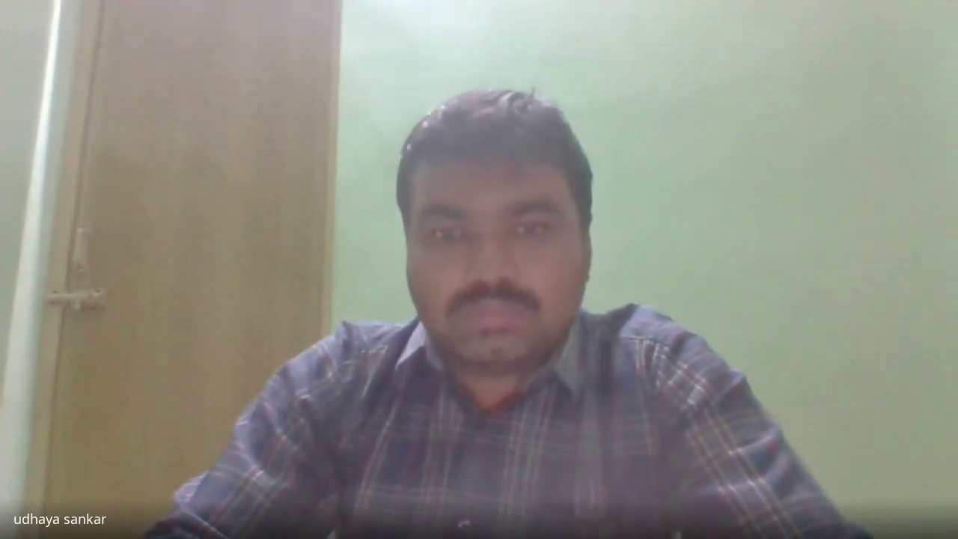
# Step: Select the whole default model, inspect its context menu, then clear the selection
pyautogui.scroll(-3, 389, 284)
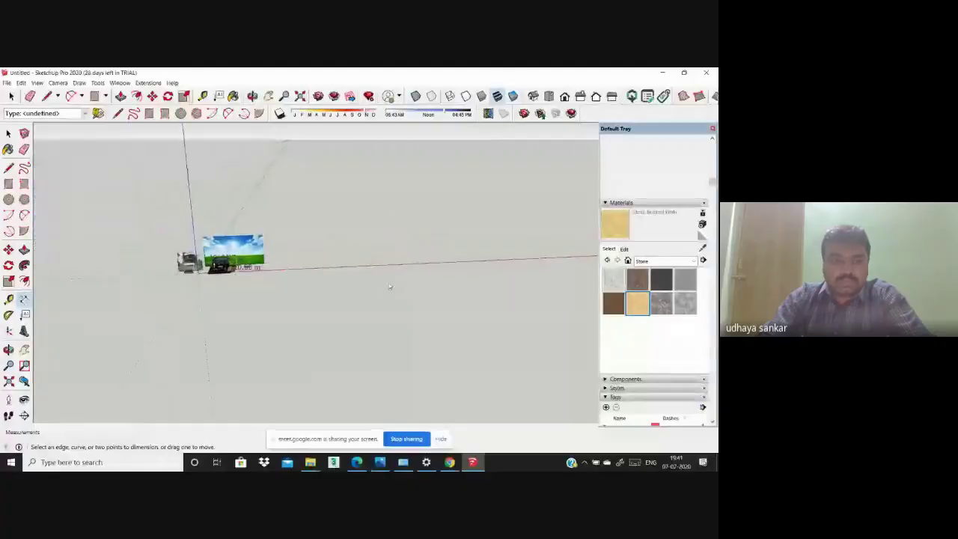
pyautogui.scroll(2, 159, 195)
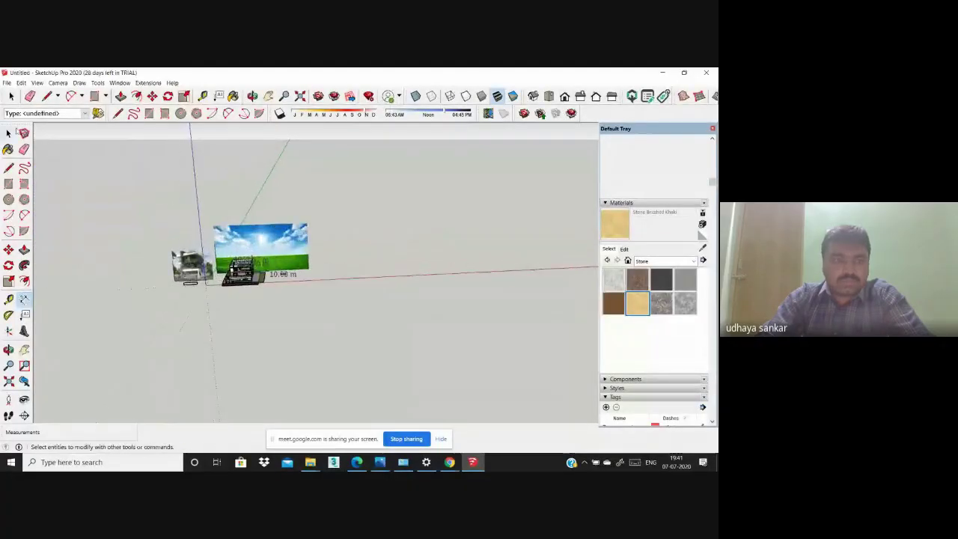
pyautogui.click(9, 132)
pyautogui.moveTo(380, 339); pyautogui.dragTo(199, 200)
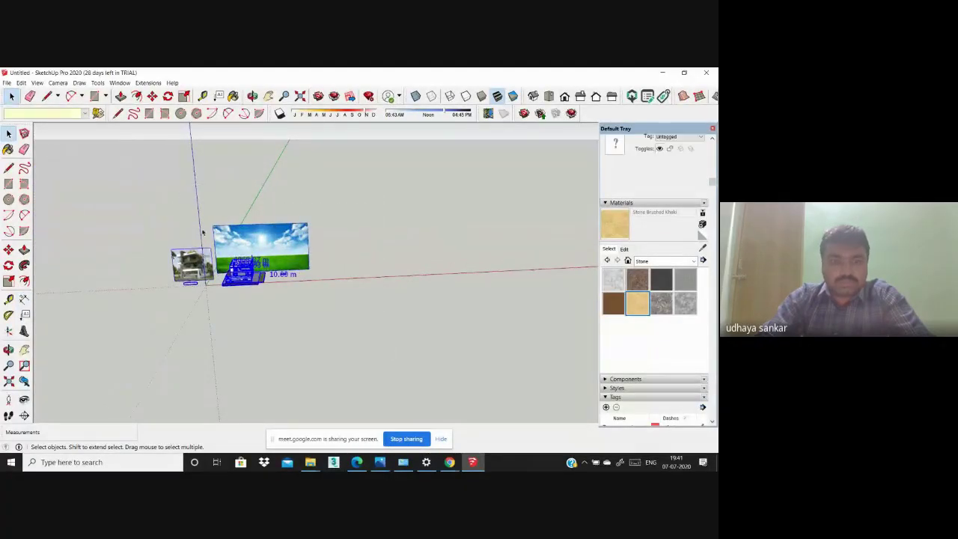
pyautogui.rightClick(203, 226)
pyautogui.click(326, 333)
pyautogui.moveTo(326, 332); pyautogui.dragTo(132, 157)
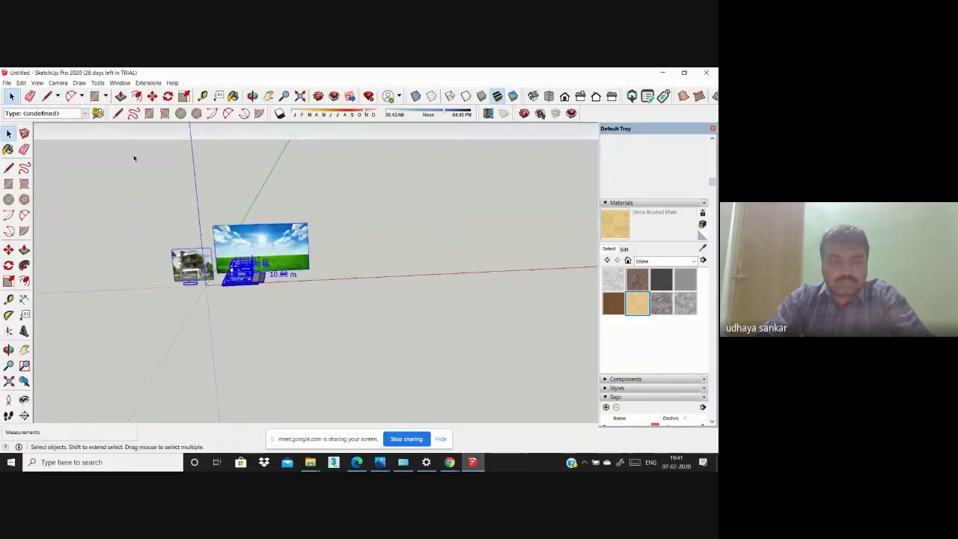
pyautogui.click(454, 286)
# Step: Orbit to show the horizon and close the Default Tray panel
pyautogui.scroll(2, 417, 278)
pyautogui.scroll(-2, 416, 279)
pyautogui.scroll(-2, 276, 284)
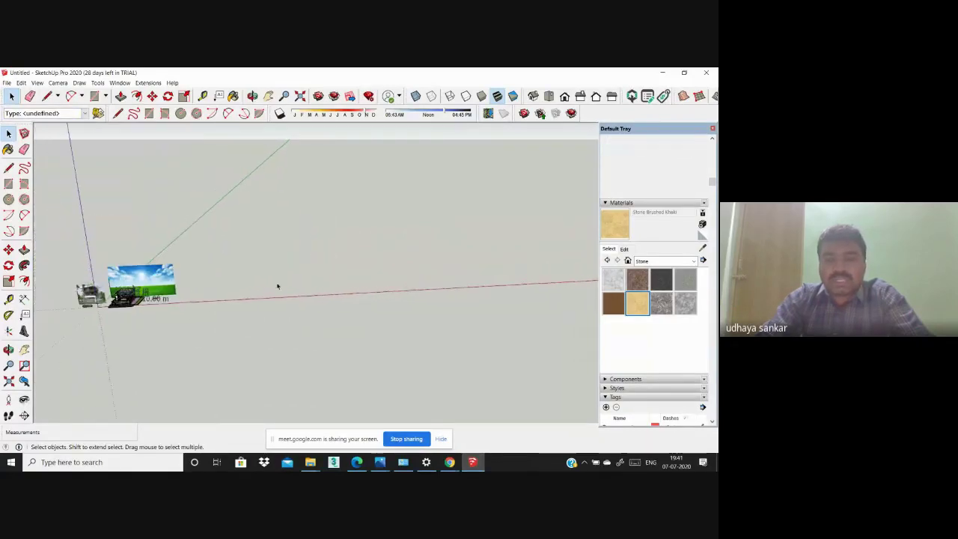
pyautogui.moveTo(276, 284)
pyautogui.mouseDown(button='middle')
pyautogui.moveTo(340, 252)
pyautogui.moveTo(715, 157)
pyautogui.mouseUp(button='middle')
pyautogui.click(711, 130)
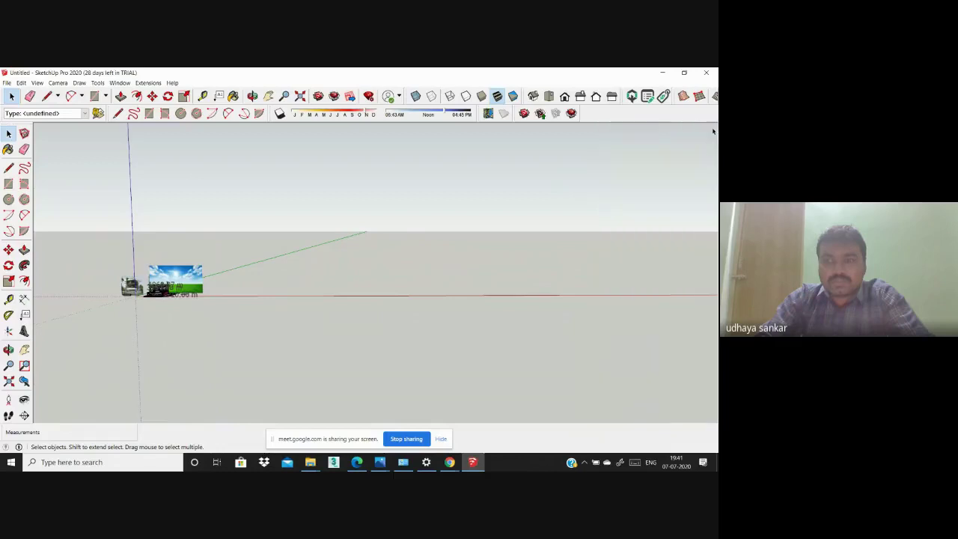
pyautogui.scroll(3, 408, 271)
pyautogui.moveTo(409, 271); pyautogui.dragTo(414, 304, button='middle')
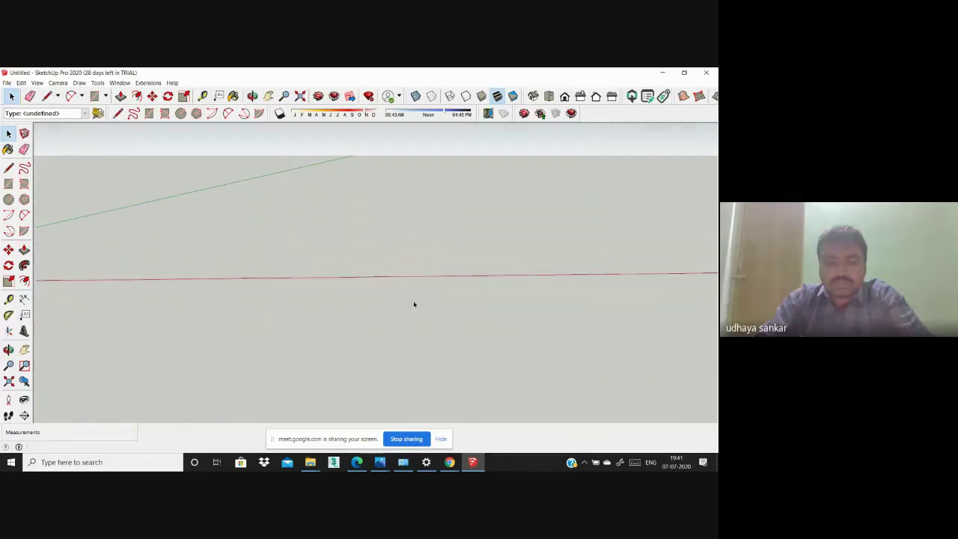
# Step: Switch briefly to the video-call window, minimize it, and return to SketchUp
pyautogui.click(456, 464)
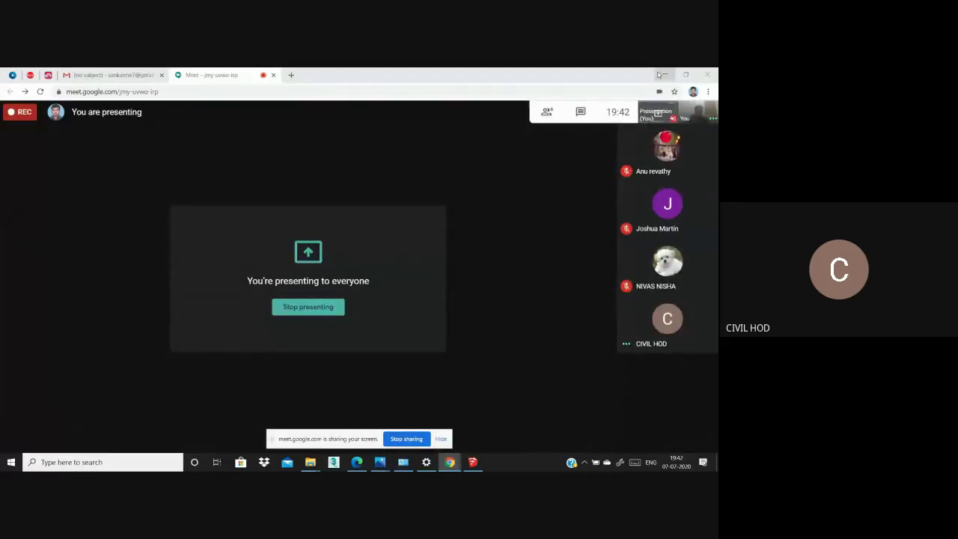
pyautogui.click(661, 75)
pyautogui.click(472, 461)
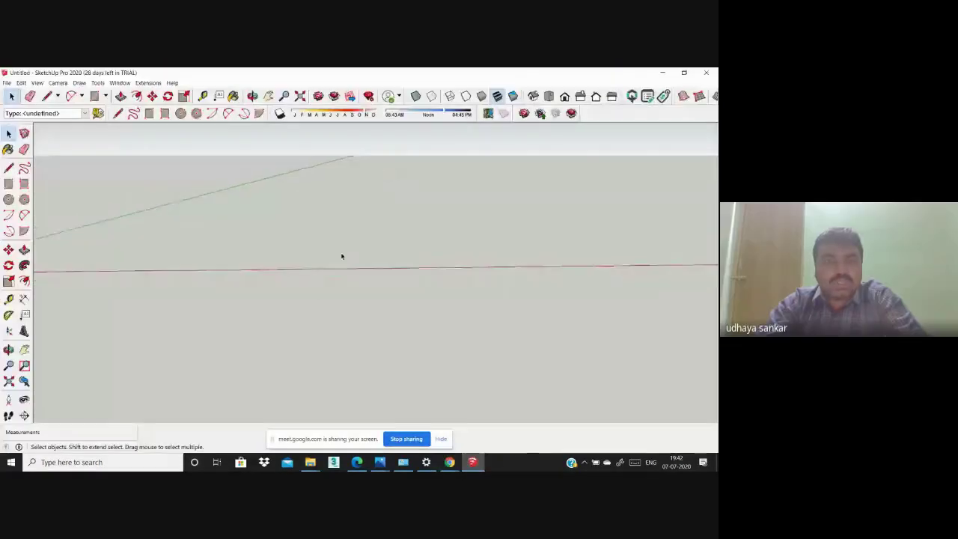
# Step: Orbit and zoom around the model, then switch to Top view
pyautogui.moveTo(341, 257)
pyautogui.mouseDown(button='middle')
pyautogui.moveTo(316, 245)
pyautogui.moveTo(296, 255)
pyautogui.moveTo(354, 246)
pyautogui.moveTo(344, 250)
pyautogui.mouseUp(button='middle')
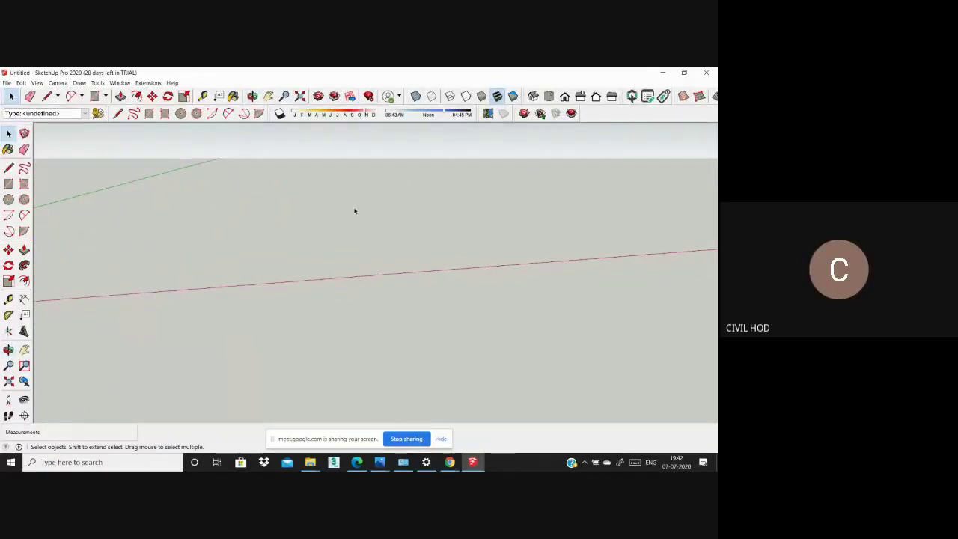
pyautogui.scroll(-2, 355, 217)
pyautogui.scroll(-3, 354, 231)
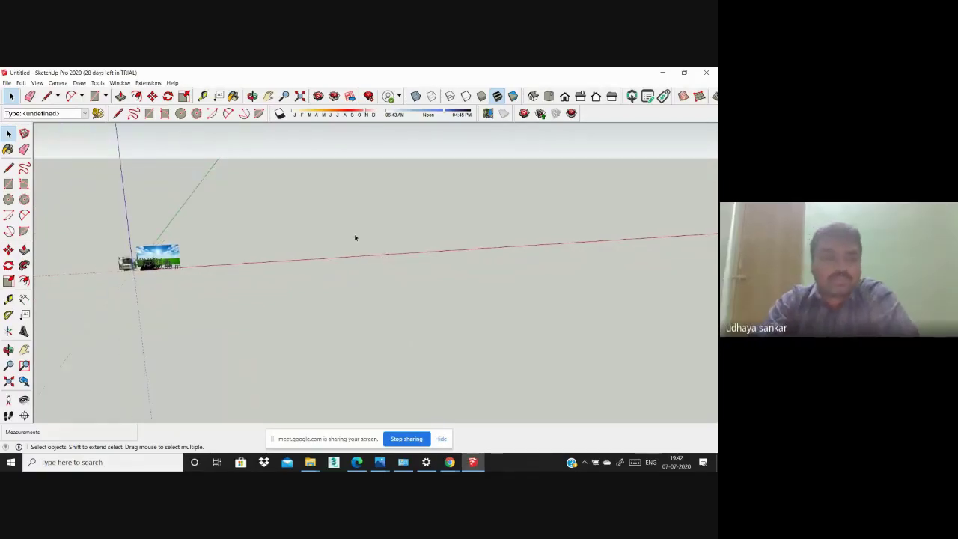
pyautogui.scroll(2, 355, 237)
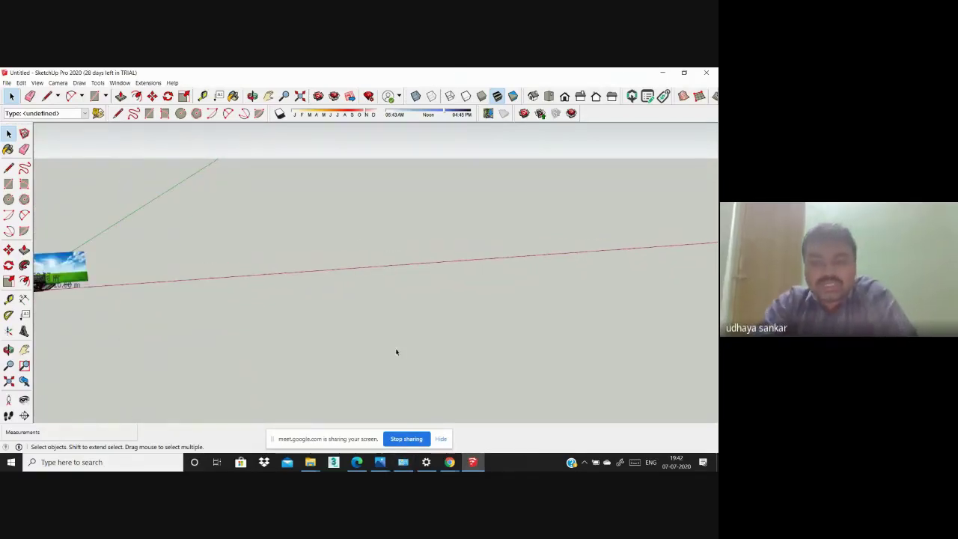
pyautogui.moveTo(352, 292)
pyautogui.mouseDown(button='middle')
pyautogui.moveTo(339, 286)
pyautogui.moveTo(395, 248)
pyautogui.moveTo(379, 268)
pyautogui.moveTo(324, 276)
pyautogui.mouseUp(button='middle')
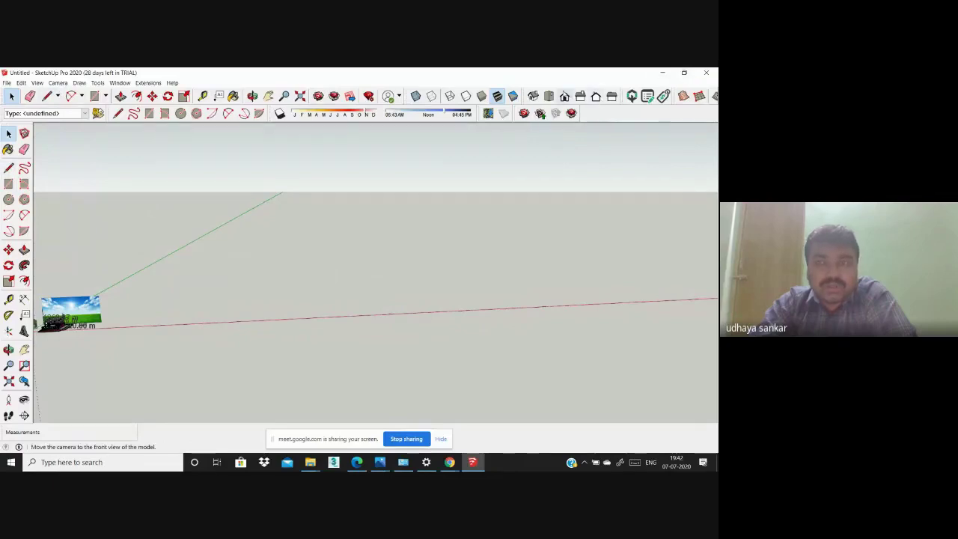
pyautogui.click(548, 95)
# Step: Orbit to an oblique view, return to Top view, and zoom in beside the model
pyautogui.scroll(3, 568, 265)
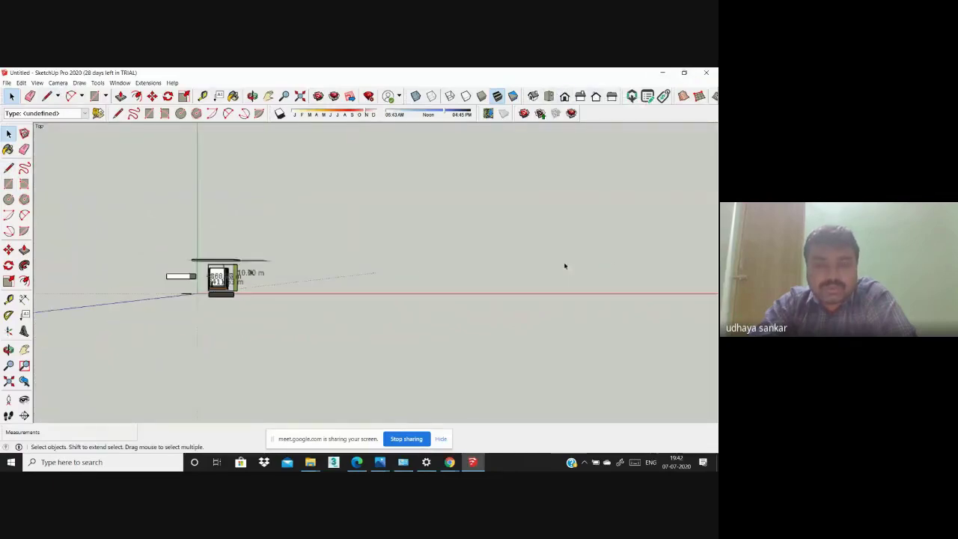
pyautogui.scroll(2, 523, 284)
pyautogui.scroll(-2, 448, 307)
pyautogui.scroll(2, 295, 288)
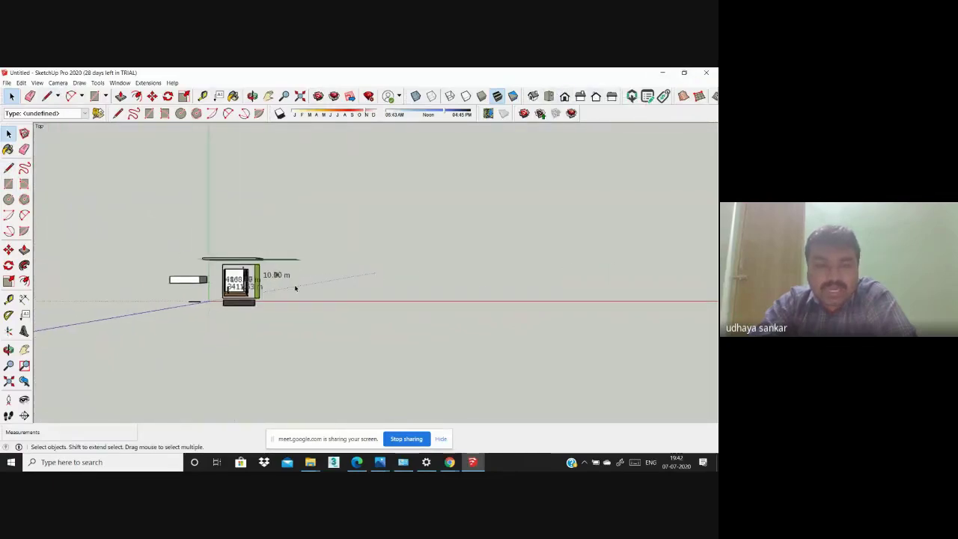
pyautogui.moveTo(294, 288); pyautogui.dragTo(319, 282, button='middle')
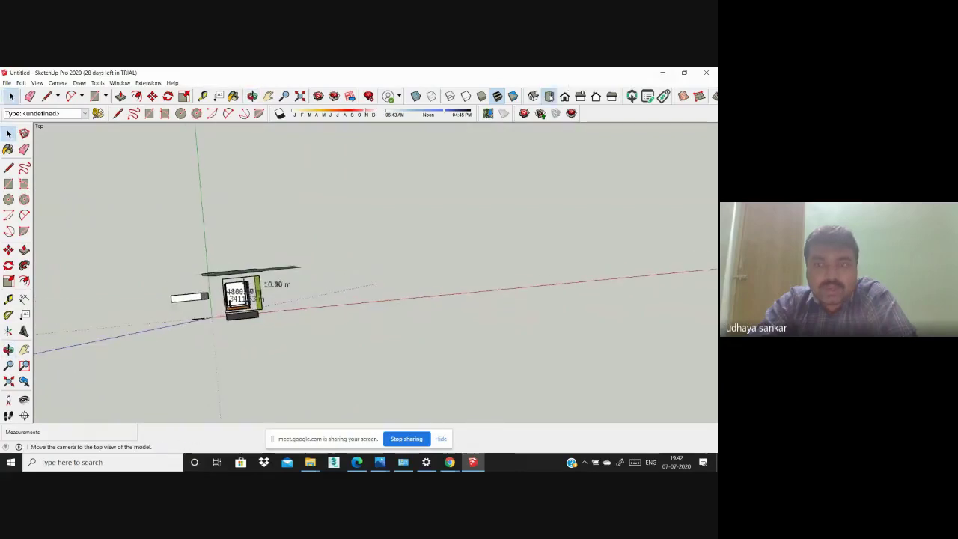
pyautogui.click(549, 96)
pyautogui.scroll(4, 581, 292)
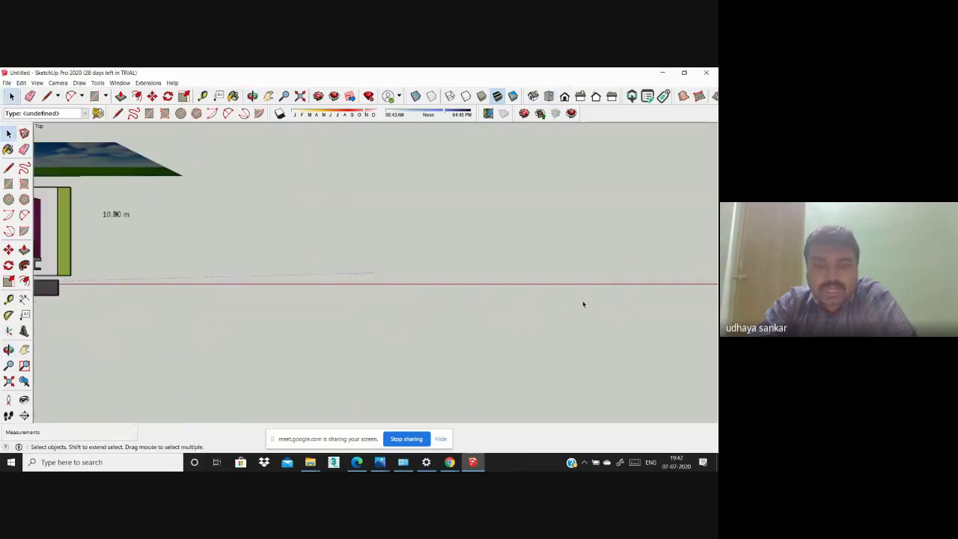
# Step: Draw a square face and an adjoining rectangle, then undo them
pyautogui.click(8, 184)
pyautogui.click(383, 186)
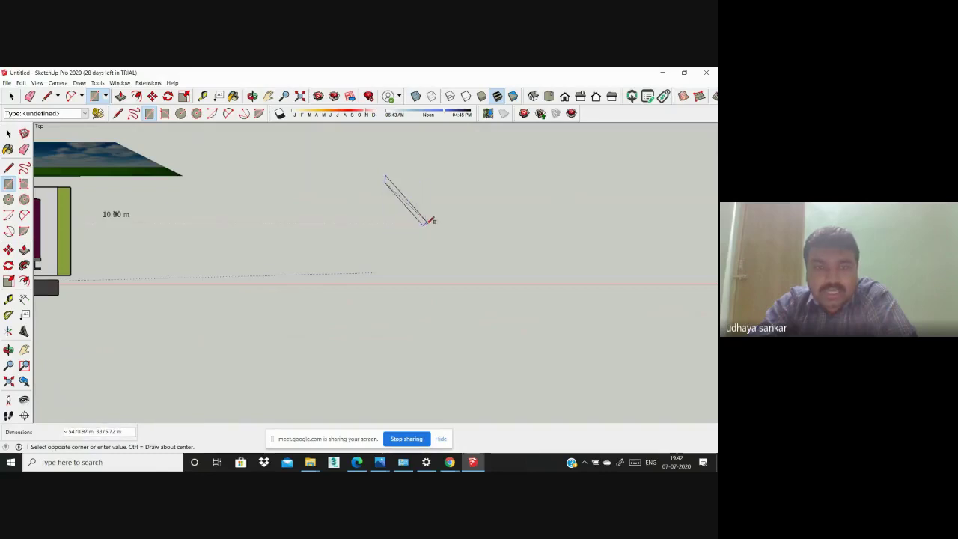
pyautogui.click(429, 227)
pyautogui.scroll(3, 401, 226)
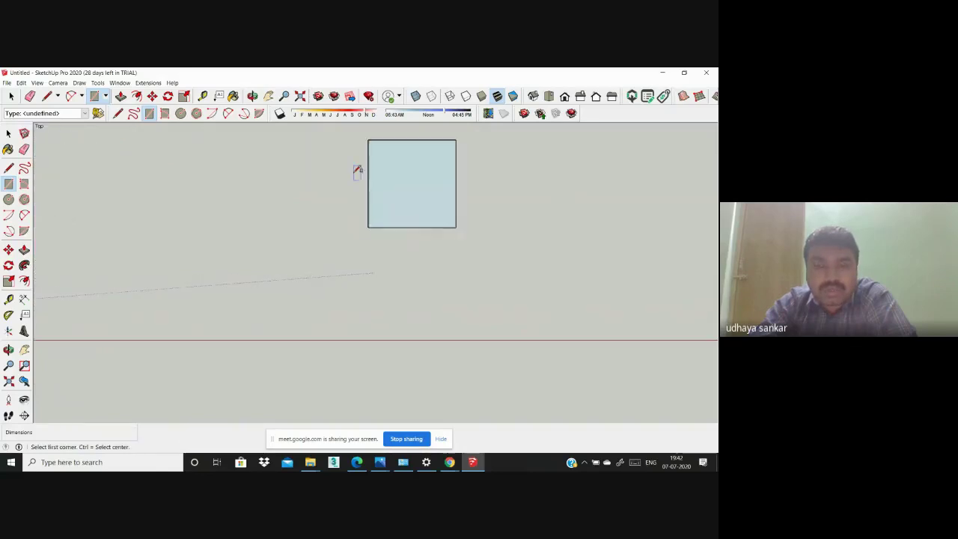
pyautogui.click(367, 140)
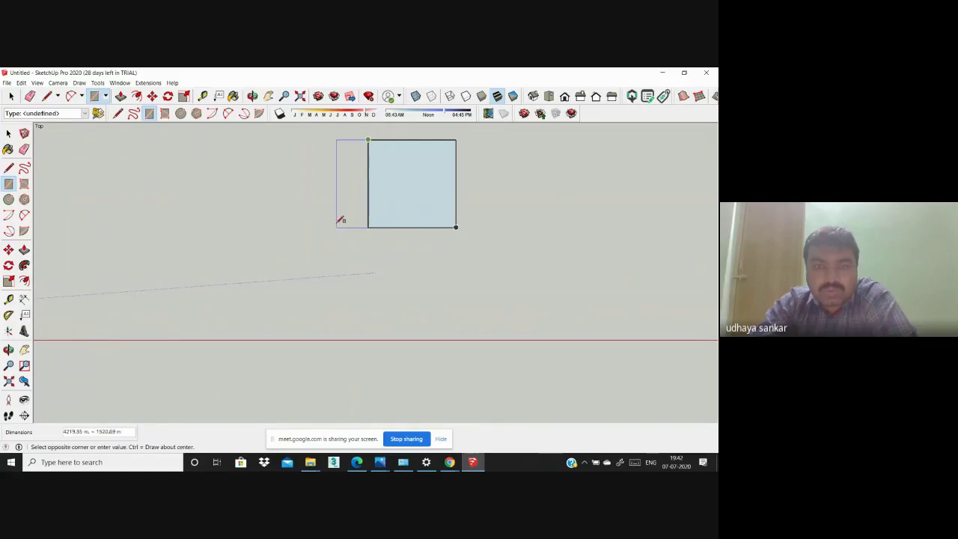
pyautogui.click(337, 227)
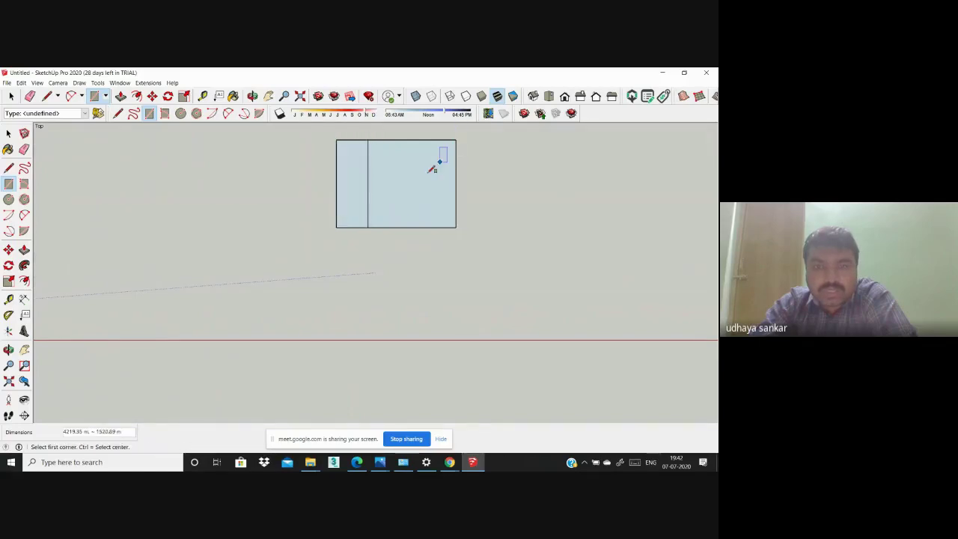
pyautogui.hotkey('ctrl', 'z')
pyautogui.hotkey('ctrl', 'z')
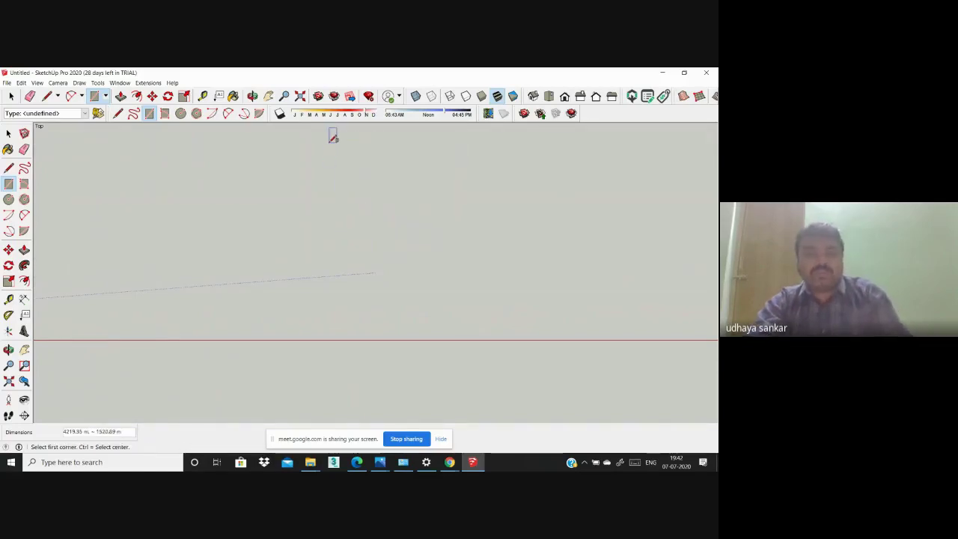
# Step: Draw a square plus three adjoining rectangles forming a four-room square plan
pyautogui.click(330, 140)
pyautogui.click(372, 186)
pyautogui.scroll(-1, 401, 238)
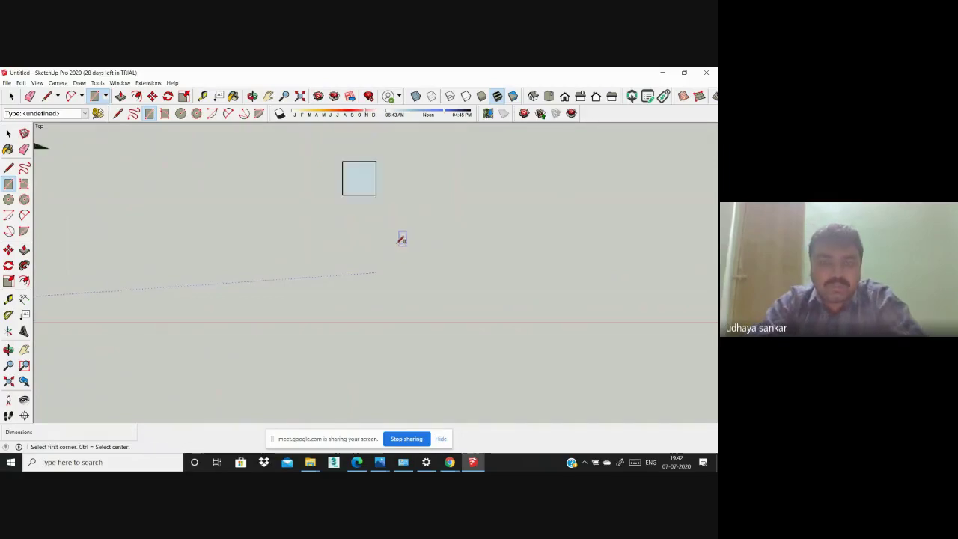
pyautogui.scroll(2, 376, 155)
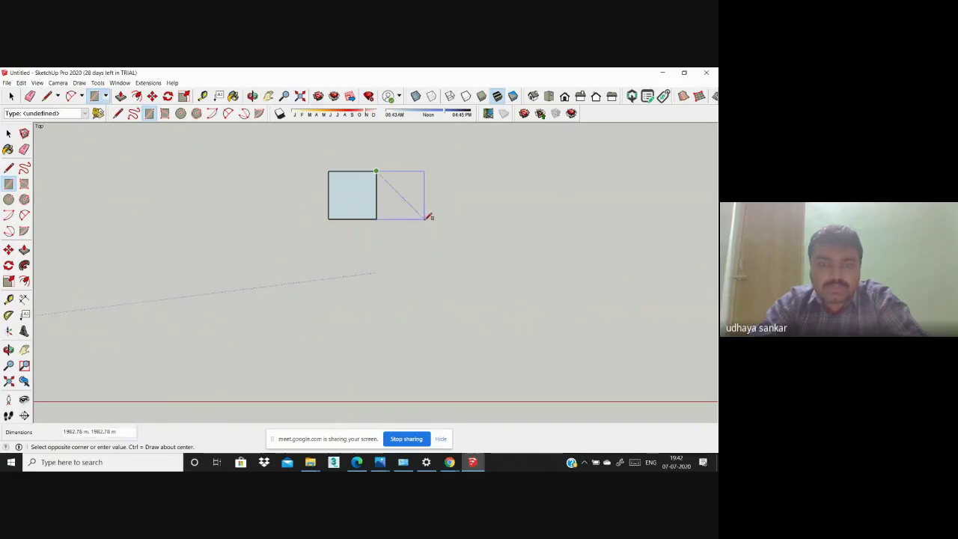
pyautogui.click(424, 219)
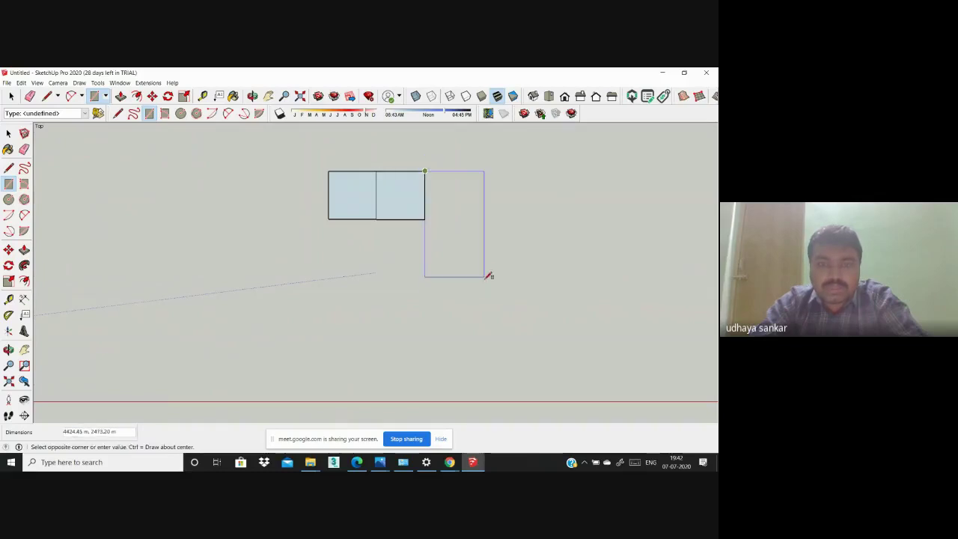
pyautogui.click(487, 313)
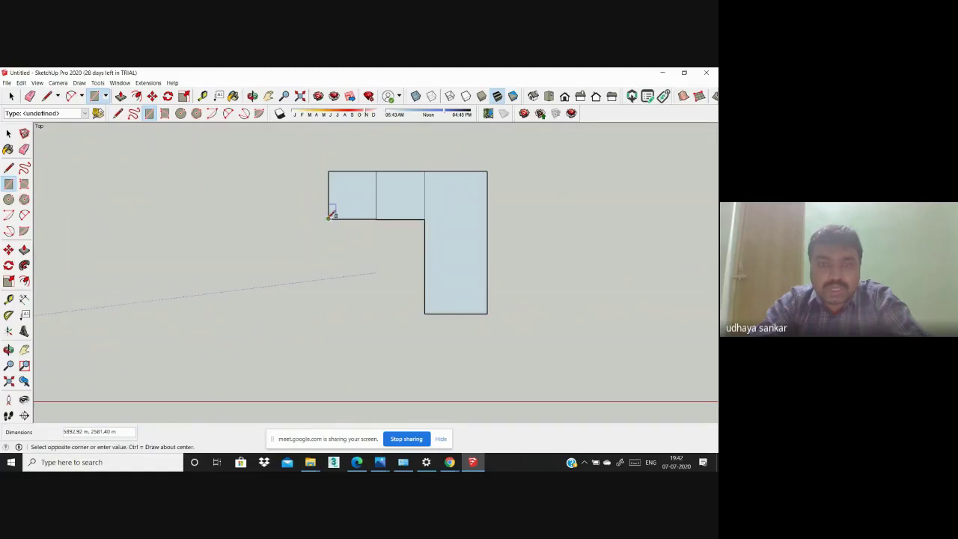
pyautogui.click(424, 304)
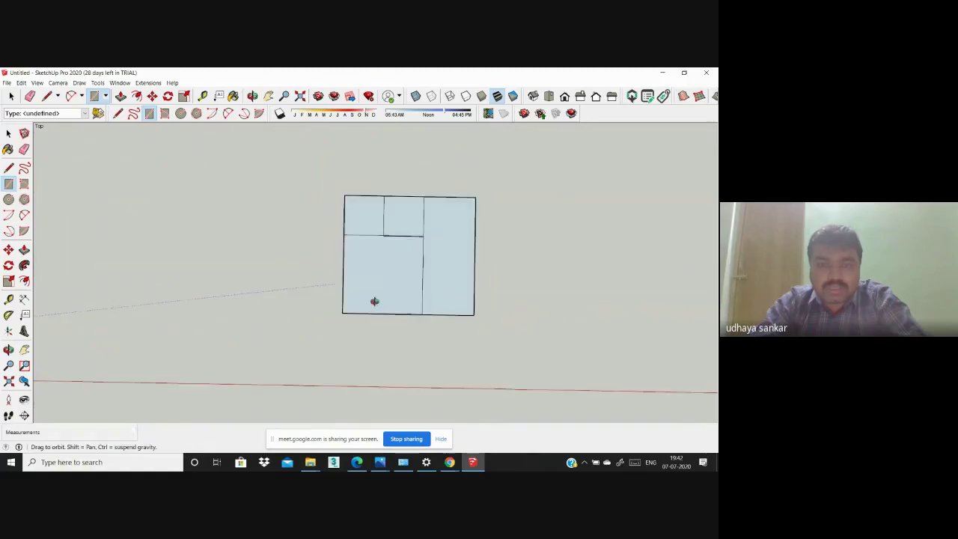
# Step: Tilt the view and offset an inner wall outline inside the lower-left room
pyautogui.moveTo(427, 306); pyautogui.dragTo(394, 308, button='middle')
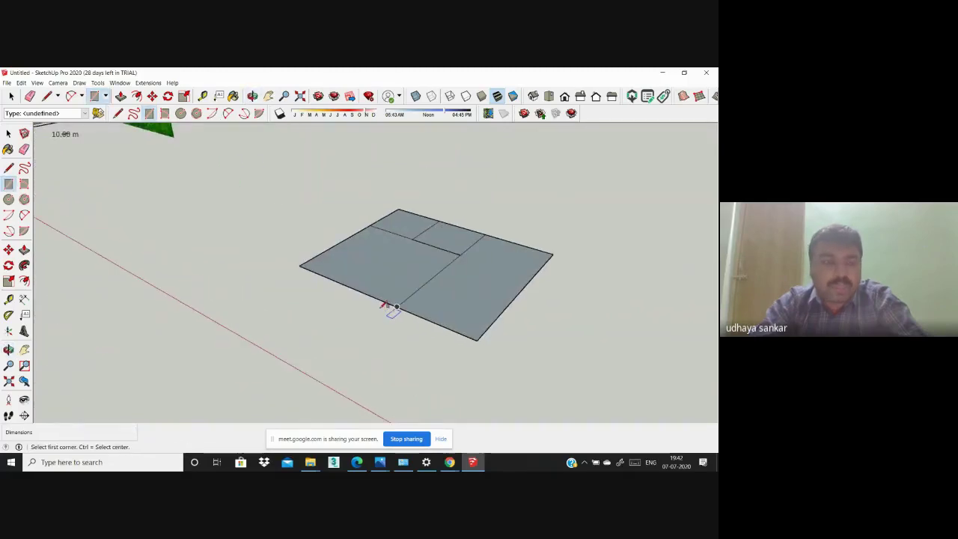
pyautogui.moveTo(389, 306); pyautogui.dragTo(404, 299, button='middle')
pyautogui.click(24, 249)
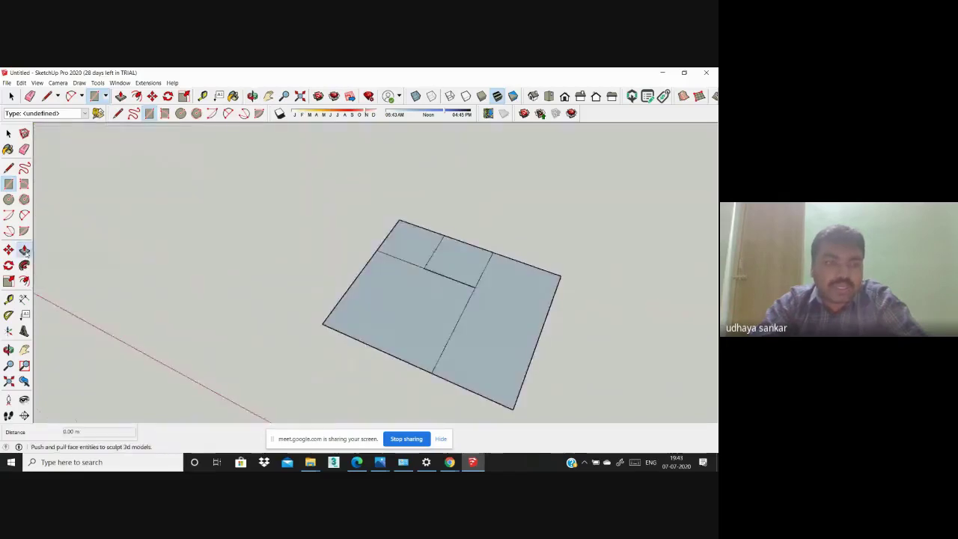
pyautogui.press('f')
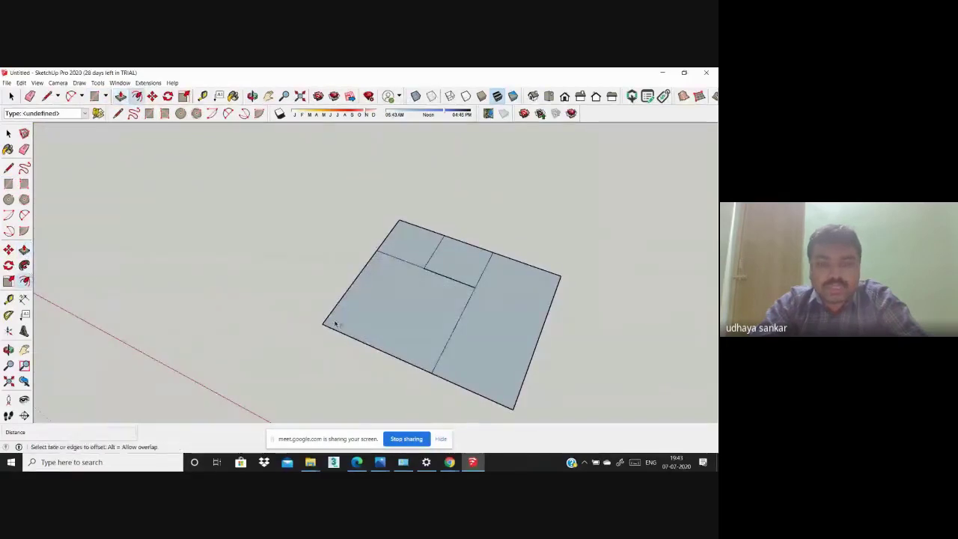
pyautogui.scroll(2, 389, 354)
pyautogui.click(388, 354)
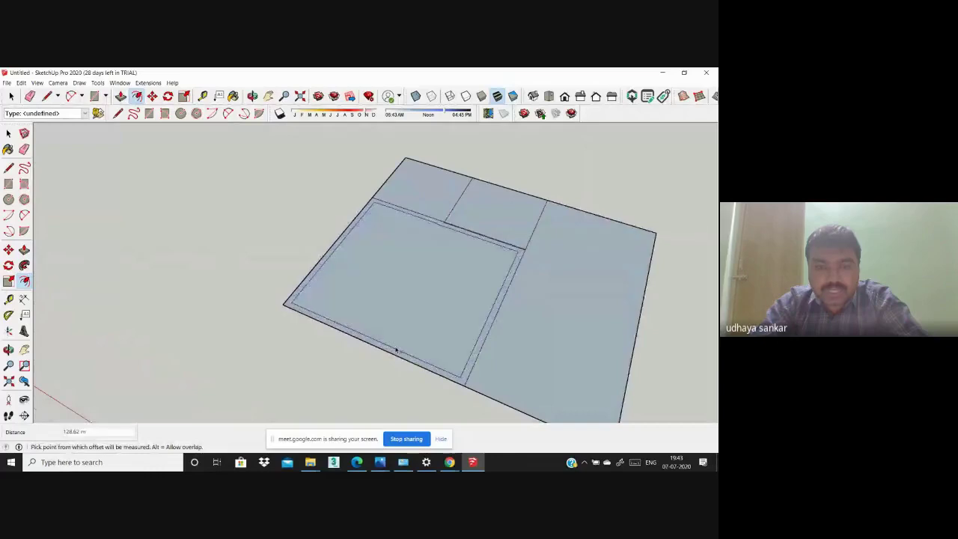
pyautogui.click(396, 350)
# Step: Offset inner outlines in the right room and the two smaller rooms
pyautogui.click(490, 333)
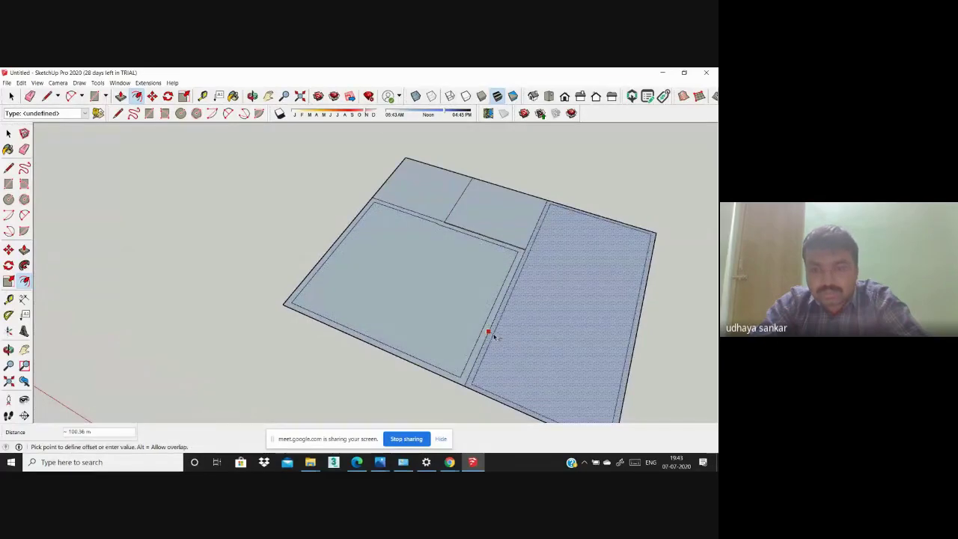
pyautogui.click(492, 335)
pyautogui.moveTo(487, 262); pyautogui.dragTo(423, 316, button='middle')
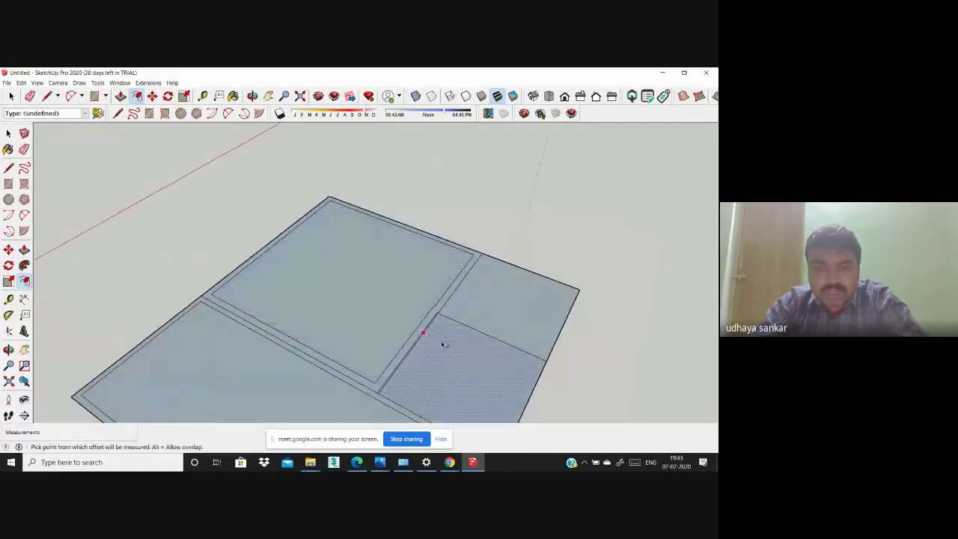
pyautogui.click(441, 341)
pyautogui.click(433, 330)
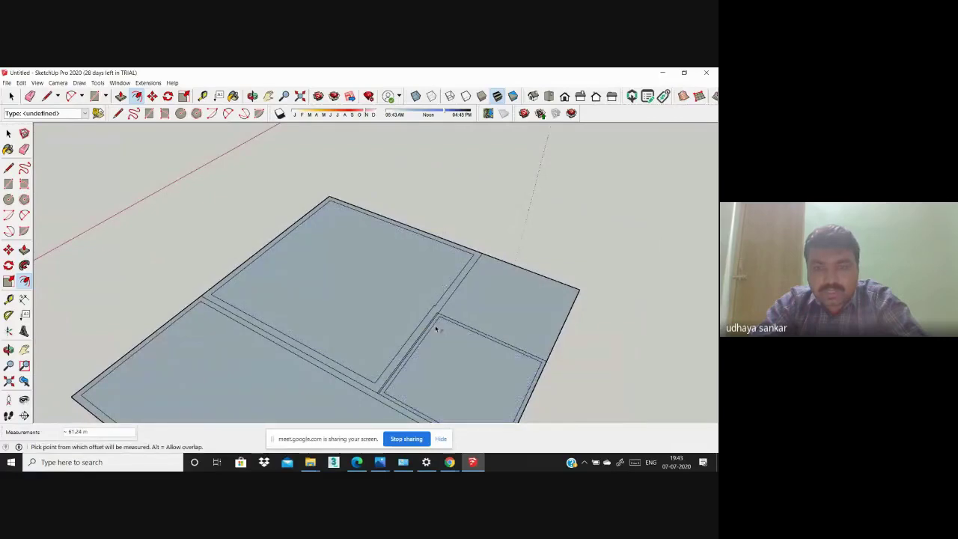
pyautogui.click(456, 296)
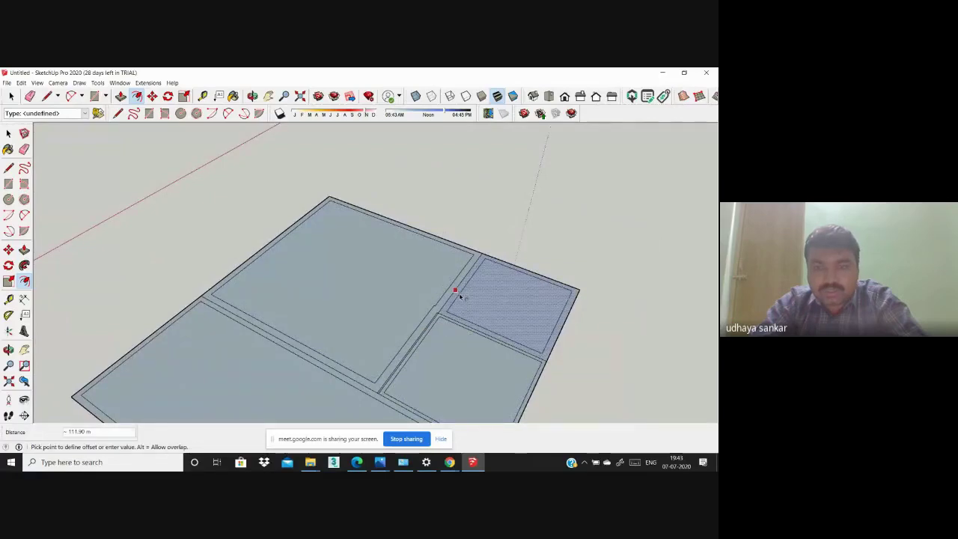
pyautogui.moveTo(460, 297)
pyautogui.mouseDown(button='middle')
pyautogui.moveTo(413, 267)
pyautogui.moveTo(609, 288)
pyautogui.moveTo(483, 367)
pyautogui.moveTo(435, 315)
pyautogui.moveTo(423, 397)
pyautogui.moveTo(408, 326)
pyautogui.mouseUp(button='middle')
# Step: Finish the upper-right room's inner outline and raise walls around the lower-left room
pyautogui.click(408, 326)
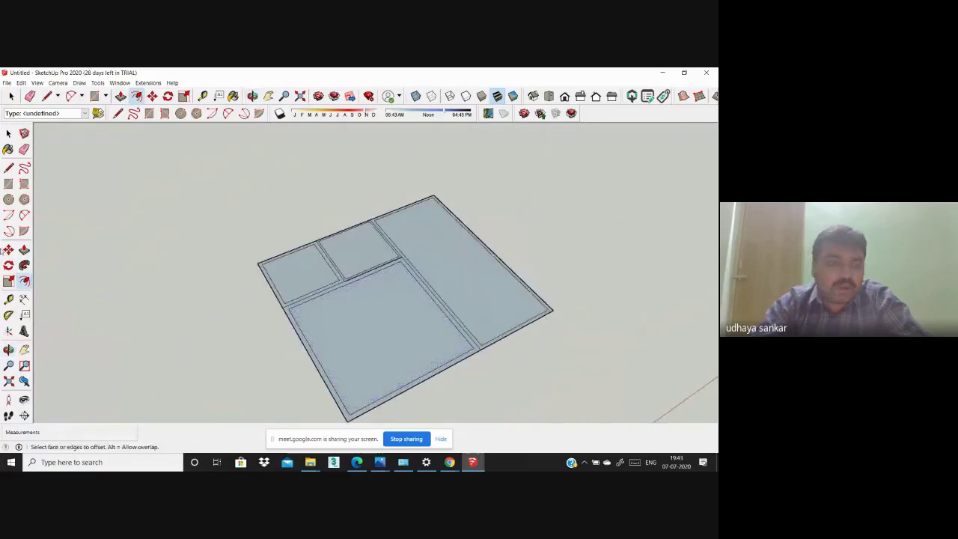
pyautogui.click(24, 249)
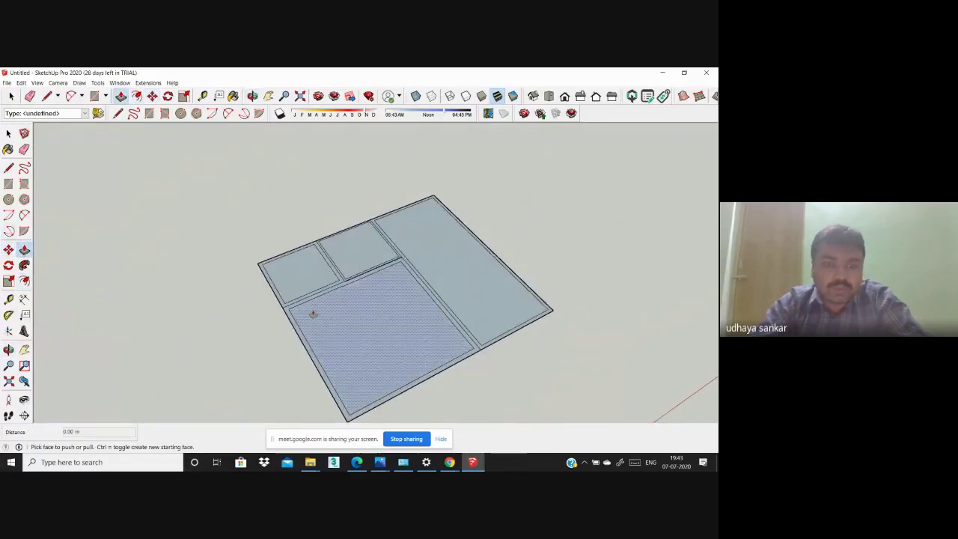
pyautogui.scroll(2, 277, 307)
pyautogui.click(277, 306)
pyautogui.moveTo(316, 327)
pyautogui.mouseDown(button='middle')
pyautogui.moveTo(519, 274)
pyautogui.moveTo(222, 302)
pyautogui.mouseUp(button='middle')
# Step: Orbit to inspect the raised walls, then undo the extrusion with Ctrl+Z twice
pyautogui.scroll(2, 363, 252)
pyautogui.scroll(2, 364, 285)
pyautogui.scroll(3, 364, 284)
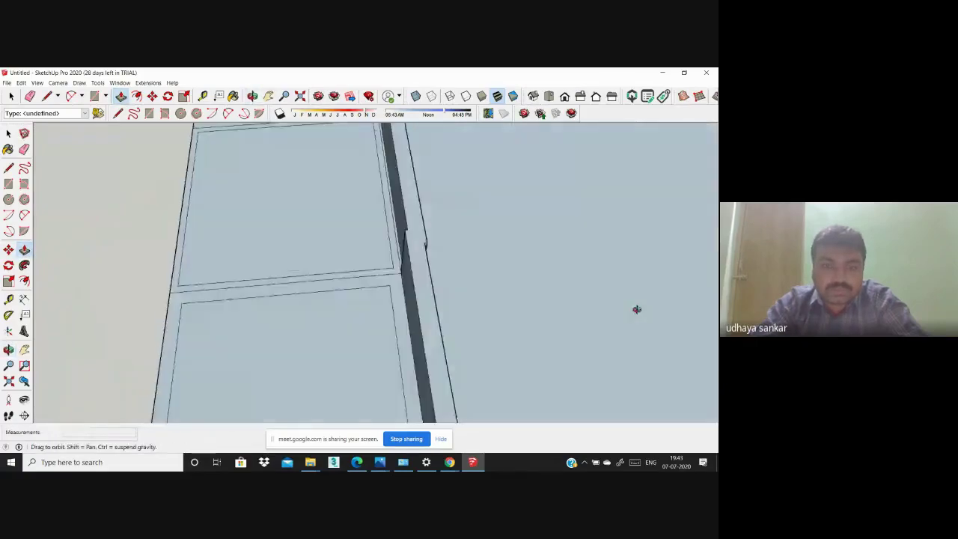
pyautogui.scroll(-5, 353, 277)
pyautogui.moveTo(352, 278); pyautogui.dragTo(292, 242, button='middle')
pyautogui.scroll(3, 391, 246)
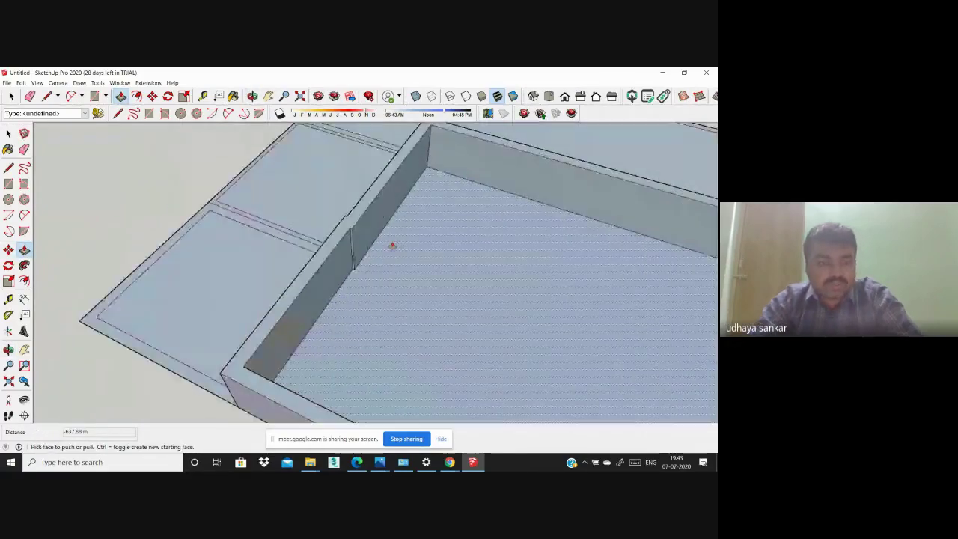
pyautogui.scroll(2, 392, 244)
pyautogui.hotkey('ctrl', 'z')
pyautogui.hotkey('ctrl', 'z')
pyautogui.hotkey('ctrl', 'z')
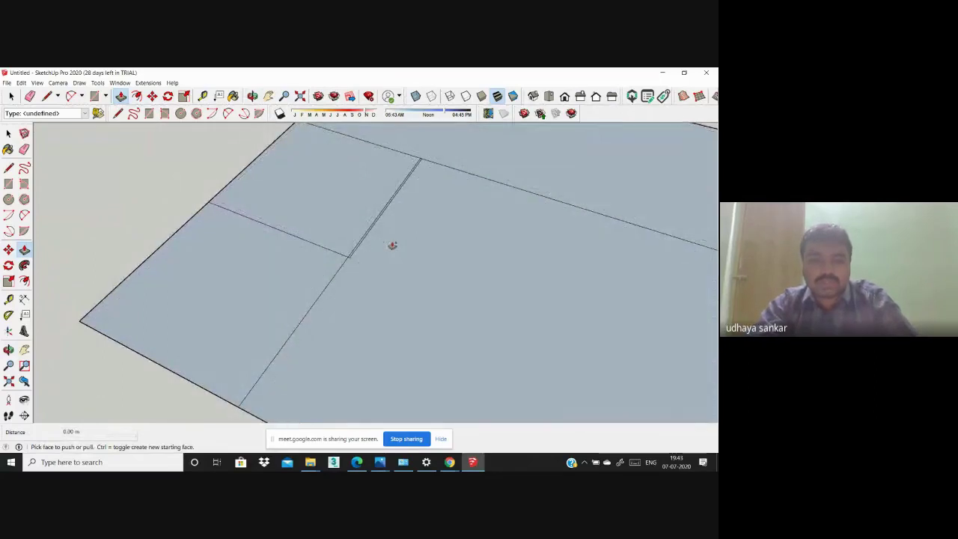
pyautogui.hotkey('ctrl', 'z')
pyautogui.hotkey('ctrl', 'z')
pyautogui.hotkey('ctrl', 'z')
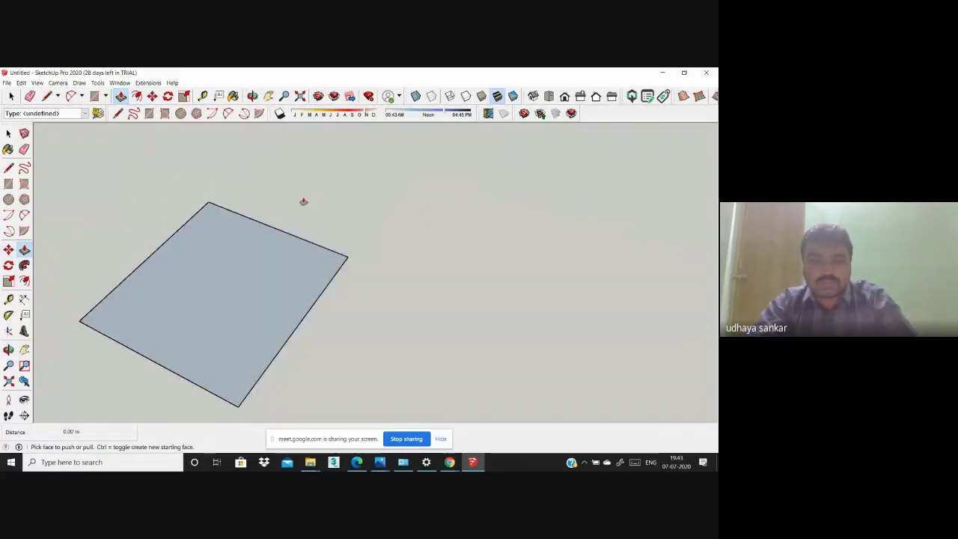
# Step: View the remaining square from above and draw a rectangle from its top-right corner
pyautogui.scroll(-1, 302, 217)
pyautogui.scroll(-3, 303, 235)
pyautogui.moveTo(77, 353); pyautogui.dragTo(17, 214, button='middle')
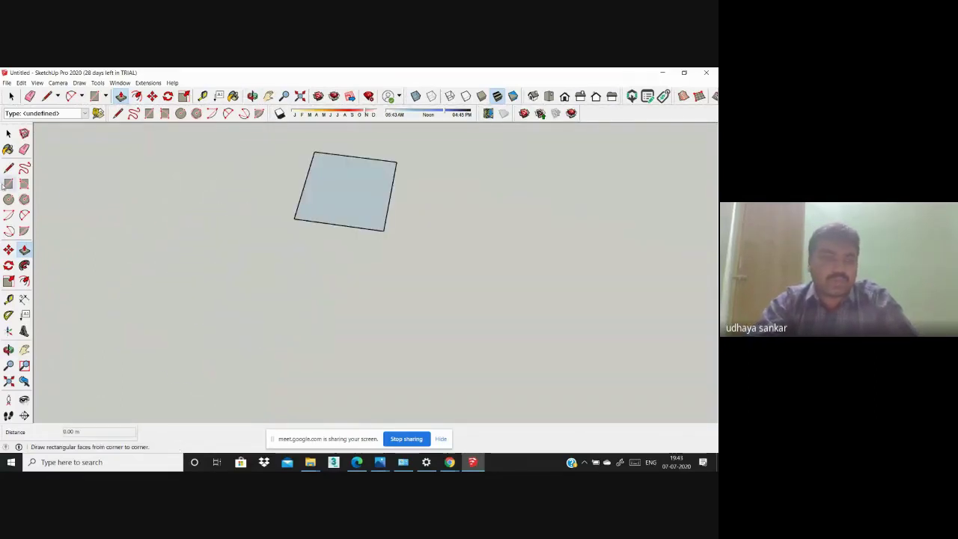
pyautogui.click(8, 183)
pyautogui.scroll(1, 393, 154)
pyautogui.click(391, 162)
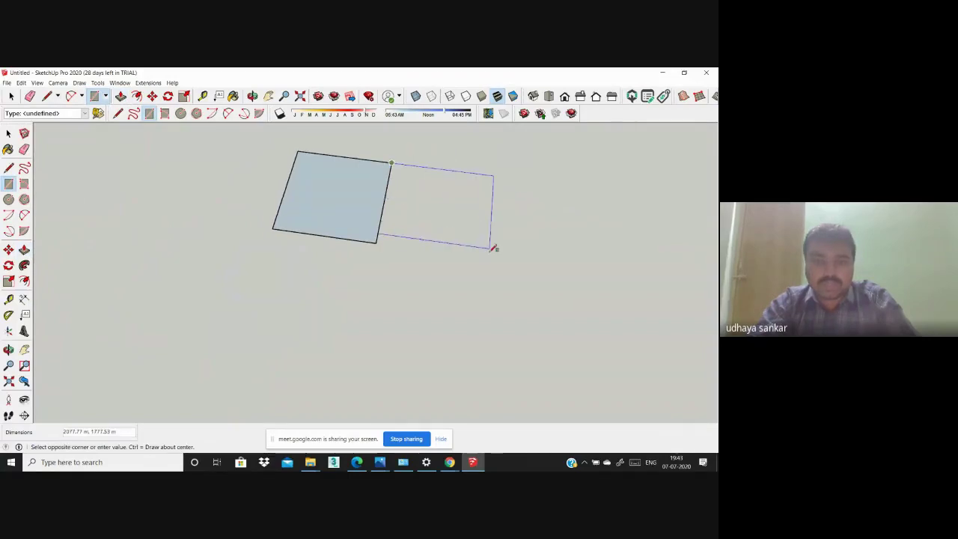
pyautogui.click(471, 253)
pyautogui.scroll(2, 415, 236)
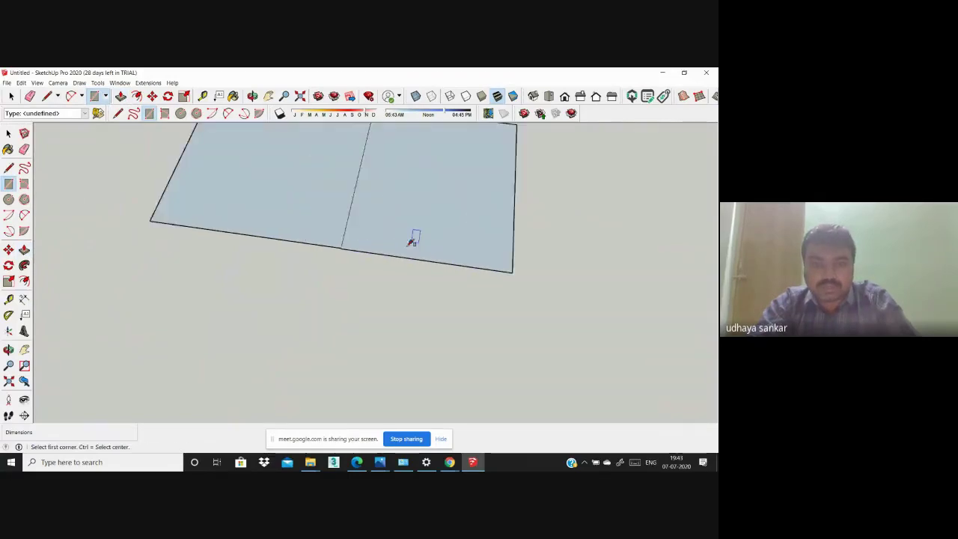
pyautogui.scroll(2, 338, 247)
pyautogui.scroll(-2, 308, 281)
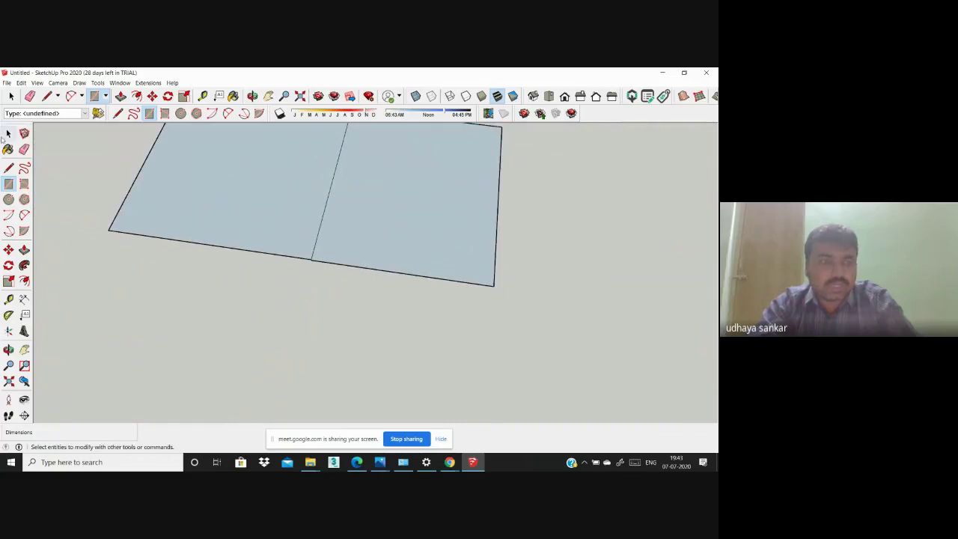
# Step: Try moving the right rectangle's bottom edge, cancel, and undo until both rectangles disappear
pyautogui.click(8, 133)
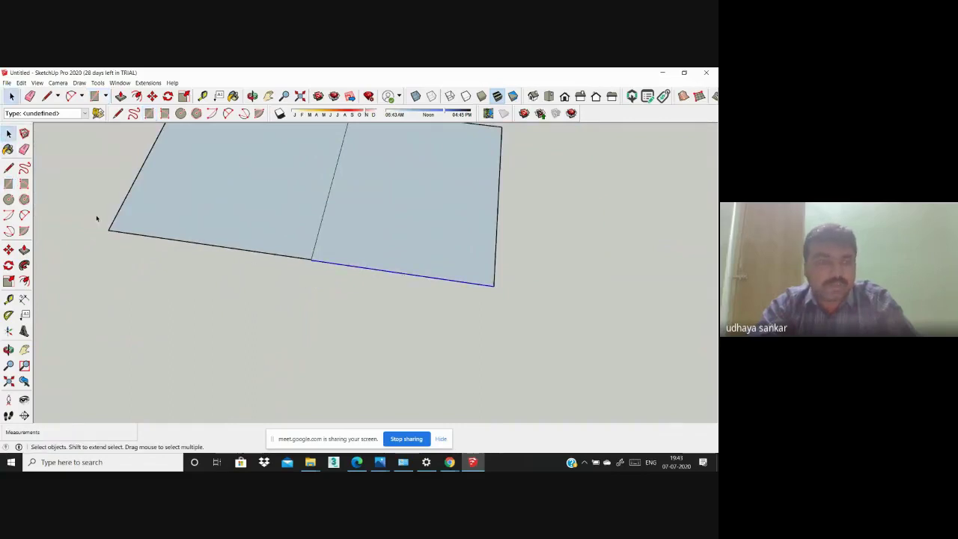
pyautogui.click(9, 249)
pyautogui.scroll(2, 396, 258)
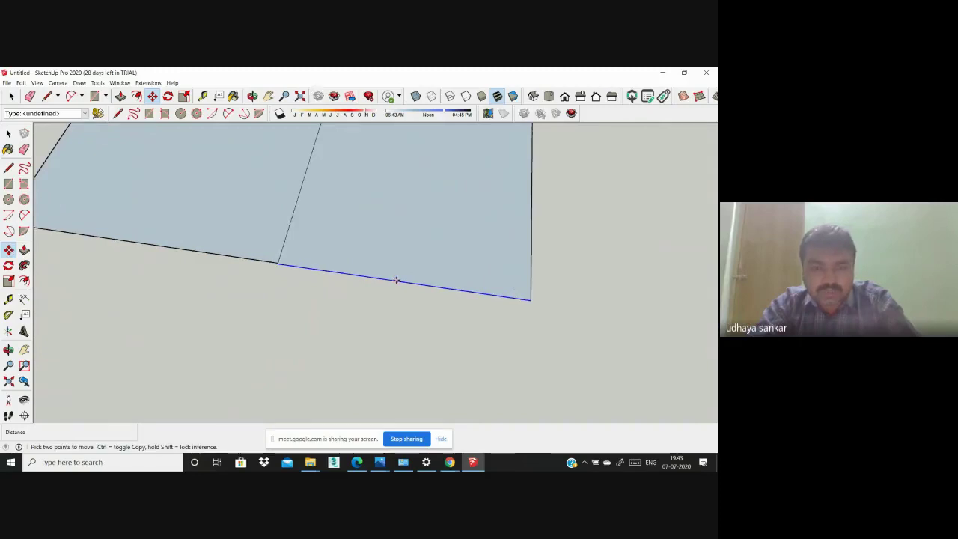
pyautogui.click(397, 280)
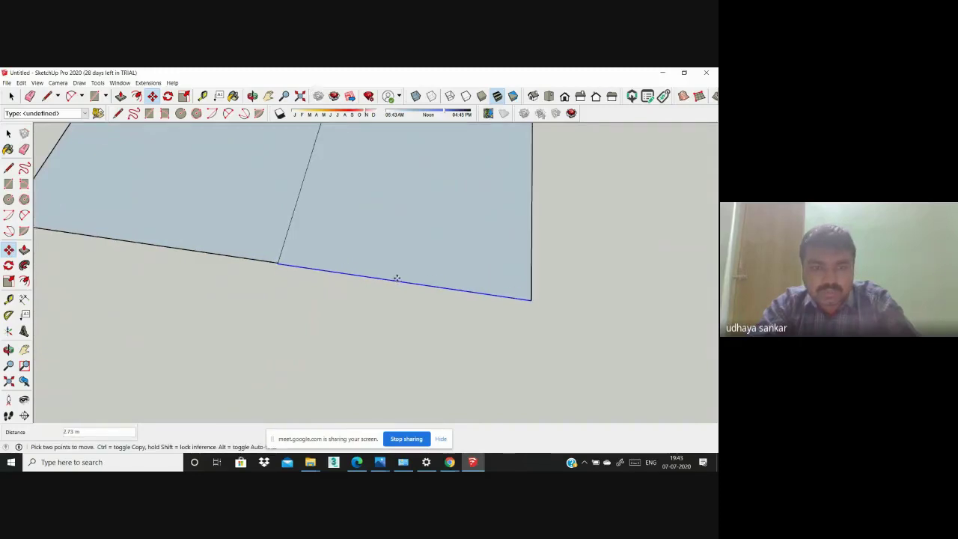
pyautogui.moveTo(397, 277)
pyautogui.mouseDown(button='middle')
pyautogui.moveTo(379, 288)
pyautogui.moveTo(367, 282)
pyautogui.mouseUp(button='middle')
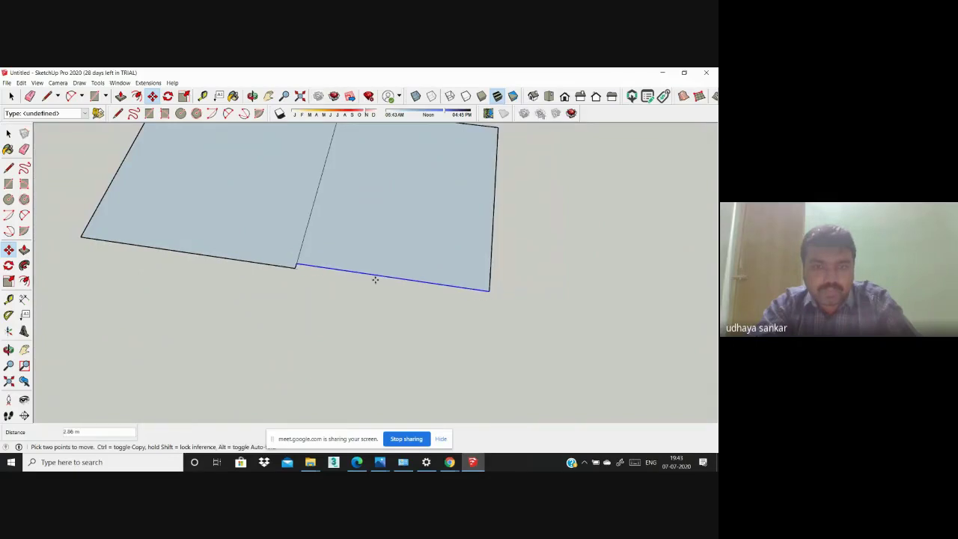
pyautogui.scroll(-3, 261, 325)
pyautogui.press('Escape')
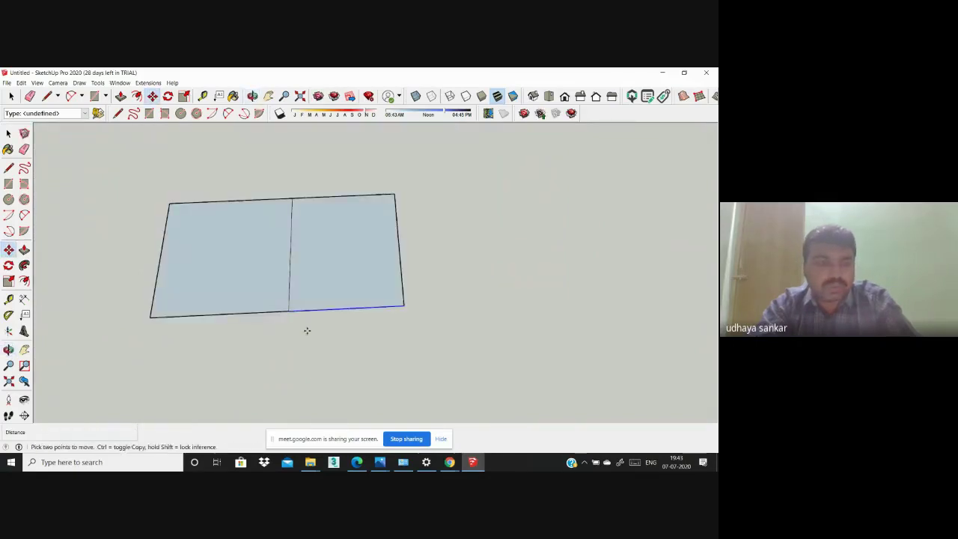
pyautogui.click(265, 260)
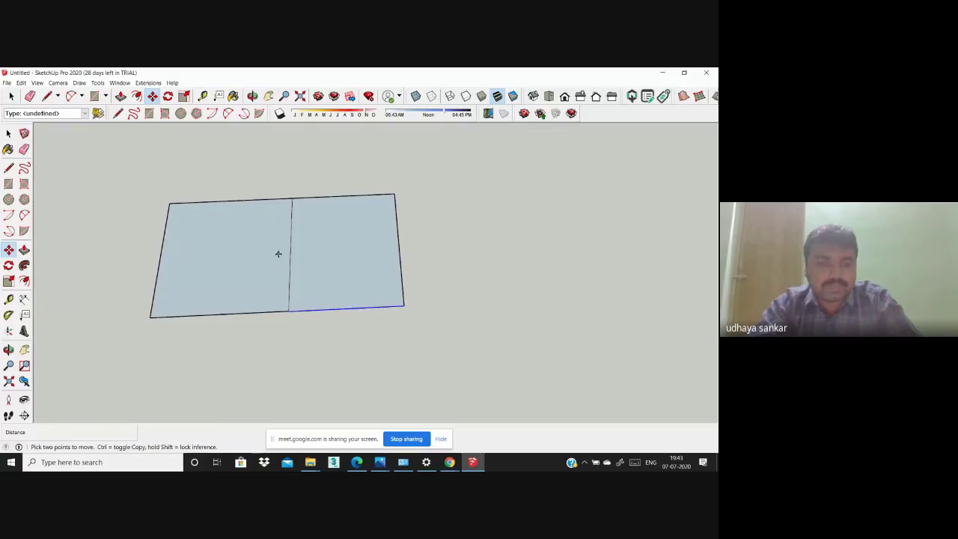
pyautogui.press('Escape')
pyautogui.scroll(-3, 288, 245)
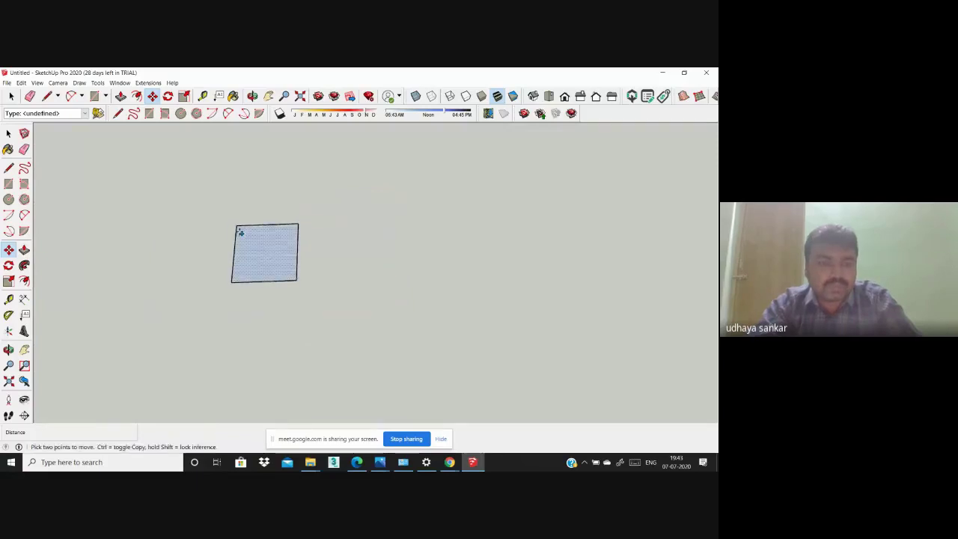
pyautogui.hotkey('ctrl', 'z')
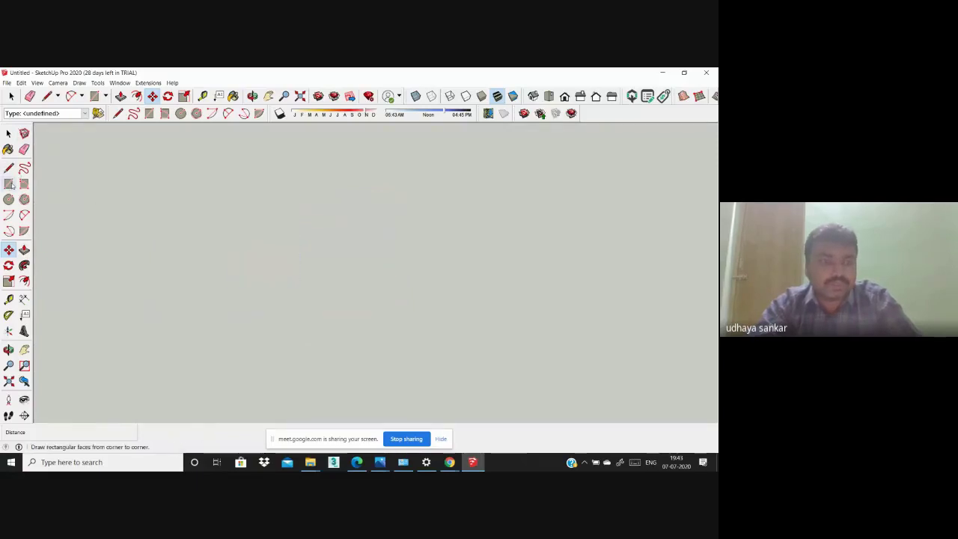
# Step: Draw two side-by-side rectangles, the second sized 600 by 300
pyautogui.click(8, 184)
pyautogui.click(262, 191)
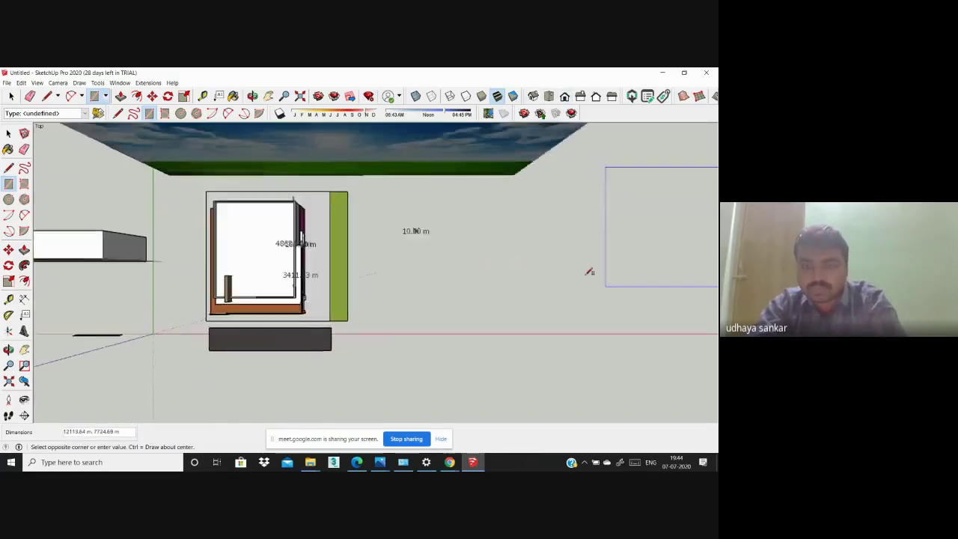
pyautogui.scroll(2, 561, 270)
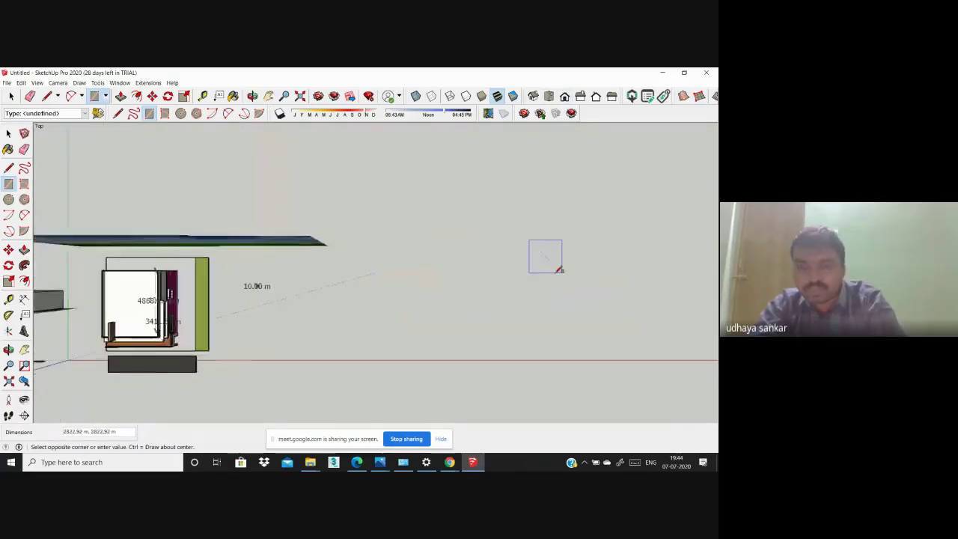
pyautogui.scroll(2, 527, 267)
pyautogui.scroll(2, 519, 268)
pyautogui.scroll(2, 510, 258)
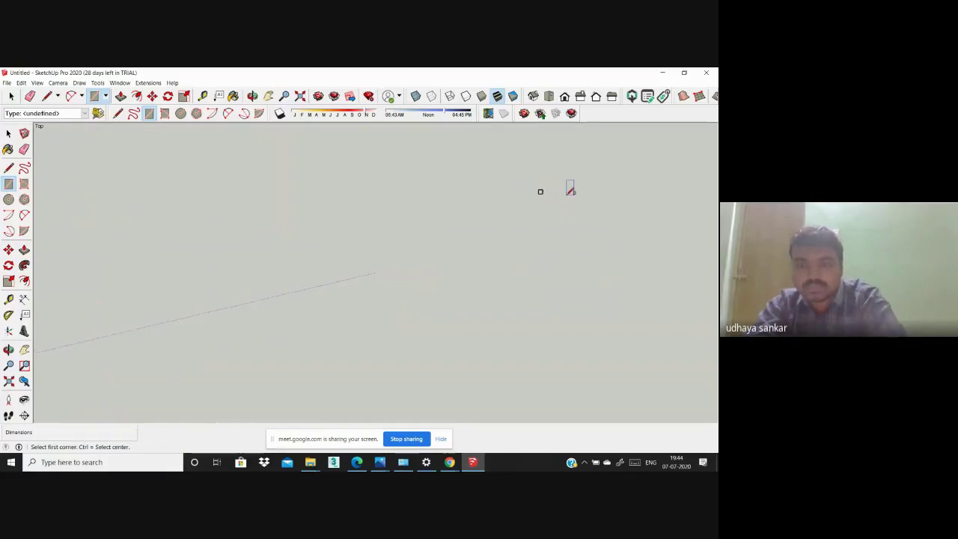
pyautogui.scroll(2, 567, 183)
pyautogui.scroll(2, 536, 188)
pyautogui.scroll(2, 498, 196)
pyautogui.scroll(3, 498, 196)
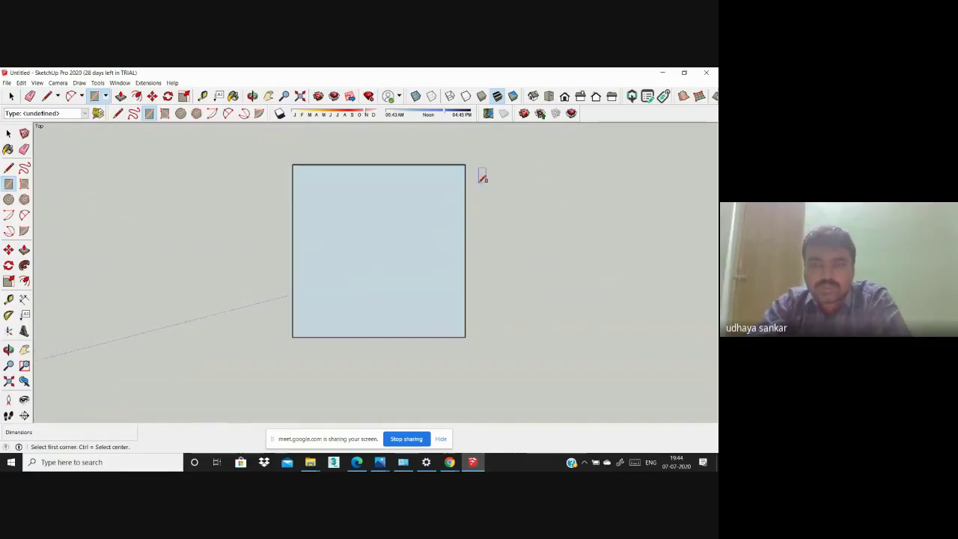
pyautogui.click(464, 164)
pyautogui.write('100,100')
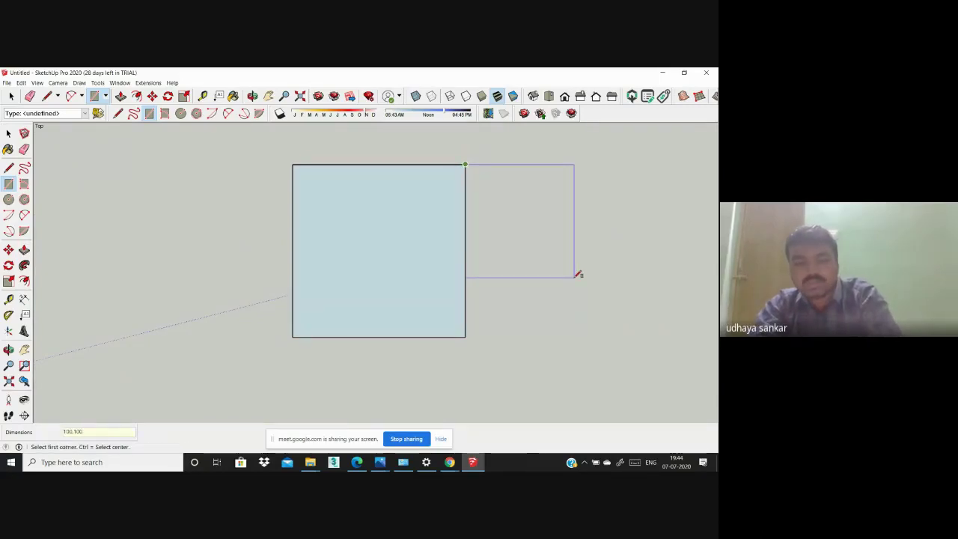
pyautogui.click(574, 277)
pyautogui.scroll(-2, 459, 233)
pyautogui.write('600,300')
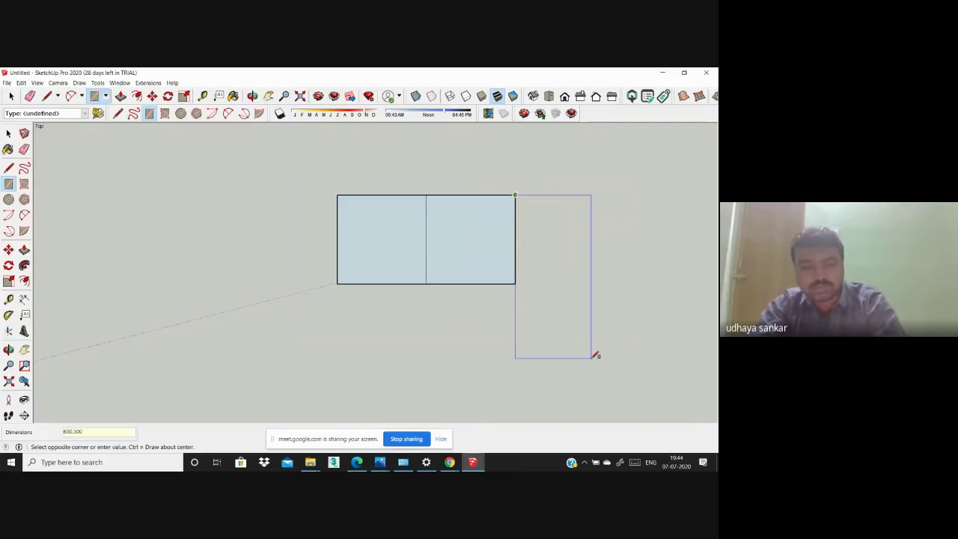
pyautogui.press('Return')
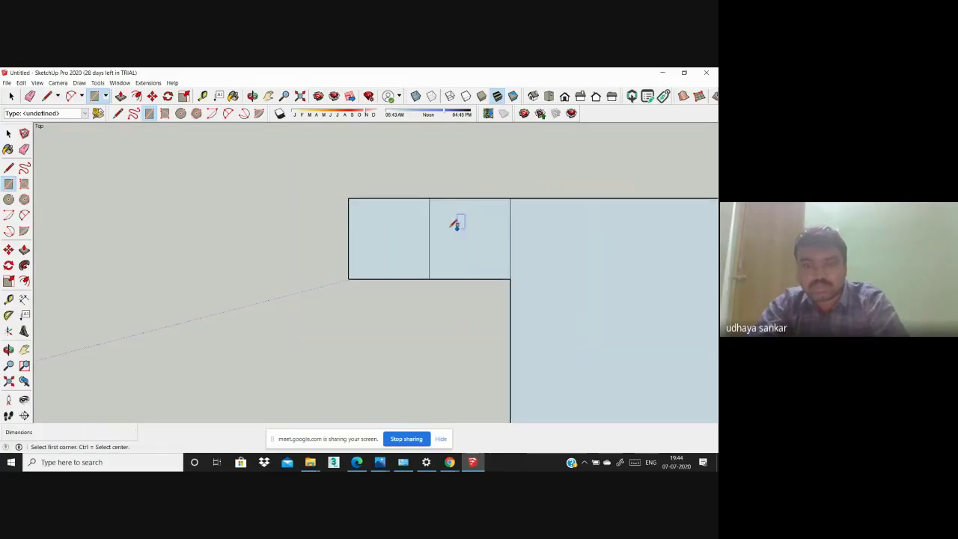
# Step: Add a 600 by 100 strip down from the top-right corner, forming an L
pyautogui.scroll(-3, 449, 217)
pyautogui.scroll(-2, 439, 214)
pyautogui.scroll(2, 464, 329)
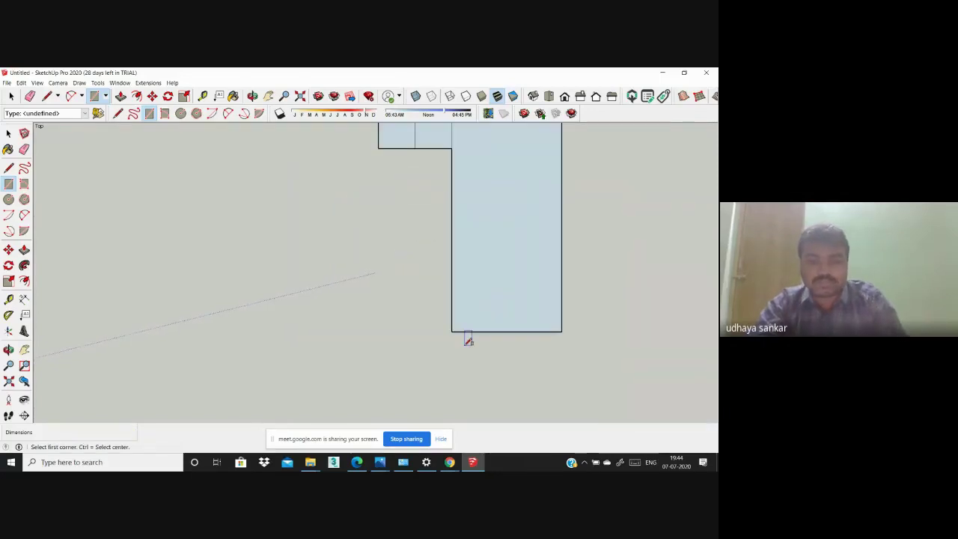
pyautogui.scroll(3, 468, 340)
pyautogui.scroll(2, 475, 165)
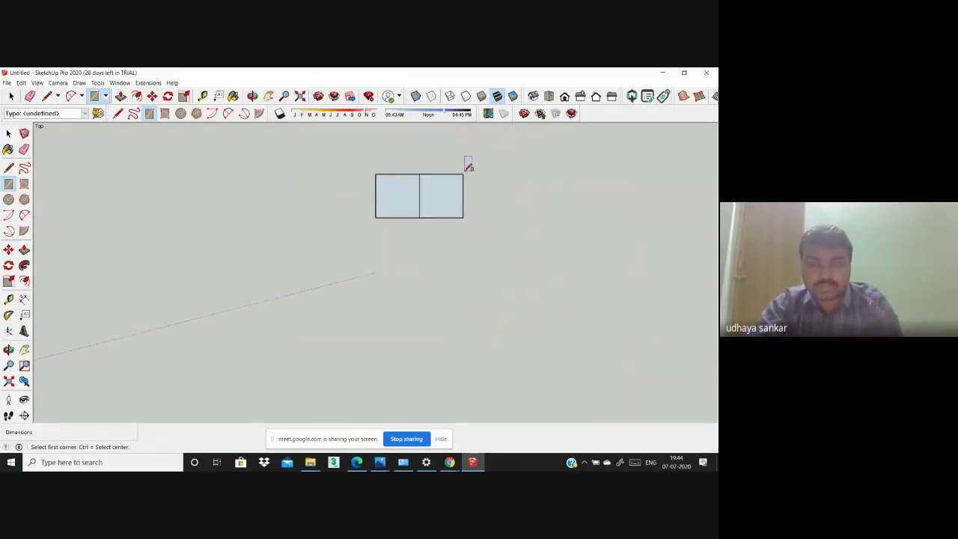
pyautogui.click(463, 174)
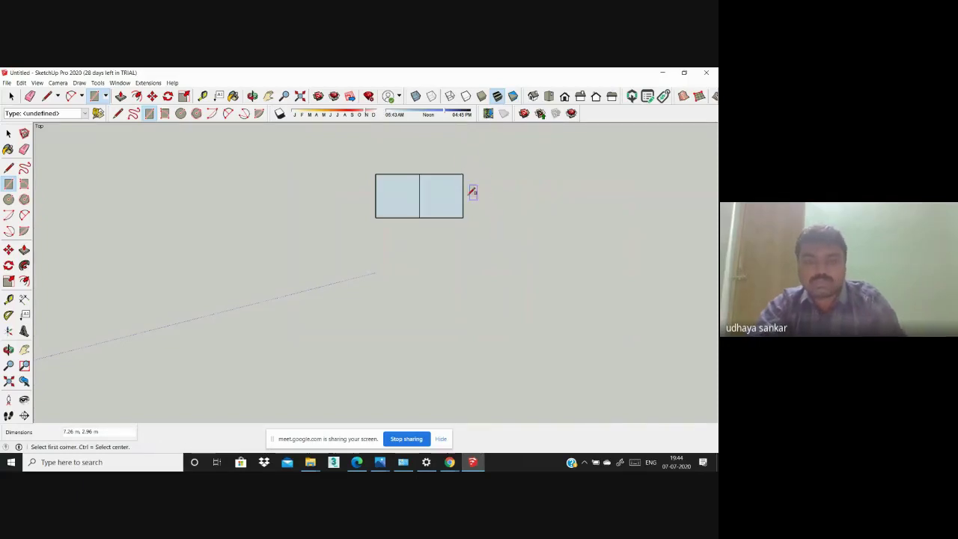
pyautogui.scroll(2, 469, 179)
pyautogui.click(462, 175)
pyautogui.write('600,100')
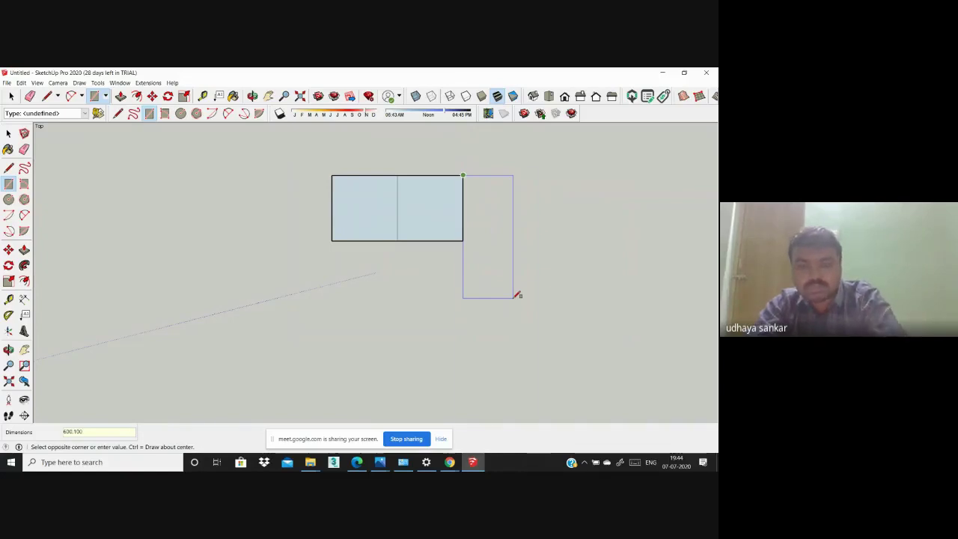
pyautogui.press('Return')
pyautogui.scroll(-2, 449, 232)
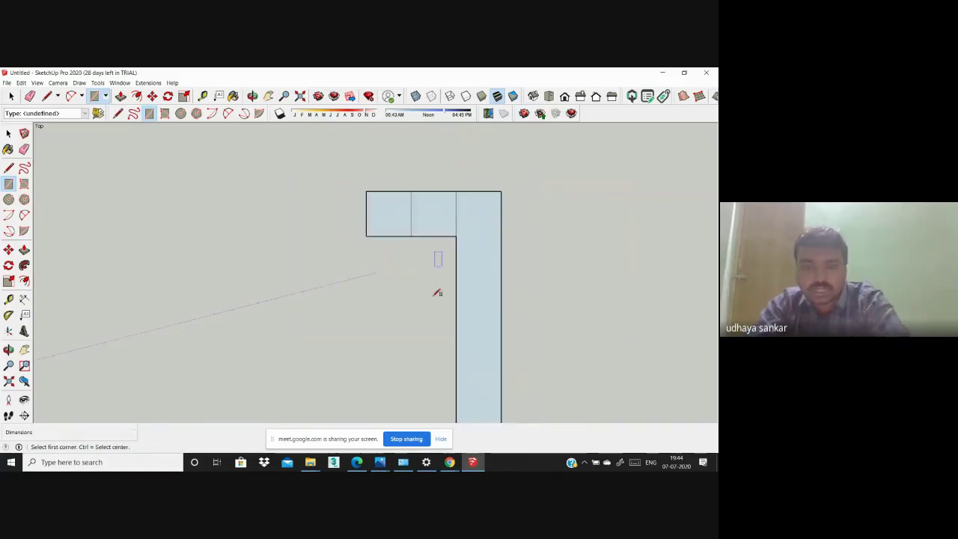
pyautogui.scroll(-2, 397, 273)
pyautogui.scroll(3, 433, 387)
pyautogui.scroll(-2, 398, 356)
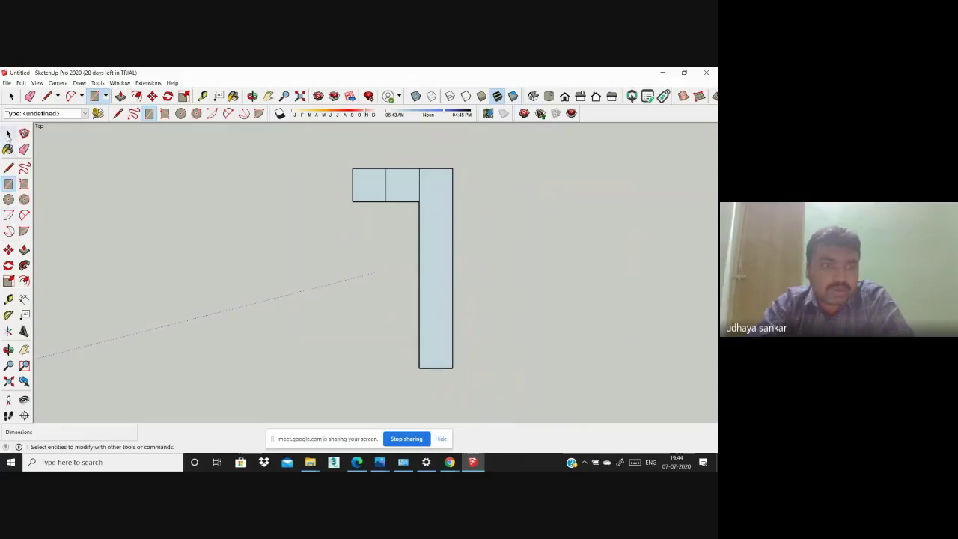
# Step: Move the tall strip's bottom edge upward to shorten the strip
pyautogui.click(8, 134)
pyautogui.click(430, 363)
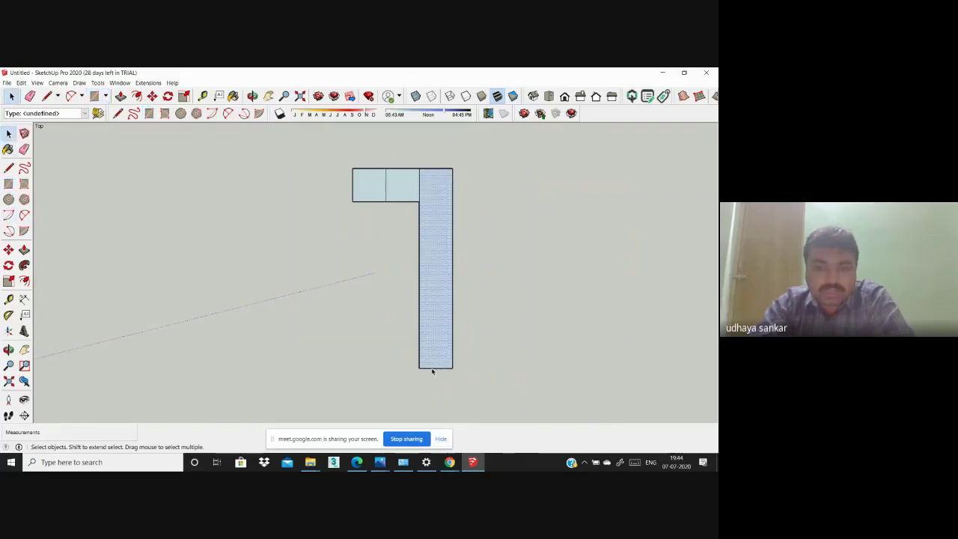
pyautogui.click(431, 368)
pyautogui.click(8, 249)
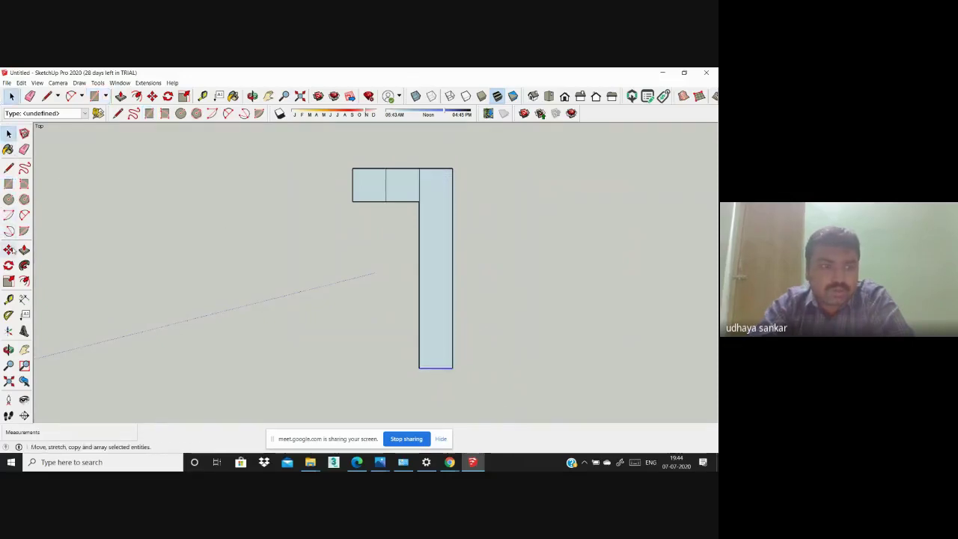
pyautogui.click(433, 369)
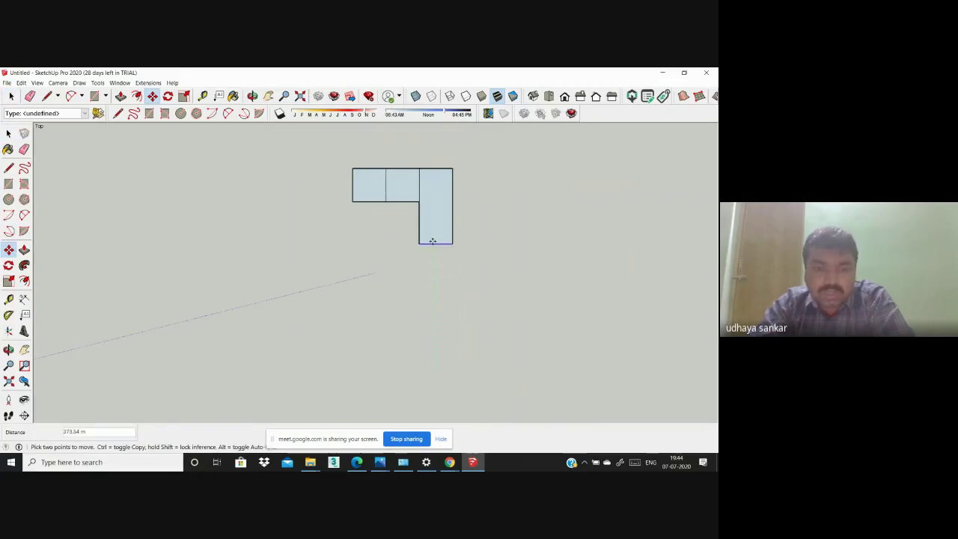
pyautogui.click(434, 244)
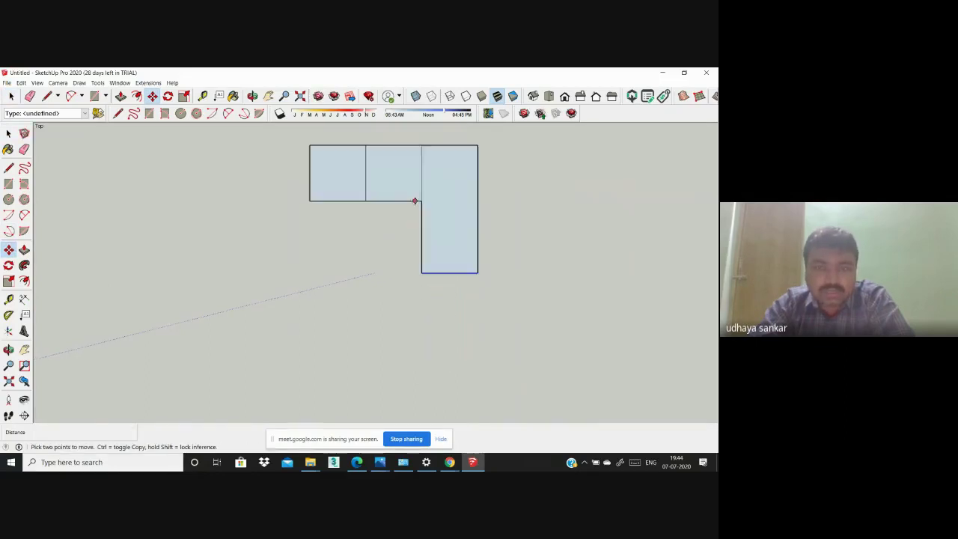
pyautogui.scroll(3, 419, 210)
# Step: Draw a rectangle from the L's left corner to close it into one full rectangle
pyautogui.press('l')
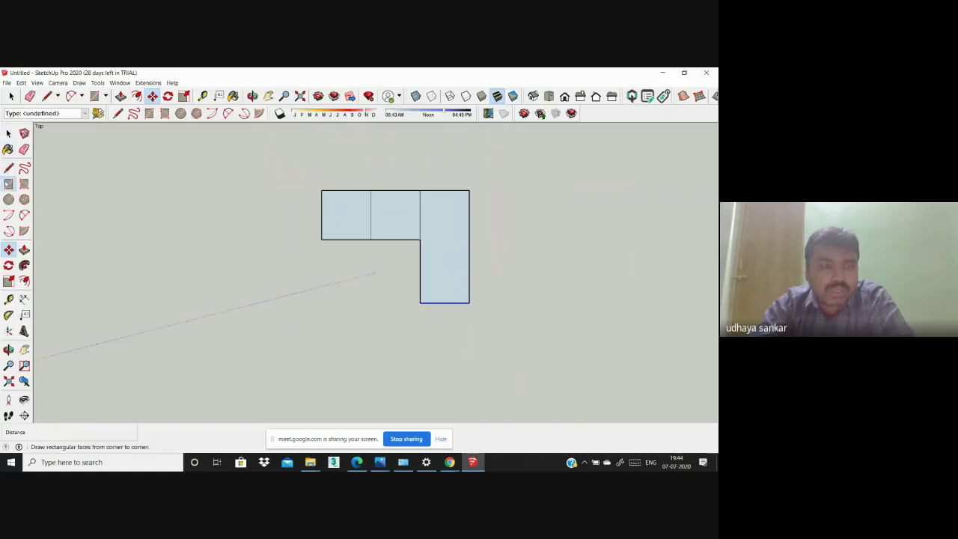
pyautogui.click(8, 184)
pyautogui.click(322, 238)
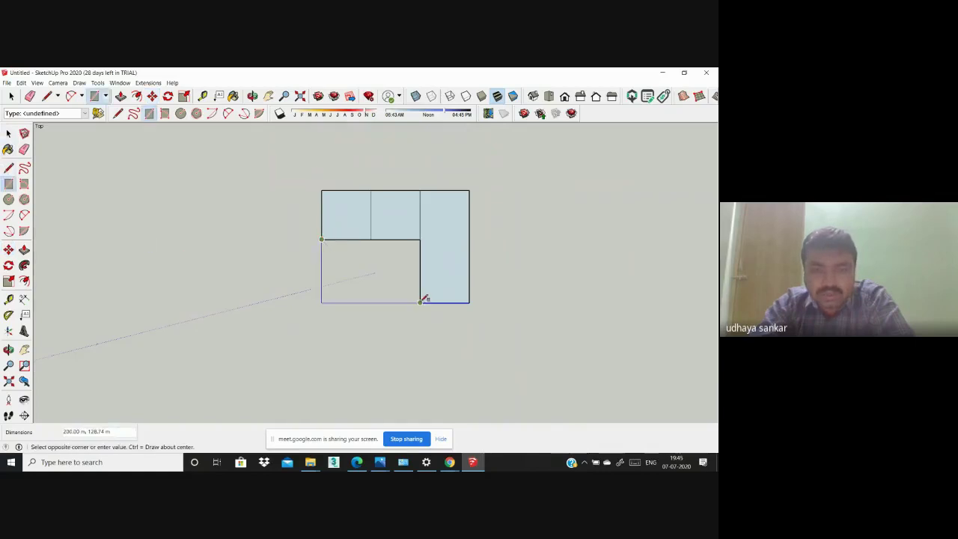
pyautogui.click(421, 302)
# Step: Orbit to a tilted view and take the Eraser to the inner dividing edge
pyautogui.moveTo(317, 317)
pyautogui.mouseDown(button='middle')
pyautogui.moveTo(250, 278)
pyautogui.moveTo(348, 217)
pyautogui.mouseUp(button='middle')
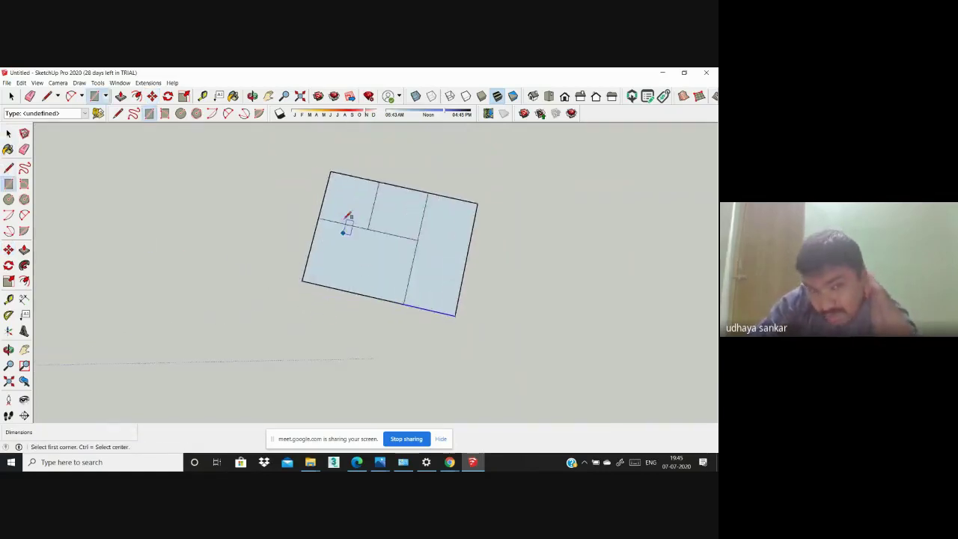
pyautogui.scroll(3, 332, 192)
pyautogui.scroll(2, 341, 193)
pyautogui.scroll(-3, 406, 268)
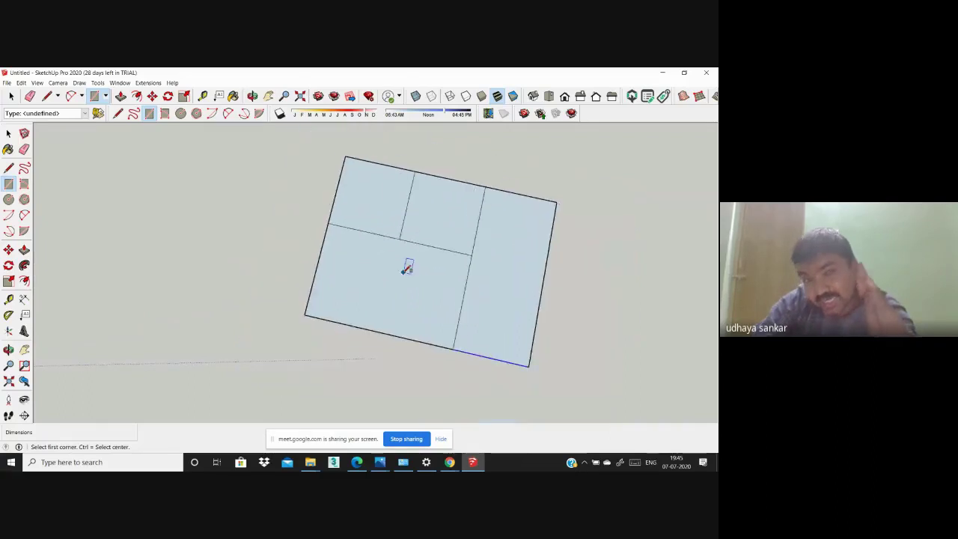
pyautogui.moveTo(407, 267)
pyautogui.mouseDown(button='middle')
pyautogui.moveTo(513, 258)
pyautogui.moveTo(403, 276)
pyautogui.mouseUp(button='middle')
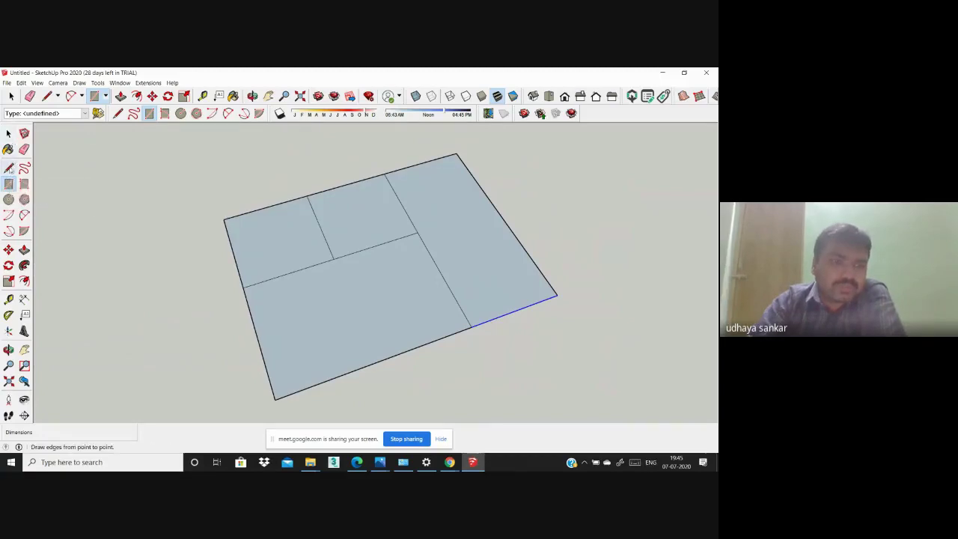
pyautogui.click(27, 152)
pyautogui.scroll(3, 297, 269)
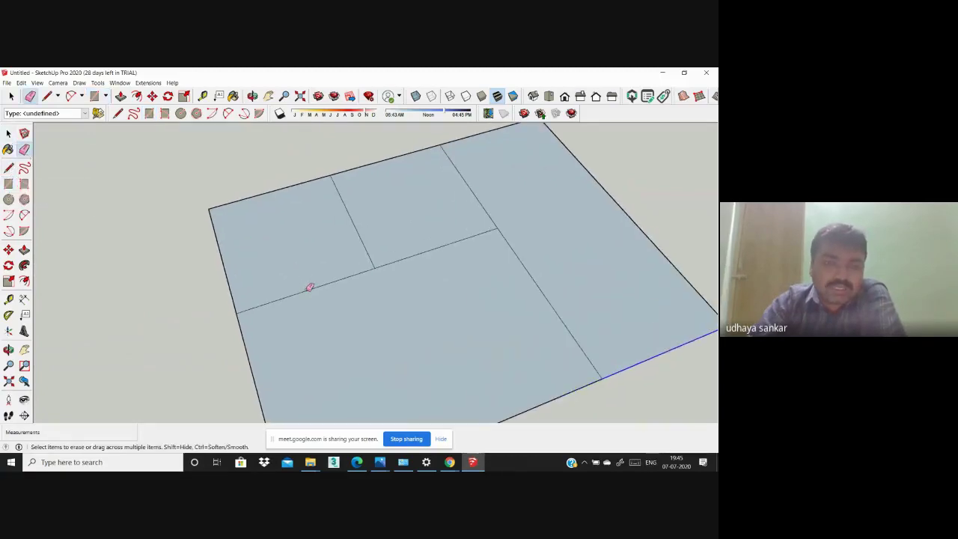
pyautogui.scroll(-3, 310, 288)
pyautogui.scroll(-2, 300, 250)
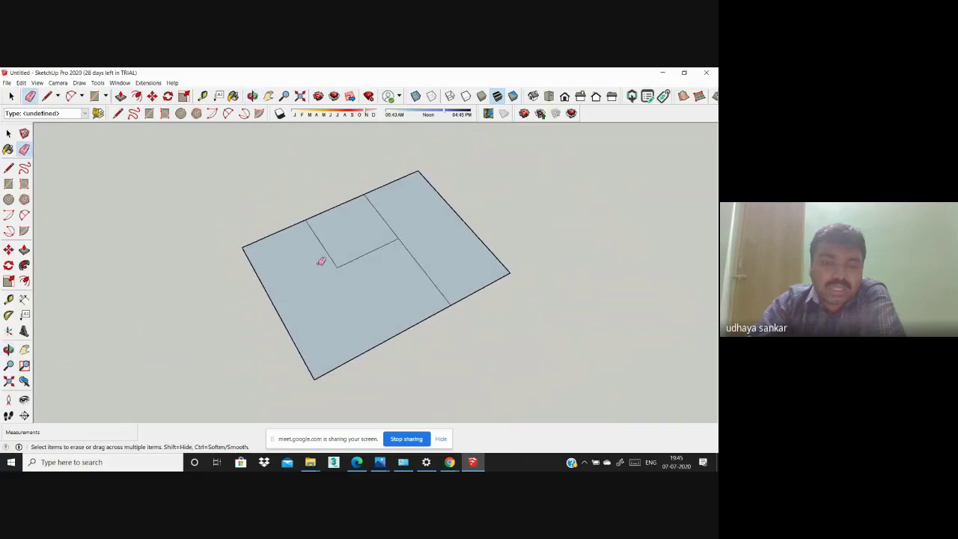
pyautogui.scroll(2, 321, 259)
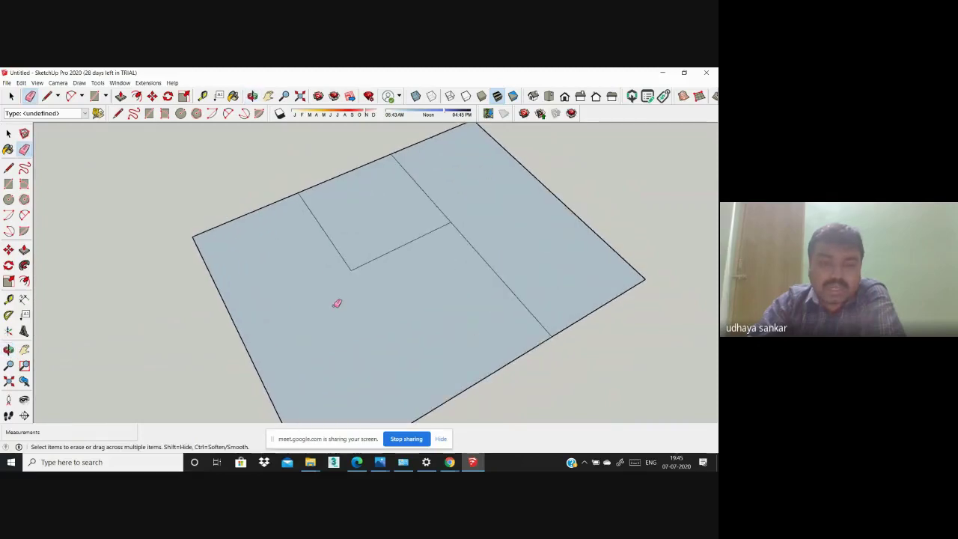
pyautogui.scroll(-2, 337, 303)
pyautogui.moveTo(334, 297); pyautogui.dragTo(325, 303, button='middle')
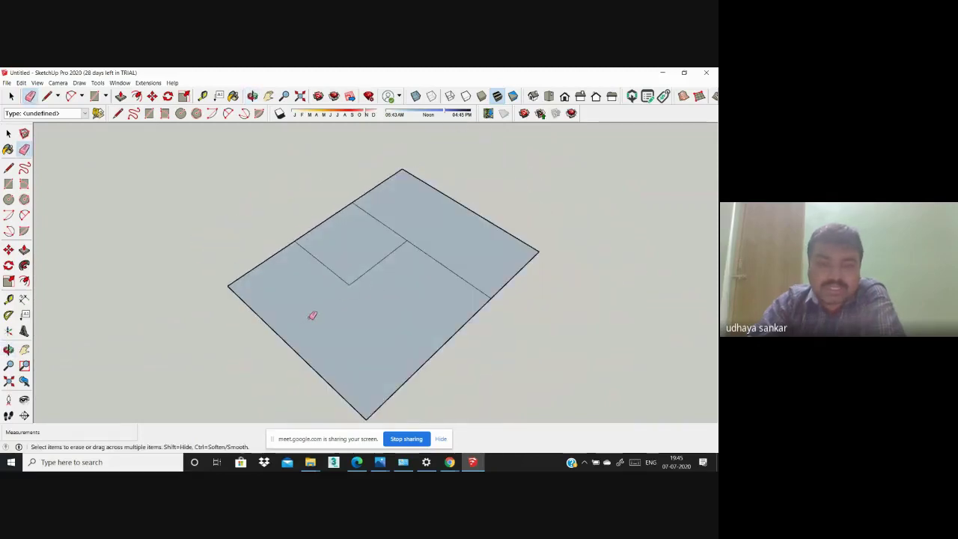
pyautogui.scroll(3, 371, 267)
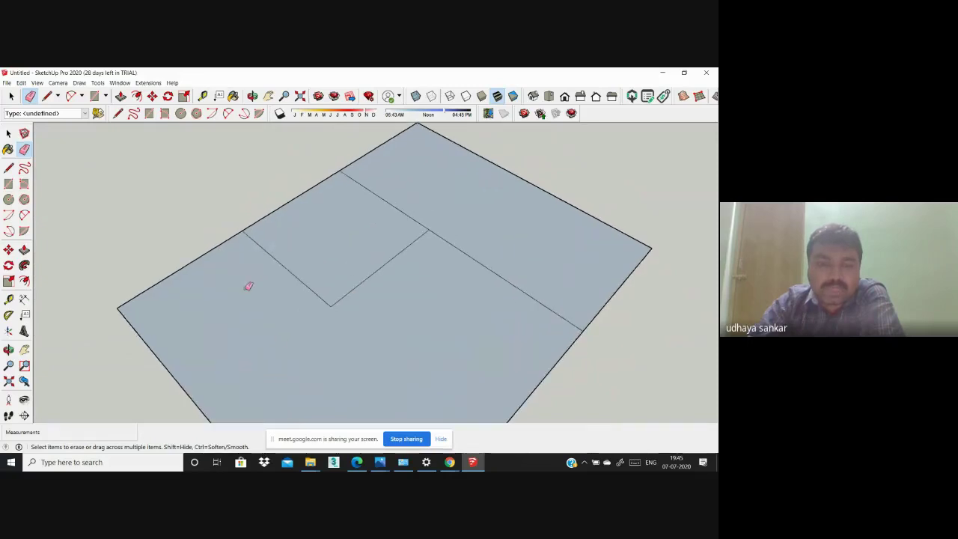
pyautogui.scroll(-2, 299, 257)
pyautogui.scroll(-1, 337, 267)
pyautogui.moveTo(337, 267)
pyautogui.mouseDown(button='middle')
pyautogui.moveTo(186, 273)
pyautogui.moveTo(322, 296)
pyautogui.mouseUp(button='middle')
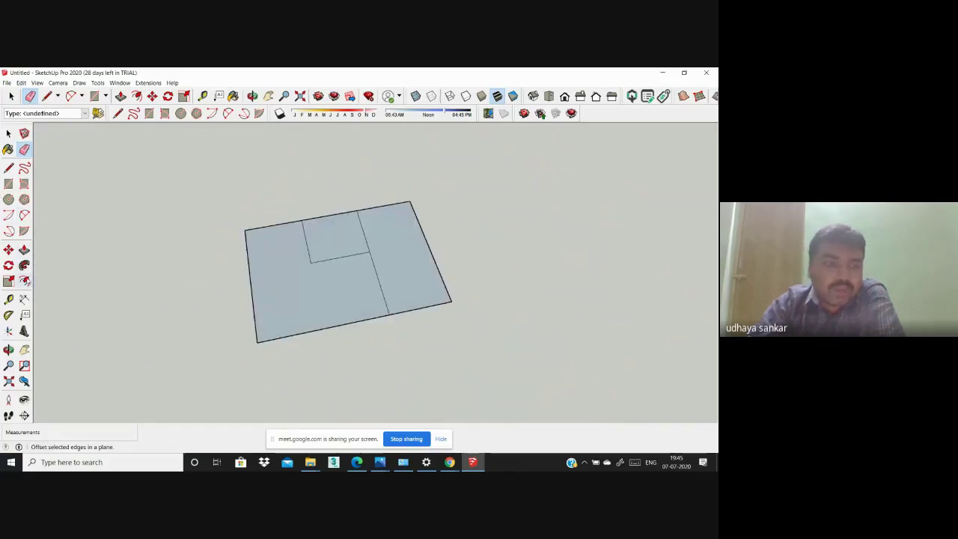
pyautogui.click(24, 282)
pyautogui.scroll(2, 304, 310)
pyautogui.click(220, 277)
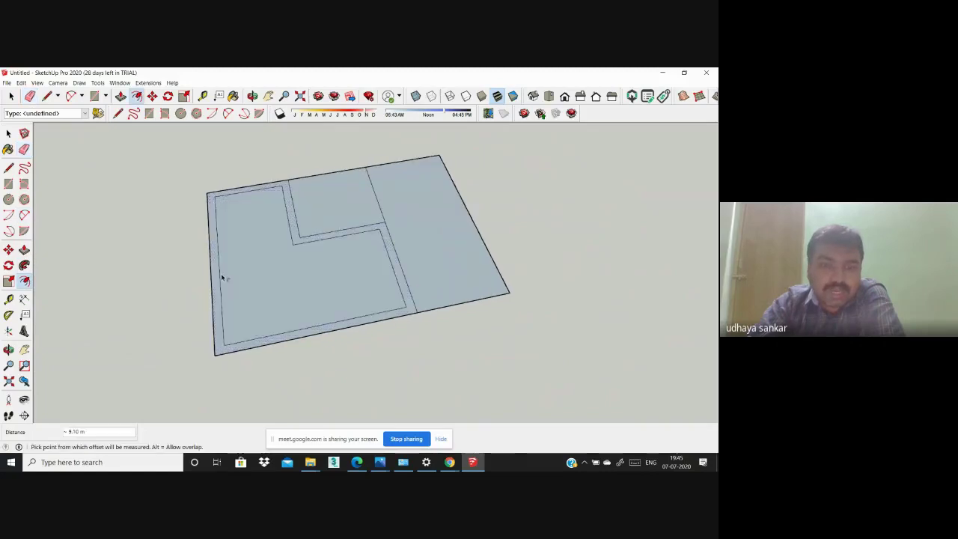
pyautogui.press('Escape')
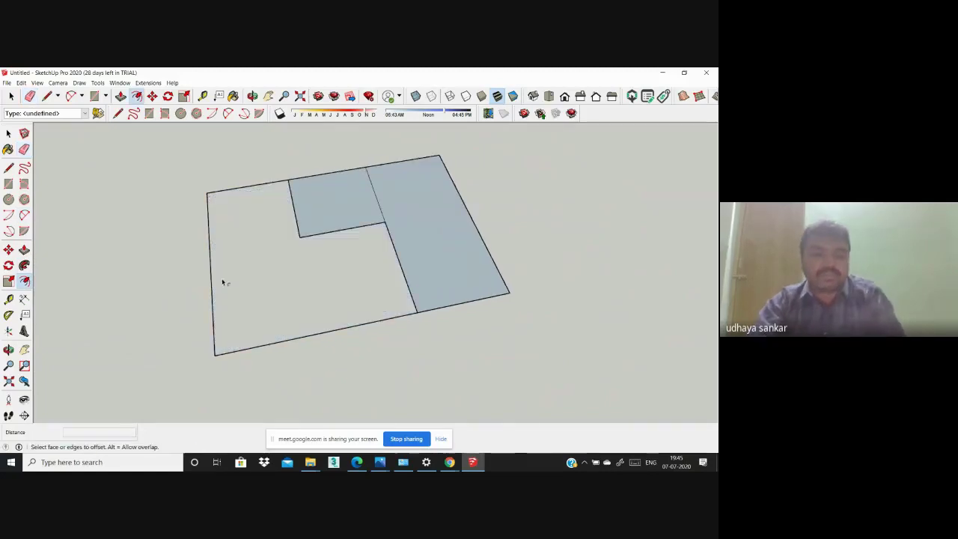
pyautogui.click(211, 288)
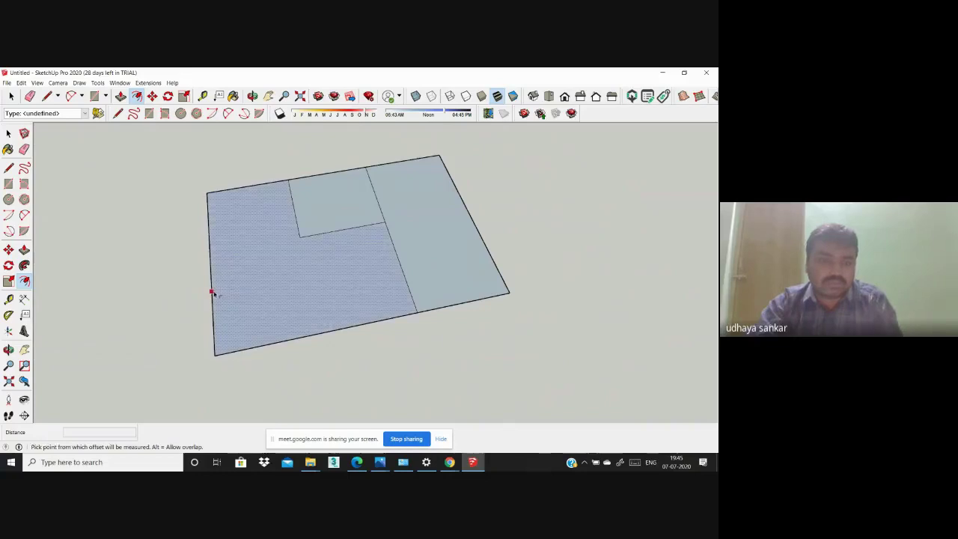
pyautogui.click(397, 247)
pyautogui.moveTo(397, 246); pyautogui.dragTo(413, 256, button='middle')
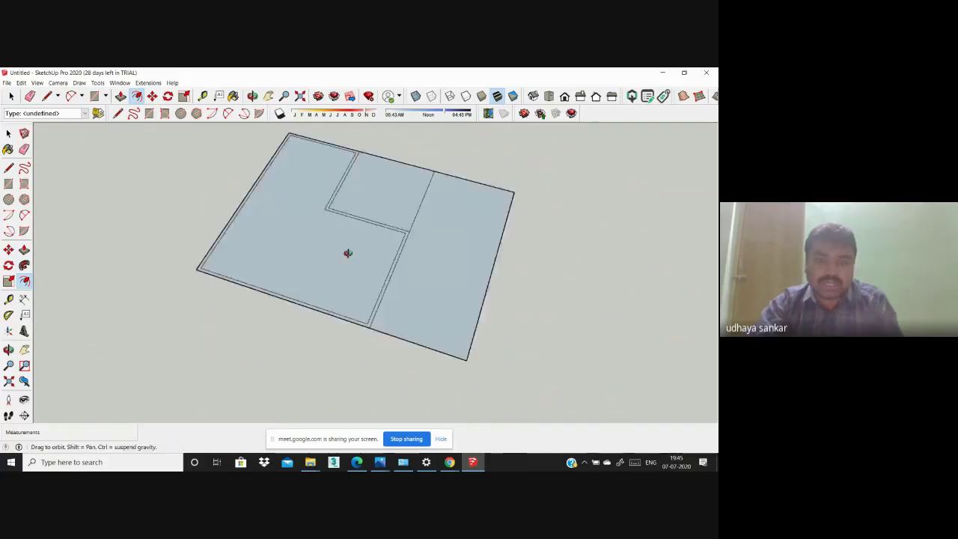
pyautogui.click(413, 255)
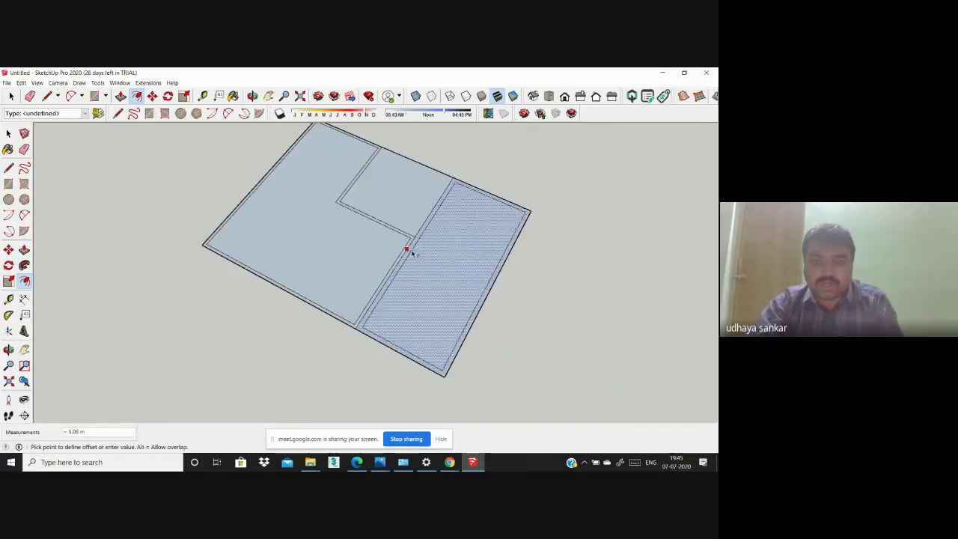
pyautogui.click(411, 253)
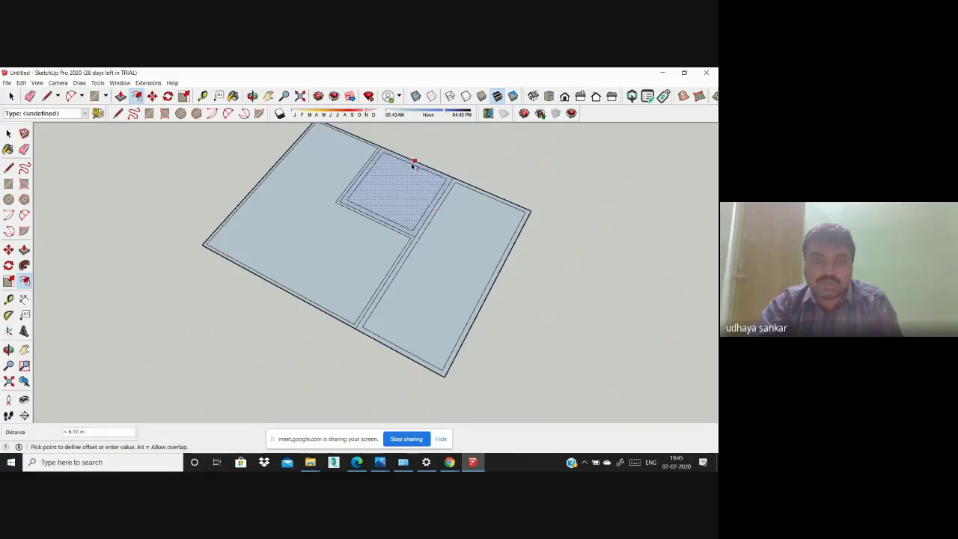
pyautogui.moveTo(318, 249); pyautogui.dragTo(96, 139, button='middle')
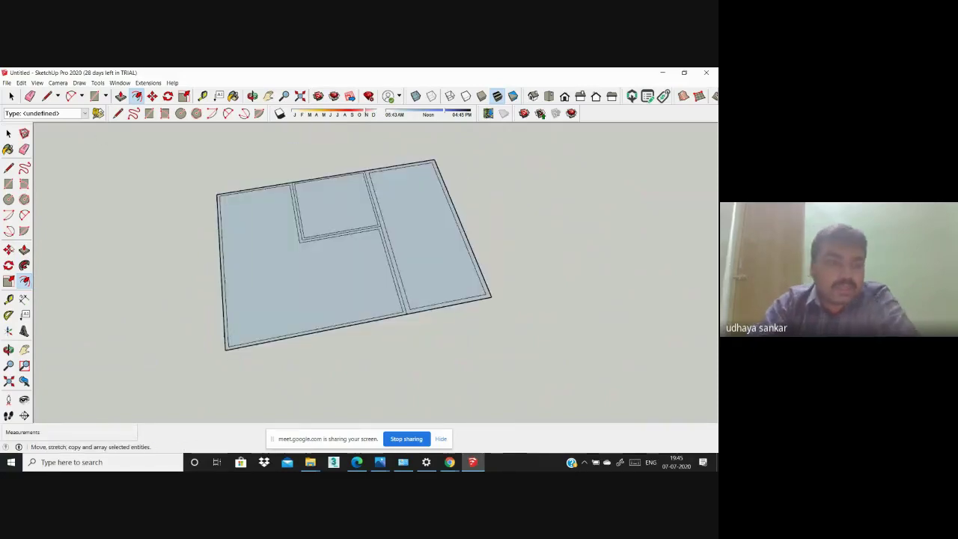
pyautogui.press('p')
pyautogui.scroll(1, 231, 297)
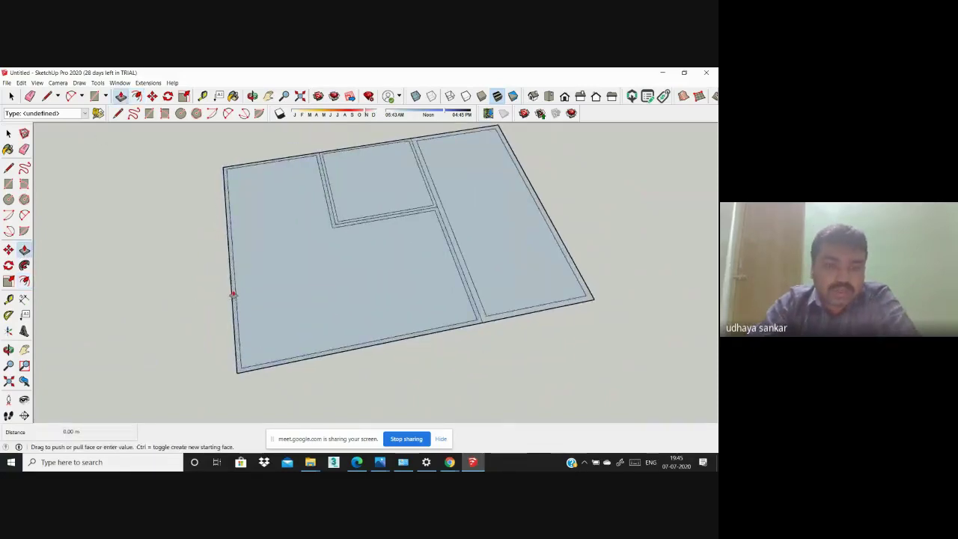
# Step: Push/Pull the L-shaped, lower-room and small-room wall outlines up to the same full height
pyautogui.moveTo(229, 258); pyautogui.dragTo(210, 267)
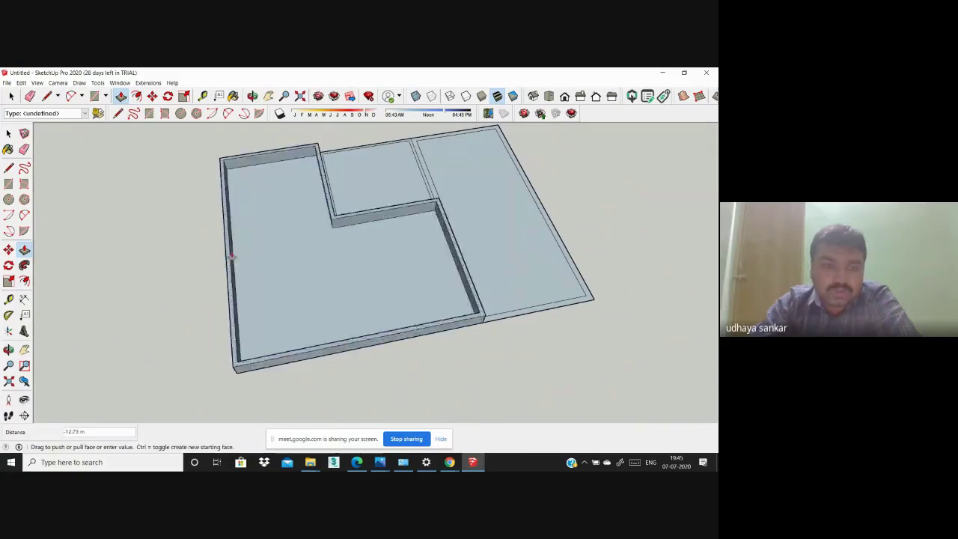
pyautogui.moveTo(212, 252); pyautogui.dragTo(273, 325, button='middle')
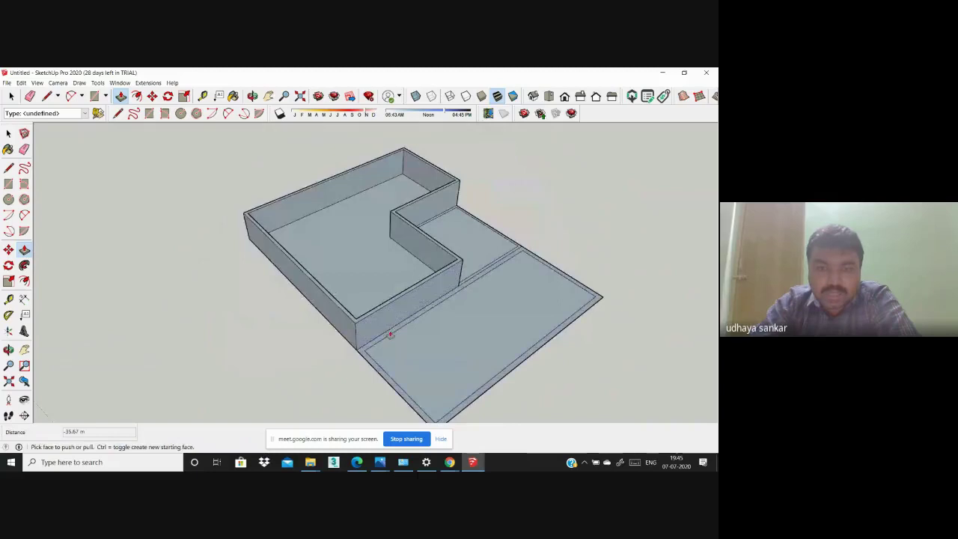
pyautogui.doubleClick(390, 334)
pyautogui.moveTo(391, 303)
pyautogui.mouseDown(button='middle')
pyautogui.moveTo(246, 325)
pyautogui.moveTo(526, 387)
pyautogui.mouseUp(button='middle')
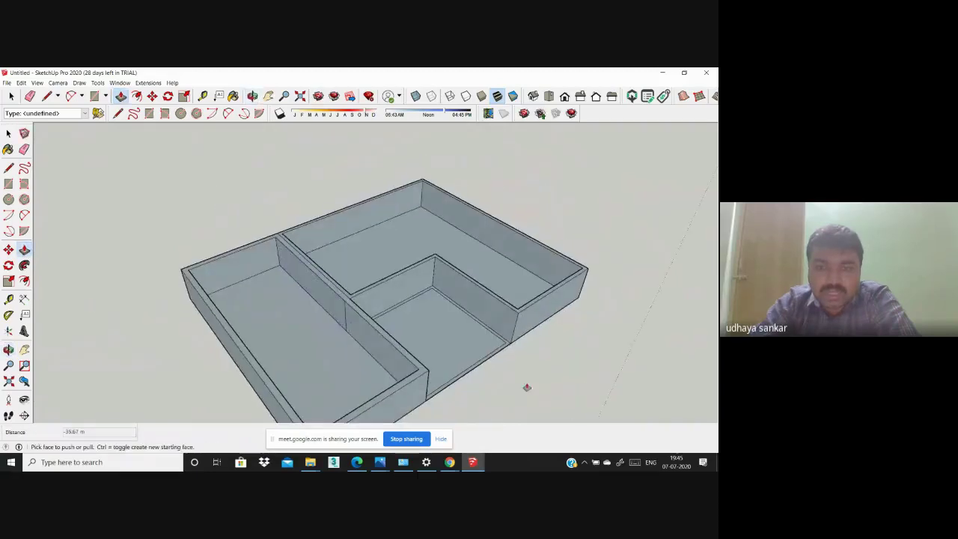
pyautogui.click(460, 348)
pyautogui.moveTo(474, 332)
pyautogui.mouseDown(button='middle')
pyautogui.moveTo(339, 294)
pyautogui.moveTo(507, 324)
pyautogui.moveTo(384, 325)
pyautogui.moveTo(605, 325)
pyautogui.moveTo(481, 371)
pyautogui.moveTo(382, 299)
pyautogui.moveTo(402, 325)
pyautogui.moveTo(461, 263)
pyautogui.moveTo(268, 278)
pyautogui.moveTo(458, 297)
pyautogui.moveTo(271, 292)
pyautogui.moveTo(318, 337)
pyautogui.moveTo(387, 355)
pyautogui.mouseUp(button='middle')
# Step: Draw a dividing line across the lower room's floor
pyautogui.scroll(-3, 387, 354)
pyautogui.scroll(5, 365, 317)
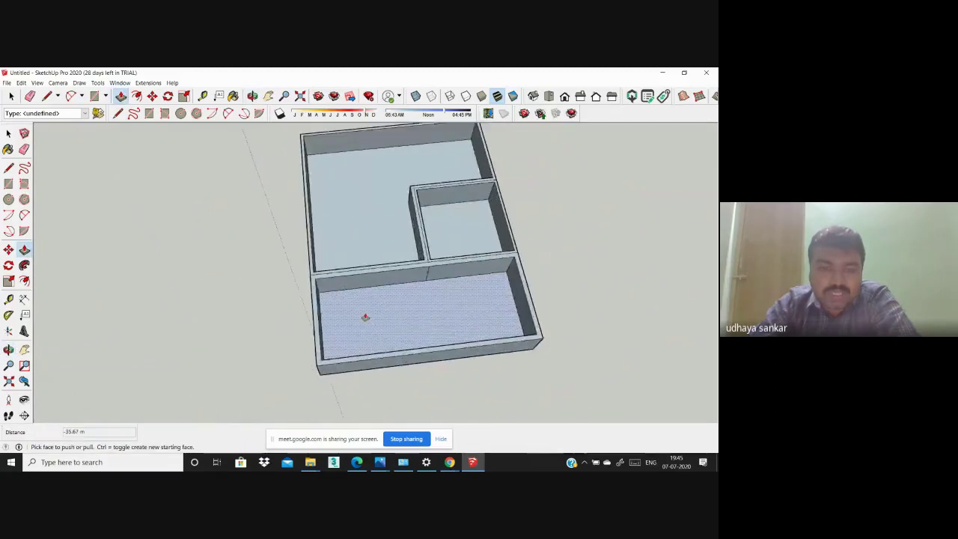
pyautogui.scroll(3, 365, 317)
pyautogui.click(9, 169)
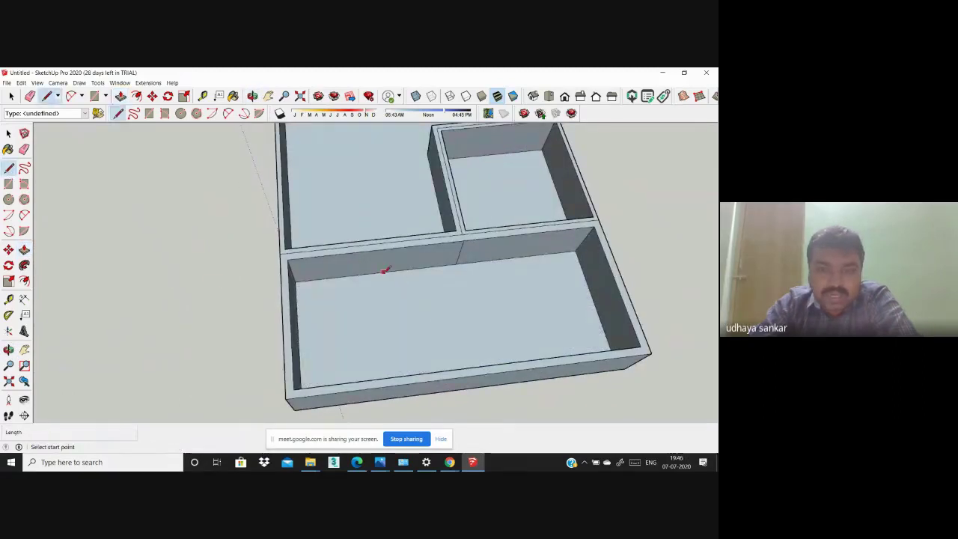
pyautogui.moveTo(381, 340); pyautogui.dragTo(389, 410, button='middle')
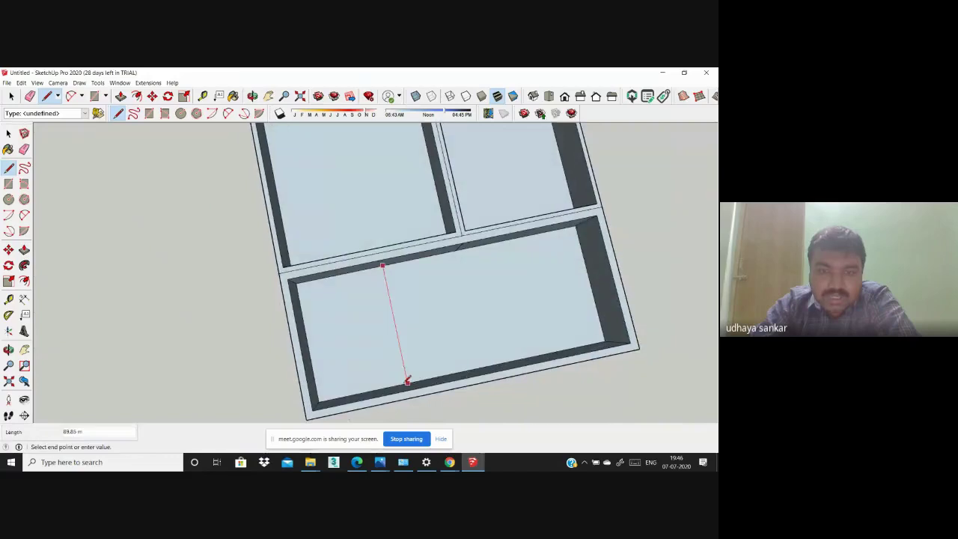
pyautogui.click(392, 380)
pyautogui.moveTo(392, 378); pyautogui.dragTo(127, 249, button='middle')
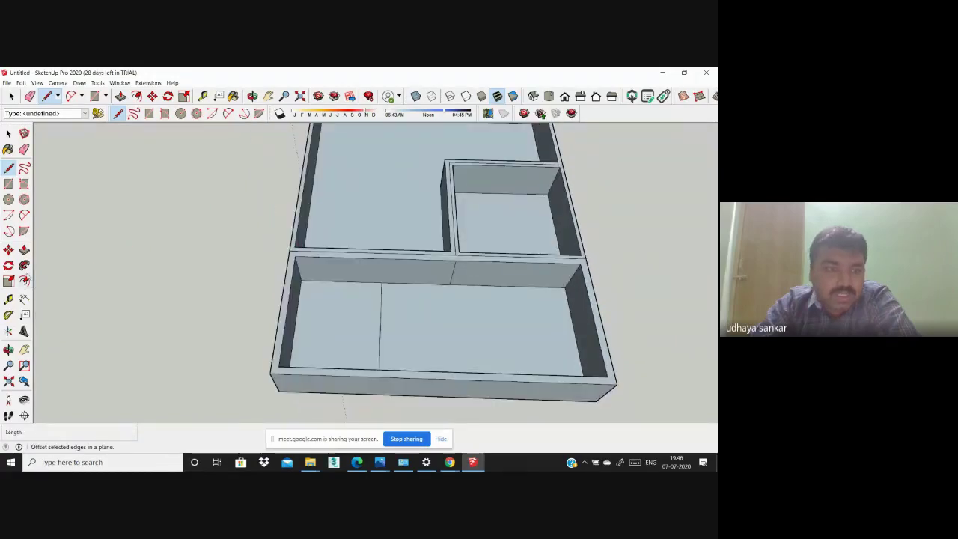
# Step: Offset the left floor piece's edges inward to form an inner outline
pyautogui.click(24, 281)
pyautogui.click(383, 328)
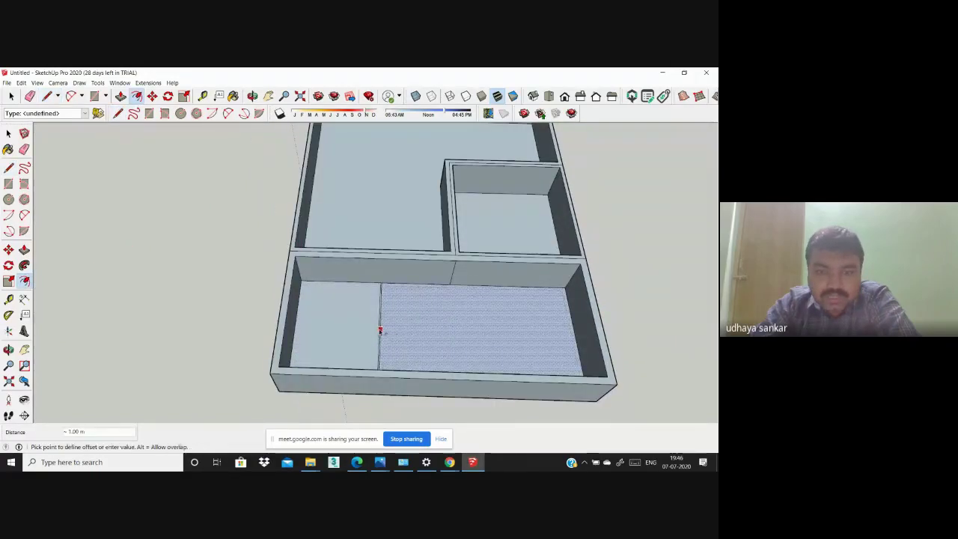
pyautogui.press('Escape')
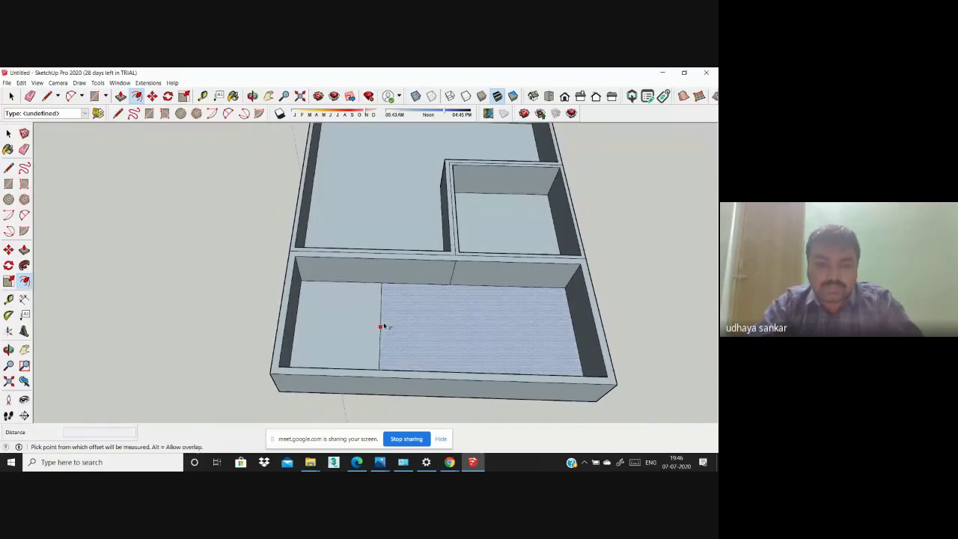
pyautogui.click(380, 319)
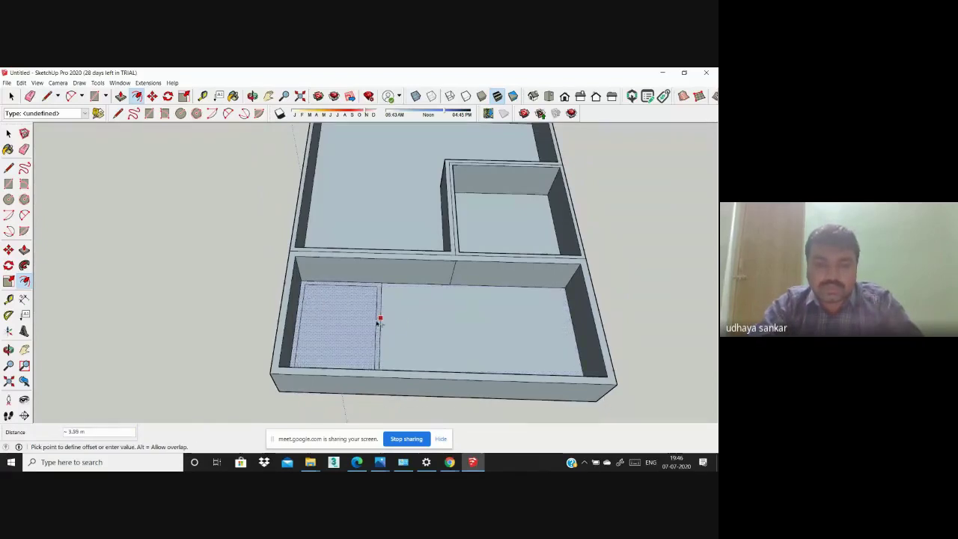
pyautogui.click(379, 321)
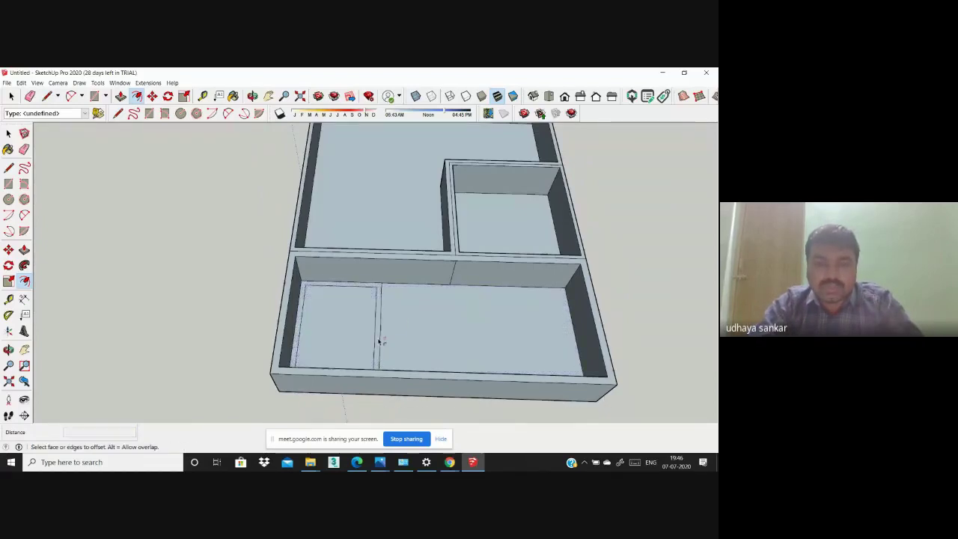
pyautogui.moveTo(364, 359); pyautogui.dragTo(280, 408, button='middle')
# Step: Draw a closing line off the offset outline to complete the partition strip
pyautogui.click(8, 168)
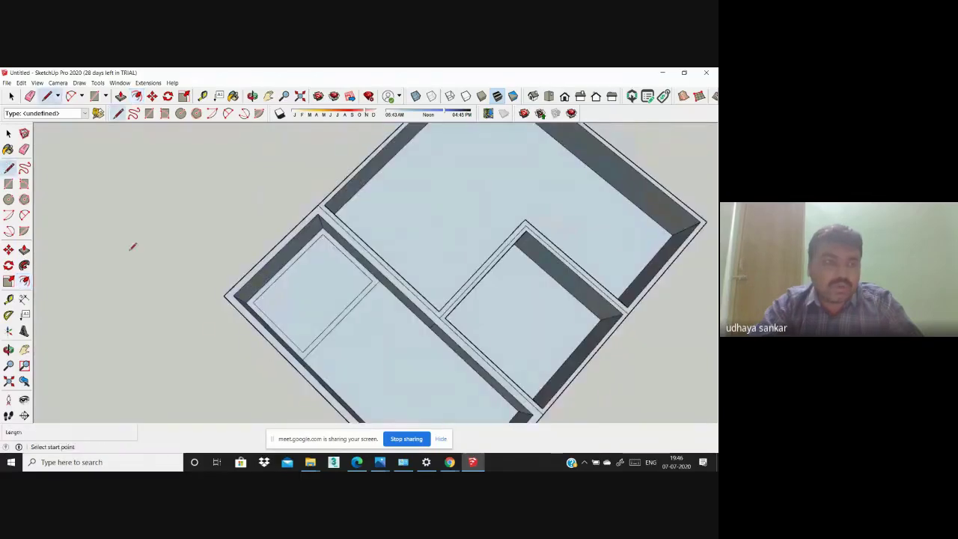
pyautogui.scroll(1, 404, 267)
pyautogui.scroll(3, 362, 258)
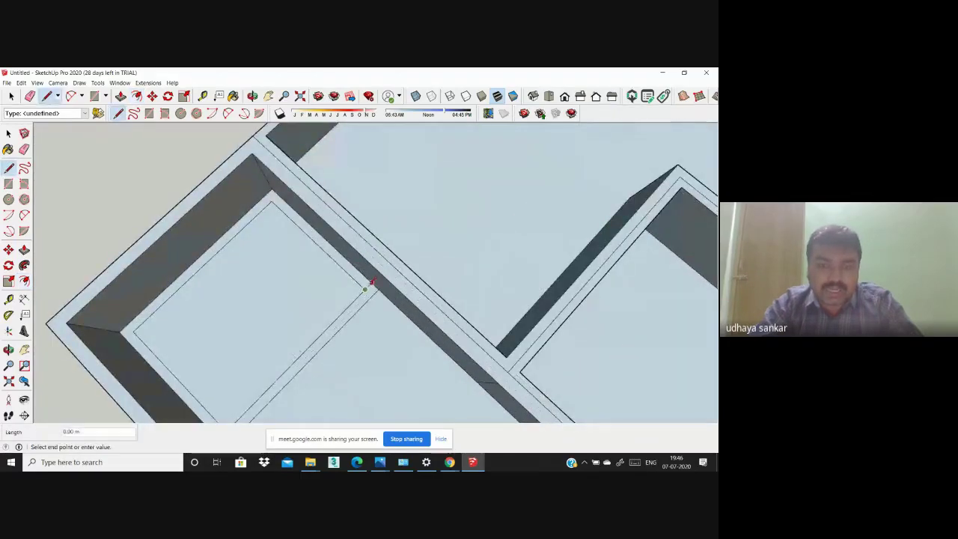
pyautogui.press('Escape')
pyautogui.scroll(-3, 365, 273)
pyautogui.scroll(2, 303, 360)
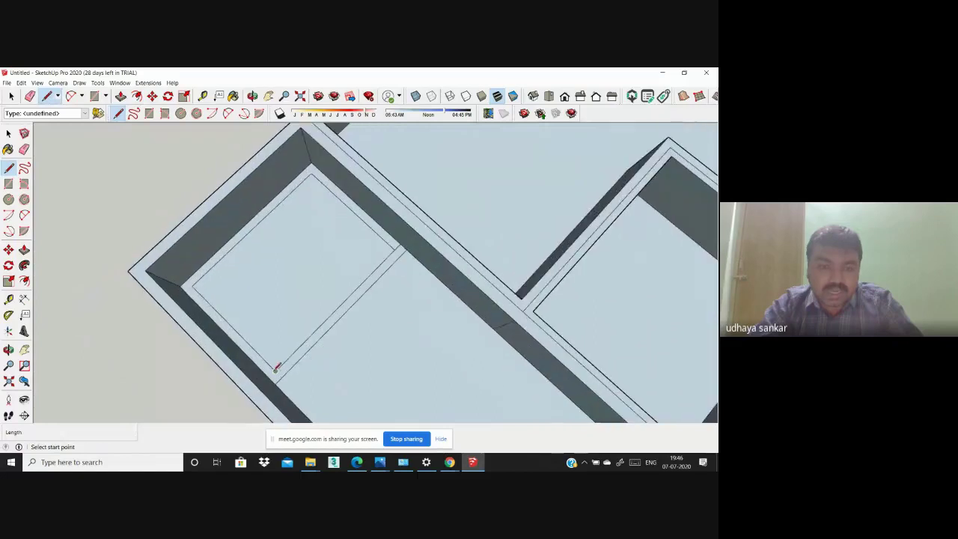
pyautogui.click(274, 370)
pyautogui.scroll(-3, 192, 318)
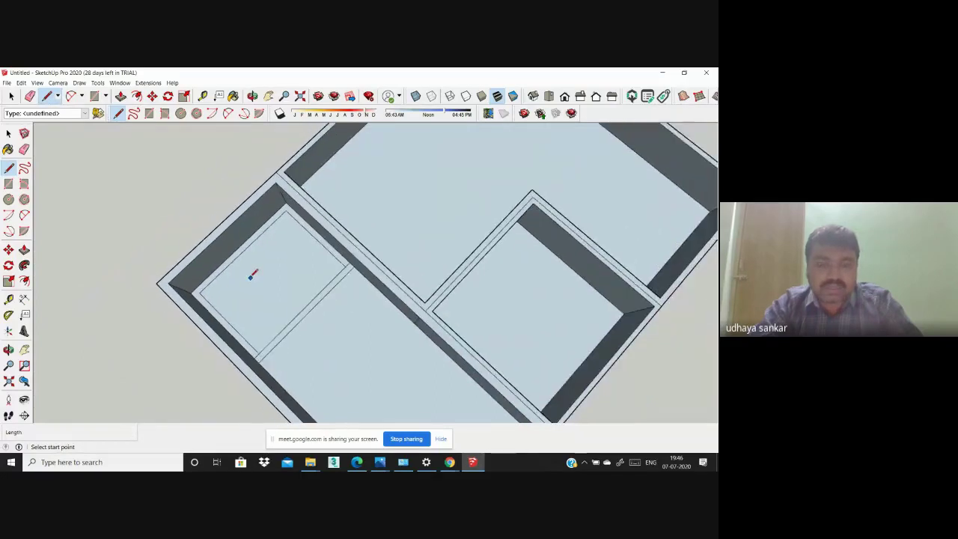
pyautogui.scroll(-2, 252, 271)
pyautogui.moveTo(434, 291)
pyautogui.mouseDown(button='middle')
pyautogui.moveTo(464, 265)
pyautogui.moveTo(449, 247)
pyautogui.mouseUp(button='middle')
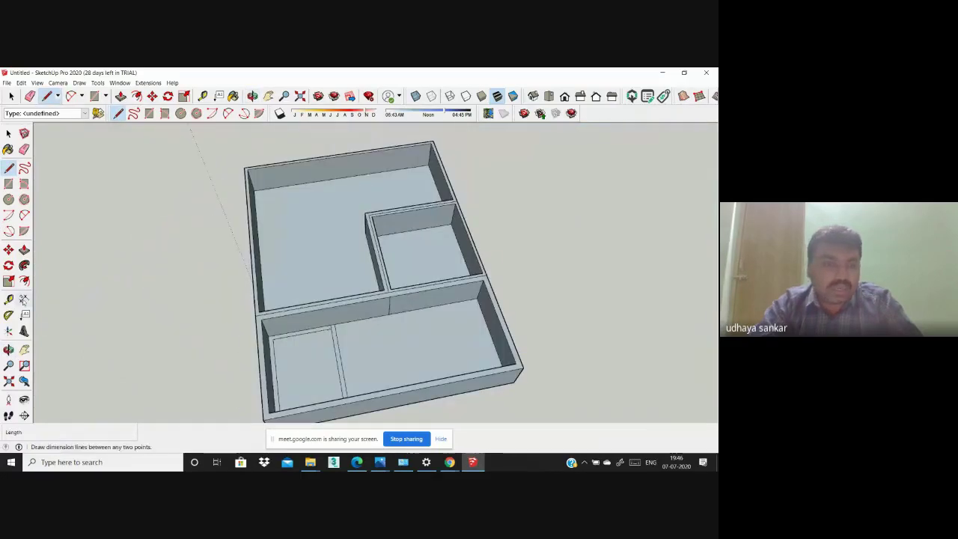
# Step: Push/Pull the thin partition strip up to full wall height
pyautogui.click(24, 249)
pyautogui.click(287, 337)
pyautogui.moveTo(287, 337); pyautogui.dragTo(374, 363, button='middle')
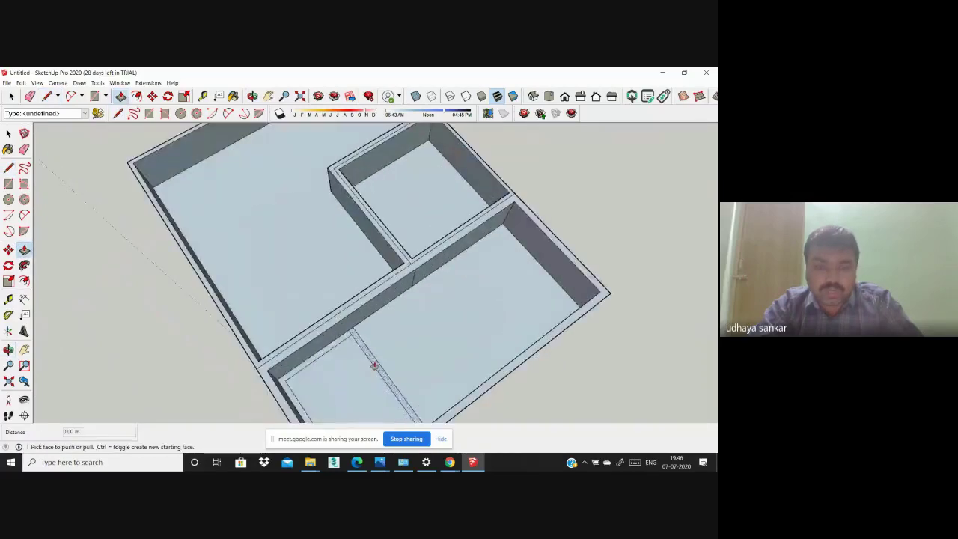
pyautogui.scroll(-2, 435, 336)
pyautogui.moveTo(444, 309)
pyautogui.mouseDown(button='middle')
pyautogui.moveTo(435, 337)
pyautogui.moveTo(633, 223)
pyautogui.moveTo(396, 278)
pyautogui.moveTo(528, 317)
pyautogui.moveTo(361, 315)
pyautogui.moveTo(321, 278)
pyautogui.mouseUp(button='middle')
# Step: Orbit around the model down to a nearly level side view of the walls
pyautogui.scroll(2, 352, 262)
pyautogui.scroll(3, 343, 229)
pyautogui.scroll(-3, 343, 228)
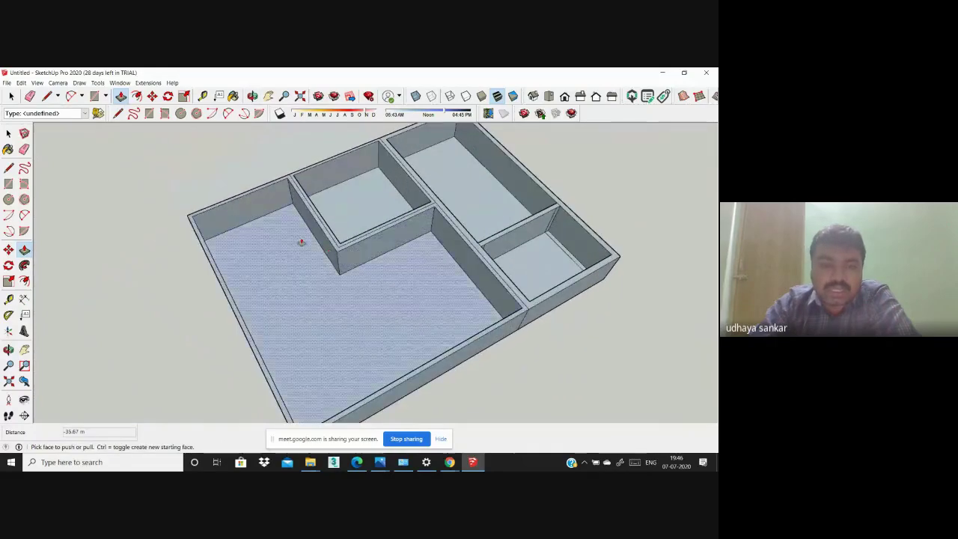
pyautogui.moveTo(302, 239); pyautogui.dragTo(397, 261, button='middle')
pyautogui.moveTo(240, 277)
pyautogui.mouseDown(button='middle')
pyautogui.moveTo(320, 256)
pyautogui.moveTo(438, 199)
pyautogui.mouseUp(button='middle')
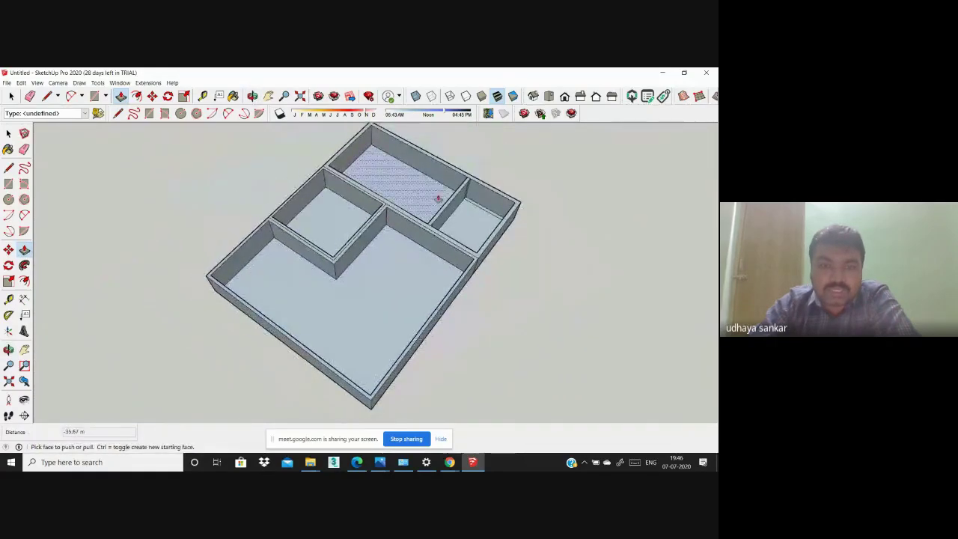
pyautogui.moveTo(377, 252)
pyautogui.mouseDown(button='middle')
pyautogui.moveTo(404, 280)
pyautogui.moveTo(233, 227)
pyautogui.moveTo(250, 241)
pyautogui.moveTo(271, 315)
pyautogui.moveTo(607, 235)
pyautogui.moveTo(490, 271)
pyautogui.moveTo(298, 308)
pyautogui.mouseUp(button='middle')
pyautogui.scroll(-3, 485, 277)
pyautogui.moveTo(411, 300); pyautogui.dragTo(252, 319, button='middle')
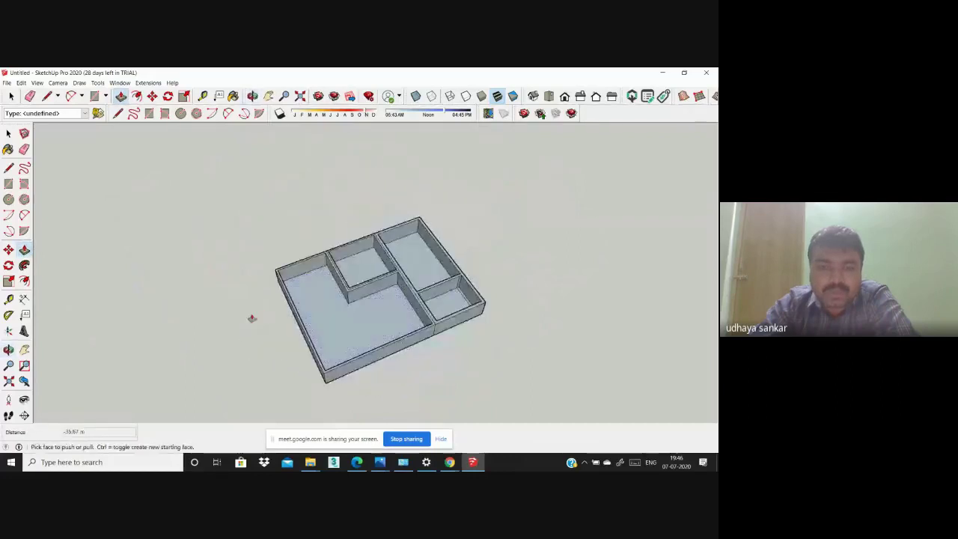
pyautogui.moveTo(333, 312)
pyautogui.mouseDown(button='middle')
pyautogui.moveTo(416, 305)
pyautogui.moveTo(352, 276)
pyautogui.mouseUp(button='middle')
pyautogui.scroll(2, 348, 276)
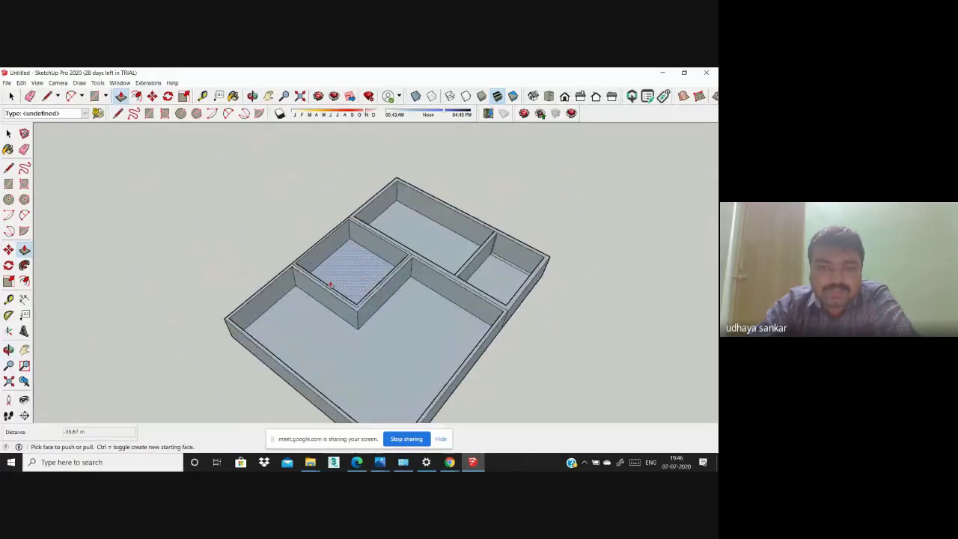
pyautogui.scroll(-2, 345, 273)
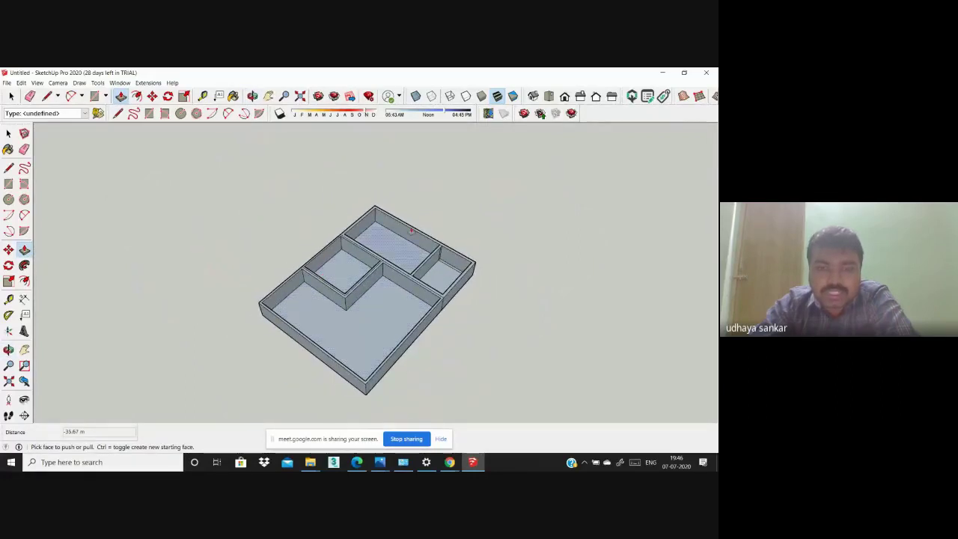
pyautogui.moveTo(415, 255); pyautogui.dragTo(367, 271, button='middle')
pyautogui.moveTo(471, 316)
pyautogui.mouseDown(button='middle')
pyautogui.moveTo(269, 224)
pyautogui.moveTo(270, 272)
pyautogui.mouseUp(button='middle')
# Step: Draw a window rectangle on the outer wall face
pyautogui.scroll(4, 270, 272)
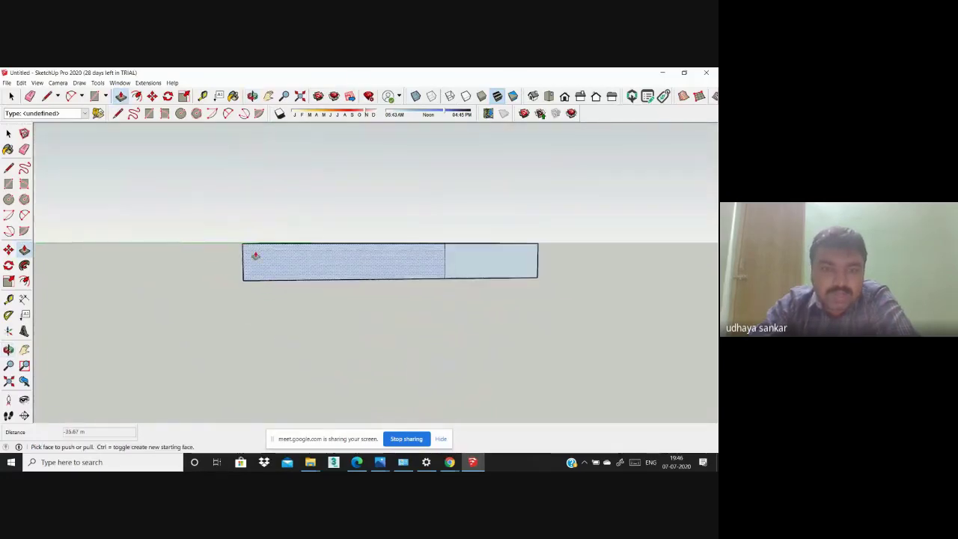
pyautogui.click(8, 198)
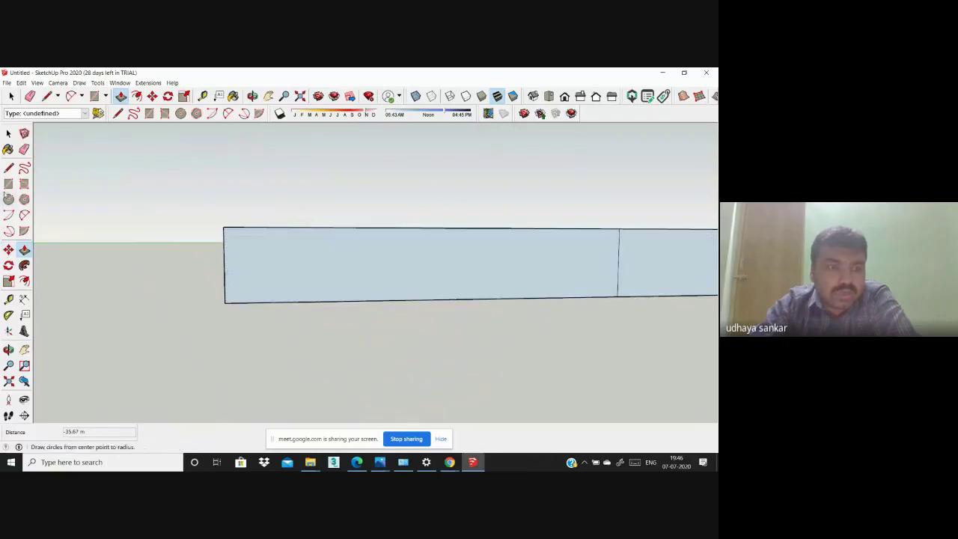
pyautogui.click(8, 184)
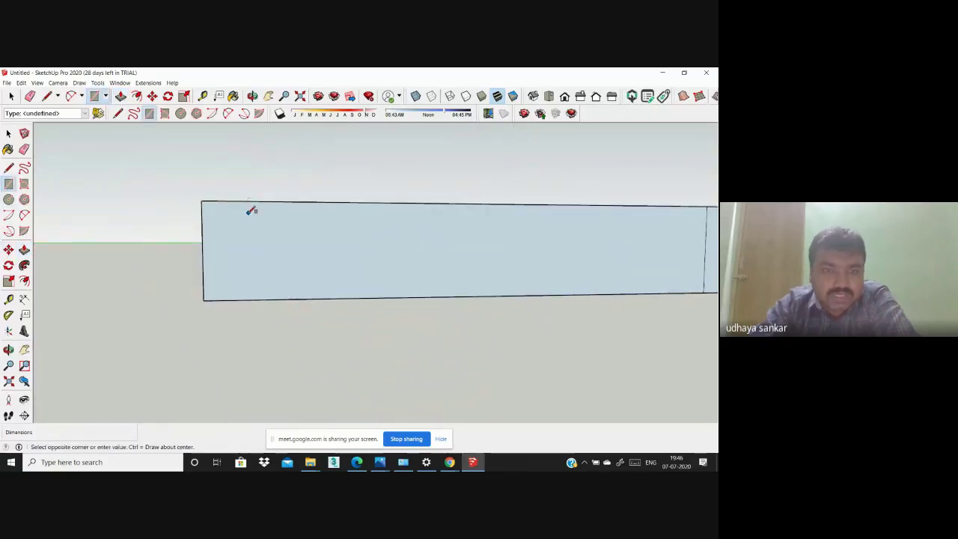
pyautogui.press('Escape')
pyautogui.click(248, 230)
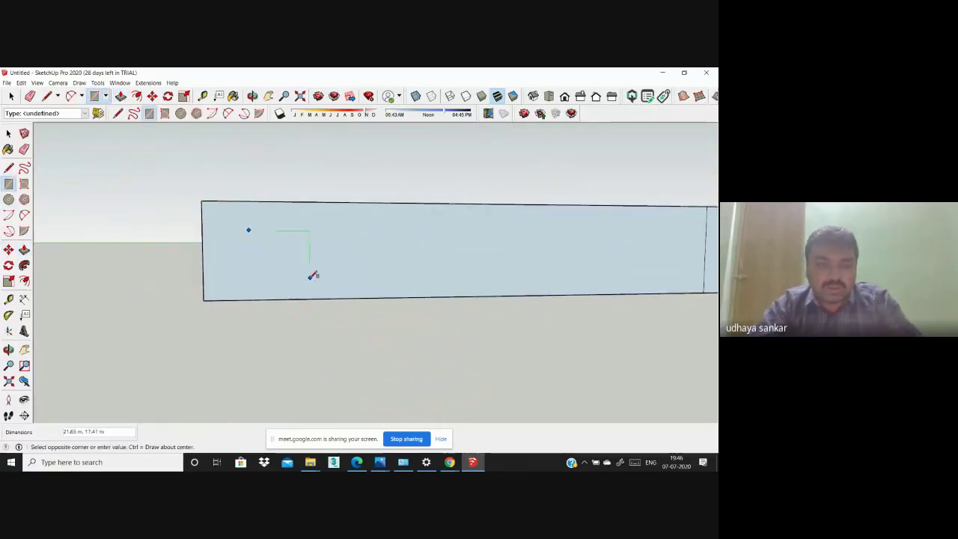
pyautogui.click(315, 284)
pyautogui.moveTo(315, 285)
pyautogui.mouseDown(button='middle')
pyautogui.moveTo(317, 330)
pyautogui.moveTo(395, 364)
pyautogui.mouseUp(button='middle')
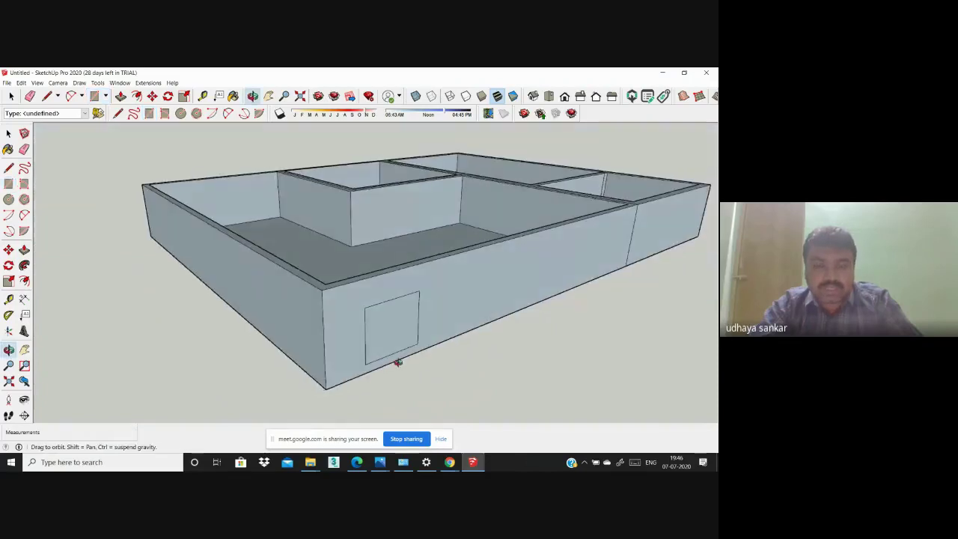
# Step: Push the window rectangle through the wall to open a hole, viewing the interior
pyautogui.click(121, 96)
pyautogui.doubleClick(399, 326)
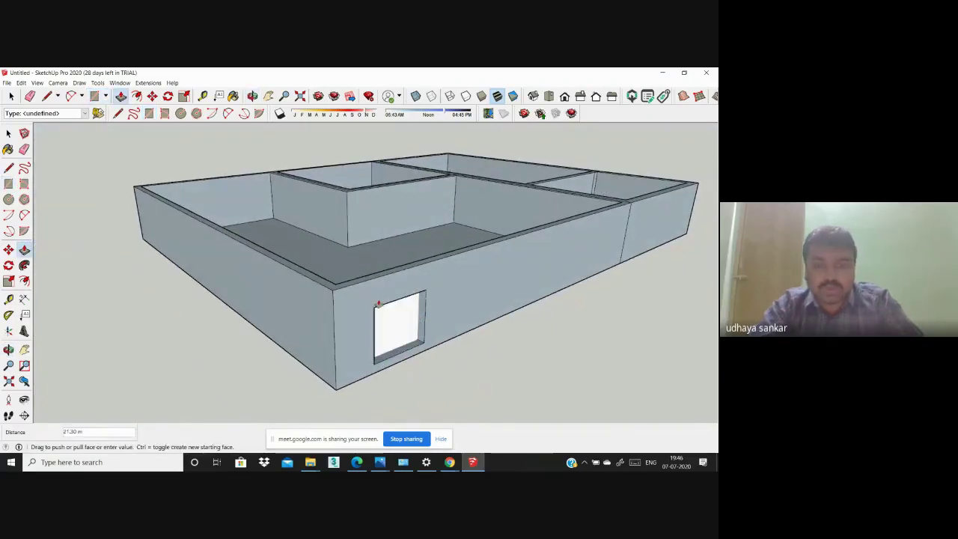
pyautogui.moveTo(368, 293)
pyautogui.mouseDown(button='middle')
pyautogui.moveTo(532, 393)
pyautogui.moveTo(81, 193)
pyautogui.mouseUp(button='middle')
pyautogui.press('o')
pyautogui.moveTo(82, 192)
pyautogui.mouseDown()
pyautogui.moveTo(533, 331)
pyautogui.moveTo(348, 300)
pyautogui.mouseUp()
# Step: Zoom and orbit to an overhead view of the whole floor plan
pyautogui.press('p')
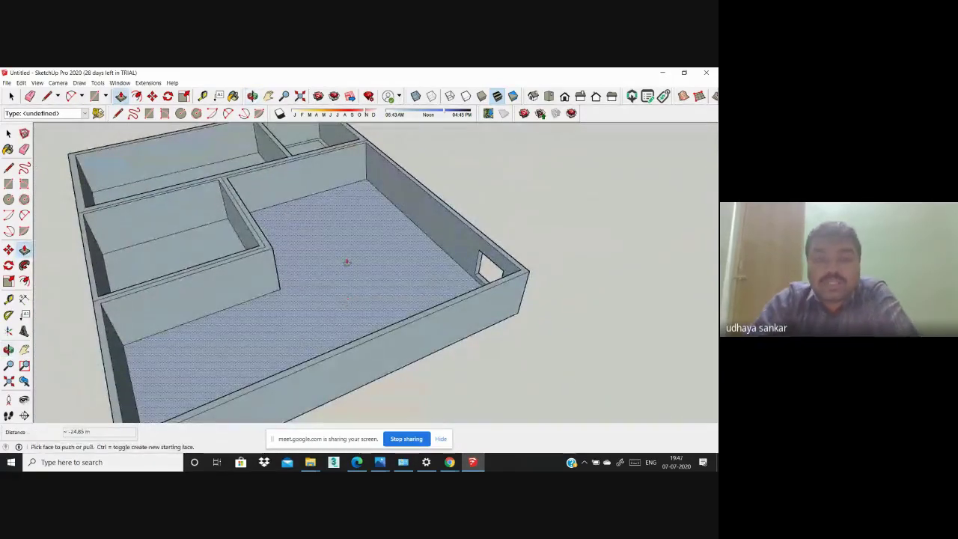
pyautogui.scroll(-5, 347, 262)
pyautogui.moveTo(346, 262); pyautogui.dragTo(321, 328, button='middle')
pyautogui.scroll(1, 363, 304)
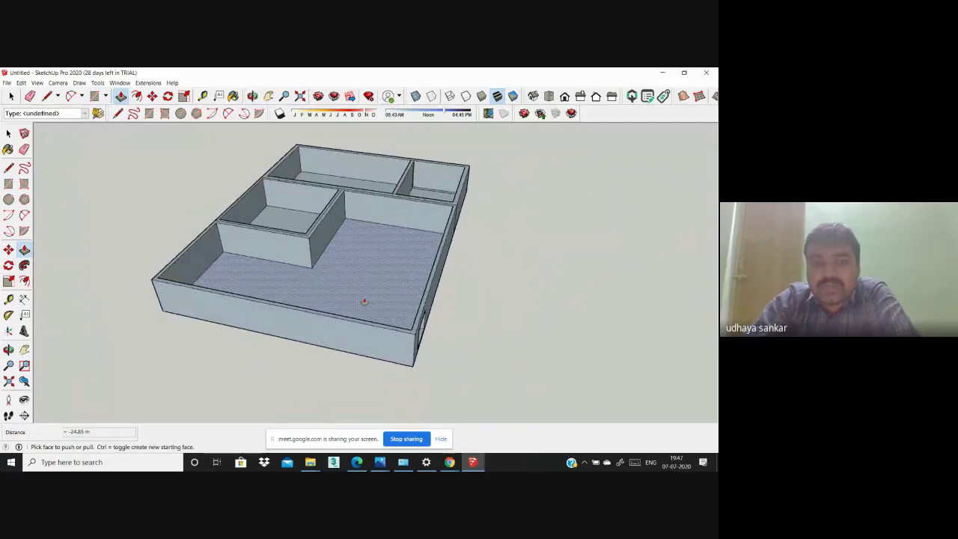
pyautogui.scroll(3, 363, 305)
pyautogui.scroll(-5, 516, 339)
pyautogui.moveTo(515, 339); pyautogui.dragTo(492, 336, button='middle')
pyautogui.scroll(5, 410, 250)
pyautogui.scroll(-2, 409, 251)
pyautogui.scroll(-3, 410, 251)
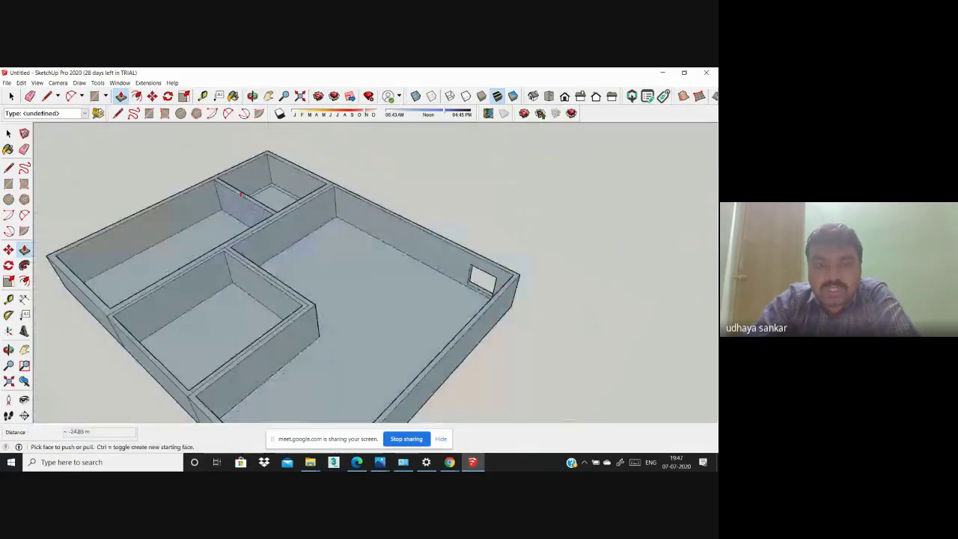
pyautogui.moveTo(409, 251)
pyautogui.mouseDown(button='middle')
pyautogui.moveTo(336, 265)
pyautogui.moveTo(294, 220)
pyautogui.mouseUp(button='middle')
# Step: Orbit lower to a level side view of the long outer wall
pyautogui.scroll(2, 294, 219)
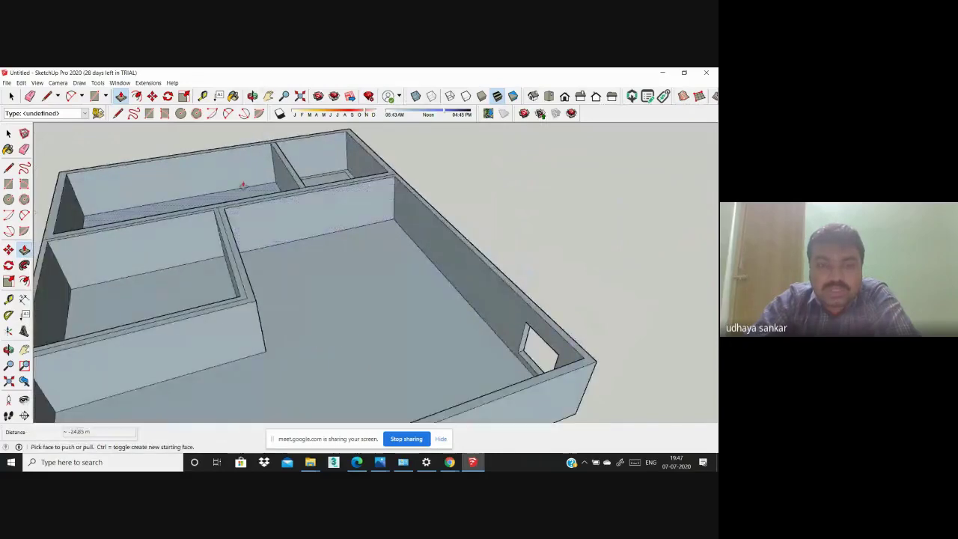
pyautogui.scroll(-2, 241, 186)
pyautogui.moveTo(242, 186)
pyautogui.mouseDown(button='middle')
pyautogui.moveTo(336, 272)
pyautogui.moveTo(288, 219)
pyautogui.mouseUp(button='middle')
pyautogui.scroll(2, 288, 218)
pyautogui.scroll(1, 299, 222)
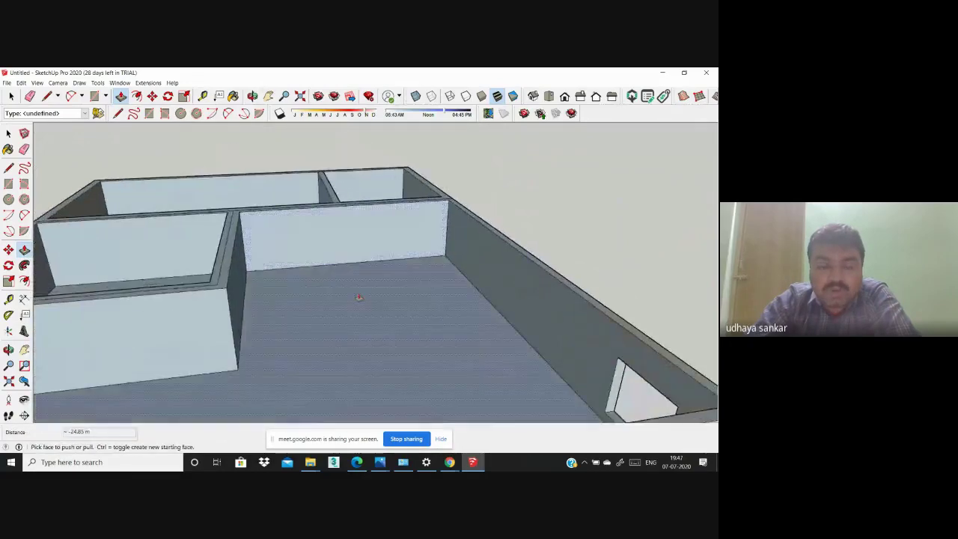
pyautogui.scroll(-3, 316, 265)
pyautogui.moveTo(316, 265); pyautogui.dragTo(332, 249, button='middle')
pyautogui.scroll(2, 332, 249)
pyautogui.scroll(-2, 332, 249)
pyautogui.scroll(-2, 321, 246)
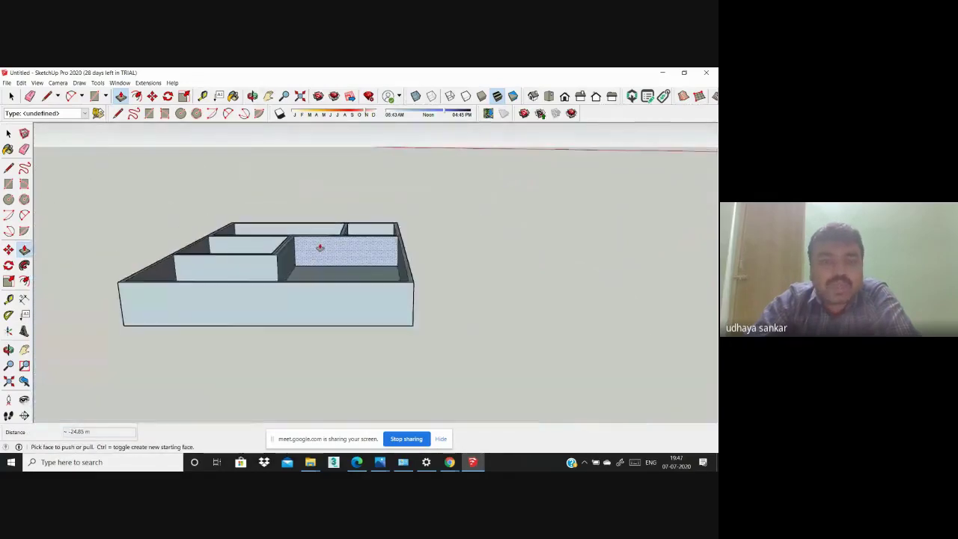
pyautogui.scroll(4, 321, 247)
pyautogui.scroll(-4, 315, 247)
pyautogui.moveTo(329, 299); pyautogui.dragTo(305, 250, button='middle')
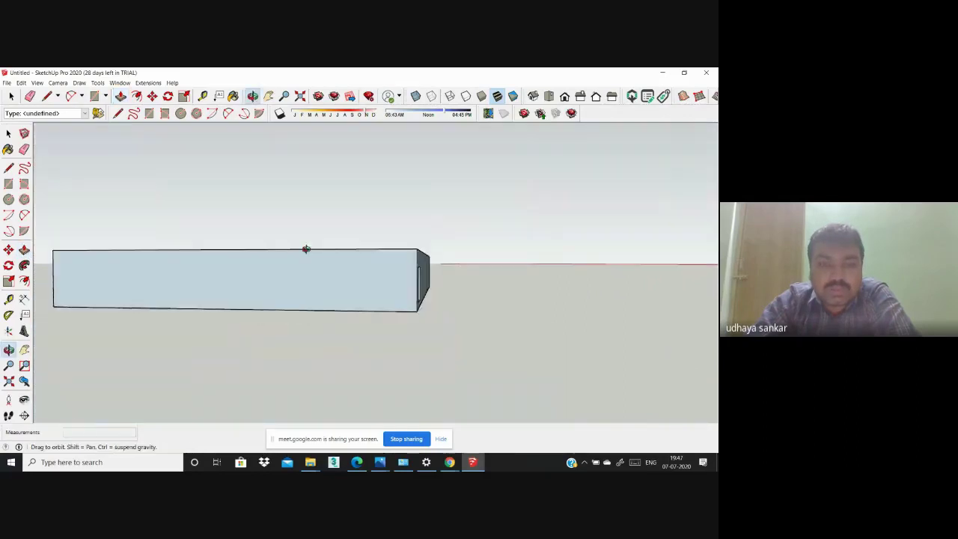
pyautogui.scroll(2, 342, 244)
pyautogui.scroll(-1, 357, 340)
pyautogui.scroll(1, 351, 336)
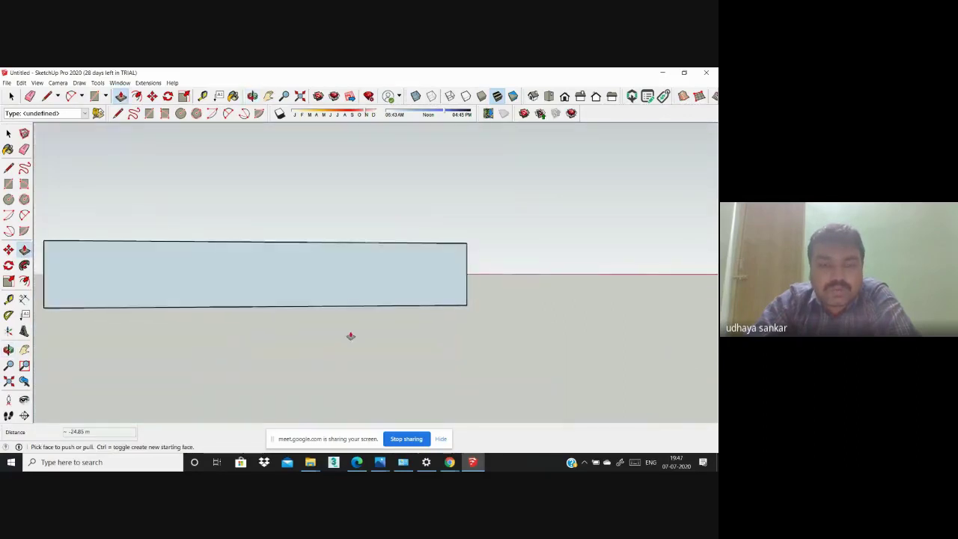
pyautogui.moveTo(376, 327)
pyautogui.mouseDown(button='middle')
pyautogui.moveTo(364, 331)
pyautogui.moveTo(374, 335)
pyautogui.mouseUp(button='middle')
pyautogui.scroll(-1, 457, 351)
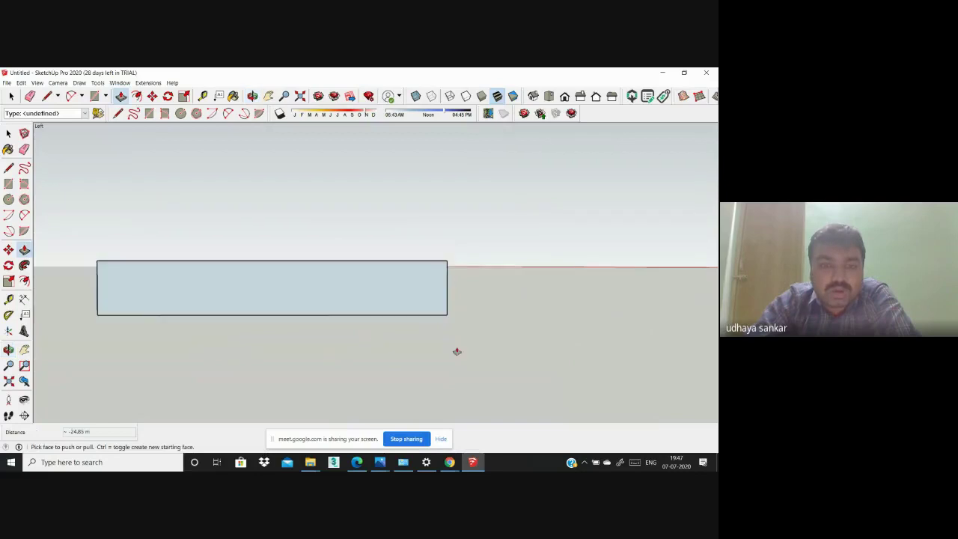
pyautogui.moveTo(445, 338); pyautogui.dragTo(440, 336, button='middle')
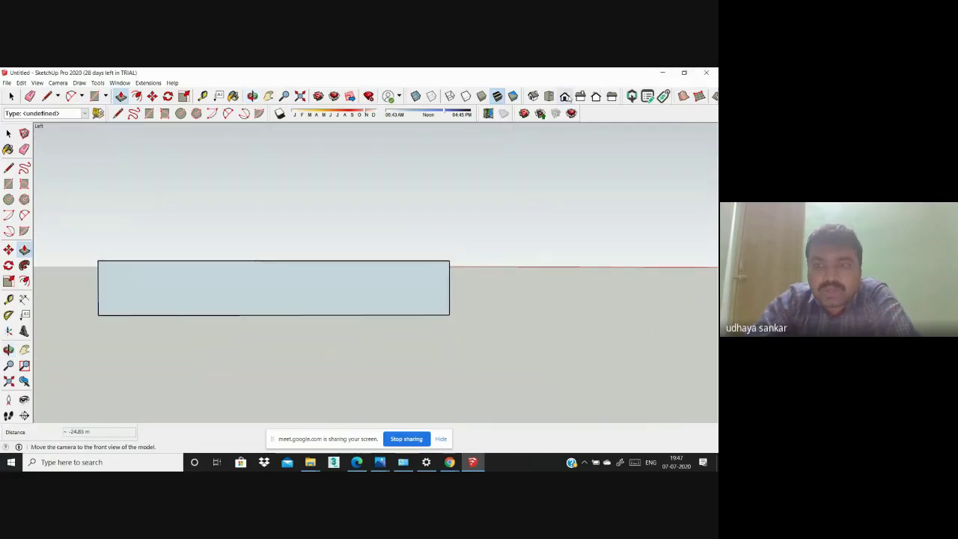
# Step: Check the Front, Isometric, Right and Back standard views, then orbit down into the rooms
pyautogui.click(565, 97)
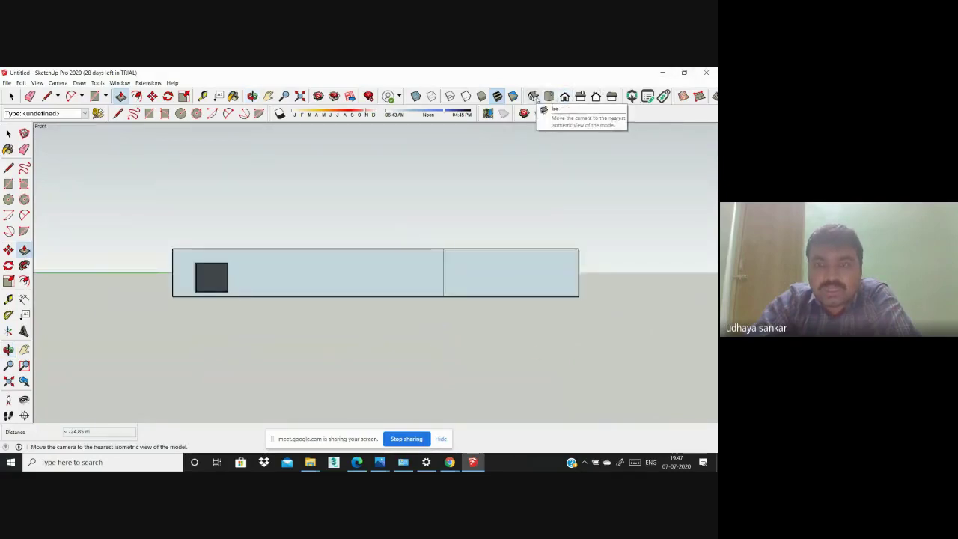
pyautogui.click(533, 96)
pyautogui.click(565, 96)
pyautogui.click(580, 97)
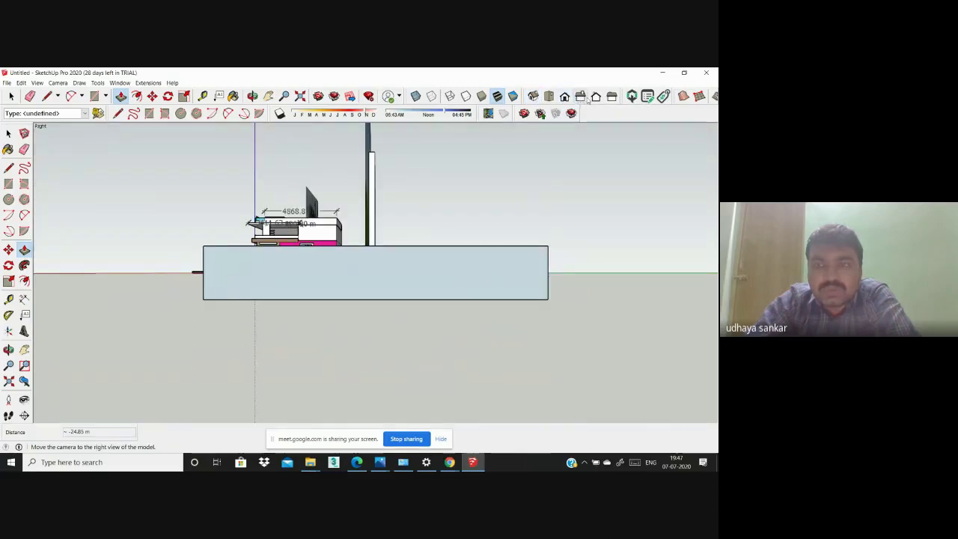
pyautogui.moveTo(514, 248); pyautogui.dragTo(482, 330, button='middle')
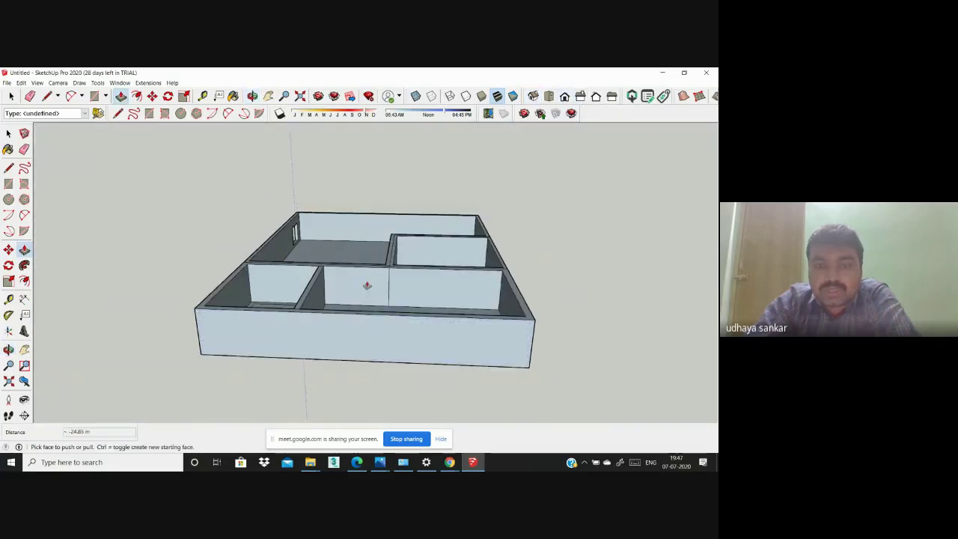
pyautogui.click(596, 96)
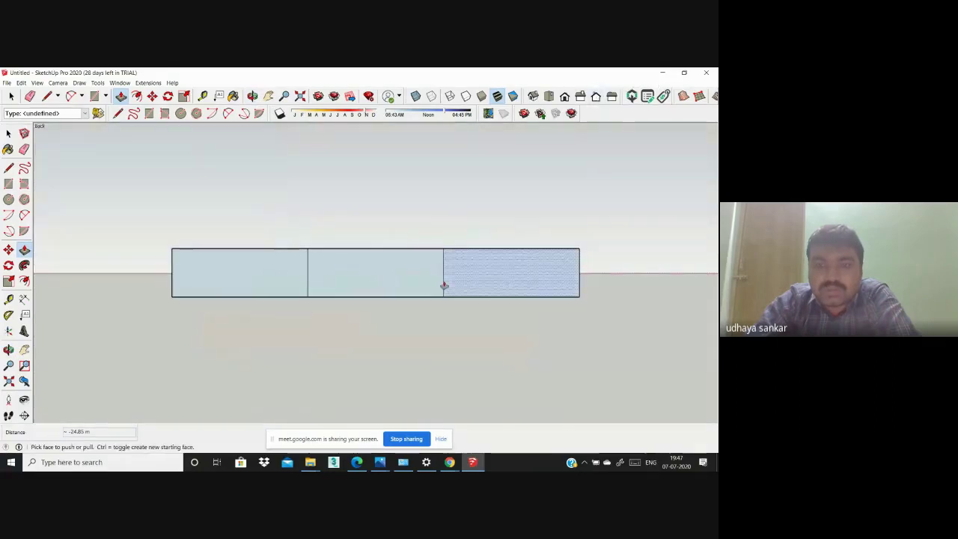
pyautogui.press('o')
pyautogui.moveTo(474, 320); pyautogui.dragTo(481, 389)
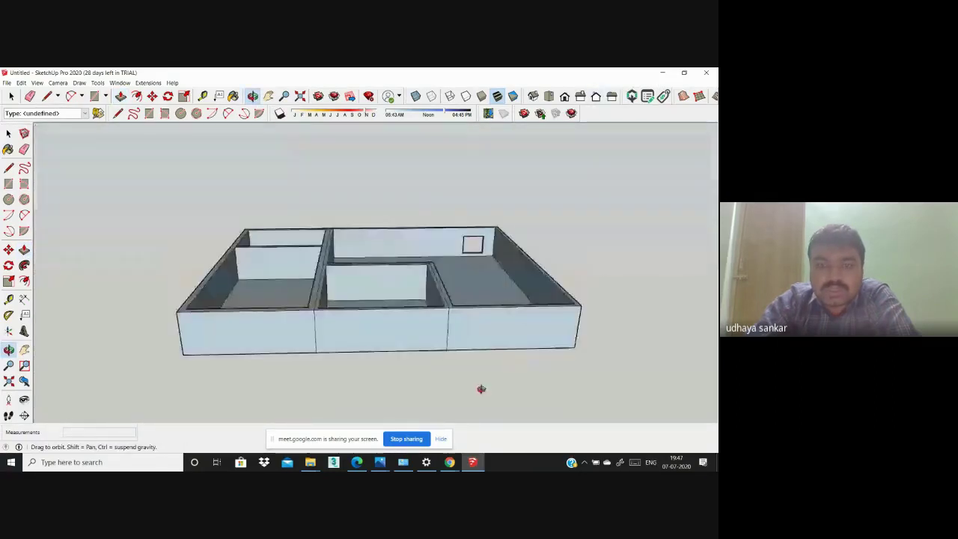
# Step: Set the model to the flat Left standard view
pyautogui.press('m')
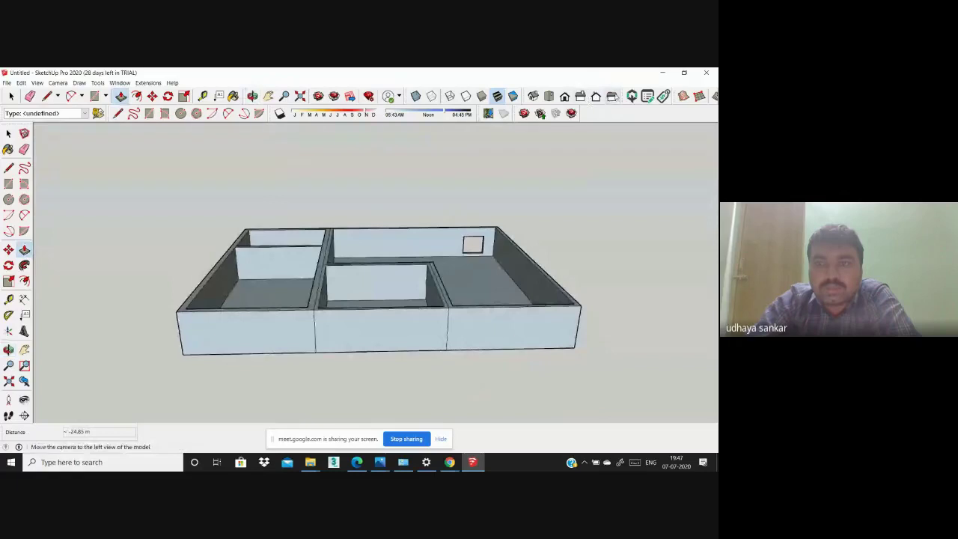
pyautogui.click(612, 97)
pyautogui.press('o')
pyautogui.moveTo(520, 199)
pyautogui.mouseDown()
pyautogui.moveTo(521, 282)
pyautogui.moveTo(523, 263)
pyautogui.moveTo(631, 71)
pyautogui.mouseUp()
pyautogui.press('p')
pyautogui.click(612, 96)
pyautogui.scroll(5, 541, 225)
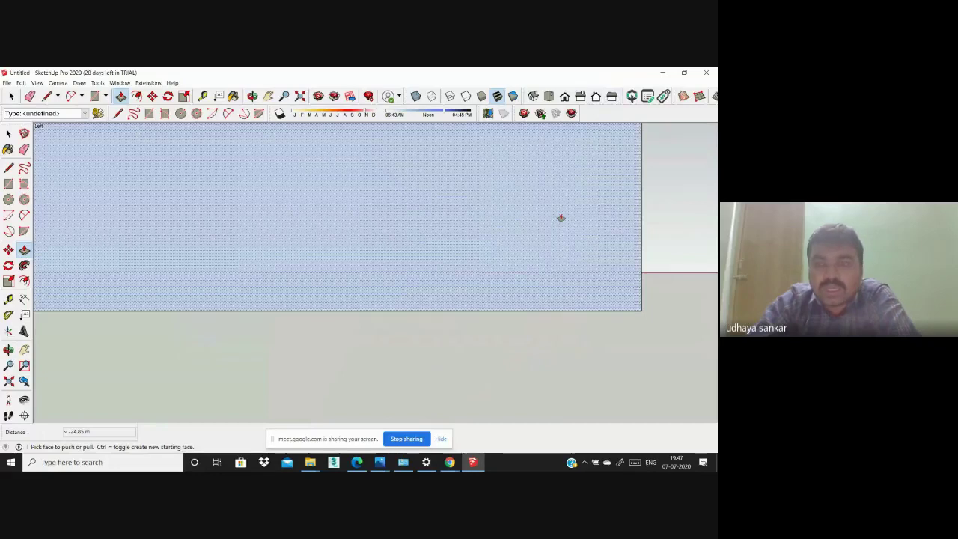
pyautogui.scroll(-4, 560, 217)
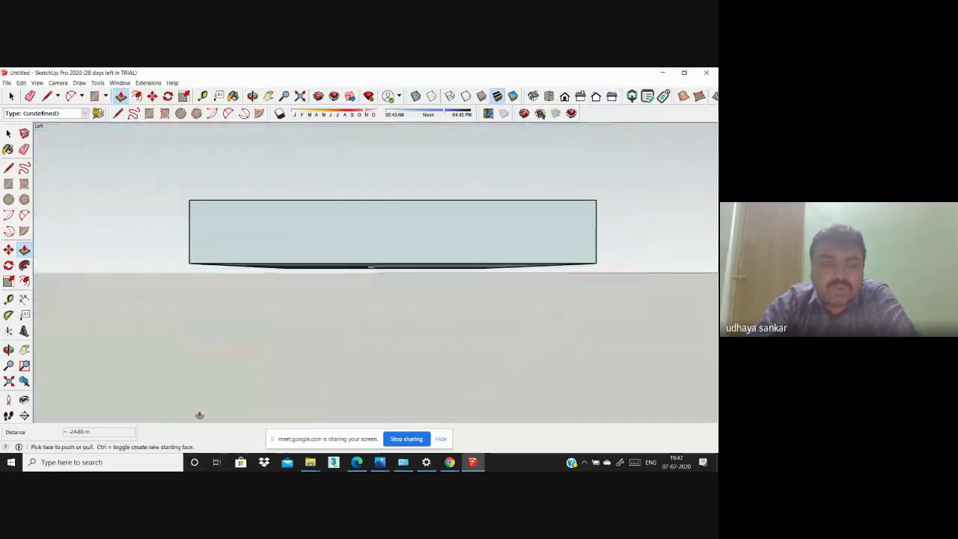
# Step: Reverse the side wall's outer face with Reverse Faces
pyautogui.click(13, 132)
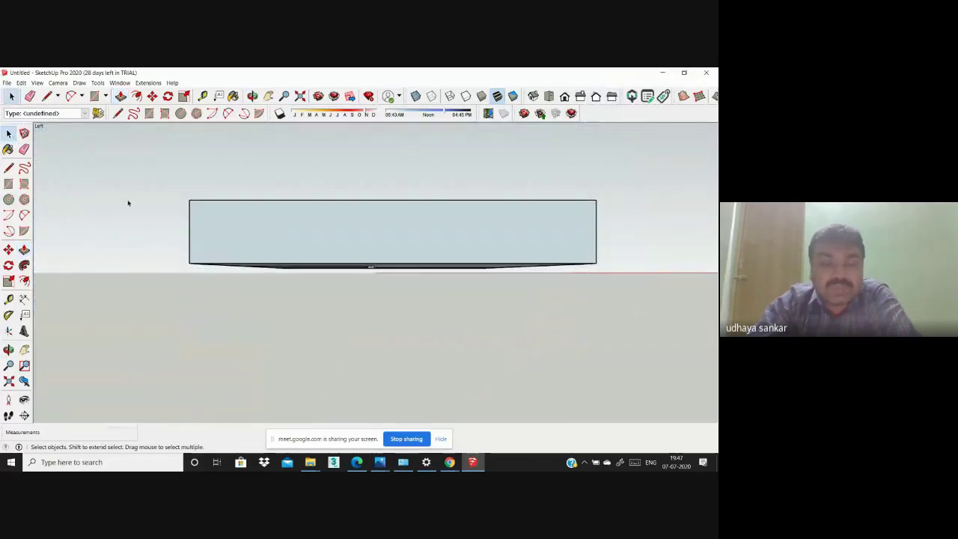
pyautogui.click(444, 249)
pyautogui.rightClick(448, 249)
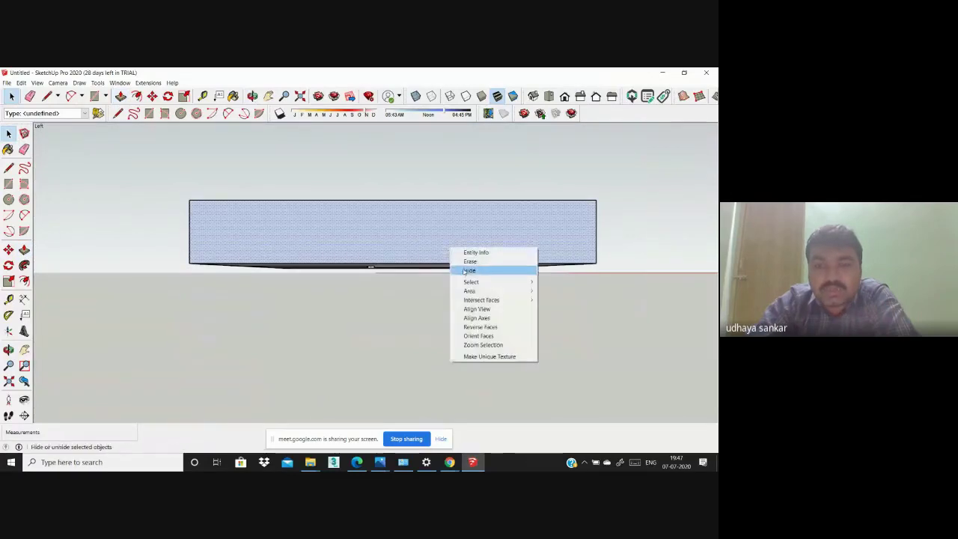
pyautogui.click(479, 325)
pyautogui.click(493, 229)
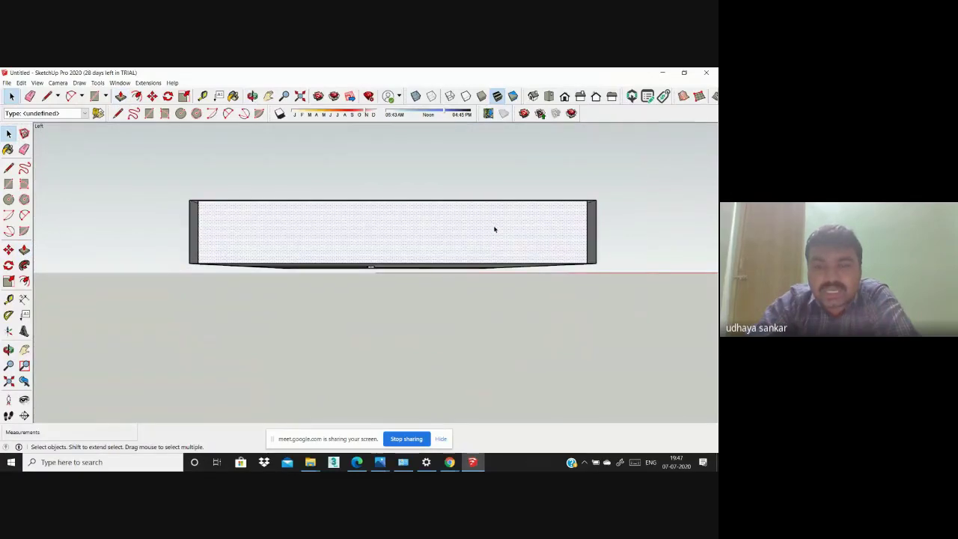
# Step: Delete the selected left outer wall face and zoom in on the interior rooms
pyautogui.press('Delete')
pyautogui.scroll(1, 429, 255)
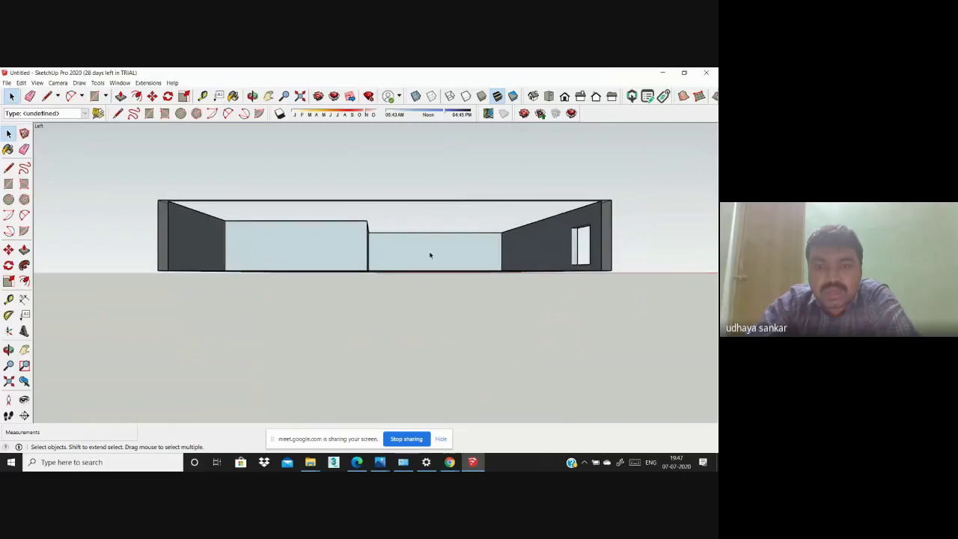
pyautogui.scroll(3, 457, 248)
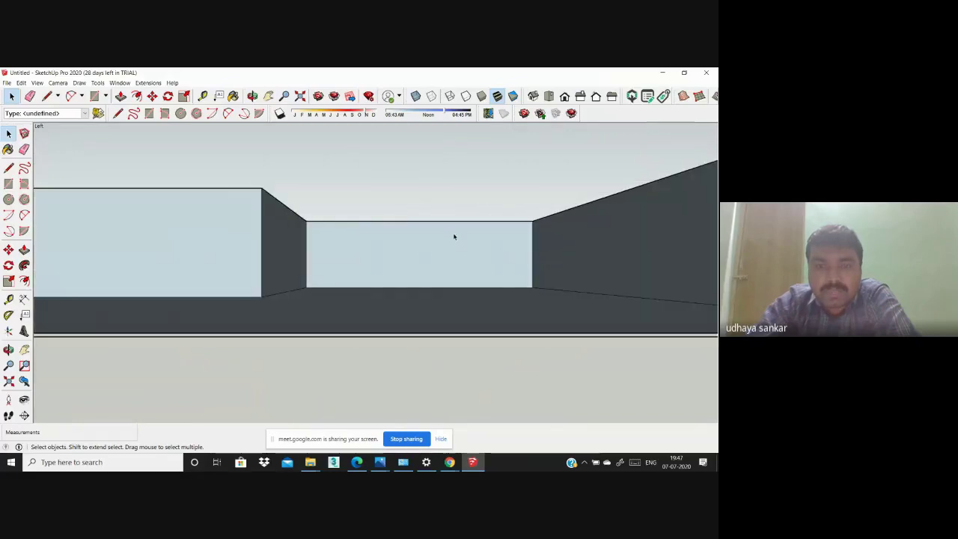
pyautogui.scroll(2, 454, 237)
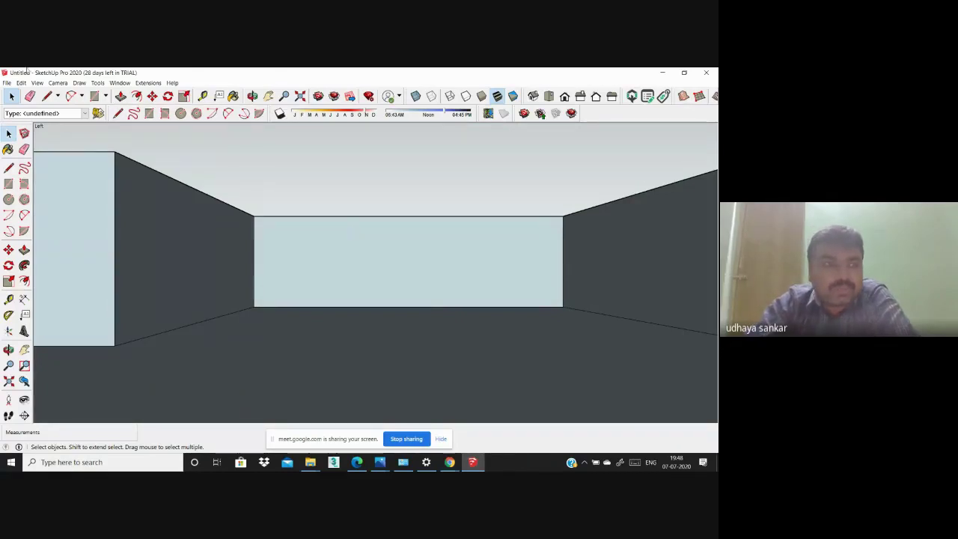
pyautogui.click(36, 83)
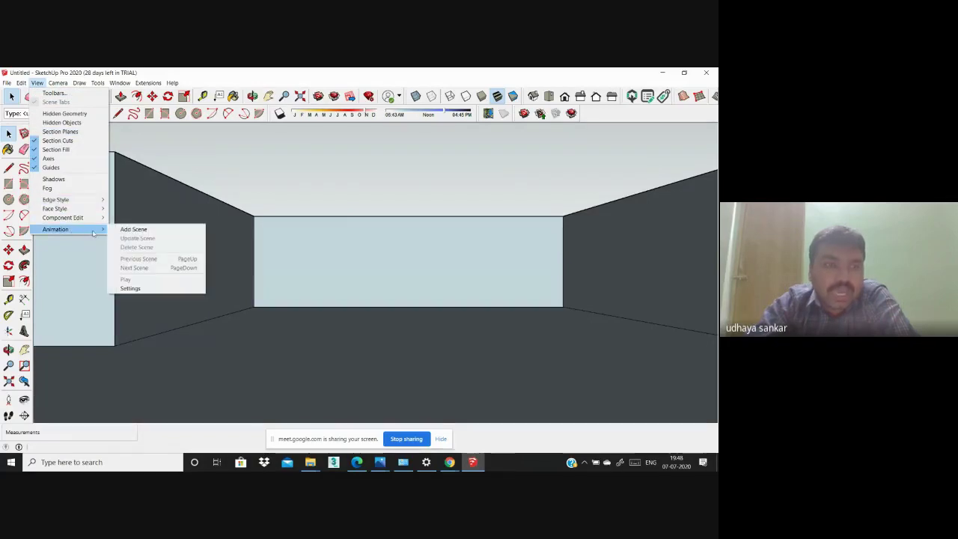
pyautogui.moveTo(55, 228)
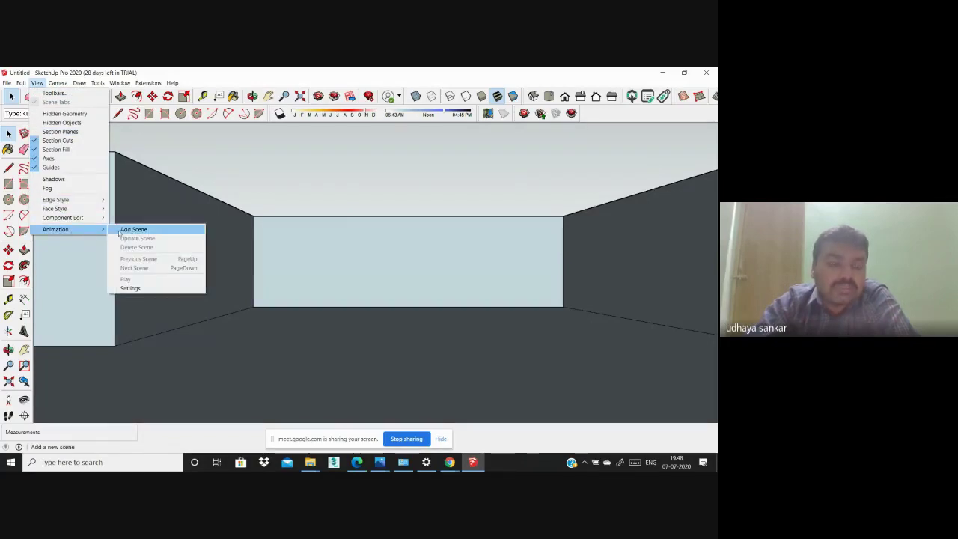
# Step: Save the current camera view as a scene
pyautogui.click(118, 229)
pyautogui.click(36, 83)
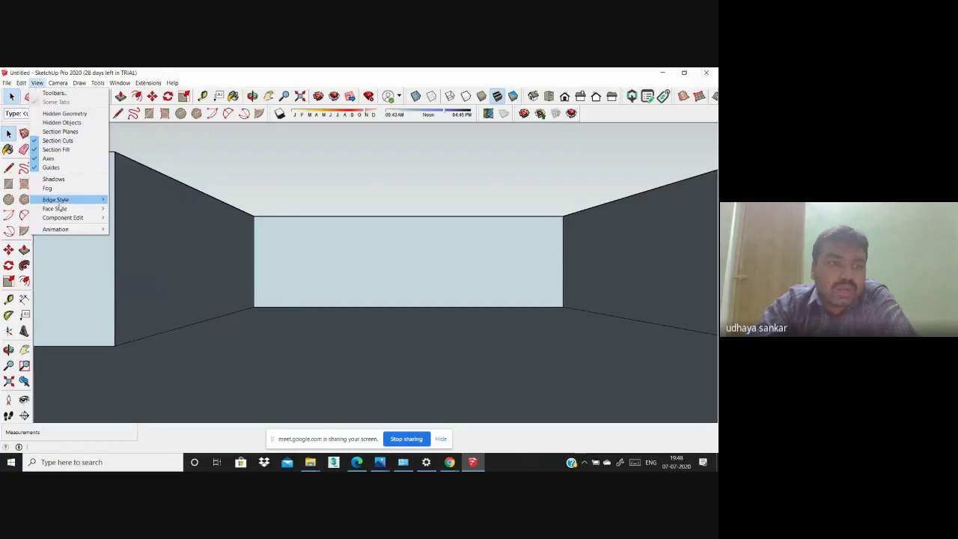
pyautogui.moveTo(56, 228)
pyautogui.click(122, 229)
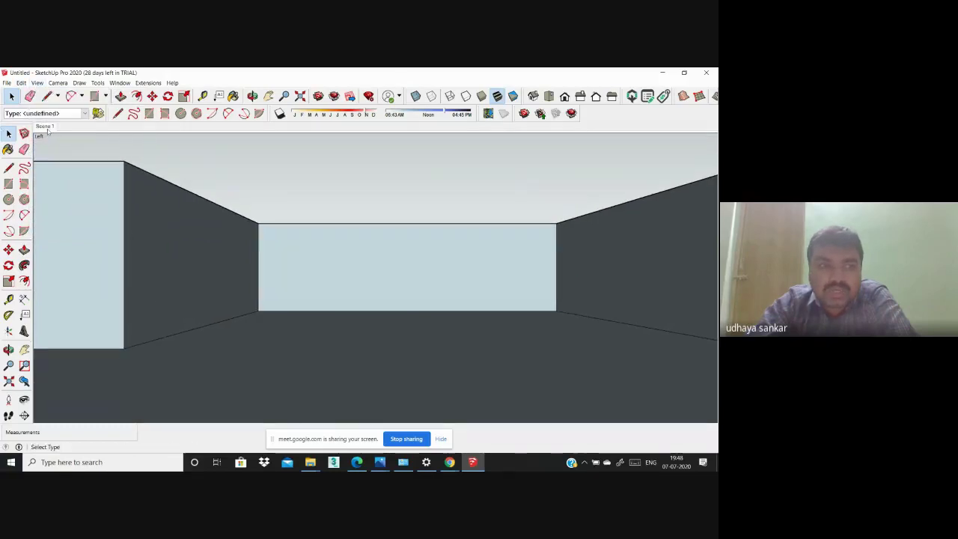
# Step: Zoom and orbit the view to look down into the rooms
pyautogui.scroll(-5, 431, 298)
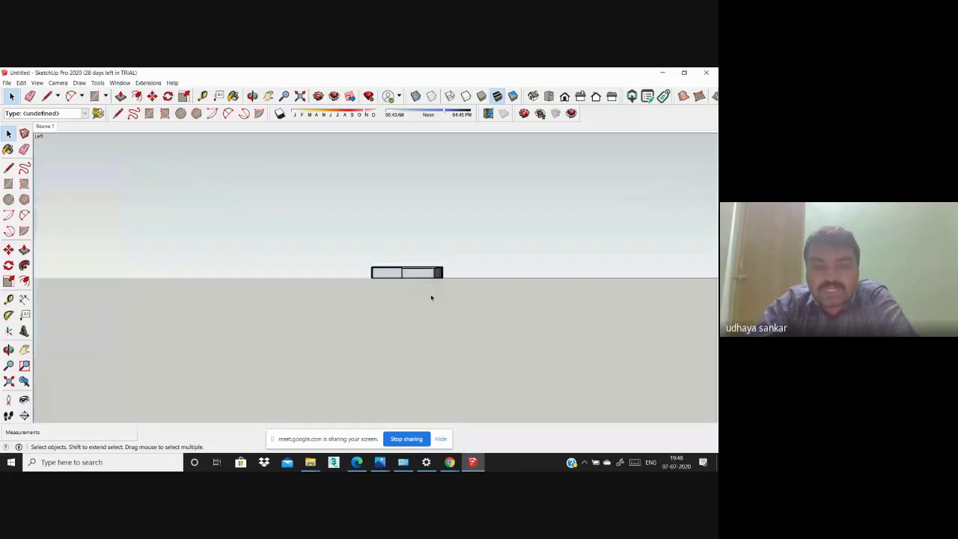
pyautogui.scroll(2, 431, 298)
pyautogui.scroll(2, 437, 276)
pyautogui.scroll(2, 419, 277)
pyautogui.scroll(2, 397, 275)
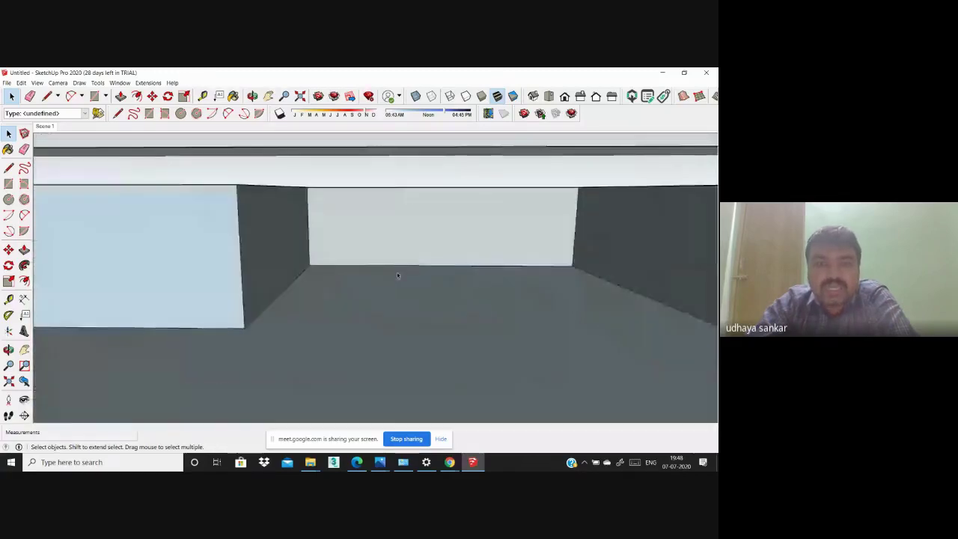
pyautogui.scroll(-2, 398, 275)
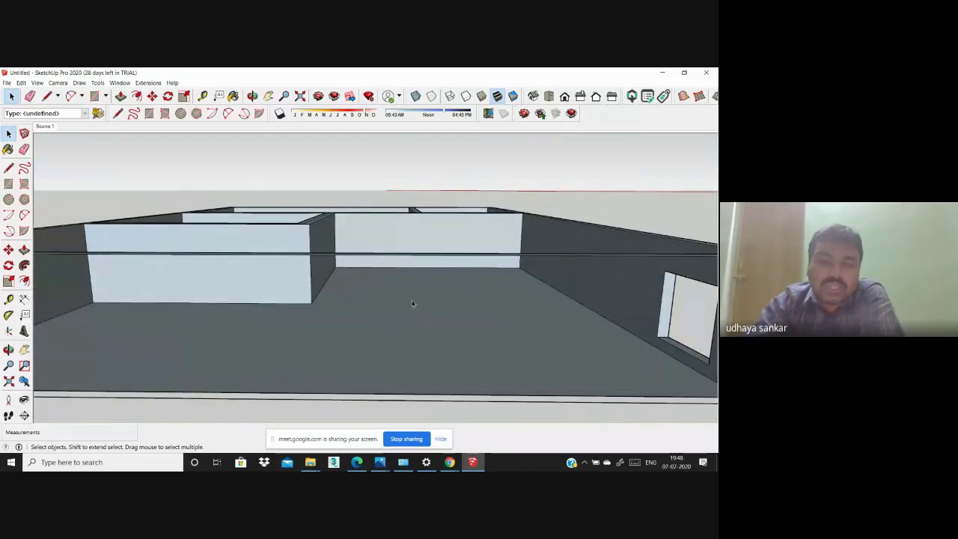
pyautogui.scroll(1, 412, 303)
pyautogui.scroll(-3, 417, 267)
pyautogui.scroll(2, 237, 300)
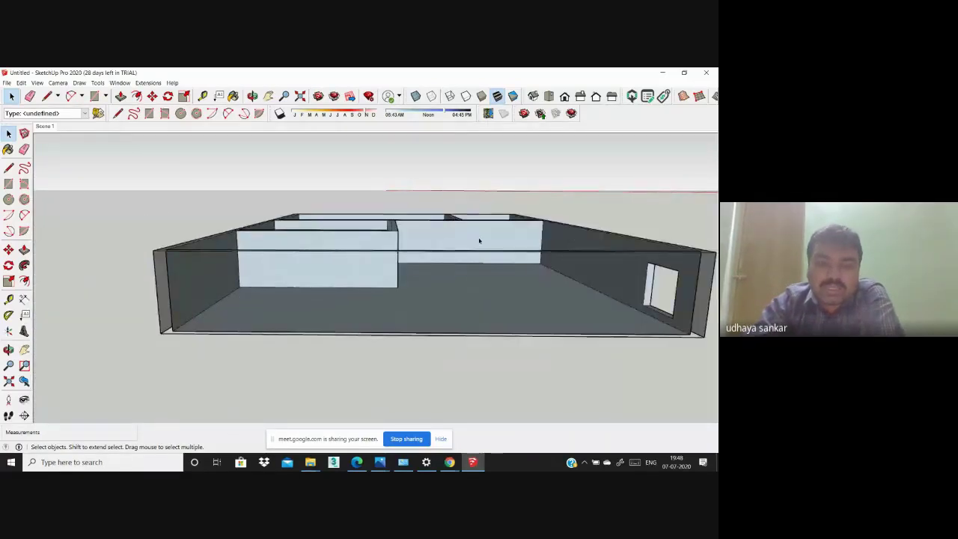
pyautogui.scroll(-2, 479, 240)
pyautogui.moveTo(478, 240)
pyautogui.mouseDown(button='middle')
pyautogui.moveTo(447, 382)
pyautogui.moveTo(411, 342)
pyautogui.mouseUp(button='middle')
pyautogui.scroll(3, 410, 342)
pyautogui.scroll(2, 389, 333)
pyautogui.scroll(2, 379, 275)
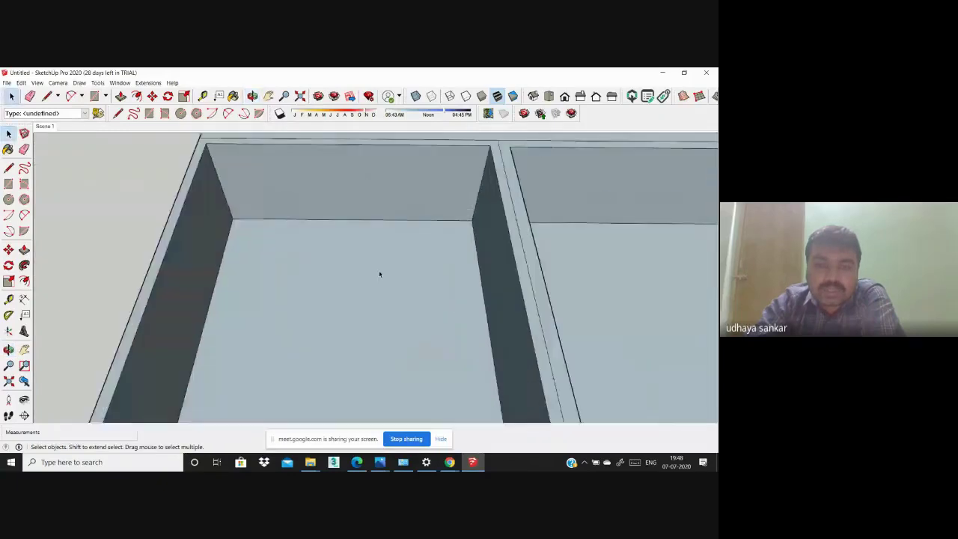
pyautogui.scroll(2, 380, 273)
pyautogui.scroll(2, 367, 255)
pyautogui.scroll(2, 378, 314)
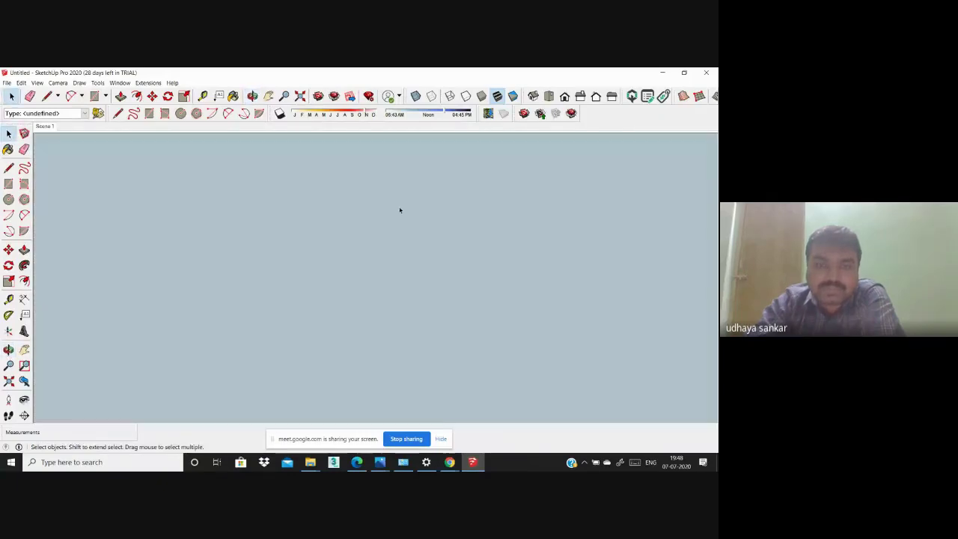
pyautogui.scroll(-3, 415, 237)
pyautogui.scroll(-2, 415, 254)
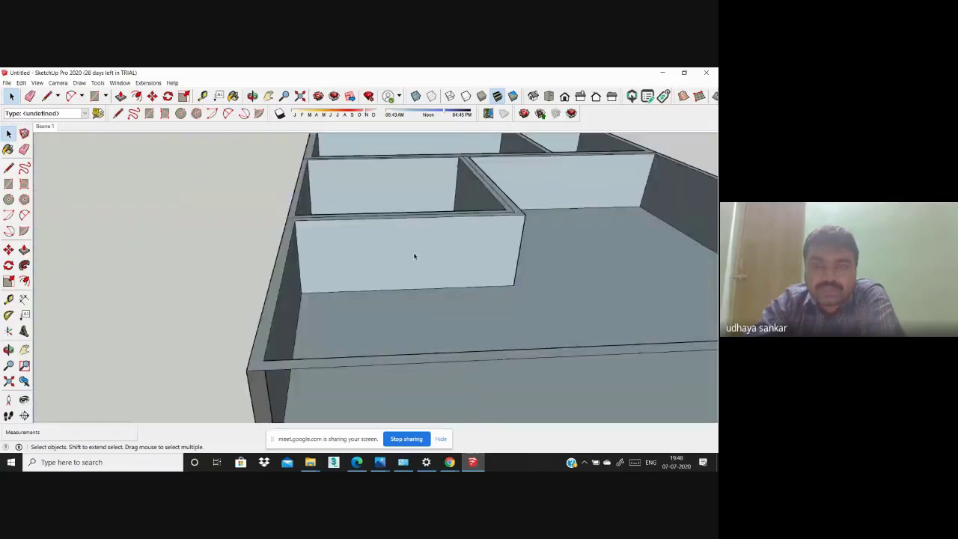
# Step: Orbit to a low, close view where one light-blue inner wall fills the screen
pyautogui.moveTo(415, 254)
pyautogui.mouseDown(button='middle')
pyautogui.moveTo(387, 218)
pyautogui.moveTo(412, 213)
pyautogui.mouseUp(button='middle')
pyautogui.scroll(2, 391, 179)
pyautogui.scroll(2, 392, 177)
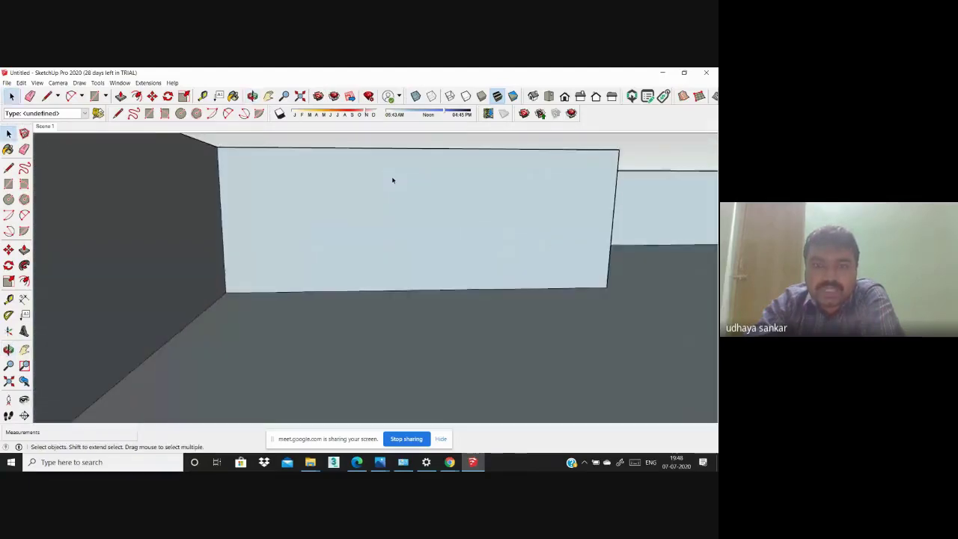
pyautogui.scroll(2, 392, 176)
pyautogui.scroll(-2, 383, 162)
pyautogui.scroll(-2, 404, 216)
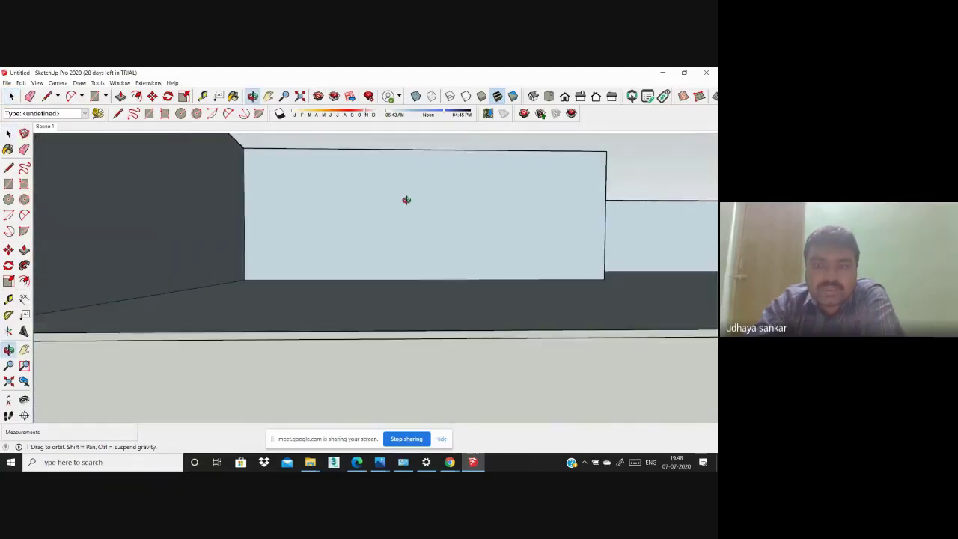
pyautogui.moveTo(409, 204)
pyautogui.mouseDown(button='middle')
pyautogui.moveTo(419, 197)
pyautogui.moveTo(414, 205)
pyautogui.mouseUp(button='middle')
pyautogui.click(12, 96)
pyautogui.click(37, 82)
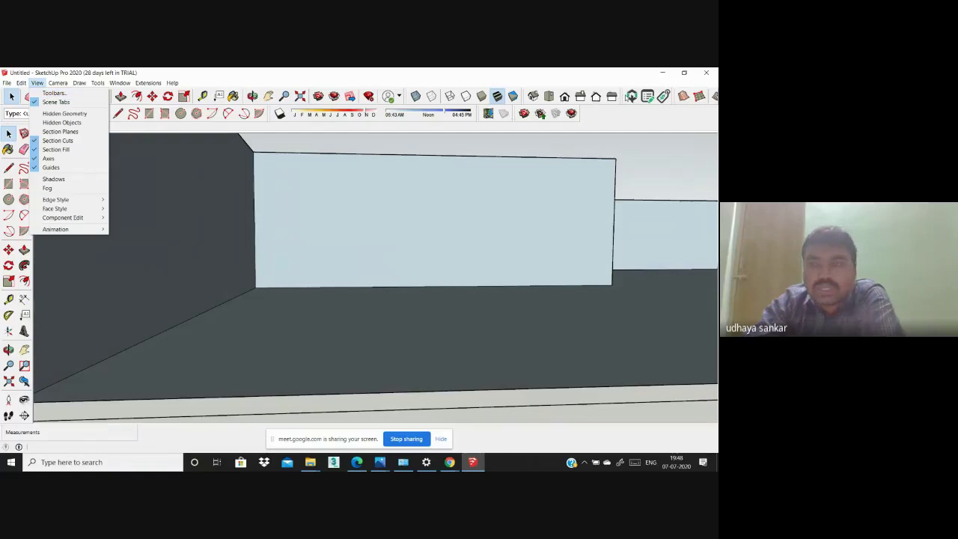
# Step: Add the tilted interior wall view as Scene 2, then compare it with Scene 1
pyautogui.press('Escape')
pyautogui.click(45, 126)
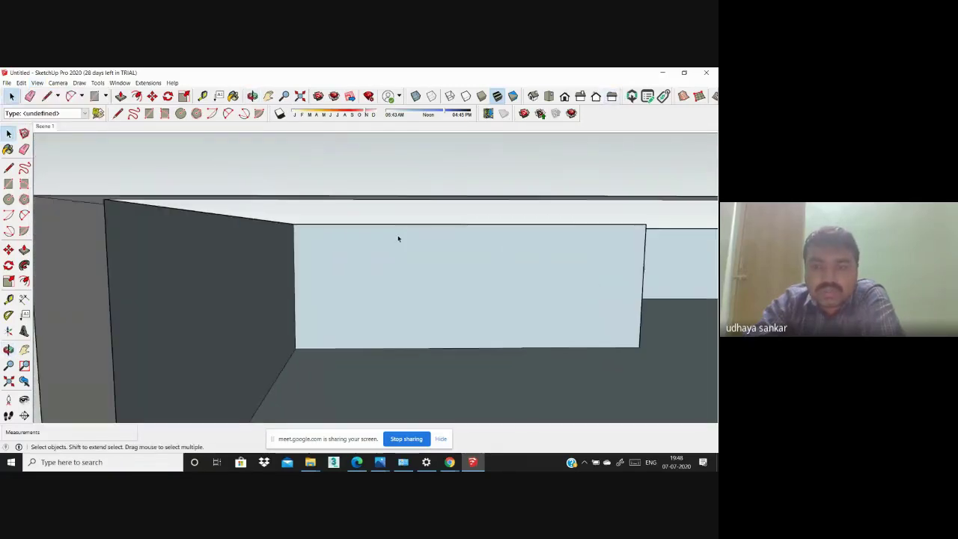
pyautogui.moveTo(398, 238); pyautogui.dragTo(396, 230, button='middle')
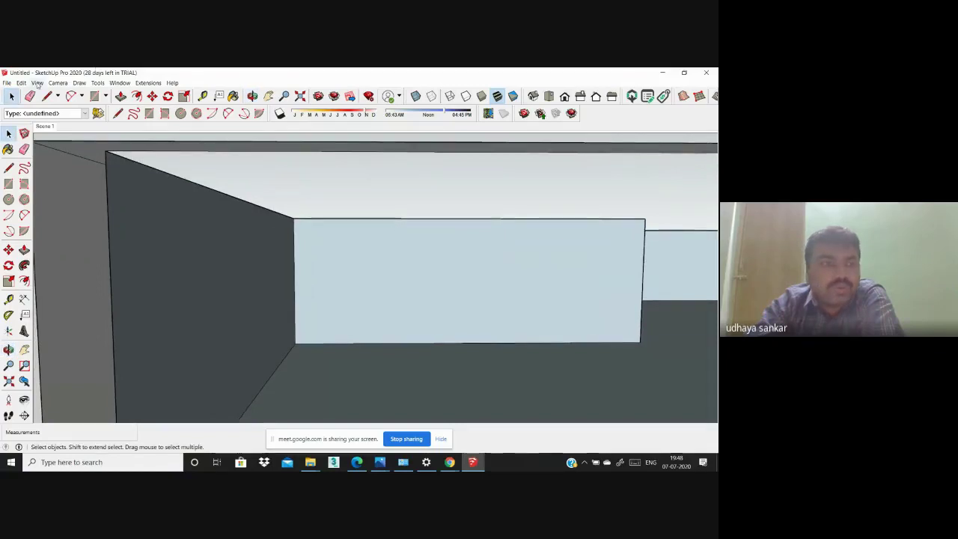
pyautogui.click(37, 83)
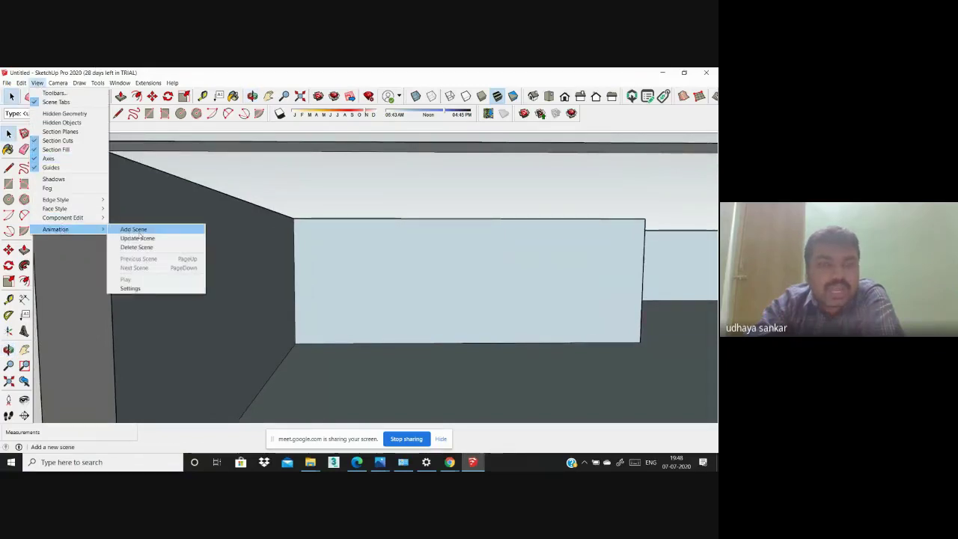
pyautogui.click(139, 229)
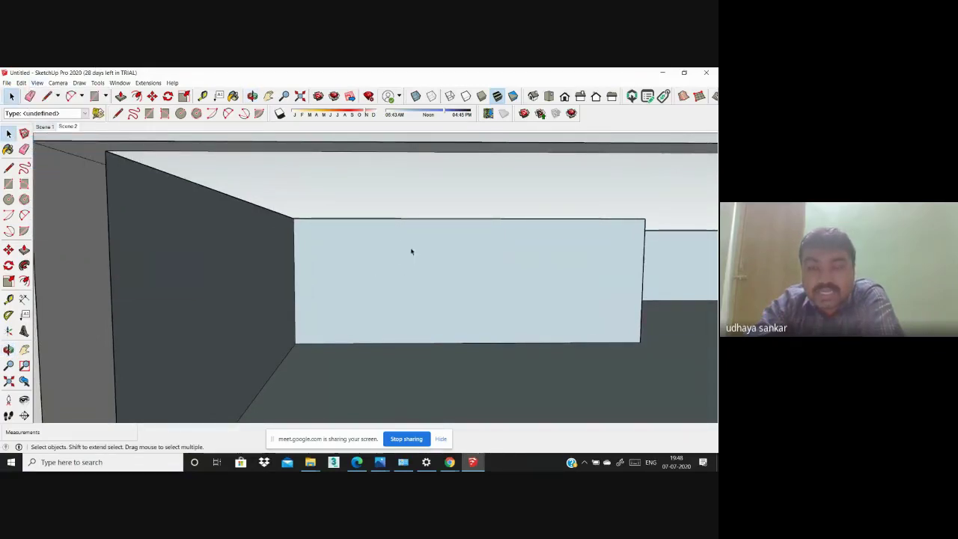
pyautogui.click(39, 128)
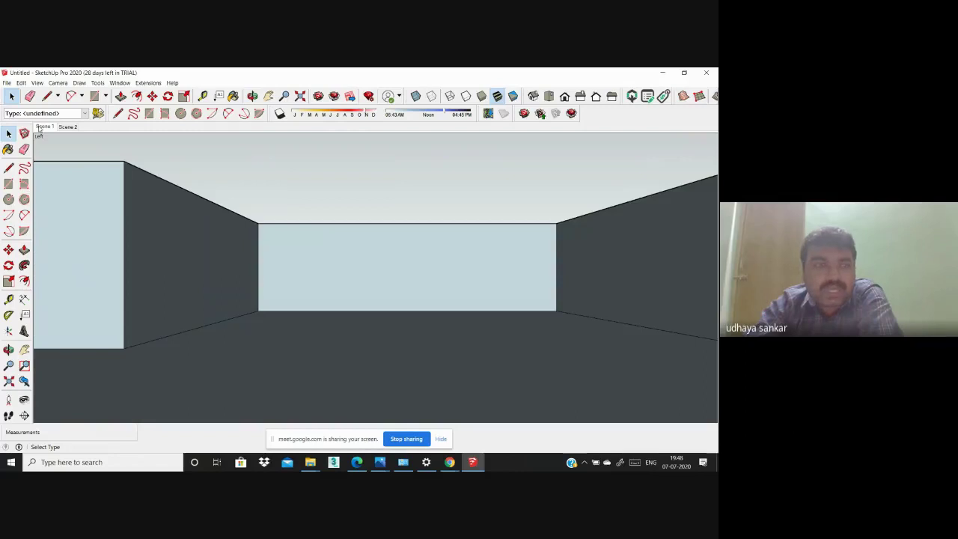
pyautogui.click(66, 127)
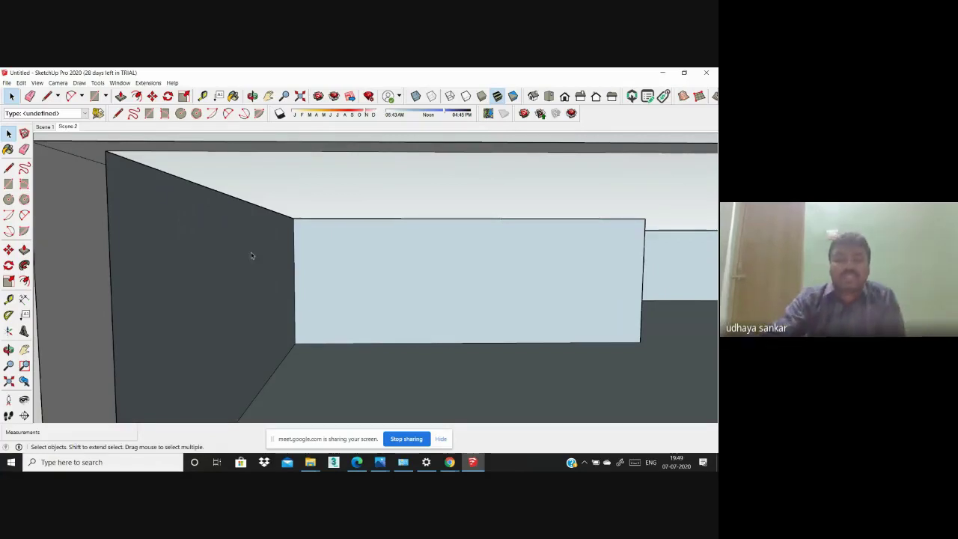
# Step: Orbit to a close, low angle along the interior wall
pyautogui.scroll(-5, 349, 289)
pyautogui.scroll(5, 426, 276)
pyautogui.scroll(-5, 411, 272)
pyautogui.moveTo(411, 271); pyautogui.dragTo(171, 276, button='middle')
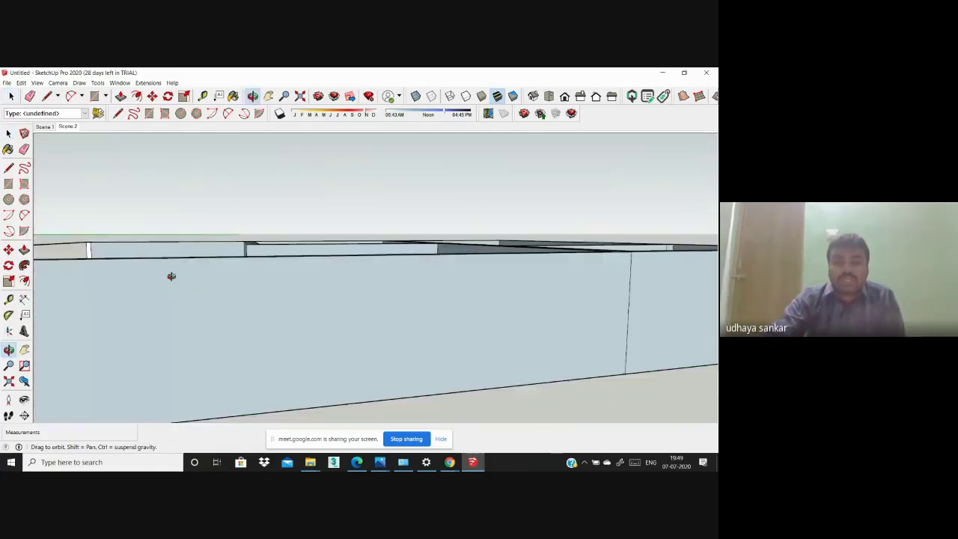
pyautogui.scroll(-5, 171, 276)
pyautogui.scroll(5, 202, 257)
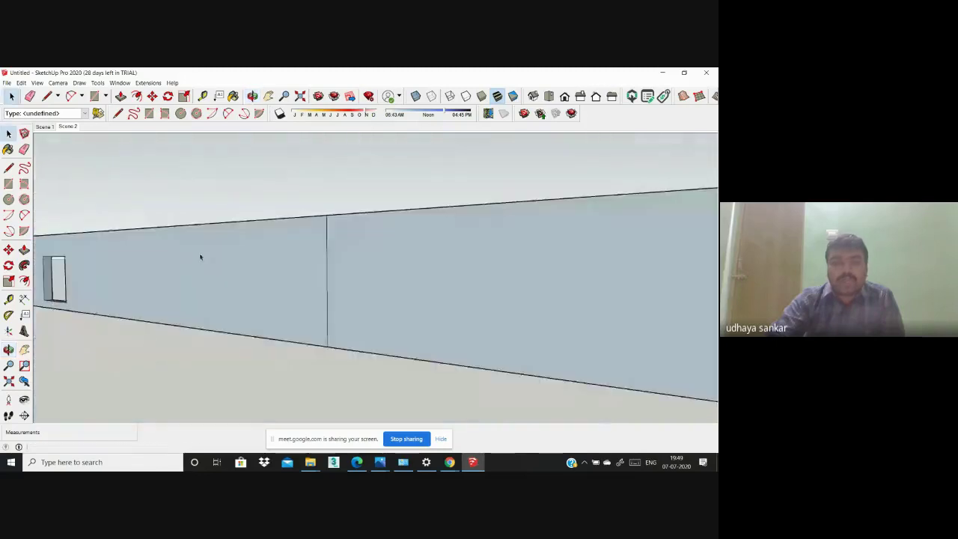
# Step: Return to Scene 1 and orbit out to see the whole house from above
pyautogui.press('space')
pyautogui.click(50, 129)
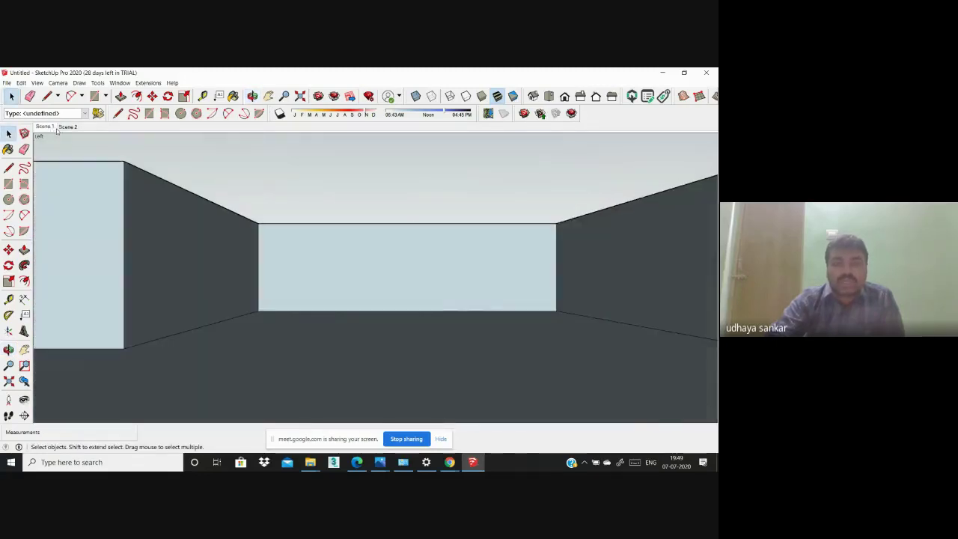
pyautogui.click(65, 127)
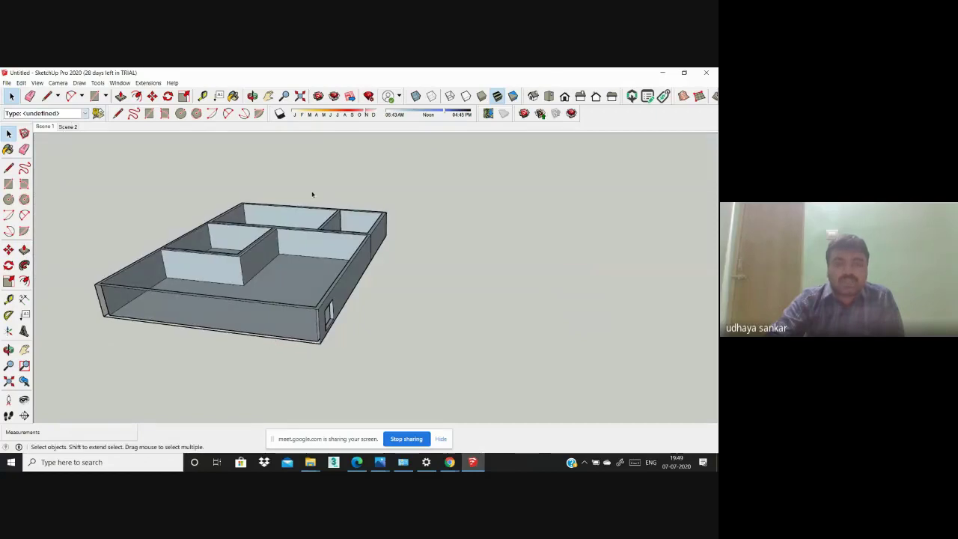
pyautogui.scroll(3, 300, 279)
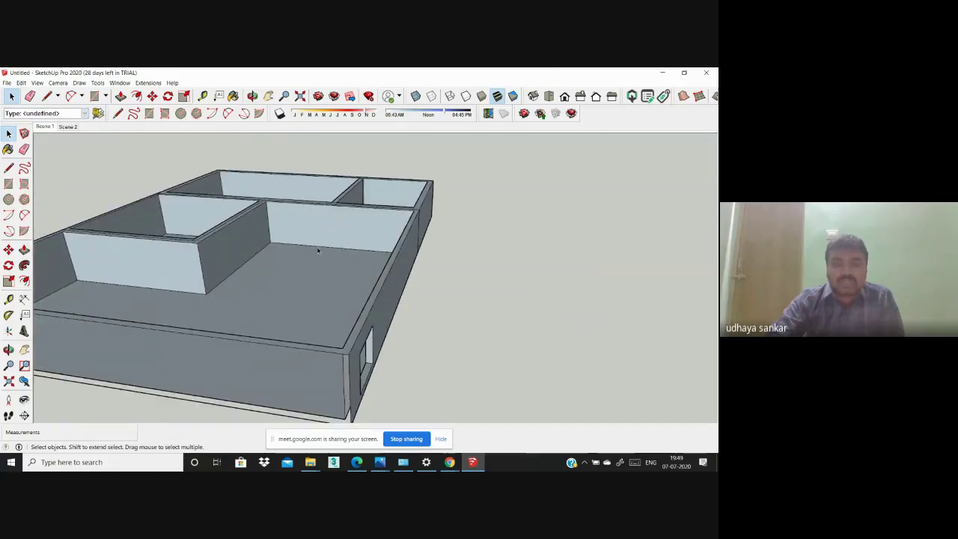
pyautogui.scroll(-3, 318, 250)
pyautogui.moveTo(286, 239); pyautogui.dragTo(252, 229, button='middle')
pyautogui.scroll(-2, 252, 229)
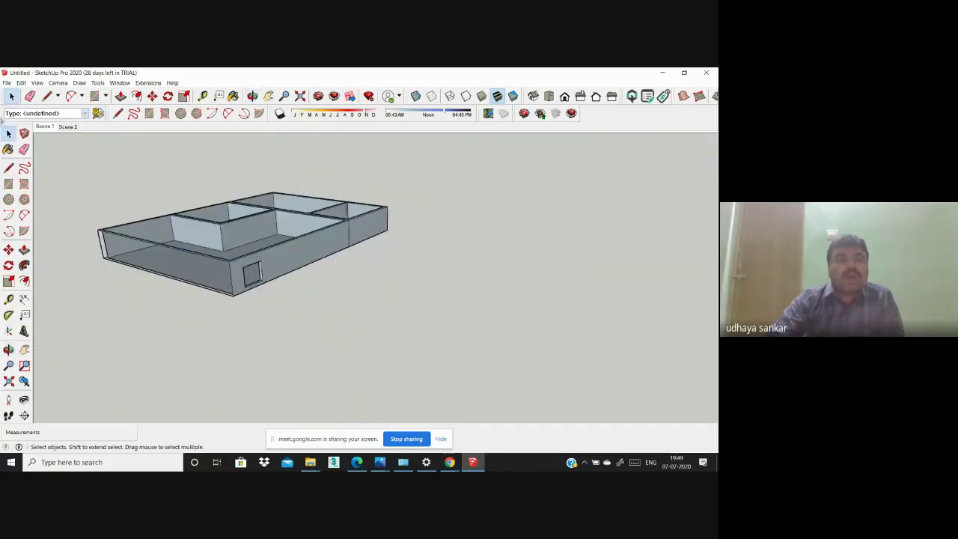
# Step: Draw a thin rectangle on the ground beside the house
pyautogui.click(8, 183)
pyautogui.scroll(-1, 164, 189)
pyautogui.scroll(-2, 165, 189)
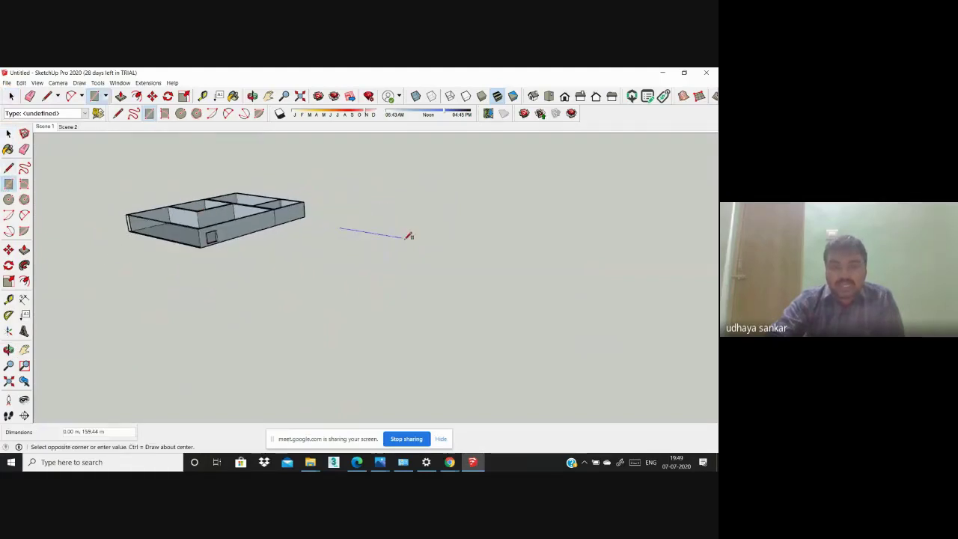
pyautogui.click(430, 245)
pyautogui.moveTo(380, 252); pyautogui.dragTo(421, 270, button='middle')
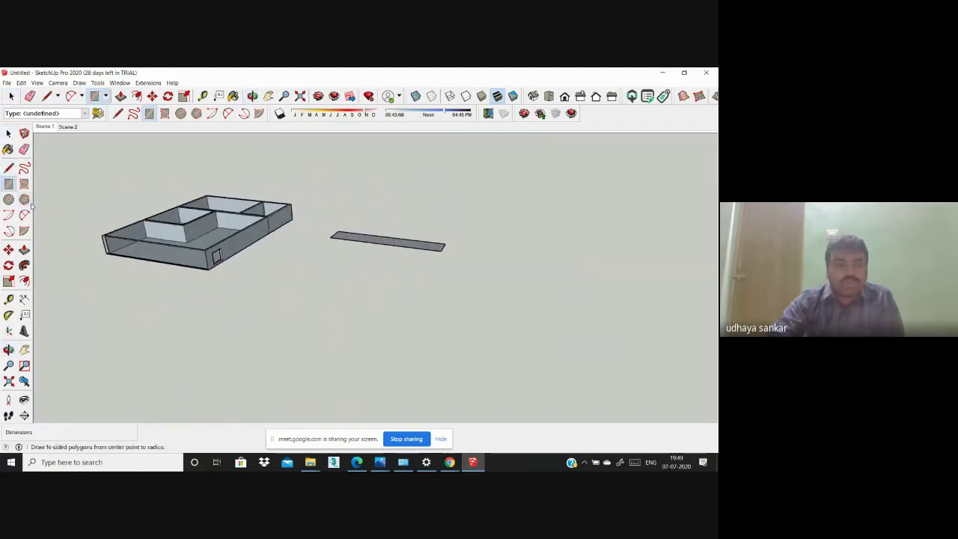
# Step: Push/Pull the rectangle up into a tall upright slab and view it from the front
pyautogui.click(24, 249)
pyautogui.moveTo(319, 269); pyautogui.dragTo(248, 304, button='middle')
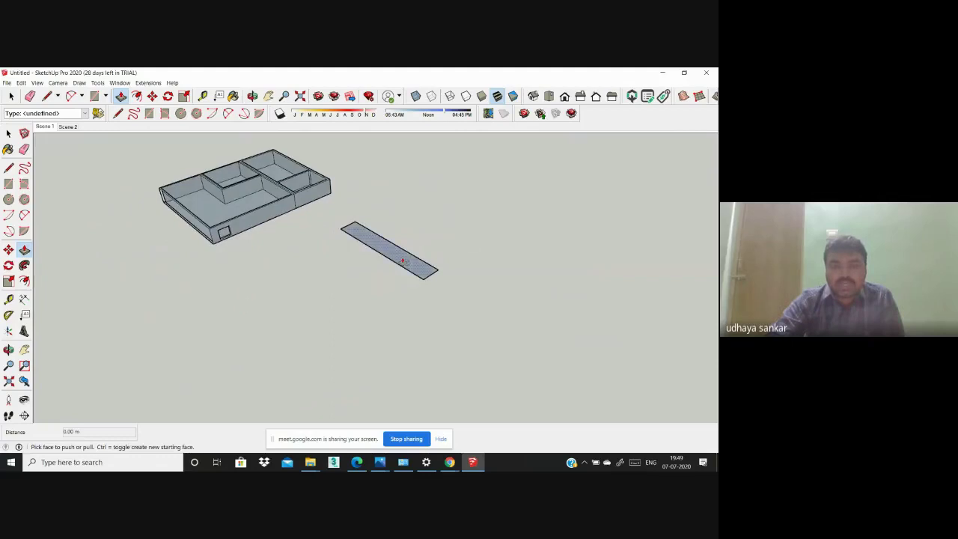
pyautogui.moveTo(402, 260); pyautogui.dragTo(403, 212)
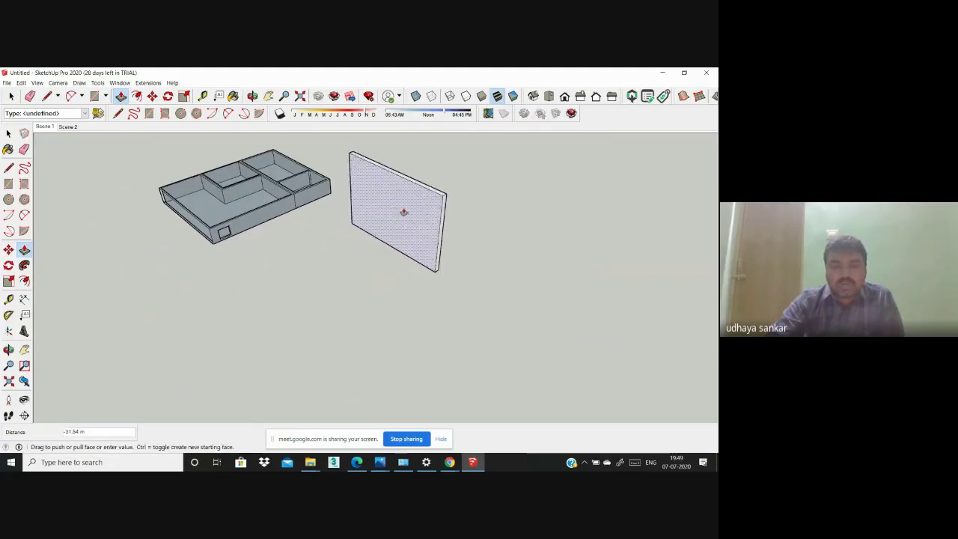
pyautogui.click(403, 212)
pyautogui.scroll(-2, 338, 205)
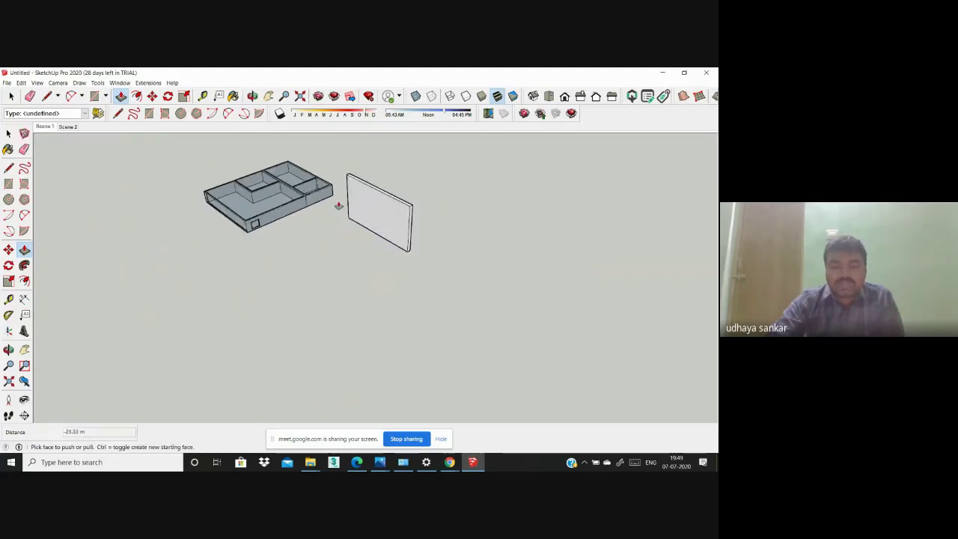
pyautogui.moveTo(339, 206)
pyautogui.mouseDown(button='middle')
pyautogui.moveTo(311, 213)
pyautogui.moveTo(369, 231)
pyautogui.moveTo(364, 216)
pyautogui.mouseUp(button='middle')
pyautogui.click(12, 96)
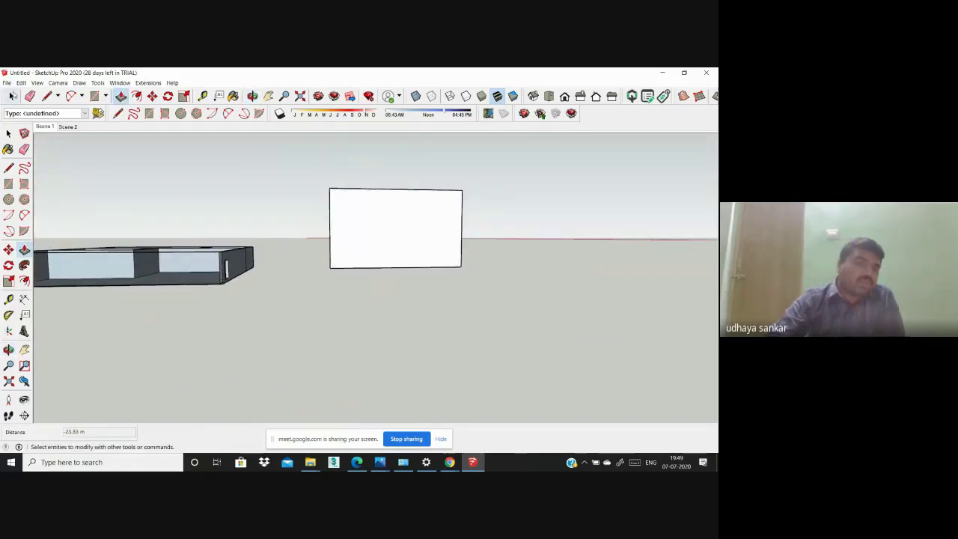
# Step: Import the TV wall-unit interior JPG from the interie folder as an image and place it
pyautogui.click(7, 83)
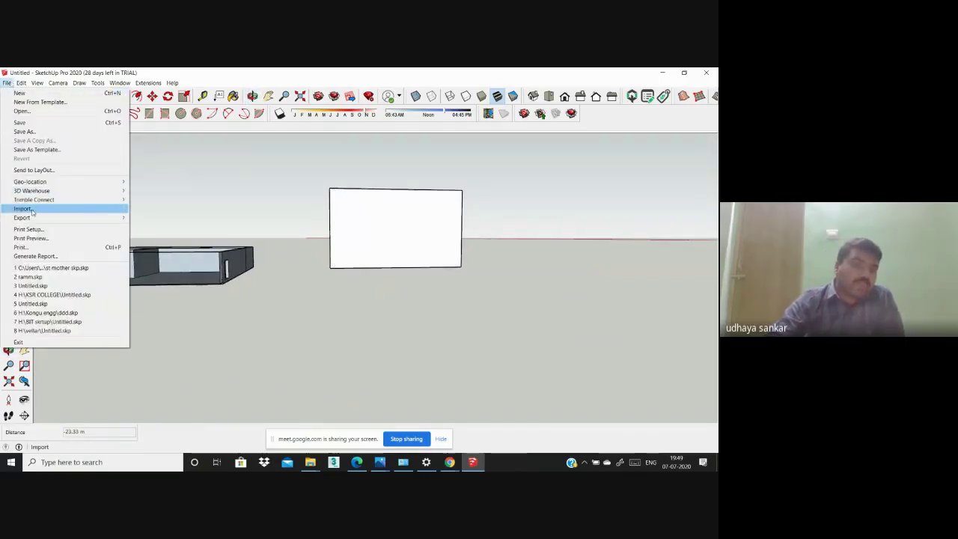
pyautogui.click(31, 210)
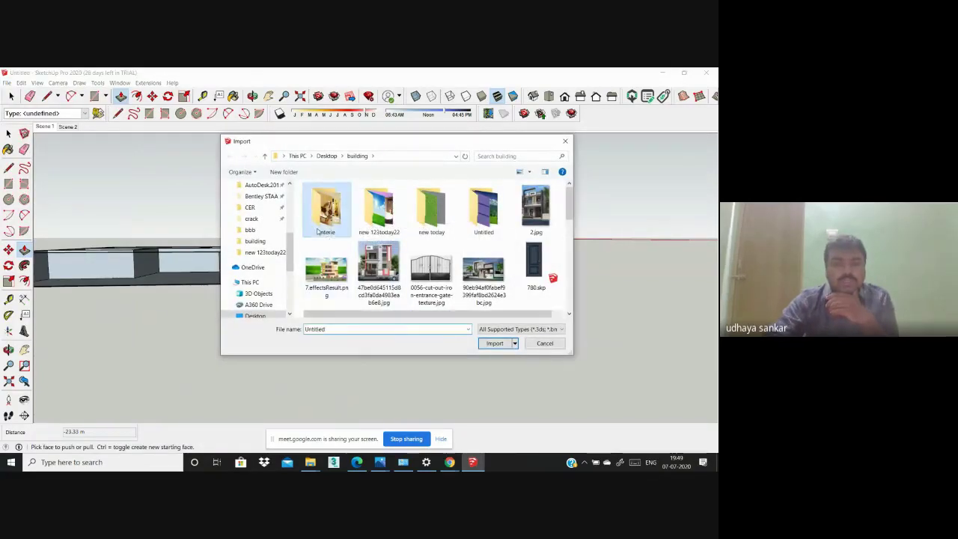
pyautogui.doubleClick(326, 209)
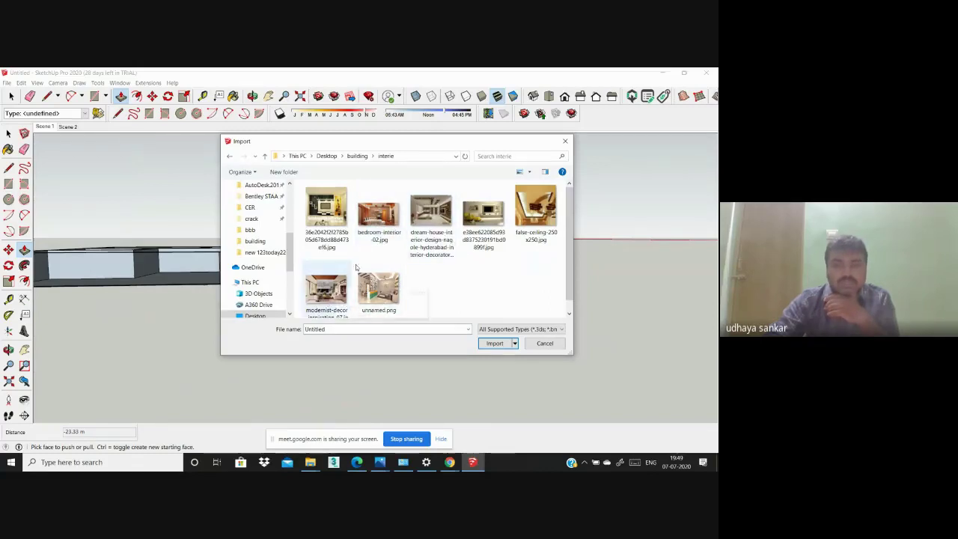
pyautogui.click(338, 216)
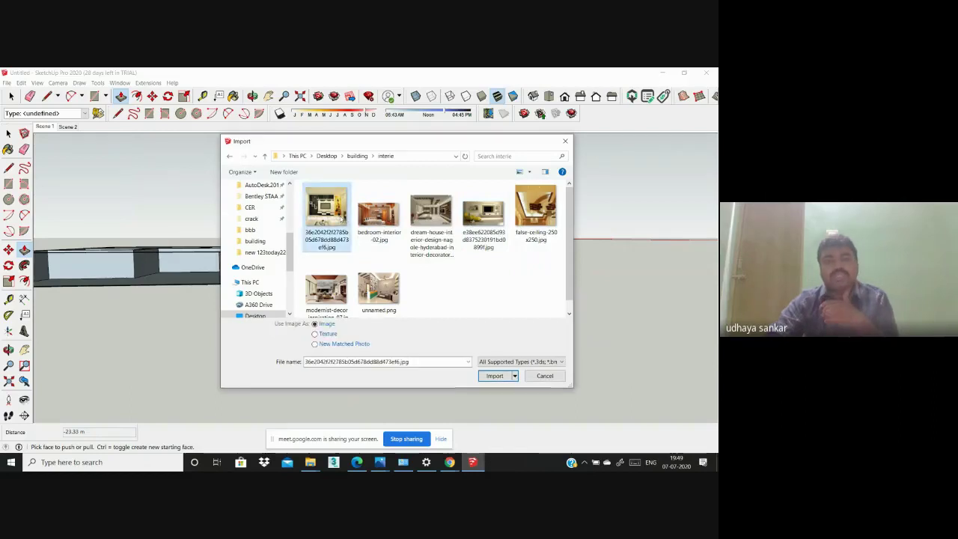
pyautogui.click(495, 375)
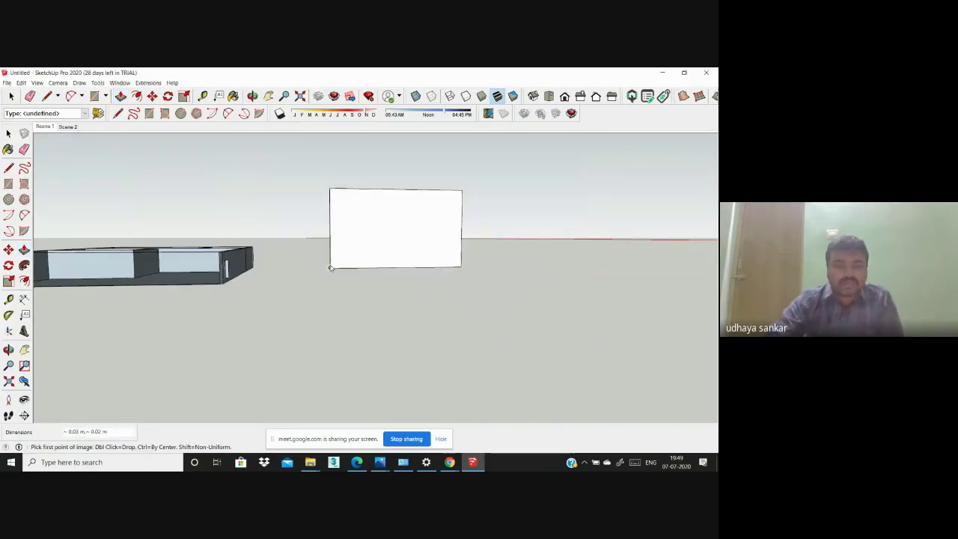
pyautogui.click(332, 268)
pyautogui.scroll(2, 398, 219)
pyautogui.scroll(2, 361, 282)
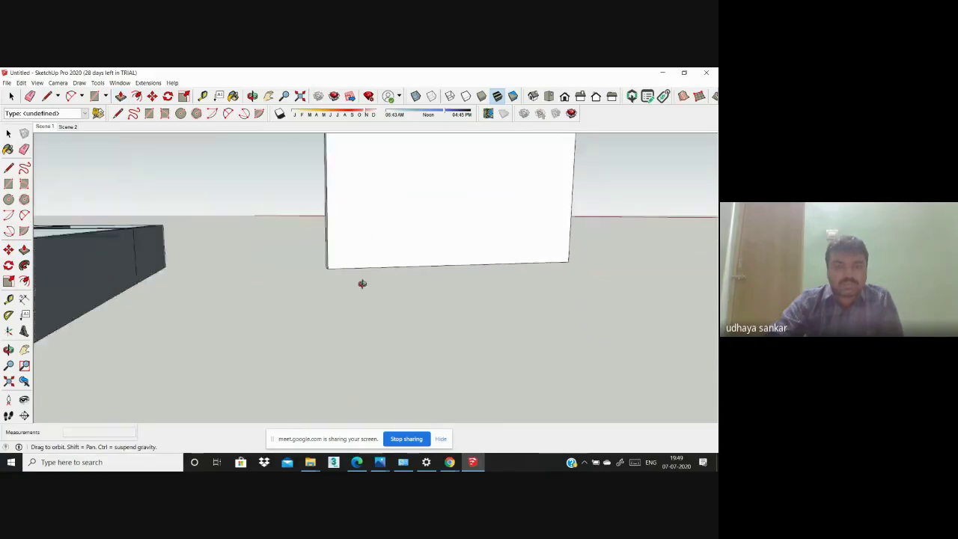
pyautogui.scroll(3, 361, 282)
pyautogui.scroll(-3, 562, 312)
pyautogui.click(273, 300)
pyautogui.moveTo(410, 234)
pyautogui.mouseDown(button='middle')
pyautogui.moveTo(454, 228)
pyautogui.moveTo(451, 252)
pyautogui.moveTo(616, 325)
pyautogui.moveTo(635, 325)
pyautogui.moveTo(648, 289)
pyautogui.moveTo(496, 257)
pyautogui.mouseUp(button='middle')
pyautogui.scroll(3, 653, 270)
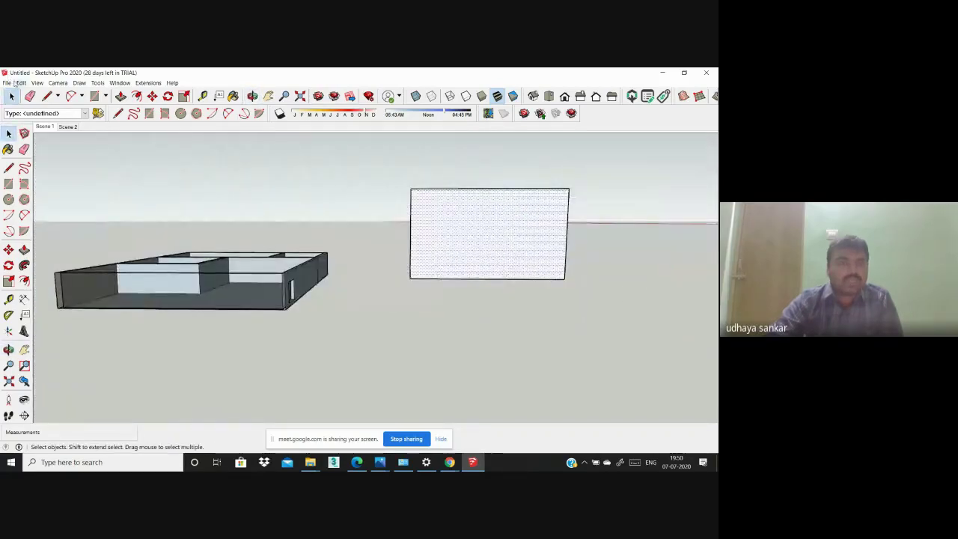
# Step: Re-import the TV wall-unit photo and stretch it over the slab's front face
pyautogui.click(13, 84)
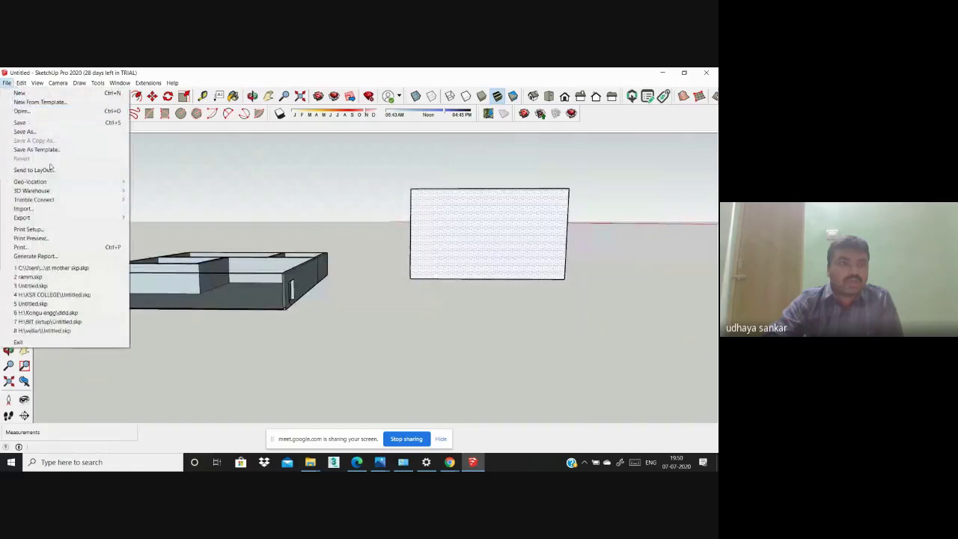
pyautogui.click(22, 209)
pyautogui.click(329, 217)
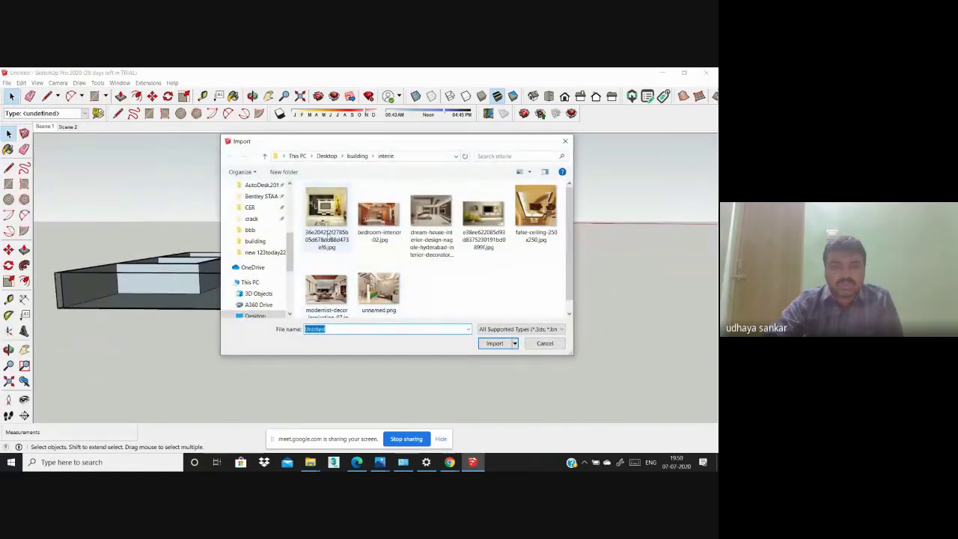
pyautogui.click(494, 376)
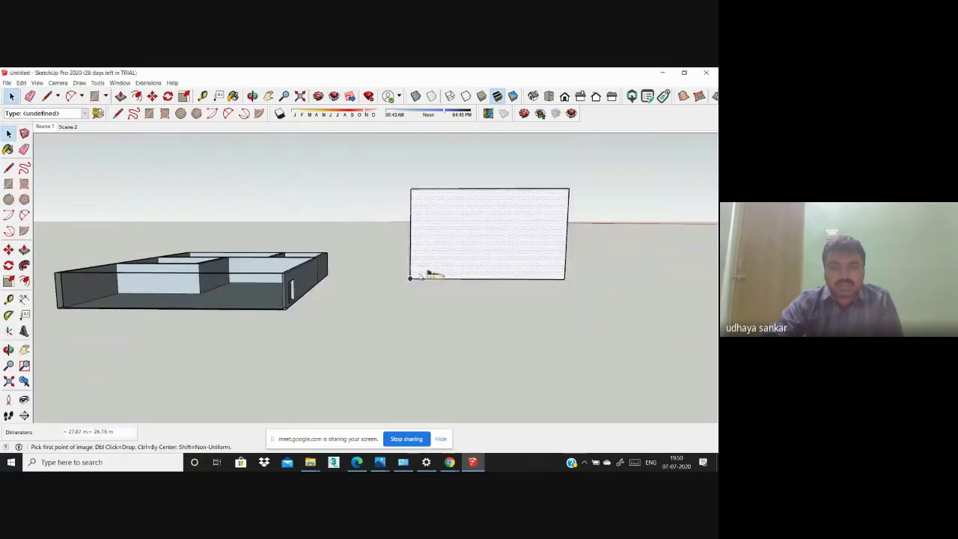
pyautogui.click(411, 278)
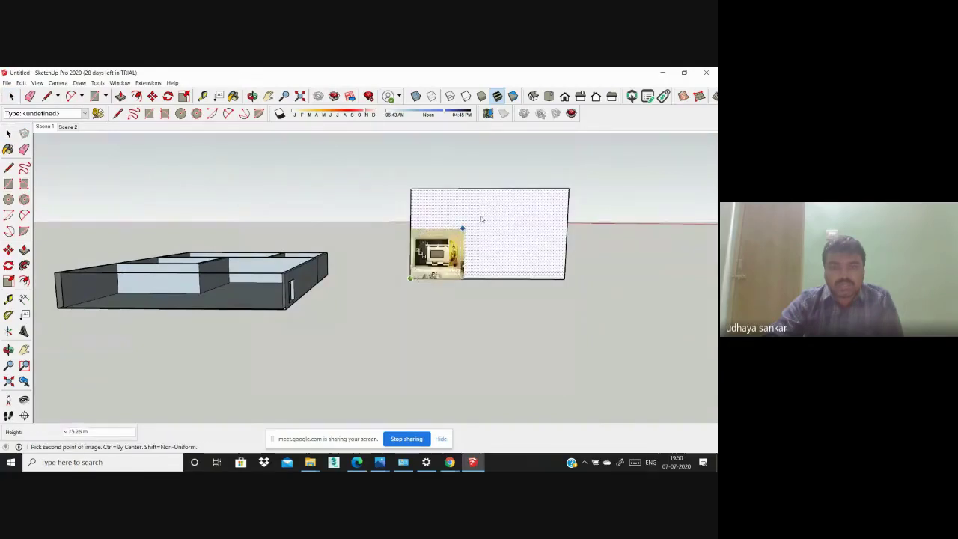
pyautogui.click(598, 133)
pyautogui.scroll(-2, 421, 299)
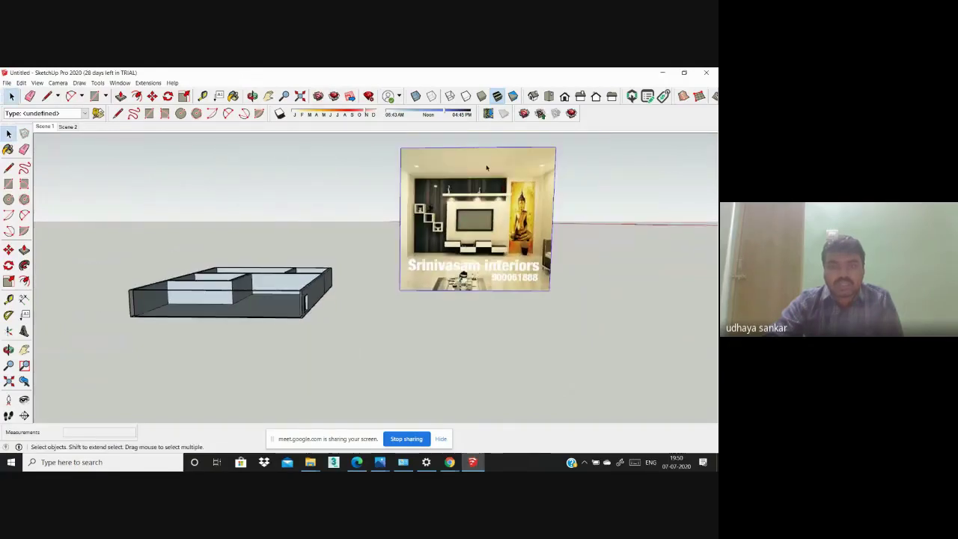
pyautogui.scroll(2, 486, 167)
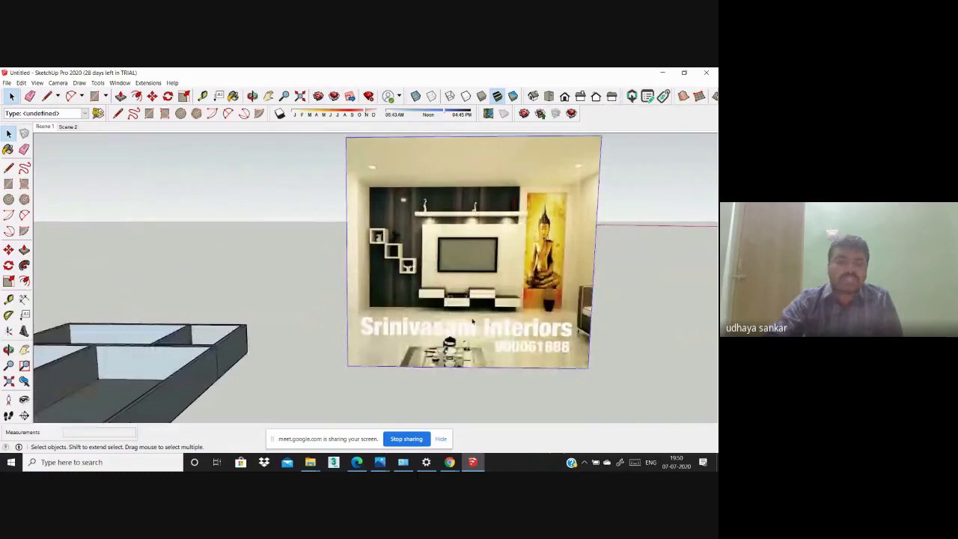
pyautogui.moveTo(445, 331); pyautogui.dragTo(432, 307, button='middle')
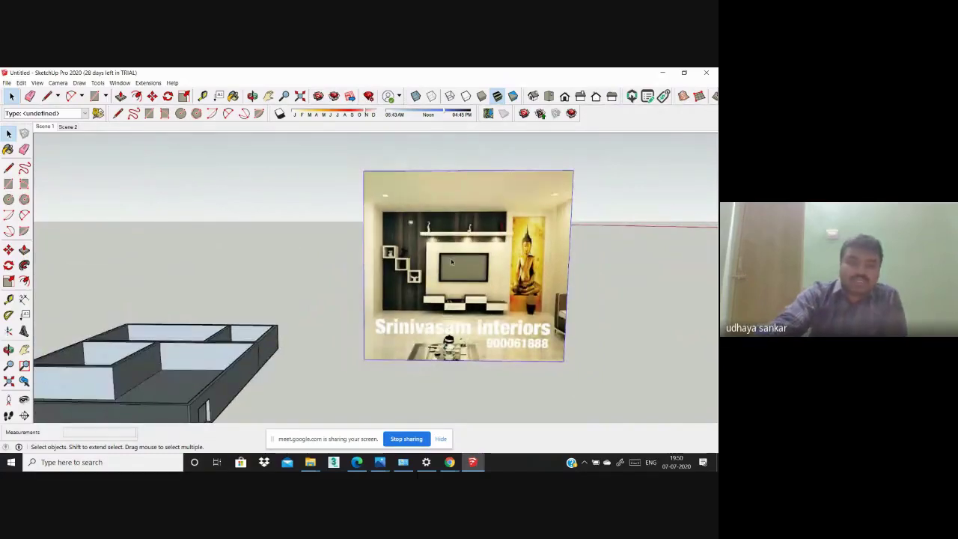
pyautogui.scroll(2, 189, 370)
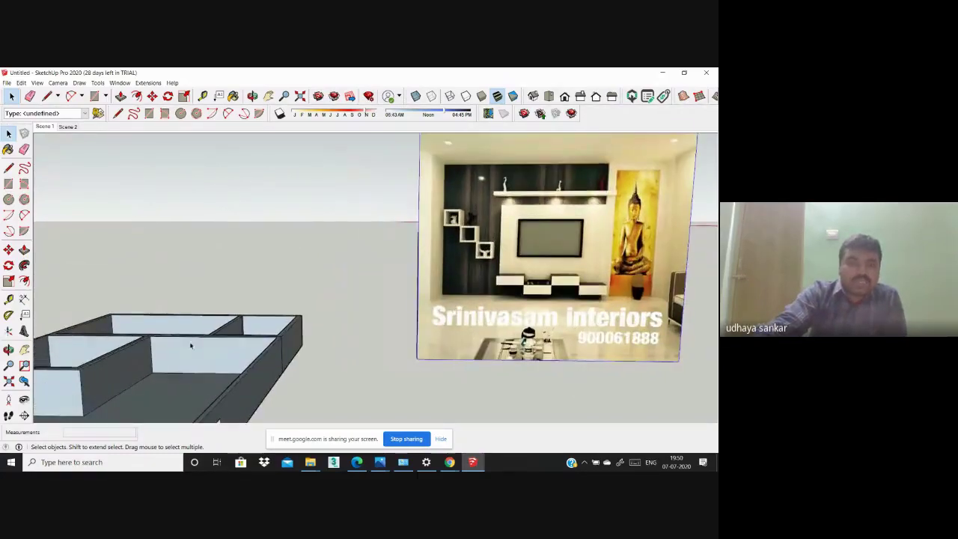
pyautogui.moveTo(186, 355); pyautogui.dragTo(595, 234, button='middle')
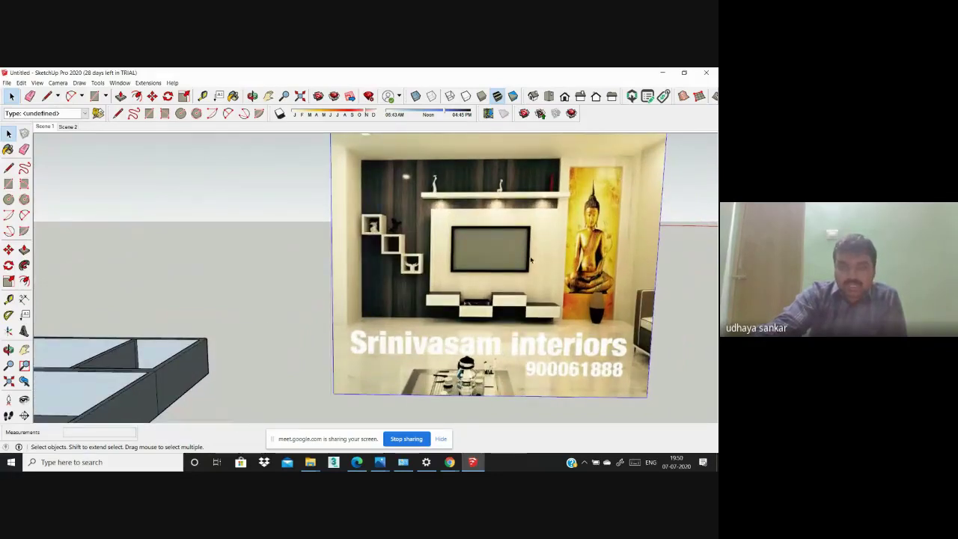
pyautogui.scroll(3, 465, 294)
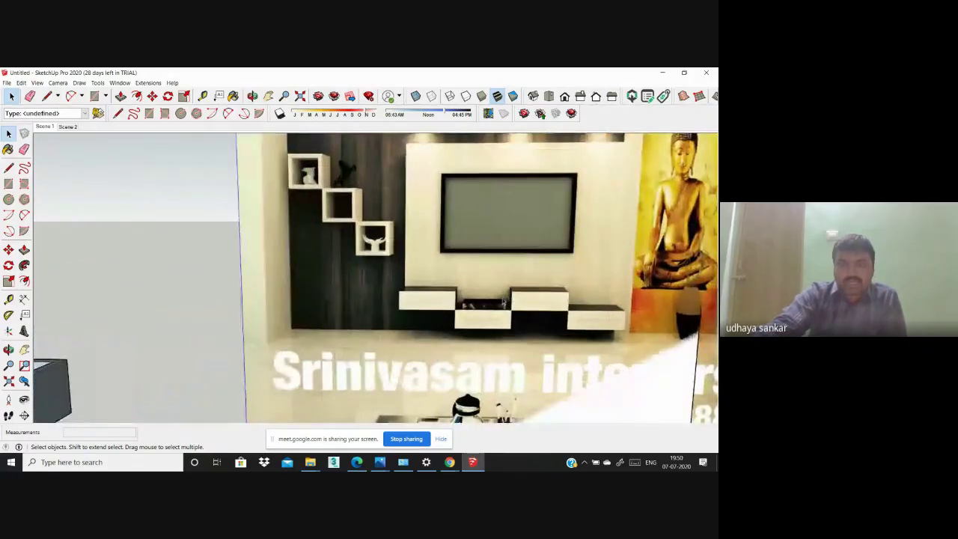
pyautogui.scroll(2, 503, 302)
pyautogui.scroll(2, 379, 304)
pyautogui.scroll(-3, 387, 305)
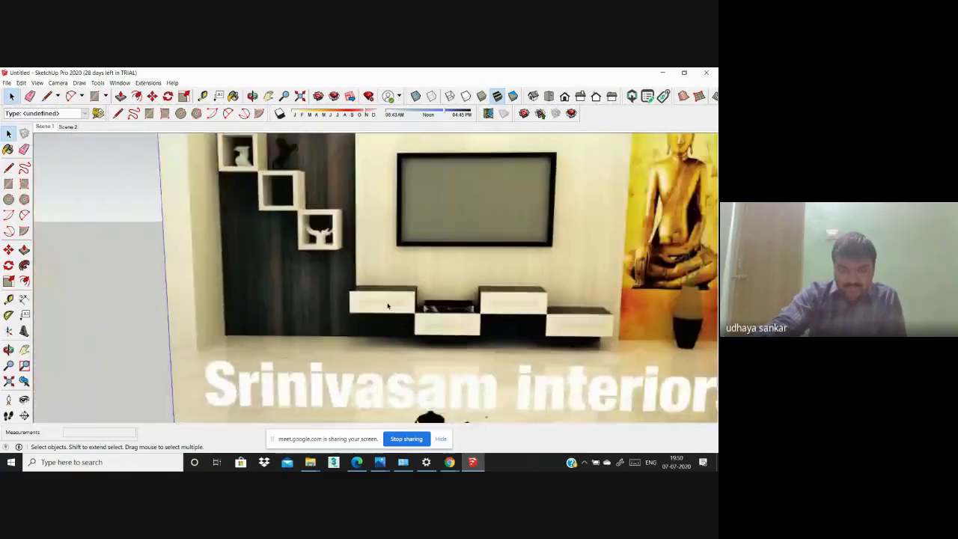
pyautogui.scroll(-2, 387, 305)
pyautogui.scroll(-1, 404, 310)
pyautogui.scroll(-2, 419, 309)
pyautogui.scroll(-1, 465, 309)
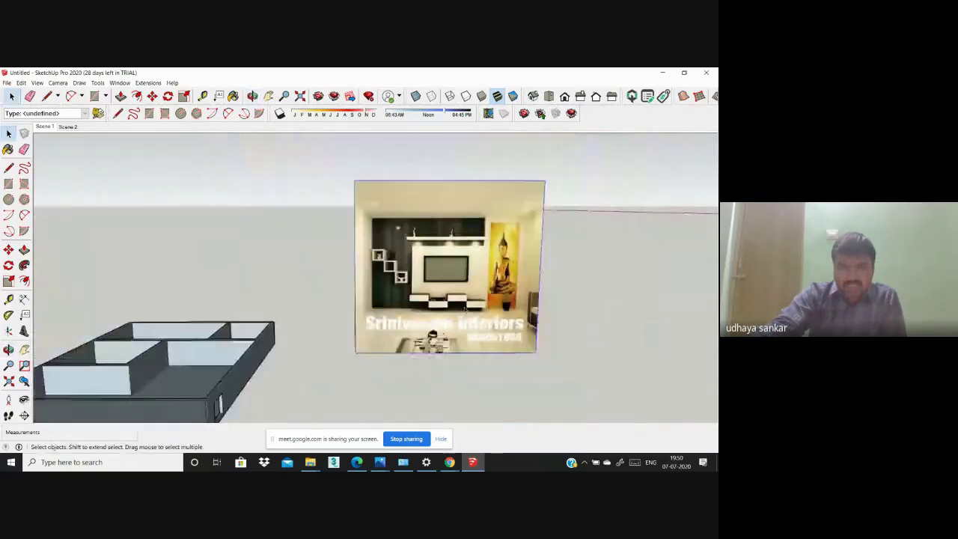
pyautogui.scroll(-1, 463, 308)
pyautogui.scroll(2, 456, 288)
pyautogui.scroll(3, 429, 247)
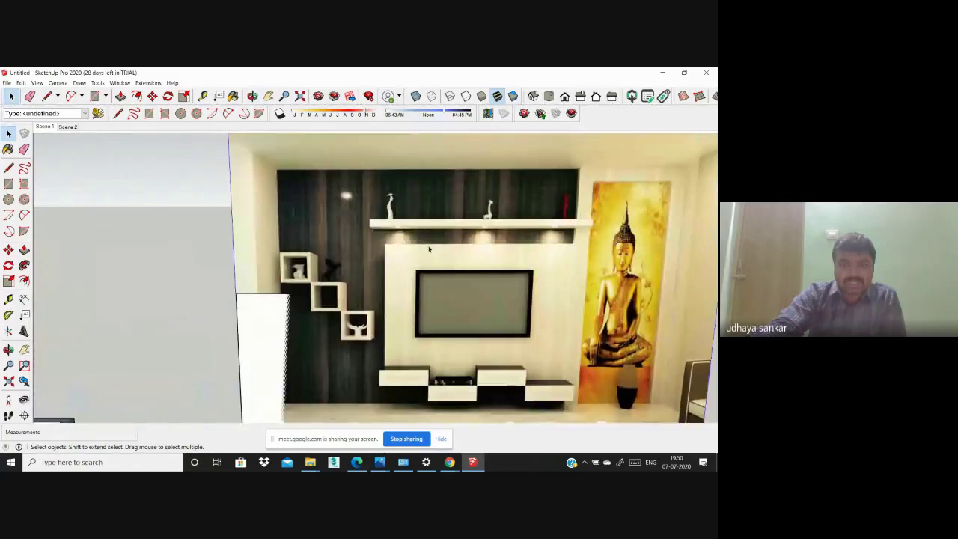
pyautogui.scroll(-4, 429, 248)
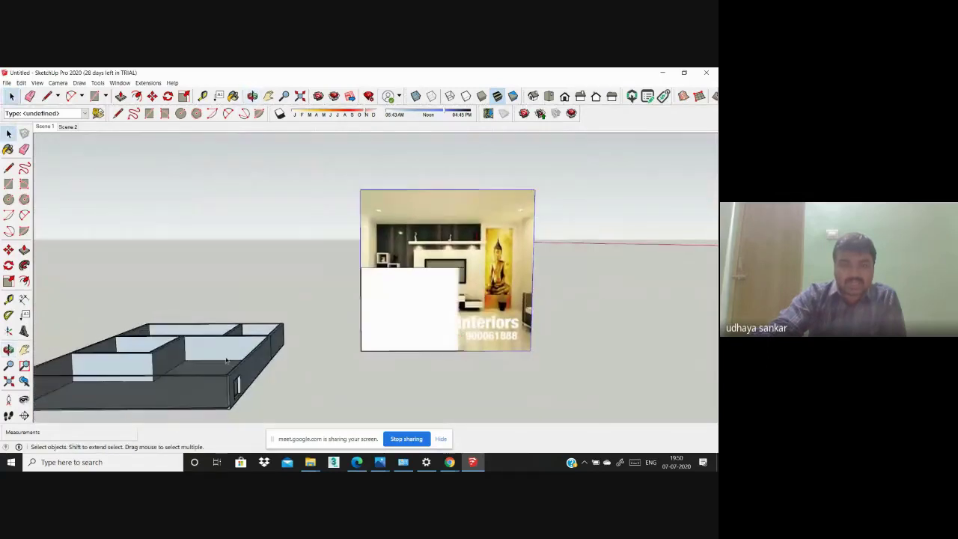
pyautogui.scroll(-2, 449, 337)
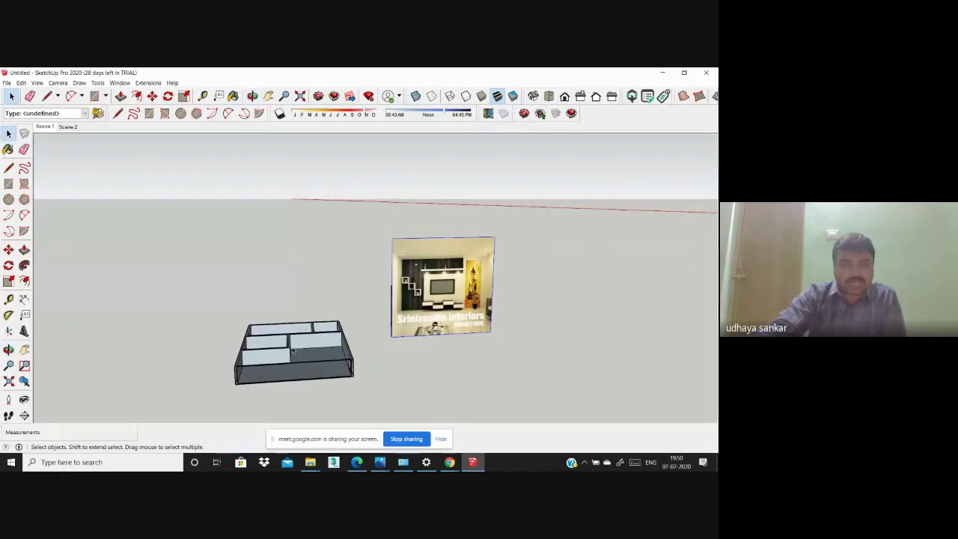
pyautogui.scroll(4, 520, 276)
pyautogui.scroll(-4, 491, 293)
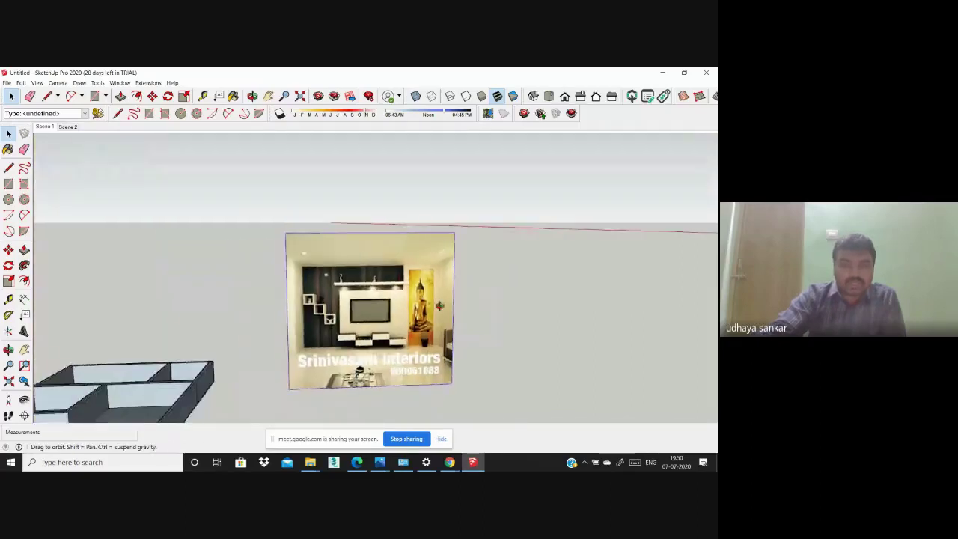
pyautogui.scroll(2, 419, 344)
pyautogui.scroll(-2, 405, 362)
pyautogui.moveTo(404, 362); pyautogui.dragTo(682, 381, button='middle')
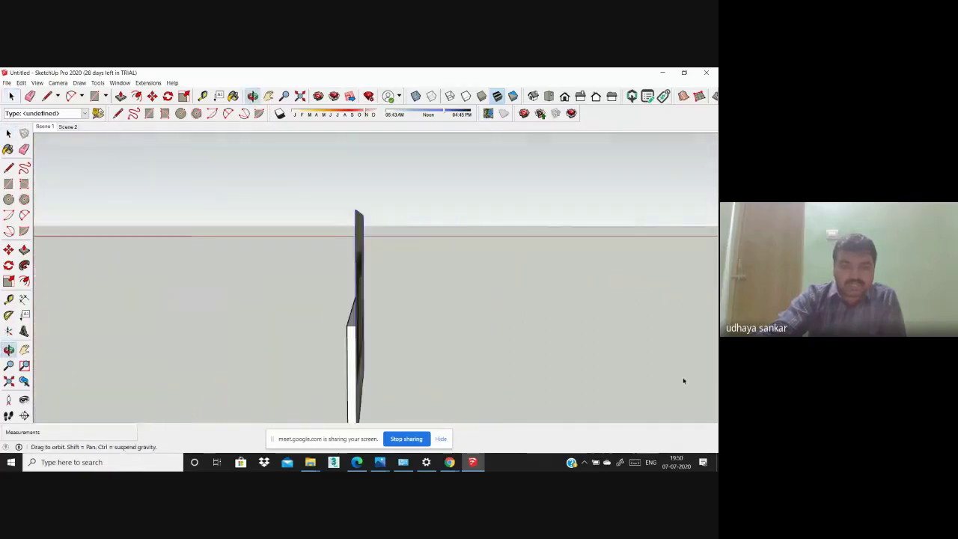
pyautogui.click(353, 331)
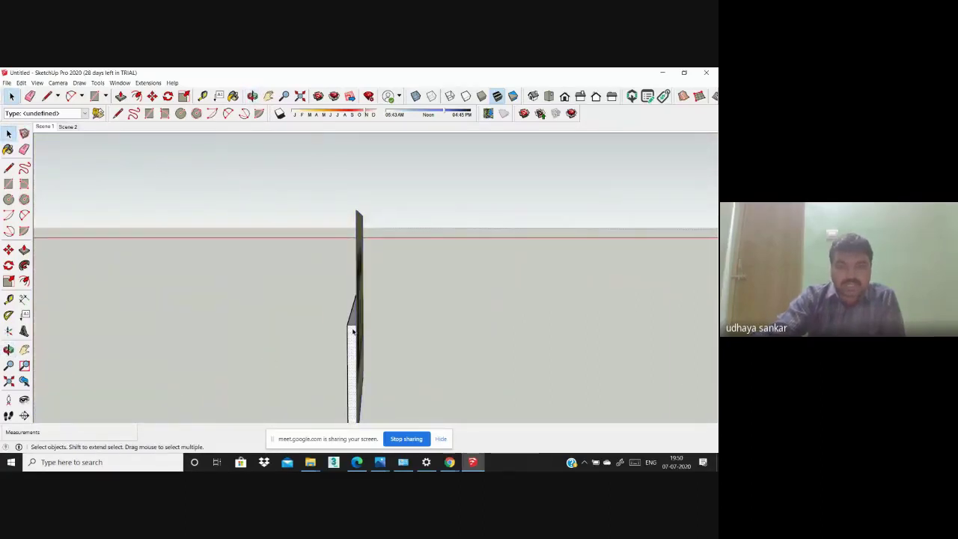
pyautogui.moveTo(336, 325)
pyautogui.mouseDown(button='middle')
pyautogui.moveTo(397, 344)
pyautogui.moveTo(342, 357)
pyautogui.moveTo(218, 336)
pyautogui.moveTo(319, 313)
pyautogui.mouseUp(button='middle')
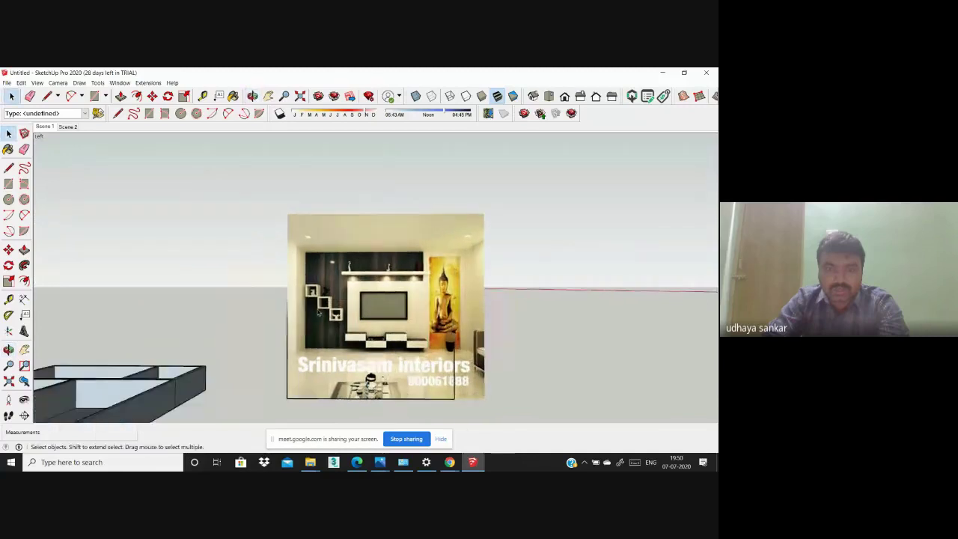
# Step: Zoom in toward the TV wall-unit photo panel
pyautogui.scroll(2, 361, 321)
pyautogui.scroll(-1, 362, 320)
pyautogui.scroll(1, 361, 320)
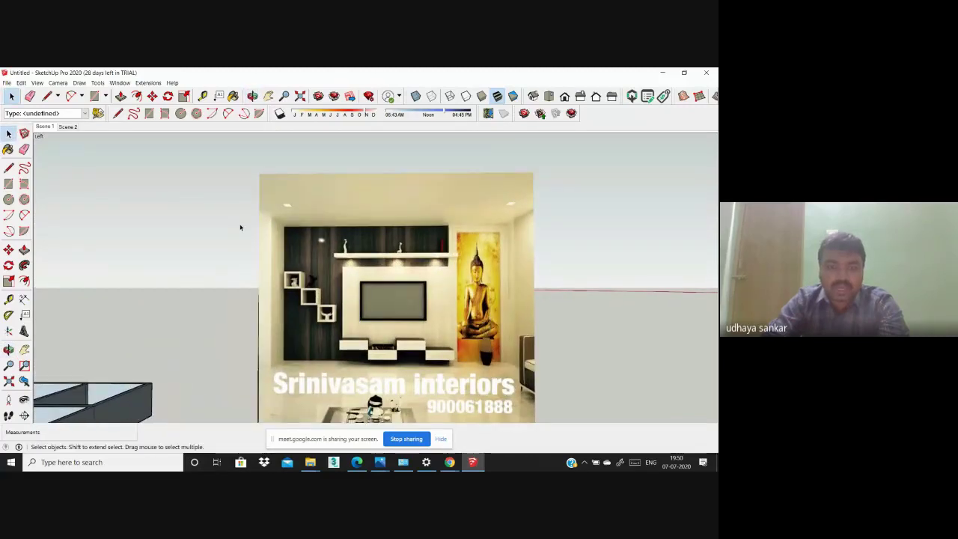
pyautogui.scroll(-1, 240, 226)
pyautogui.scroll(2, 240, 227)
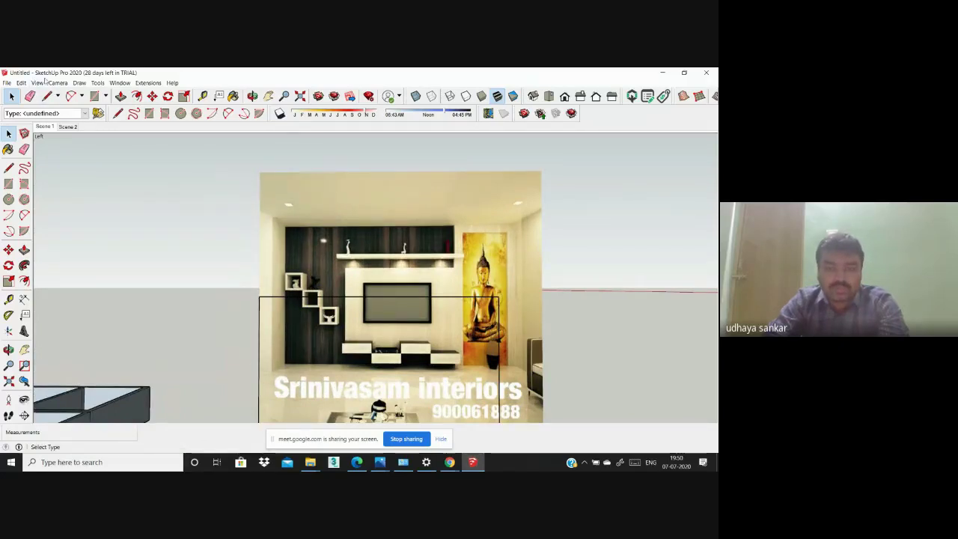
pyautogui.scroll(1, 220, 204)
pyautogui.scroll(-1, 220, 204)
# Step: Frame the photo panel closely and save that view as Scene 3
pyautogui.press('o')
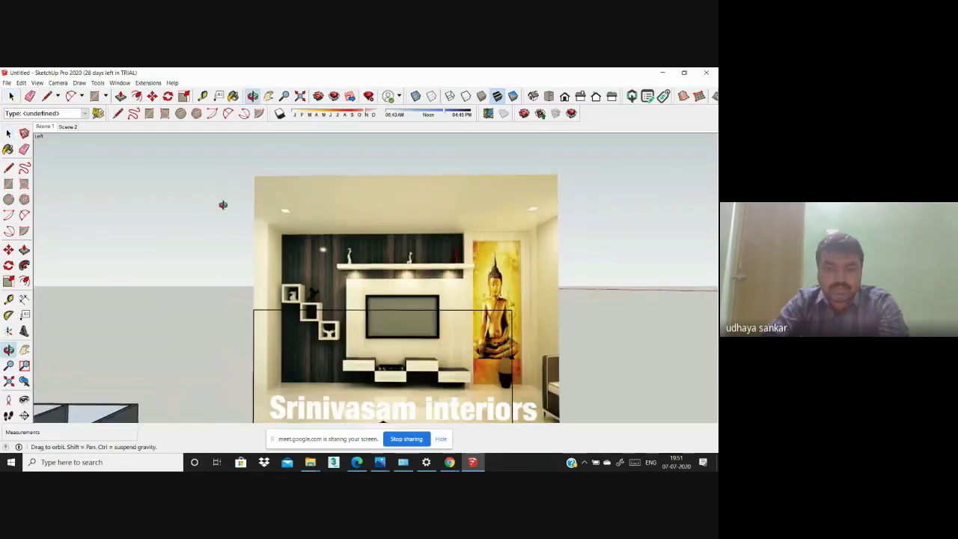
pyautogui.press('space')
pyautogui.scroll(-2, 360, 254)
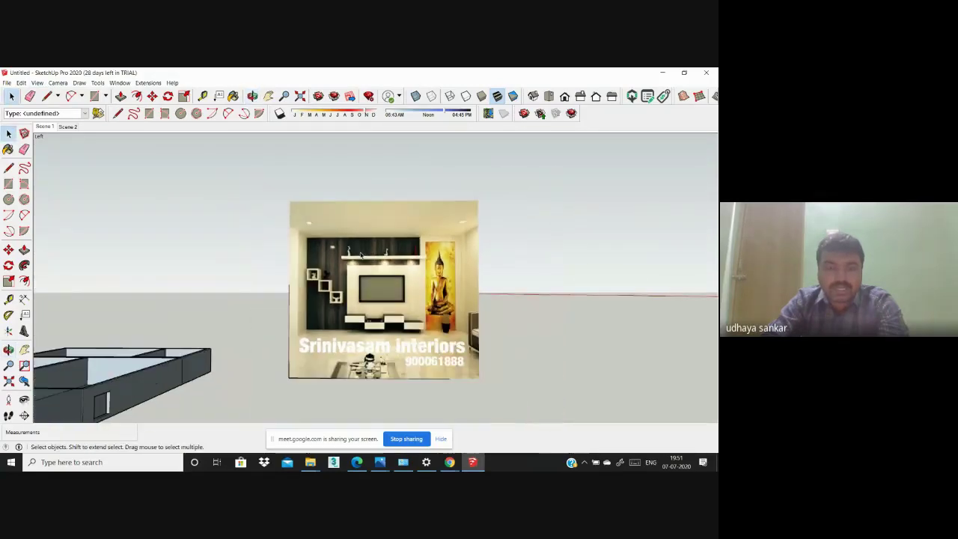
pyautogui.scroll(1, 312, 266)
pyautogui.scroll(1, 310, 265)
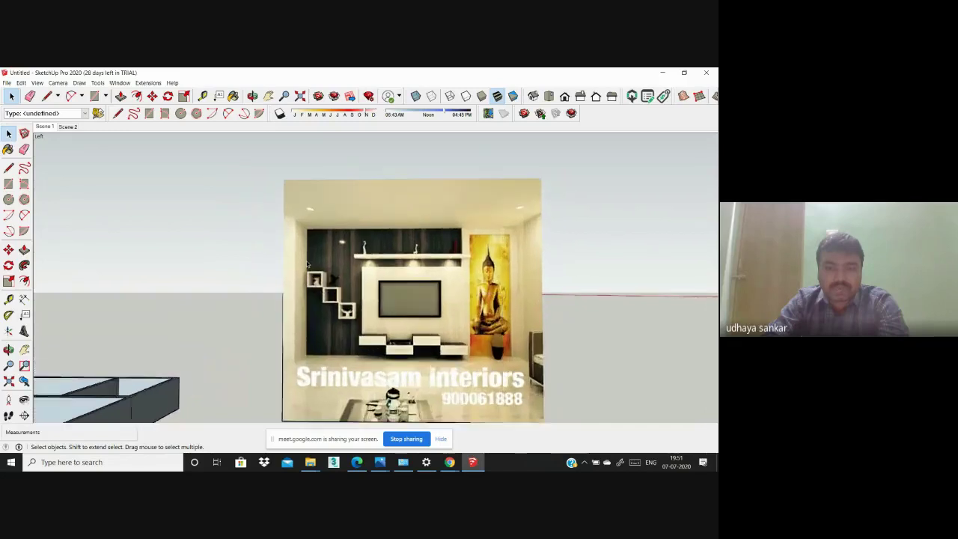
pyautogui.scroll(1, 308, 264)
pyautogui.scroll(1, 307, 263)
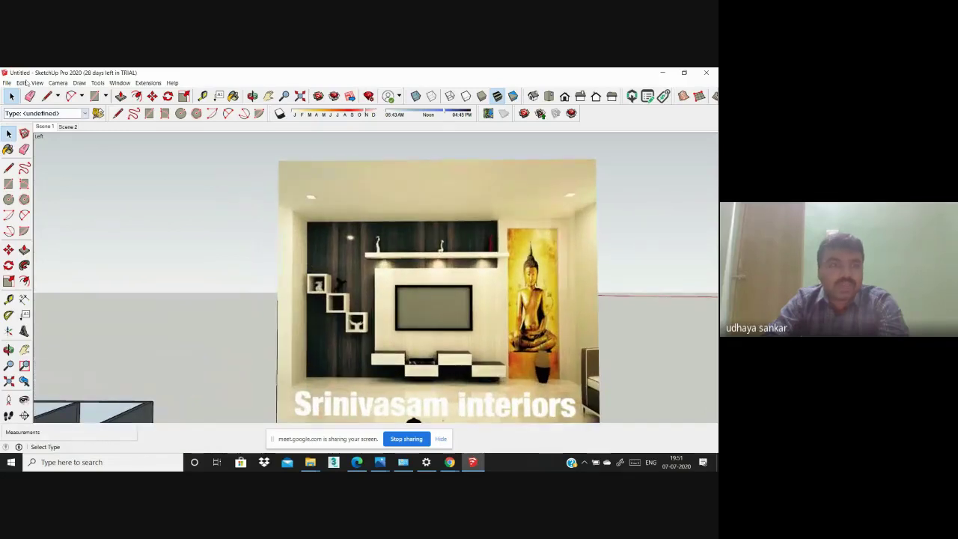
pyautogui.click(37, 83)
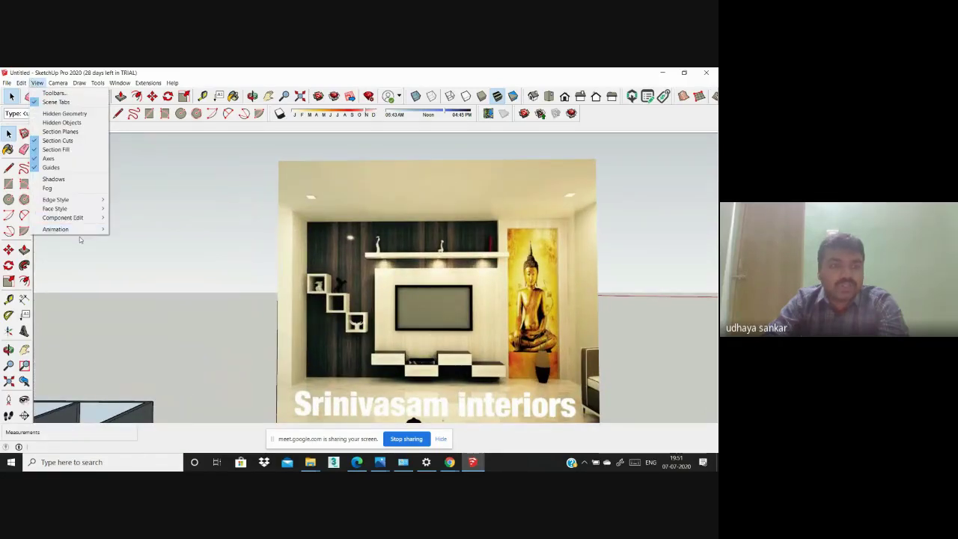
pyautogui.moveTo(55, 229)
pyautogui.click(131, 229)
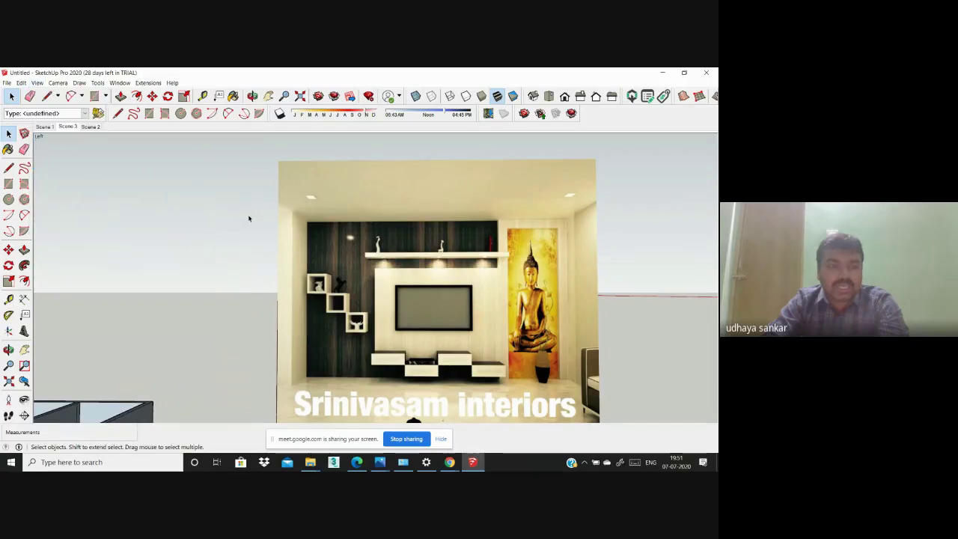
# Step: Preview Scene 3, then return to the Scene 1 room view
pyautogui.click(45, 126)
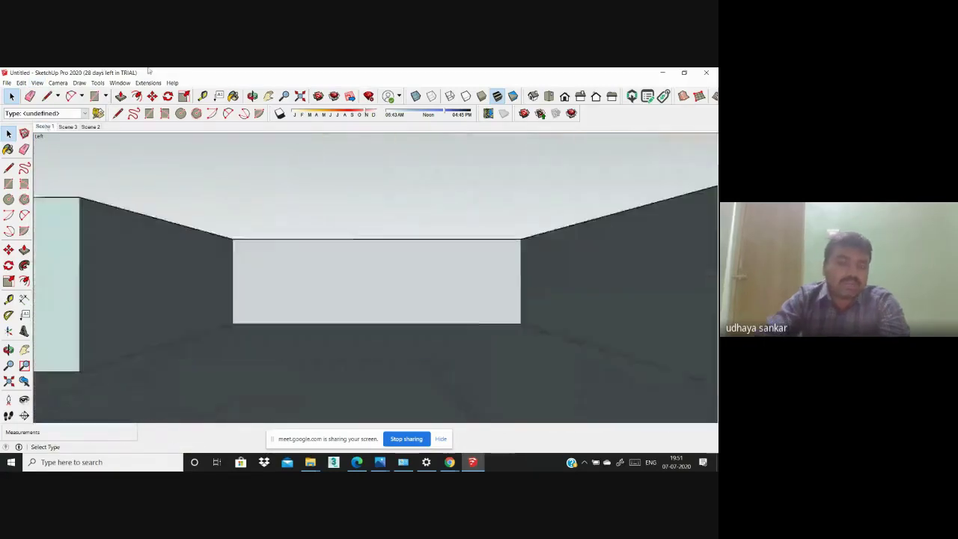
pyautogui.click(65, 127)
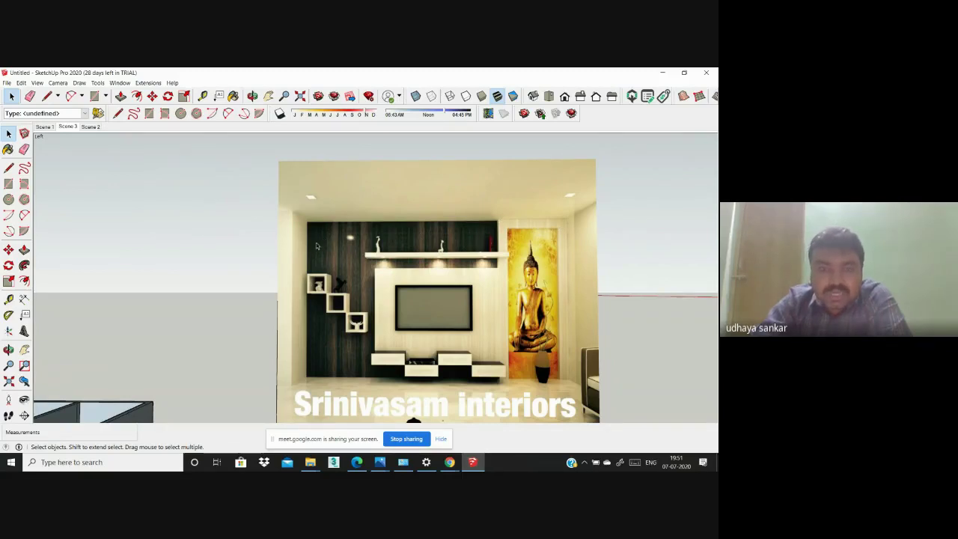
pyautogui.click(46, 127)
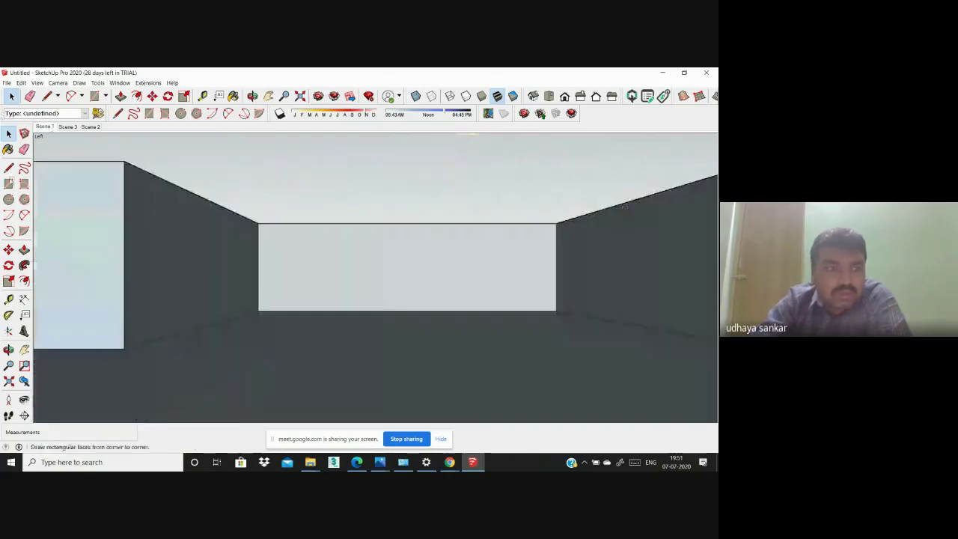
pyautogui.click(8, 183)
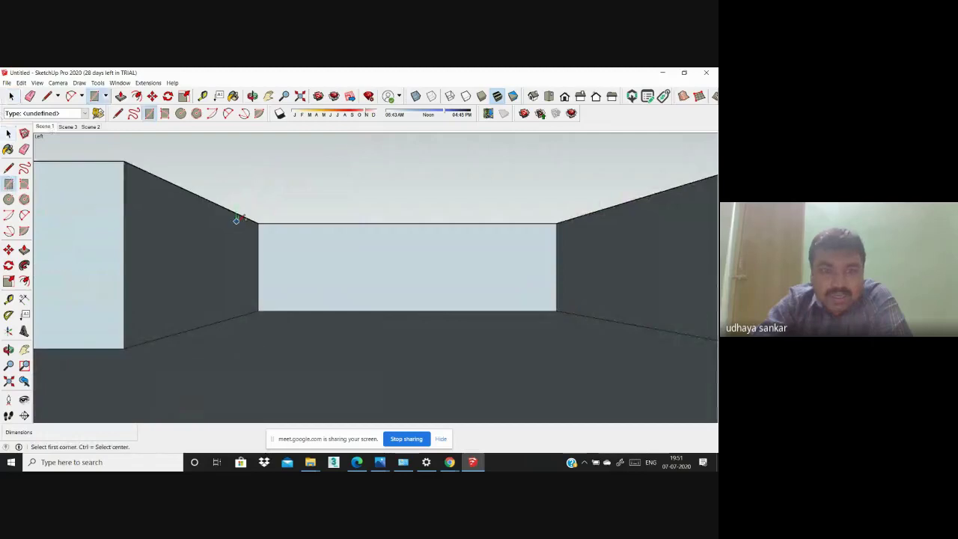
# Step: Draw a rectangle across the back interior wall face
pyautogui.click(259, 222)
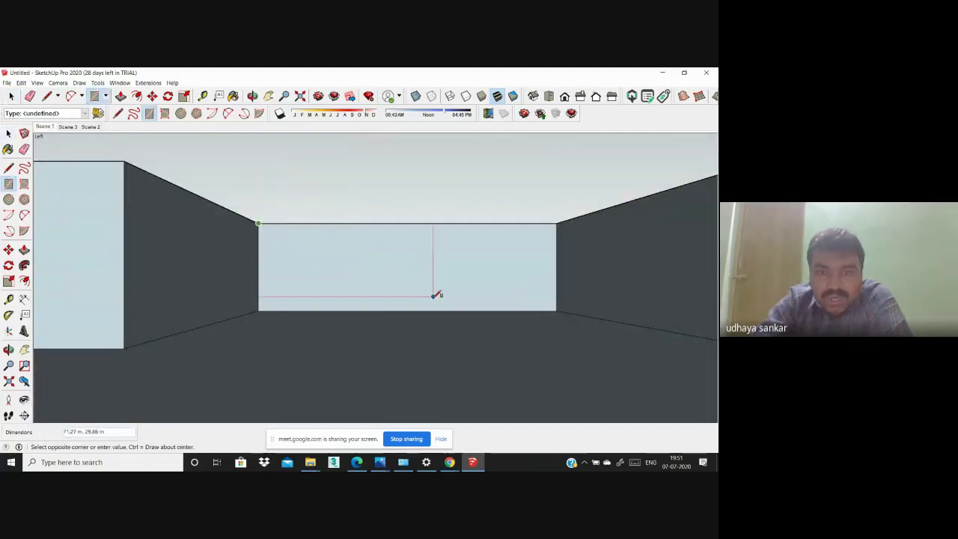
pyautogui.click(459, 310)
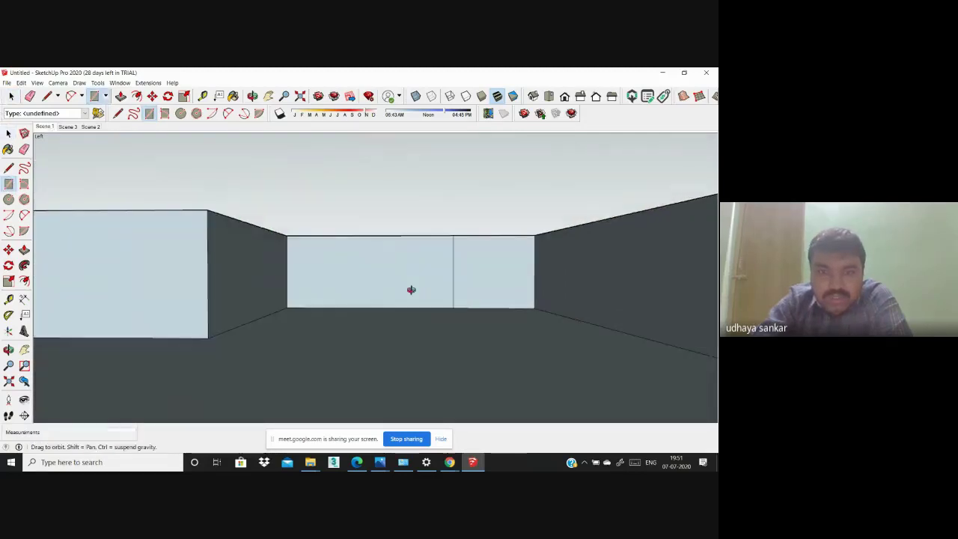
pyautogui.moveTo(410, 289); pyautogui.dragTo(349, 331, button='middle')
pyautogui.click(24, 250)
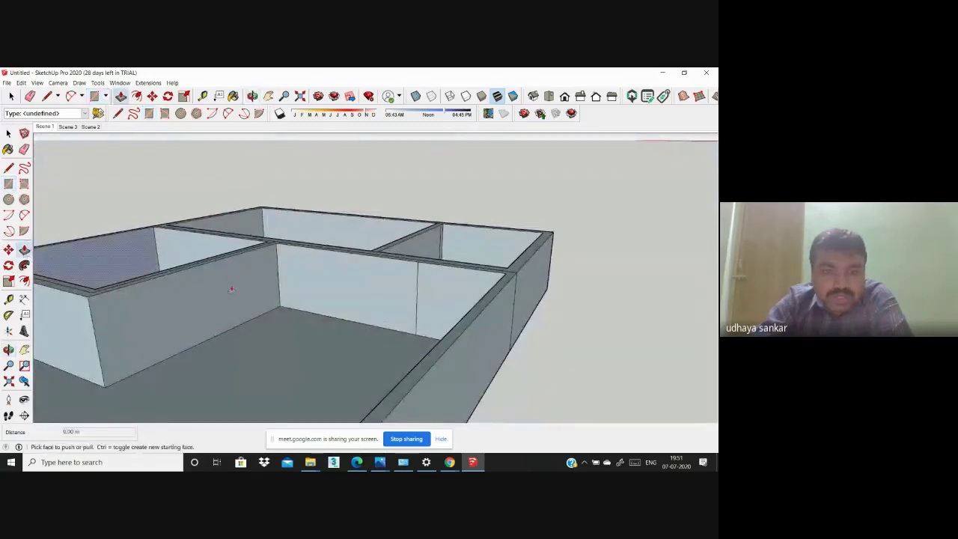
pyautogui.click(383, 285)
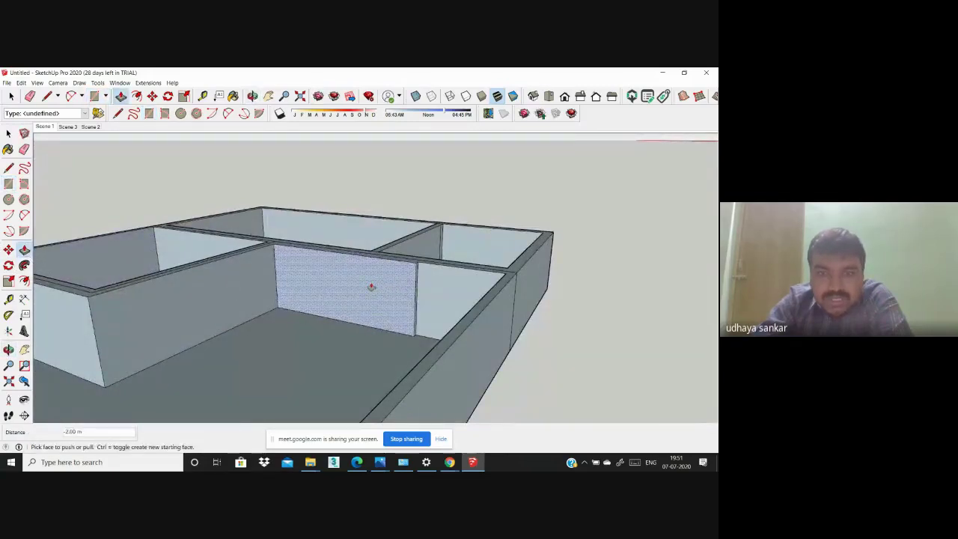
pyautogui.moveTo(383, 286); pyautogui.dragTo(487, 267, button='middle')
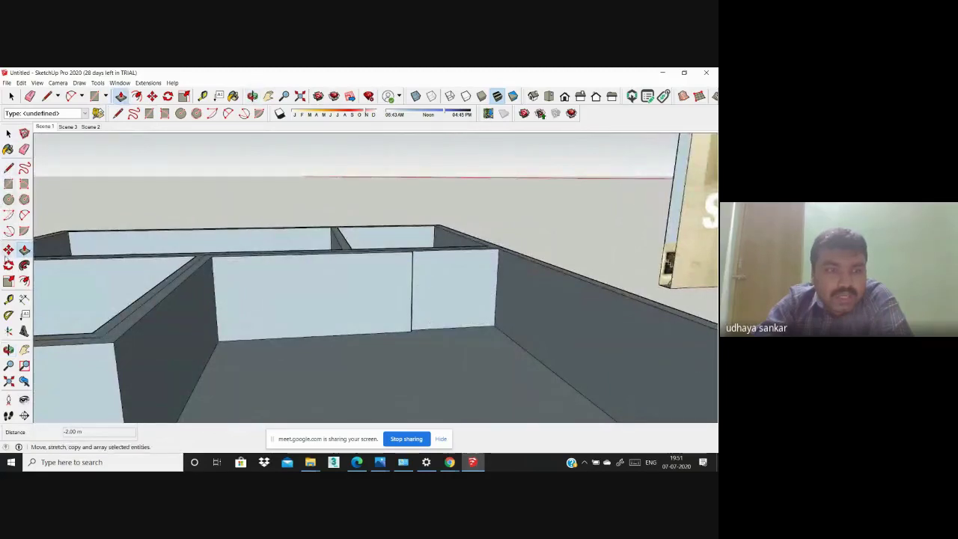
# Step: Draw a rectangle covering the wall face and a small rectangle at the wall top
pyautogui.click(9, 183)
pyautogui.scroll(2, 444, 267)
pyautogui.scroll(2, 357, 243)
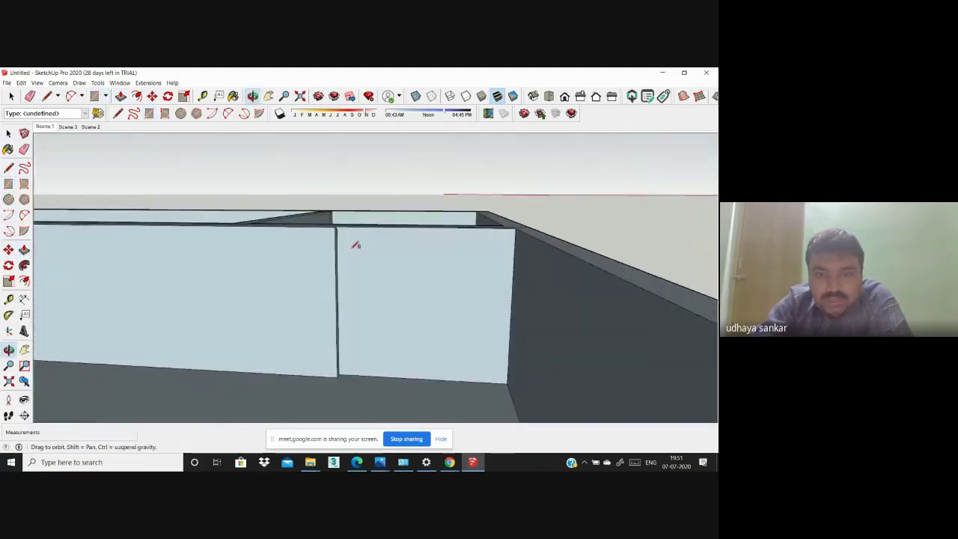
pyautogui.click(336, 223)
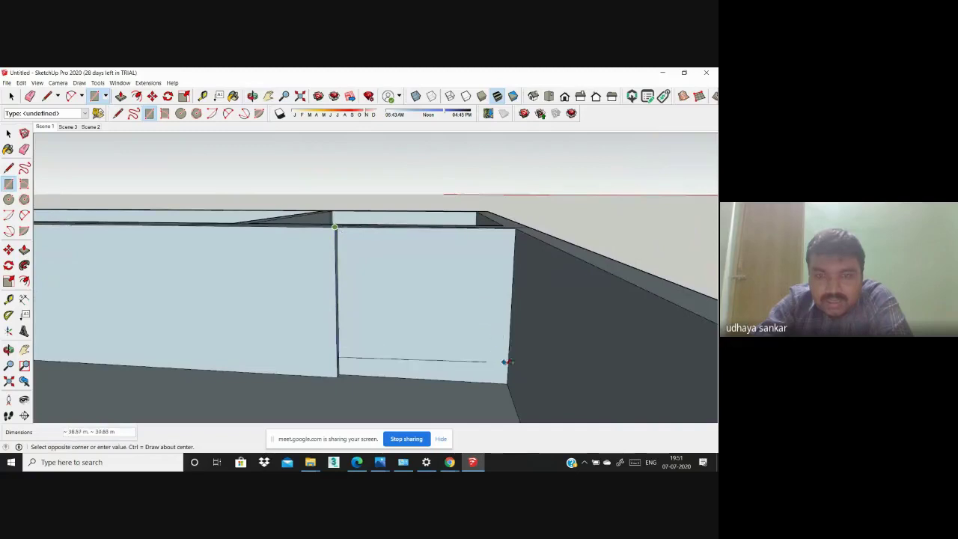
pyautogui.click(516, 383)
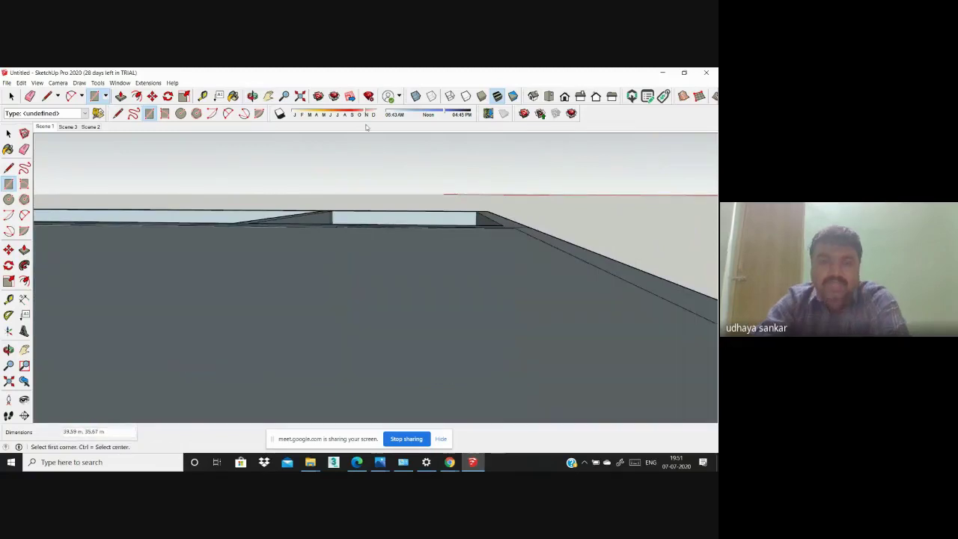
pyautogui.scroll(2, 449, 233)
pyautogui.scroll(2, 368, 239)
pyautogui.scroll(2, 306, 214)
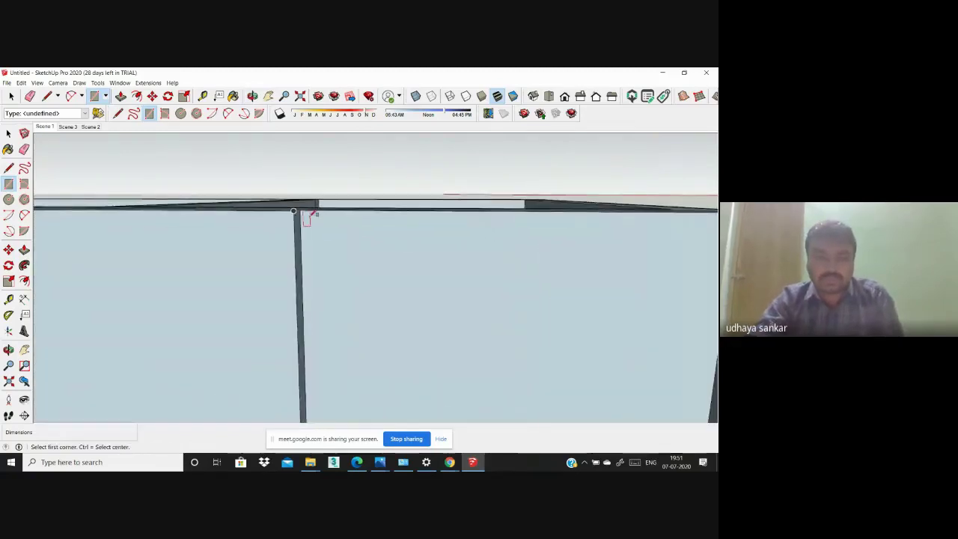
pyautogui.click(300, 209)
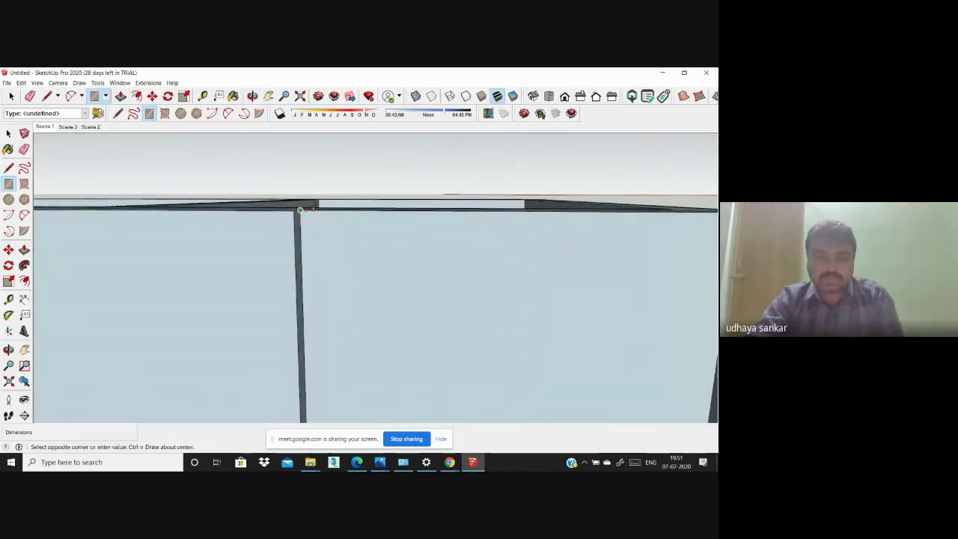
pyautogui.click(413, 269)
pyautogui.scroll(-1, 413, 270)
# Step: Push the small top rectangle down through the wall into a tall, narrow opening
pyautogui.click(23, 249)
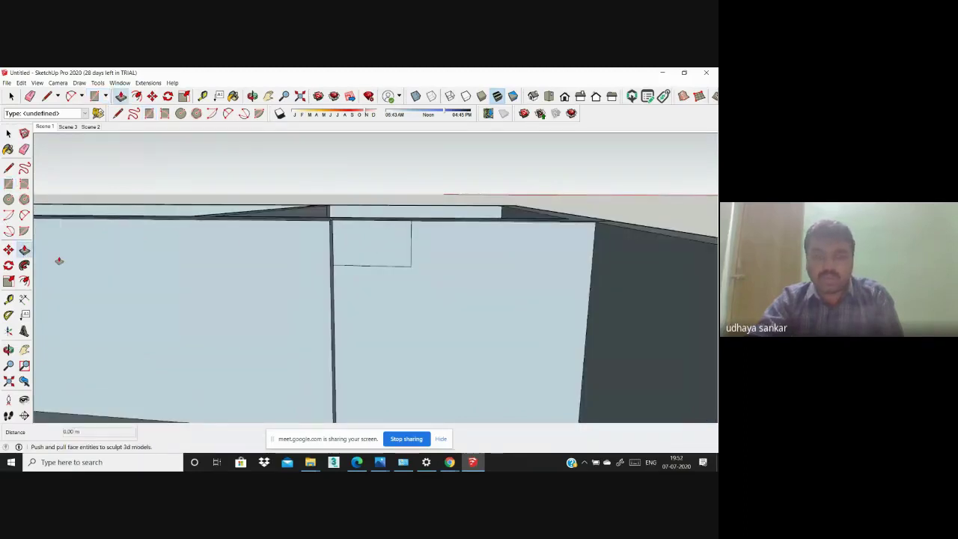
pyautogui.moveTo(60, 261); pyautogui.dragTo(368, 274, button='middle')
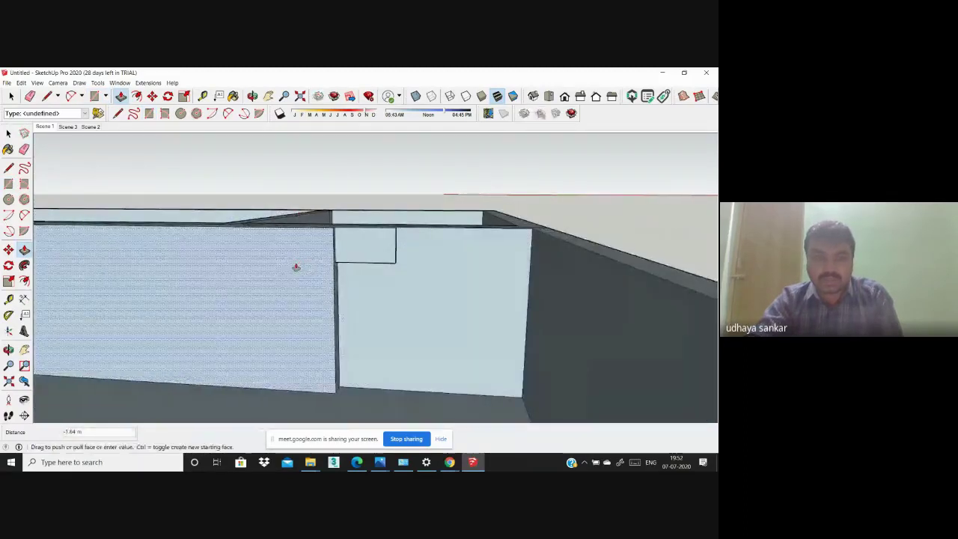
pyautogui.moveTo(295, 267)
pyautogui.mouseDown(button='middle')
pyautogui.moveTo(369, 254)
pyautogui.moveTo(362, 233)
pyautogui.mouseUp(button='middle')
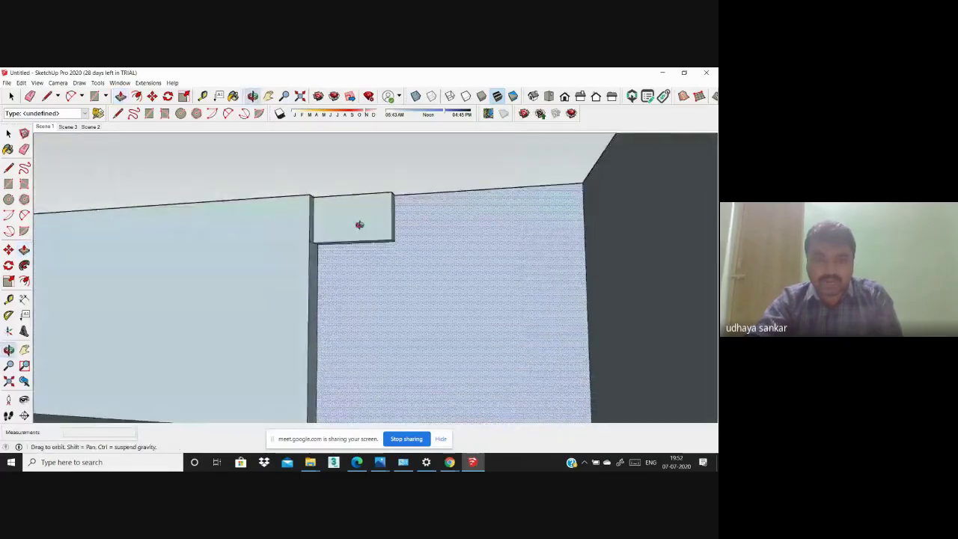
pyautogui.moveTo(361, 233); pyautogui.dragTo(331, 425)
pyautogui.moveTo(332, 425)
pyautogui.mouseDown(button='middle')
pyautogui.moveTo(355, 250)
pyautogui.moveTo(336, 333)
pyautogui.moveTo(316, 356)
pyautogui.moveTo(378, 288)
pyautogui.mouseUp(button='middle')
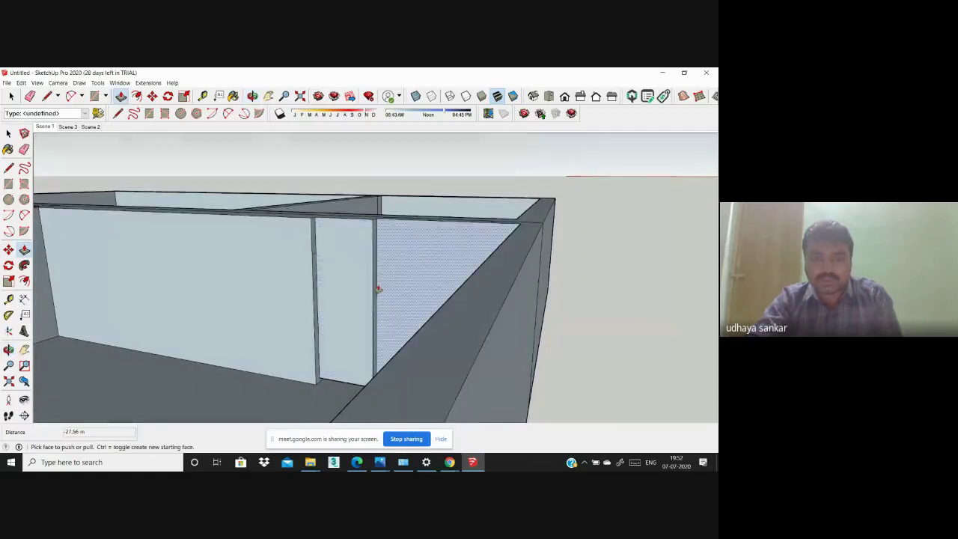
pyautogui.moveTo(378, 289); pyautogui.dragTo(530, 293)
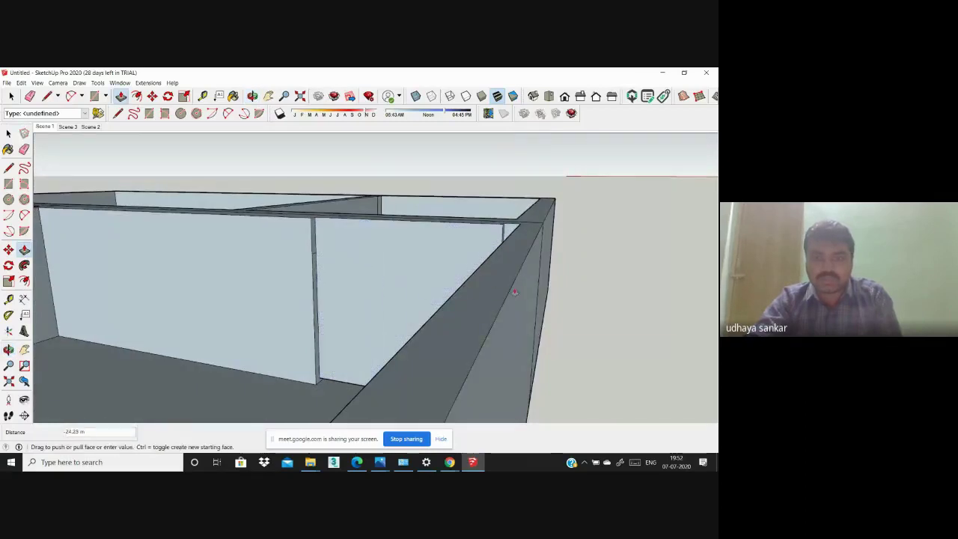
pyautogui.moveTo(529, 292)
pyautogui.mouseDown(button='middle')
pyautogui.moveTo(494, 188)
pyautogui.moveTo(496, 295)
pyautogui.mouseUp(button='middle')
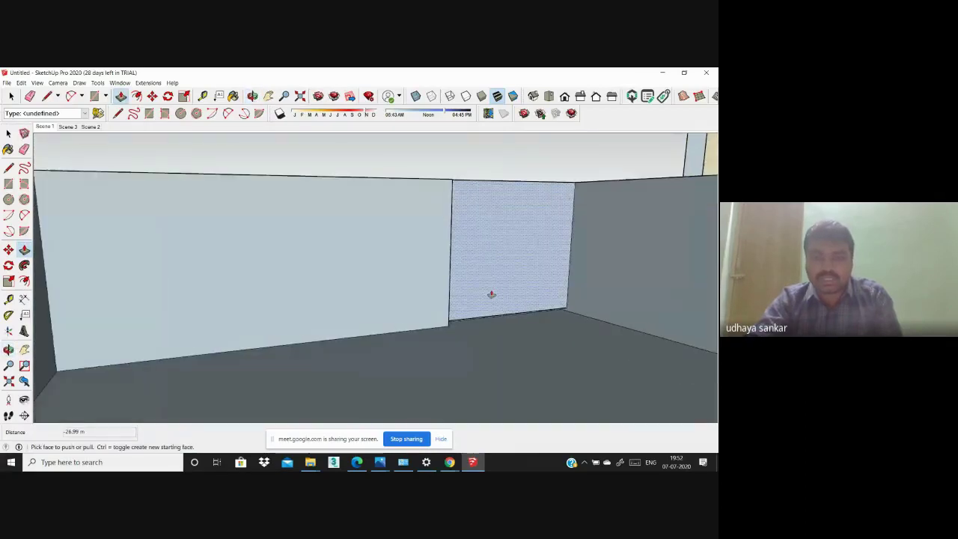
# Step: Zoom and orbit around the house shell and the imported photo panel to look them over
pyautogui.scroll(-5, 489, 295)
pyautogui.scroll(-5, 526, 219)
pyautogui.scroll(5, 527, 220)
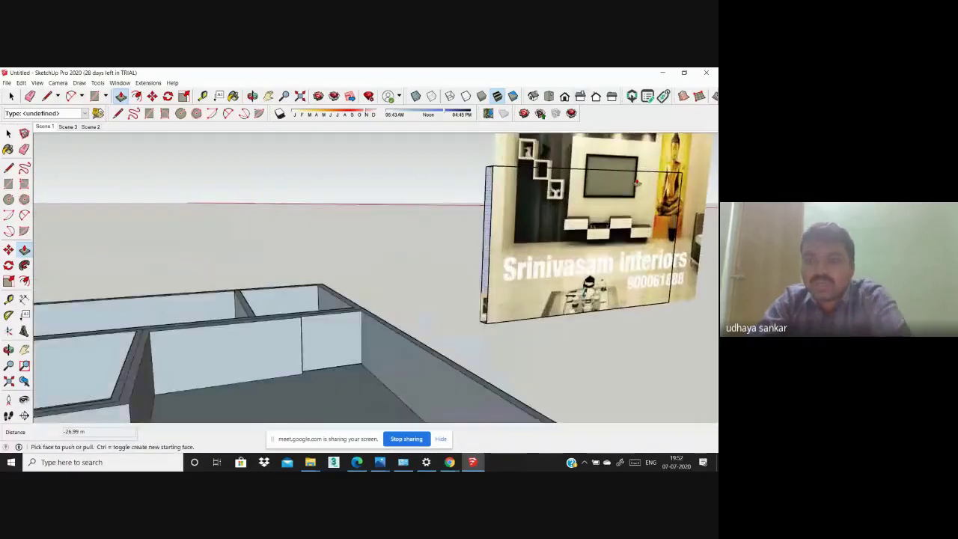
pyautogui.moveTo(526, 220); pyautogui.dragTo(653, 157, button='middle')
pyautogui.scroll(3, 613, 225)
pyautogui.scroll(2, 613, 224)
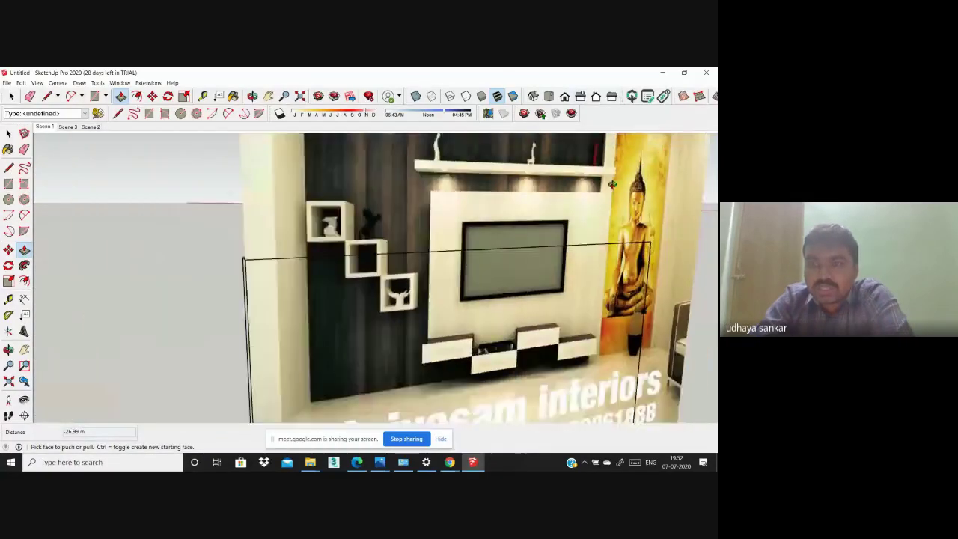
pyautogui.scroll(-1, 614, 224)
pyautogui.scroll(-3, 618, 204)
pyautogui.scroll(-1, 618, 203)
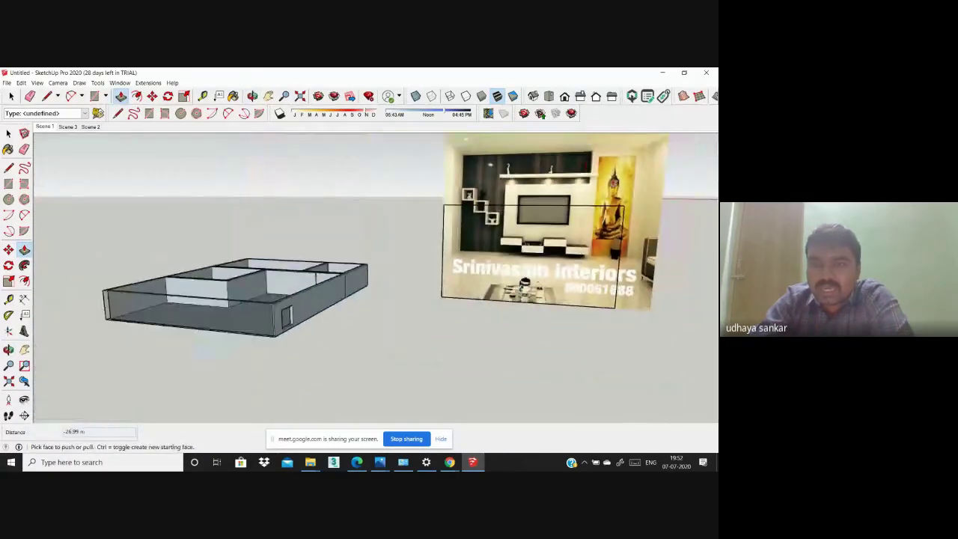
pyautogui.scroll(4, 604, 163)
pyautogui.scroll(-2, 605, 163)
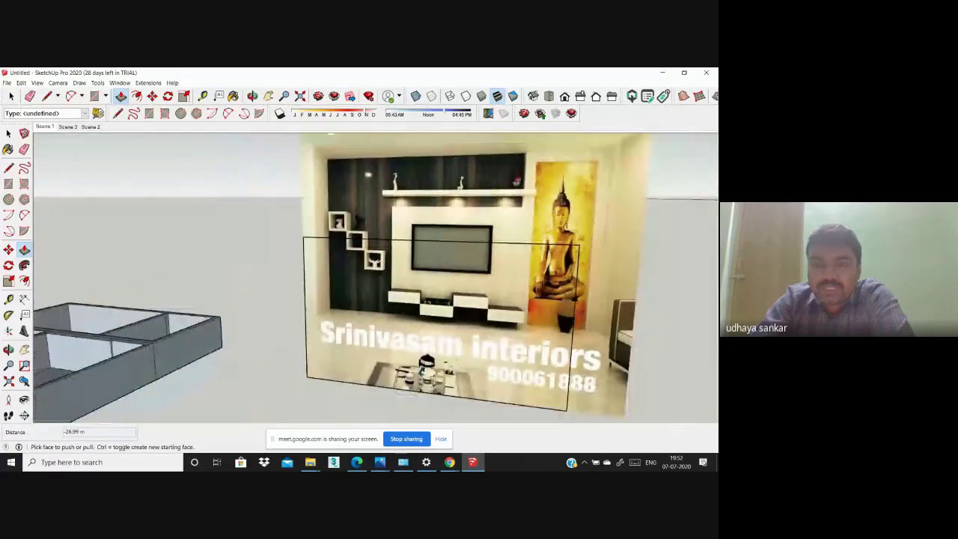
pyautogui.scroll(-2, 605, 163)
pyautogui.scroll(-1, 449, 225)
pyautogui.scroll(2, 283, 274)
pyautogui.scroll(4, 283, 274)
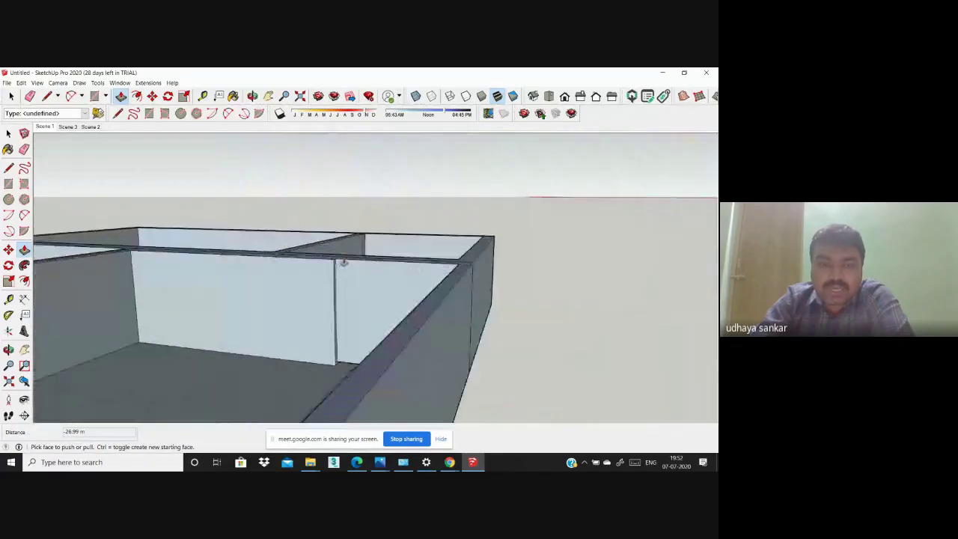
pyautogui.scroll(1, 342, 261)
pyautogui.scroll(1, 321, 267)
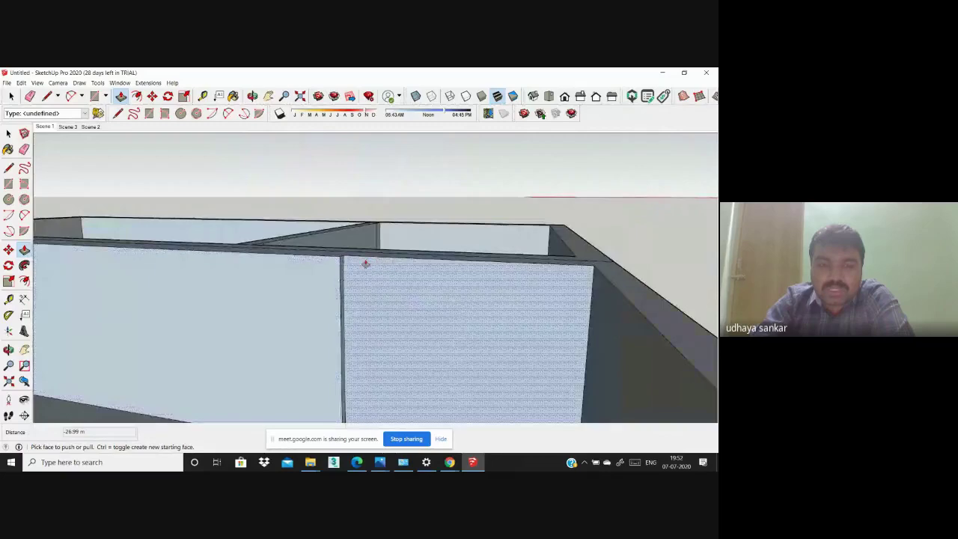
pyautogui.scroll(-3, 365, 263)
pyautogui.scroll(-2, 365, 264)
pyautogui.scroll(-2, 421, 280)
pyautogui.scroll(2, 517, 202)
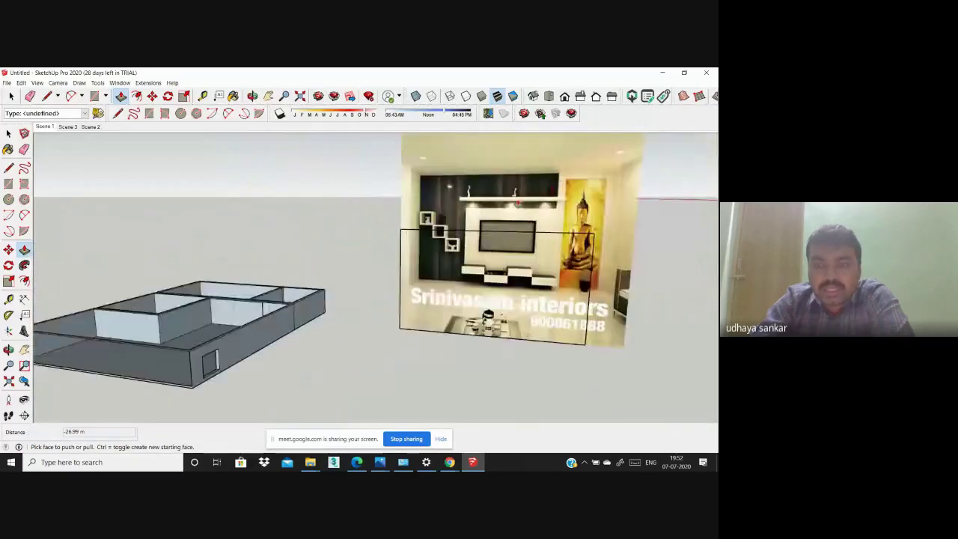
pyautogui.scroll(2, 468, 217)
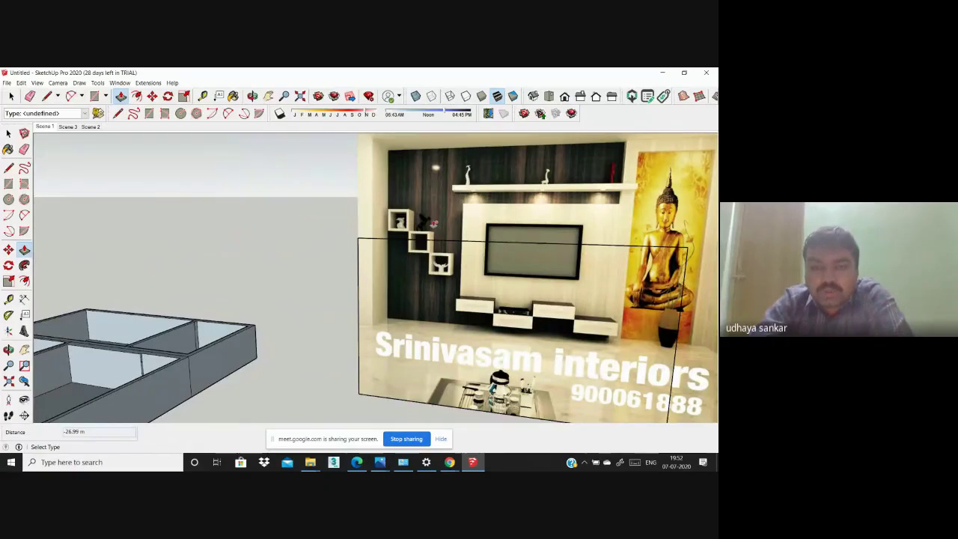
pyautogui.scroll(-2, 512, 243)
pyautogui.scroll(3, 511, 243)
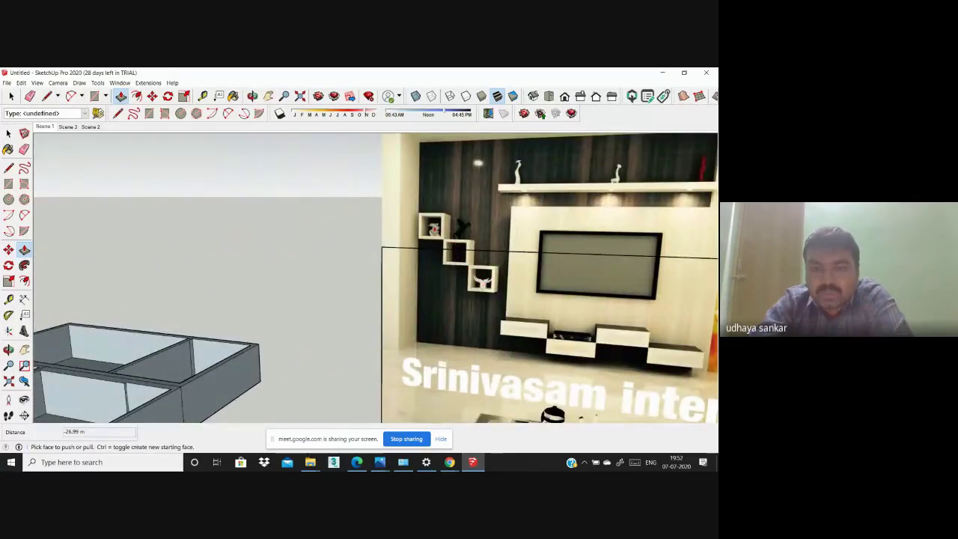
pyautogui.scroll(-3, 494, 294)
# Step: Orbit to a low front angle and zoom in on the interior back walls
pyautogui.moveTo(347, 364); pyautogui.dragTo(389, 359, button='middle')
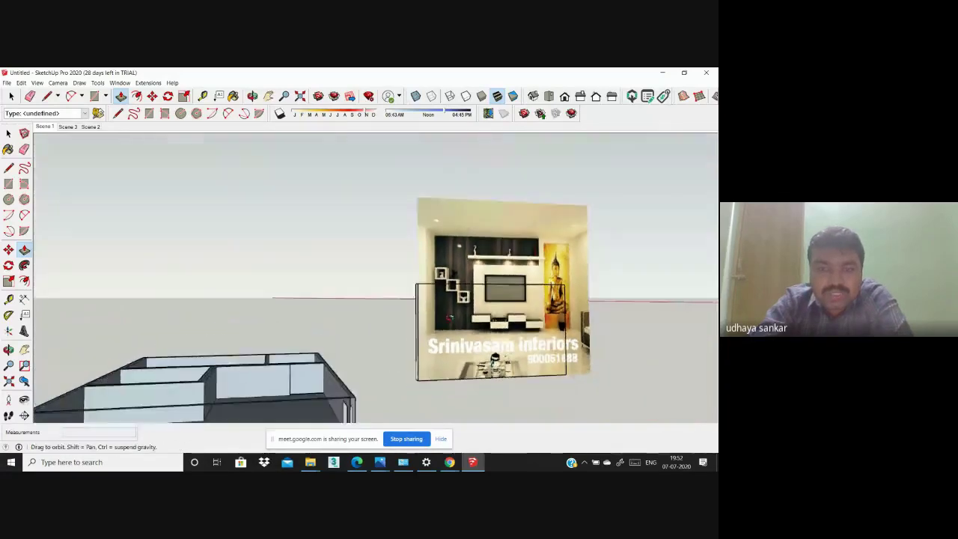
pyautogui.moveTo(440, 275); pyautogui.dragTo(427, 287, button='middle')
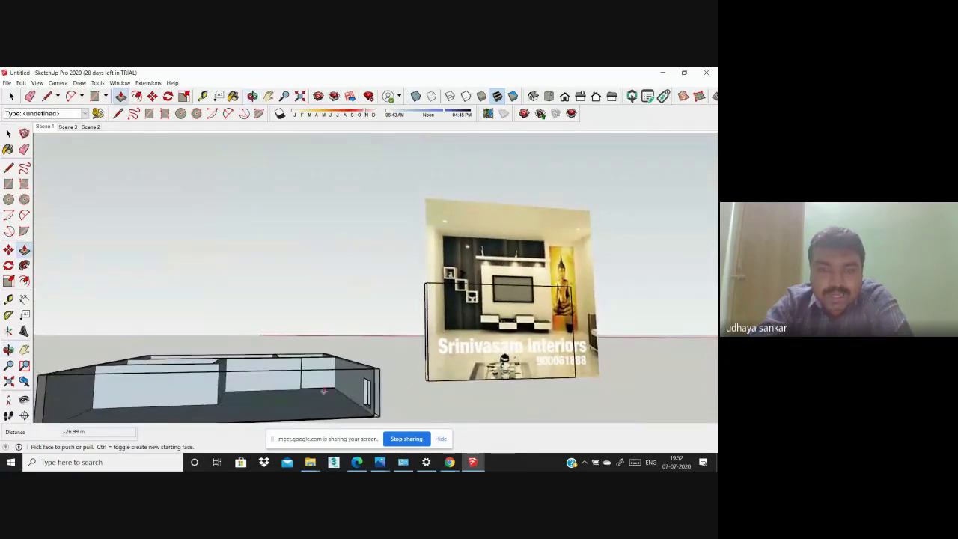
pyautogui.scroll(5, 323, 391)
pyautogui.scroll(3, 230, 370)
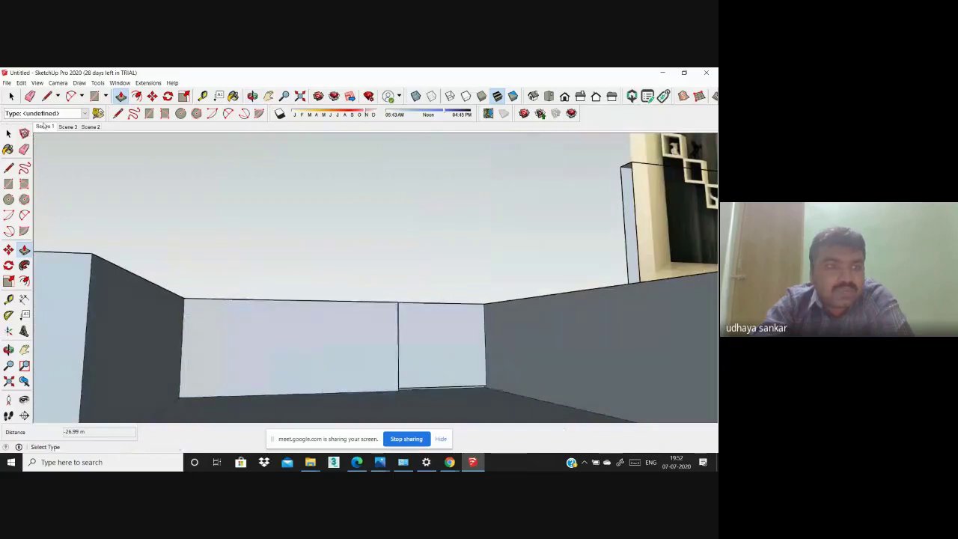
# Step: Return to the Scene 1 view and draw the top square on the back wall
pyautogui.click(45, 126)
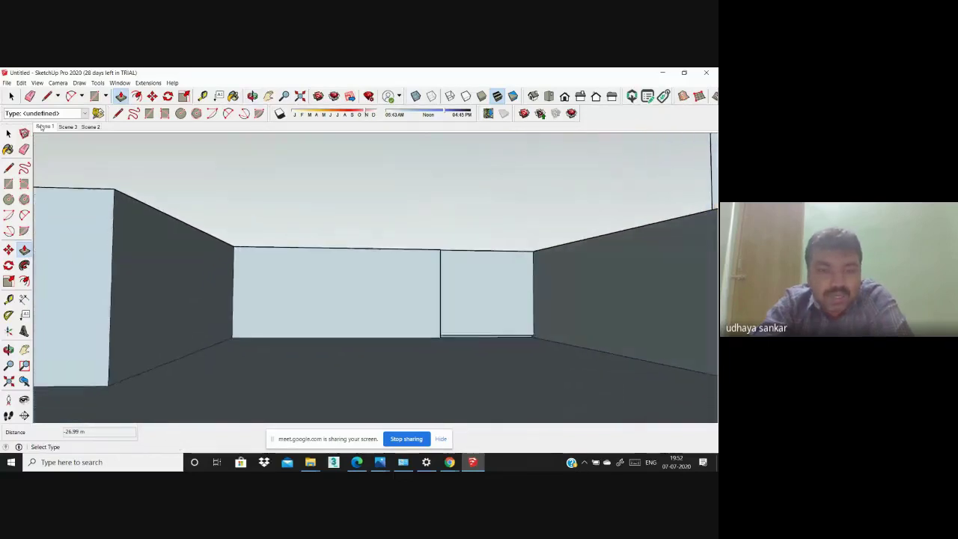
pyautogui.click(9, 184)
pyautogui.scroll(2, 276, 262)
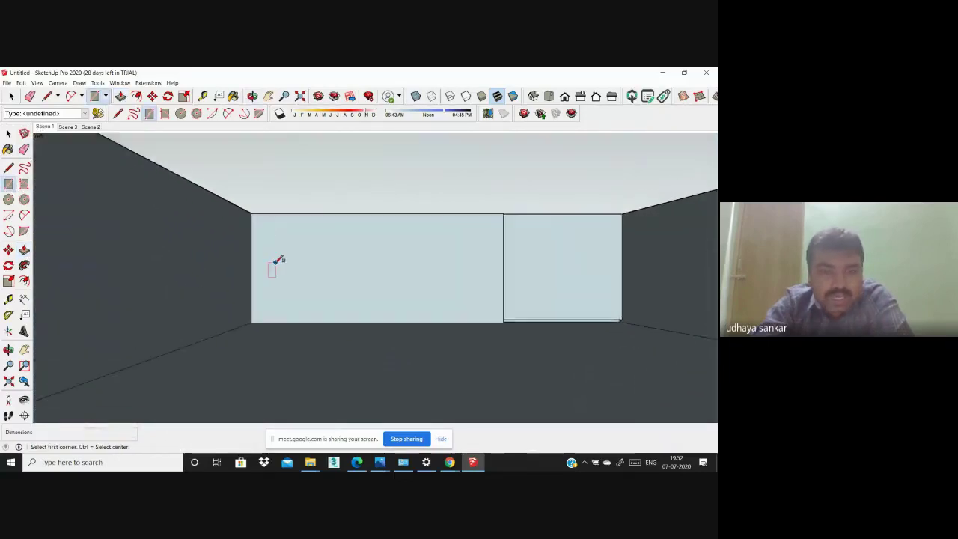
pyautogui.scroll(2, 272, 256)
pyautogui.click(254, 226)
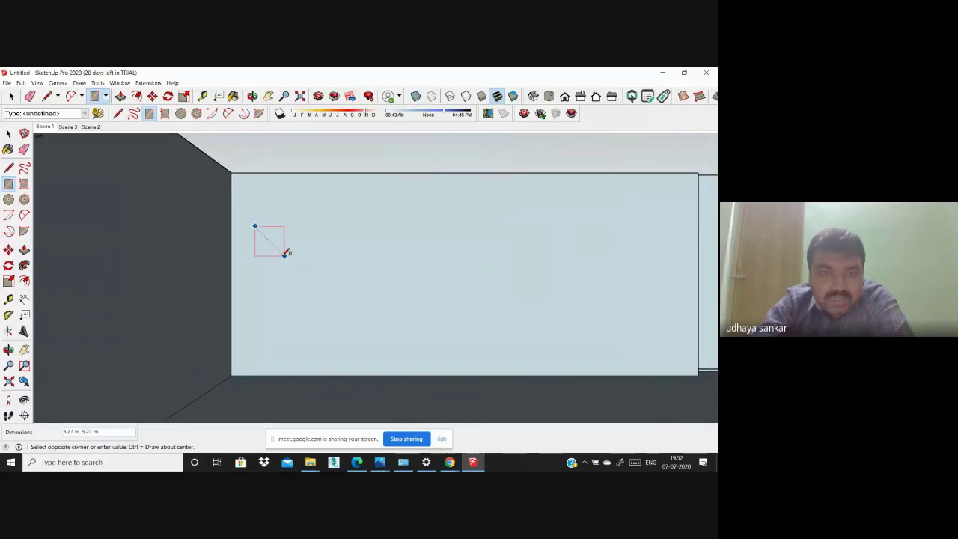
pyautogui.click(284, 255)
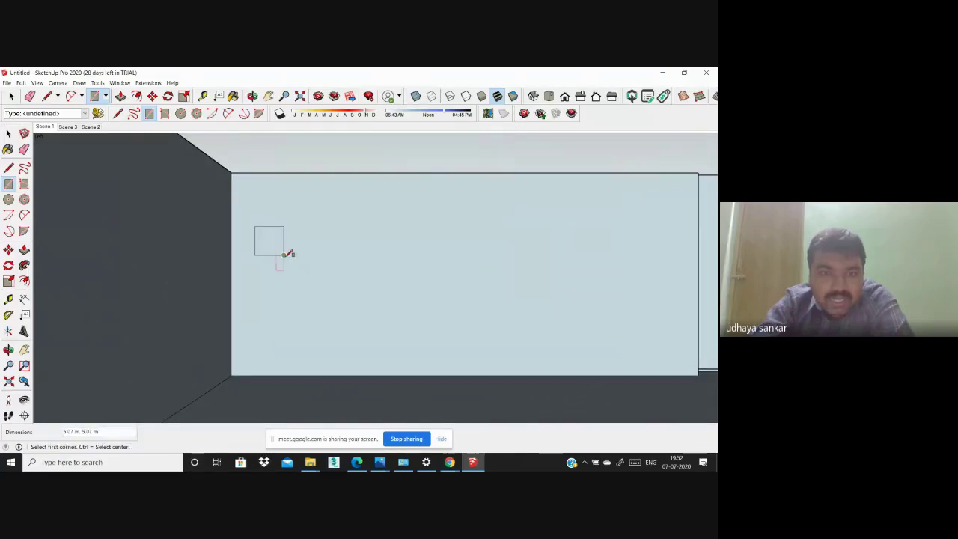
# Step: Draw the second and third squares, each stepping diagonally down from the previous one
pyautogui.click(314, 285)
pyautogui.click(314, 285)
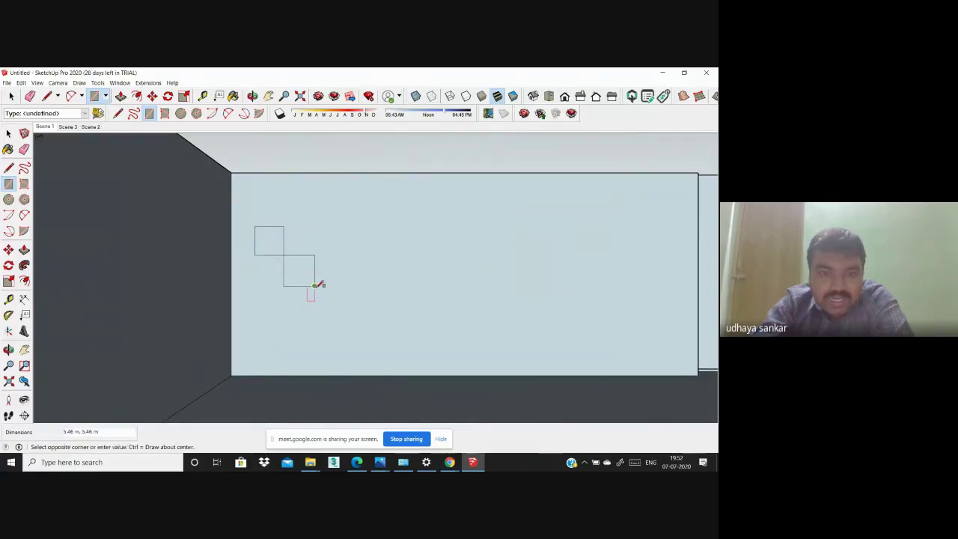
pyautogui.click(345, 314)
pyautogui.scroll(-3, 340, 299)
pyautogui.scroll(-3, 331, 278)
pyautogui.scroll(-3, 293, 278)
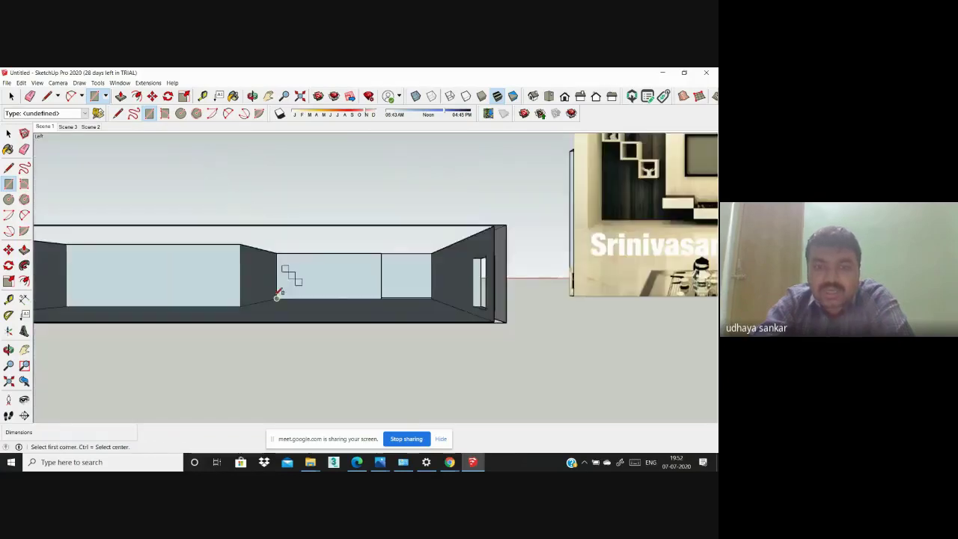
pyautogui.scroll(-2, 277, 296)
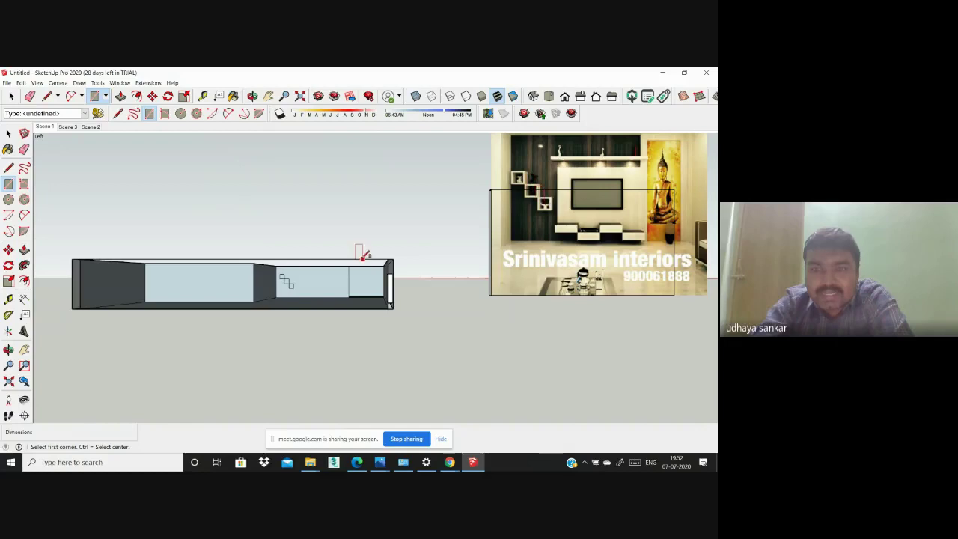
pyautogui.scroll(5, 267, 278)
pyautogui.scroll(3, 277, 278)
pyautogui.scroll(3, 275, 275)
pyautogui.scroll(2, 274, 274)
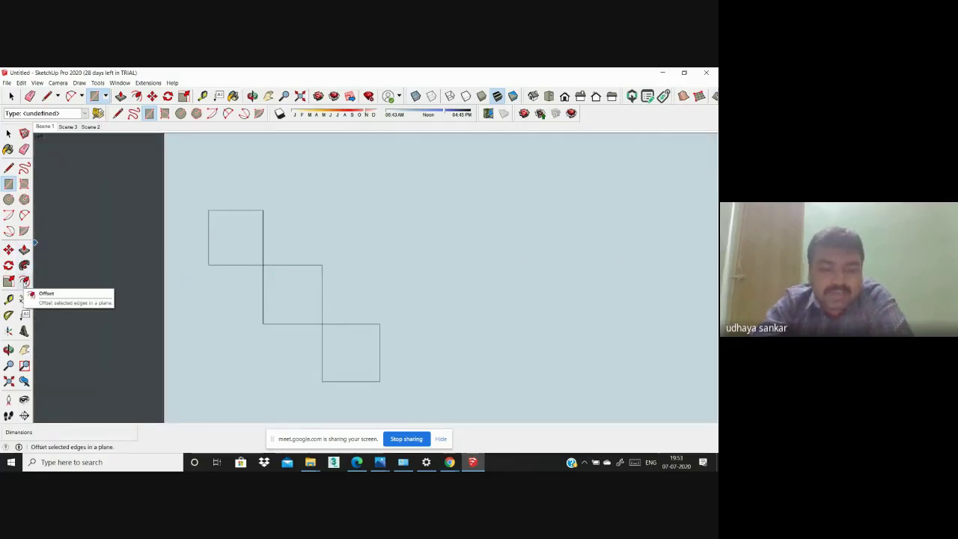
# Step: Offset the squares inward to form inset frames
pyautogui.click(24, 282)
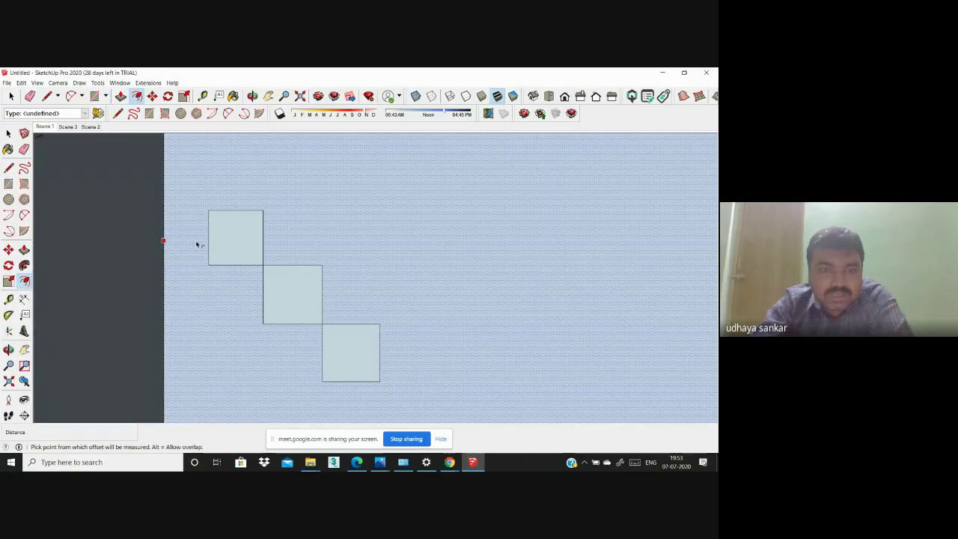
pyautogui.doubleClick(224, 251)
pyautogui.doubleClick(276, 294)
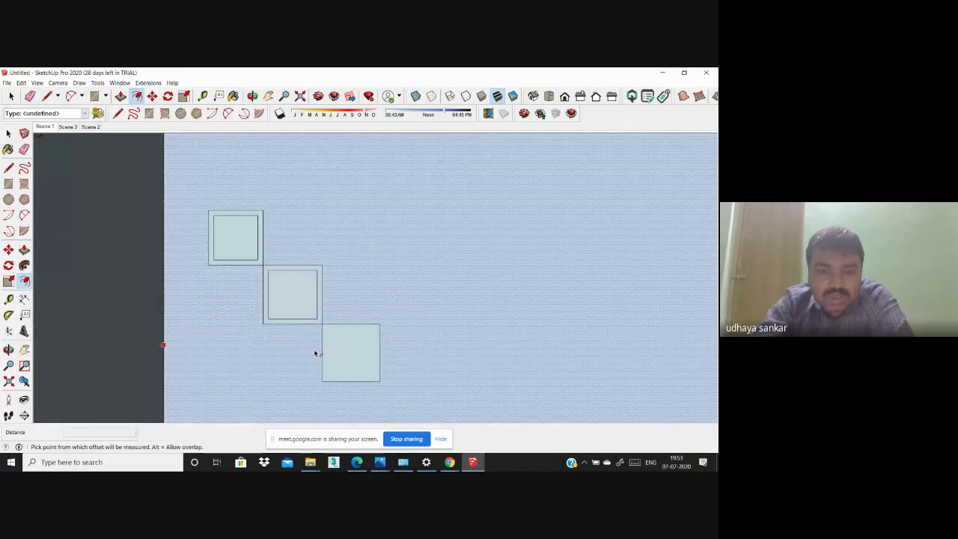
pyautogui.moveTo(315, 353)
pyautogui.mouseDown(button='middle')
pyautogui.moveTo(293, 271)
pyautogui.moveTo(290, 282)
pyautogui.mouseUp(button='middle')
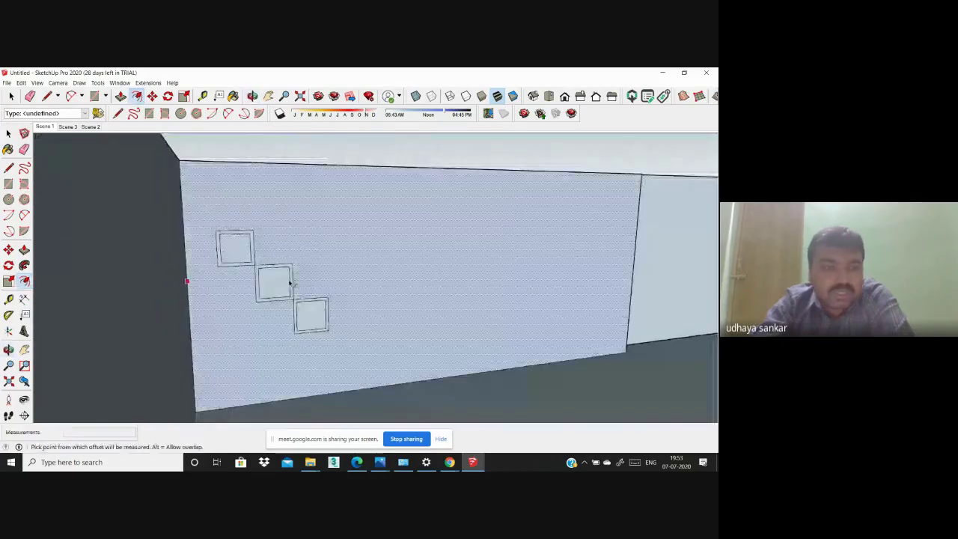
# Step: Push/Pull the first frame outward, then repeat the same depth on the other two frames
pyautogui.press('p')
pyautogui.scroll(2, 232, 262)
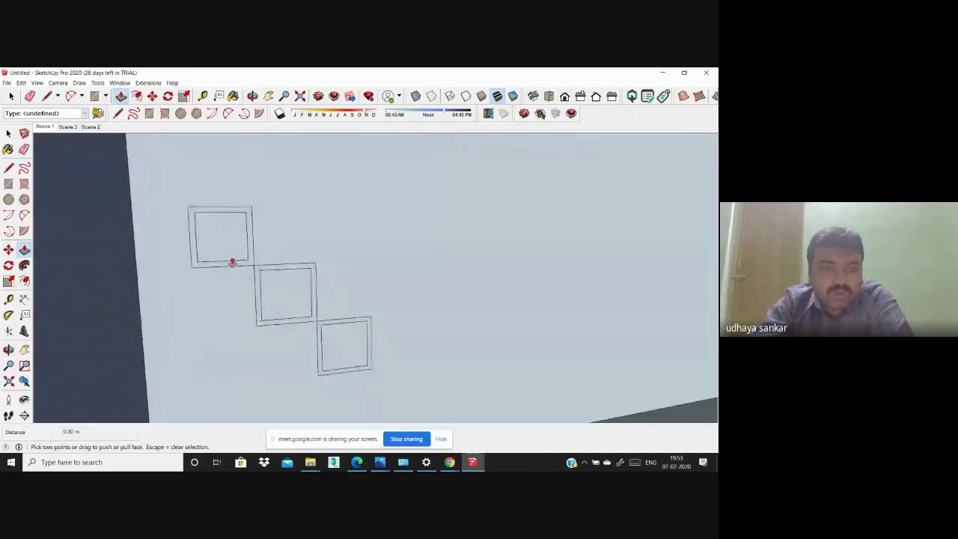
pyautogui.click(232, 262)
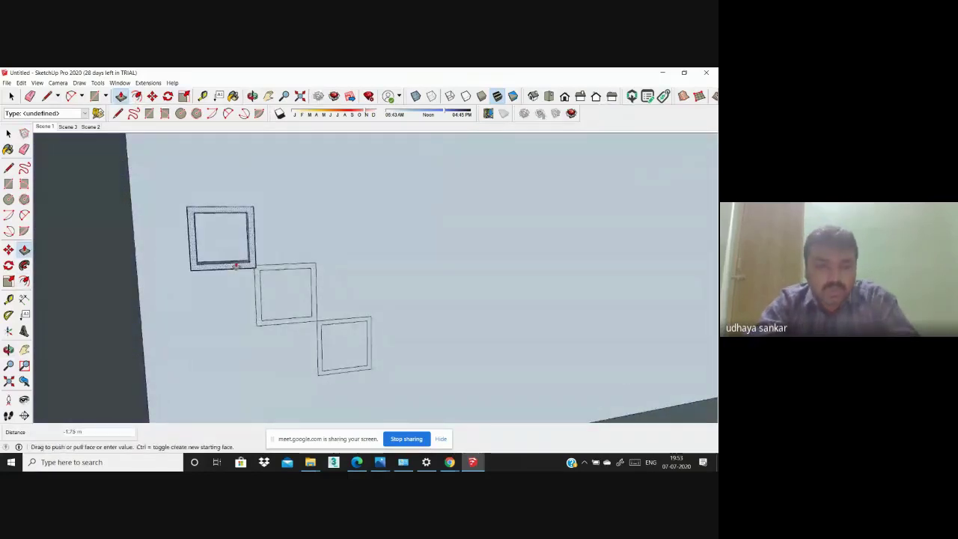
pyautogui.click(239, 266)
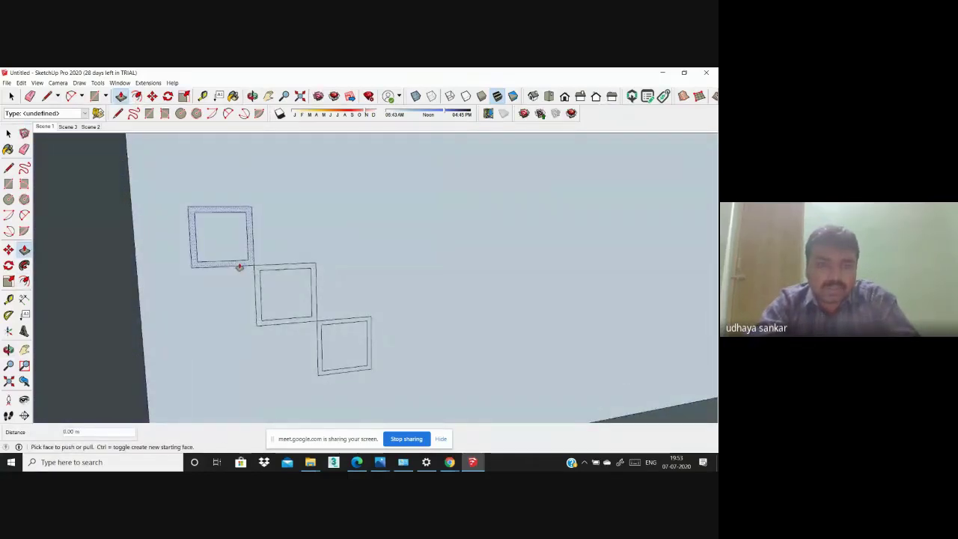
pyautogui.moveTo(239, 267); pyautogui.dragTo(256, 261, button='middle')
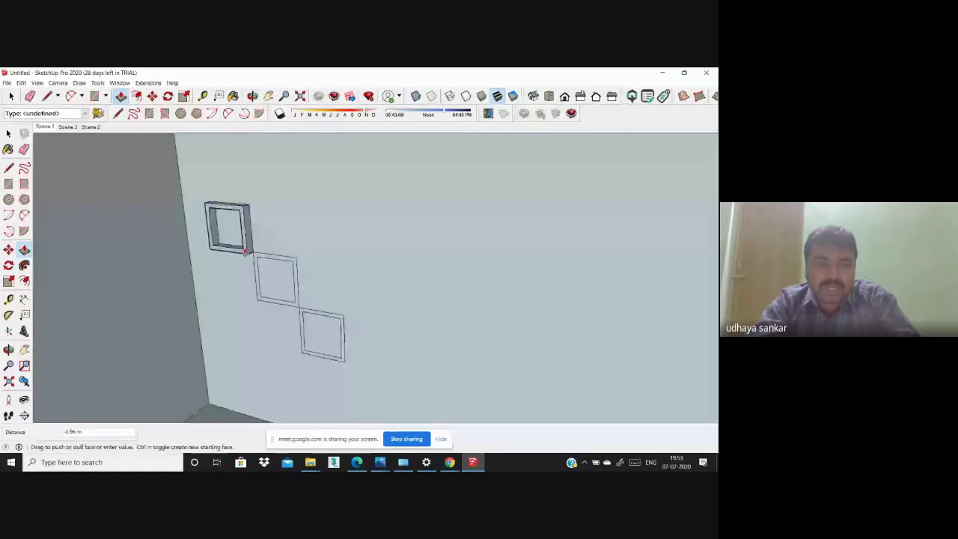
pyautogui.doubleClick(258, 258)
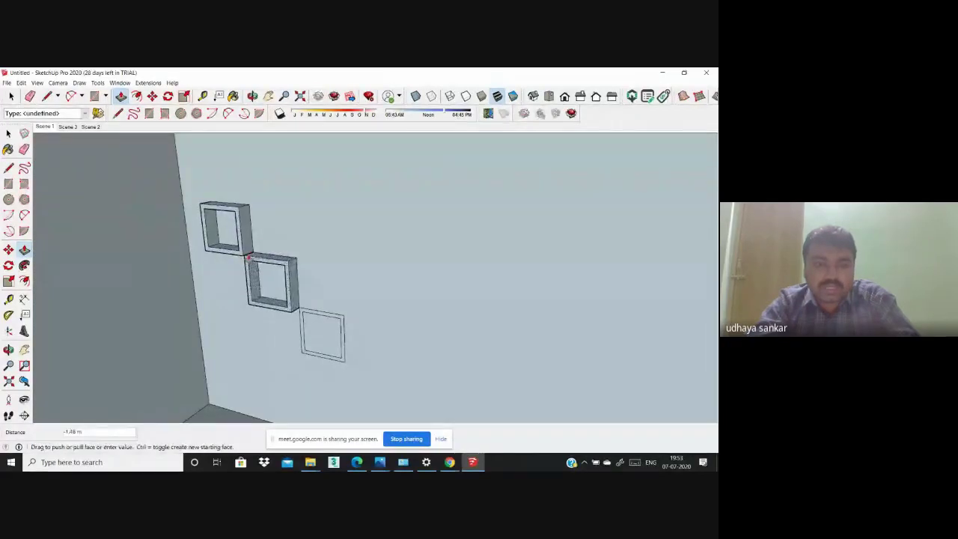
pyautogui.doubleClick(312, 313)
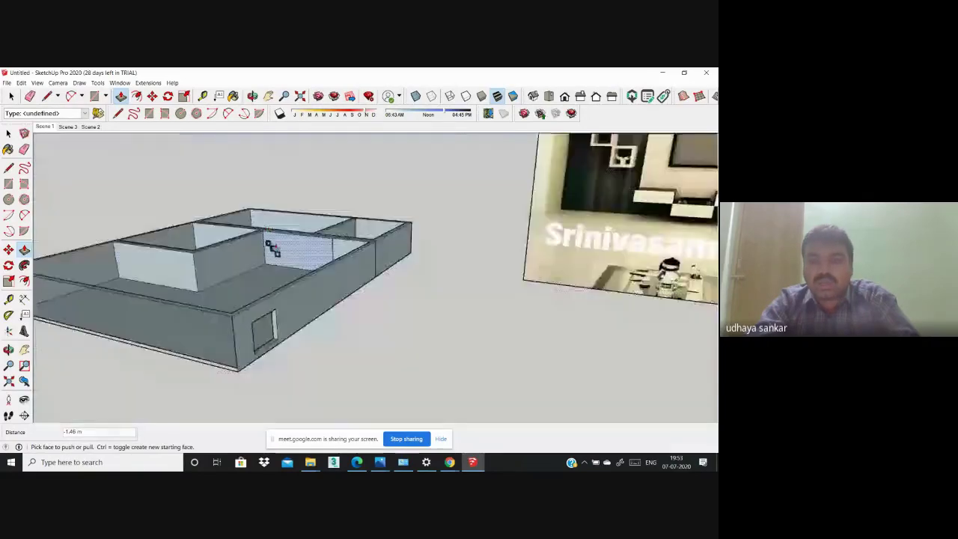
# Step: Zoom in to inspect the three projecting box frames on the wall
pyautogui.scroll(3, 340, 283)
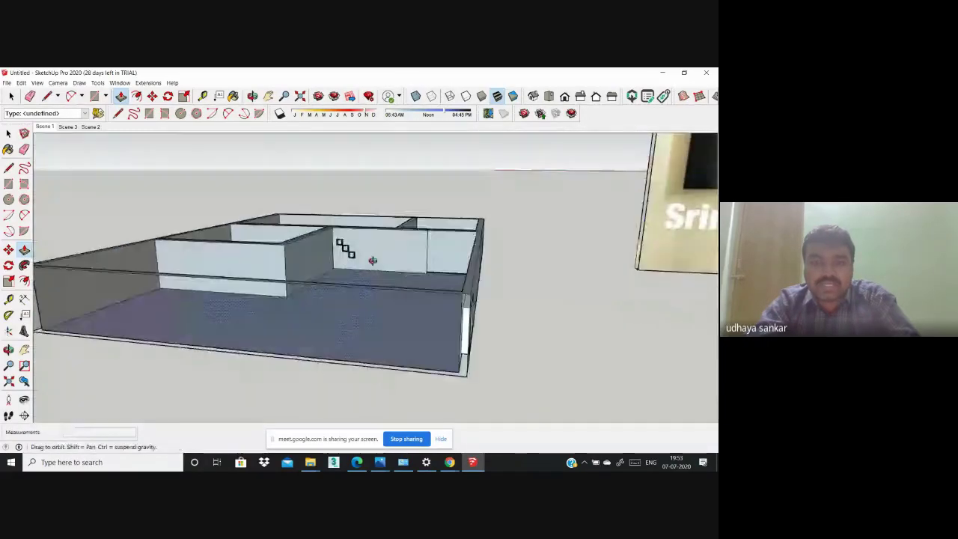
pyautogui.scroll(3, 344, 270)
pyautogui.scroll(2, 348, 256)
pyautogui.scroll(3, 315, 239)
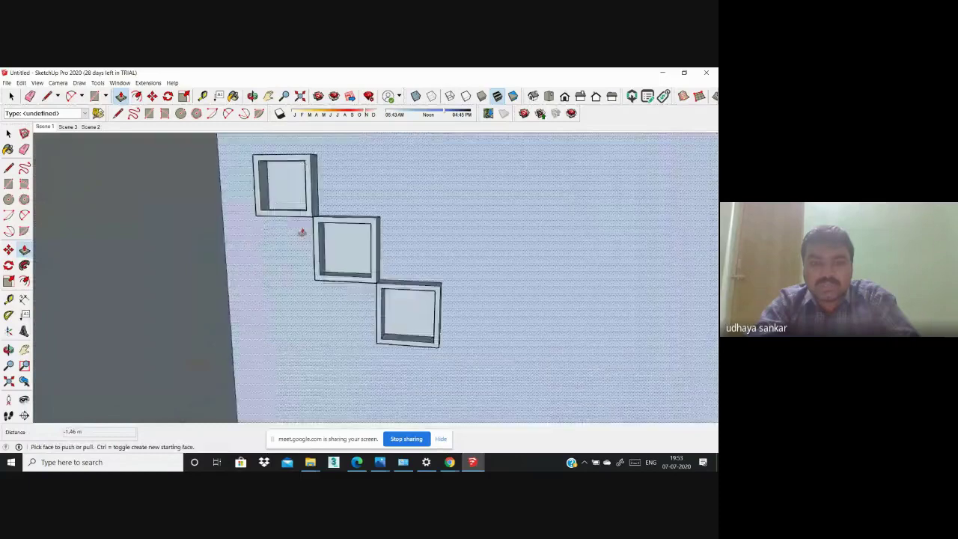
pyautogui.scroll(-2, 290, 224)
pyautogui.scroll(-3, 279, 217)
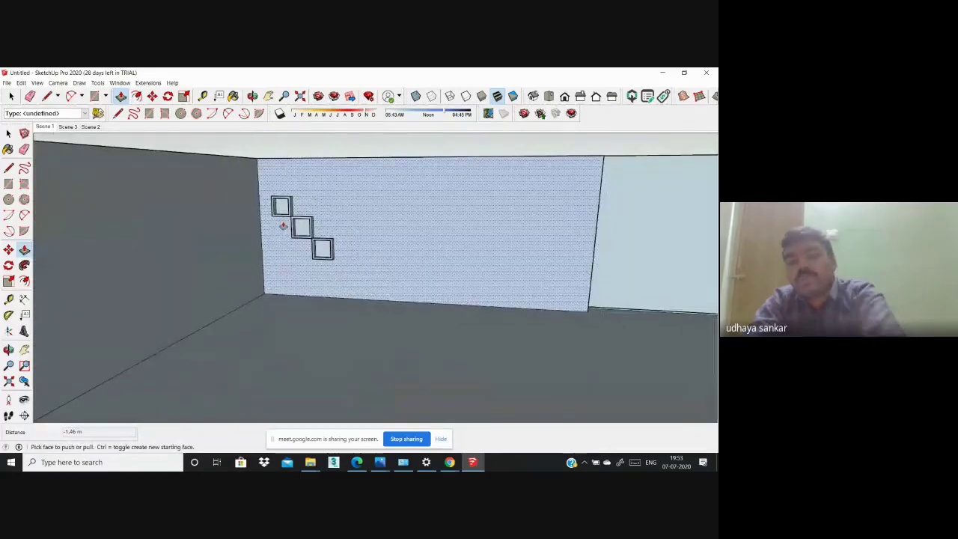
pyautogui.click(9, 184)
pyautogui.press('p')
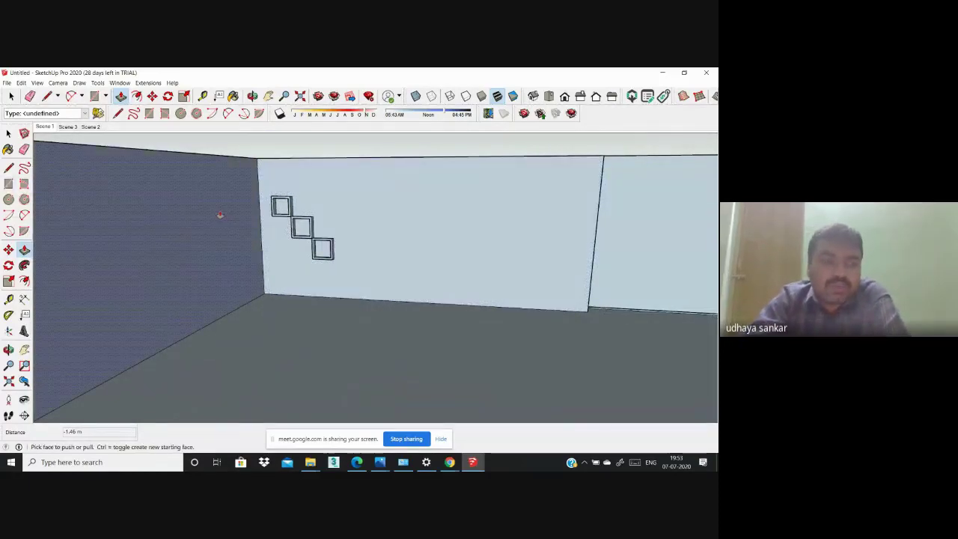
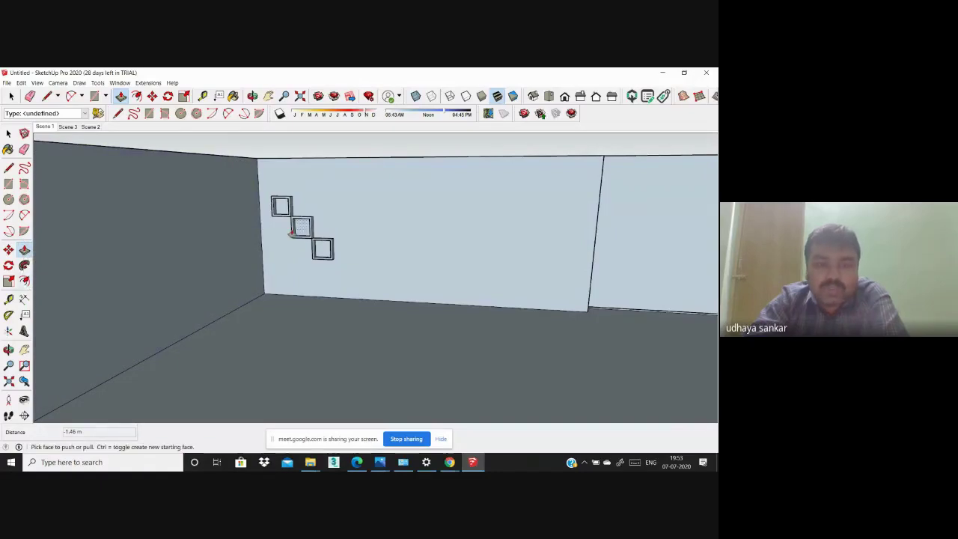
# Step: Draw a long thin strip on the back wall, right of the square niches
pyautogui.scroll(-3, 315, 279)
pyautogui.scroll(-3, 314, 254)
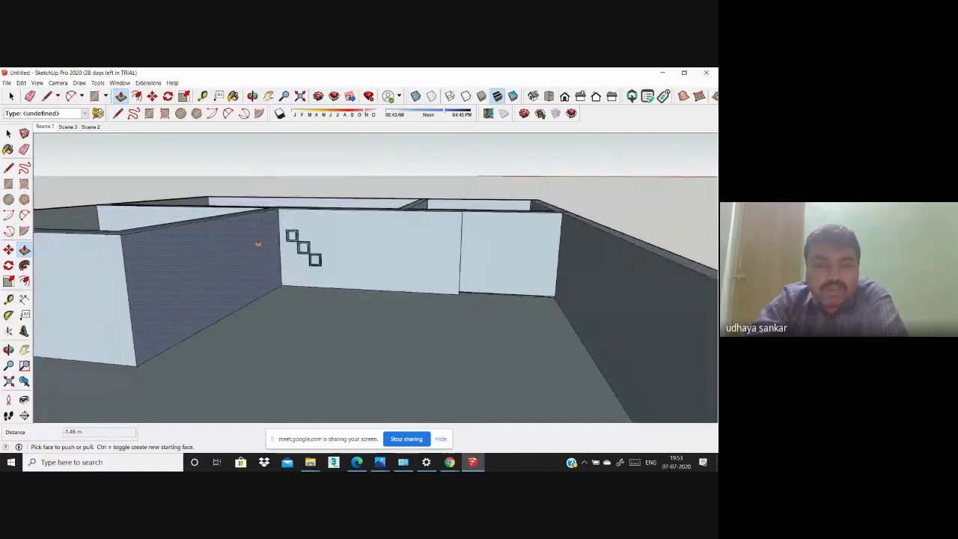
pyautogui.scroll(-2, 285, 247)
pyautogui.scroll(-2, 283, 245)
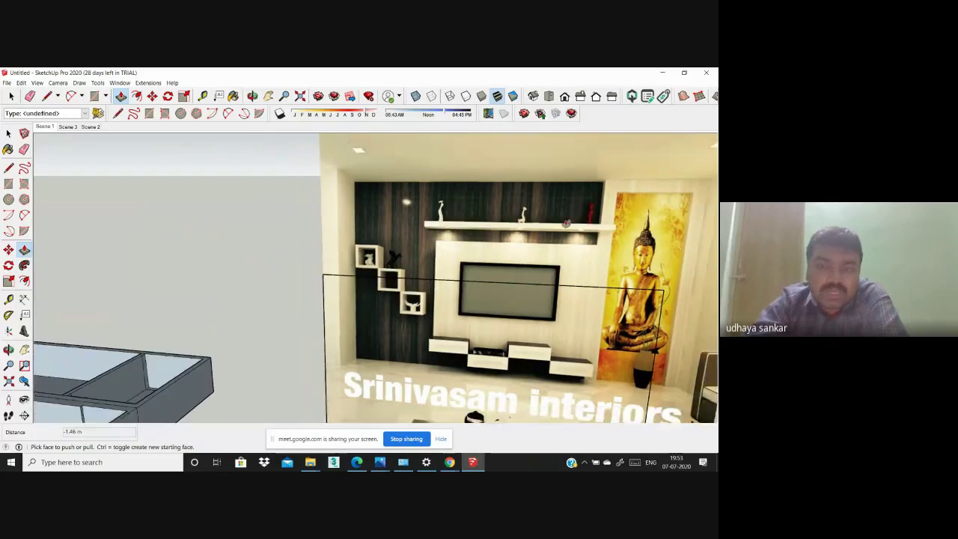
pyautogui.moveTo(509, 221); pyautogui.dragTo(371, 278, button='middle')
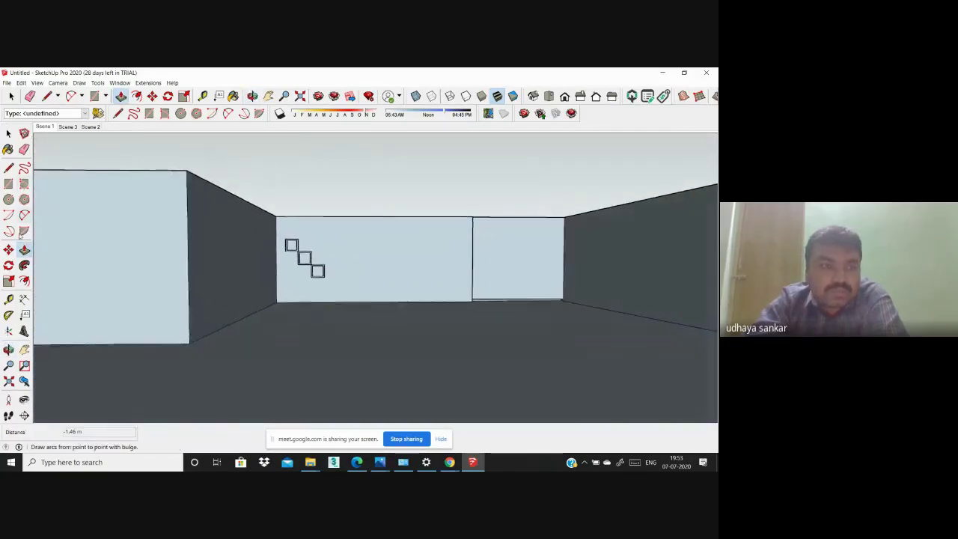
pyautogui.click(8, 183)
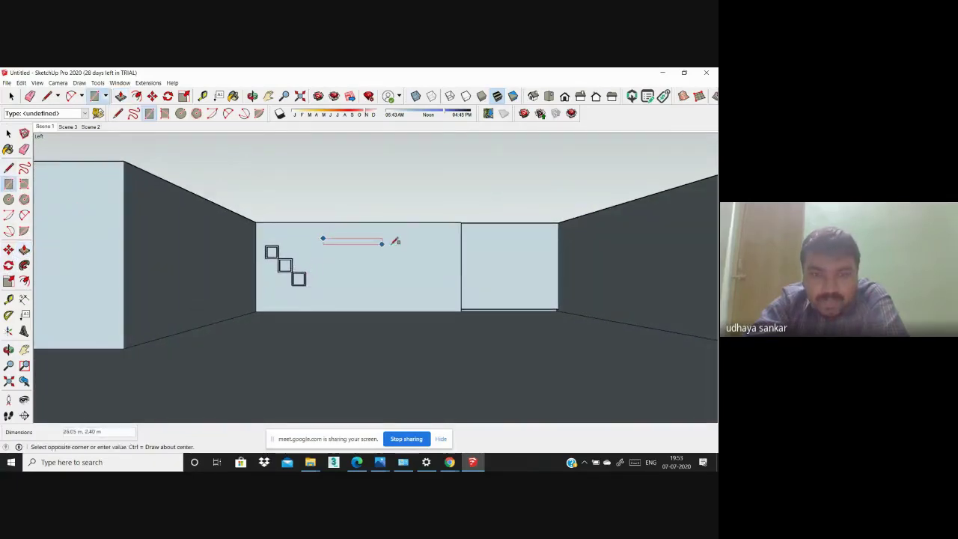
pyautogui.click(454, 241)
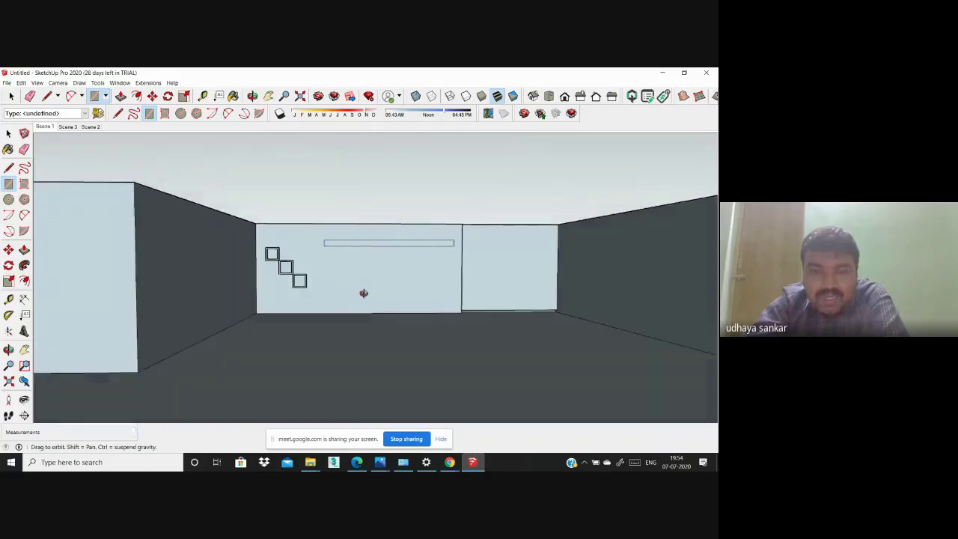
# Step: Push/Pull the strip outward from the wall to form the shelf
pyautogui.moveTo(364, 290)
pyautogui.mouseDown(button='middle')
pyautogui.moveTo(434, 362)
pyautogui.moveTo(352, 322)
pyautogui.mouseUp(button='middle')
pyautogui.click(24, 249)
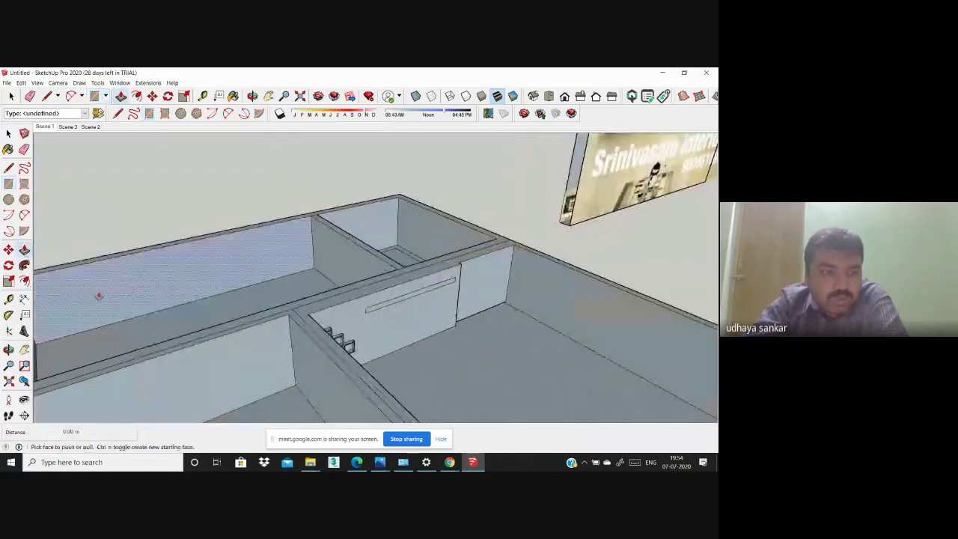
pyautogui.moveTo(98, 296); pyautogui.dragTo(404, 299, button='middle')
pyautogui.click(404, 300)
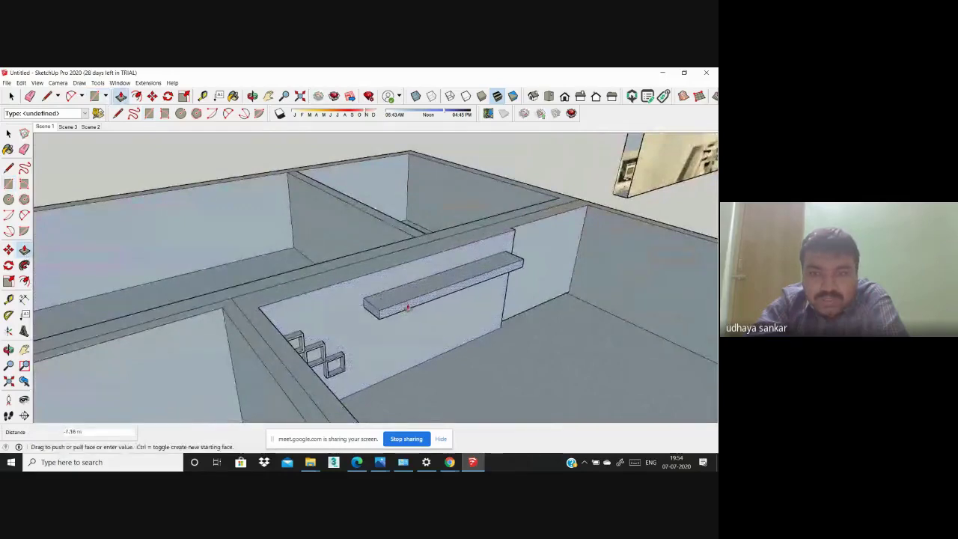
pyautogui.click(407, 307)
pyautogui.scroll(-3, 449, 299)
pyautogui.scroll(-3, 507, 290)
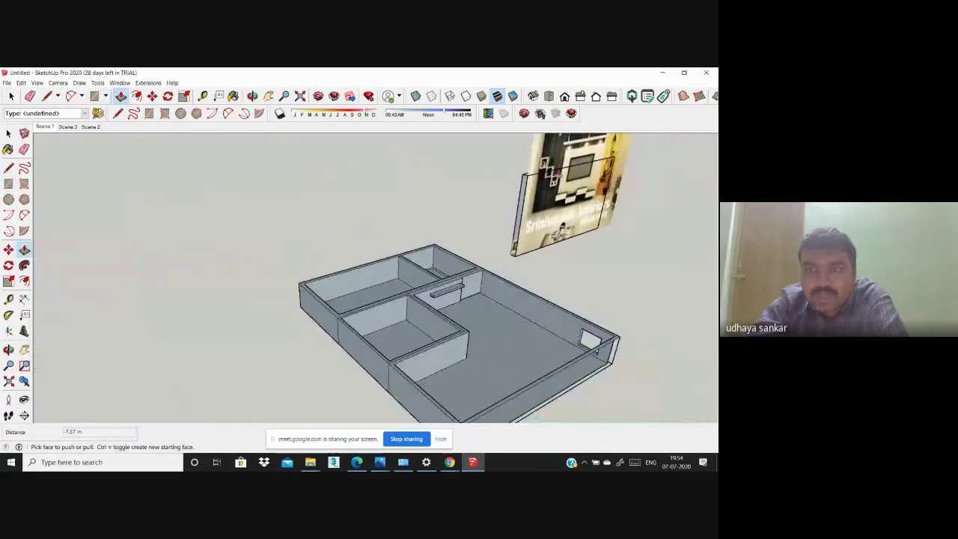
# Step: Orbit and zoom around the model to inspect the new shelf from the side
pyautogui.moveTo(448, 292); pyautogui.dragTo(356, 299, button='middle')
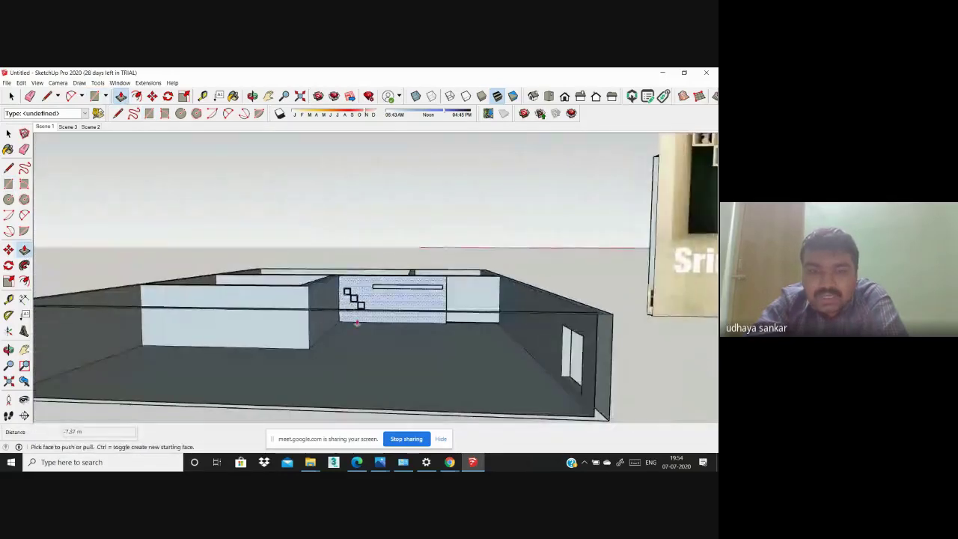
pyautogui.scroll(-3, 356, 322)
pyautogui.moveTo(355, 306); pyautogui.dragTo(509, 345, button='middle')
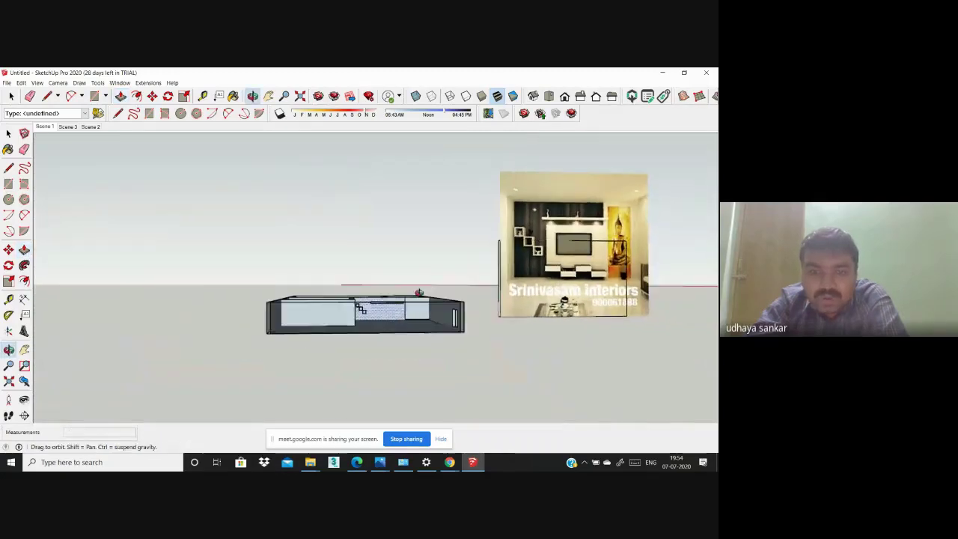
pyautogui.scroll(3, 323, 320)
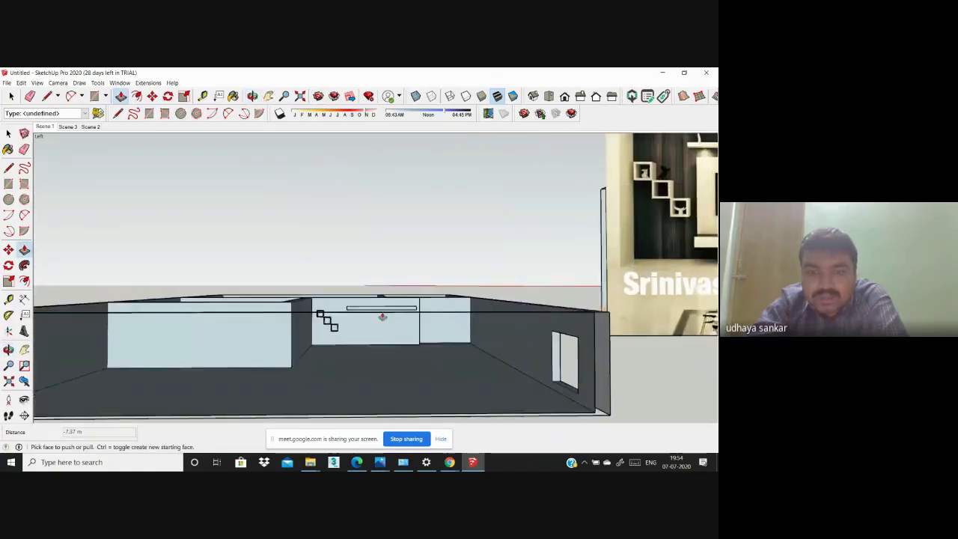
pyautogui.scroll(2, 323, 320)
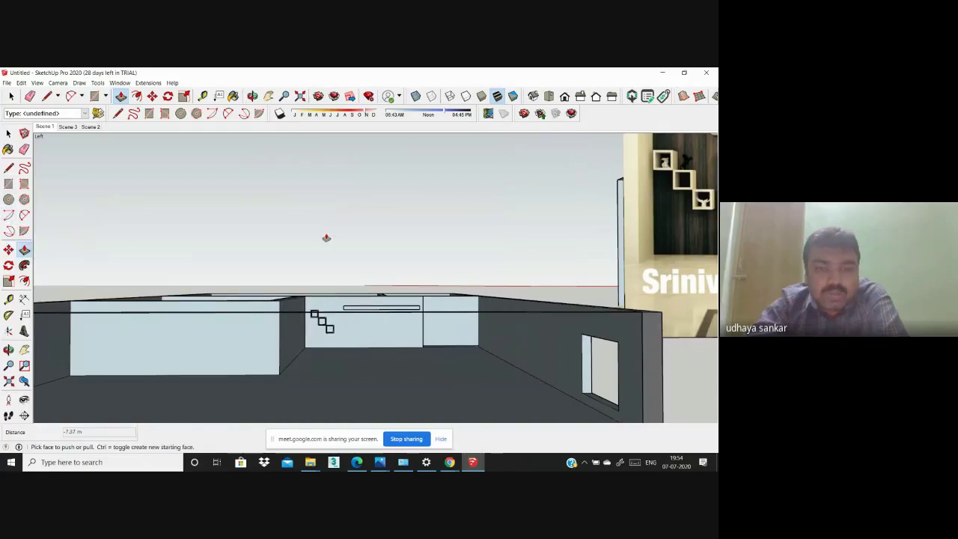
pyautogui.scroll(-5, 322, 321)
pyautogui.scroll(2, 421, 250)
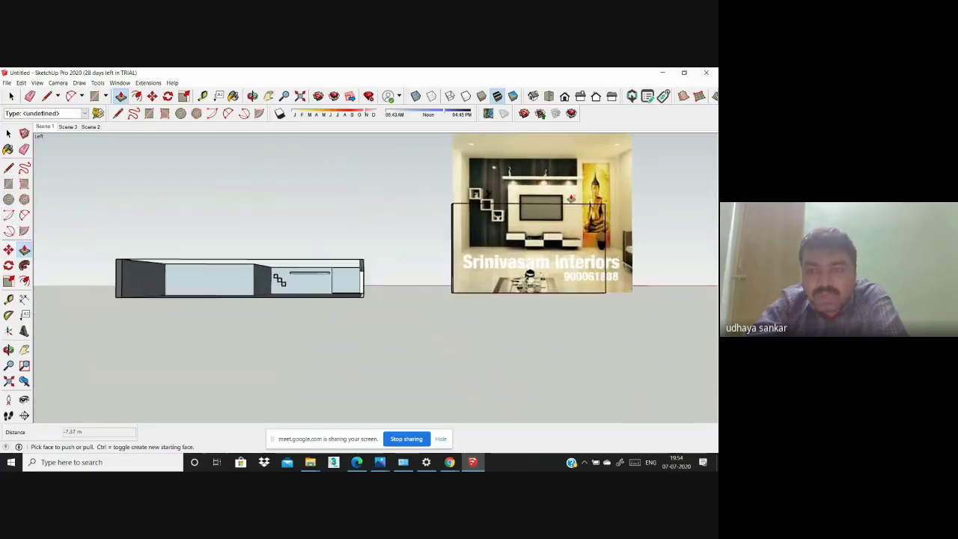
pyautogui.scroll(2, 557, 197)
pyautogui.scroll(1, 557, 197)
pyautogui.scroll(2, 558, 198)
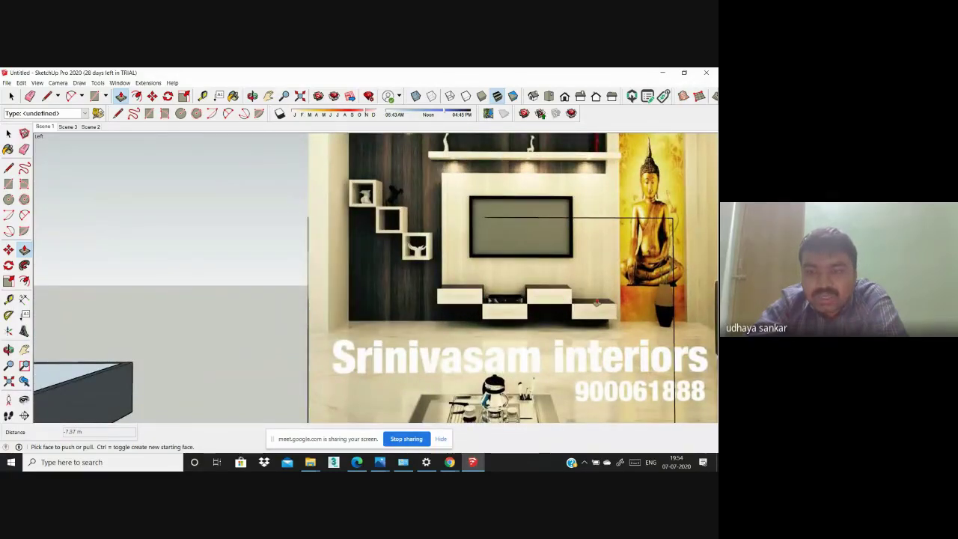
pyautogui.scroll(-2, 597, 303)
pyautogui.scroll(-2, 449, 336)
pyautogui.scroll(-1, 327, 366)
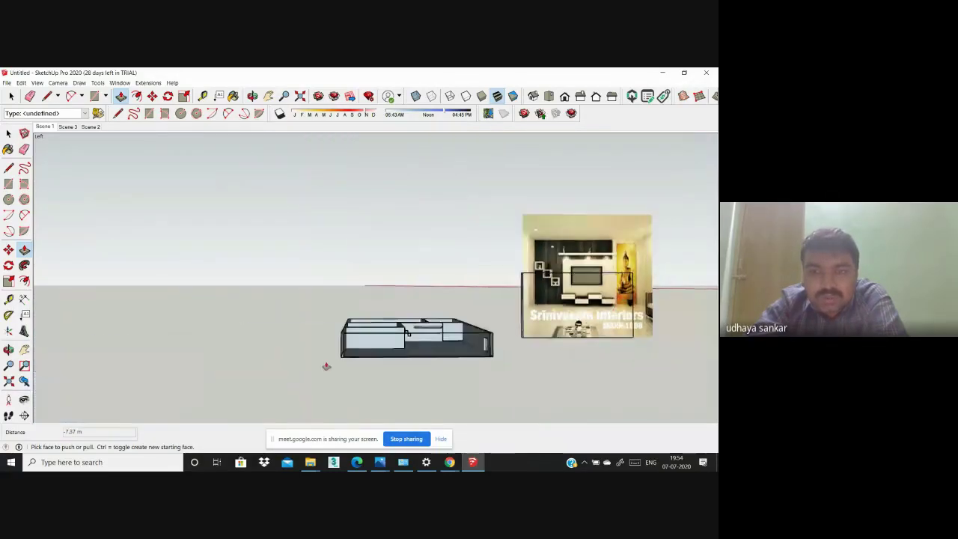
pyautogui.scroll(2, 525, 348)
pyautogui.scroll(-1, 524, 348)
pyautogui.scroll(-1, 367, 335)
pyautogui.scroll(2, 438, 336)
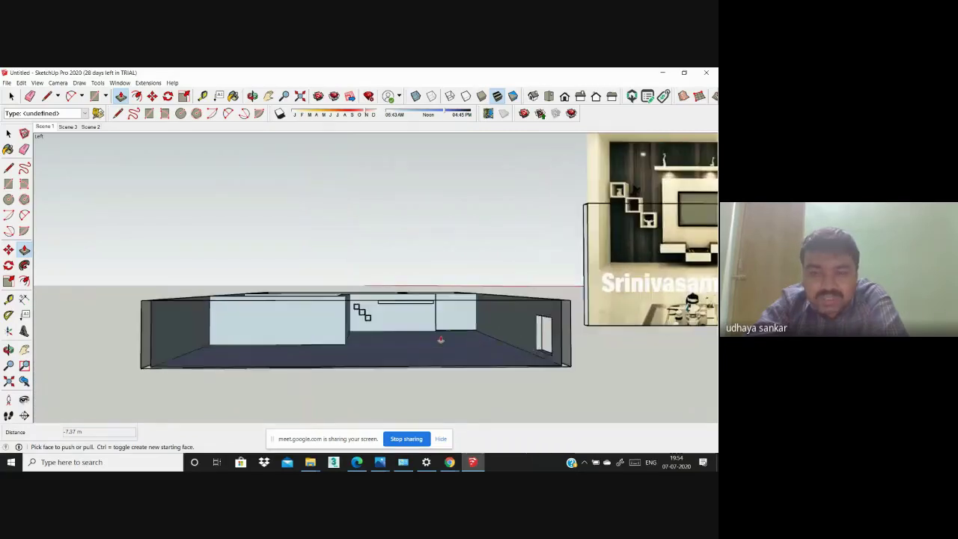
pyautogui.scroll(3, 372, 320)
pyautogui.scroll(2, 371, 320)
pyautogui.scroll(1, 366, 316)
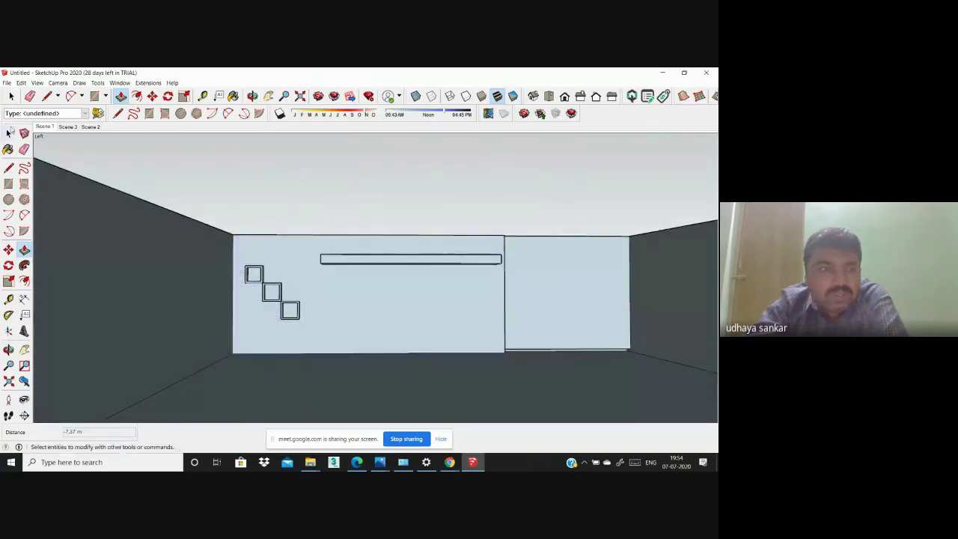
# Step: Draw a rectangle on the back wall from the shelf's left end down to the floor
pyautogui.click(35, 127)
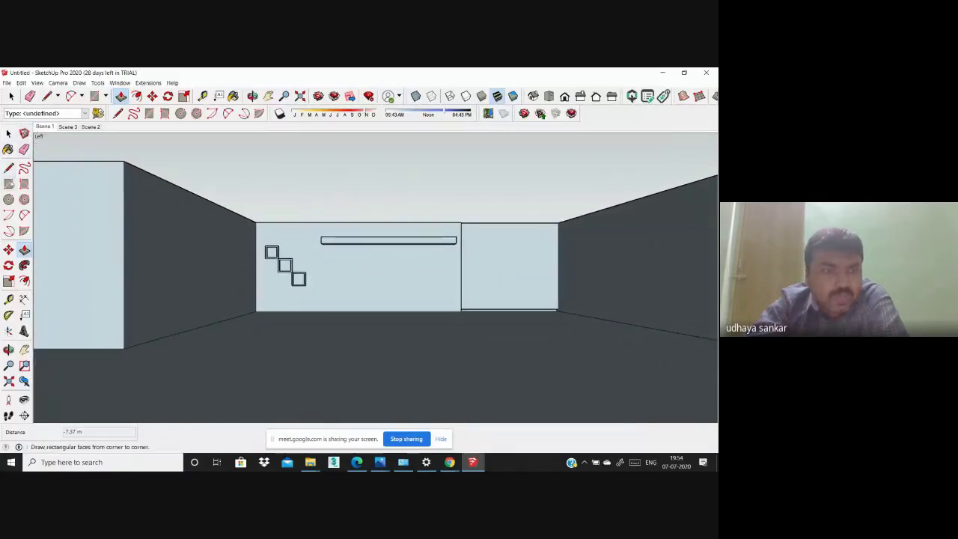
pyautogui.click(8, 183)
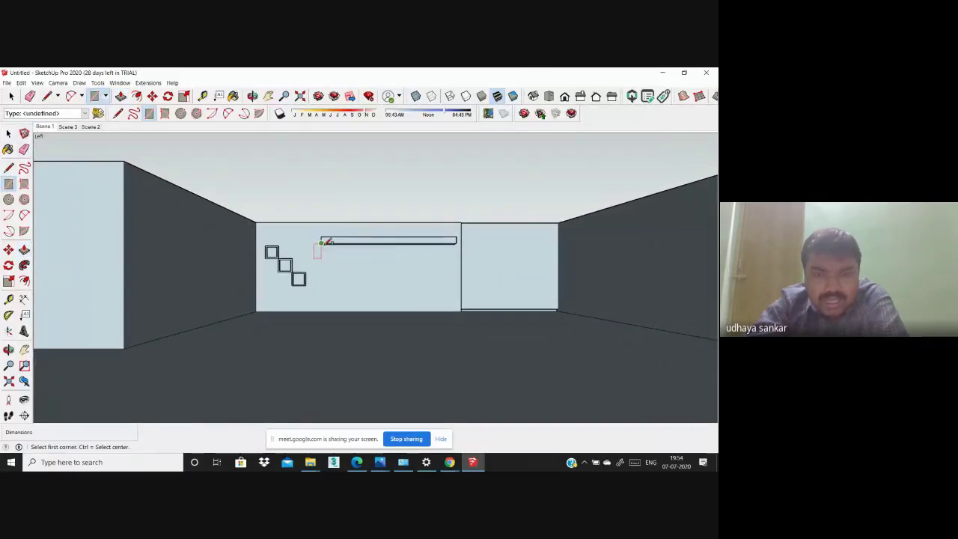
pyautogui.click(321, 242)
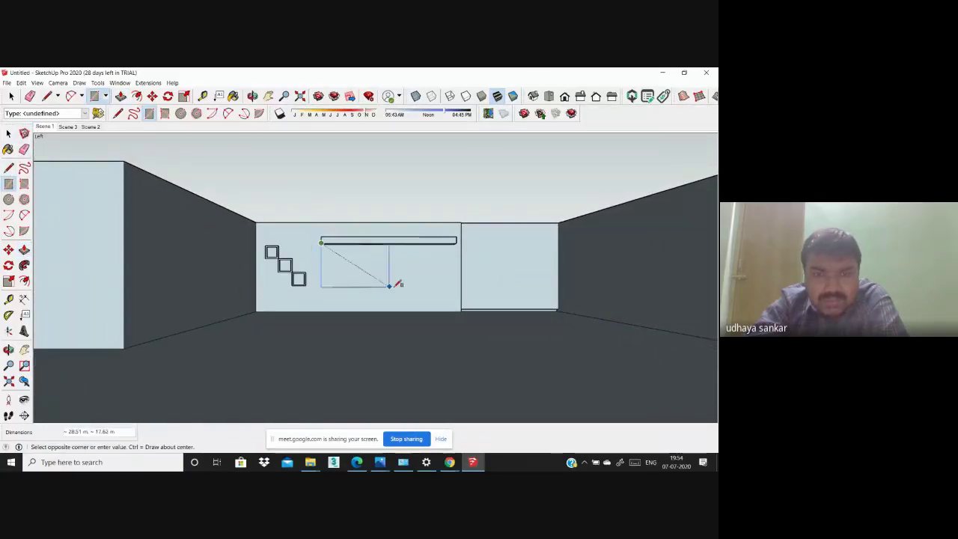
pyautogui.click(460, 309)
pyautogui.moveTo(436, 294)
pyautogui.mouseDown(button='middle')
pyautogui.moveTo(315, 319)
pyautogui.moveTo(431, 292)
pyautogui.mouseUp(button='middle')
pyautogui.scroll(3, 346, 277)
pyautogui.scroll(3, 330, 246)
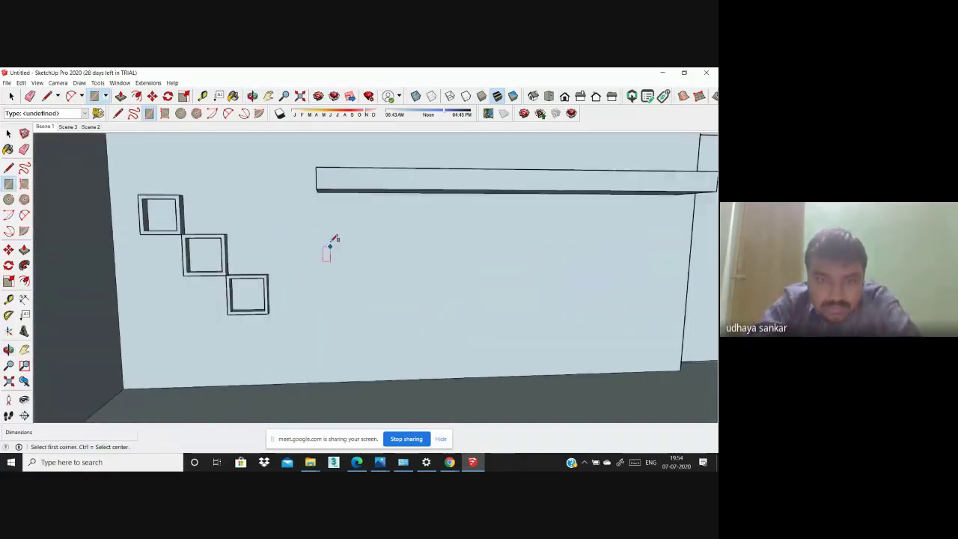
pyautogui.click(680, 369)
pyautogui.scroll(-2, 357, 299)
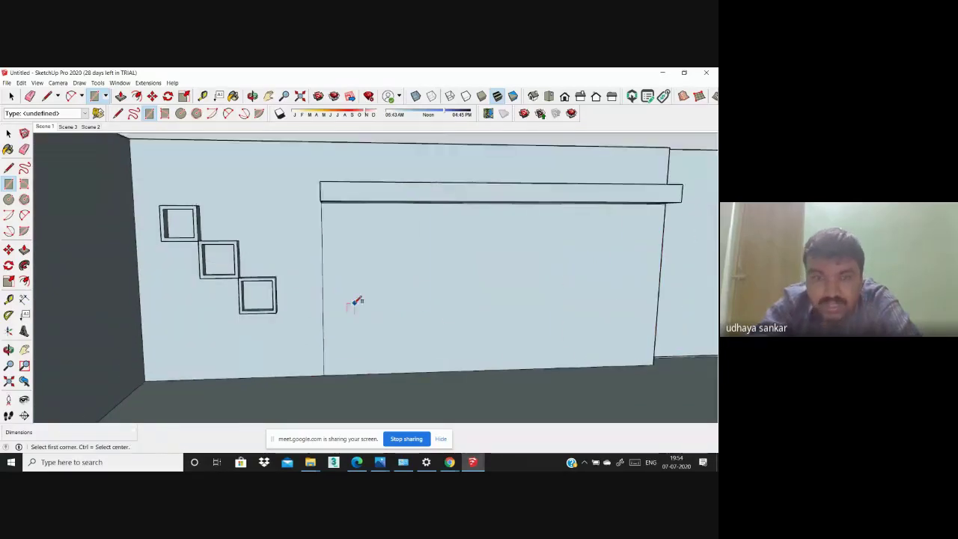
pyautogui.scroll(5, 449, 323)
pyautogui.scroll(3, 275, 319)
pyautogui.scroll(-3, 275, 320)
pyautogui.scroll(-3, 278, 320)
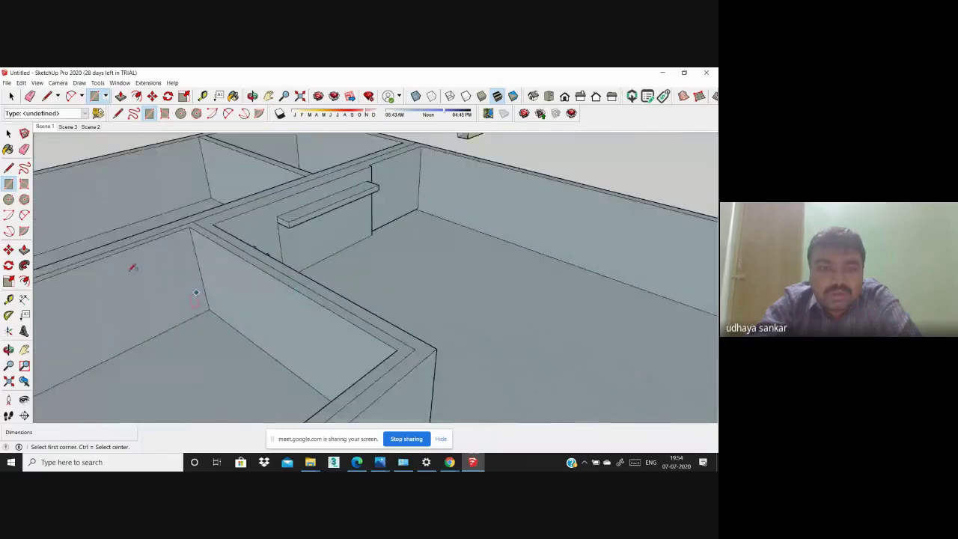
# Step: Push/Pull the rectangle slightly out from the wall to make the panel
pyautogui.press('p')
pyautogui.scroll(3, 294, 235)
pyautogui.click(299, 240)
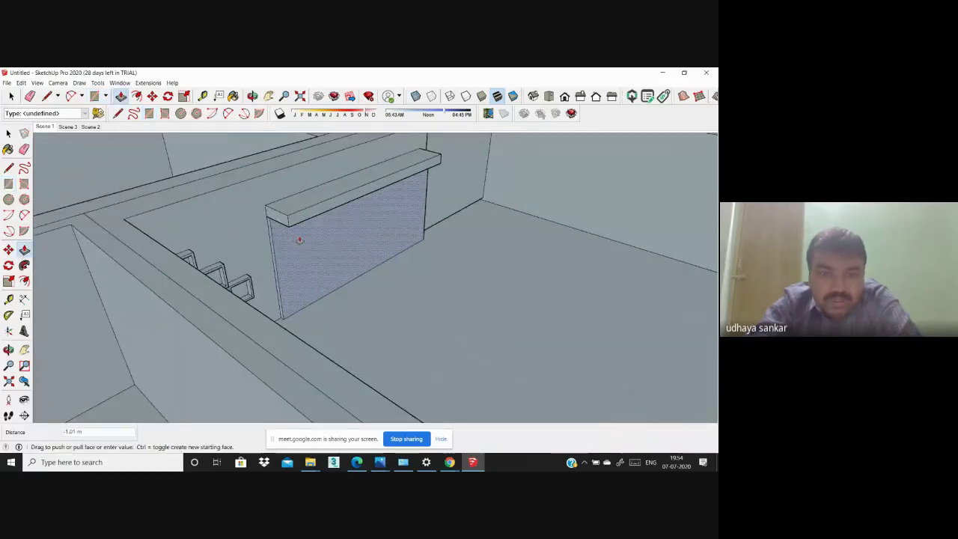
pyautogui.scroll(-3, 299, 239)
pyautogui.scroll(-5, 299, 240)
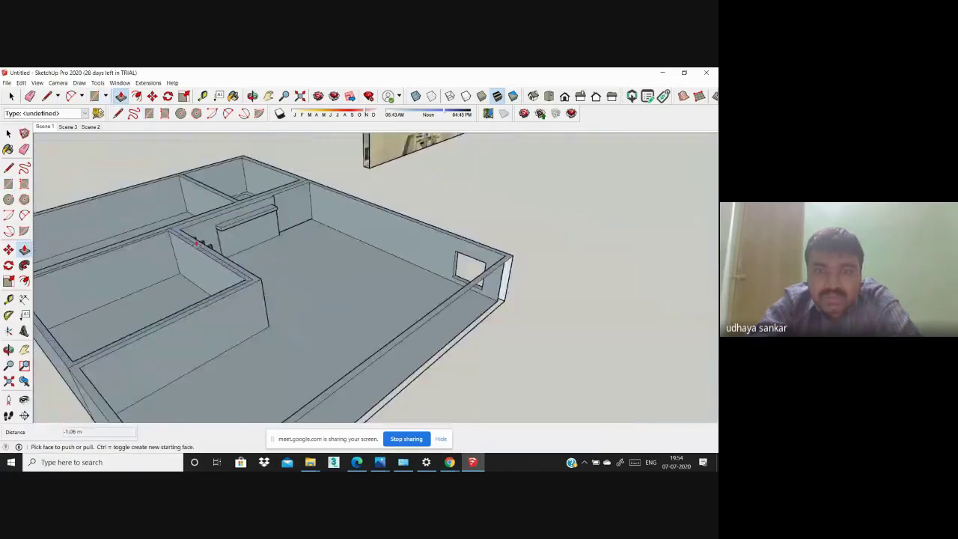
# Step: Orbit and zoom to review the whole house model at eye level
pyautogui.moveTo(392, 267); pyautogui.dragTo(235, 234, button='middle')
pyautogui.scroll(-2, 247, 247)
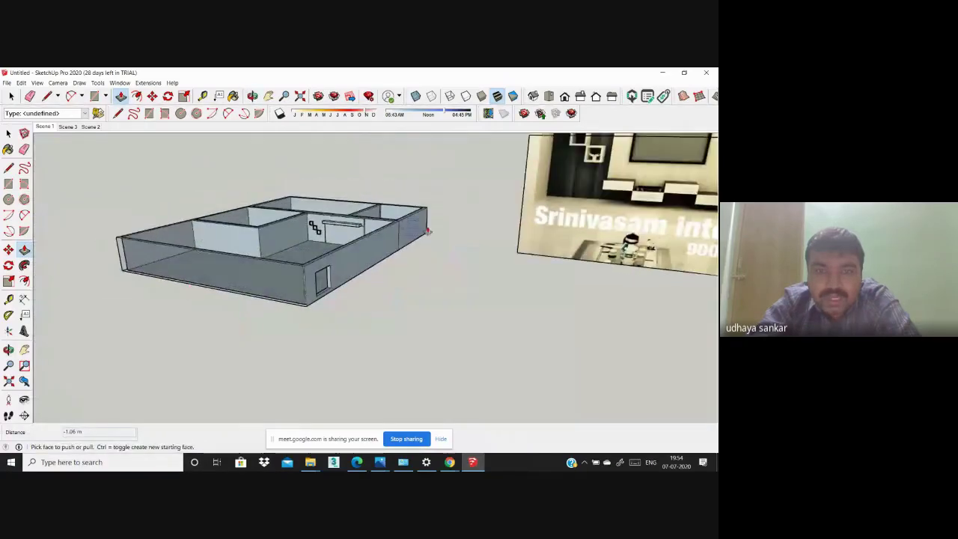
pyautogui.scroll(-2, 267, 275)
pyautogui.scroll(2, 380, 233)
pyautogui.scroll(4, 336, 288)
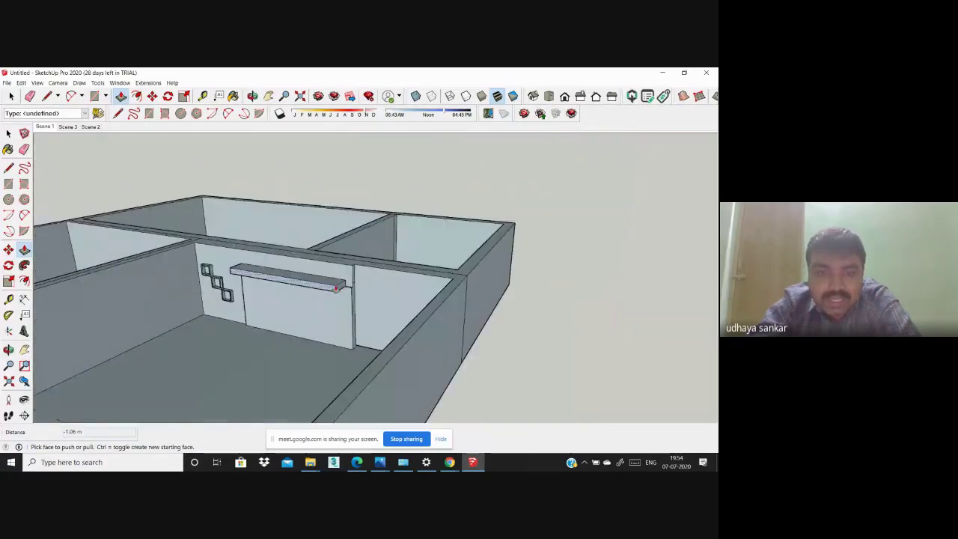
pyautogui.scroll(-2, 344, 284)
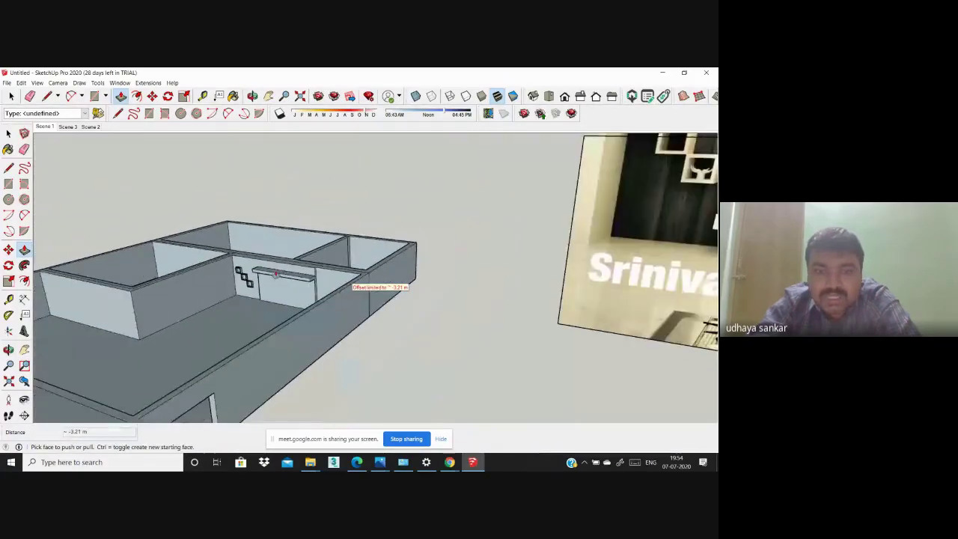
pyautogui.scroll(3, 454, 282)
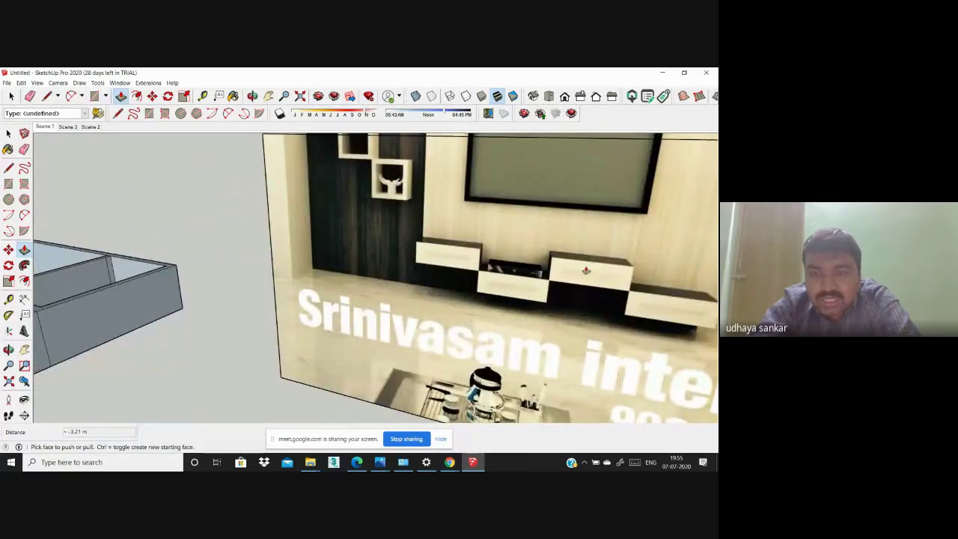
pyautogui.scroll(-2, 551, 274)
pyautogui.press('o')
pyautogui.scroll(-4, 449, 314)
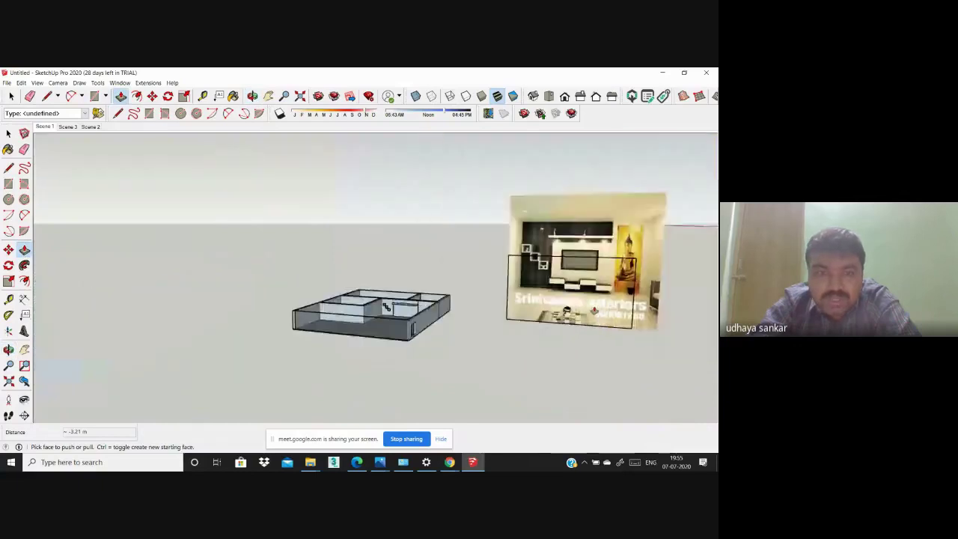
pyautogui.moveTo(407, 343); pyautogui.dragTo(411, 325)
pyautogui.scroll(5, 385, 306)
pyautogui.scroll(3, 381, 299)
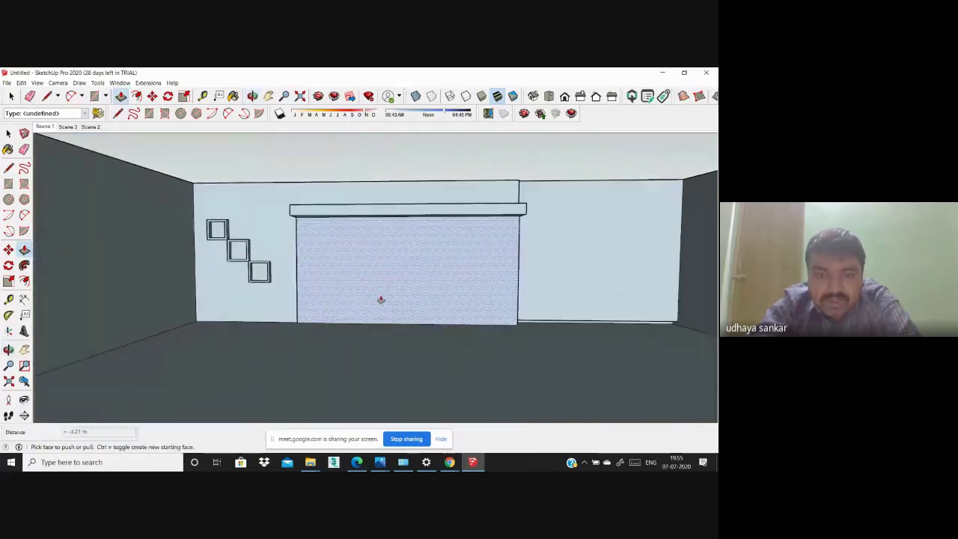
# Step: Return to the back-wall view and try a first rectangle on the TV panel, undoing it
pyautogui.press('p')
pyautogui.click(45, 126)
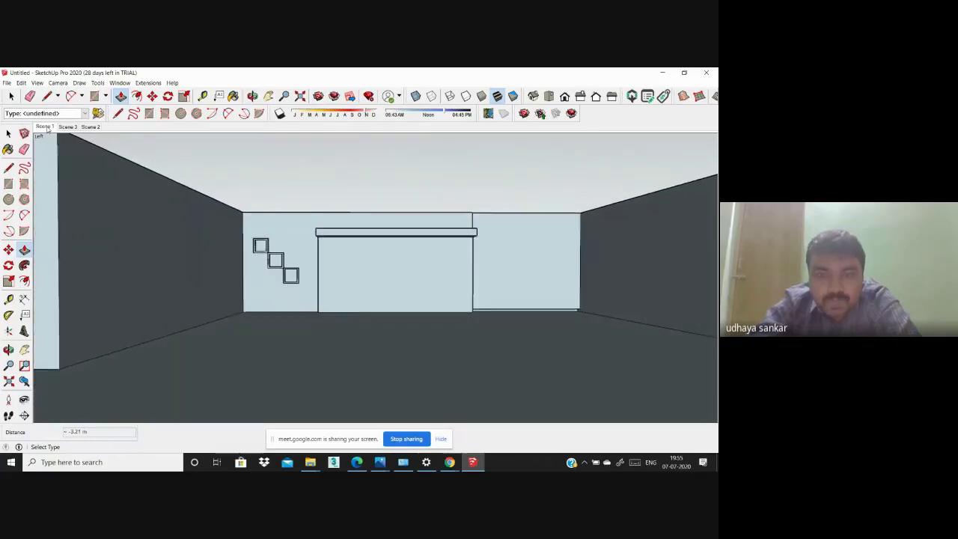
pyautogui.scroll(1, 341, 309)
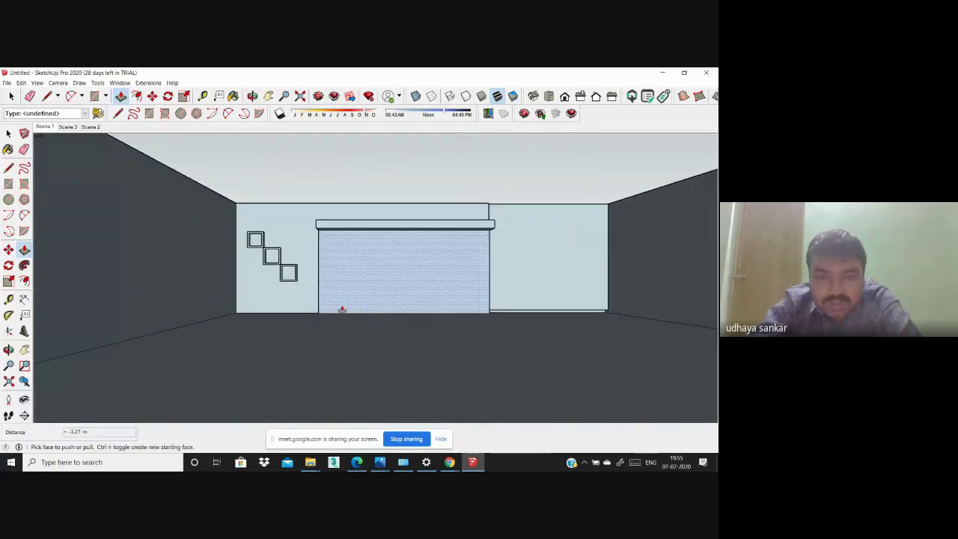
pyautogui.scroll(3, 341, 309)
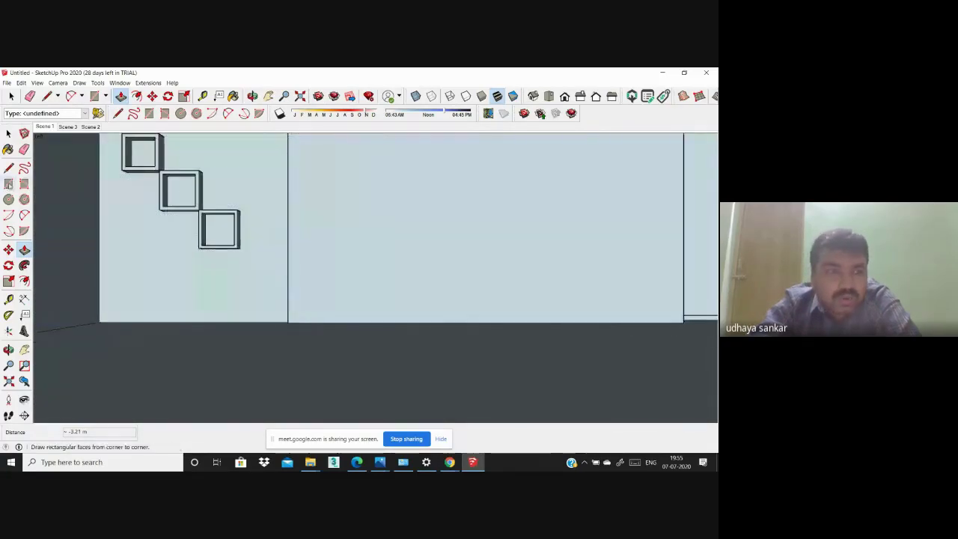
pyautogui.click(8, 183)
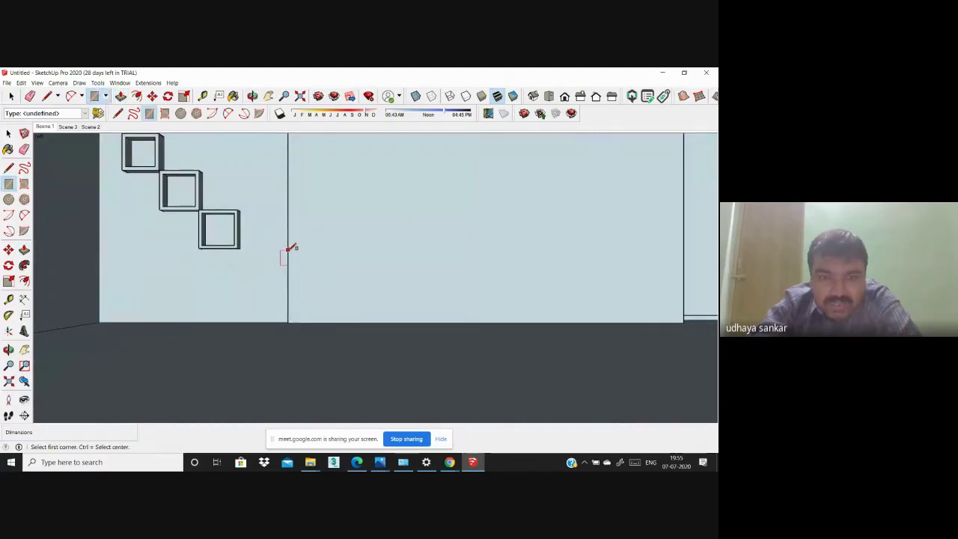
pyautogui.click(287, 250)
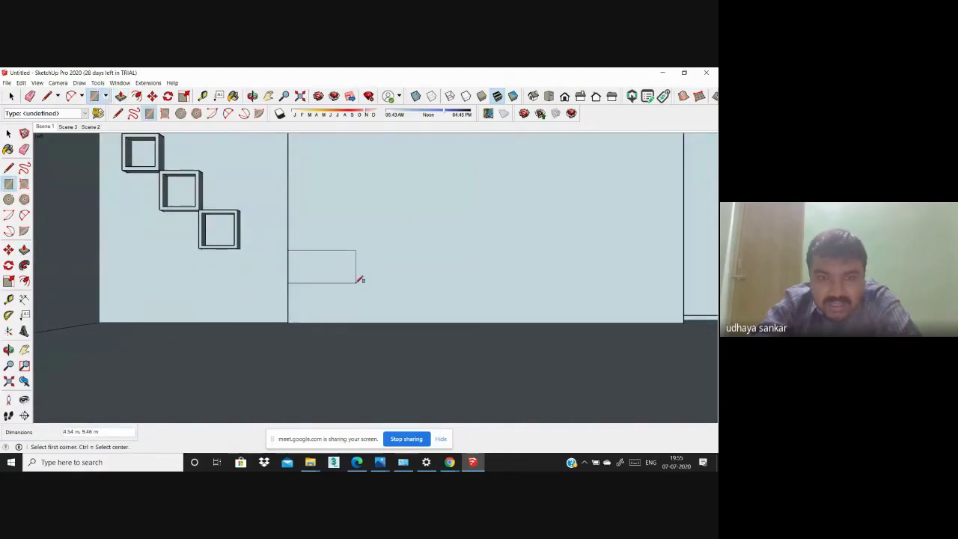
pyautogui.scroll(-3, 254, 302)
pyautogui.scroll(-3, 241, 304)
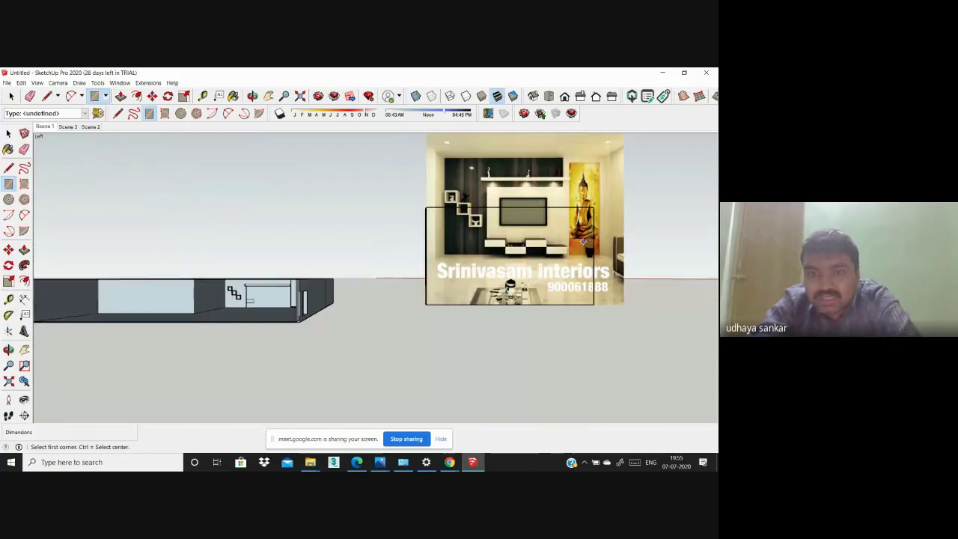
pyautogui.scroll(3, 286, 295)
pyautogui.scroll(3, 261, 305)
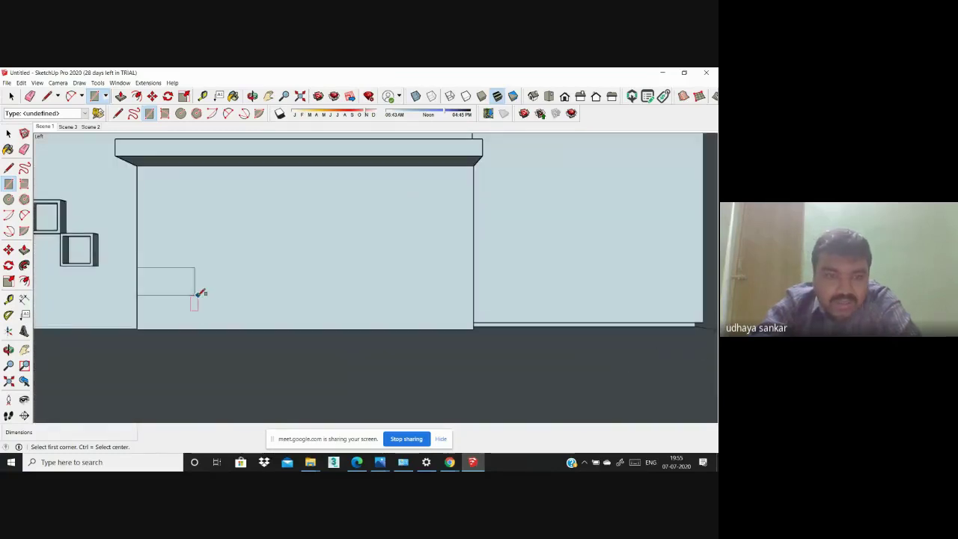
pyautogui.scroll(1, 224, 284)
pyautogui.scroll(-1, 239, 285)
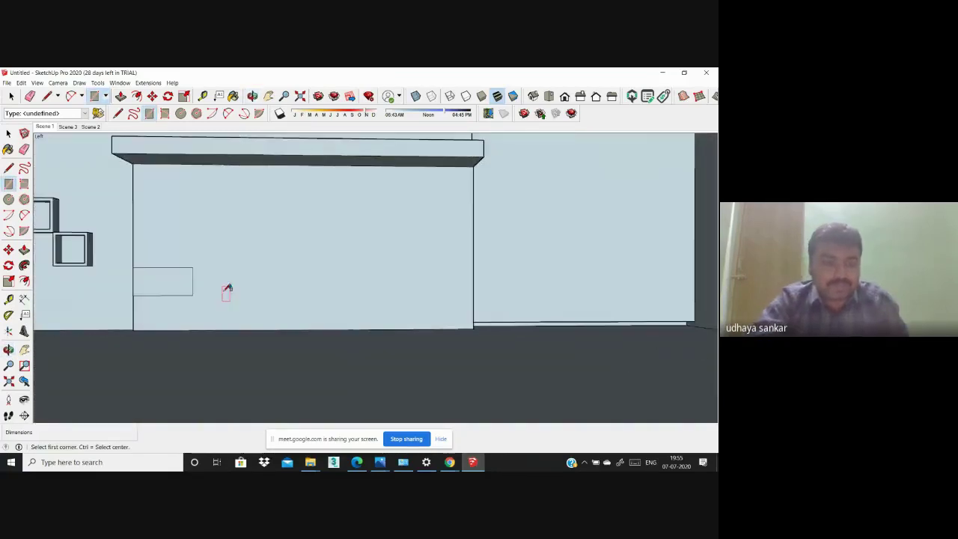
pyautogui.hotkey('ctrl', 'z')
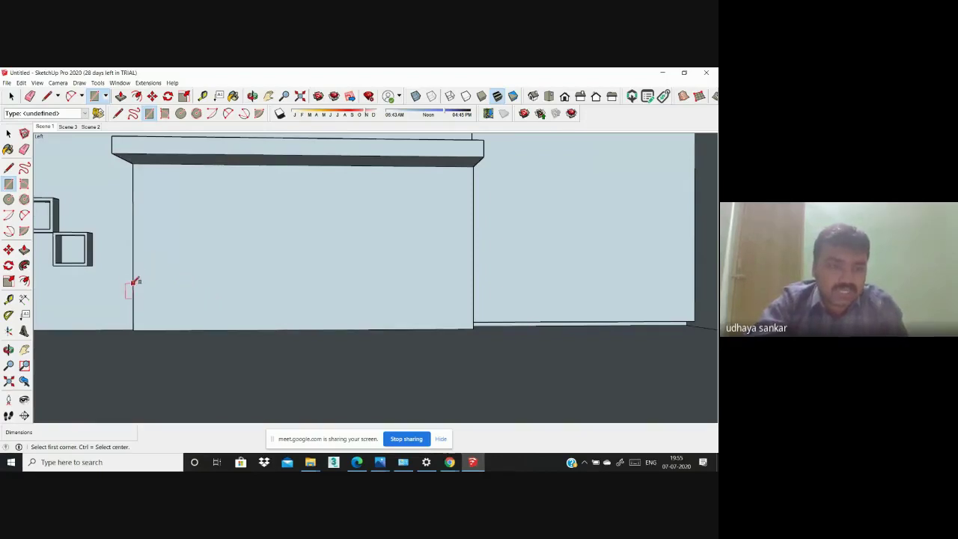
pyautogui.click(134, 283)
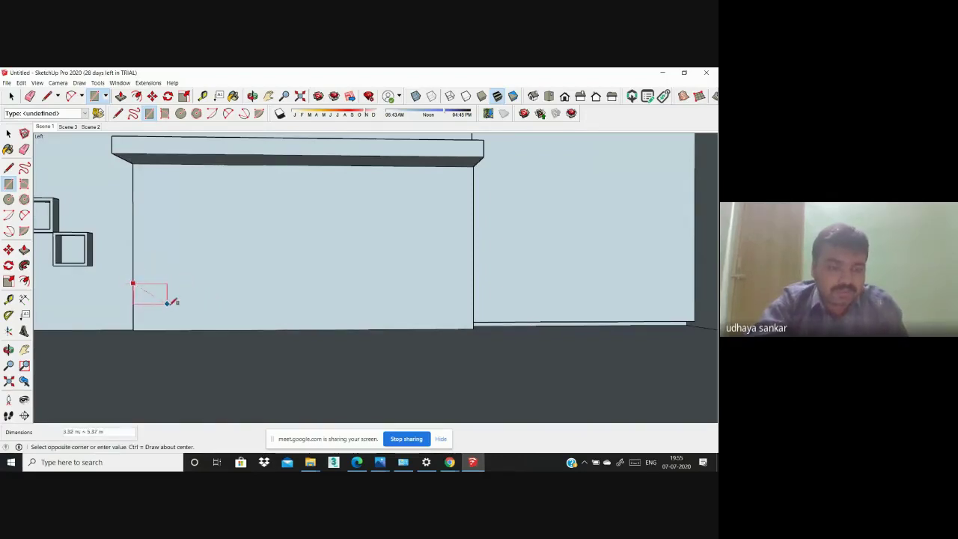
pyautogui.press('Escape')
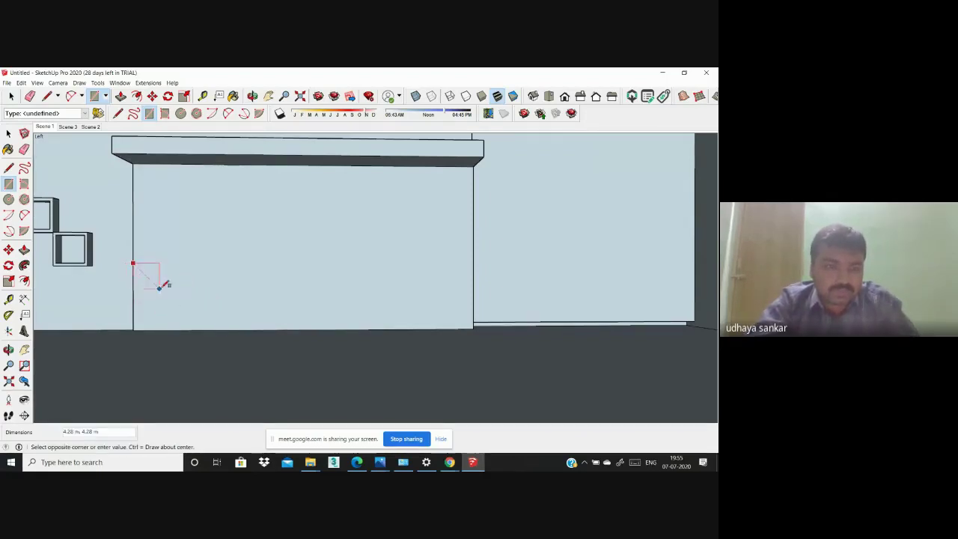
pyautogui.press('Escape')
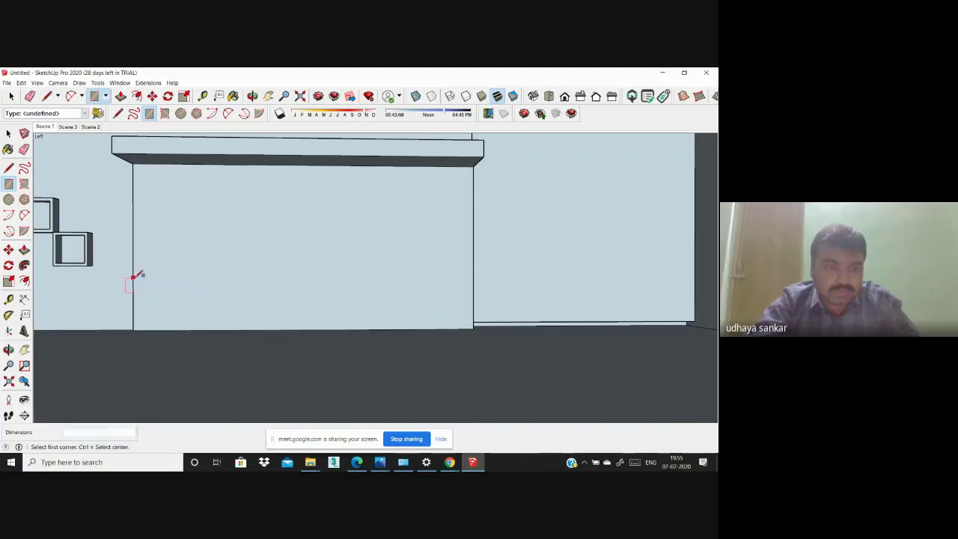
# Step: Draw alternating high and low rectangles from the panel's left edge to its right edge
pyautogui.click(133, 277)
pyautogui.click(170, 297)
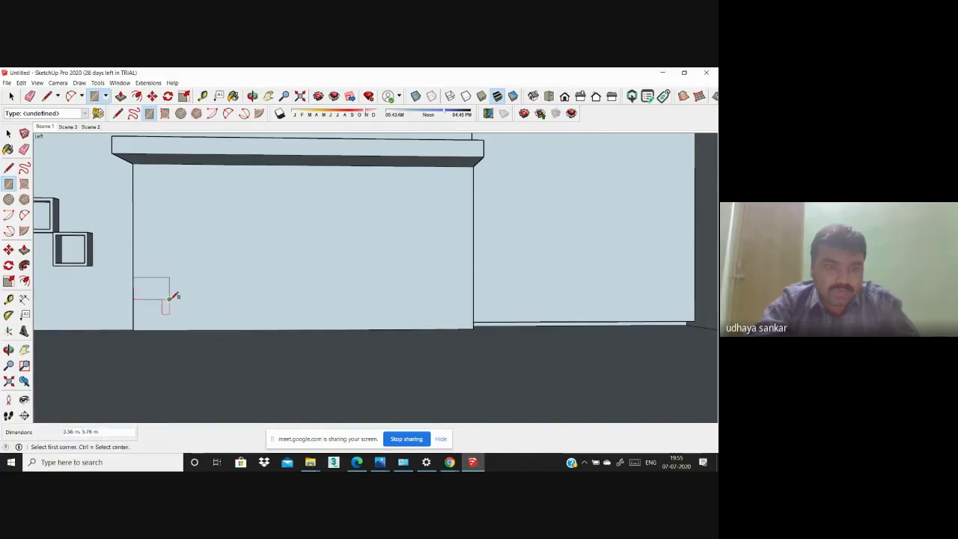
pyautogui.click(217, 319)
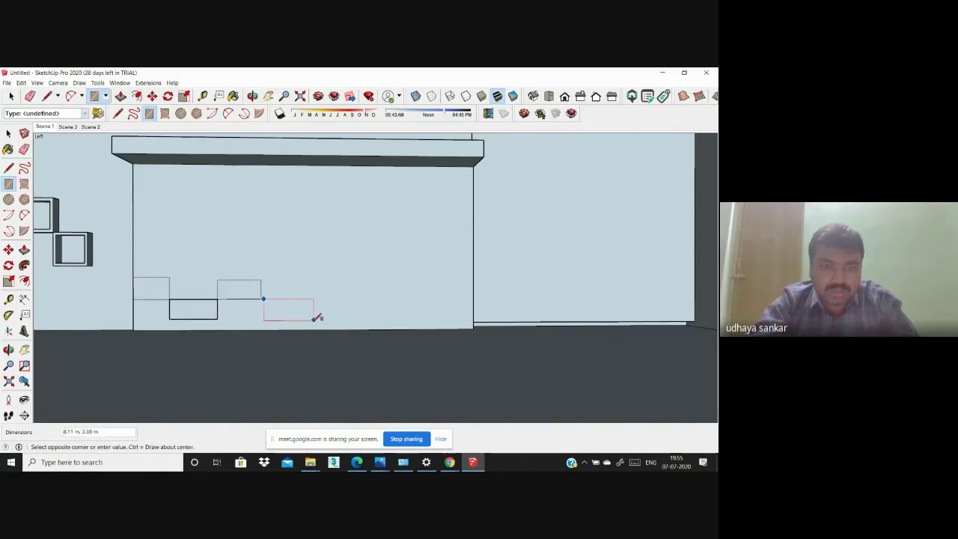
pyautogui.hotkey('ctrl', 'z')
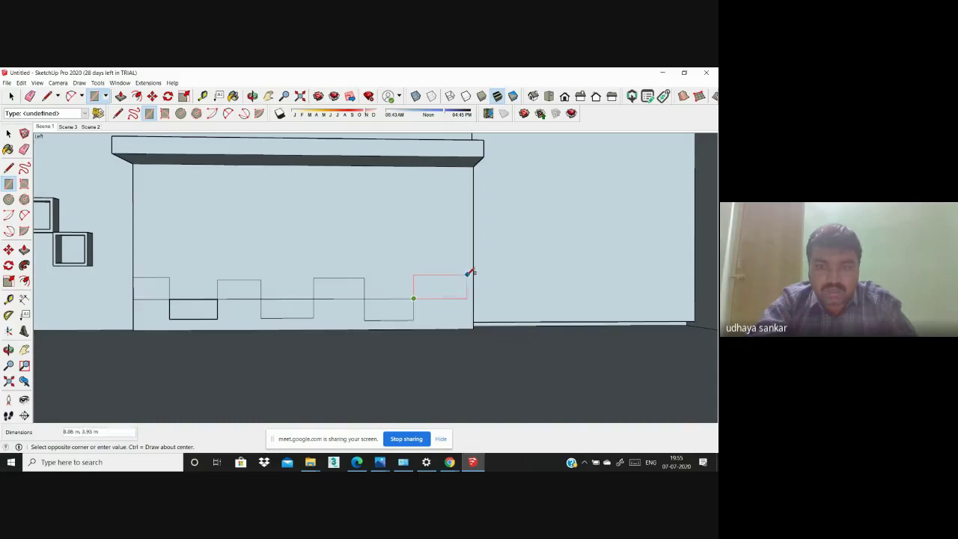
pyautogui.click(469, 272)
pyautogui.scroll(-5, 439, 300)
pyautogui.scroll(-3, 419, 303)
# Step: Pull the corner rectangle out into a box and adjust the TV wall panel's depth
pyautogui.scroll(-2, 378, 309)
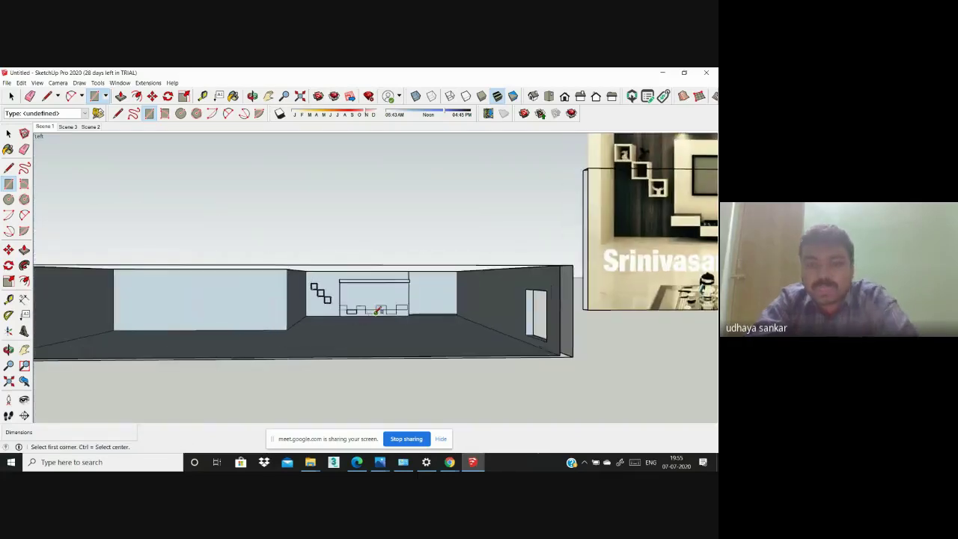
pyautogui.scroll(-3, 378, 309)
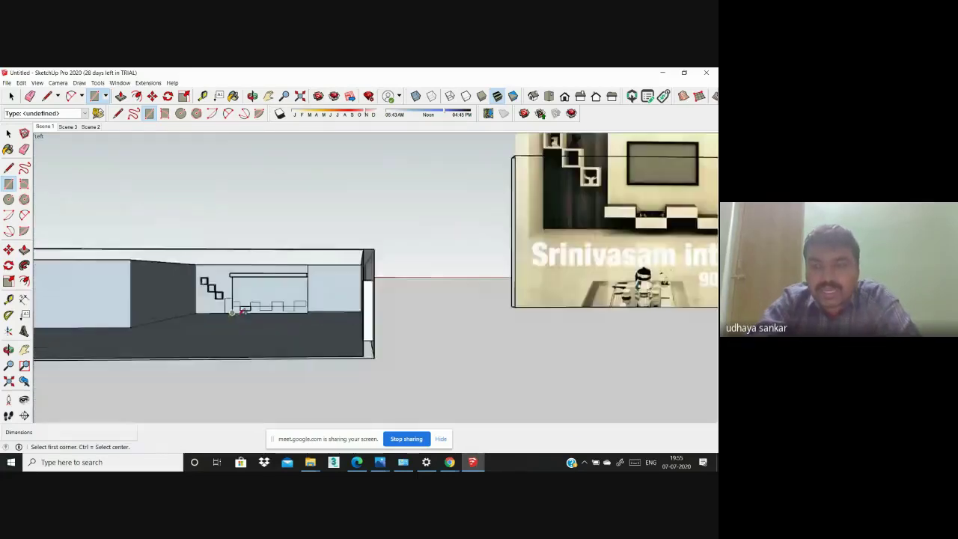
pyautogui.scroll(2, 168, 276)
pyautogui.scroll(5, 224, 307)
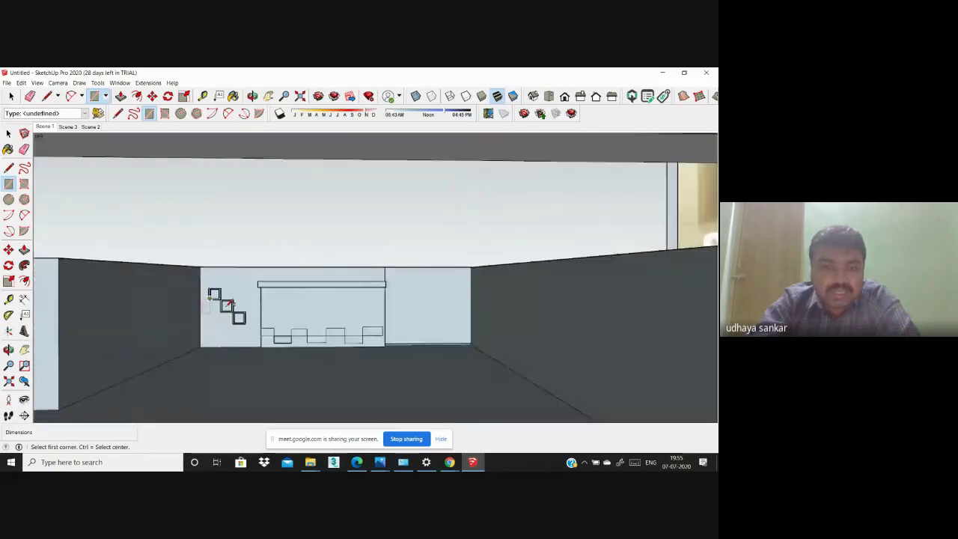
pyautogui.moveTo(239, 329)
pyautogui.mouseDown(button='middle')
pyautogui.moveTo(284, 366)
pyautogui.moveTo(339, 383)
pyautogui.mouseUp(button='middle')
pyautogui.press('r')
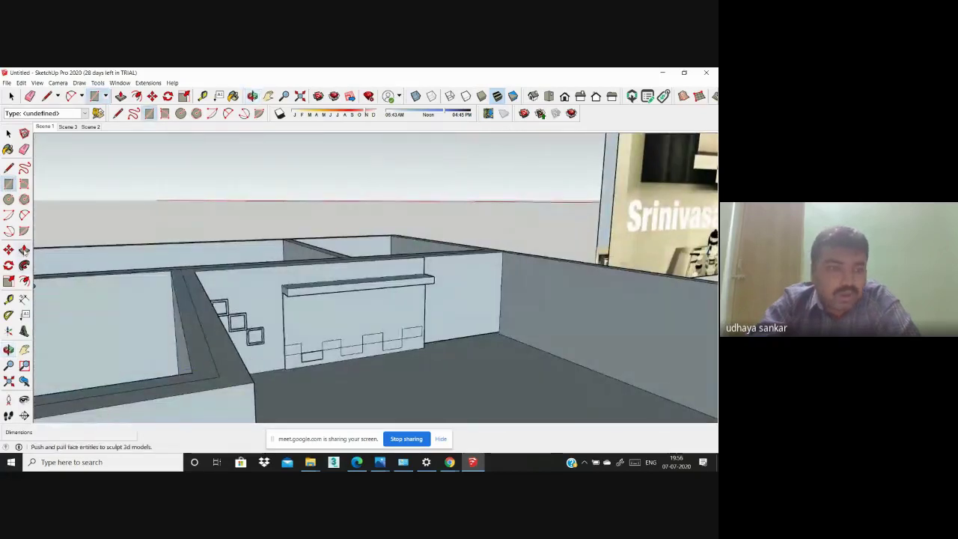
pyautogui.click(24, 250)
pyautogui.scroll(3, 305, 385)
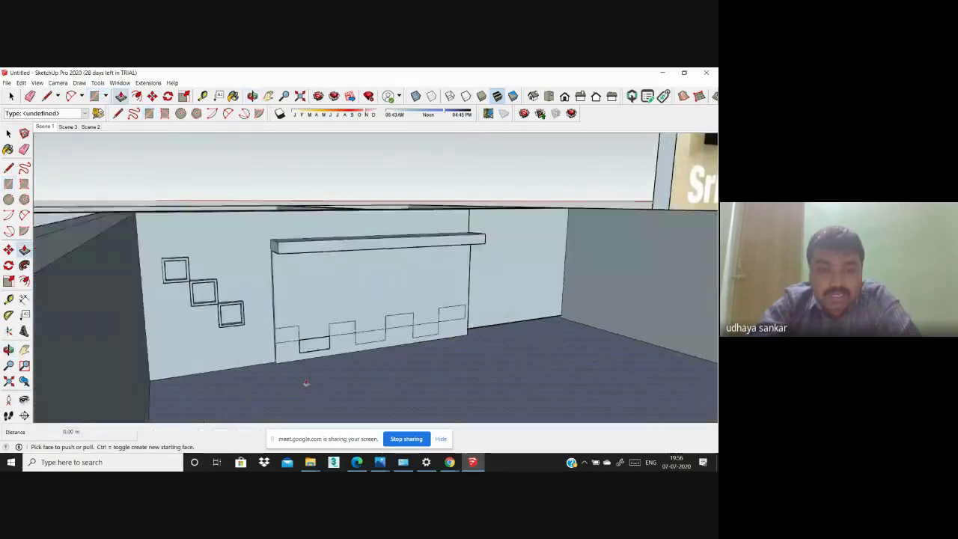
pyautogui.scroll(3, 285, 344)
pyautogui.moveTo(282, 301); pyautogui.dragTo(346, 329)
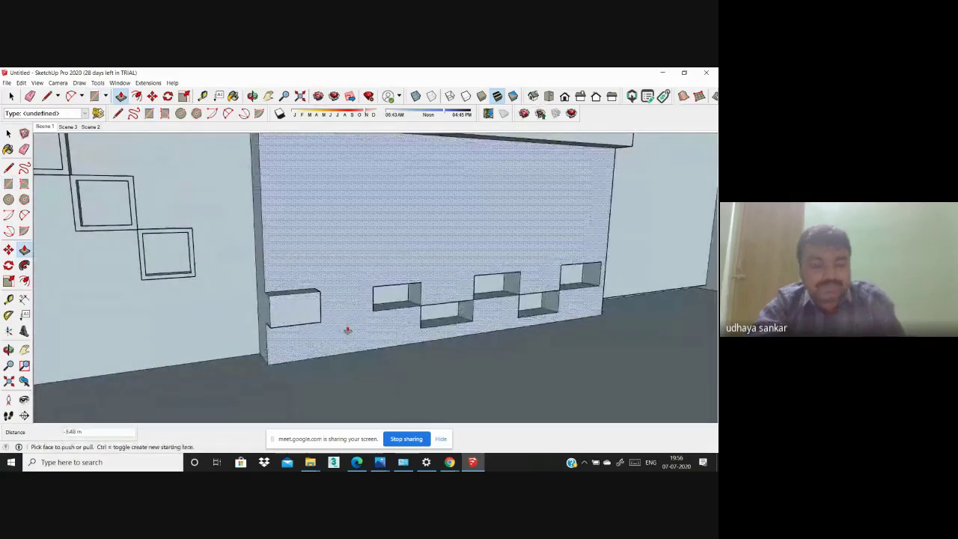
pyautogui.moveTo(346, 329); pyautogui.dragTo(399, 357)
pyautogui.scroll(2, 324, 324)
pyautogui.scroll(2, 354, 314)
# Step: Extrude the next raised and lower rectangles into protruding boxes
pyautogui.moveTo(353, 348); pyautogui.dragTo(234, 309, button='middle')
pyautogui.scroll(-3, 234, 308)
pyautogui.scroll(-3, 234, 309)
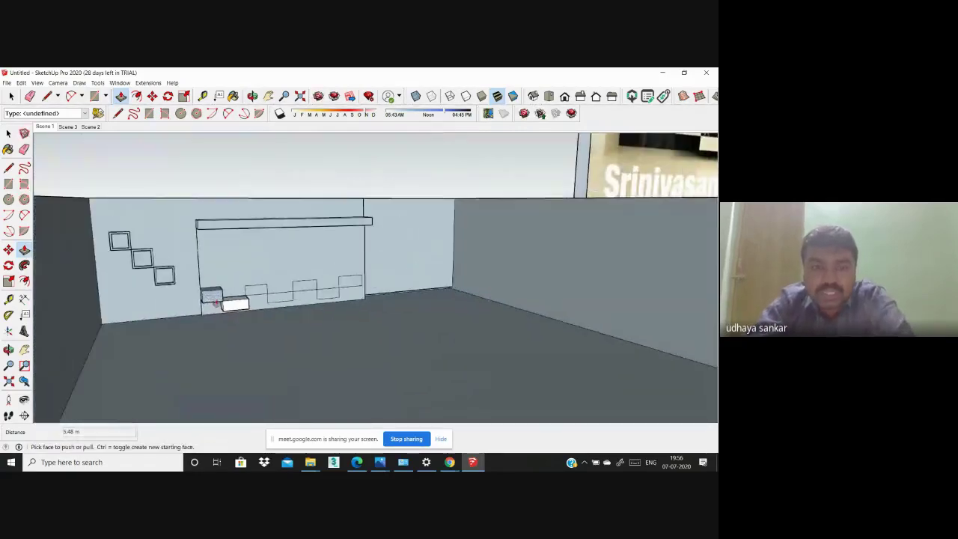
pyautogui.scroll(-3, 435, 291)
pyautogui.scroll(3, 203, 287)
pyautogui.scroll(3, 214, 321)
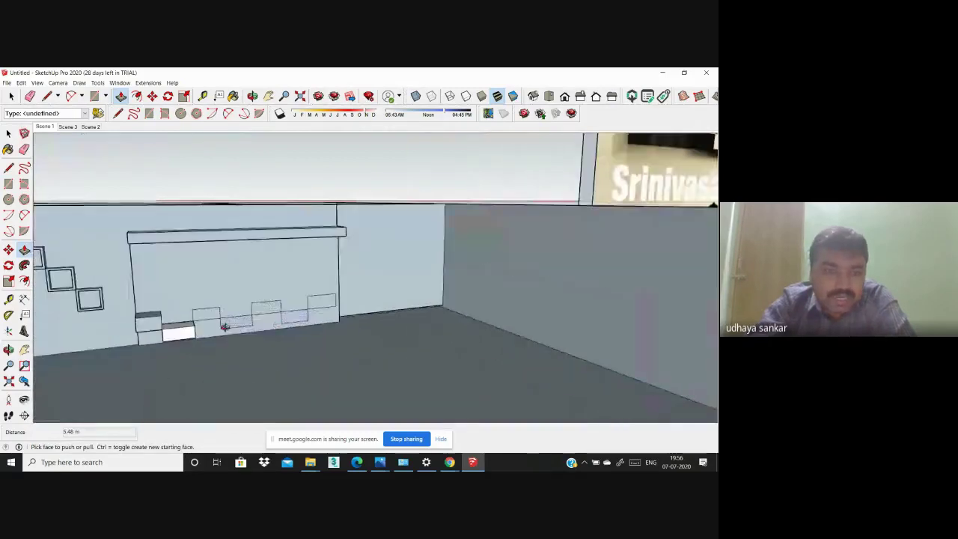
pyautogui.scroll(-1, 214, 320)
pyautogui.scroll(3, 224, 298)
pyautogui.moveTo(224, 297); pyautogui.dragTo(205, 315)
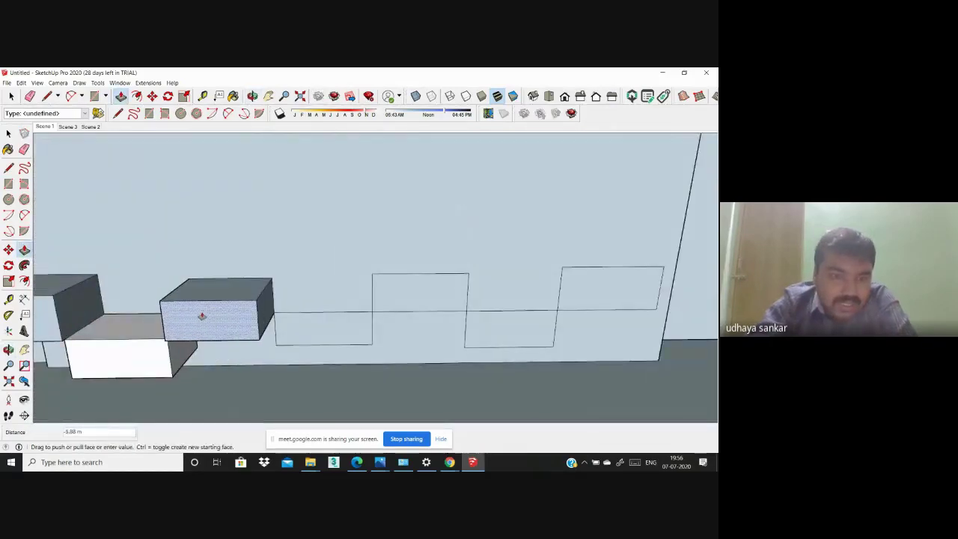
pyautogui.click(204, 314)
pyautogui.moveTo(306, 331); pyautogui.dragTo(292, 347)
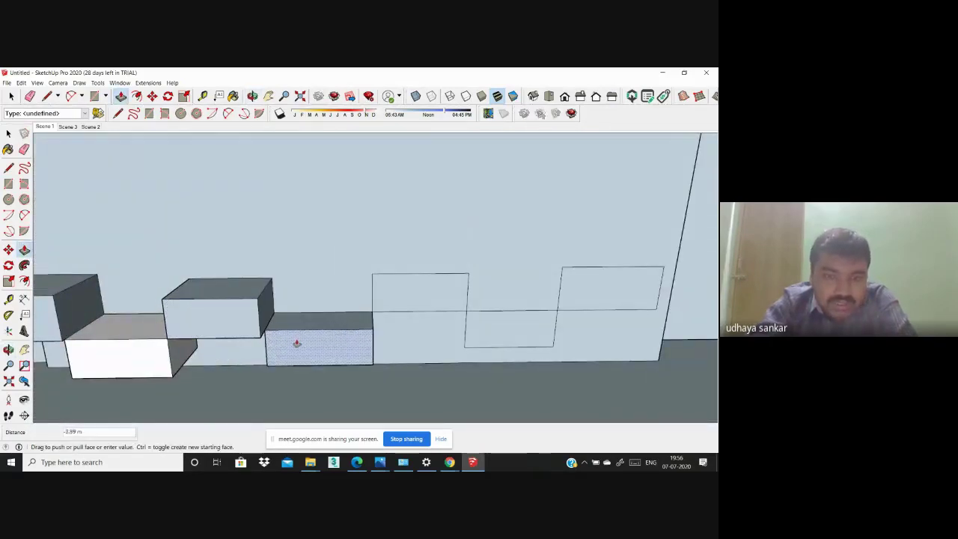
pyautogui.click(292, 348)
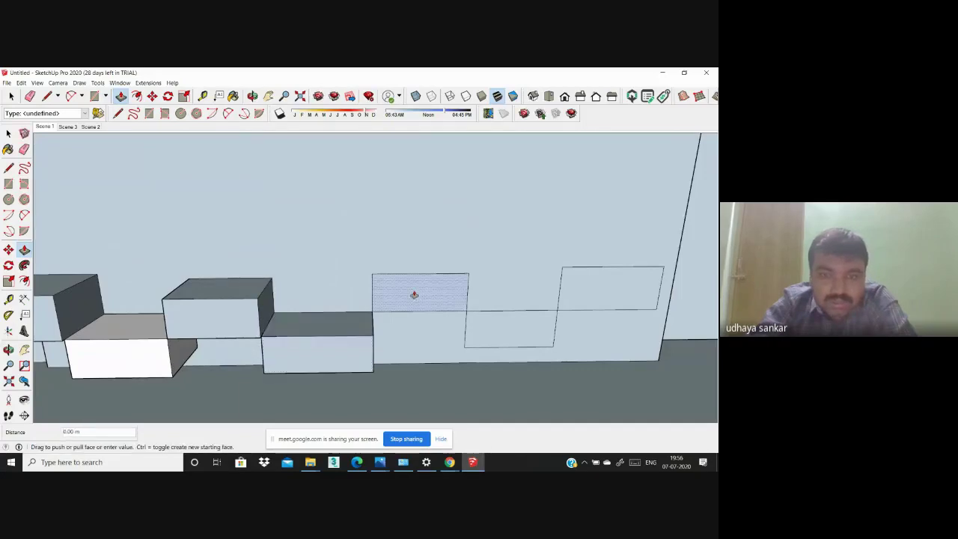
# Step: Extrude the remaining rectangles toward the right end into boxes, fixing each depth
pyautogui.moveTo(412, 293); pyautogui.dragTo(410, 320)
pyautogui.click(411, 320)
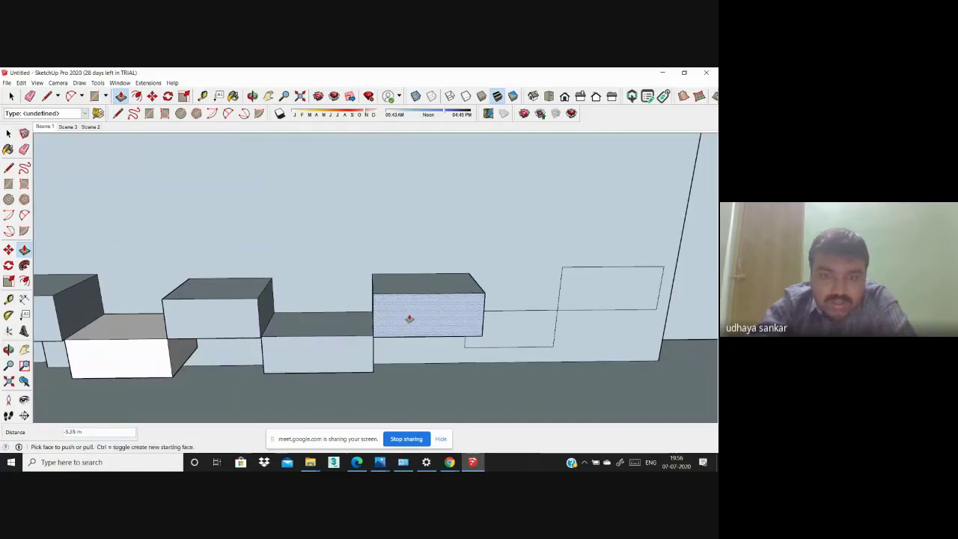
pyautogui.scroll(-3, 411, 320)
pyautogui.click(481, 308)
pyautogui.moveTo(481, 308); pyautogui.dragTo(484, 325)
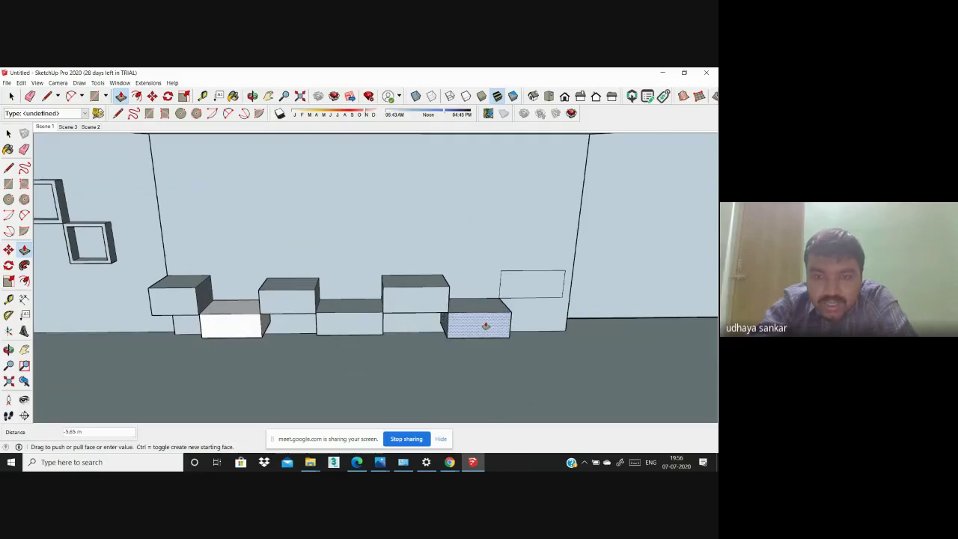
pyautogui.click(487, 320)
pyautogui.moveTo(527, 282); pyautogui.dragTo(534, 299)
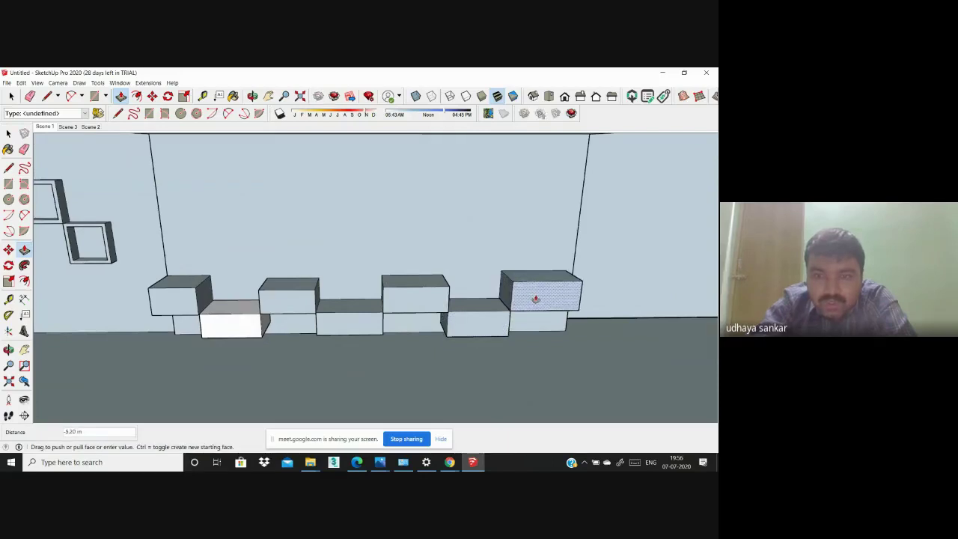
pyautogui.click(534, 299)
pyautogui.scroll(-5, 361, 218)
# Step: Zoom in on the reference photo to study the TV unit's drawers and niches
pyautogui.scroll(2, 440, 286)
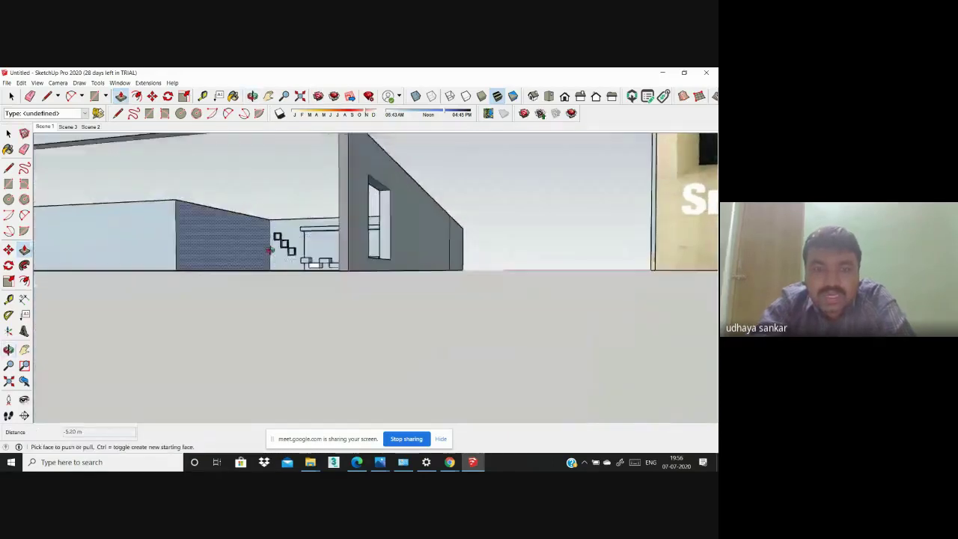
pyautogui.scroll(-2, 440, 285)
pyautogui.scroll(-2, 309, 275)
pyautogui.scroll(-2, 437, 295)
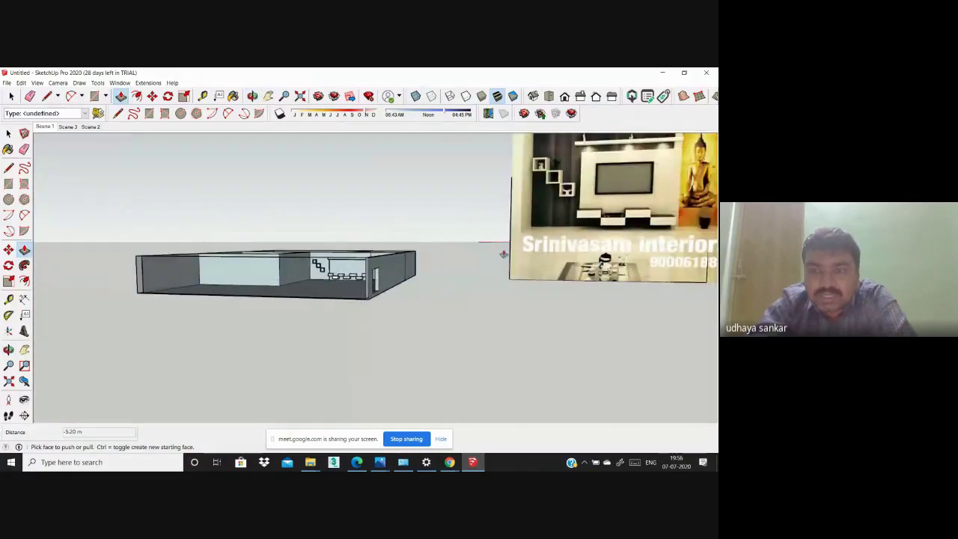
pyautogui.scroll(-2, 437, 295)
pyautogui.scroll(2, 316, 286)
pyautogui.scroll(3, 470, 295)
pyautogui.scroll(-2, 387, 220)
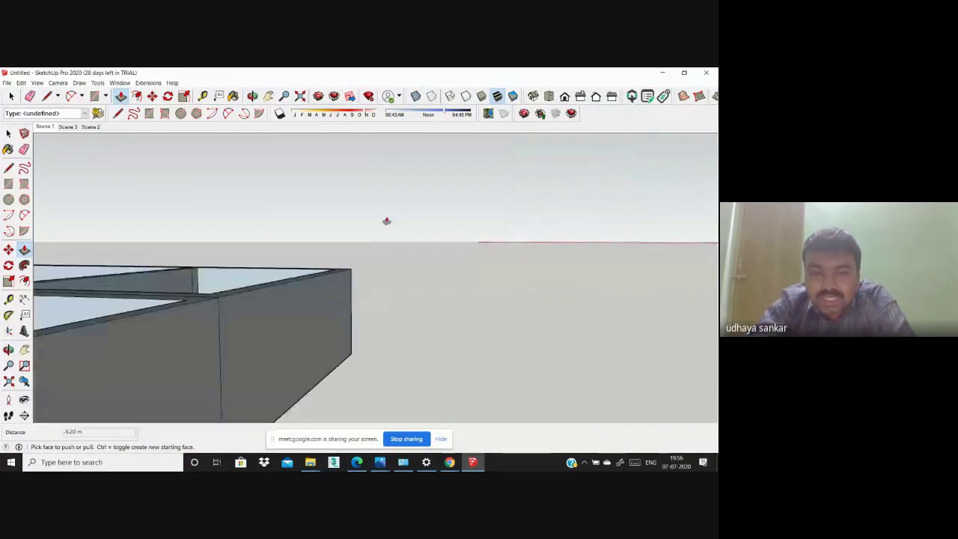
pyautogui.scroll(-2, 483, 271)
pyautogui.scroll(-2, 421, 297)
pyautogui.scroll(-2, 321, 320)
pyautogui.scroll(-1, 320, 320)
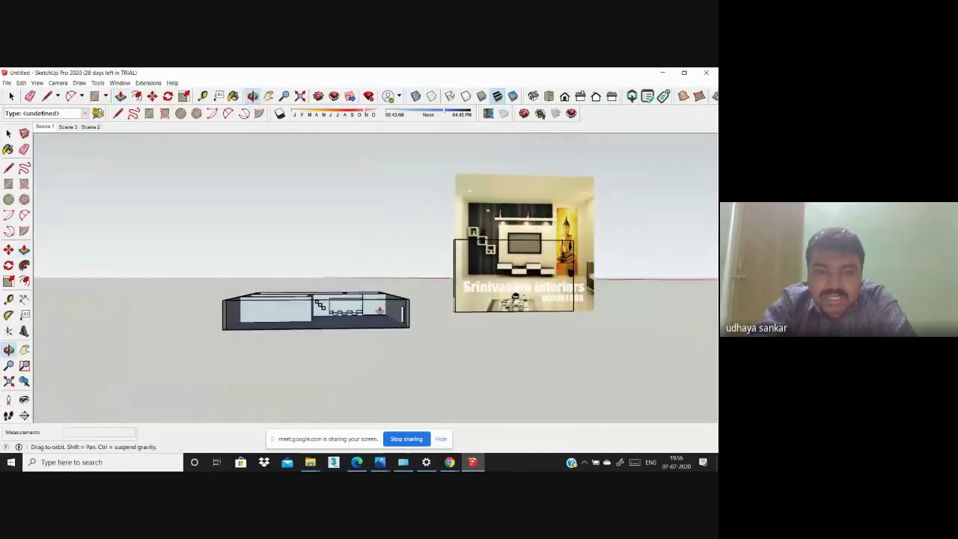
# Step: Zoom and orbit into the room to face the modelled TV wall and drawer row
pyautogui.press('p')
pyautogui.scroll(2, 449, 284)
pyautogui.scroll(2, 490, 275)
pyautogui.scroll(1, 490, 275)
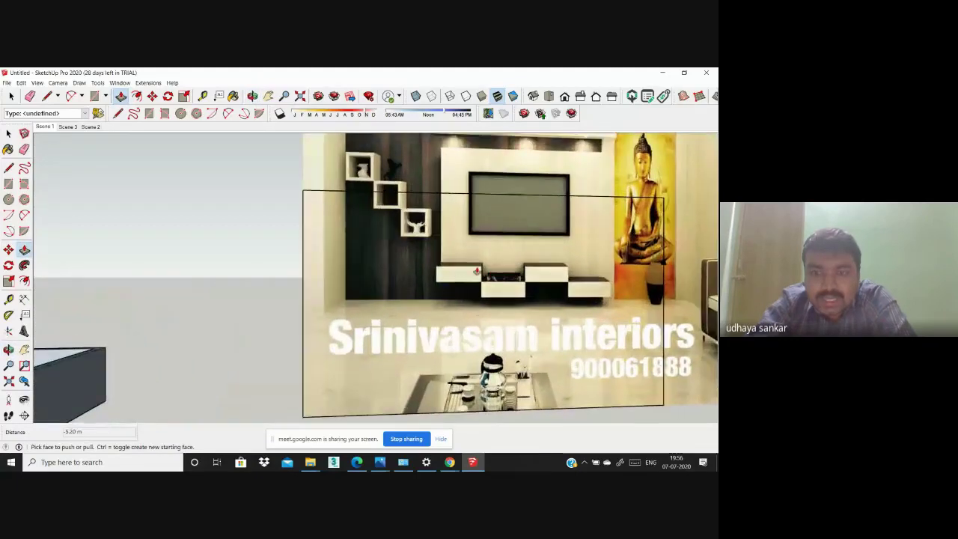
pyautogui.scroll(2, 515, 291)
pyautogui.scroll(2, 502, 290)
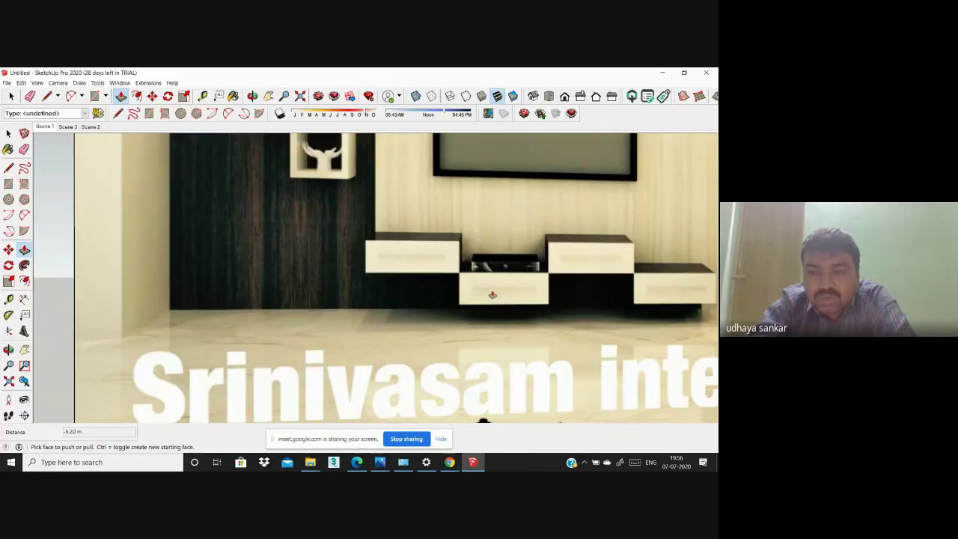
pyautogui.scroll(-2, 569, 246)
pyautogui.scroll(-2, 381, 295)
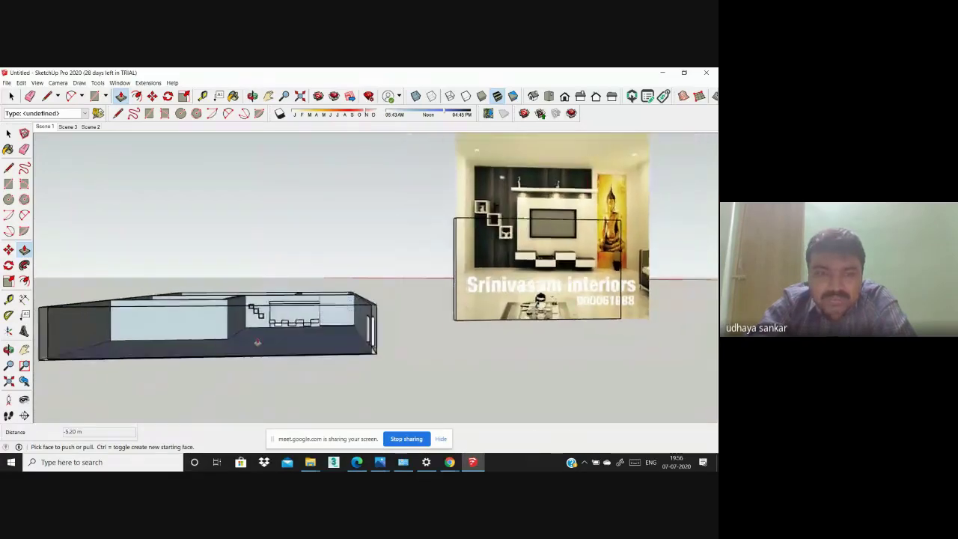
pyautogui.scroll(3, 282, 327)
pyautogui.scroll(2, 282, 328)
pyautogui.scroll(1, 246, 310)
pyautogui.moveTo(244, 306); pyautogui.dragTo(237, 306, button='middle')
pyautogui.scroll(-3, 241, 306)
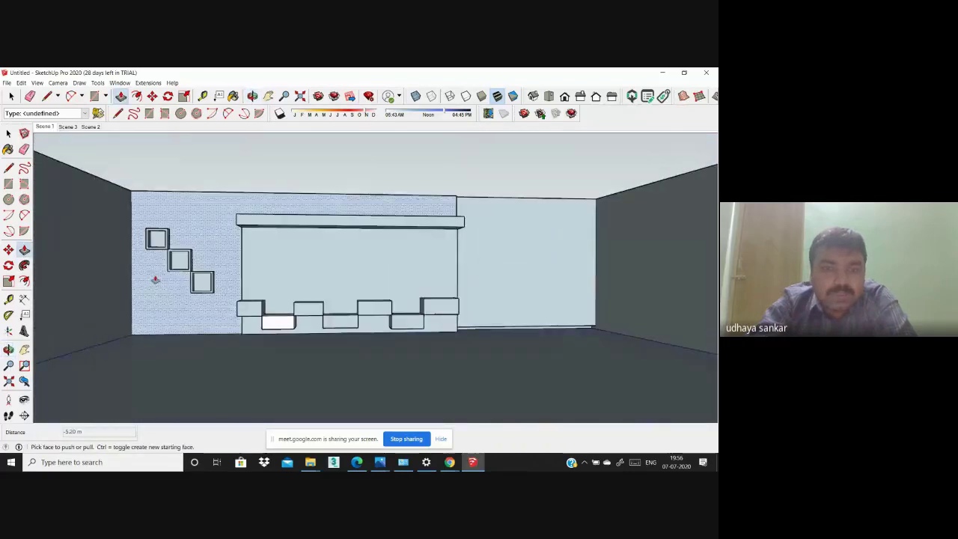
pyautogui.click(8, 183)
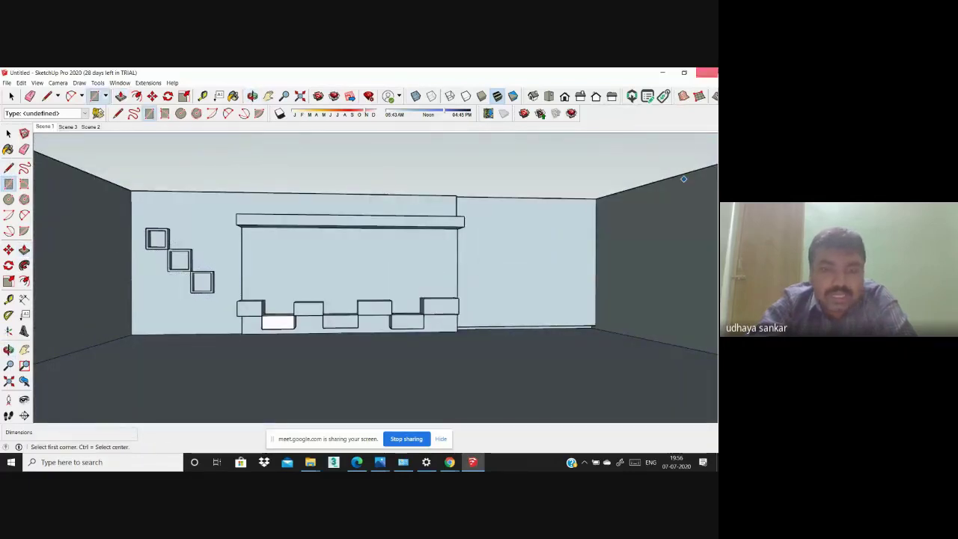
# Step: Draw a thin handle rectangle on the left drawer front and copy it
pyautogui.scroll(2, 241, 303)
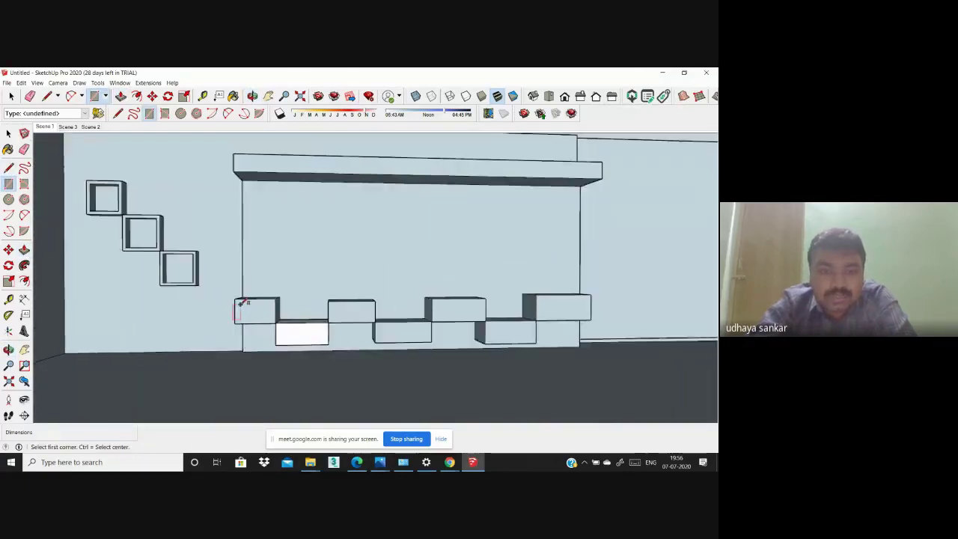
pyautogui.scroll(2, 241, 303)
pyautogui.scroll(2, 246, 321)
pyautogui.click(232, 247)
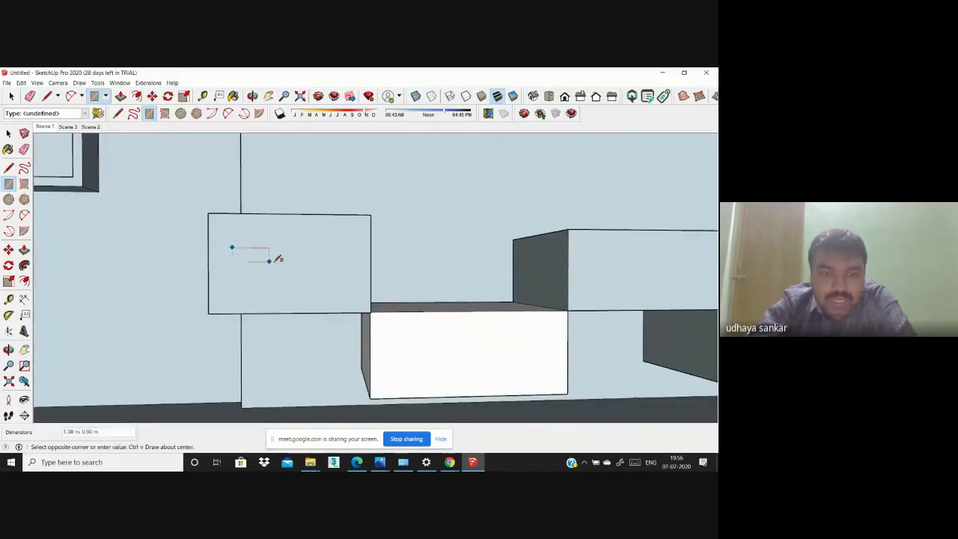
pyautogui.click(330, 260)
pyautogui.moveTo(333, 267); pyautogui.dragTo(363, 338, button='middle')
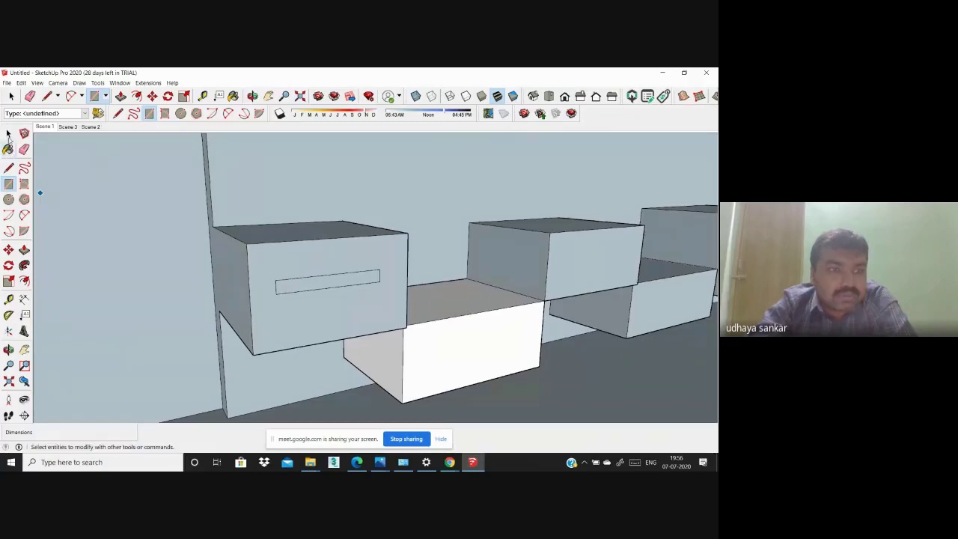
pyautogui.click(8, 133)
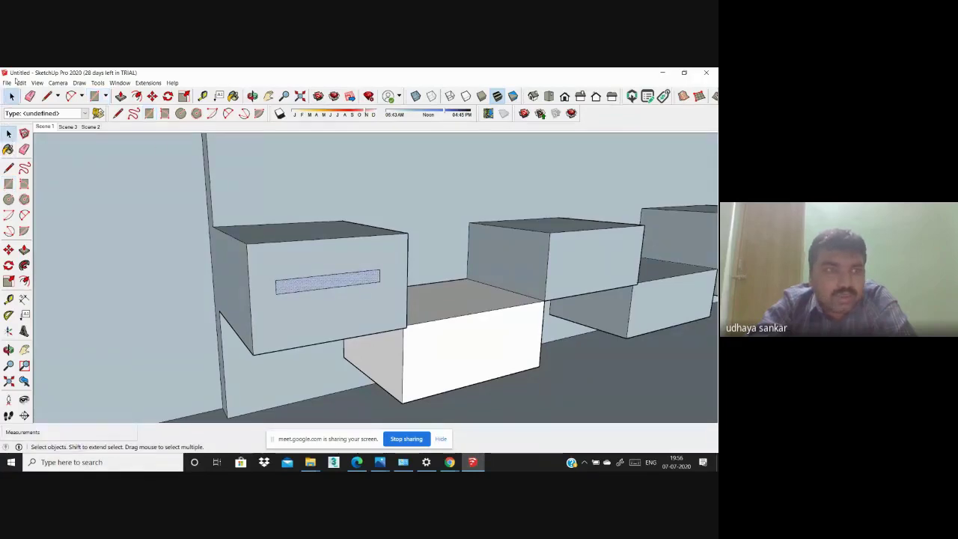
pyautogui.click(17, 83)
pyautogui.click(44, 122)
# Step: Paste a copy of the handle onto the second upper drawer
pyautogui.click(22, 83)
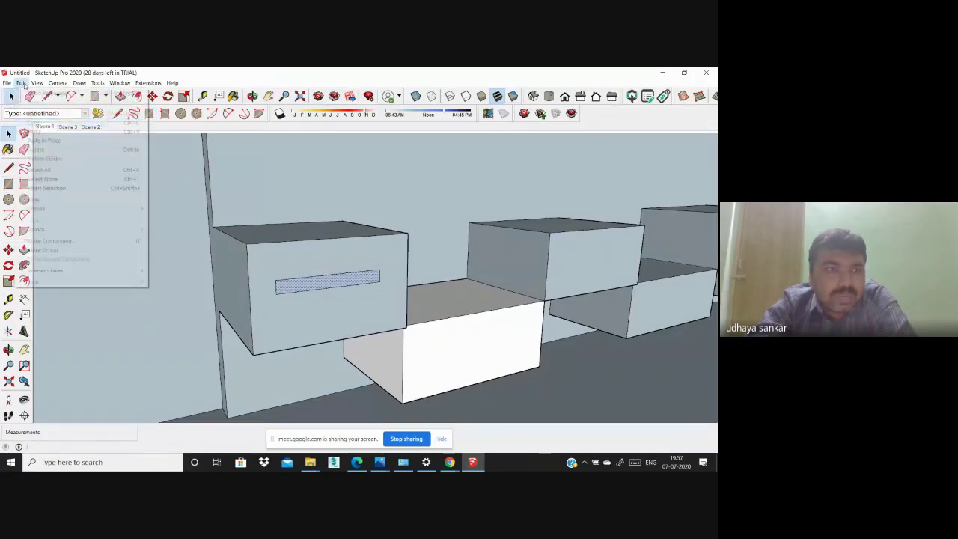
pyautogui.click(41, 131)
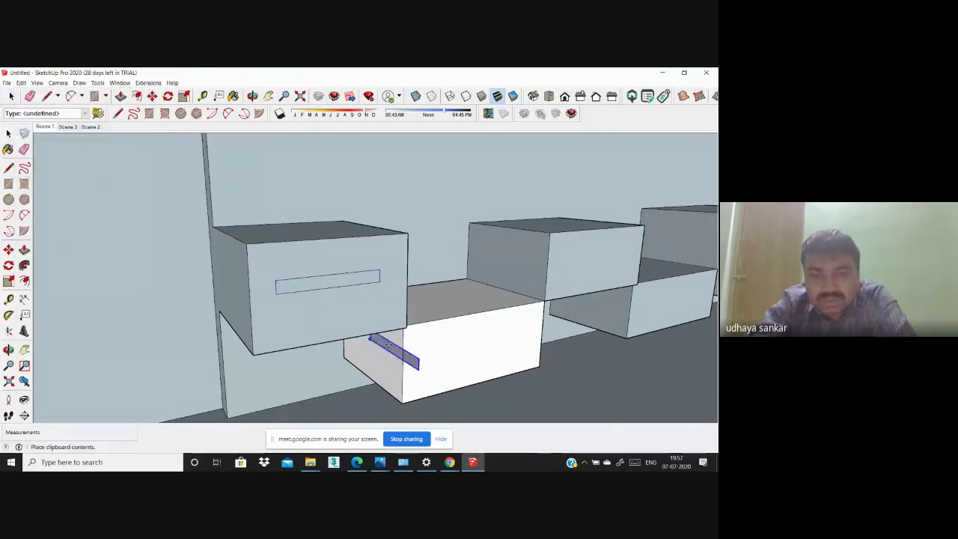
pyautogui.scroll(-3, 150, 296)
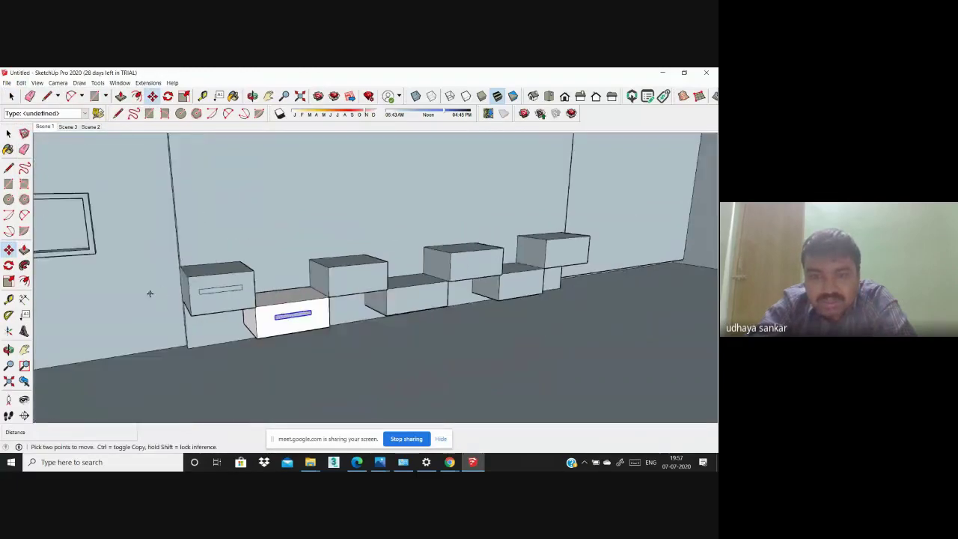
pyautogui.scroll(-2, 146, 285)
pyautogui.scroll(-2, 113, 247)
pyautogui.press('space')
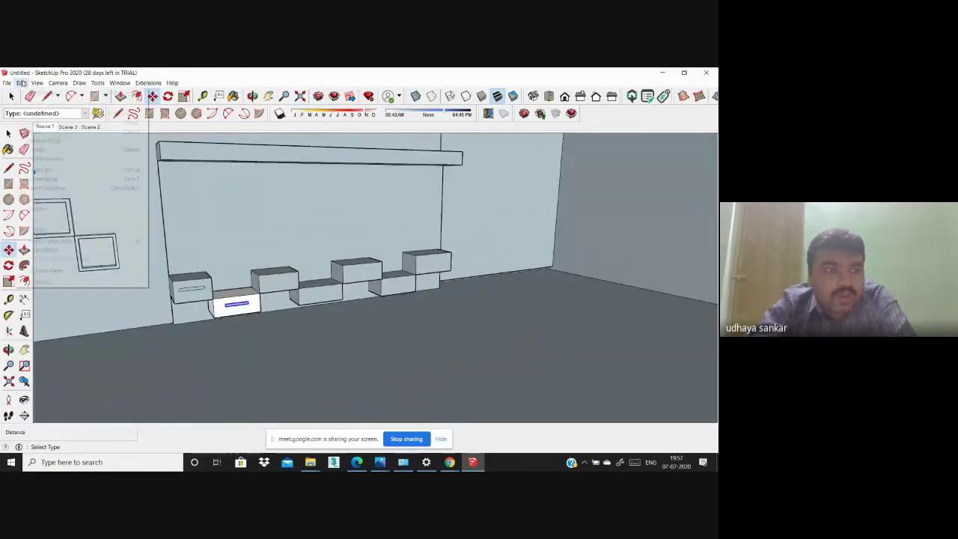
pyautogui.click(21, 83)
pyautogui.click(37, 130)
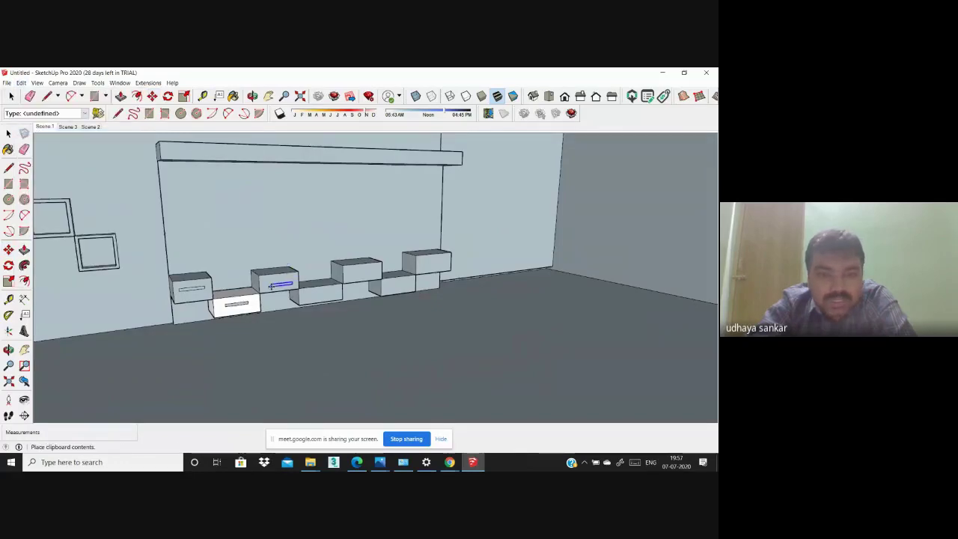
pyautogui.click(269, 284)
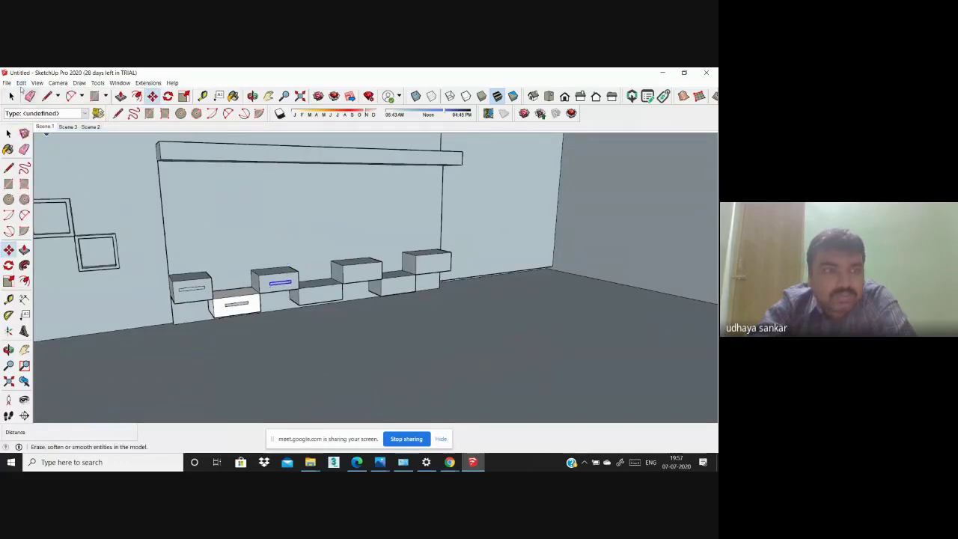
# Step: Paste handles onto the middle lower, third upper and lower-right drawers
pyautogui.click(21, 83)
pyautogui.click(37, 132)
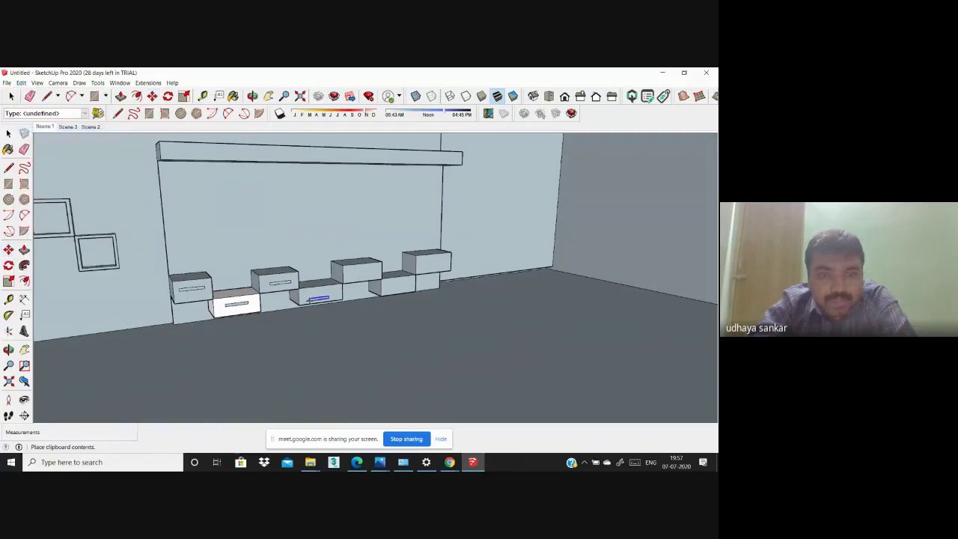
pyautogui.scroll(2, 314, 297)
pyautogui.click(318, 297)
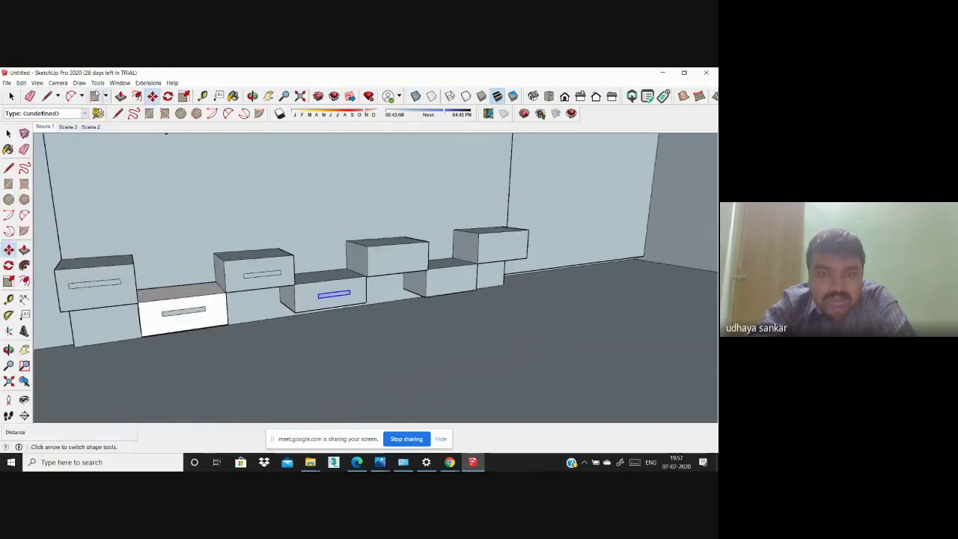
pyautogui.click(21, 83)
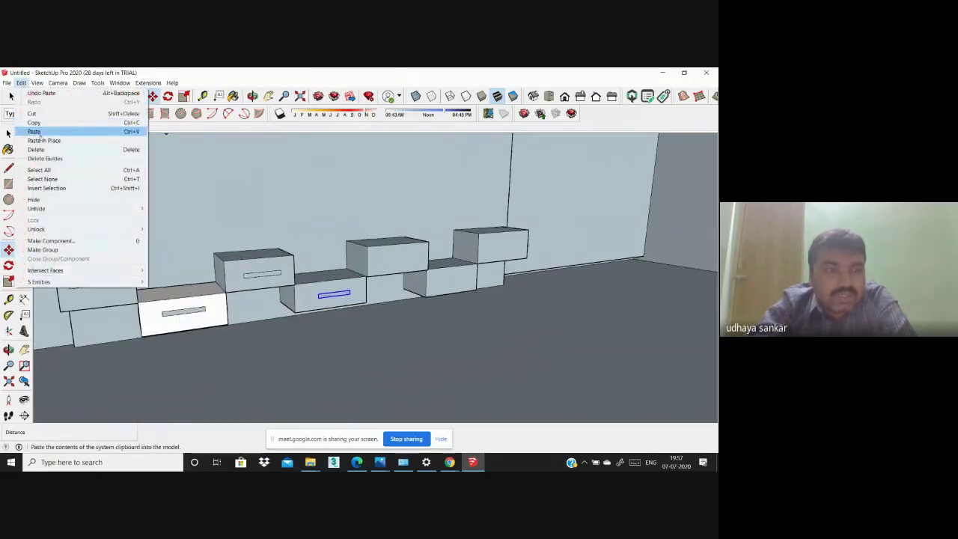
pyautogui.click(37, 130)
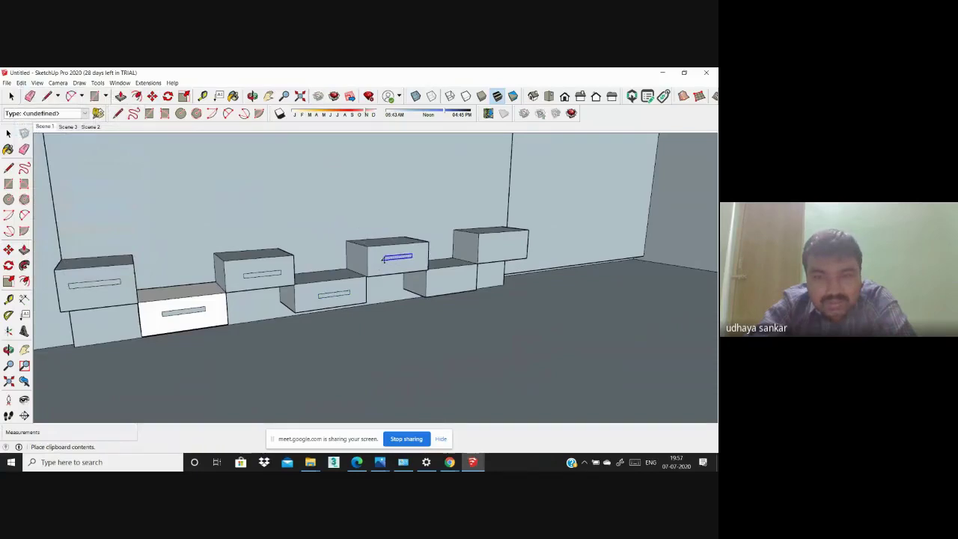
pyautogui.click(383, 259)
pyautogui.click(21, 82)
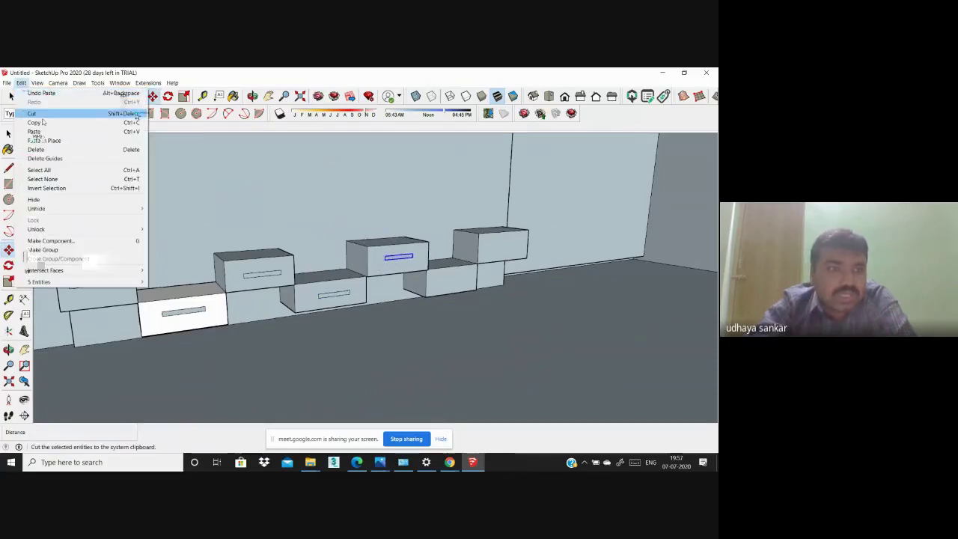
pyautogui.click(37, 115)
pyautogui.hotkey('ctrl', 'v')
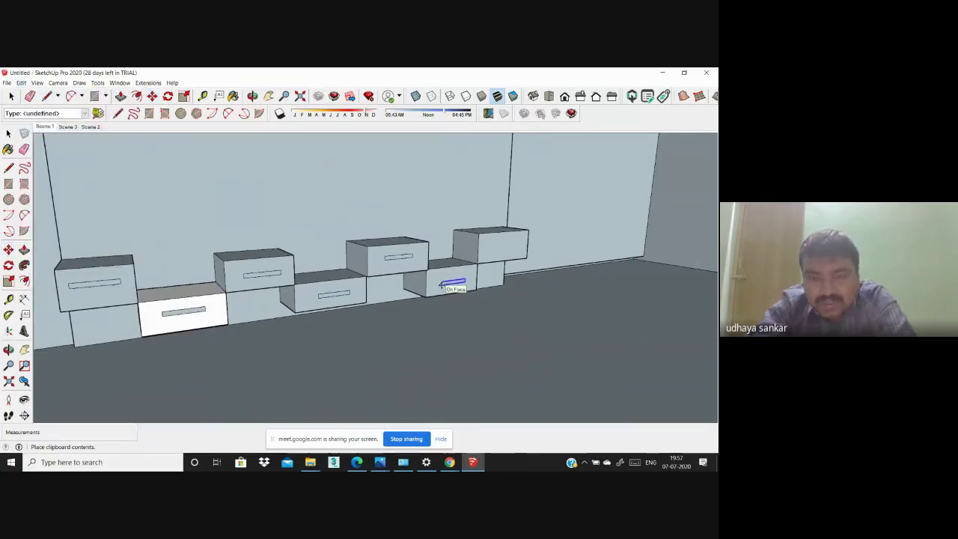
pyautogui.click(441, 284)
# Step: Paste the last handle onto the rightmost upper drawer, completing the row
pyautogui.press('m')
pyautogui.click(21, 82)
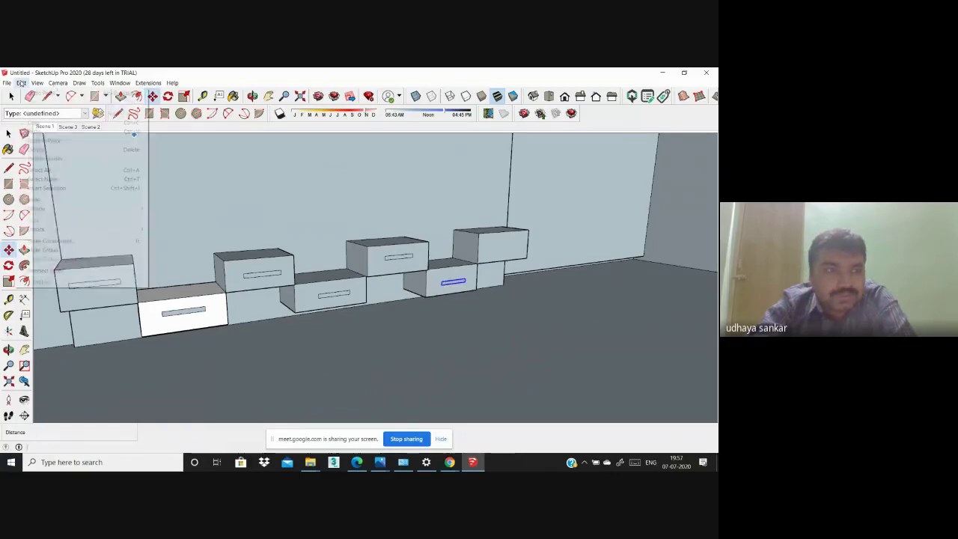
pyautogui.click(34, 132)
pyautogui.scroll(2, 486, 248)
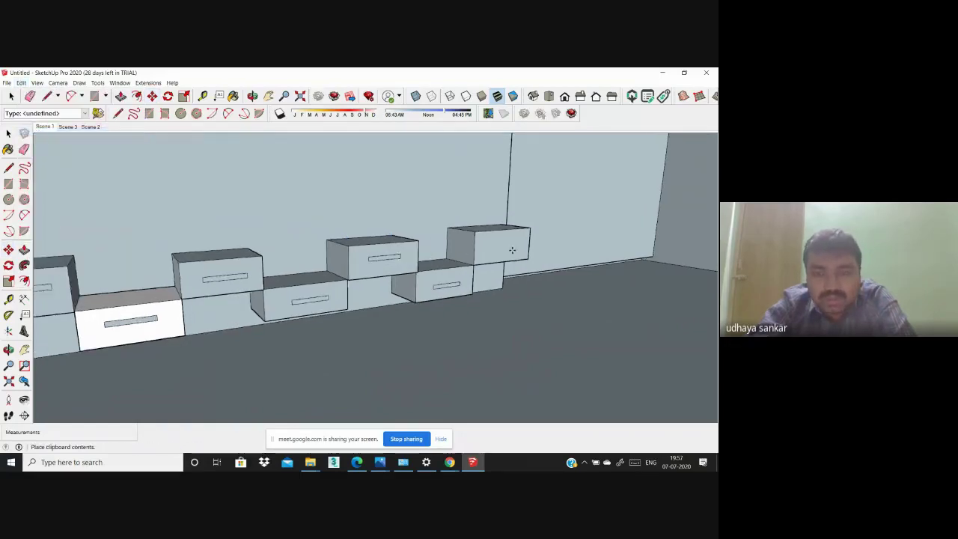
pyautogui.scroll(2, 487, 249)
pyautogui.click(488, 245)
pyautogui.press('m')
pyautogui.scroll(-1, 376, 236)
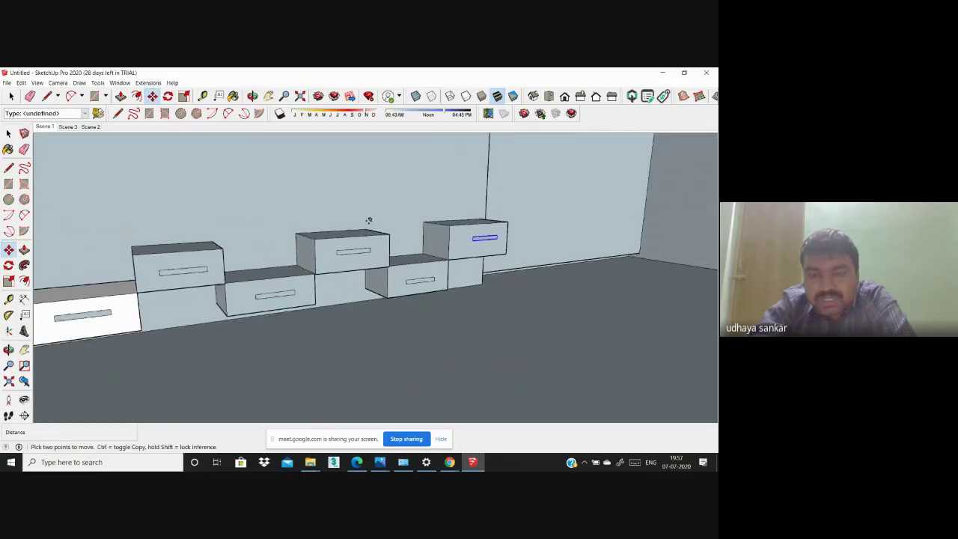
pyautogui.scroll(-3, 376, 238)
pyautogui.scroll(-2, 375, 241)
pyautogui.scroll(-2, 381, 255)
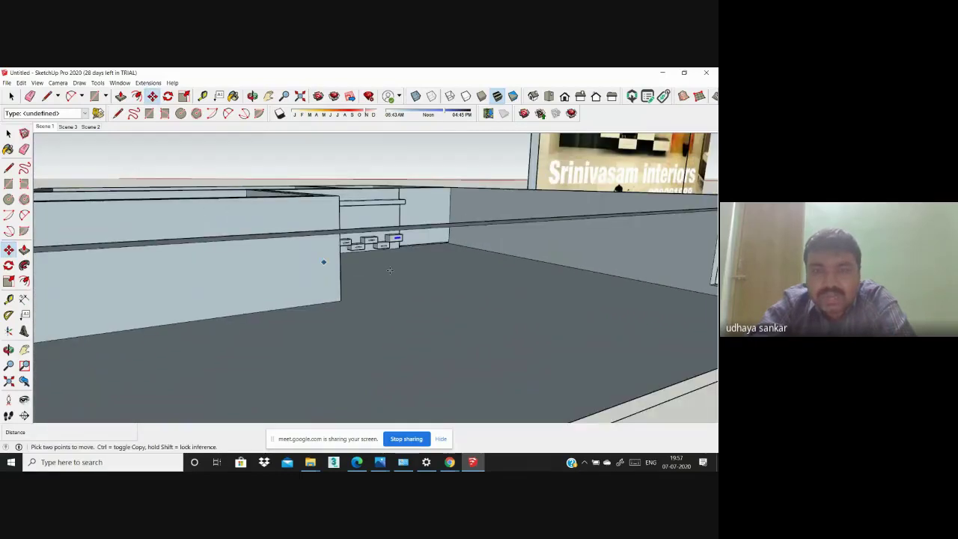
pyautogui.scroll(-3, 389, 270)
pyautogui.moveTo(299, 269); pyautogui.dragTo(225, 262, button='middle')
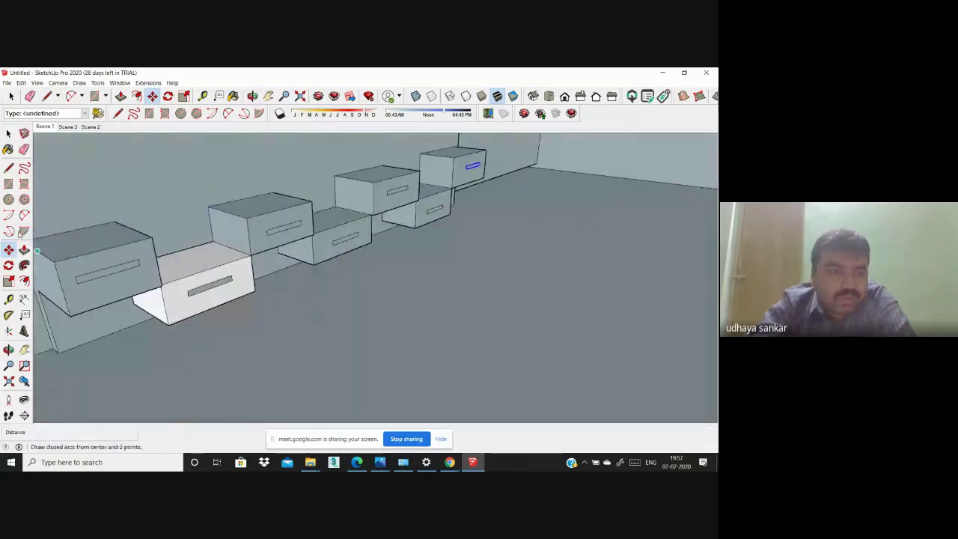
pyautogui.click(24, 250)
pyautogui.scroll(1, 105, 272)
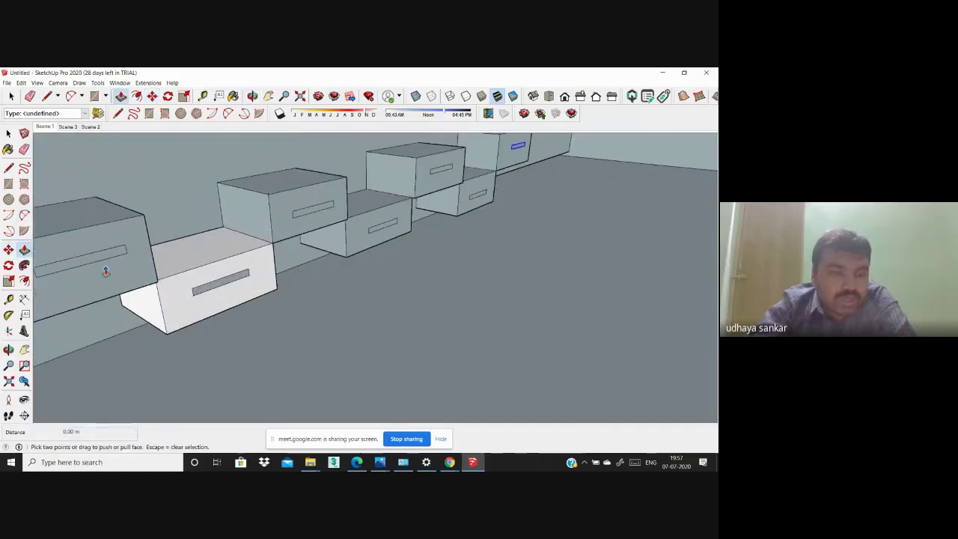
pyautogui.click(105, 280)
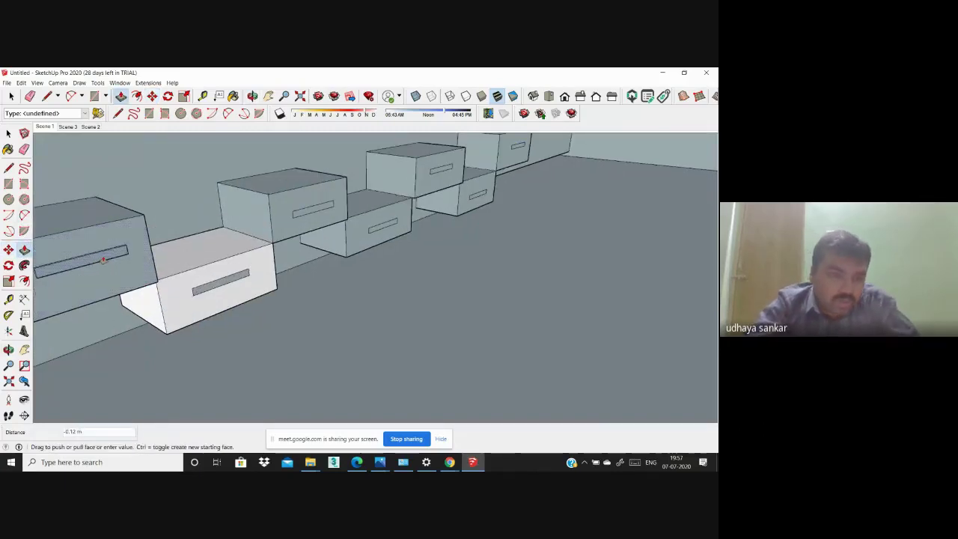
pyautogui.click(204, 292)
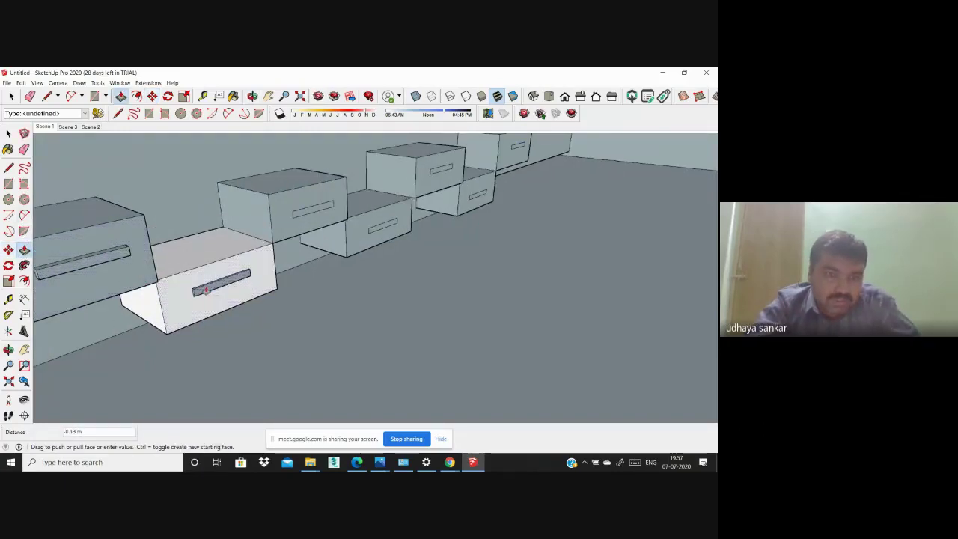
pyautogui.click(213, 284)
pyautogui.click(304, 215)
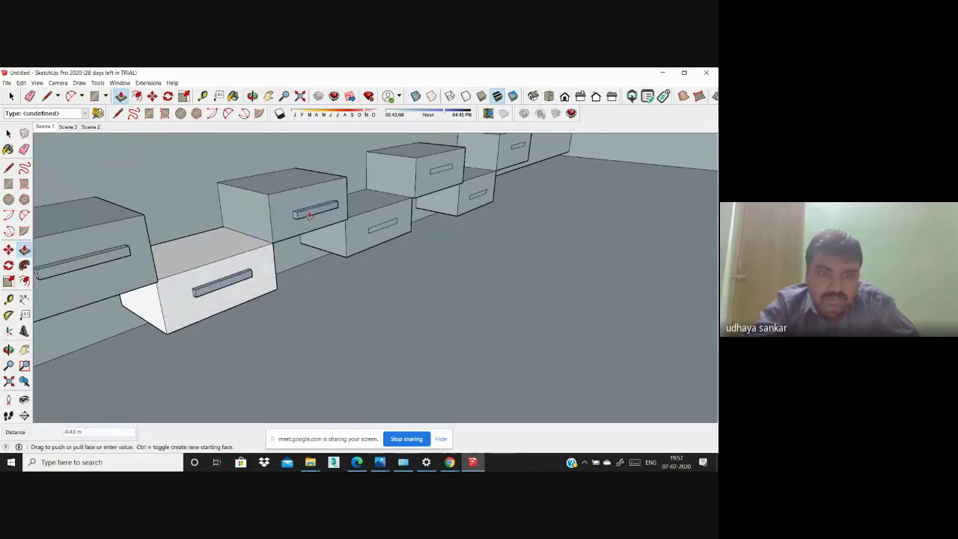
pyautogui.moveTo(376, 229)
pyautogui.mouseDown()
pyautogui.moveTo(452, 175)
pyautogui.moveTo(446, 223)
pyautogui.mouseUp()
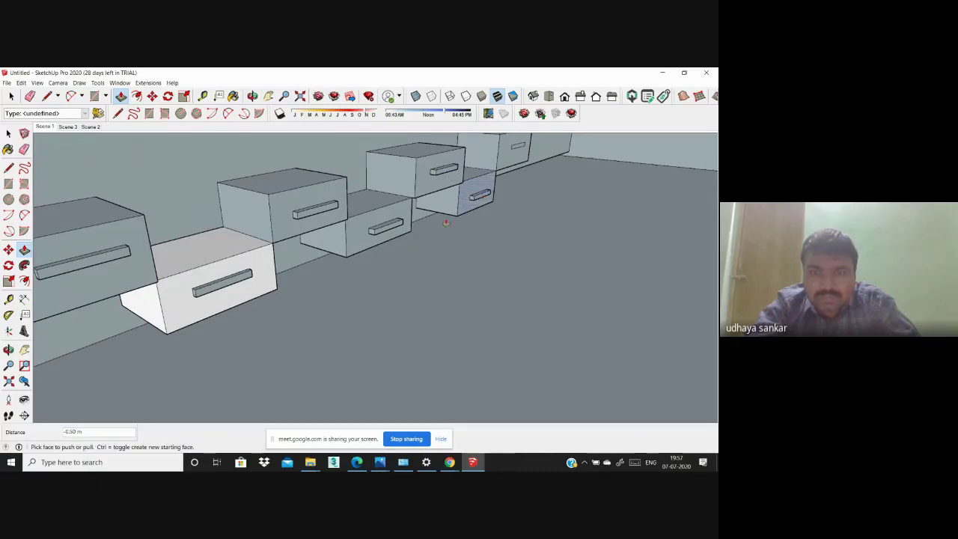
pyautogui.scroll(-5, 446, 223)
pyautogui.scroll(8, 300, 233)
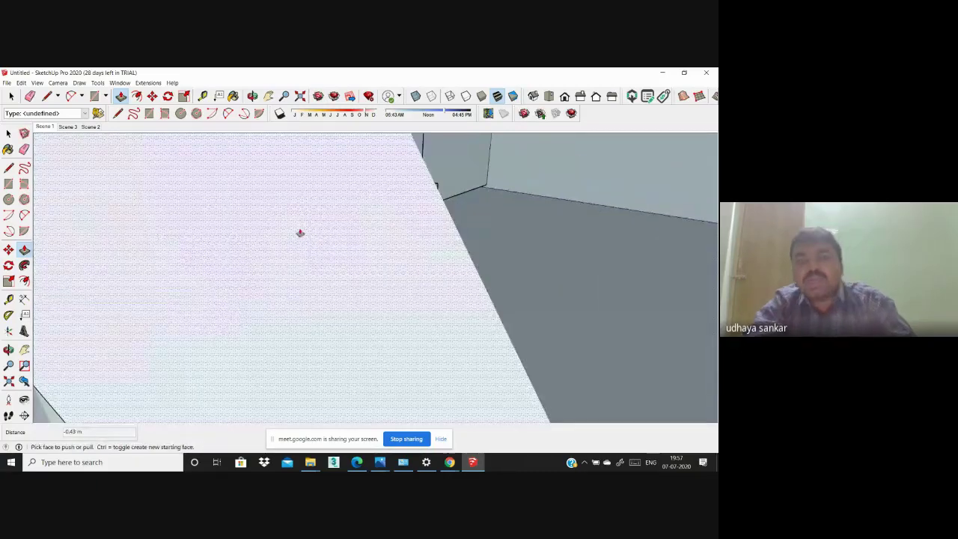
pyautogui.scroll(3, 299, 233)
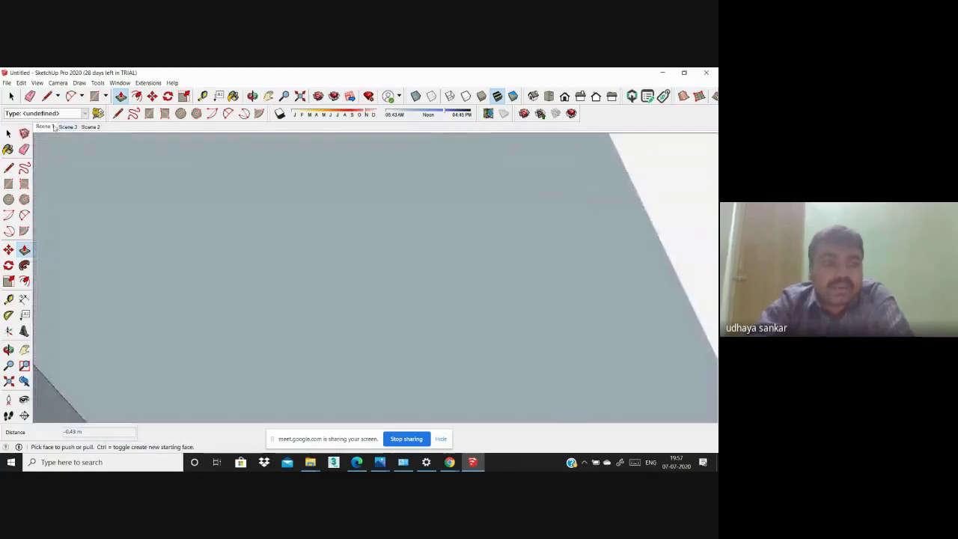
# Step: Return to the Scene 1 view and compare the TV wall with the reference image
pyautogui.click(46, 126)
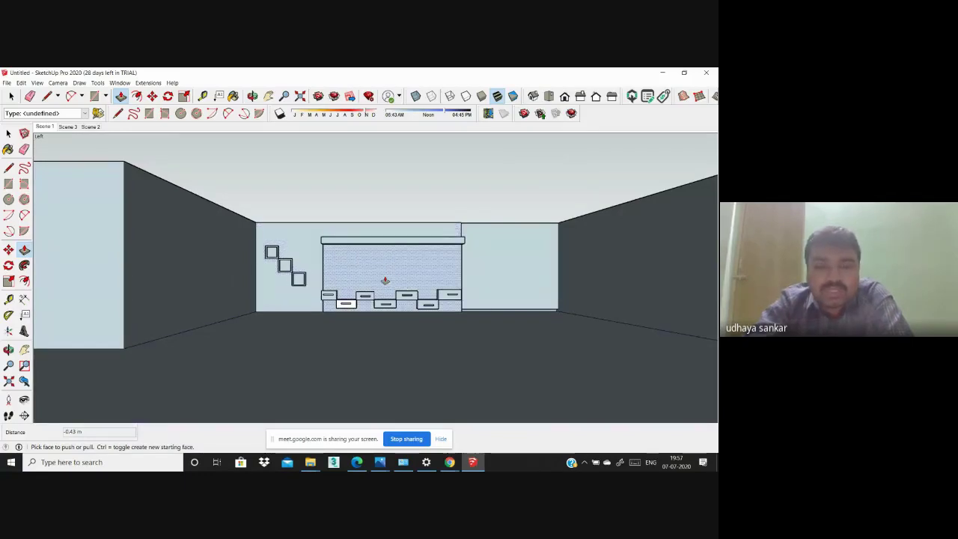
pyautogui.scroll(-2, 263, 257)
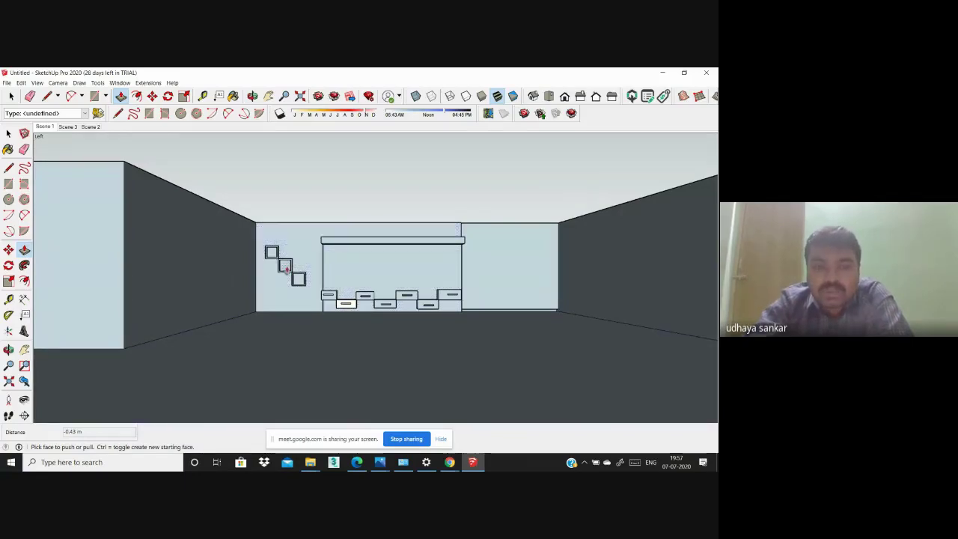
pyautogui.scroll(-3, 299, 277)
pyautogui.scroll(-5, 352, 299)
pyautogui.scroll(-2, 395, 318)
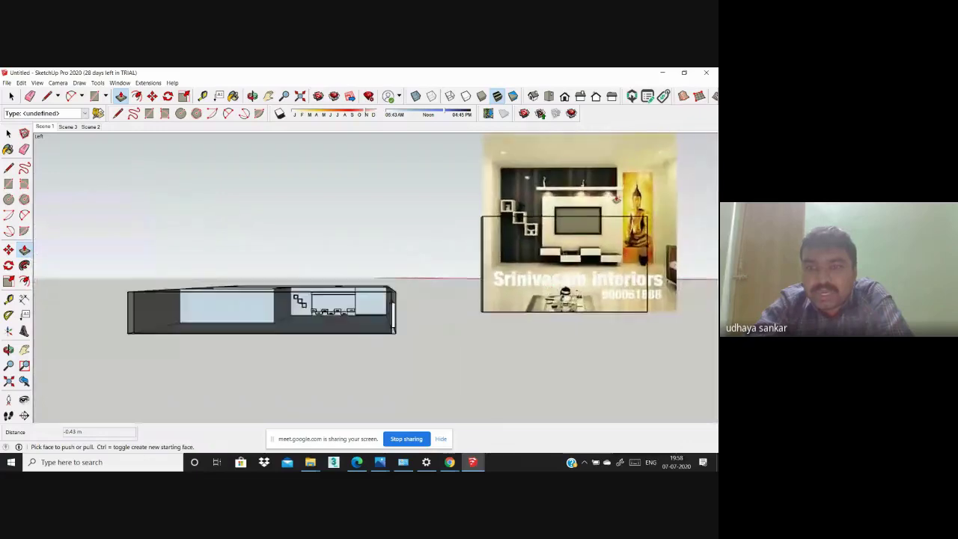
pyautogui.scroll(3, 644, 193)
pyautogui.scroll(2, 644, 193)
pyautogui.scroll(-2, 644, 193)
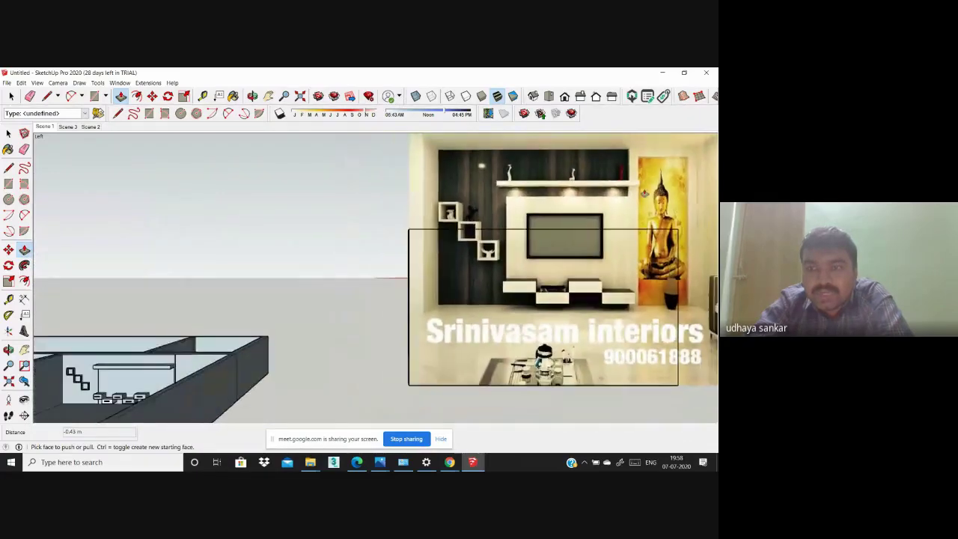
pyautogui.scroll(-2, 642, 193)
pyautogui.scroll(3, 637, 227)
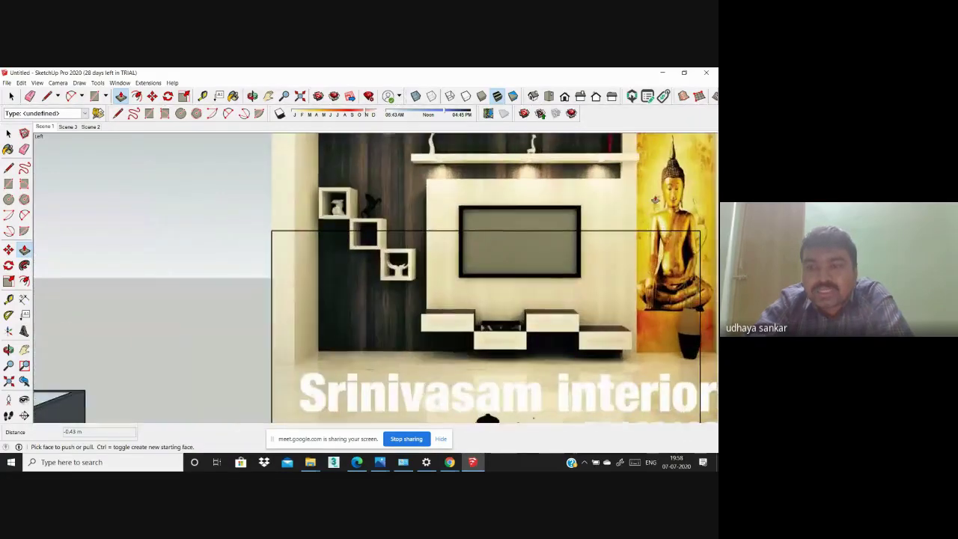
pyautogui.scroll(-2, 685, 254)
pyautogui.scroll(-1, 685, 254)
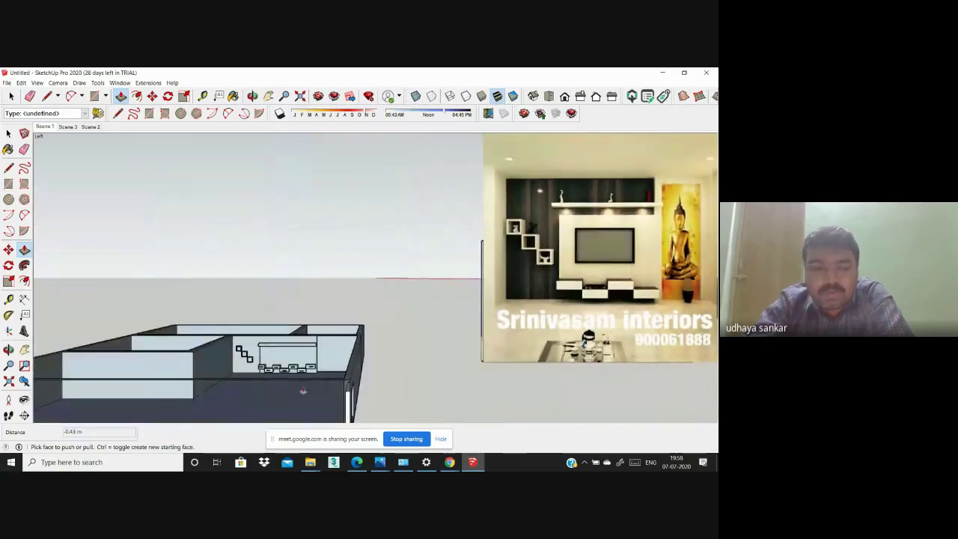
pyautogui.scroll(5, 303, 390)
pyautogui.scroll(1, 288, 385)
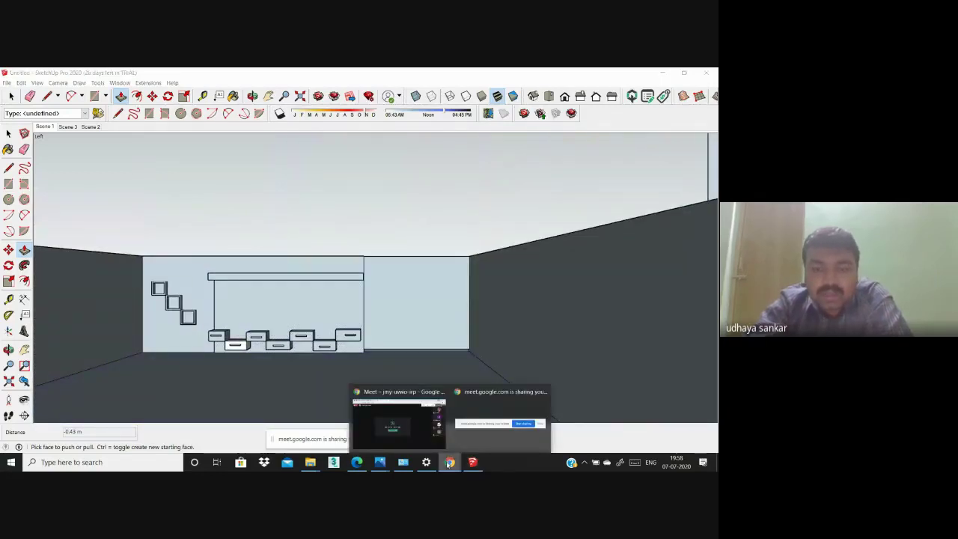
pyautogui.moveTo(449, 462)
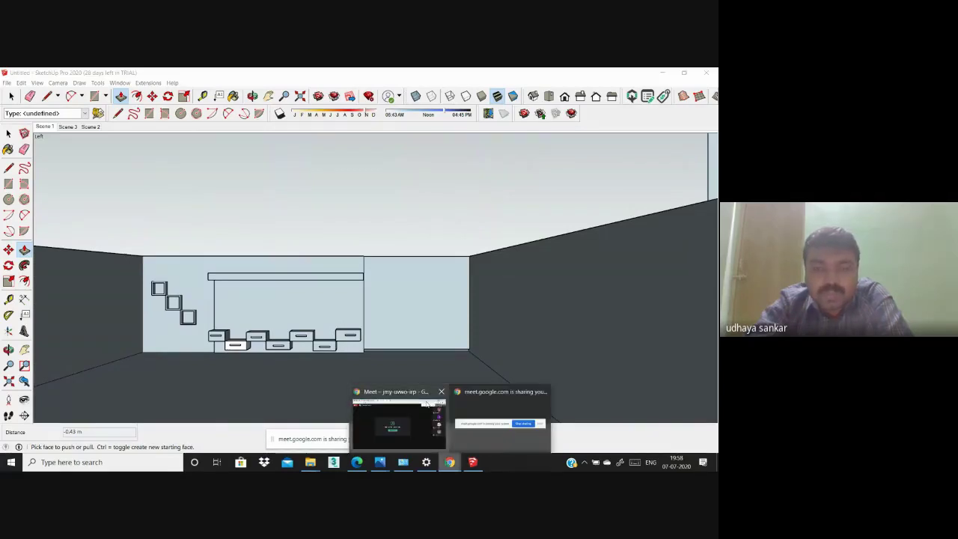
# Step: Search Google Images for 'budda' in a new Chrome tab
pyautogui.click(423, 392)
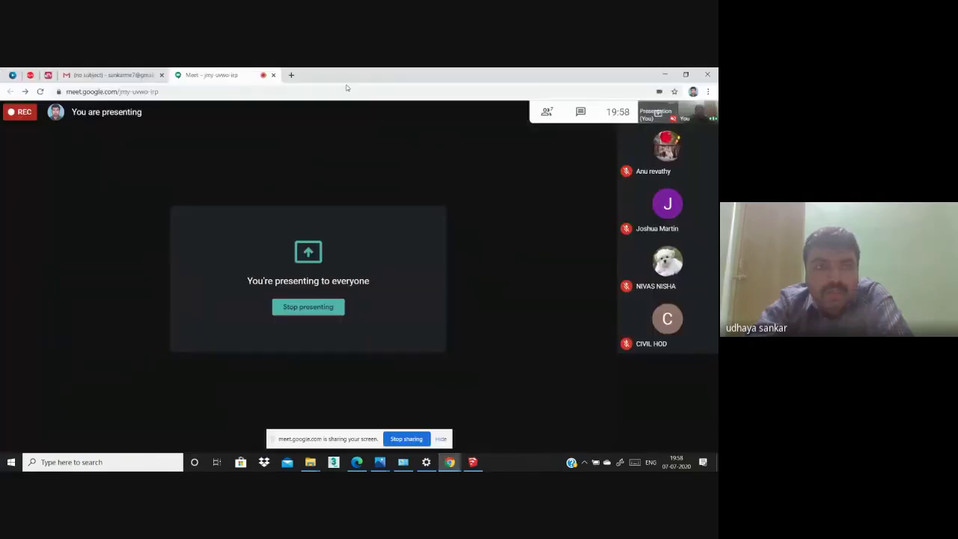
pyautogui.click(291, 76)
pyautogui.click(284, 90)
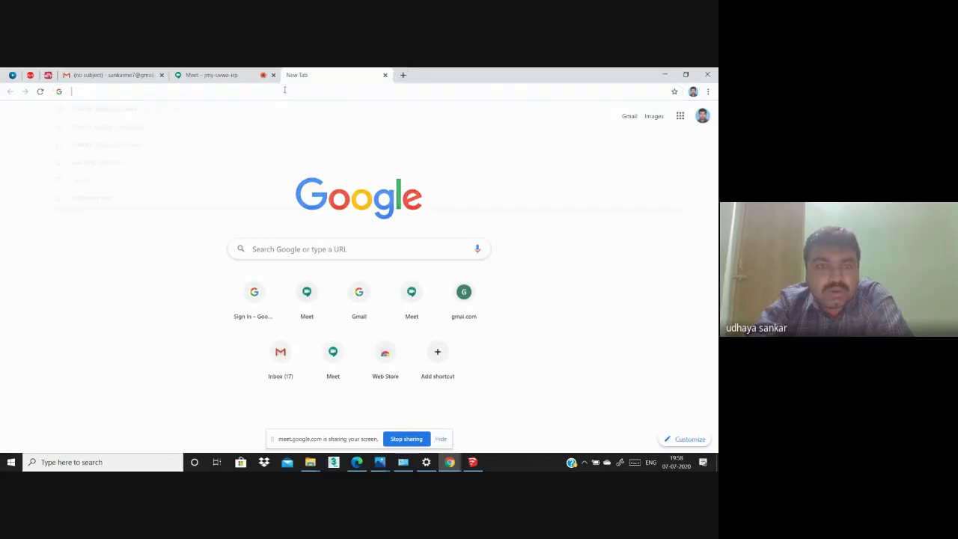
pyautogui.write('b')
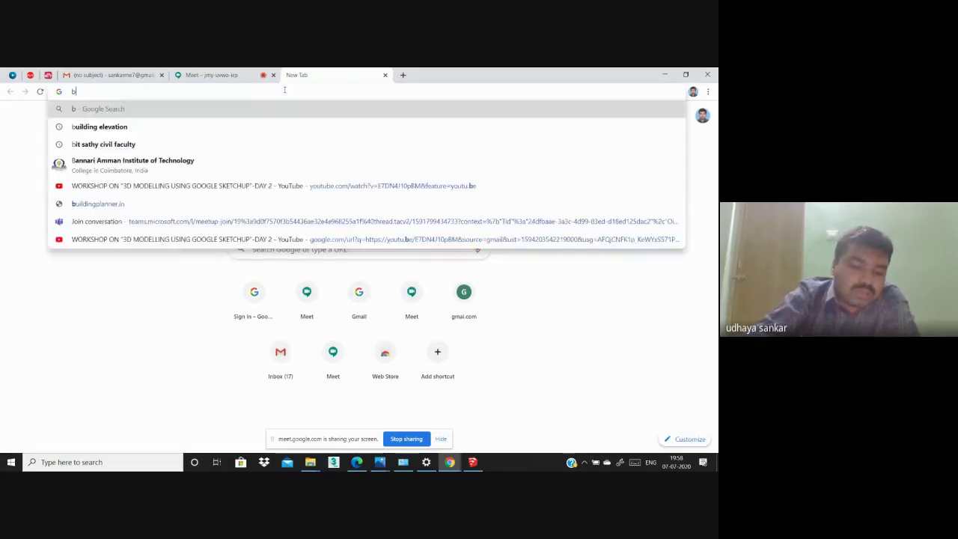
pyautogui.write('udda')
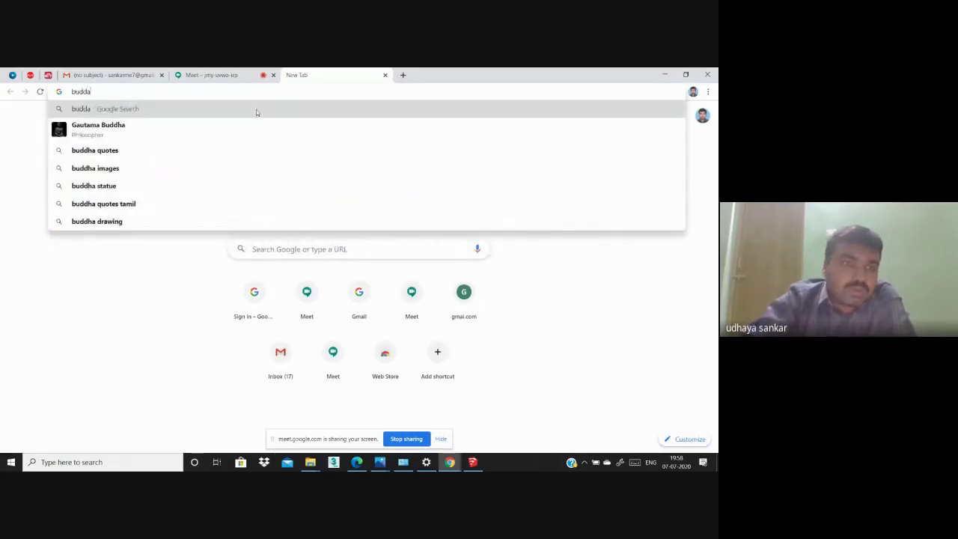
pyautogui.press('Return')
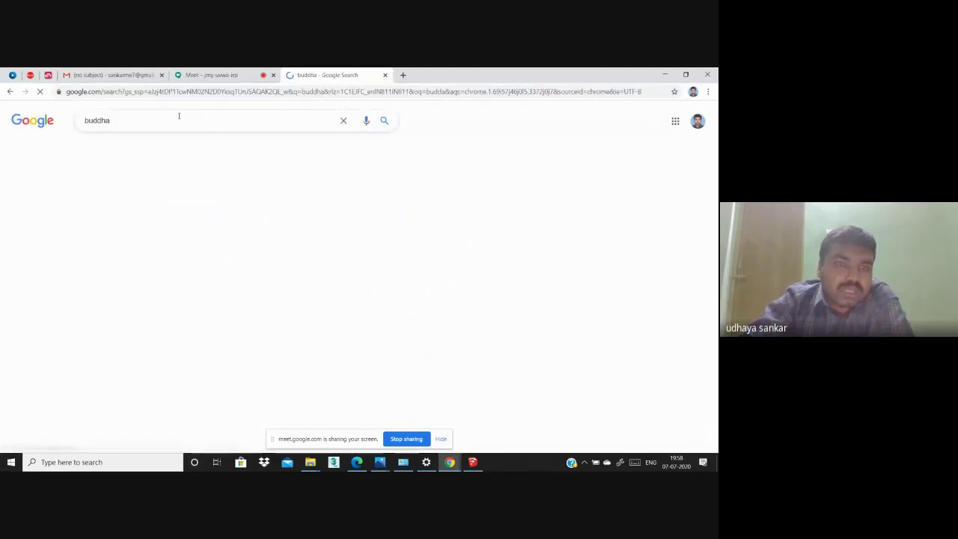
pyautogui.click(133, 150)
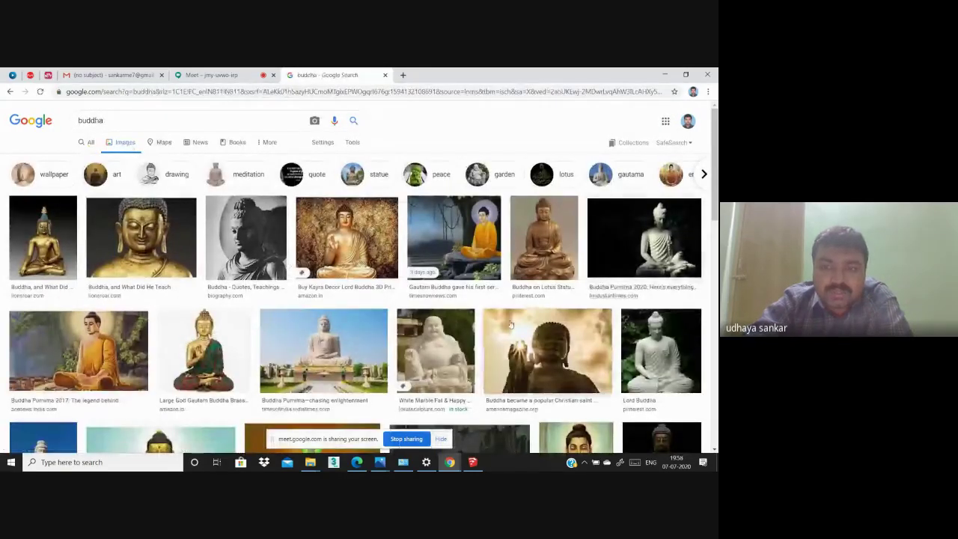
# Step: Save the bronze Buddha on Lotus statue photo as a JPG
pyautogui.click(333, 260)
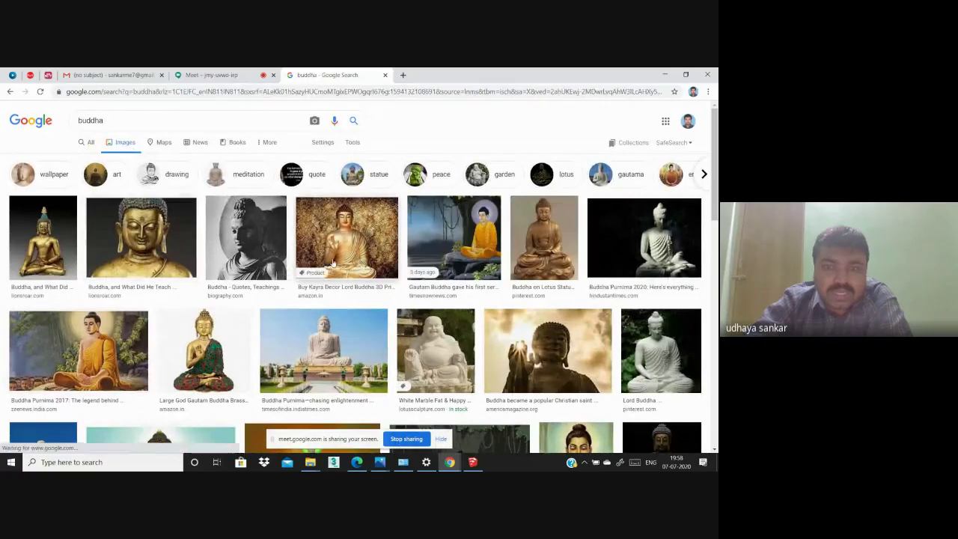
pyautogui.click(544, 245)
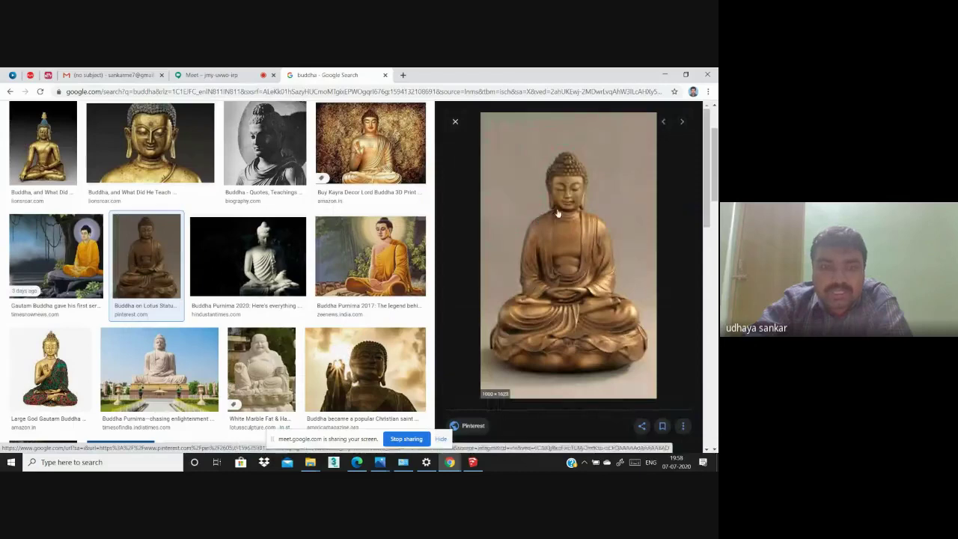
pyautogui.rightClick(565, 215)
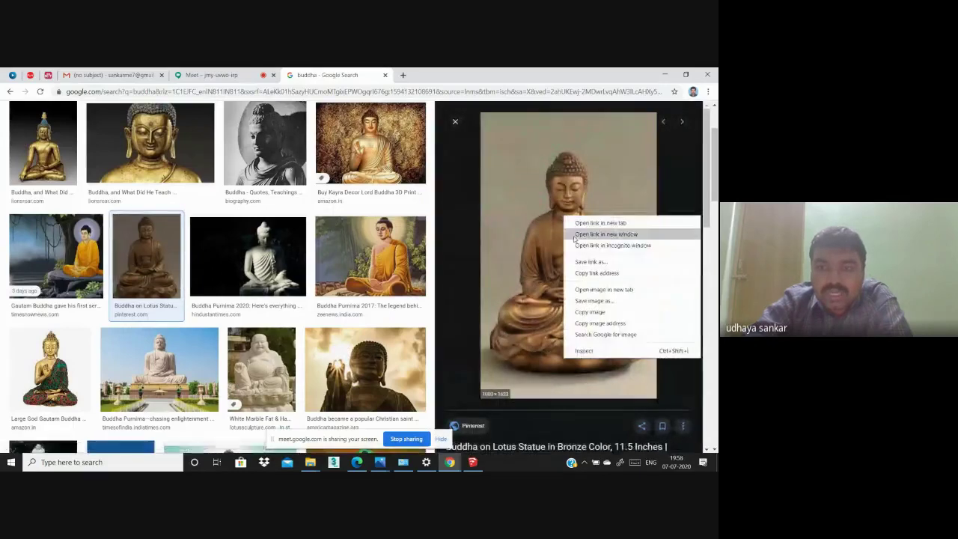
pyautogui.click(589, 301)
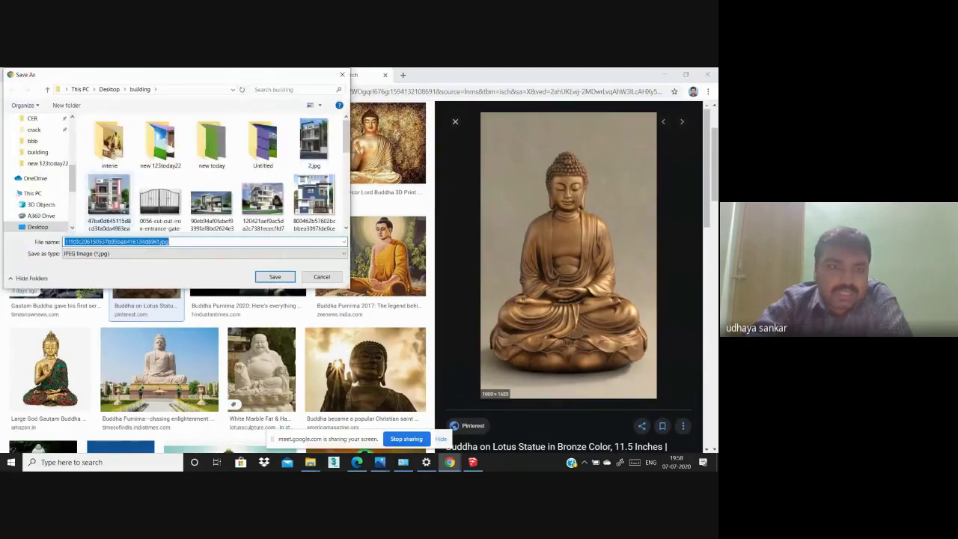
pyautogui.click(264, 279)
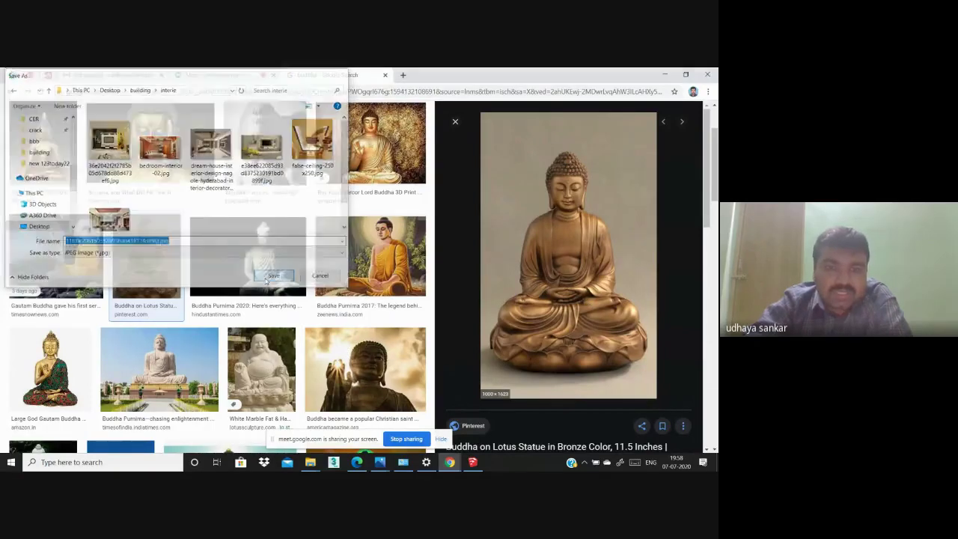
pyautogui.click(662, 74)
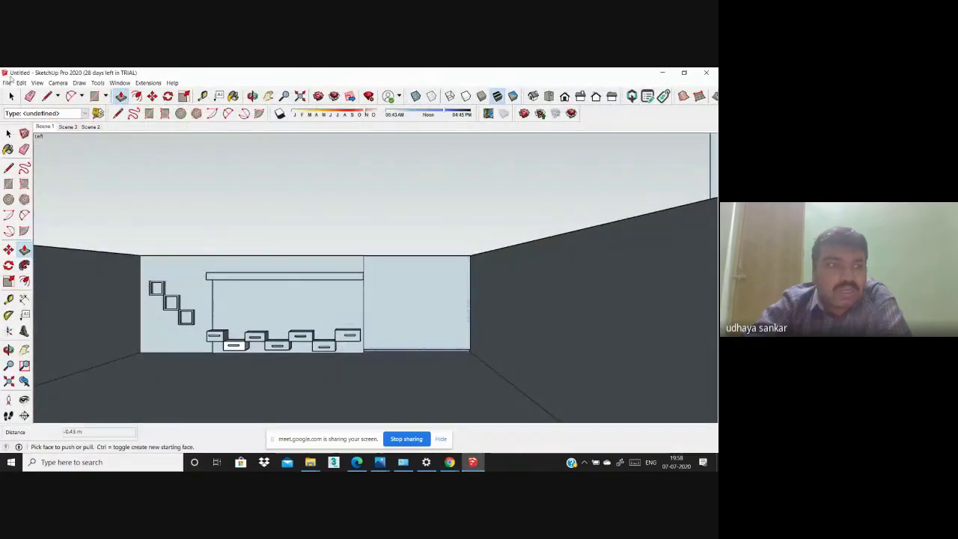
# Step: Import the downloaded Buddha JPG from the interie folder as a texture
pyautogui.click(7, 83)
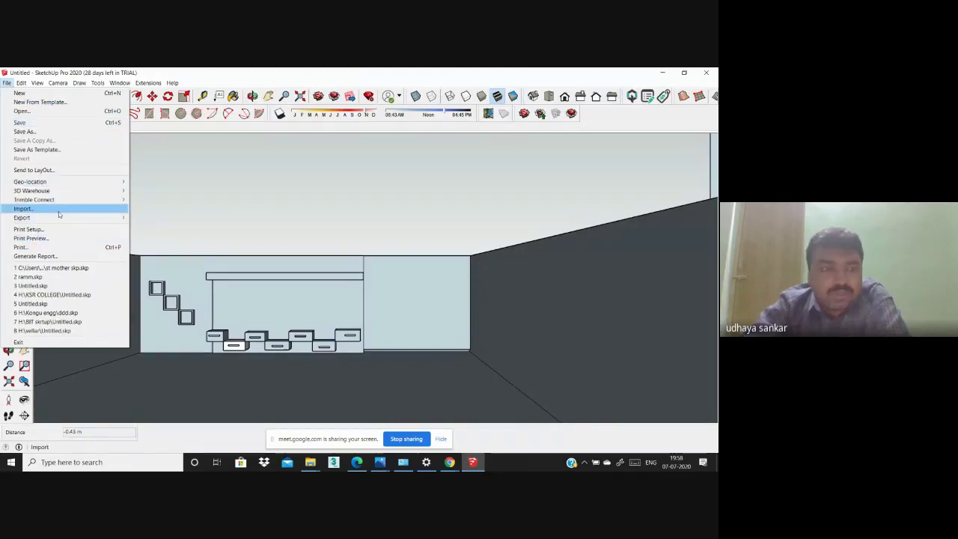
pyautogui.click(59, 208)
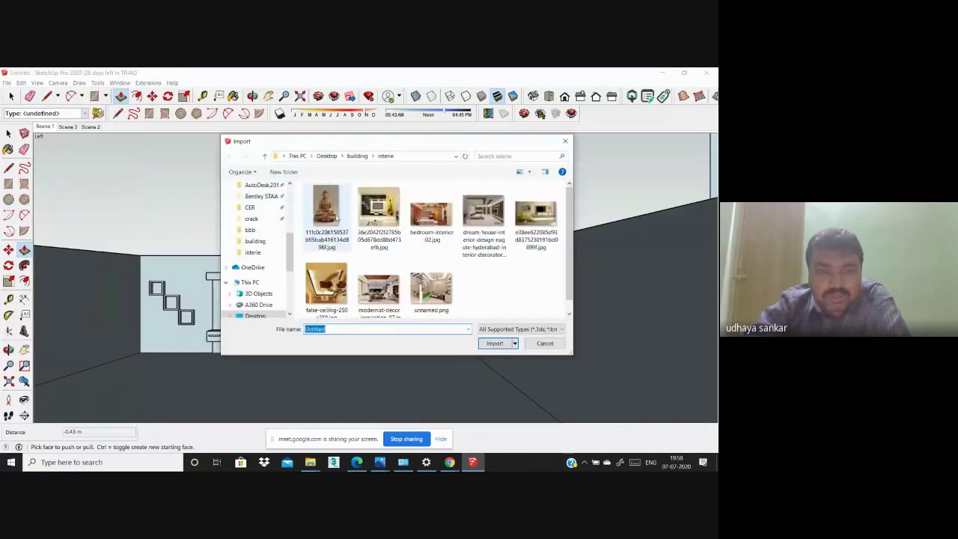
pyautogui.click(323, 203)
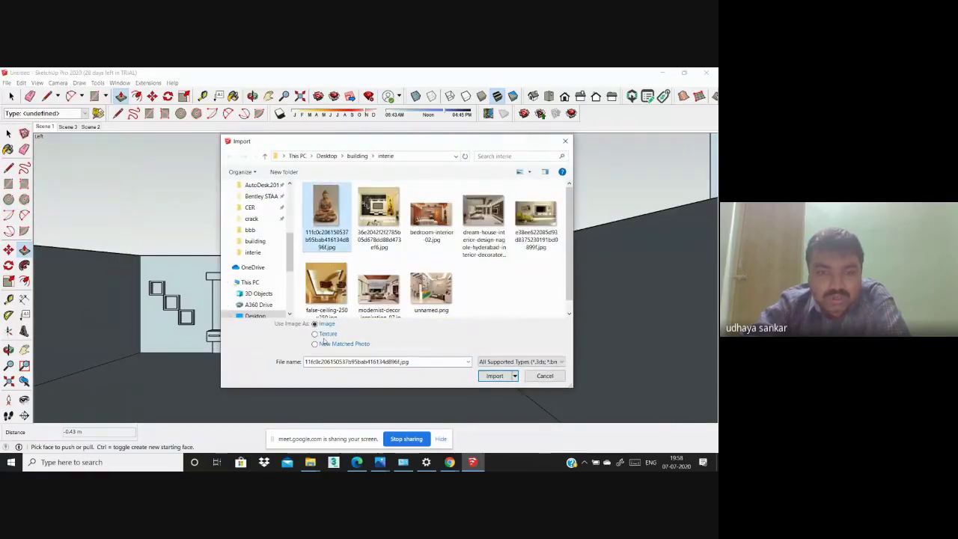
pyautogui.click(492, 376)
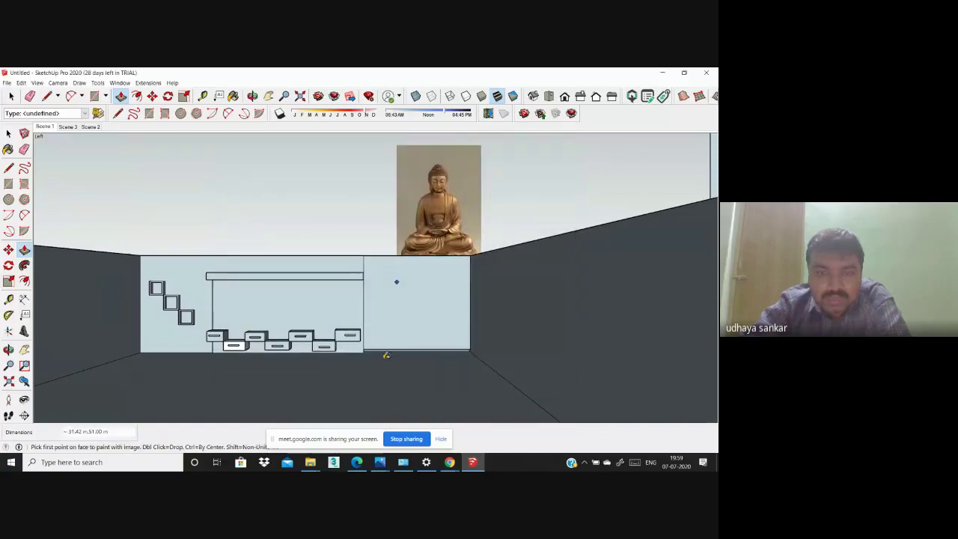
# Step: Place and size the Buddha image on the back wall with two corner clicks
pyautogui.scroll(-3, 386, 355)
pyautogui.moveTo(386, 351); pyautogui.dragTo(387, 344, button='middle')
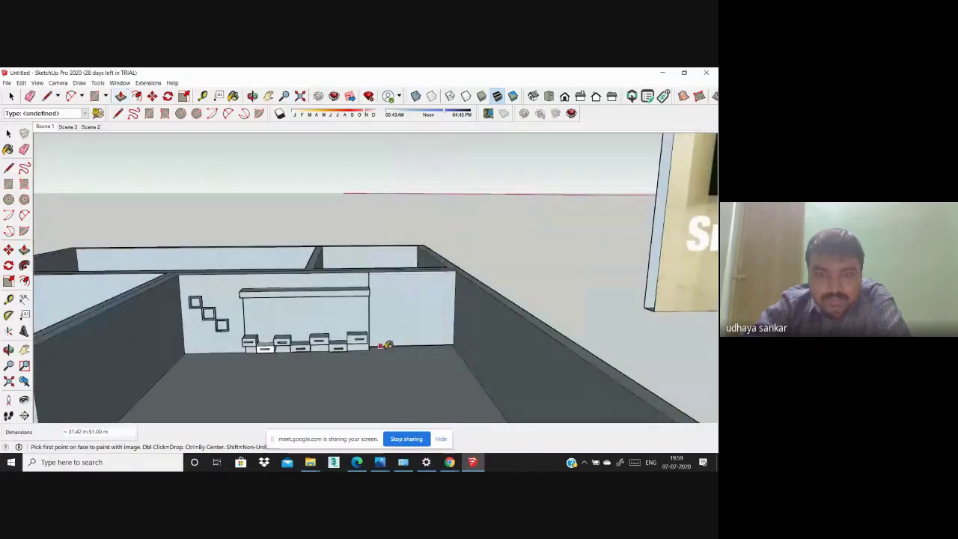
pyautogui.click(384, 336)
pyautogui.scroll(-1, 384, 333)
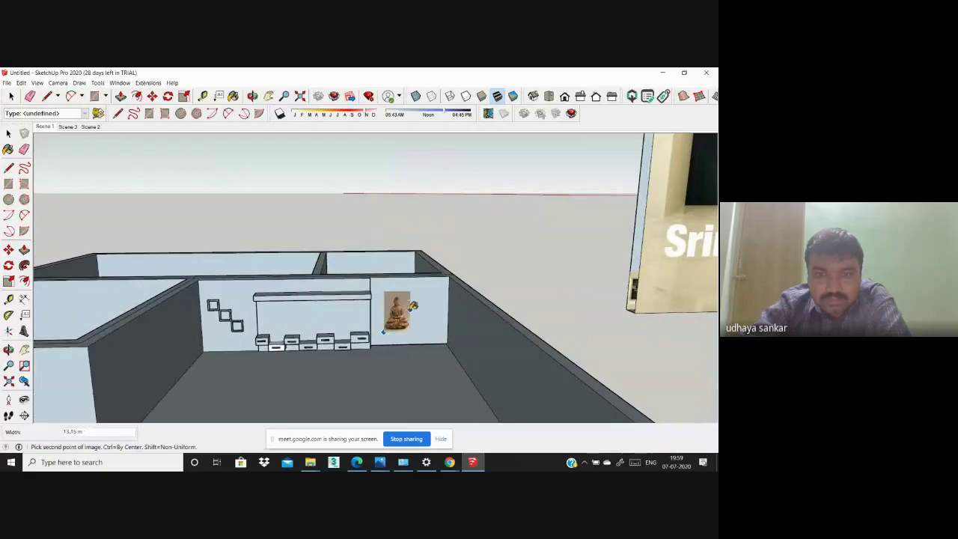
pyautogui.click(440, 259)
pyautogui.moveTo(440, 258)
pyautogui.mouseDown(button='middle')
pyautogui.moveTo(405, 307)
pyautogui.moveTo(393, 262)
pyautogui.moveTo(297, 339)
pyautogui.moveTo(207, 387)
pyautogui.moveTo(502, 372)
pyautogui.moveTo(463, 315)
pyautogui.mouseUp(button='middle')
pyautogui.press('space')
pyautogui.scroll(3, 392, 258)
pyautogui.scroll(-3, 392, 257)
pyautogui.scroll(-2, 392, 257)
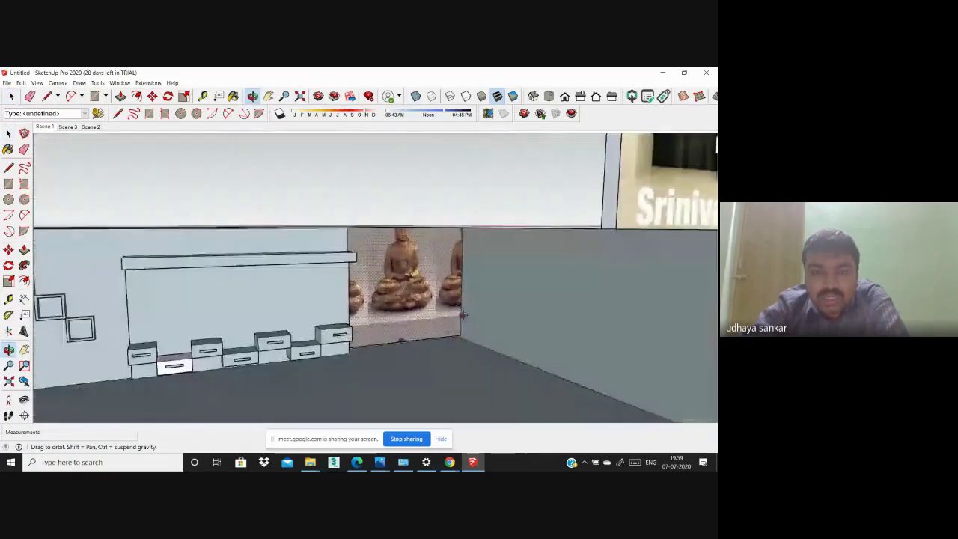
pyautogui.scroll(2, 420, 278)
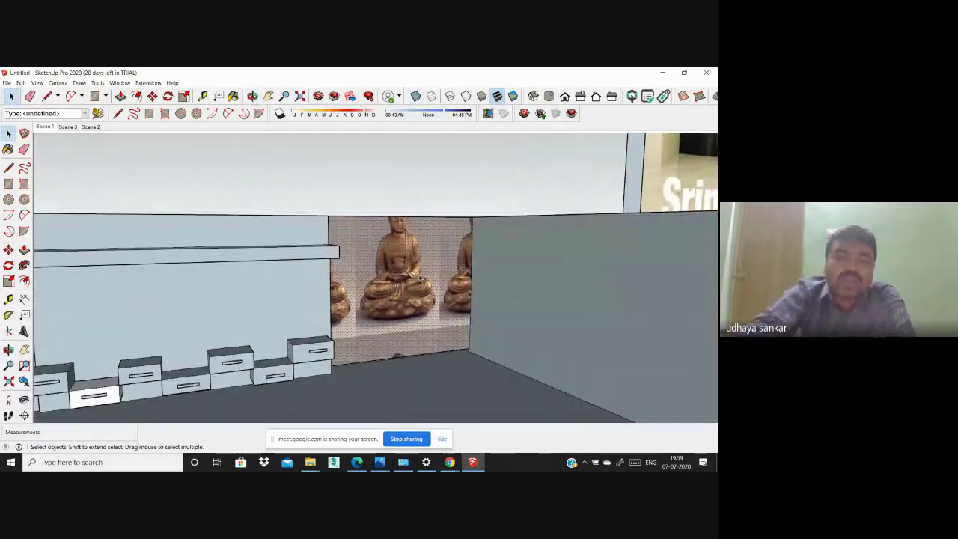
pyautogui.scroll(-1, 420, 278)
pyautogui.scroll(-1, 411, 273)
pyautogui.scroll(-2, 397, 262)
pyautogui.scroll(-1, 380, 253)
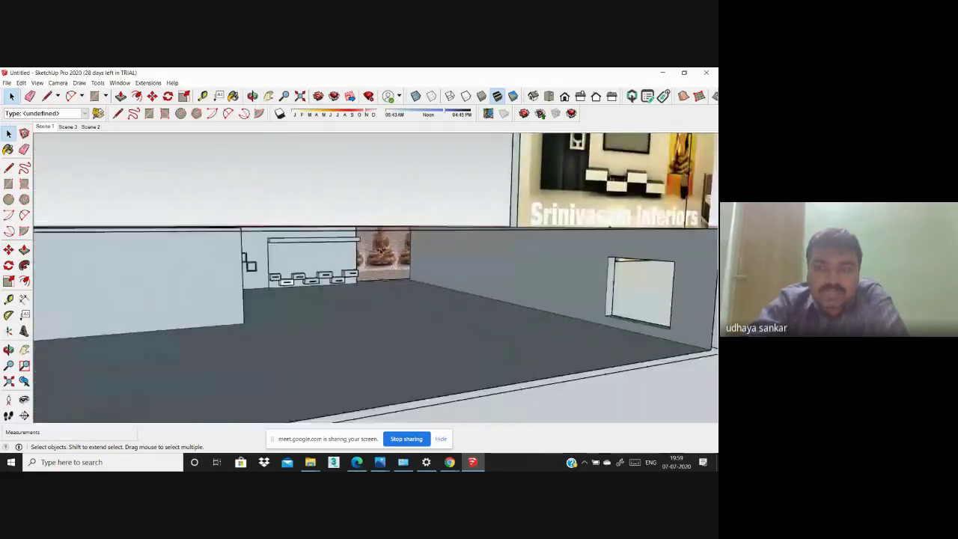
pyautogui.scroll(-2, 366, 245)
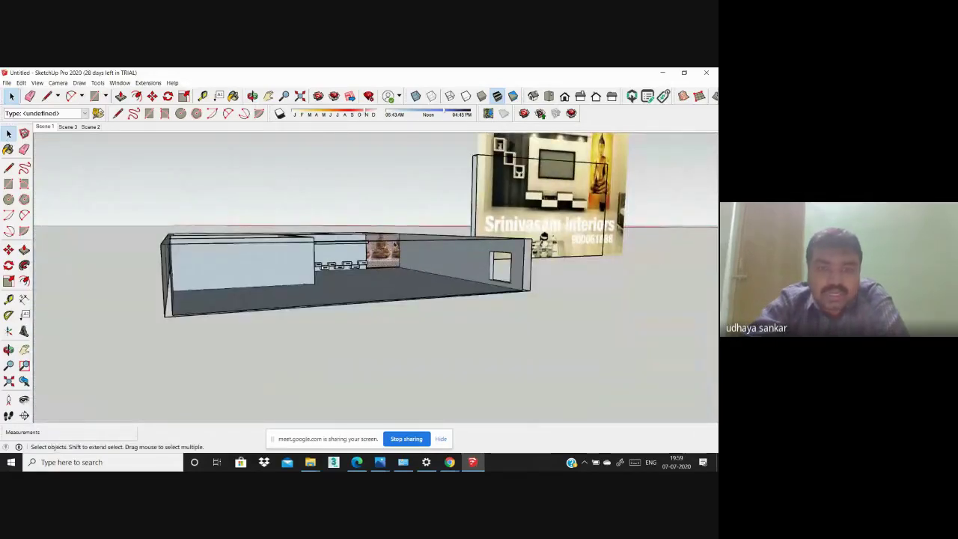
pyautogui.scroll(3, 410, 248)
pyautogui.scroll(2, 389, 269)
pyautogui.scroll(1, 367, 292)
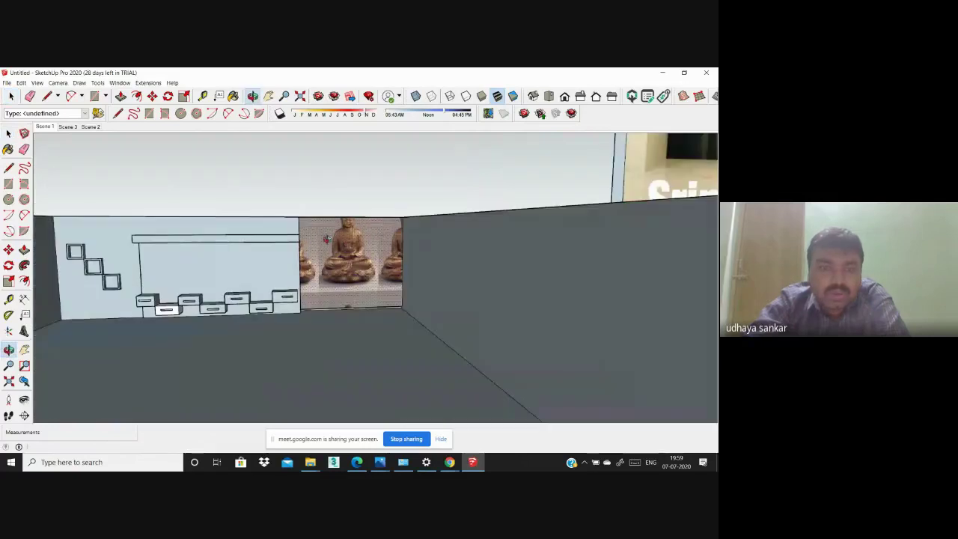
# Step: Paint the Buddha wall panel with the Stone Brushed Khaki texture
pyautogui.press('b')
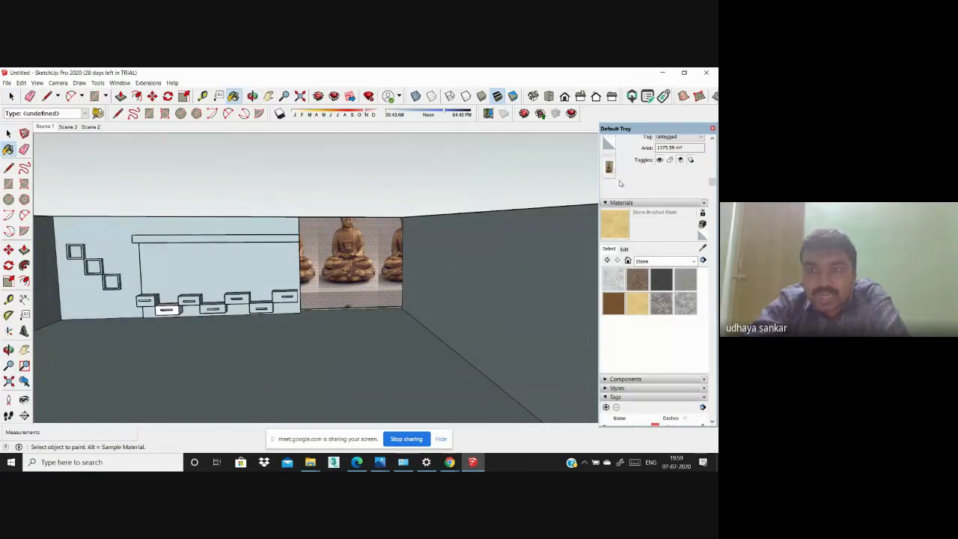
pyautogui.click(624, 248)
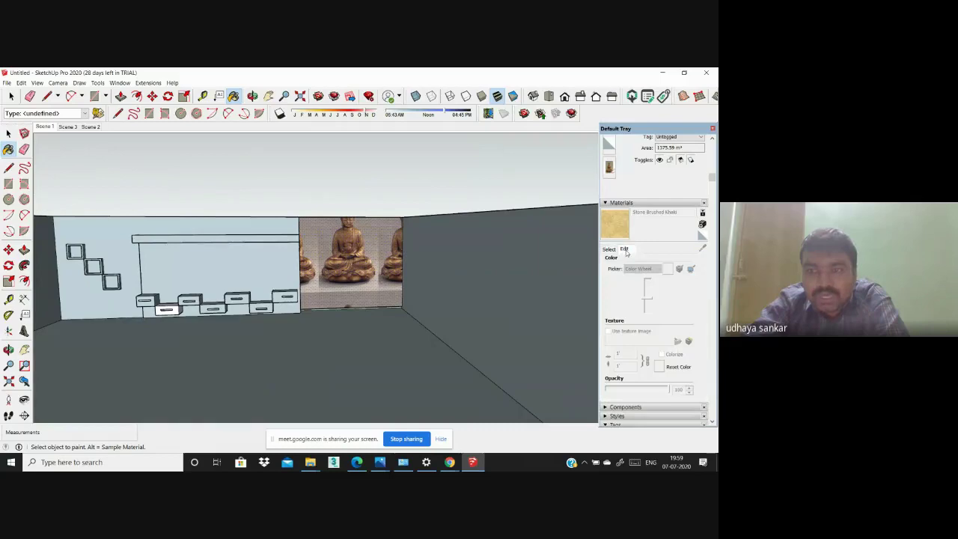
pyautogui.click(372, 246)
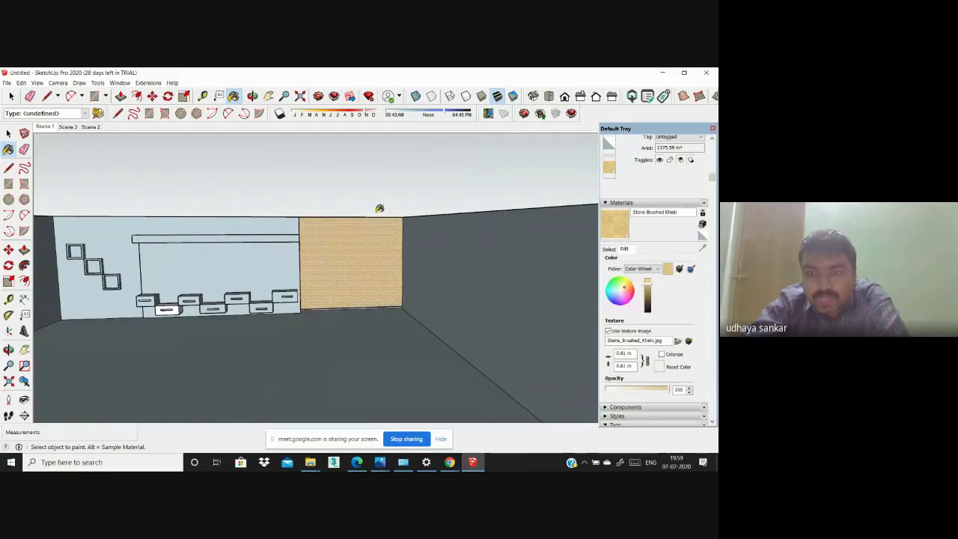
pyautogui.scroll(-5, 379, 208)
pyautogui.moveTo(379, 208)
pyautogui.mouseDown(button='middle')
pyautogui.moveTo(154, 267)
pyautogui.moveTo(400, 193)
pyautogui.moveTo(552, 229)
pyautogui.mouseUp(button='middle')
pyautogui.scroll(5, 359, 210)
pyautogui.scroll(-5, 331, 241)
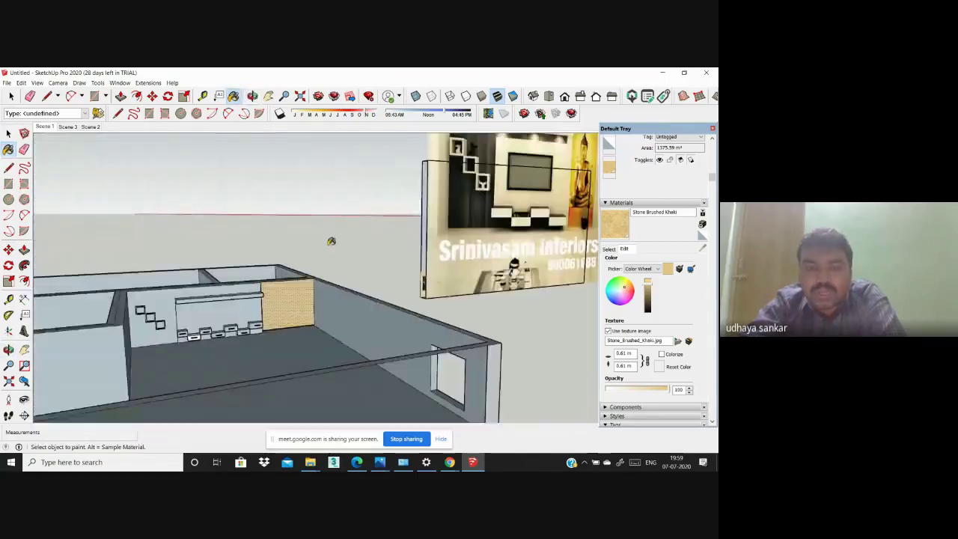
pyautogui.scroll(-5, 330, 241)
pyautogui.scroll(4, 322, 251)
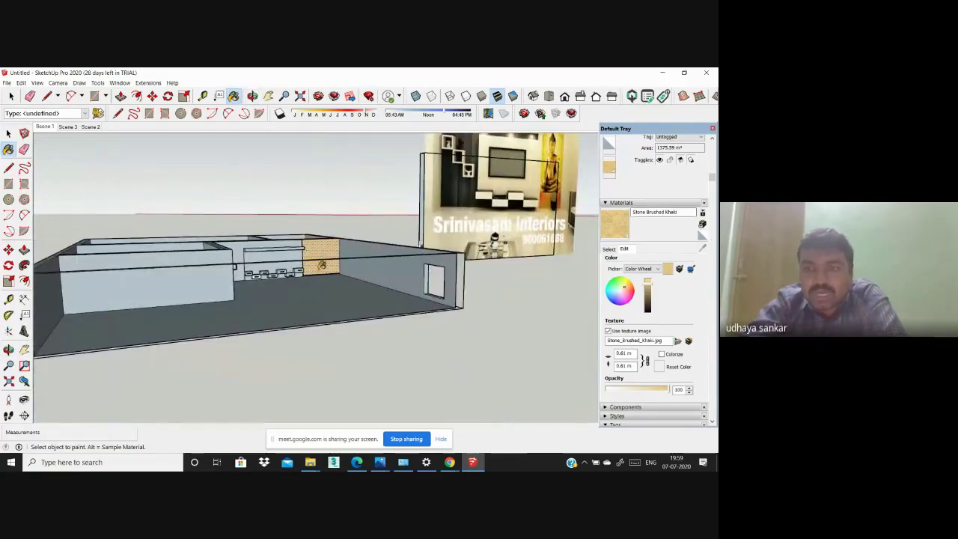
pyautogui.scroll(2, 322, 264)
pyautogui.scroll(2, 322, 265)
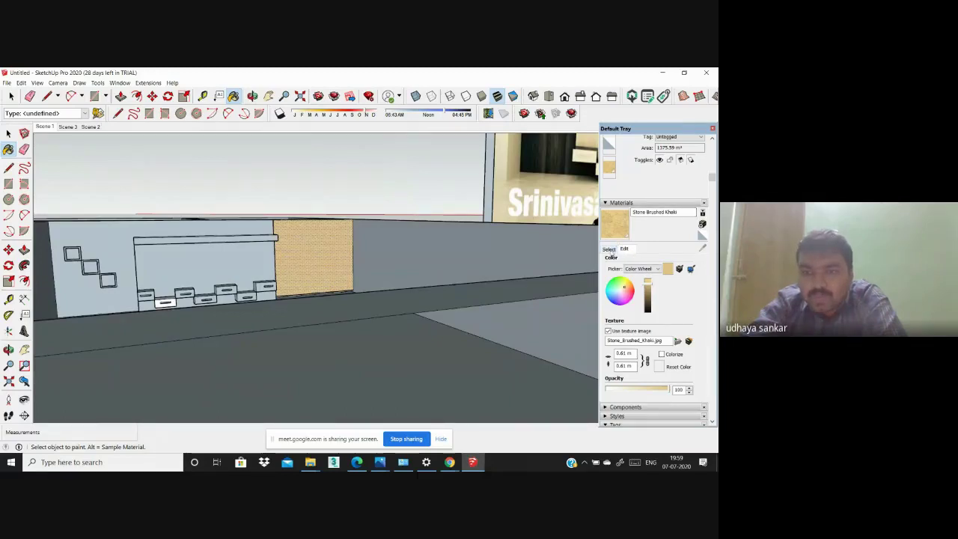
pyautogui.scroll(1, 653, 200)
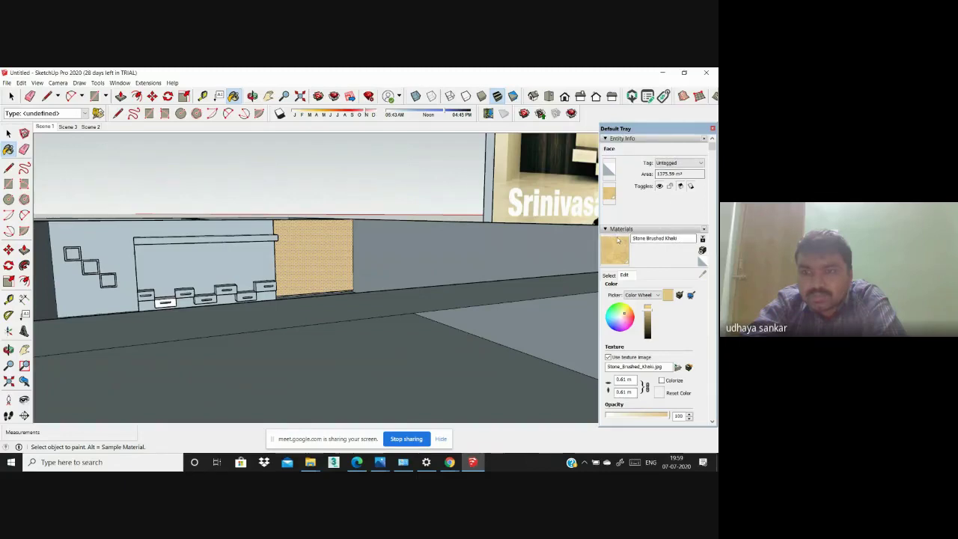
# Step: Select the Wood Floor Light material from the Wood materials collection
pyautogui.click(609, 275)
pyautogui.click(693, 287)
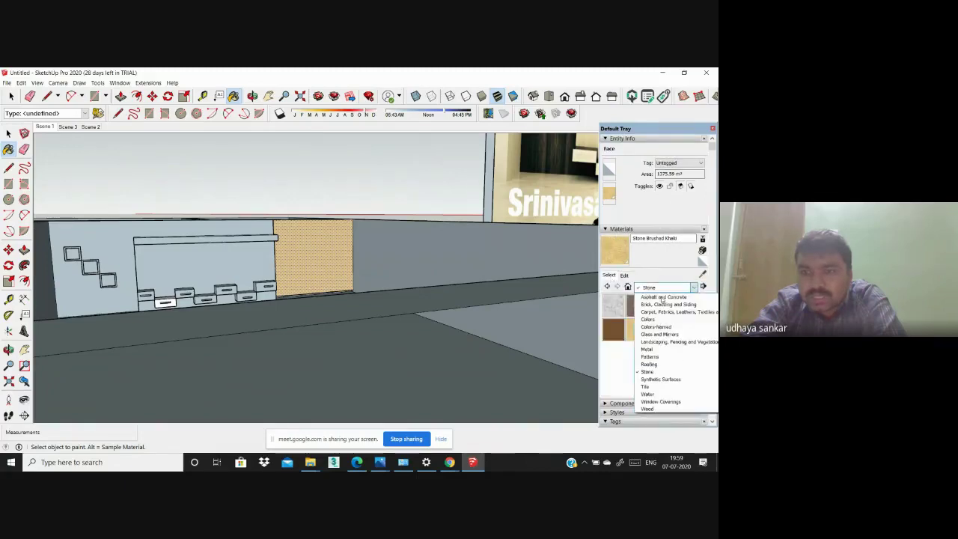
pyautogui.click(671, 399)
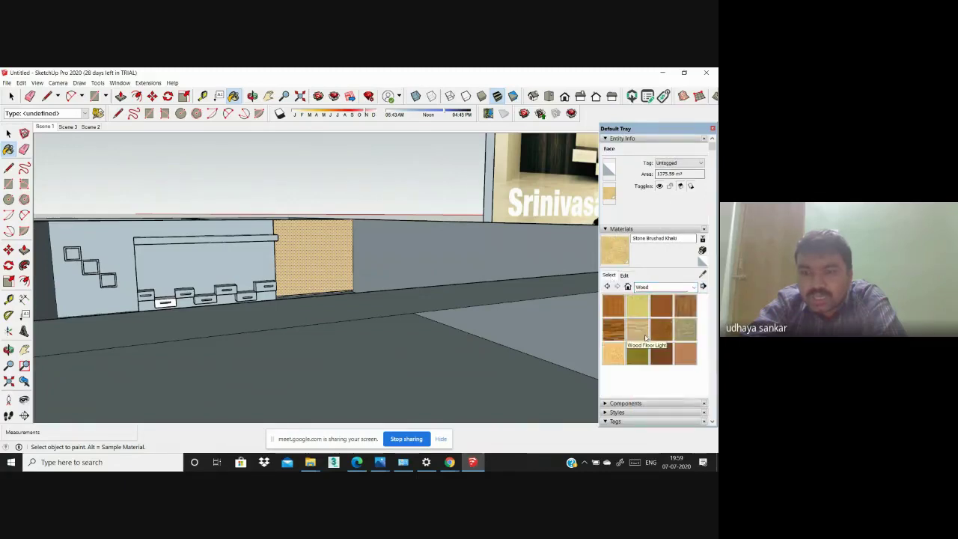
pyautogui.click(613, 357)
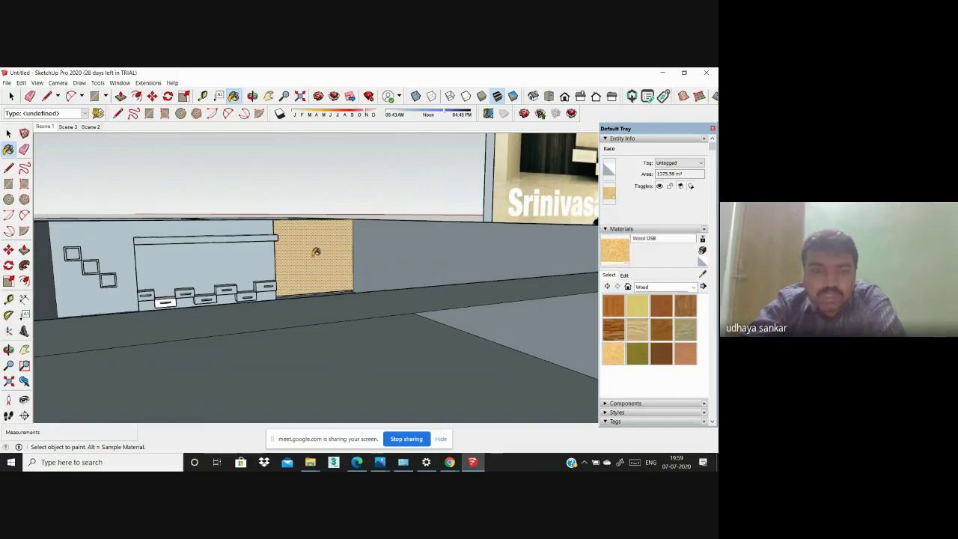
pyautogui.scroll(-3, 330, 250)
pyautogui.scroll(-2, 285, 257)
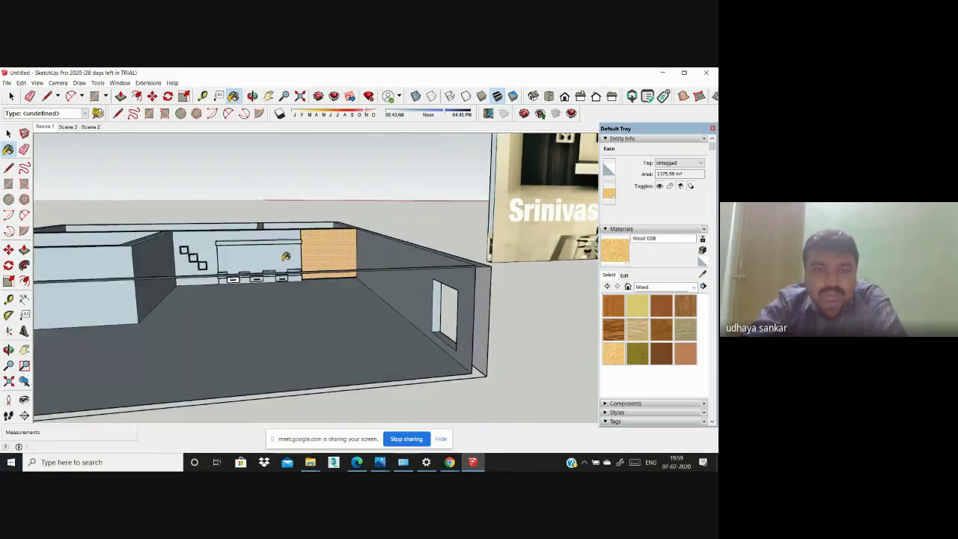
pyautogui.scroll(4, 329, 250)
pyautogui.click(636, 330)
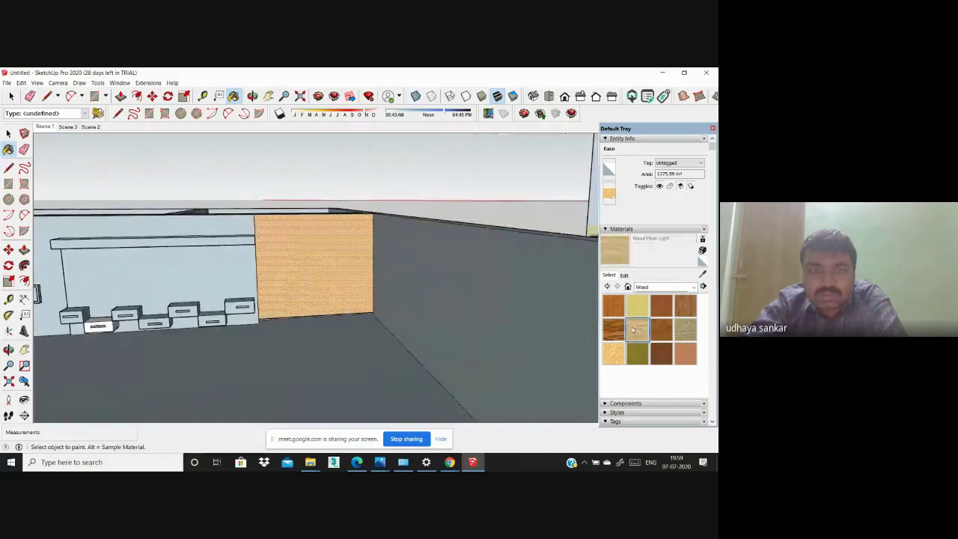
# Step: Paint the wall panel beside the drawers with Wood Floor Light, replacing the khaki stone
pyautogui.moveTo(317, 286); pyautogui.dragTo(333, 297, button='middle')
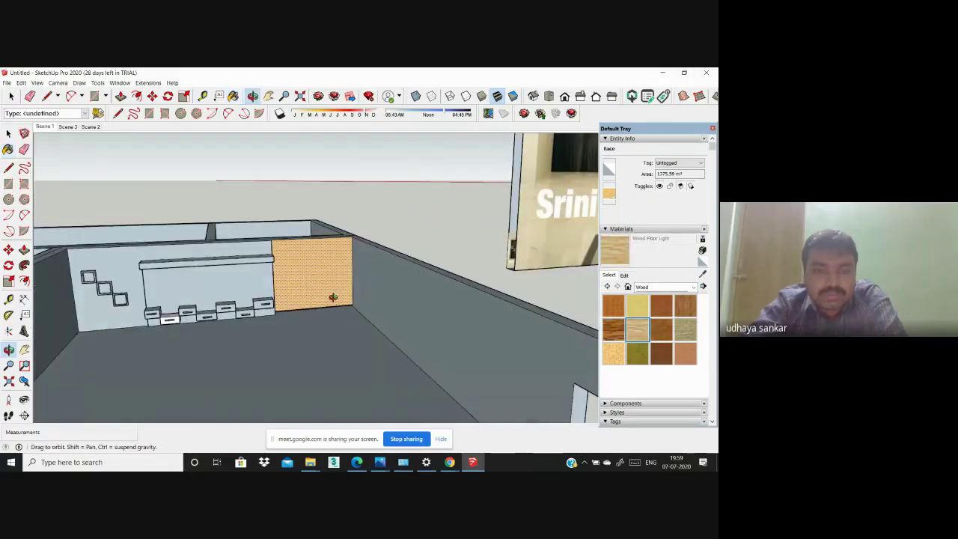
pyautogui.click(332, 297)
pyautogui.scroll(3, 315, 255)
pyautogui.scroll(2, 314, 254)
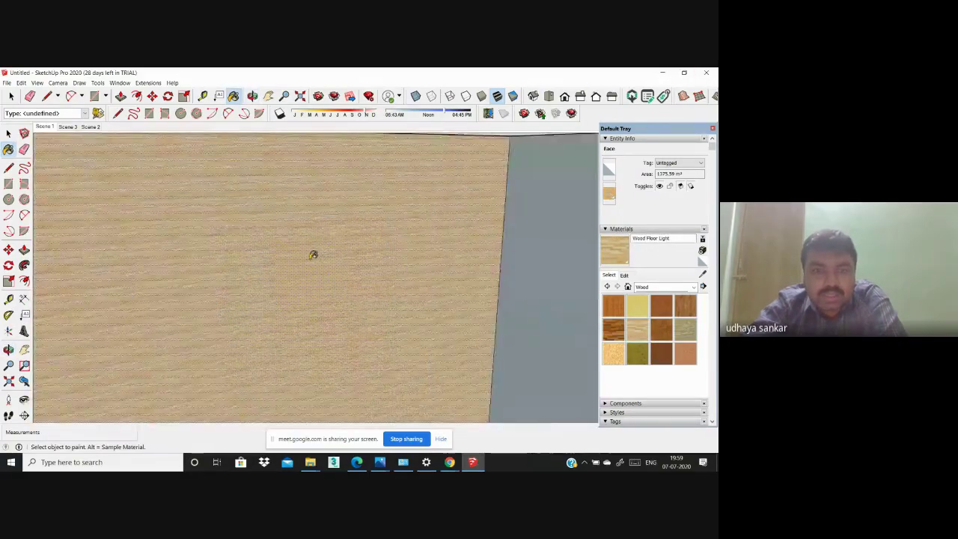
pyautogui.scroll(2, 313, 254)
pyautogui.scroll(-3, 313, 255)
pyautogui.scroll(-3, 315, 254)
pyautogui.scroll(-2, 267, 259)
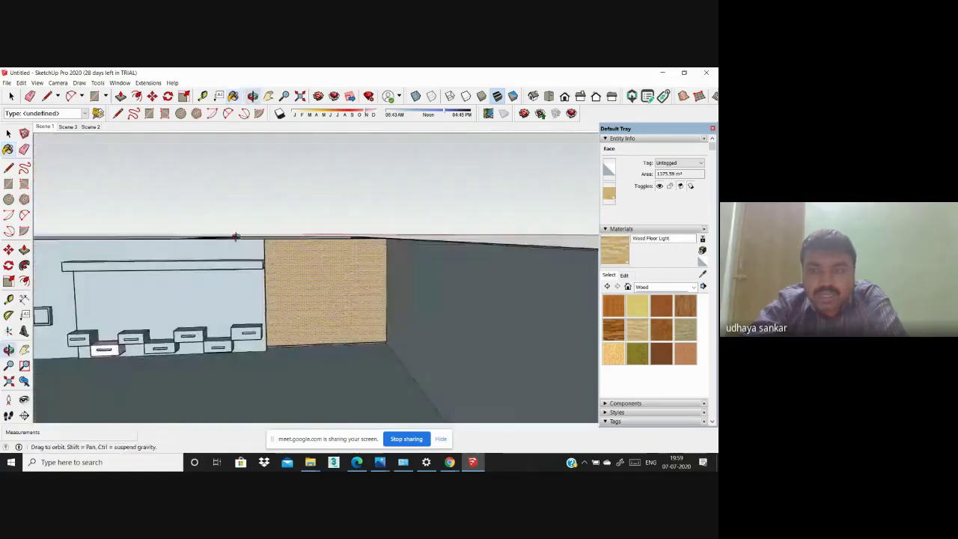
pyautogui.click(624, 275)
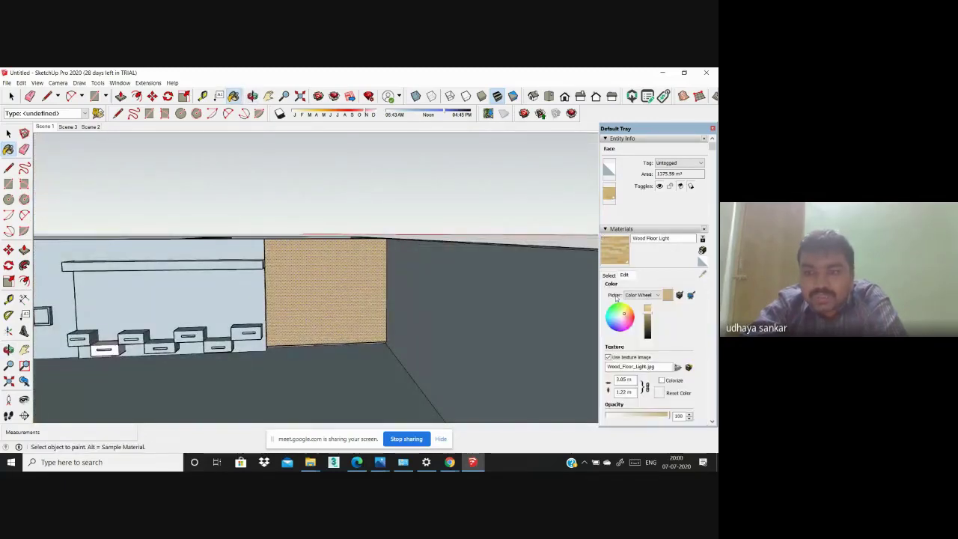
# Step: Replace the material's texture with the Buddha image from Desktop > building > interie
pyautogui.click(607, 357)
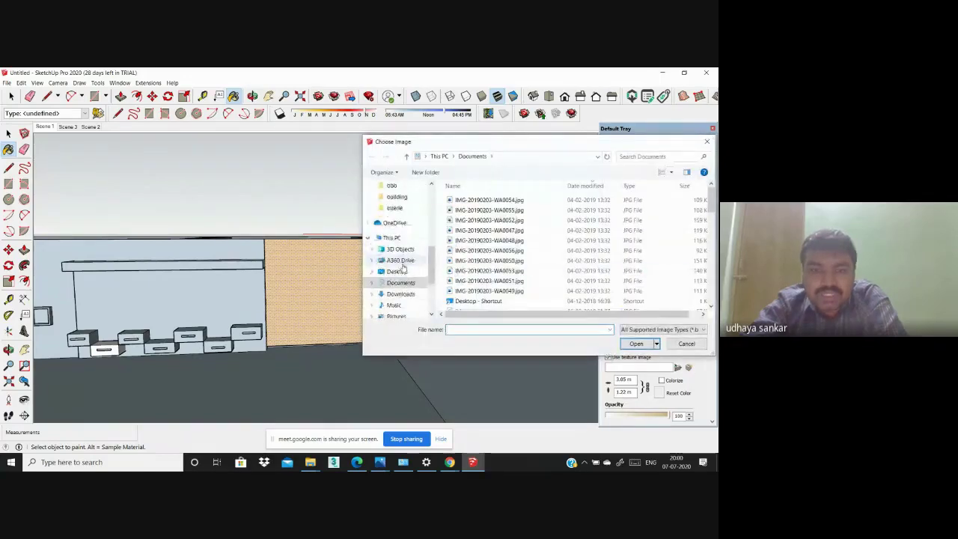
pyautogui.click(400, 271)
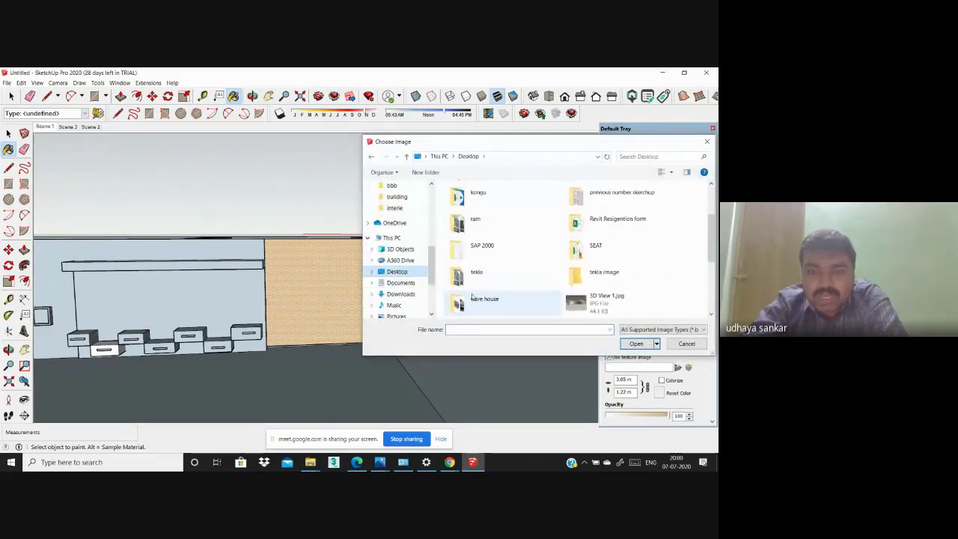
pyautogui.scroll(3, 479, 270)
pyautogui.doubleClick(478, 216)
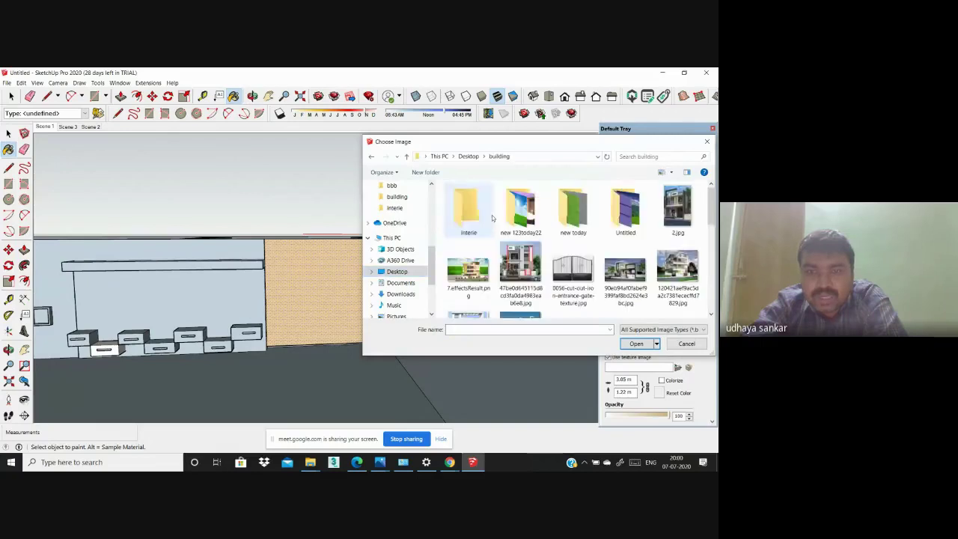
pyautogui.doubleClick(469, 210)
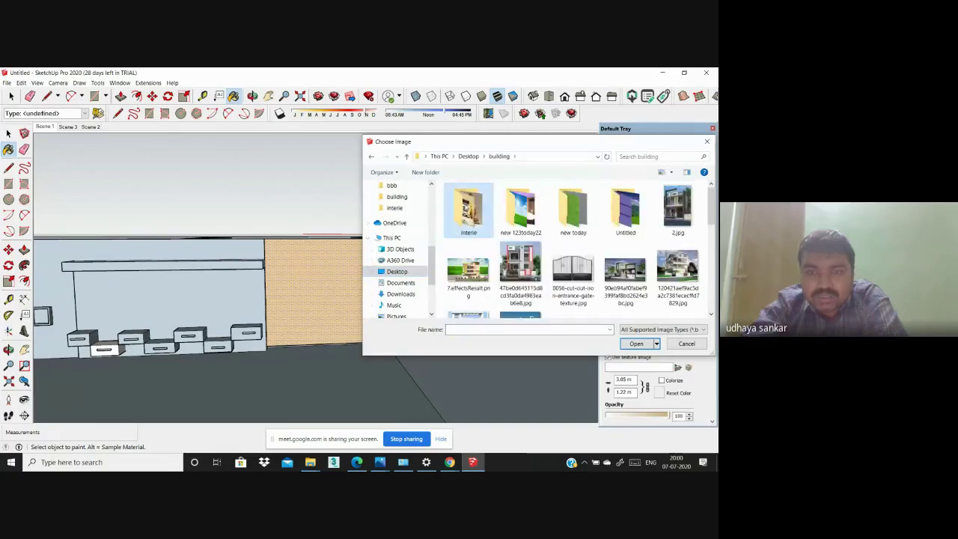
pyautogui.click(633, 345)
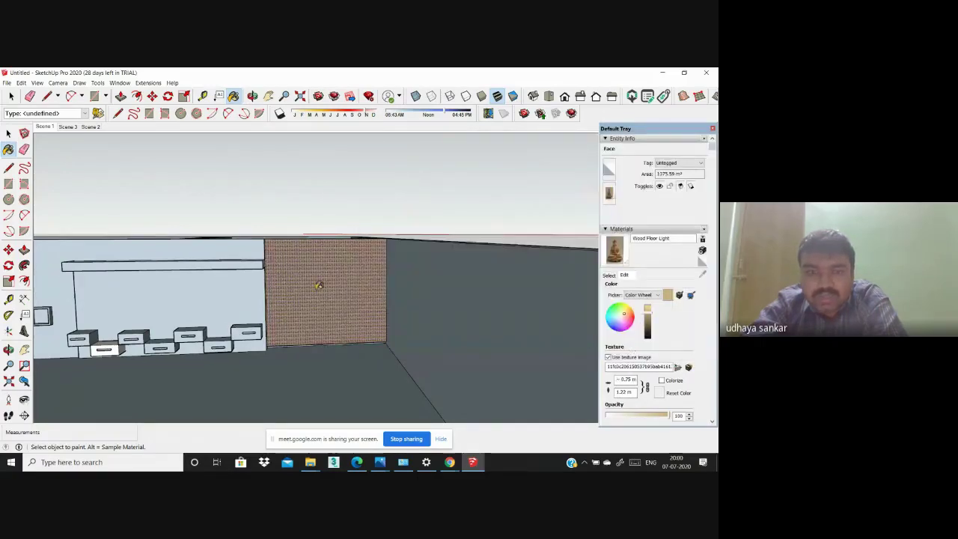
# Step: Zoom in and out to inspect the small tiled Buddha repeats on the wall panel
pyautogui.scroll(1, 318, 285)
pyautogui.scroll(2, 318, 285)
pyautogui.scroll(1, 318, 285)
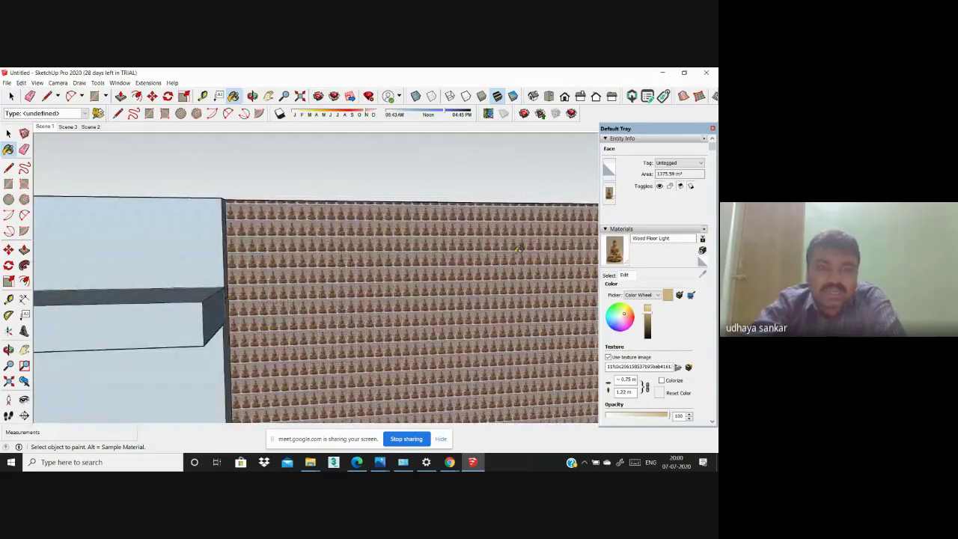
pyautogui.scroll(-1, 449, 249)
pyautogui.scroll(-2, 404, 250)
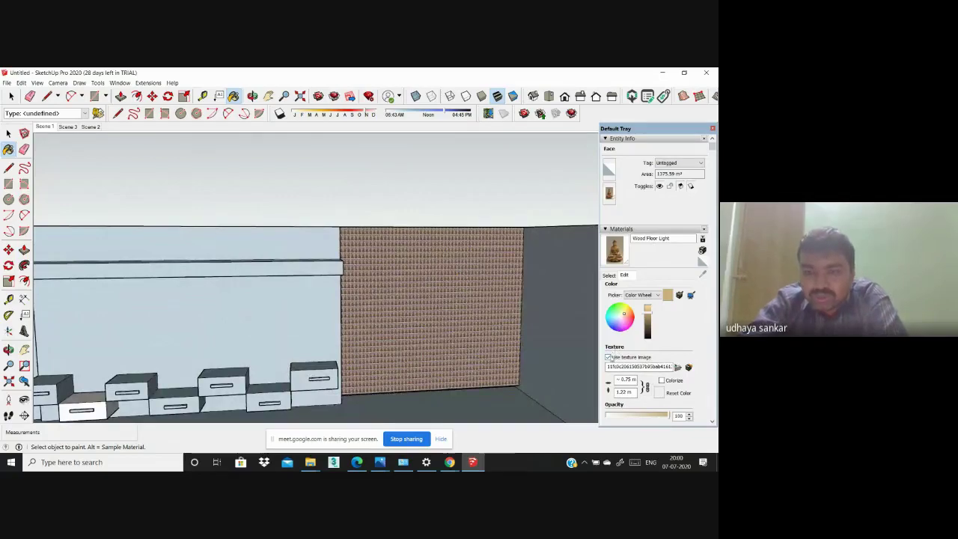
pyautogui.scroll(1, 427, 310)
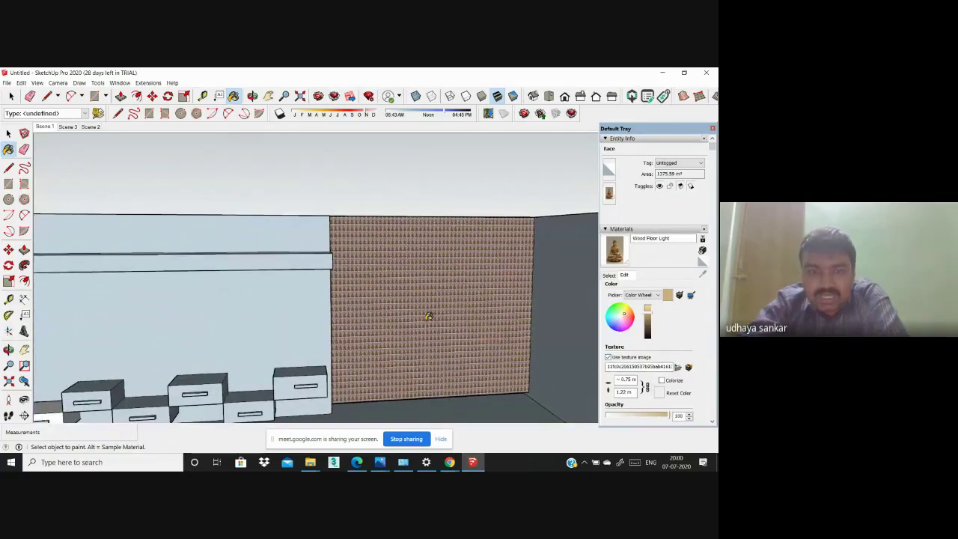
pyautogui.scroll(5, 428, 316)
pyautogui.scroll(-3, 347, 270)
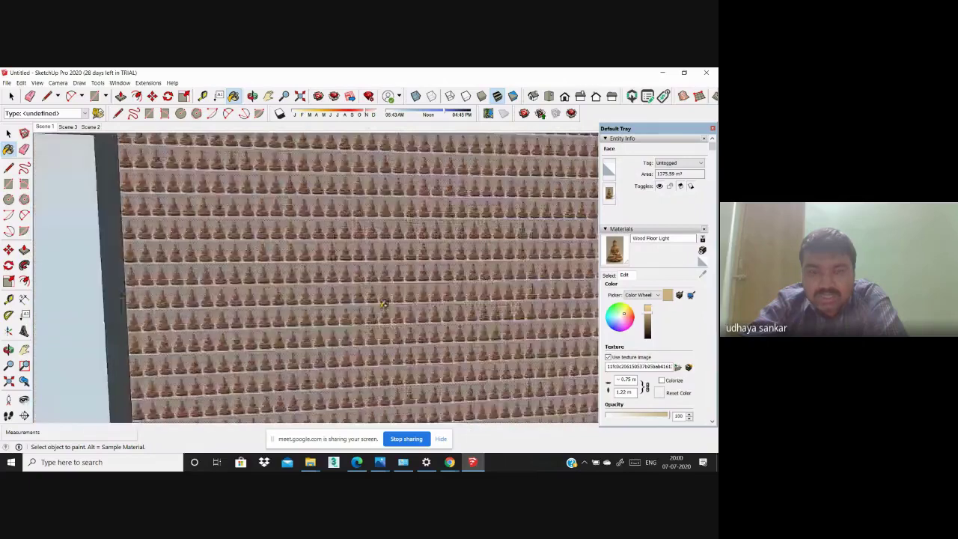
pyautogui.scroll(-3, 384, 300)
pyautogui.scroll(-2, 404, 269)
pyautogui.scroll(-2, 414, 239)
pyautogui.scroll(1, 381, 268)
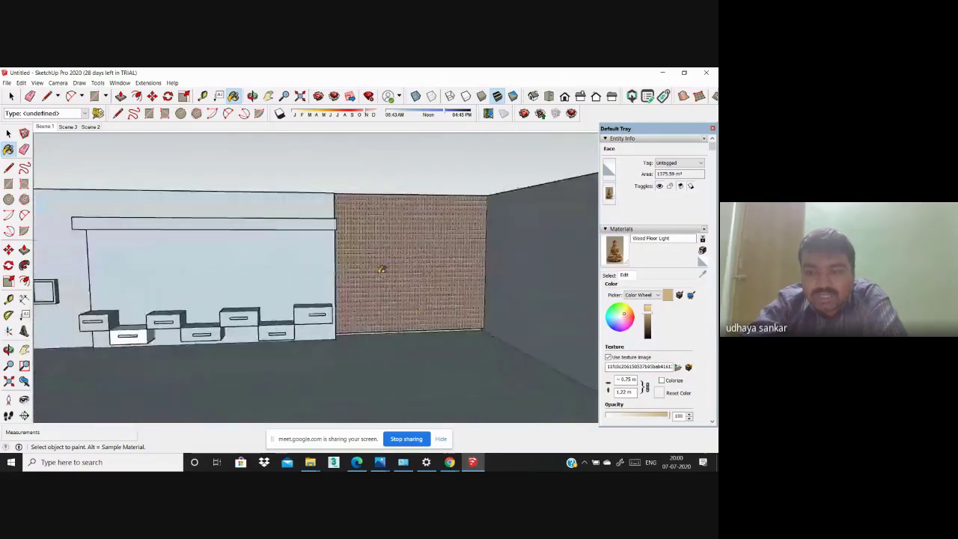
pyautogui.scroll(-3, 620, 383)
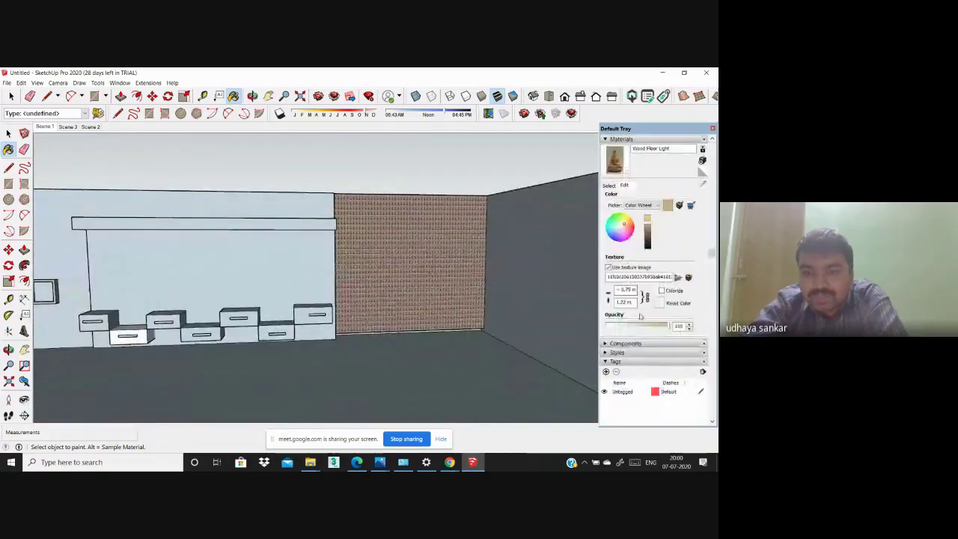
# Step: Try several Buddha texture widths (50, 20, 300), applying 45 m
pyautogui.moveTo(634, 290); pyautogui.dragTo(588, 289)
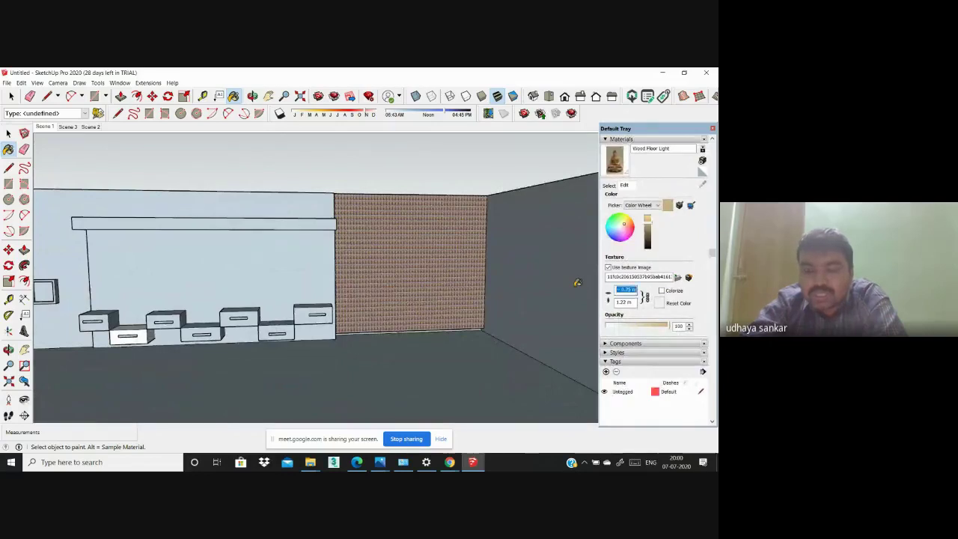
pyautogui.write('5')
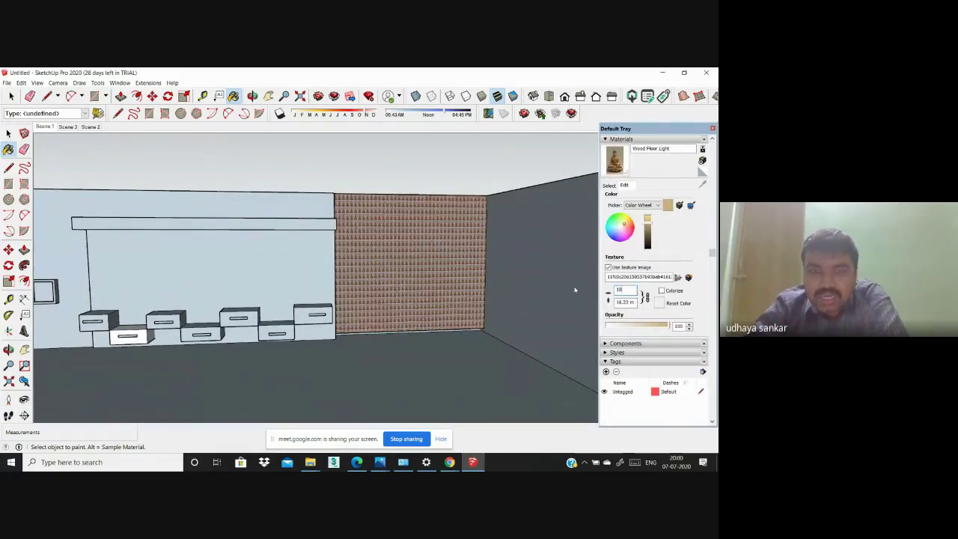
pyautogui.write('0')
pyautogui.press('BackSpace')
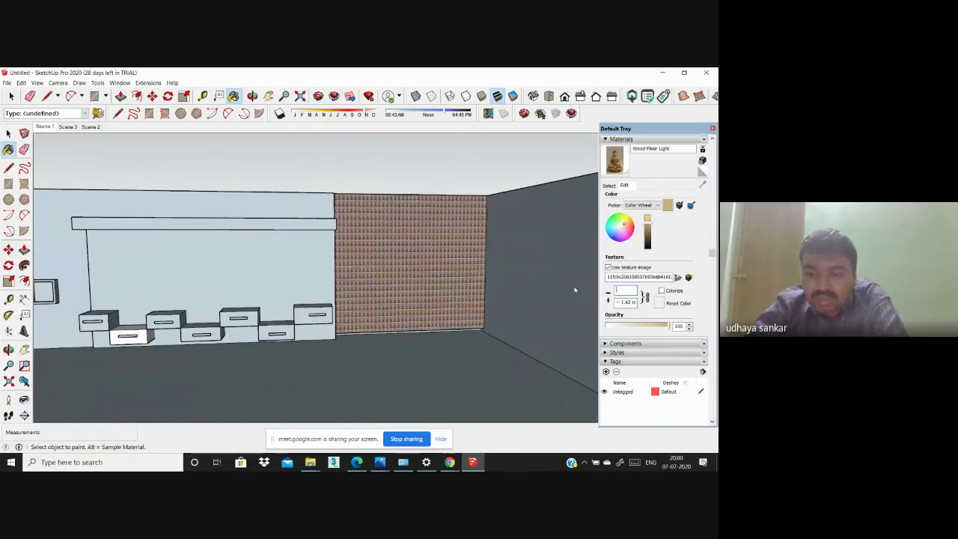
pyautogui.write('20')
pyautogui.press('BackSpace')
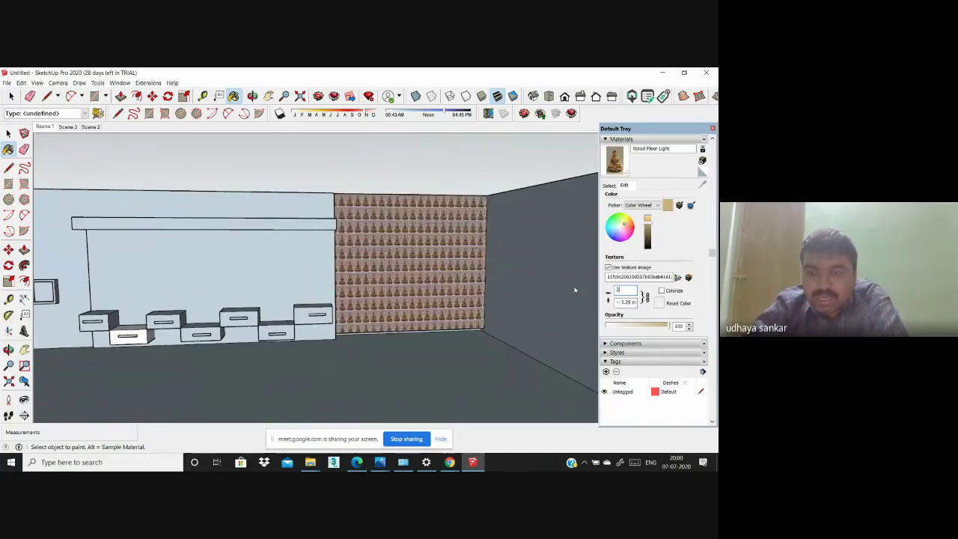
pyautogui.press('BackSpace')
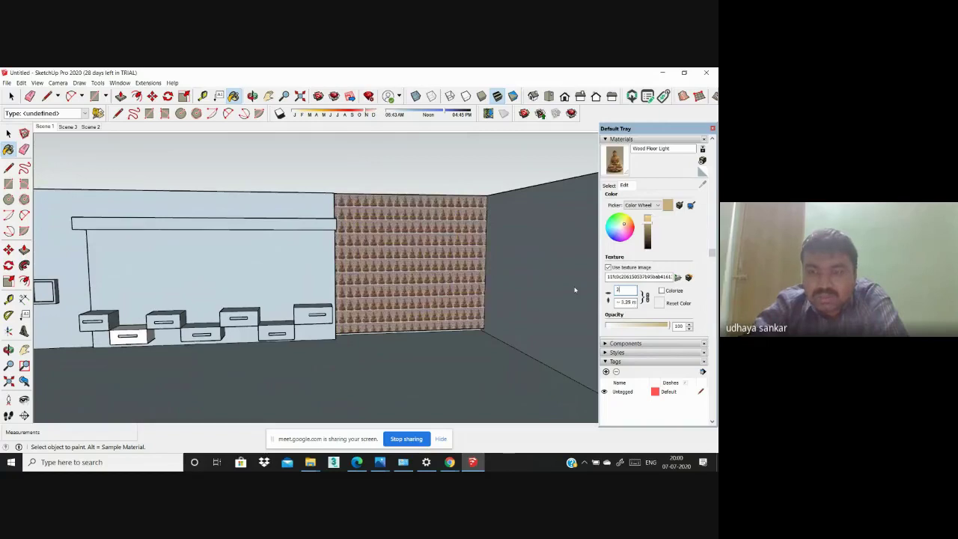
pyautogui.write('2')
pyautogui.press('BackSpace')
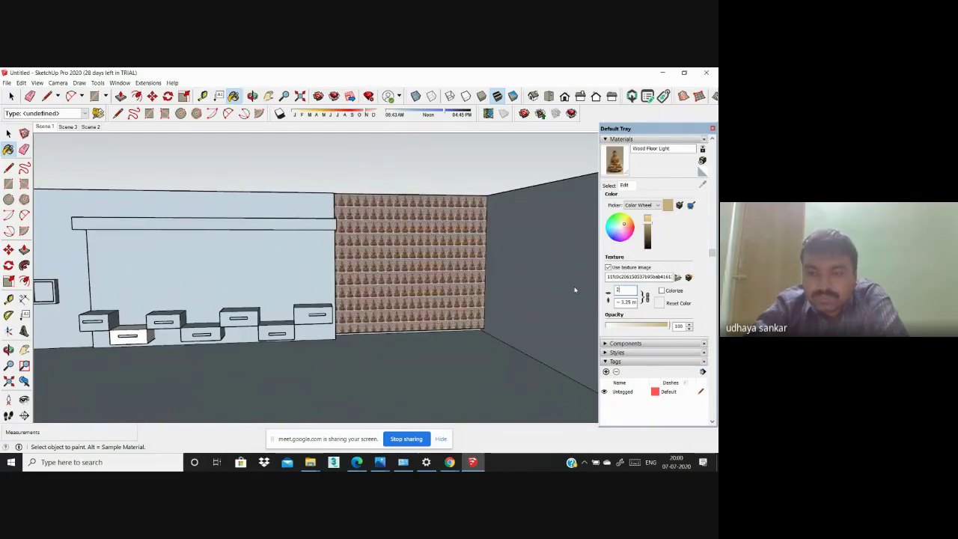
pyautogui.write('30')
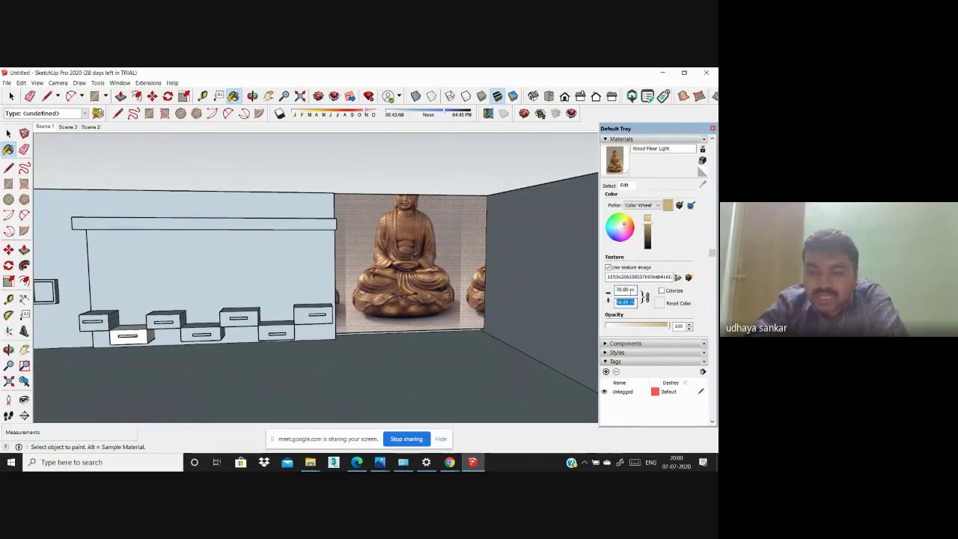
pyautogui.write('0')
pyautogui.press('BackSpace')
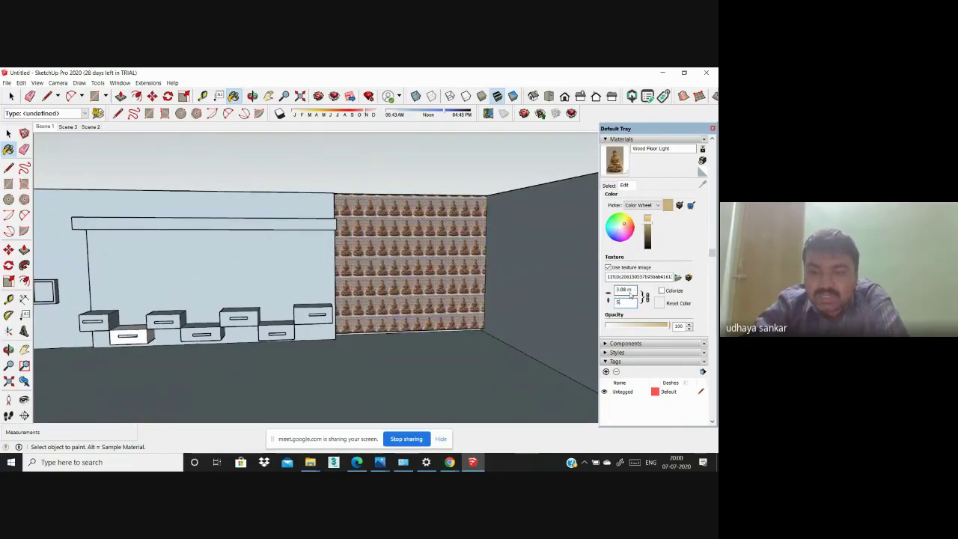
pyautogui.write('45')
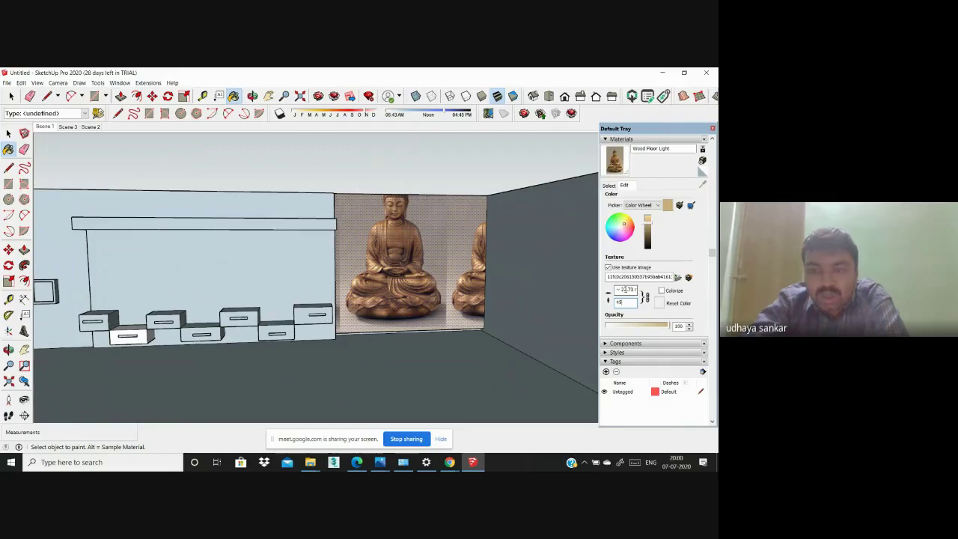
pyautogui.click(647, 299)
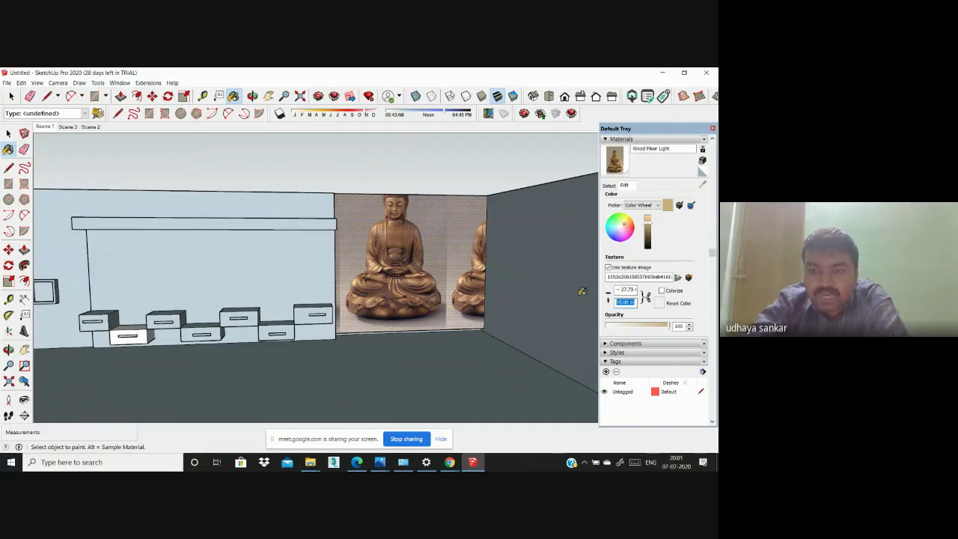
# Step: Change the Buddha texture size to 40 m
pyautogui.write('48')
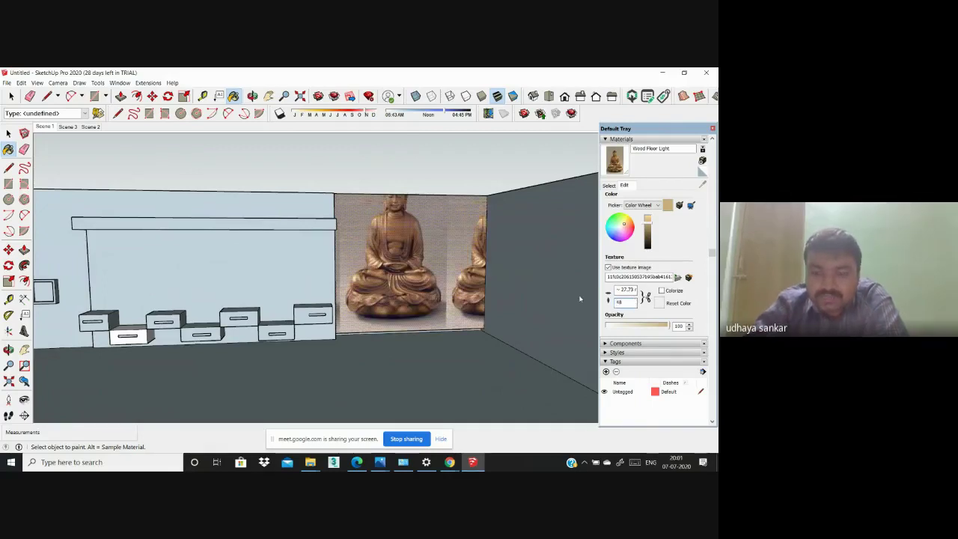
pyautogui.press('BackSpace')
pyautogui.write('5')
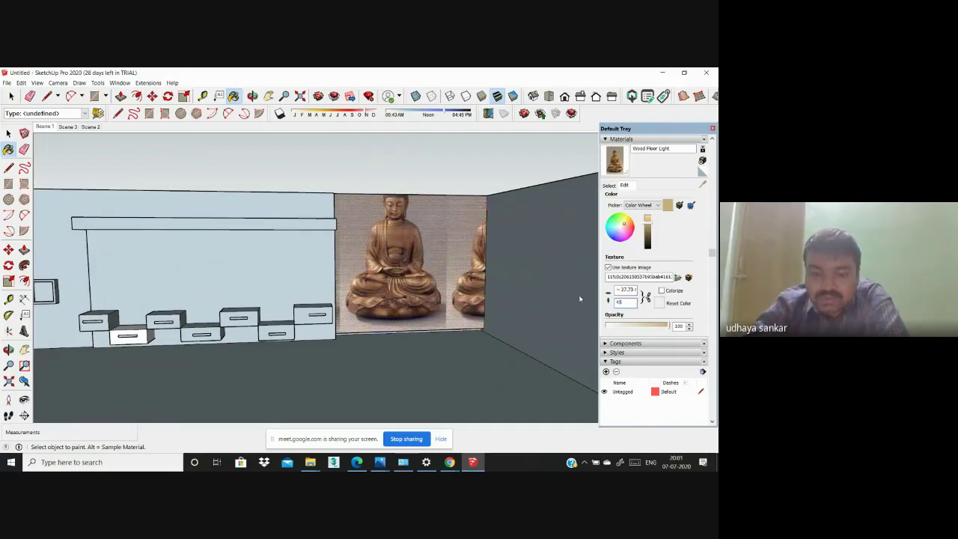
pyautogui.press('BackSpace')
pyautogui.write('6')
pyautogui.press('BackSpace')
pyautogui.press('BackSpace')
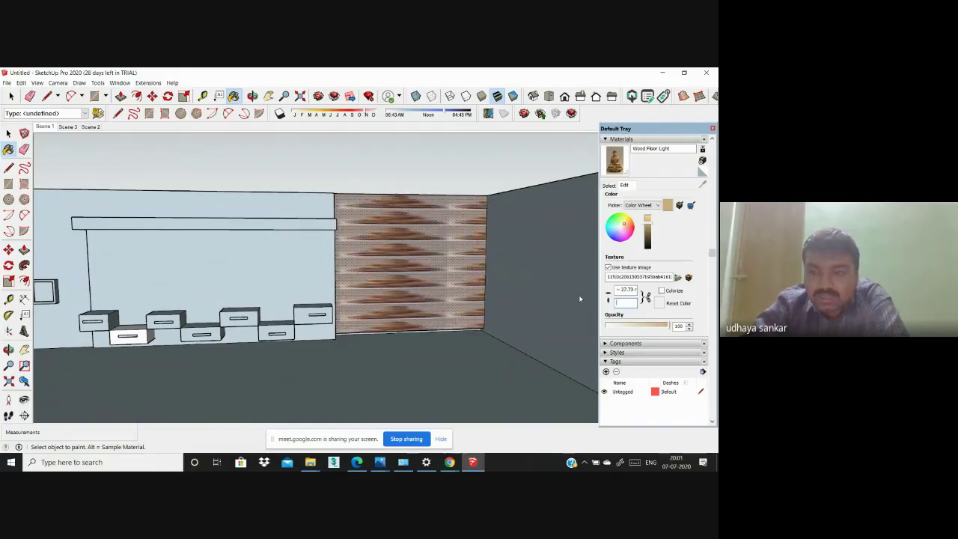
pyautogui.press('BackSpace')
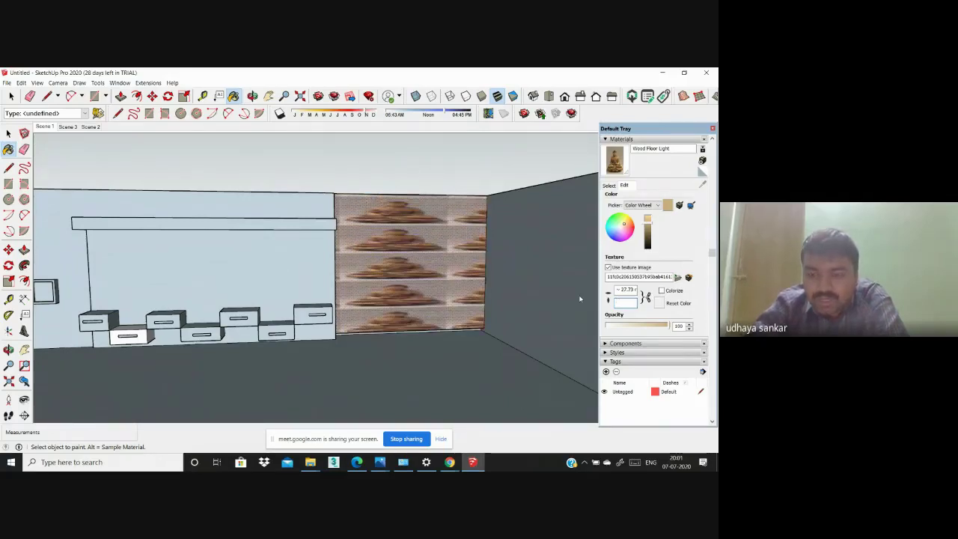
pyautogui.write('68')
pyautogui.press('BackSpace')
pyautogui.press('BackSpace')
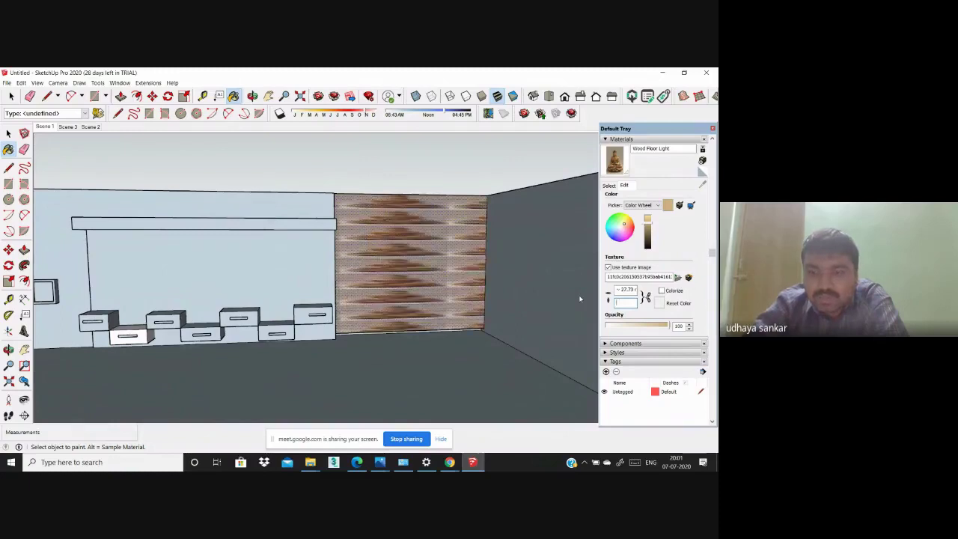
pyautogui.write('40')
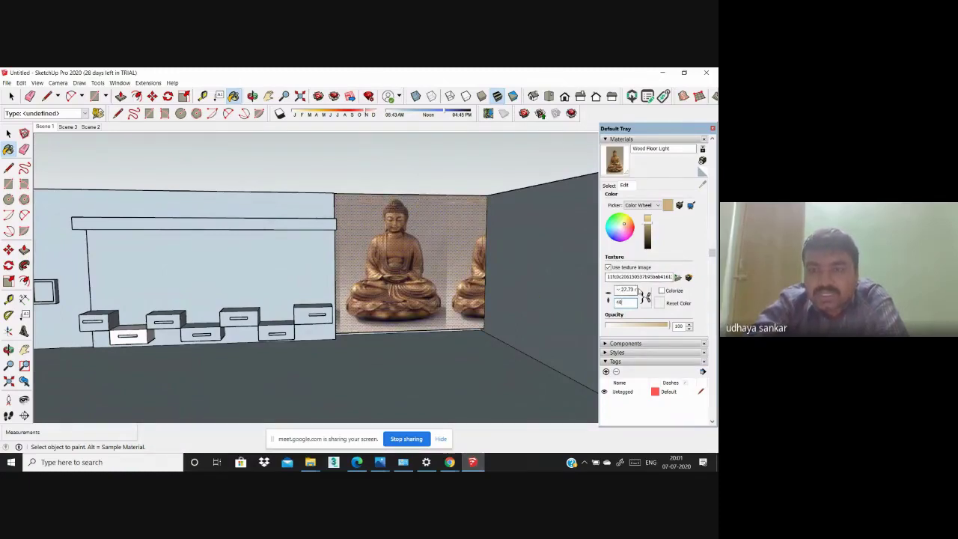
pyautogui.click(636, 289)
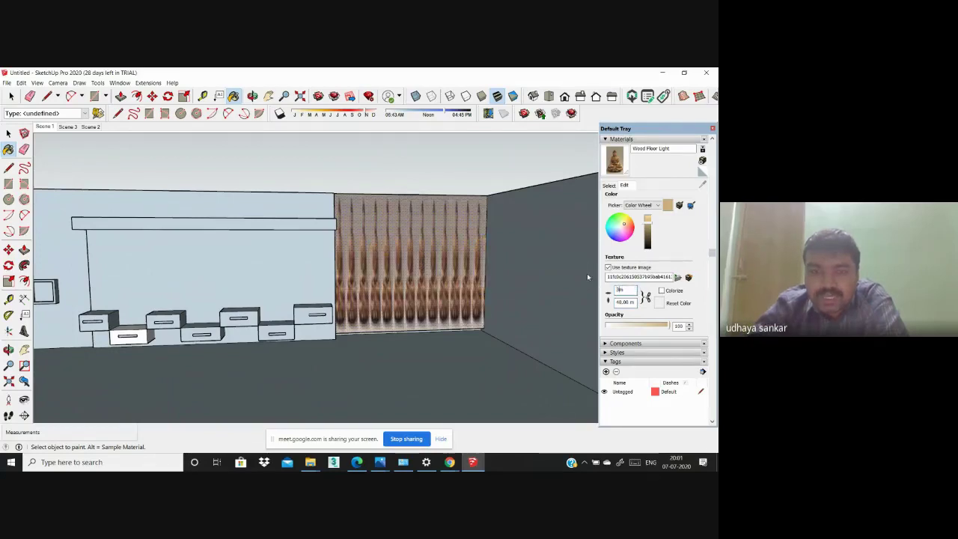
# Step: Enter 30 m, then 35, for the other texture dimension and apply it
pyautogui.write('30m')
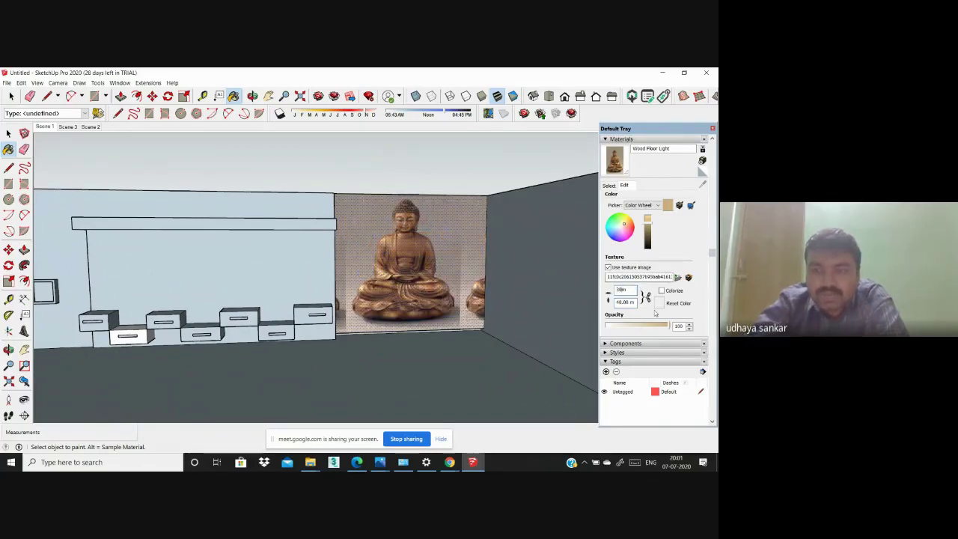
pyautogui.moveTo(487, 274)
pyautogui.mouseDown(button='middle')
pyautogui.moveTo(424, 267)
pyautogui.moveTo(439, 283)
pyautogui.moveTo(557, 282)
pyautogui.mouseUp(button='middle')
pyautogui.scroll(4, 413, 267)
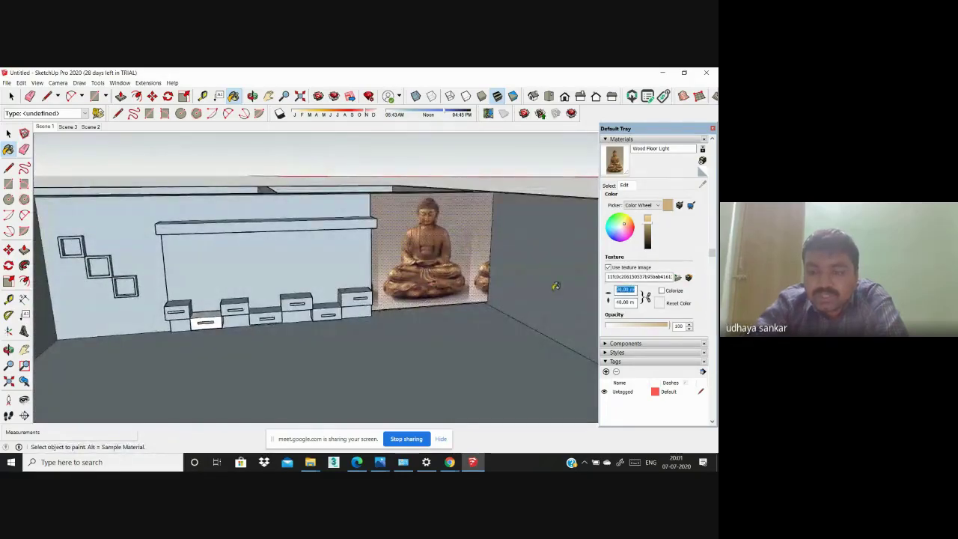
pyautogui.write('35')
pyautogui.press('BackSpace')
pyautogui.press('BackSpace')
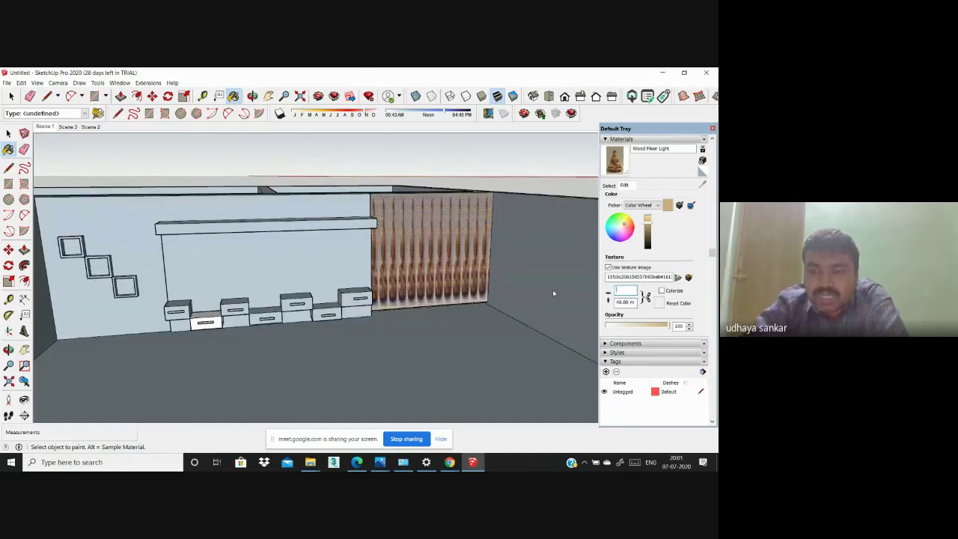
pyautogui.write('5')
pyautogui.press('BackSpace')
pyautogui.press('Return')
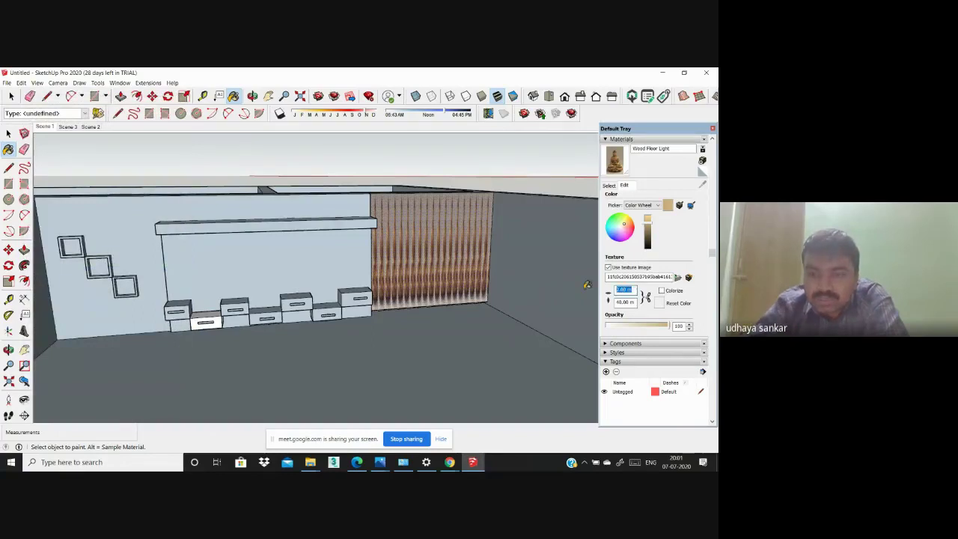
# Step: Settle the Buddha texture at 30 m by 40 m and orbit to view the wall
pyautogui.write('25')
pyautogui.press('BackSpace')
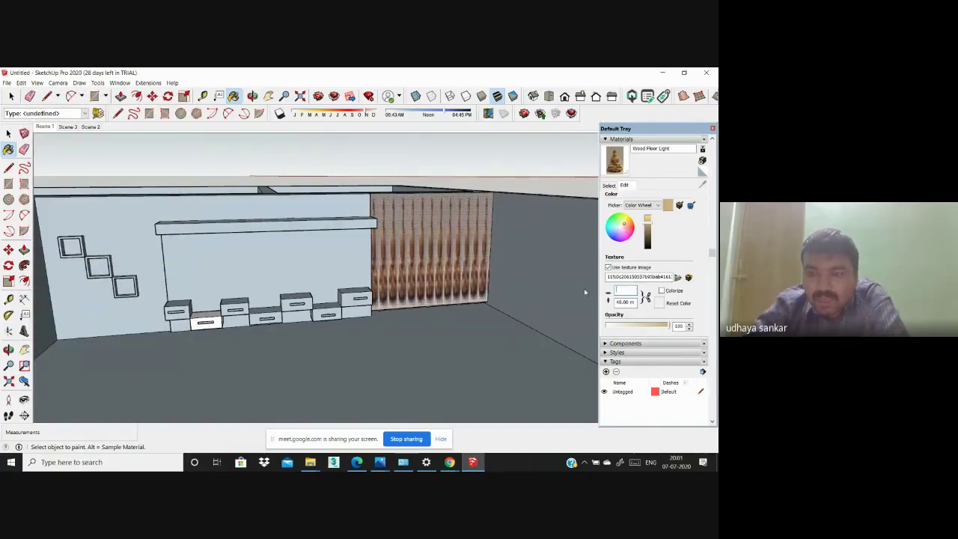
pyautogui.write('9')
pyautogui.press('BackSpace')
pyautogui.press('BackSpace')
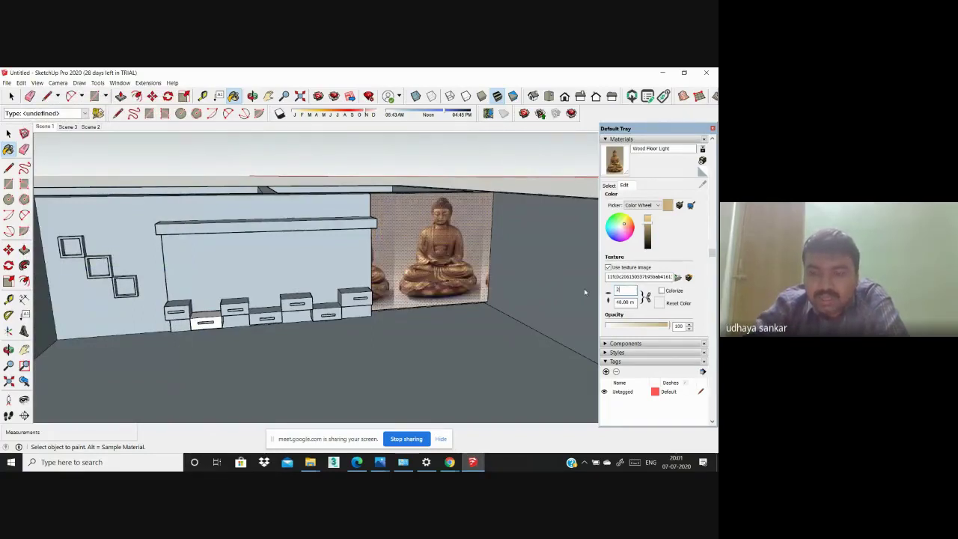
pyautogui.write('31')
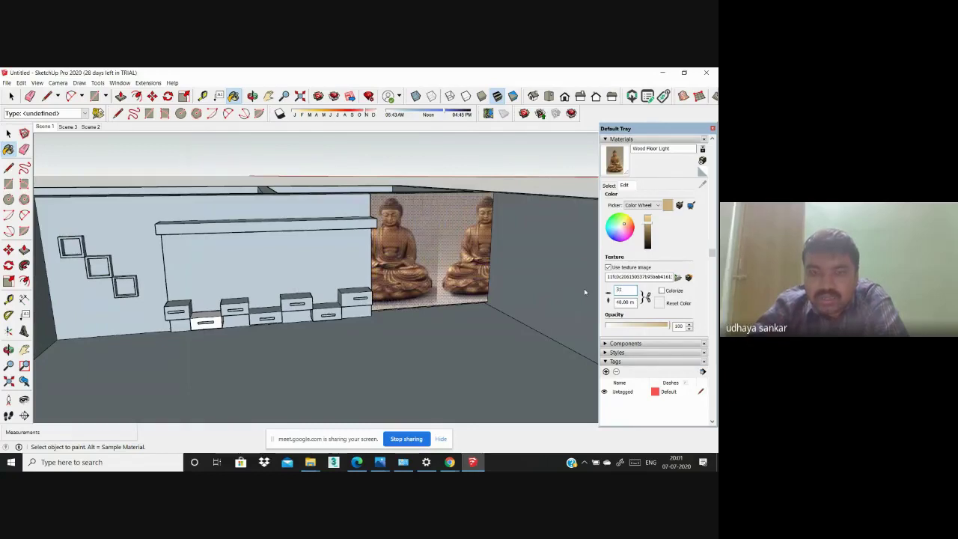
pyautogui.press('BackSpace')
pyautogui.write('0')
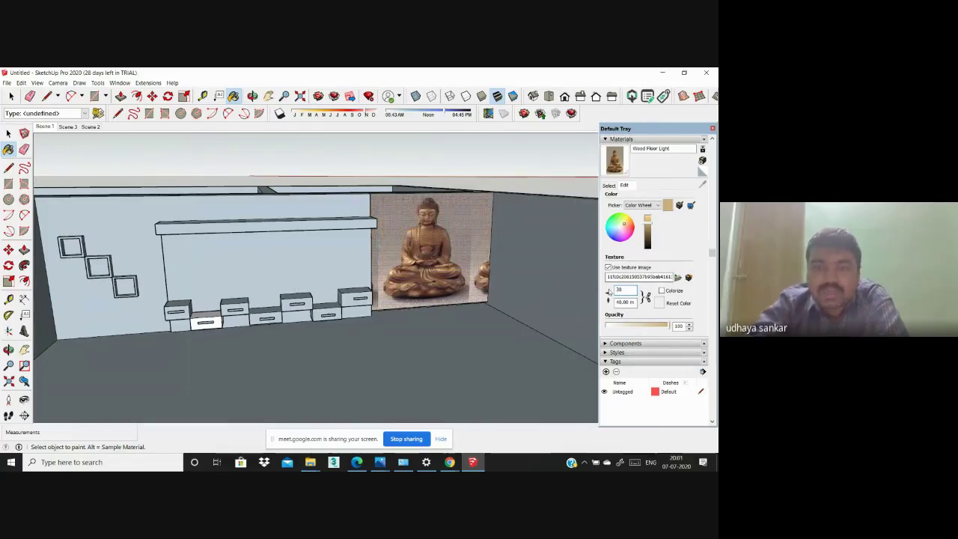
pyautogui.moveTo(514, 327)
pyautogui.mouseDown(button='middle')
pyautogui.moveTo(455, 329)
pyautogui.moveTo(385, 301)
pyautogui.moveTo(427, 307)
pyautogui.mouseUp(button='middle')
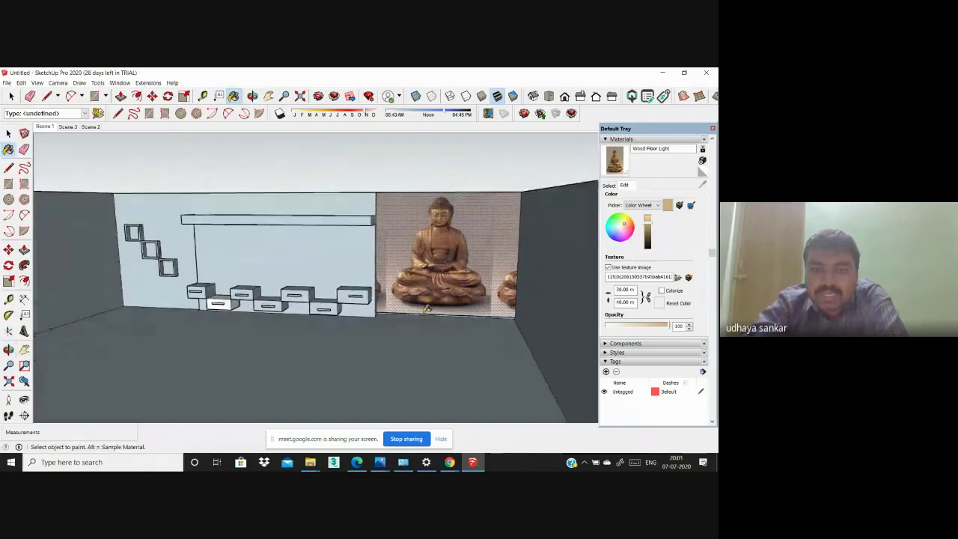
pyautogui.scroll(2, 427, 307)
pyautogui.scroll(-2, 396, 348)
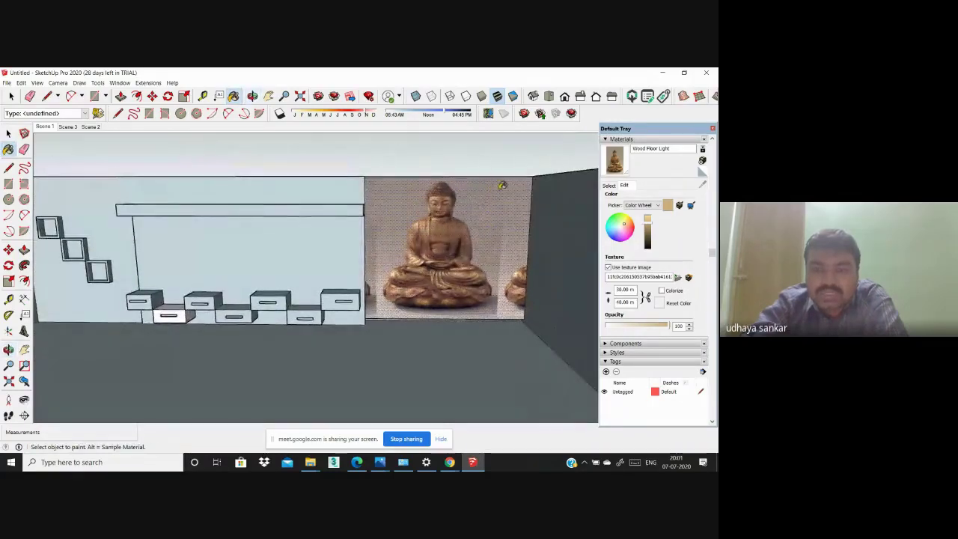
pyautogui.moveTo(509, 233); pyautogui.dragTo(439, 203, button='middle')
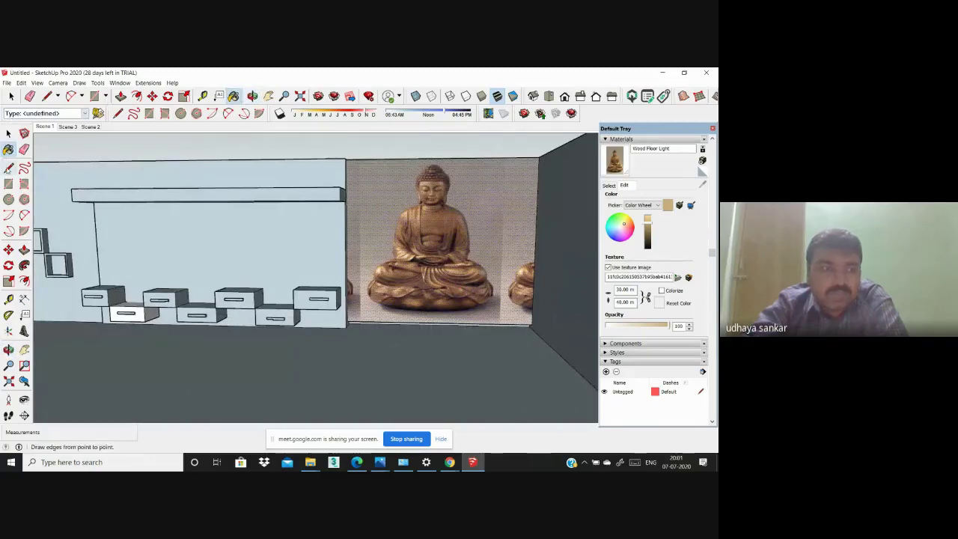
# Step: Split off the niche wall's right strip with a rectangle, push it inward and paint it wood
pyautogui.click(8, 185)
pyautogui.click(506, 157)
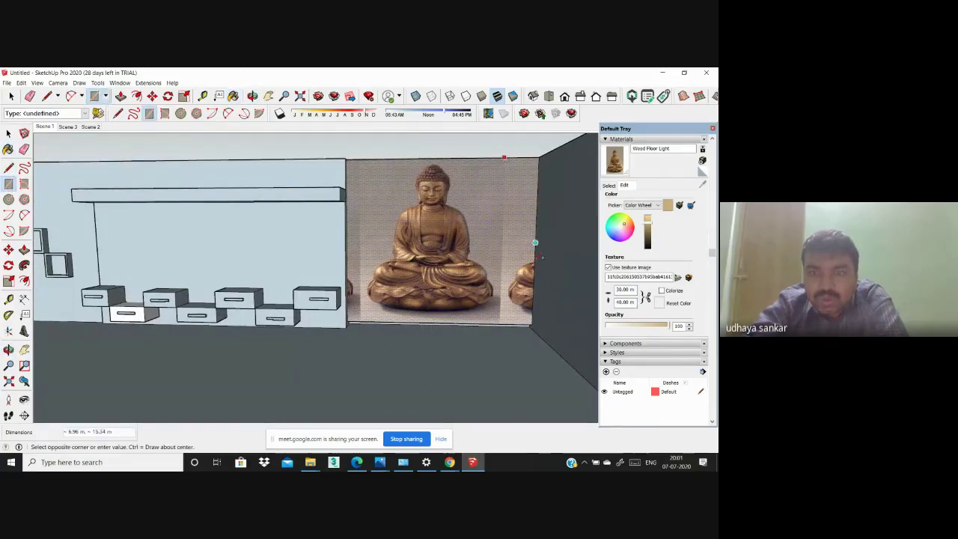
pyautogui.click(534, 322)
pyautogui.moveTo(534, 322); pyautogui.dragTo(122, 214, button='middle')
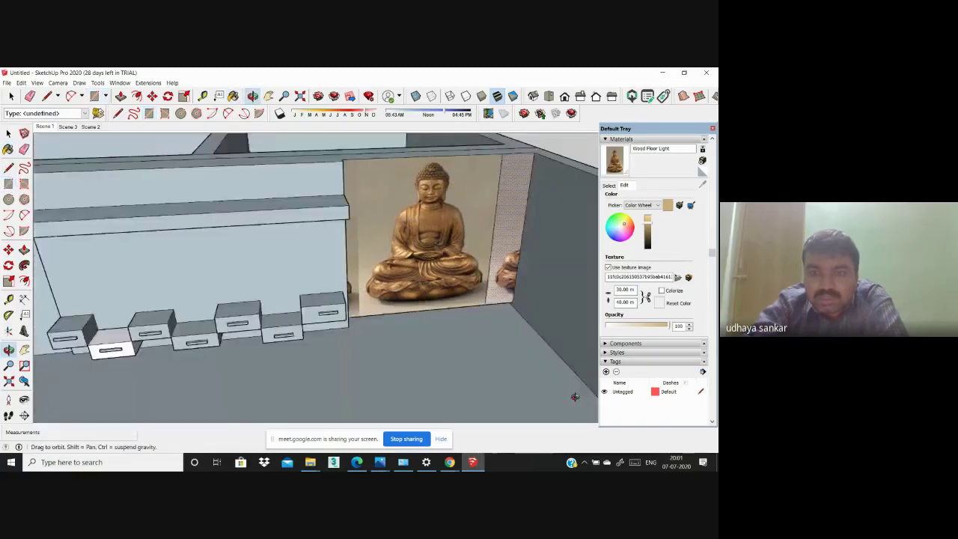
pyautogui.press('p')
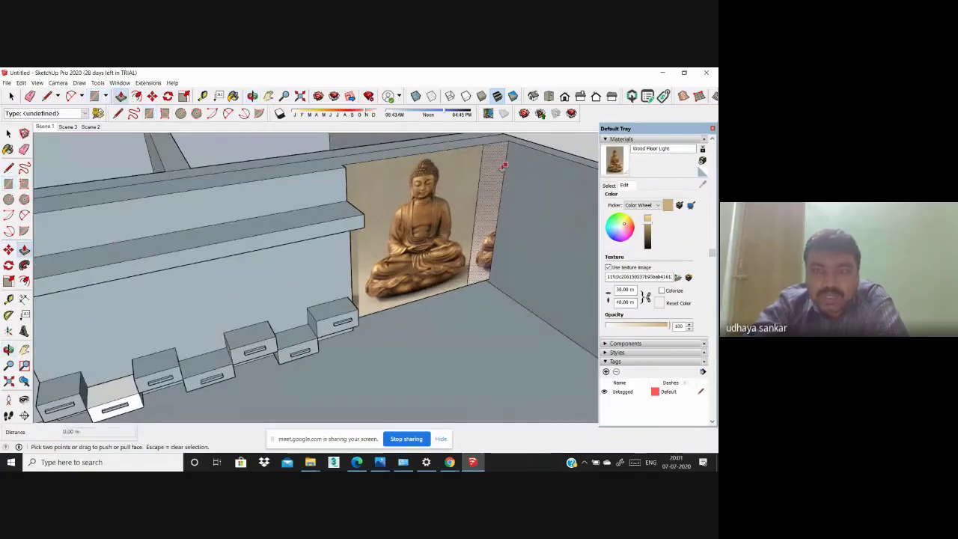
pyautogui.moveTo(492, 177); pyautogui.dragTo(524, 187)
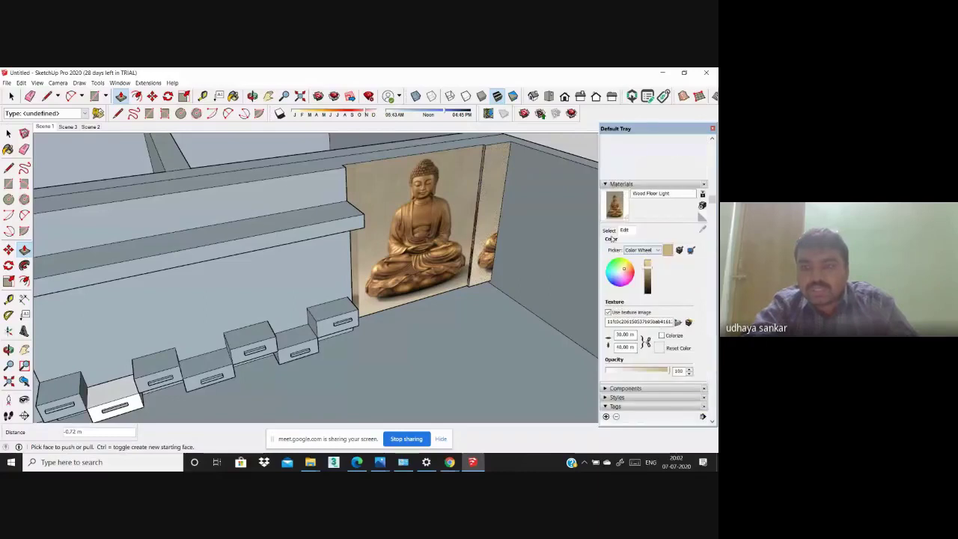
pyautogui.click(609, 229)
pyautogui.click(493, 189)
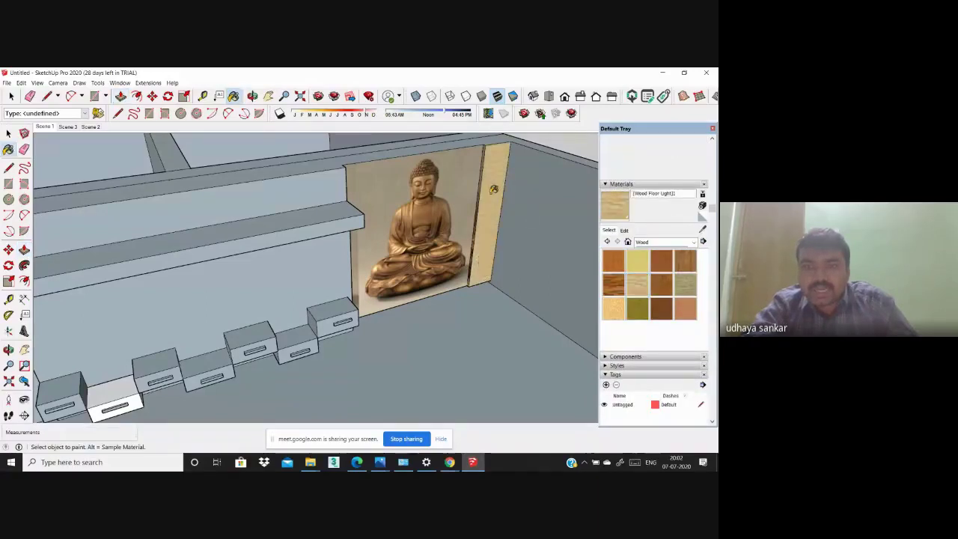
# Step: Draw a thin rectangle at the wall's top-right corner and push the wall face back 1.19 m
pyautogui.moveTo(488, 228); pyautogui.dragTo(329, 217, button='middle')
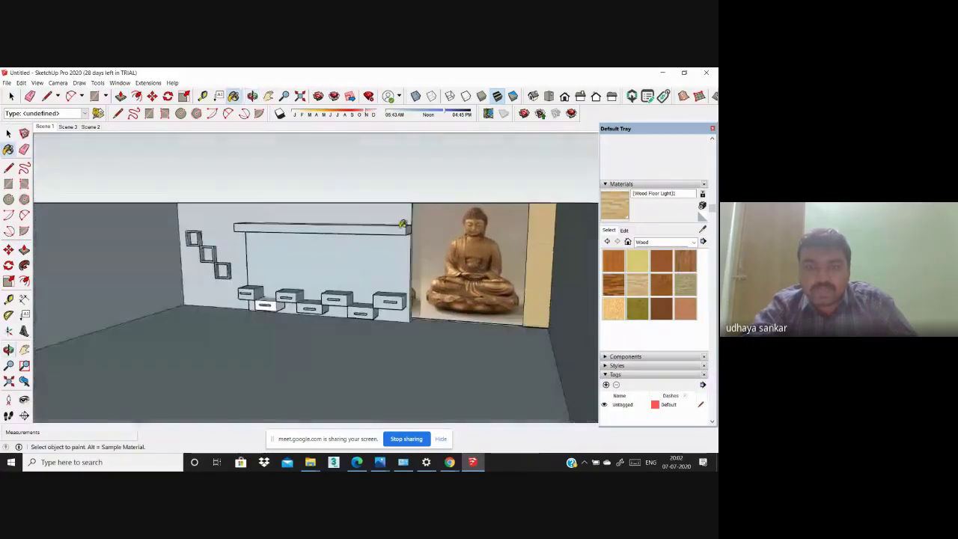
pyautogui.scroll(2, 329, 247)
pyautogui.scroll(1, 329, 247)
pyautogui.click(8, 183)
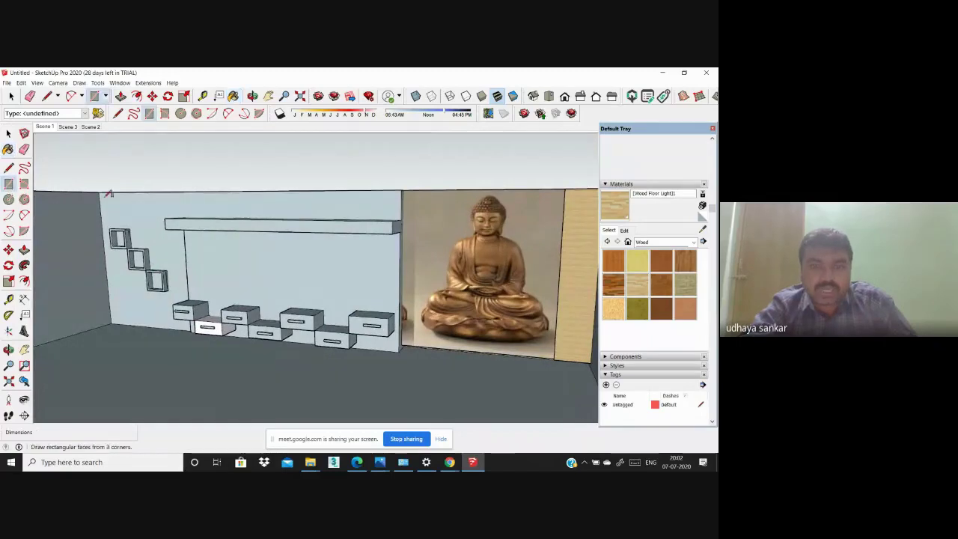
pyautogui.click(405, 189)
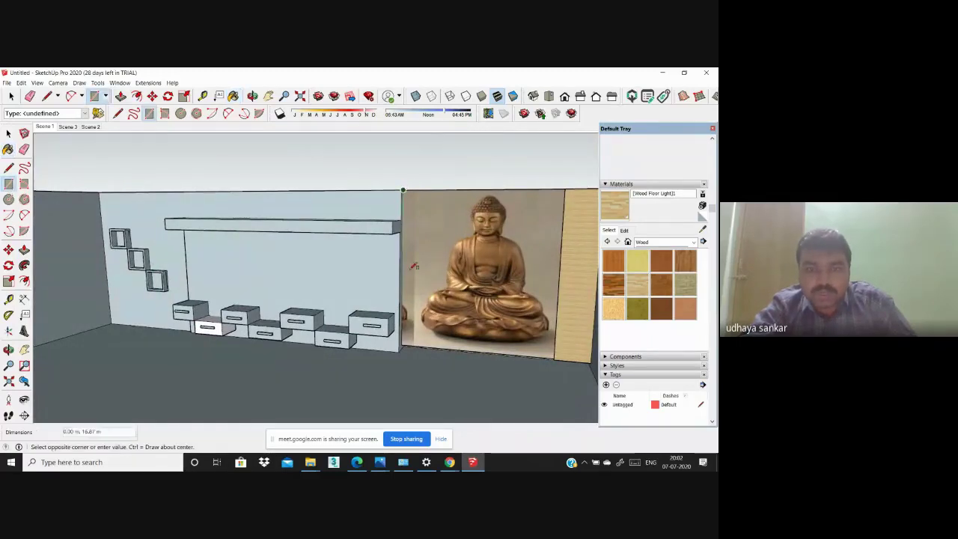
pyautogui.click(413, 351)
pyautogui.moveTo(413, 351); pyautogui.dragTo(359, 261, button='middle')
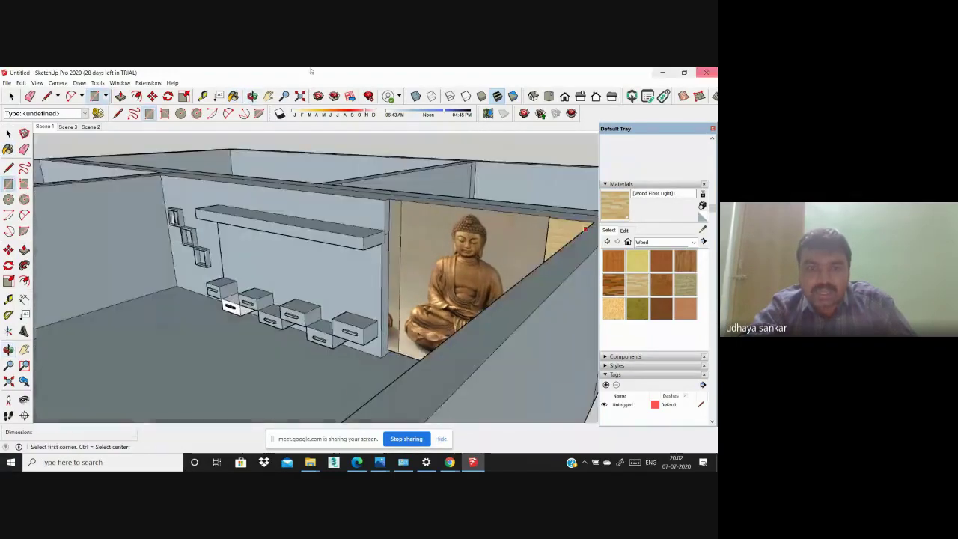
pyautogui.press('p')
pyautogui.click(355, 257)
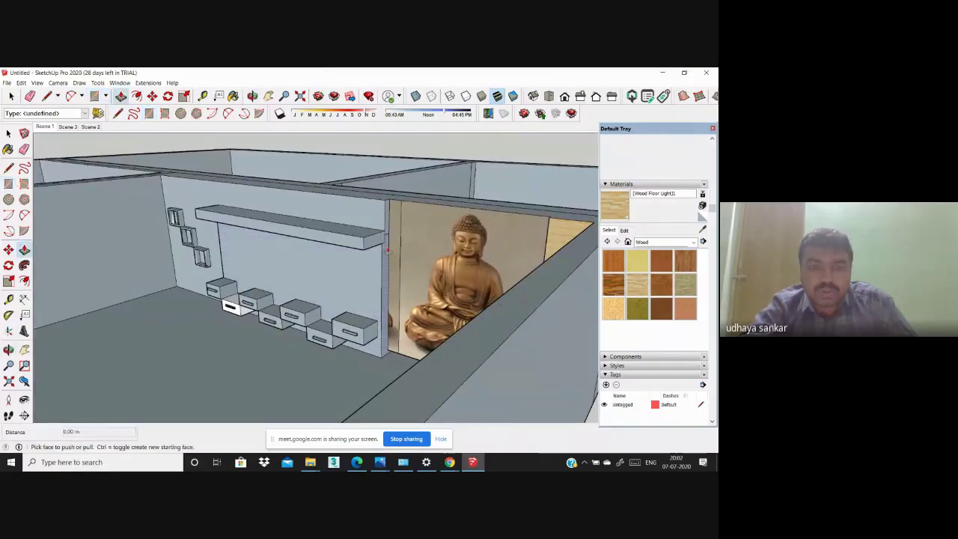
# Step: Paint the strip left of the niche with Wood Floor Light
pyautogui.moveTo(429, 230); pyautogui.dragTo(437, 214, button='middle')
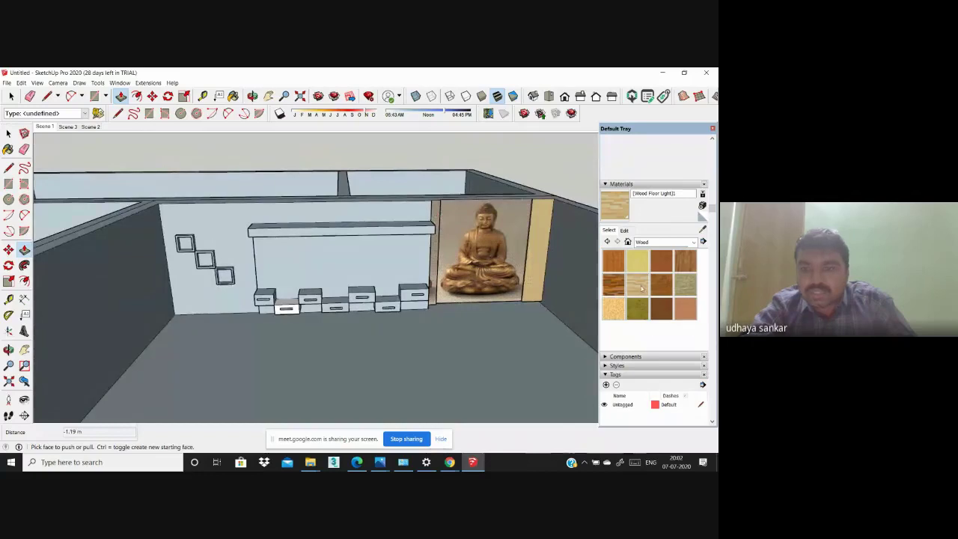
pyautogui.click(638, 286)
pyautogui.click(437, 209)
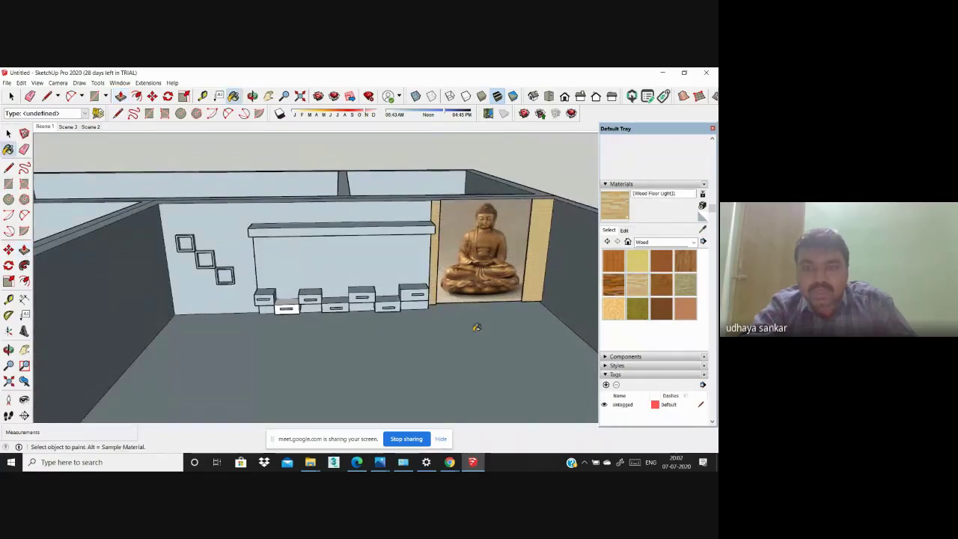
# Step: Zoom in and out around the room model and the reference image
pyautogui.scroll(-3, 477, 326)
pyautogui.scroll(-3, 456, 321)
pyautogui.scroll(-3, 442, 317)
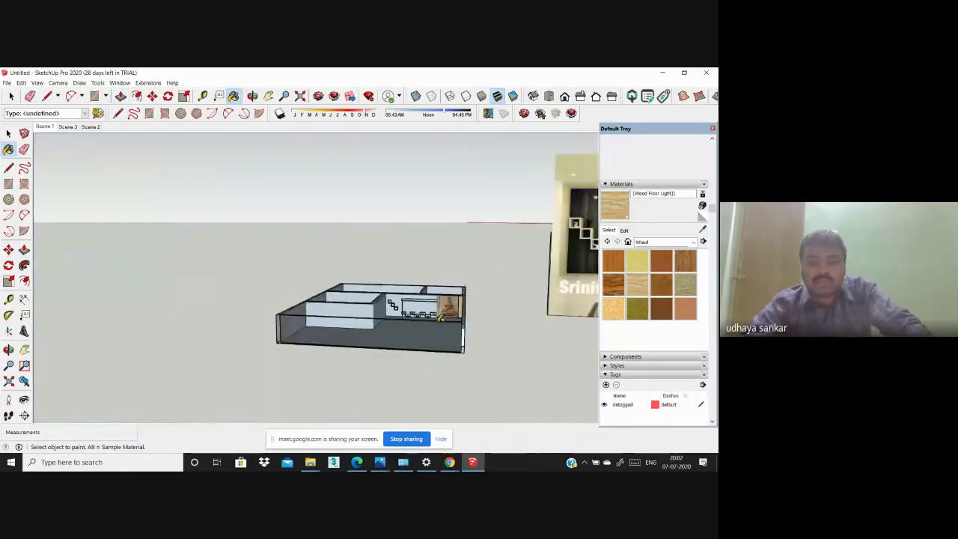
pyautogui.scroll(1, 479, 310)
pyautogui.scroll(2, 483, 310)
pyautogui.scroll(1, 483, 309)
pyautogui.scroll(2, 483, 310)
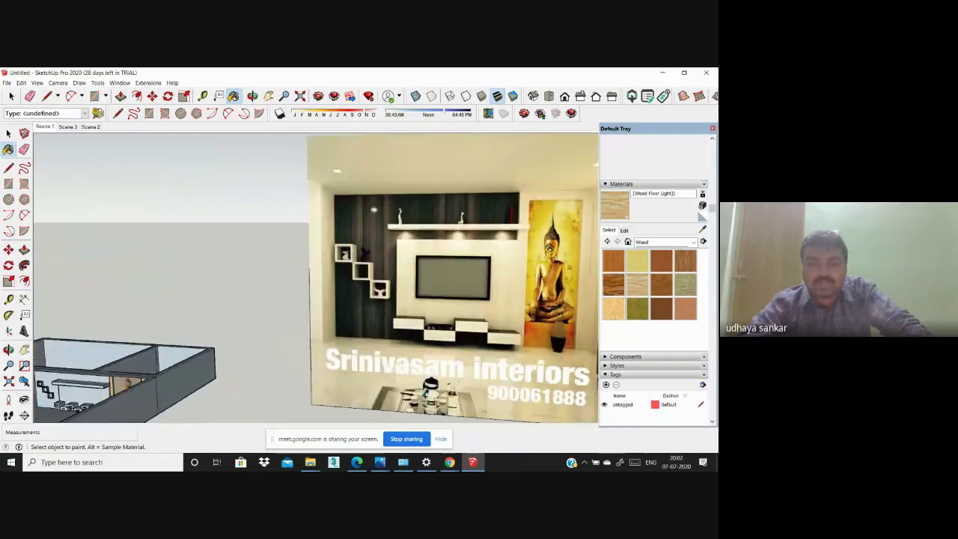
pyautogui.scroll(-2, 419, 311)
pyautogui.scroll(1, 218, 349)
pyautogui.scroll(2, 228, 363)
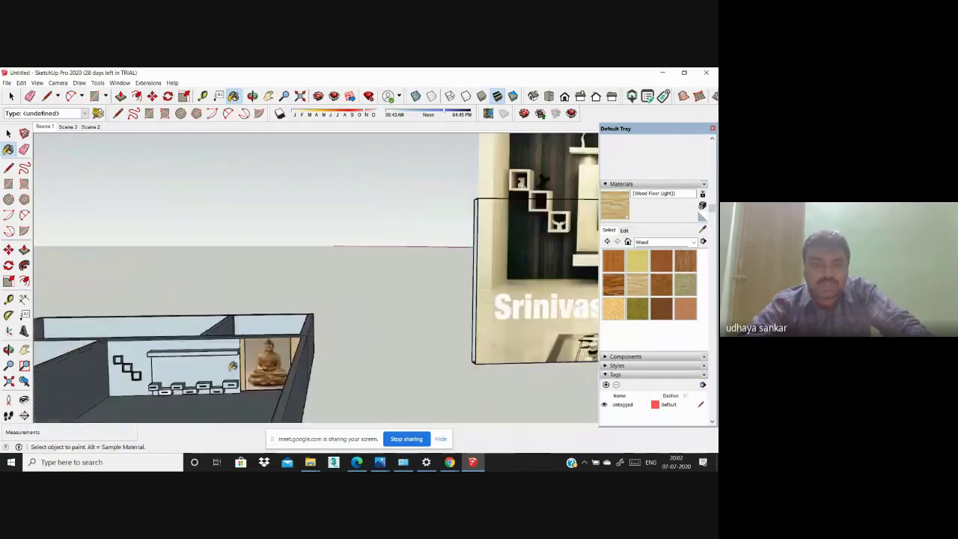
pyautogui.scroll(2, 233, 366)
pyautogui.scroll(-2, 270, 345)
pyautogui.scroll(-2, 359, 314)
pyautogui.scroll(-1, 421, 295)
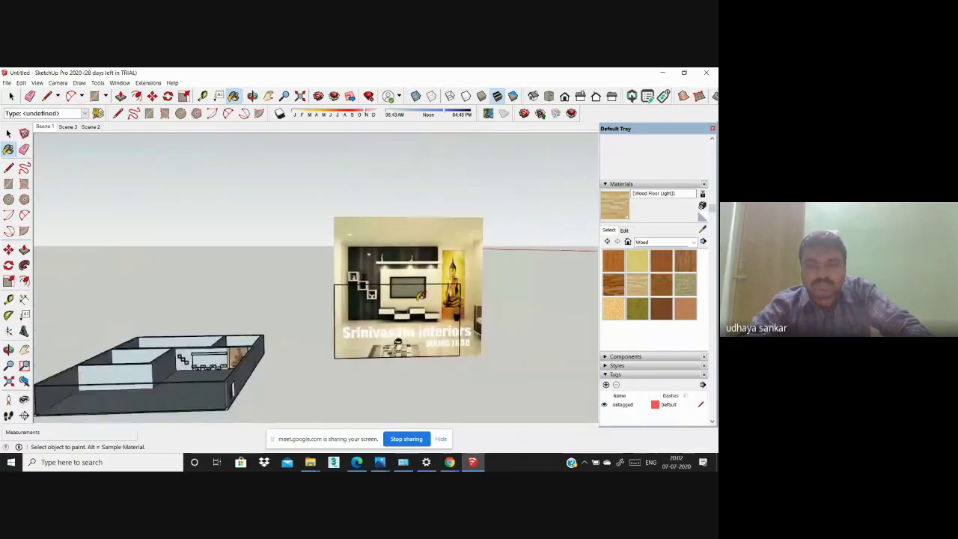
pyautogui.scroll(2, 421, 295)
pyautogui.scroll(3, 449, 314)
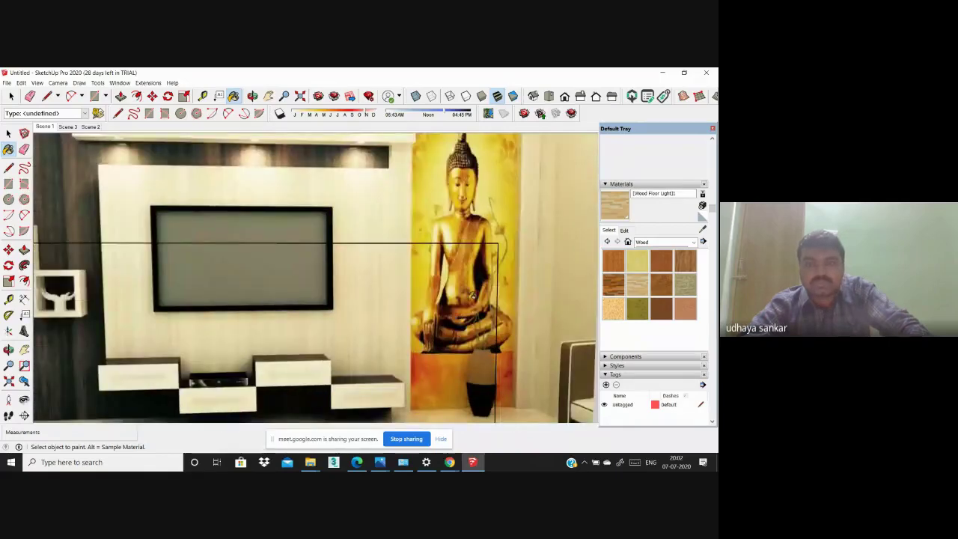
pyautogui.scroll(-3, 473, 295)
pyautogui.scroll(-2, 419, 314)
pyautogui.scroll(2, 269, 344)
pyautogui.scroll(2, 296, 351)
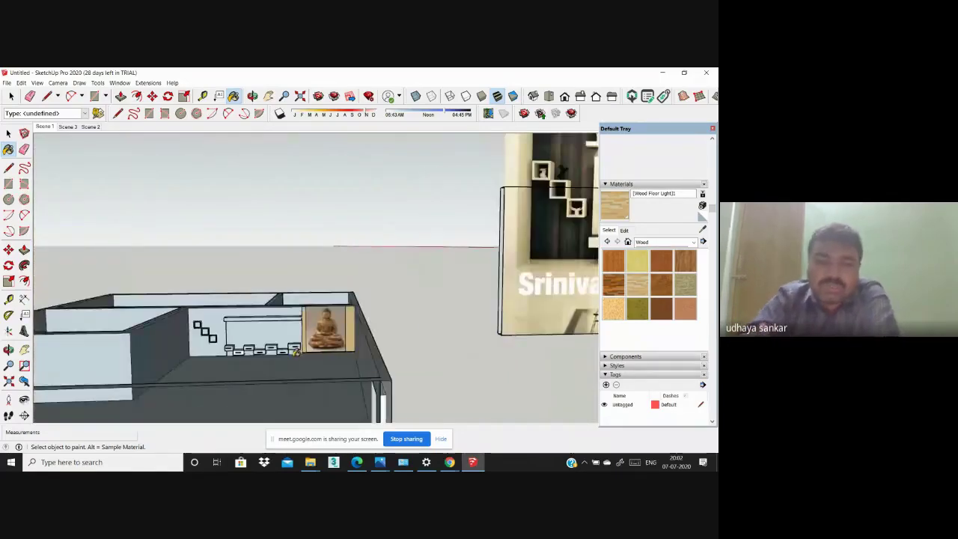
pyautogui.scroll(2, 295, 352)
pyautogui.scroll(-1, 366, 310)
pyautogui.scroll(-2, 367, 310)
pyautogui.scroll(-2, 370, 314)
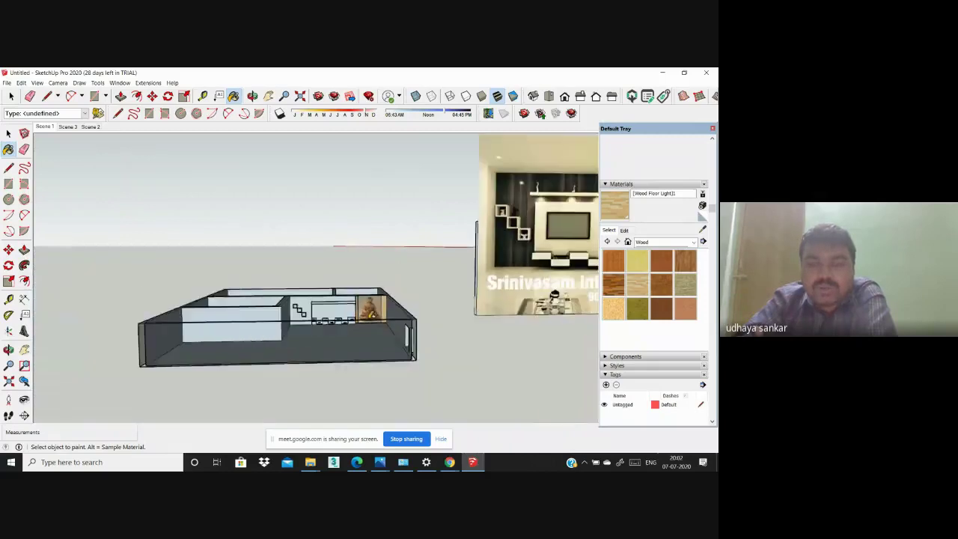
pyautogui.scroll(-2, 370, 315)
pyautogui.scroll(1, 370, 314)
pyautogui.scroll(3, 371, 314)
pyautogui.scroll(2, 371, 314)
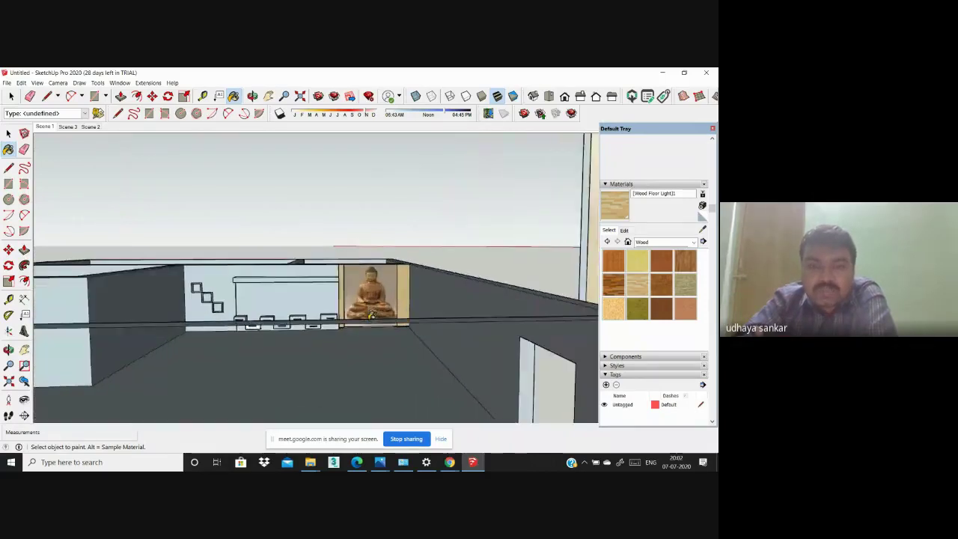
pyautogui.scroll(1, 371, 314)
pyautogui.scroll(1, 370, 315)
pyautogui.scroll(2, 368, 306)
pyautogui.scroll(3, 367, 297)
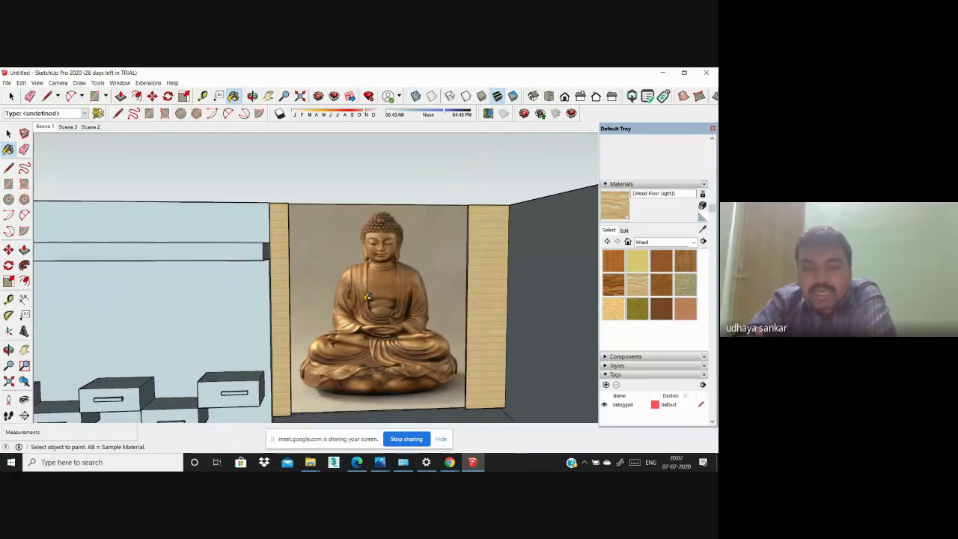
pyautogui.scroll(-3, 367, 297)
pyautogui.scroll(-3, 367, 297)
pyautogui.scroll(-4, 434, 292)
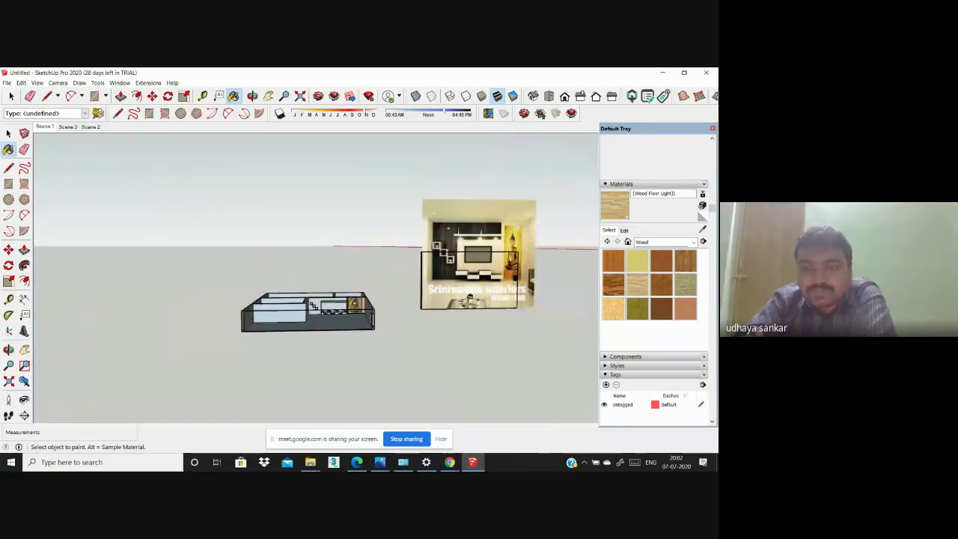
pyautogui.scroll(2, 496, 286)
pyautogui.scroll(4, 516, 239)
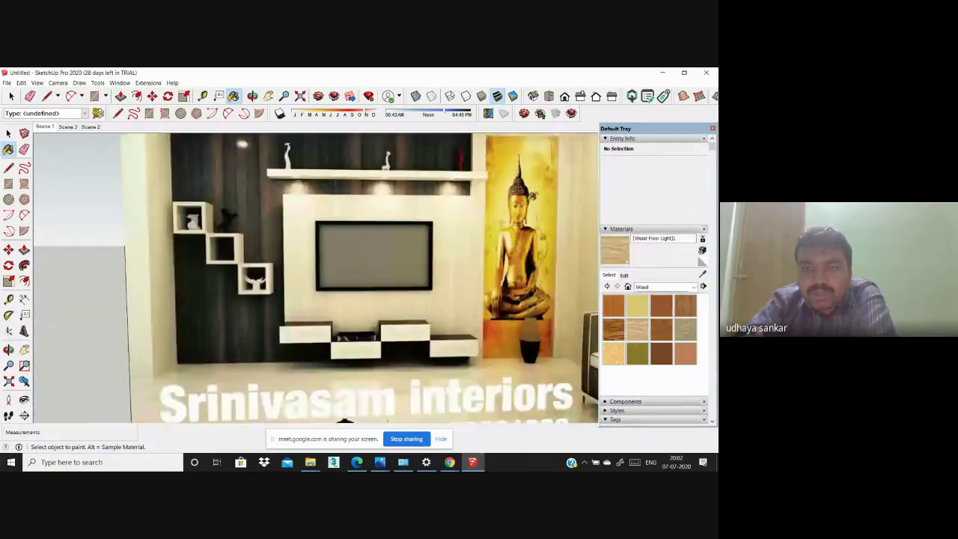
pyautogui.scroll(2, 531, 195)
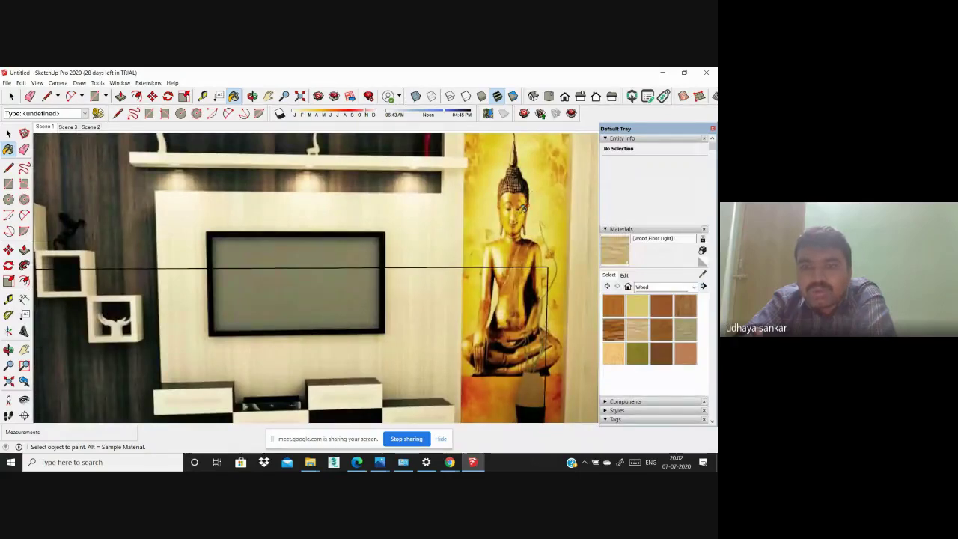
pyautogui.scroll(-5, 359, 341)
pyautogui.scroll(-3, 359, 341)
pyautogui.scroll(2, 359, 340)
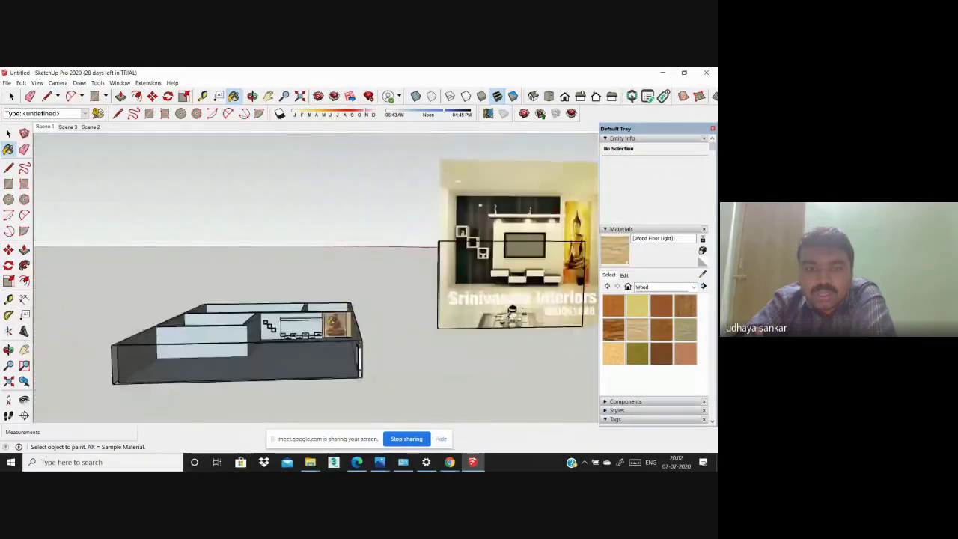
pyautogui.scroll(5, 333, 323)
pyautogui.scroll(1, 337, 323)
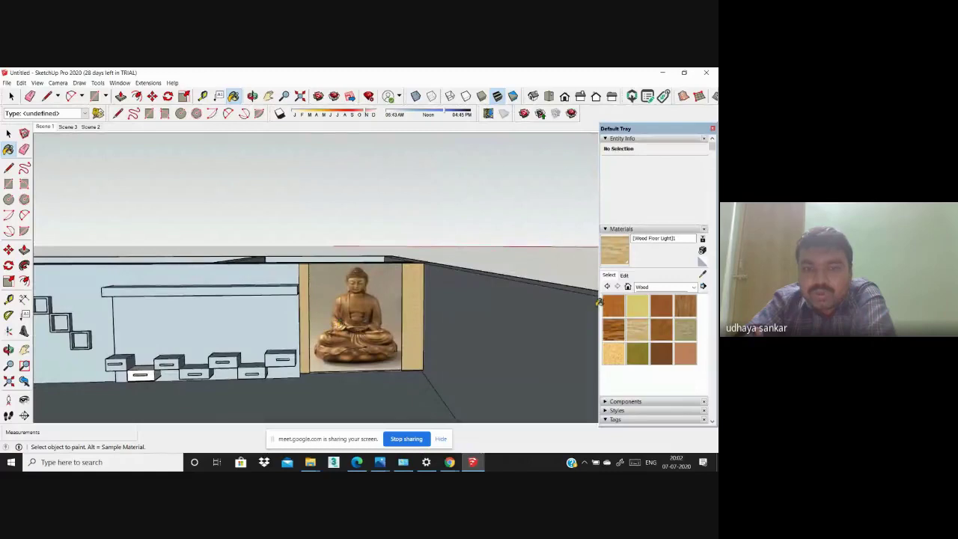
# Step: Collapse and restore the Materials tray, and show the collection list with Wood still chosen
pyautogui.click(618, 229)
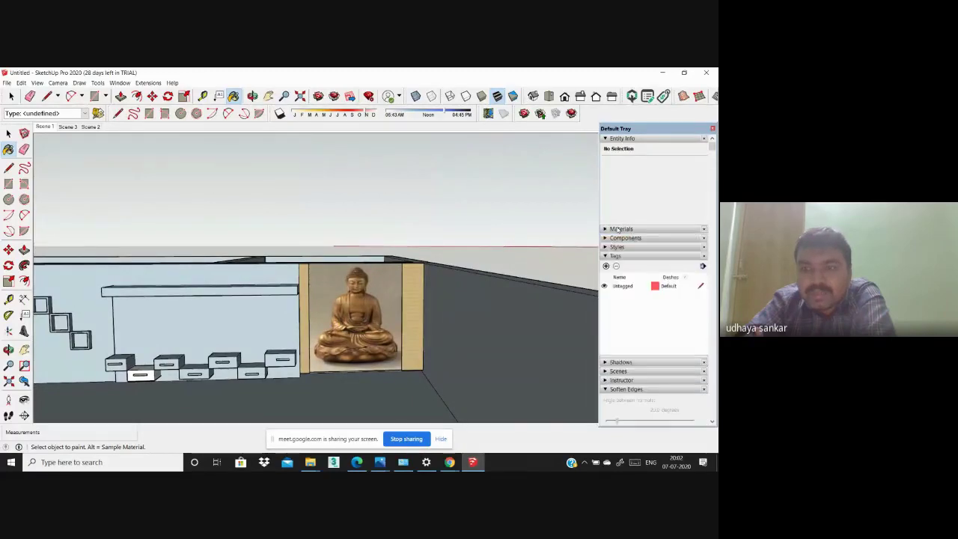
pyautogui.click(618, 229)
pyautogui.click(648, 288)
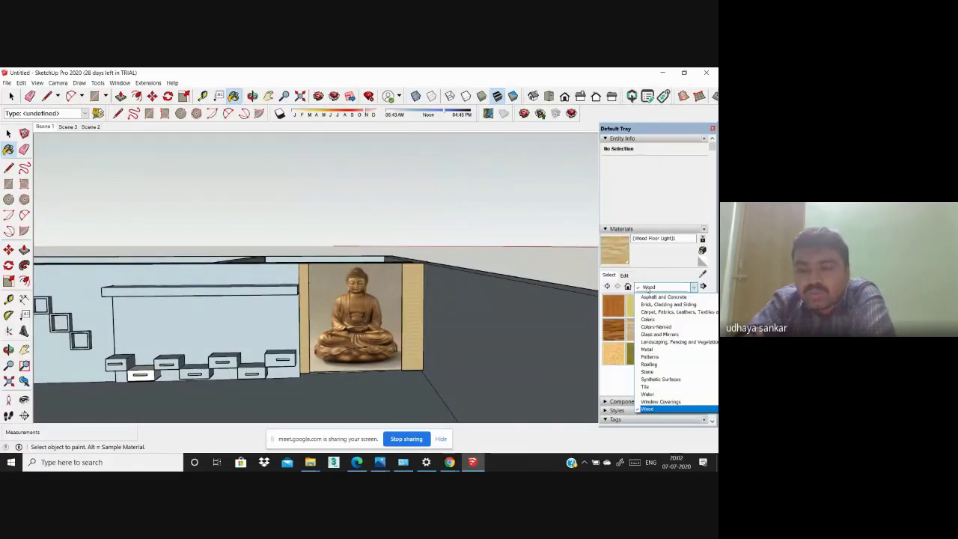
# Step: Turn off Use texture image for Wood Floor Light, leaving the niche panels plain tan
pyautogui.click(648, 288)
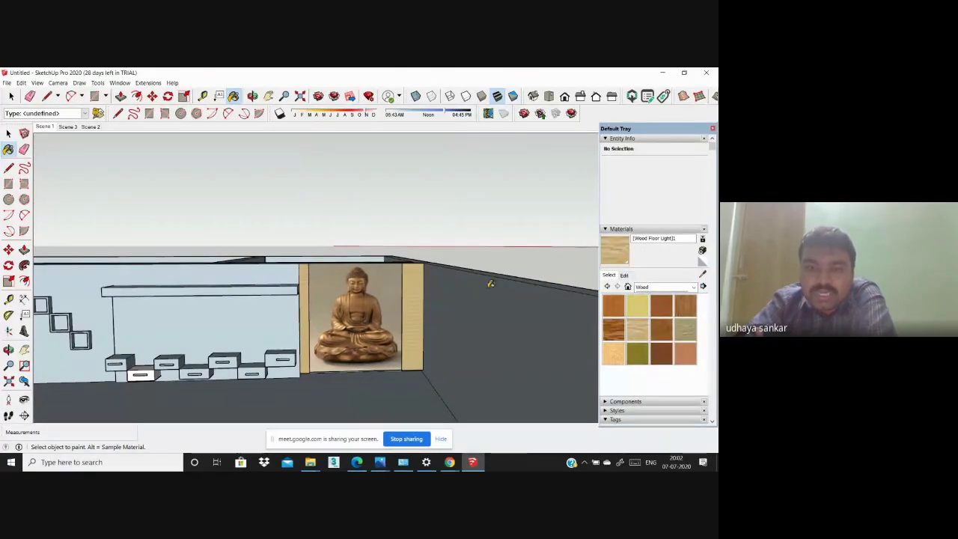
pyautogui.click(624, 275)
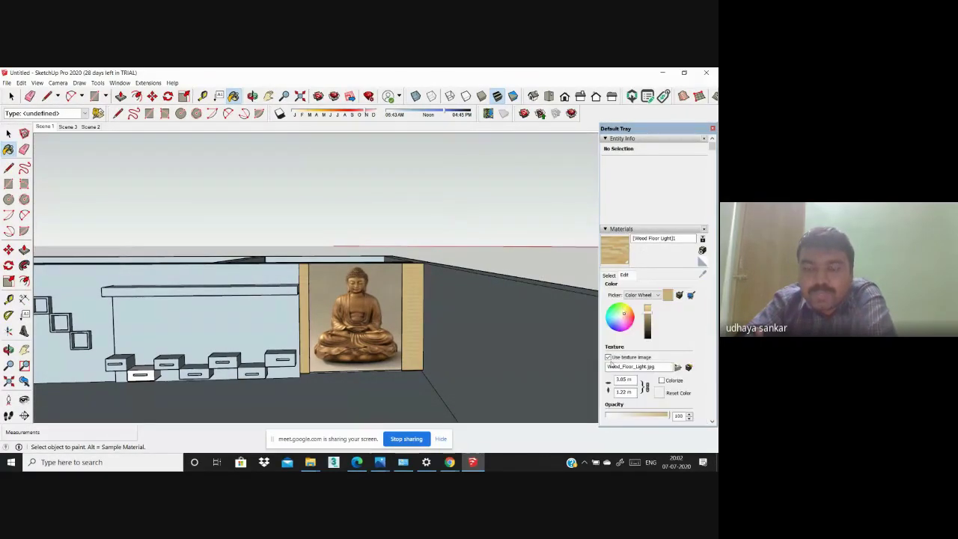
pyautogui.scroll(-2, 616, 360)
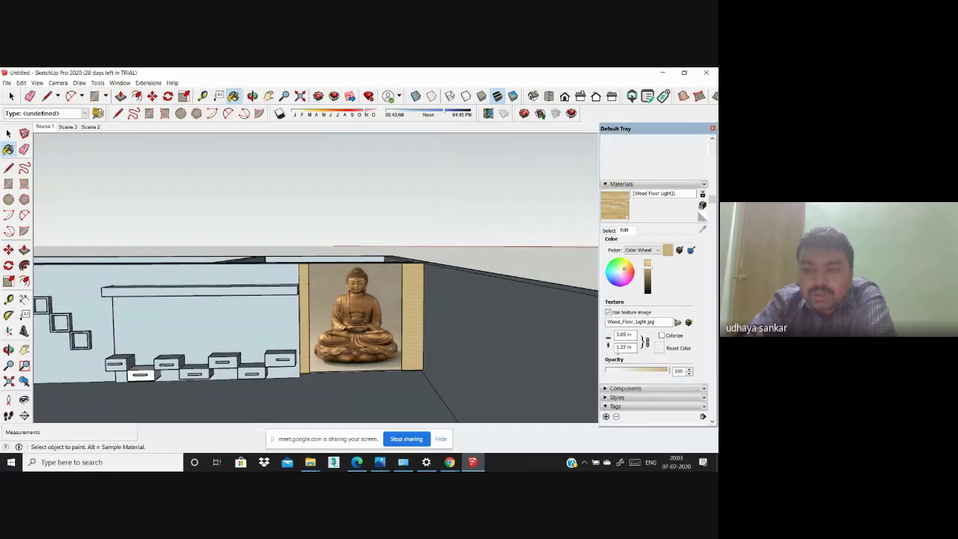
pyautogui.click(608, 312)
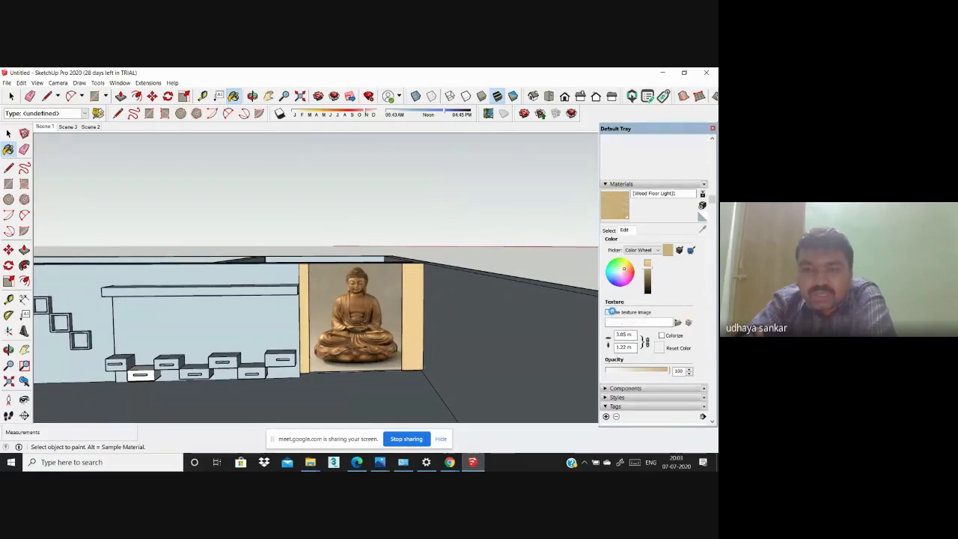
pyautogui.click(608, 311)
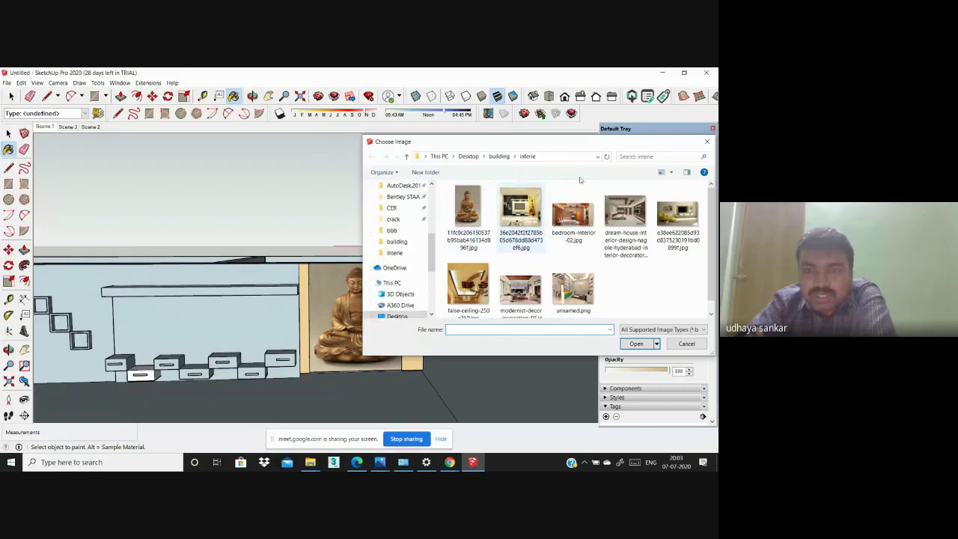
pyautogui.click(707, 146)
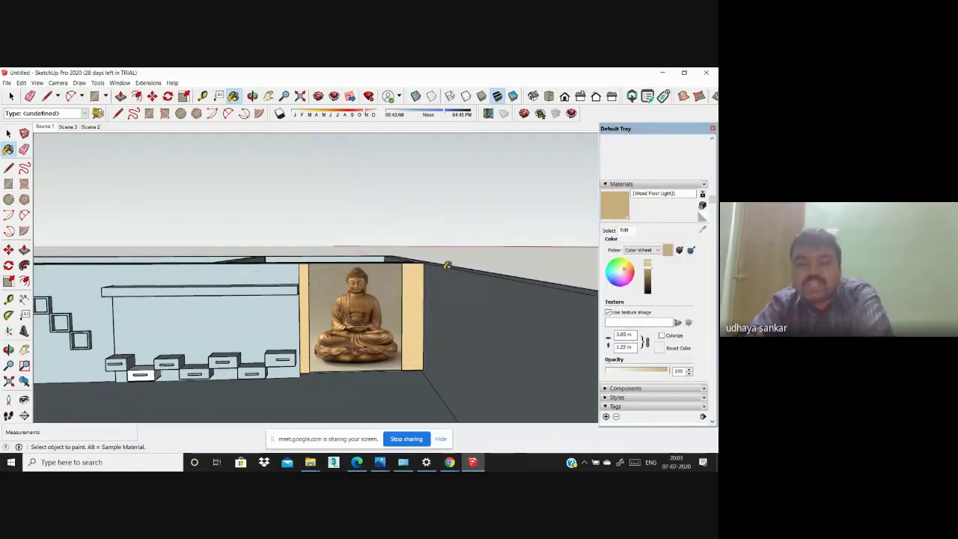
pyautogui.scroll(-2, 352, 359)
# Step: Zoom around the model and select the reference image panel with the Select tool
pyautogui.scroll(-3, 352, 359)
pyautogui.scroll(-3, 346, 356)
pyautogui.scroll(-1, 397, 357)
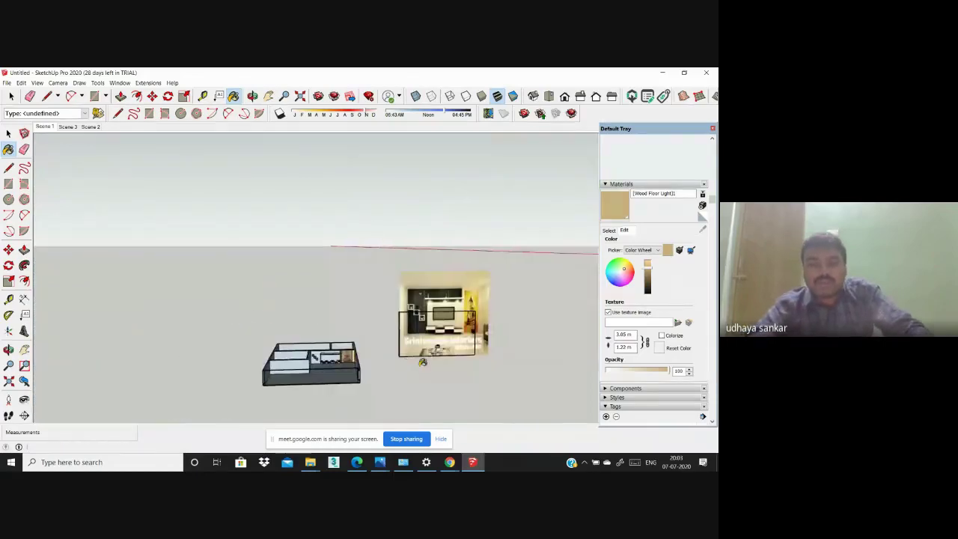
pyautogui.scroll(2, 421, 357)
pyautogui.scroll(2, 442, 370)
pyautogui.scroll(2, 449, 370)
pyautogui.scroll(-2, 444, 364)
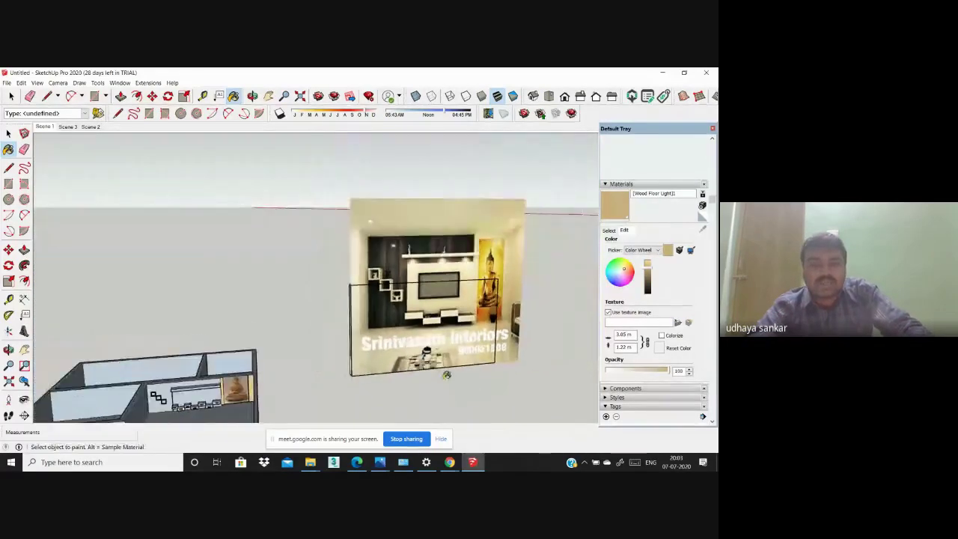
pyautogui.scroll(-1, 446, 372)
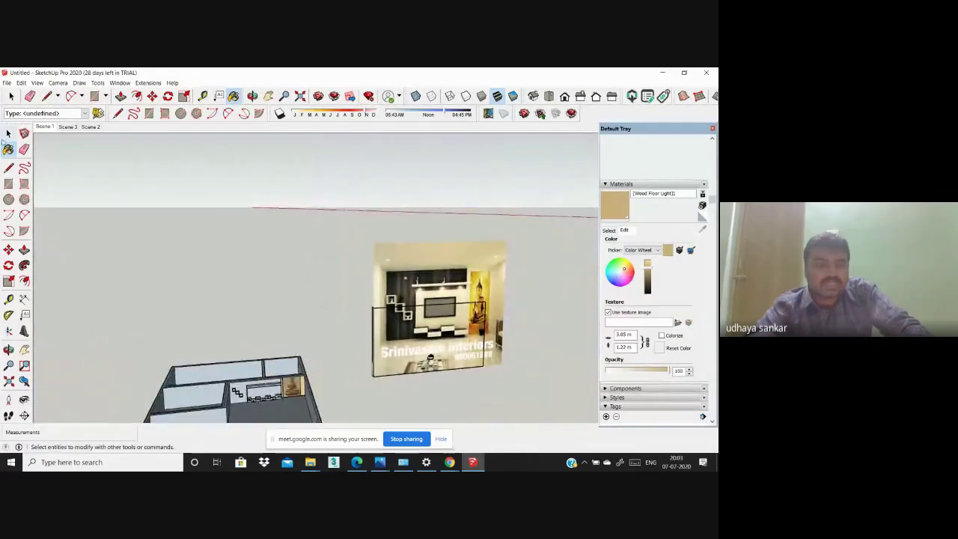
pyautogui.click(9, 133)
pyautogui.scroll(1, 453, 261)
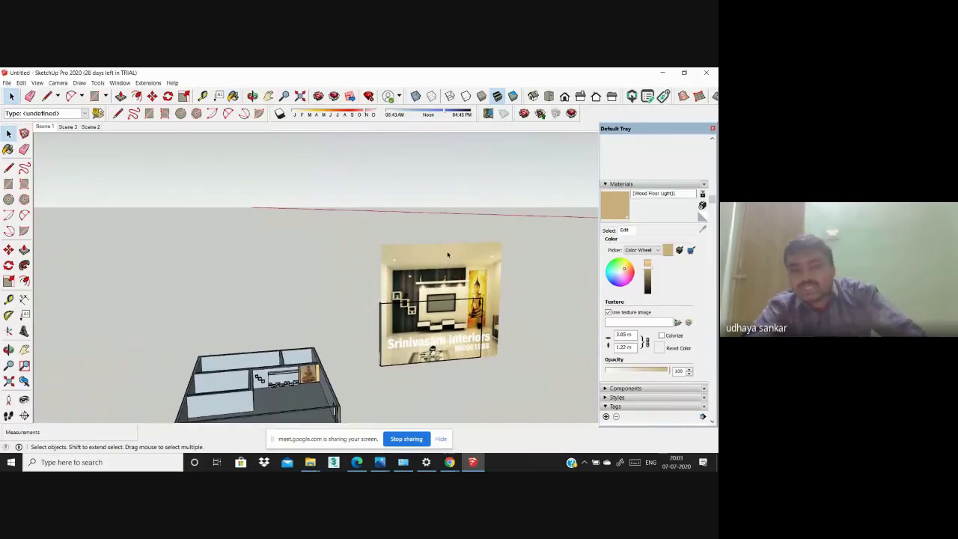
pyautogui.click(441, 269)
# Step: Orbit and zoom to inspect the Buddha niche, statue and drawers from several angles
pyautogui.scroll(1, 404, 359)
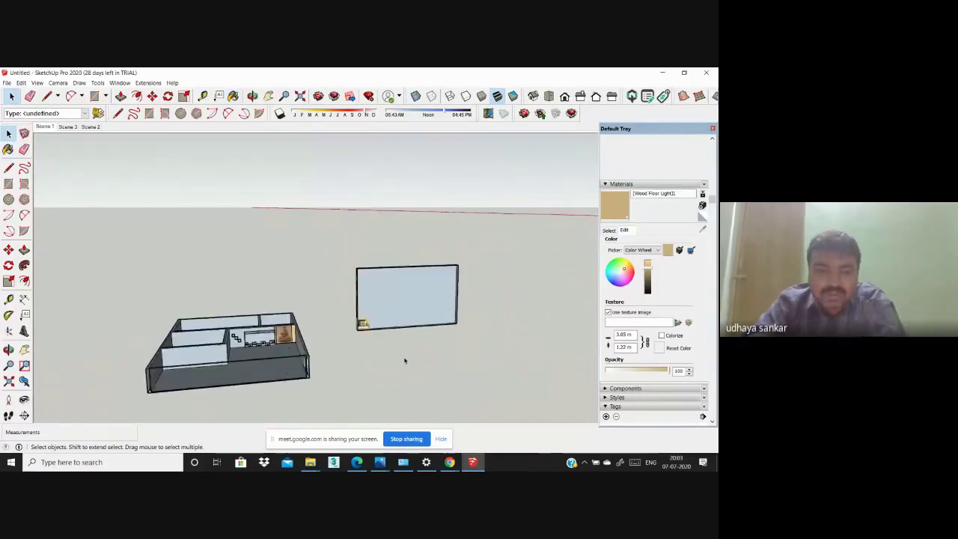
pyautogui.scroll(2, 367, 323)
pyautogui.scroll(-3, 457, 344)
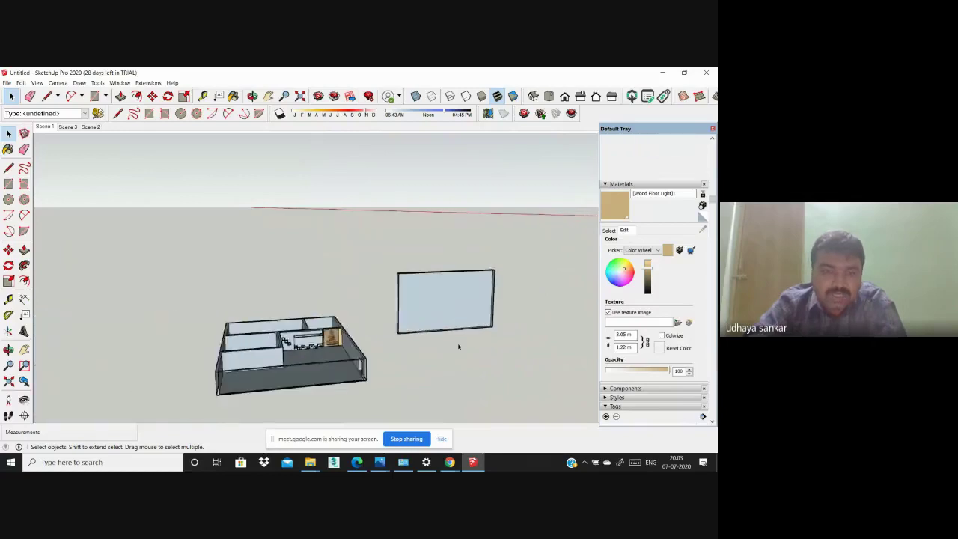
pyautogui.moveTo(457, 344); pyautogui.dragTo(404, 333, button='middle')
pyautogui.scroll(3, 346, 326)
pyautogui.scroll(5, 345, 326)
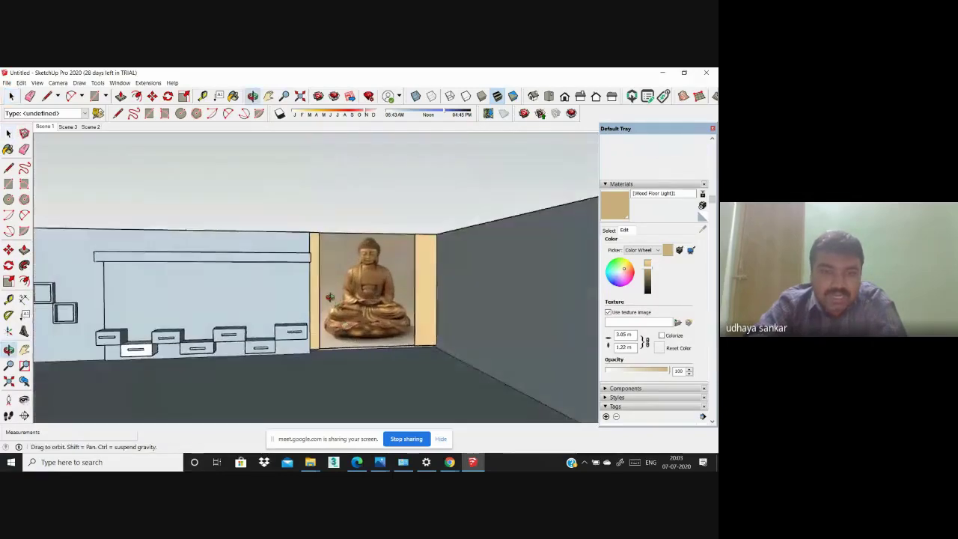
pyautogui.moveTo(346, 325)
pyautogui.mouseDown(button='middle')
pyautogui.moveTo(476, 333)
pyautogui.moveTo(397, 349)
pyautogui.mouseUp(button='middle')
pyautogui.scroll(-2, 477, 340)
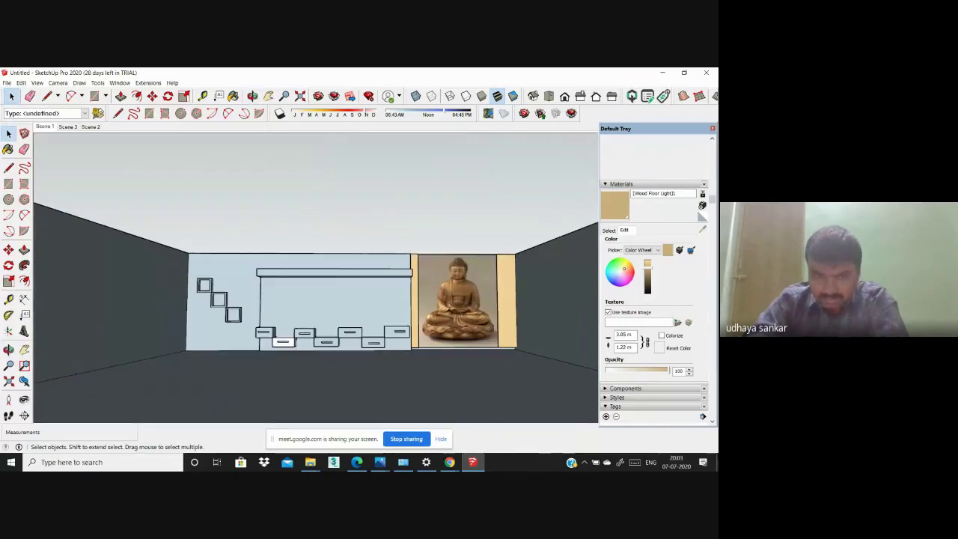
pyautogui.scroll(5, 190, 215)
pyautogui.scroll(-3, 190, 215)
pyautogui.scroll(-2, 340, 337)
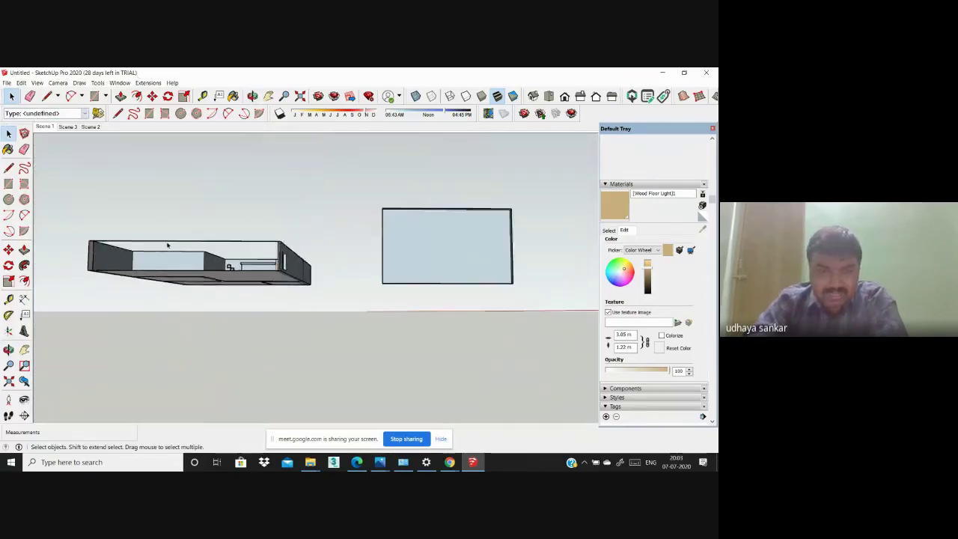
pyautogui.moveTo(169, 244)
pyautogui.mouseDown(button='middle')
pyautogui.moveTo(284, 286)
pyautogui.moveTo(210, 273)
pyautogui.moveTo(304, 286)
pyautogui.mouseUp(button='middle')
pyautogui.scroll(2, 284, 287)
pyautogui.scroll(3, 284, 287)
pyautogui.scroll(-2, 210, 273)
pyautogui.scroll(3, 130, 257)
pyautogui.scroll(-4, 216, 274)
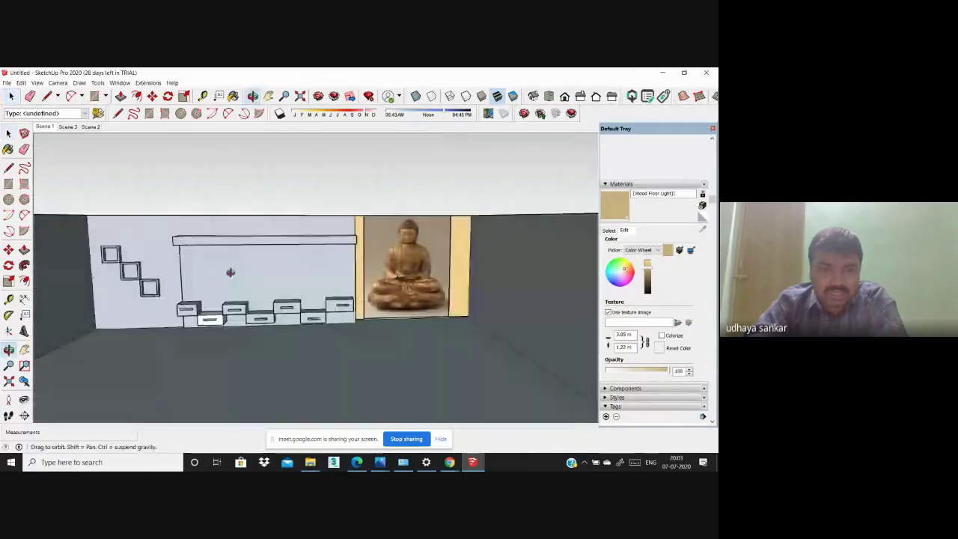
pyautogui.scroll(2, 404, 277)
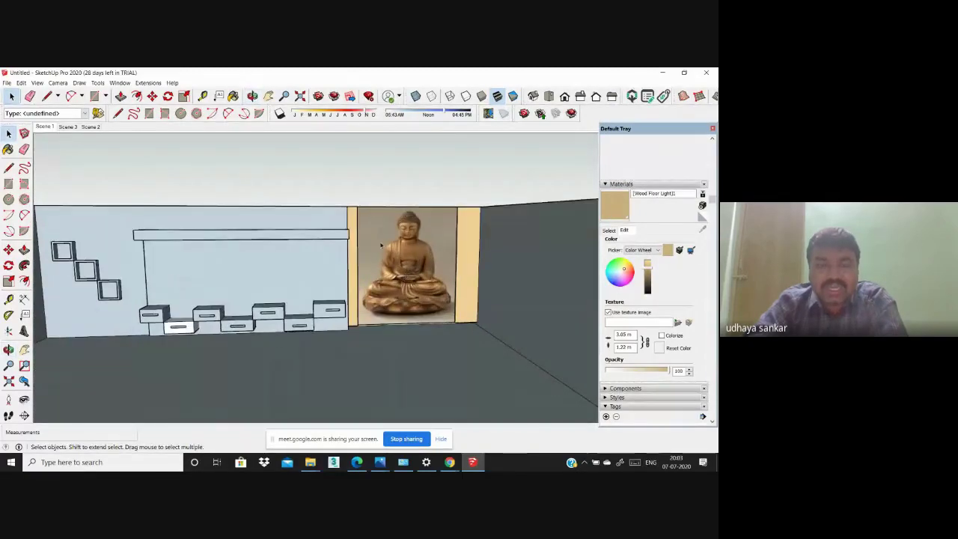
pyautogui.scroll(-1, 387, 236)
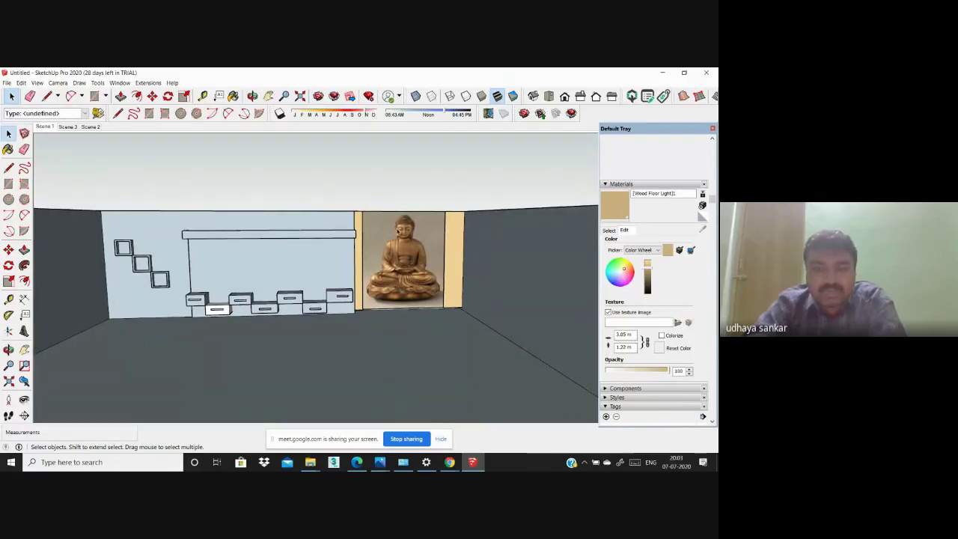
pyautogui.scroll(-1, 388, 236)
pyautogui.scroll(-1, 388, 236)
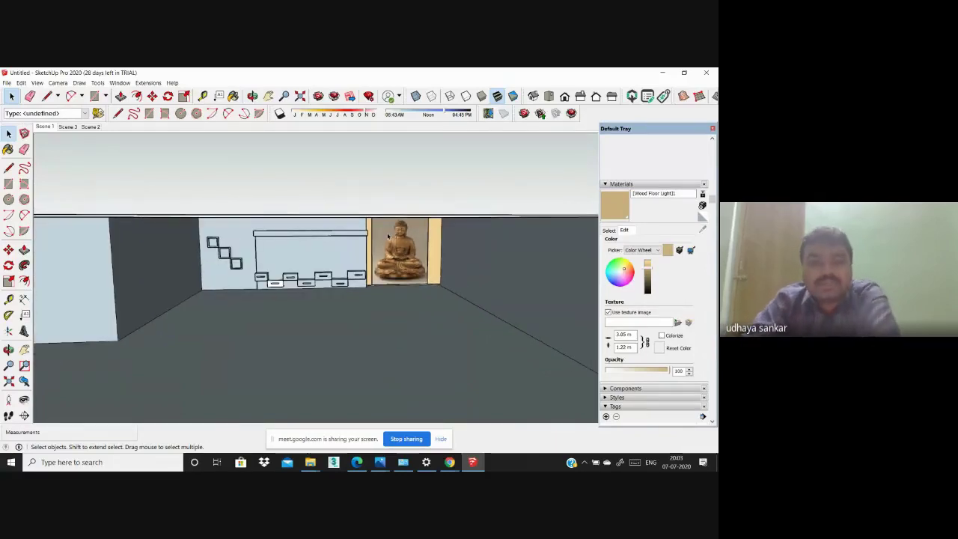
pyautogui.scroll(1, 378, 252)
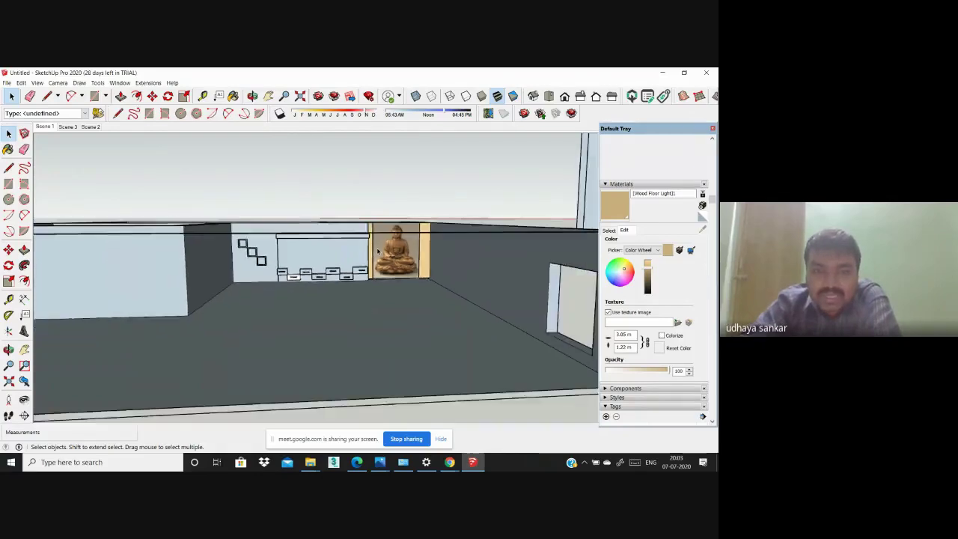
pyautogui.scroll(1, 385, 248)
pyautogui.scroll(1, 399, 242)
pyautogui.scroll(2, 404, 239)
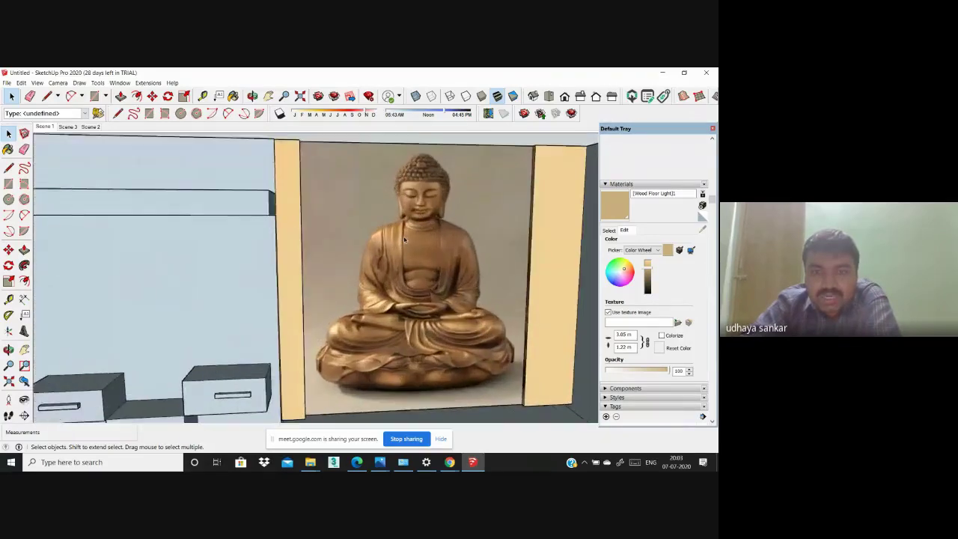
pyautogui.moveTo(403, 239)
pyautogui.mouseDown(button='middle')
pyautogui.moveTo(354, 217)
pyautogui.moveTo(250, 226)
pyautogui.moveTo(268, 218)
pyautogui.moveTo(427, 226)
pyautogui.moveTo(398, 223)
pyautogui.mouseUp(button='middle')
pyautogui.scroll(3, 399, 224)
pyautogui.scroll(3, 318, 240)
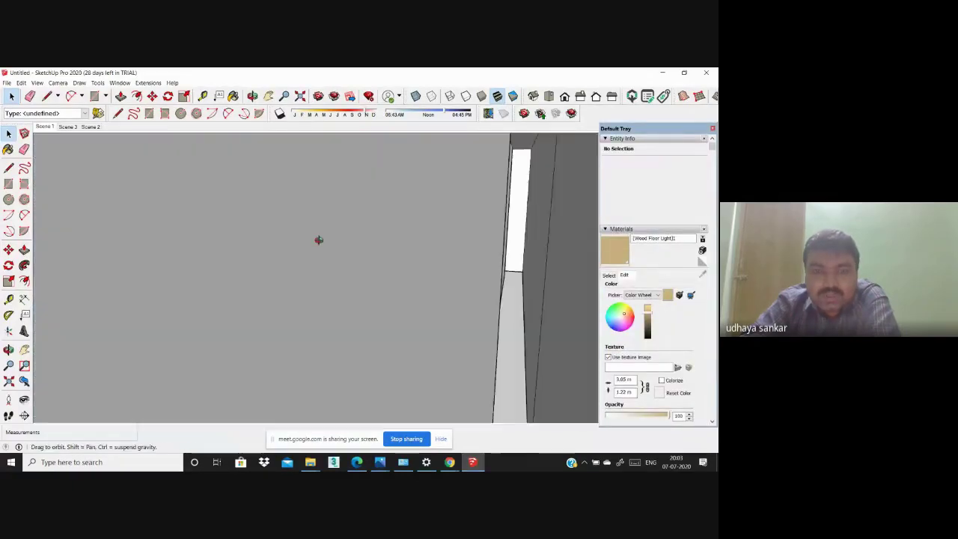
pyautogui.moveTo(319, 240)
pyautogui.mouseDown(button='middle')
pyautogui.moveTo(504, 289)
pyautogui.moveTo(481, 295)
pyautogui.moveTo(388, 259)
pyautogui.moveTo(436, 252)
pyautogui.mouseUp(button='middle')
pyautogui.scroll(3, 436, 252)
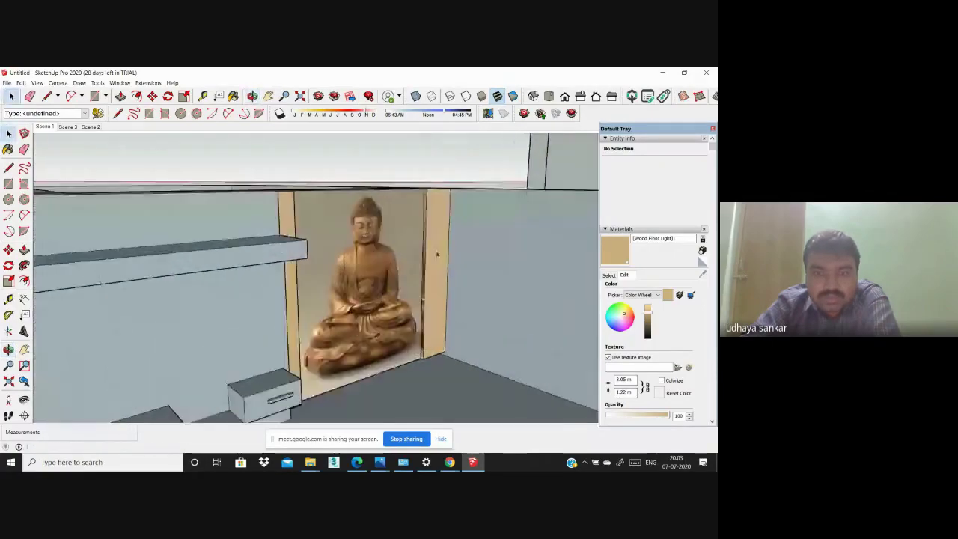
pyautogui.scroll(2, 436, 252)
pyautogui.scroll(1, 437, 252)
# Step: Paint the niche panel's narrow side face with Wood Floor Light
pyautogui.click(609, 275)
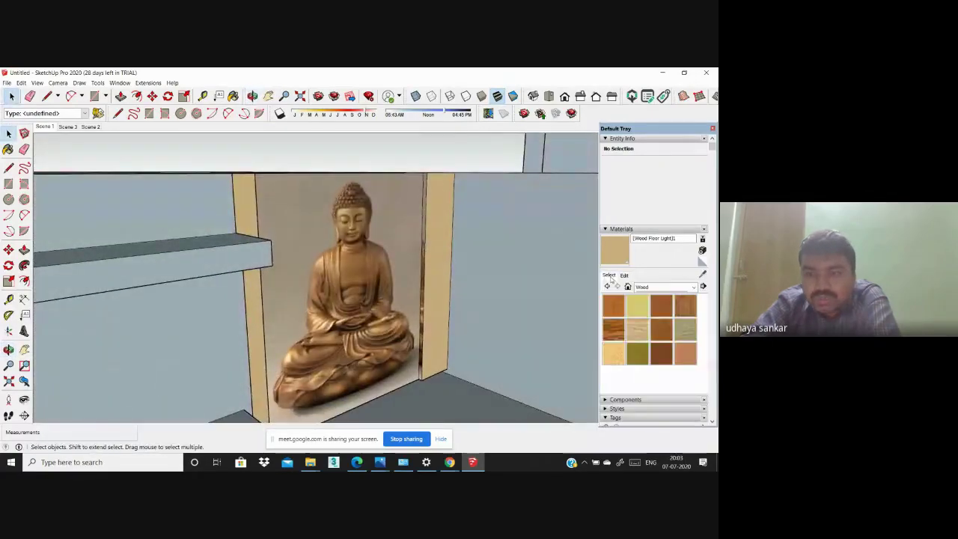
pyautogui.click(637, 329)
pyautogui.scroll(2, 443, 278)
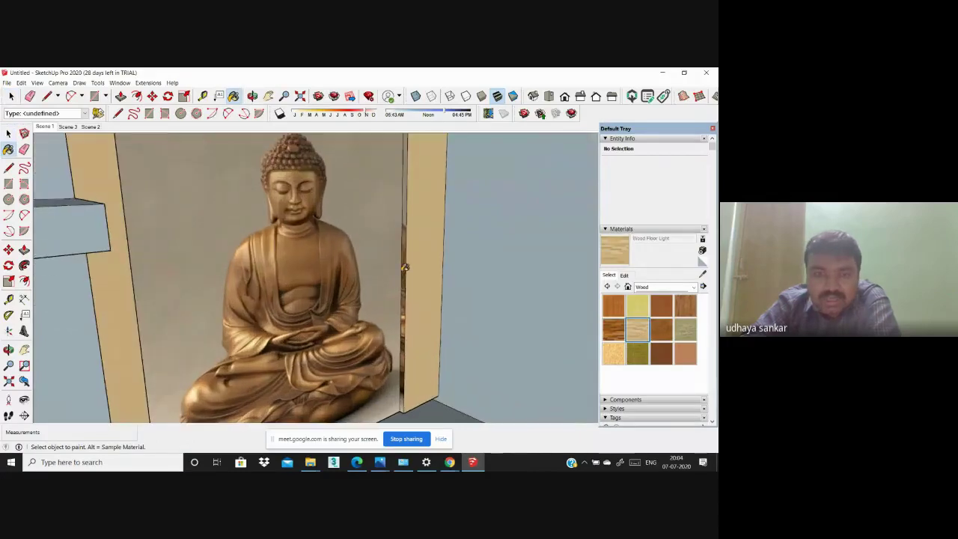
pyautogui.scroll(-2, 412, 278)
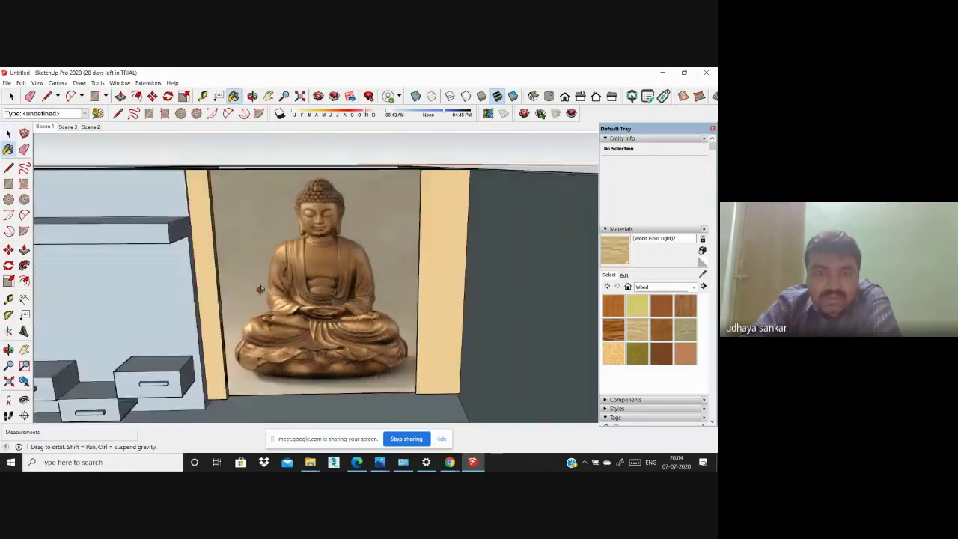
pyautogui.scroll(4, 231, 269)
pyautogui.scroll(-3, 231, 269)
pyautogui.scroll(2, 248, 204)
pyautogui.click(239, 202)
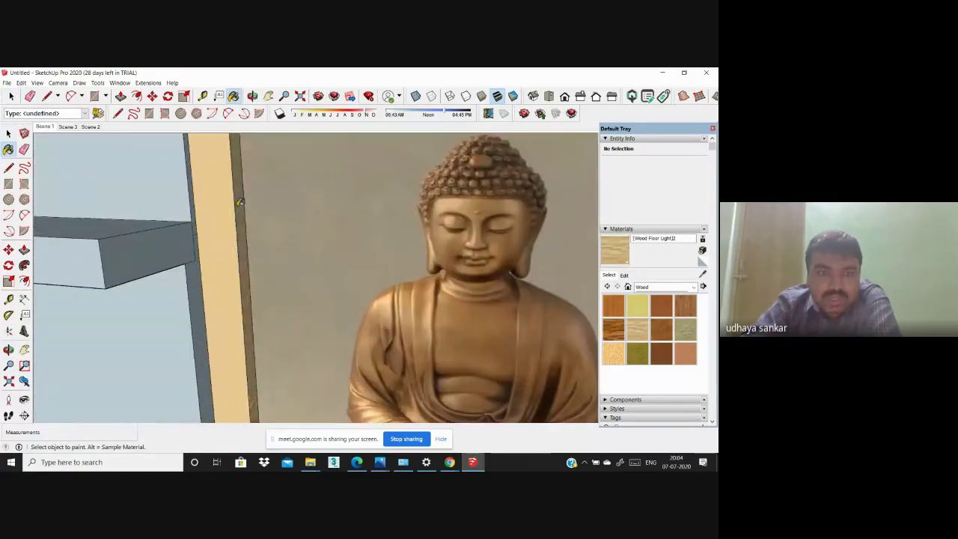
# Step: Zoom out and orbit to a more frontal view of the niche
pyautogui.scroll(-3, 314, 233)
pyautogui.scroll(-2, 474, 219)
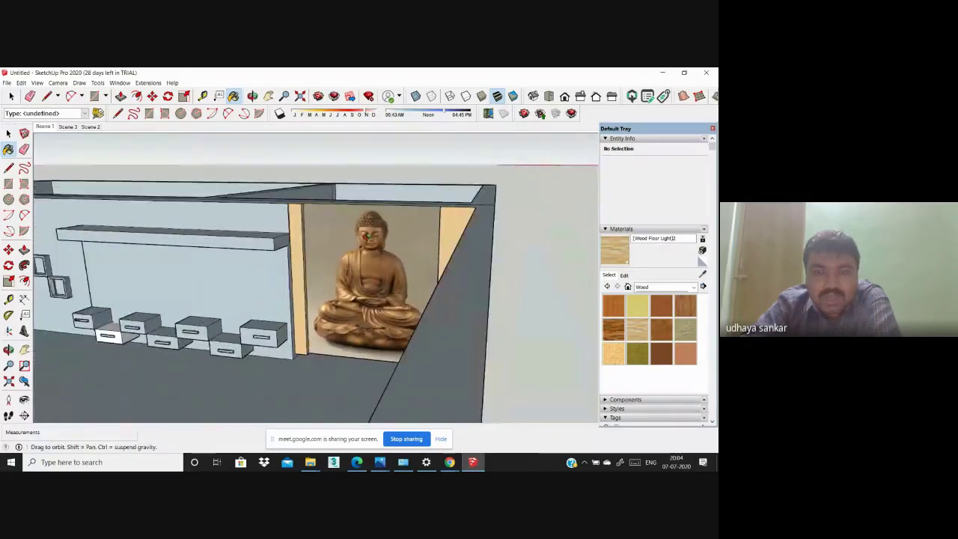
pyautogui.moveTo(474, 219); pyautogui.dragTo(491, 221, button='middle')
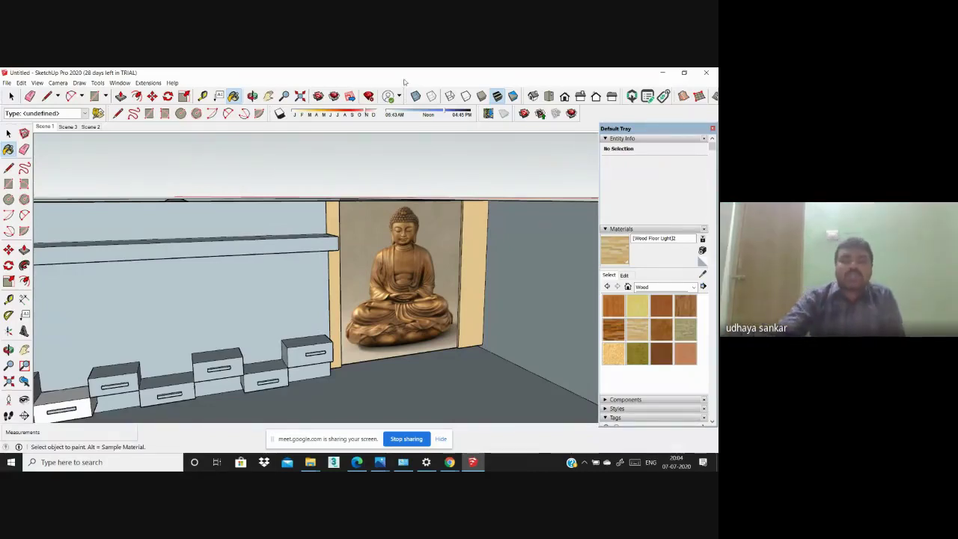
pyautogui.scroll(-5, 396, 303)
# Step: Show the material's Edit settings and orbit around the room and niche wall
pyautogui.moveTo(396, 303); pyautogui.dragTo(449, 285, button='middle')
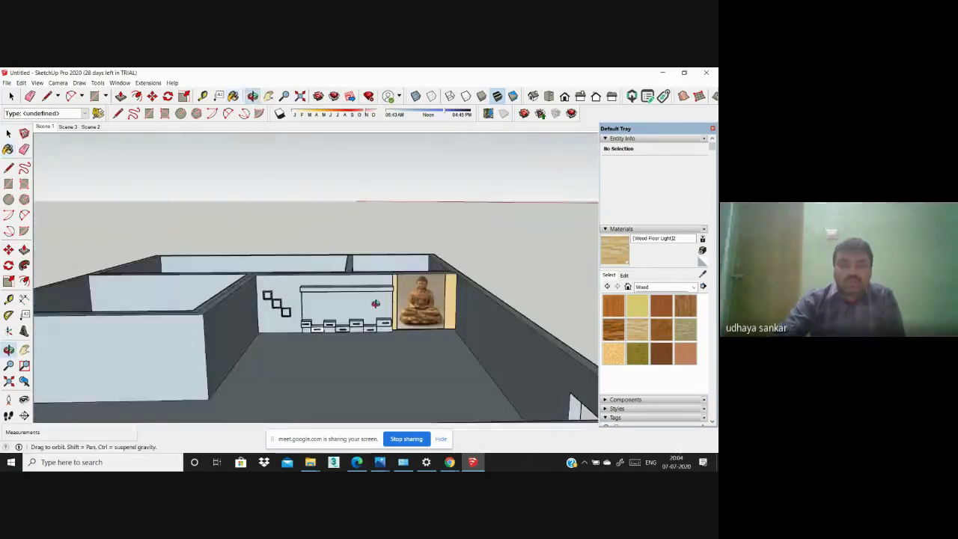
pyautogui.click(628, 276)
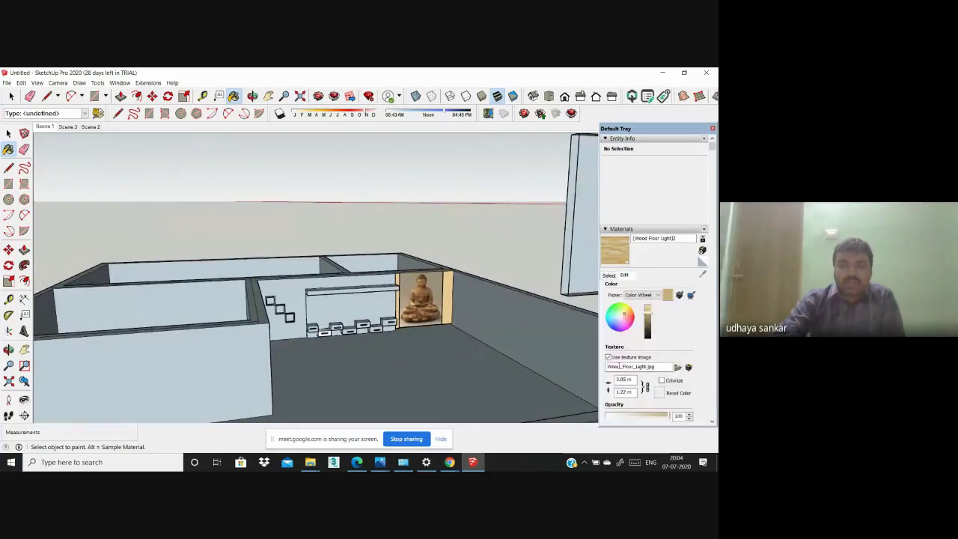
pyautogui.scroll(3, 425, 303)
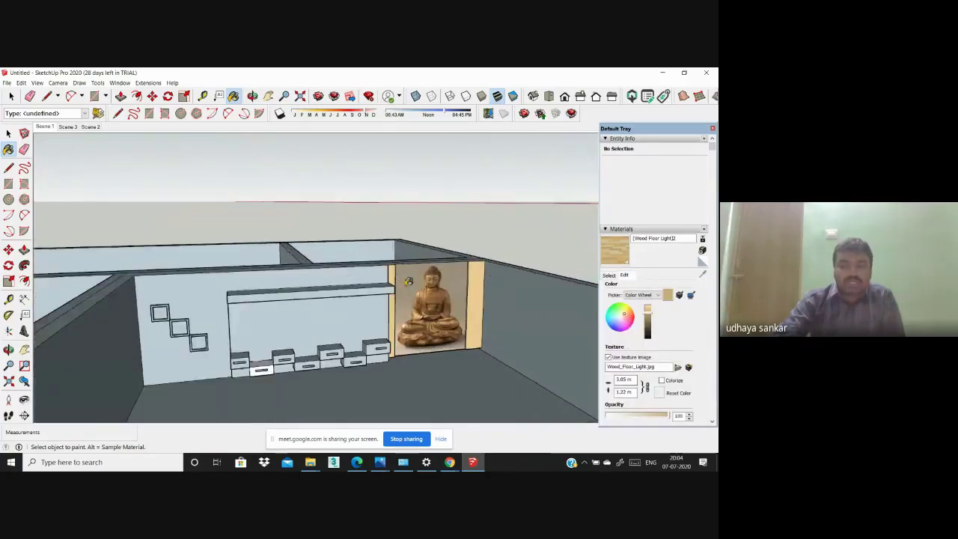
pyautogui.scroll(3, 342, 235)
pyautogui.scroll(-5, 277, 240)
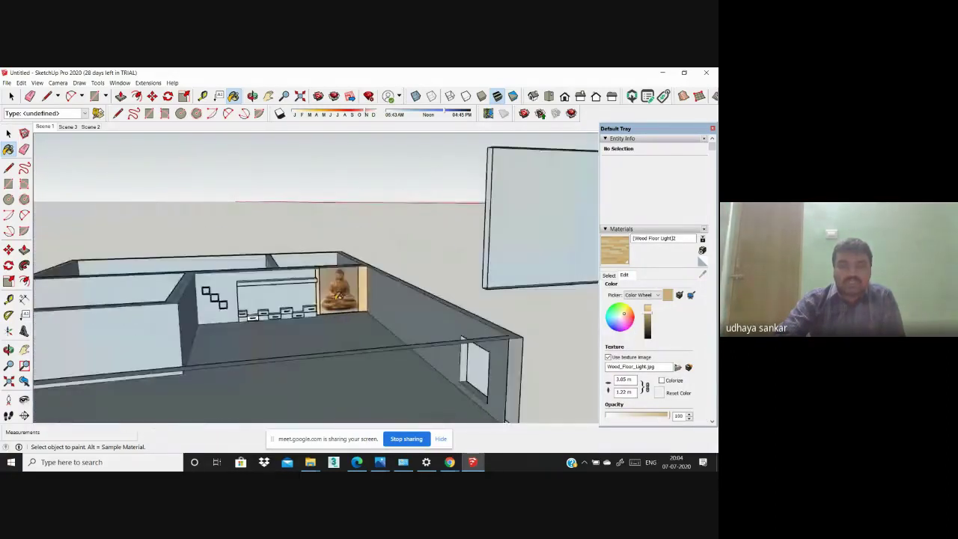
pyautogui.scroll(4, 313, 309)
pyautogui.moveTo(313, 284)
pyautogui.mouseDown(button='middle')
pyautogui.moveTo(314, 308)
pyautogui.moveTo(196, 304)
pyautogui.moveTo(387, 289)
pyautogui.moveTo(434, 304)
pyautogui.moveTo(234, 314)
pyautogui.moveTo(273, 310)
pyautogui.mouseUp(button='middle')
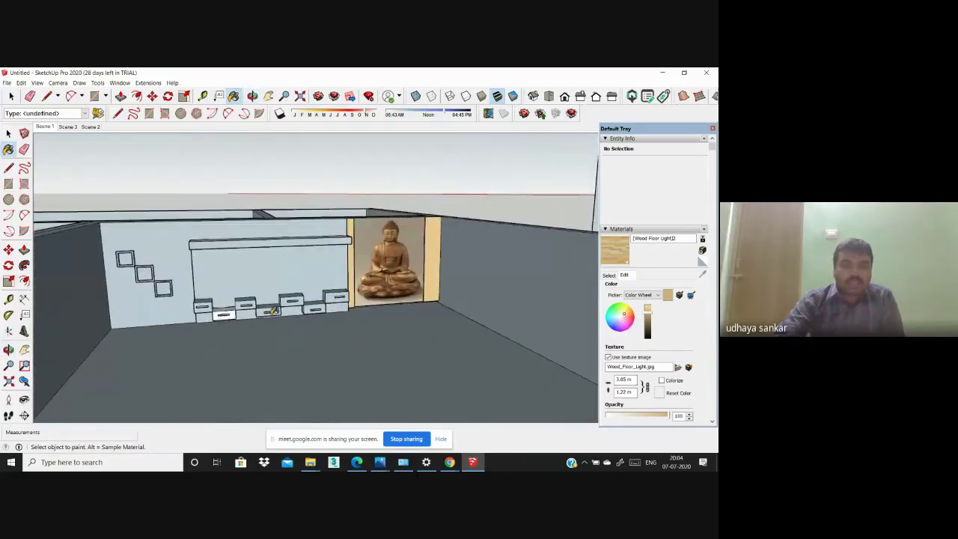
pyautogui.scroll(-3, 279, 307)
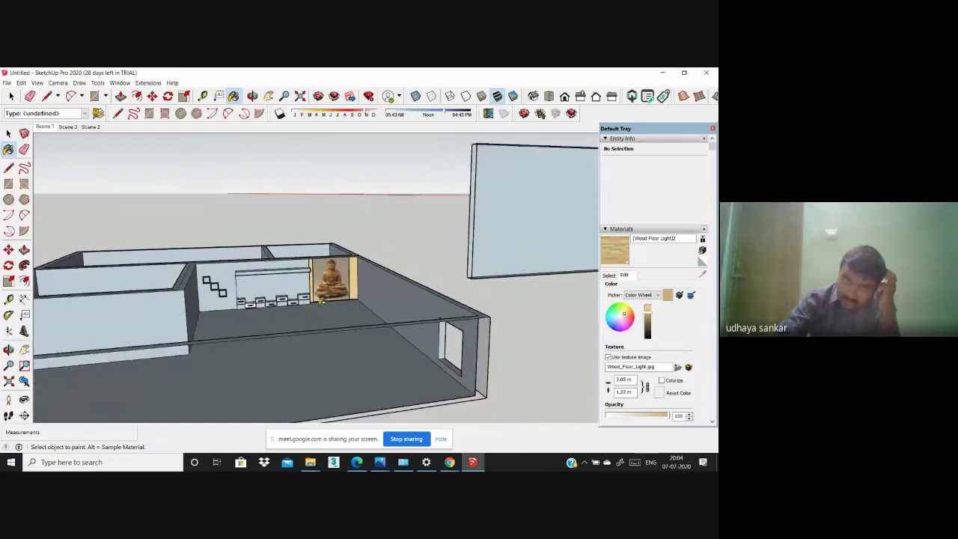
pyautogui.scroll(2, 173, 283)
pyautogui.scroll(2, 231, 283)
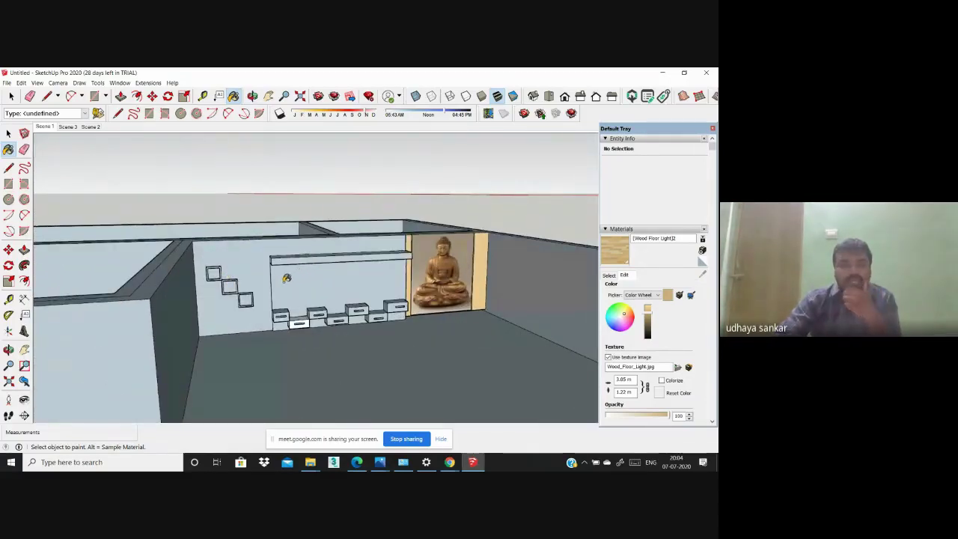
pyautogui.moveTo(267, 274)
pyautogui.mouseDown(button='middle')
pyautogui.moveTo(352, 282)
pyautogui.moveTo(335, 308)
pyautogui.moveTo(276, 292)
pyautogui.mouseUp(button='middle')
pyautogui.scroll(-3, 243, 325)
# Step: From an angled room overview, start File > Import on the interie images folder
pyautogui.moveTo(243, 325); pyautogui.dragTo(288, 277, button='middle')
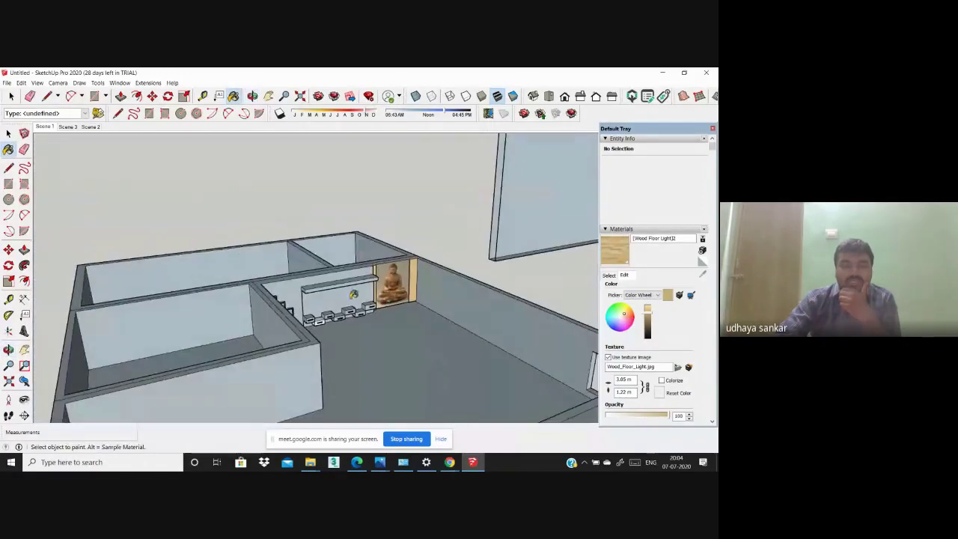
pyautogui.scroll(-2, 359, 294)
pyautogui.scroll(2, 372, 295)
pyautogui.scroll(2, 404, 284)
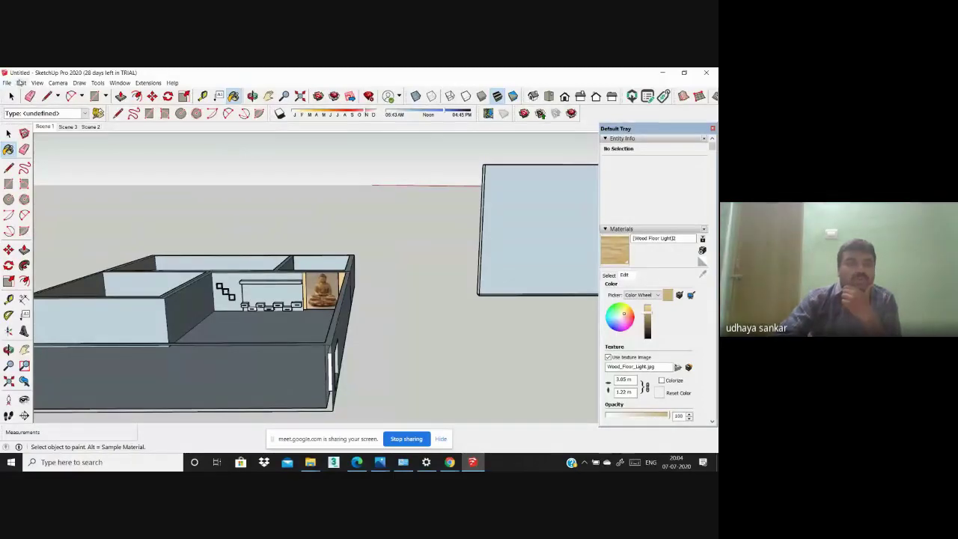
pyautogui.click(7, 83)
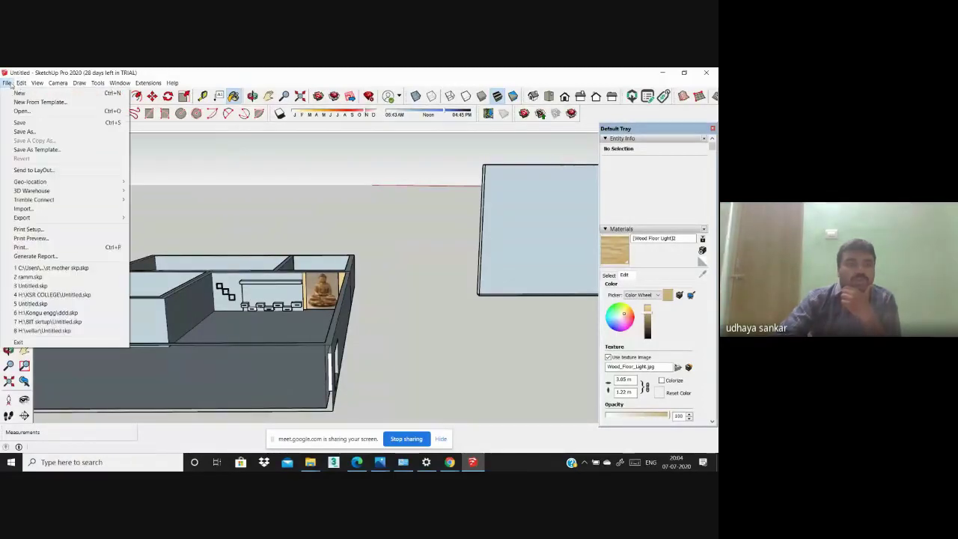
pyautogui.click(52, 209)
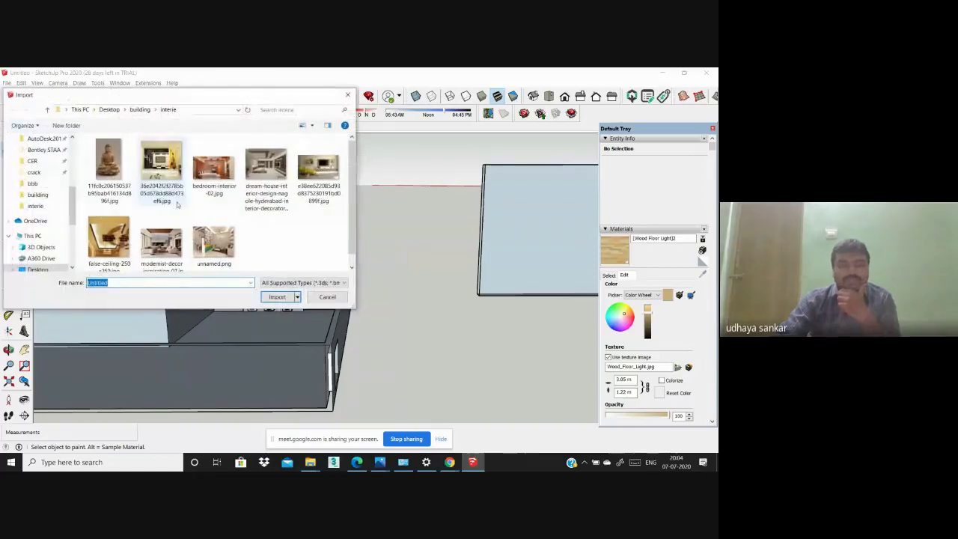
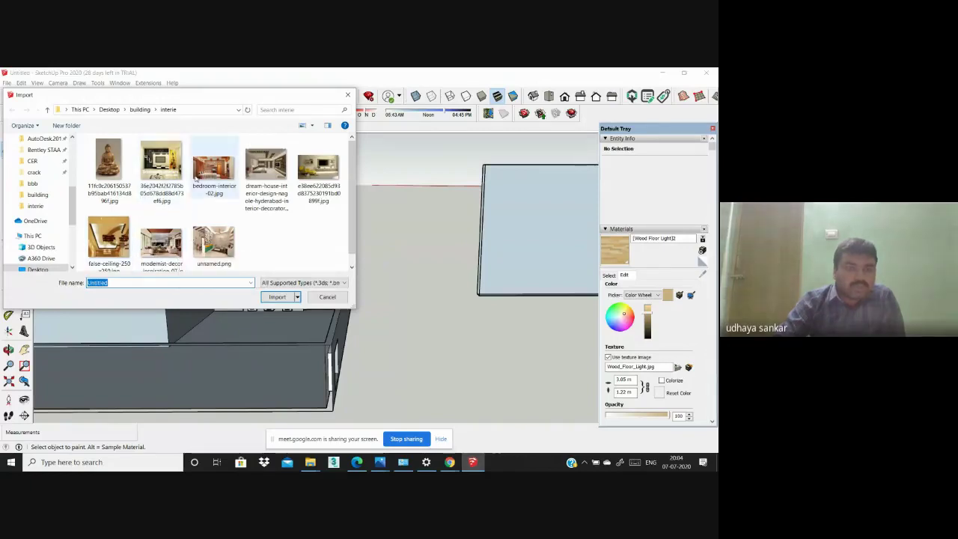
# Step: Import unnamed.png as an image and stretch it corner to corner across the standing board
pyautogui.click(213, 239)
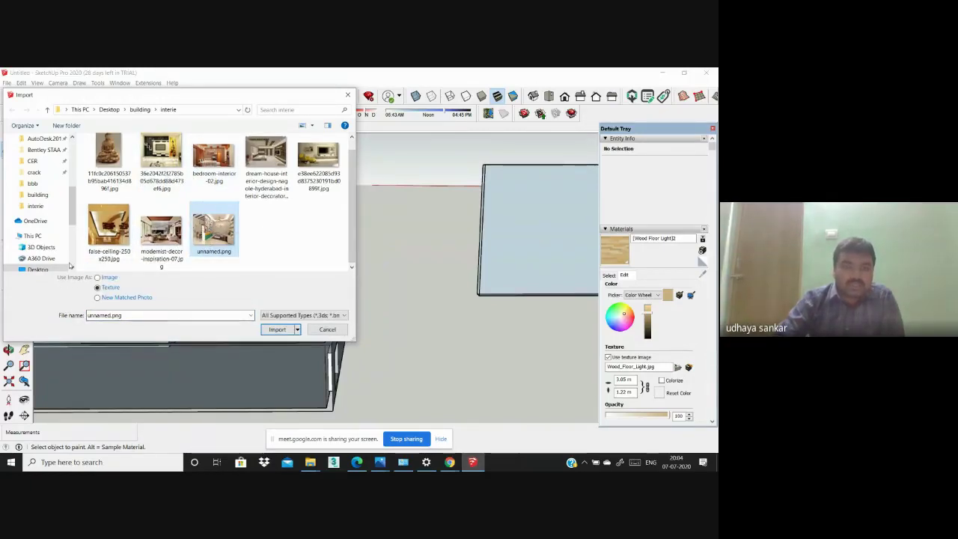
pyautogui.click(278, 331)
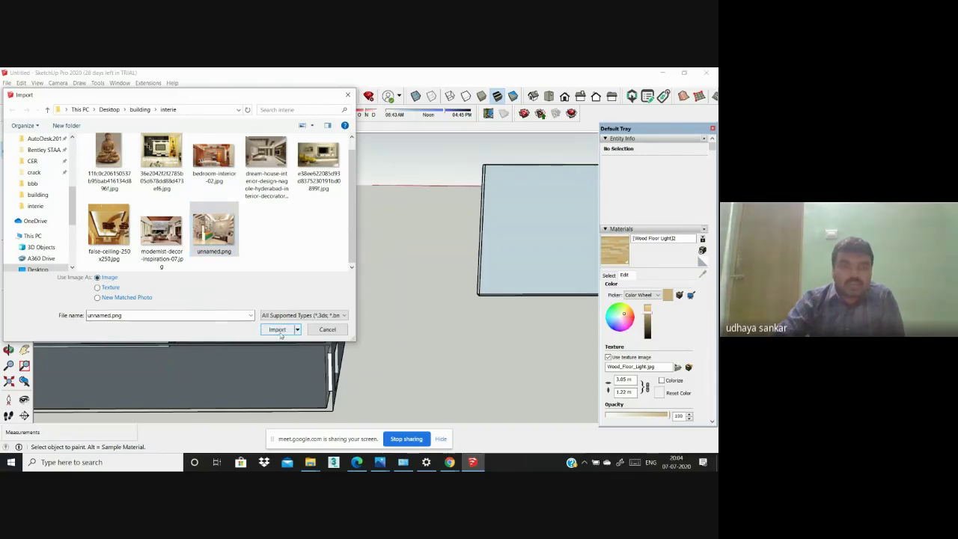
pyautogui.scroll(-2, 409, 299)
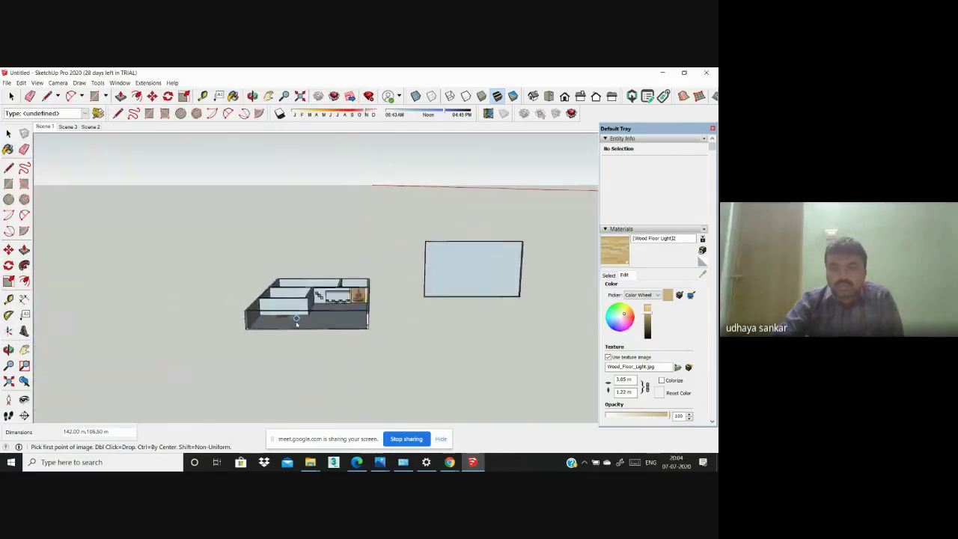
pyautogui.scroll(4, 445, 299)
pyautogui.click(295, 311)
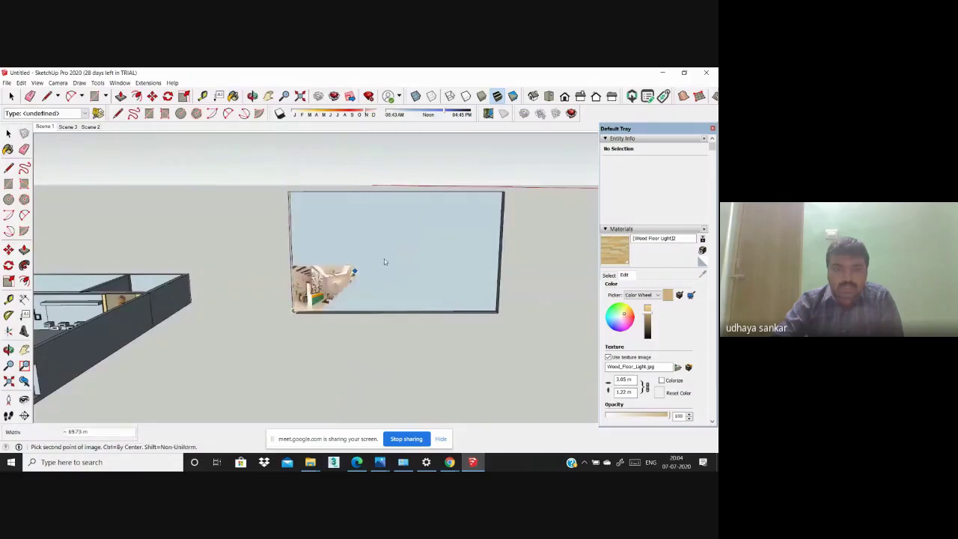
pyautogui.click(502, 193)
pyautogui.moveTo(365, 275); pyautogui.dragTo(120, 214, button='middle')
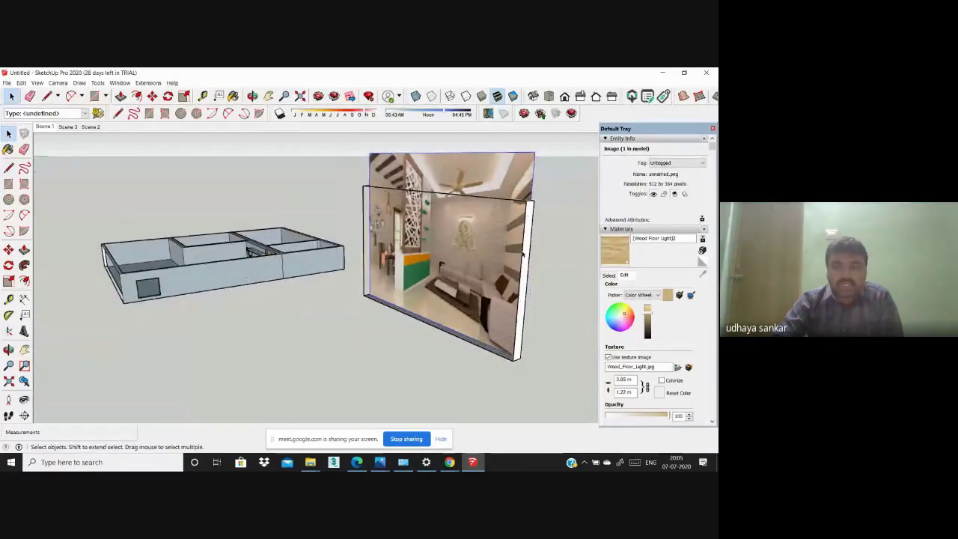
pyautogui.click(528, 259)
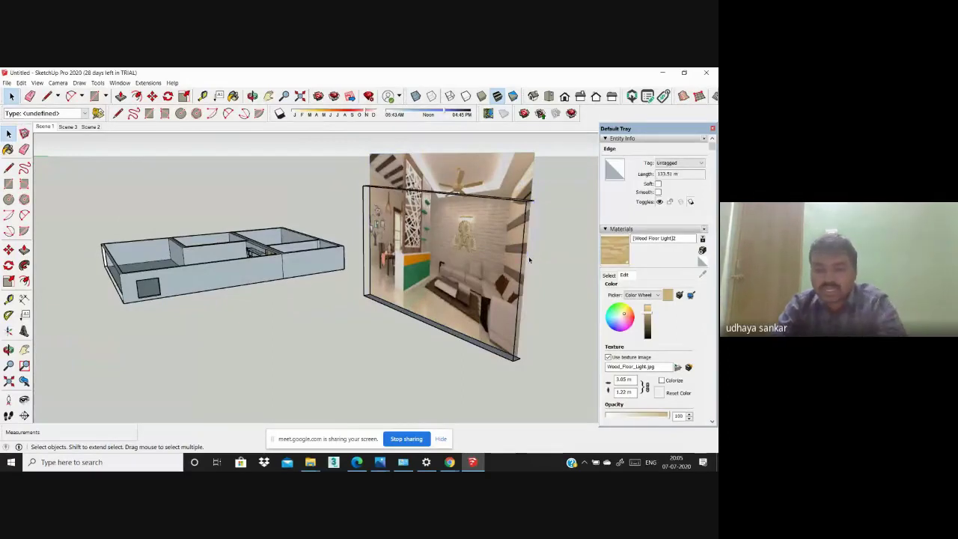
# Step: Shift the shadow date so sunrise reads 07:07 AM and sunset 04:31 PM
pyautogui.moveTo(529, 260); pyautogui.dragTo(475, 259, button='middle')
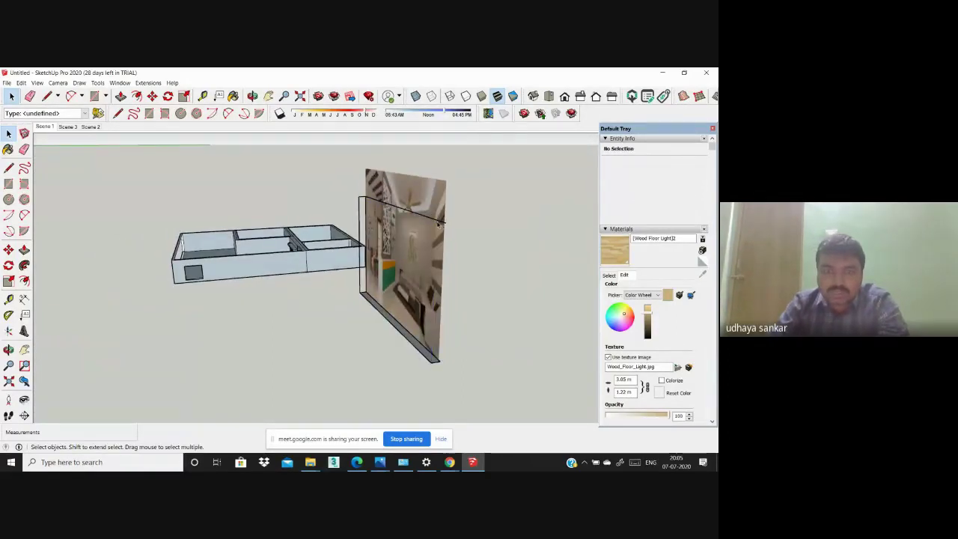
pyautogui.moveTo(391, 232); pyautogui.dragTo(506, 217, button='middle')
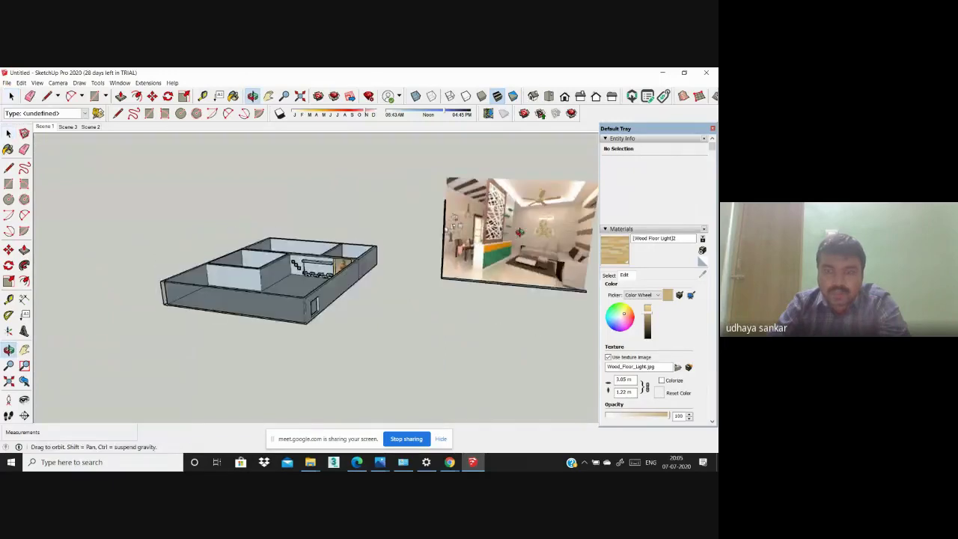
pyautogui.scroll(2, 505, 217)
pyautogui.scroll(-2, 493, 225)
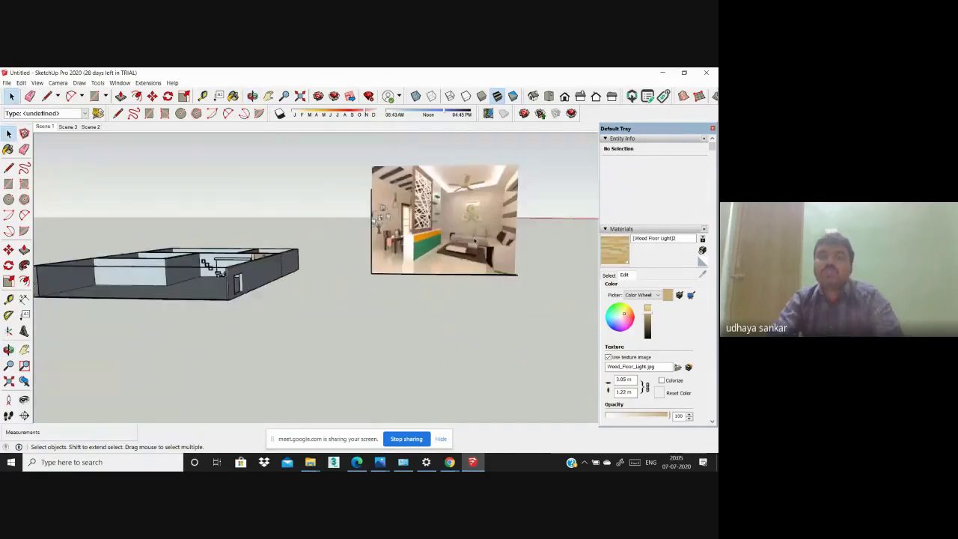
pyautogui.scroll(3, 485, 238)
pyautogui.scroll(-1, 486, 238)
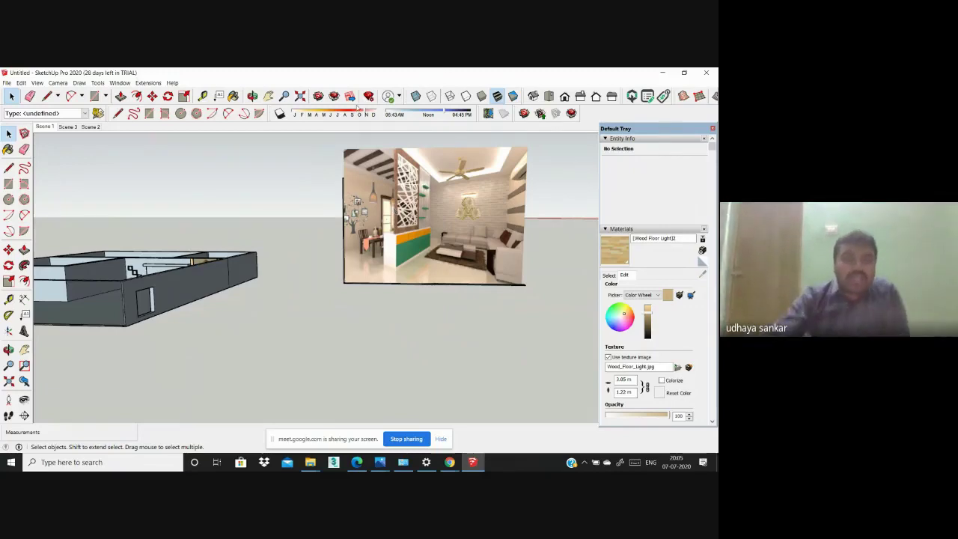
pyautogui.moveTo(358, 109); pyautogui.dragTo(341, 113)
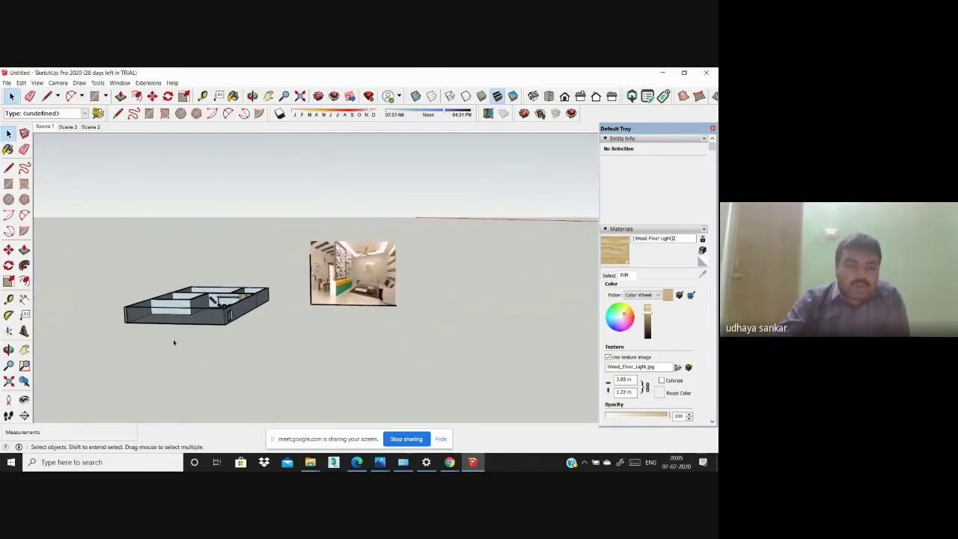
# Step: Orbit and zoom to look down over the house and the photo board
pyautogui.moveTo(208, 294)
pyautogui.mouseDown(button='middle')
pyautogui.moveTo(293, 324)
pyautogui.moveTo(421, 300)
pyautogui.moveTo(336, 316)
pyautogui.mouseUp(button='middle')
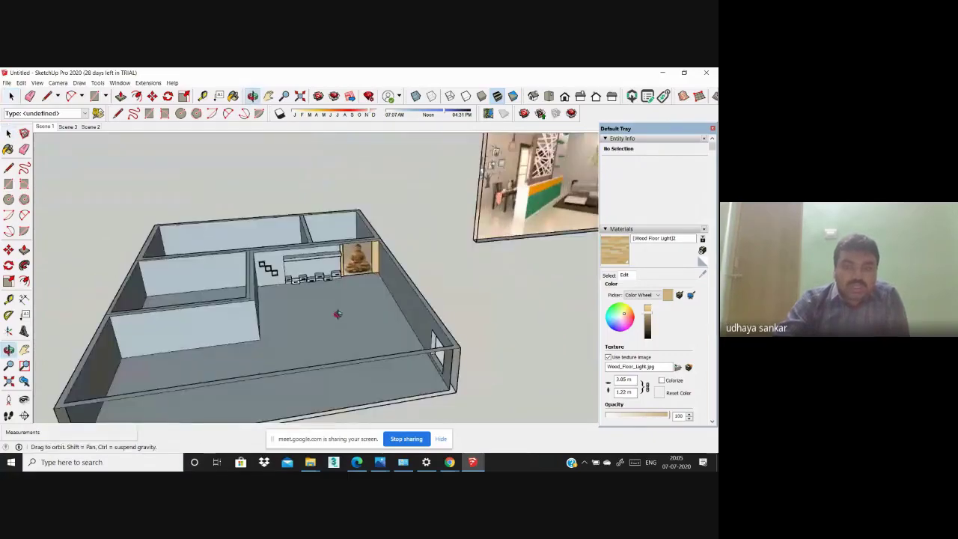
pyautogui.moveTo(245, 357); pyautogui.dragTo(454, 233, button='middle')
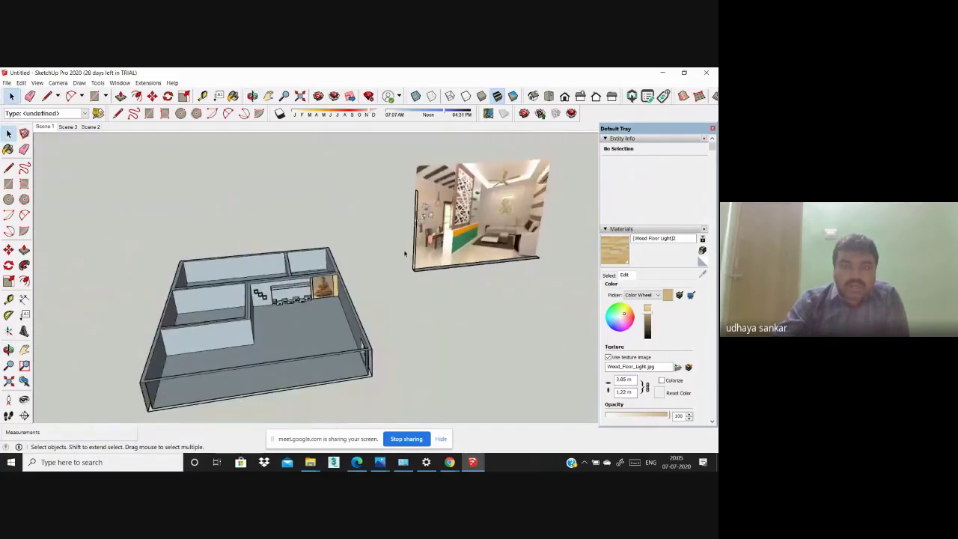
pyautogui.scroll(2, 455, 234)
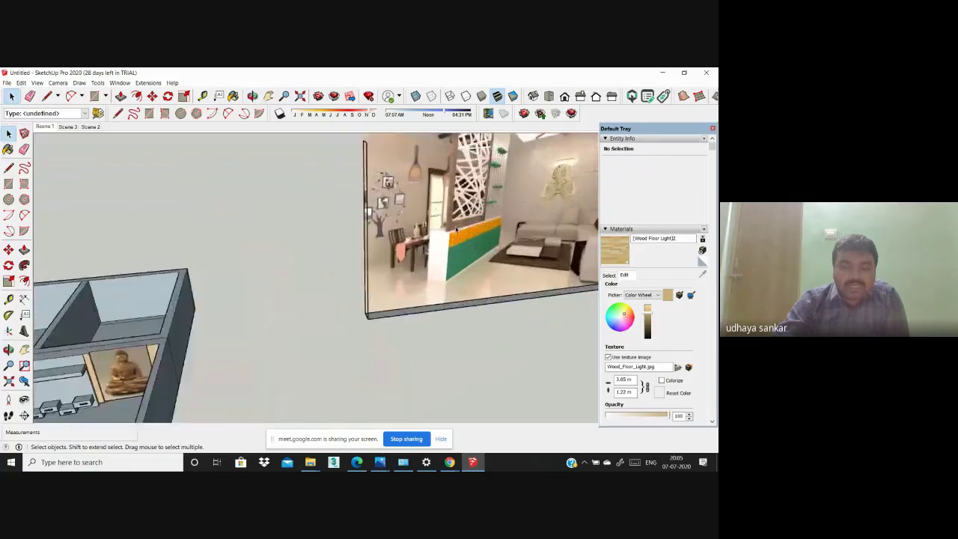
pyautogui.scroll(1, 454, 233)
pyautogui.scroll(-3, 374, 299)
pyautogui.scroll(-2, 250, 374)
pyautogui.scroll(2, 250, 374)
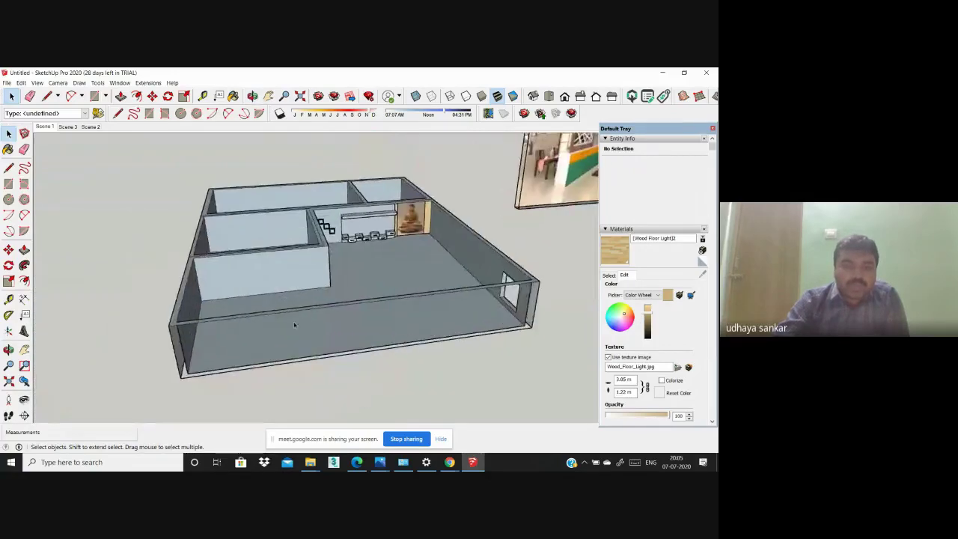
pyautogui.scroll(3, 294, 325)
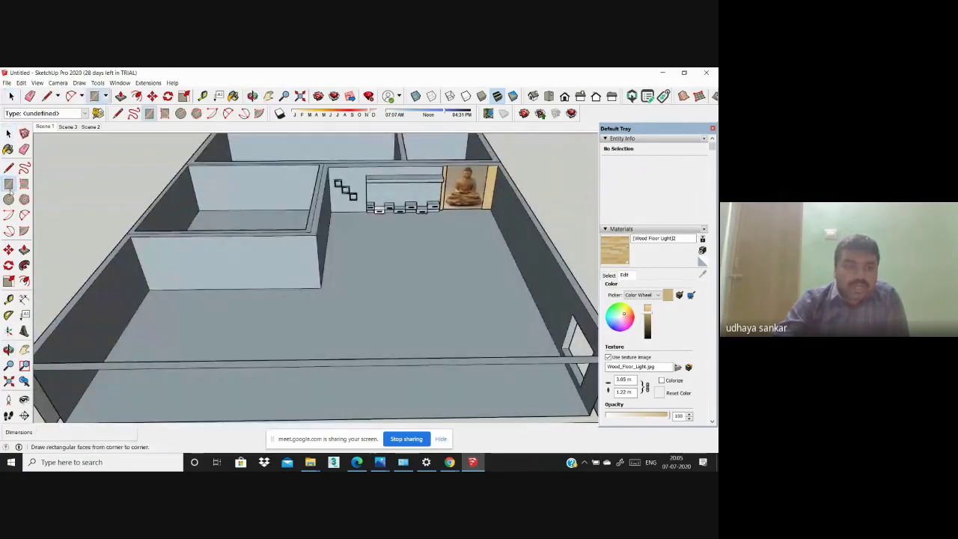
# Step: With the Rectangle tool, orbit to the floor beside the interior wall
pyautogui.click(8, 183)
pyautogui.scroll(1, 224, 232)
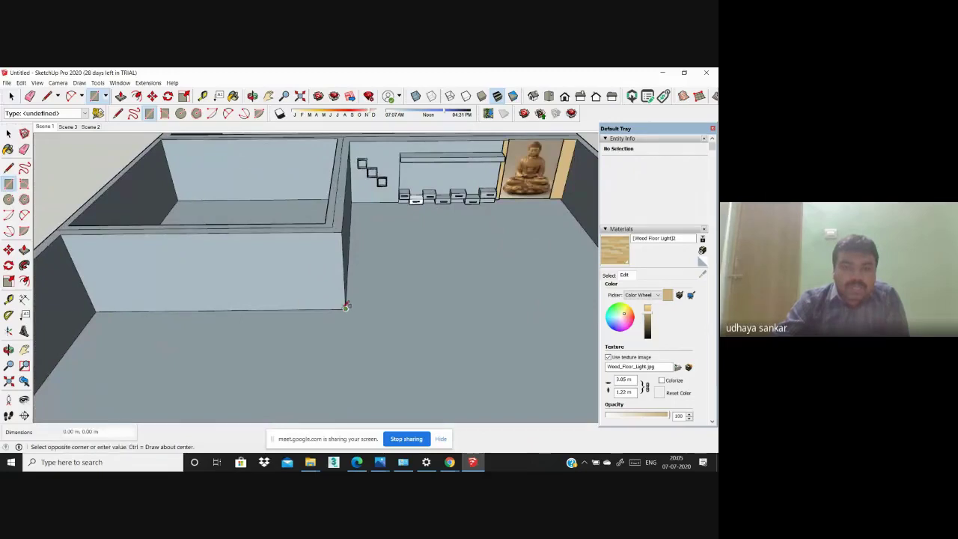
pyautogui.scroll(-4, 346, 306)
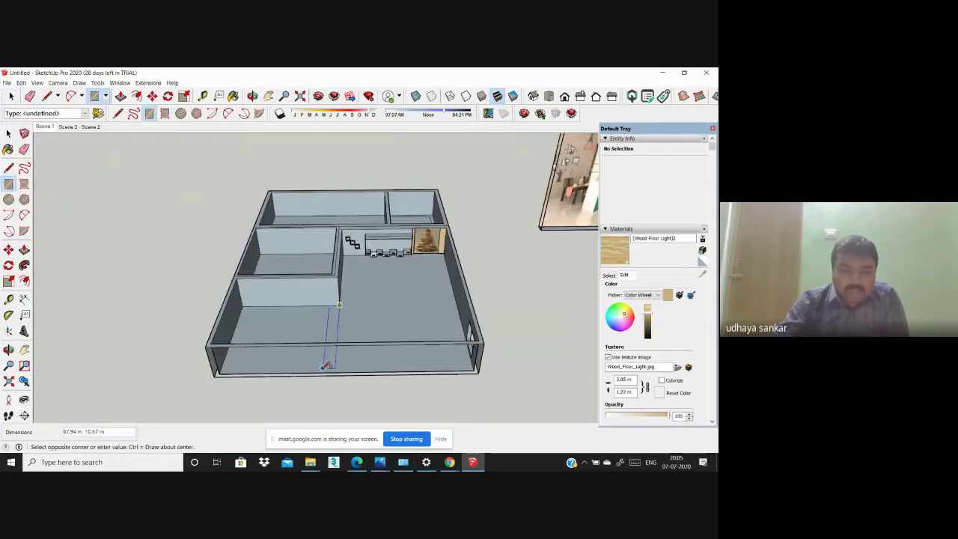
pyautogui.scroll(-2, 324, 369)
pyautogui.moveTo(262, 379); pyautogui.dragTo(218, 386, button='middle')
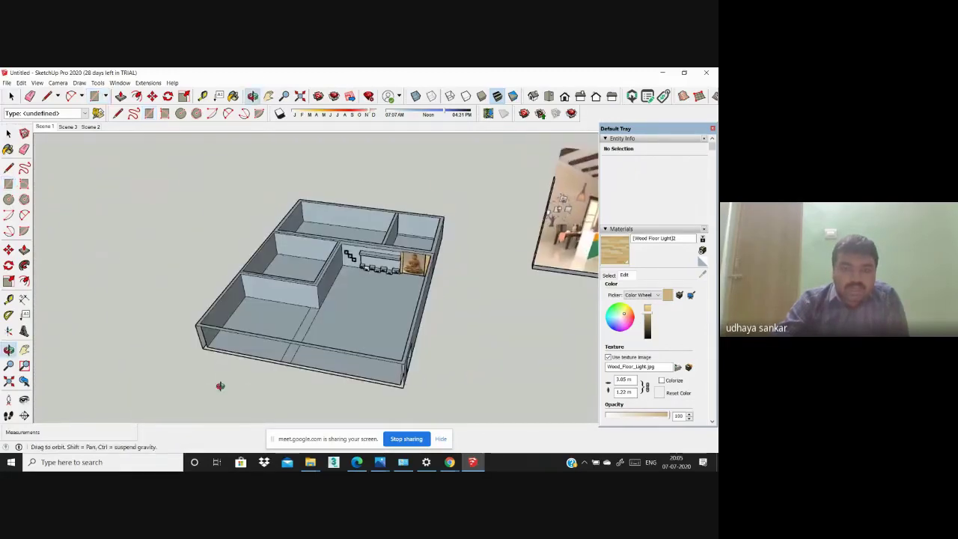
pyautogui.moveTo(90, 300); pyautogui.dragTo(143, 364, button='middle')
pyautogui.scroll(2, 133, 362)
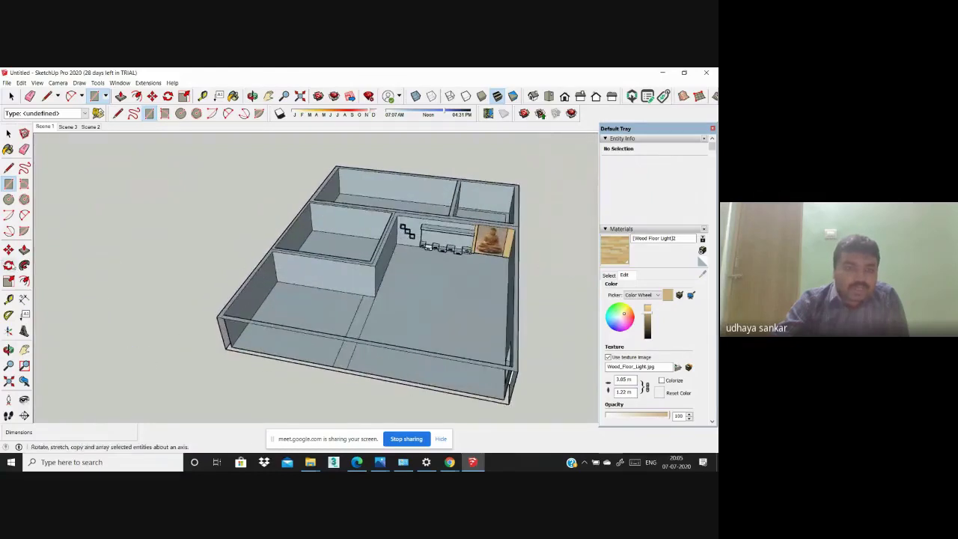
# Step: Pick the narrow floor strip with Push/Pull
pyautogui.click(120, 96)
pyautogui.scroll(2, 351, 359)
pyautogui.scroll(2, 352, 359)
pyautogui.click(352, 359)
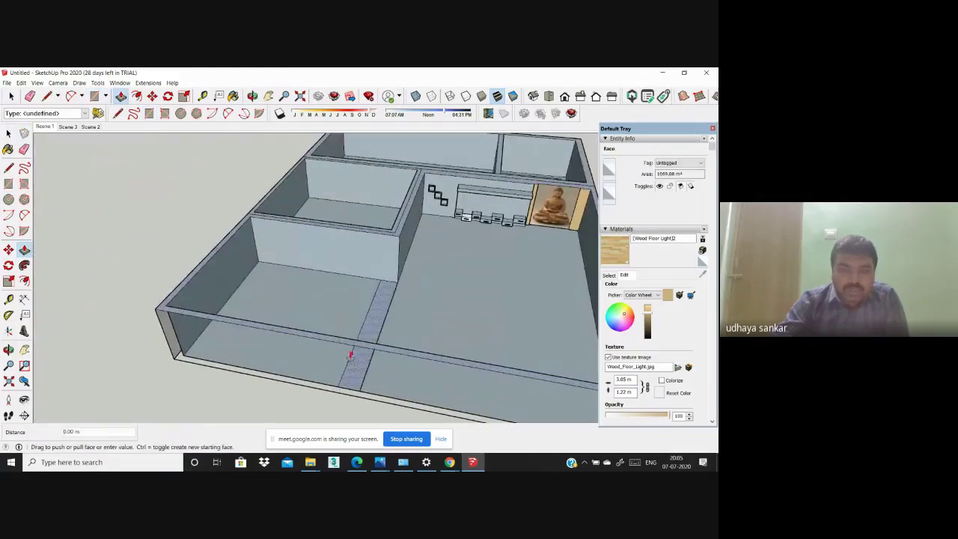
pyautogui.scroll(-2, 342, 360)
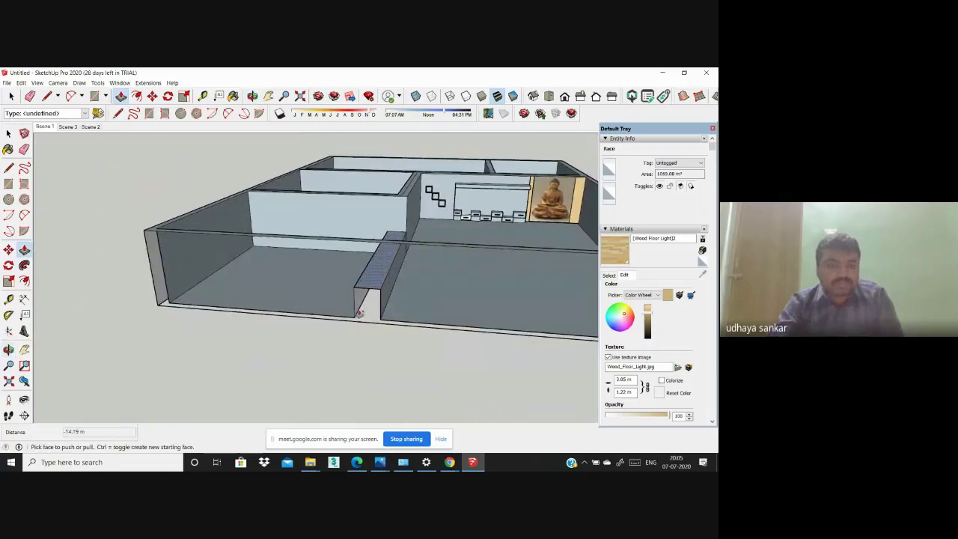
pyautogui.scroll(5, 356, 280)
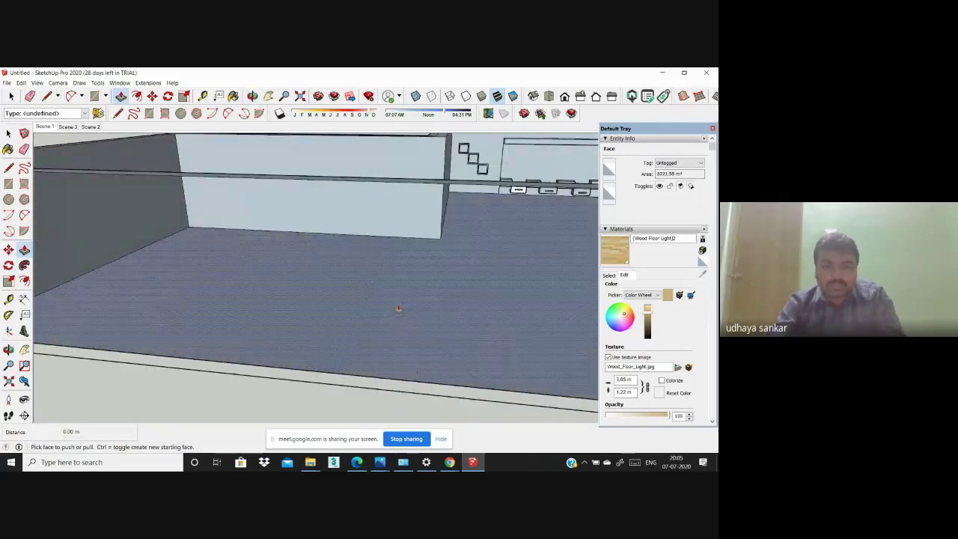
pyautogui.scroll(-4, 344, 329)
# Step: Raise the floor rectangle beside the wall into a low box
pyautogui.click(8, 183)
pyautogui.click(9, 183)
pyautogui.scroll(3, 407, 261)
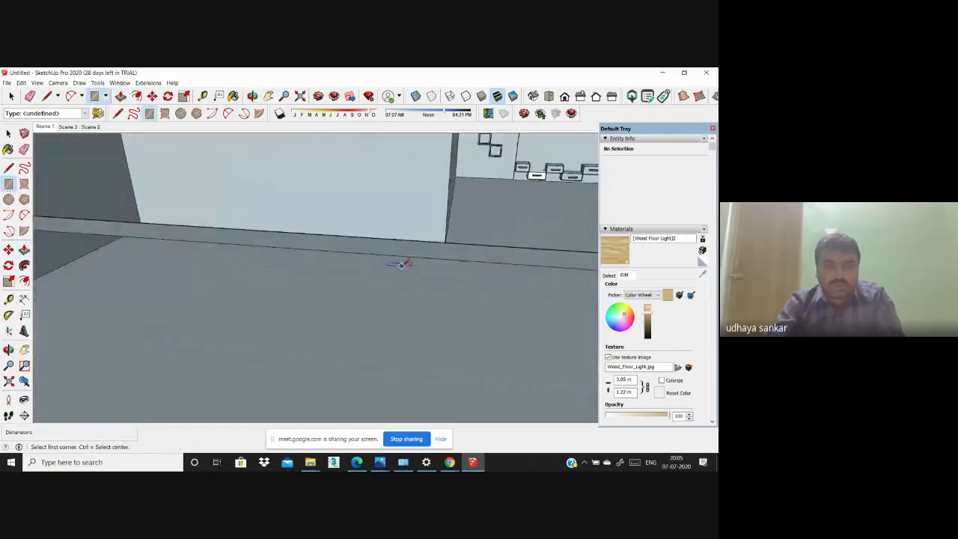
pyautogui.scroll(2, 417, 242)
pyautogui.scroll(2, 419, 232)
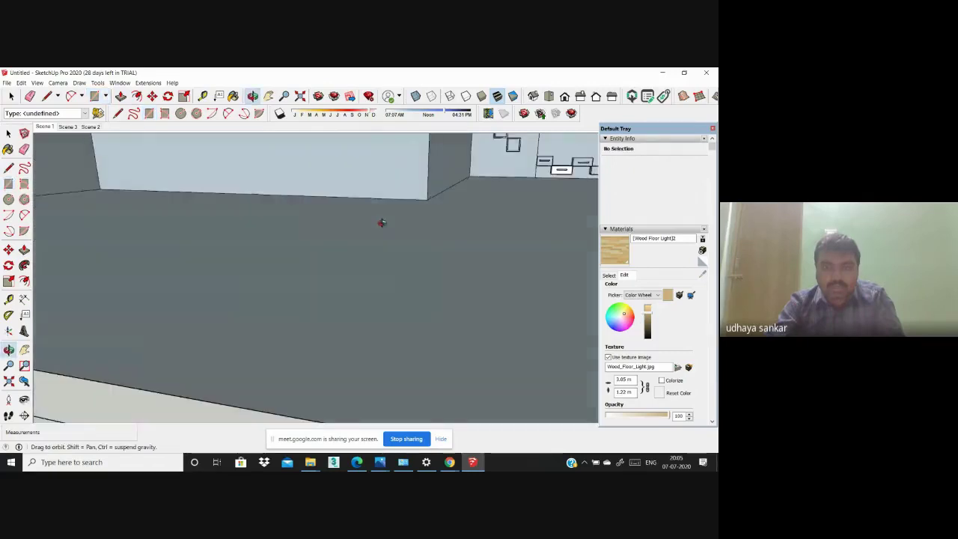
pyautogui.scroll(-1, 389, 213)
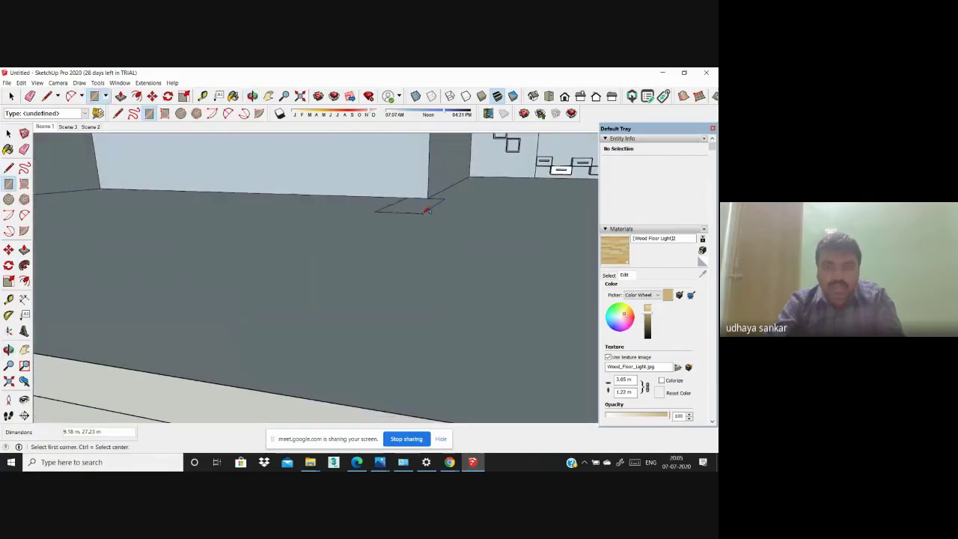
pyautogui.moveTo(411, 207)
pyautogui.mouseDown()
pyautogui.moveTo(397, 187)
pyautogui.moveTo(372, 292)
pyautogui.moveTo(404, 216)
pyautogui.mouseUp()
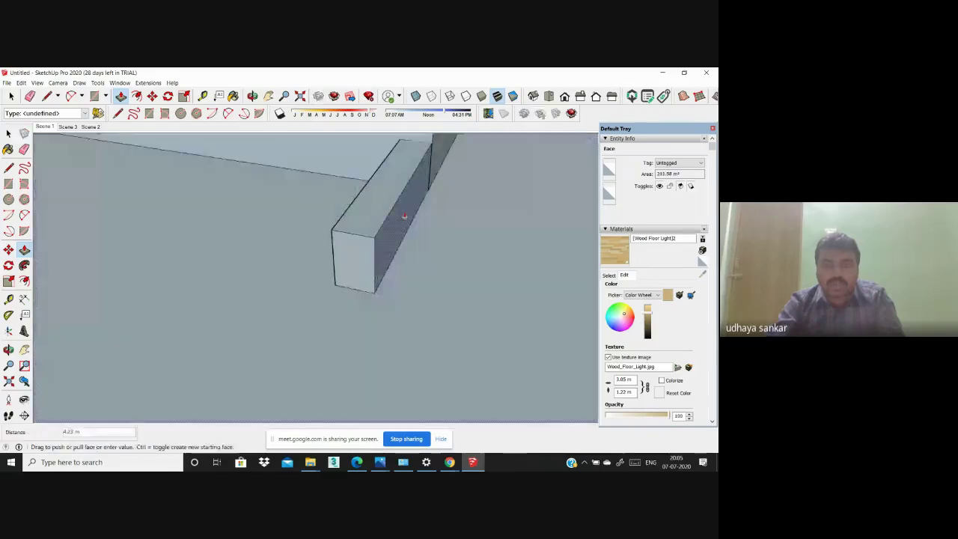
pyautogui.click(404, 216)
pyautogui.scroll(-2, 404, 216)
pyautogui.scroll(-2, 404, 216)
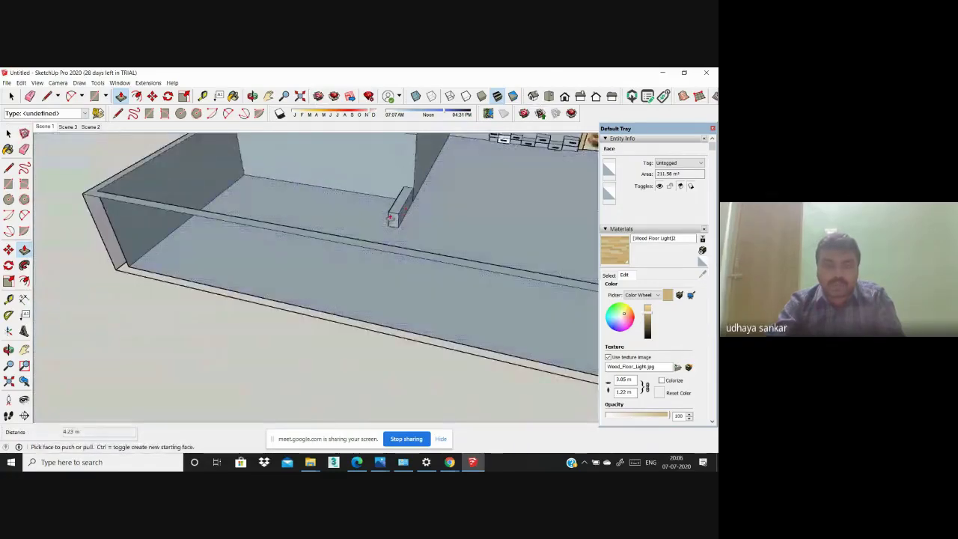
# Step: Orbit out to view the whole house with the new block
pyautogui.moveTo(367, 253)
pyautogui.mouseDown(button='middle')
pyautogui.moveTo(277, 220)
pyautogui.moveTo(261, 227)
pyautogui.moveTo(313, 328)
pyautogui.moveTo(356, 240)
pyautogui.mouseUp(button='middle')
pyautogui.scroll(3, 357, 240)
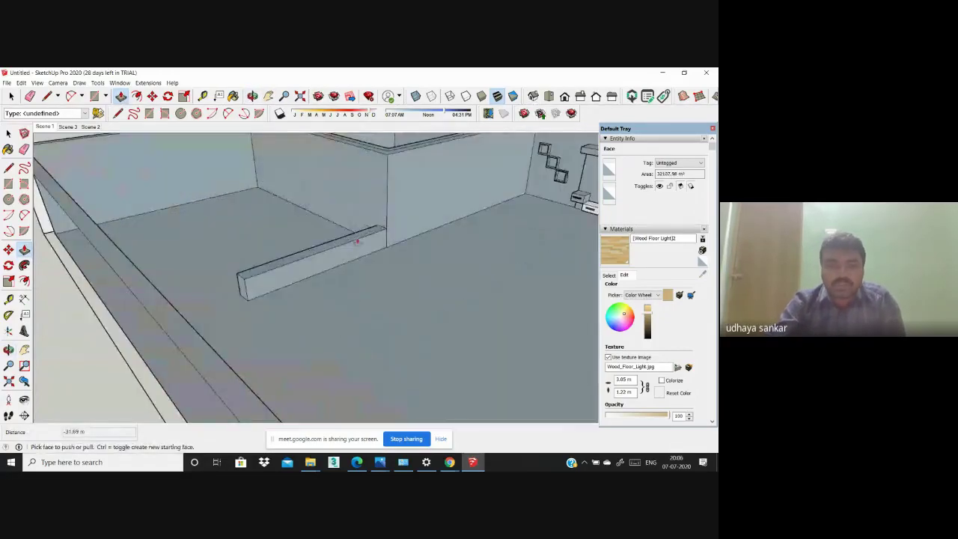
pyautogui.scroll(-10, 337, 224)
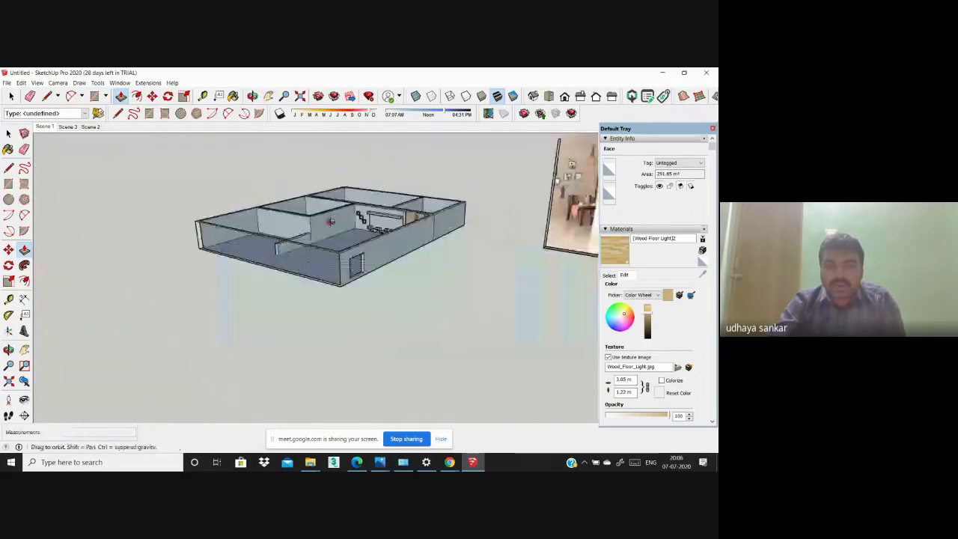
pyautogui.moveTo(336, 224); pyautogui.dragTo(322, 236, button='middle')
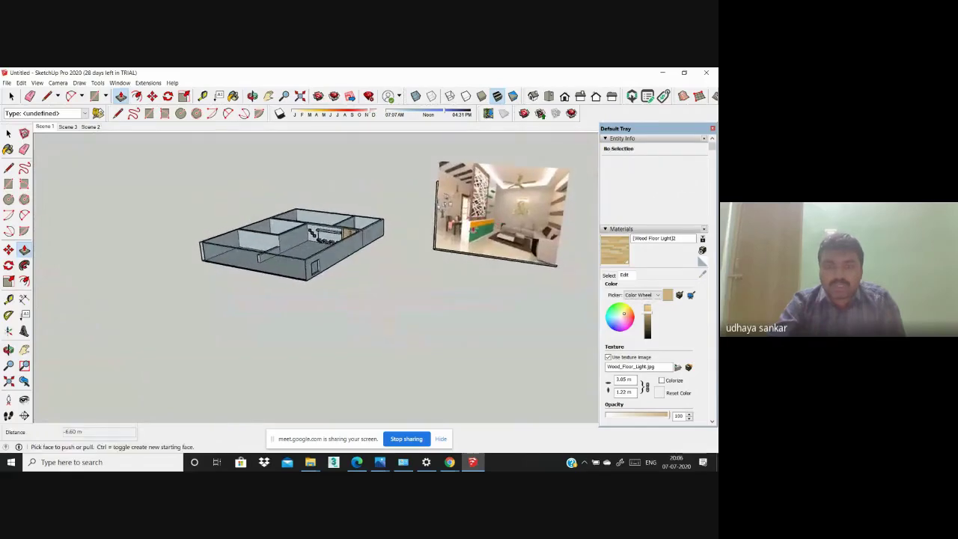
# Step: Zoom out from the photo board and orbit to a lower angle on the model
pyautogui.scroll(4, 471, 224)
pyautogui.scroll(3, 471, 225)
pyautogui.scroll(-4, 392, 231)
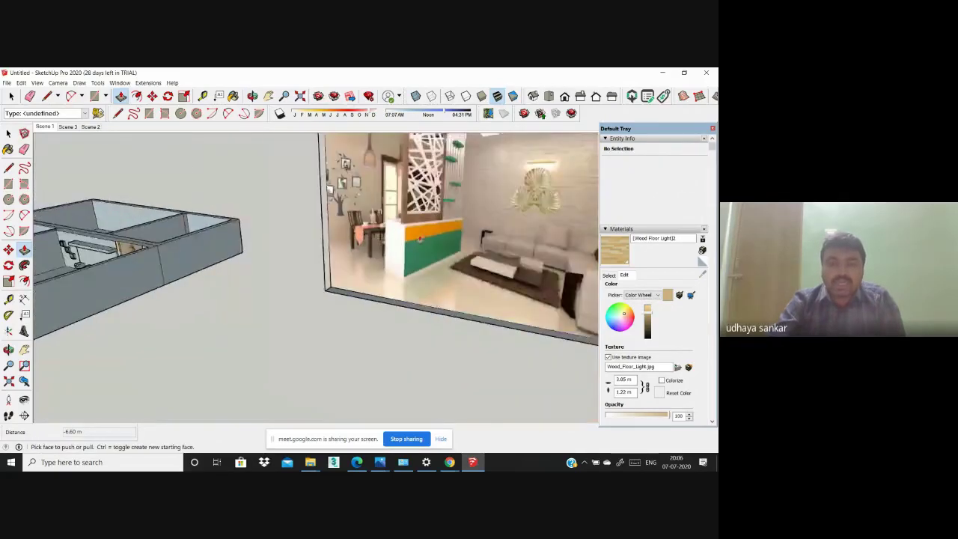
pyautogui.scroll(-2, 422, 241)
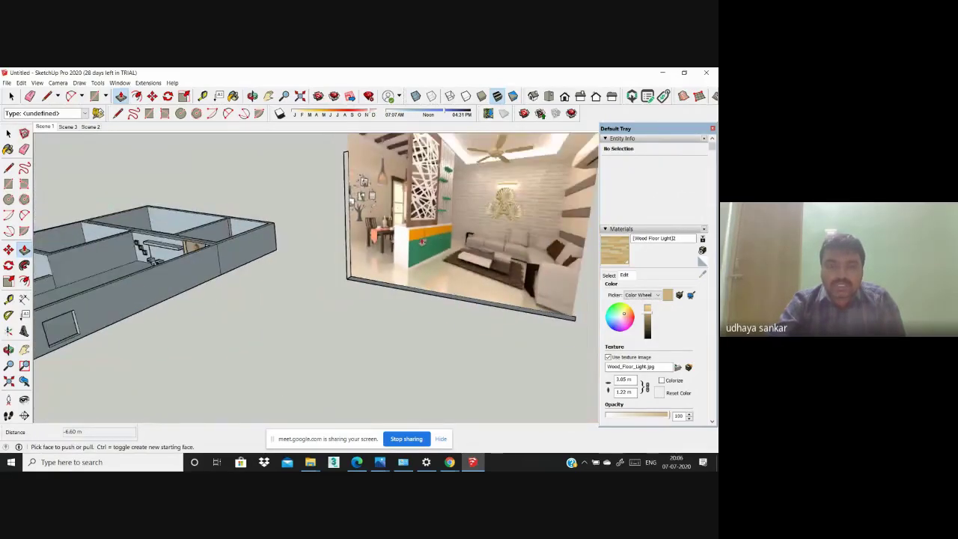
pyautogui.scroll(-2, 424, 244)
pyautogui.scroll(-2, 431, 254)
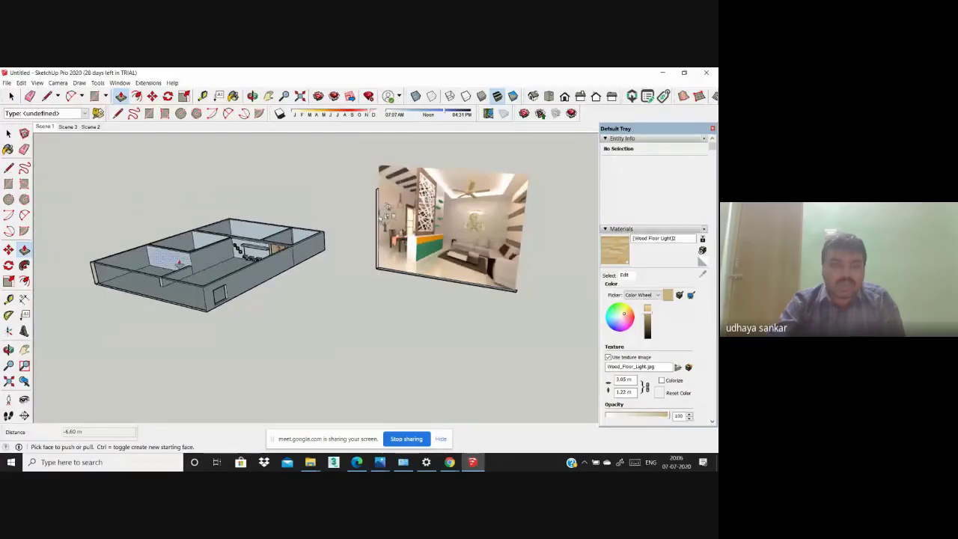
pyautogui.scroll(3, 178, 262)
pyautogui.moveTo(178, 262)
pyautogui.mouseDown(button='middle')
pyautogui.moveTo(224, 247)
pyautogui.moveTo(336, 247)
pyautogui.mouseUp(button='middle')
pyautogui.scroll(-3, 225, 247)
pyautogui.scroll(-3, 389, 247)
pyautogui.scroll(1, 421, 244)
# Step: Activate Push/Pull and zoom into the house interior facing the low wall
pyautogui.press('p')
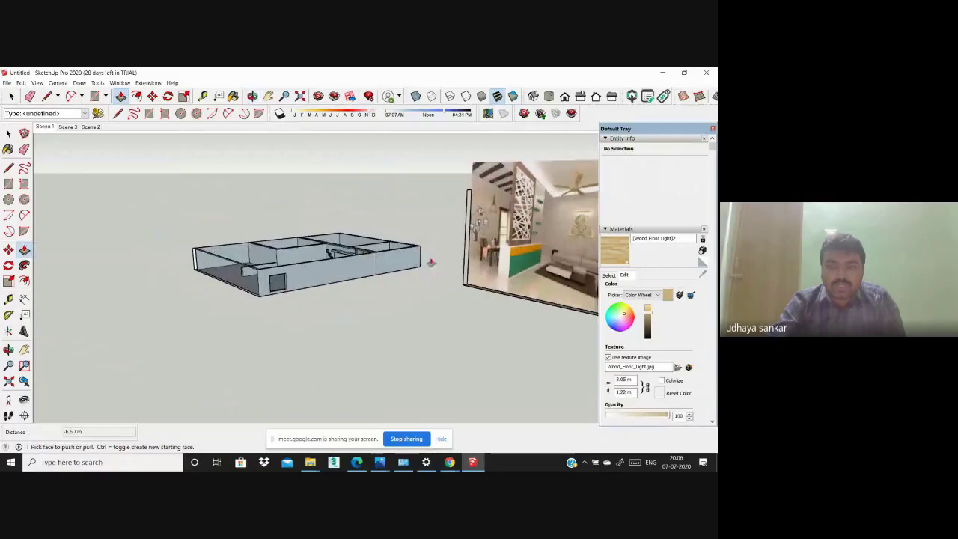
pyautogui.scroll(2, 224, 262)
pyautogui.scroll(3, 267, 267)
pyautogui.scroll(3, 284, 257)
pyautogui.scroll(2, 286, 264)
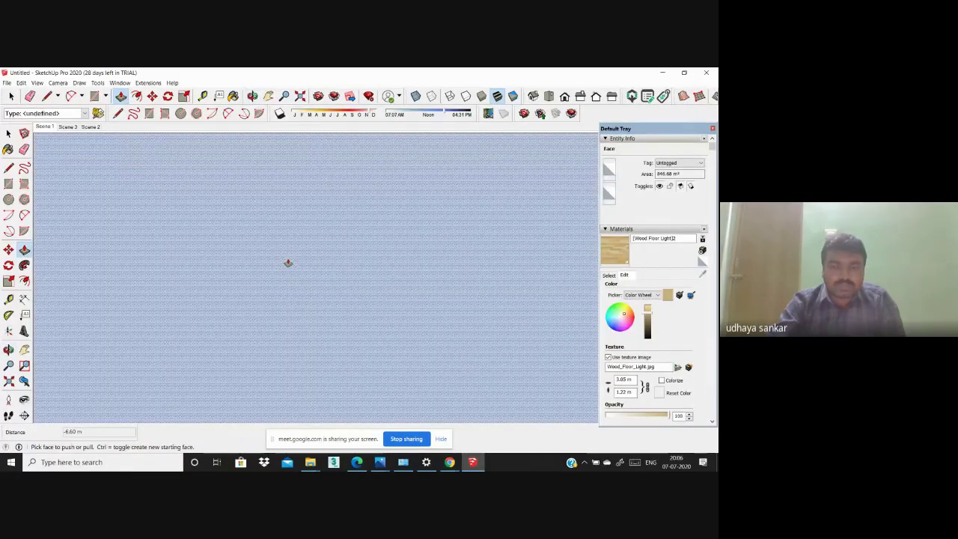
pyautogui.scroll(-3, 288, 263)
pyautogui.scroll(-1, 288, 262)
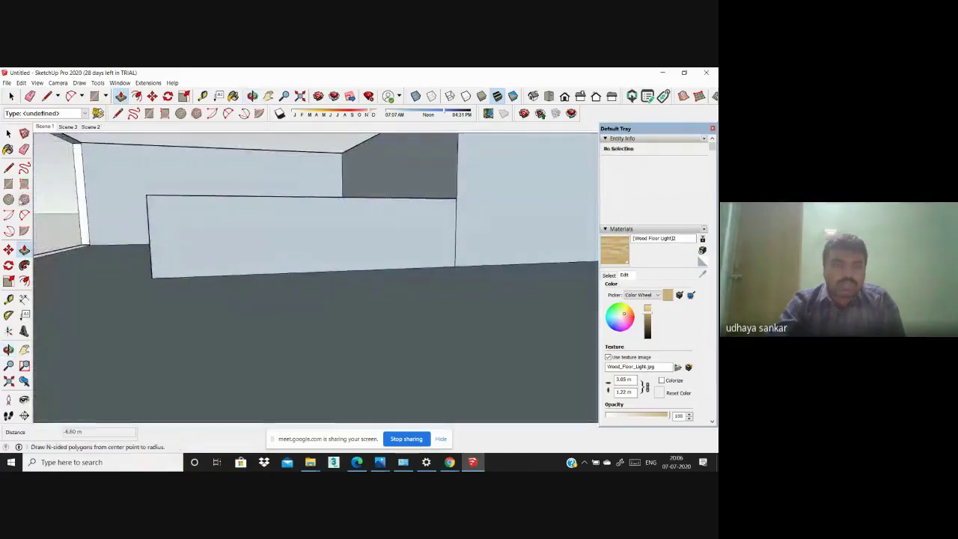
# Step: Start a line, orbit into the house interior, then cancel the unfinished line
pyautogui.press('l')
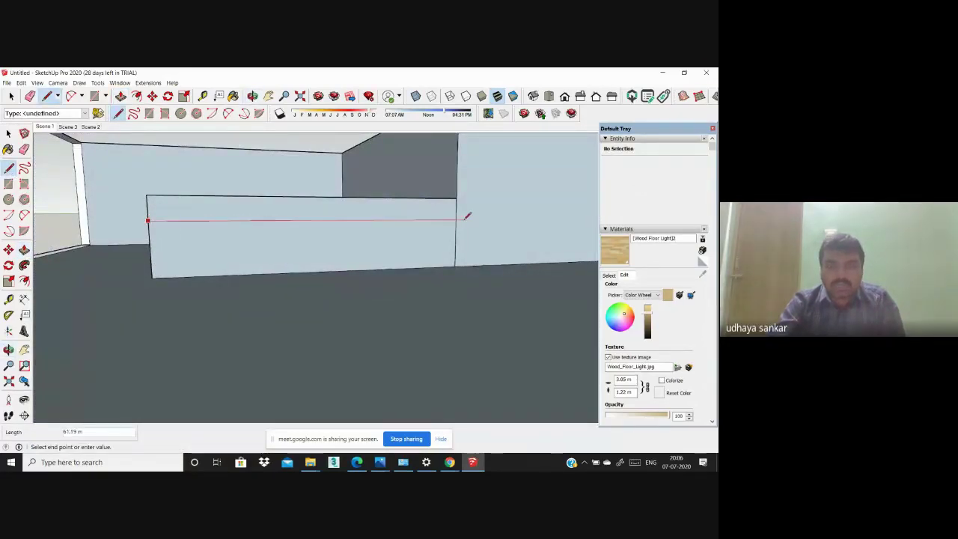
pyautogui.scroll(3, 128, 220)
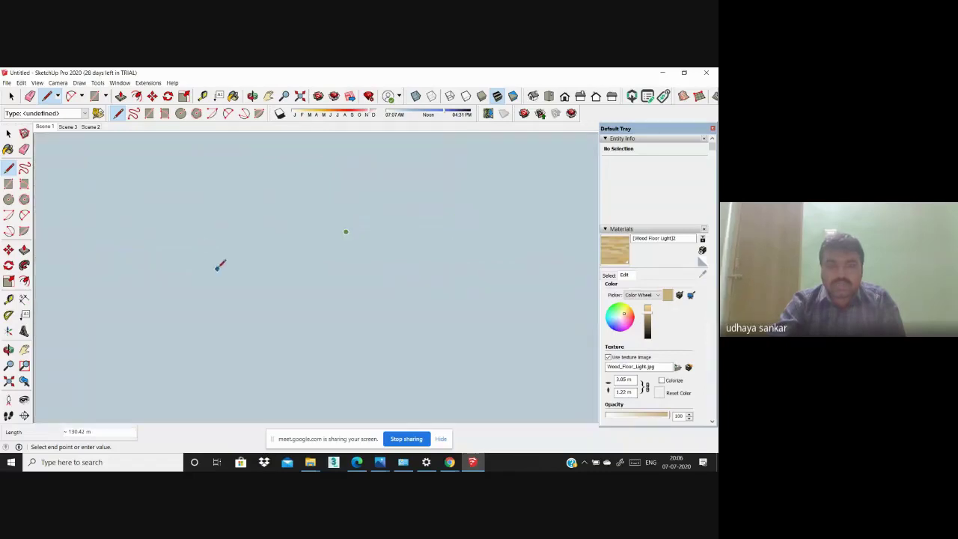
pyautogui.scroll(-2, 391, 250)
pyautogui.scroll(-2, 277, 284)
pyautogui.scroll(-2, 294, 285)
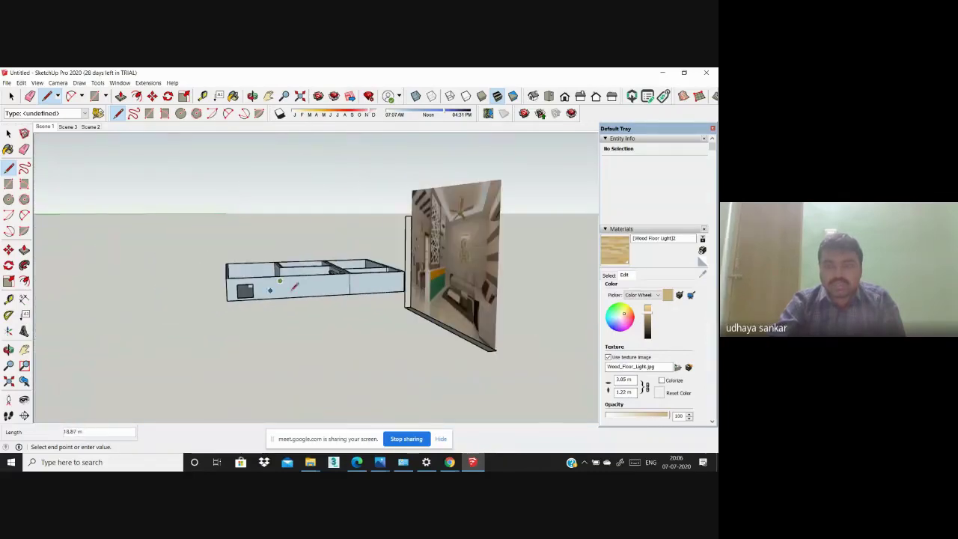
pyautogui.scroll(3, 450, 265)
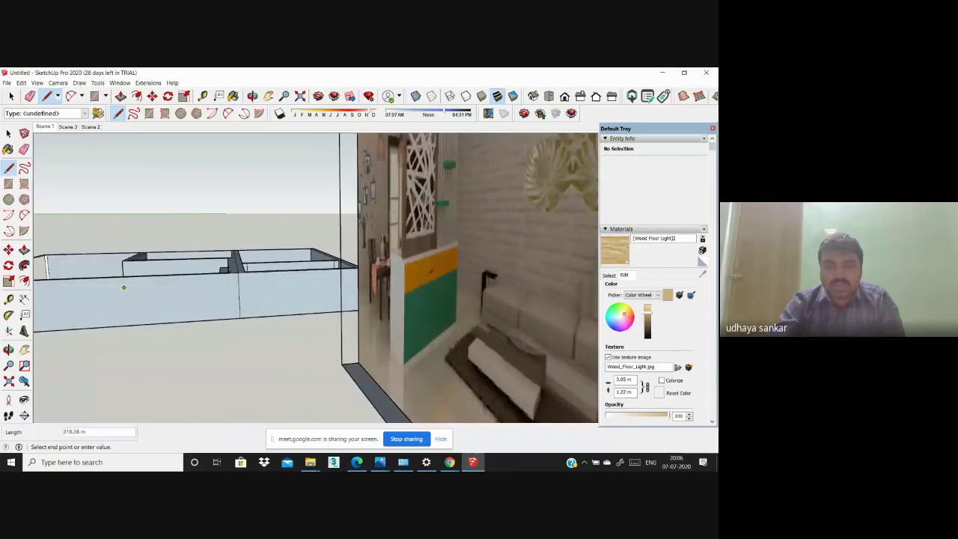
pyautogui.scroll(-1, 127, 284)
pyautogui.scroll(-2, 143, 272)
pyautogui.moveTo(149, 299); pyautogui.dragTo(261, 274, button='middle')
pyautogui.scroll(4, 261, 274)
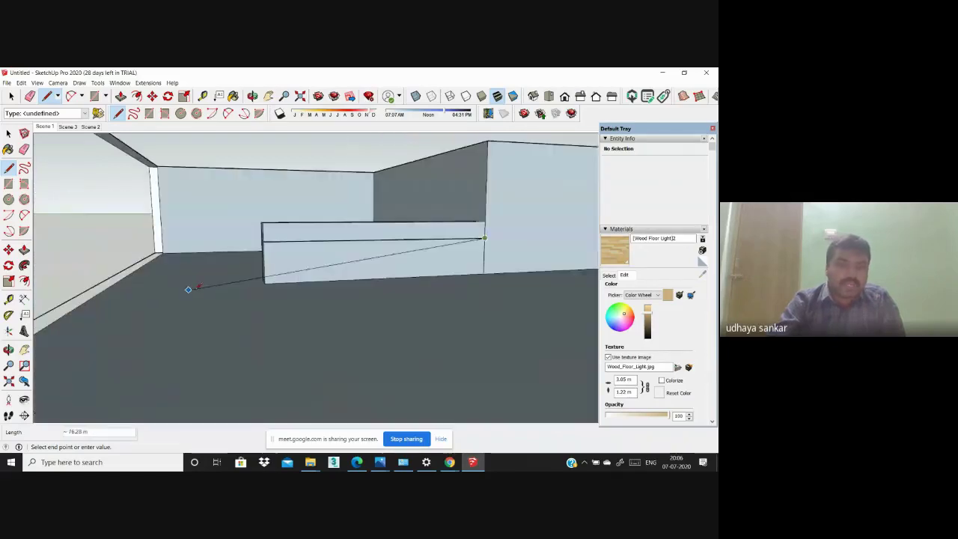
pyautogui.scroll(3, 293, 243)
pyautogui.press('Escape')
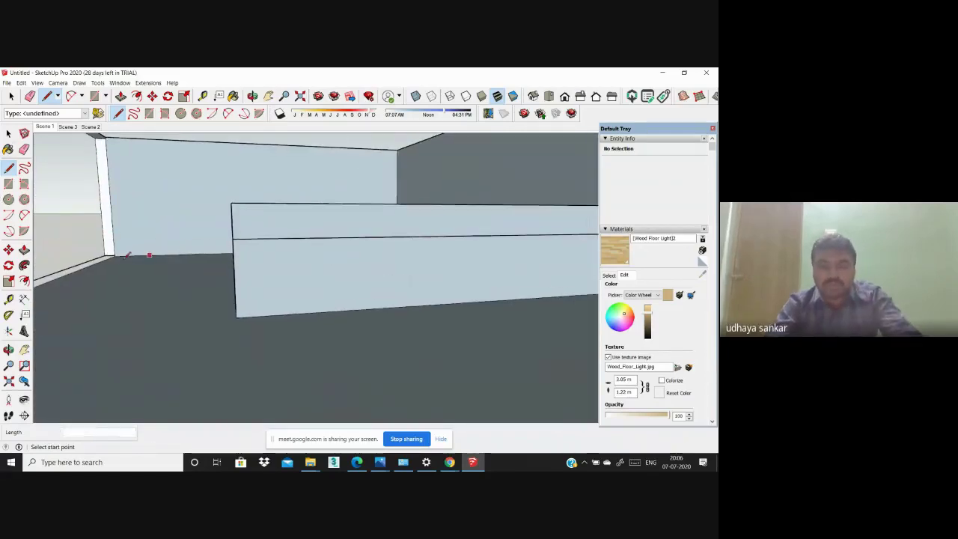
# Step: Orbit around the low wall toward the staircase and undo the last wall change
pyautogui.scroll(-2, 149, 258)
pyautogui.scroll(2, 225, 251)
pyautogui.scroll(2, 251, 249)
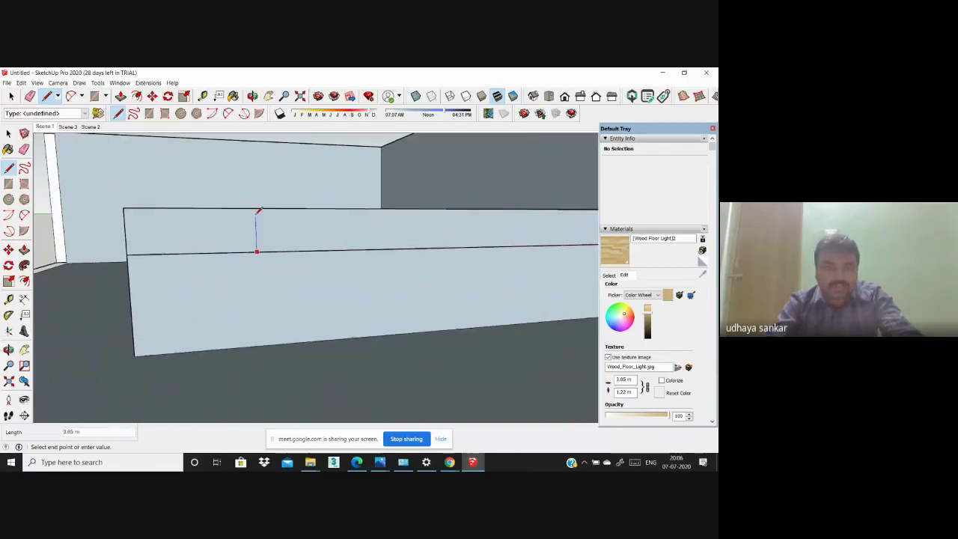
pyautogui.scroll(-1, 225, 258)
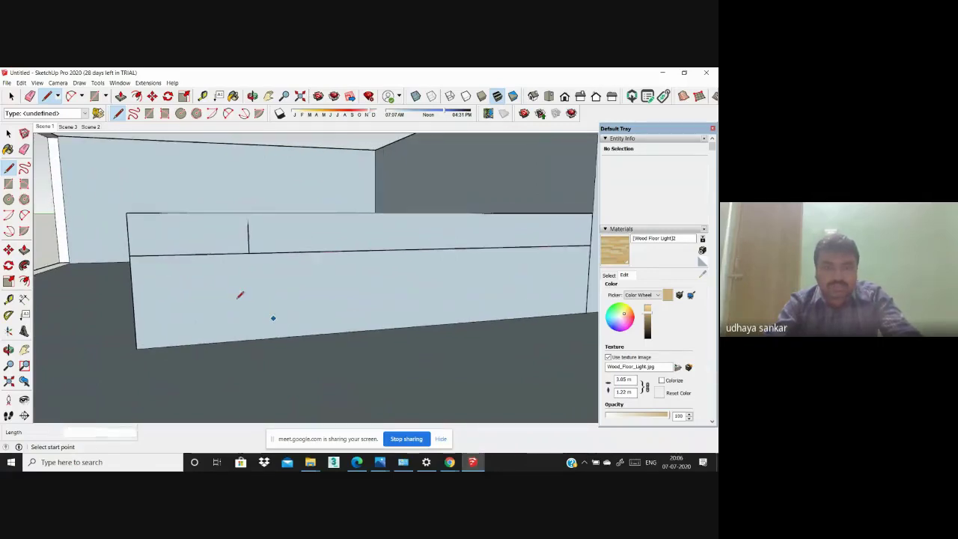
pyautogui.scroll(-1, 204, 288)
pyautogui.scroll(-2, 156, 275)
pyautogui.moveTo(154, 273); pyautogui.dragTo(239, 315, button='middle')
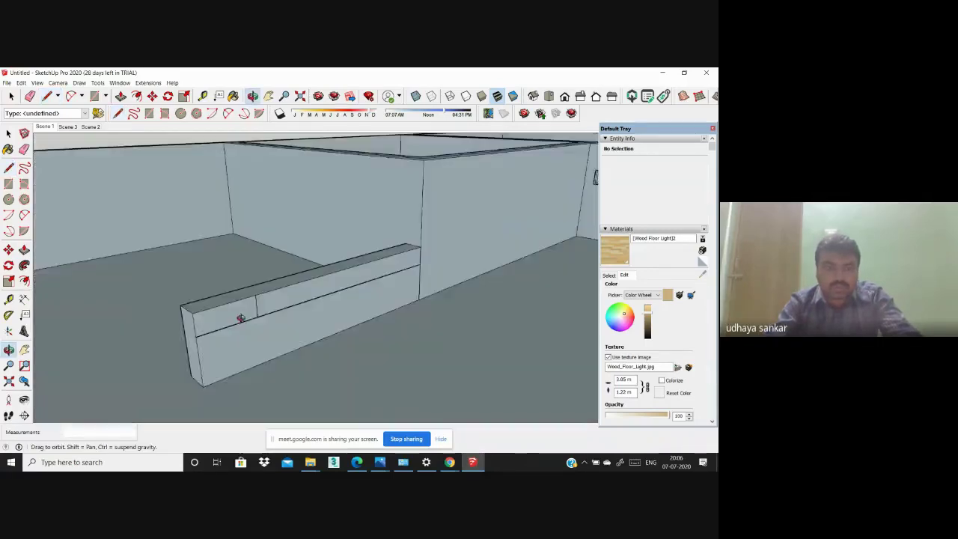
pyautogui.scroll(3, 327, 310)
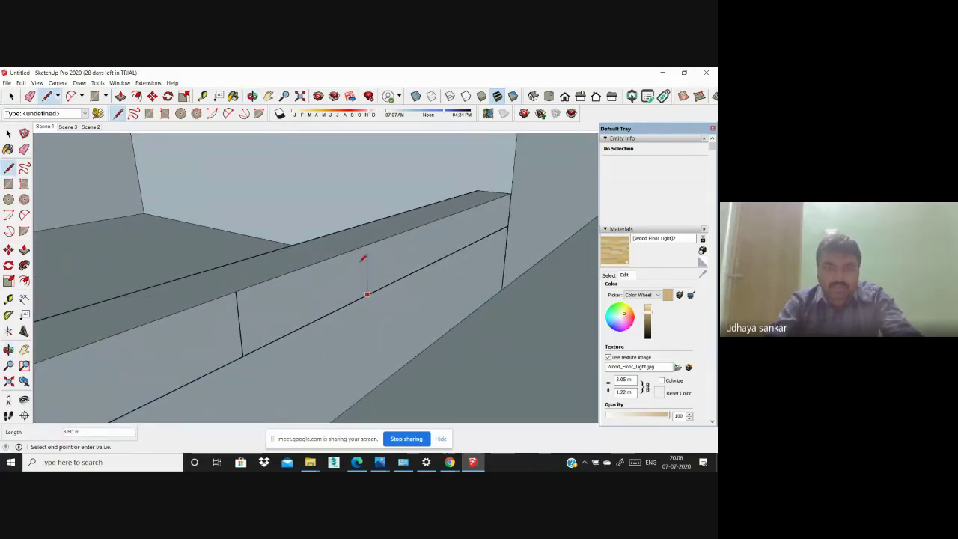
pyautogui.moveTo(363, 258)
pyautogui.mouseDown(button='middle')
pyautogui.moveTo(434, 277)
pyautogui.moveTo(443, 241)
pyautogui.moveTo(468, 241)
pyautogui.mouseUp(button='middle')
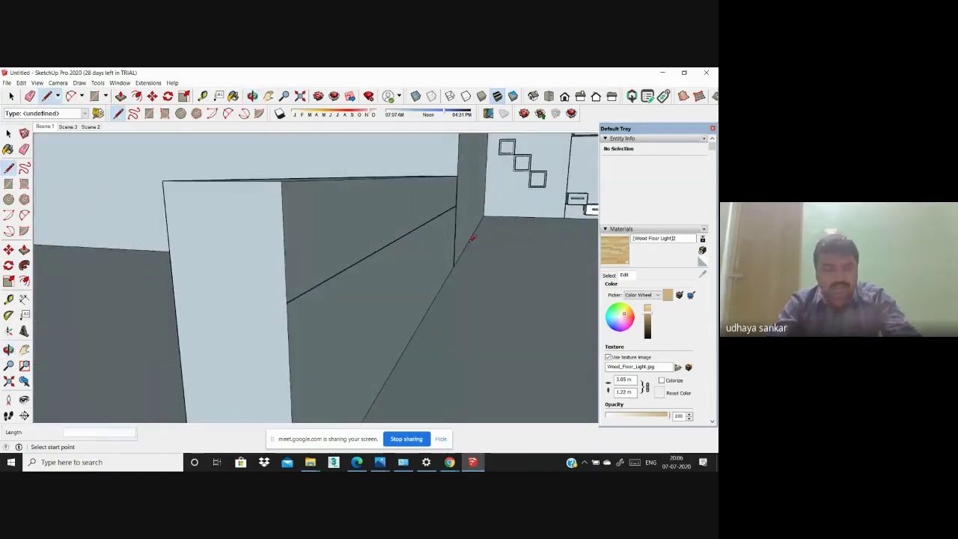
pyautogui.hotkey('ctrl', 'z')
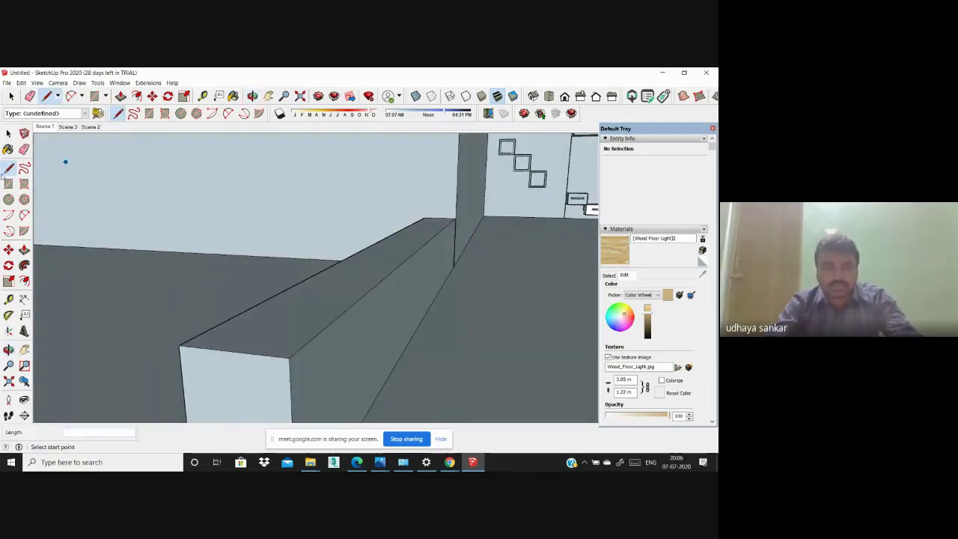
# Step: Undo an accidental 7.67 m Push/Pull of the floor face
pyautogui.click(24, 250)
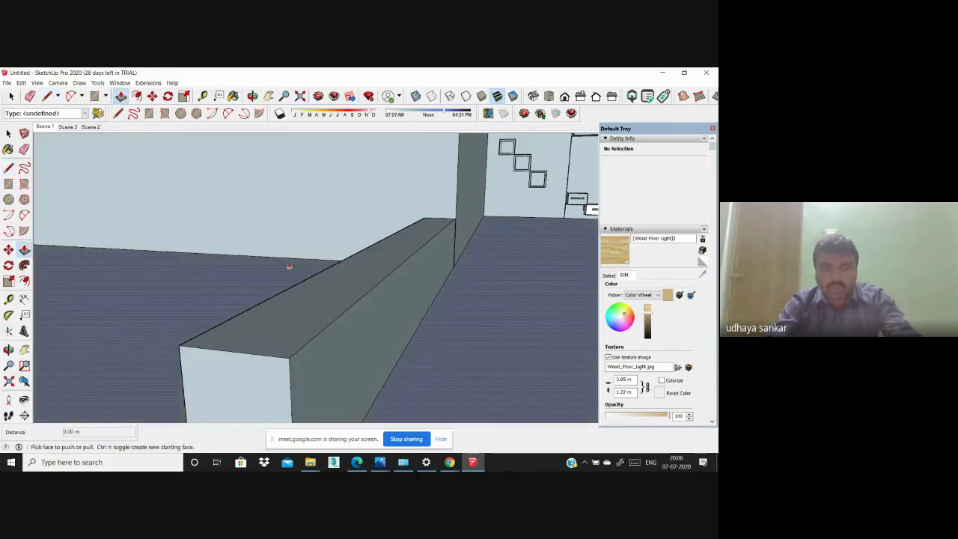
pyautogui.moveTo(289, 266); pyautogui.dragTo(385, 357)
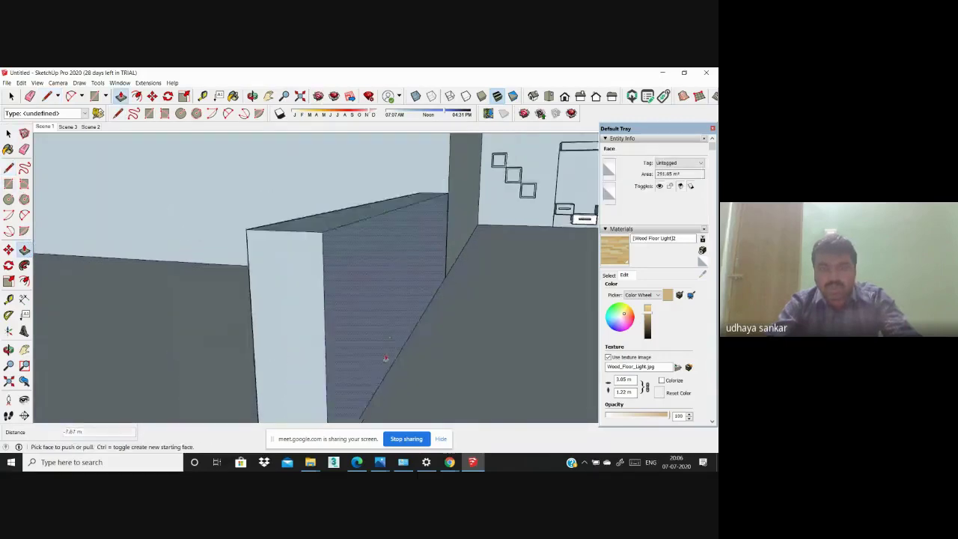
pyautogui.hotkey('ctrl', 'z')
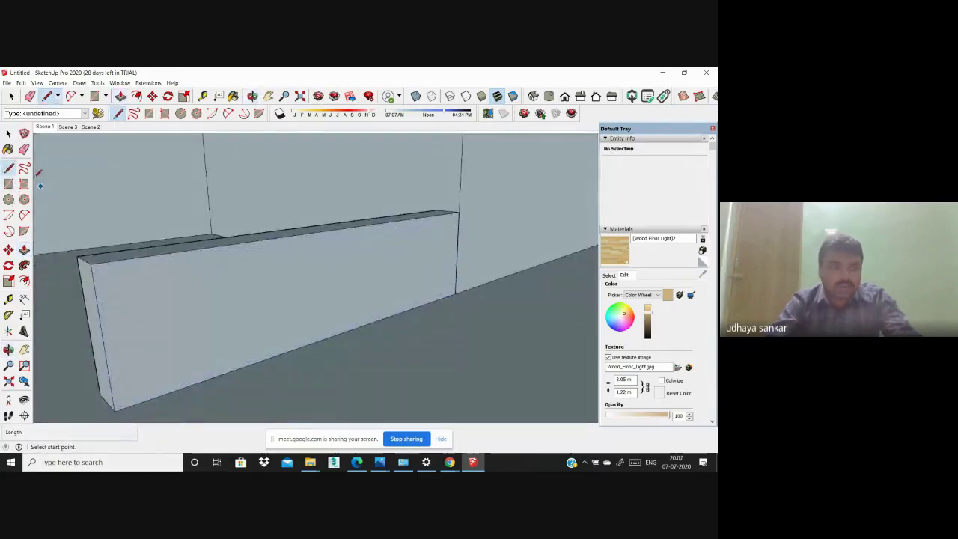
pyautogui.moveTo(51, 217); pyautogui.dragTo(158, 342, button='middle')
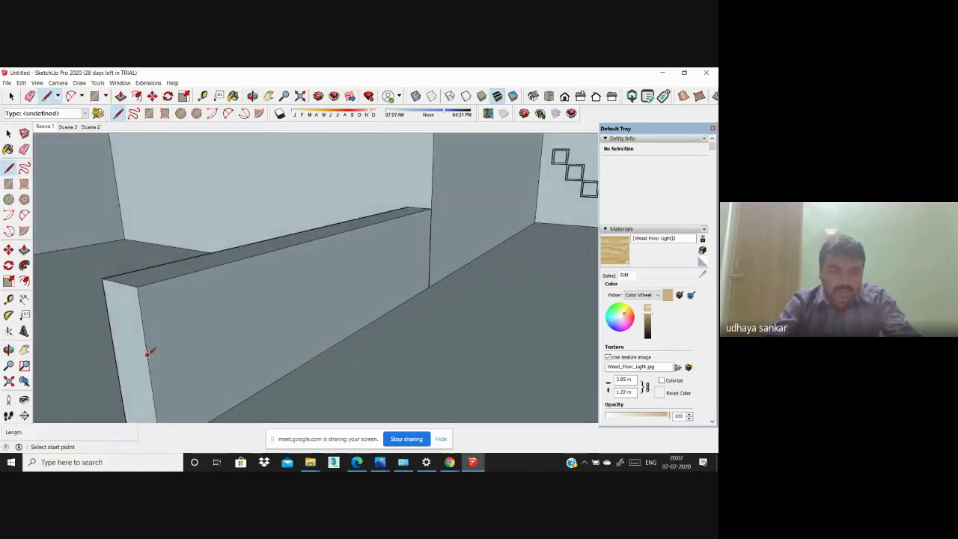
pyautogui.moveTo(216, 336)
pyautogui.mouseDown(button='middle')
pyautogui.moveTo(202, 325)
pyautogui.moveTo(237, 356)
pyautogui.mouseUp(button='middle')
# Step: Start a line on the low wall and orbit closer along the floor
pyautogui.press('l')
pyautogui.click(197, 345)
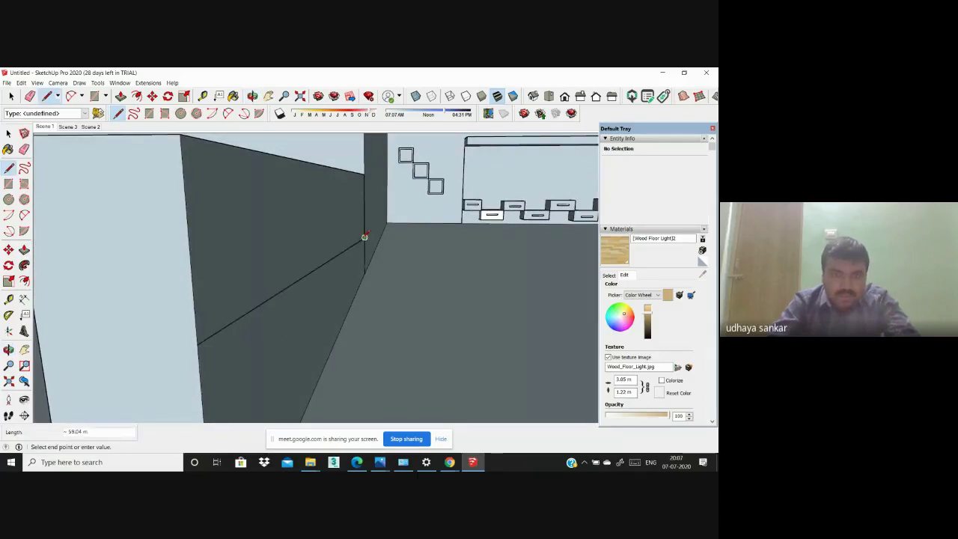
pyautogui.moveTo(244, 352); pyautogui.dragTo(170, 325, button='middle')
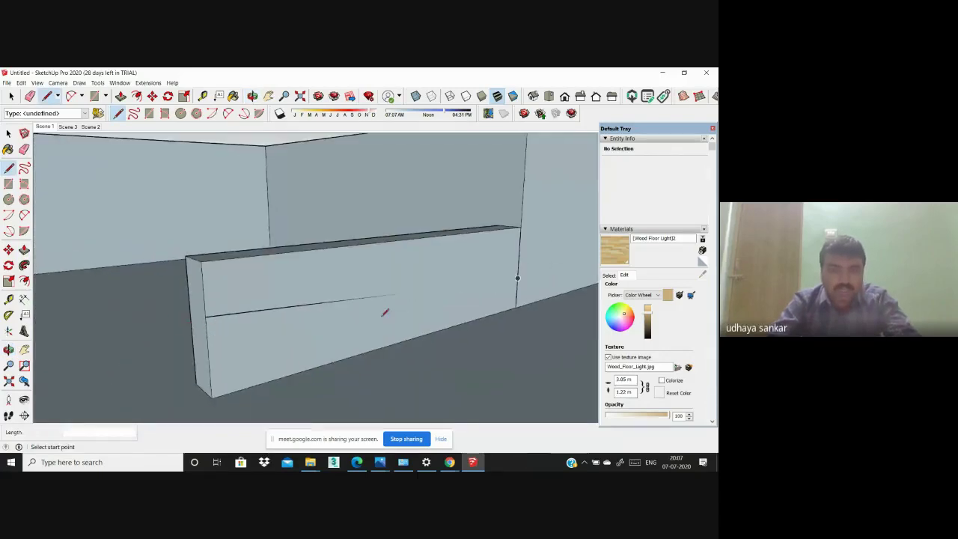
pyautogui.moveTo(141, 281); pyautogui.dragTo(90, 241, button='middle')
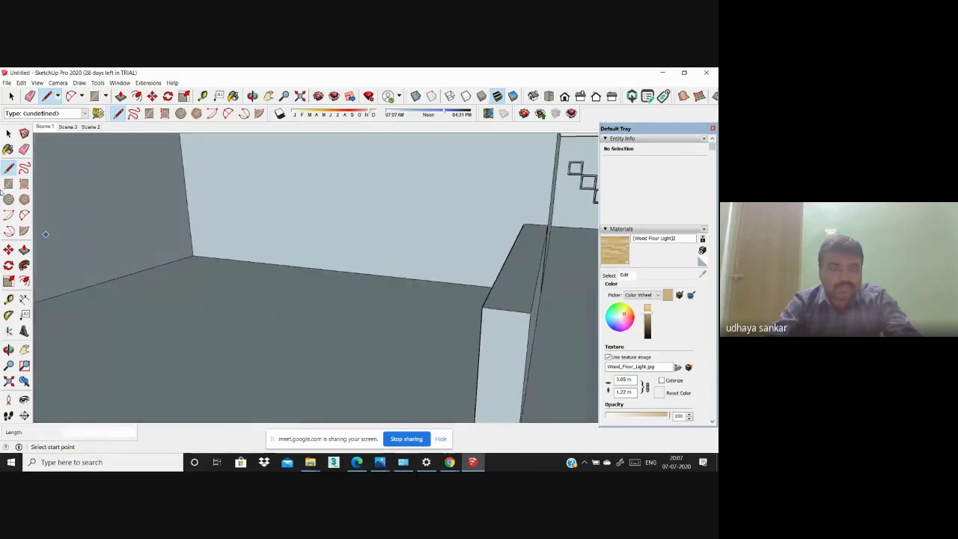
# Step: Push the low wall's face back 1.56 m to thin it
pyautogui.click(24, 250)
pyautogui.moveTo(149, 262); pyautogui.dragTo(257, 272, button='middle')
pyautogui.moveTo(257, 272); pyautogui.dragTo(253, 273)
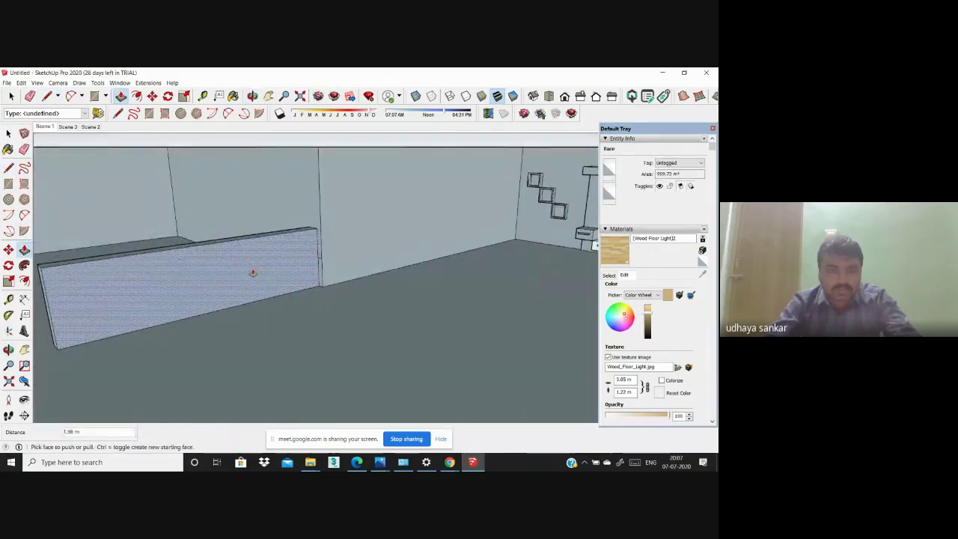
pyautogui.moveTo(252, 273)
pyautogui.mouseDown(button='middle')
pyautogui.moveTo(317, 271)
pyautogui.moveTo(299, 284)
pyautogui.mouseUp(button='middle')
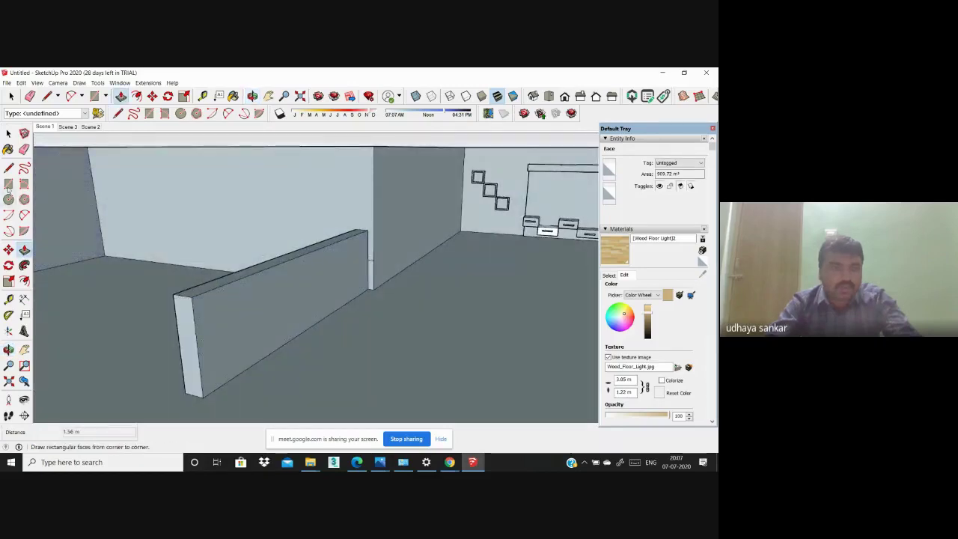
pyautogui.click(9, 168)
# Step: Orbit around the low wall and back corner to a nearly frontal view
pyautogui.moveTo(171, 257); pyautogui.dragTo(223, 332, button='middle')
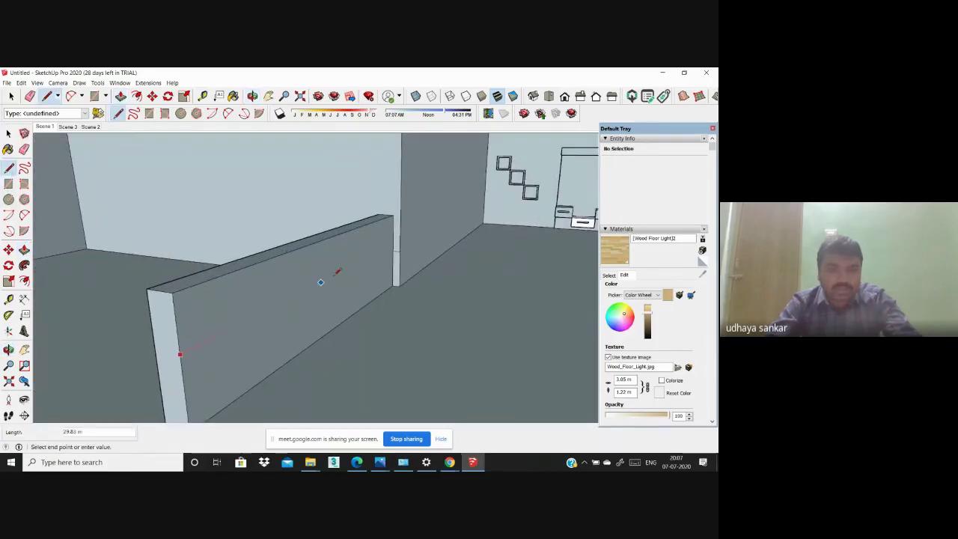
pyautogui.moveTo(379, 258); pyautogui.dragTo(225, 277, button='middle')
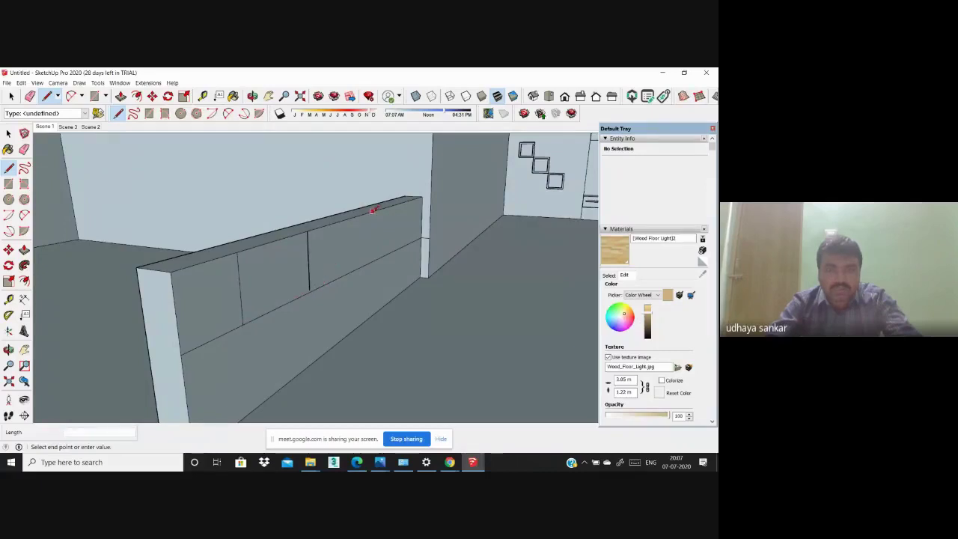
pyautogui.moveTo(372, 260); pyautogui.dragTo(260, 273, button='middle')
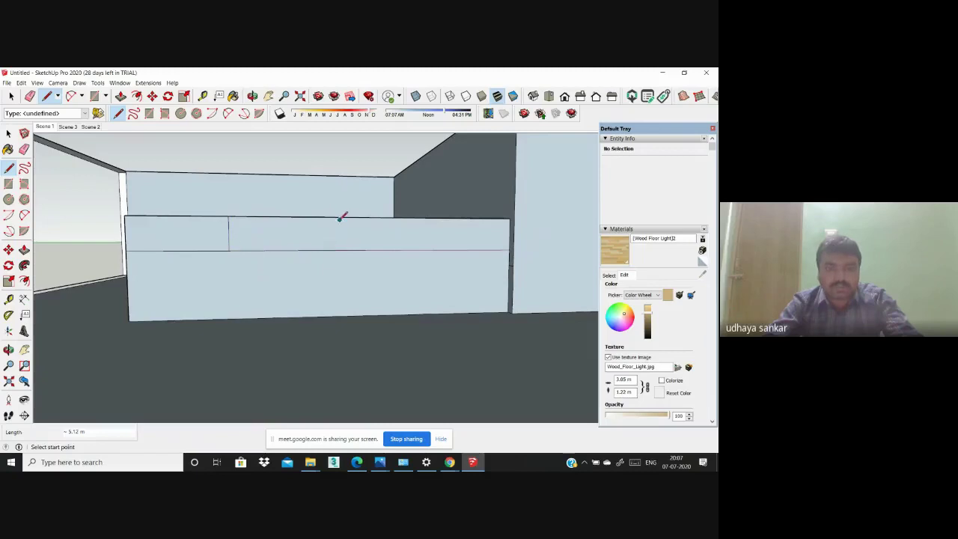
pyautogui.click(456, 248)
pyautogui.scroll(-3, 310, 245)
pyautogui.moveTo(309, 246)
pyautogui.mouseDown(button='middle')
pyautogui.moveTo(473, 321)
pyautogui.moveTo(317, 246)
pyautogui.mouseUp(button='middle')
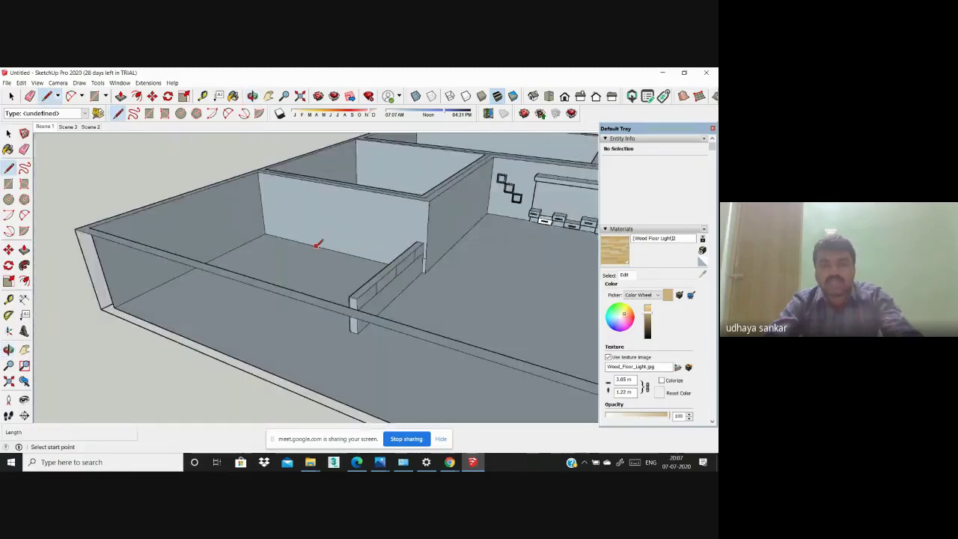
pyautogui.scroll(-3, 263, 330)
pyautogui.scroll(-2, 263, 330)
pyautogui.scroll(2, 407, 305)
pyautogui.scroll(2, 408, 305)
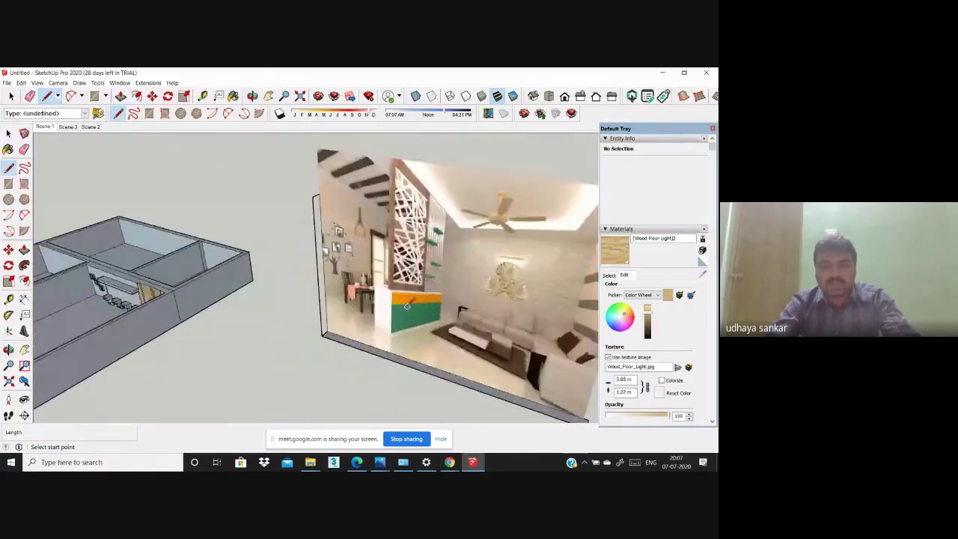
pyautogui.scroll(1, 408, 306)
pyautogui.scroll(-3, 408, 305)
pyautogui.scroll(-1, 404, 303)
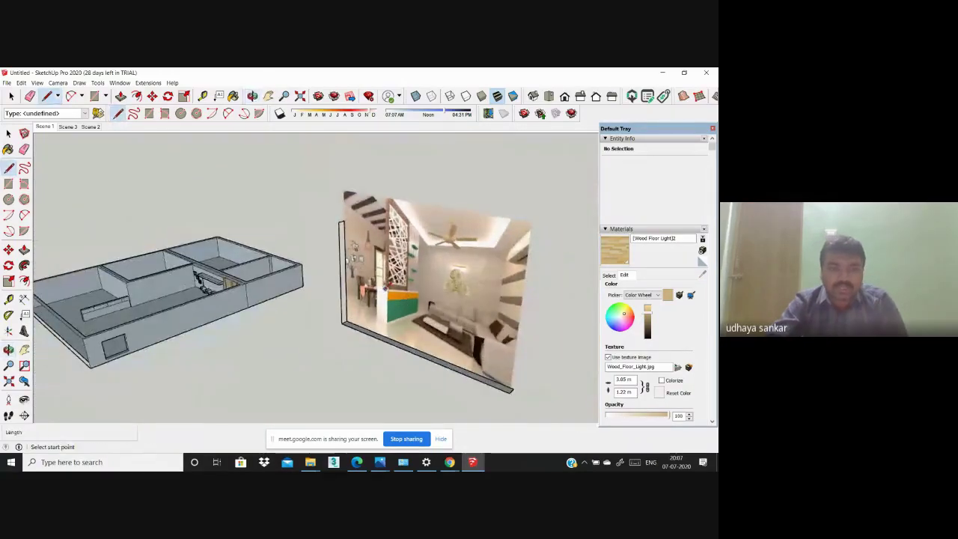
pyautogui.scroll(4, 385, 295)
pyautogui.scroll(-3, 428, 313)
pyautogui.scroll(2, 93, 344)
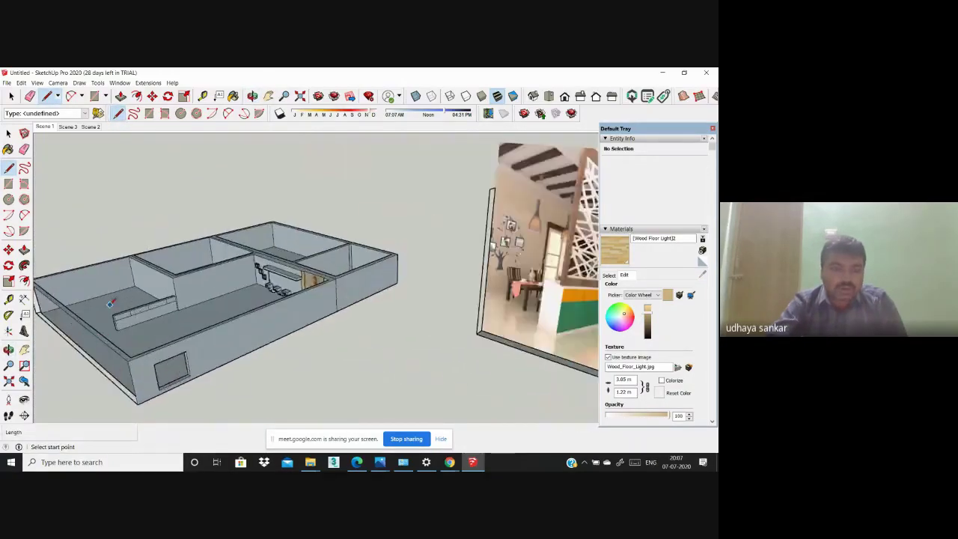
pyautogui.scroll(1, 124, 310)
pyautogui.scroll(-3, 135, 310)
pyautogui.scroll(-1, 337, 247)
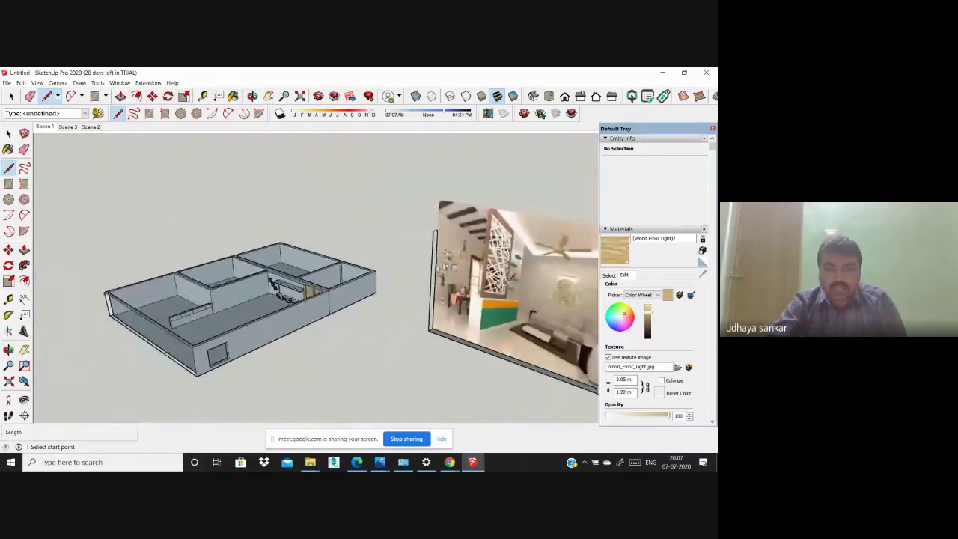
pyautogui.scroll(2, 526, 172)
pyautogui.scroll(2, 525, 172)
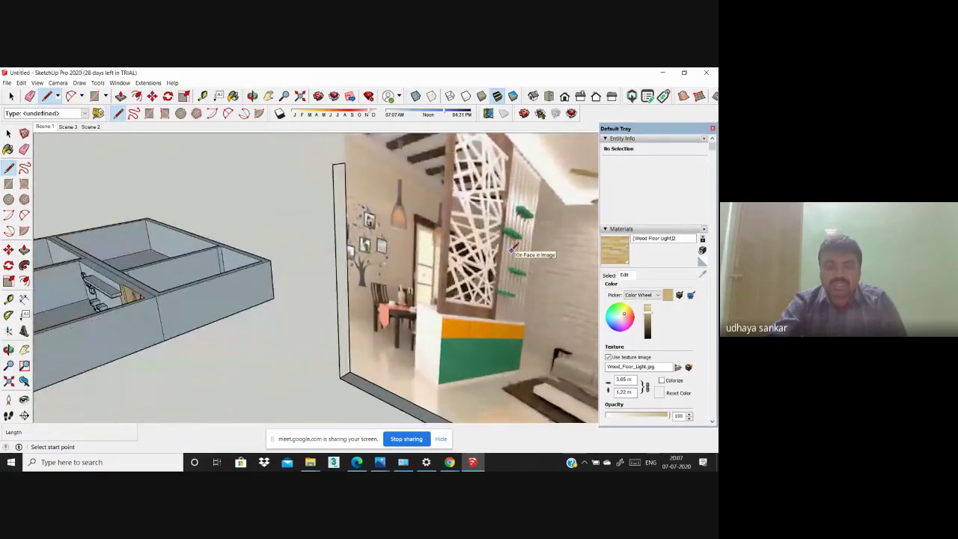
pyautogui.scroll(-1, 514, 249)
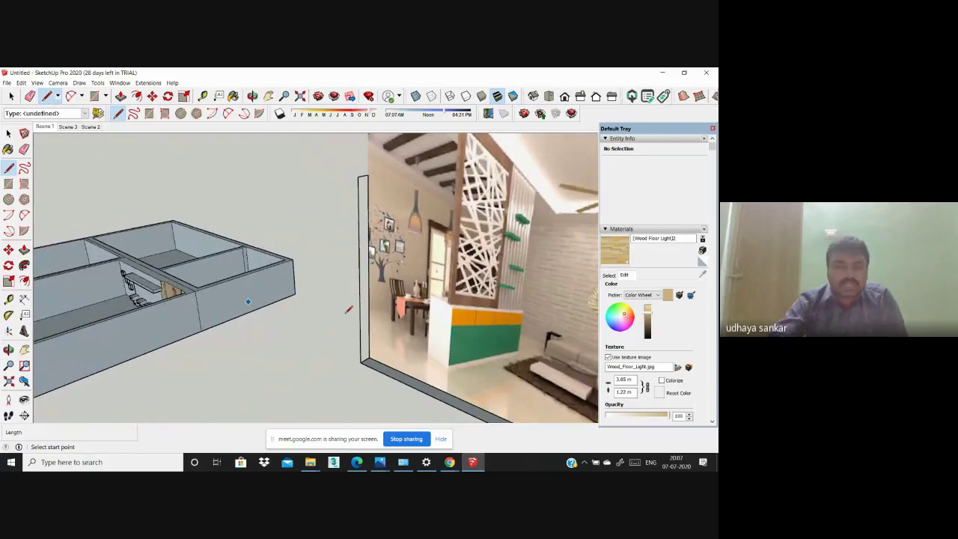
pyautogui.scroll(-2, 347, 310)
pyautogui.scroll(2, 252, 306)
pyautogui.scroll(1, 180, 314)
pyautogui.scroll(-1, 334, 332)
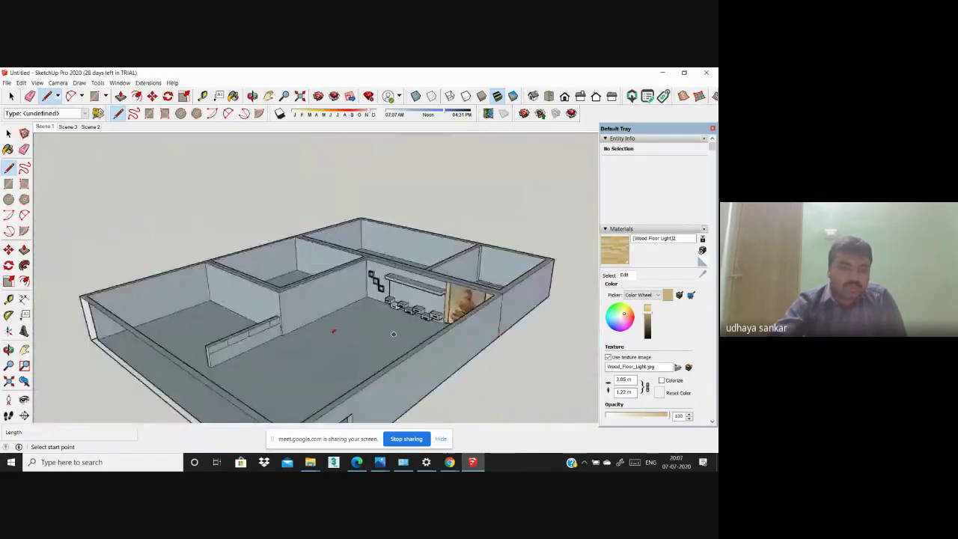
pyautogui.scroll(2, 216, 316)
pyautogui.scroll(1, 215, 316)
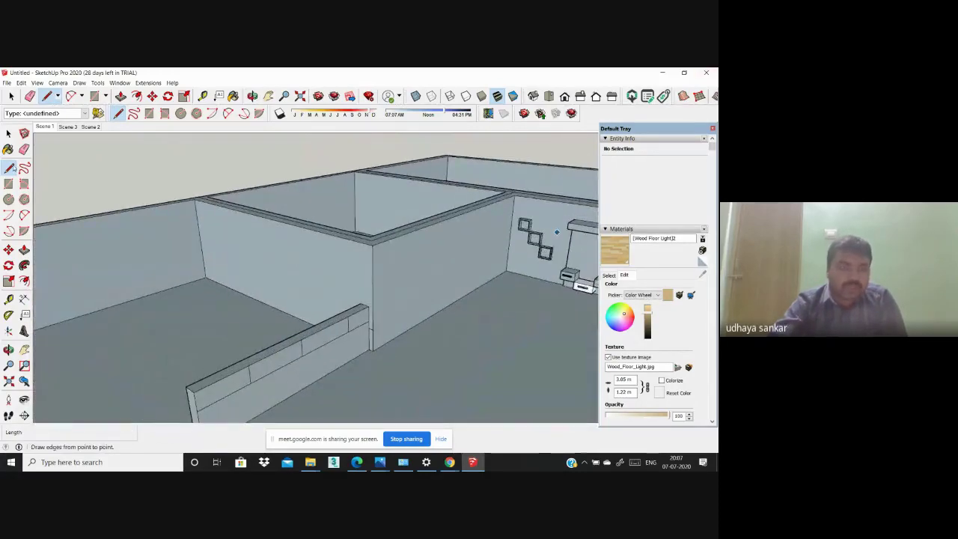
pyautogui.scroll(2, 235, 269)
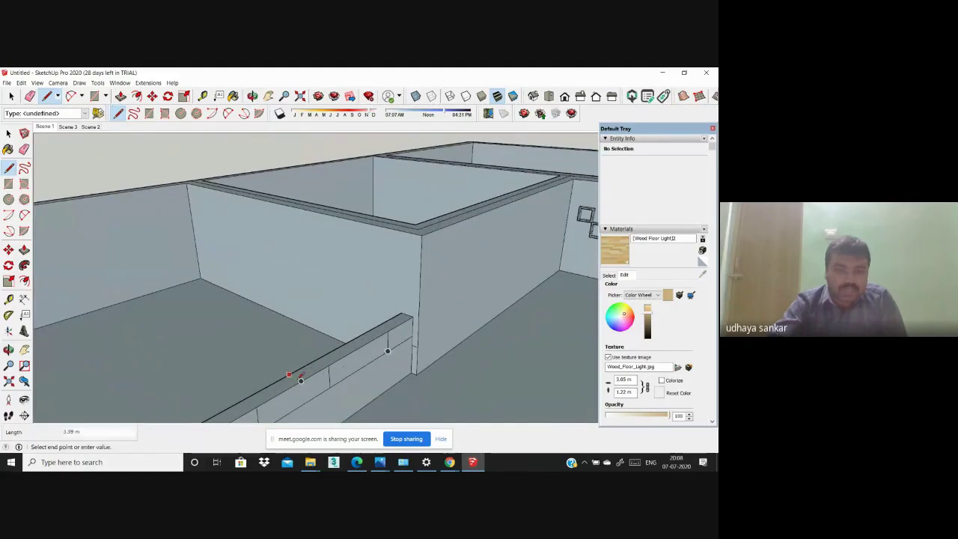
# Step: Pull the top of the partition's middle section up 20.23 m into a tall panel
pyautogui.click(24, 249)
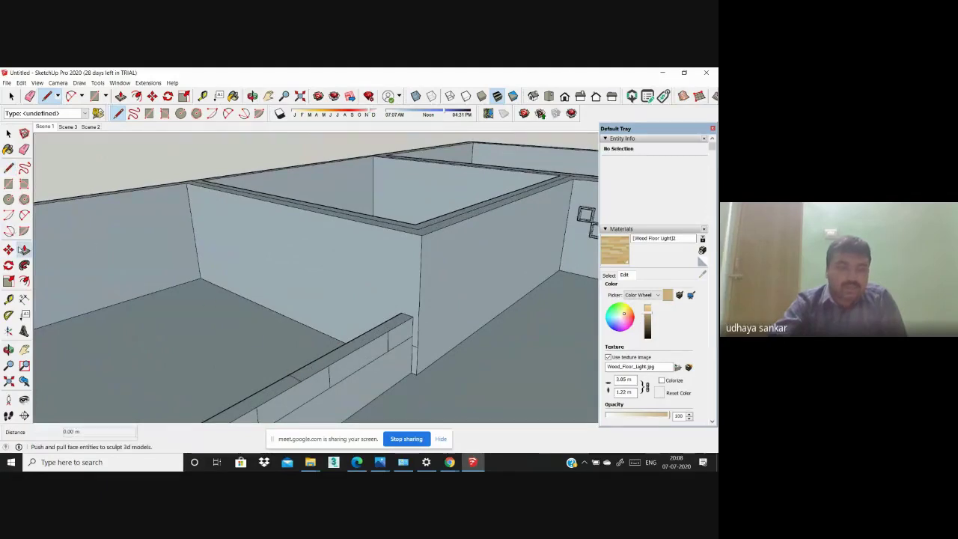
pyautogui.moveTo(374, 335)
pyautogui.mouseDown()
pyautogui.moveTo(337, 281)
pyautogui.moveTo(342, 260)
pyautogui.mouseUp()
pyautogui.moveTo(343, 260); pyautogui.dragTo(258, 248, button='middle')
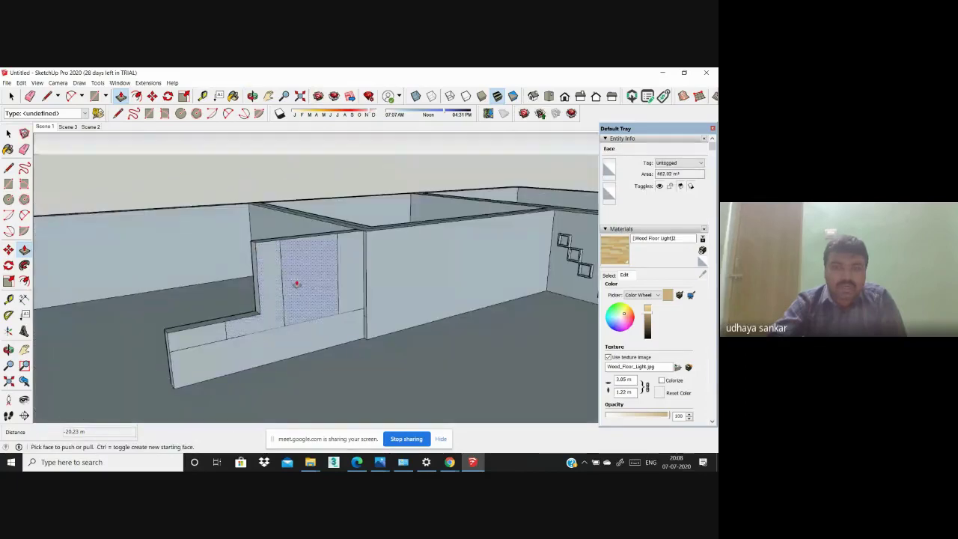
pyautogui.scroll(-2, 285, 298)
pyautogui.scroll(-2, 292, 305)
pyautogui.scroll(2, 280, 307)
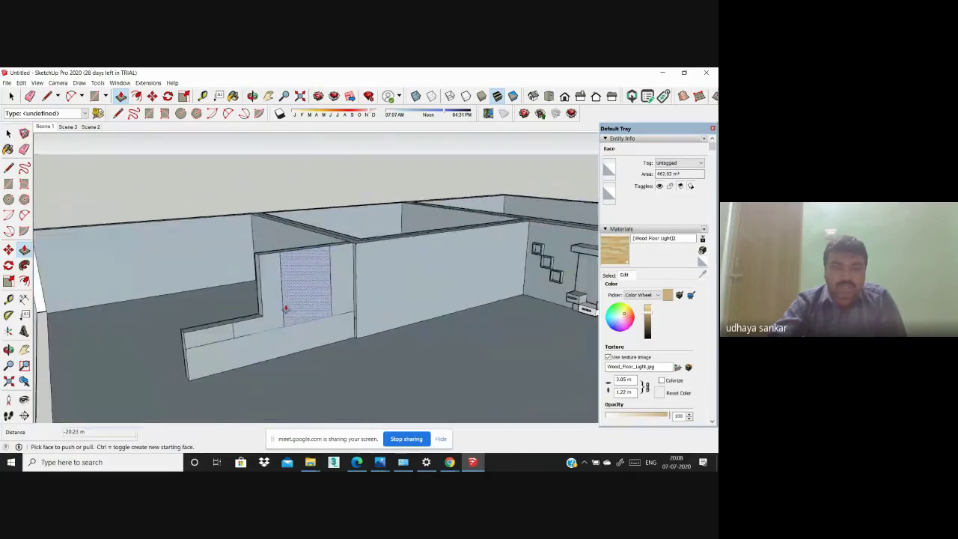
pyautogui.scroll(3, 280, 308)
pyautogui.click(8, 168)
pyautogui.click(9, 169)
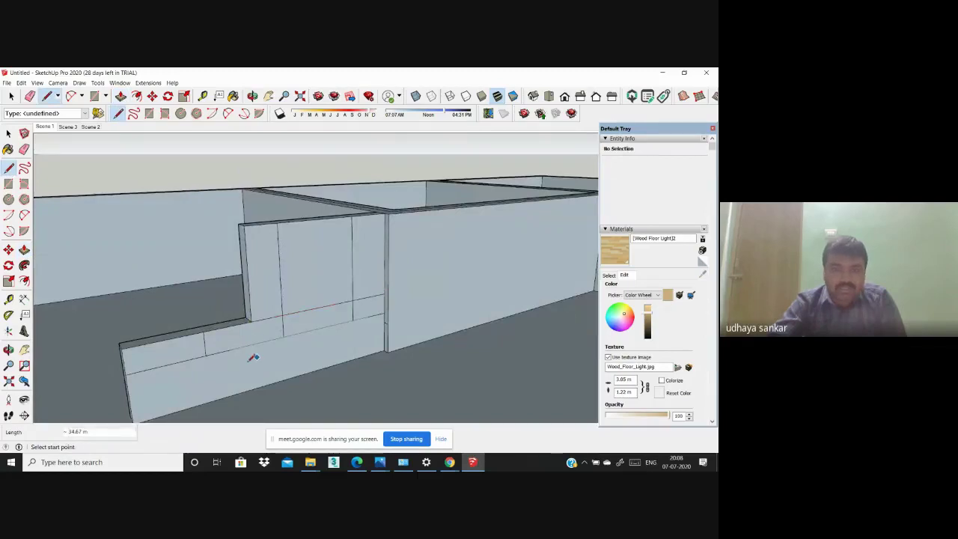
pyautogui.click(24, 149)
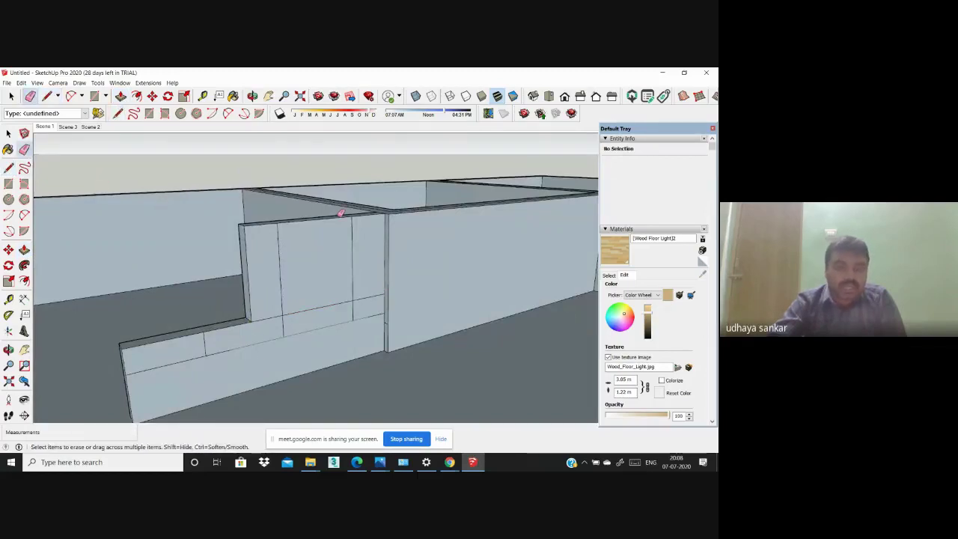
pyautogui.scroll(1, 341, 213)
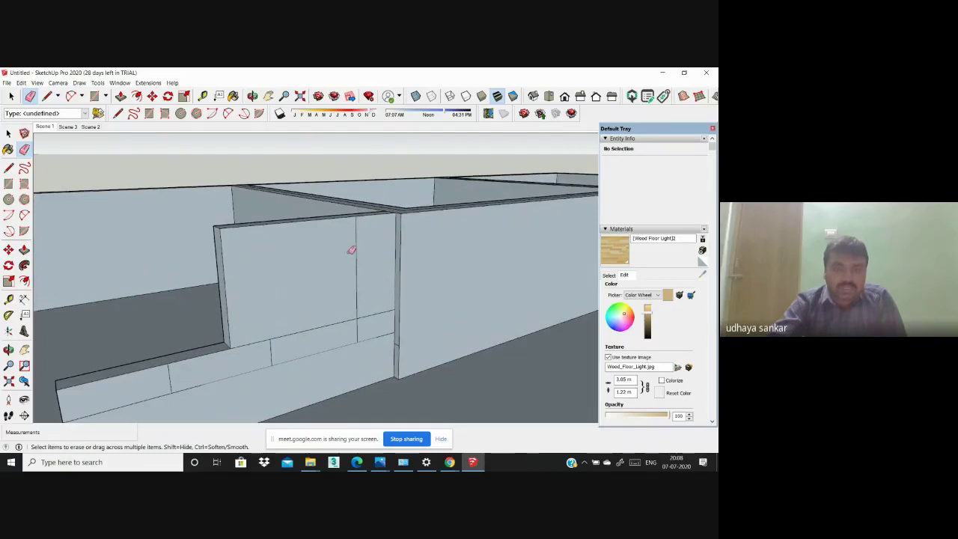
pyautogui.scroll(-2, 312, 252)
pyautogui.scroll(-3, 279, 274)
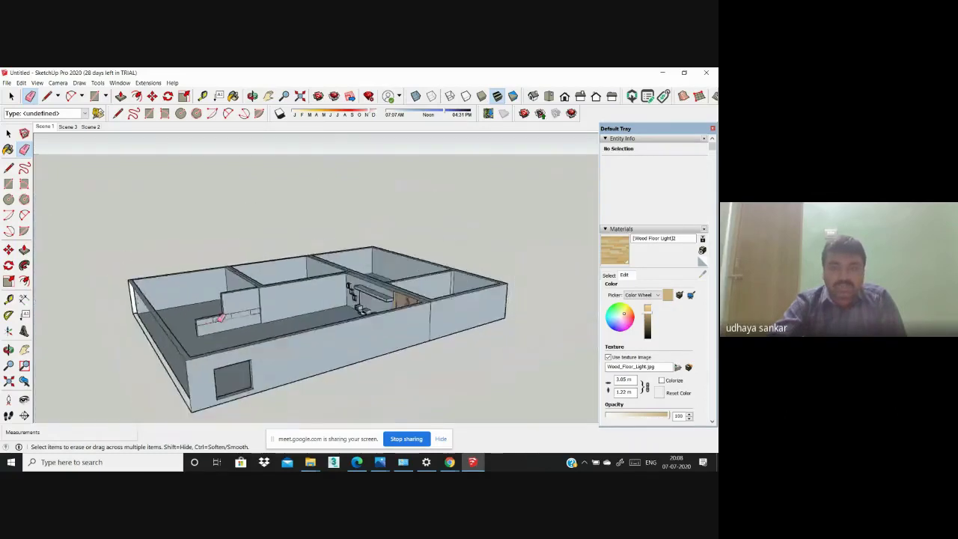
pyautogui.scroll(-2, 227, 317)
pyautogui.scroll(2, 422, 310)
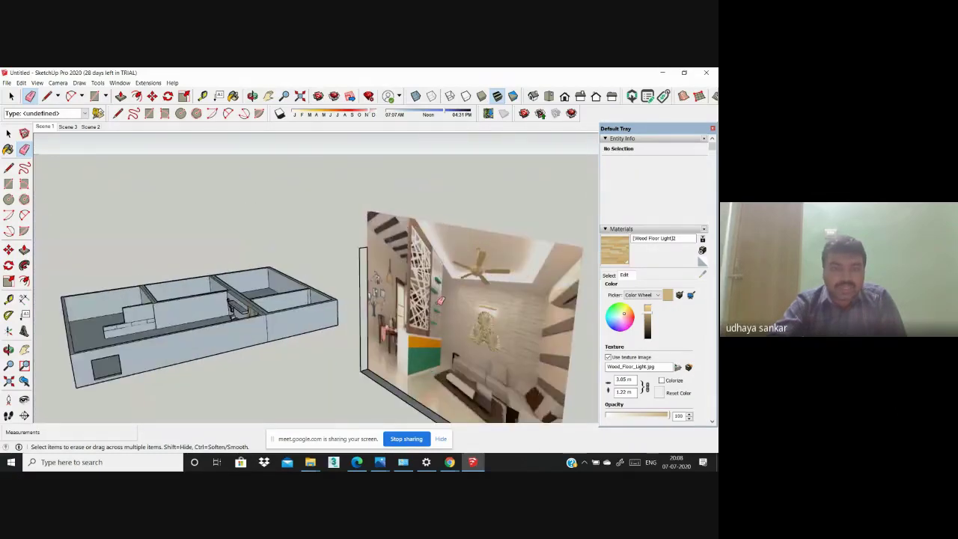
pyautogui.scroll(3, 442, 300)
pyautogui.scroll(1, 448, 262)
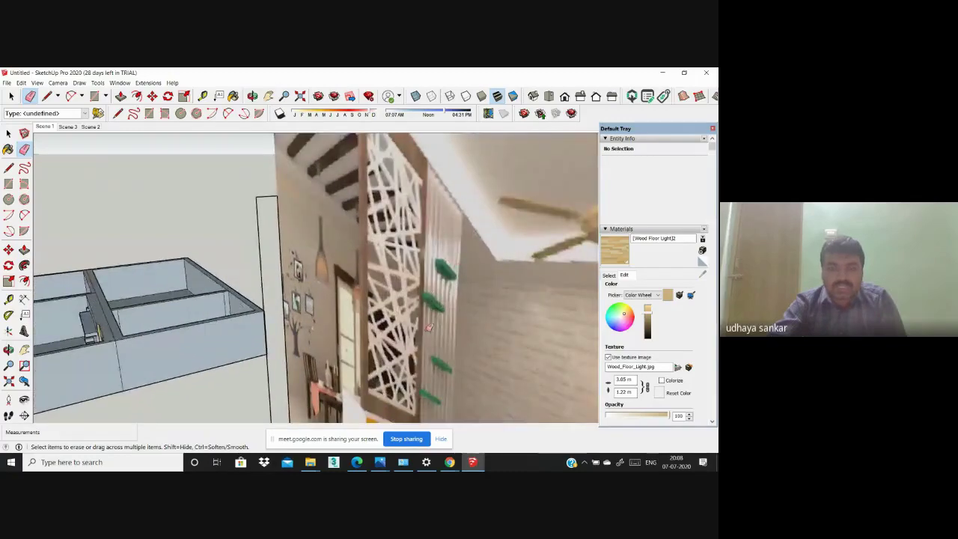
pyautogui.scroll(-2, 429, 328)
pyautogui.scroll(2, 426, 303)
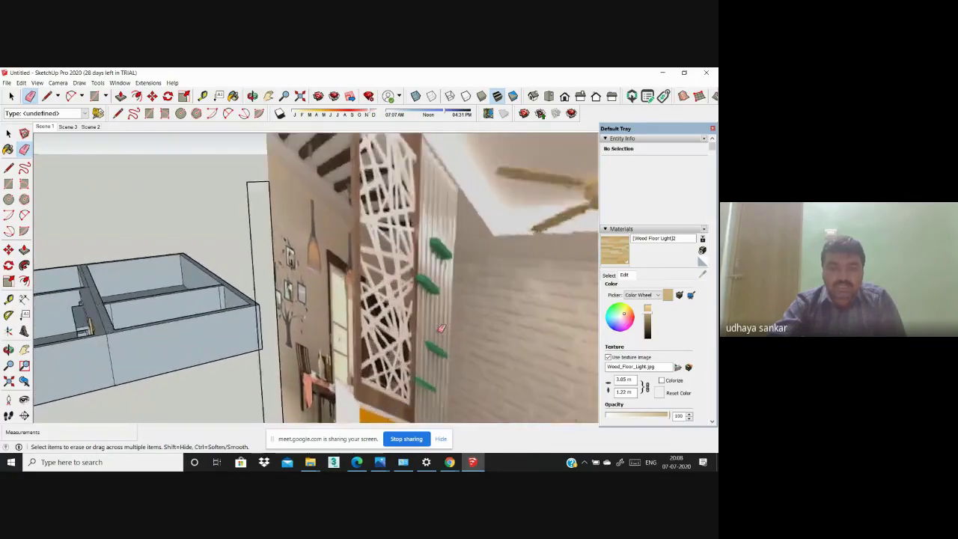
pyautogui.scroll(1, 431, 310)
pyautogui.scroll(-2, 437, 326)
pyautogui.scroll(-2, 439, 330)
pyautogui.scroll(-1, 434, 318)
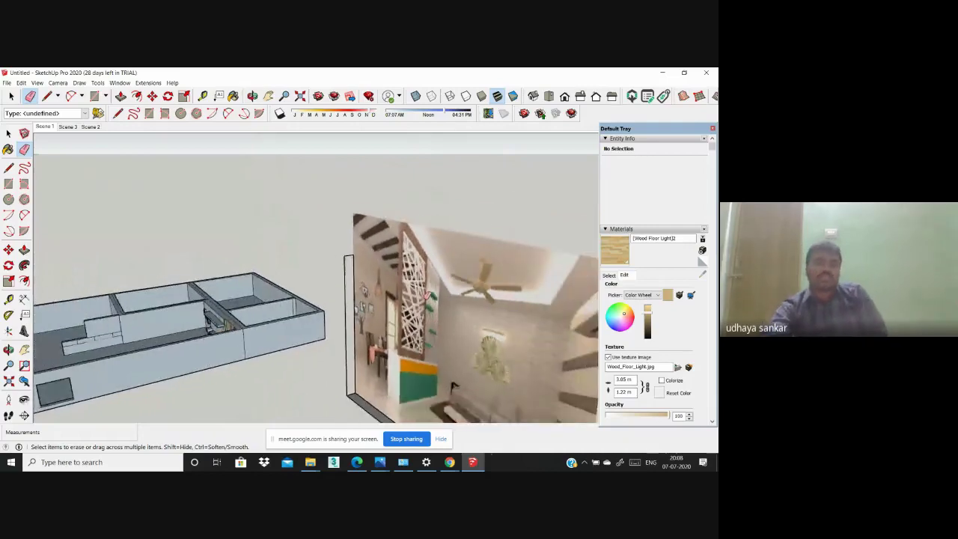
pyautogui.scroll(-1, 427, 305)
pyautogui.scroll(2, 425, 306)
pyautogui.scroll(1, 422, 307)
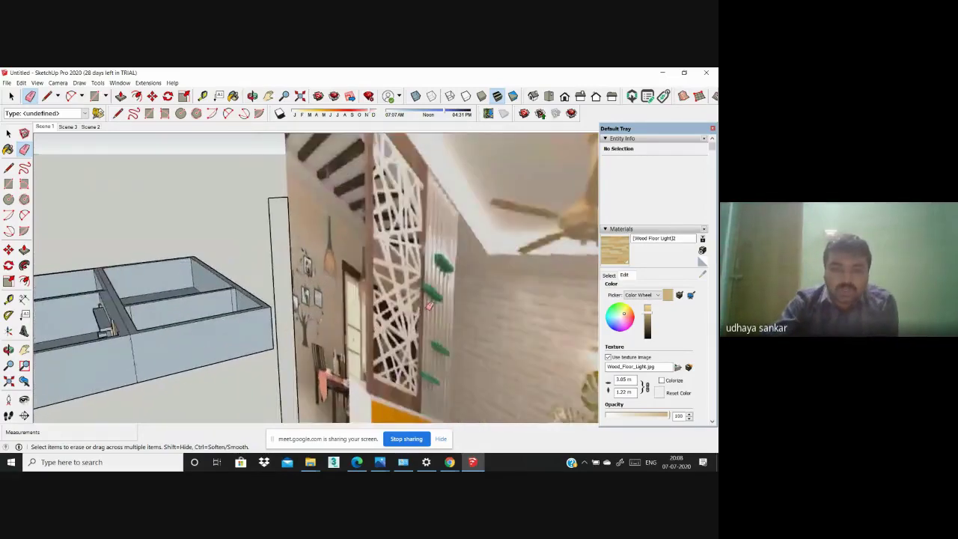
pyautogui.scroll(-1, 389, 322)
pyautogui.scroll(-1, 300, 359)
pyautogui.scroll(2, 202, 356)
pyautogui.scroll(1, 143, 277)
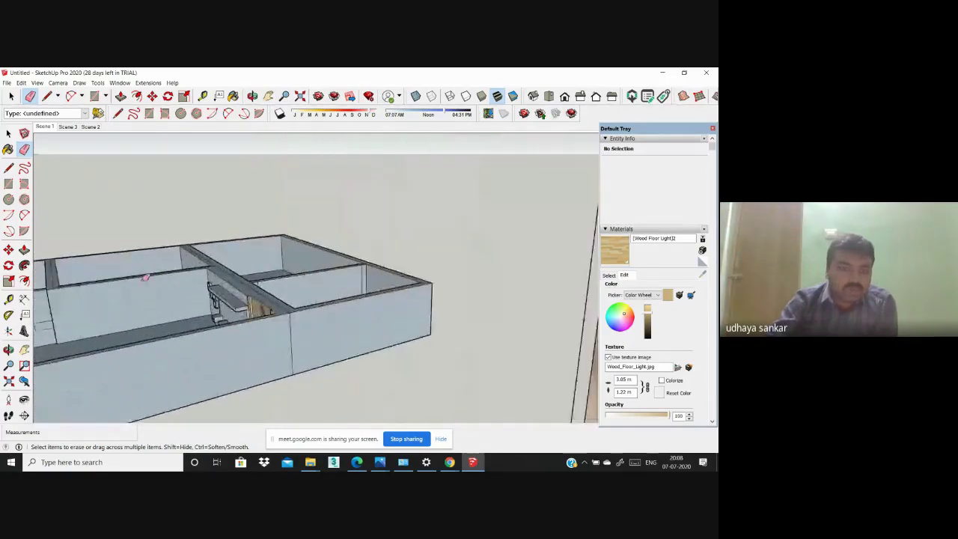
pyautogui.scroll(-2, 439, 298)
pyautogui.scroll(3, 194, 330)
pyautogui.moveTo(171, 359)
pyautogui.mouseDown(button='middle')
pyautogui.moveTo(161, 293)
pyautogui.moveTo(186, 299)
pyautogui.mouseUp(button='middle')
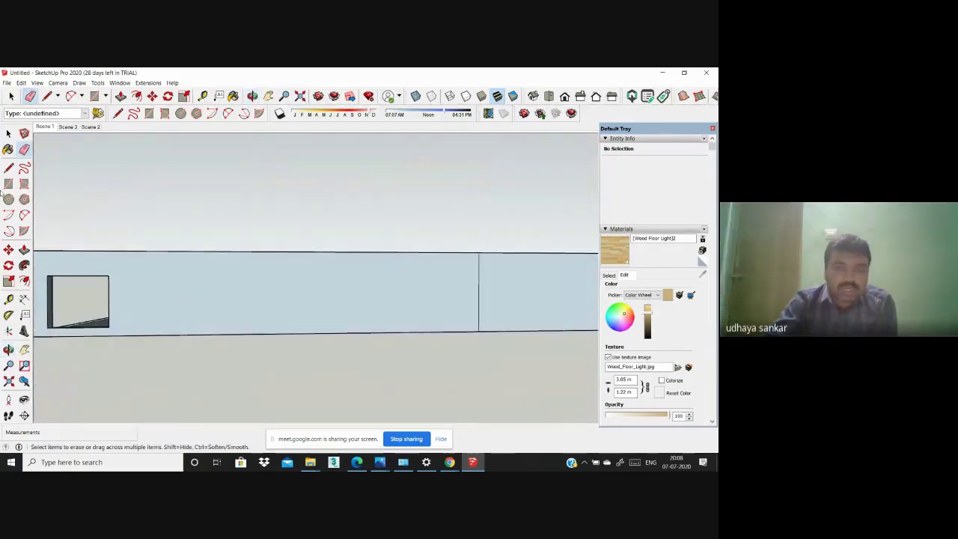
# Step: Hide the outer wall face to see the interior walls
pyautogui.rightClick(226, 274)
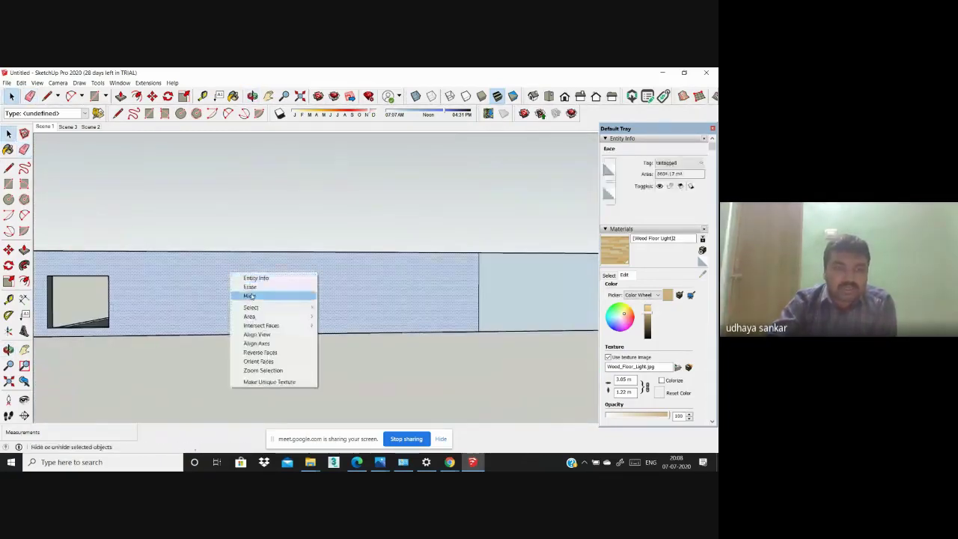
pyautogui.click(251, 296)
pyautogui.rightClick(312, 278)
pyautogui.click(333, 297)
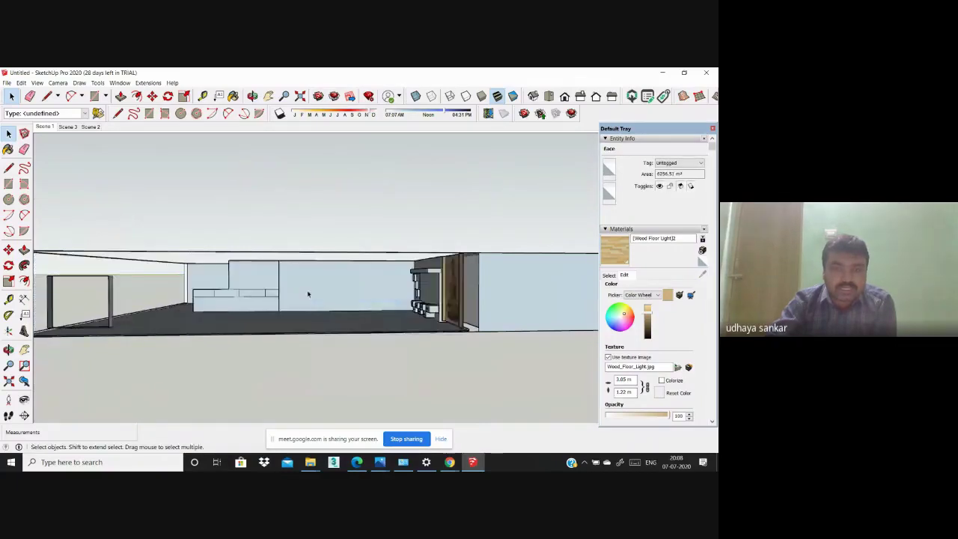
pyautogui.moveTo(307, 293); pyautogui.dragTo(98, 252, button='middle')
pyautogui.scroll(3, 192, 265)
pyautogui.scroll(2, 218, 271)
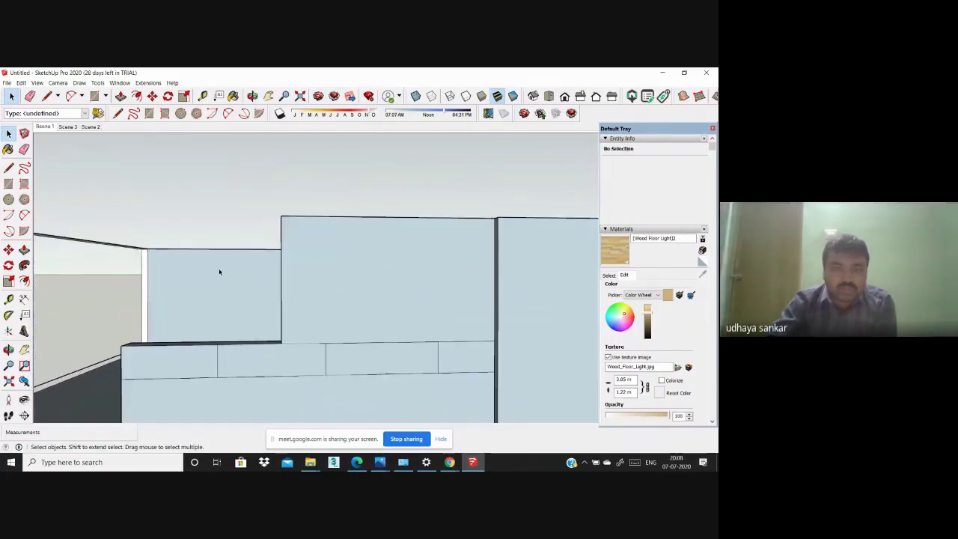
# Step: Draw a small thin rectangle near the top of the raised wall panel
pyautogui.click(8, 184)
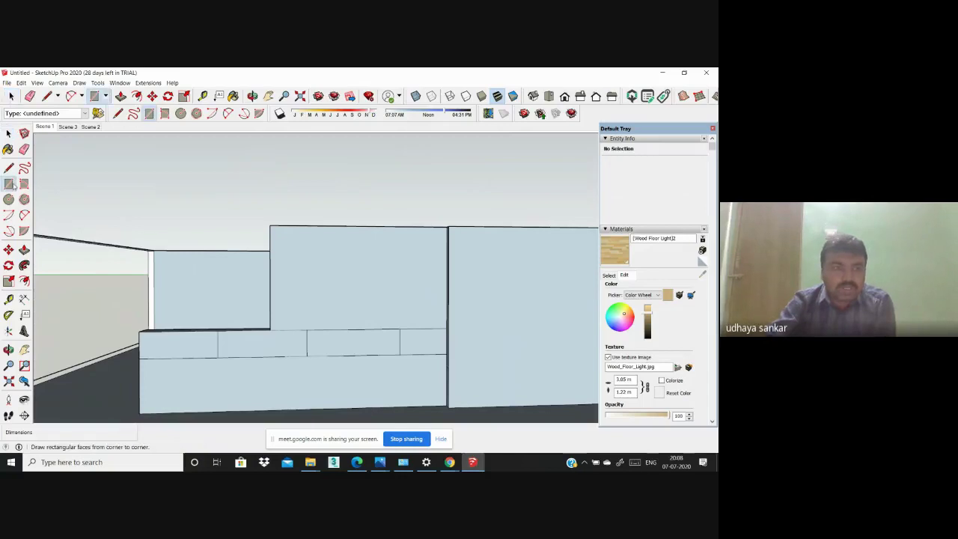
pyautogui.scroll(1, 363, 247)
pyautogui.click(258, 241)
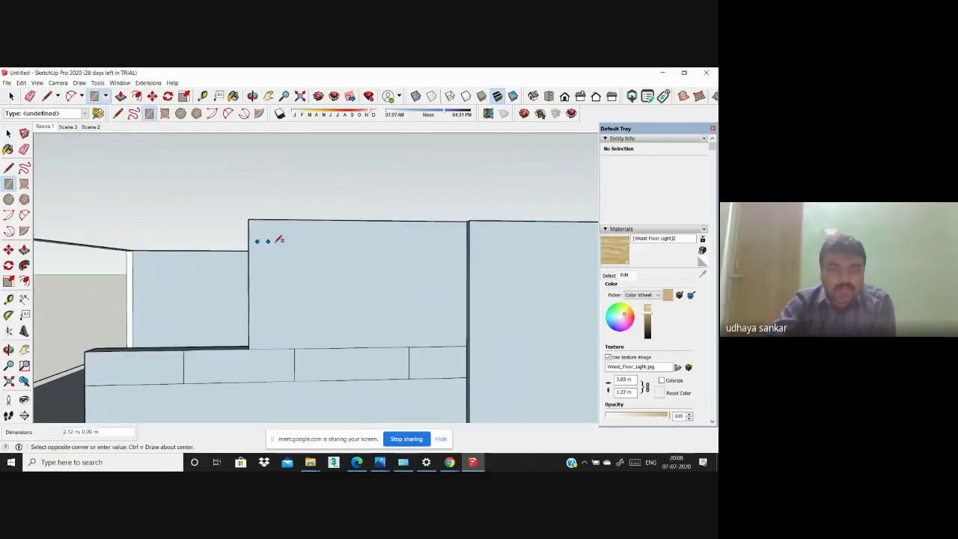
pyautogui.click(333, 250)
pyautogui.moveTo(334, 250)
pyautogui.mouseDown(button='middle')
pyautogui.moveTo(364, 332)
pyautogui.moveTo(278, 285)
pyautogui.mouseUp(button='middle')
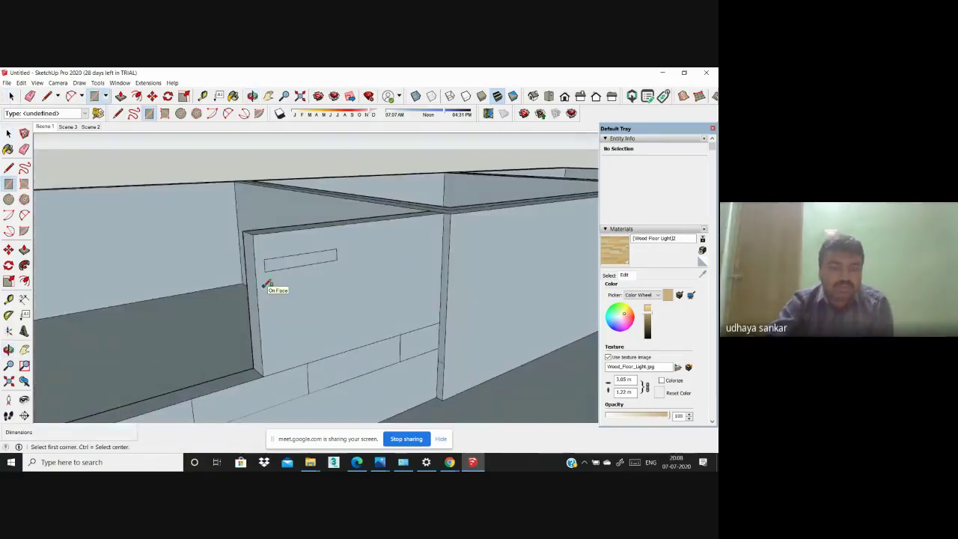
pyautogui.hotkey('ctrl', 'z')
pyautogui.click(268, 259)
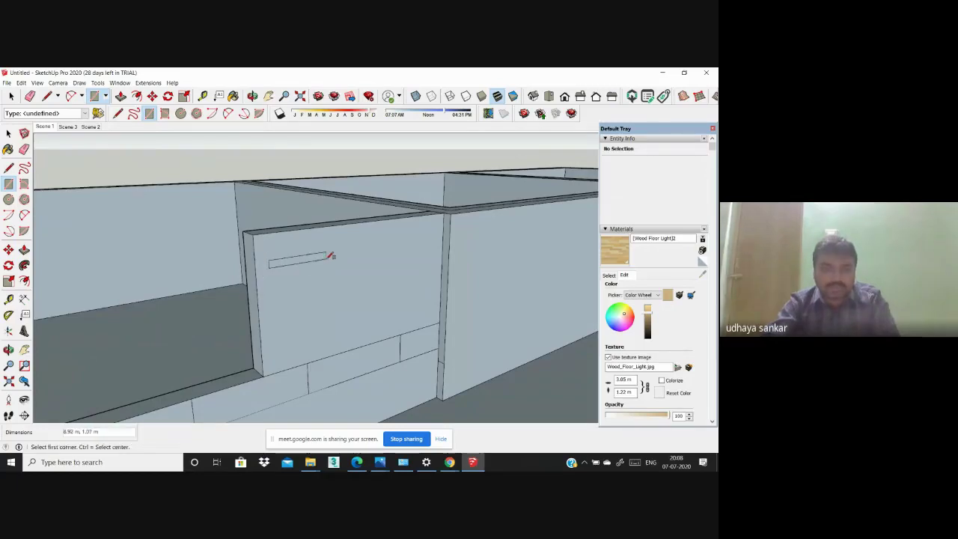
pyautogui.moveTo(330, 256)
pyautogui.mouseDown(button='middle')
pyautogui.moveTo(307, 299)
pyautogui.moveTo(314, 310)
pyautogui.moveTo(391, 327)
pyautogui.moveTo(339, 284)
pyautogui.mouseUp(button='middle')
pyautogui.press('space')
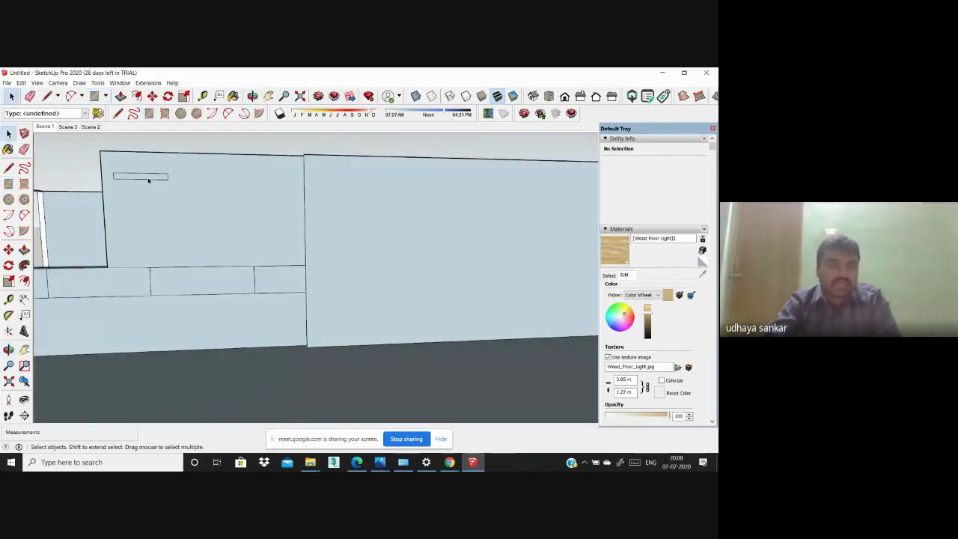
pyautogui.scroll(1, 148, 180)
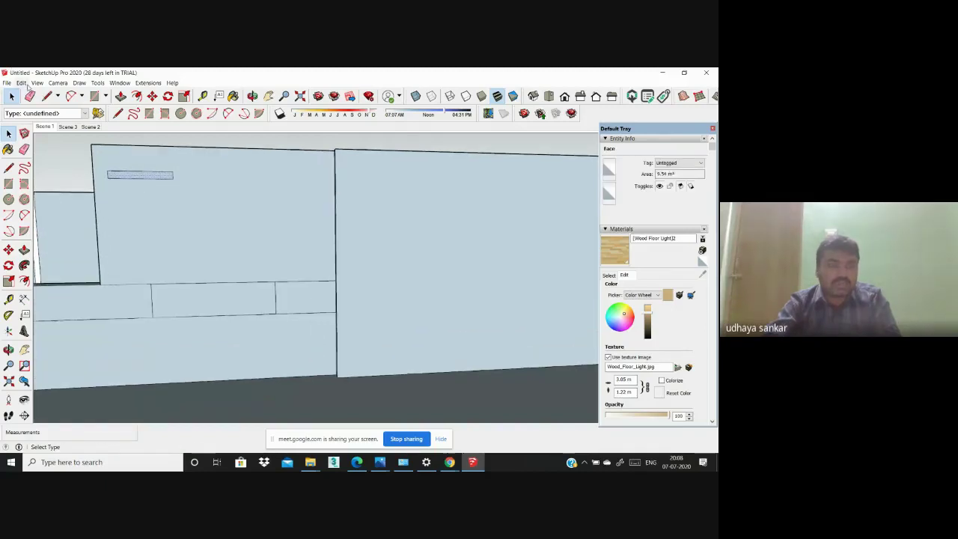
# Step: Copy the small rectangle and paste the first copy onto the panel
pyautogui.click(22, 82)
pyautogui.click(34, 122)
pyautogui.click(22, 82)
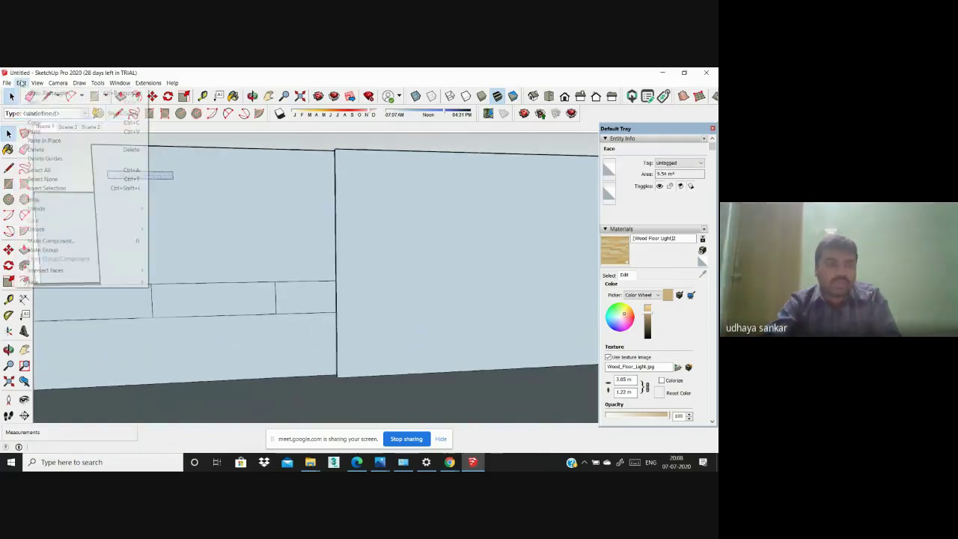
pyautogui.click(34, 131)
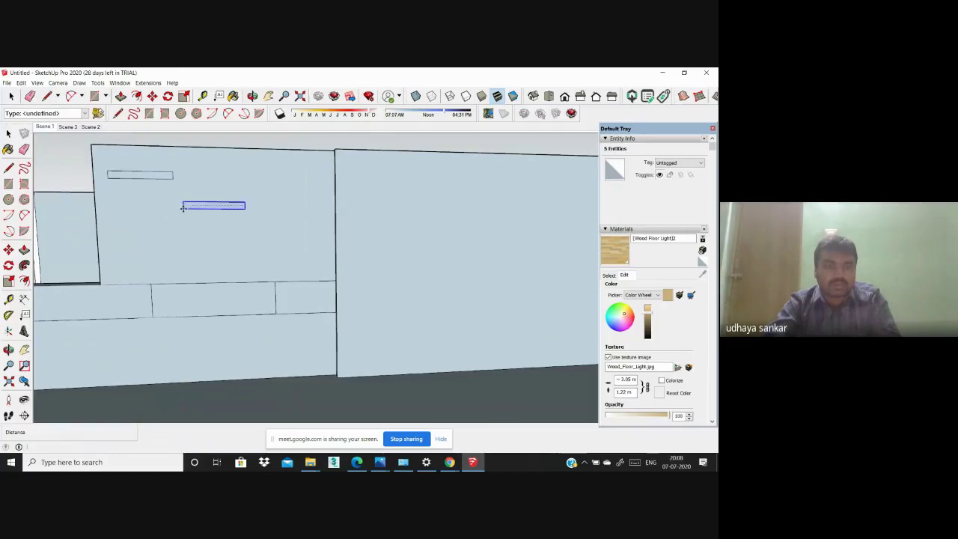
pyautogui.click(182, 208)
pyautogui.moveTo(183, 208); pyautogui.dragTo(75, 164, button='middle')
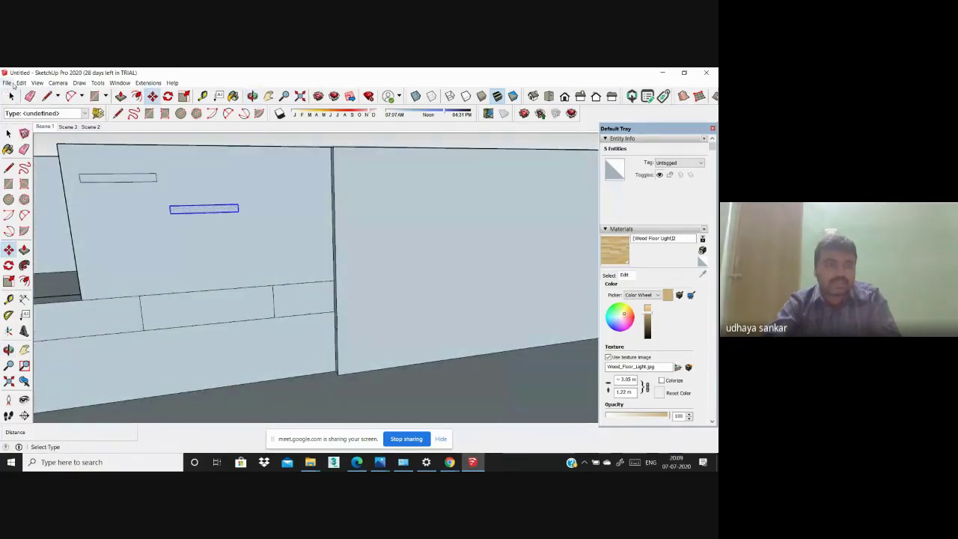
# Step: Paste two more copies lower on the panel for four staggered slot outlines
pyautogui.click(22, 83)
pyautogui.click(34, 131)
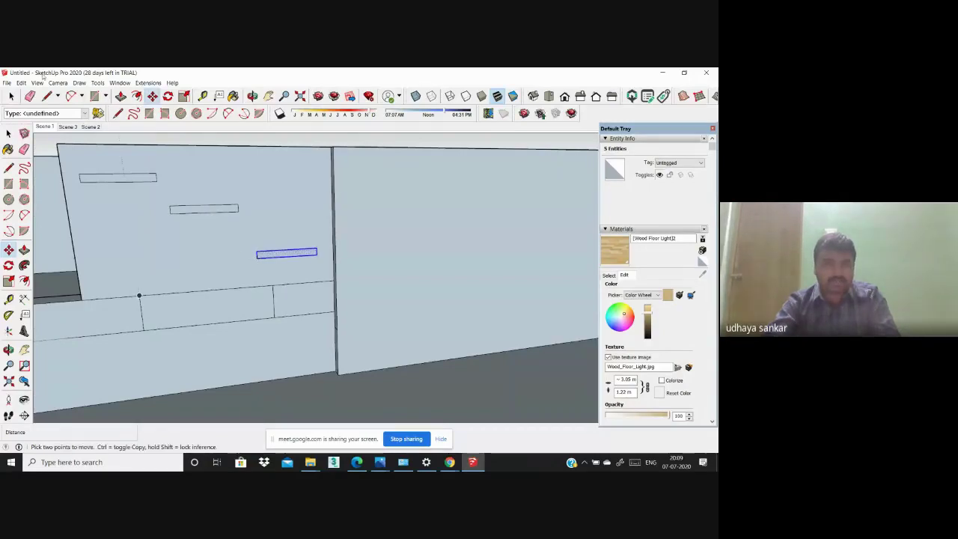
pyautogui.click(22, 82)
pyautogui.click(34, 128)
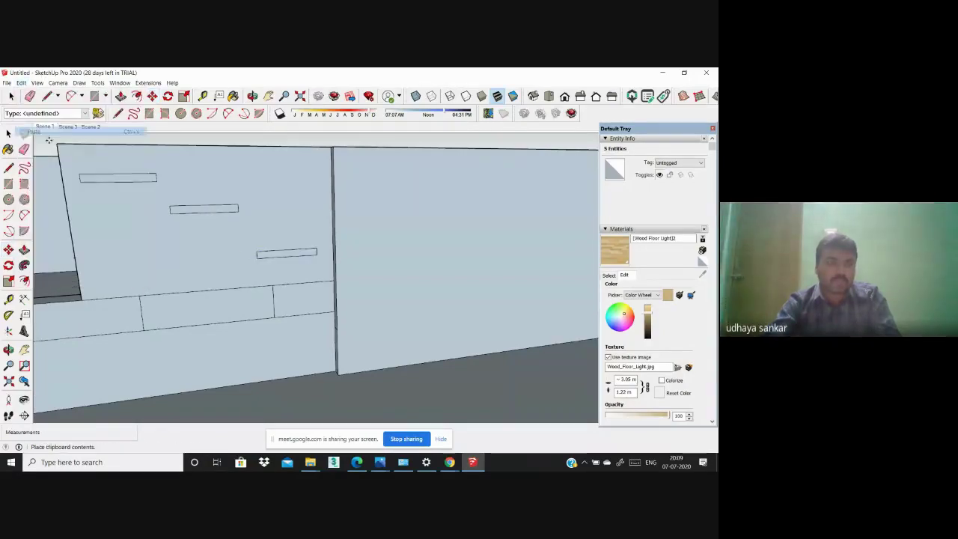
pyautogui.click(91, 263)
pyautogui.moveTo(107, 250); pyautogui.dragTo(120, 238, button='middle')
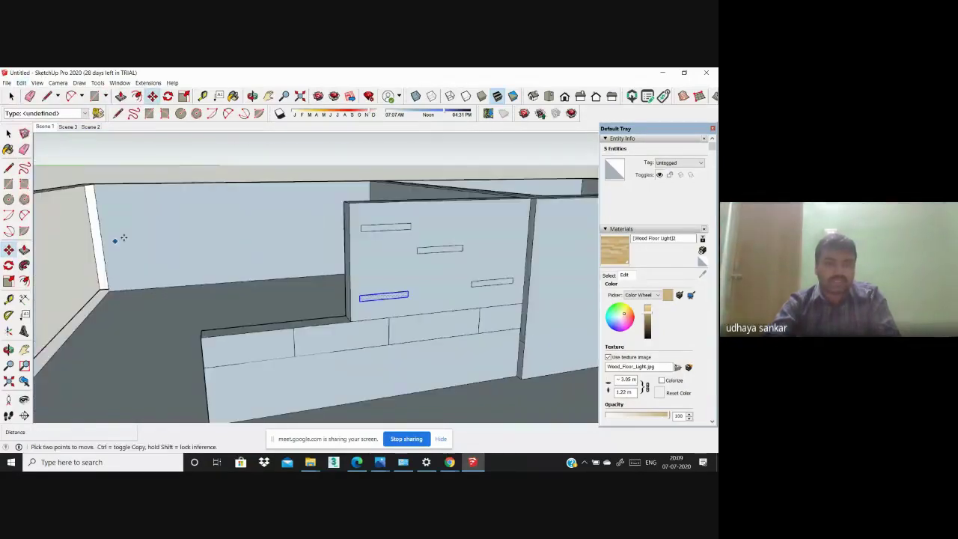
pyautogui.scroll(-3, 201, 203)
pyautogui.moveTo(182, 242); pyautogui.dragTo(337, 263, button='middle')
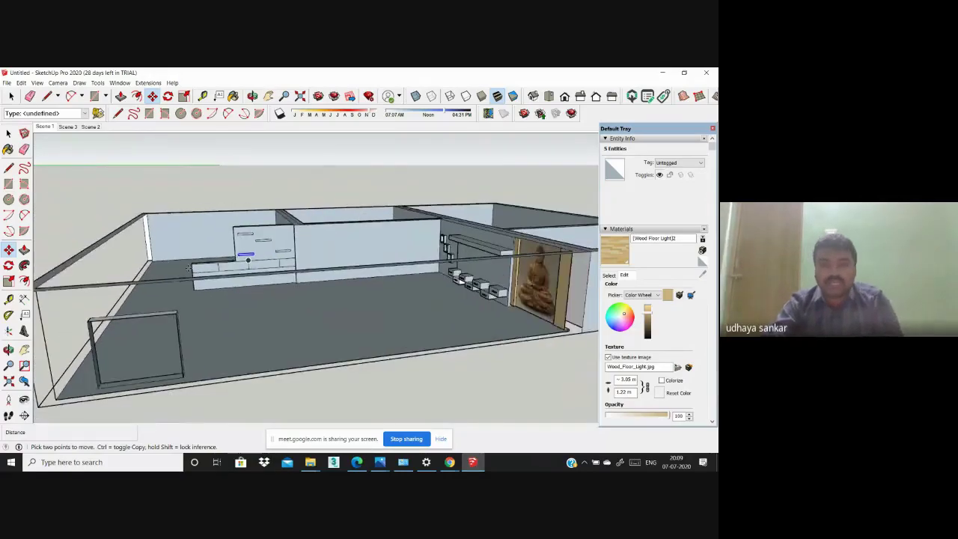
pyautogui.scroll(5, 199, 214)
pyautogui.scroll(1, 199, 214)
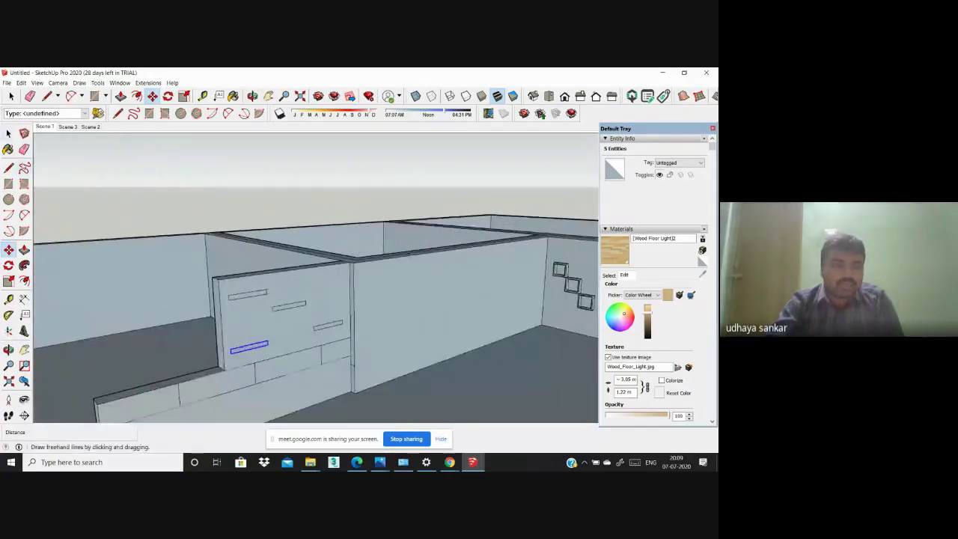
pyautogui.press('p')
pyautogui.scroll(1, 226, 307)
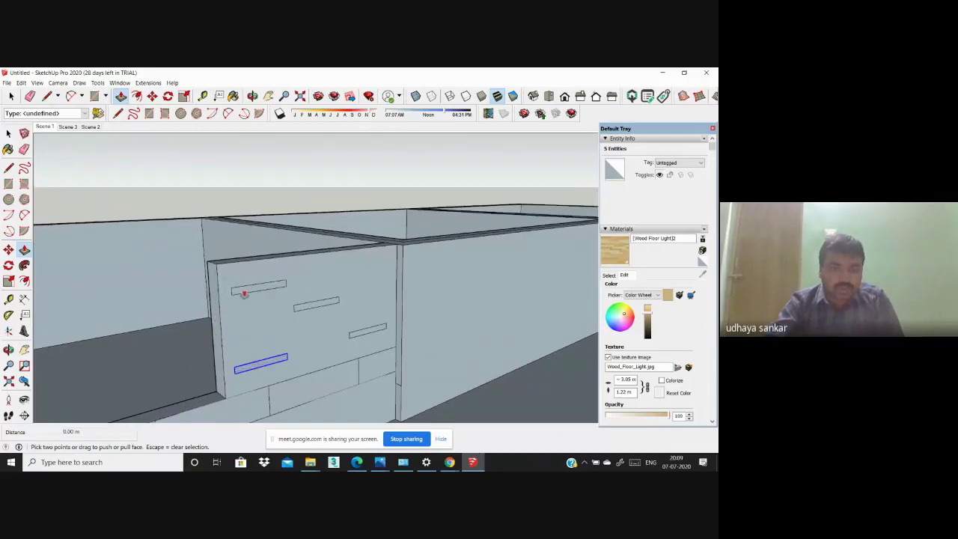
# Step: Pull all four slot rectangles outward by the same distance into raised handle bars
pyautogui.click(243, 293)
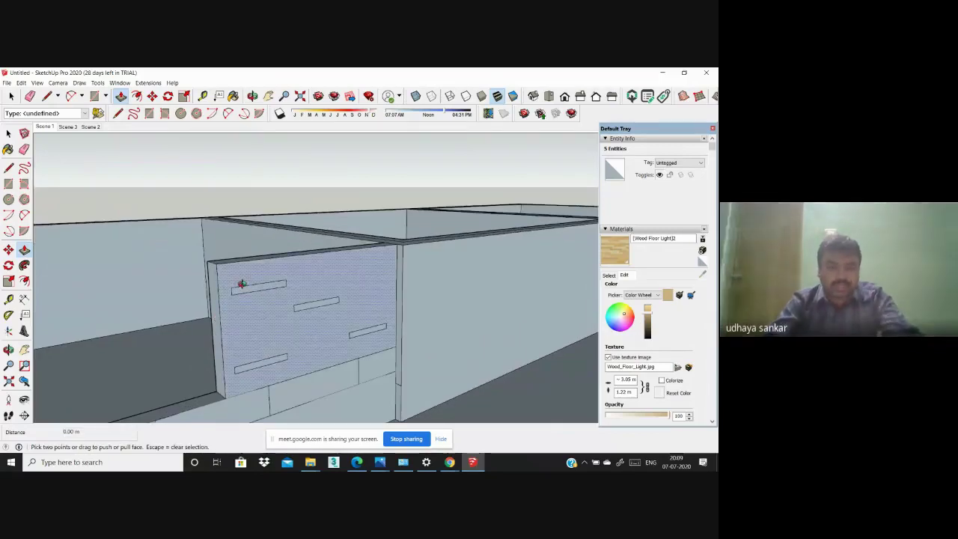
pyautogui.moveTo(241, 292); pyautogui.dragTo(271, 300, button='middle')
pyautogui.moveTo(270, 299); pyautogui.dragTo(276, 293)
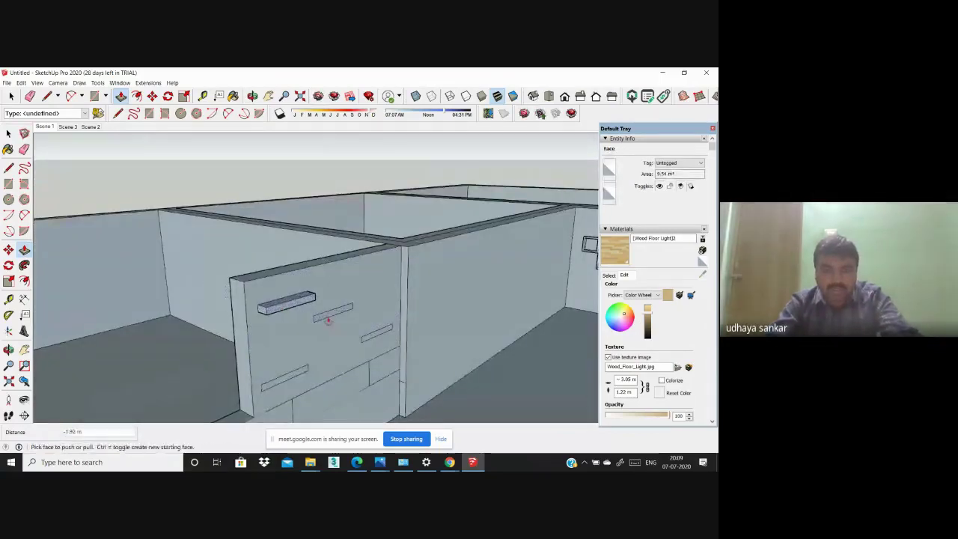
pyautogui.click(334, 320)
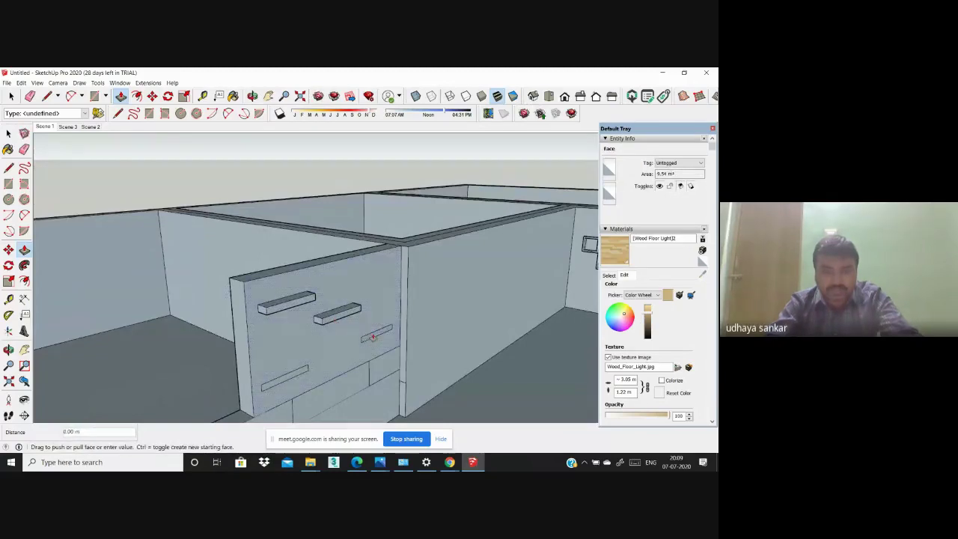
pyautogui.doubleClick(374, 334)
pyautogui.click(287, 371)
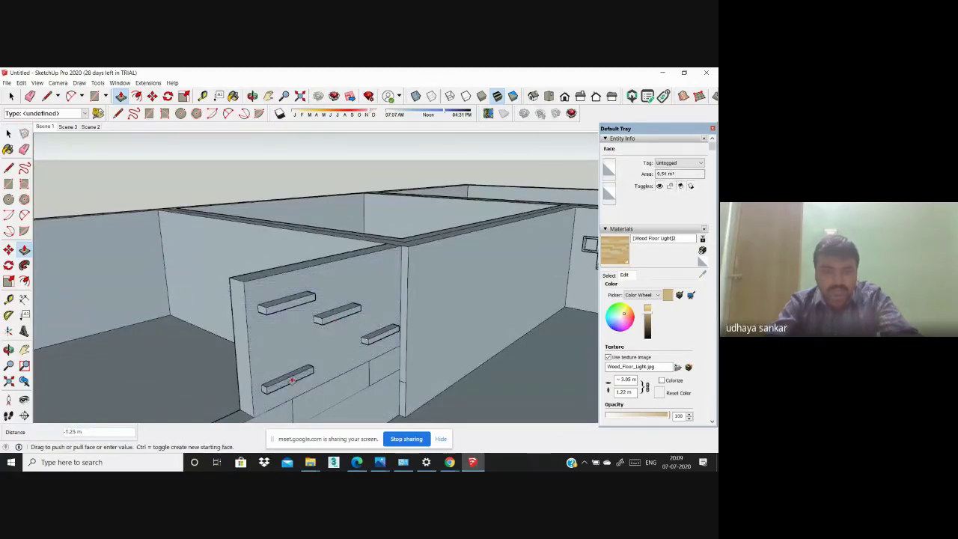
# Step: Zoom in and out to review the new drawer handles
pyautogui.scroll(-3, 292, 380)
pyautogui.scroll(-3, 240, 315)
pyautogui.scroll(-3, 209, 277)
pyautogui.scroll(-2, 187, 249)
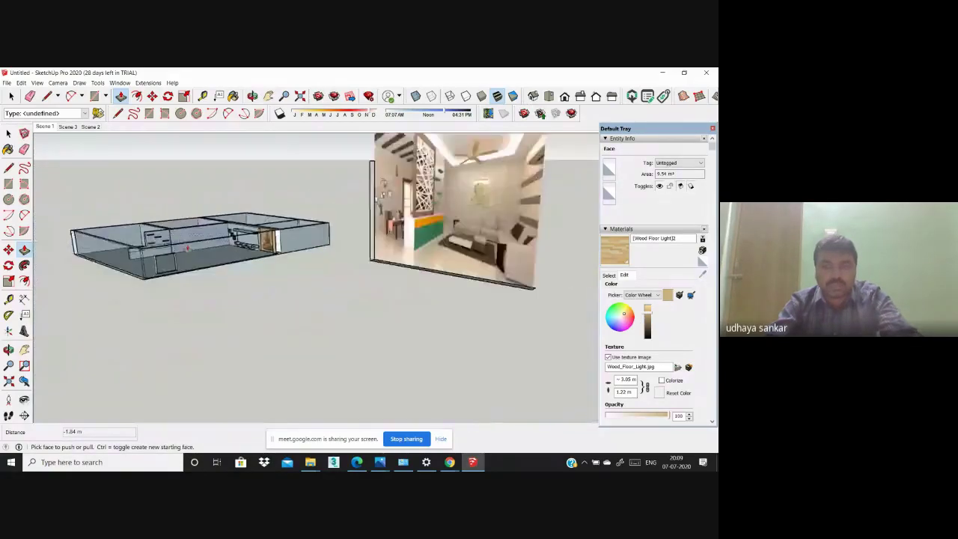
pyautogui.scroll(-3, 187, 248)
pyautogui.scroll(4, 344, 314)
pyautogui.scroll(2, 386, 408)
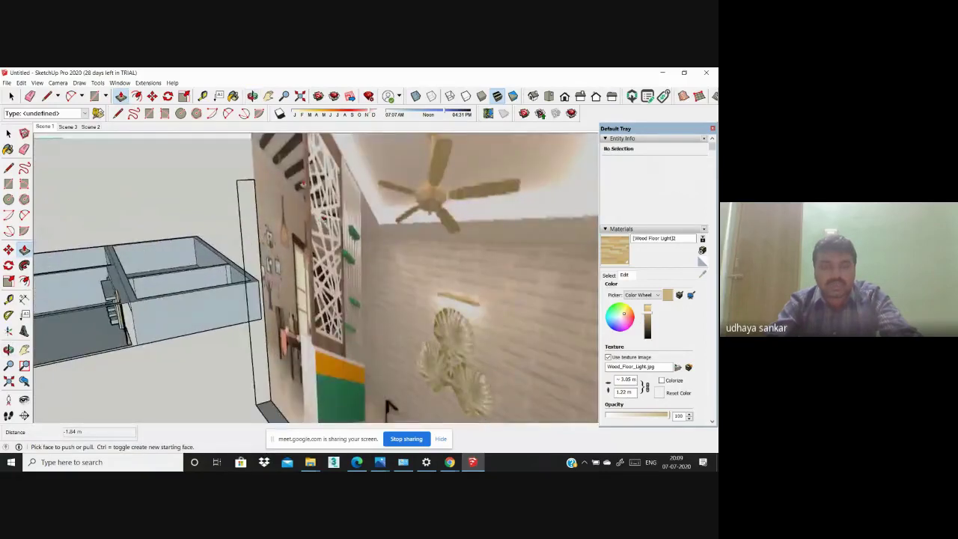
pyautogui.scroll(-1, 386, 408)
pyautogui.scroll(-1, 386, 411)
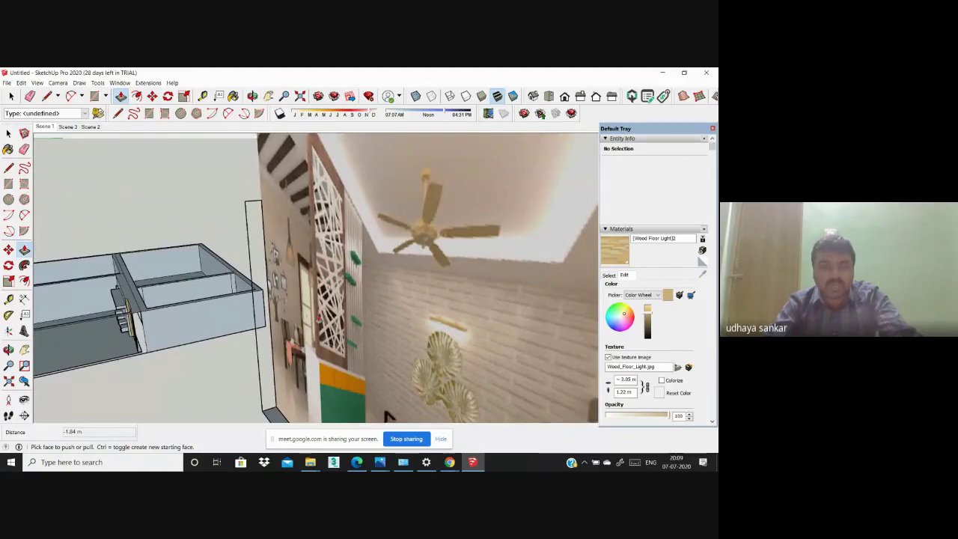
pyautogui.scroll(-1, 386, 413)
pyautogui.scroll(-1, 378, 400)
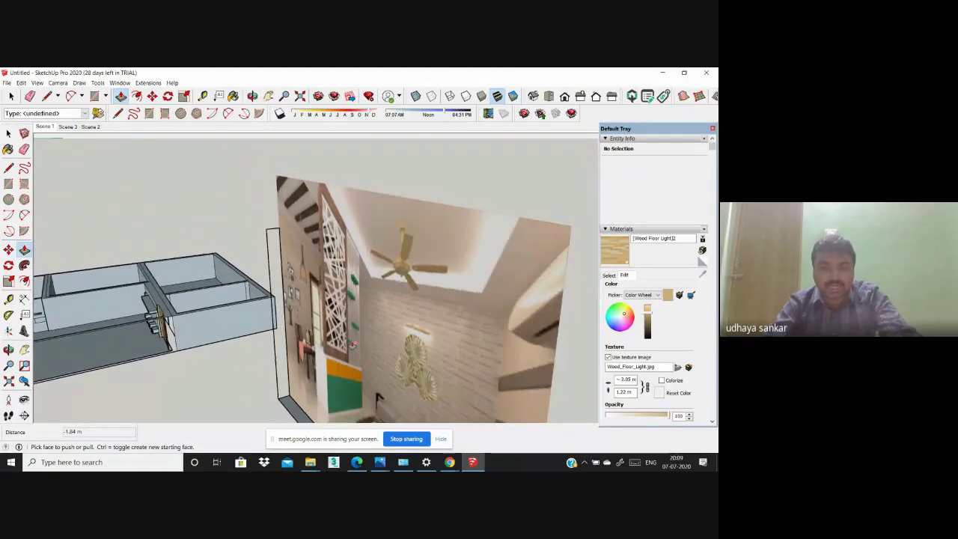
pyautogui.scroll(3, 378, 396)
pyautogui.scroll(2, 314, 382)
pyautogui.scroll(2, 241, 368)
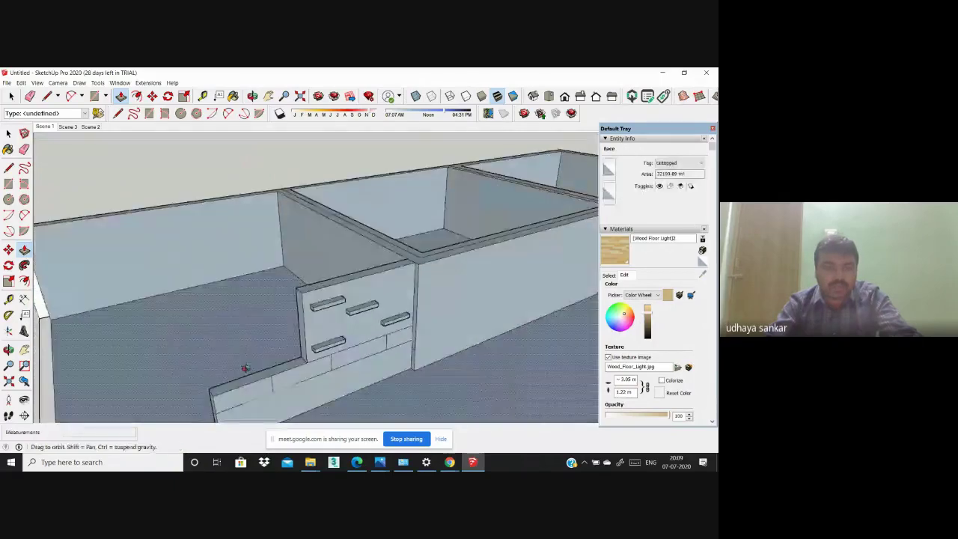
pyautogui.scroll(1, 253, 382)
# Step: Erase the vertical edge between the left cabinet panels
pyautogui.moveTo(252, 385); pyautogui.dragTo(333, 346)
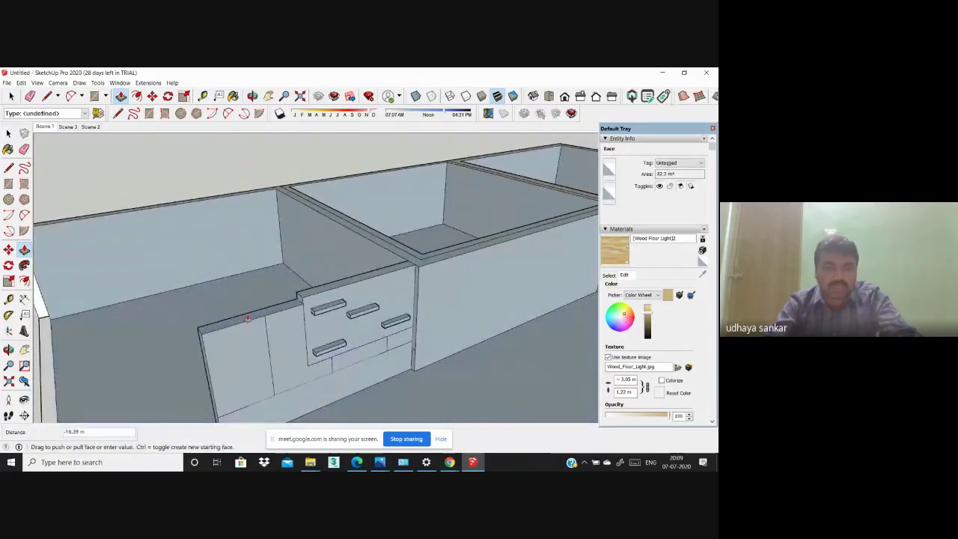
pyautogui.moveTo(333, 346); pyautogui.dragTo(256, 252, button='middle')
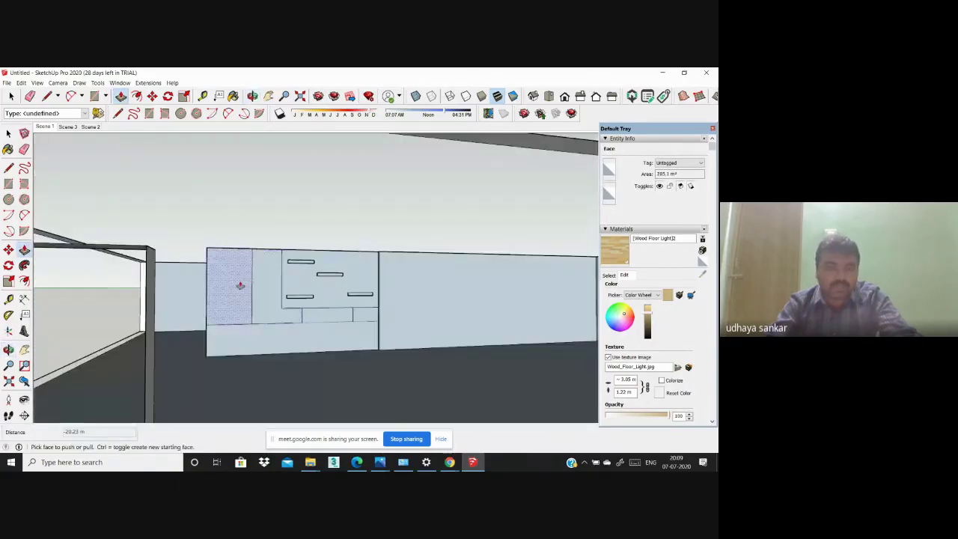
pyautogui.scroll(2, 263, 265)
pyautogui.click(10, 97)
pyautogui.click(46, 96)
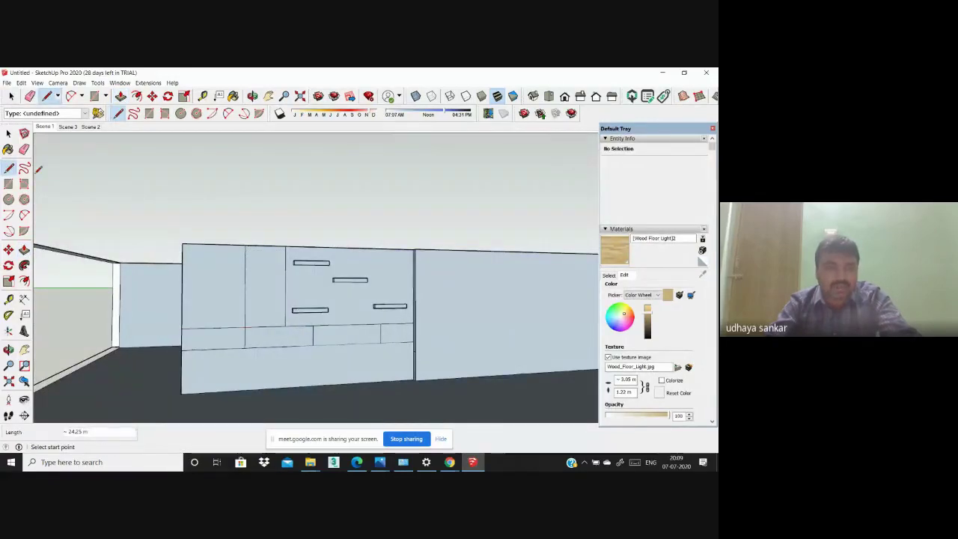
pyautogui.click(24, 149)
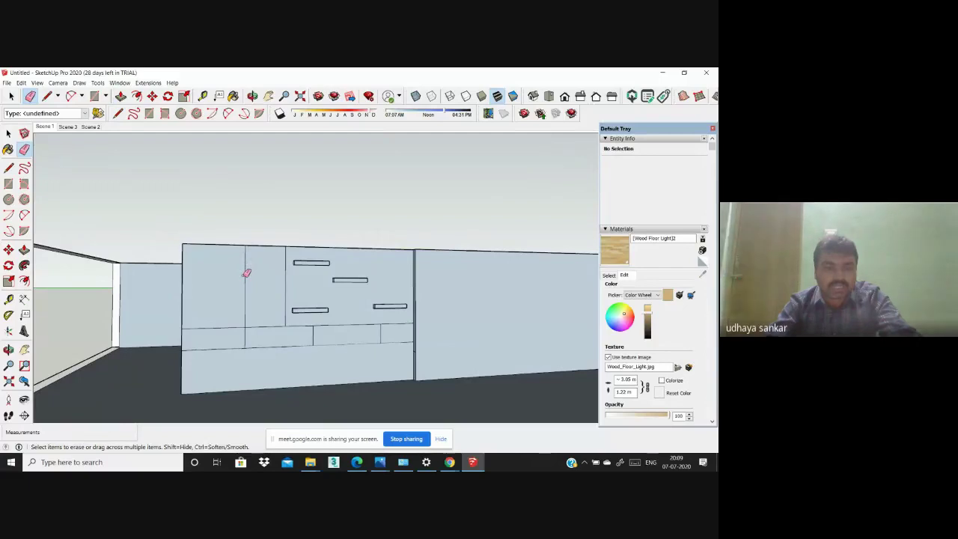
pyautogui.click(247, 273)
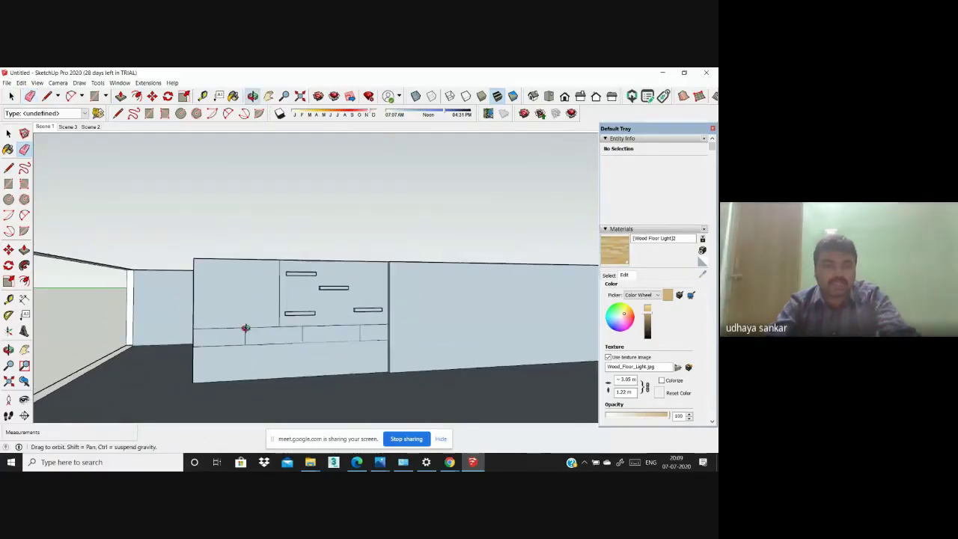
# Step: Outline an inset on the left cabinet face and push it back into a recessed panel
pyautogui.moveTo(249, 272); pyautogui.dragTo(247, 329, button='middle')
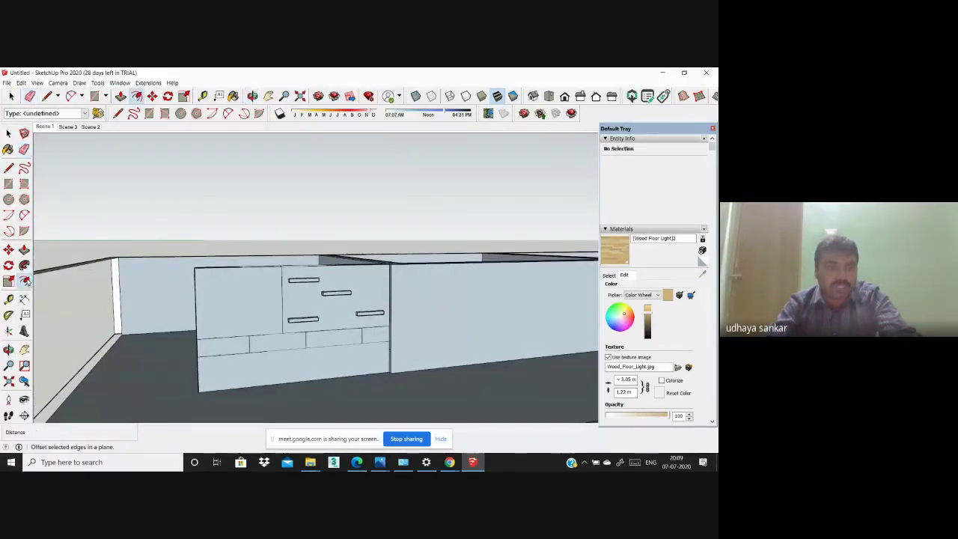
pyautogui.click(196, 298)
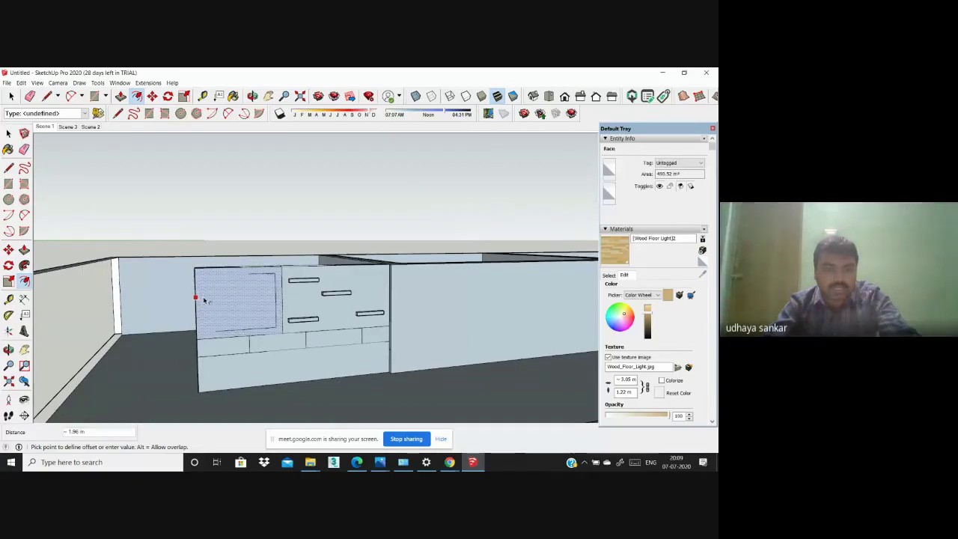
pyautogui.click(203, 300)
pyautogui.moveTo(134, 327); pyautogui.dragTo(154, 335, button='middle')
pyautogui.press('p')
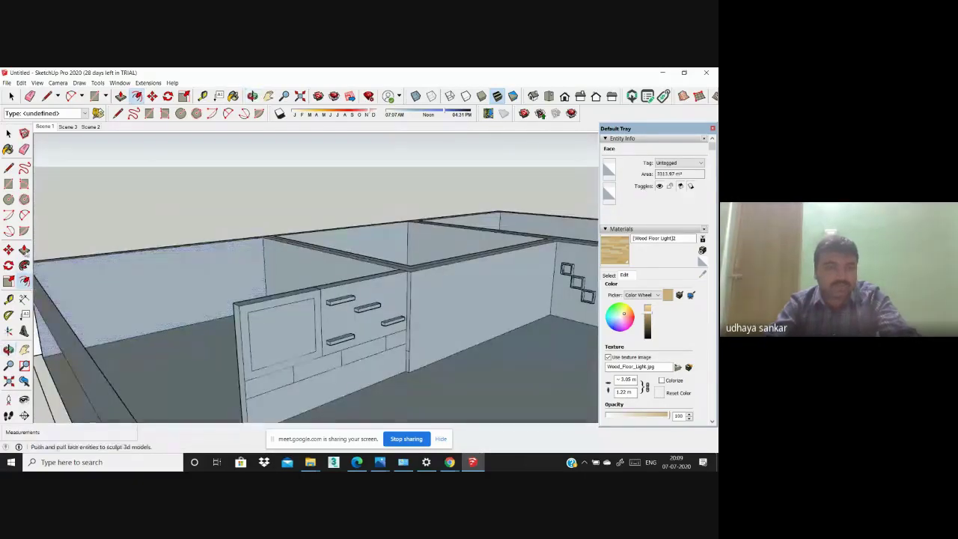
pyautogui.moveTo(224, 314); pyautogui.dragTo(243, 314, button='middle')
pyautogui.click(241, 313)
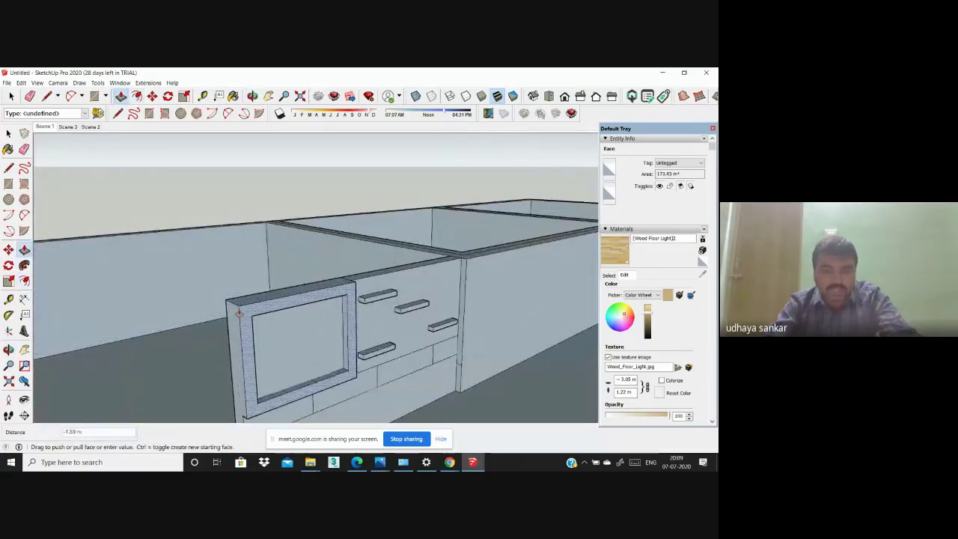
pyautogui.click(240, 313)
# Step: Start another extrusion on the panel face, then cancel it
pyautogui.moveTo(171, 211)
pyautogui.mouseDown(button='middle')
pyautogui.moveTo(180, 234)
pyautogui.moveTo(217, 254)
pyautogui.mouseUp(button='middle')
pyautogui.scroll(3, 252, 316)
pyautogui.click(257, 315)
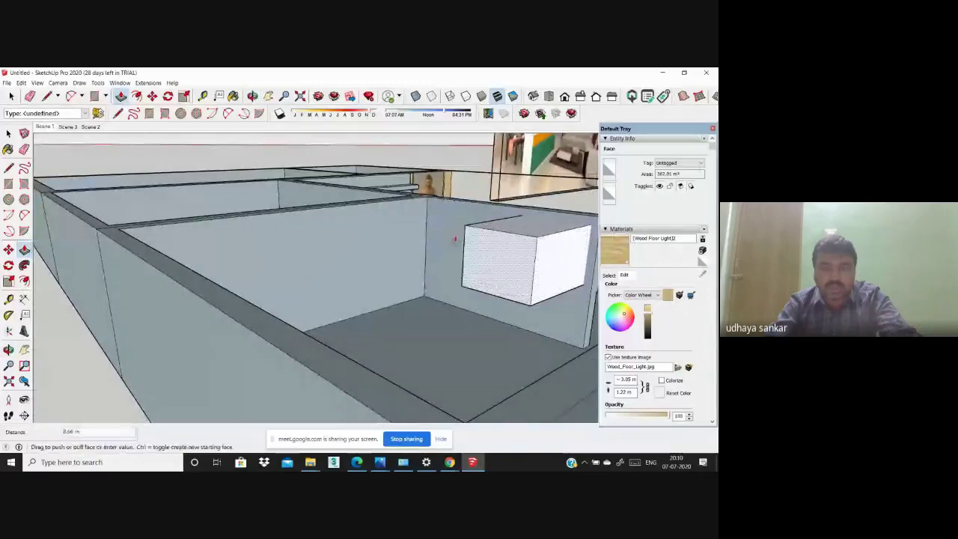
pyautogui.scroll(-3, 456, 218)
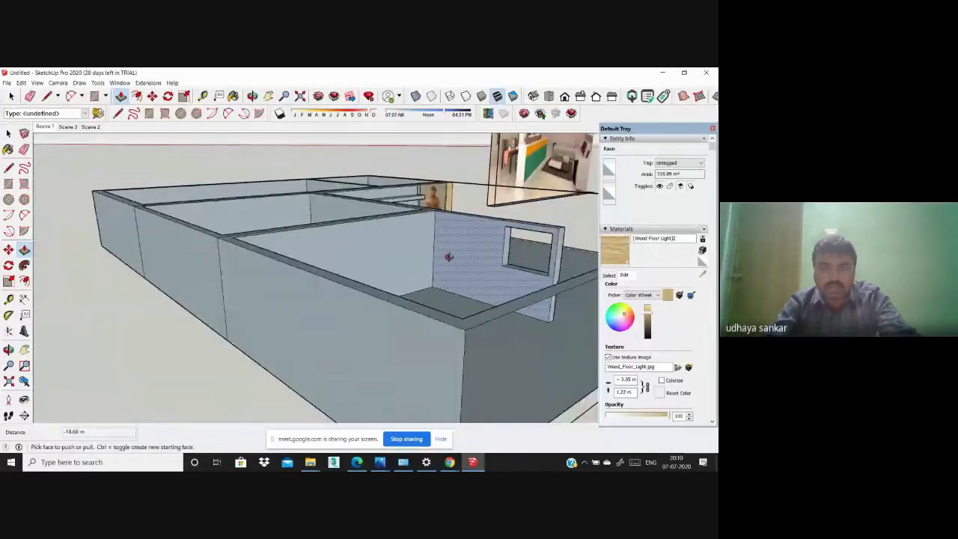
pyautogui.moveTo(449, 257); pyautogui.dragTo(220, 319, button='middle')
pyautogui.press('Escape')
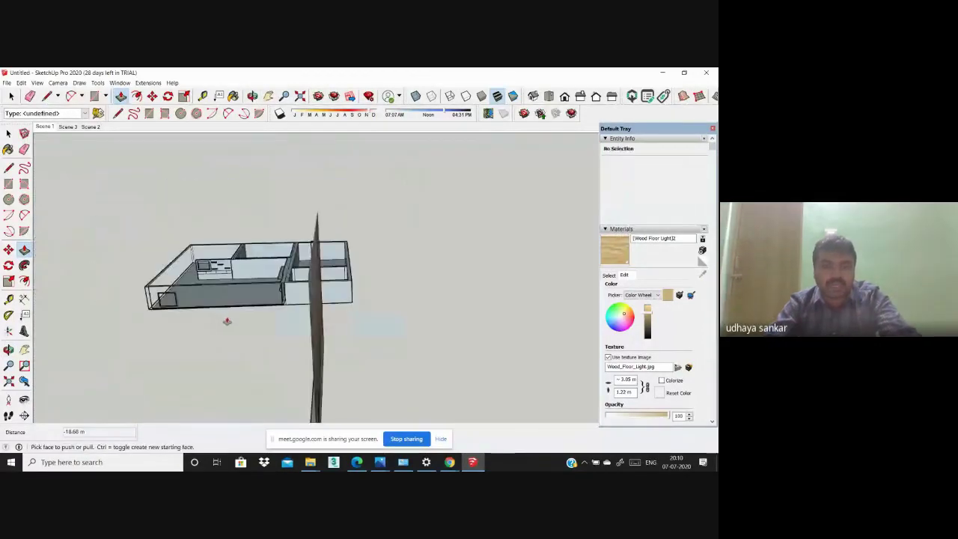
# Step: Zoom and orbit until the cabinet's niche opening faces the view
pyautogui.scroll(5, 464, 299)
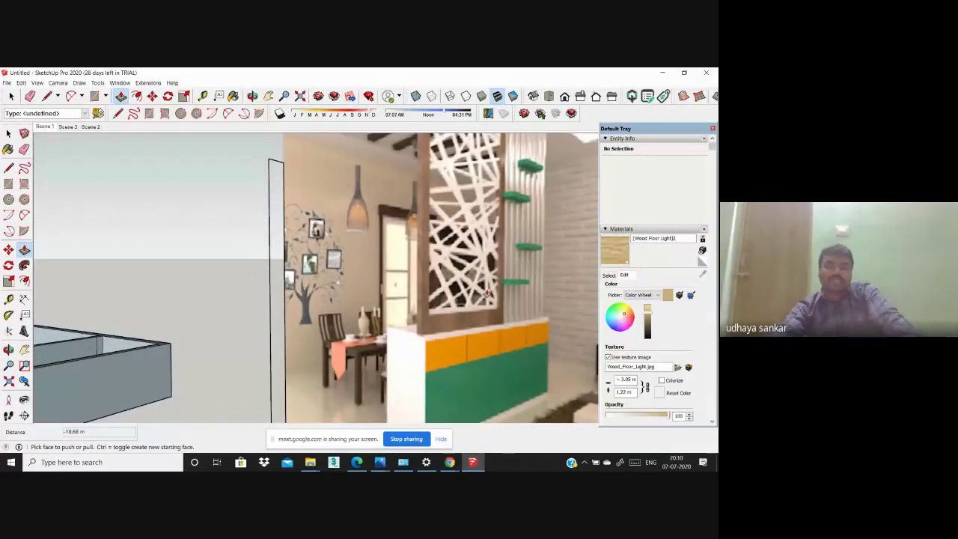
pyautogui.scroll(-2, 488, 293)
pyautogui.scroll(-2, 485, 293)
pyautogui.scroll(-2, 320, 294)
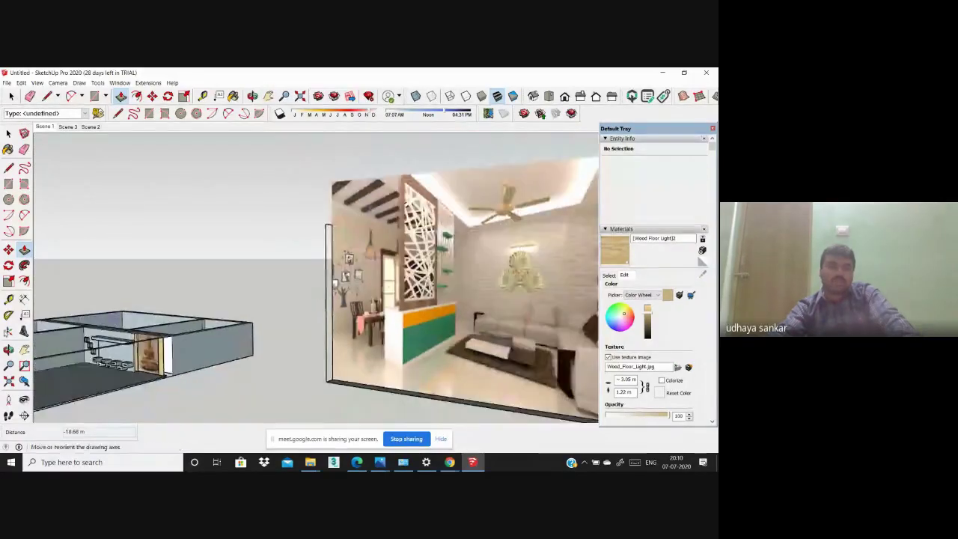
pyautogui.scroll(-1, 307, 311)
pyautogui.scroll(-2, 296, 328)
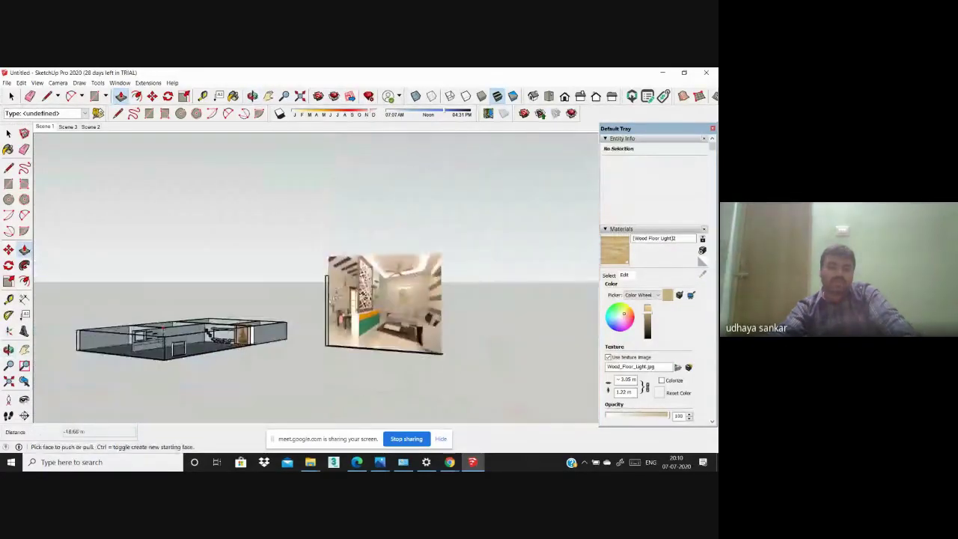
pyautogui.scroll(3, 295, 329)
pyautogui.scroll(2, 224, 344)
pyautogui.scroll(2, 173, 362)
pyautogui.scroll(-2, 173, 362)
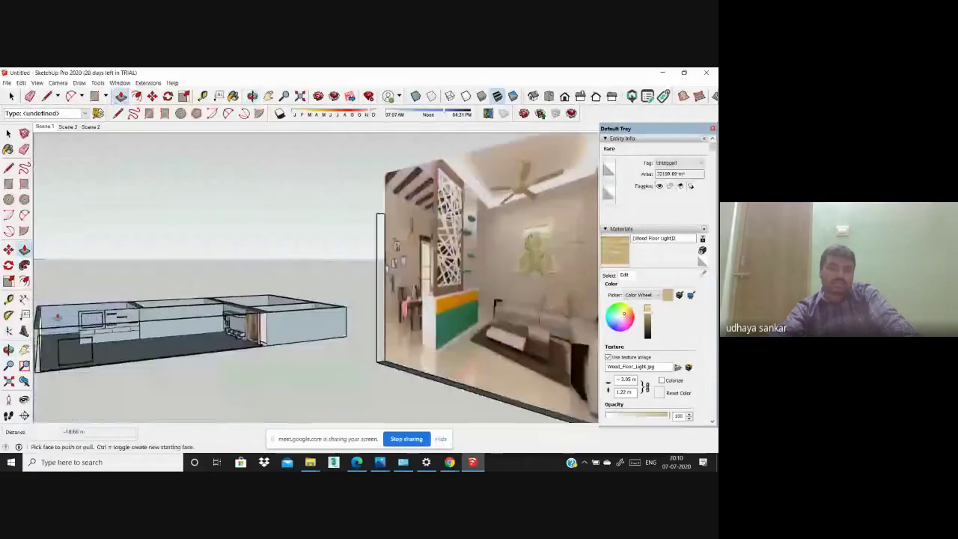
pyautogui.scroll(2, 150, 352)
pyautogui.scroll(3, 135, 342)
pyautogui.scroll(2, 128, 359)
pyautogui.scroll(-2, 128, 358)
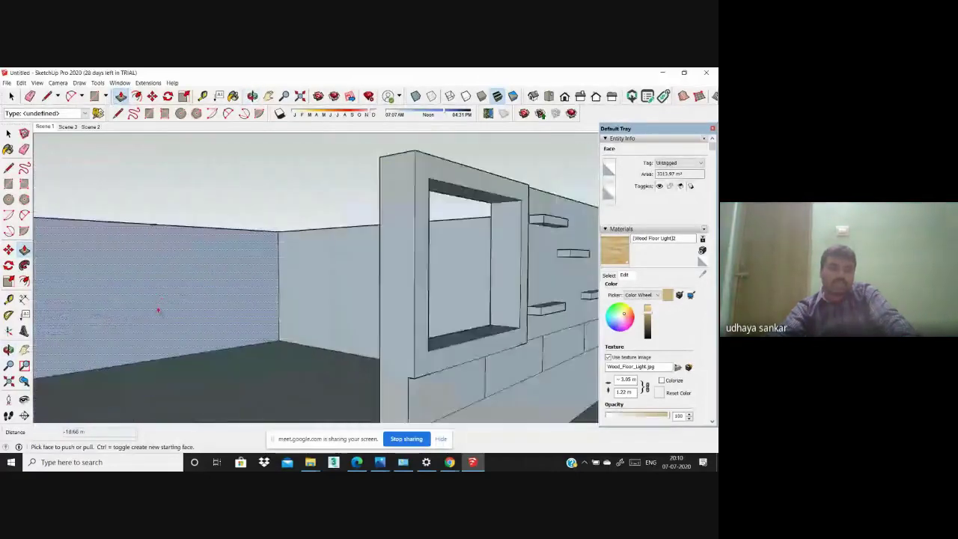
pyautogui.scroll(-1, 157, 312)
pyautogui.scroll(2, 231, 321)
pyautogui.scroll(1, 291, 312)
pyautogui.scroll(-2, 283, 318)
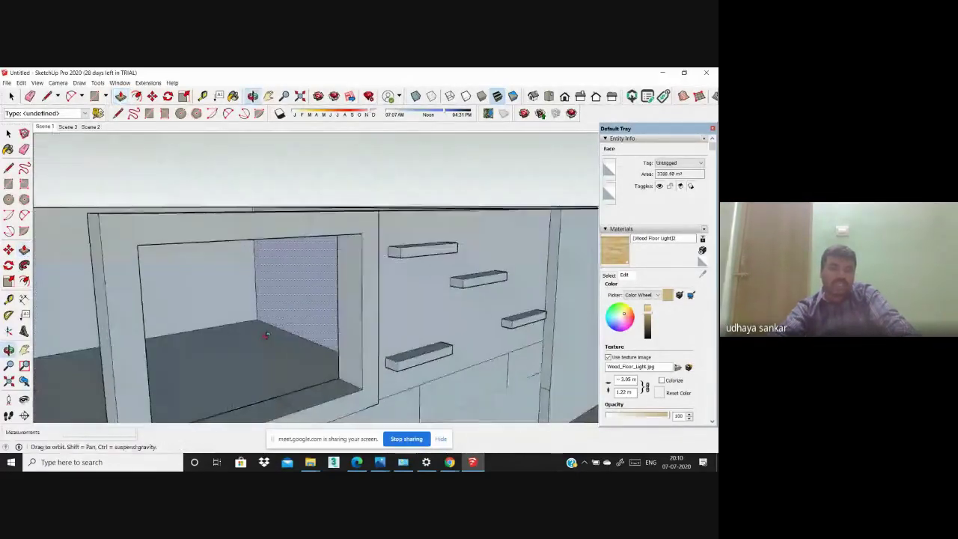
pyautogui.moveTo(267, 331); pyautogui.dragTo(309, 214)
# Step: Abandon a diagonal line in the niche and orbit close to the cabinet
pyautogui.press('l')
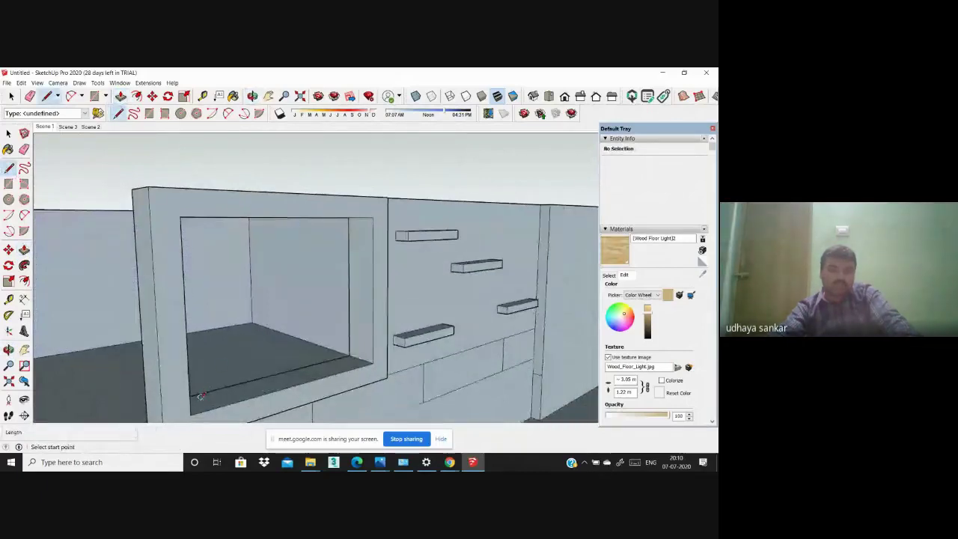
pyautogui.click(362, 279)
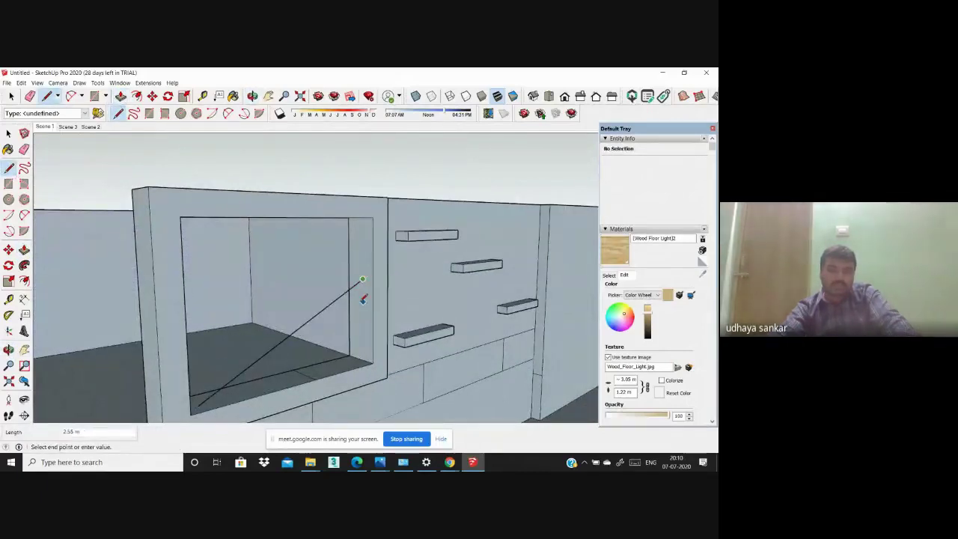
pyautogui.scroll(-3, 285, 253)
pyautogui.press('Escape')
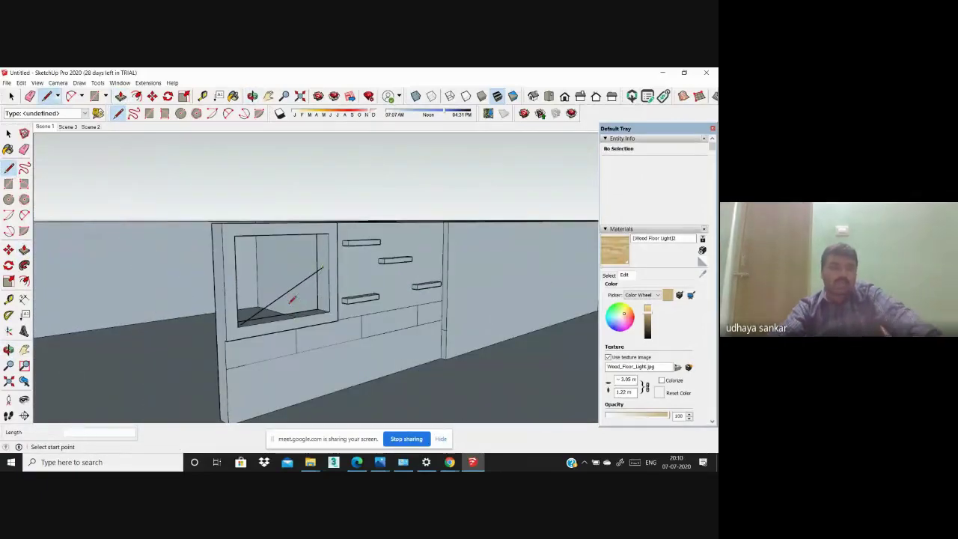
pyautogui.scroll(-3, 267, 264)
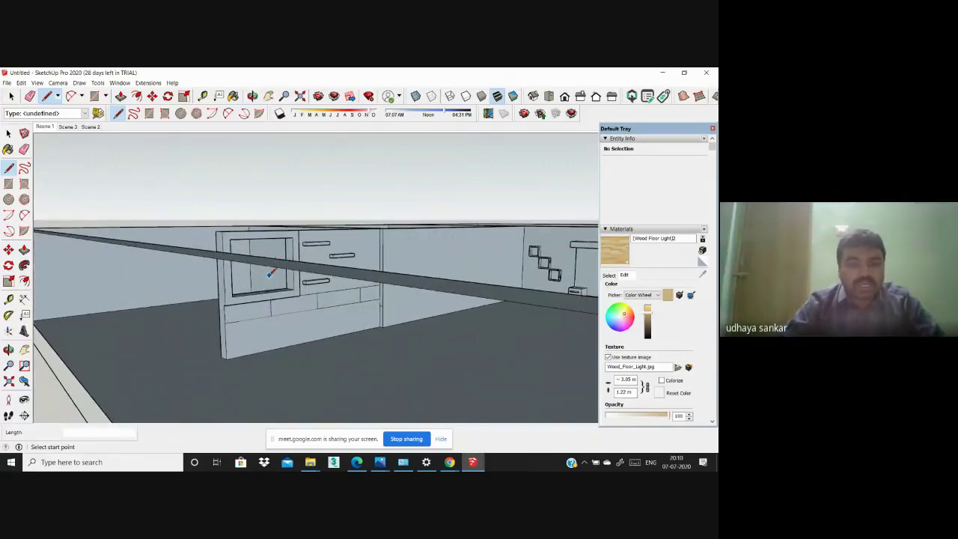
pyautogui.moveTo(267, 264)
pyautogui.mouseDown(button='middle')
pyautogui.moveTo(224, 306)
pyautogui.moveTo(81, 196)
pyautogui.mouseUp(button='middle')
pyautogui.scroll(5, 206, 327)
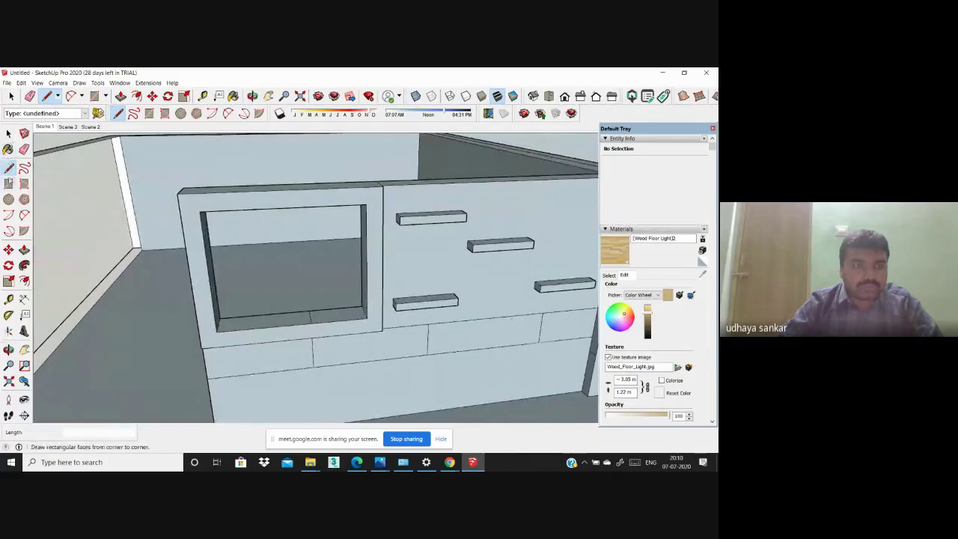
pyautogui.scroll(3, 234, 289)
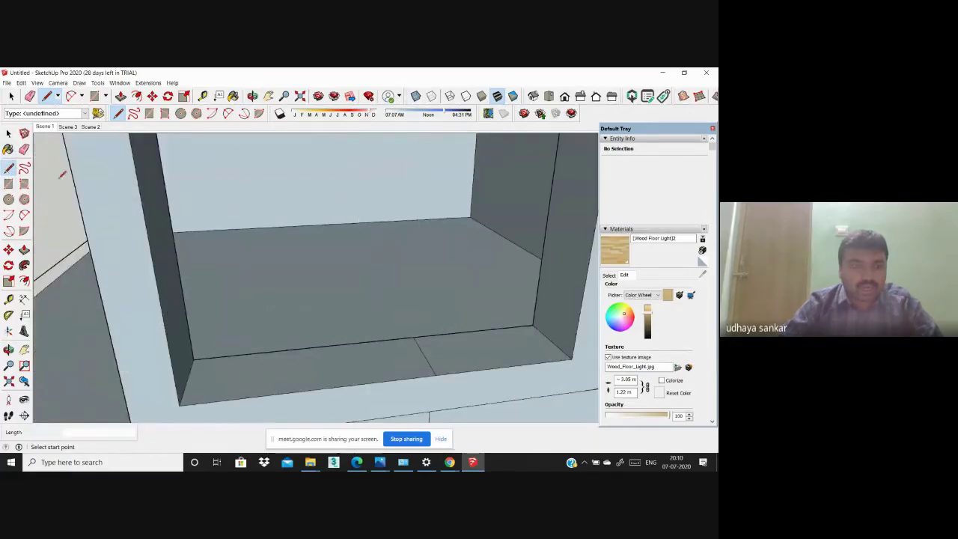
# Step: Draw a line across the niche floor to its other bottom corner
pyautogui.click(24, 149)
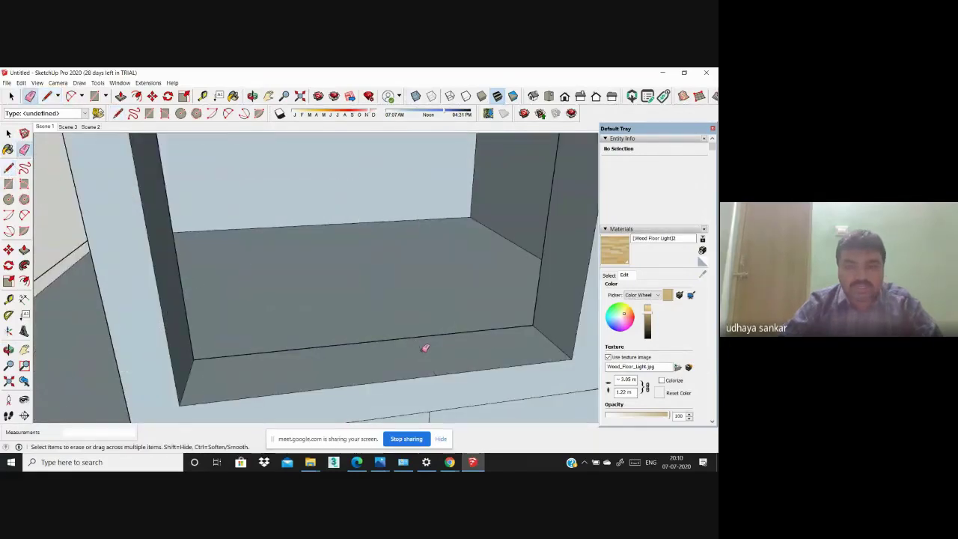
pyautogui.click(8, 167)
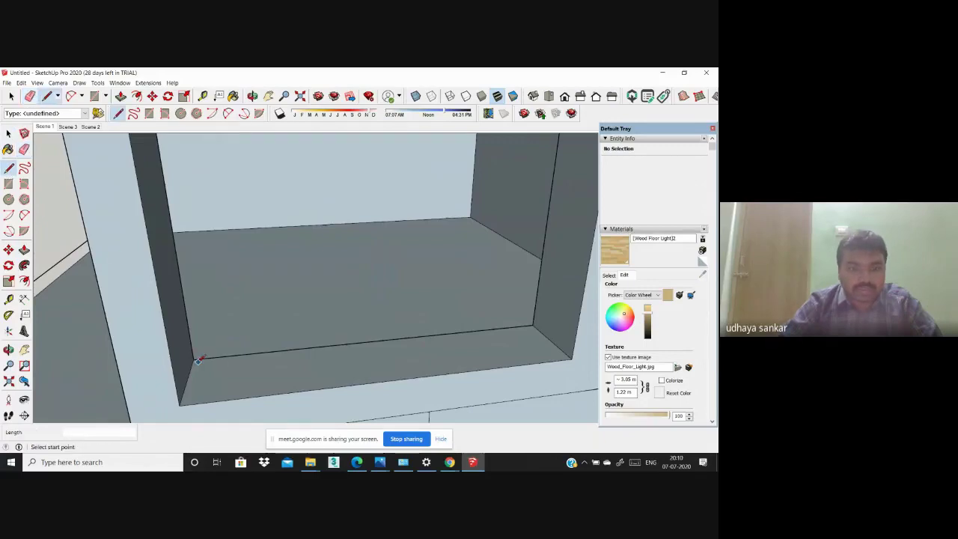
pyautogui.scroll(2, 191, 366)
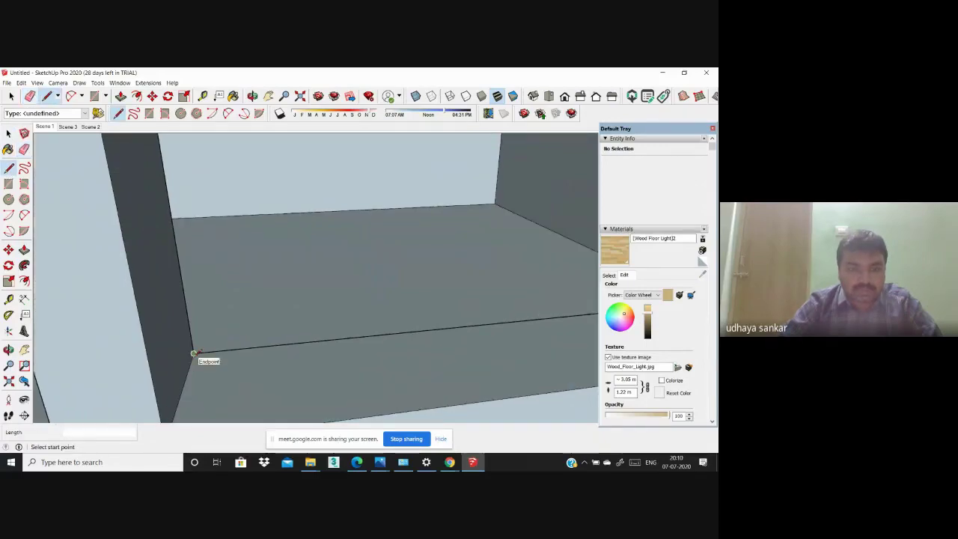
pyautogui.scroll(-2, 191, 359)
pyautogui.scroll(-1, 192, 359)
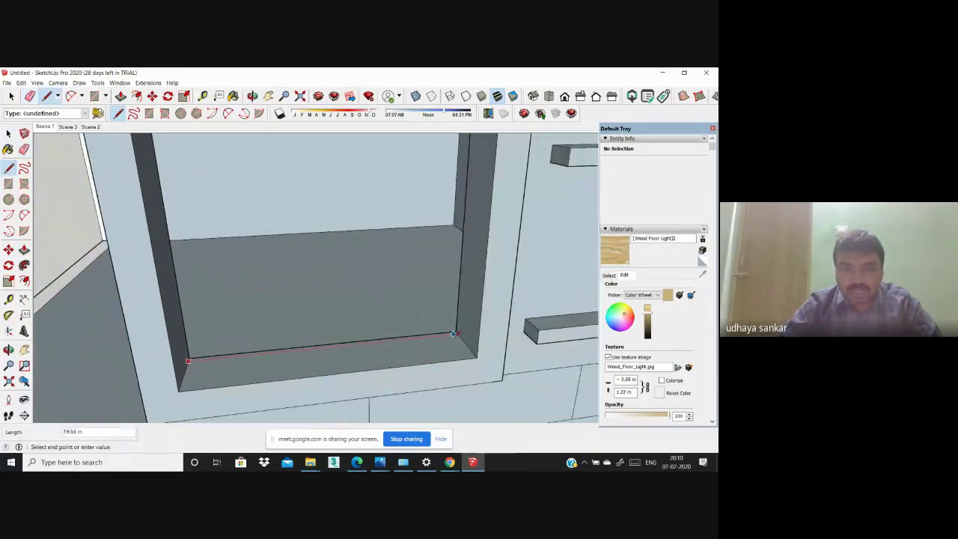
pyautogui.click(458, 333)
pyautogui.moveTo(438, 336)
pyautogui.mouseDown(button='middle')
pyautogui.moveTo(304, 387)
pyautogui.moveTo(314, 398)
pyautogui.mouseUp(button='middle')
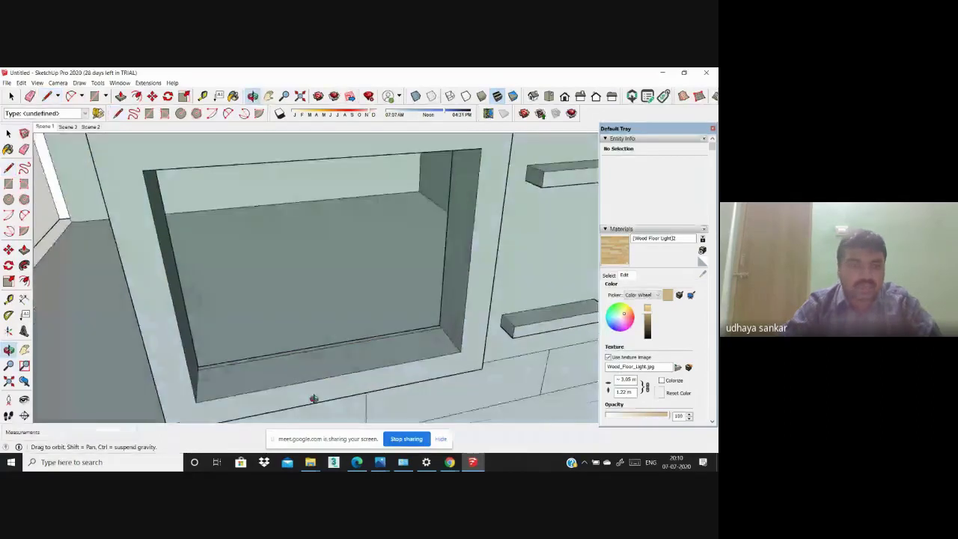
# Step: Push the niche's back face forward toward the frame, leaving a shallow inset
pyautogui.click(23, 249)
pyautogui.click(278, 358)
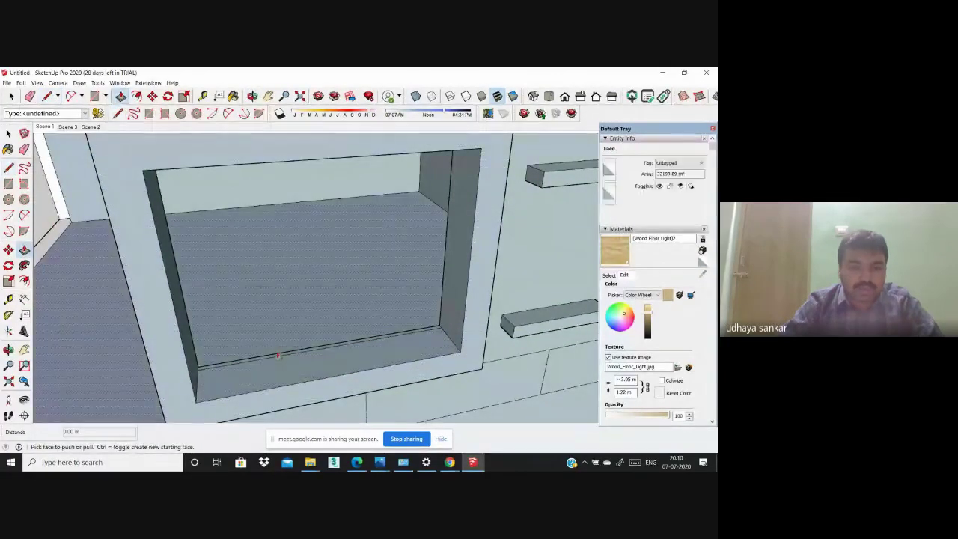
pyautogui.click(261, 162)
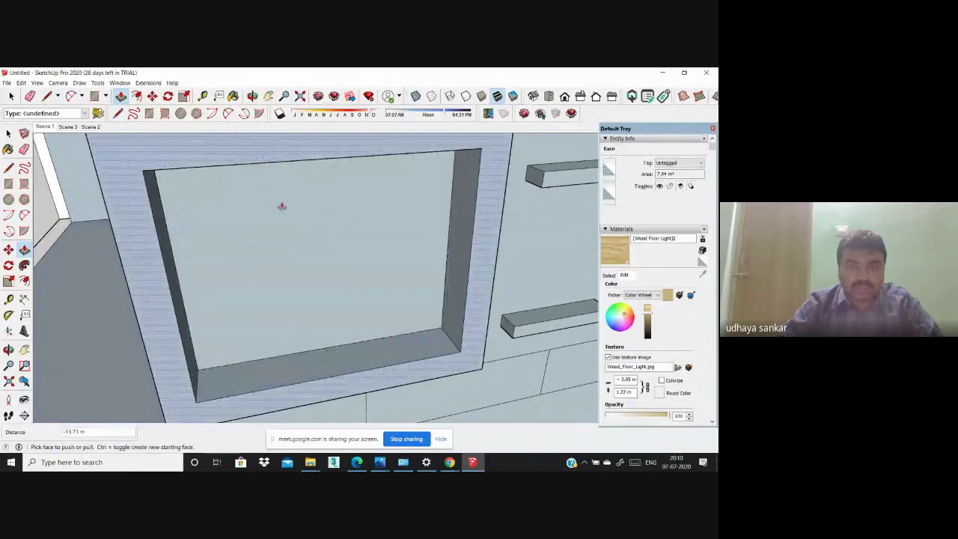
pyautogui.moveTo(280, 208)
pyautogui.mouseDown(button='middle')
pyautogui.moveTo(356, 339)
pyautogui.moveTo(288, 239)
pyautogui.mouseUp(button='middle')
pyautogui.scroll(-3, 277, 274)
pyautogui.moveTo(278, 274)
pyautogui.mouseDown(button='middle')
pyautogui.moveTo(314, 309)
pyautogui.moveTo(222, 289)
pyautogui.moveTo(321, 314)
pyautogui.moveTo(348, 349)
pyautogui.moveTo(465, 329)
pyautogui.moveTo(299, 299)
pyautogui.mouseUp(button='middle')
# Step: Paint the niche panel with the Wood Floor Parquet material
pyautogui.scroll(3, 199, 274)
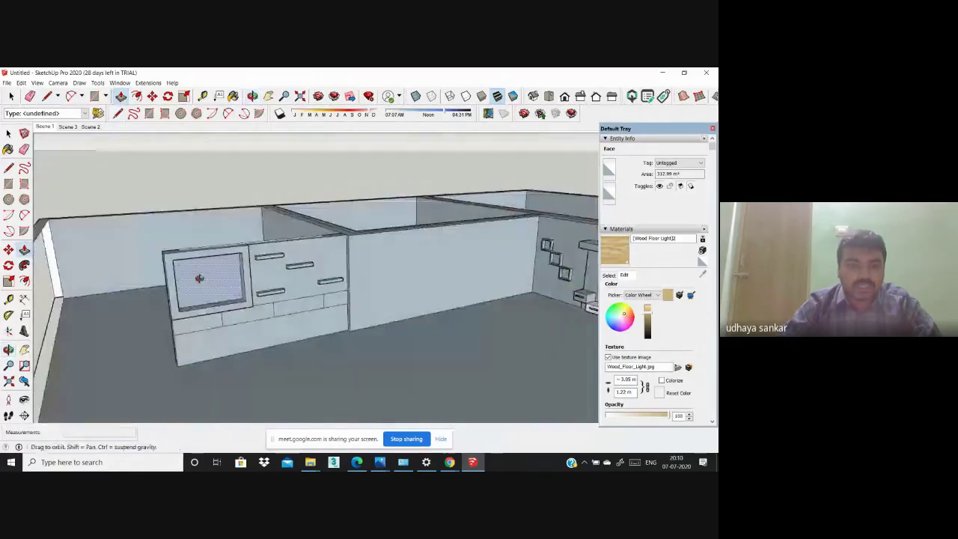
pyautogui.moveTo(199, 274); pyautogui.dragTo(210, 269, button='middle')
pyautogui.click(619, 251)
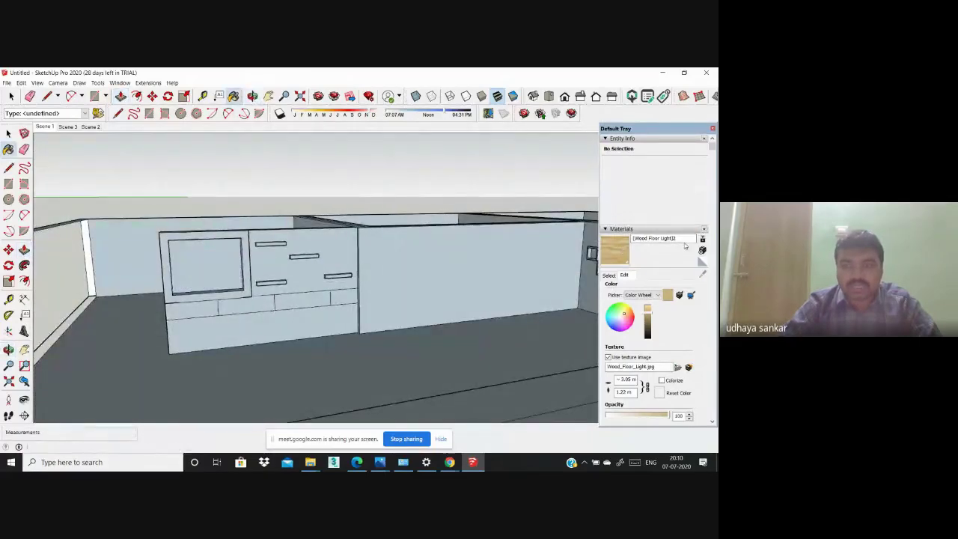
pyautogui.click(609, 277)
pyautogui.click(663, 327)
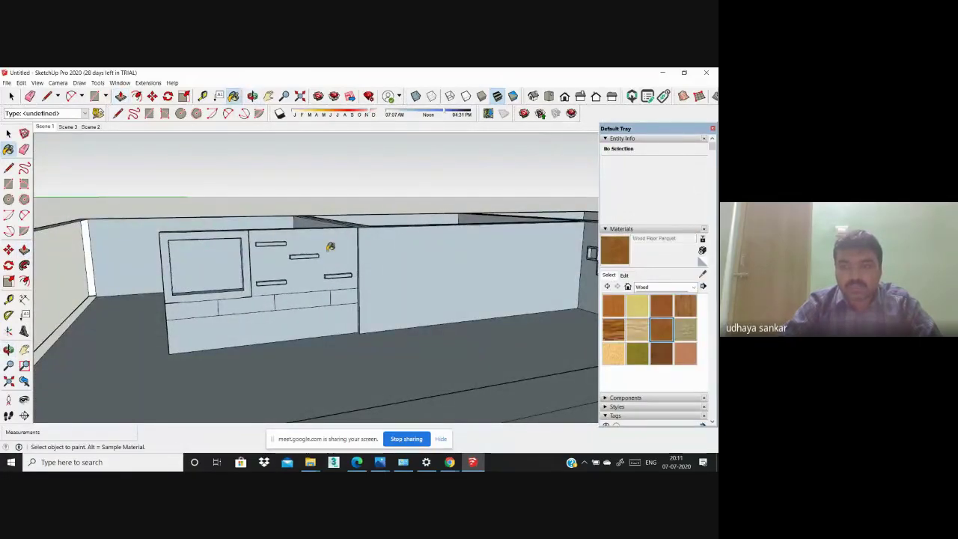
pyautogui.click(223, 249)
pyautogui.scroll(-2, 219, 310)
pyautogui.moveTo(218, 310); pyautogui.dragTo(210, 296, button='middle')
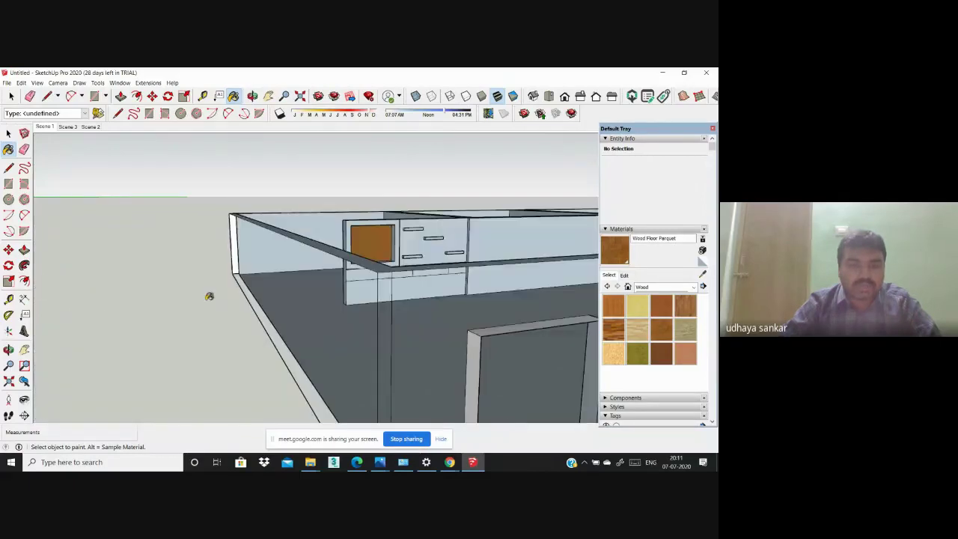
# Step: Swap the parquet texture for Wallpaper_Dog_Bone_1 from the 123today22 folder
pyautogui.click(624, 275)
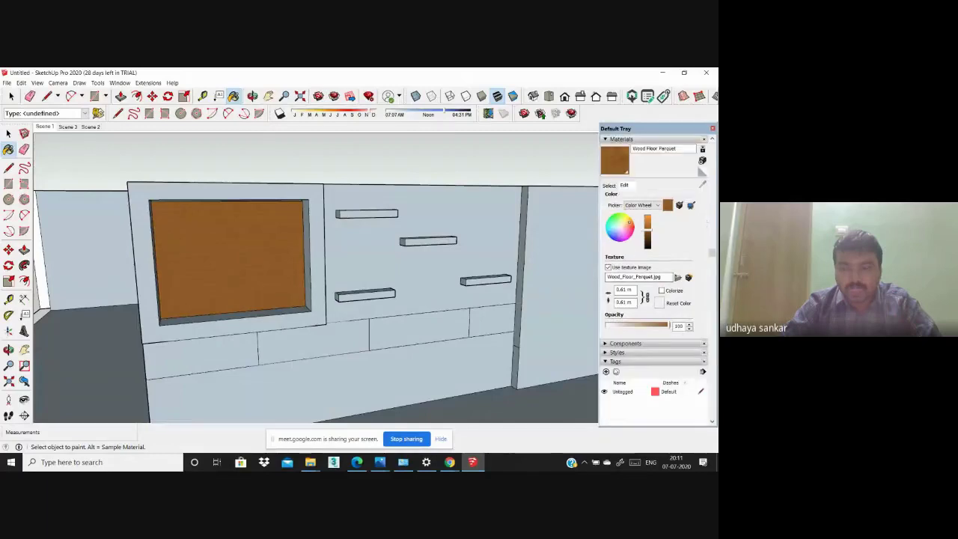
pyautogui.click(607, 358)
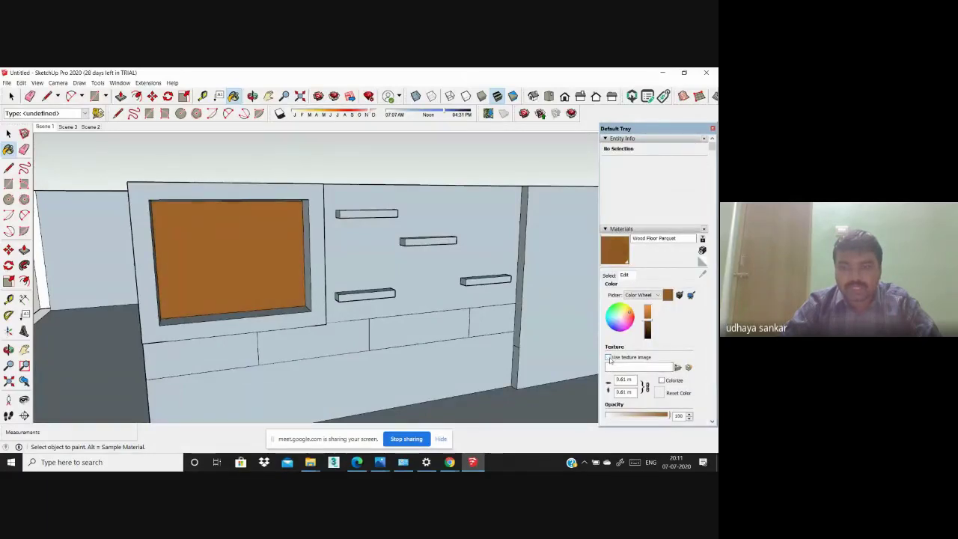
pyautogui.click(607, 358)
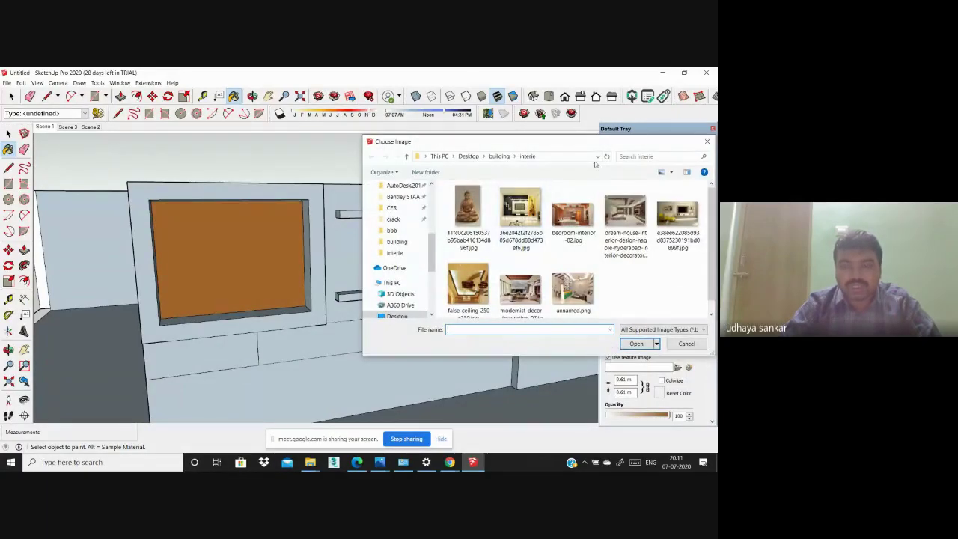
pyautogui.click(407, 156)
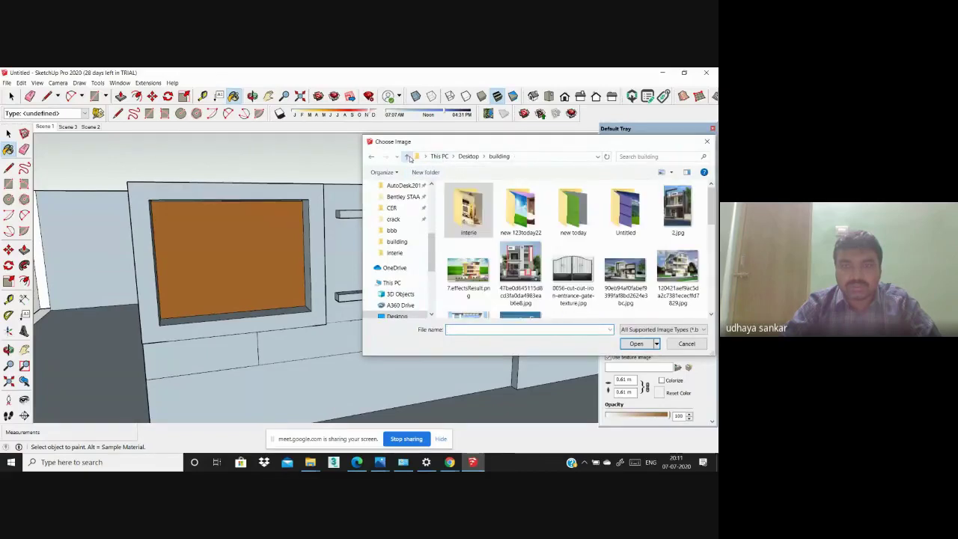
pyautogui.doubleClick(467, 208)
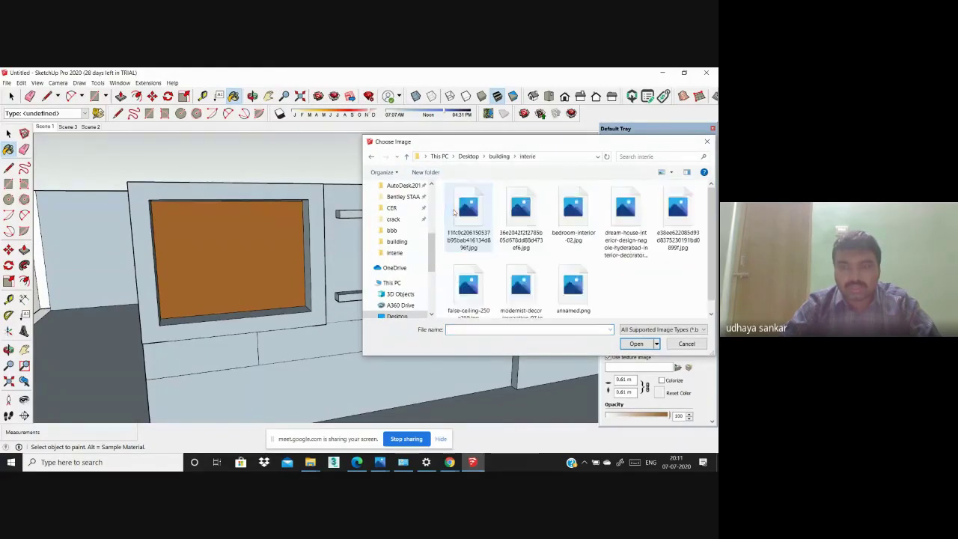
pyautogui.click(408, 156)
pyautogui.doubleClick(528, 203)
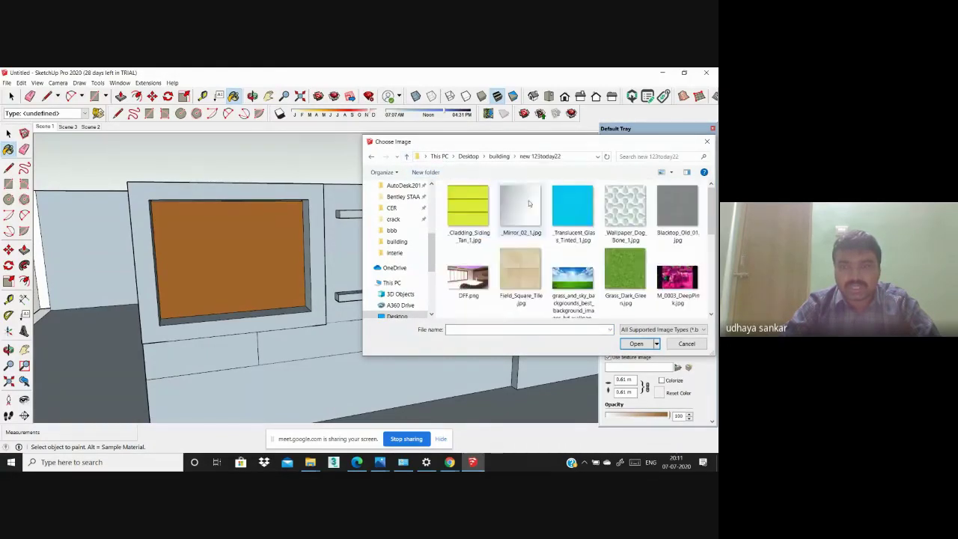
pyautogui.click(641, 211)
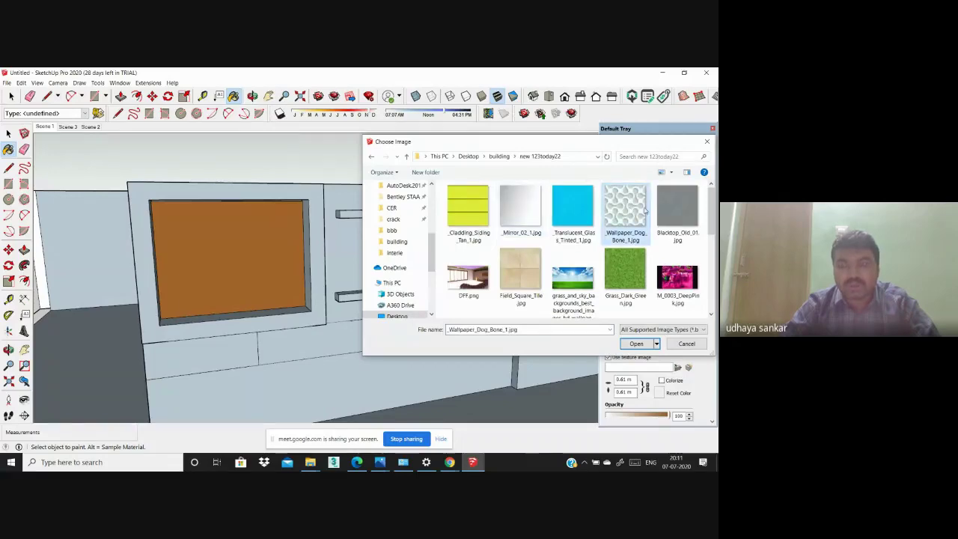
# Step: Load the chosen wallpaper image as the niche texture and orbit around the cabinet
pyautogui.click(636, 344)
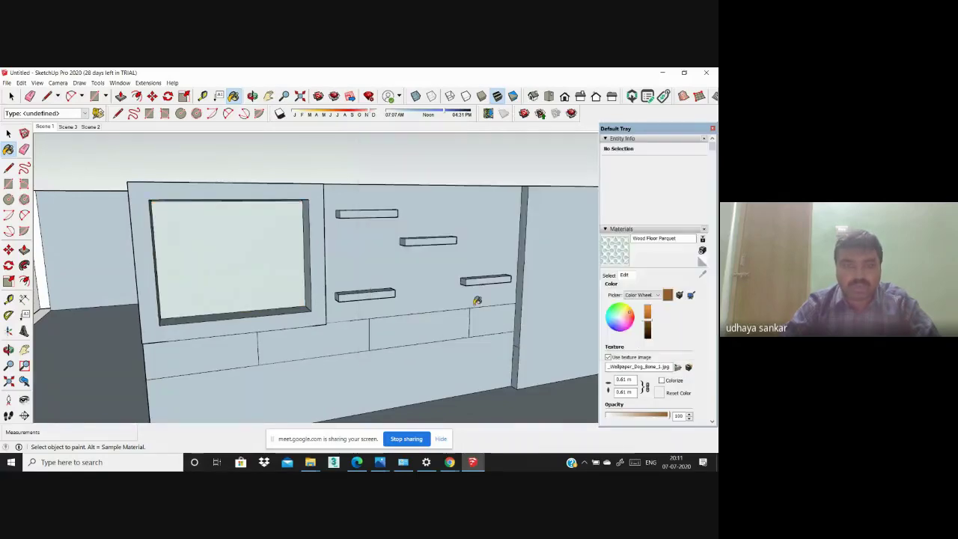
pyautogui.scroll(5, 214, 250)
pyautogui.scroll(-3, 231, 248)
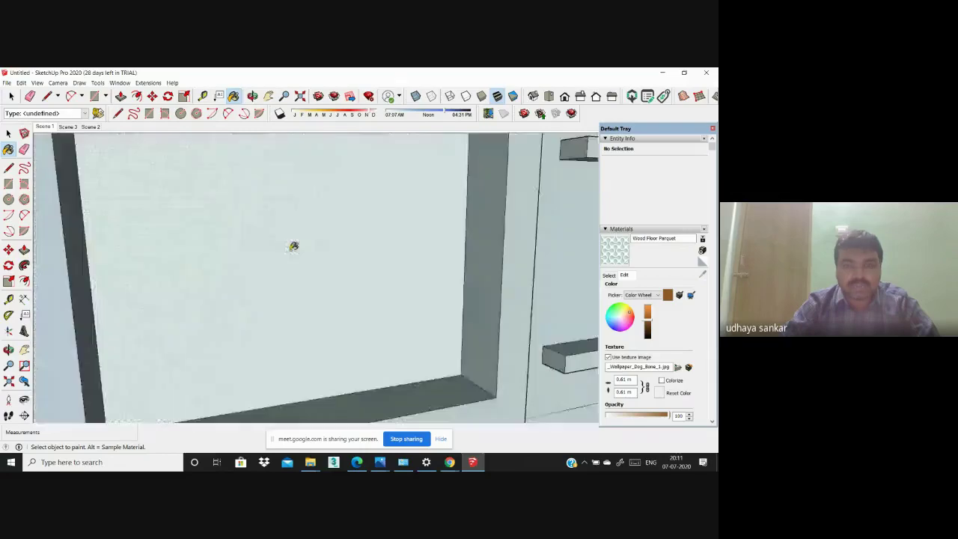
pyautogui.scroll(-3, 293, 246)
pyautogui.moveTo(305, 246); pyautogui.dragTo(344, 247, button='middle')
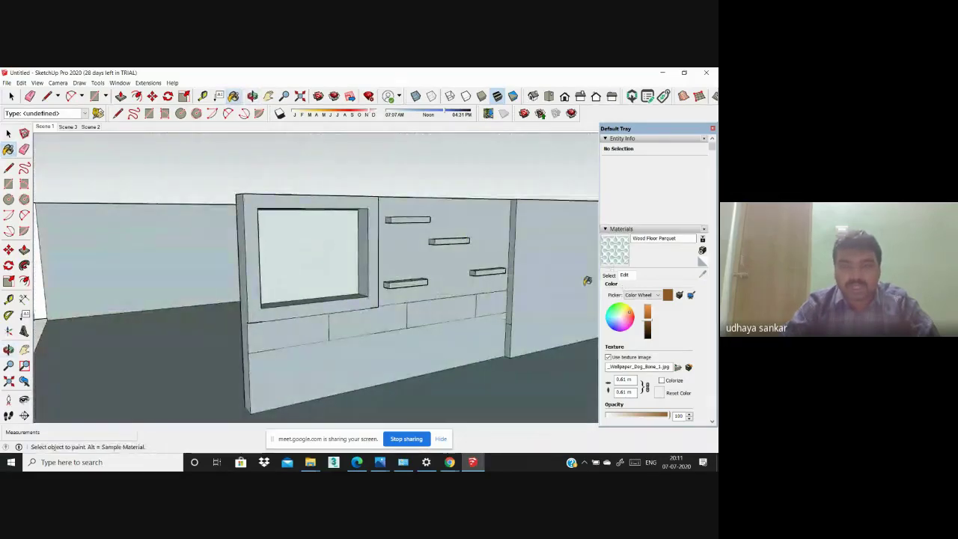
pyautogui.scroll(-3, 623, 322)
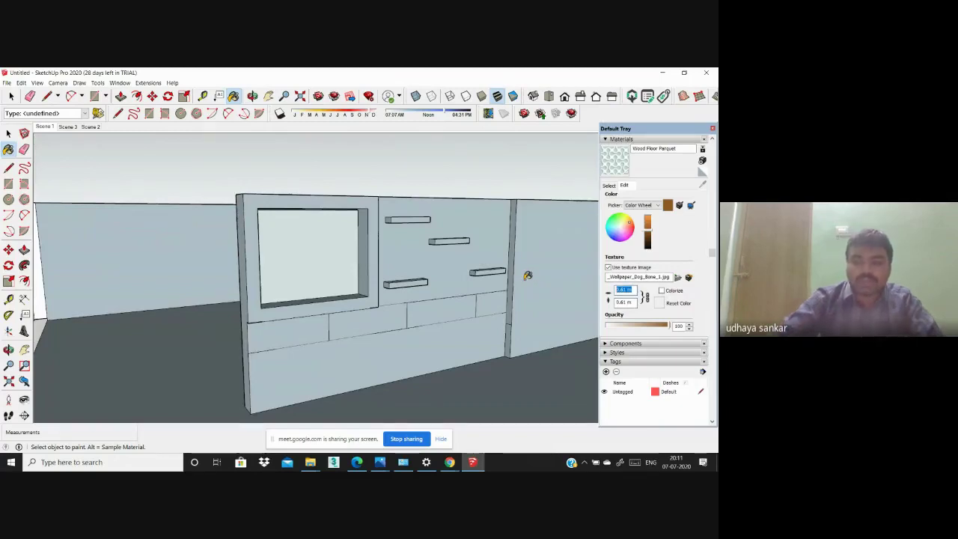
pyautogui.write('5')
pyautogui.scroll(3, 214, 312)
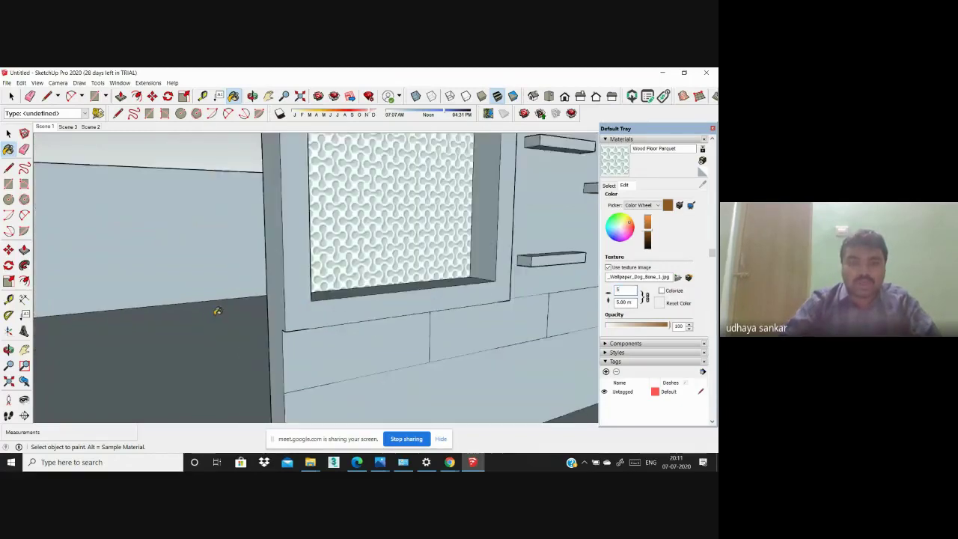
pyautogui.moveTo(214, 312); pyautogui.dragTo(246, 327, button='middle')
pyautogui.scroll(-3, 267, 307)
pyautogui.scroll(2, 267, 307)
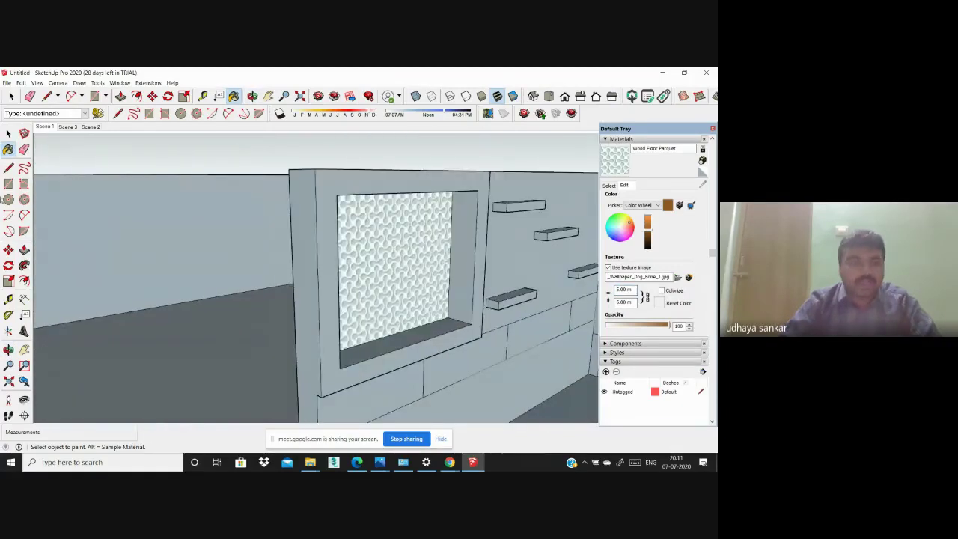
# Step: Push the niche's frame face outward with Push/Pull
pyautogui.click(24, 249)
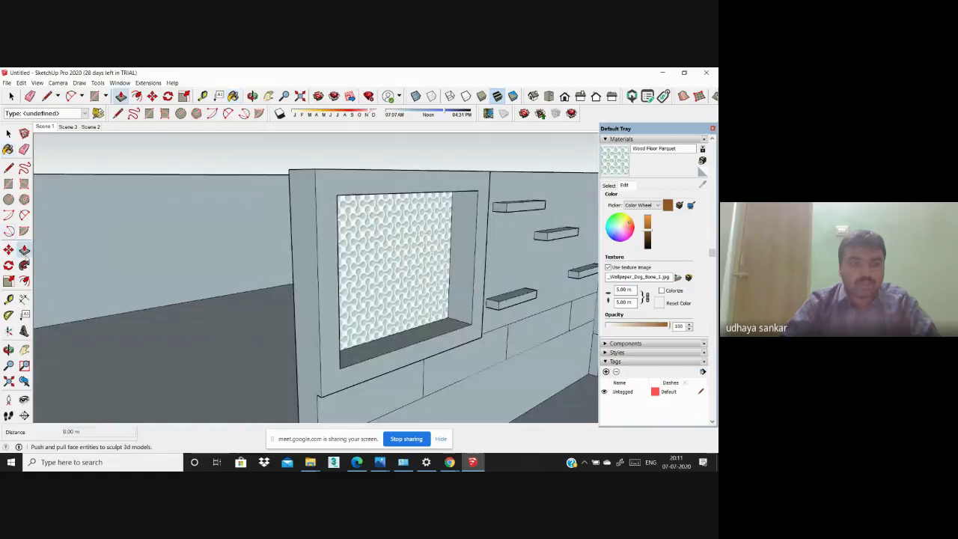
pyautogui.click(325, 275)
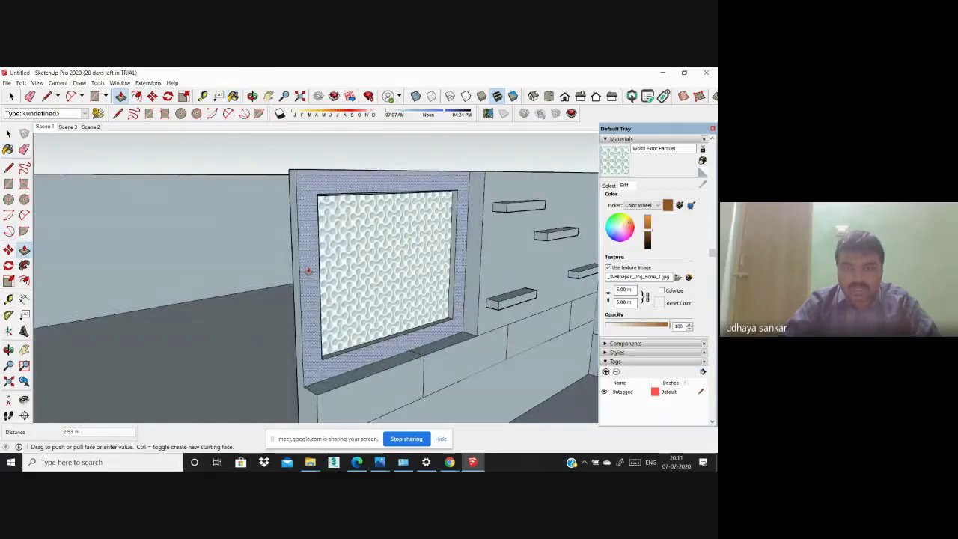
pyautogui.click(307, 271)
pyautogui.scroll(-3, 237, 274)
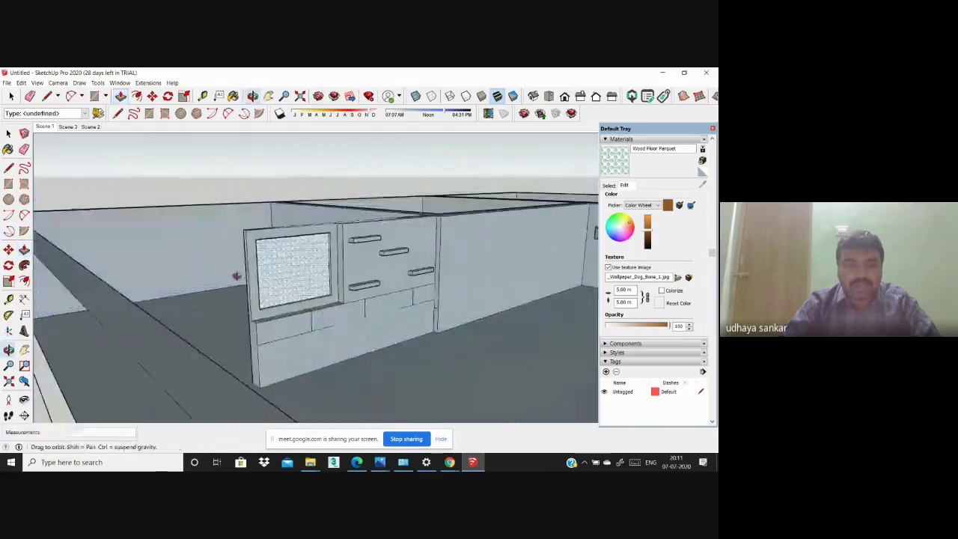
pyautogui.scroll(2, 207, 277)
pyautogui.scroll(2, 230, 276)
pyautogui.scroll(2, 229, 276)
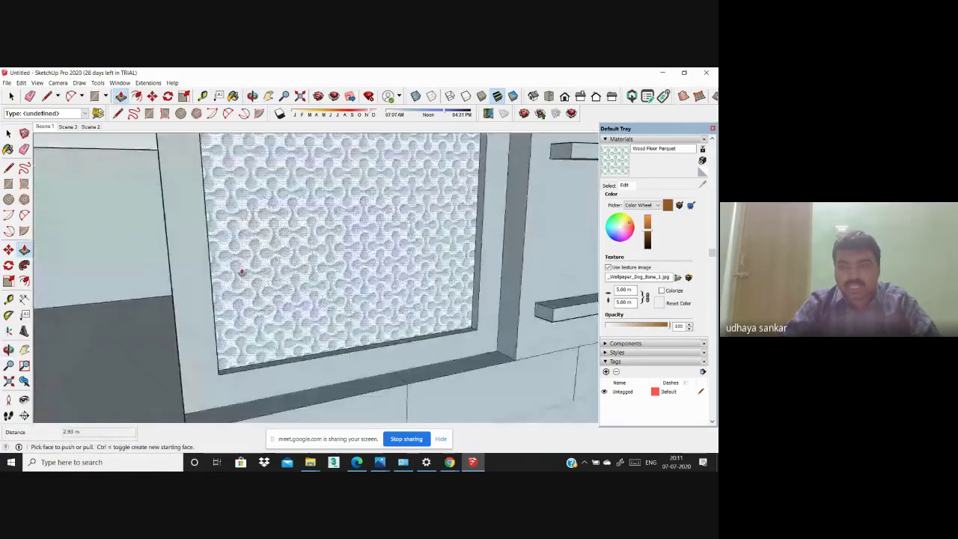
pyautogui.scroll(-2, 241, 272)
pyautogui.scroll(-3, 655, 245)
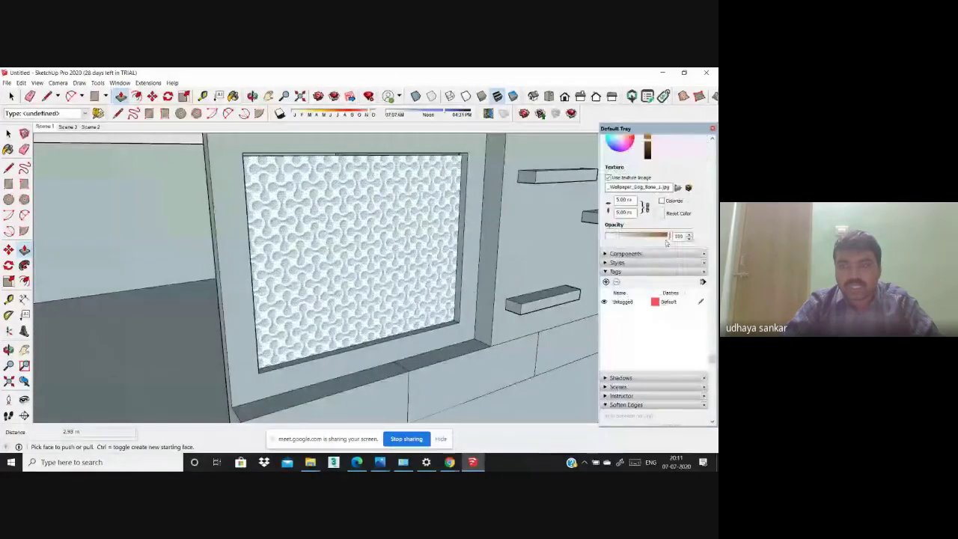
# Step: Fade the wallpaper material to about 28 opacity, then restore it to 100
pyautogui.moveTo(666, 236); pyautogui.dragTo(625, 236)
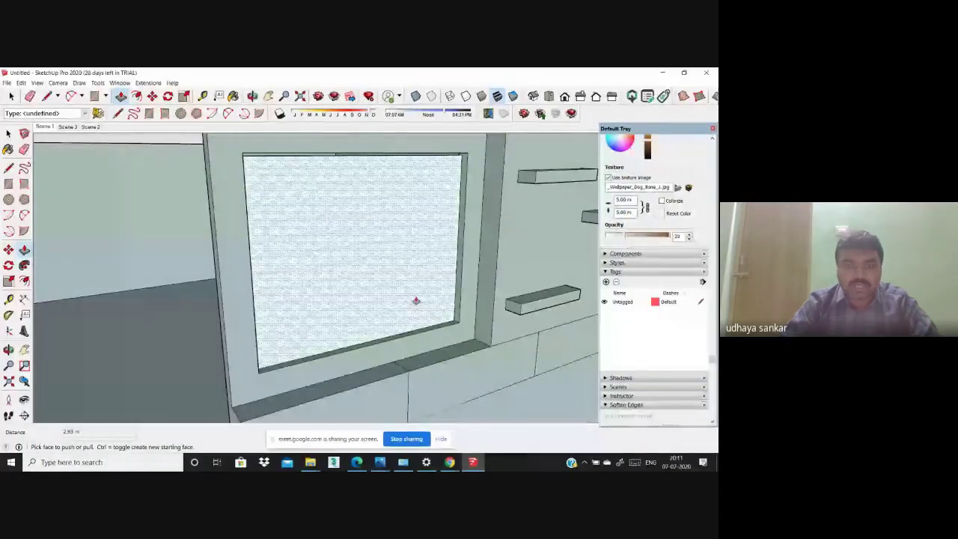
pyautogui.moveTo(416, 300)
pyautogui.mouseDown(button='middle')
pyautogui.moveTo(566, 310)
pyautogui.moveTo(432, 312)
pyautogui.moveTo(256, 296)
pyautogui.mouseUp(button='middle')
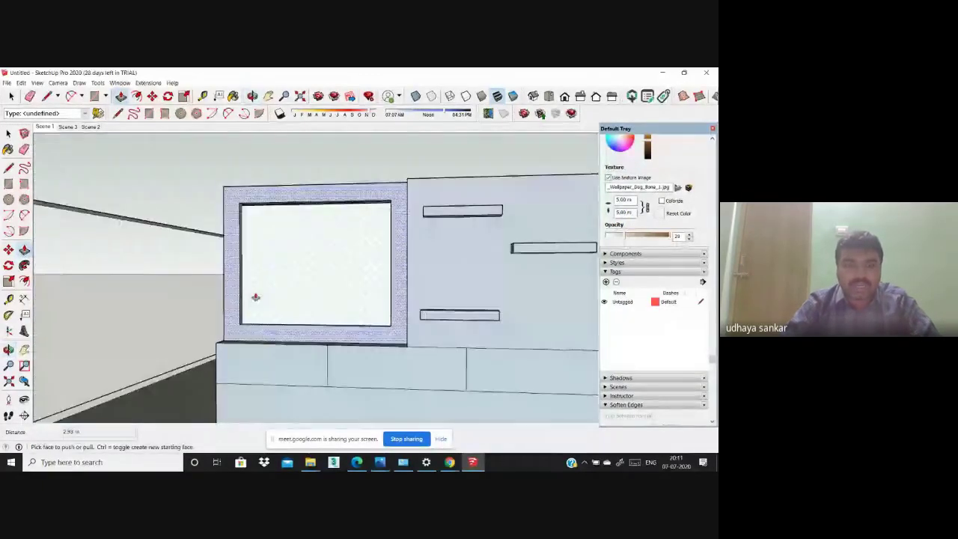
pyautogui.scroll(3, 256, 293)
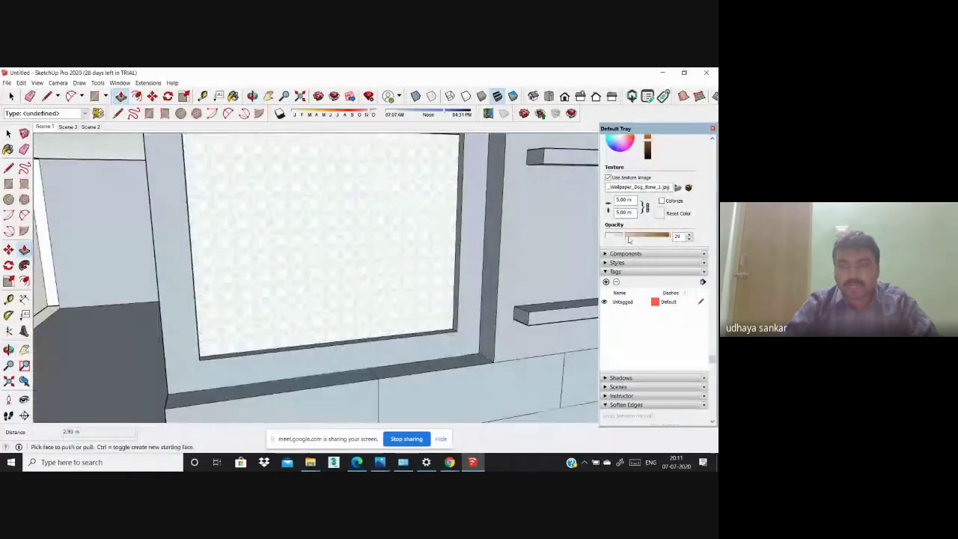
pyautogui.moveTo(649, 235); pyautogui.dragTo(670, 236)
pyautogui.scroll(-5, 276, 303)
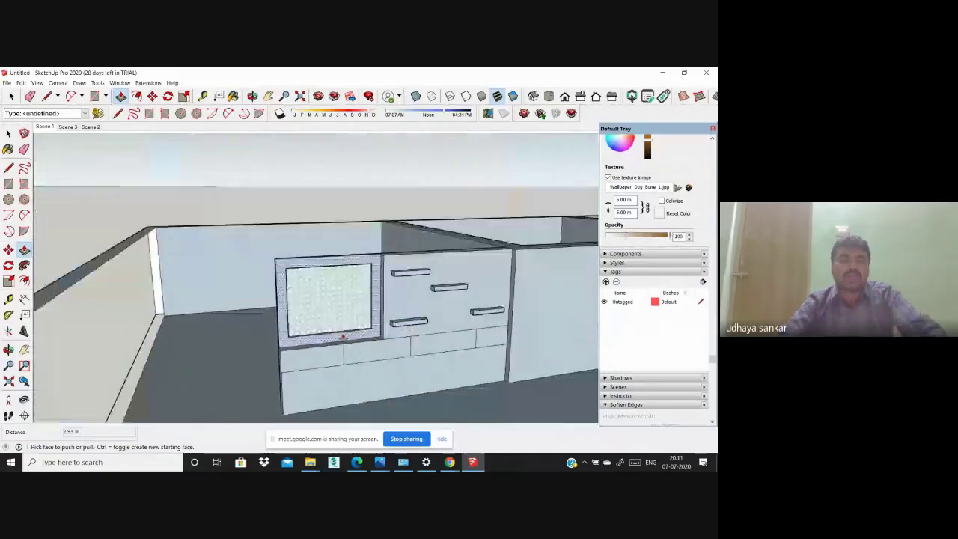
pyautogui.moveTo(276, 304)
pyautogui.mouseDown(button='middle')
pyautogui.moveTo(265, 313)
pyautogui.moveTo(276, 321)
pyautogui.mouseUp(button='middle')
pyautogui.scroll(-2, 276, 321)
pyautogui.scroll(4, 297, 316)
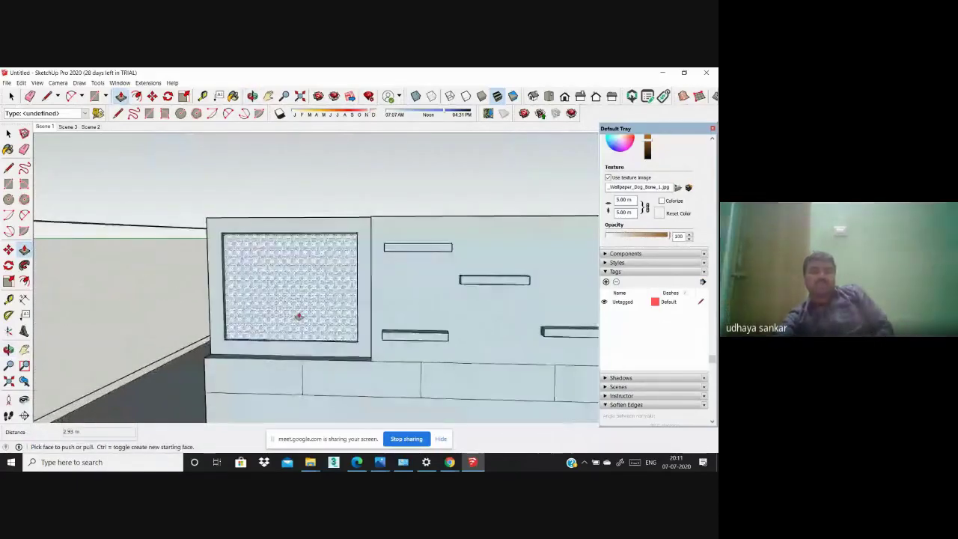
# Step: Paint the right cabinet panel with the wallpaper and set its texture size to 10 m
pyautogui.press('p')
pyautogui.press('b')
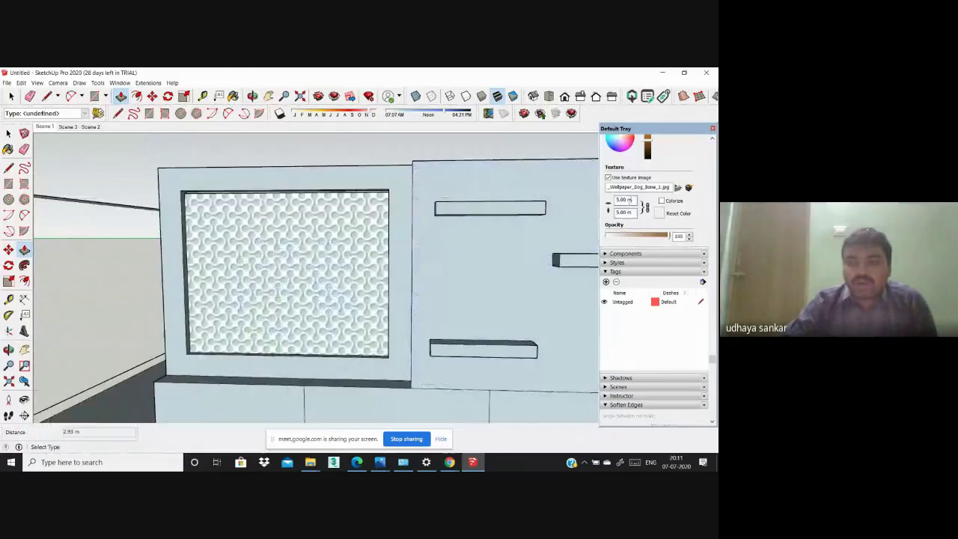
pyautogui.click(535, 171)
pyautogui.write('10')
pyautogui.press('Return')
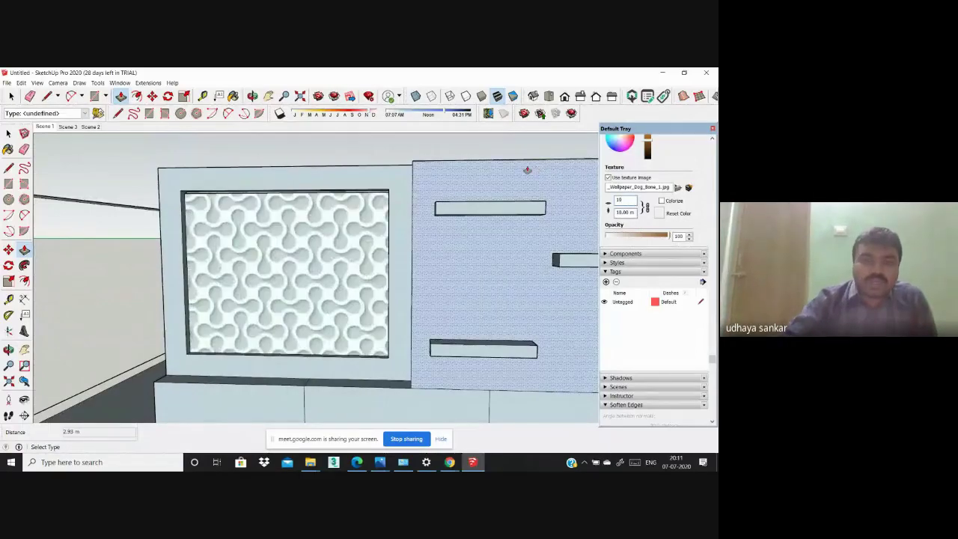
pyautogui.scroll(-3, 338, 211)
pyautogui.moveTo(314, 301); pyautogui.dragTo(325, 302, button='middle')
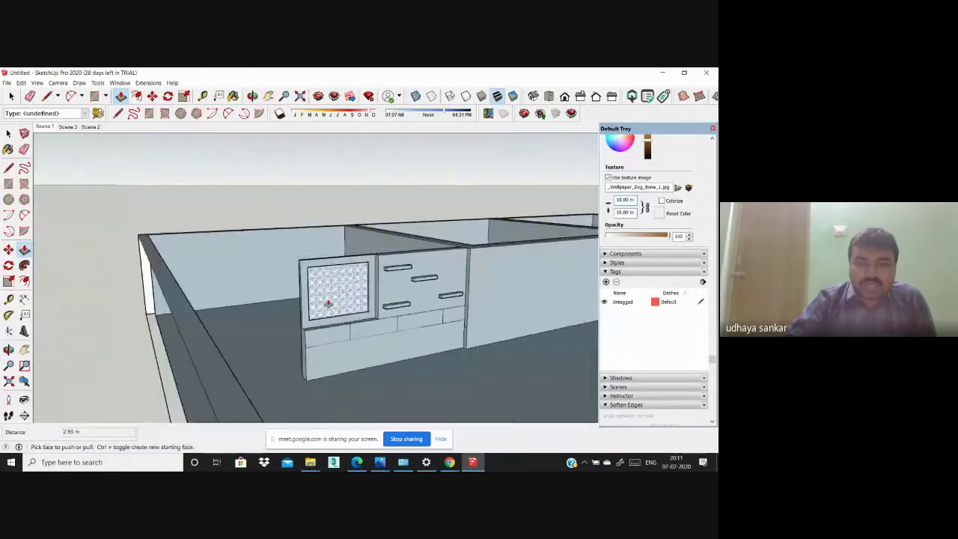
pyautogui.scroll(3, 421, 254)
pyautogui.scroll(2, 624, 194)
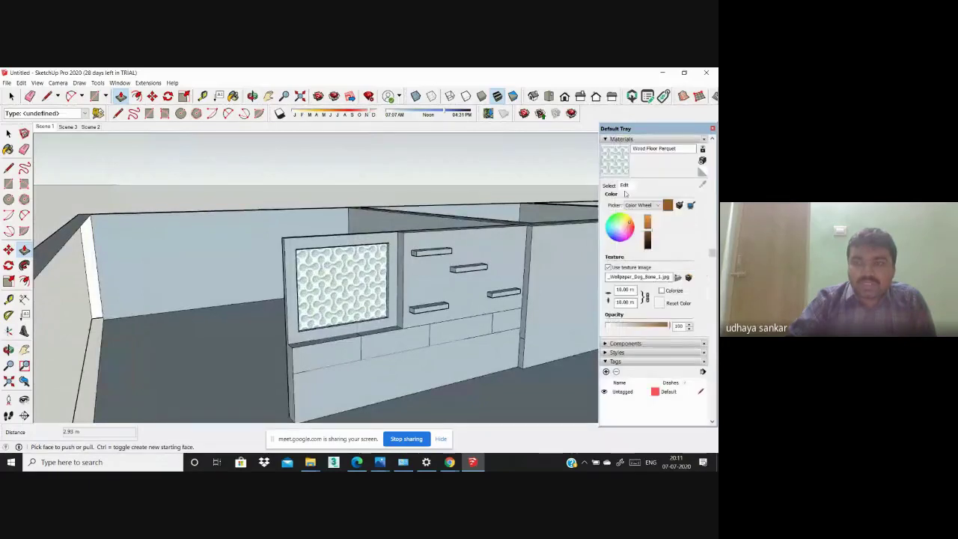
# Step: Tint the niche material red, untick Use texture image, and browse for a replacement image
pyautogui.click(616, 230)
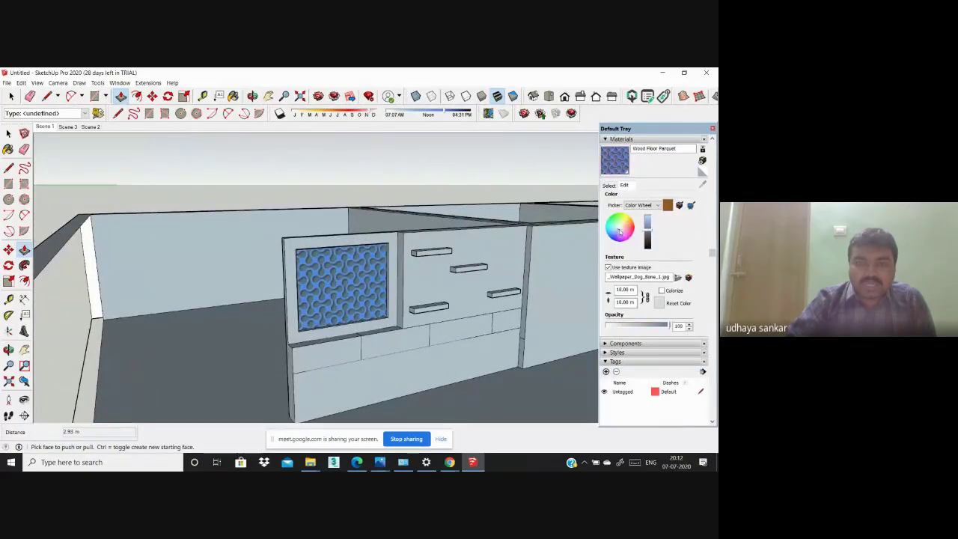
pyautogui.moveTo(619, 232); pyautogui.dragTo(626, 230)
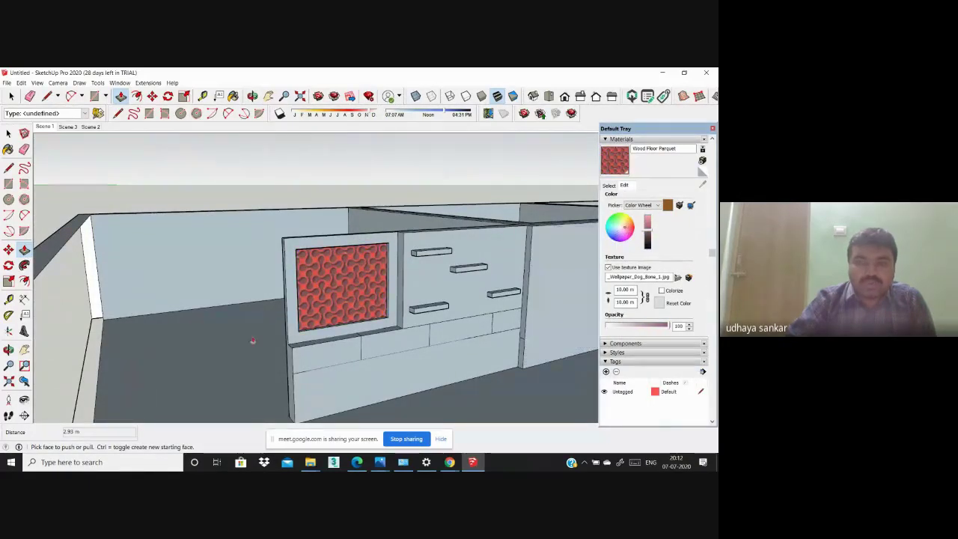
pyautogui.click(607, 267)
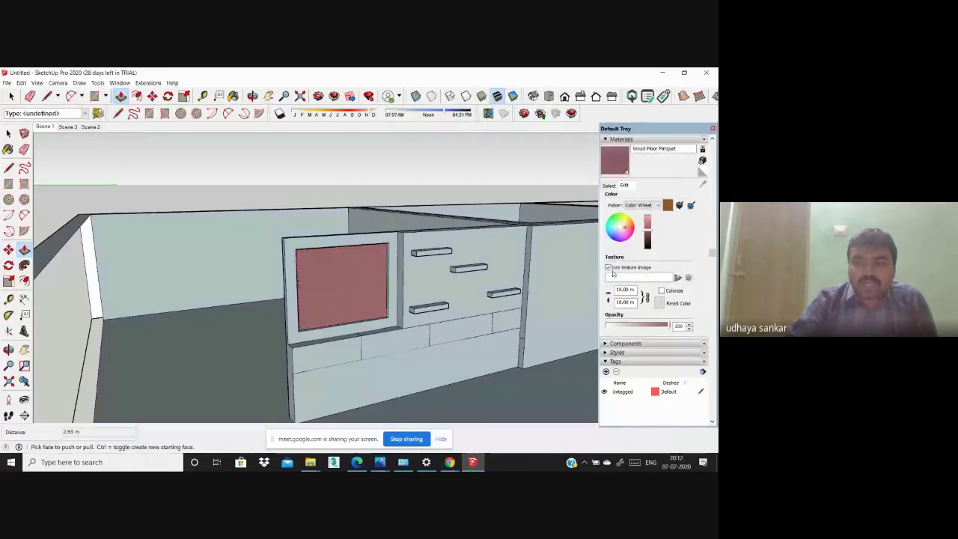
pyautogui.click(608, 267)
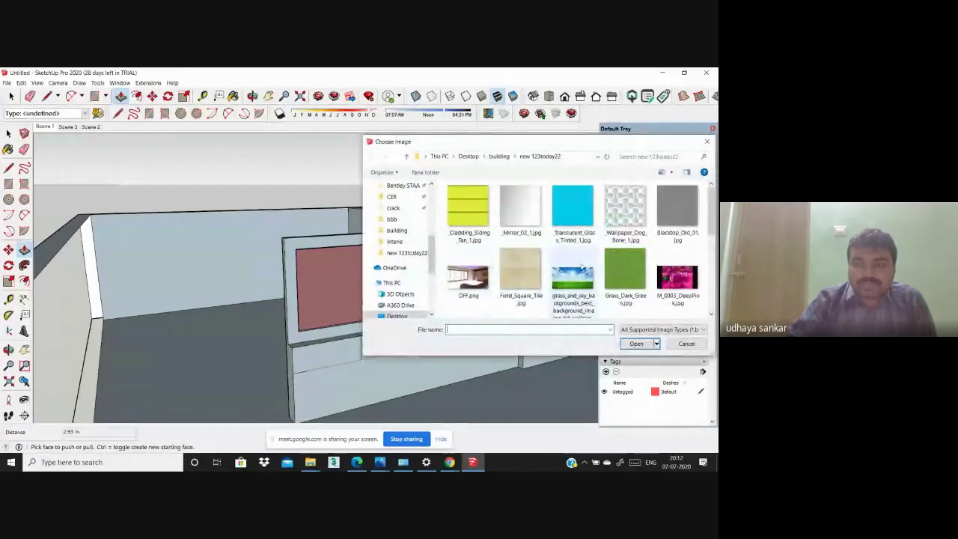
pyautogui.scroll(-2, 561, 267)
pyautogui.scroll(-3, 576, 267)
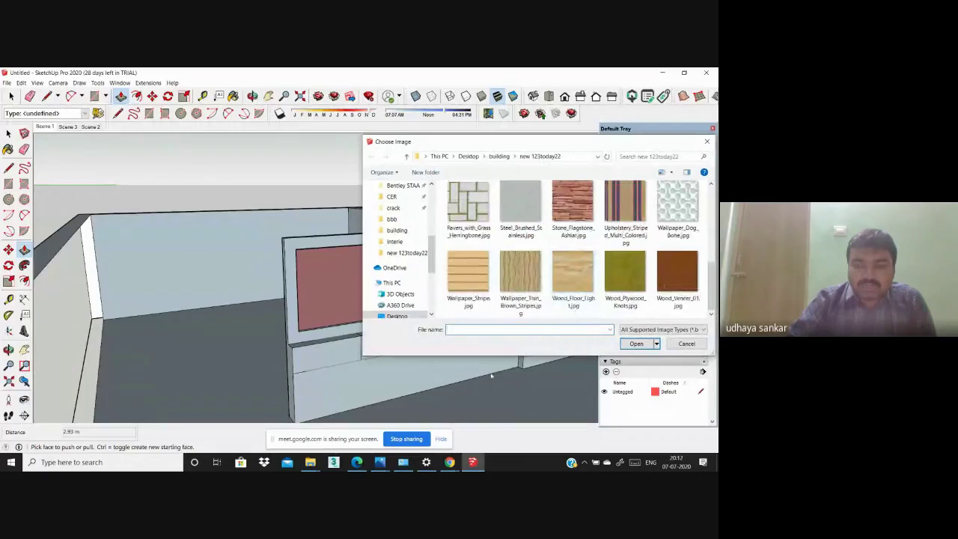
pyautogui.click(425, 439)
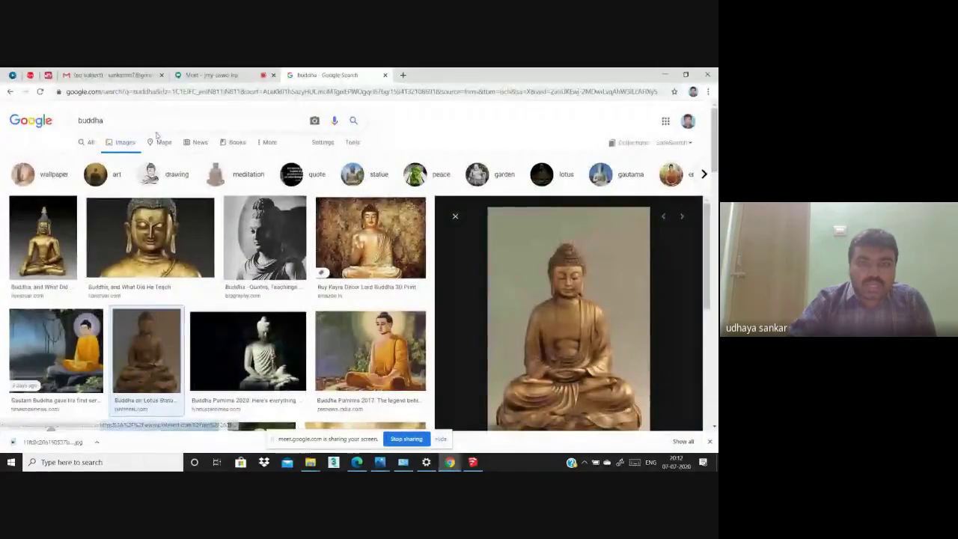
# Step: Delete the 'buddha' query in Chrome's search box and Alt+Tab back to SketchUp's Choose Image
pyautogui.click(133, 122)
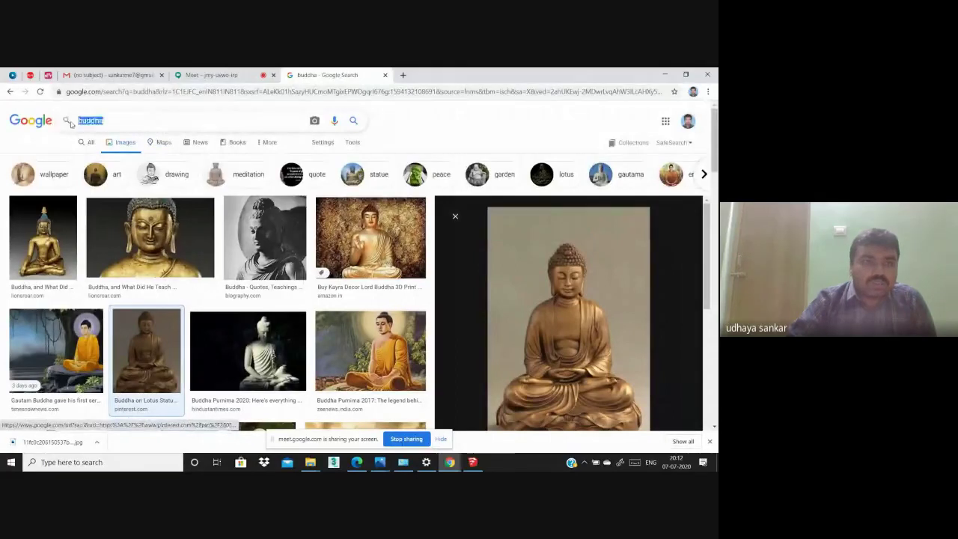
pyautogui.press('BackSpace')
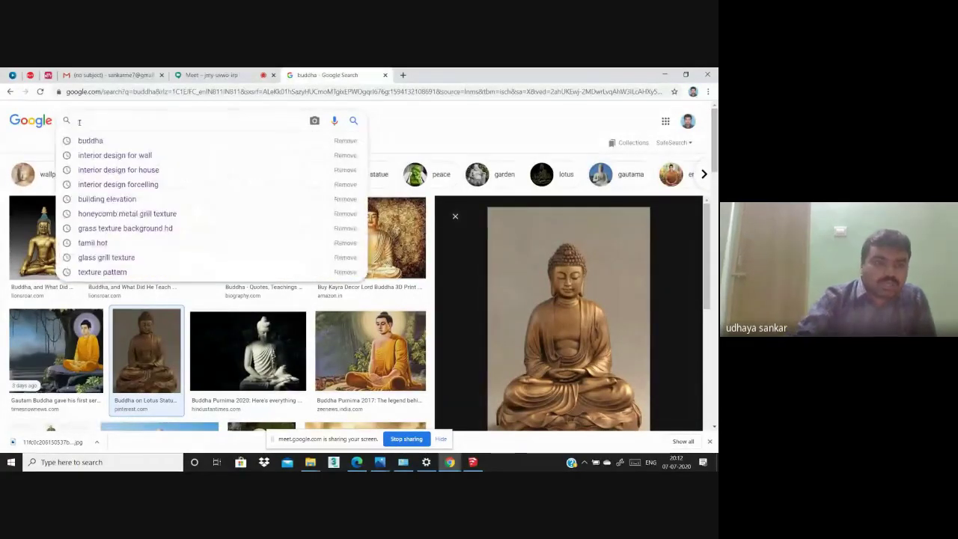
pyautogui.write('m')
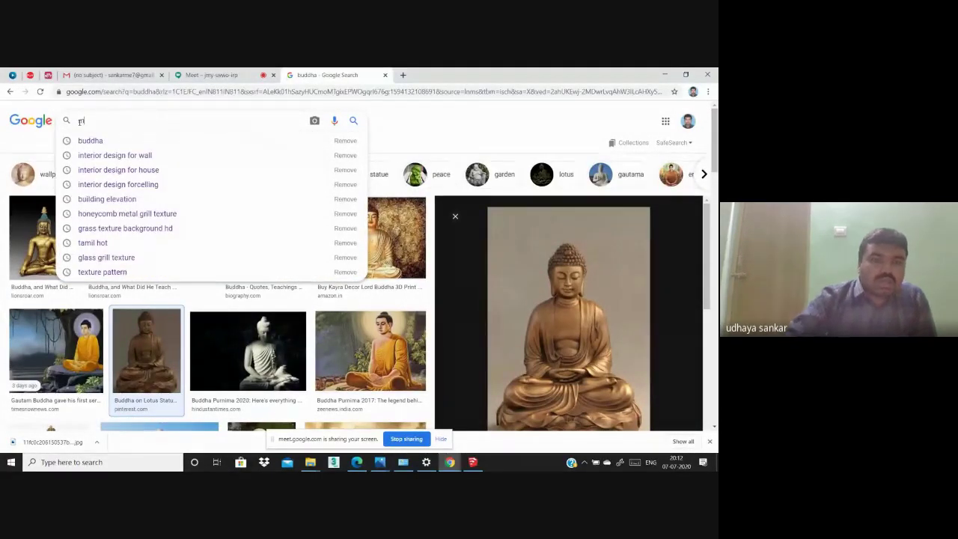
pyautogui.press('BackSpace')
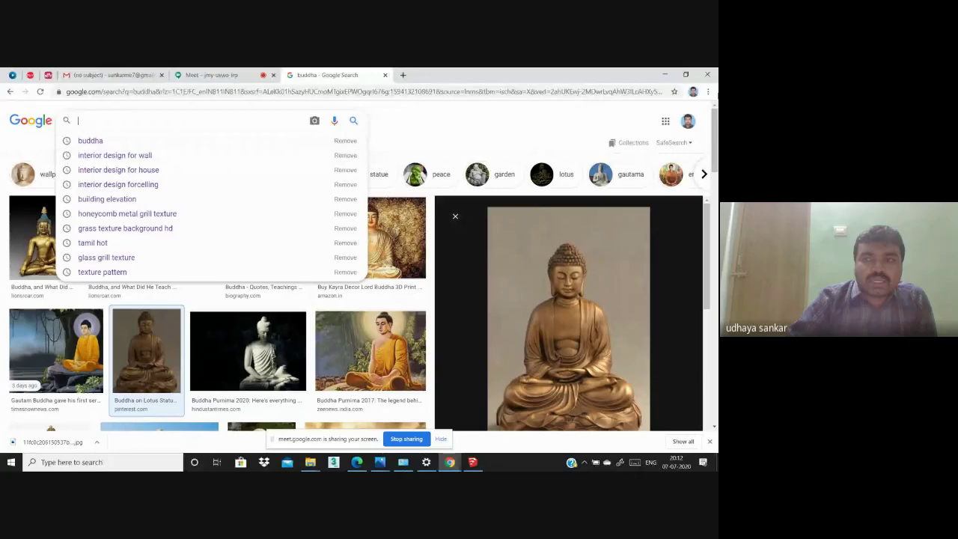
pyautogui.hotkey('alt', 'Tab')
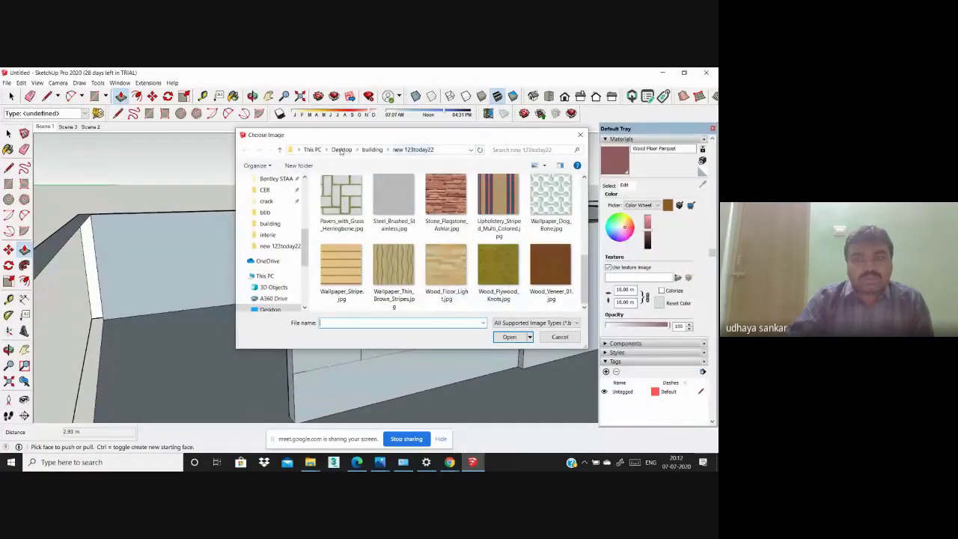
# Step: Navigate from the Desktop through the building folder into the 123today22 texture folder
pyautogui.click(280, 150)
pyautogui.scroll(-2, 394, 254)
pyautogui.scroll(-2, 394, 255)
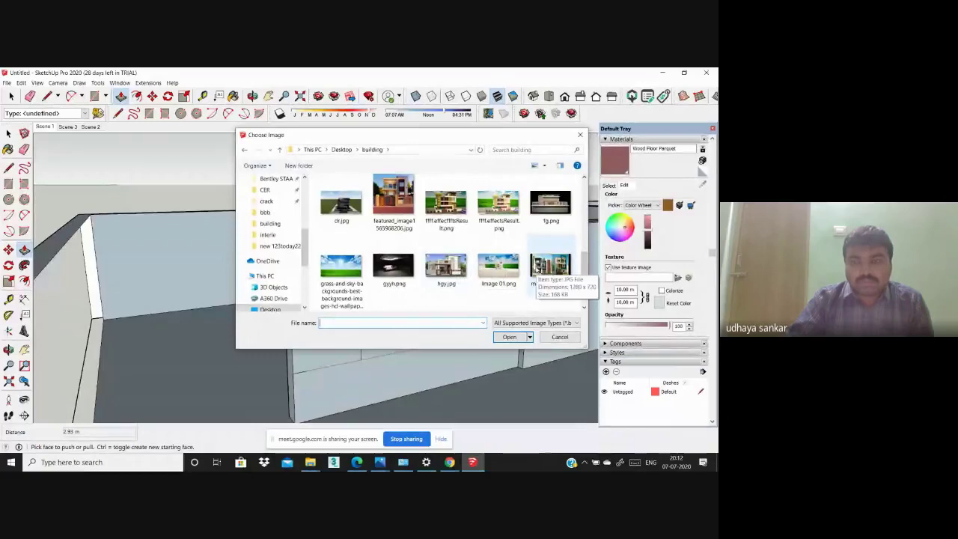
pyautogui.scroll(2, 540, 218)
pyautogui.scroll(3, 524, 225)
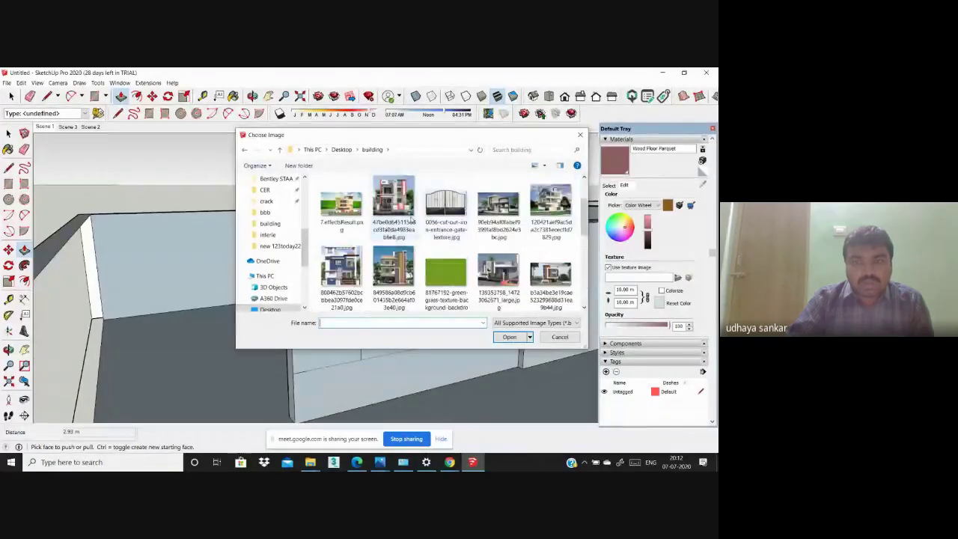
pyautogui.scroll(3, 486, 224)
pyautogui.click(279, 150)
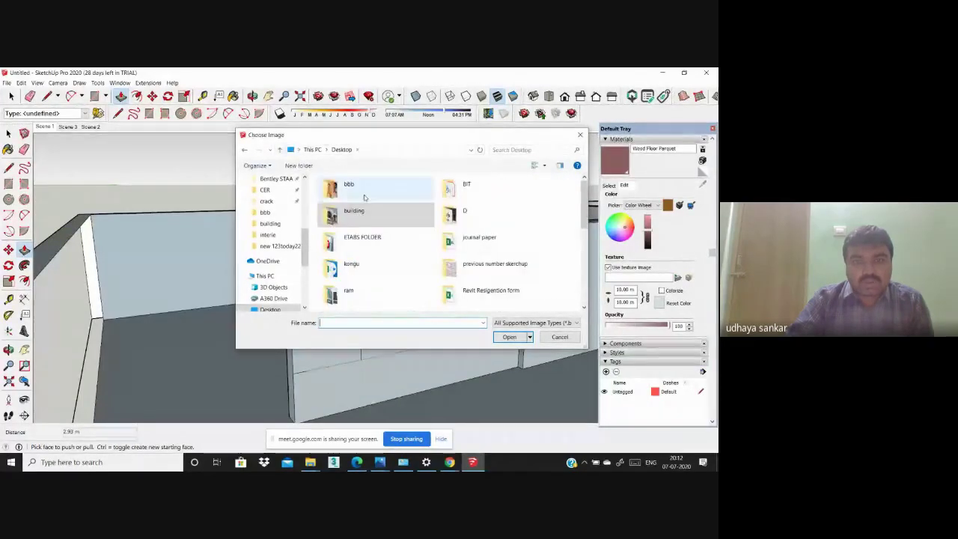
pyautogui.doubleClick(356, 211)
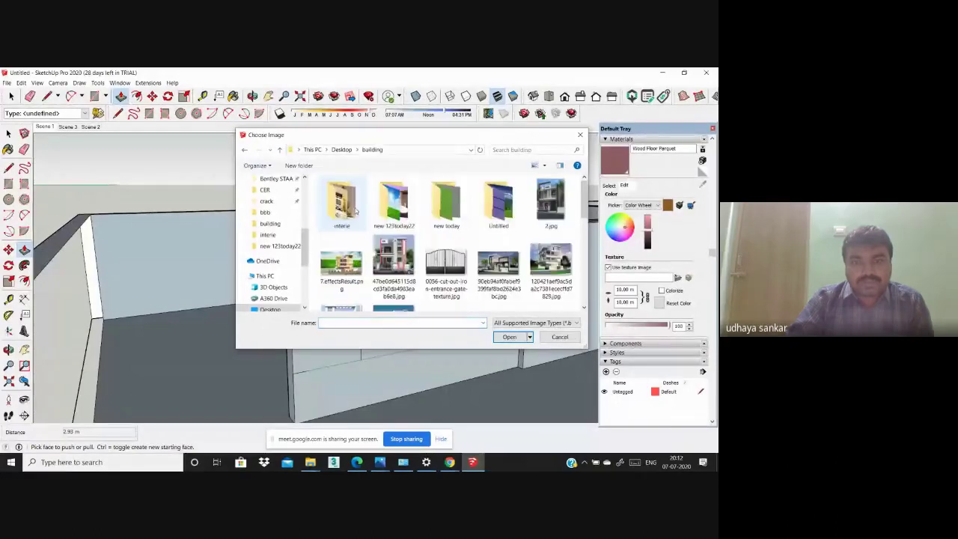
pyautogui.click(394, 206)
pyautogui.doubleClick(447, 210)
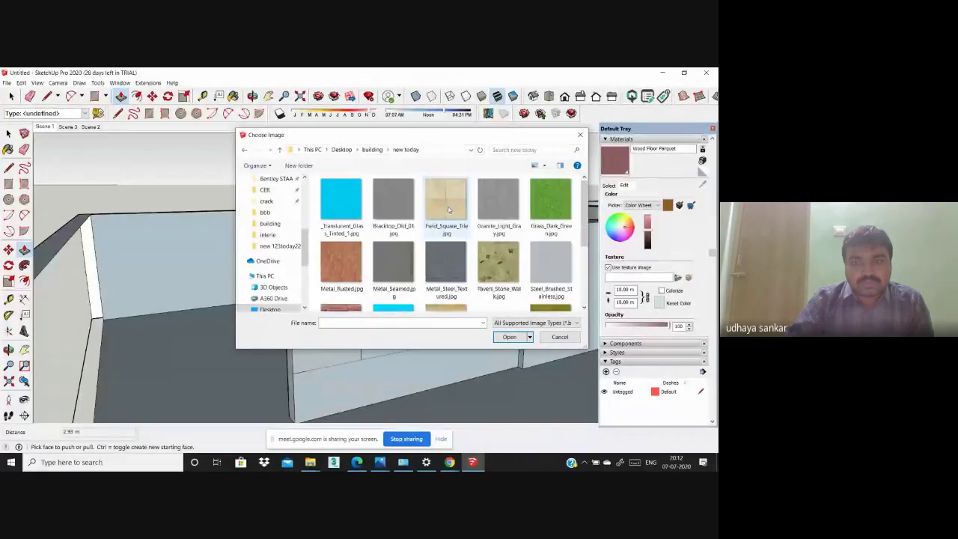
# Step: Load Wood_Floor_Parquet.jpg, the purple floral image, as the niche panel's texture
pyautogui.scroll(-3, 333, 262)
pyautogui.scroll(-2, 333, 262)
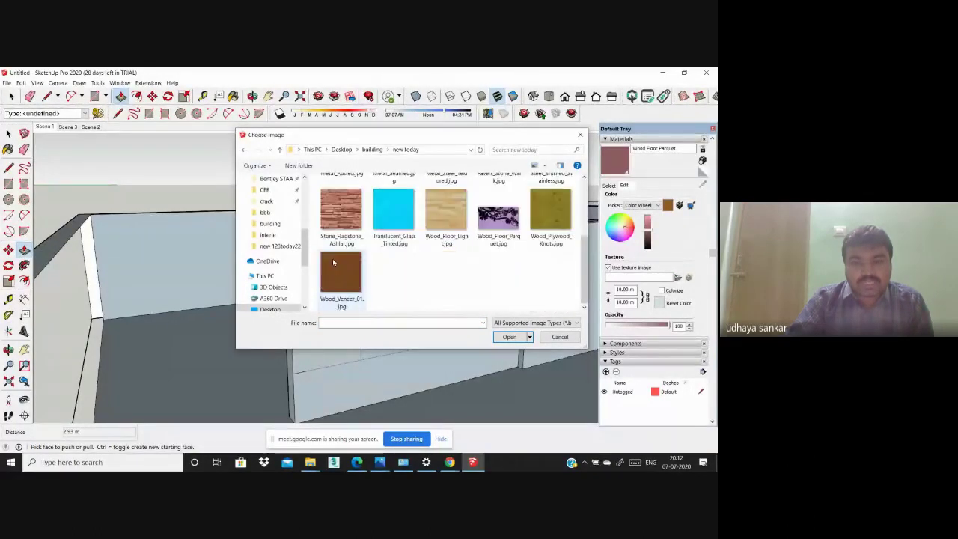
pyautogui.click(510, 219)
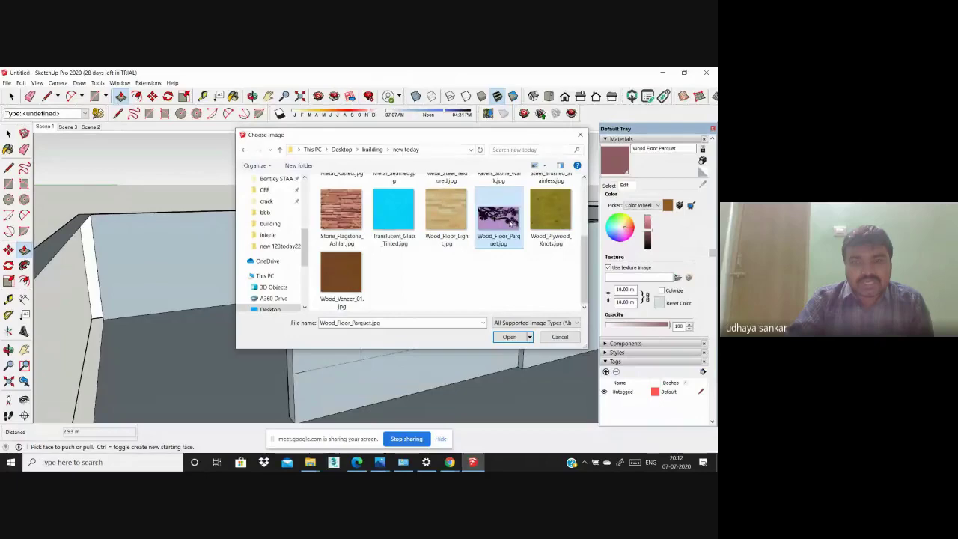
pyautogui.click(509, 337)
pyautogui.scroll(2, 333, 278)
pyautogui.scroll(-2, 333, 278)
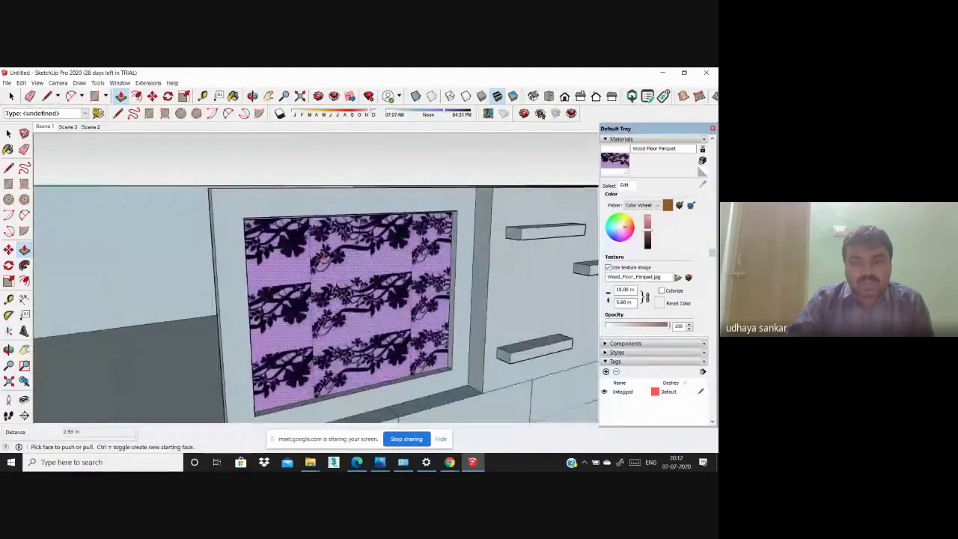
pyautogui.scroll(-2, 332, 278)
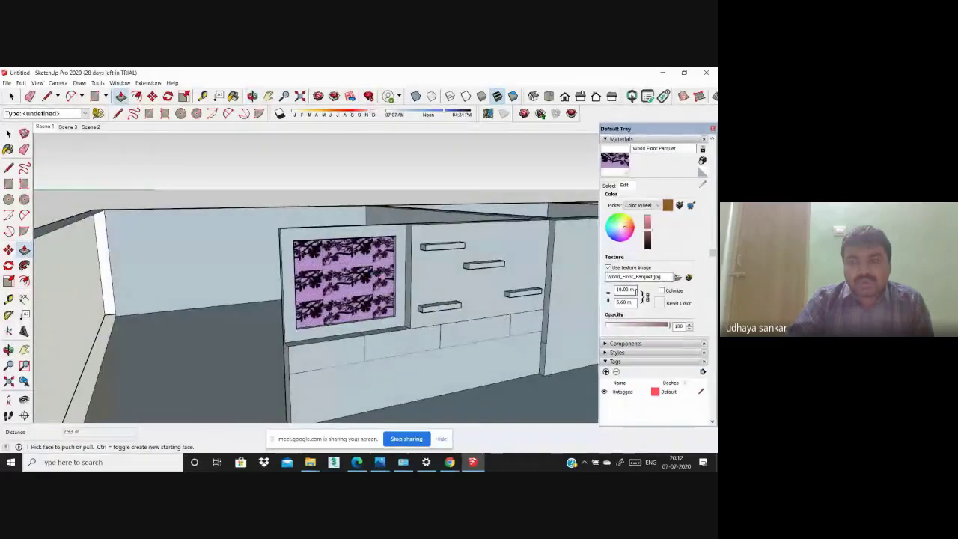
# Step: Try texture widths of 5 m and 10 m, dismissing an invalid-length warning
pyautogui.click(559, 292)
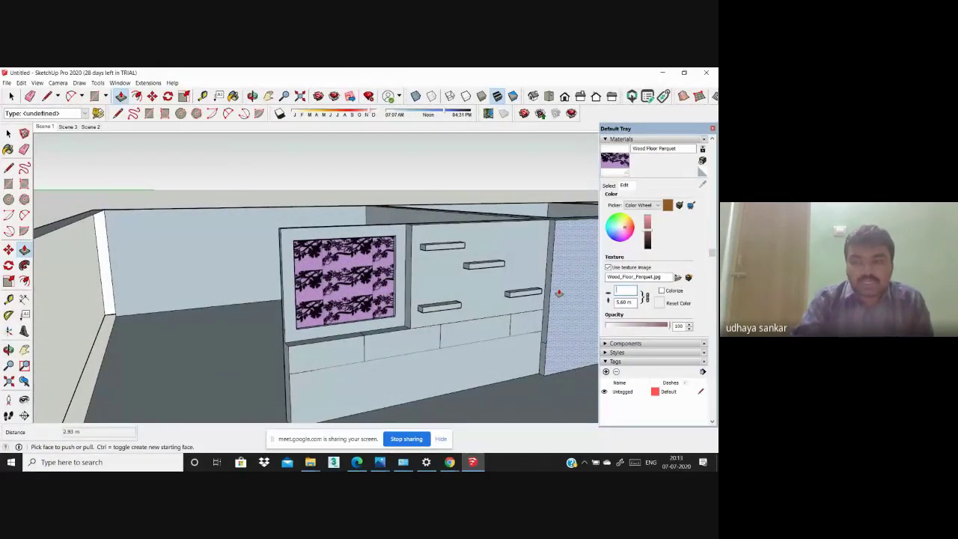
pyautogui.write('5')
pyautogui.press('Return')
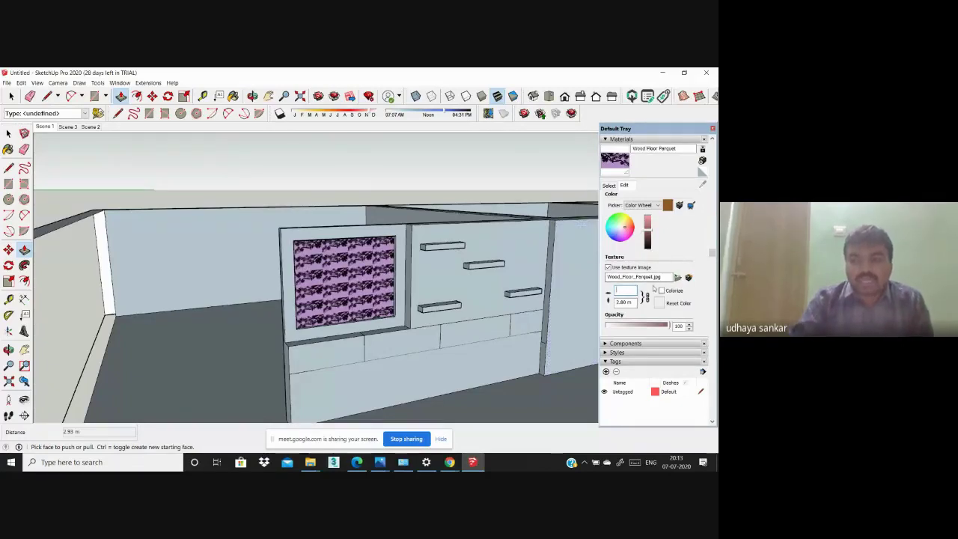
pyautogui.press('Return')
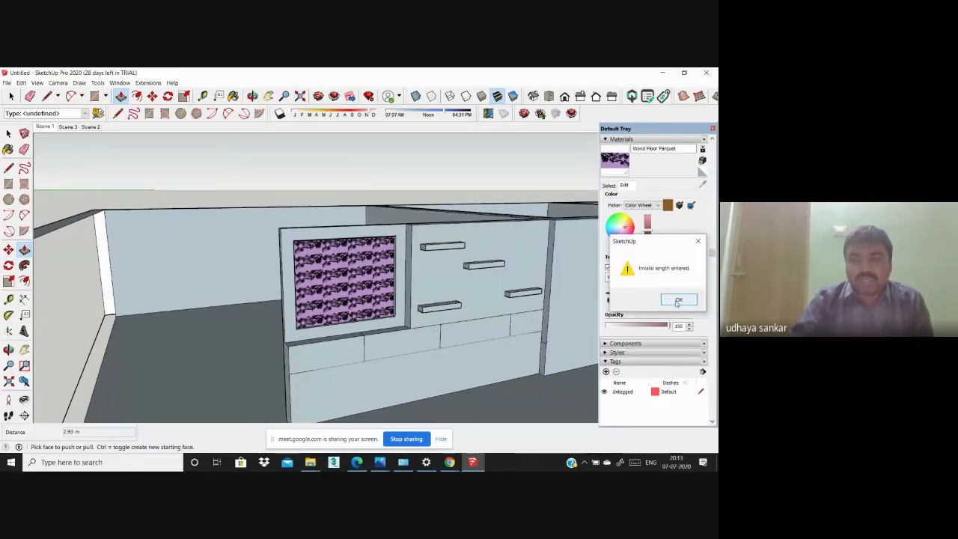
pyautogui.click(678, 300)
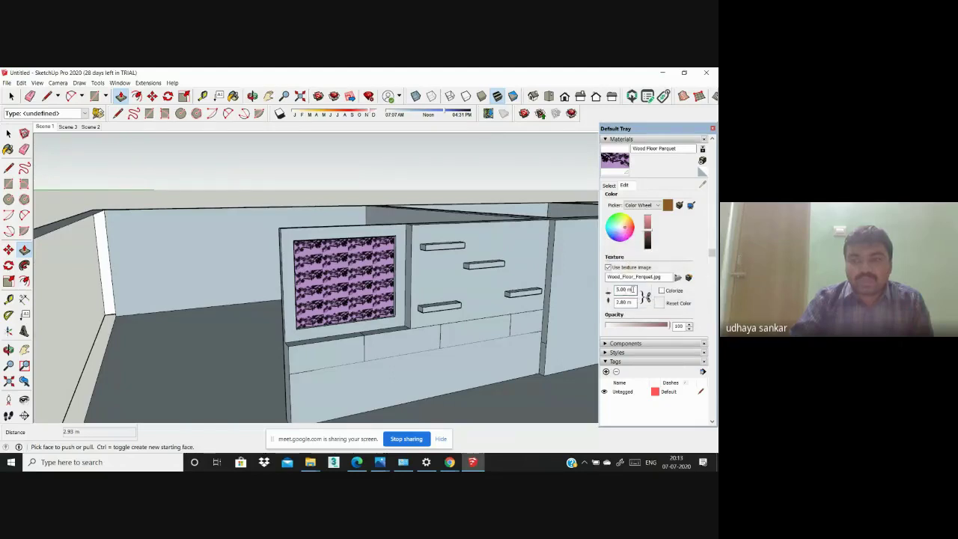
pyautogui.write('10')
pyautogui.press('Return')
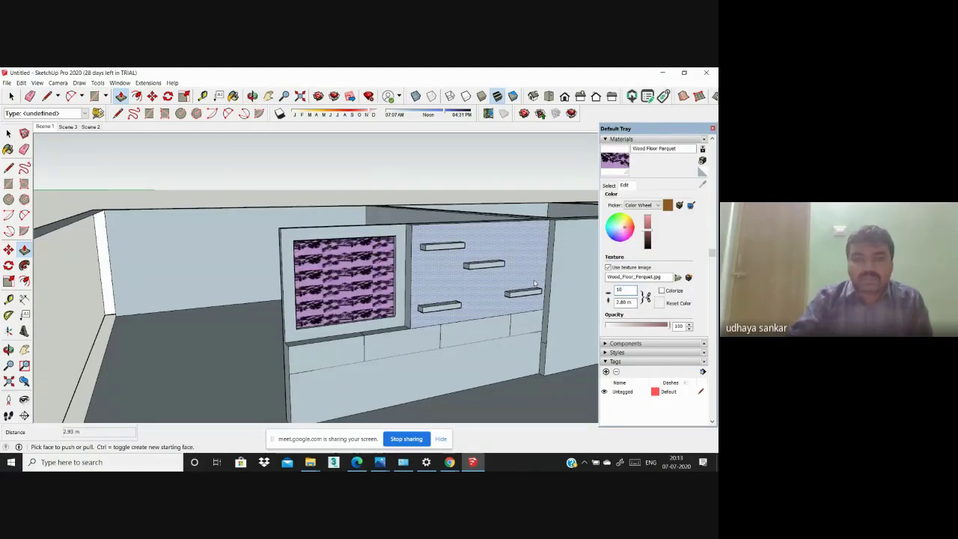
pyautogui.press('Tab')
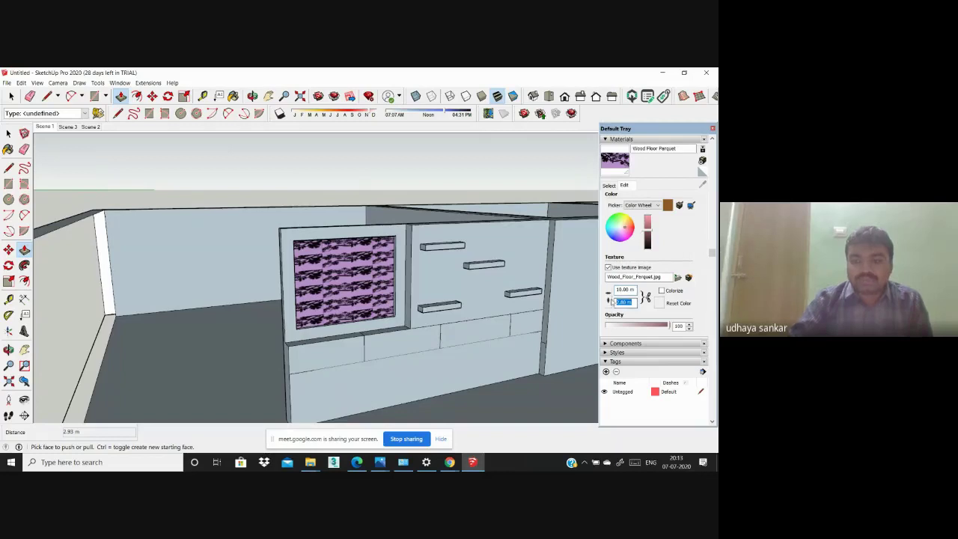
pyautogui.write('10')
pyautogui.press('Return')
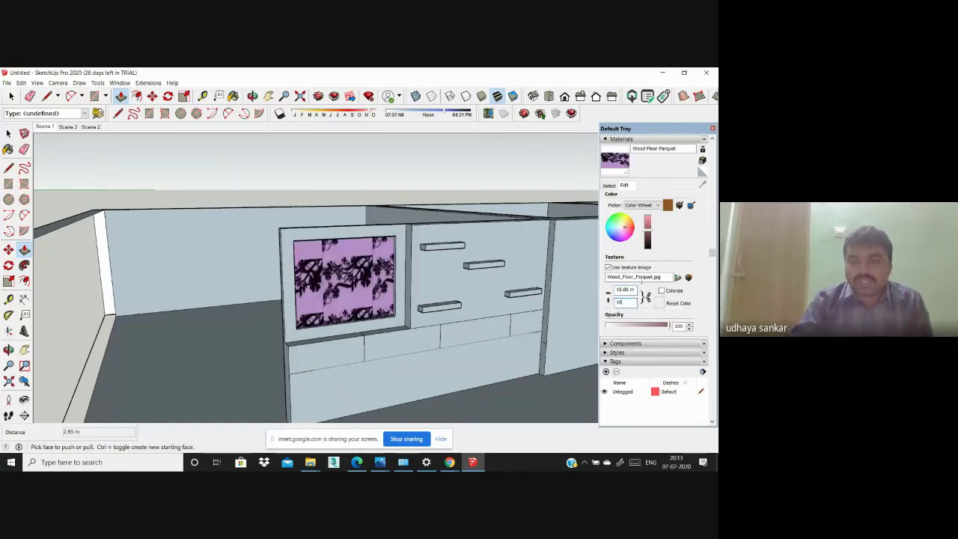
# Step: Try further texture sizes of 20 m, 15 m, 10 m and 1 m
pyautogui.write('20')
pyautogui.press('Return')
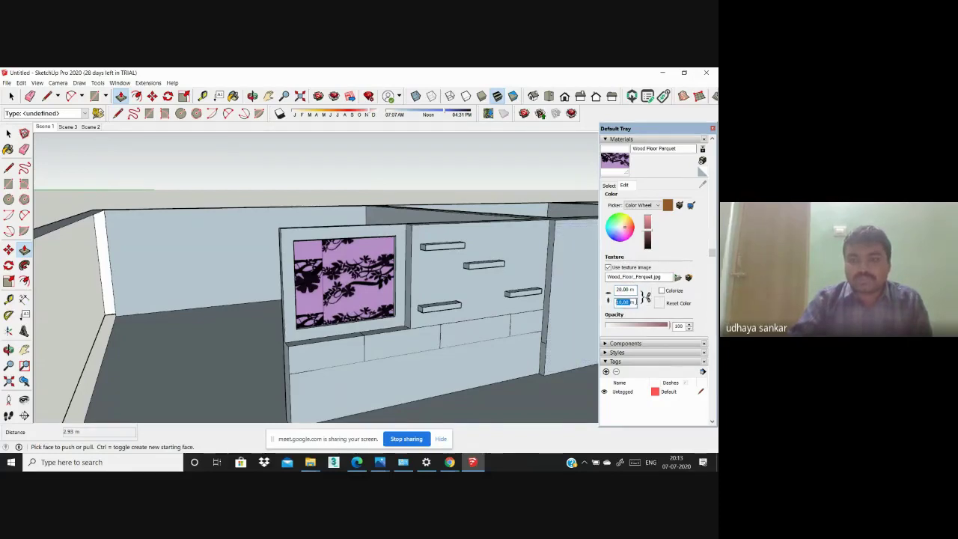
pyautogui.write('20')
pyautogui.press('Return')
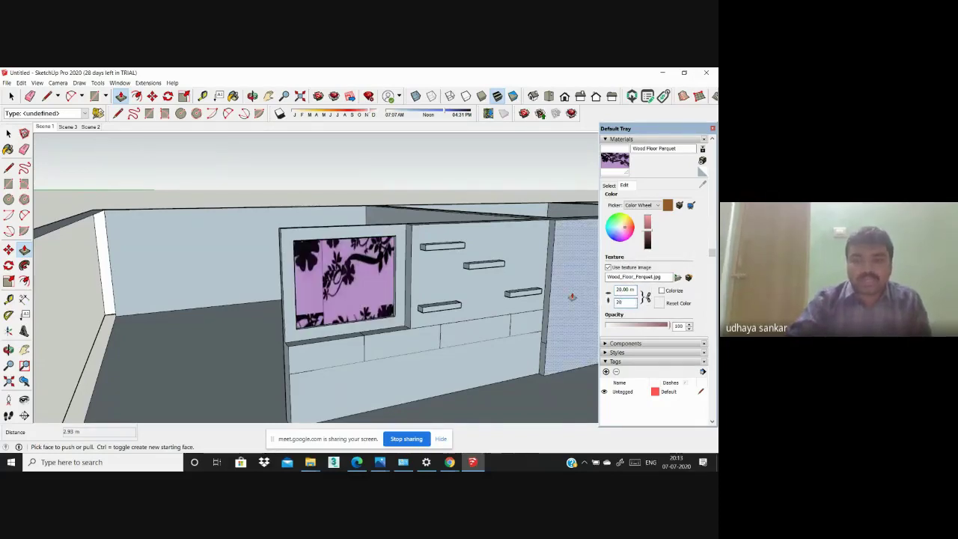
pyautogui.write('15')
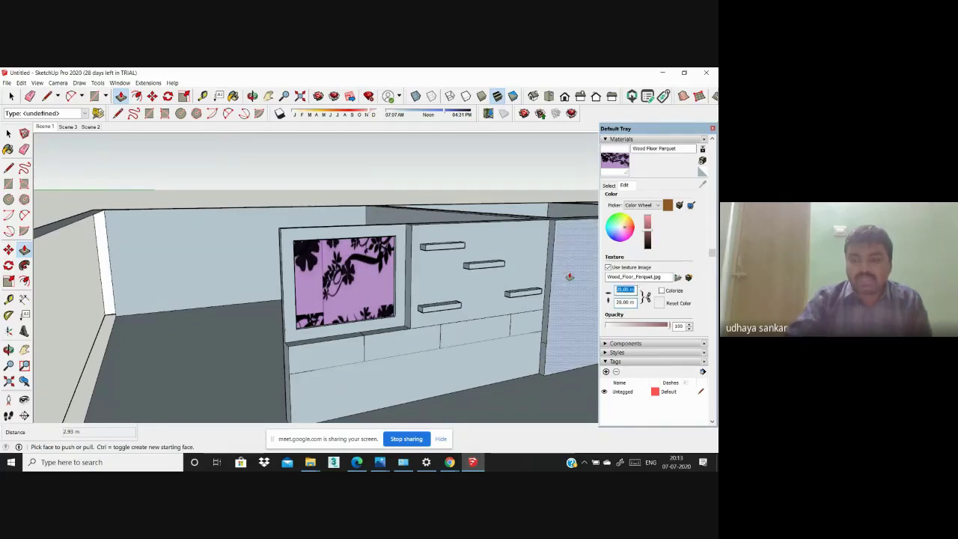
pyautogui.press('Return')
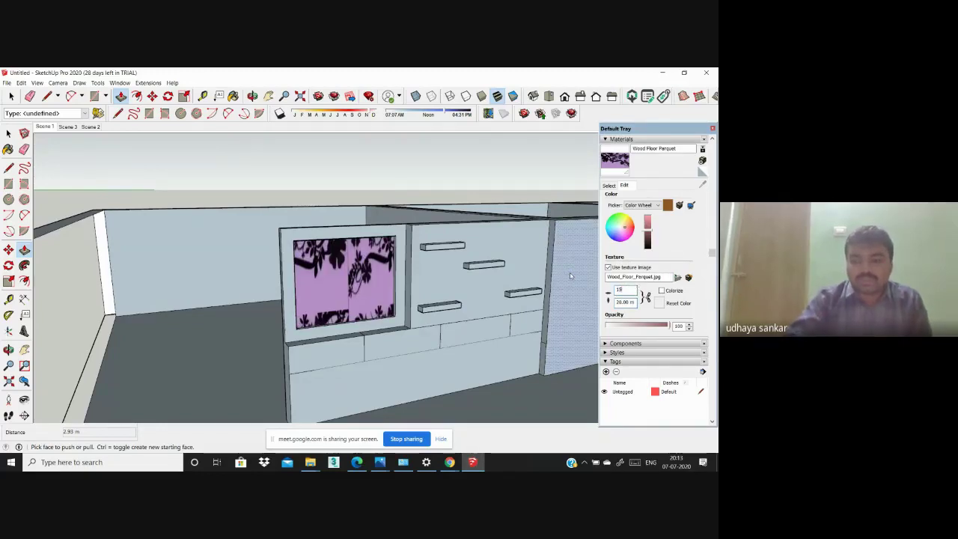
pyautogui.write('10')
pyautogui.press('Return')
pyautogui.write('1')
pyautogui.press('Return')
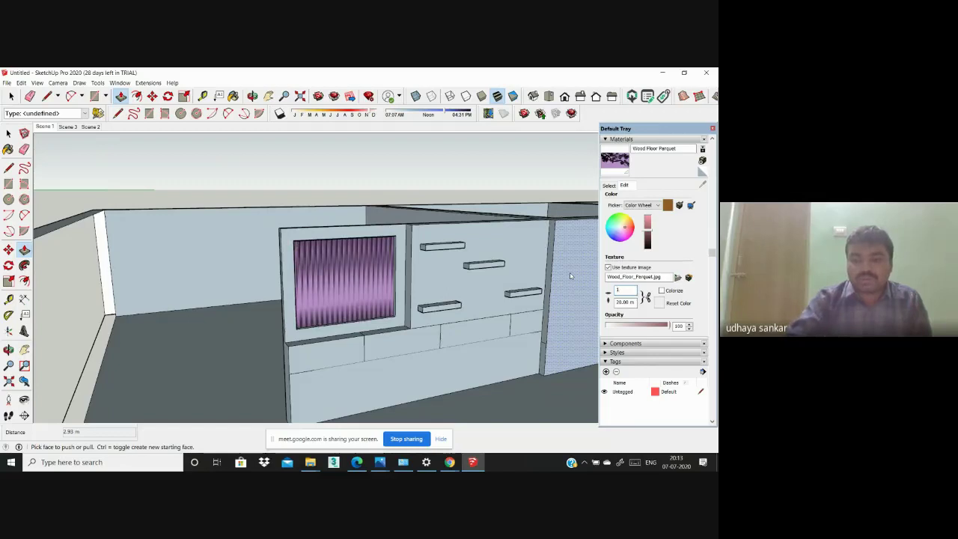
# Step: Set the floral texture to 25 m wide and 10 m tall
pyautogui.write('25')
pyautogui.press('Return')
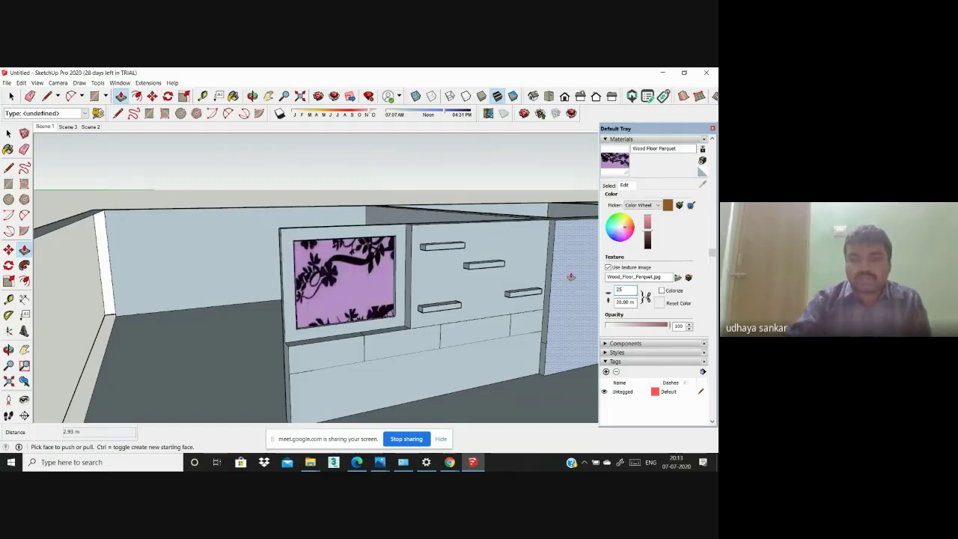
pyautogui.press('Tab')
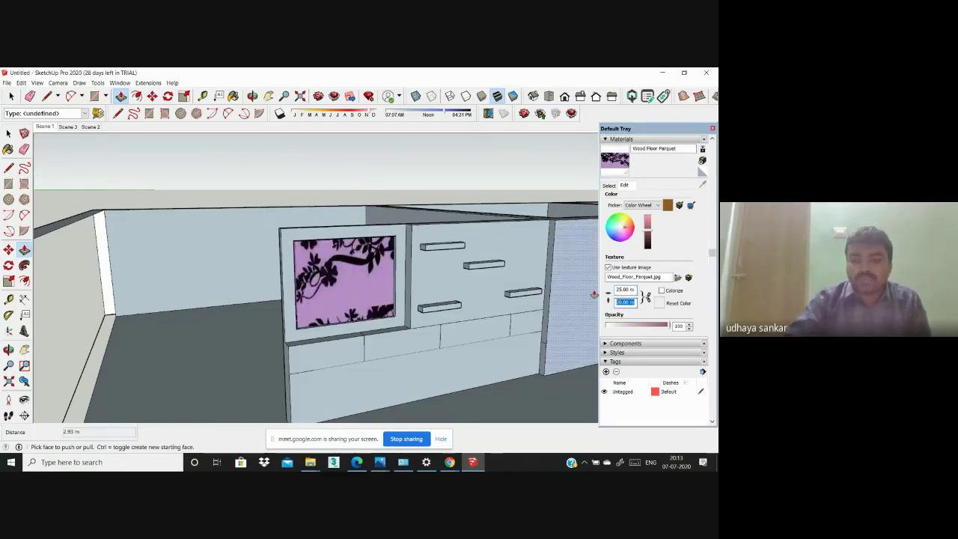
pyautogui.write('10')
pyautogui.press('Return')
# Step: Orbit and zoom around the textured cabinet to inspect it from several angles
pyautogui.scroll(-5, 380, 274)
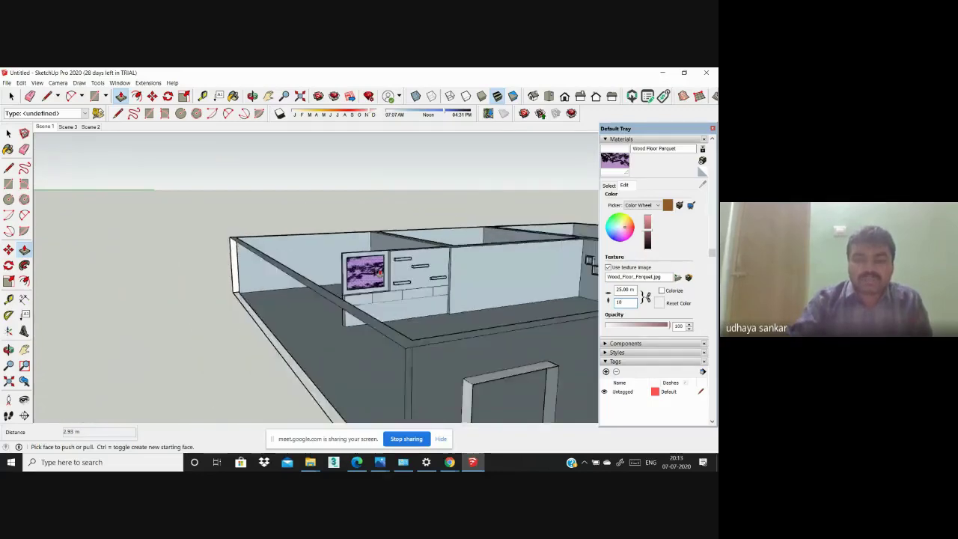
pyautogui.scroll(3, 380, 275)
pyautogui.scroll(2, 366, 274)
pyautogui.scroll(-2, 356, 274)
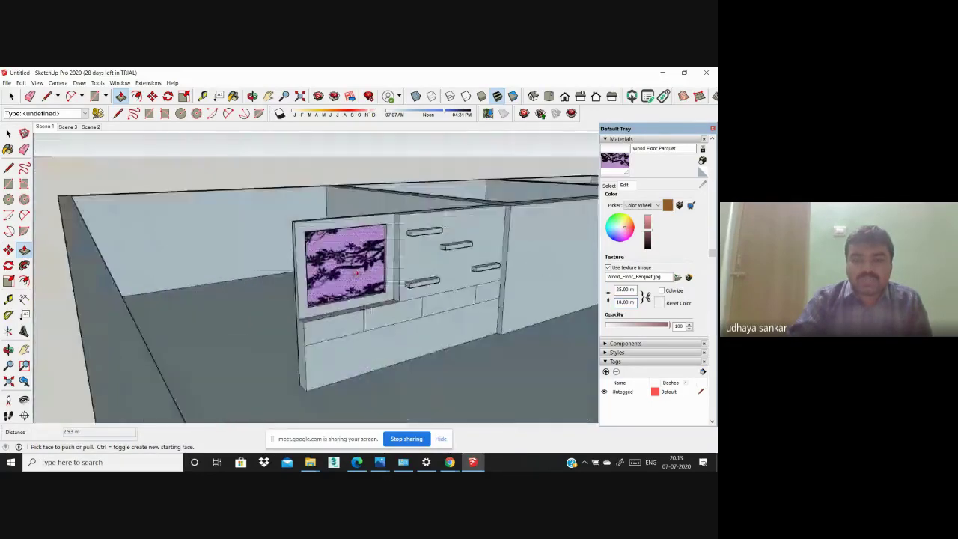
pyautogui.scroll(-3, 356, 273)
pyautogui.moveTo(356, 274); pyautogui.dragTo(449, 270, button='middle')
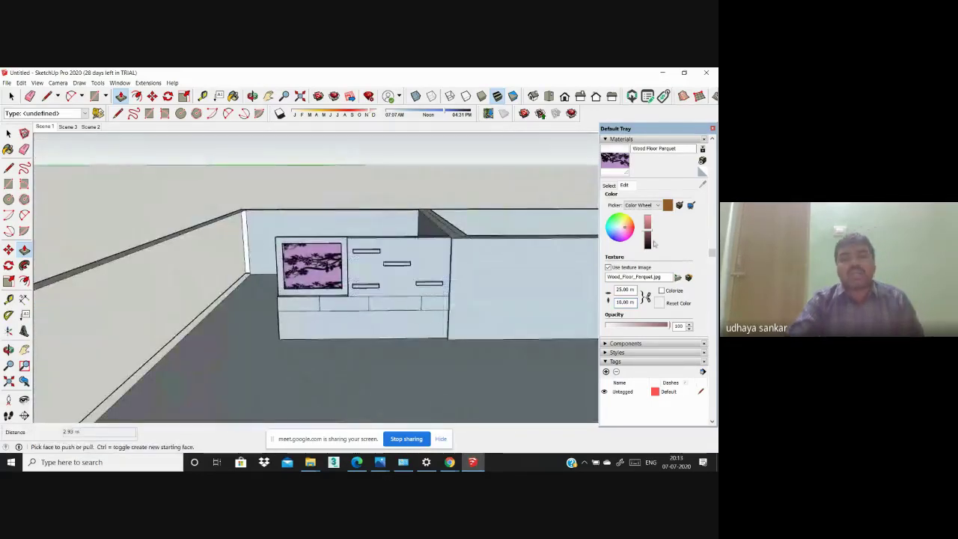
pyautogui.scroll(-2, 318, 266)
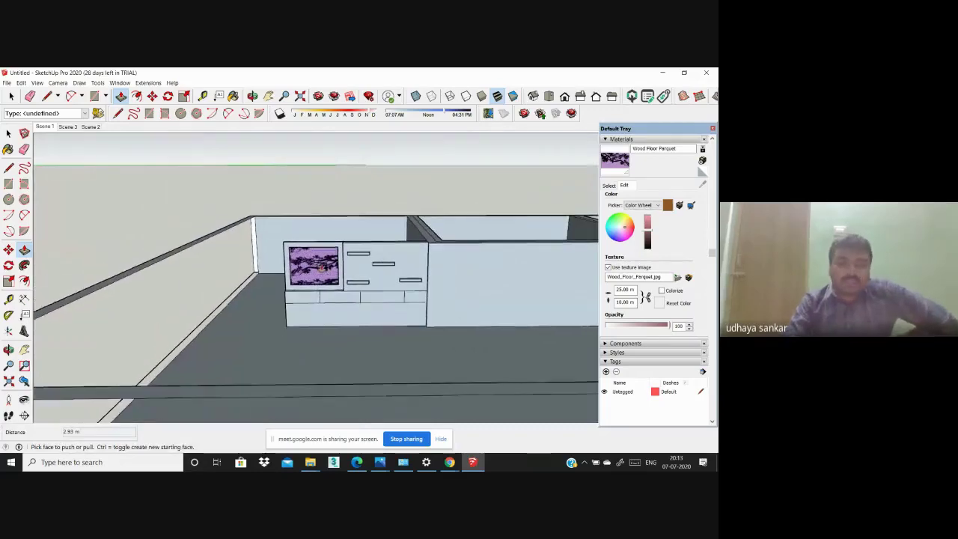
pyautogui.scroll(2, 307, 269)
pyautogui.scroll(1, 292, 270)
pyautogui.scroll(2, 272, 274)
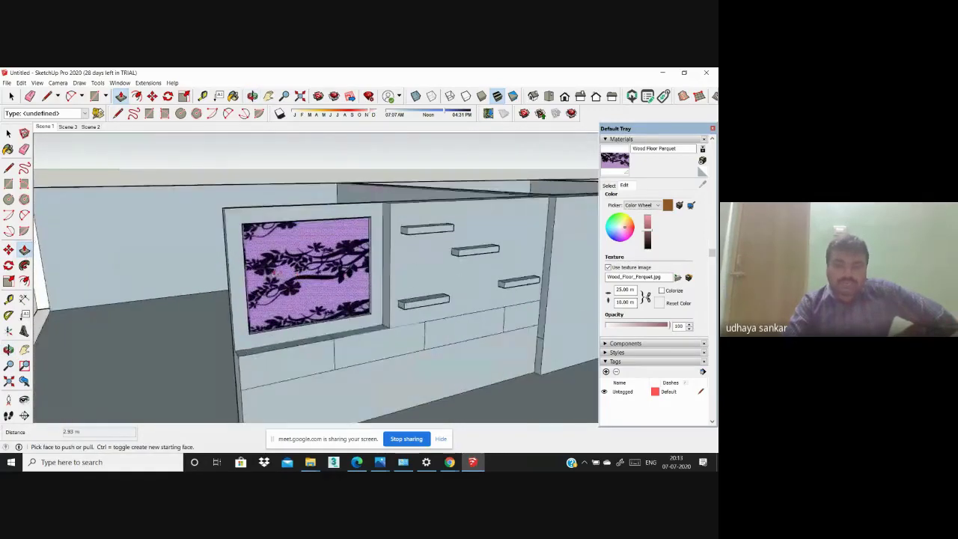
pyautogui.moveTo(272, 271); pyautogui.dragTo(300, 288, button='middle')
pyautogui.scroll(1, 300, 288)
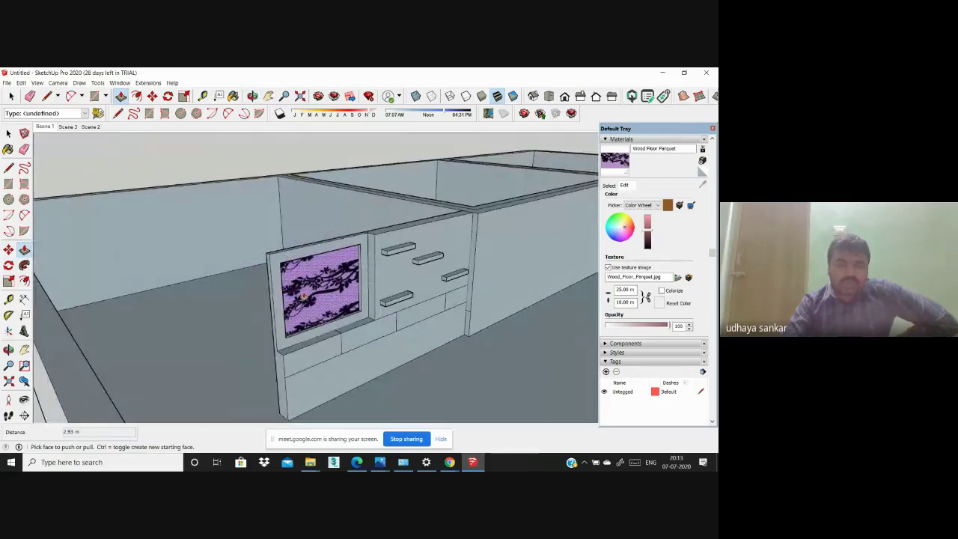
pyautogui.scroll(-3, 303, 296)
pyautogui.scroll(4, 303, 296)
pyautogui.scroll(2, 303, 297)
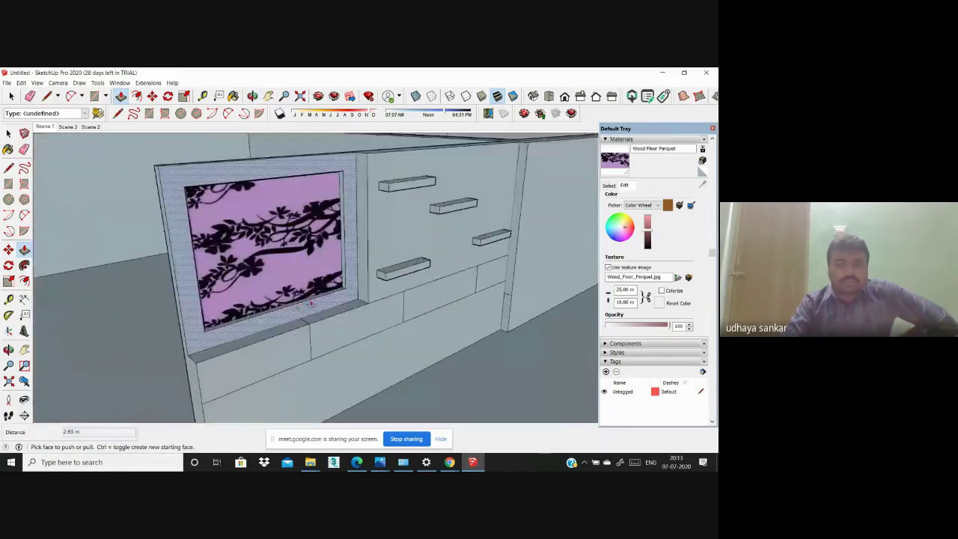
pyautogui.moveTo(303, 296); pyautogui.dragTo(315, 296, button='middle')
pyautogui.scroll(-2, 337, 292)
pyautogui.scroll(-2, 359, 292)
pyautogui.scroll(-3, 359, 291)
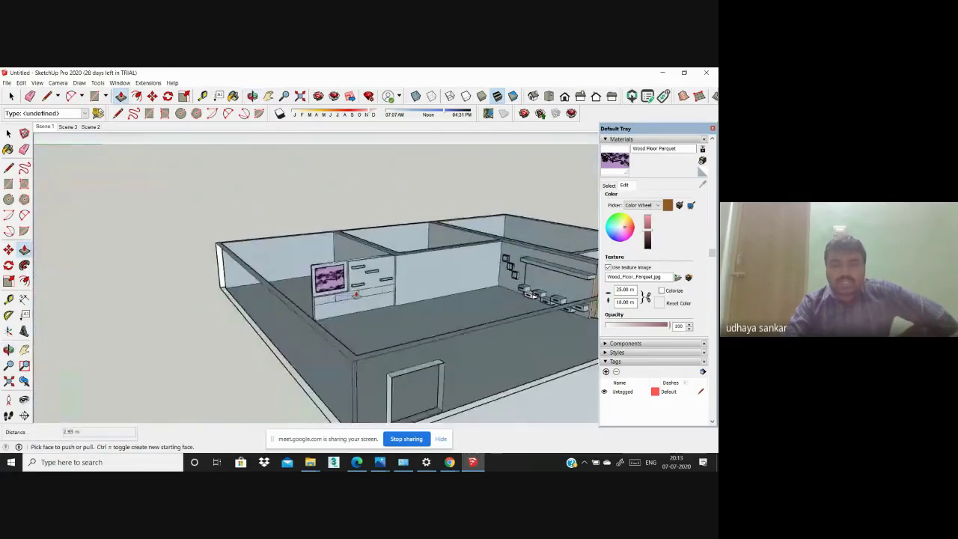
# Step: Orbit and zoom around the room to view the interior photo board and house
pyautogui.press('p')
pyautogui.scroll(-4, 329, 284)
pyautogui.moveTo(329, 284); pyautogui.dragTo(359, 284, button='middle')
pyautogui.scroll(3, 330, 284)
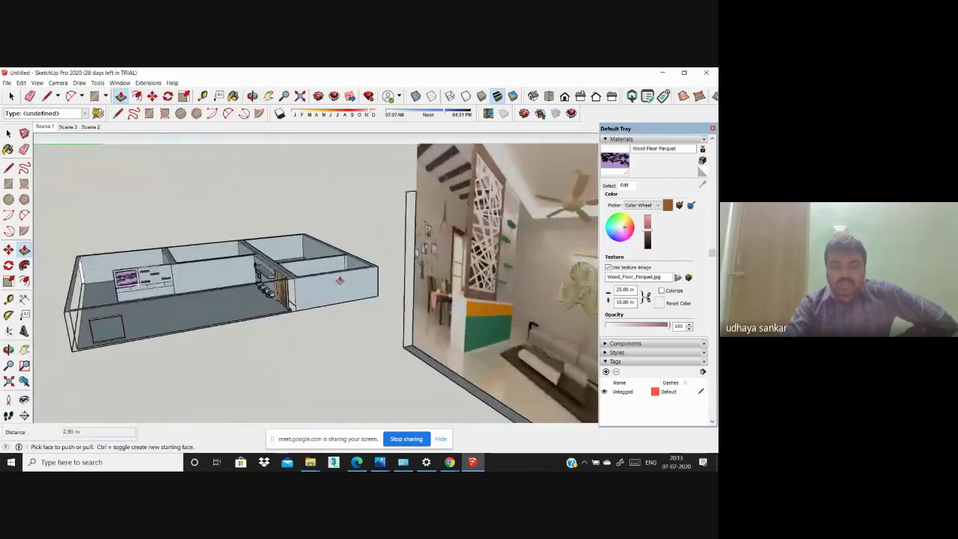
pyautogui.scroll(-2, 330, 284)
pyautogui.moveTo(232, 278); pyautogui.dragTo(442, 277, button='middle')
pyautogui.scroll(2, 442, 277)
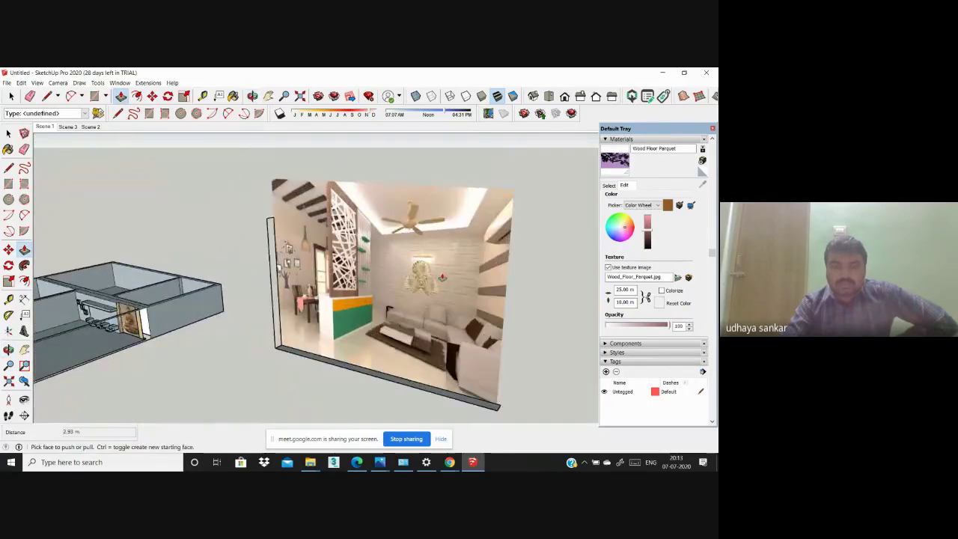
pyautogui.scroll(2, 442, 276)
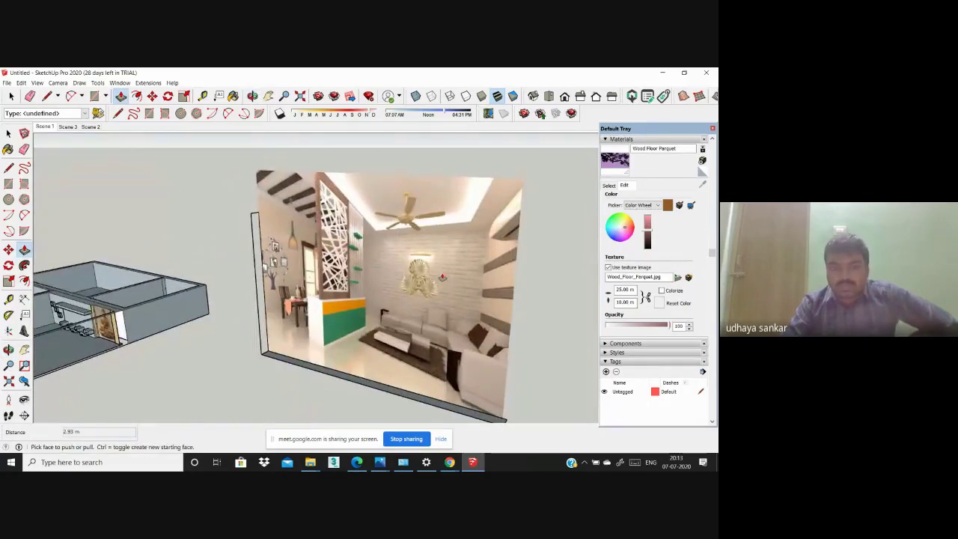
pyautogui.scroll(2, 442, 276)
pyautogui.scroll(-2, 357, 284)
pyautogui.scroll(-1, 355, 293)
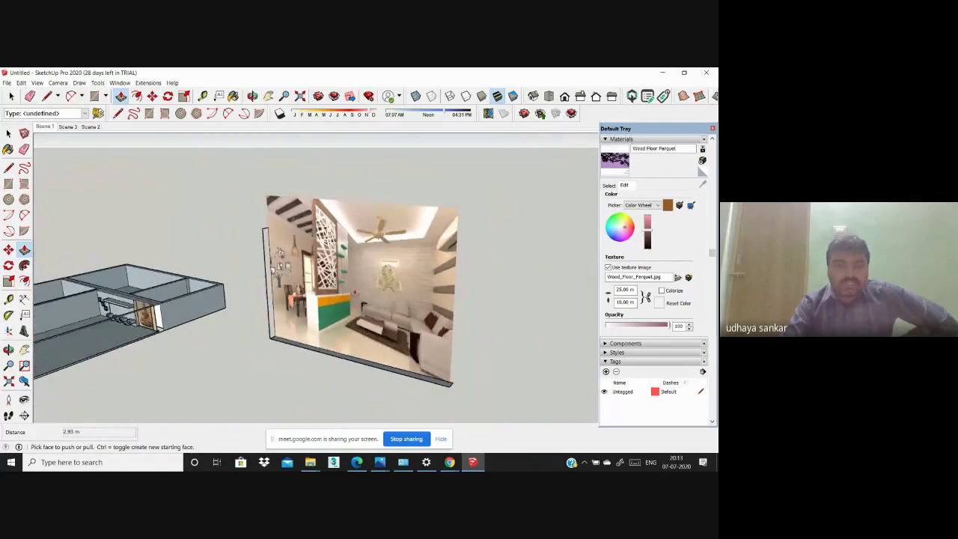
pyautogui.moveTo(349, 295); pyautogui.dragTo(336, 342, button='middle')
pyautogui.scroll(-2, 335, 342)
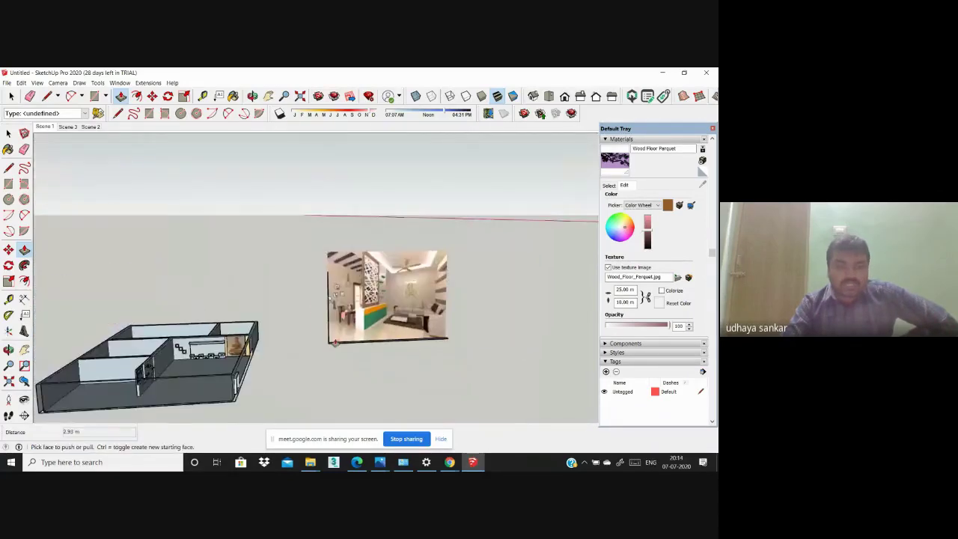
pyautogui.scroll(2, 253, 358)
pyautogui.moveTo(267, 352); pyautogui.dragTo(326, 348, button='middle')
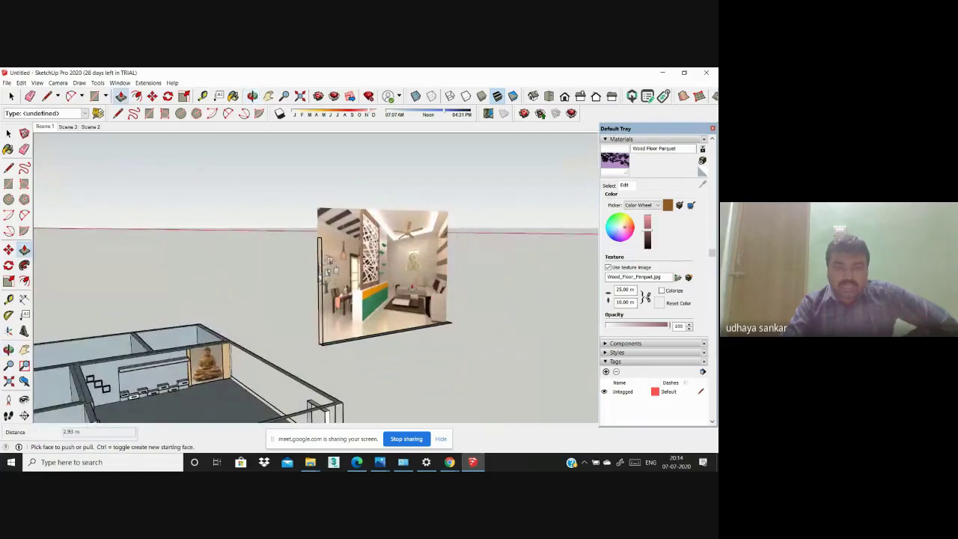
pyautogui.scroll(2, 437, 277)
pyautogui.scroll(2, 438, 277)
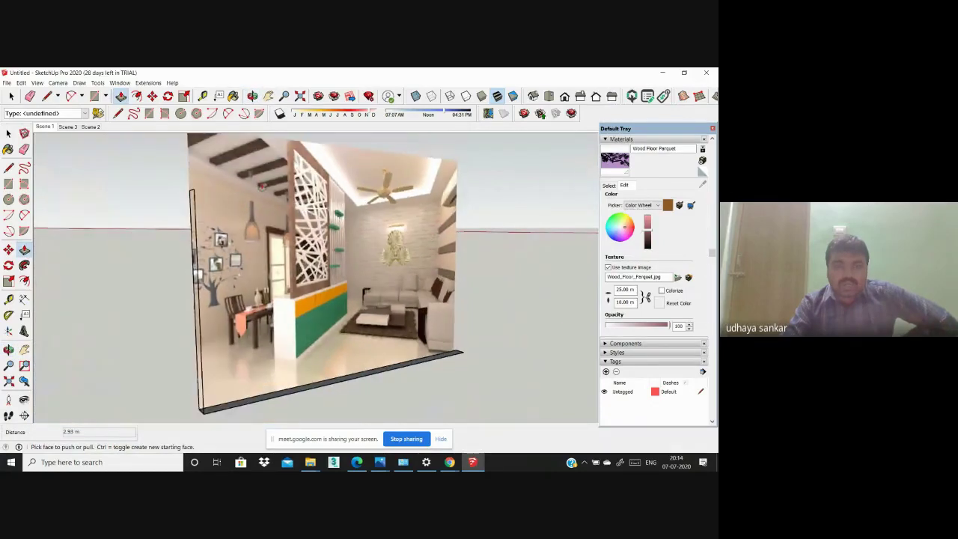
pyautogui.scroll(-1, 289, 175)
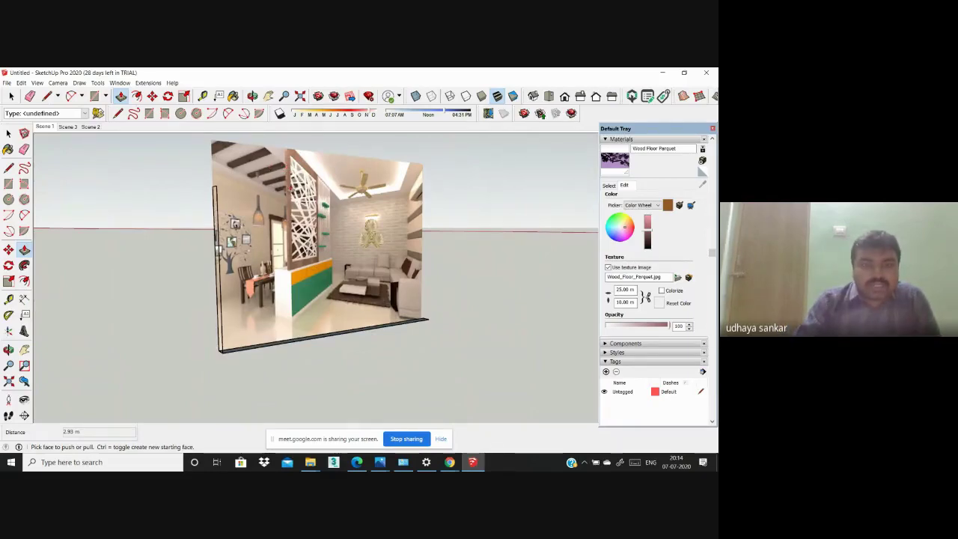
pyautogui.scroll(-2, 389, 273)
pyautogui.moveTo(389, 277); pyautogui.dragTo(214, 348, button='middle')
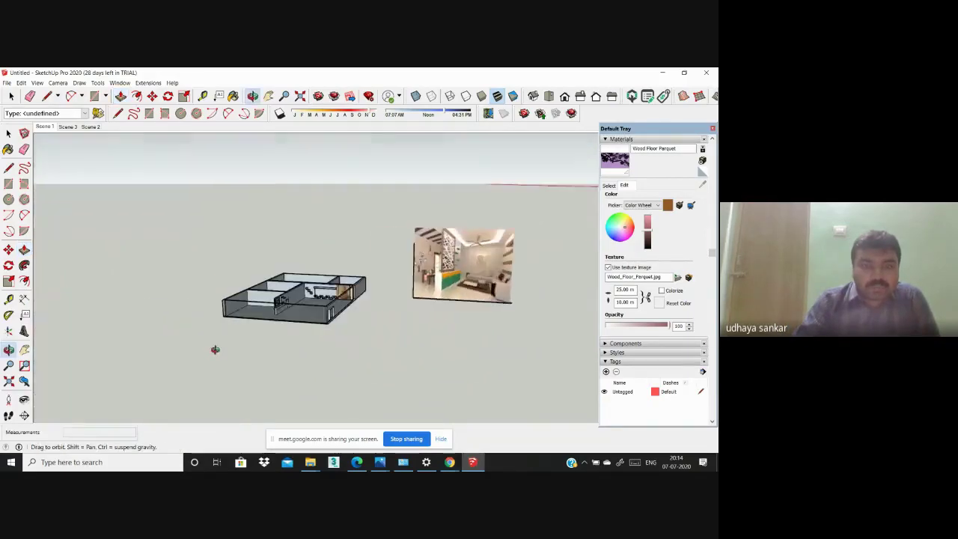
pyautogui.scroll(2, 348, 281)
pyautogui.scroll(2, 315, 293)
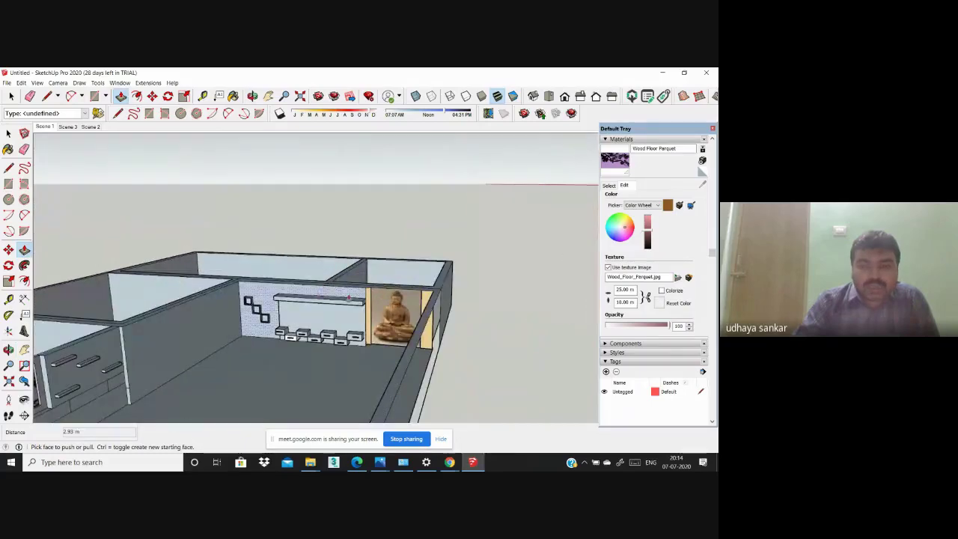
pyautogui.scroll(-2, 347, 298)
pyautogui.moveTo(348, 298); pyautogui.dragTo(196, 334, button='middle')
pyautogui.scroll(2, 196, 334)
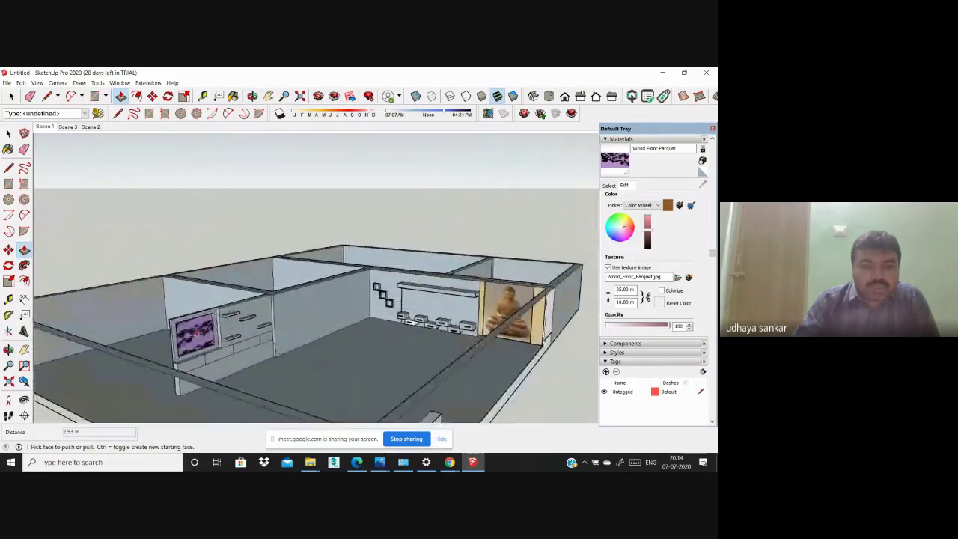
pyautogui.scroll(-3, 315, 329)
pyautogui.scroll(-1, 314, 329)
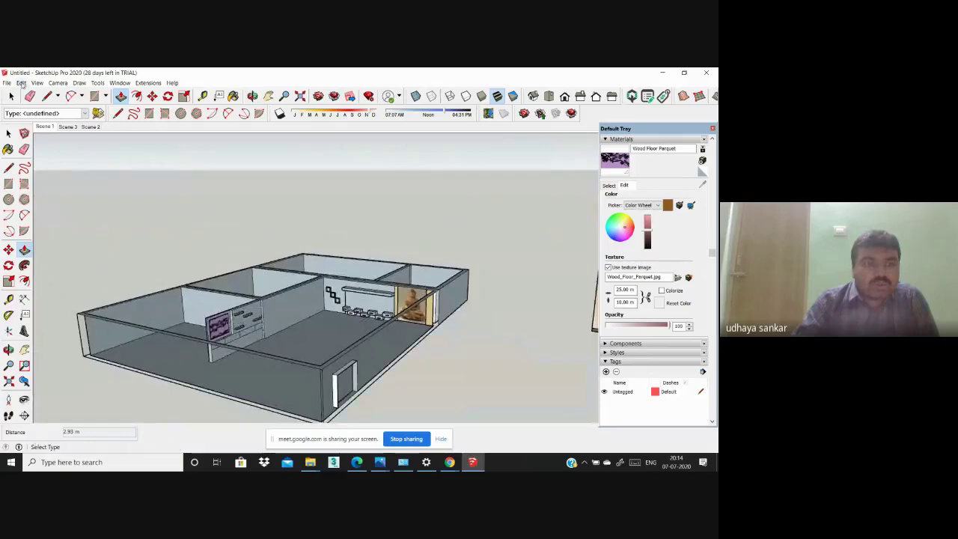
# Step: Unhide all hidden walls and orbit to view the enclosed house
pyautogui.click(22, 83)
pyautogui.click(169, 227)
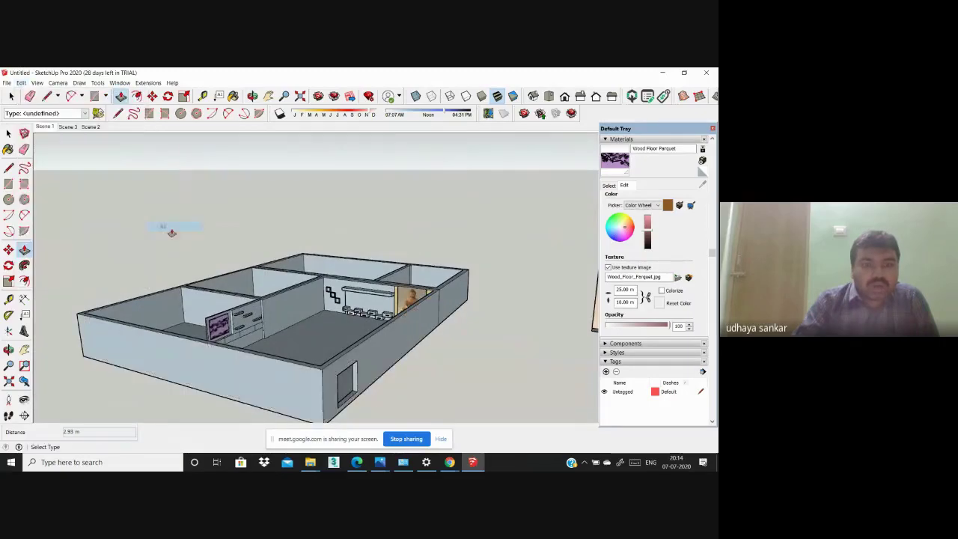
pyautogui.moveTo(211, 276); pyautogui.dragTo(289, 266, button='middle')
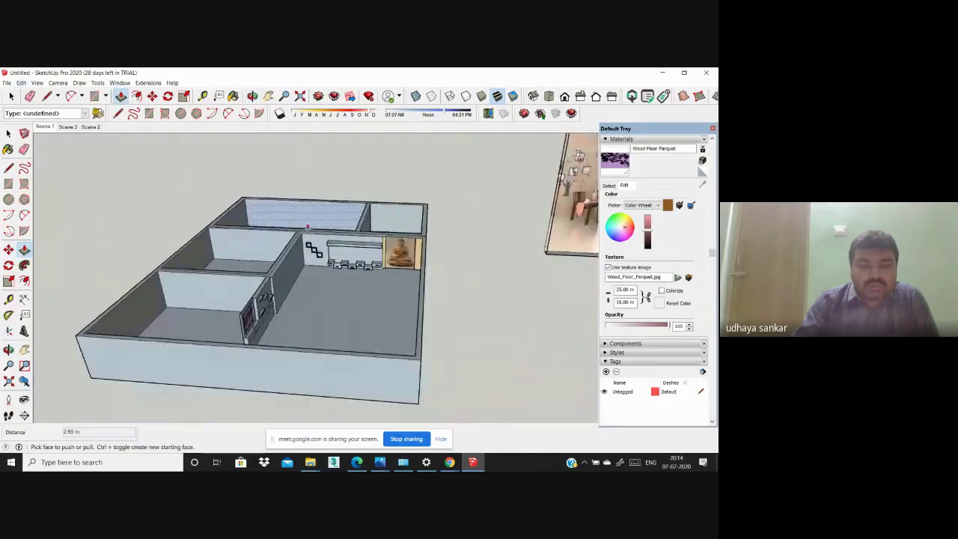
pyautogui.scroll(2, 290, 254)
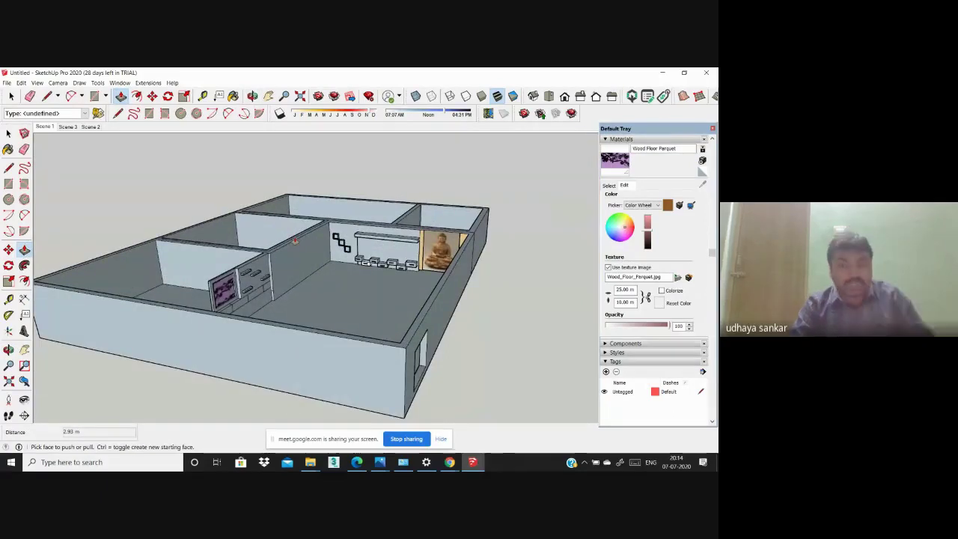
pyautogui.scroll(-2, 227, 258)
pyautogui.scroll(-2, 227, 258)
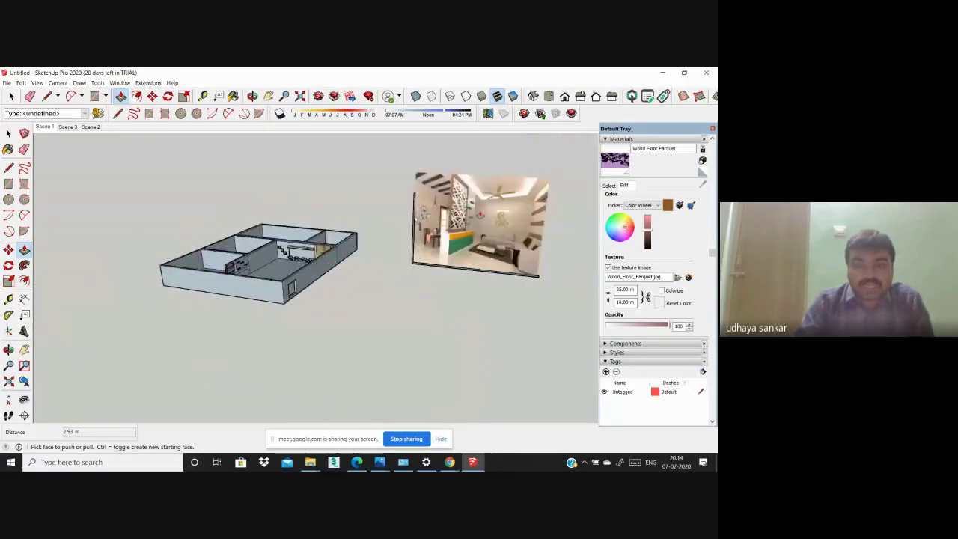
# Step: Select and delete the interior photo panel beside the house
pyautogui.click(11, 96)
pyautogui.click(448, 217)
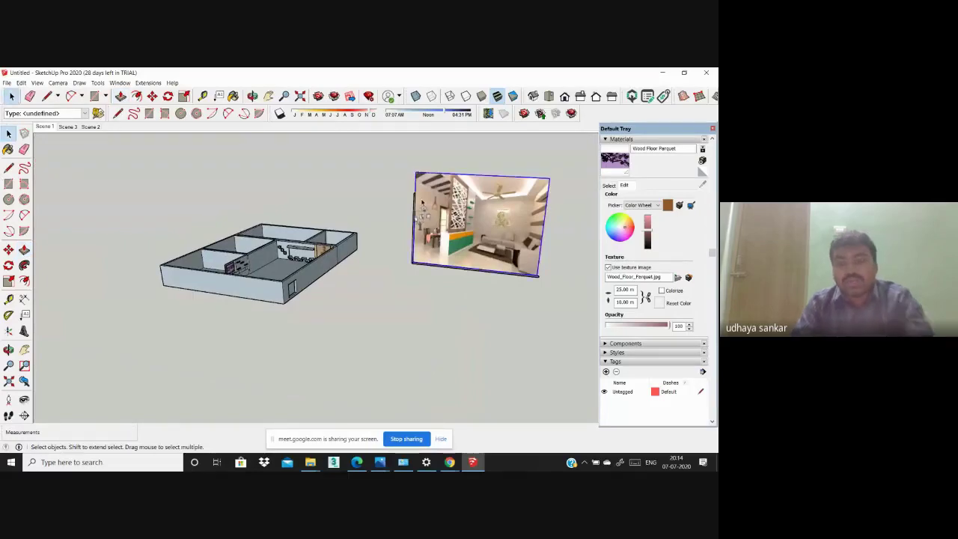
pyautogui.press('Delete')
# Step: Import the modernist-decor interior photo as an image, place it, then undo the misplaced image
pyautogui.click(6, 82)
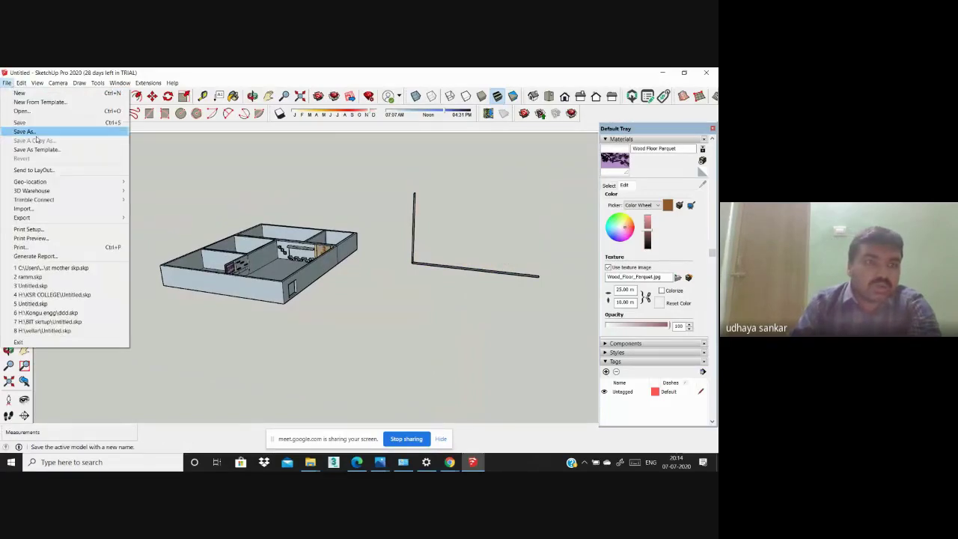
pyautogui.click(45, 208)
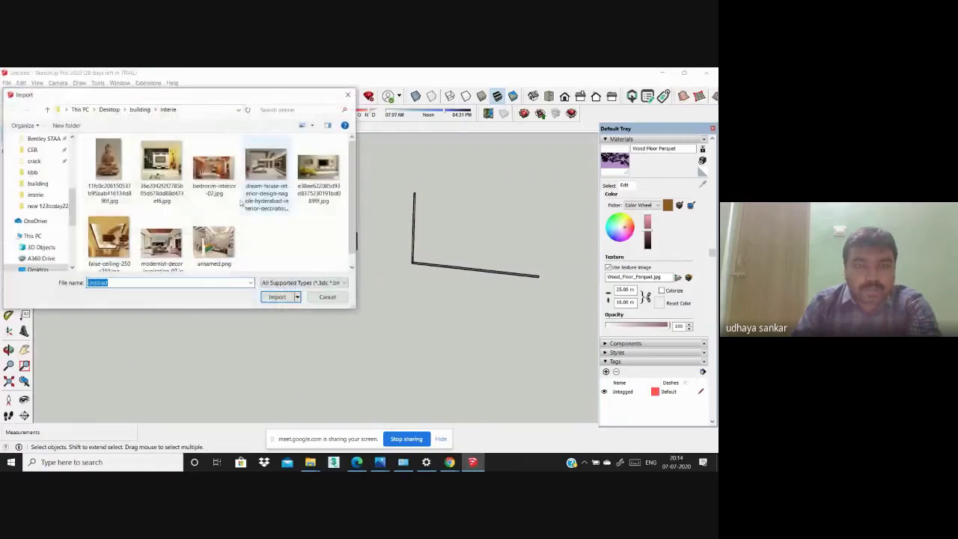
pyautogui.moveTo(161, 240)
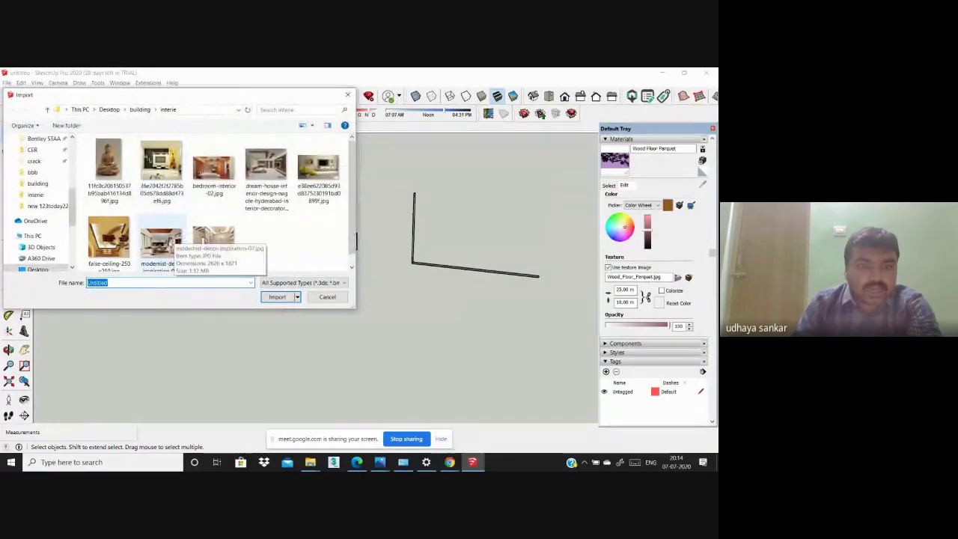
pyautogui.click(144, 245)
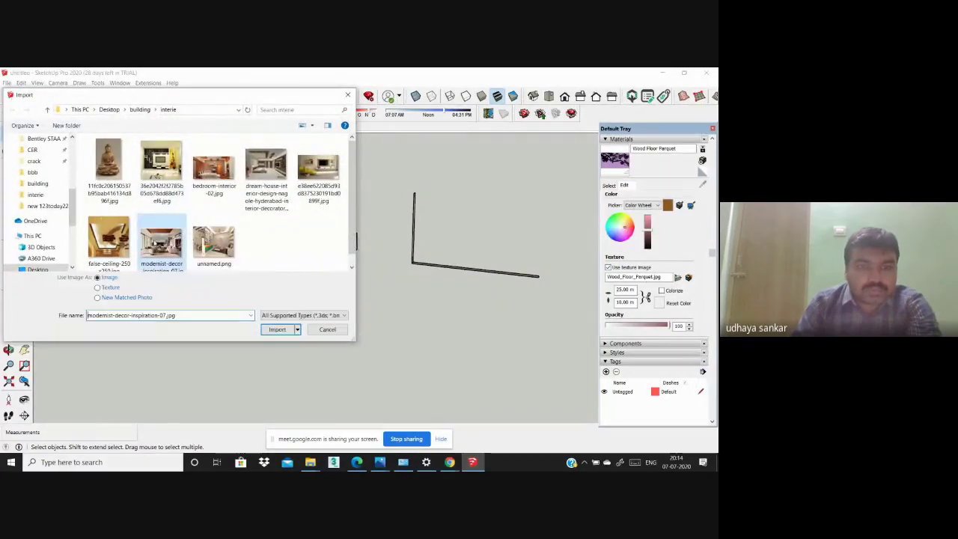
pyautogui.click(275, 329)
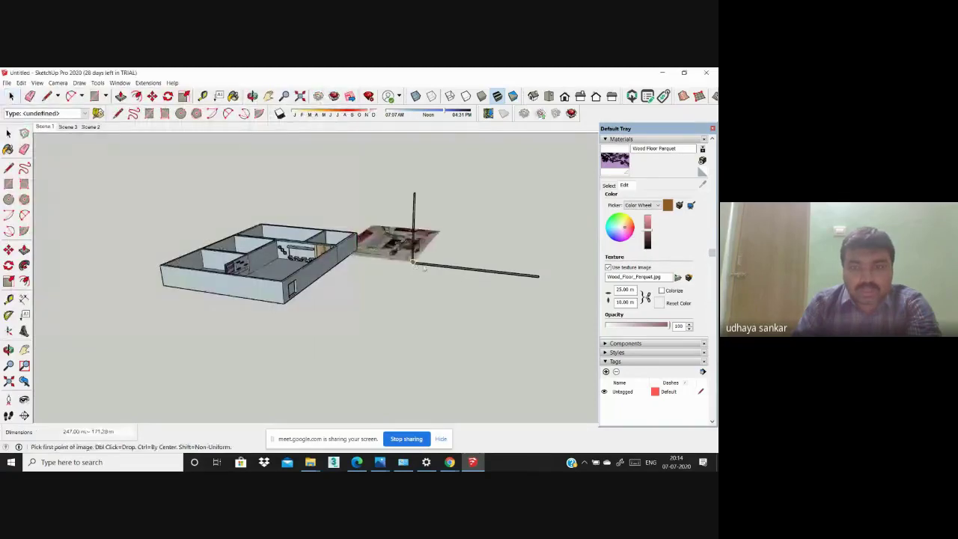
pyautogui.click(412, 262)
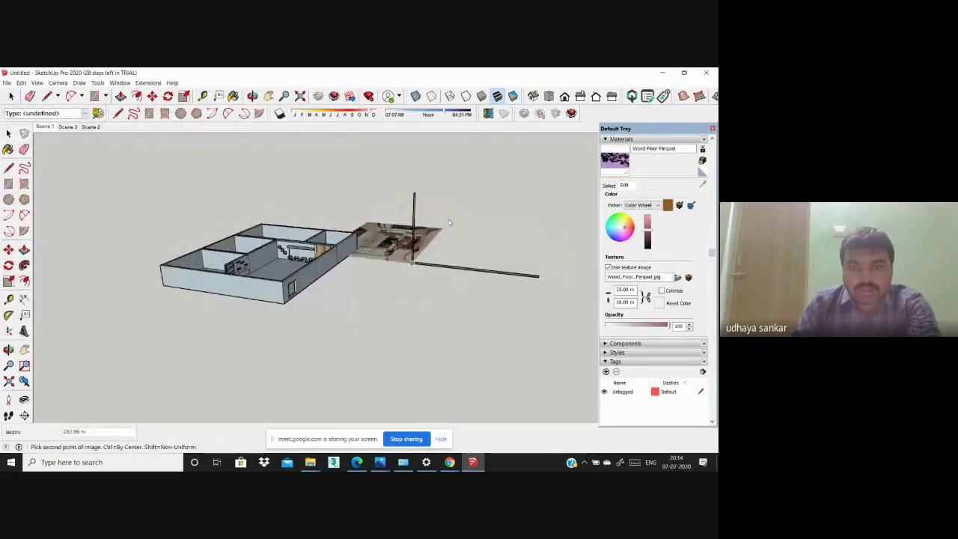
pyautogui.click(466, 198)
pyautogui.scroll(-3, 409, 258)
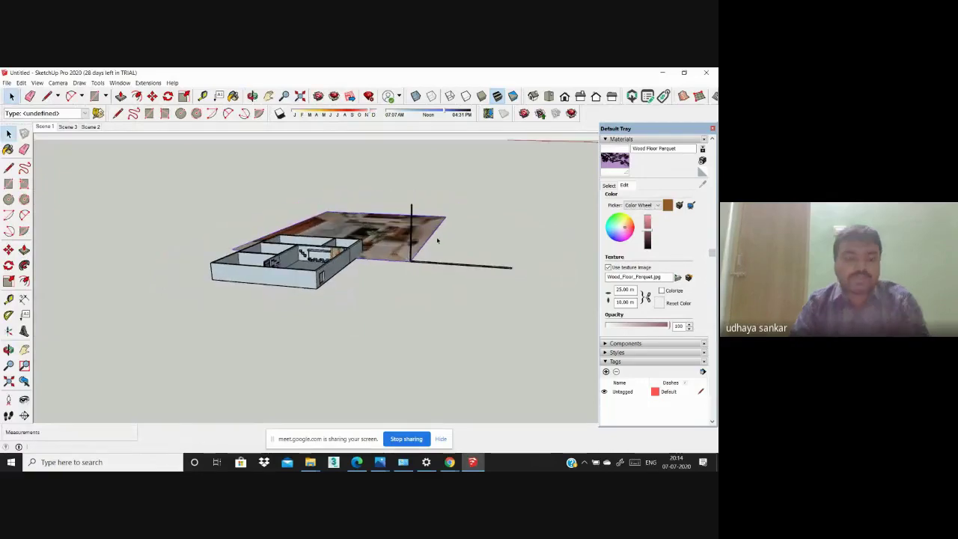
pyautogui.hotkey('ctrl', 'z')
pyautogui.scroll(-1, 493, 267)
# Step: Draw a thin ground rectangle and push/pull it up 154.01 m into a standing board
pyautogui.scroll(4, 449, 278)
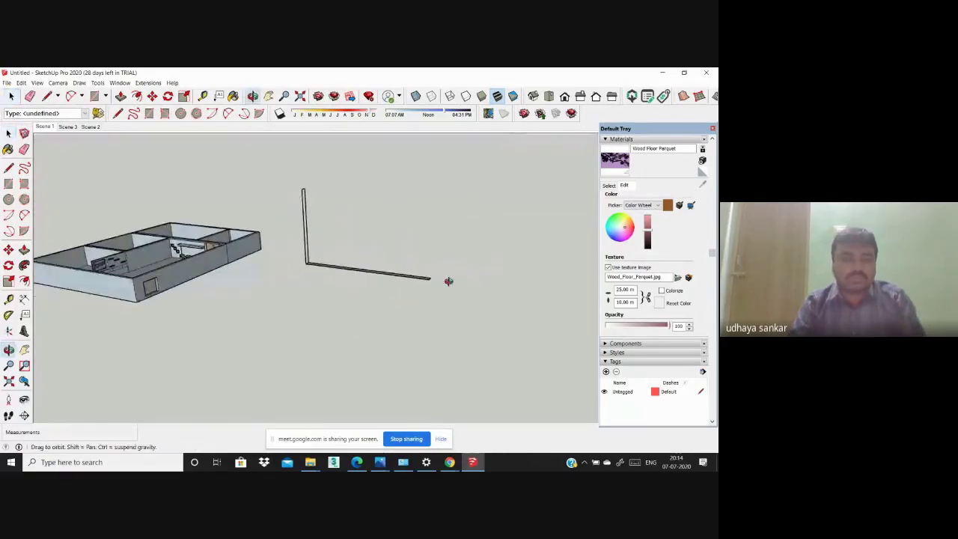
pyautogui.click(8, 184)
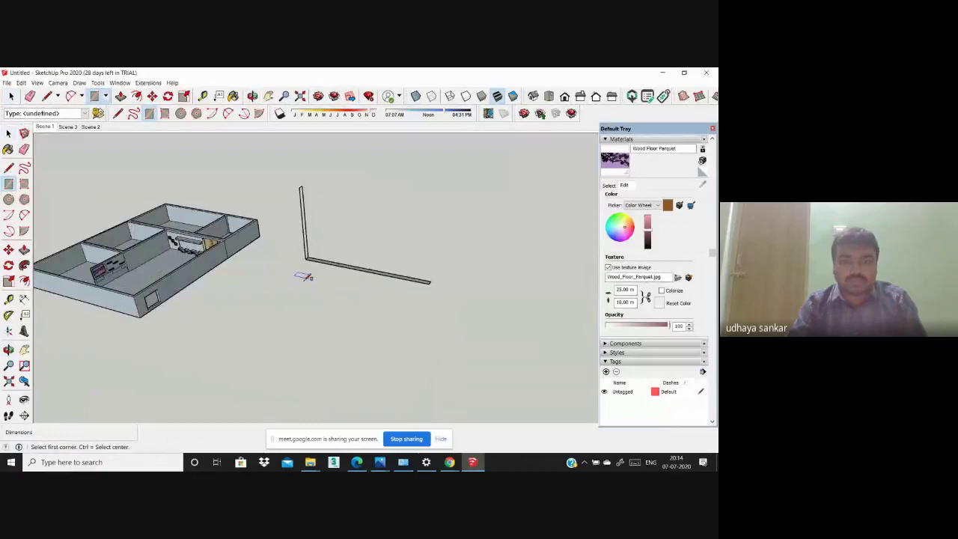
pyautogui.click(25, 249)
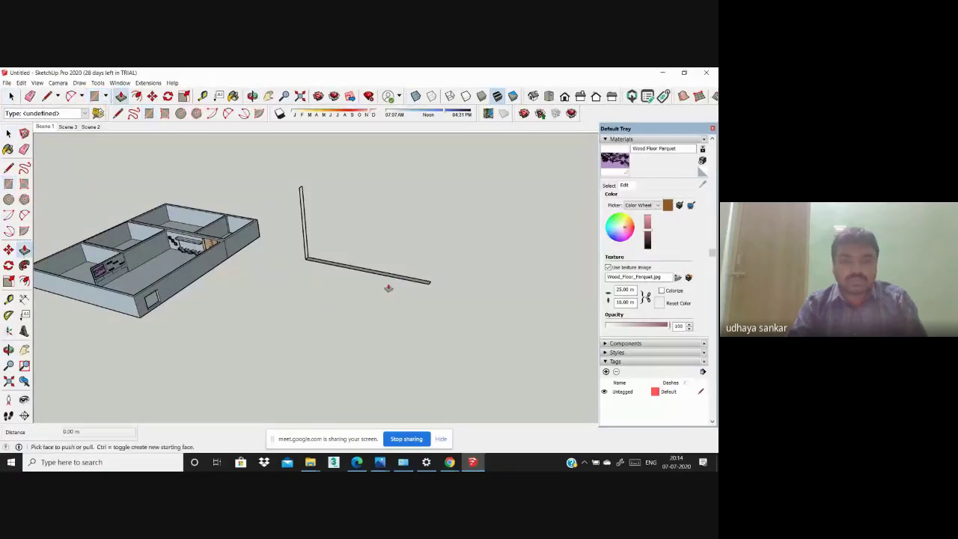
pyautogui.moveTo(389, 287); pyautogui.dragTo(371, 283, button='middle')
pyautogui.moveTo(371, 278); pyautogui.dragTo(336, 250)
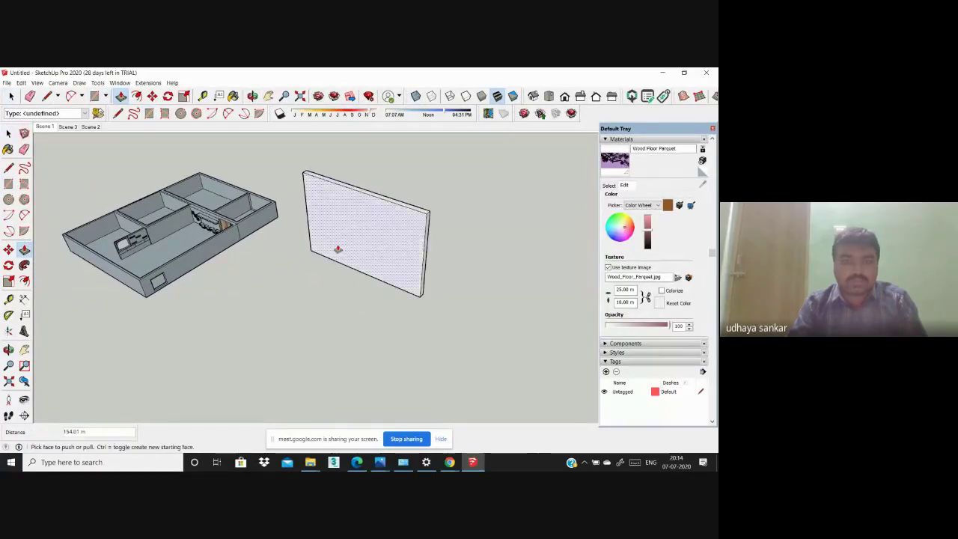
pyautogui.moveTo(336, 250); pyautogui.dragTo(406, 197, button='middle')
pyautogui.click(7, 82)
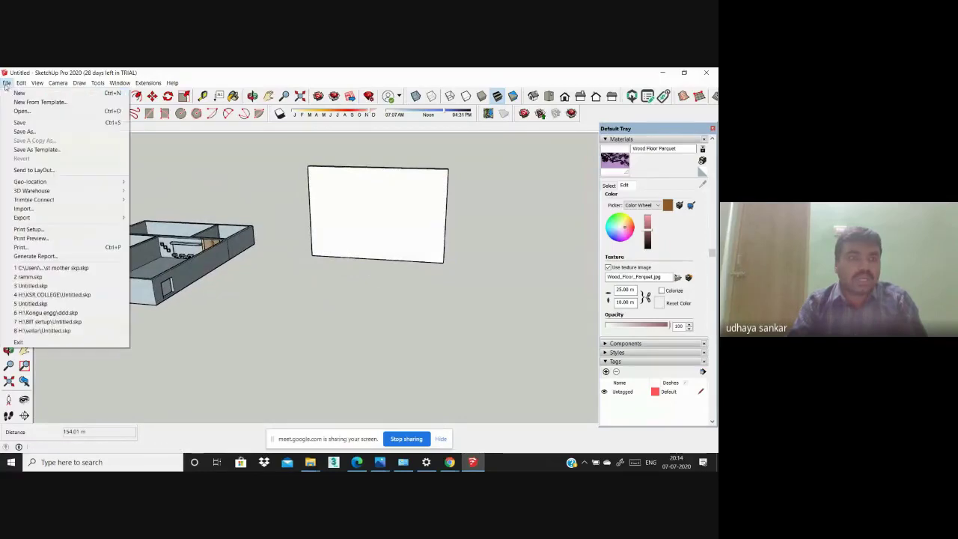
# Step: Import modernist-decor-inspiration-07.jpg as an image, placing it by two corners on the board
pyautogui.click(45, 200)
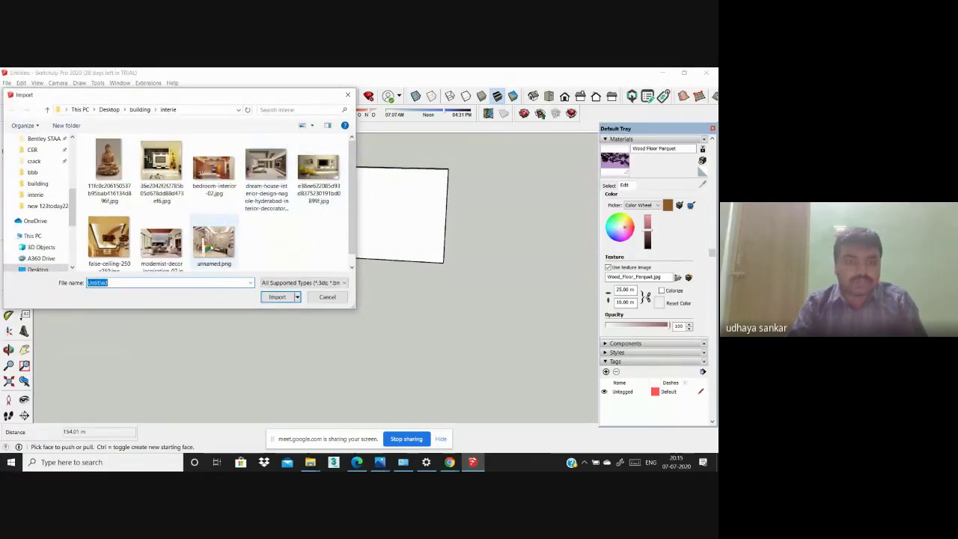
pyautogui.click(161, 243)
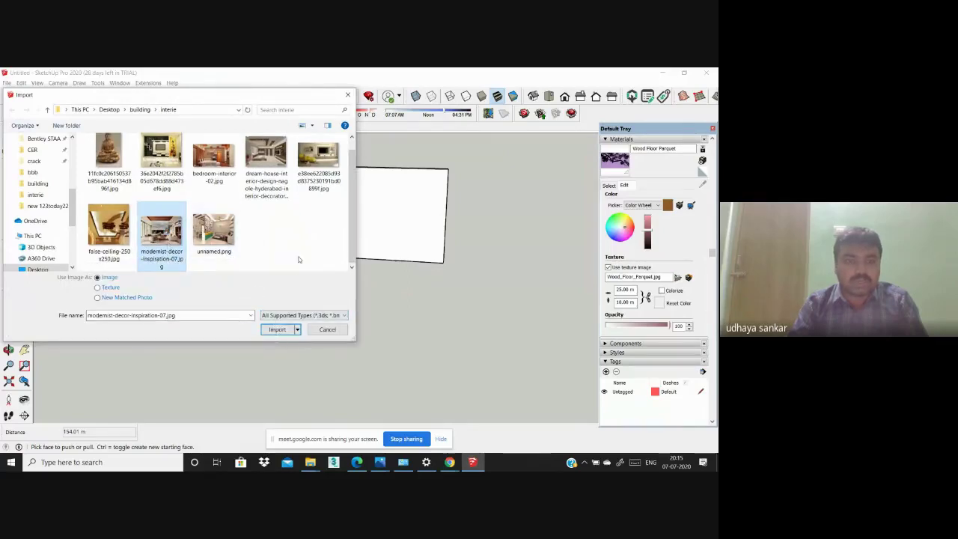
pyautogui.click(278, 329)
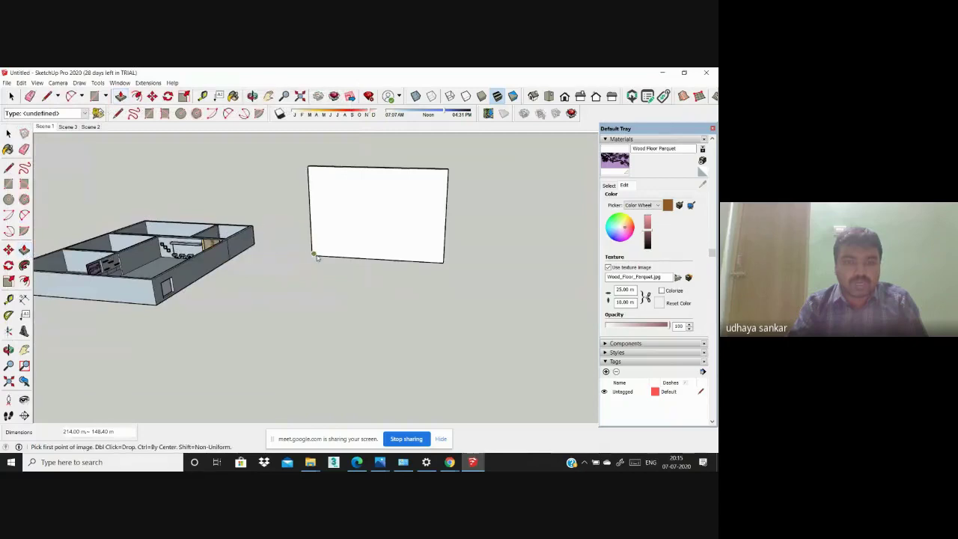
pyautogui.click(314, 255)
pyautogui.click(434, 169)
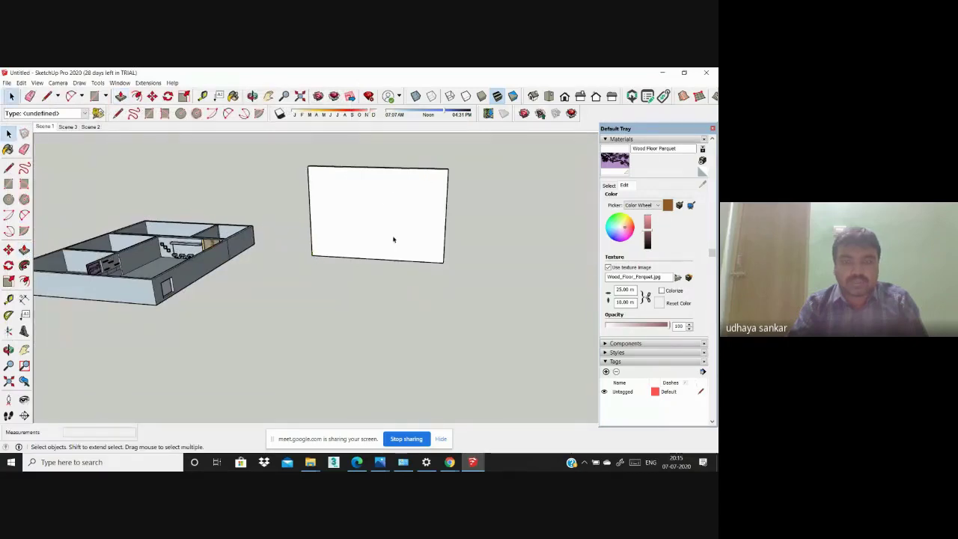
# Step: Re-import the same photo as an image and anchor its first corner on the board's face
pyautogui.click(7, 82)
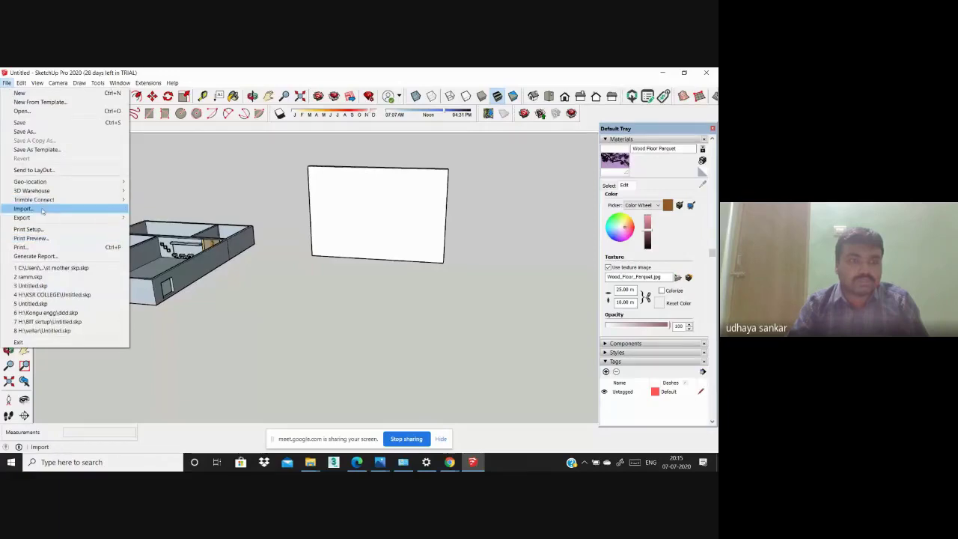
pyautogui.click(23, 208)
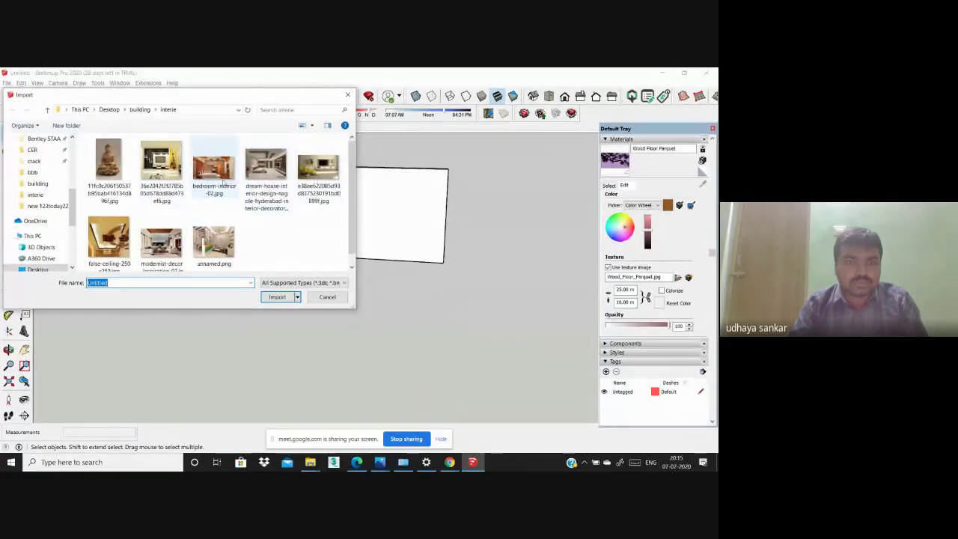
pyautogui.click(160, 241)
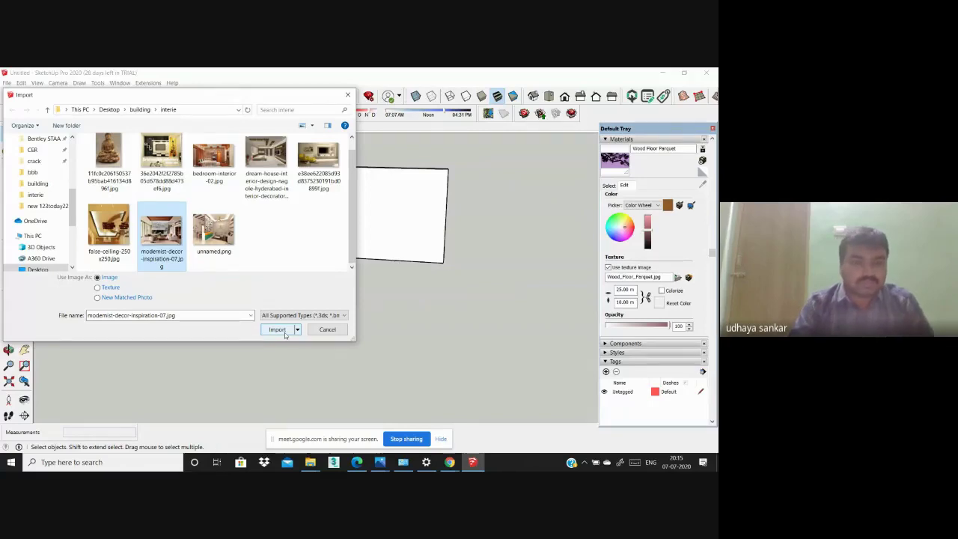
pyautogui.click(285, 333)
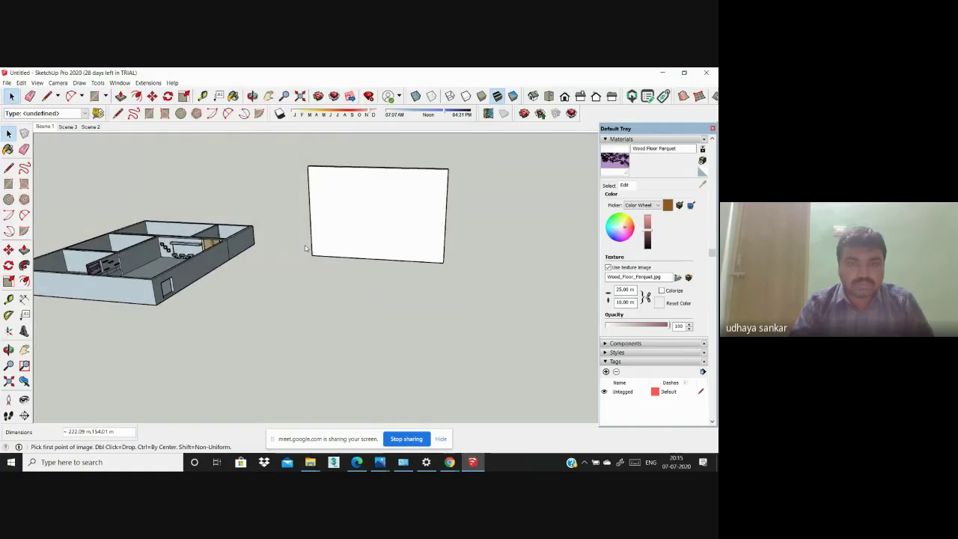
pyautogui.click(323, 250)
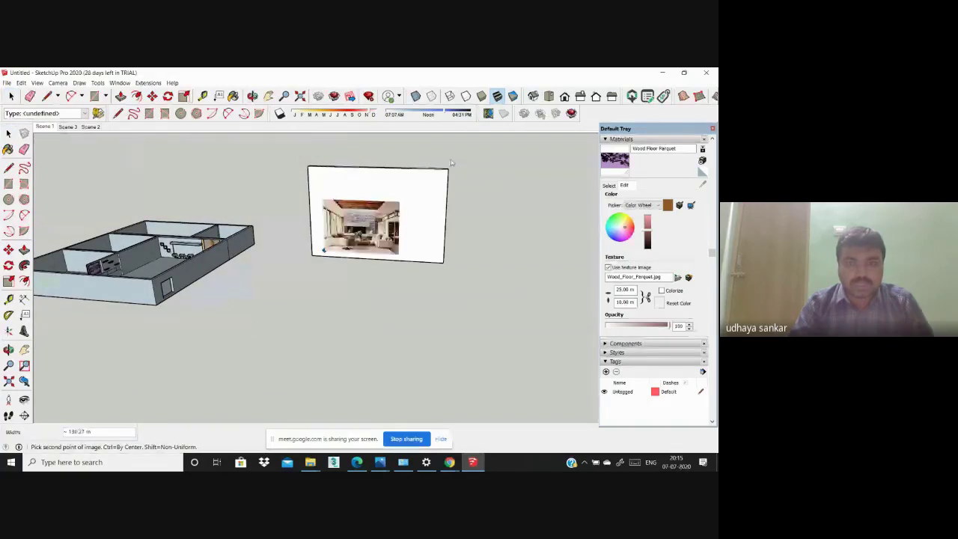
# Step: Finish sizing the photo across the board, then orbit around the board and house
pyautogui.click(486, 142)
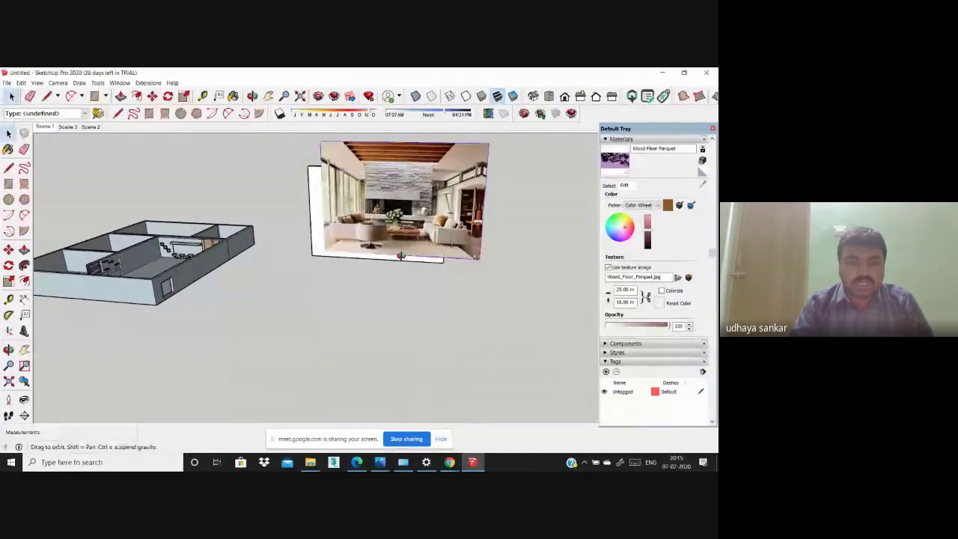
pyautogui.moveTo(400, 252); pyautogui.dragTo(389, 260, button='middle')
pyautogui.scroll(2, 390, 259)
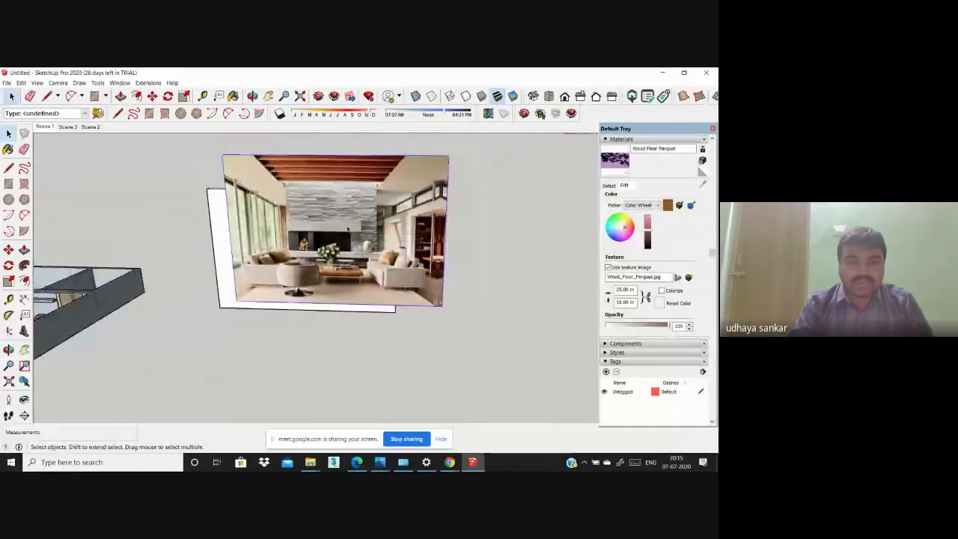
pyautogui.scroll(-2, 402, 254)
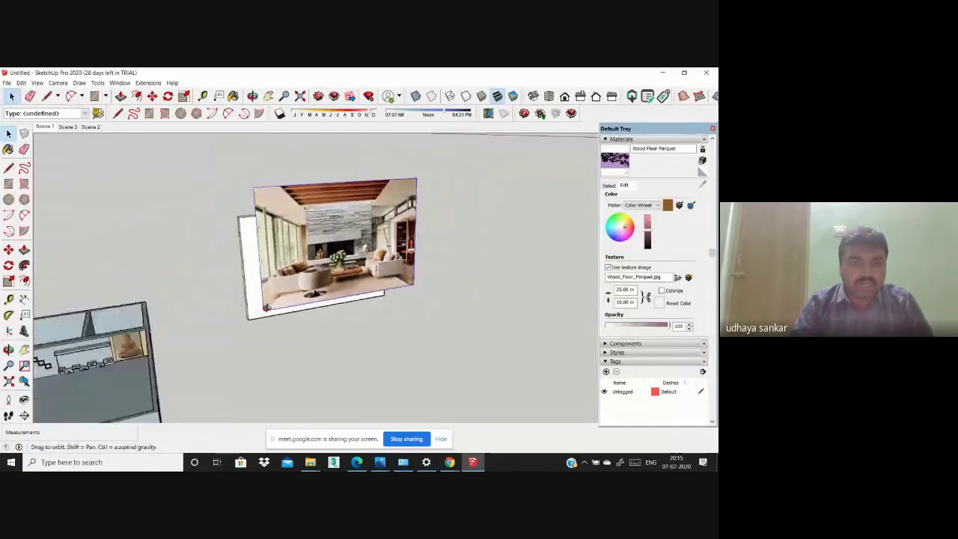
pyautogui.moveTo(154, 307); pyautogui.dragTo(299, 224, button='middle')
pyautogui.scroll(3, 300, 218)
pyautogui.scroll(1, 341, 215)
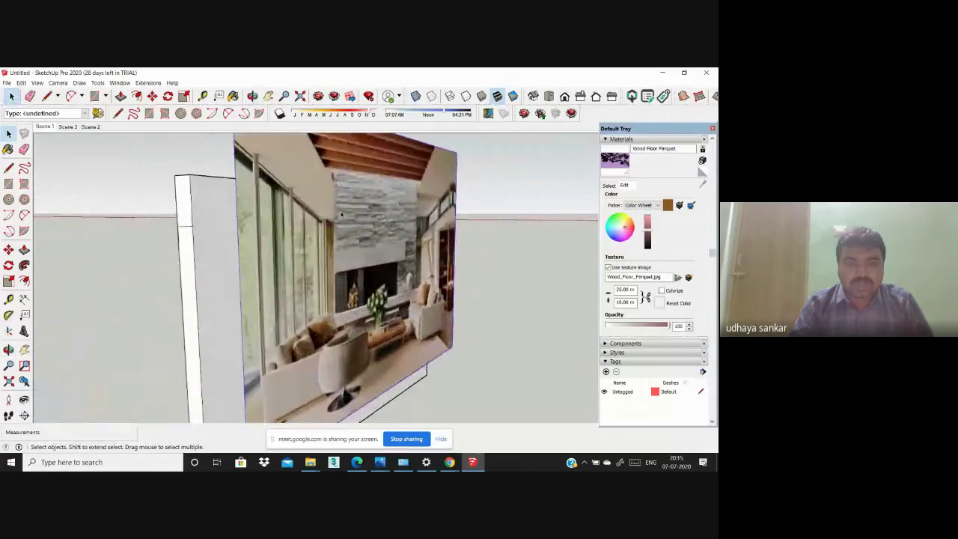
pyautogui.scroll(-2, 324, 190)
pyautogui.scroll(-2, 327, 212)
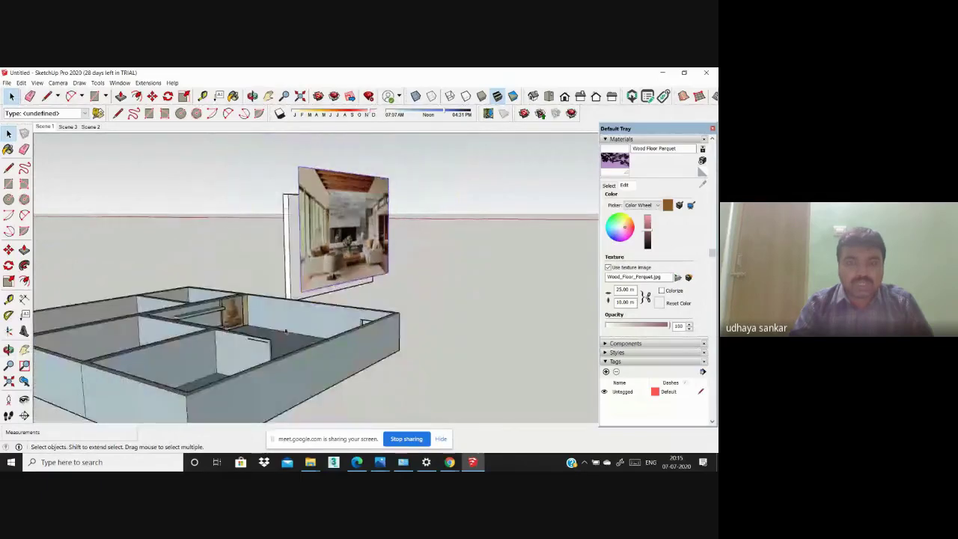
# Step: Orbit and zoom to face the back wall, then save the view as Scene 4
pyautogui.moveTo(285, 332); pyautogui.dragTo(289, 303, button='middle')
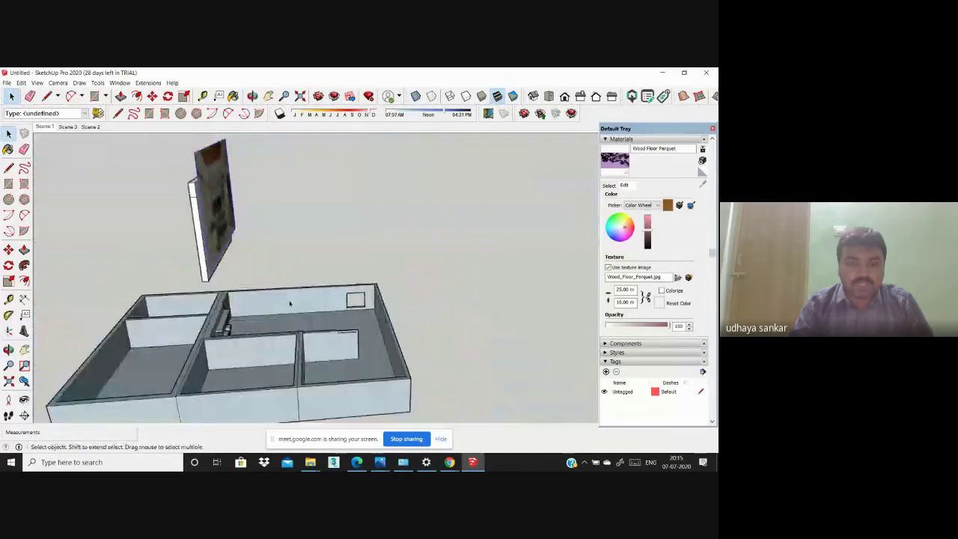
pyautogui.scroll(4, 290, 303)
pyautogui.scroll(2, 241, 304)
pyautogui.scroll(1, 232, 259)
pyautogui.scroll(1, 224, 262)
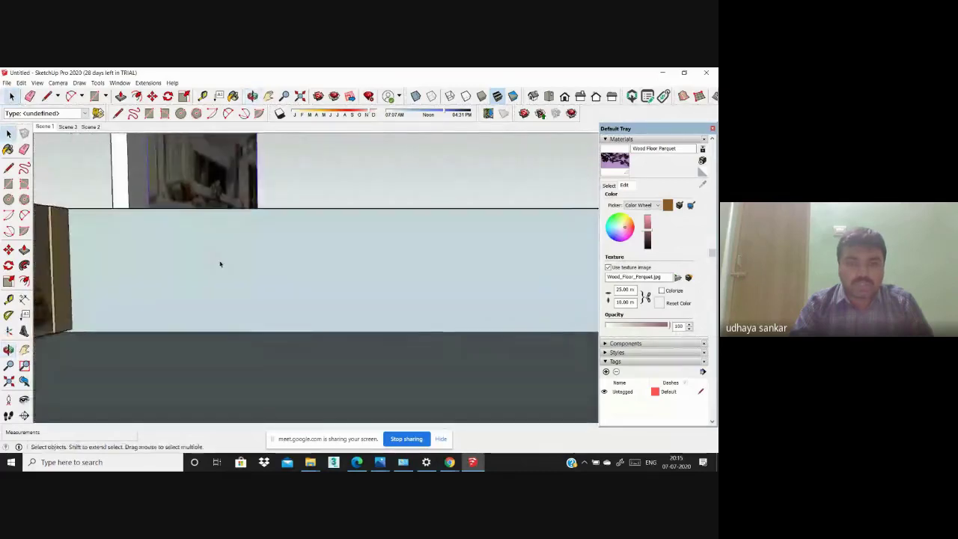
pyautogui.scroll(2, 132, 297)
pyautogui.scroll(1, 175, 297)
pyautogui.scroll(-2, 176, 296)
pyautogui.scroll(-1, 198, 298)
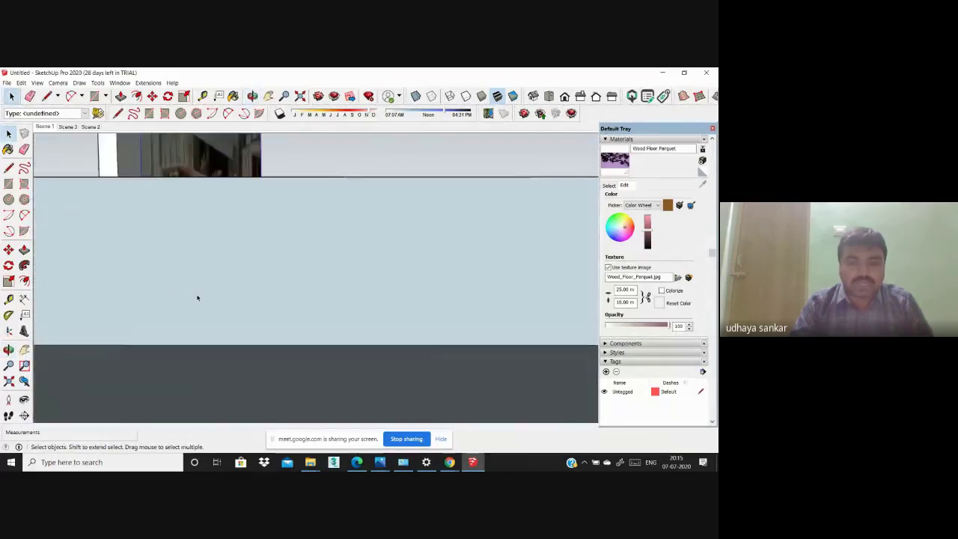
pyautogui.moveTo(198, 298); pyautogui.dragTo(202, 274, button='middle')
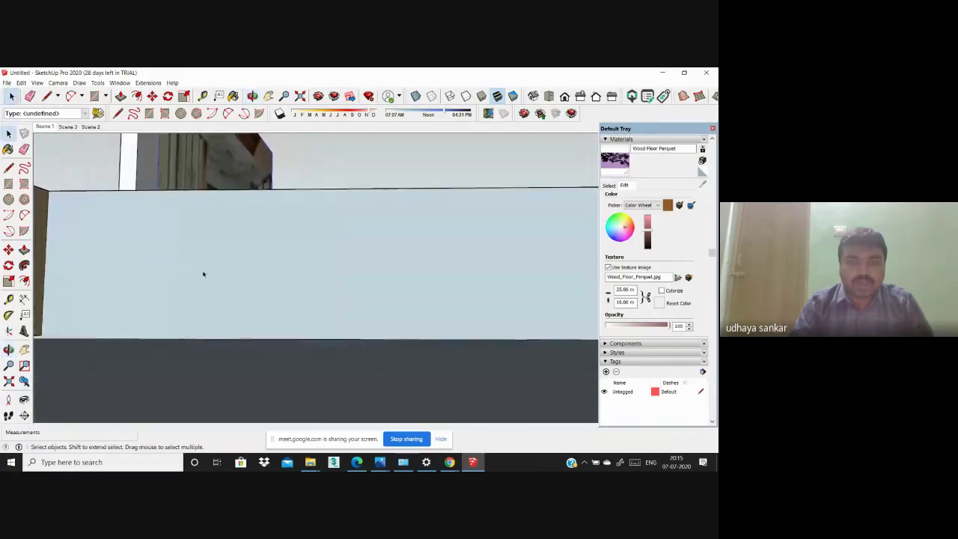
pyautogui.moveTo(119, 198)
pyautogui.mouseDown(button='middle')
pyautogui.moveTo(223, 235)
pyautogui.moveTo(139, 164)
pyautogui.mouseUp(button='middle')
pyautogui.click(37, 83)
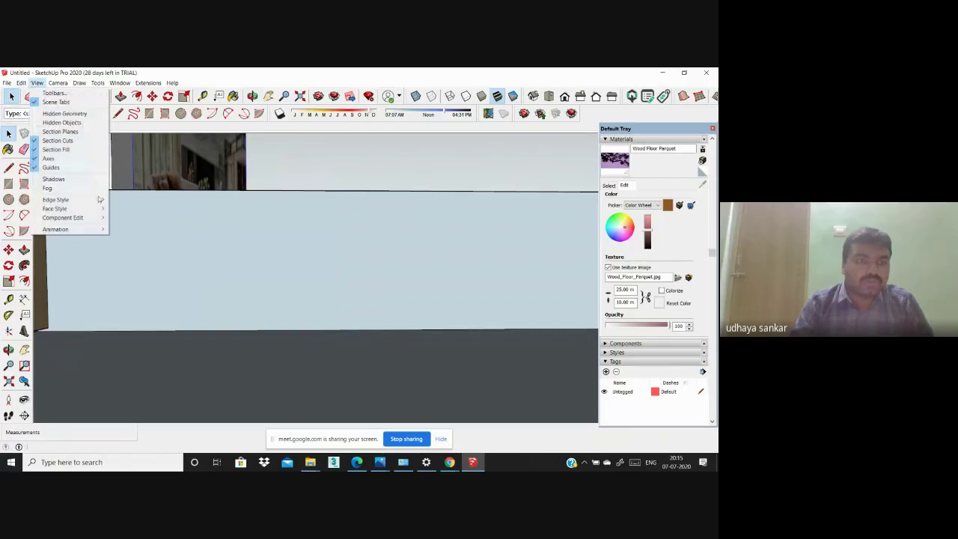
pyautogui.moveTo(55, 229)
pyautogui.click(129, 230)
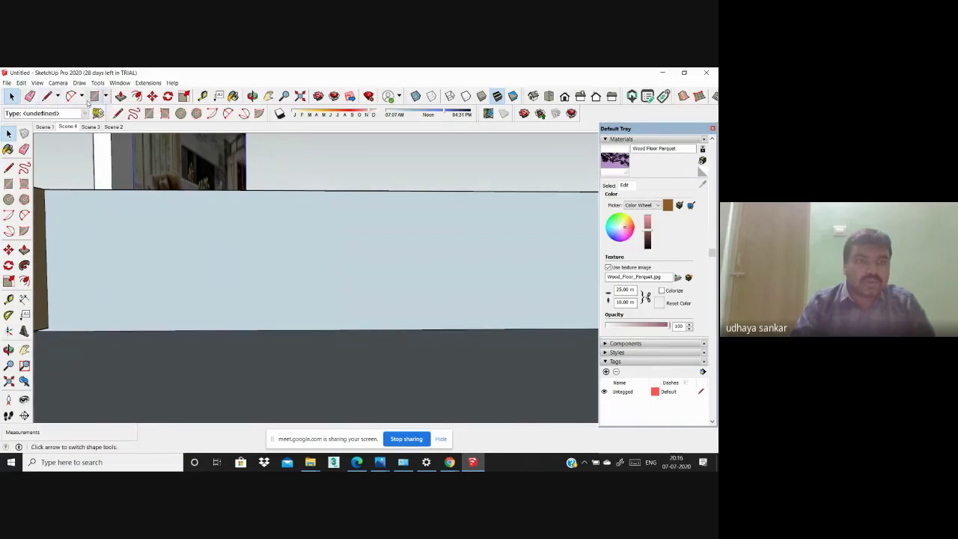
pyautogui.click(8, 186)
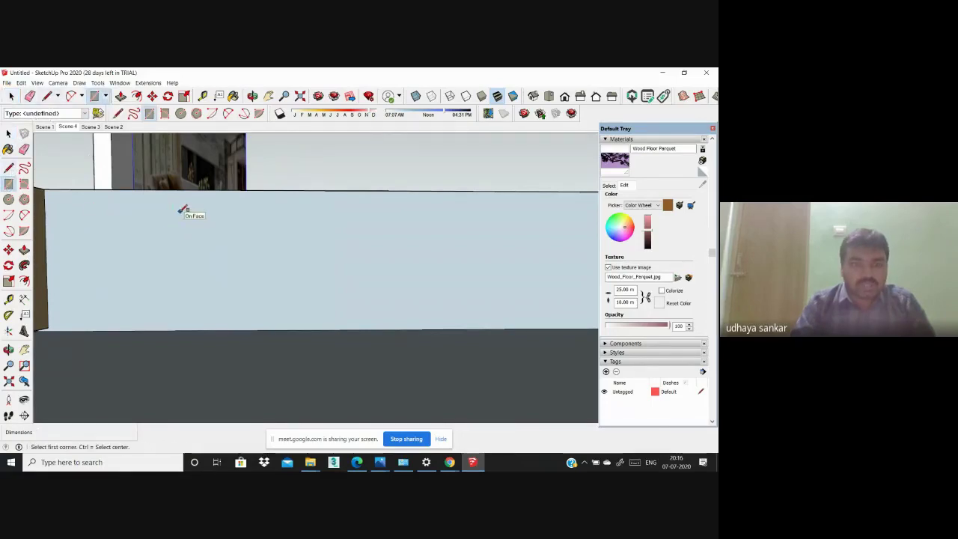
pyautogui.click(180, 211)
pyautogui.click(479, 302)
pyautogui.moveTo(483, 300)
pyautogui.mouseDown(button='middle')
pyautogui.moveTo(206, 330)
pyautogui.moveTo(303, 230)
pyautogui.mouseUp(button='middle')
pyautogui.scroll(-3, 207, 329)
pyautogui.scroll(3, 357, 153)
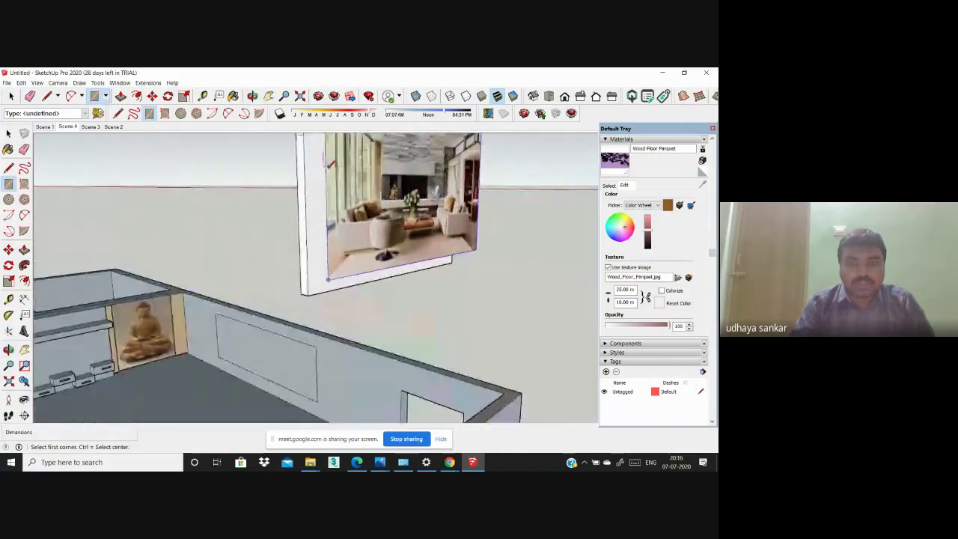
pyautogui.scroll(3, 348, 221)
pyautogui.scroll(-3, 335, 133)
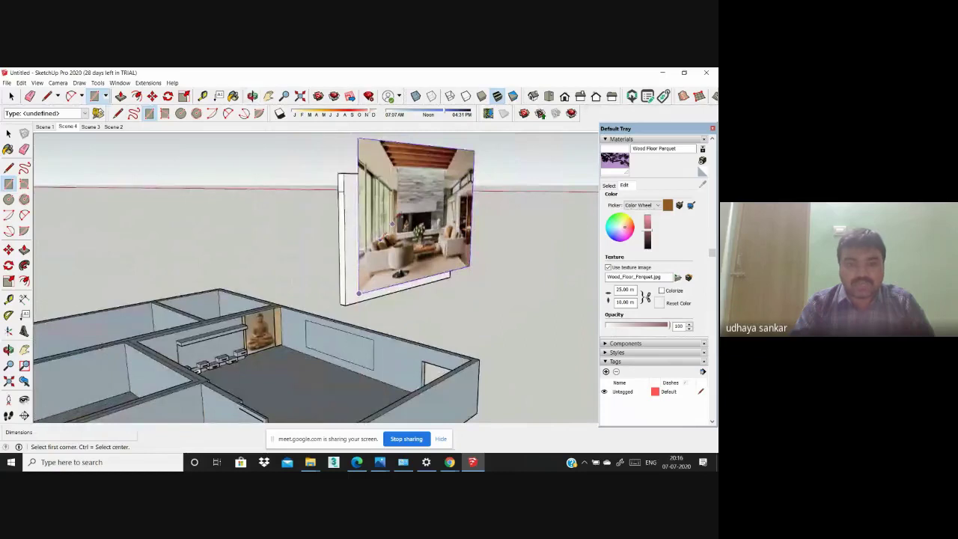
pyautogui.scroll(2, 391, 223)
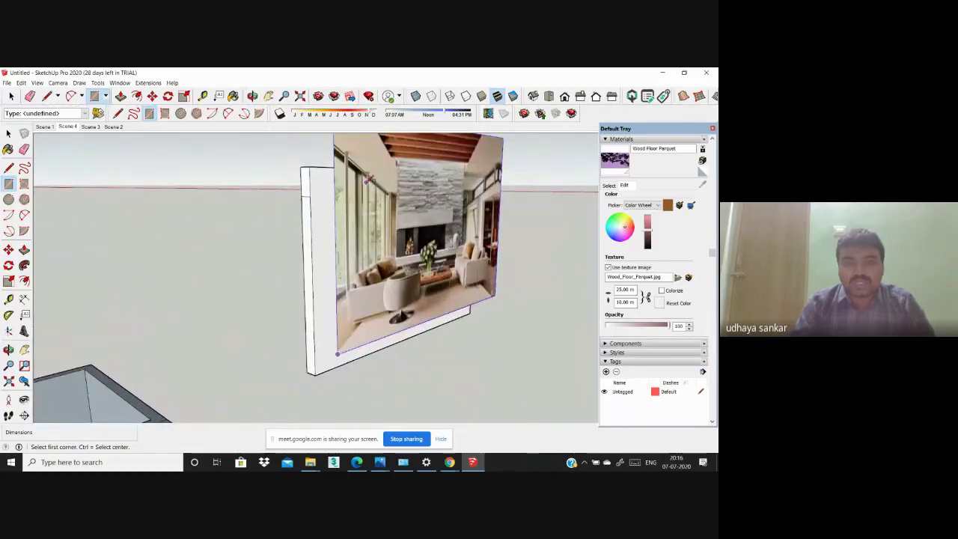
pyautogui.scroll(-3, 368, 183)
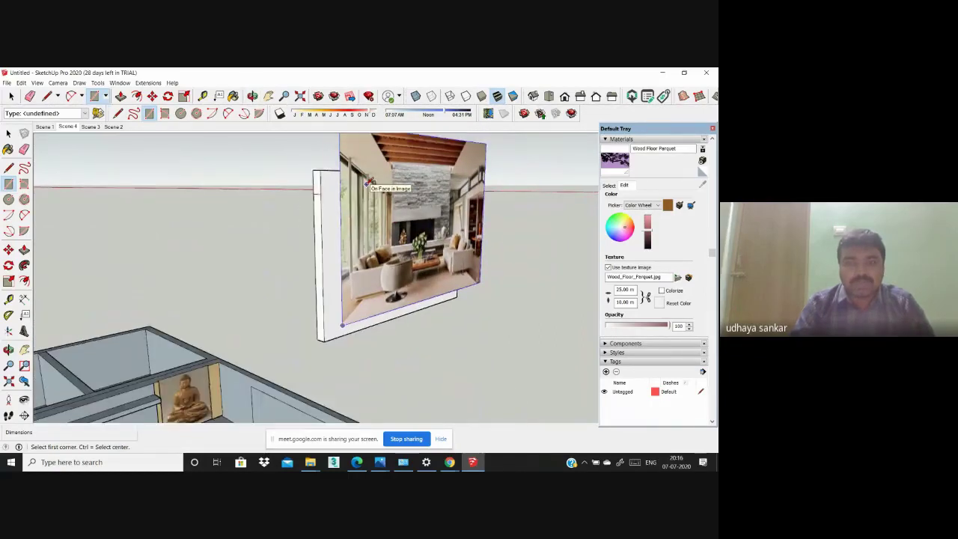
pyautogui.scroll(-2, 299, 299)
pyautogui.moveTo(299, 299); pyautogui.dragTo(314, 247, button='middle')
pyautogui.scroll(4, 299, 340)
pyautogui.moveTo(298, 340)
pyautogui.mouseDown(button='middle')
pyautogui.moveTo(287, 331)
pyautogui.moveTo(286, 278)
pyautogui.moveTo(242, 304)
pyautogui.moveTo(265, 301)
pyautogui.mouseUp(button='middle')
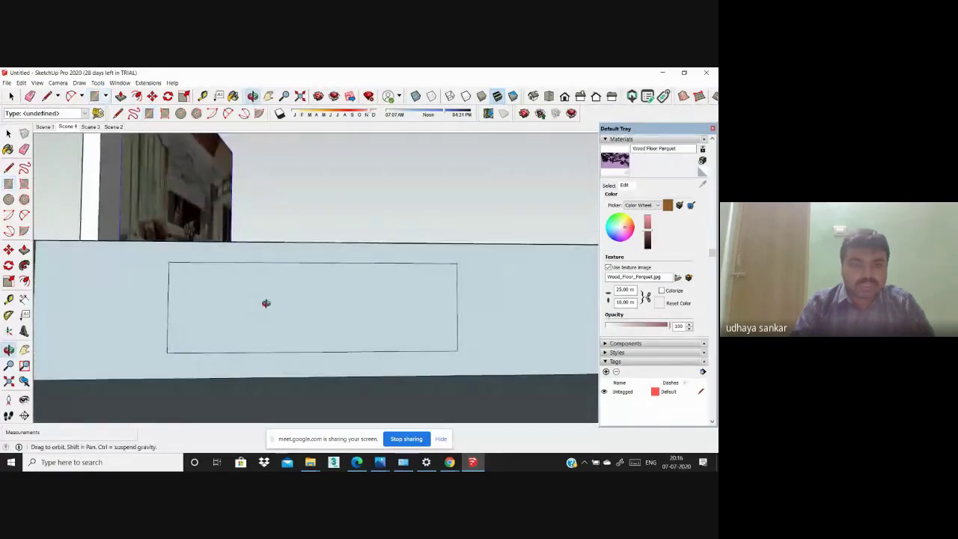
pyautogui.click(25, 280)
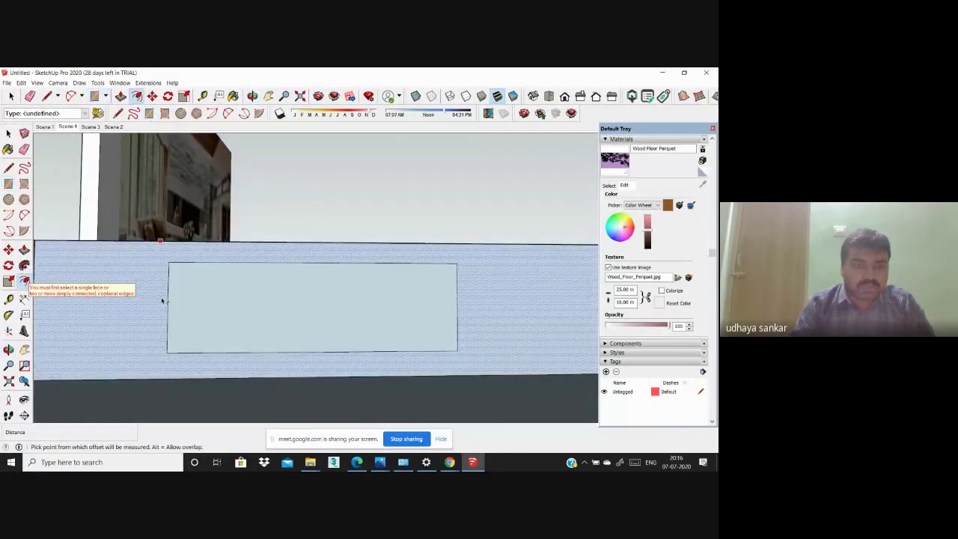
pyautogui.moveTo(161, 301); pyautogui.dragTo(166, 304)
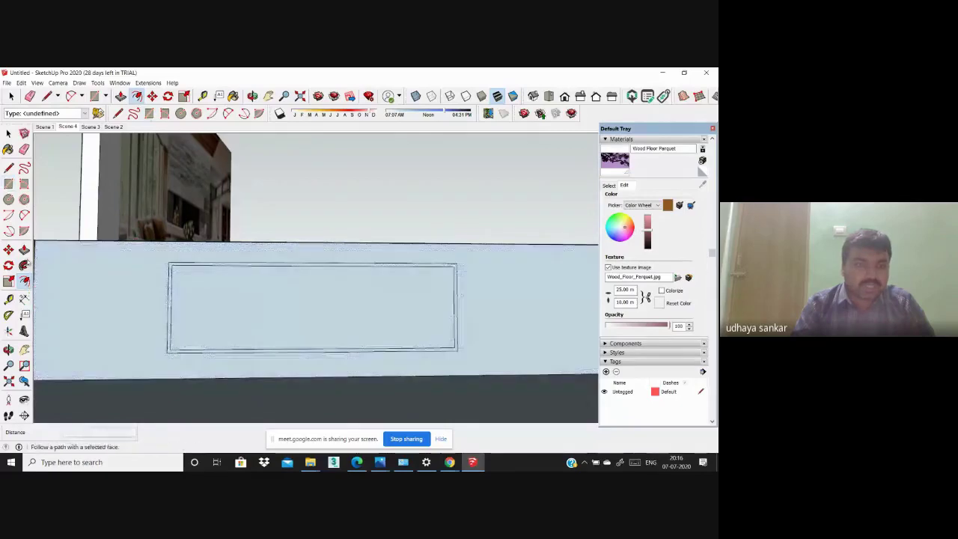
pyautogui.click(24, 249)
pyautogui.moveTo(172, 322); pyautogui.dragTo(194, 334, button='middle')
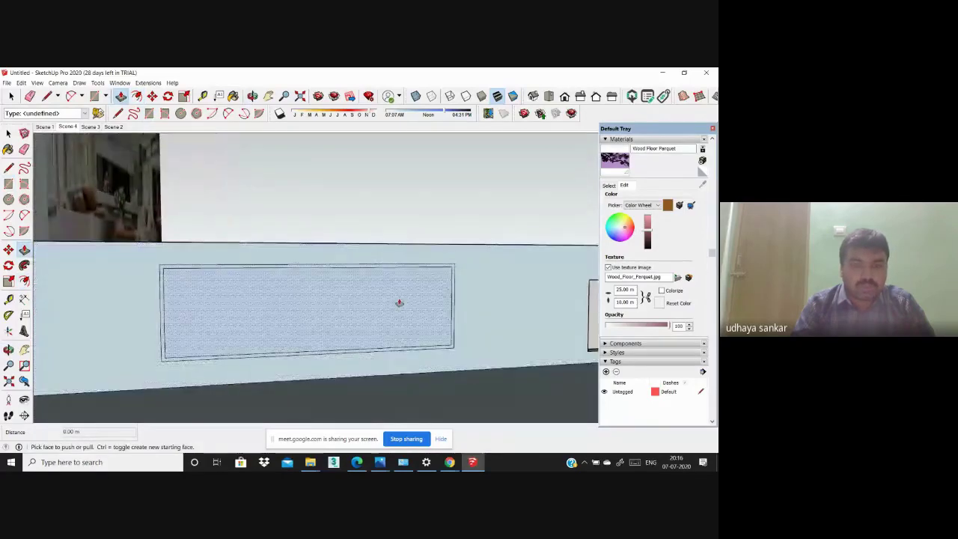
pyautogui.moveTo(398, 302)
pyautogui.mouseDown(button='middle')
pyautogui.moveTo(398, 325)
pyautogui.moveTo(418, 324)
pyautogui.mouseUp(button='middle')
pyautogui.click(418, 324)
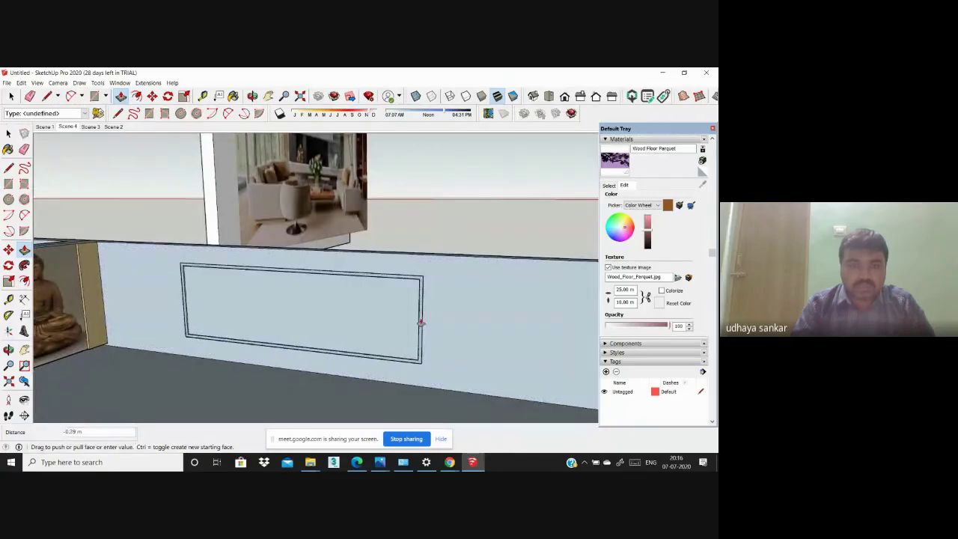
pyautogui.click(421, 323)
pyautogui.moveTo(421, 323)
pyautogui.mouseDown(button='middle')
pyautogui.moveTo(309, 327)
pyautogui.moveTo(275, 181)
pyautogui.moveTo(209, 239)
pyautogui.moveTo(304, 340)
pyautogui.moveTo(429, 207)
pyautogui.moveTo(336, 300)
pyautogui.moveTo(361, 419)
pyautogui.moveTo(327, 366)
pyautogui.moveTo(226, 277)
pyautogui.moveTo(256, 240)
pyautogui.moveTo(248, 226)
pyautogui.mouseUp(button='middle')
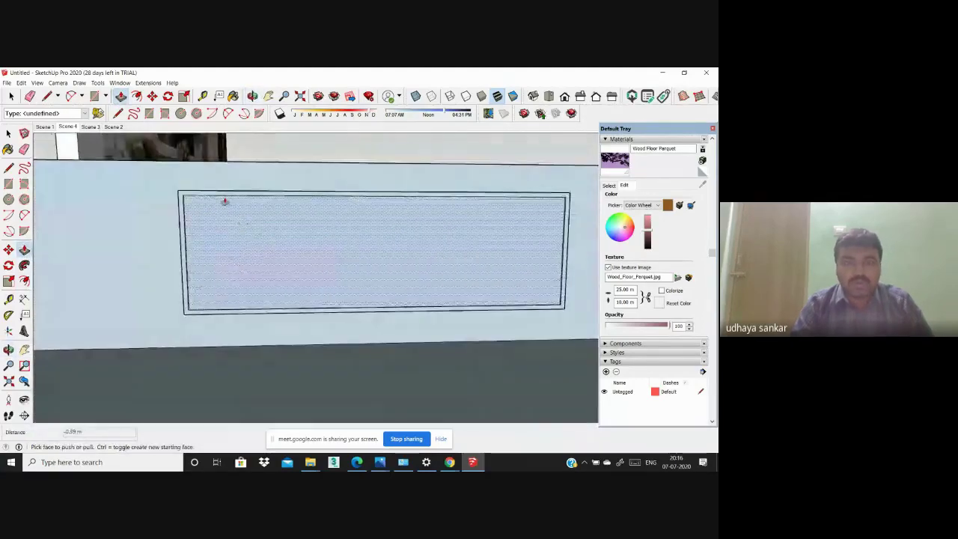
pyautogui.press('p')
pyautogui.click(215, 217)
pyautogui.press('Escape')
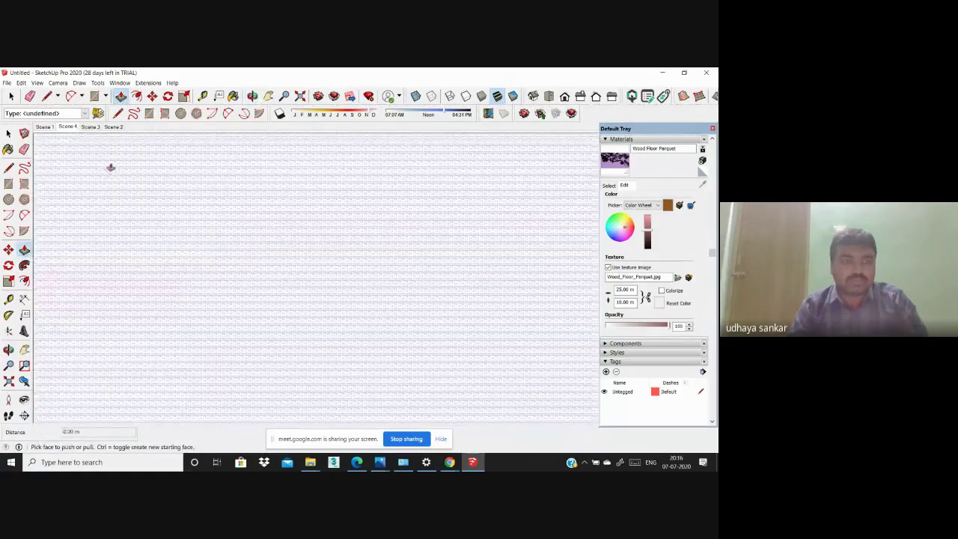
pyautogui.click(67, 127)
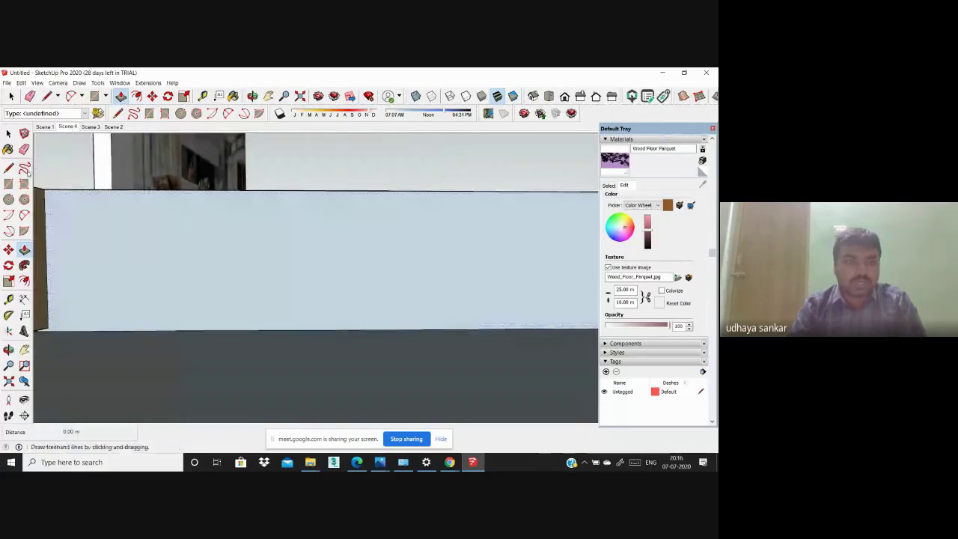
# Step: Draw a large rectangle on the back wall reaching down to the floor
pyautogui.press('r')
pyautogui.click(163, 217)
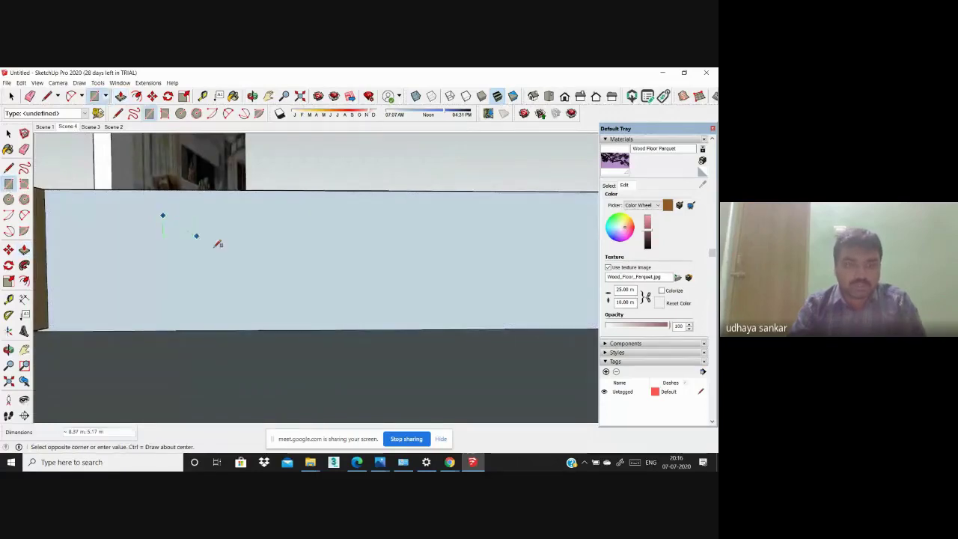
pyautogui.click(482, 329)
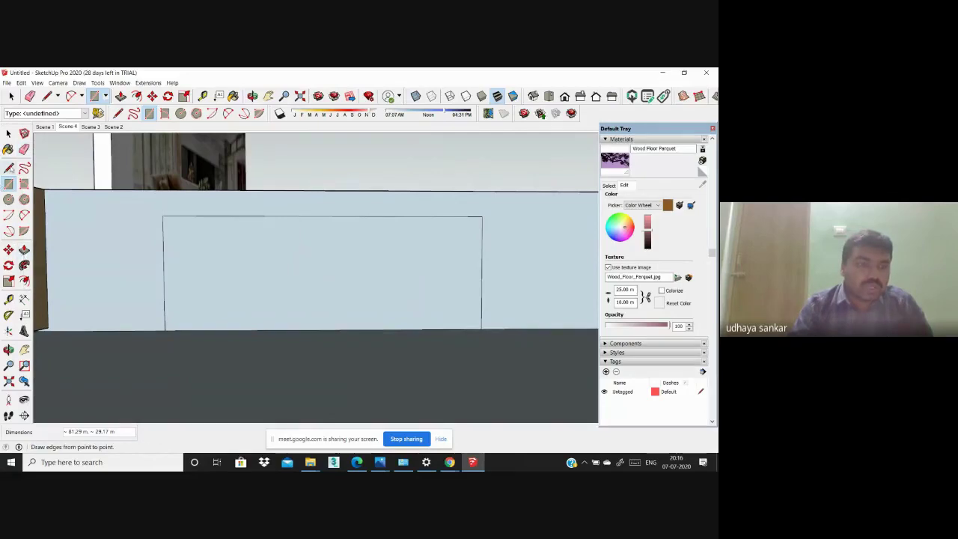
# Step: Draw vertical dividing lines inside the rectangle to split it into panels
pyautogui.click(8, 168)
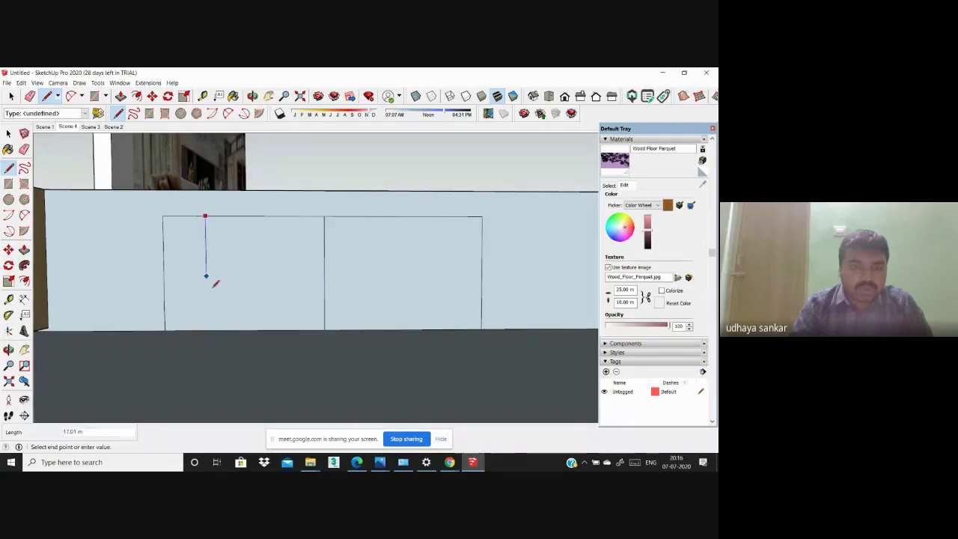
pyautogui.click(207, 328)
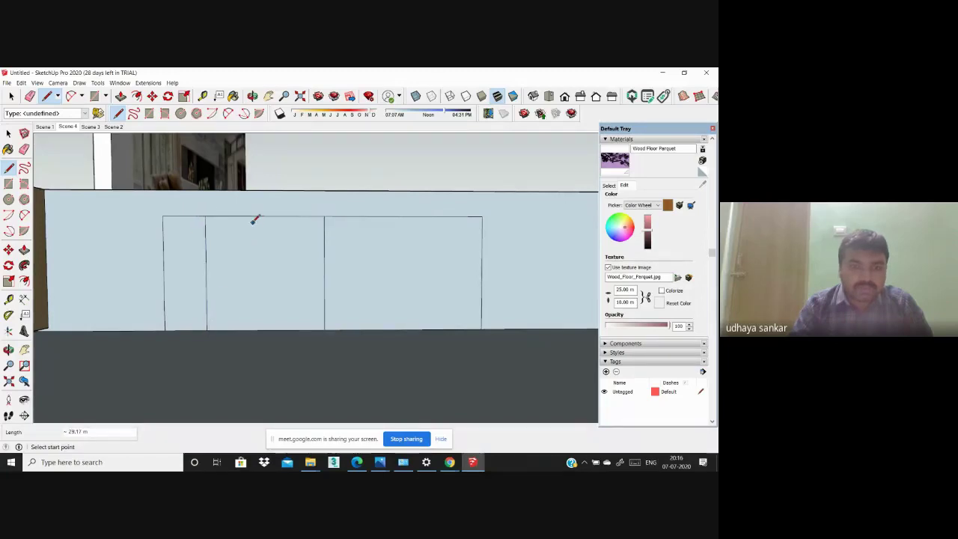
pyautogui.click(244, 216)
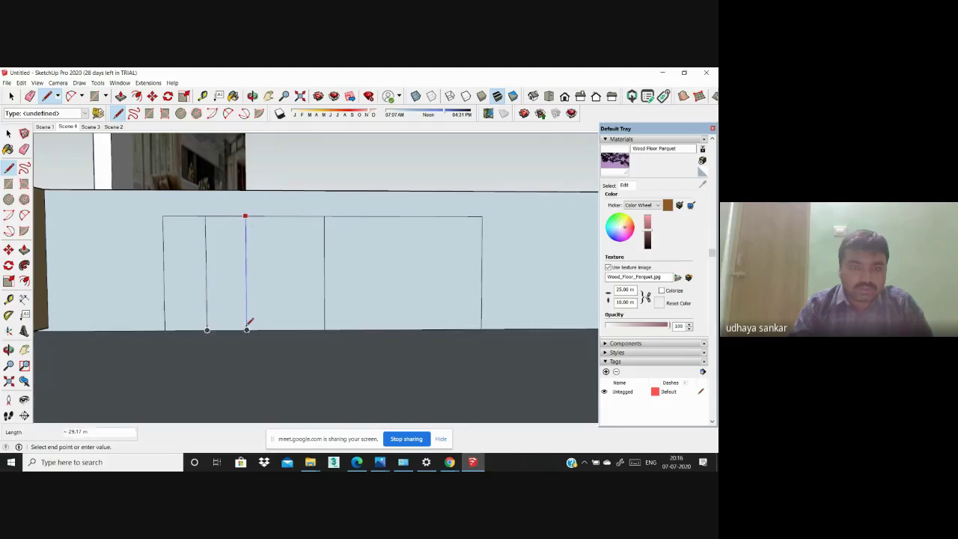
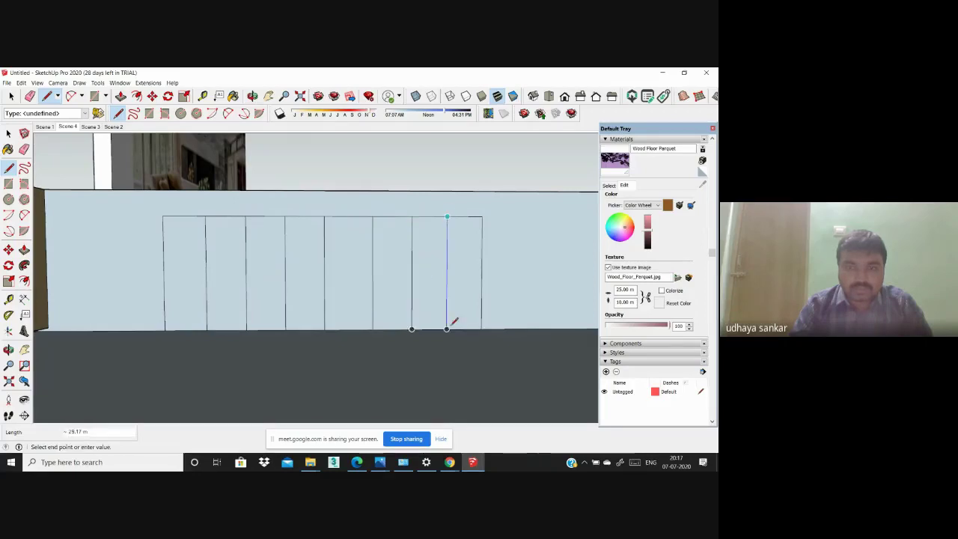
# Step: Offset inner rectangles into wardrobe panels one to four and six to eight, skipping the fifth
pyautogui.scroll(2, 315, 279)
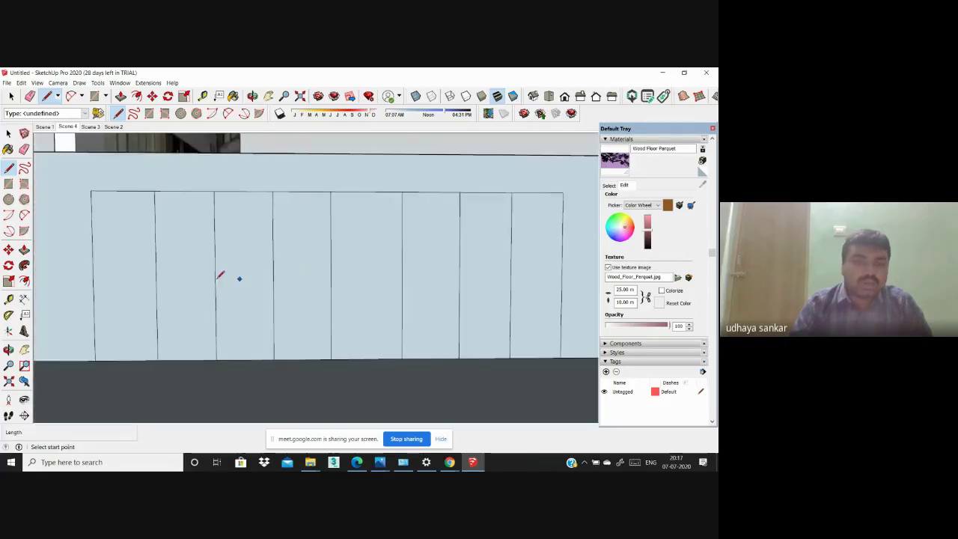
pyautogui.click(137, 96)
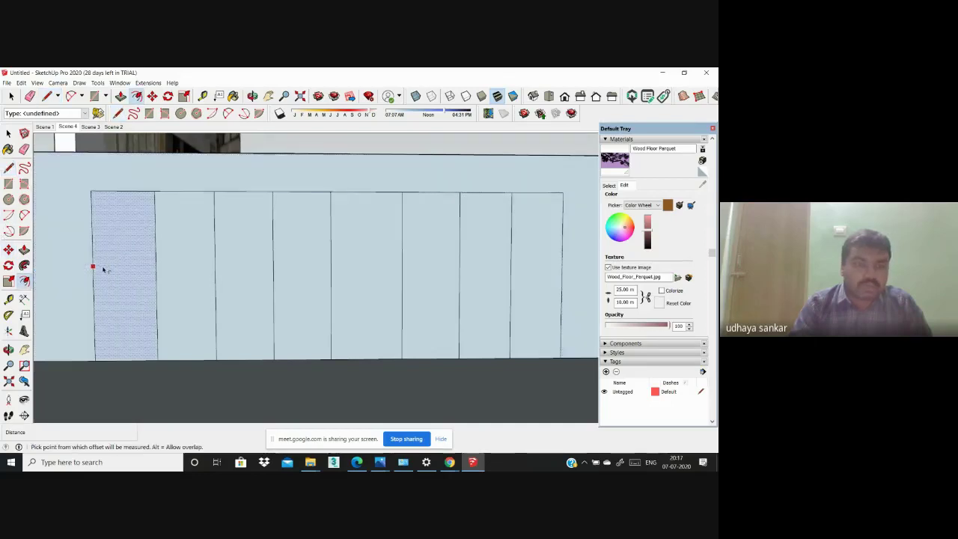
pyautogui.click(95, 267)
pyautogui.click(99, 266)
pyautogui.click(156, 263)
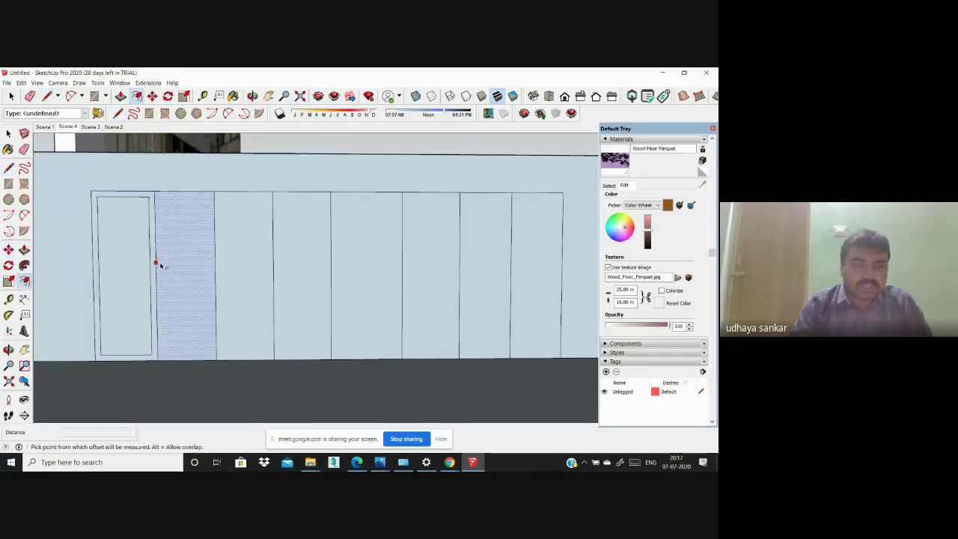
pyautogui.click(160, 266)
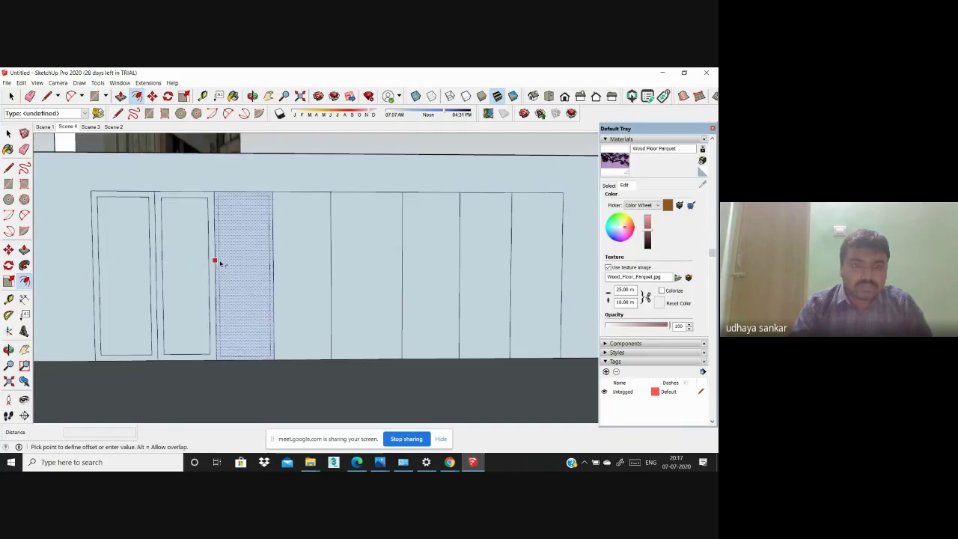
pyautogui.click(214, 261)
pyautogui.click(265, 264)
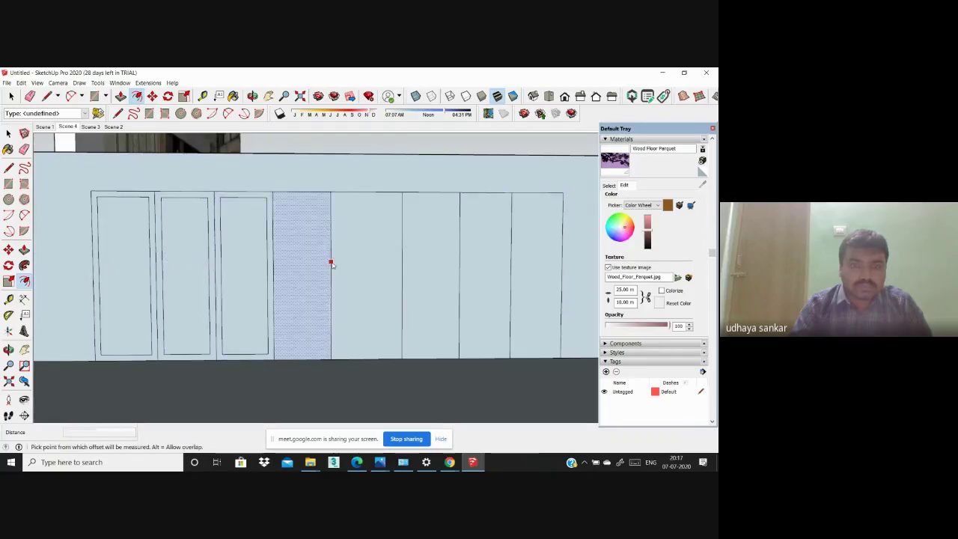
pyautogui.click(275, 264)
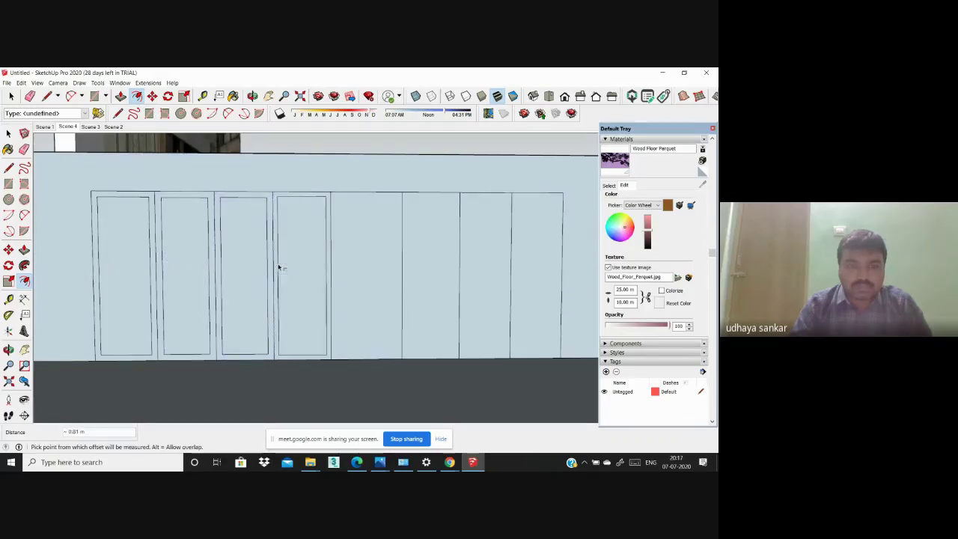
pyautogui.click(402, 258)
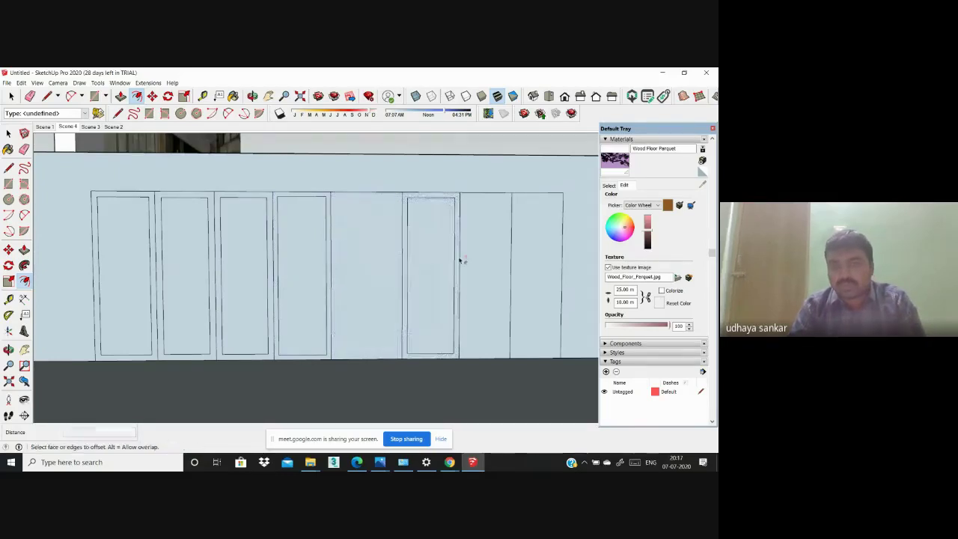
pyautogui.click(464, 262)
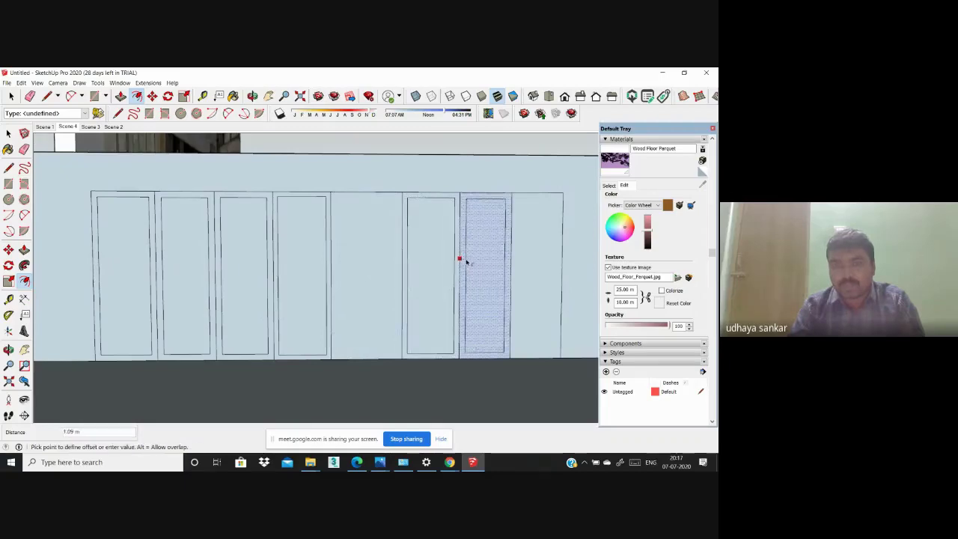
pyautogui.click(518, 261)
pyautogui.scroll(-3, 404, 264)
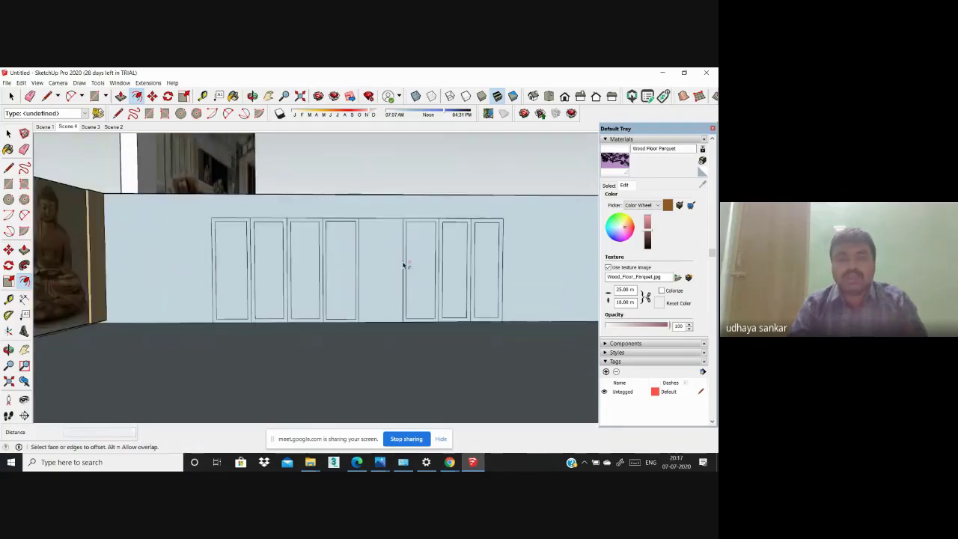
pyautogui.scroll(5, 404, 265)
pyautogui.moveTo(242, 297); pyautogui.dragTo(230, 282, button='middle')
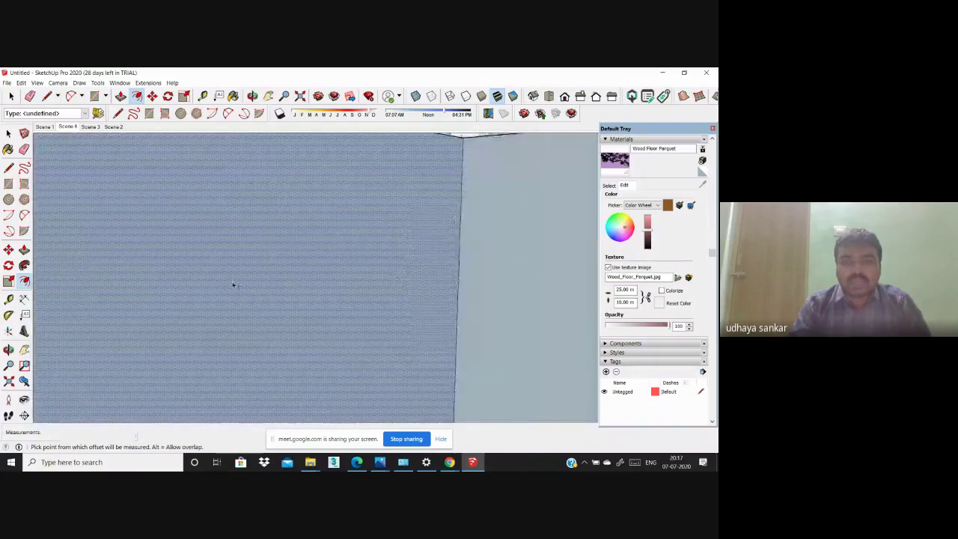
pyautogui.scroll(-3, 230, 282)
pyautogui.scroll(-2, 240, 329)
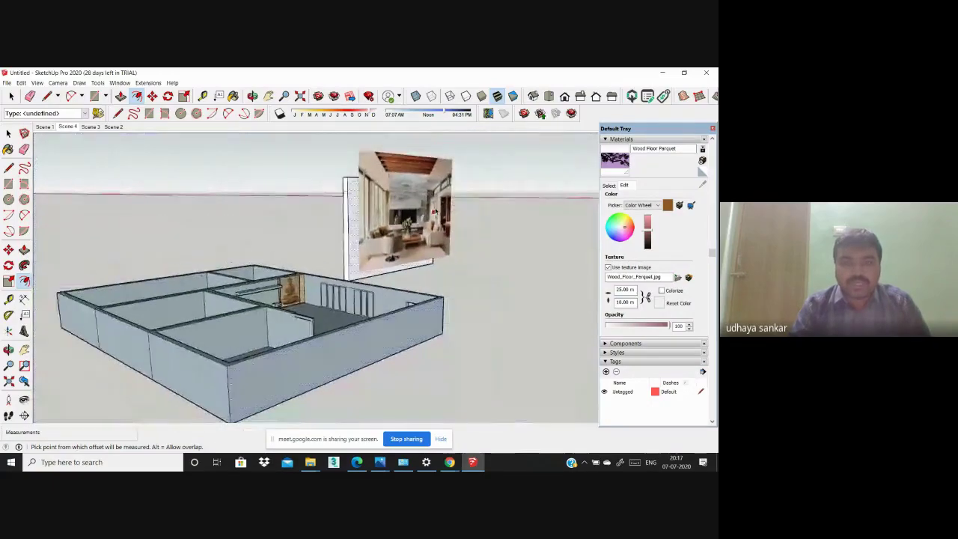
pyautogui.scroll(5, 444, 202)
pyautogui.moveTo(445, 202)
pyautogui.mouseDown(button='middle')
pyautogui.moveTo(285, 214)
pyautogui.moveTo(325, 200)
pyautogui.mouseUp(button='middle')
pyautogui.scroll(2, 313, 174)
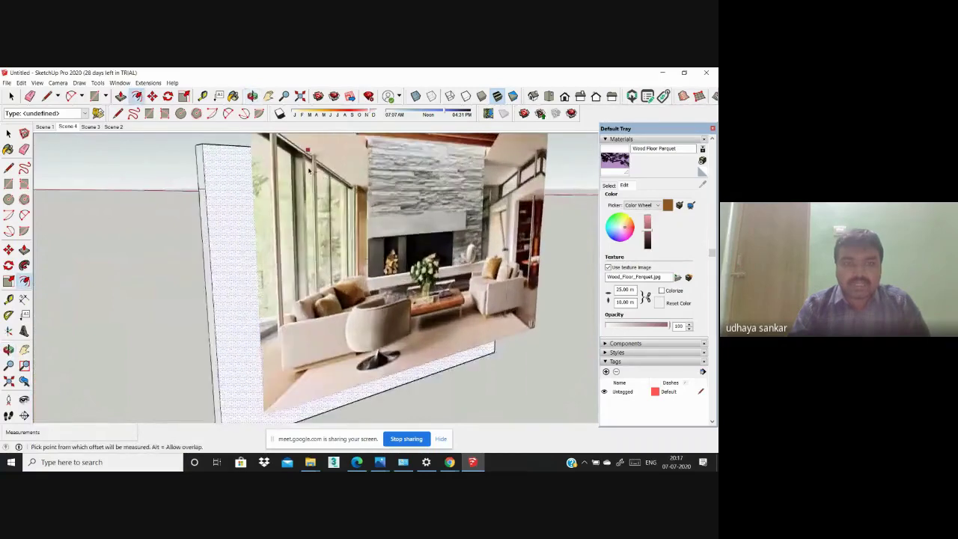
pyautogui.scroll(3, 288, 217)
pyautogui.scroll(-2, 382, 217)
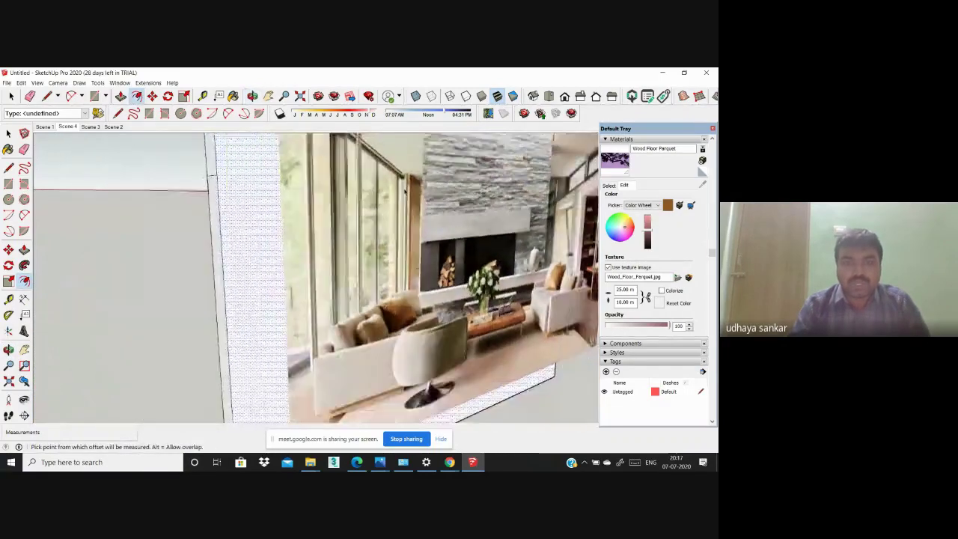
pyautogui.scroll(-2, 370, 246)
pyautogui.scroll(-3, 356, 285)
pyautogui.scroll(-2, 339, 332)
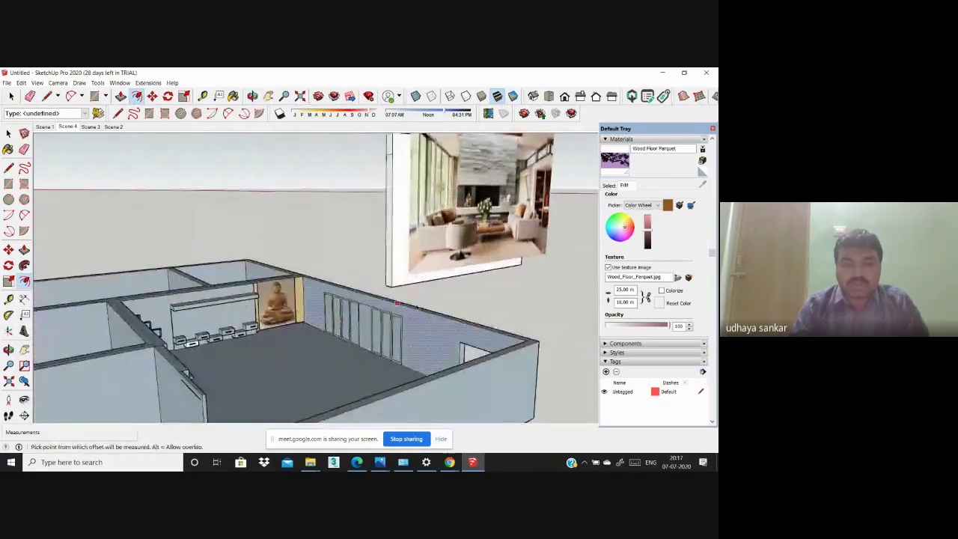
pyautogui.scroll(-2, 448, 179)
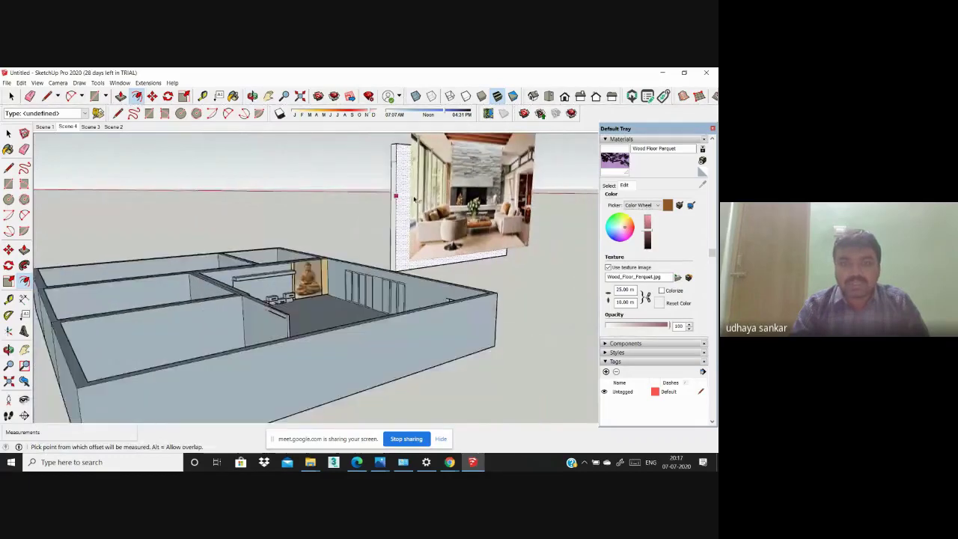
pyautogui.moveTo(419, 209); pyautogui.dragTo(336, 246, button='middle')
pyautogui.scroll(4, 299, 269)
pyautogui.moveTo(225, 277); pyautogui.dragTo(122, 280, button='middle')
pyautogui.scroll(-3, 123, 280)
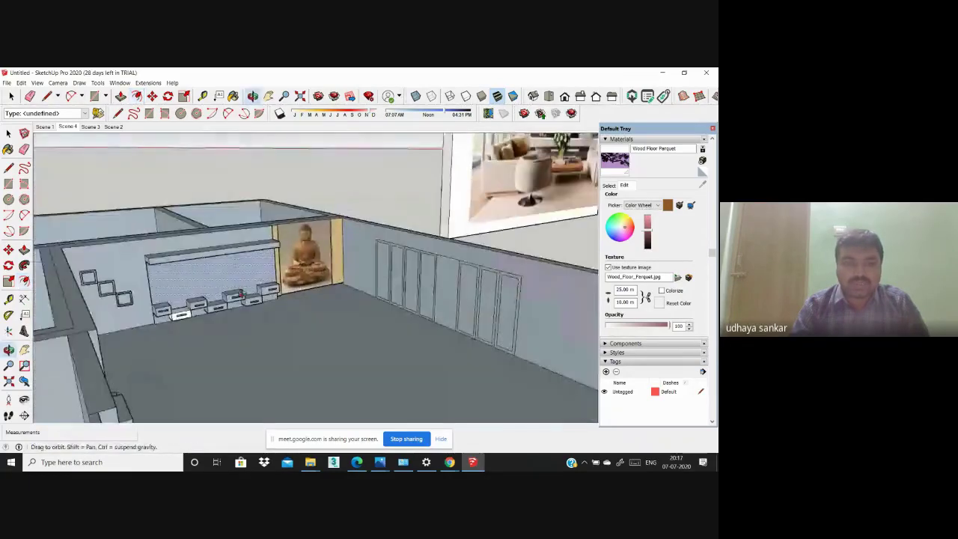
pyautogui.scroll(2, 150, 288)
pyautogui.scroll(-3, 194, 299)
pyautogui.scroll(-2, 229, 308)
pyautogui.scroll(2, 441, 217)
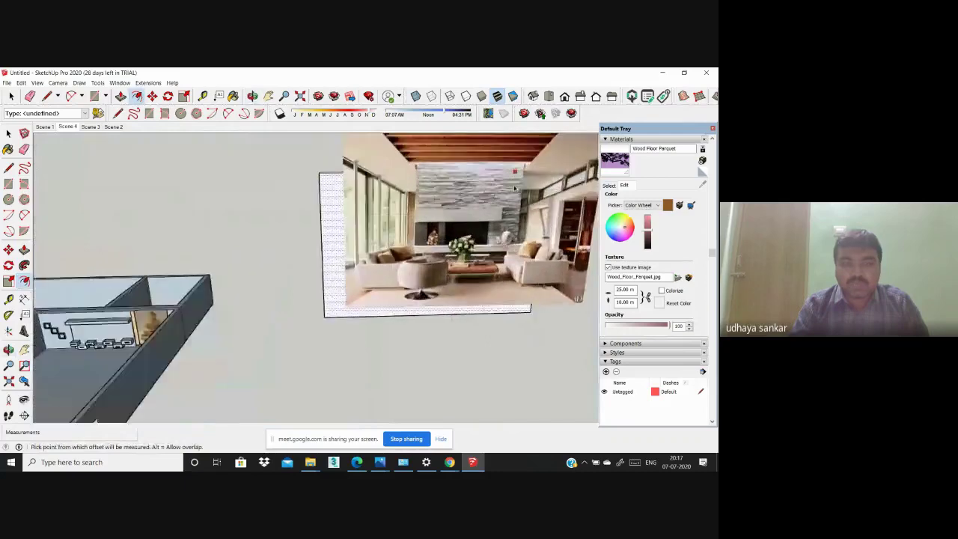
pyautogui.scroll(2, 451, 184)
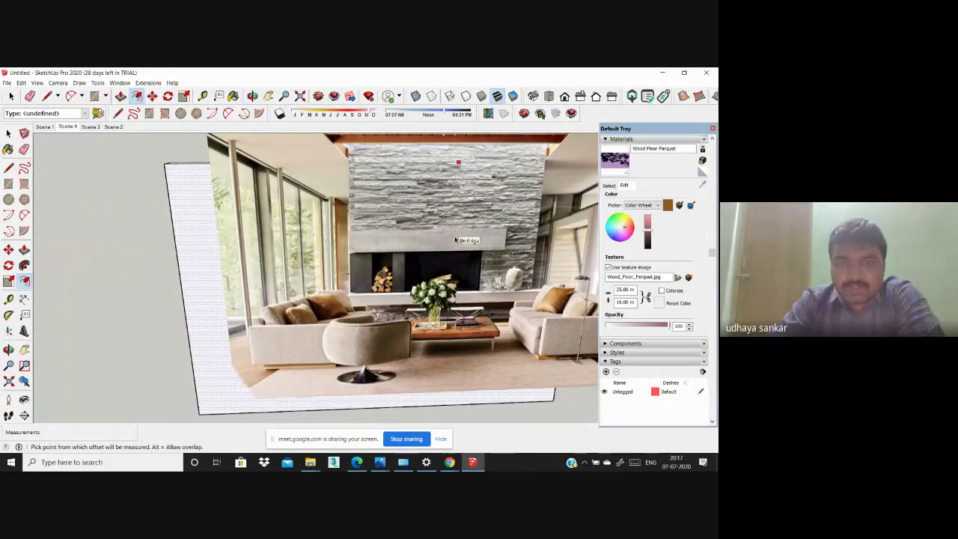
pyautogui.scroll(-2, 478, 247)
pyautogui.scroll(-3, 478, 247)
pyautogui.scroll(-2, 478, 246)
pyautogui.moveTo(479, 246)
pyautogui.mouseDown(button='middle')
pyautogui.moveTo(127, 337)
pyautogui.moveTo(241, 332)
pyautogui.mouseUp(button='middle')
pyautogui.scroll(2, 128, 337)
# Step: Hide the textured front face and the front wall to reveal the interior
pyautogui.press('f')
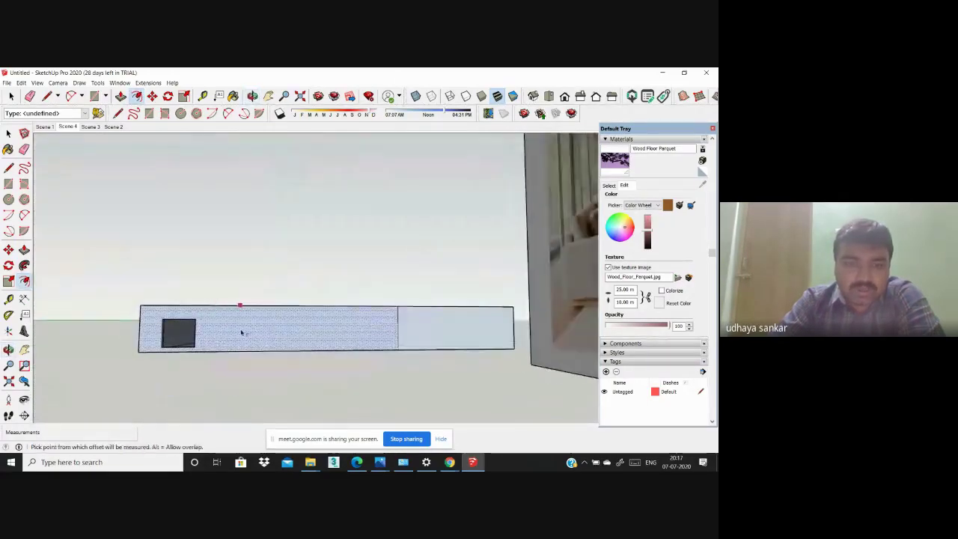
pyautogui.scroll(2, 241, 332)
pyautogui.press('space')
pyautogui.click(273, 331)
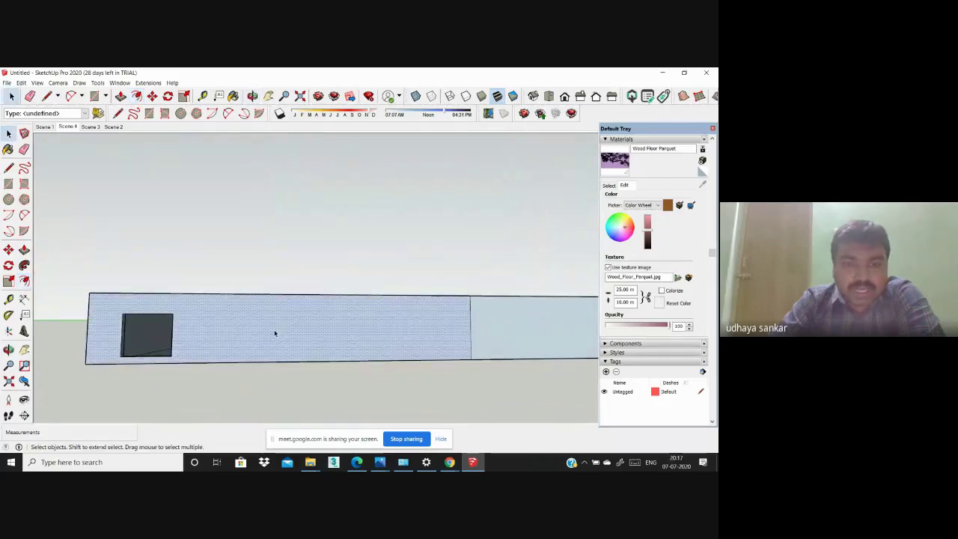
pyautogui.rightClick(274, 329)
pyautogui.click(291, 353)
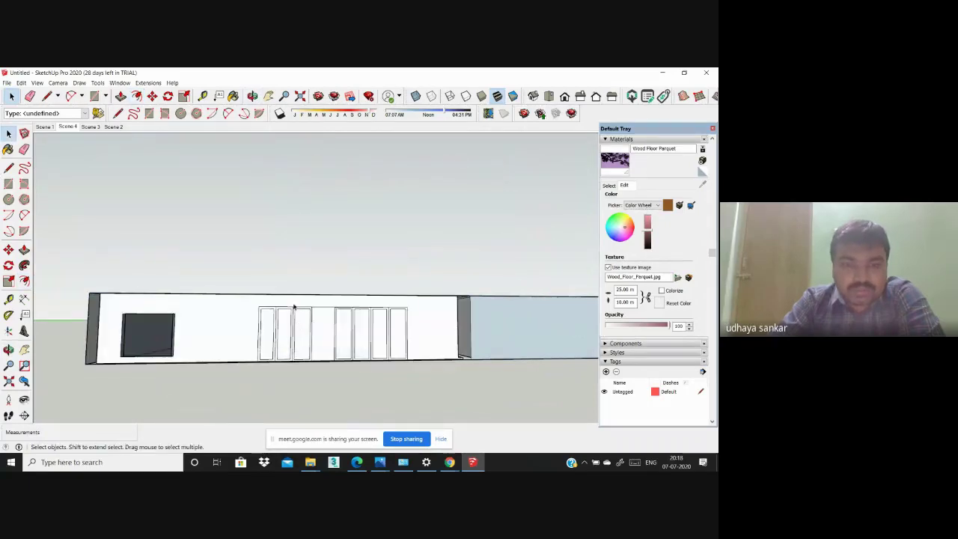
pyautogui.click(293, 307)
pyautogui.rightClick(293, 307)
pyautogui.click(305, 323)
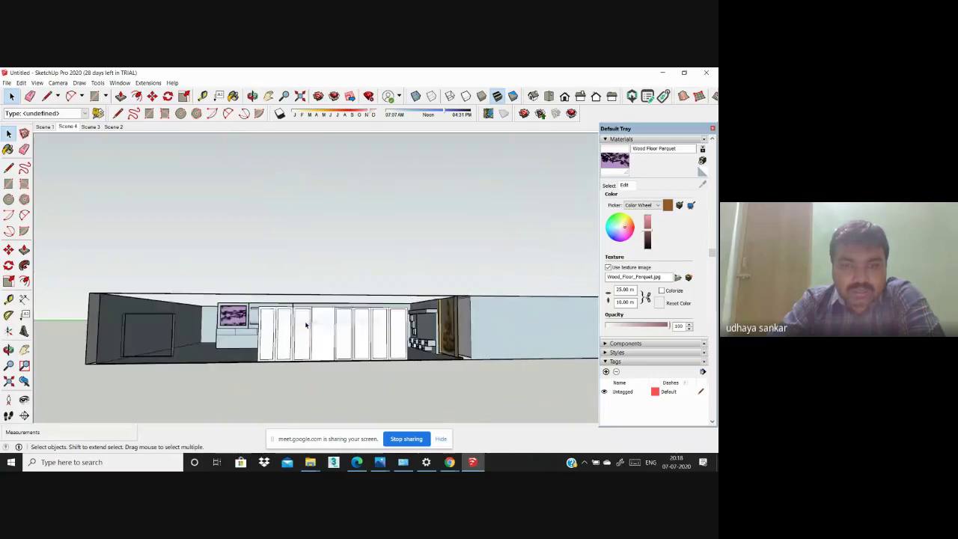
# Step: Zoom and orbit to a view of the cabinet wall and steps
pyautogui.scroll(2, 316, 327)
pyautogui.scroll(3, 316, 327)
pyautogui.scroll(3, 315, 327)
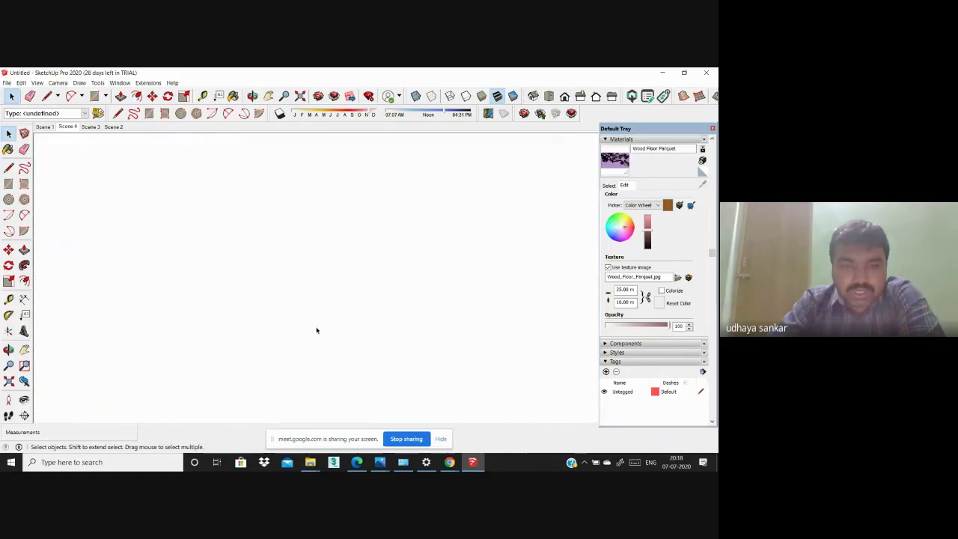
pyautogui.scroll(-3, 316, 330)
pyautogui.scroll(1, 316, 330)
pyautogui.scroll(-1, 316, 330)
pyautogui.scroll(3, 315, 331)
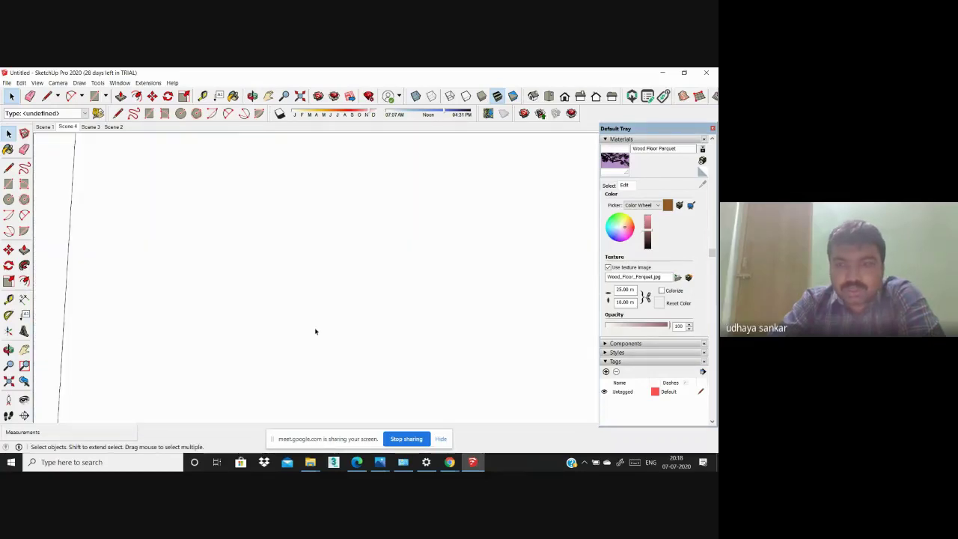
pyautogui.scroll(-3, 313, 329)
pyautogui.moveTo(314, 329)
pyautogui.mouseDown(button='middle')
pyautogui.moveTo(319, 356)
pyautogui.moveTo(352, 371)
pyautogui.mouseUp(button='middle')
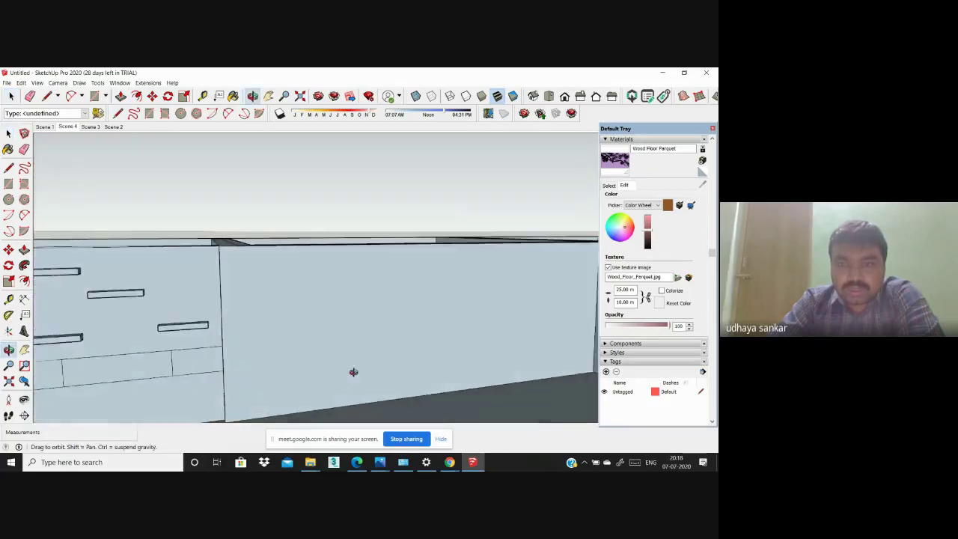
pyautogui.click(8, 185)
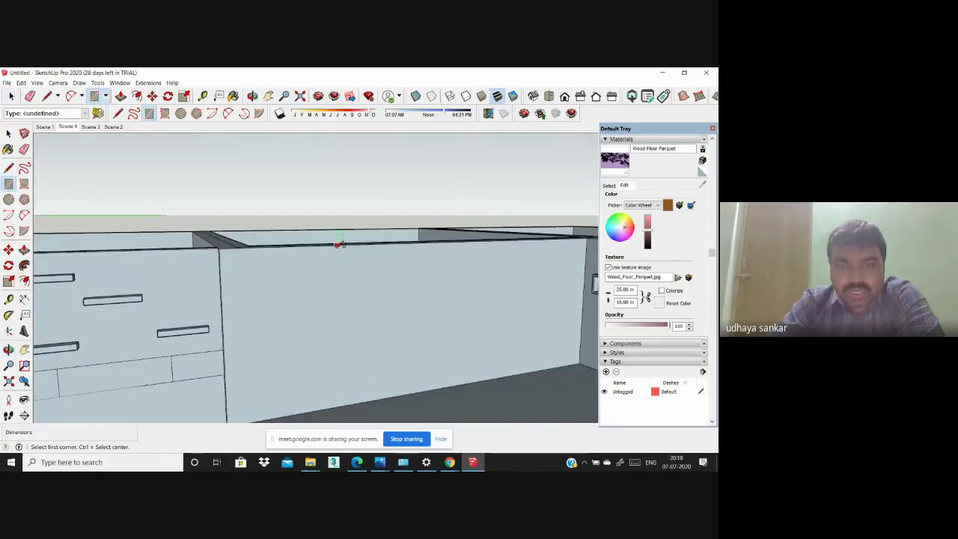
pyautogui.moveTo(555, 351); pyautogui.dragTo(146, 275, button='middle')
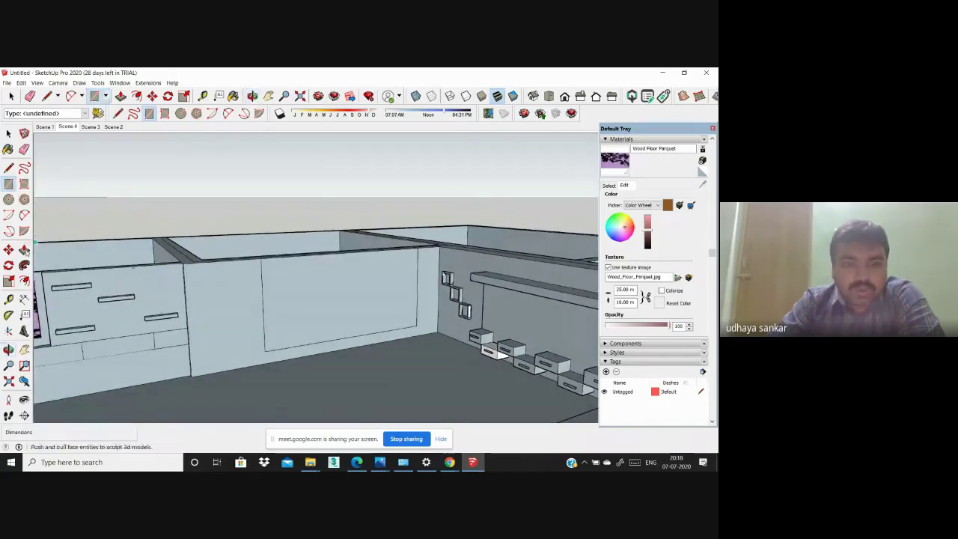
# Step: Push the inset rectangle on the interior wall back into a recess with Push/Pull
pyautogui.click(25, 249)
pyautogui.click(285, 287)
pyautogui.click(286, 291)
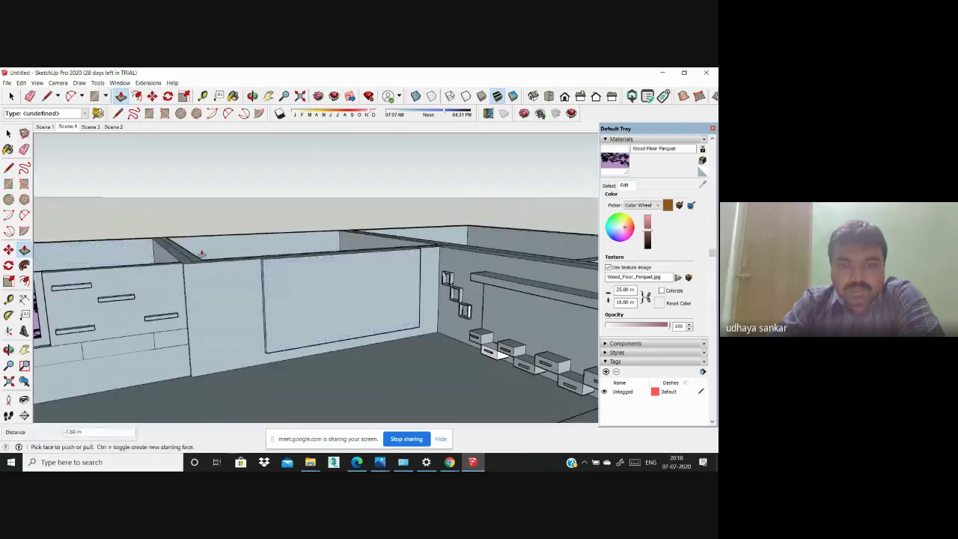
pyautogui.scroll(-2, 299, 307)
pyautogui.scroll(-5, 310, 318)
pyautogui.scroll(-3, 320, 325)
pyautogui.scroll(2, 325, 314)
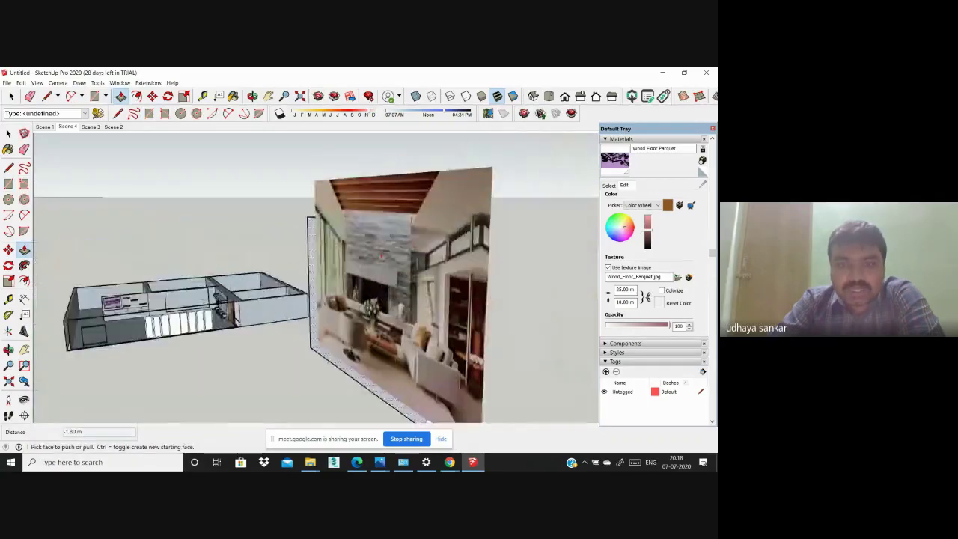
pyautogui.scroll(2, 336, 292)
pyautogui.scroll(2, 347, 271)
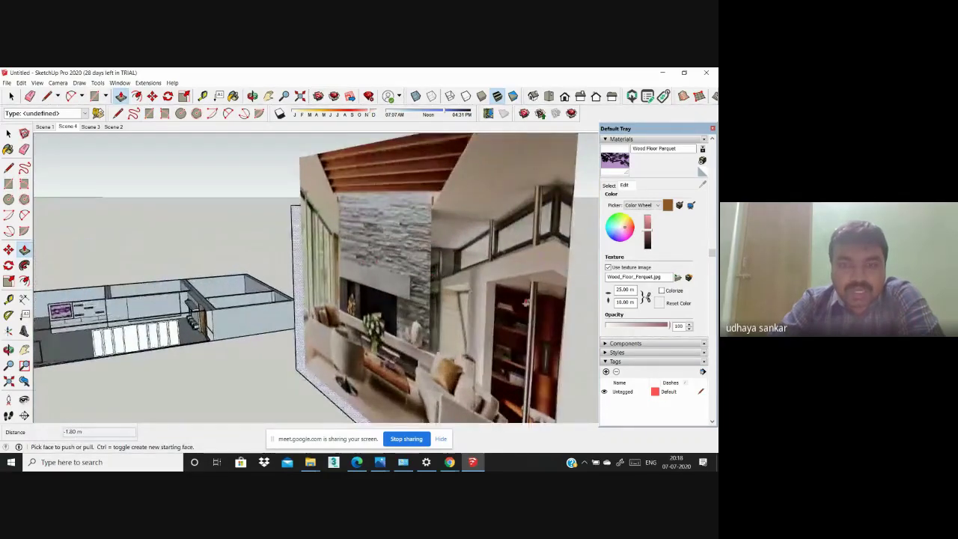
pyautogui.scroll(-1, 531, 304)
pyautogui.moveTo(533, 305)
pyautogui.mouseDown(button='middle')
pyautogui.moveTo(288, 286)
pyautogui.moveTo(367, 285)
pyautogui.moveTo(261, 309)
pyautogui.moveTo(408, 275)
pyautogui.mouseUp(button='middle')
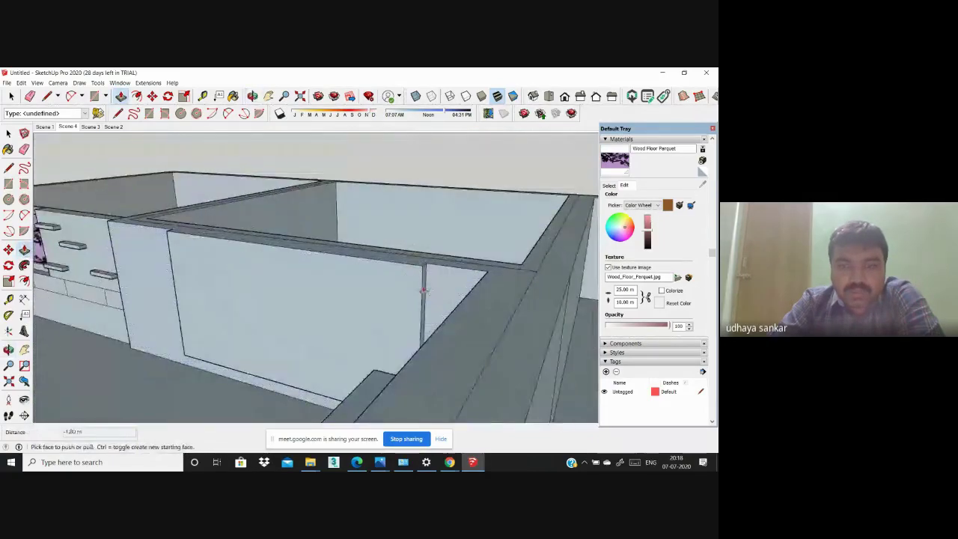
pyautogui.click(346, 290)
# Step: Zoom out and orbit to an overview of the whole building
pyautogui.scroll(-2, 295, 258)
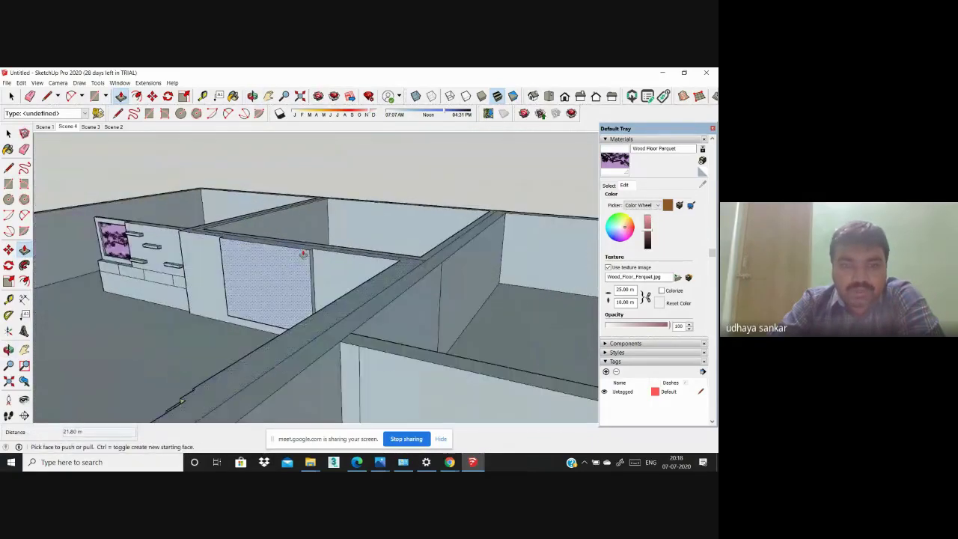
pyautogui.scroll(-1, 301, 254)
pyautogui.scroll(-2, 303, 255)
pyautogui.moveTo(302, 256); pyautogui.dragTo(330, 284, button='middle')
pyautogui.scroll(-1, 329, 284)
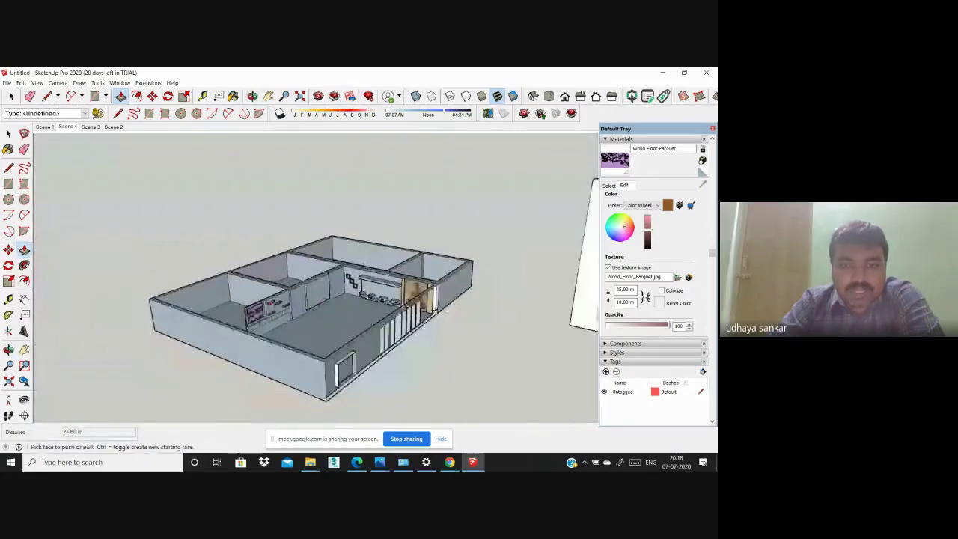
pyautogui.scroll(-1, 358, 303)
pyautogui.scroll(2, 533, 273)
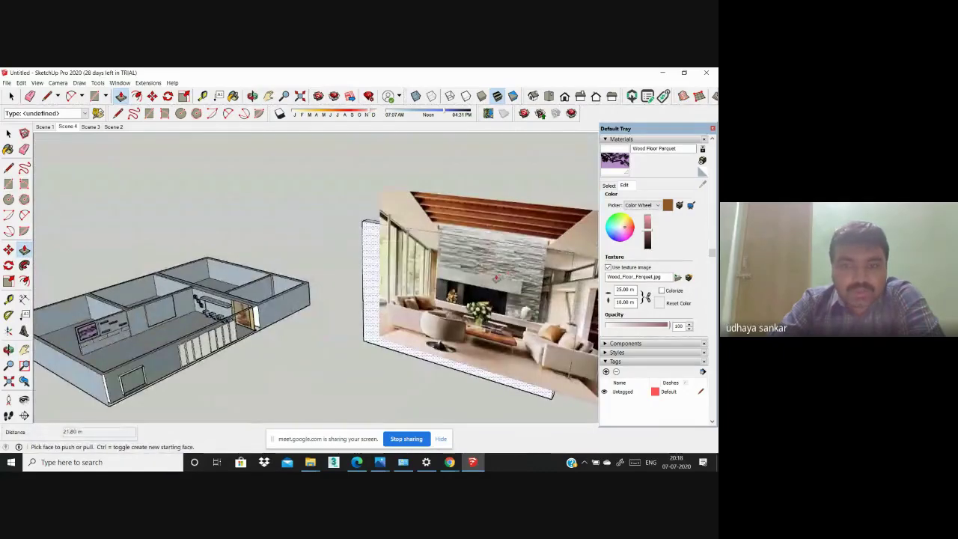
pyautogui.scroll(2, 443, 277)
pyautogui.scroll(-2, 449, 275)
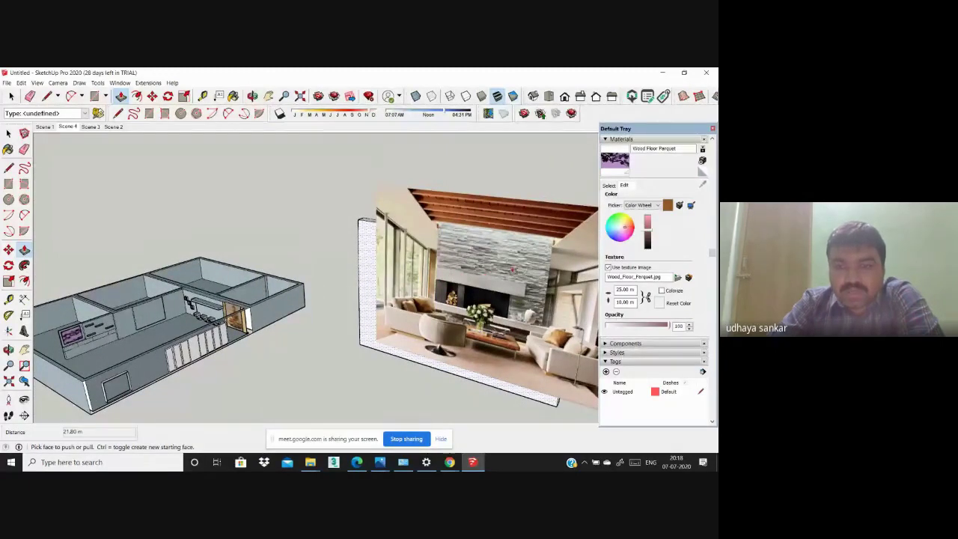
pyautogui.scroll(-1, 449, 276)
pyautogui.scroll(2, 377, 285)
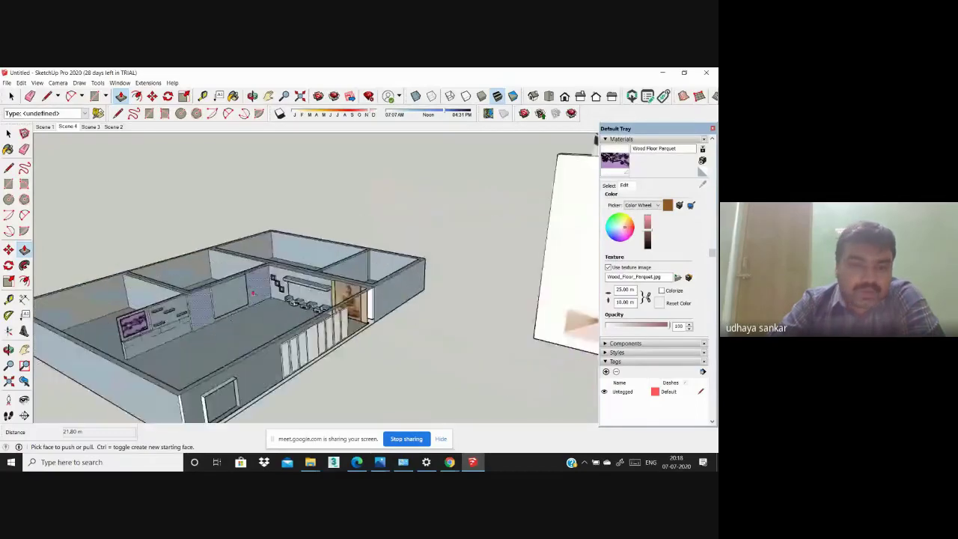
pyautogui.scroll(2, 378, 285)
pyautogui.scroll(2, 378, 285)
pyautogui.scroll(-2, 378, 285)
pyautogui.scroll(-2, 351, 303)
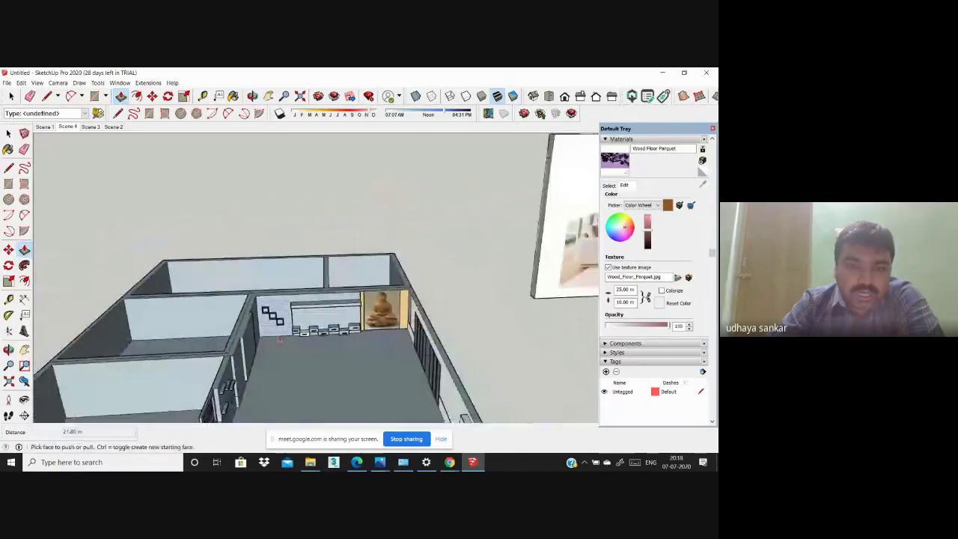
pyautogui.scroll(-1, 306, 330)
pyautogui.scroll(2, 303, 328)
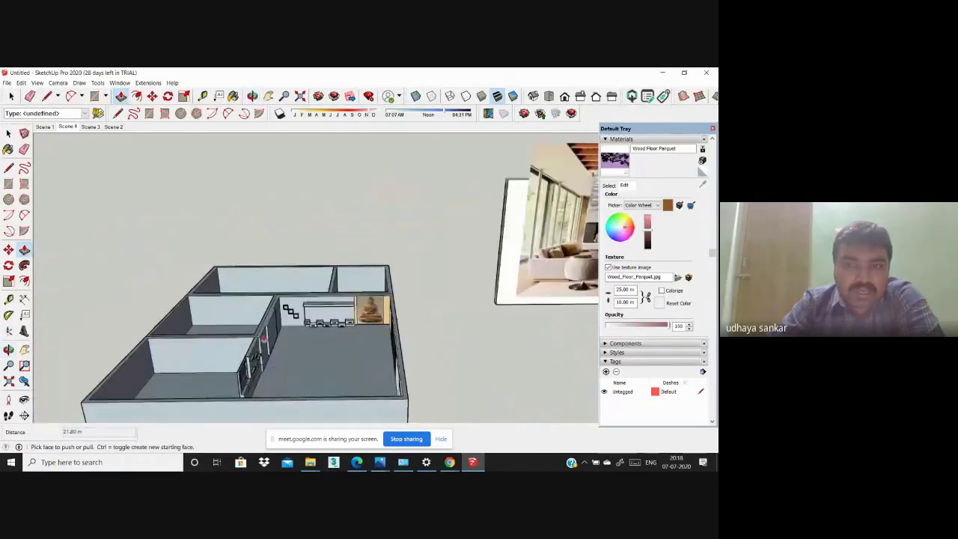
pyautogui.scroll(2, 304, 327)
pyautogui.scroll(1, 141, 343)
pyautogui.scroll(1, 141, 342)
pyautogui.scroll(-2, 138, 344)
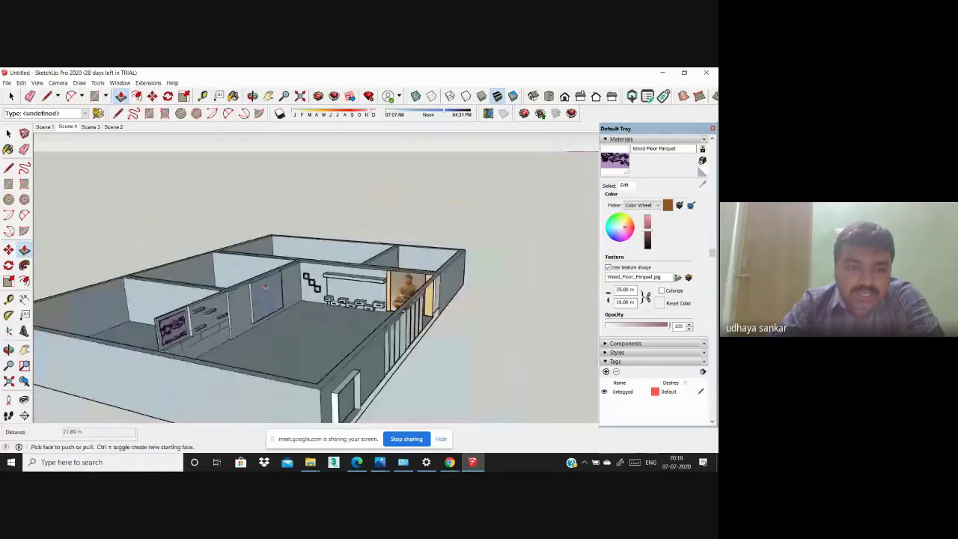
pyautogui.scroll(-1, 194, 337)
pyautogui.scroll(1, 247, 330)
pyautogui.moveTo(259, 329)
pyautogui.mouseDown(button='middle')
pyautogui.moveTo(253, 313)
pyautogui.moveTo(270, 322)
pyautogui.mouseUp(button='middle')
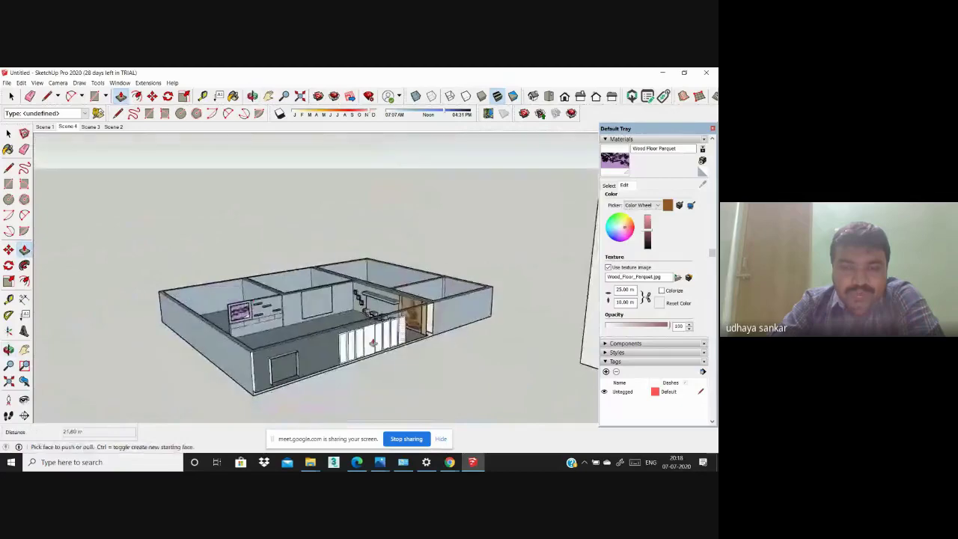
pyautogui.scroll(-2, 336, 315)
pyautogui.scroll(2, 434, 394)
pyautogui.scroll(1, 389, 275)
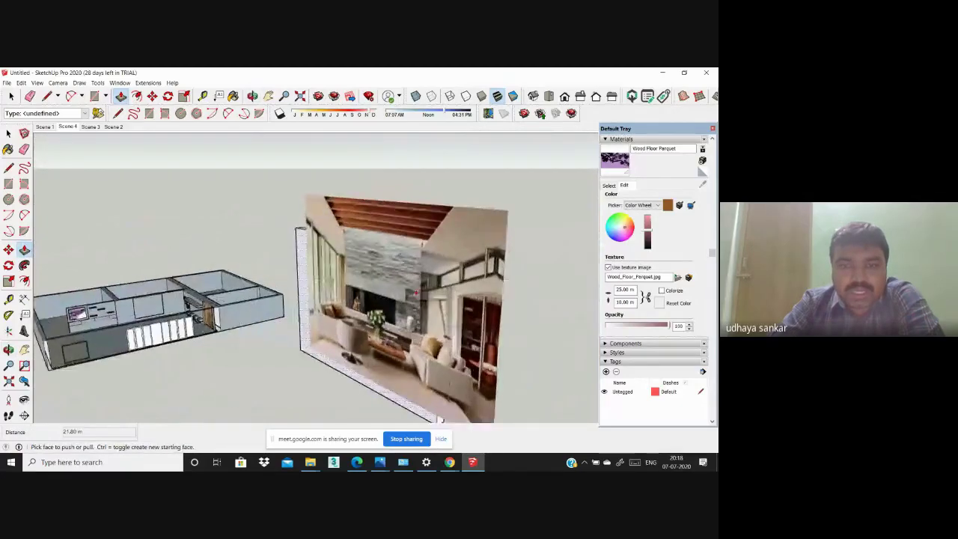
pyautogui.scroll(2, 389, 275)
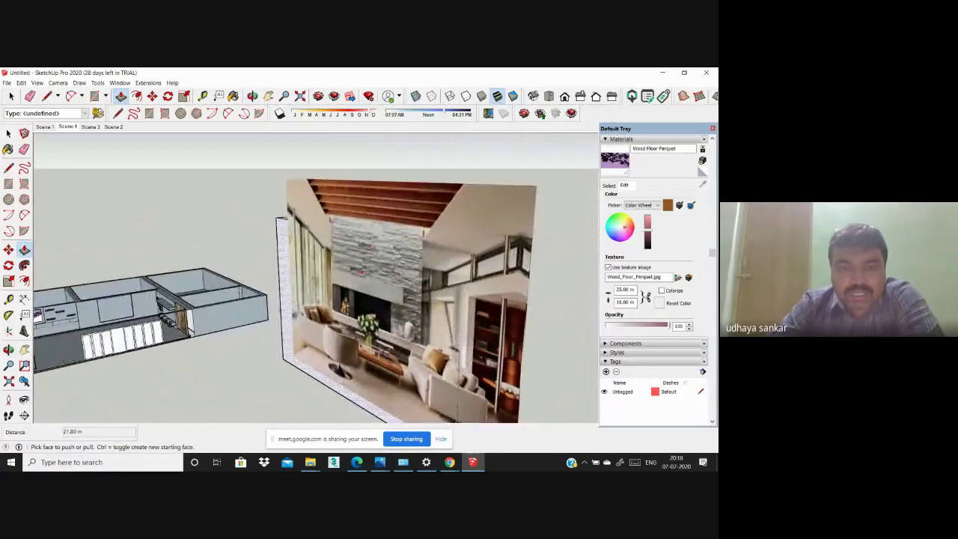
pyautogui.scroll(-2, 409, 286)
pyautogui.scroll(2, 329, 293)
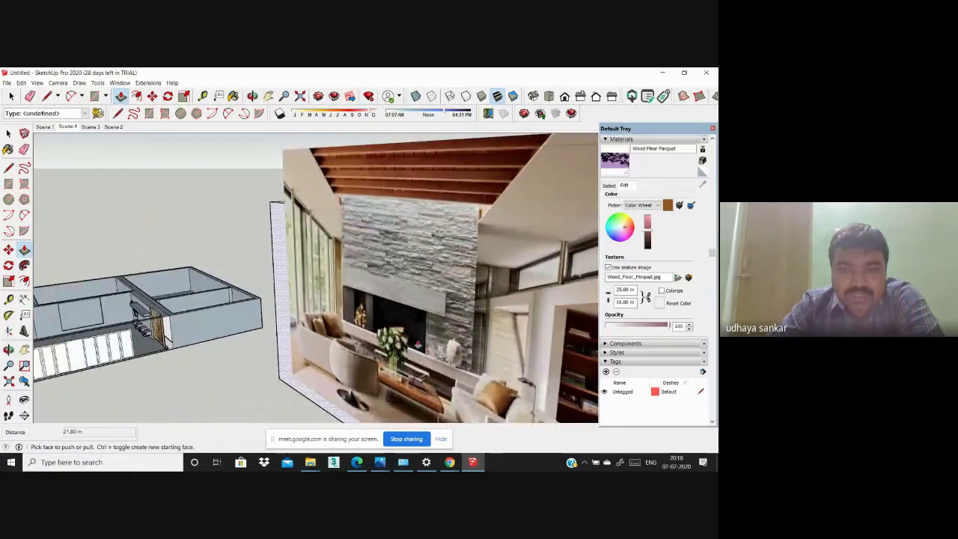
pyautogui.moveTo(442, 302); pyautogui.dragTo(459, 305, button='middle')
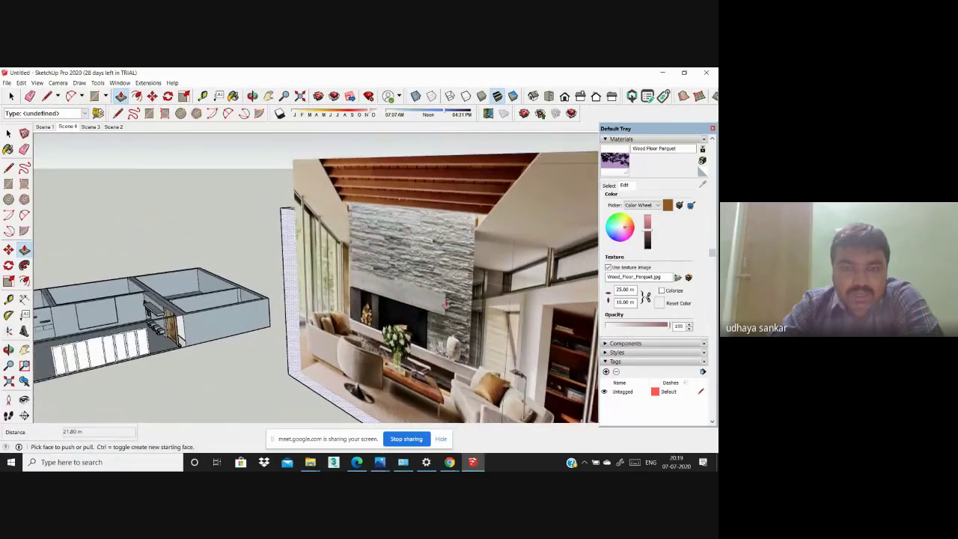
pyautogui.scroll(-2, 459, 304)
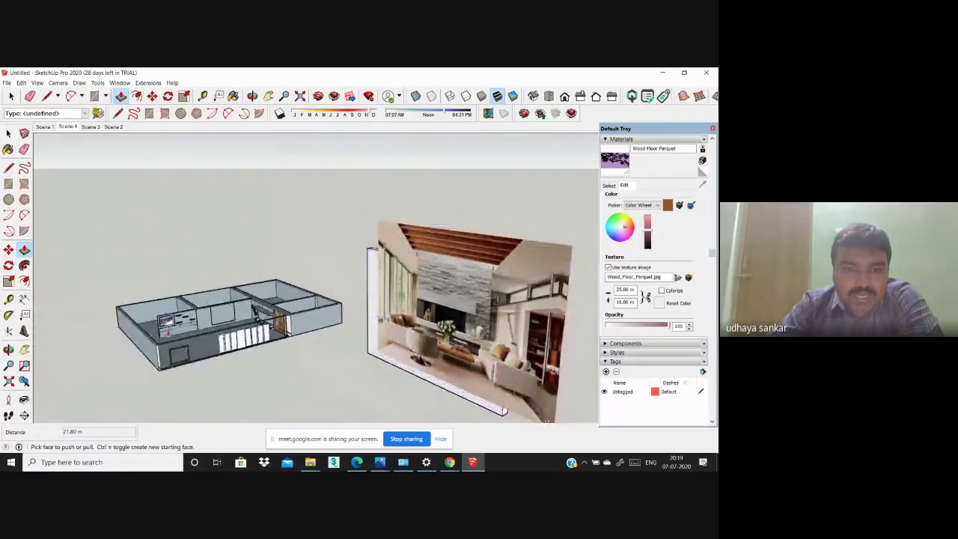
pyautogui.scroll(5, 113, 269)
pyautogui.moveTo(113, 270); pyautogui.dragTo(110, 266, button='middle')
# Step: Draw a small rectangle on the wall panel inside the room
pyautogui.press('p')
pyautogui.scroll(2, 261, 300)
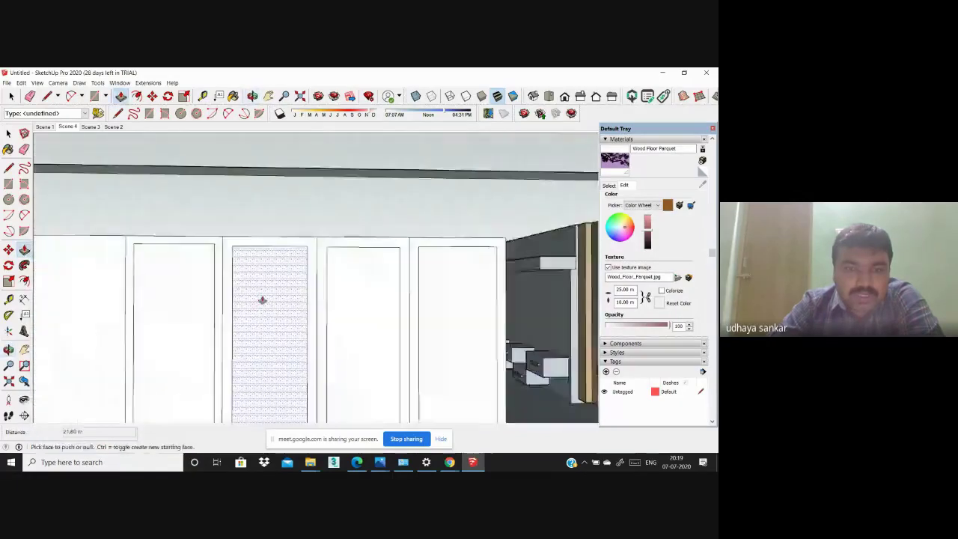
pyautogui.scroll(2, 297, 307)
pyautogui.scroll(2, 296, 308)
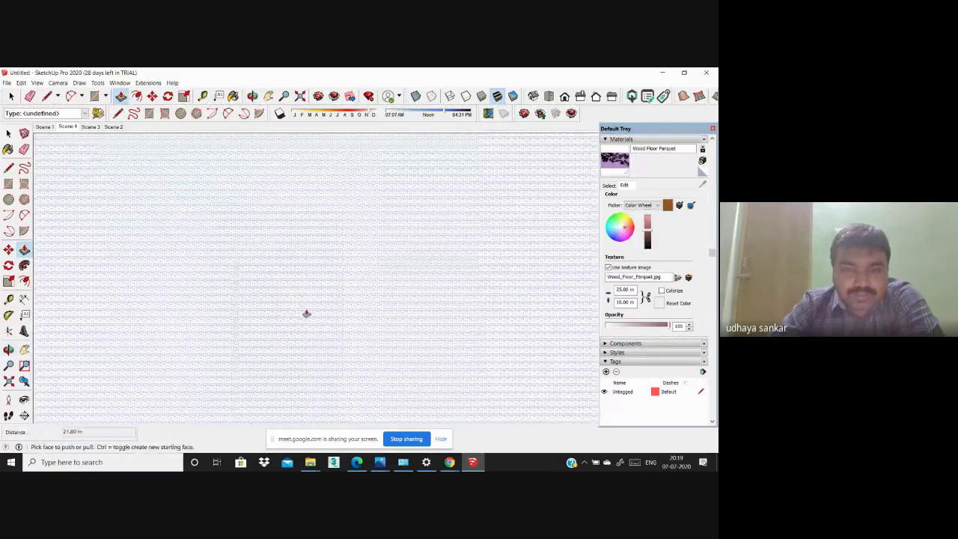
pyautogui.scroll(-3, 306, 314)
pyautogui.press('r')
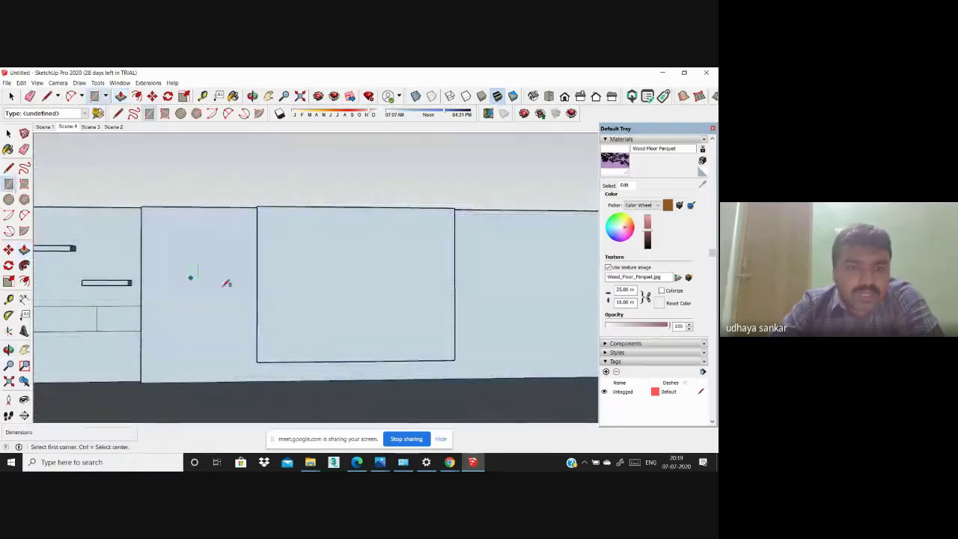
pyautogui.click(364, 304)
pyautogui.moveTo(310, 342); pyautogui.dragTo(112, 299, button='middle')
# Step: Pull the small rectangle out from the wall into a shelf box
pyautogui.press('p')
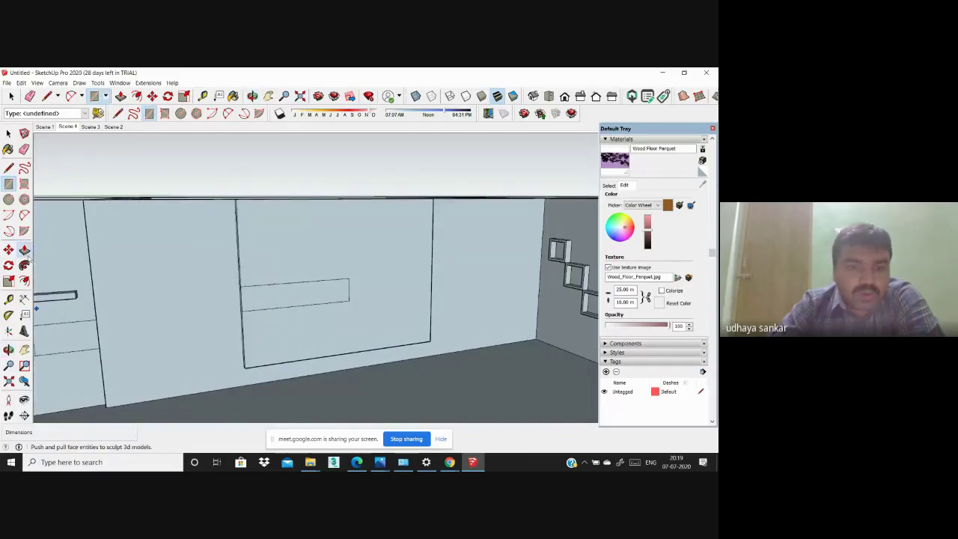
pyautogui.click(24, 249)
pyautogui.click(263, 298)
pyautogui.click(265, 300)
pyautogui.scroll(-5, 266, 300)
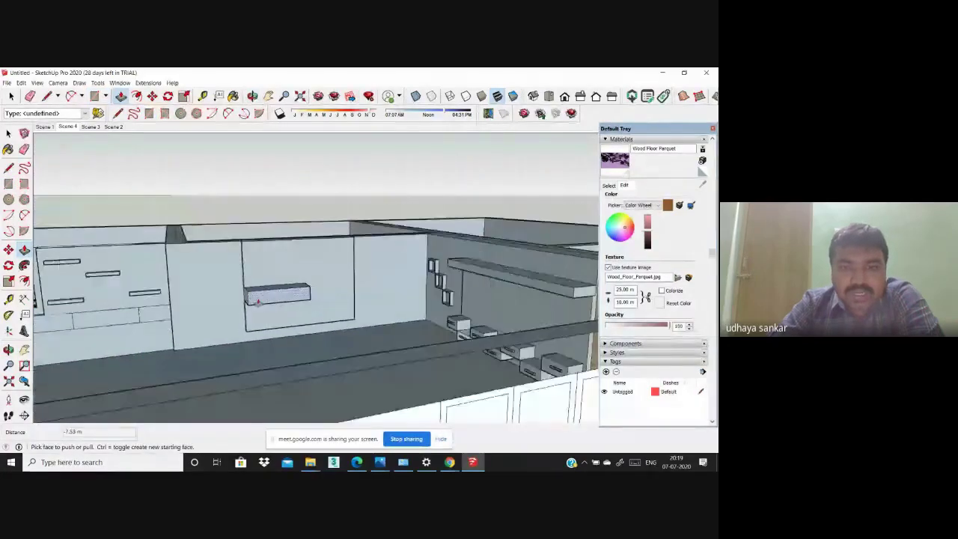
pyautogui.scroll(-3, 437, 389)
pyautogui.scroll(-2, 438, 389)
pyautogui.scroll(2, 438, 389)
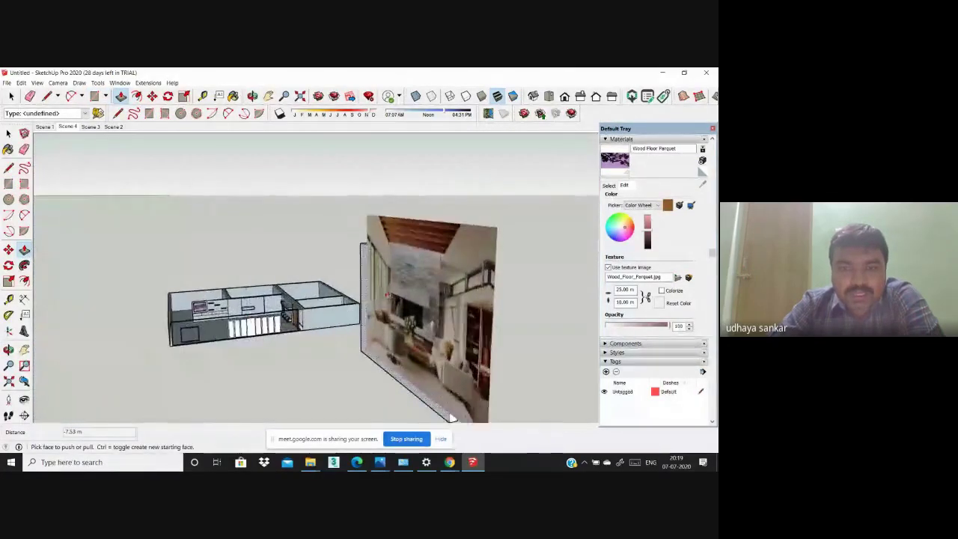
pyautogui.scroll(2, 419, 374)
pyautogui.scroll(3, 225, 351)
pyautogui.scroll(2, 128, 347)
pyautogui.scroll(3, 236, 303)
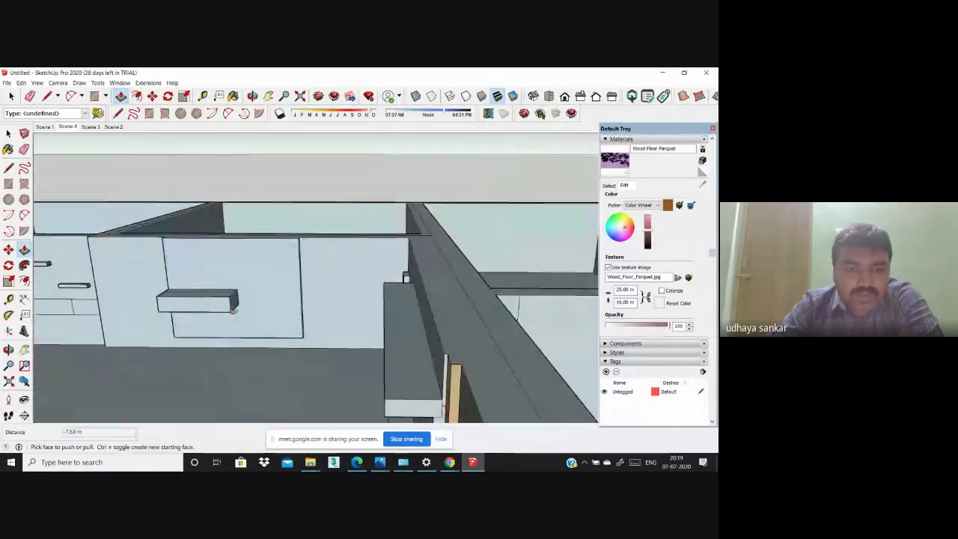
# Step: Adjust the depth of the shelf box's front face
pyautogui.click(236, 305)
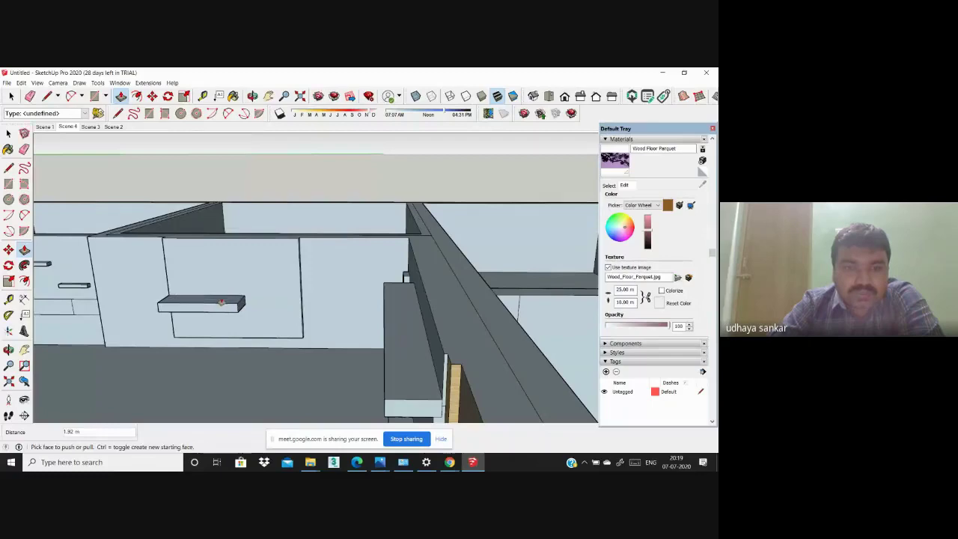
pyautogui.scroll(-5, 221, 303)
pyautogui.scroll(3, 331, 275)
pyautogui.scroll(2, 278, 277)
# Step: Zoom in and out around the house interior to inspect the rooms
pyautogui.scroll(2, 285, 280)
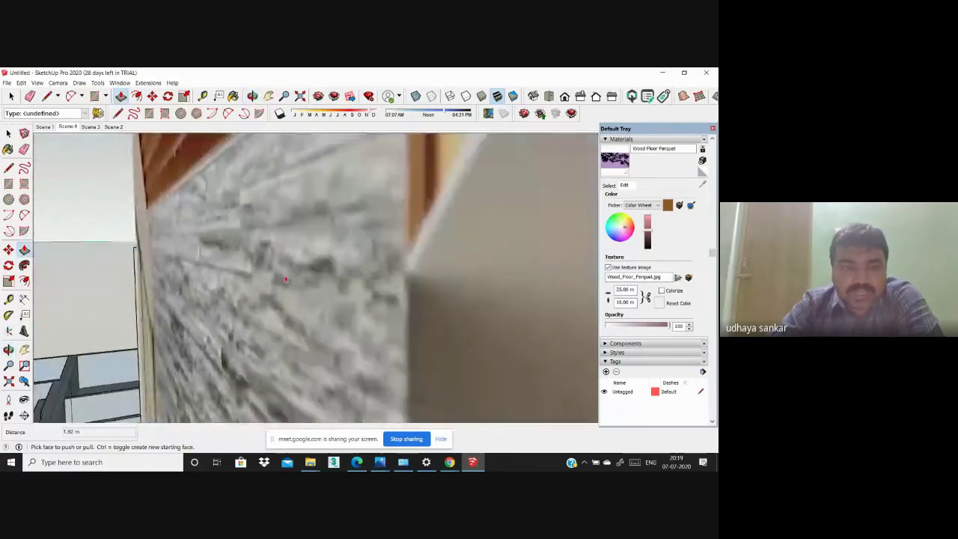
pyautogui.scroll(-2, 285, 279)
pyautogui.scroll(-2, 254, 303)
pyautogui.scroll(-2, 221, 329)
pyautogui.scroll(-1, 185, 357)
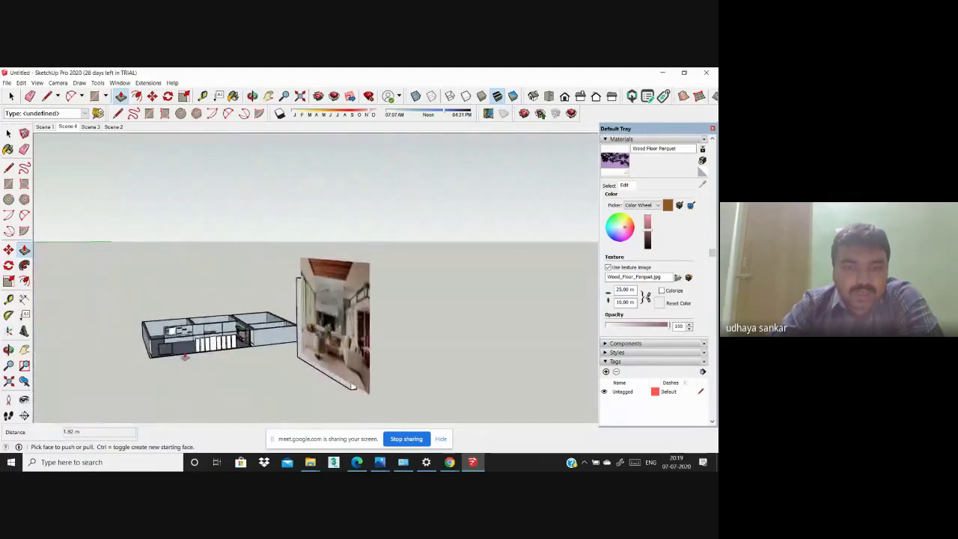
pyautogui.scroll(3, 185, 356)
pyautogui.scroll(2, 185, 356)
pyautogui.scroll(1, 185, 357)
pyautogui.scroll(1, 185, 357)
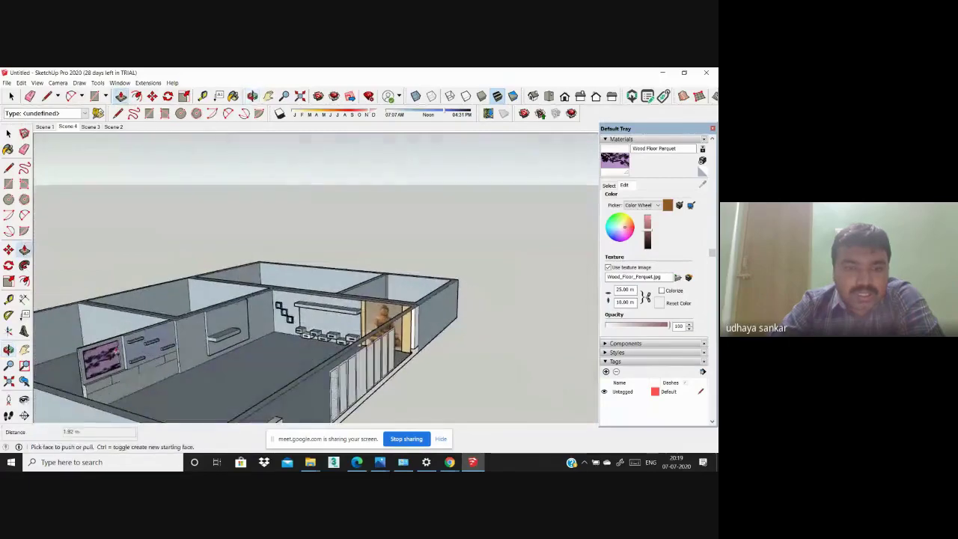
pyautogui.scroll(-3, 168, 372)
pyautogui.scroll(3, 208, 348)
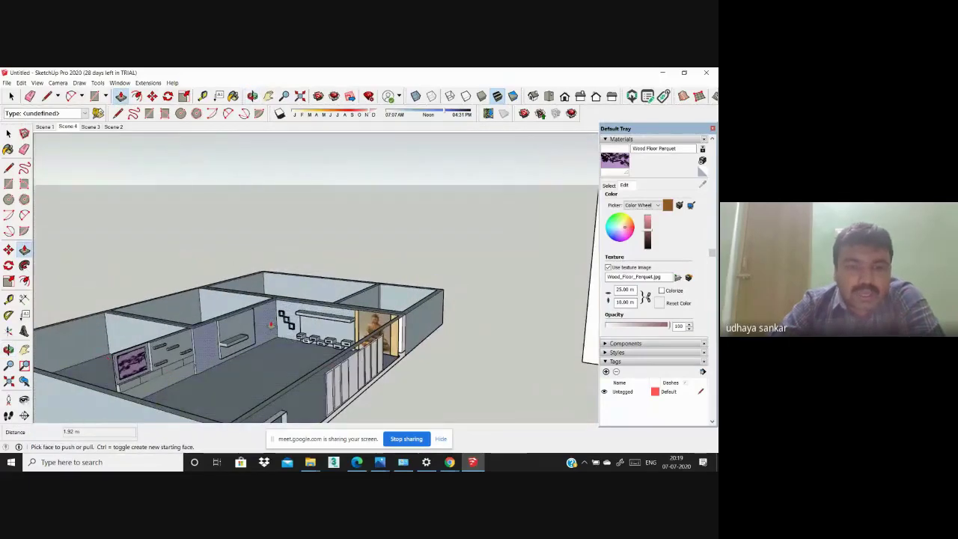
pyautogui.scroll(1, 288, 338)
pyautogui.scroll(1, 289, 338)
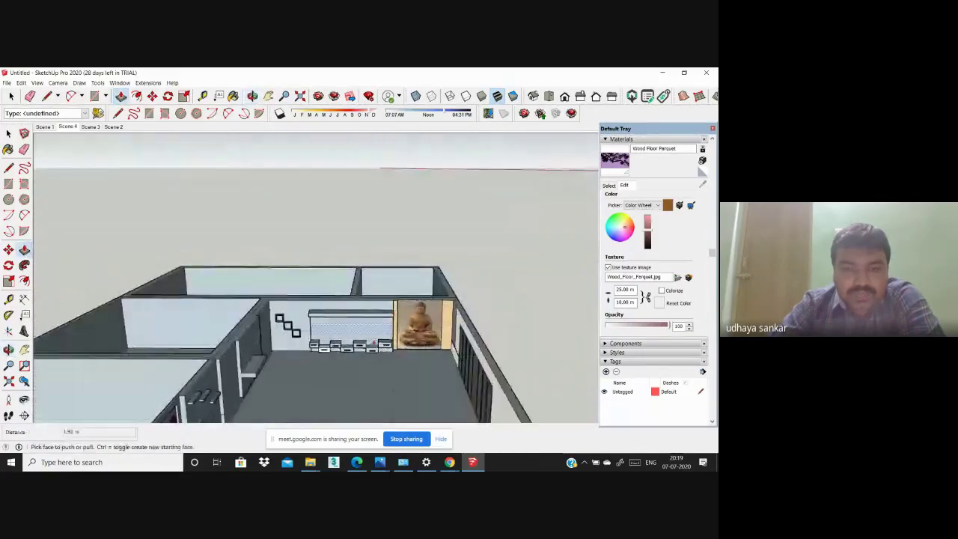
pyautogui.scroll(1, 289, 338)
pyautogui.scroll(-3, 374, 277)
pyautogui.scroll(1, 376, 261)
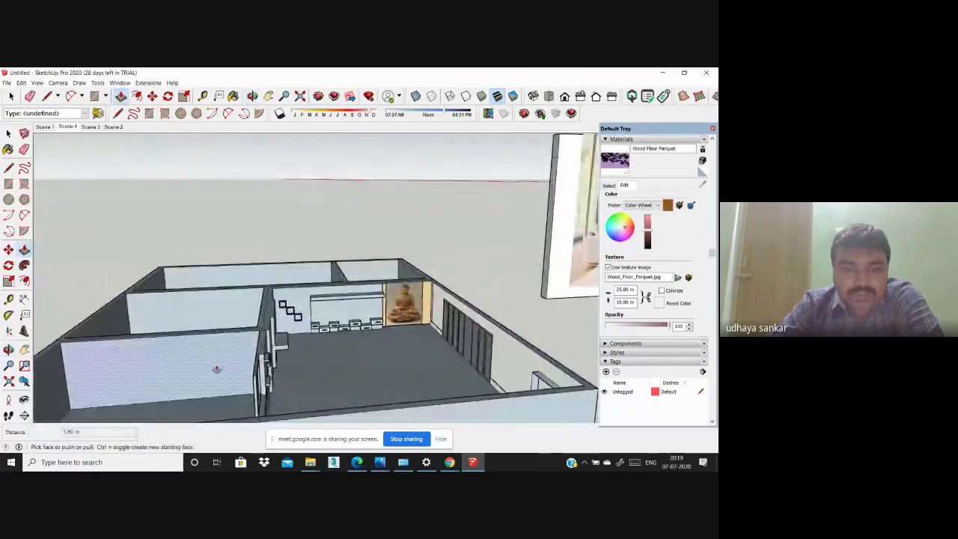
pyautogui.scroll(2, 202, 368)
# Step: Unhide all hidden geometry in the model via Edit > Unhide > All
pyautogui.moveTo(306, 335); pyautogui.dragTo(135, 276, button='middle')
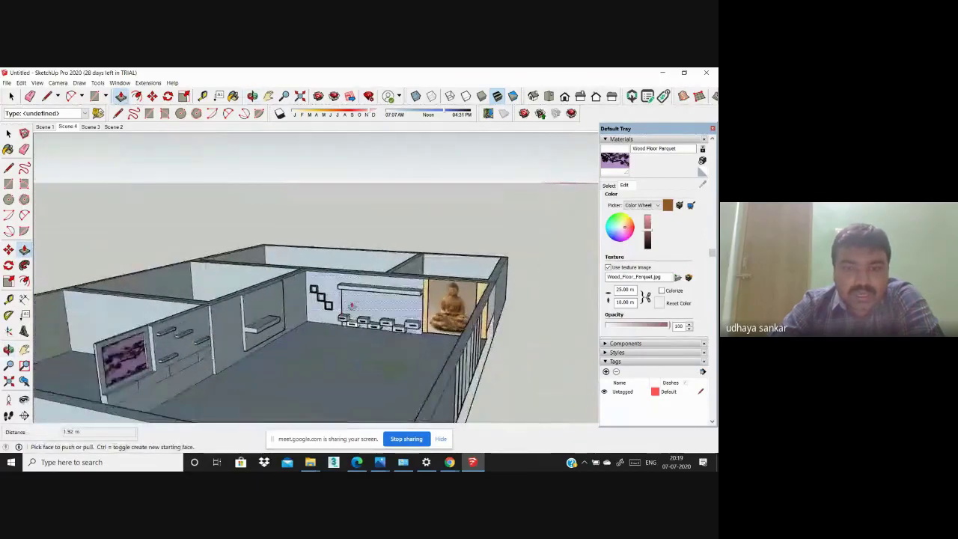
pyautogui.scroll(-2, 136, 275)
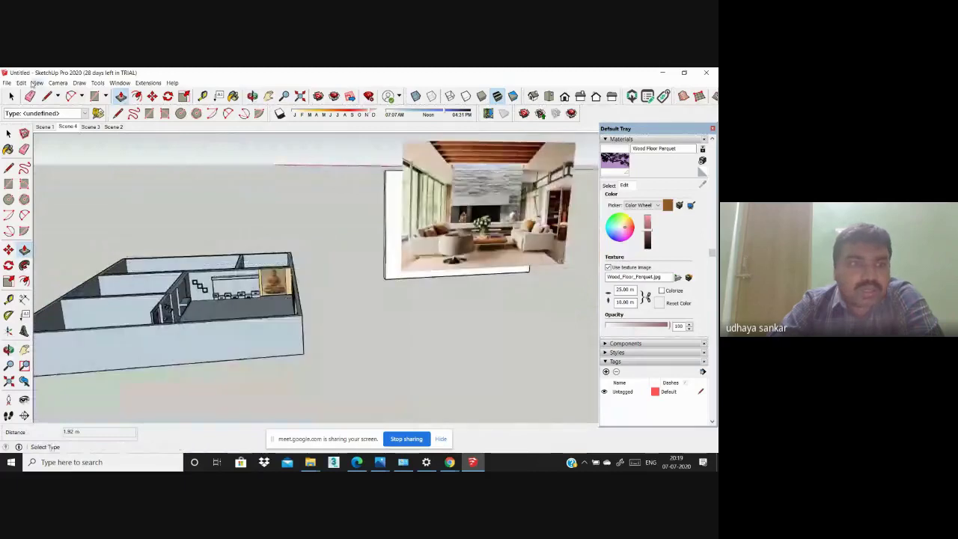
pyautogui.click(22, 83)
pyautogui.moveTo(37, 208)
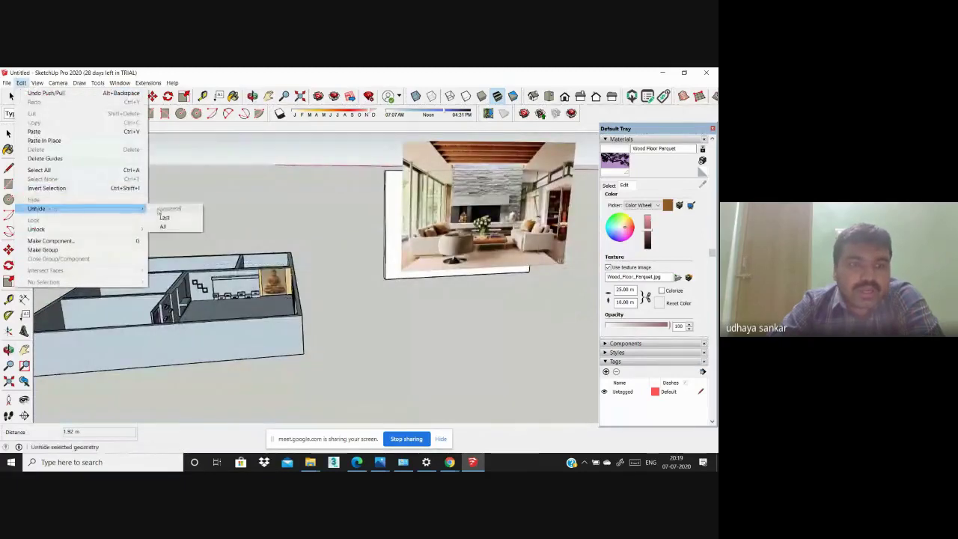
pyautogui.click(161, 226)
pyautogui.scroll(-2, 161, 247)
# Step: Orbit and zoom around the house toward the niche and wardrobe wall from above
pyautogui.moveTo(160, 247); pyautogui.dragTo(125, 271, button='middle')
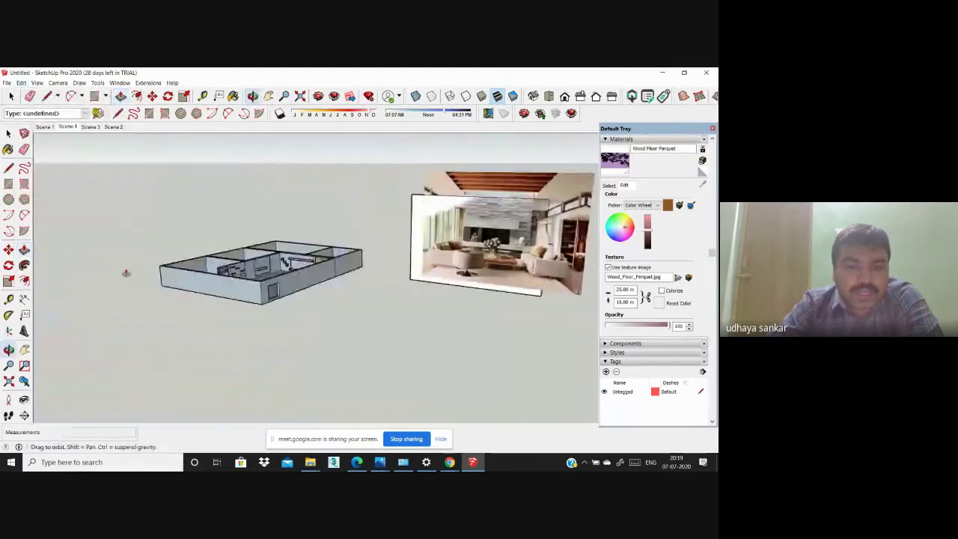
pyautogui.scroll(3, 219, 262)
pyautogui.moveTo(219, 262); pyautogui.dragTo(128, 199, button='middle')
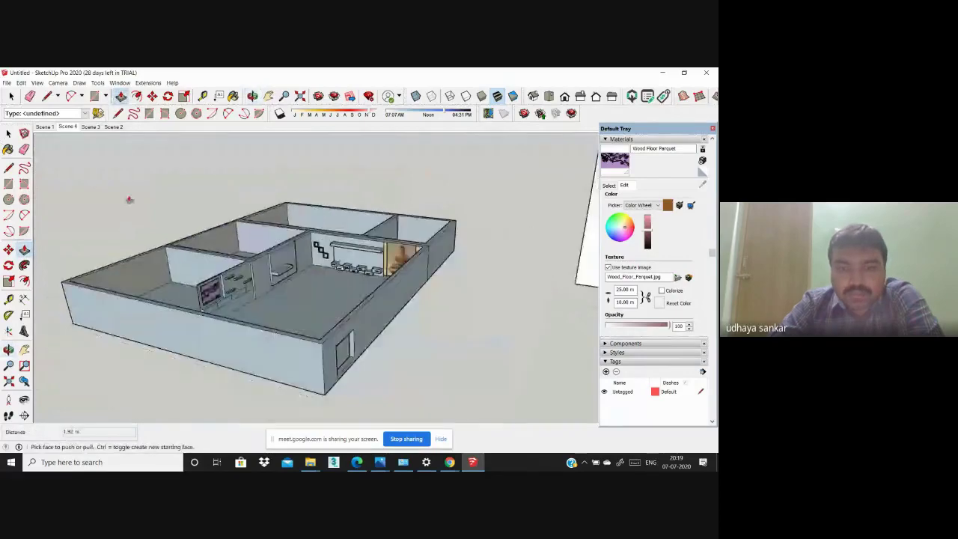
pyautogui.scroll(3, 434, 260)
pyautogui.moveTo(433, 260); pyautogui.dragTo(419, 265, button='middle')
pyautogui.scroll(3, 416, 268)
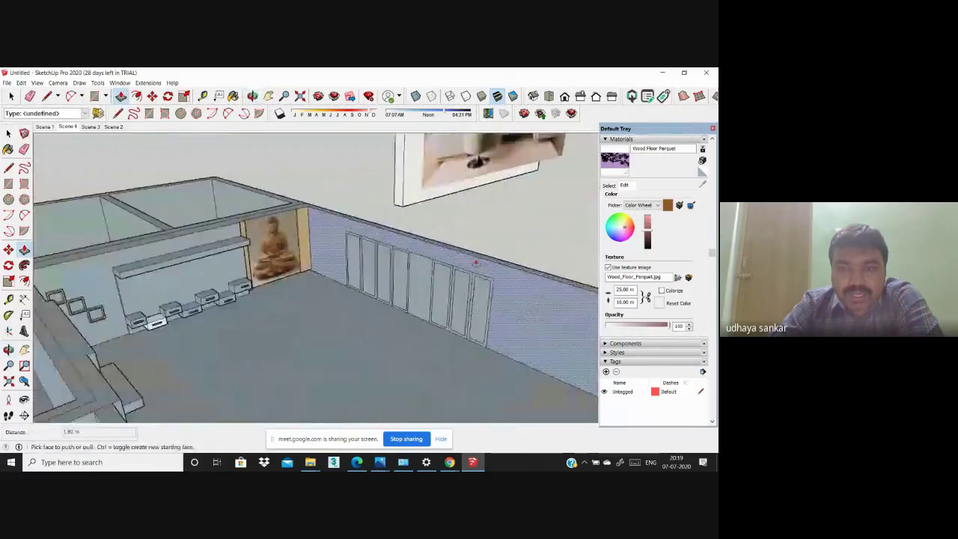
pyautogui.scroll(2, 417, 268)
pyautogui.scroll(-3, 416, 268)
pyautogui.scroll(-2, 407, 270)
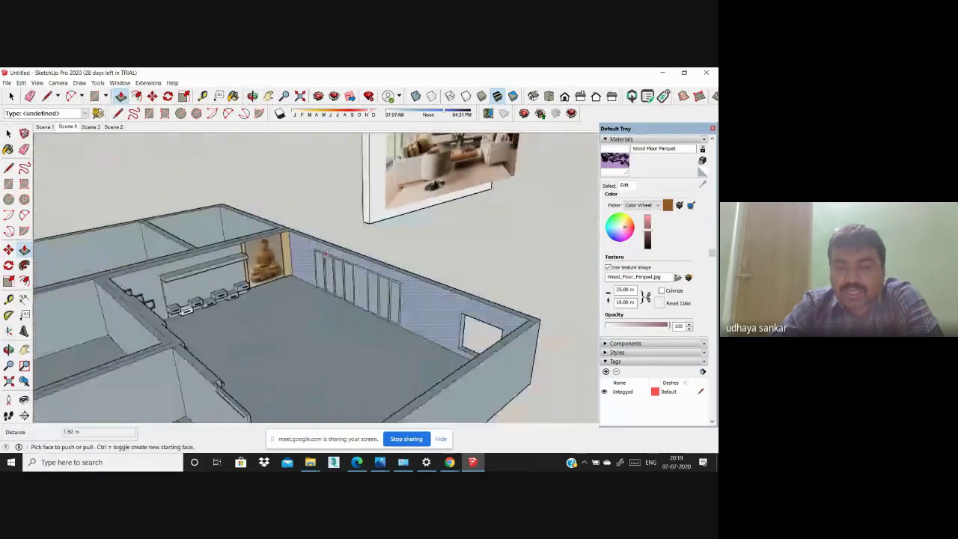
pyautogui.scroll(-2, 399, 275)
pyautogui.moveTo(399, 274); pyautogui.dragTo(393, 292, button='middle')
pyautogui.scroll(3, 392, 291)
pyautogui.scroll(2, 393, 291)
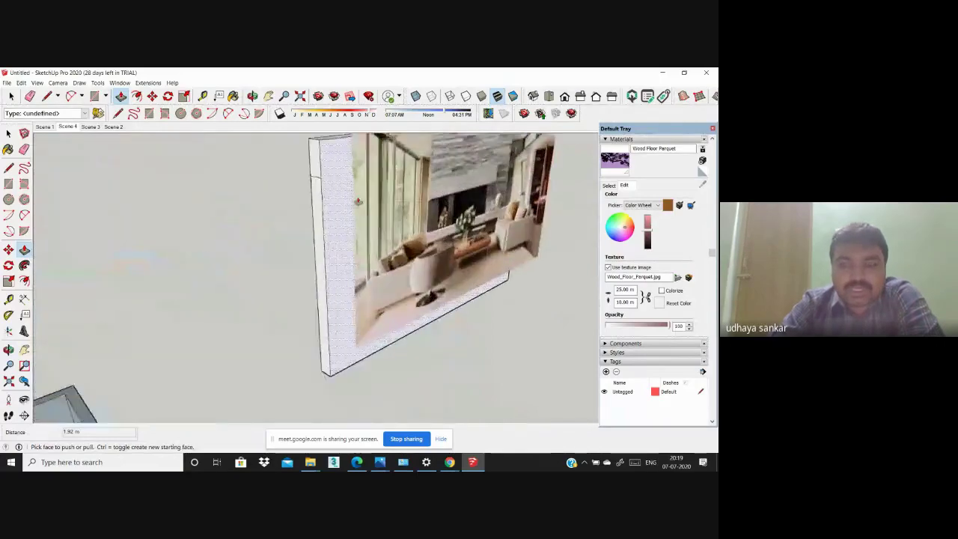
pyautogui.scroll(-3, 392, 292)
pyautogui.scroll(3, 471, 197)
pyautogui.scroll(-2, 461, 213)
pyautogui.scroll(-2, 459, 215)
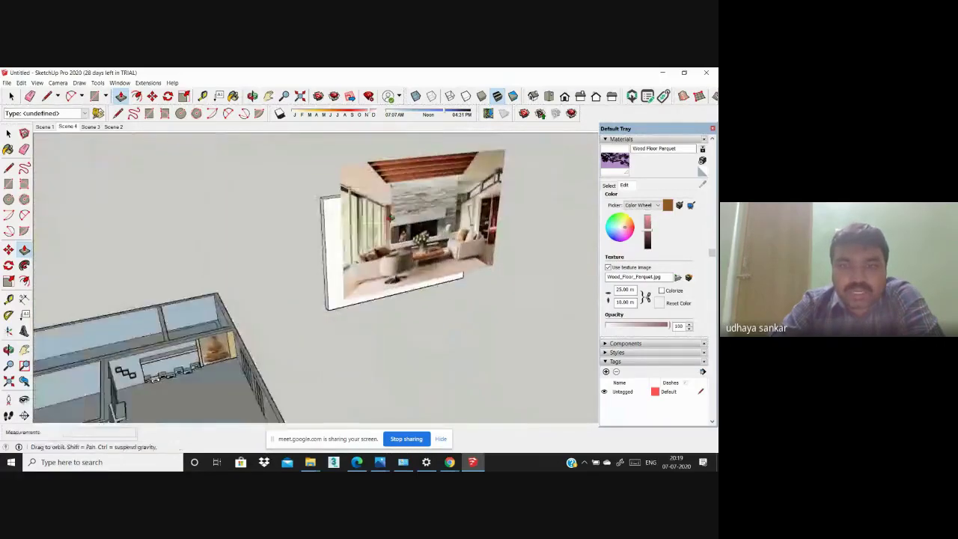
pyautogui.scroll(2, 459, 215)
pyautogui.scroll(1, 390, 193)
pyautogui.scroll(-2, 442, 202)
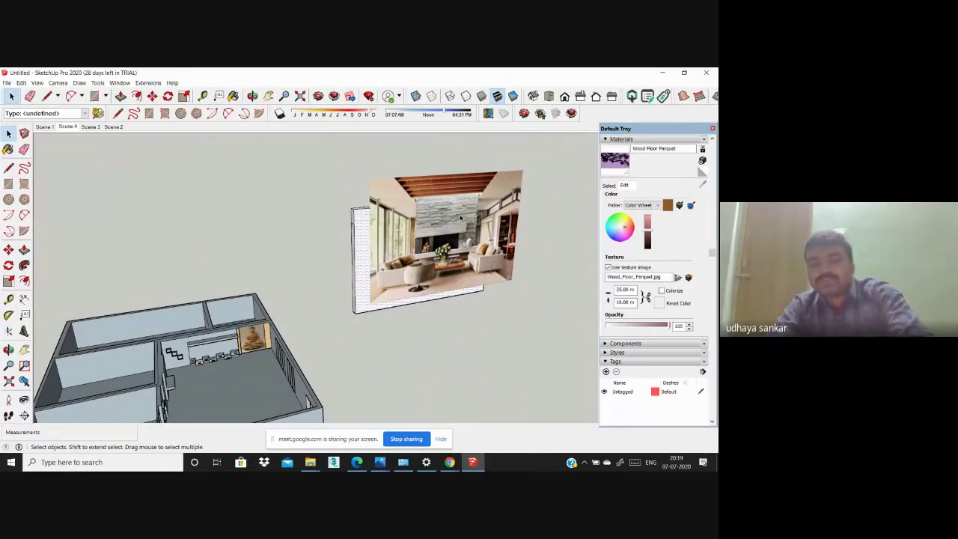
# Step: Select the picture panel and orbit to a higher, frontal view of the house
pyautogui.click(419, 198)
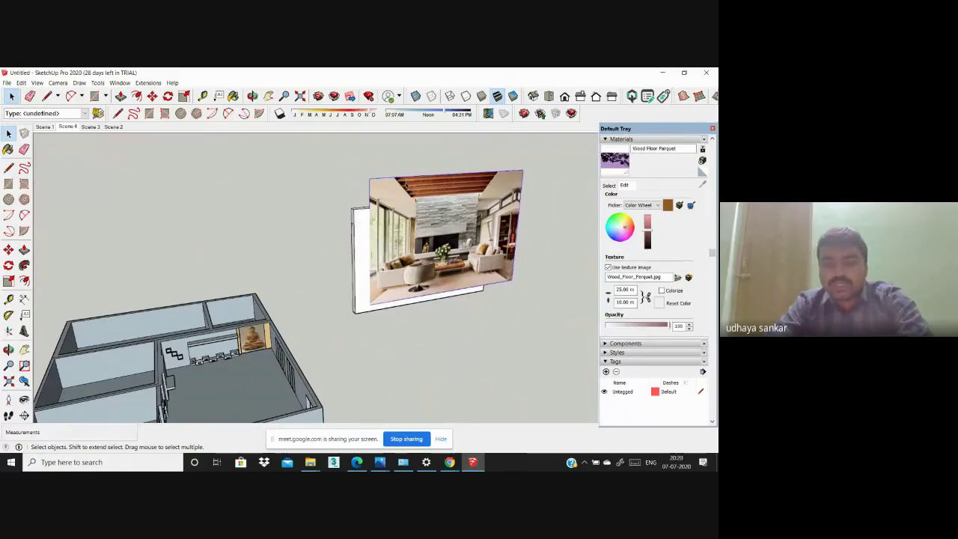
pyautogui.scroll(-3, 402, 188)
pyautogui.moveTo(401, 188); pyautogui.dragTo(308, 338, button='middle')
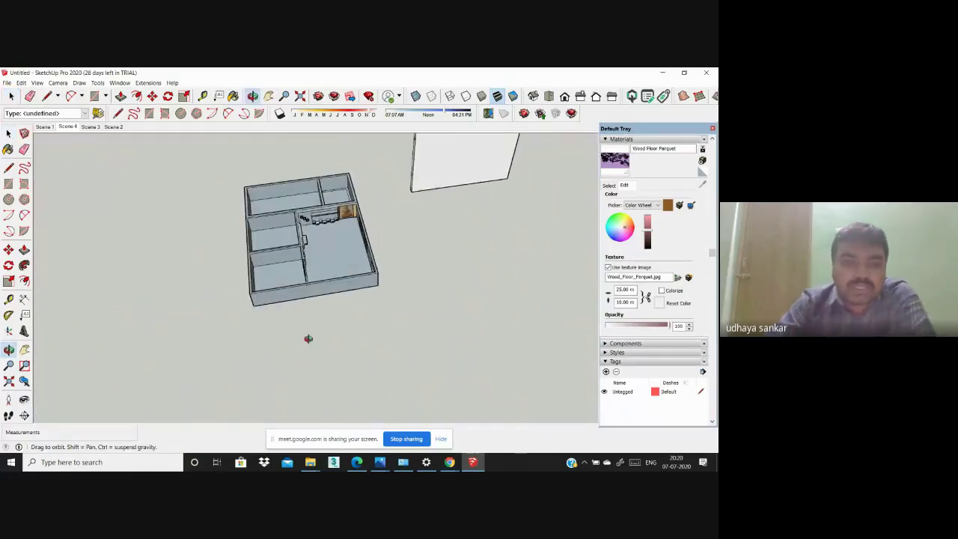
pyautogui.scroll(2, 329, 299)
pyautogui.scroll(2, 357, 246)
pyautogui.scroll(2, 248, 269)
pyautogui.scroll(2, 224, 220)
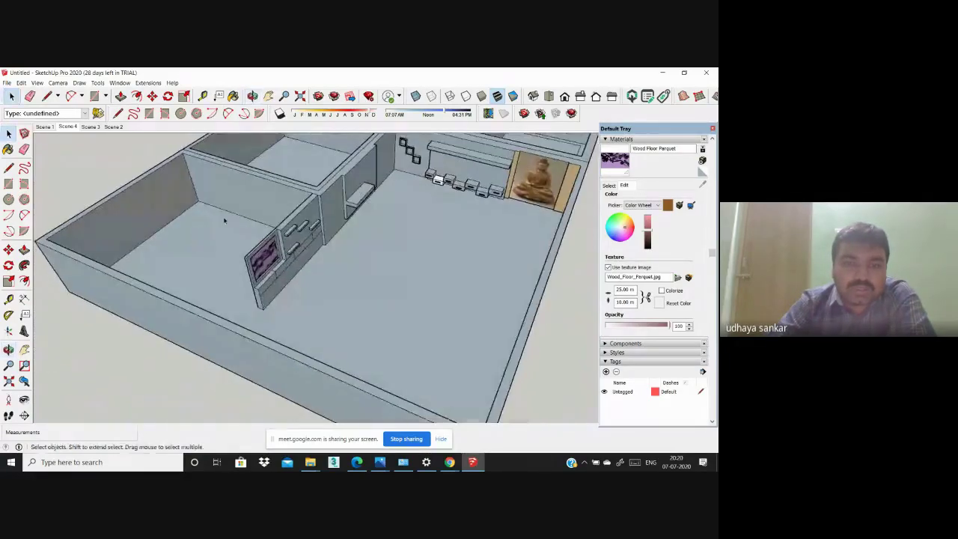
pyautogui.scroll(-3, 224, 220)
pyautogui.moveTo(312, 294)
pyautogui.mouseDown(button='middle')
pyautogui.moveTo(403, 309)
pyautogui.moveTo(321, 346)
pyautogui.mouseUp(button='middle')
pyautogui.scroll(3, 389, 336)
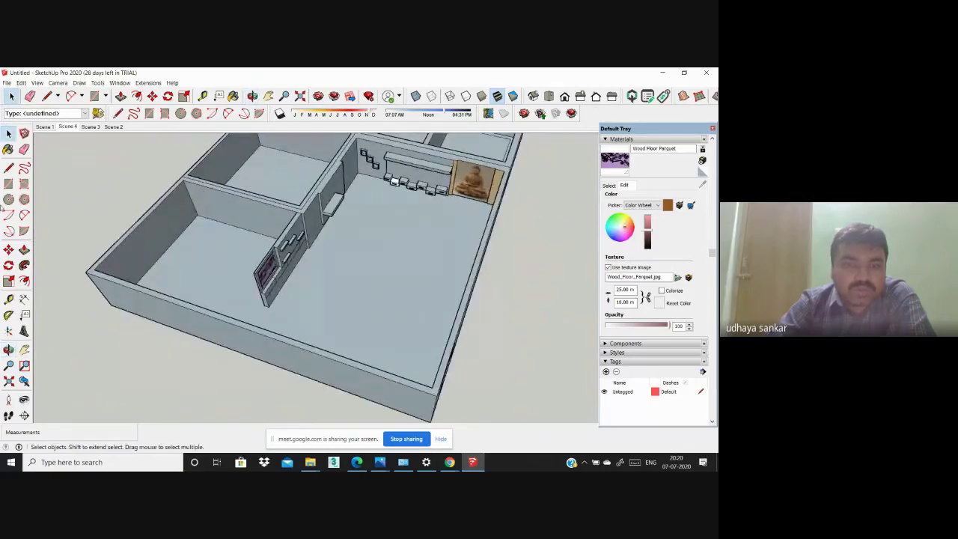
pyautogui.click(9, 184)
# Step: Push/Pull the small floor rectangle by the wall up into a tall post
pyautogui.scroll(2, 359, 340)
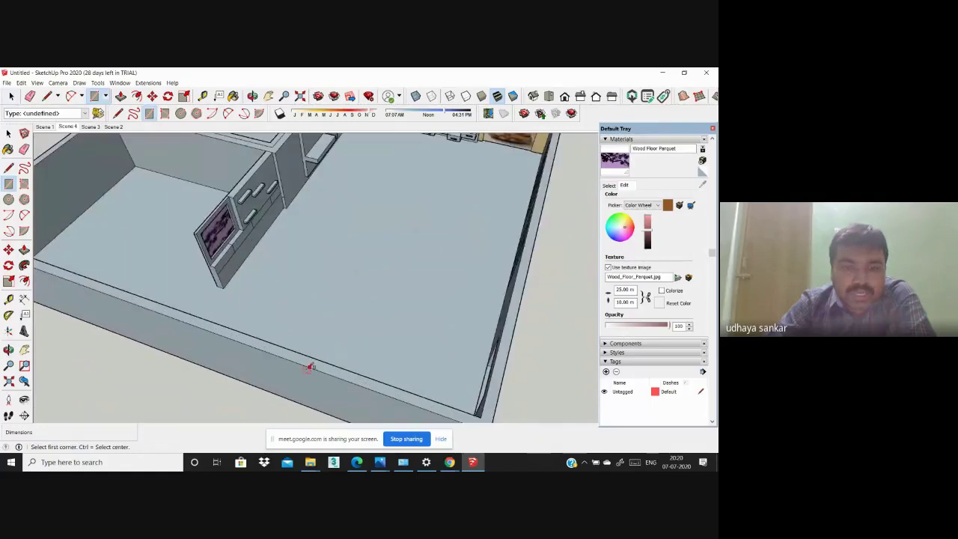
pyautogui.scroll(2, 310, 363)
pyautogui.scroll(2, 299, 345)
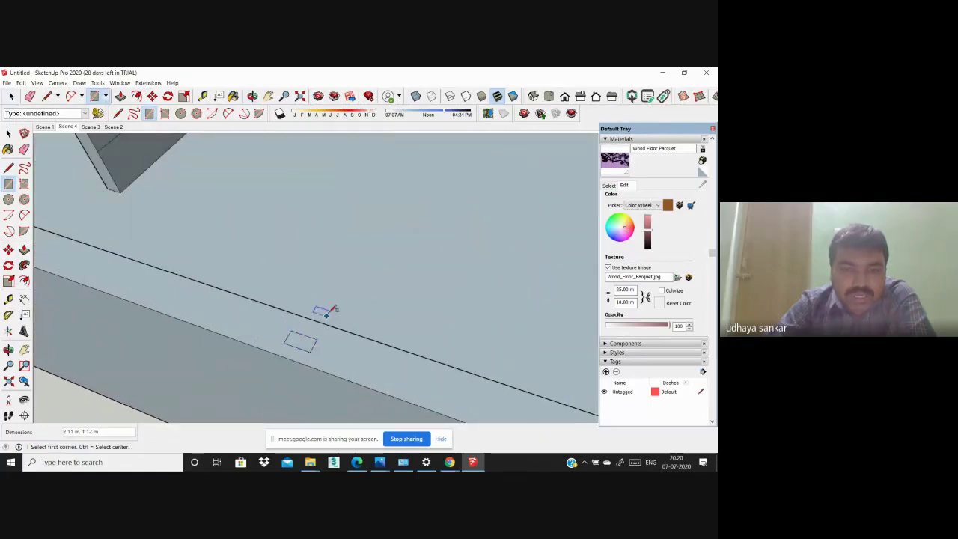
pyautogui.scroll(-3, 325, 312)
pyautogui.scroll(-1, 314, 325)
pyautogui.click(24, 250)
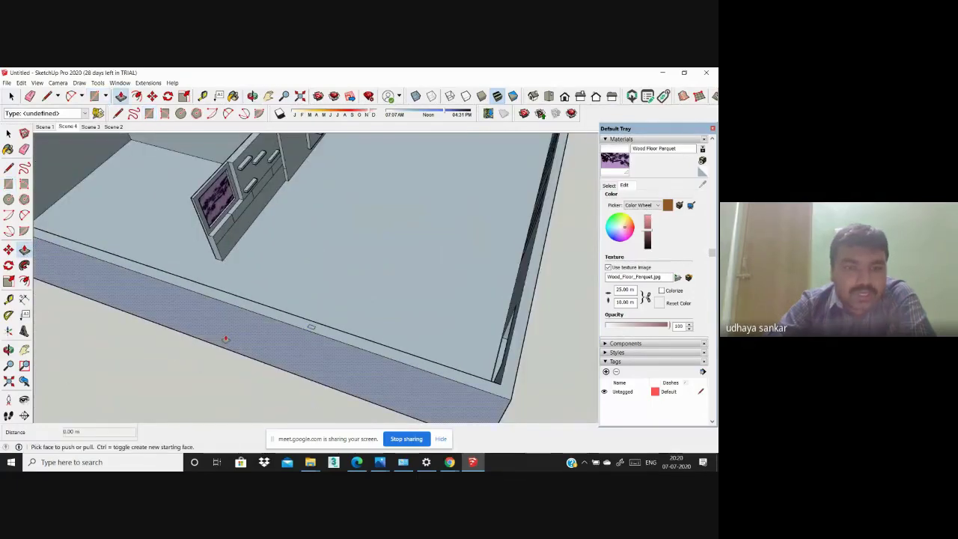
pyautogui.moveTo(225, 339); pyautogui.dragTo(239, 285, button='middle')
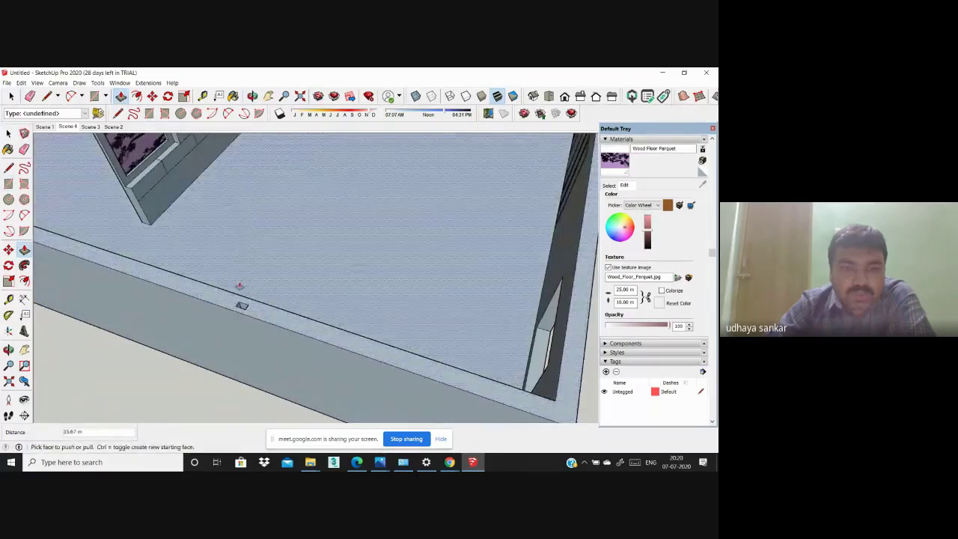
pyautogui.click(241, 304)
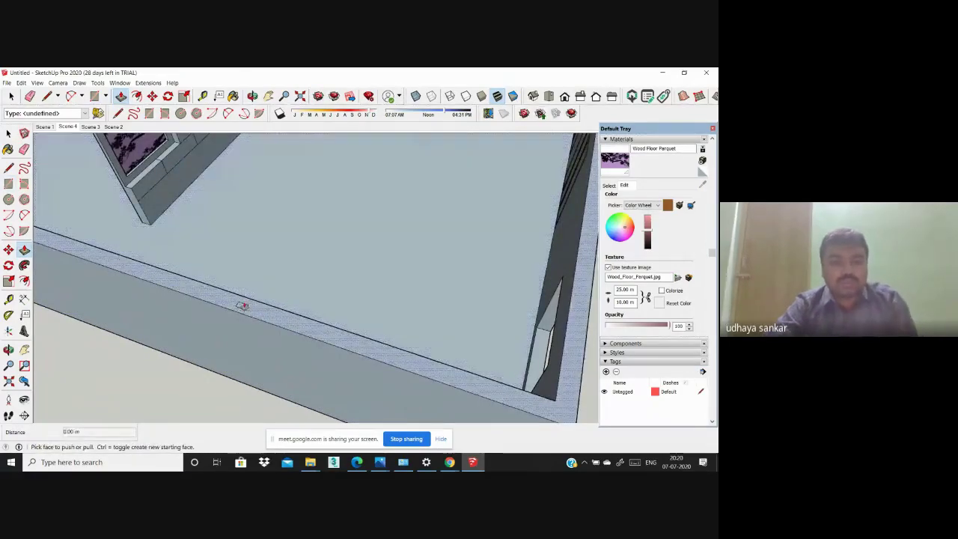
pyautogui.click(235, 227)
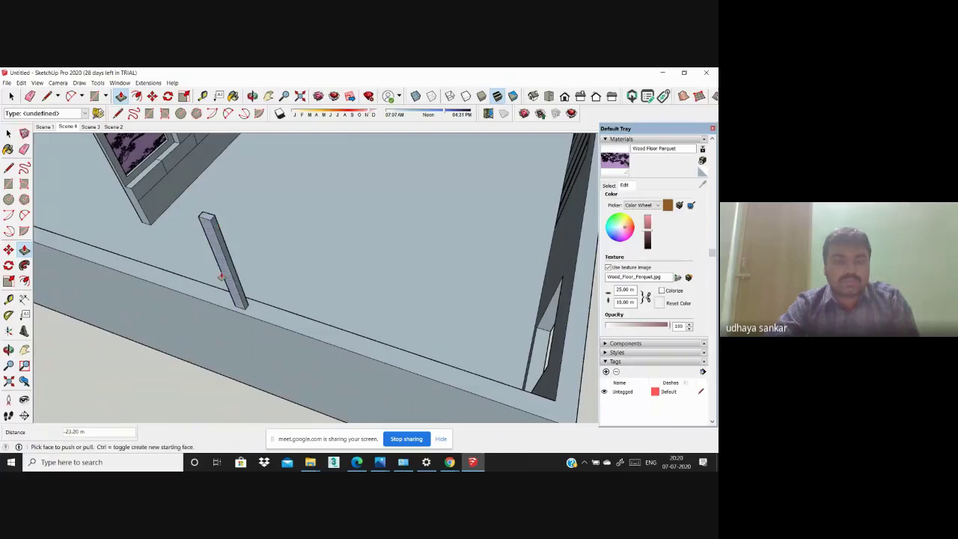
# Step: Stretch the post into a long wall, then push it down to a low strip
pyautogui.scroll(-5, 221, 276)
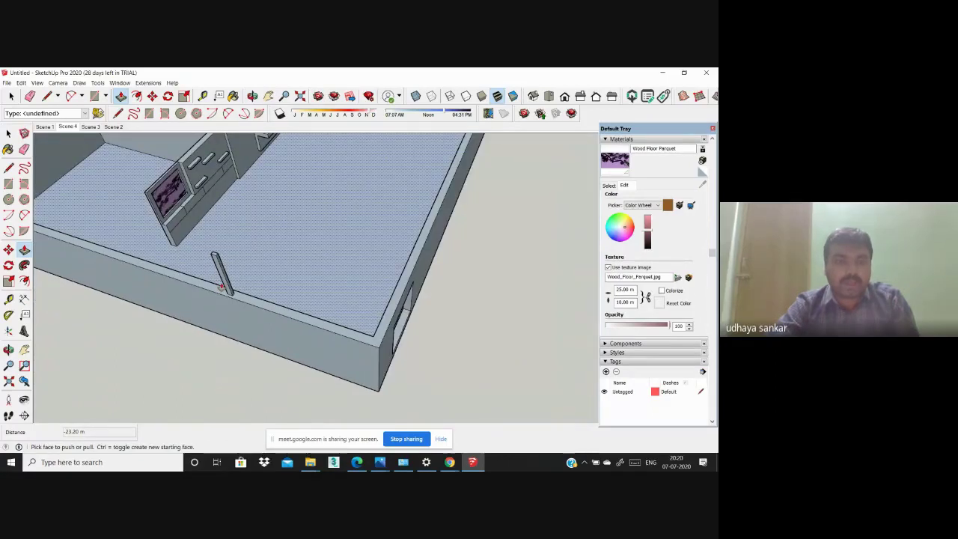
pyautogui.moveTo(221, 287); pyautogui.dragTo(149, 217, button='middle')
pyautogui.click(149, 217)
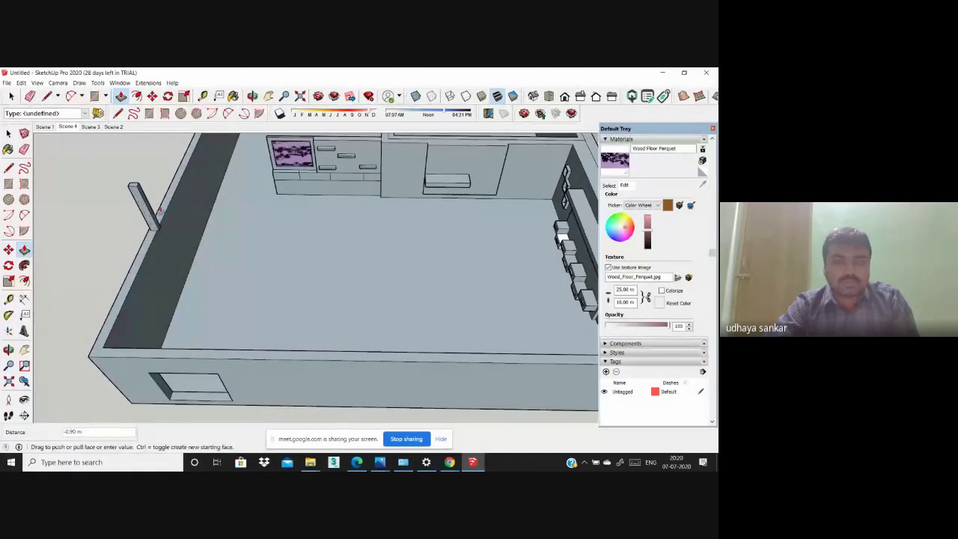
pyautogui.click(359, 209)
pyautogui.moveTo(359, 210); pyautogui.dragTo(387, 243, button='middle')
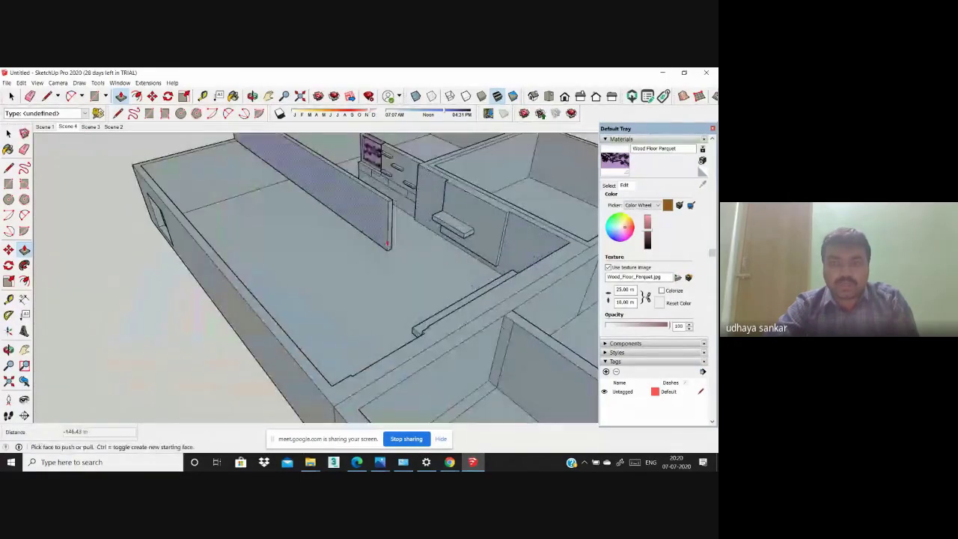
pyautogui.click(388, 243)
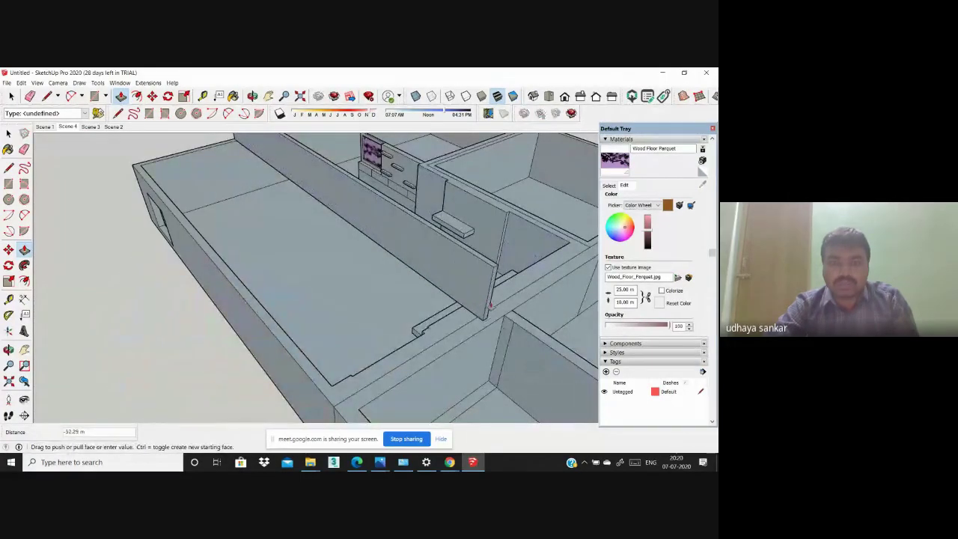
pyautogui.click(458, 283)
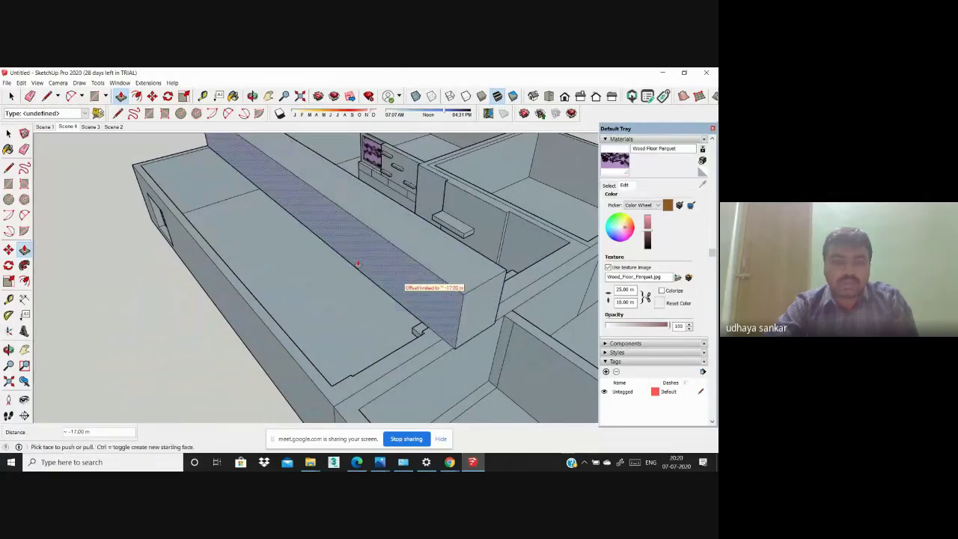
# Step: Lower the floor beside the strip so the strip stands raised
pyautogui.click(256, 283)
pyautogui.click(291, 271)
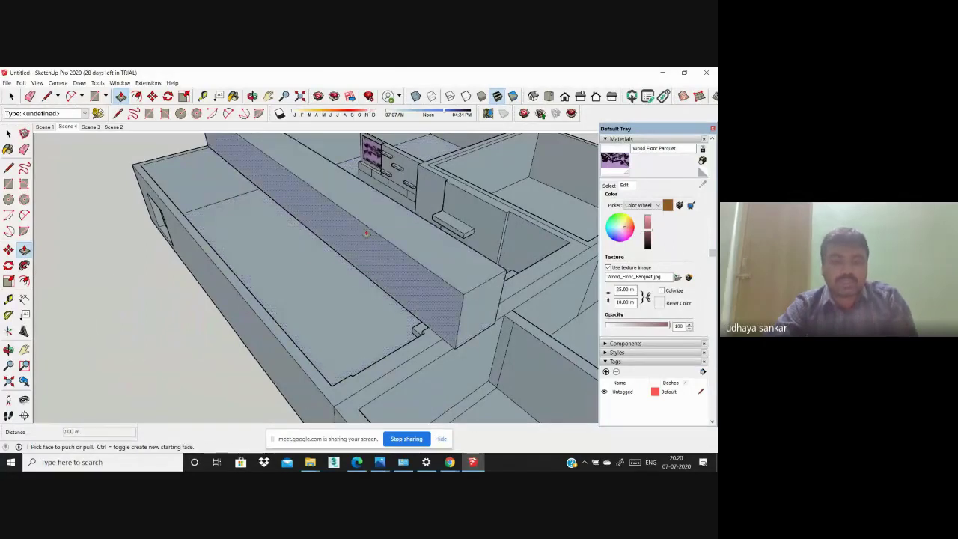
pyautogui.click(265, 262)
pyautogui.moveTo(334, 243); pyautogui.dragTo(269, 279, button='middle')
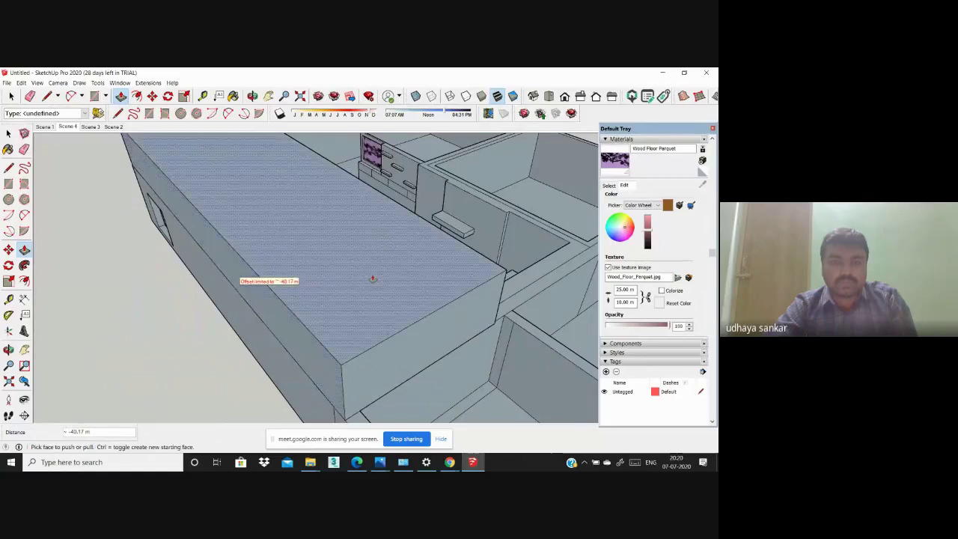
pyautogui.moveTo(371, 277); pyautogui.dragTo(144, 275, button='middle')
# Step: Extend the block's side faces outward and pull its top face to a new height
pyautogui.click(389, 217)
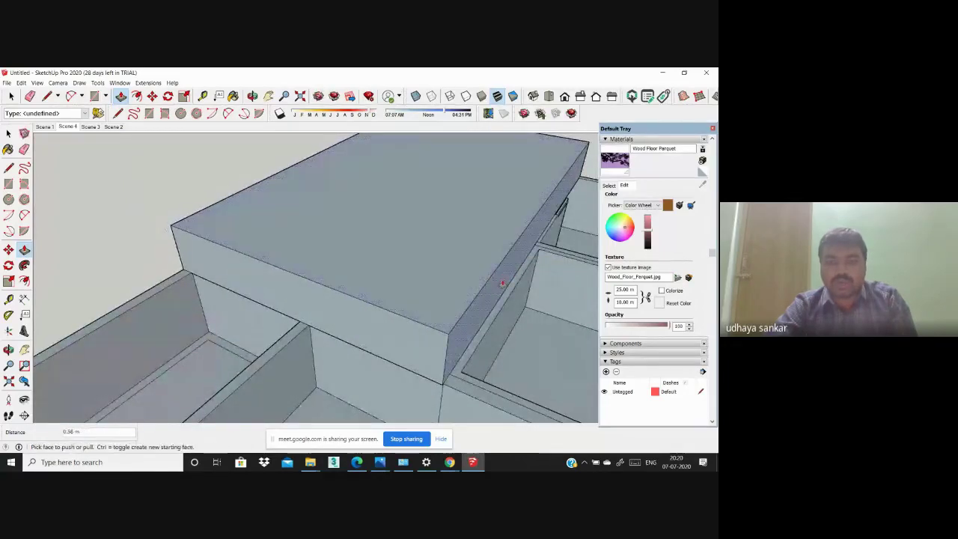
pyautogui.click(511, 285)
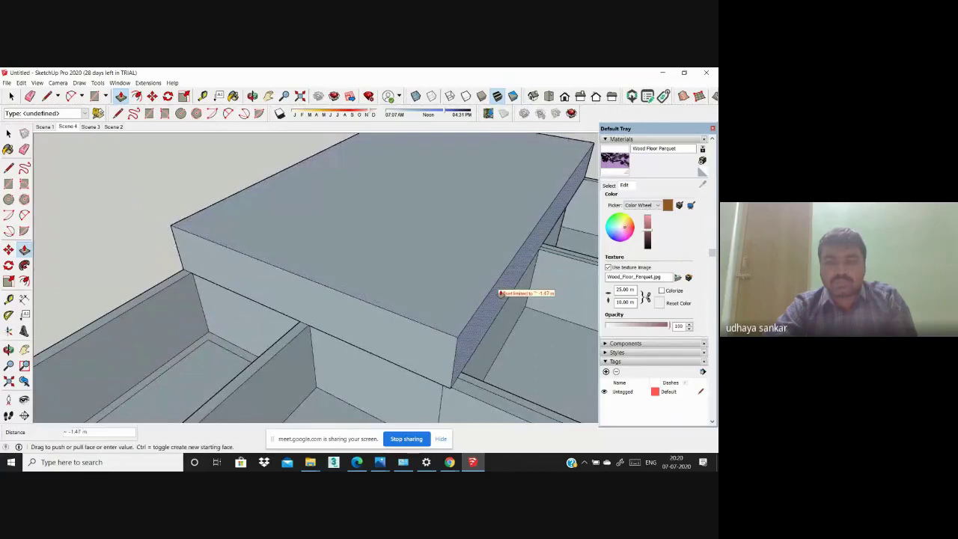
pyautogui.moveTo(500, 292)
pyautogui.mouseDown(button='middle')
pyautogui.moveTo(506, 274)
pyautogui.moveTo(385, 259)
pyautogui.mouseUp(button='middle')
pyautogui.click(385, 263)
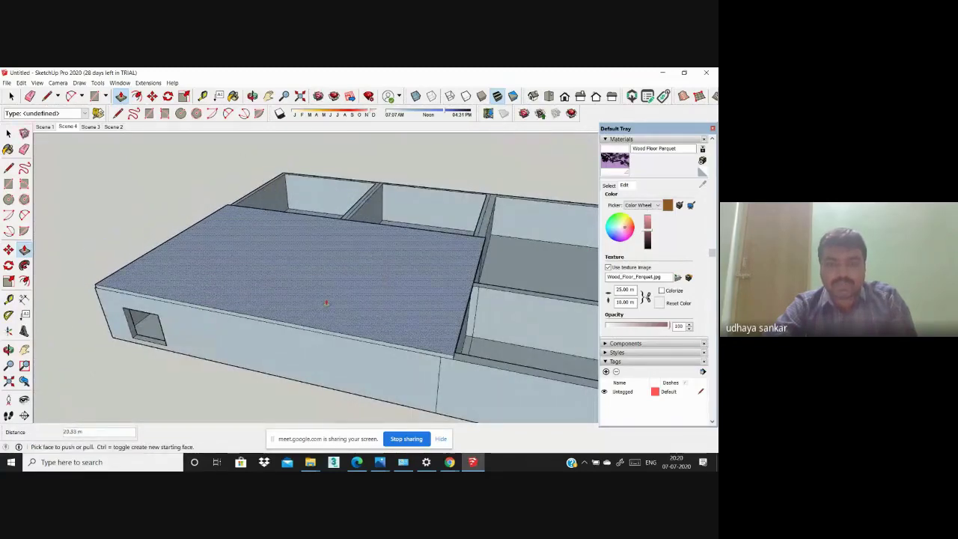
pyautogui.scroll(-5, 326, 302)
# Step: Orbit and zoom higher over the block to look down on the room partitions
pyautogui.moveTo(224, 299)
pyautogui.mouseDown(button='middle')
pyautogui.moveTo(148, 297)
pyautogui.moveTo(377, 274)
pyautogui.moveTo(261, 327)
pyautogui.mouseUp(button='middle')
pyautogui.scroll(-2, 261, 326)
pyautogui.scroll(2, 261, 326)
pyautogui.scroll(2, 261, 326)
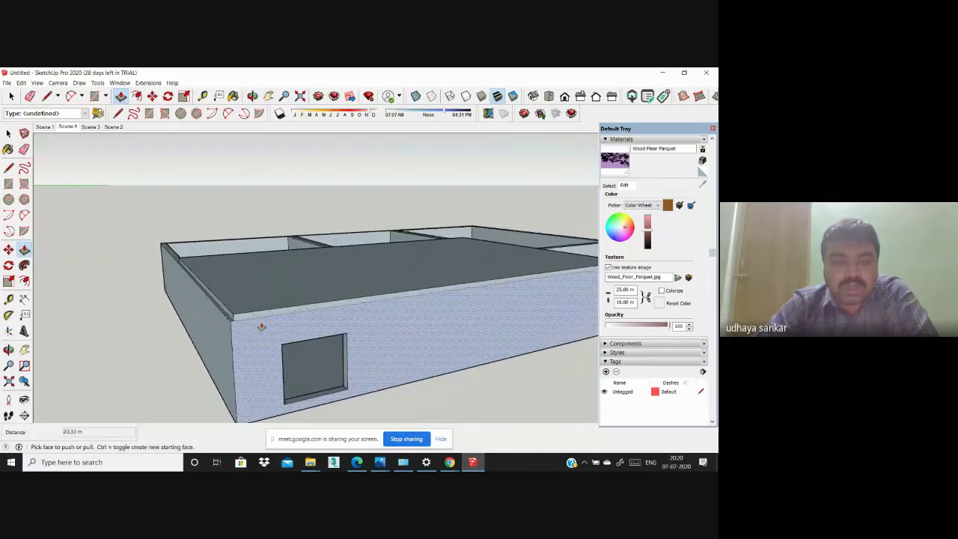
pyautogui.scroll(-2, 261, 326)
pyautogui.scroll(-1, 331, 310)
pyautogui.scroll(2, 342, 311)
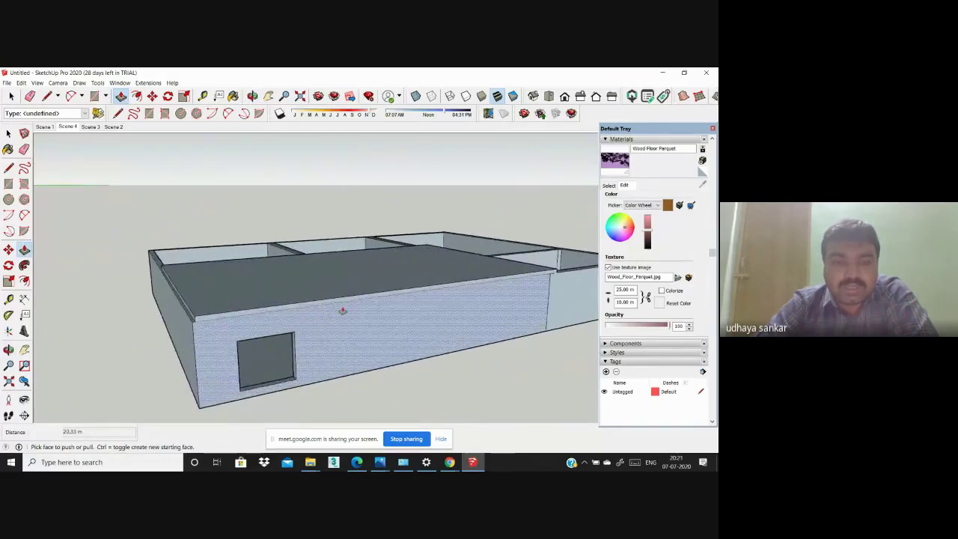
pyautogui.scroll(-2, 341, 311)
pyautogui.moveTo(342, 310)
pyautogui.mouseDown(button='middle')
pyautogui.moveTo(291, 306)
pyautogui.moveTo(270, 371)
pyautogui.moveTo(273, 170)
pyautogui.moveTo(107, 152)
pyautogui.moveTo(361, 212)
pyautogui.moveTo(427, 179)
pyautogui.moveTo(154, 169)
pyautogui.moveTo(132, 188)
pyautogui.moveTo(395, 269)
pyautogui.moveTo(474, 229)
pyautogui.moveTo(306, 325)
pyautogui.mouseUp(button='middle')
pyautogui.scroll(-1, 291, 306)
pyautogui.scroll(2, 225, 165)
pyautogui.scroll(-3, 306, 325)
pyautogui.scroll(3, 226, 312)
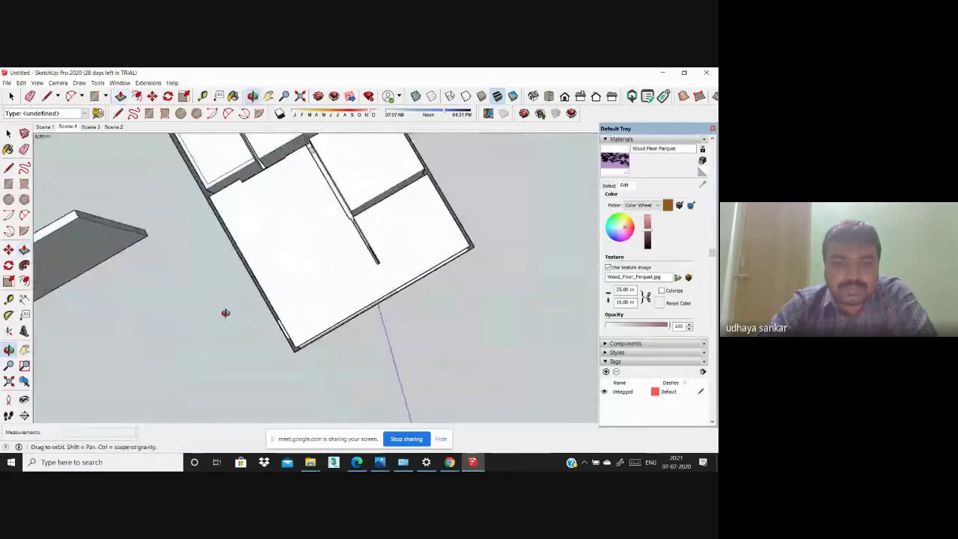
# Step: Orbit the model into a flat top view of all rooms and pick the Select tool
pyautogui.moveTo(225, 312)
pyautogui.mouseDown(button='middle')
pyautogui.moveTo(327, 316)
pyautogui.moveTo(112, 211)
pyautogui.mouseUp(button='middle')
pyautogui.scroll(-3, 113, 212)
pyautogui.press('p')
pyautogui.scroll(-1, 309, 284)
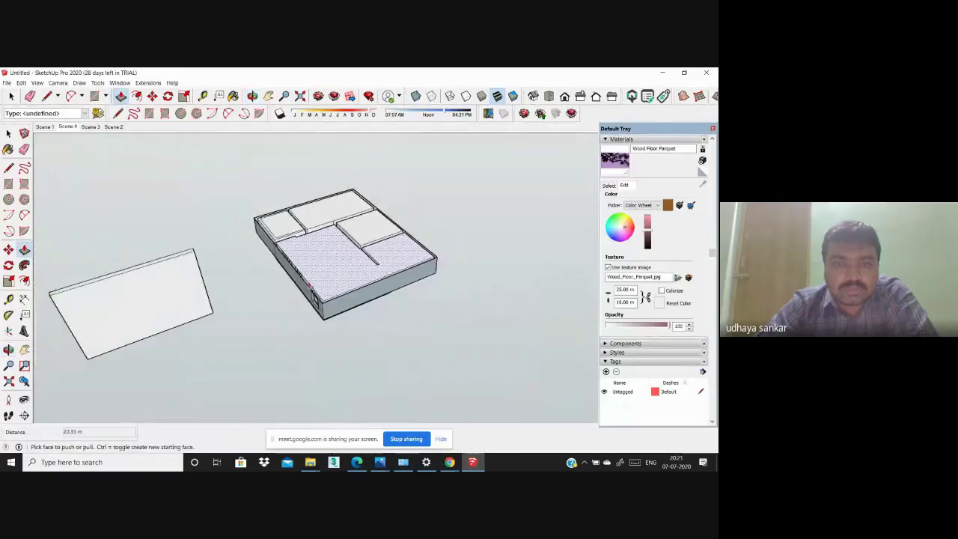
pyautogui.moveTo(308, 285)
pyautogui.mouseDown(button='middle')
pyautogui.moveTo(306, 397)
pyautogui.moveTo(231, 277)
pyautogui.moveTo(267, 336)
pyautogui.moveTo(126, 213)
pyautogui.moveTo(117, 250)
pyautogui.moveTo(55, 186)
pyautogui.moveTo(53, 171)
pyautogui.moveTo(64, 169)
pyautogui.moveTo(38, 164)
pyautogui.mouseUp(button='middle')
pyautogui.press('p')
pyautogui.scroll(2, 412, 267)
pyautogui.scroll(-2, 472, 251)
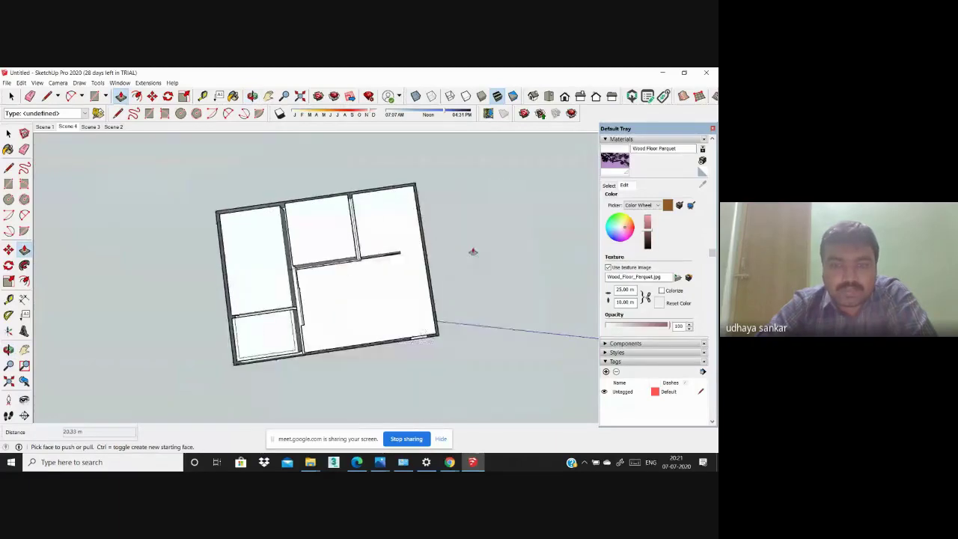
pyautogui.moveTo(472, 252)
pyautogui.mouseDown(button='middle')
pyautogui.moveTo(329, 340)
pyautogui.moveTo(234, 347)
pyautogui.moveTo(273, 353)
pyautogui.mouseUp(button='middle')
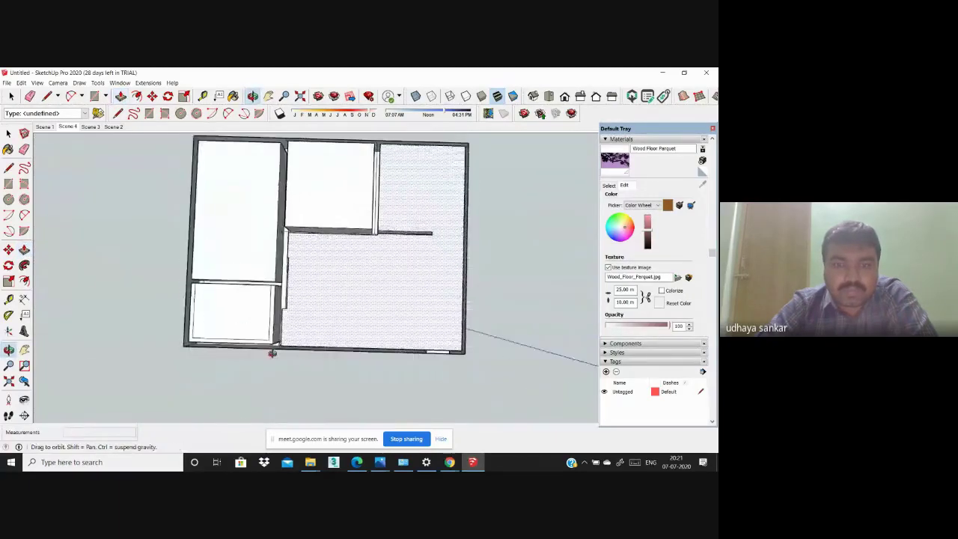
pyautogui.scroll(1, 281, 357)
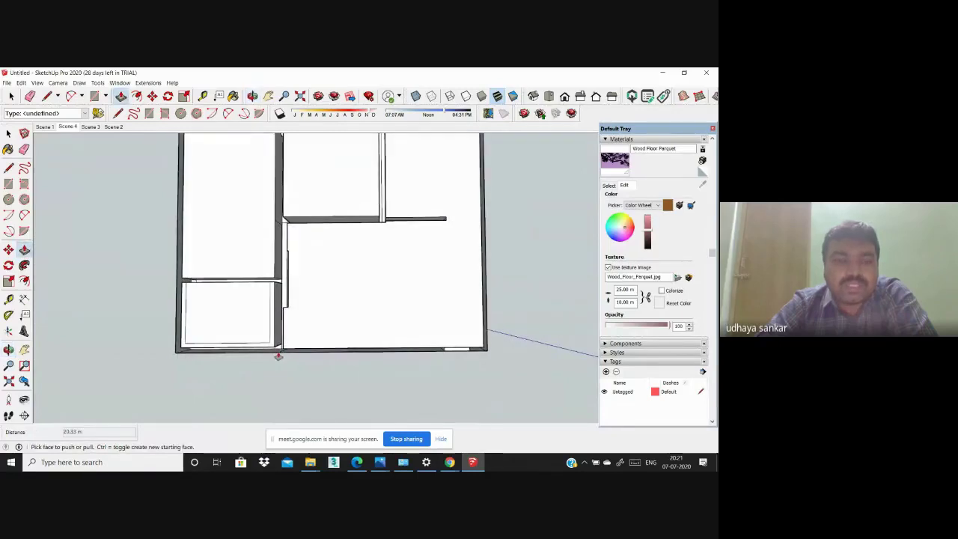
pyautogui.click(10, 133)
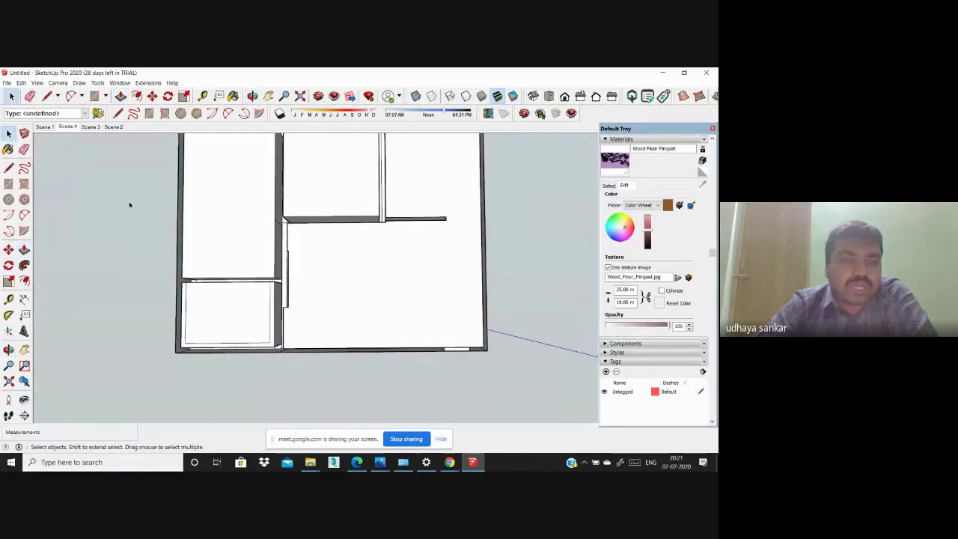
# Step: Hide the large room's floor face and zoom in over that room
pyautogui.click(372, 264)
pyautogui.rightClick(373, 264)
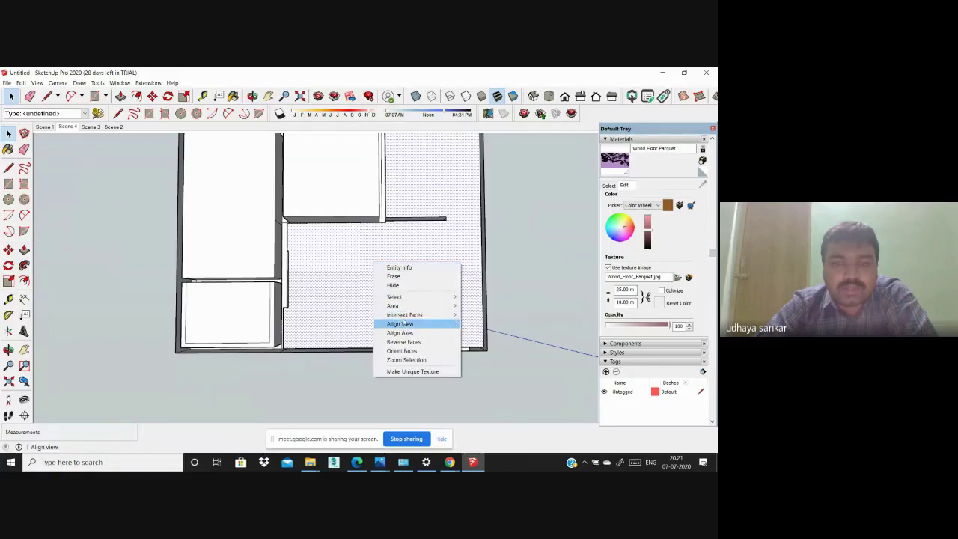
pyautogui.click(404, 286)
pyautogui.scroll(2, 378, 285)
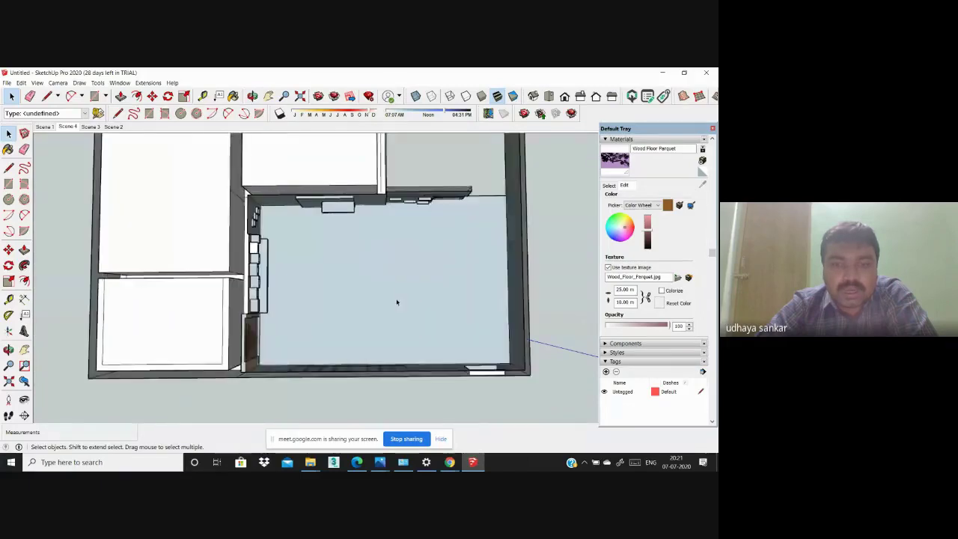
pyautogui.scroll(2, 397, 299)
pyautogui.scroll(1, 397, 299)
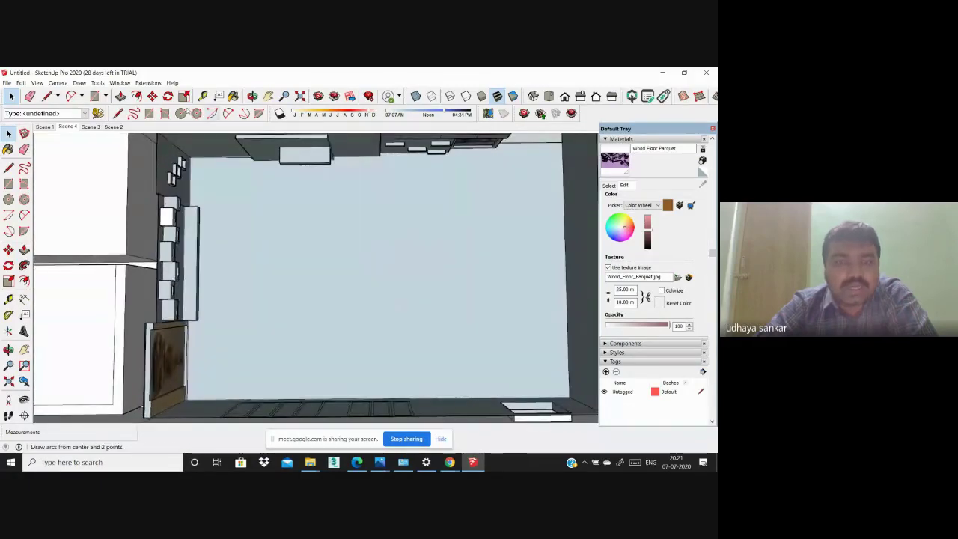
# Step: Save the top-down view as Scene 5, then orbit out to an oblique view
pyautogui.click(24, 83)
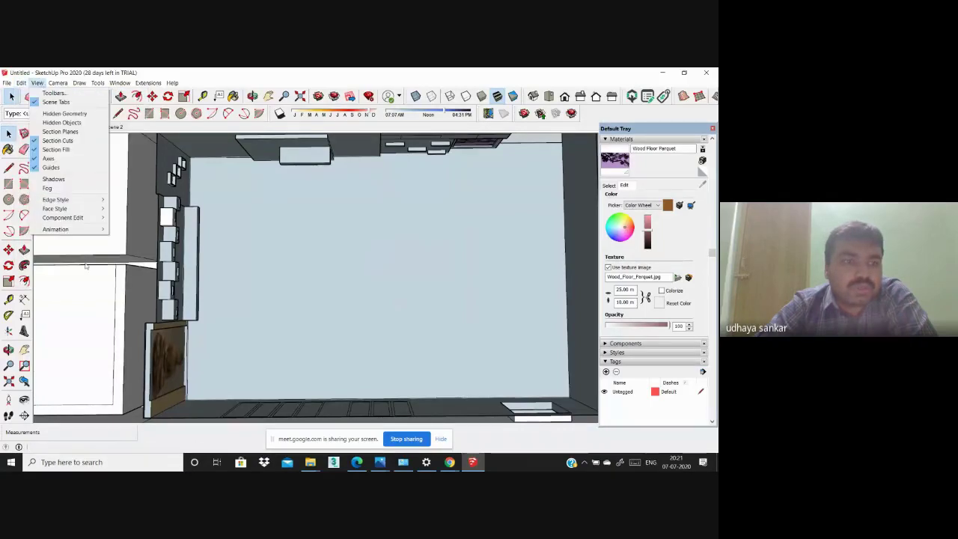
pyautogui.moveTo(55, 228)
pyautogui.click(133, 230)
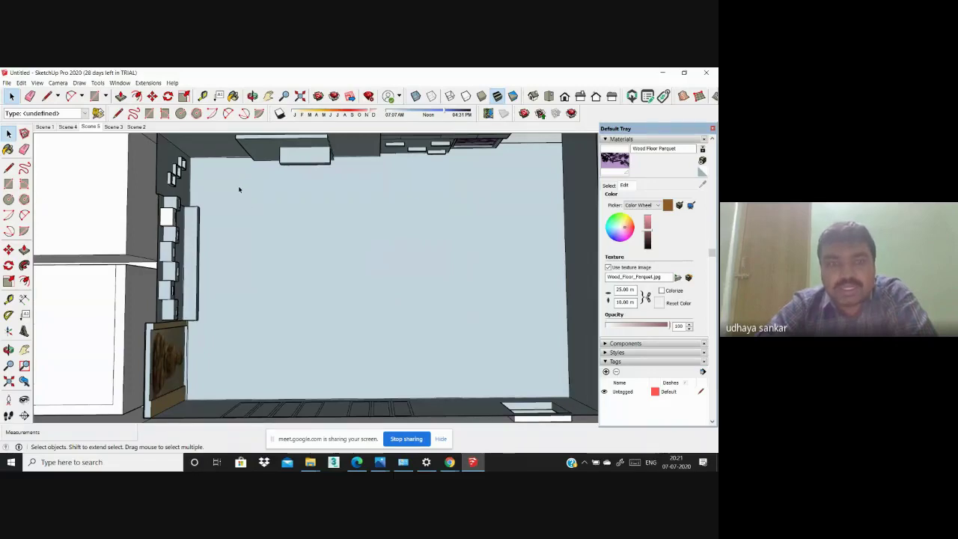
pyautogui.scroll(-3, 215, 227)
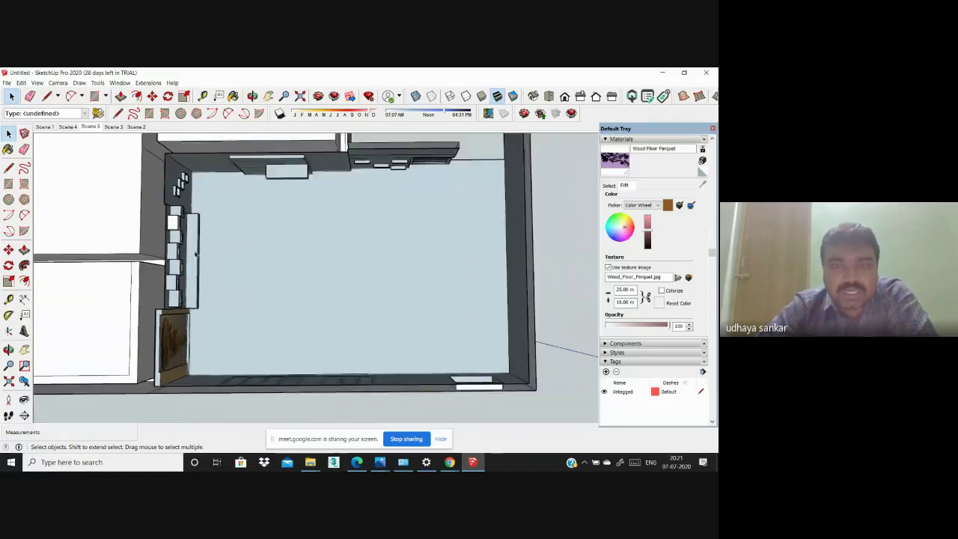
pyautogui.scroll(-3, 216, 227)
pyautogui.scroll(-2, 216, 227)
pyautogui.moveTo(215, 227); pyautogui.dragTo(257, 466, button='middle')
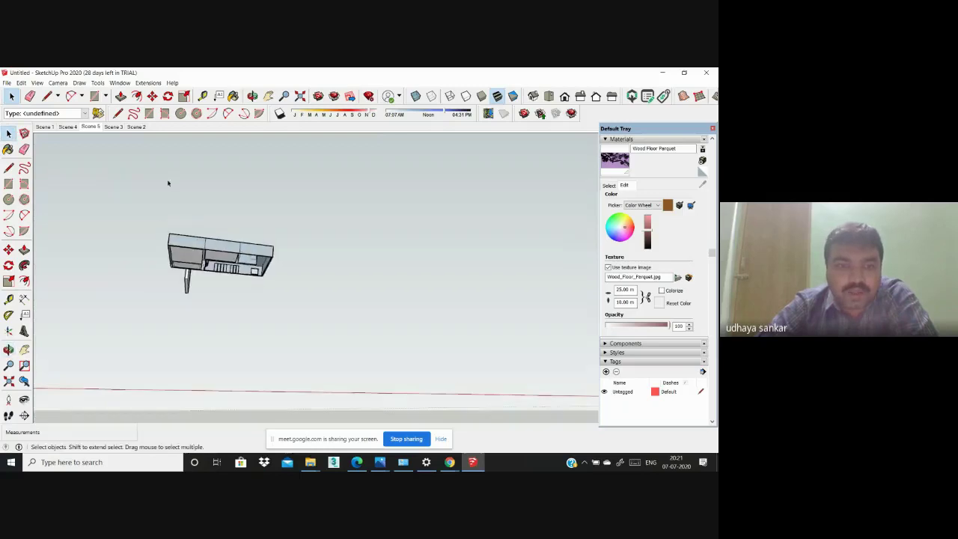
# Step: Import the dream-house interior JPG as an image, start it at the panel corner, then cancel
pyautogui.moveTo(169, 181); pyautogui.dragTo(359, 314, button='middle')
pyautogui.scroll(-2, 371, 205)
pyautogui.moveTo(371, 205)
pyautogui.mouseDown(button='middle')
pyautogui.moveTo(274, 251)
pyautogui.moveTo(329, 214)
pyautogui.mouseUp(button='middle')
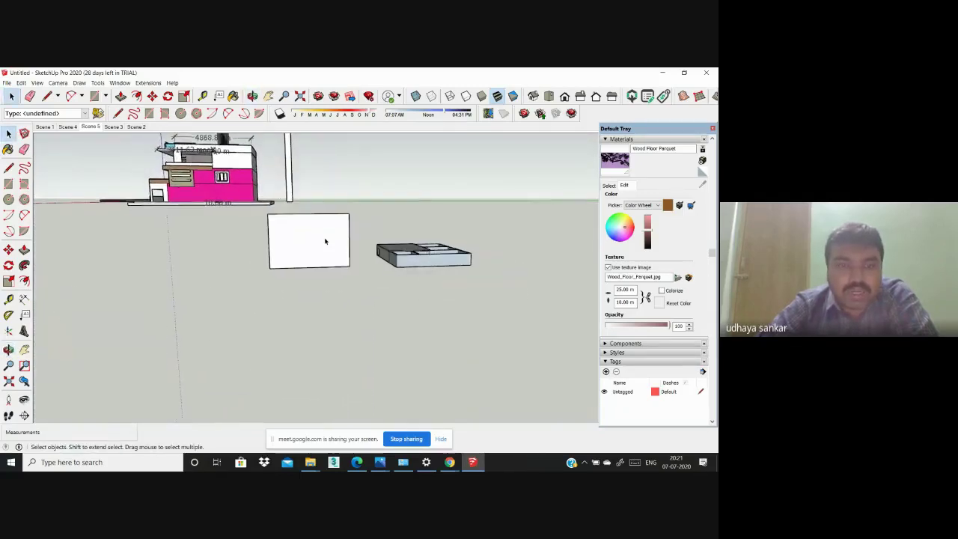
pyautogui.scroll(2, 325, 239)
pyautogui.scroll(1, 324, 240)
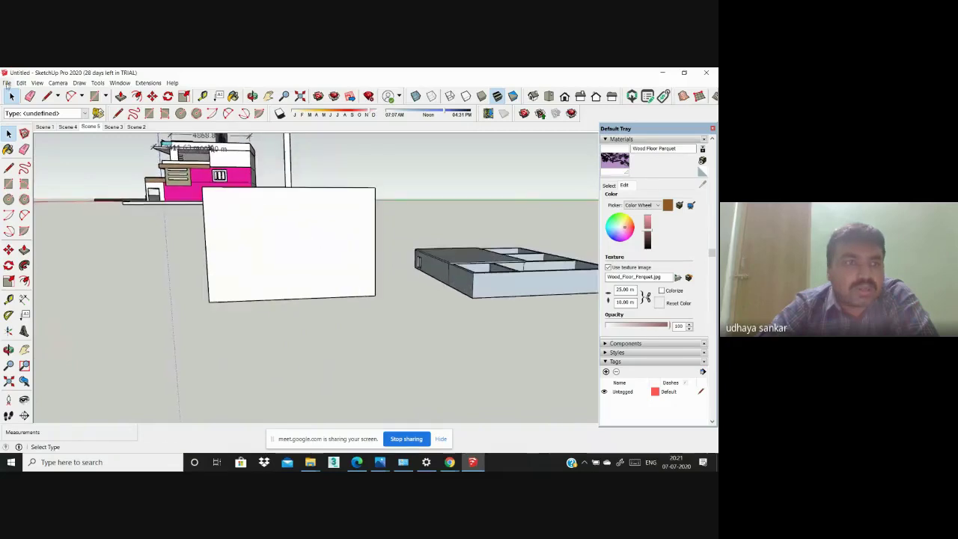
pyautogui.click(7, 83)
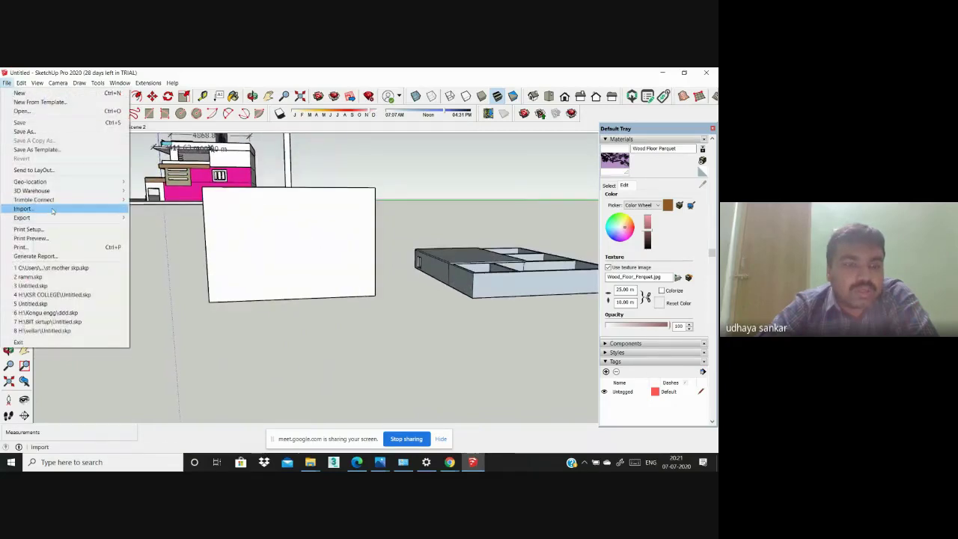
pyautogui.click(52, 209)
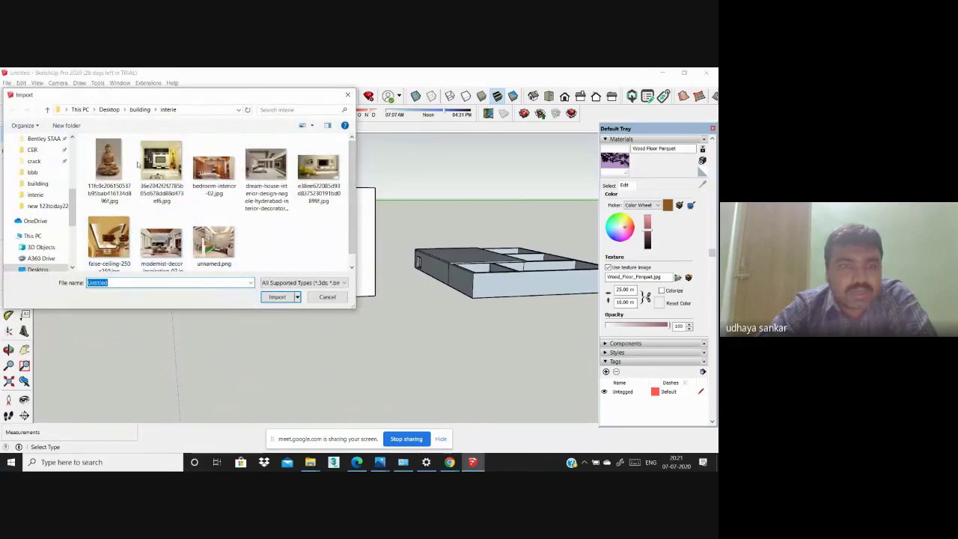
pyautogui.click(264, 173)
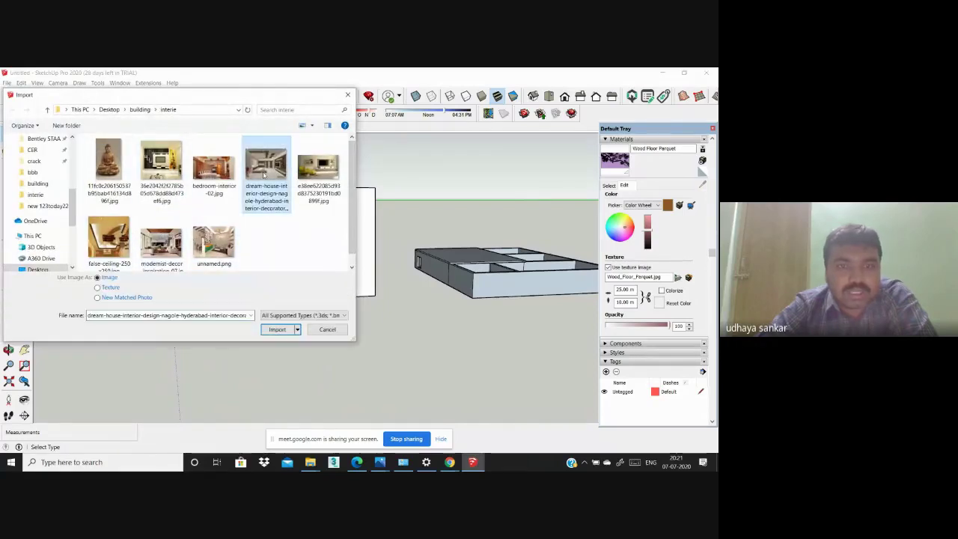
pyautogui.click(276, 329)
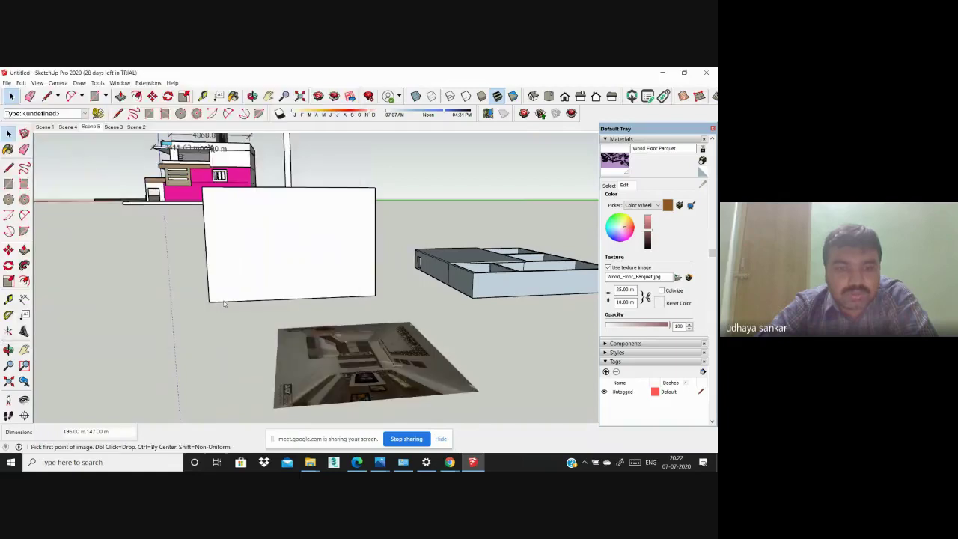
pyautogui.click(223, 299)
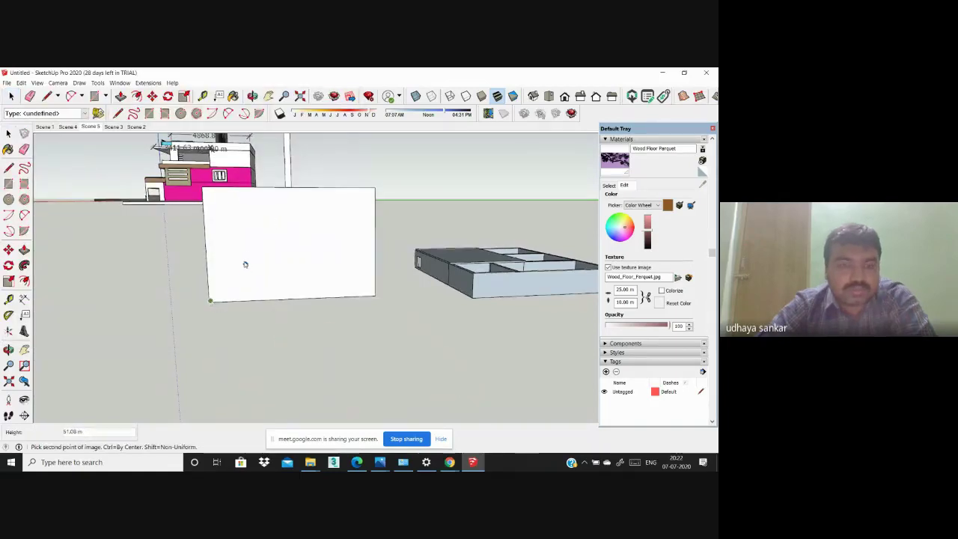
pyautogui.press('Escape')
# Step: Re-import the dream-house interior JPG as an image for the white panel
pyautogui.click(6, 82)
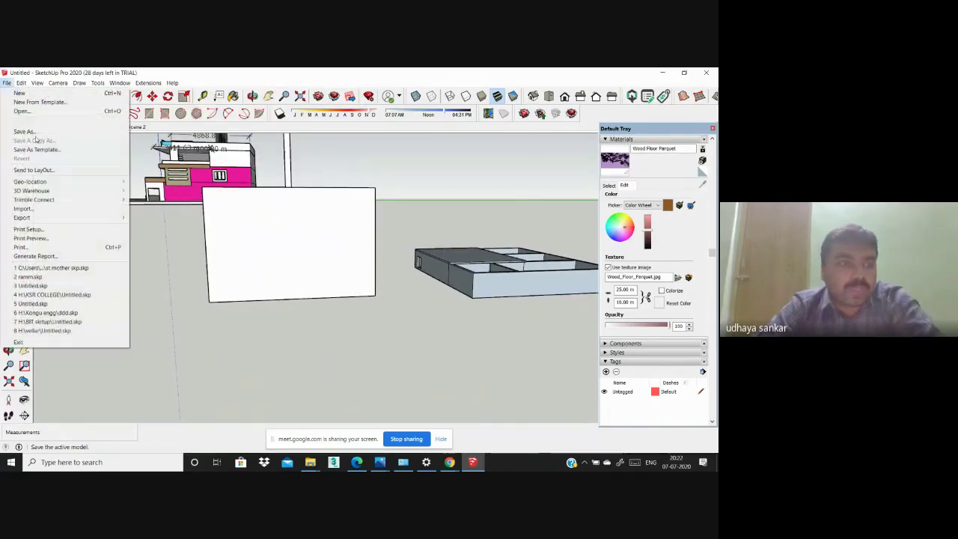
pyautogui.click(30, 208)
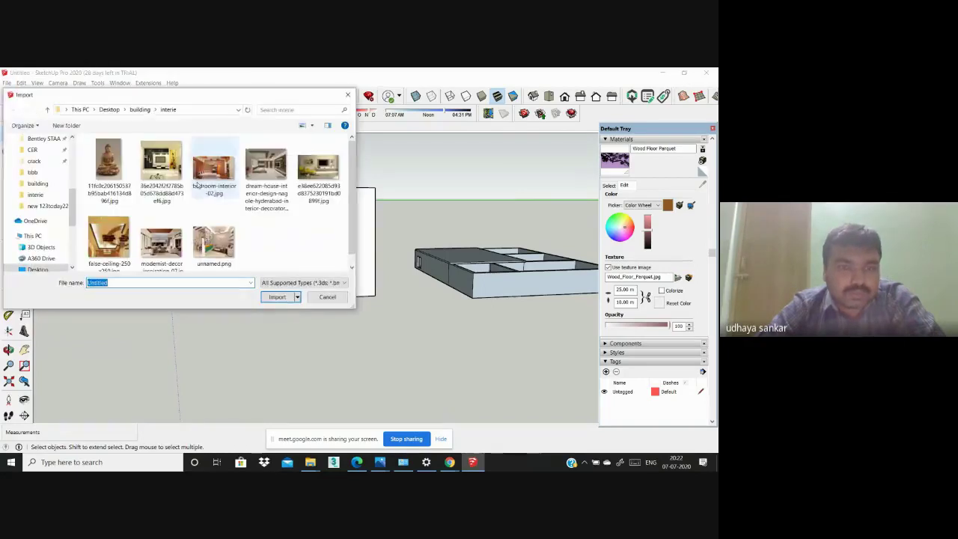
pyautogui.click(266, 164)
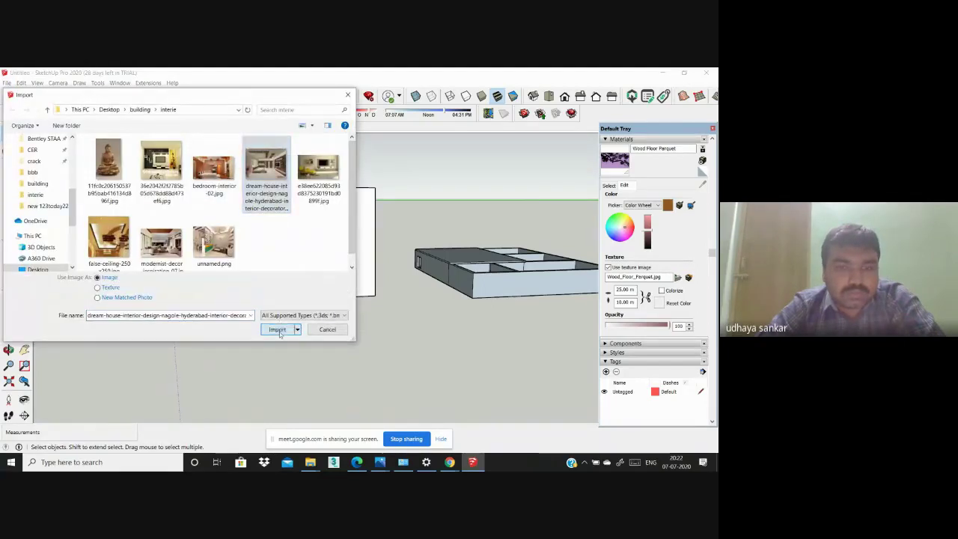
pyautogui.click(277, 329)
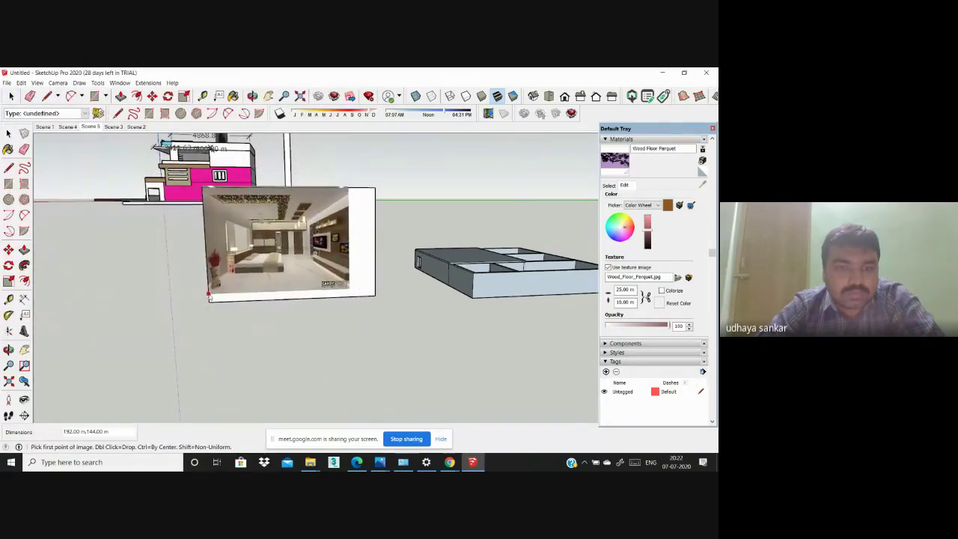
pyautogui.doubleClick(209, 295)
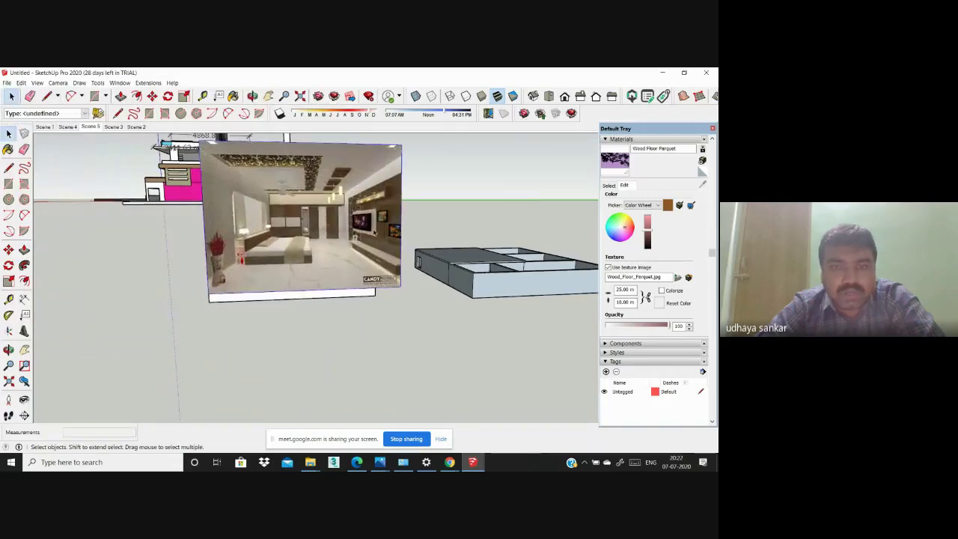
pyautogui.scroll(2, 374, 232)
pyautogui.scroll(2, 258, 204)
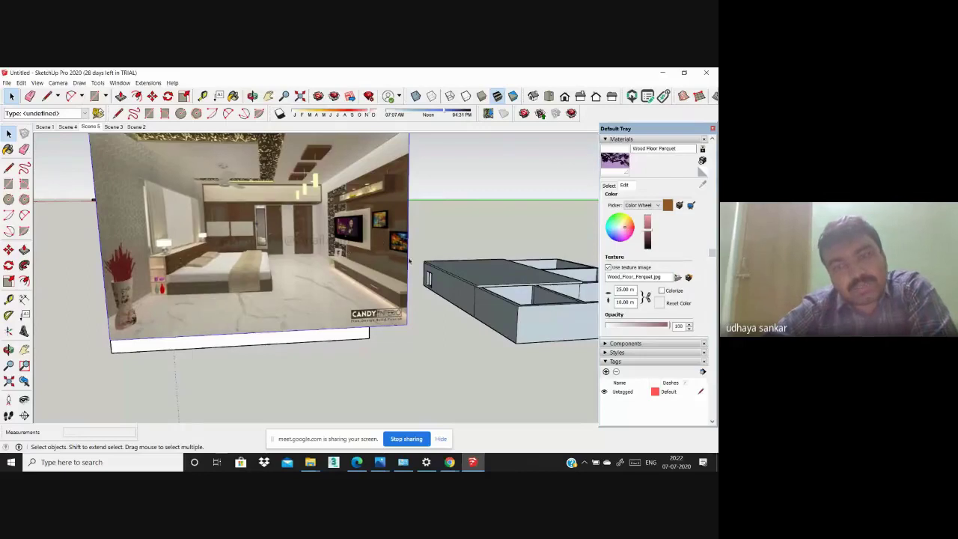
pyautogui.scroll(1, 355, 177)
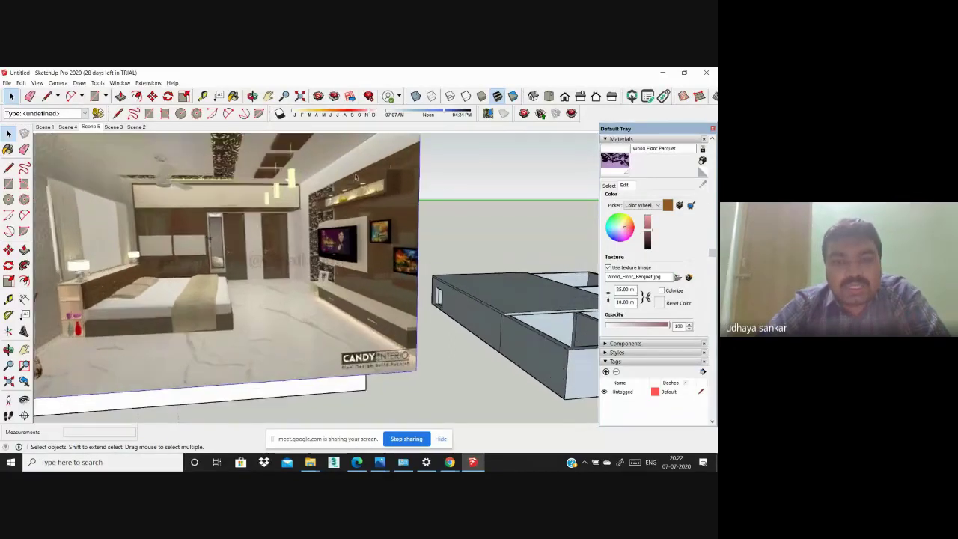
pyautogui.scroll(-2, 341, 221)
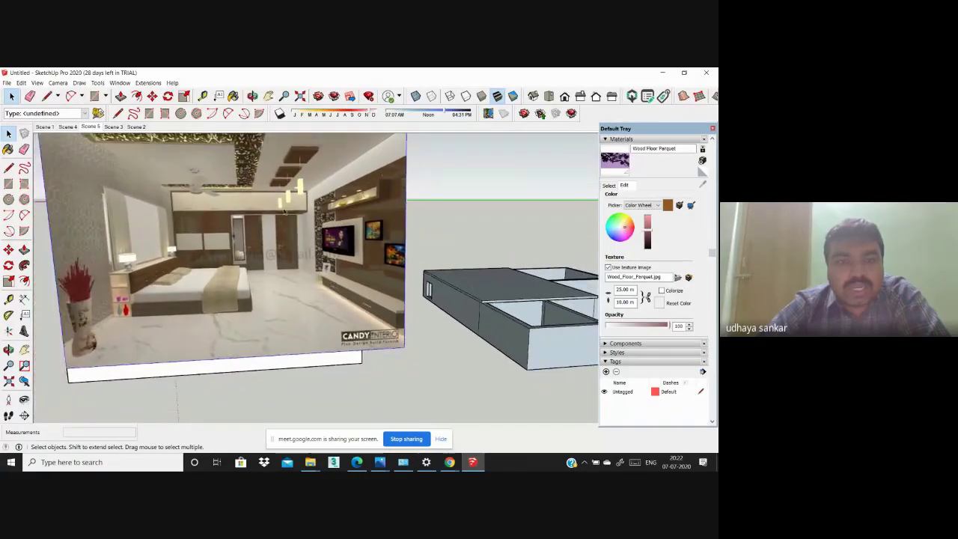
pyautogui.scroll(2, 210, 152)
pyautogui.scroll(1, 210, 152)
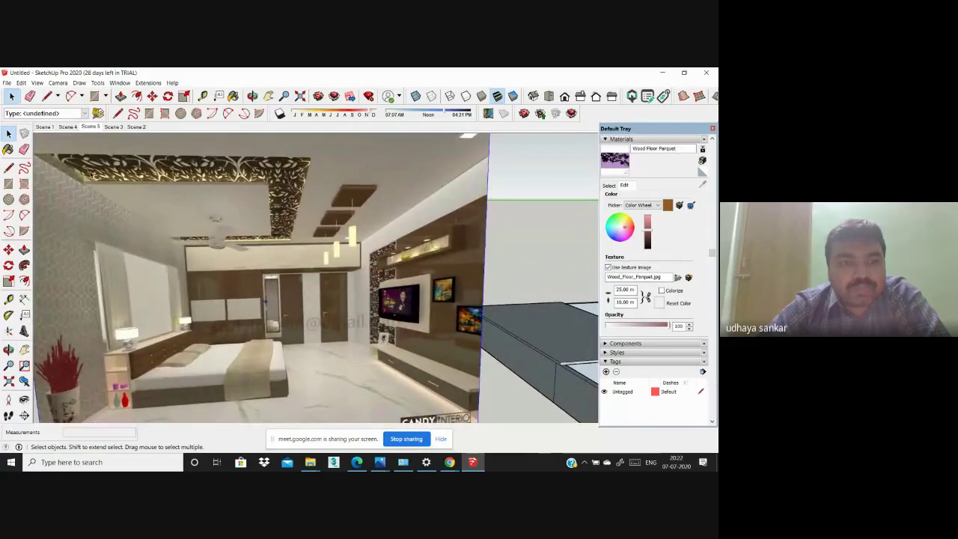
pyautogui.scroll(-1, 91, 174)
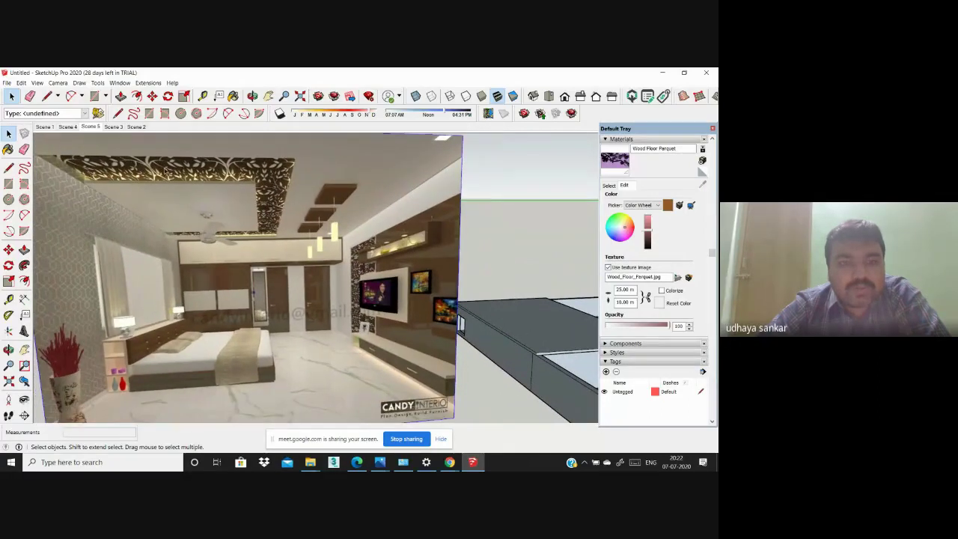
pyautogui.scroll(-1, 165, 171)
pyautogui.scroll(2, 322, 185)
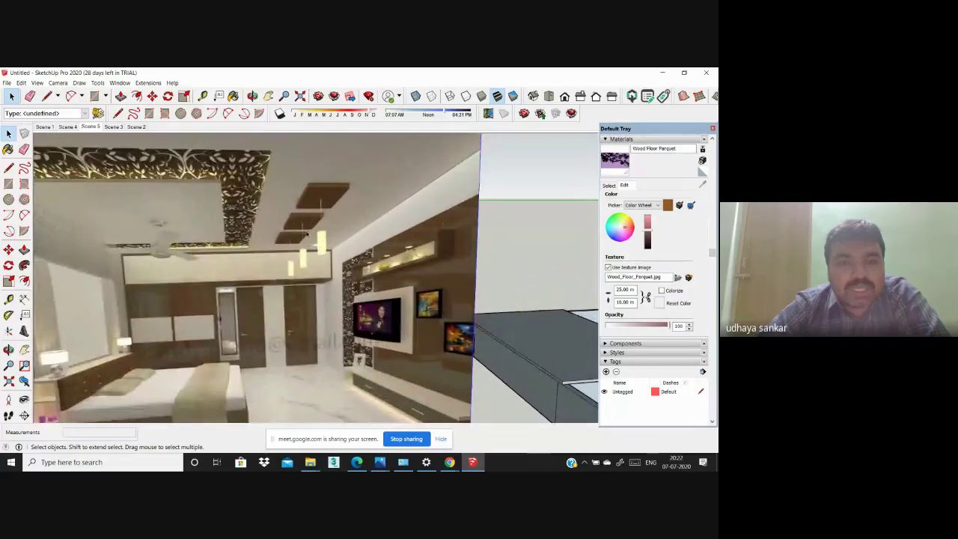
pyautogui.scroll(-2, 203, 193)
pyautogui.scroll(-1, 203, 192)
pyautogui.scroll(-1, 203, 192)
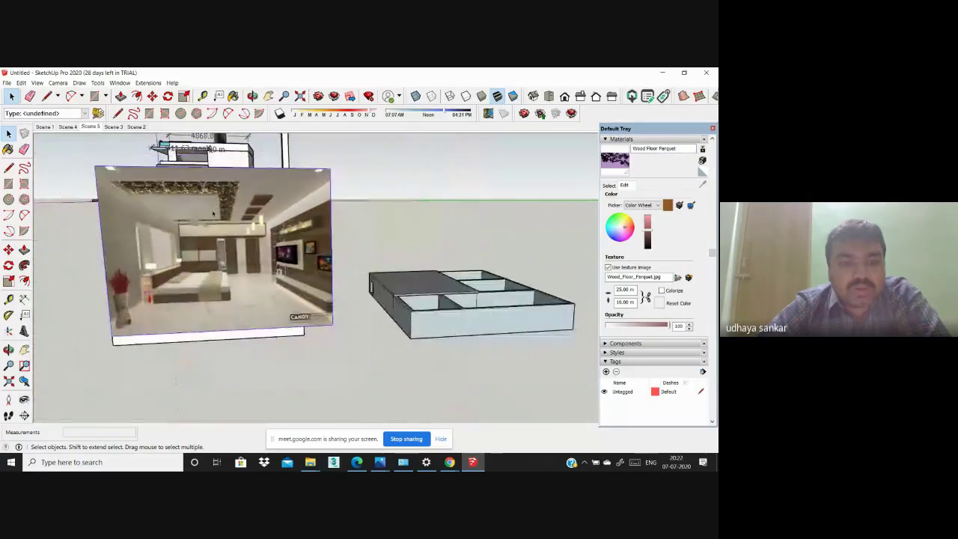
pyautogui.scroll(1, 203, 192)
pyautogui.scroll(-2, 169, 189)
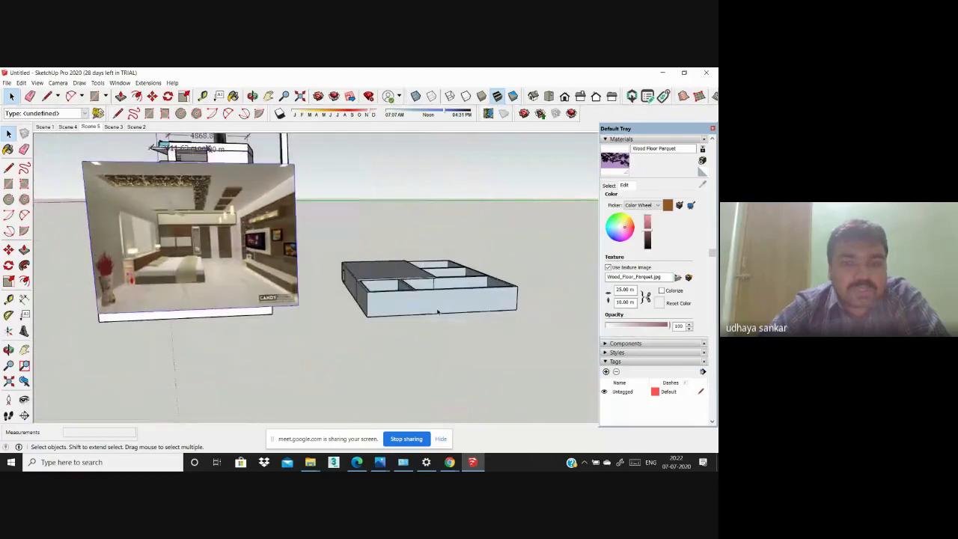
pyautogui.scroll(2, 166, 227)
pyautogui.scroll(-1, 127, 209)
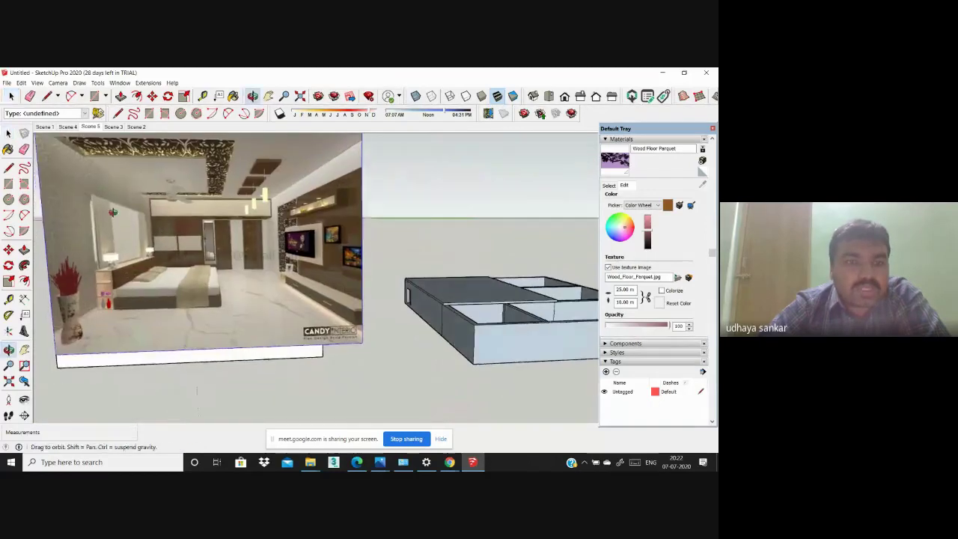
pyautogui.scroll(1, 104, 199)
pyautogui.scroll(-1, 93, 193)
pyautogui.scroll(1, 92, 192)
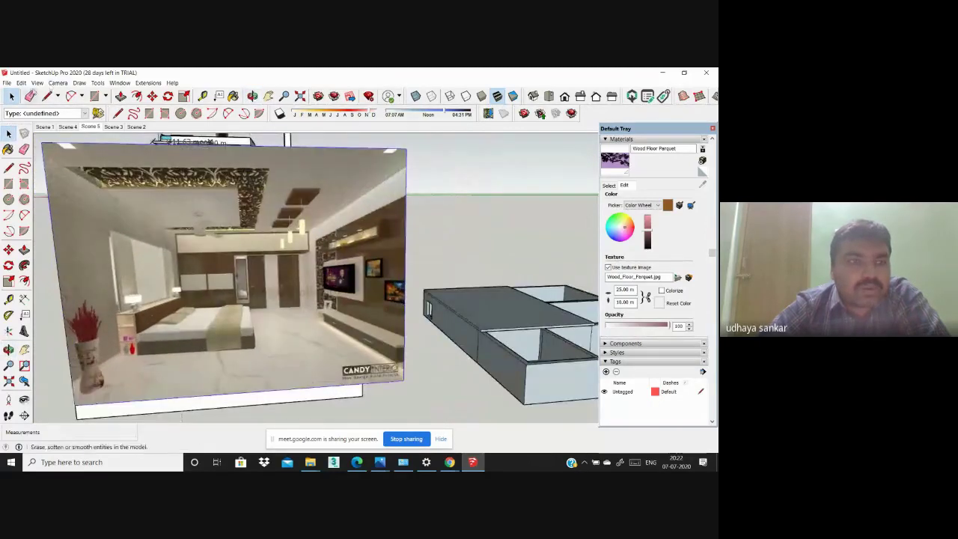
# Step: Add the bedroom render view as Scene 6, then flip Scene 5, Scene 6, and back to Scene 5
pyautogui.click(37, 82)
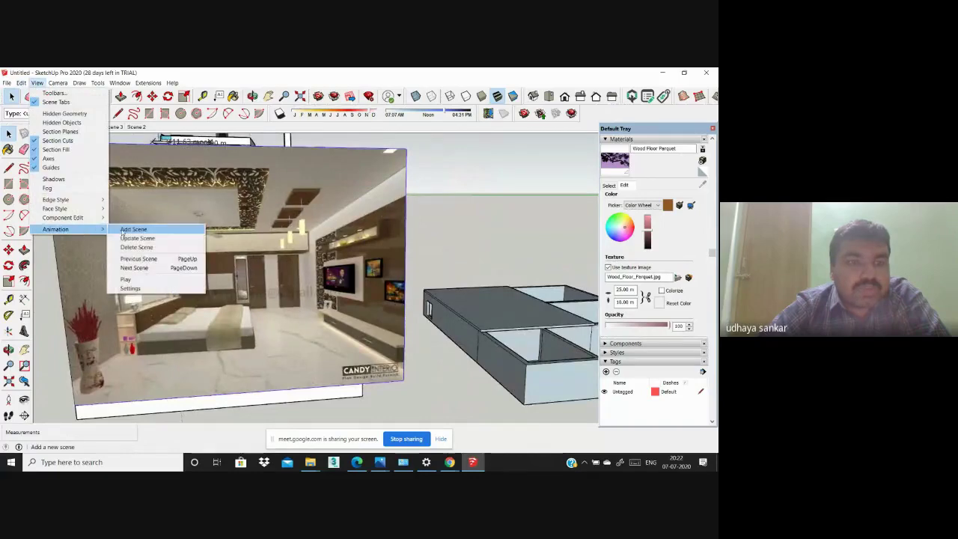
pyautogui.click(122, 230)
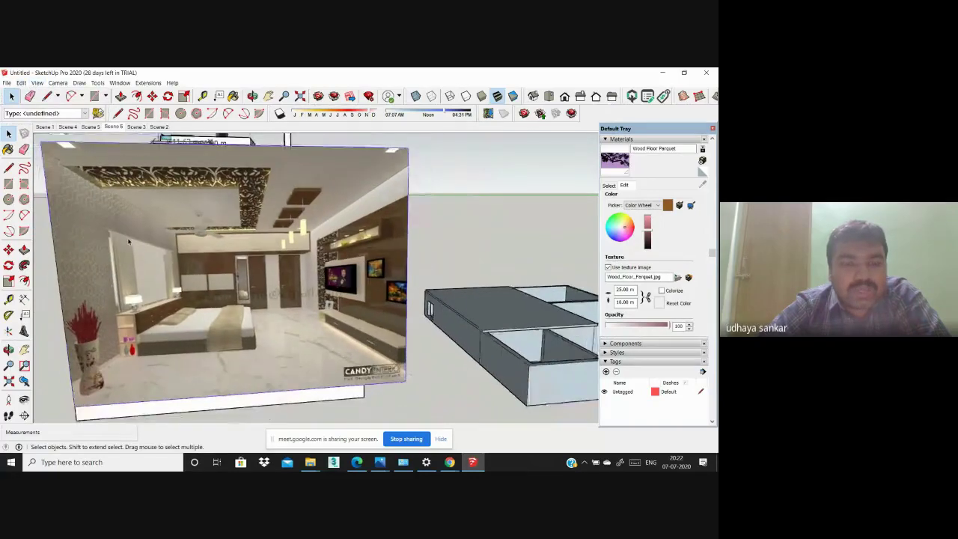
pyautogui.click(90, 127)
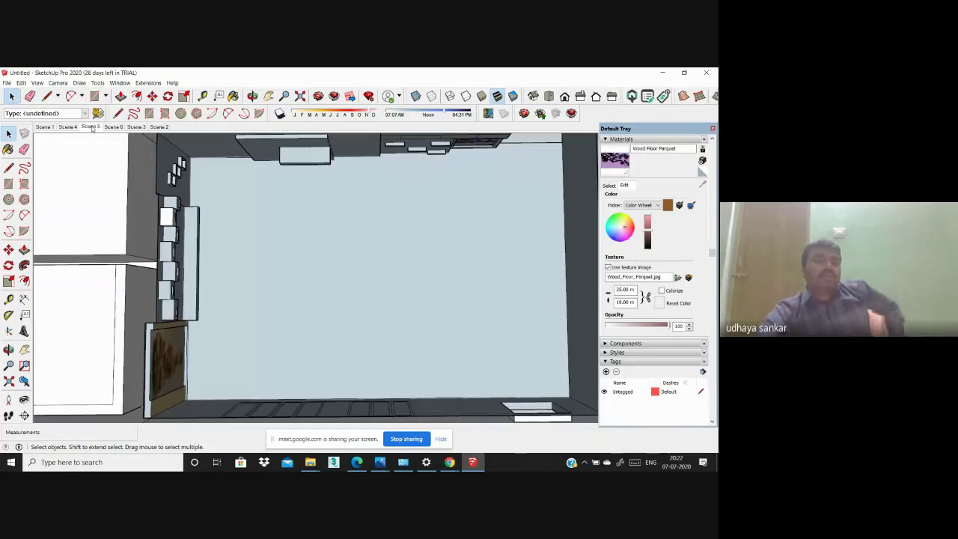
pyautogui.click(112, 127)
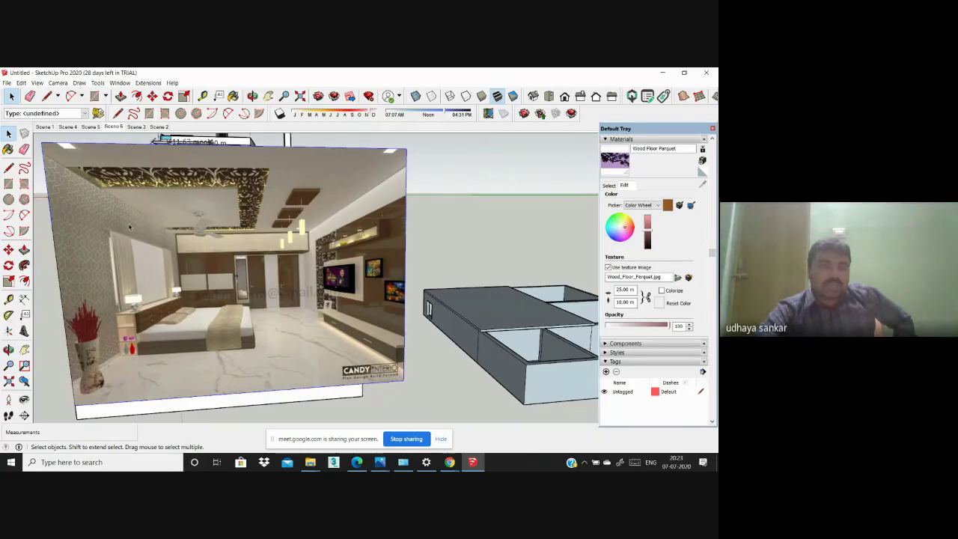
pyautogui.click(89, 127)
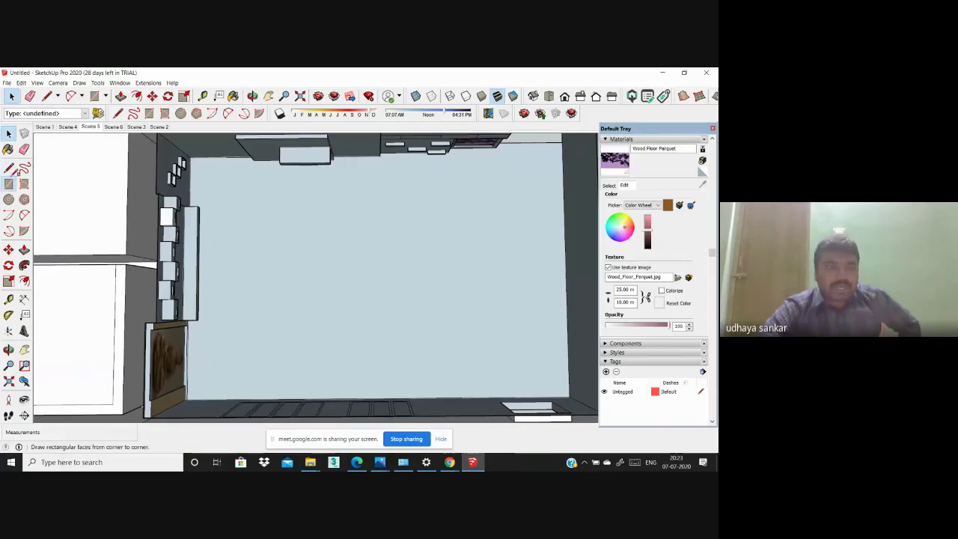
# Step: Draw the ceiling strip rectangle and a smaller rectangle inside it
pyautogui.click(8, 183)
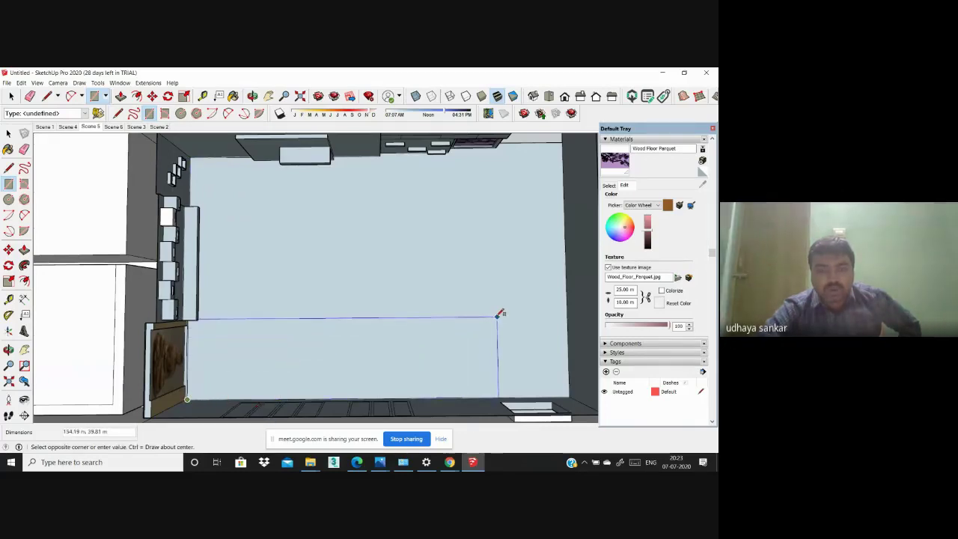
pyautogui.click(498, 278)
pyautogui.moveTo(438, 349)
pyautogui.mouseDown(button='middle')
pyautogui.moveTo(237, 283)
pyautogui.moveTo(299, 202)
pyautogui.moveTo(287, 237)
pyautogui.moveTo(301, 292)
pyautogui.mouseUp(button='middle')
pyautogui.press('r')
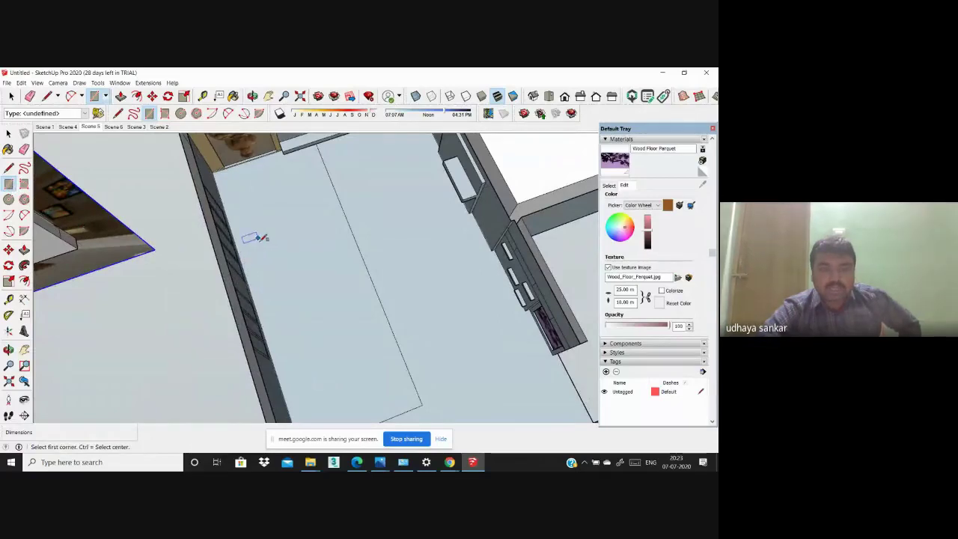
pyautogui.click(367, 309)
pyautogui.moveTo(367, 331); pyautogui.dragTo(299, 331, button='middle')
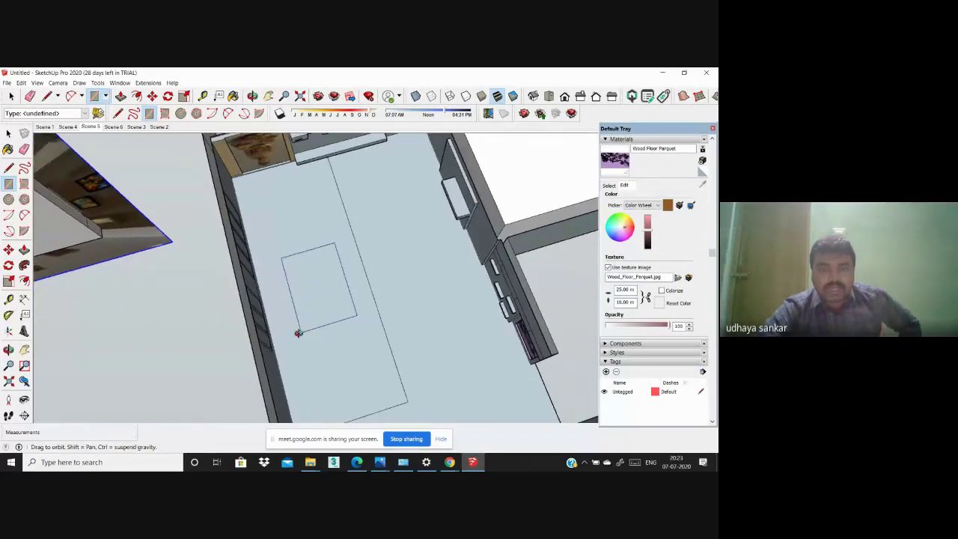
pyautogui.scroll(-5, 297, 333)
pyautogui.scroll(6, 314, 314)
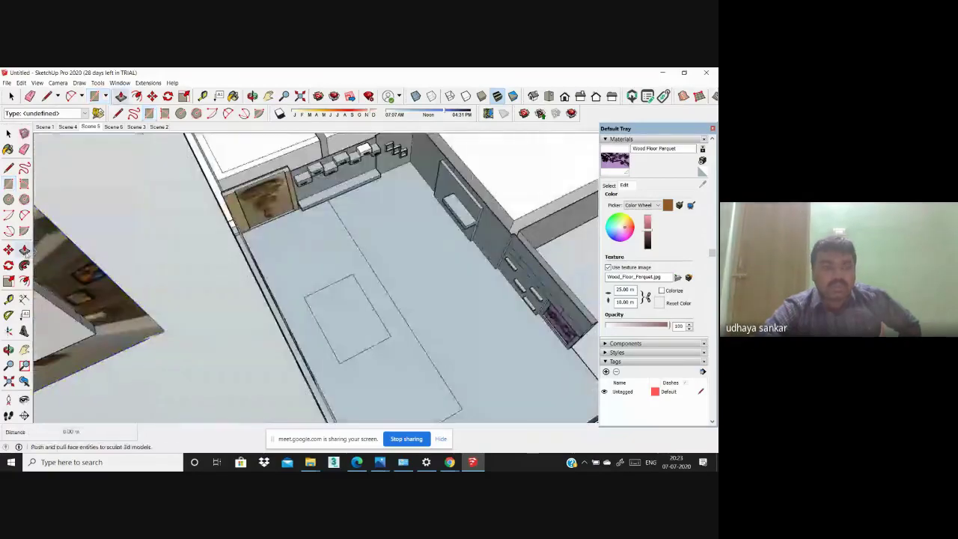
pyautogui.scroll(2, 334, 307)
# Step: Sink the small rectangle into the ceiling as a recess, check from below, then show Scene 6
pyautogui.press('p')
pyautogui.click(334, 307)
pyautogui.moveTo(262, 262)
pyautogui.mouseDown(button='middle')
pyautogui.moveTo(327, 216)
pyautogui.moveTo(347, 185)
pyautogui.mouseUp(button='middle')
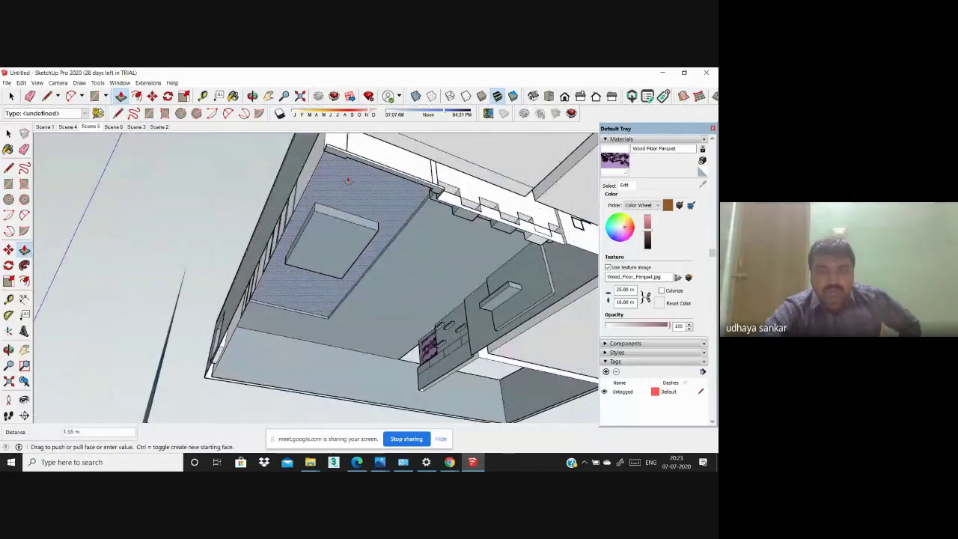
pyautogui.moveTo(347, 180)
pyautogui.mouseDown(button='middle')
pyautogui.moveTo(437, 231)
pyautogui.moveTo(497, 283)
pyautogui.moveTo(439, 297)
pyautogui.mouseUp(button='middle')
pyautogui.moveTo(411, 327)
pyautogui.mouseDown(button='middle')
pyautogui.moveTo(359, 231)
pyautogui.moveTo(314, 226)
pyautogui.moveTo(325, 212)
pyautogui.moveTo(441, 292)
pyautogui.mouseUp(button='middle')
pyautogui.scroll(-3, 315, 225)
pyautogui.scroll(-2, 440, 293)
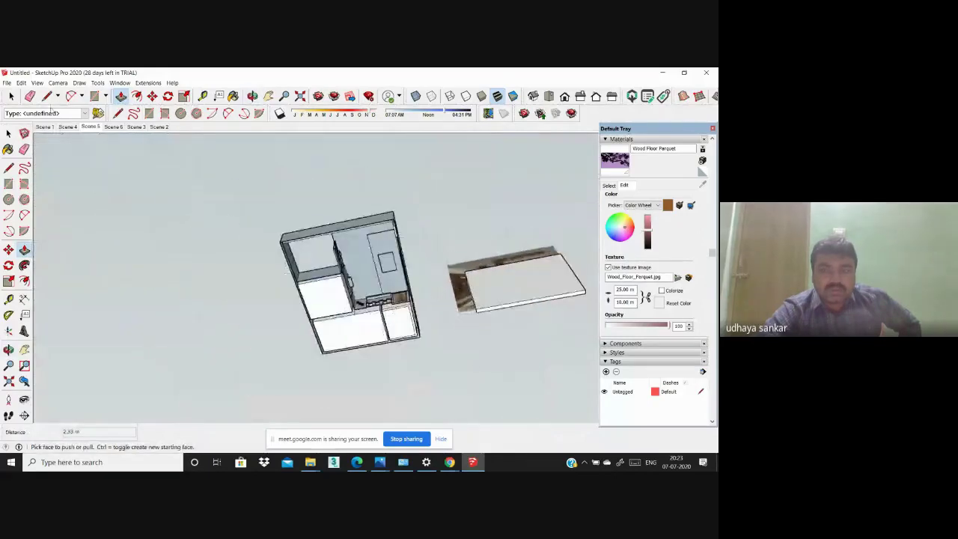
pyautogui.click(109, 127)
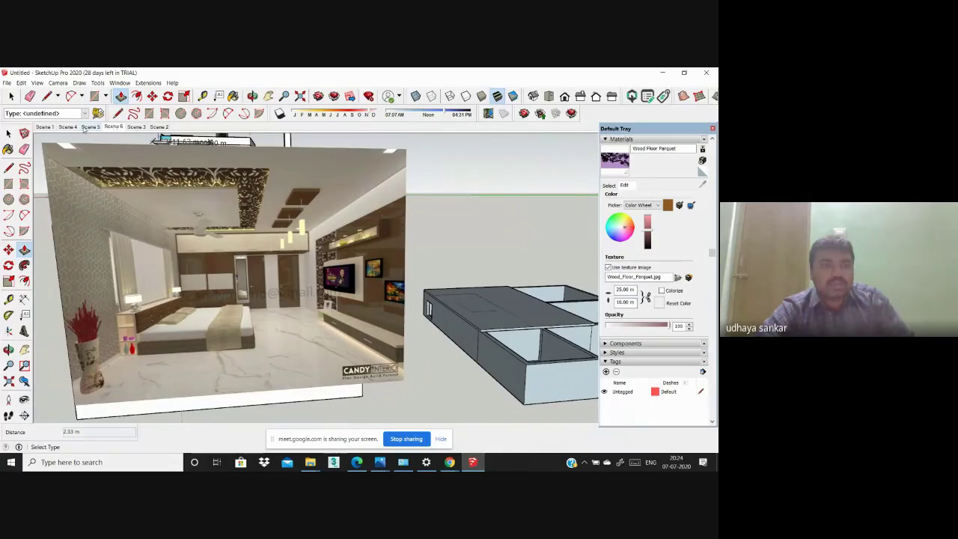
# Step: In Scene 5, close a rectangular ceiling panel outline with lines along the lower wall
pyautogui.click(86, 127)
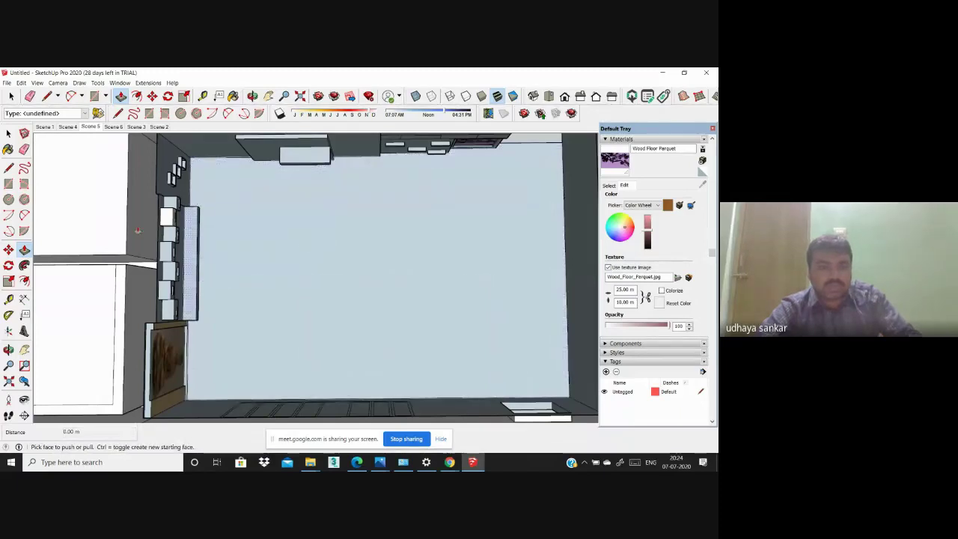
pyautogui.click(8, 167)
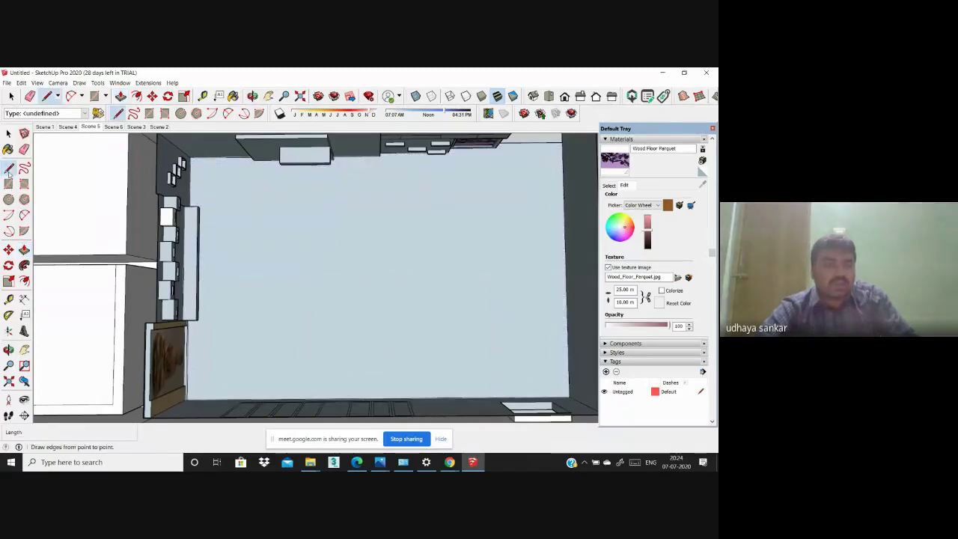
pyautogui.click(273, 398)
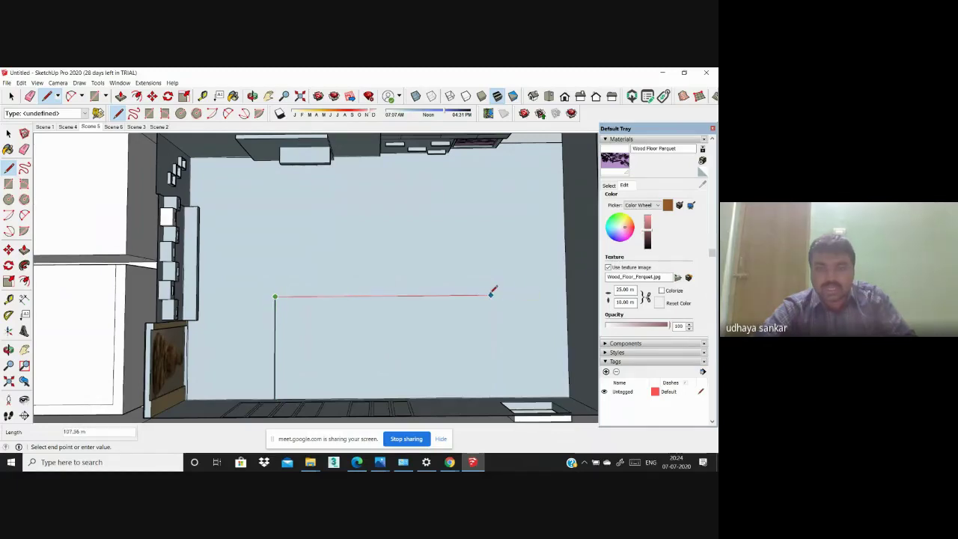
pyautogui.click(491, 397)
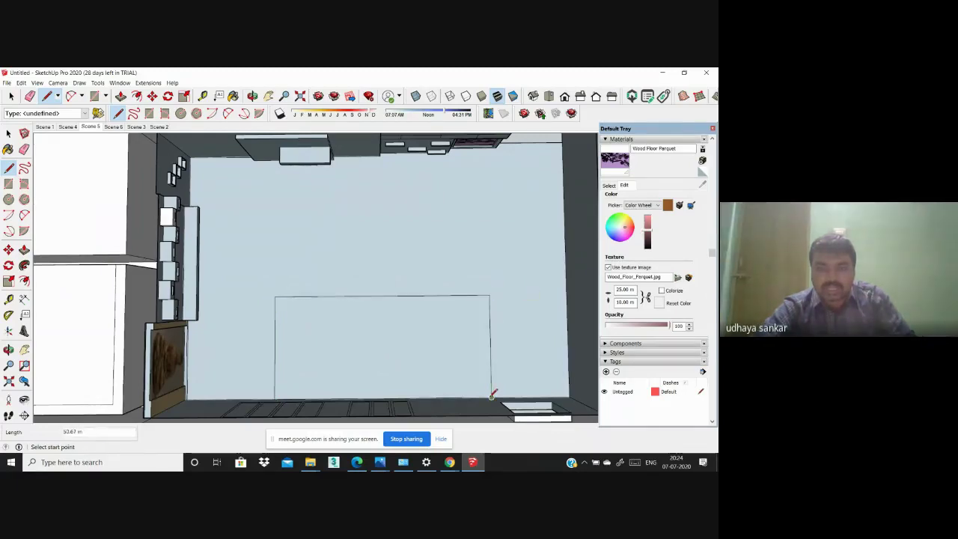
# Step: After a dropped Offset attempt, draw a smaller rectangle inside the panel and orbit to view it
pyautogui.click(25, 280)
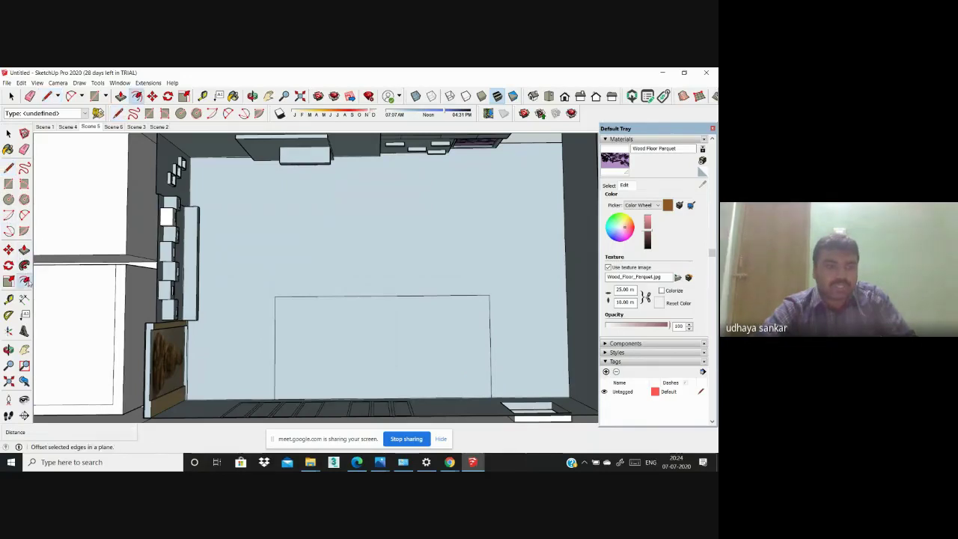
pyautogui.click(274, 344)
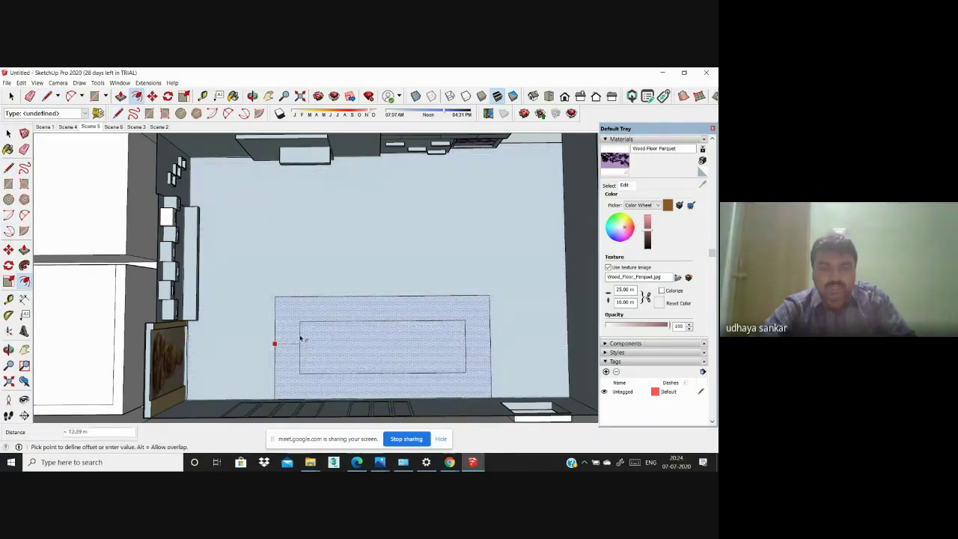
pyautogui.click(9, 230)
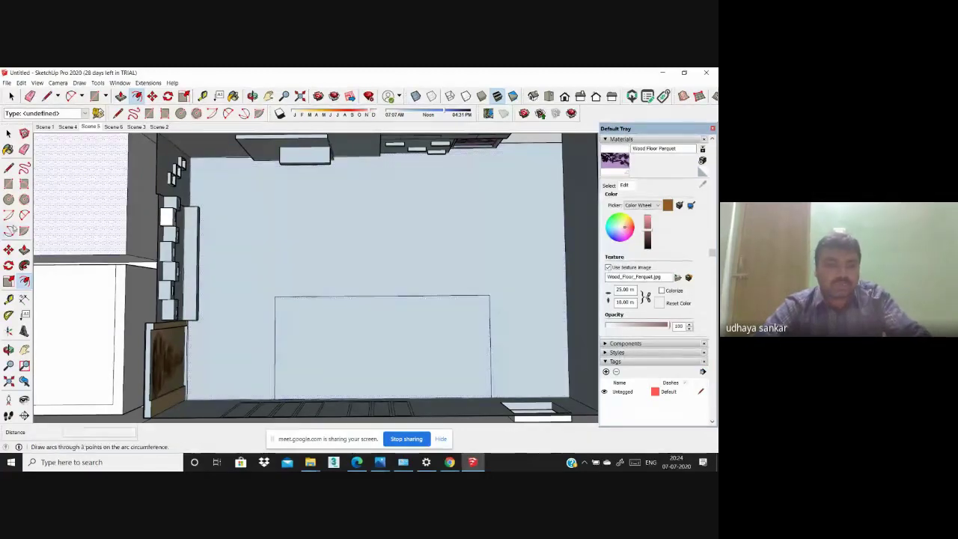
pyautogui.click(356, 326)
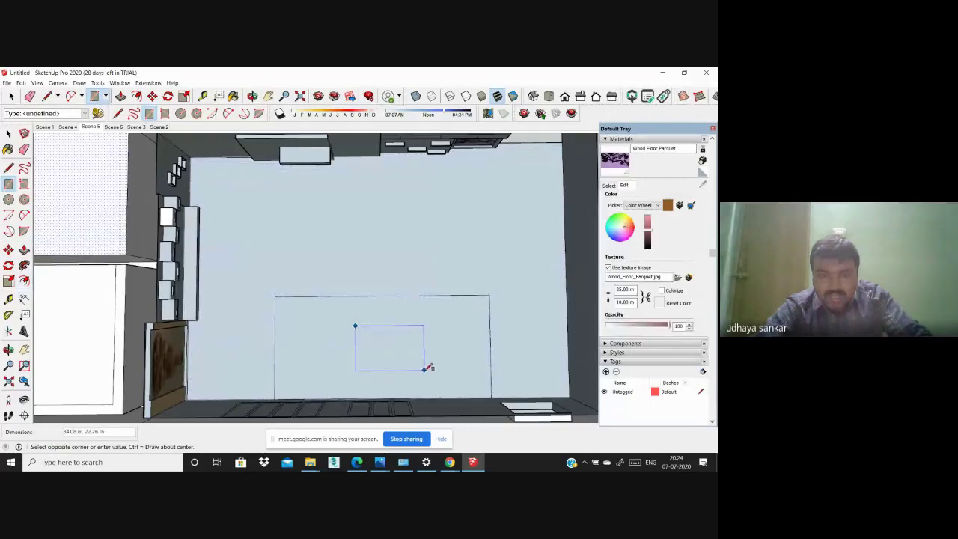
pyautogui.moveTo(414, 364); pyautogui.dragTo(375, 368, button='middle')
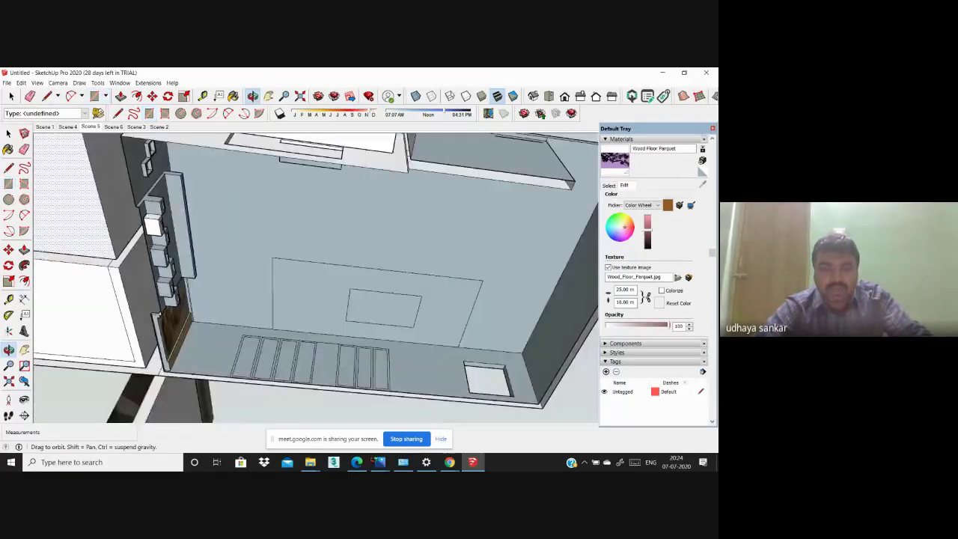
# Step: Push/Pull the inner rectangle into the ceiling panel as a recess
pyautogui.moveTo(337, 340)
pyautogui.mouseDown(button='middle')
pyautogui.moveTo(236, 342)
pyautogui.moveTo(430, 323)
pyautogui.mouseUp(button='middle')
pyautogui.press('p')
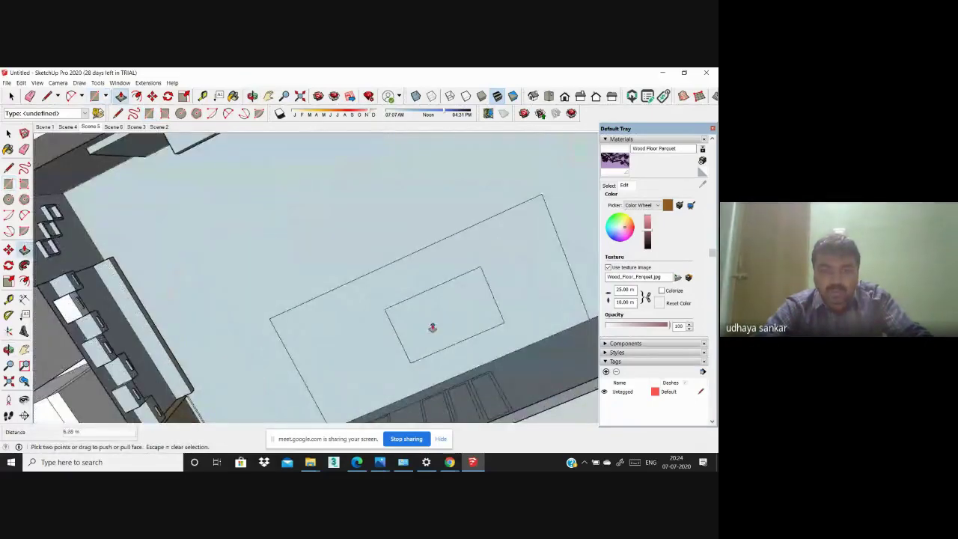
pyautogui.click(430, 326)
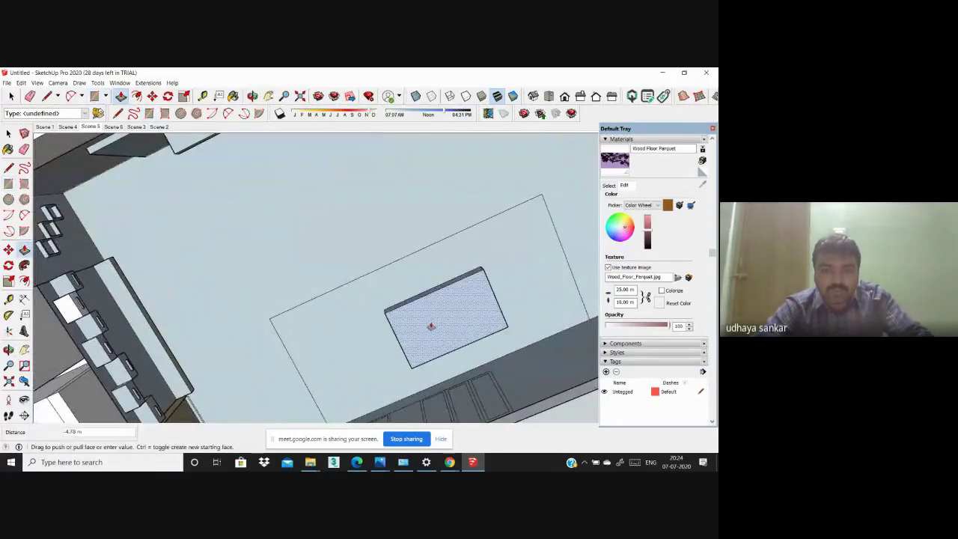
pyautogui.click(406, 288)
pyautogui.moveTo(406, 289); pyautogui.dragTo(122, 294, button='middle')
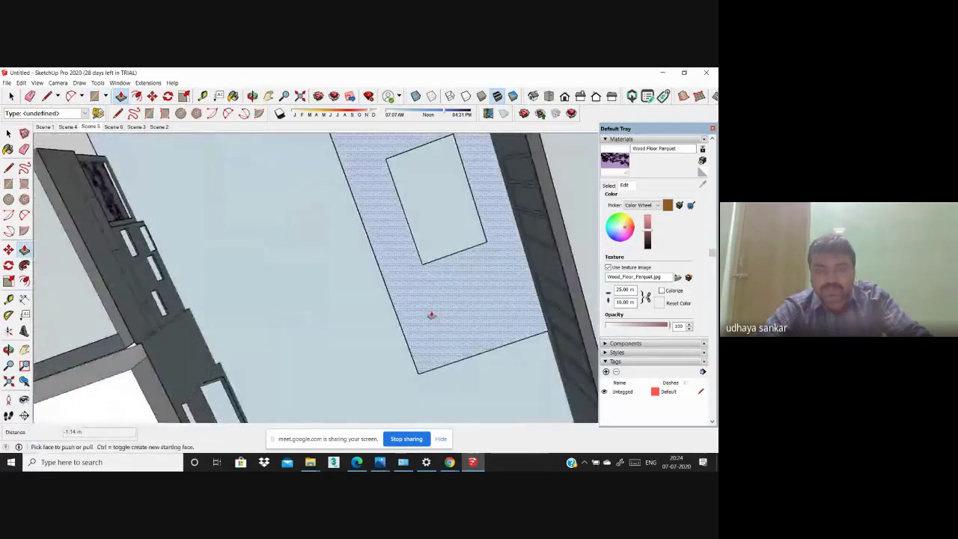
# Step: Push the ceiling panel face to 4.51 m, inspect it from below, then show Scene 6
pyautogui.moveTo(430, 315); pyautogui.dragTo(458, 271, button='middle')
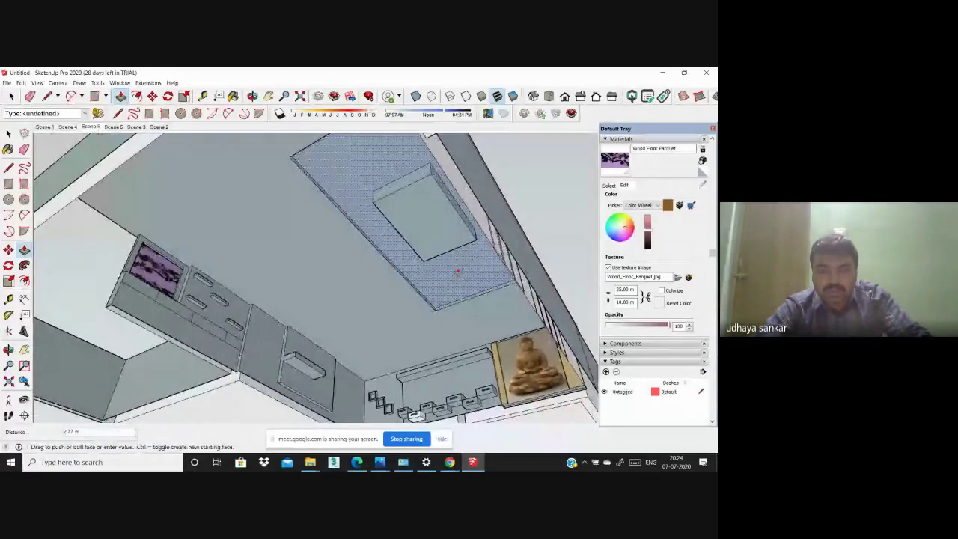
pyautogui.click(416, 263)
pyautogui.moveTo(374, 256); pyautogui.dragTo(324, 309, button='middle')
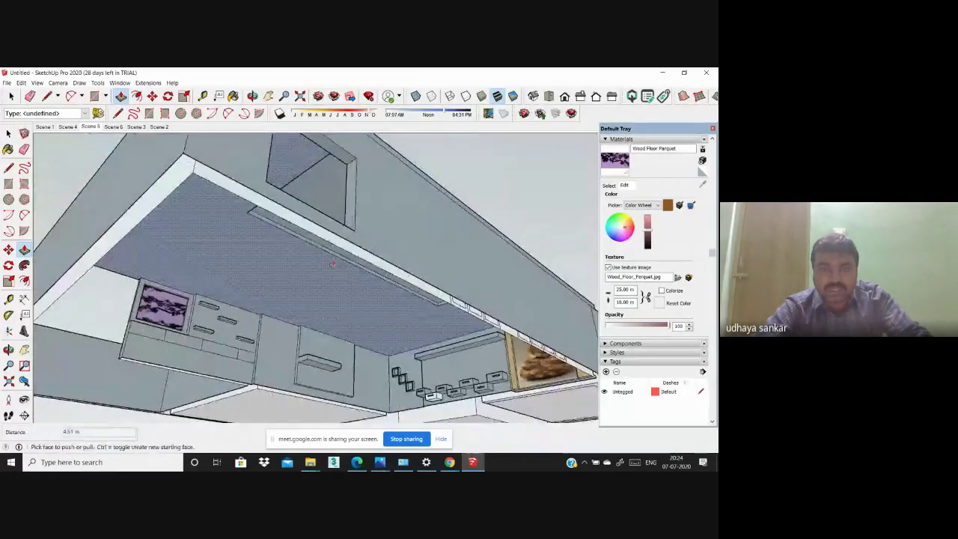
pyautogui.scroll(-3, 324, 308)
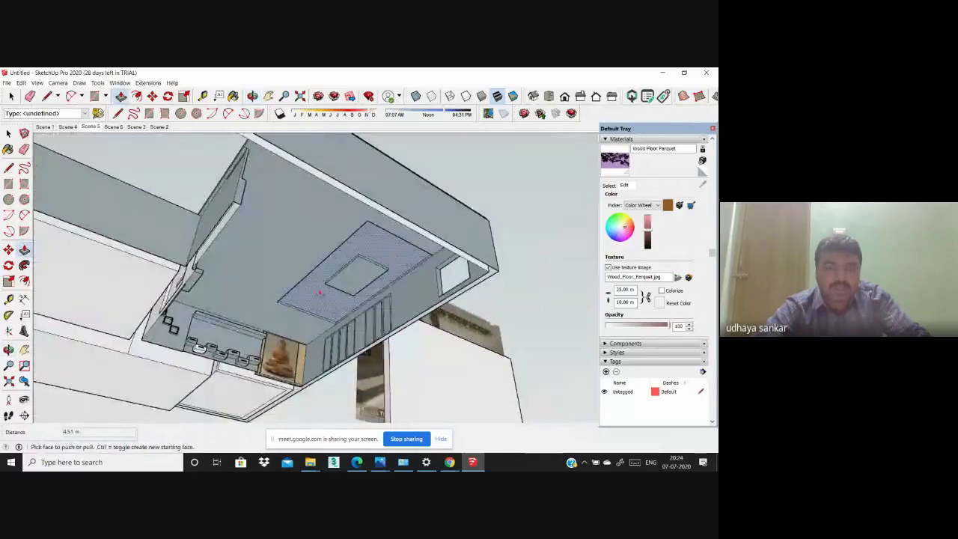
pyautogui.scroll(-3, 66, 172)
pyautogui.click(119, 127)
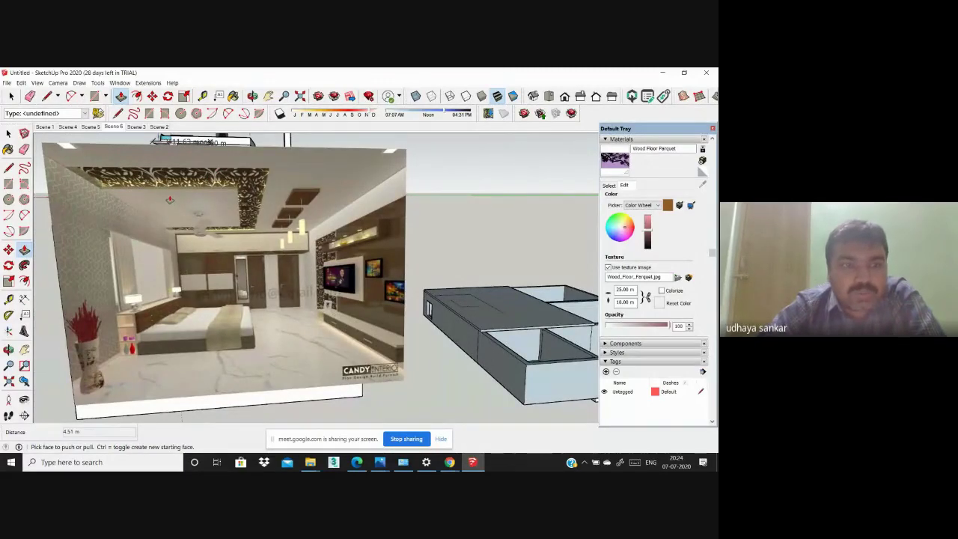
# Step: Jump to the Scene 5 top-down view, then orbit and zoom the room into perspective
pyautogui.scroll(-4, 157, 199)
pyautogui.moveTo(157, 198)
pyautogui.mouseDown(button='middle')
pyautogui.moveTo(378, 265)
pyautogui.moveTo(349, 304)
pyautogui.mouseUp(button='middle')
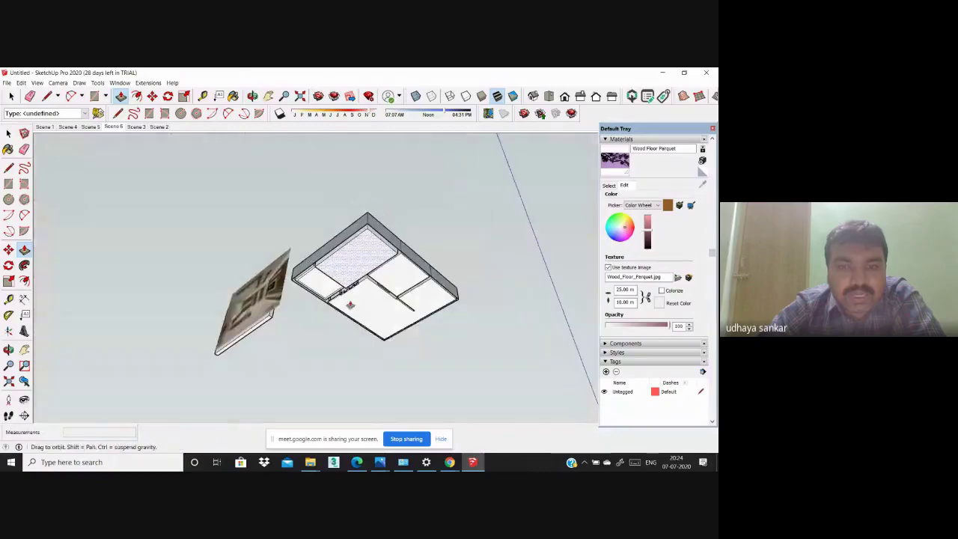
pyautogui.click(89, 126)
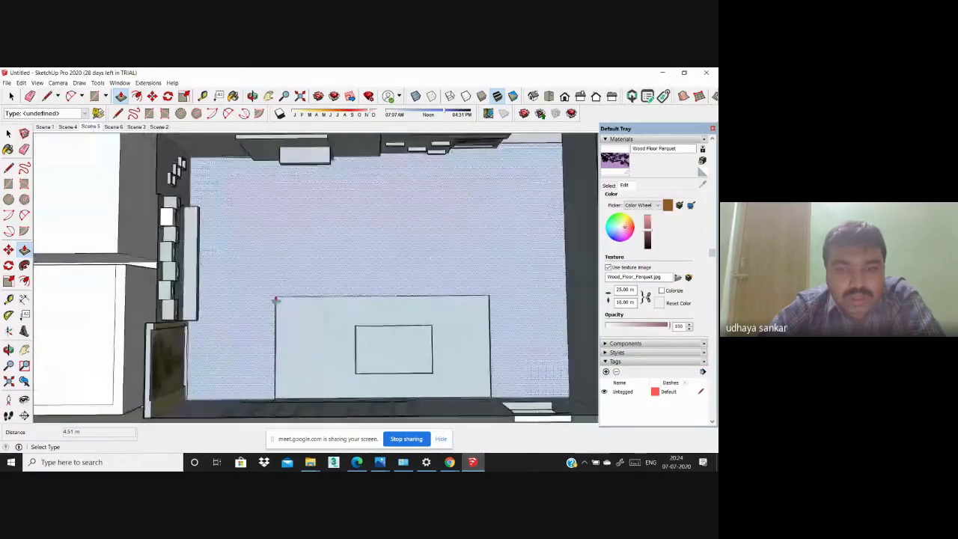
pyautogui.scroll(3, 276, 300)
pyautogui.scroll(-3, 243, 308)
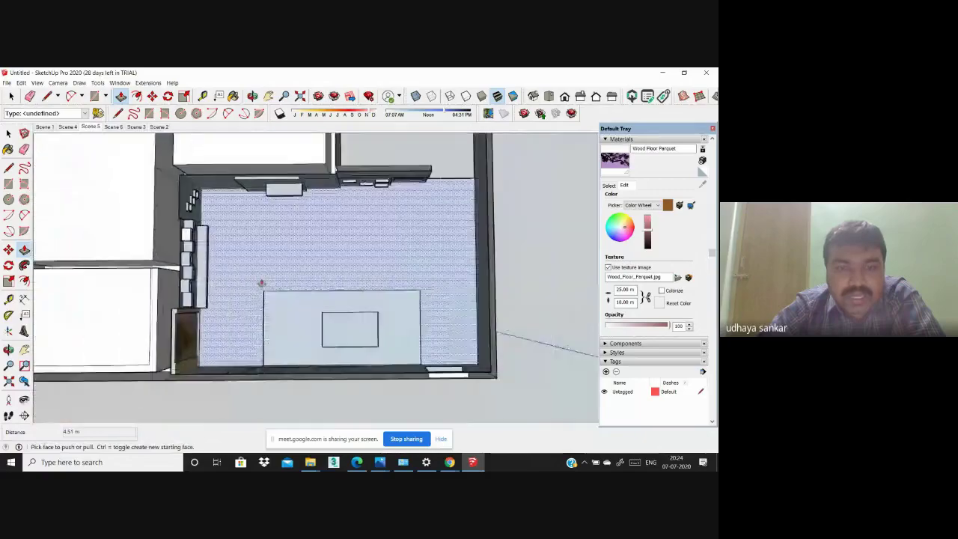
pyautogui.moveTo(261, 280); pyautogui.dragTo(389, 310, button='middle')
pyautogui.scroll(3, 344, 271)
pyautogui.scroll(3, 299, 336)
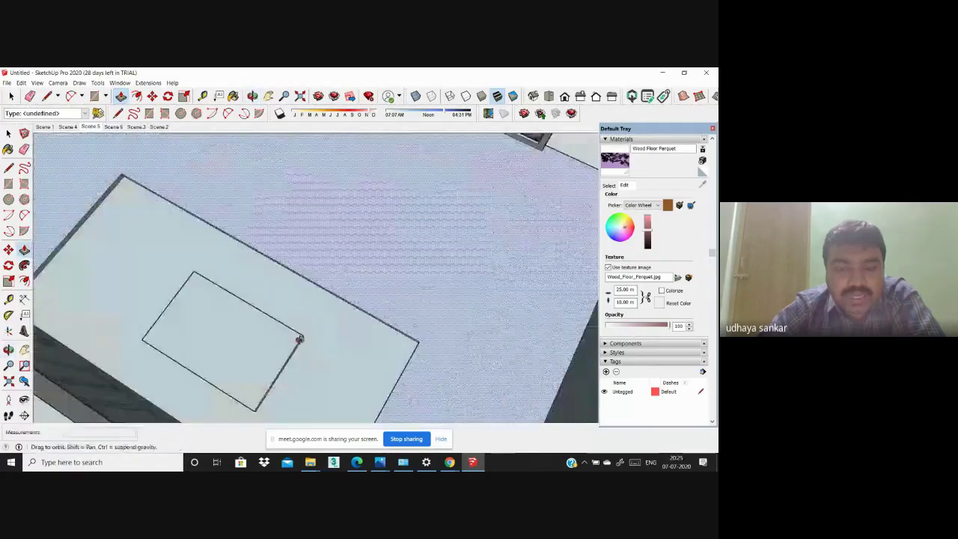
pyautogui.moveTo(299, 336); pyautogui.dragTo(299, 412, button='middle')
pyautogui.scroll(-3, 293, 342)
pyautogui.moveTo(295, 345); pyautogui.dragTo(323, 327, button='middle')
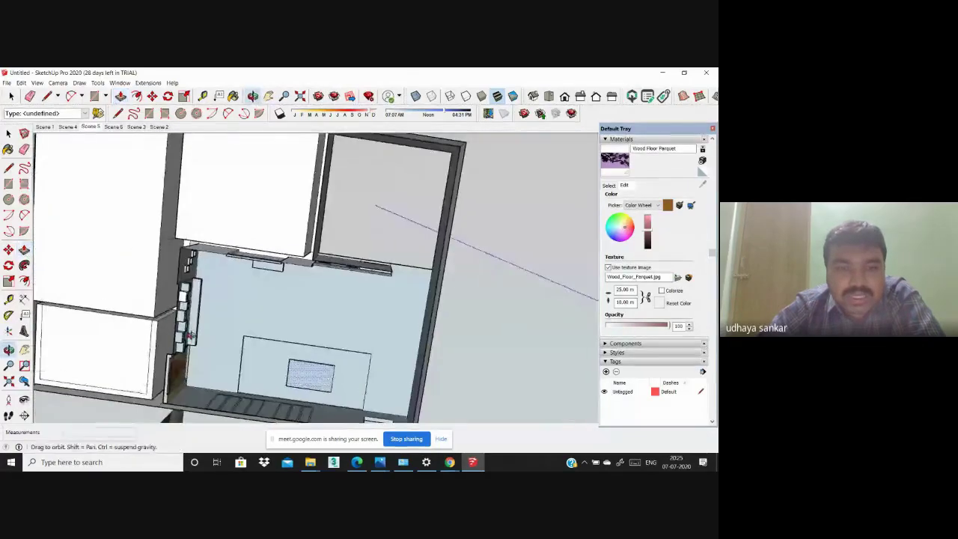
pyautogui.scroll(2, 322, 327)
pyautogui.scroll(-3, 326, 279)
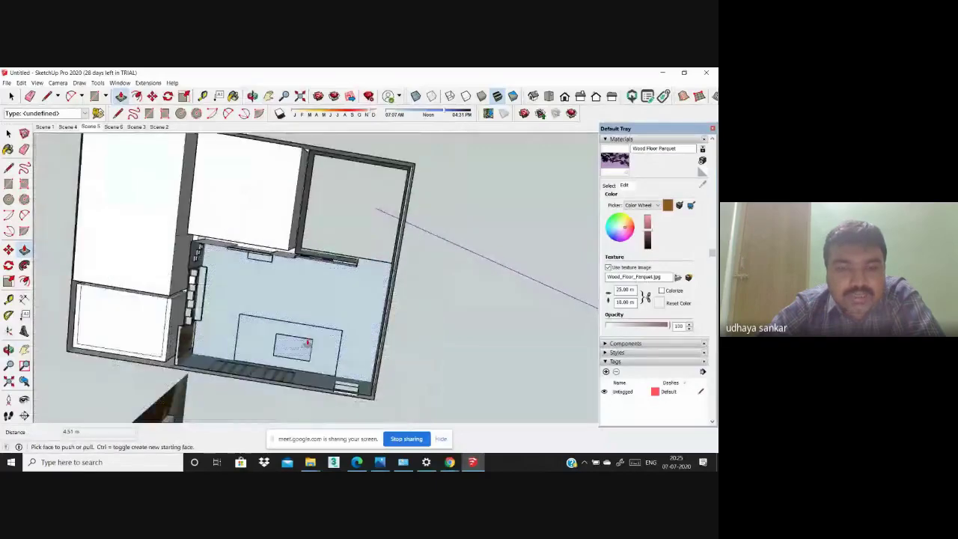
pyautogui.scroll(-2, 316, 325)
# Step: Orbit beneath and around the whole model from afar, zooming in and out
pyautogui.moveTo(316, 324)
pyautogui.mouseDown(button='middle')
pyautogui.moveTo(372, 374)
pyautogui.moveTo(355, 298)
pyautogui.moveTo(225, 233)
pyautogui.moveTo(169, 272)
pyautogui.moveTo(199, 300)
pyautogui.moveTo(537, 291)
pyautogui.mouseUp(button='middle')
pyautogui.scroll(2, 354, 298)
pyautogui.scroll(-2, 307, 376)
pyautogui.scroll(3, 186, 219)
pyautogui.scroll(2, 145, 290)
pyautogui.scroll(-3, 146, 290)
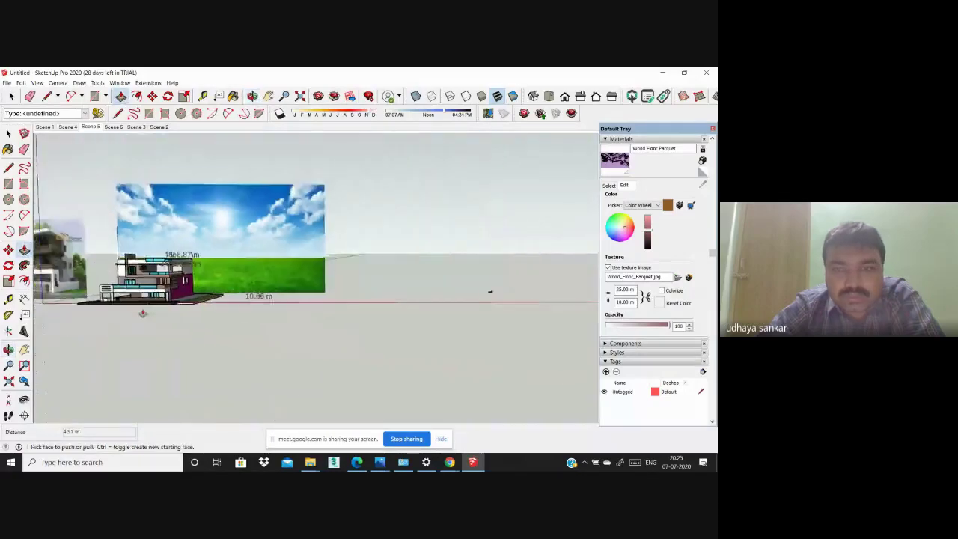
pyautogui.scroll(-2, 412, 295)
pyautogui.moveTo(412, 295); pyautogui.dragTo(224, 269, button='middle')
pyautogui.scroll(-2, 198, 262)
pyautogui.scroll(-2, 277, 310)
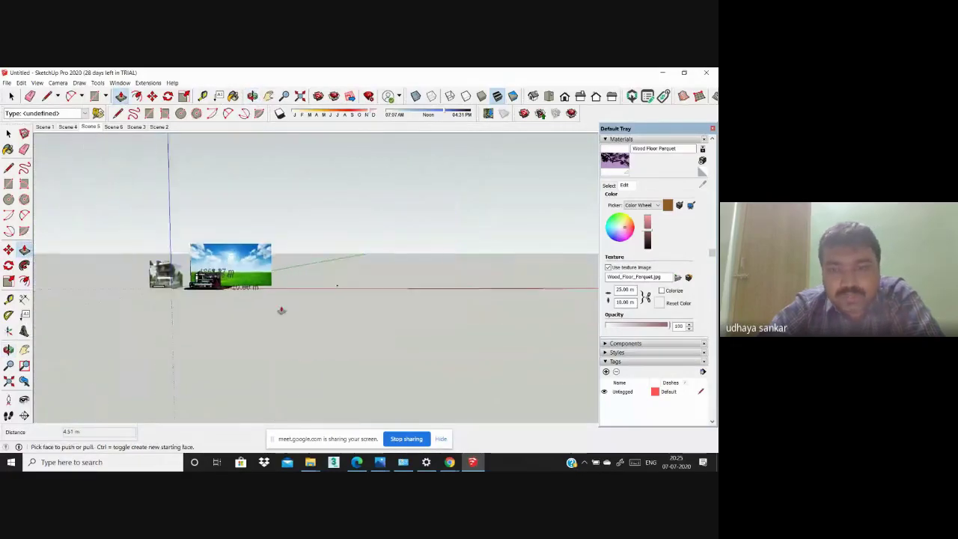
pyautogui.scroll(-1, 291, 299)
pyautogui.moveTo(291, 300)
pyautogui.mouseDown(button='middle')
pyautogui.moveTo(207, 299)
pyautogui.moveTo(325, 294)
pyautogui.moveTo(405, 365)
pyautogui.mouseUp(button='middle')
pyautogui.scroll(2, 325, 294)
pyautogui.scroll(-2, 329, 291)
pyautogui.scroll(-2, 369, 276)
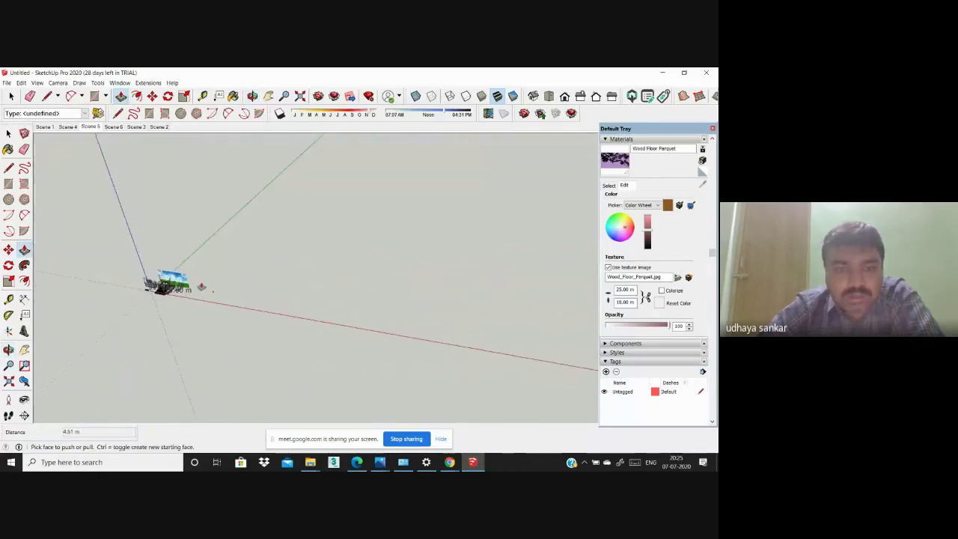
pyautogui.scroll(2, 224, 299)
pyautogui.scroll(3, 217, 295)
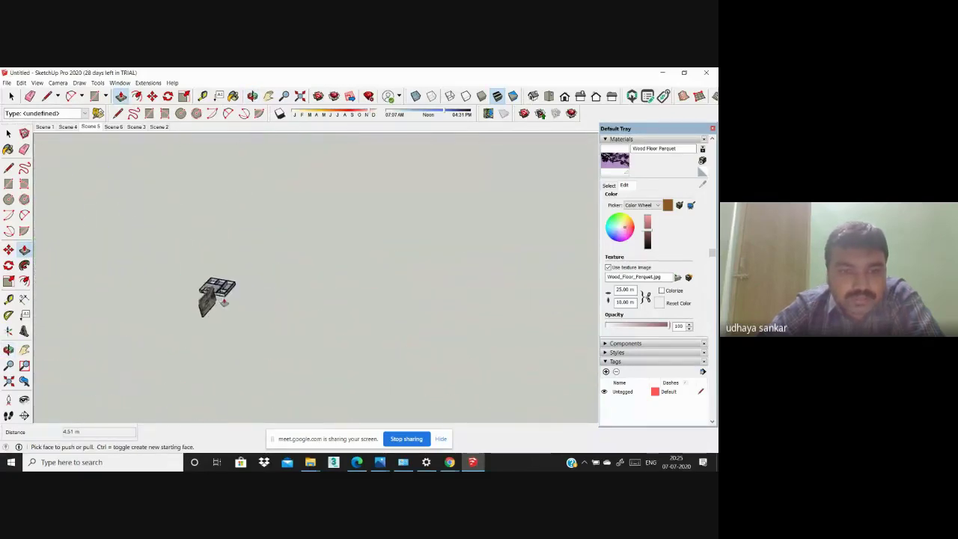
pyautogui.scroll(1, 223, 302)
pyautogui.scroll(2, 210, 285)
pyautogui.scroll(2, 179, 255)
pyautogui.scroll(2, 147, 218)
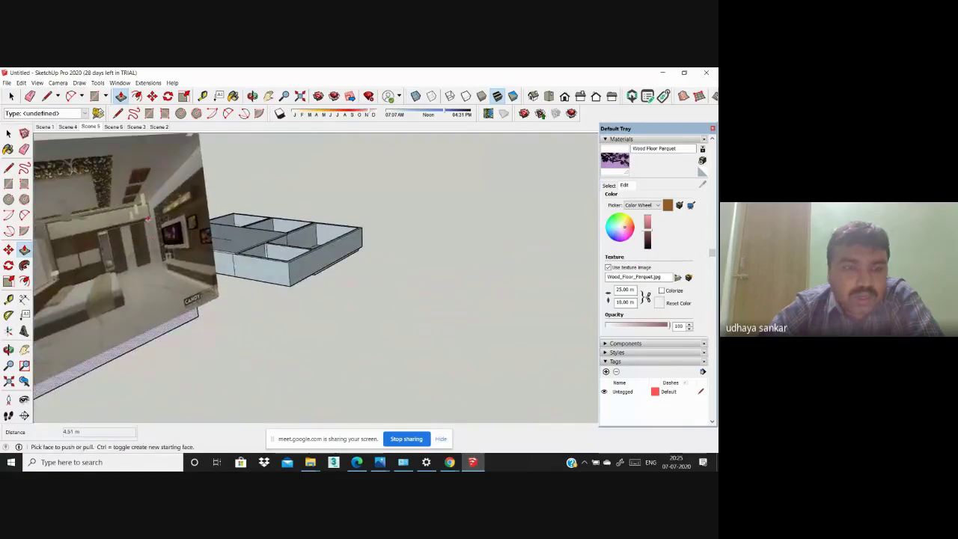
pyautogui.scroll(1, 140, 196)
pyautogui.scroll(2, 142, 194)
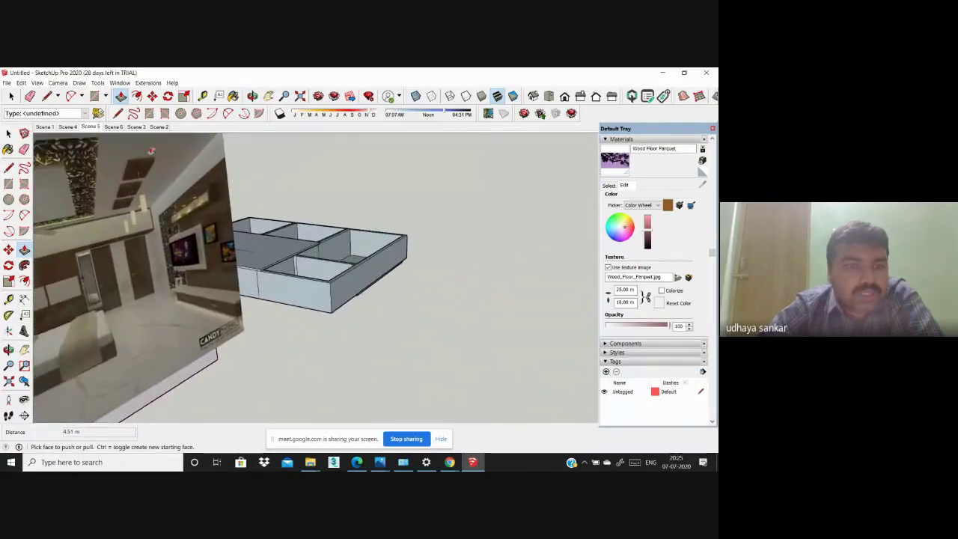
# Step: Return to the Scene 5 ceiling plan and shift it slightly up and left
pyautogui.click(88, 126)
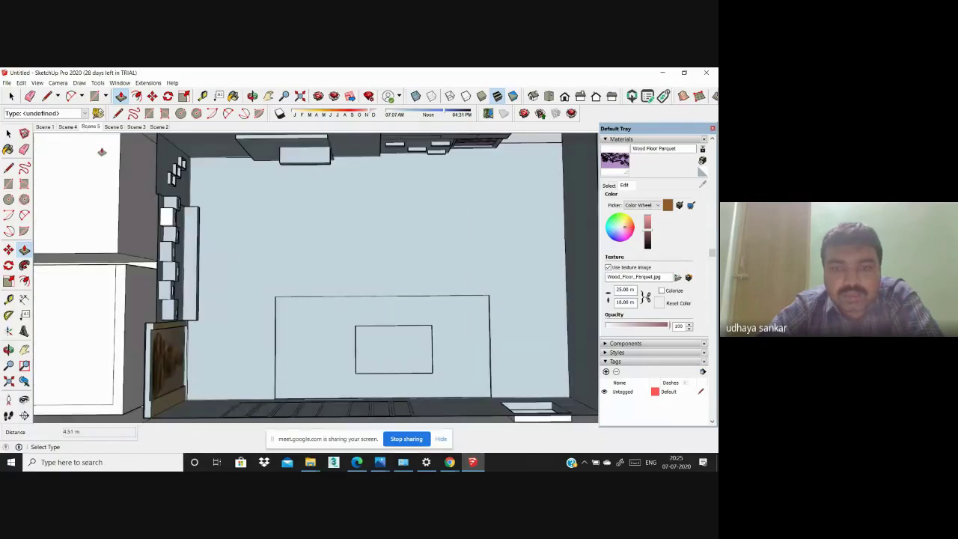
pyautogui.click(325, 231)
pyautogui.moveTo(271, 281)
pyautogui.mouseDown(button='middle')
pyautogui.moveTo(214, 267)
pyautogui.moveTo(225, 255)
pyautogui.mouseUp(button='middle')
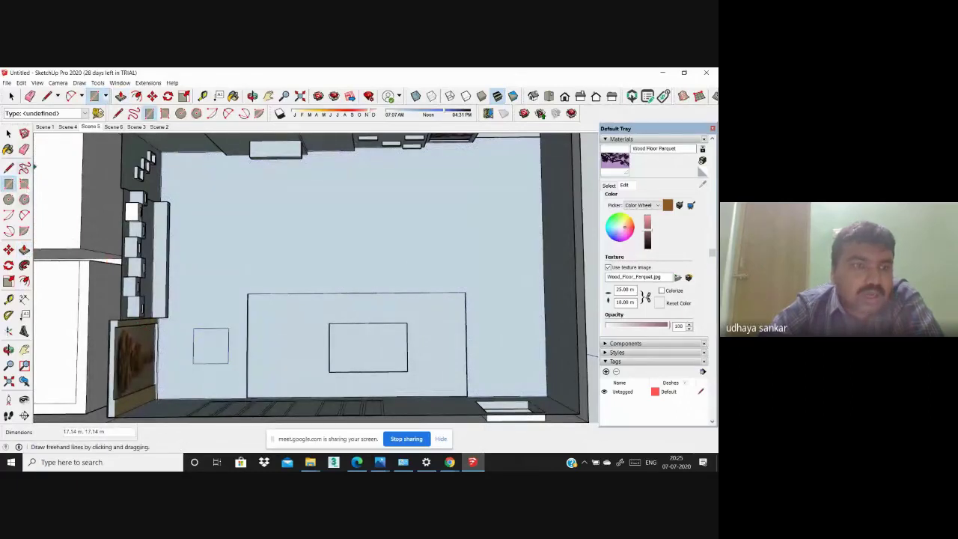
# Step: Copy the small ceiling square and paste a copy directly above it
pyautogui.click(8, 133)
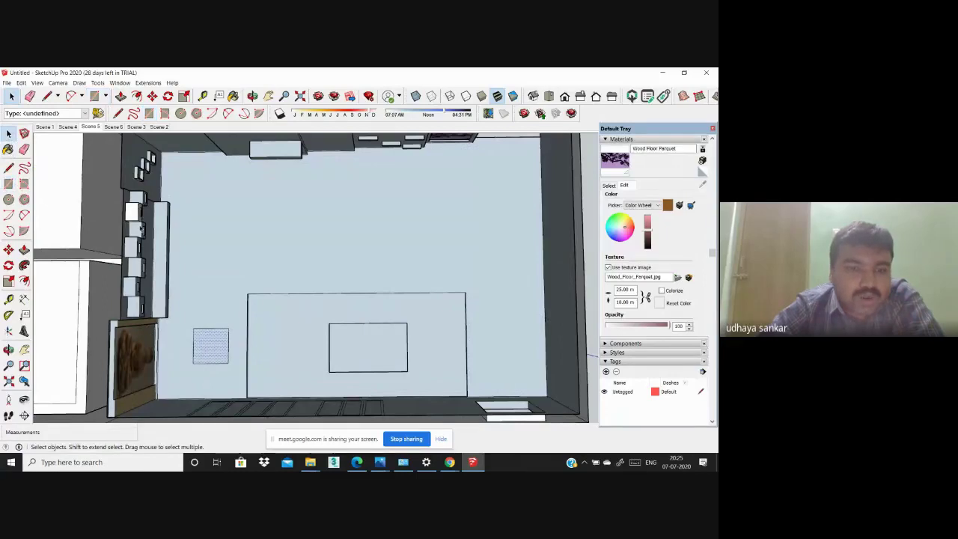
pyautogui.click(22, 83)
pyautogui.click(35, 123)
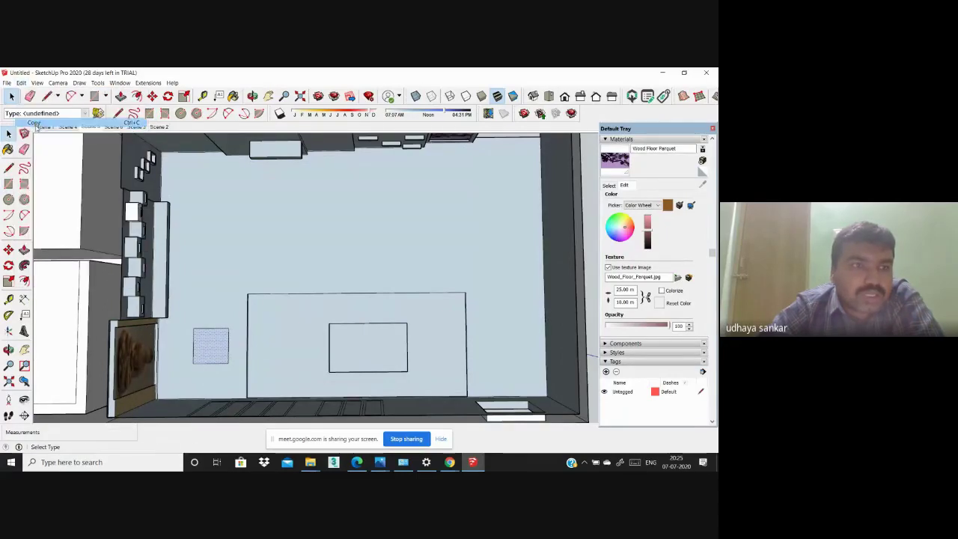
pyautogui.click(23, 83)
pyautogui.click(35, 133)
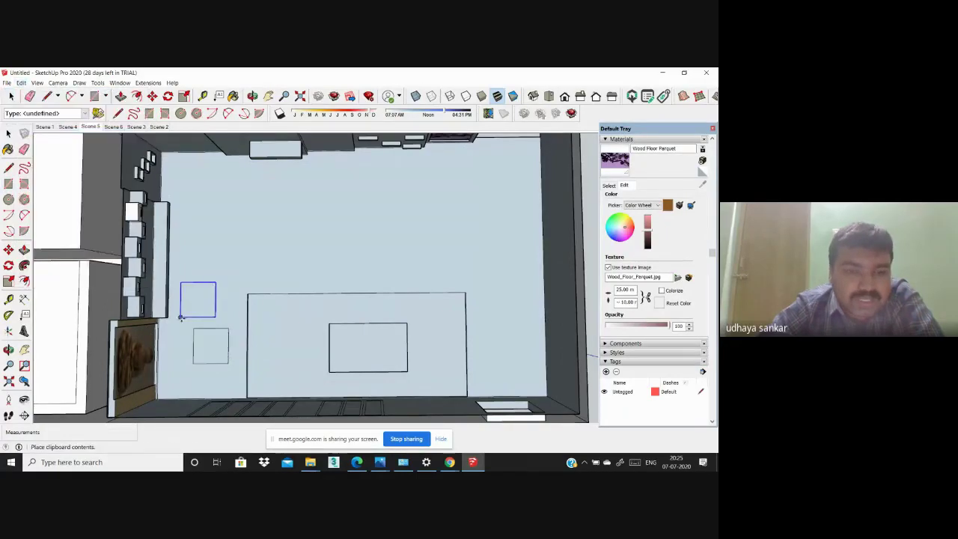
pyautogui.click(193, 297)
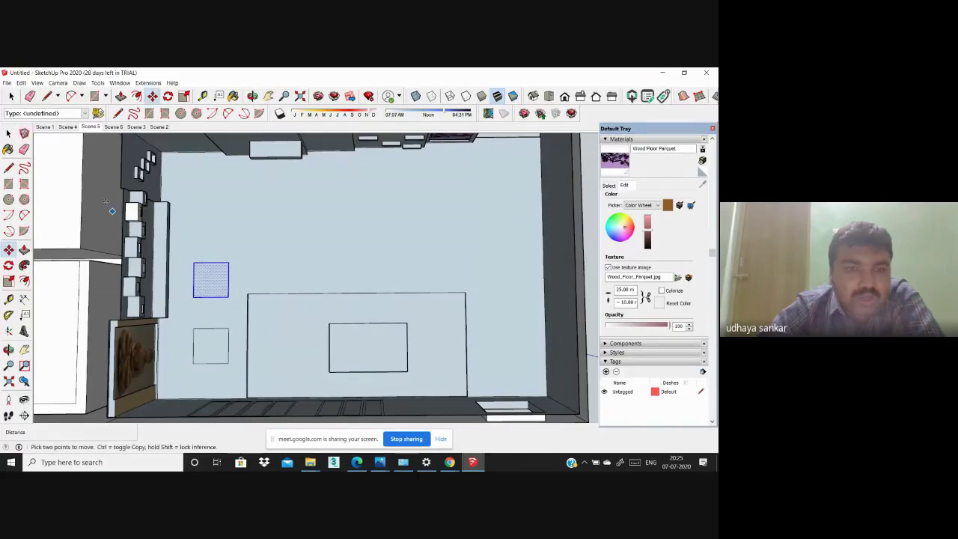
# Step: Paste a third square above the second, then return to the Scene 5 ceiling plan
pyautogui.click(22, 84)
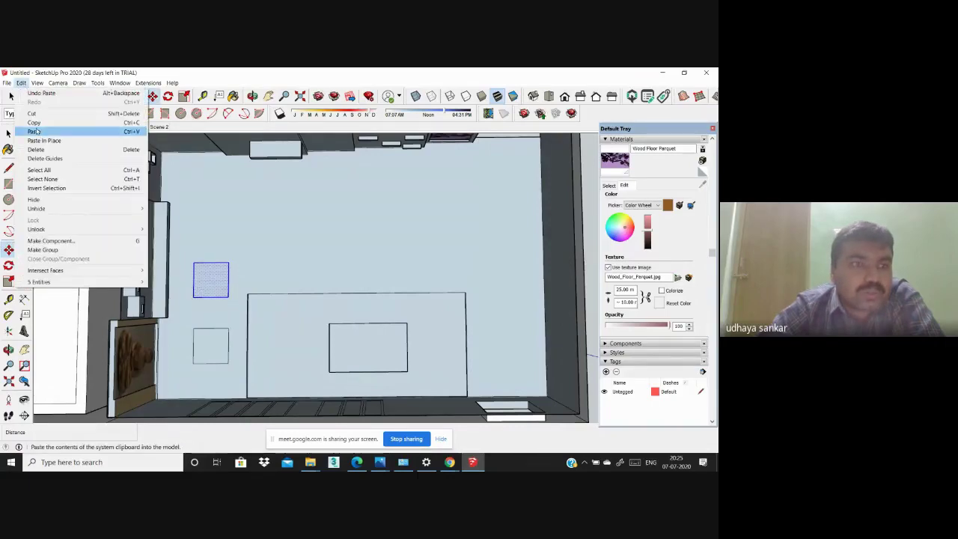
pyautogui.click(35, 132)
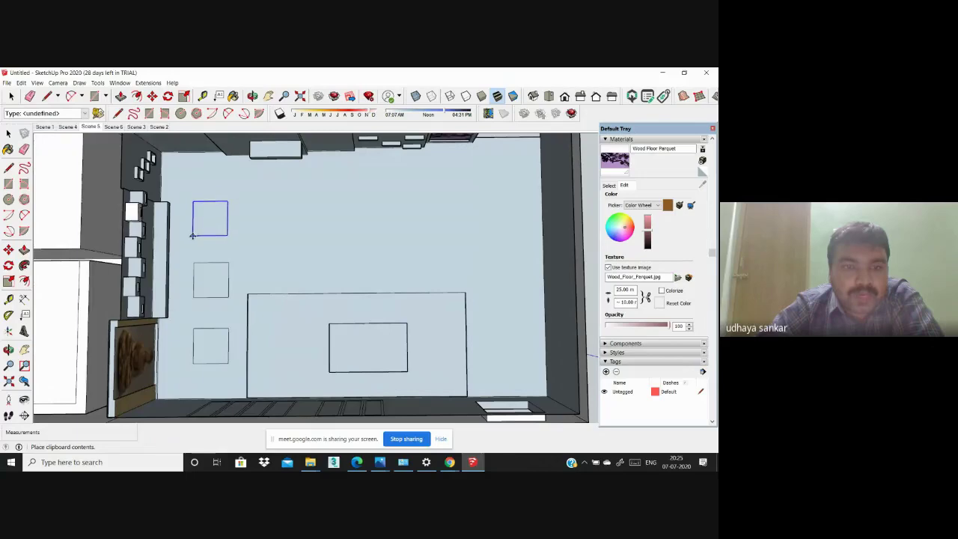
pyautogui.click(193, 239)
pyautogui.moveTo(304, 234)
pyautogui.mouseDown(button='middle')
pyautogui.moveTo(254, 246)
pyautogui.moveTo(194, 318)
pyautogui.moveTo(40, 201)
pyautogui.mouseUp(button='middle')
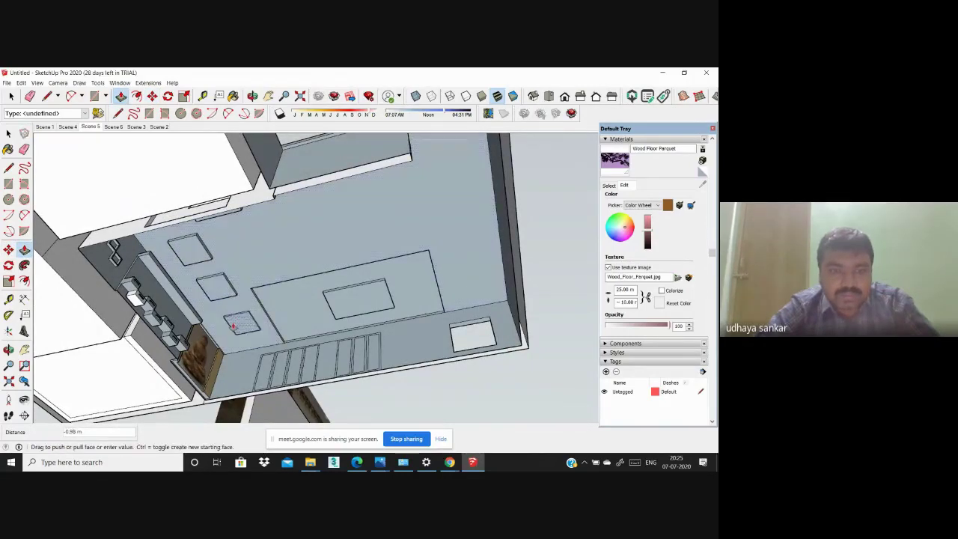
pyautogui.click(113, 126)
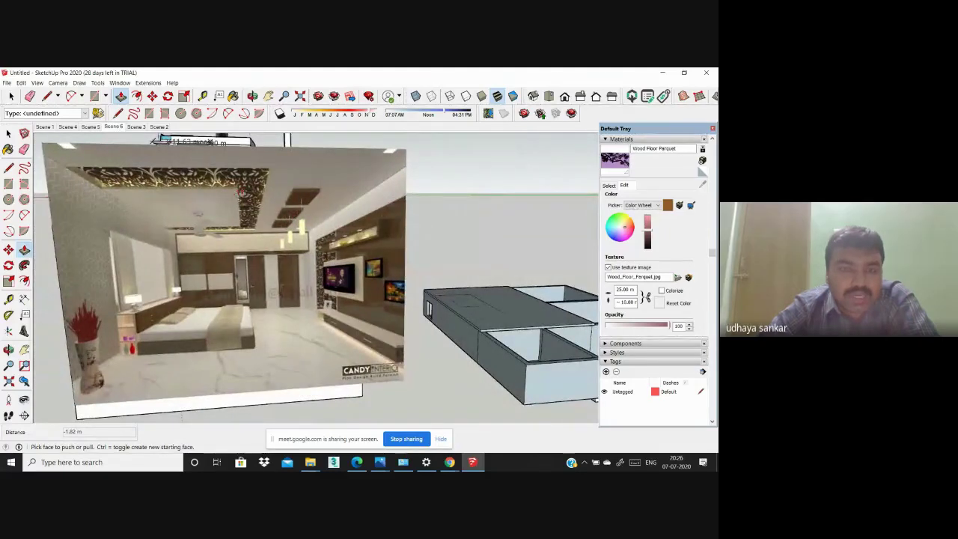
pyautogui.click(89, 126)
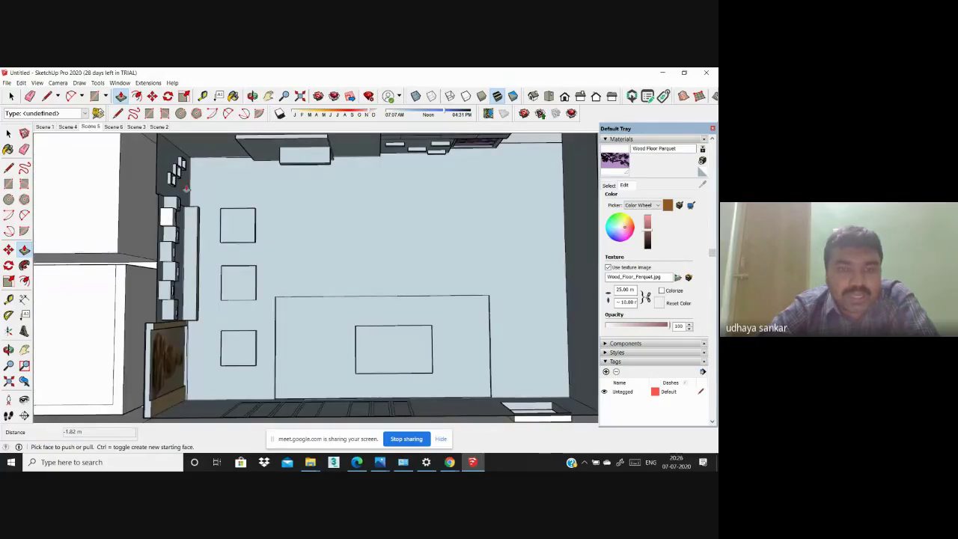
# Step: Tilt and zoom out to the whole house, then undo to clear the bedroom render off the panel
pyautogui.moveTo(149, 195)
pyautogui.mouseDown(button='middle')
pyautogui.moveTo(241, 272)
pyautogui.moveTo(536, 237)
pyautogui.moveTo(504, 244)
pyautogui.moveTo(283, 160)
pyautogui.moveTo(368, 301)
pyautogui.moveTo(256, 160)
pyautogui.moveTo(277, 225)
pyautogui.moveTo(297, 396)
pyautogui.moveTo(283, 218)
pyautogui.moveTo(327, 267)
pyautogui.moveTo(97, 247)
pyautogui.mouseUp(button='middle')
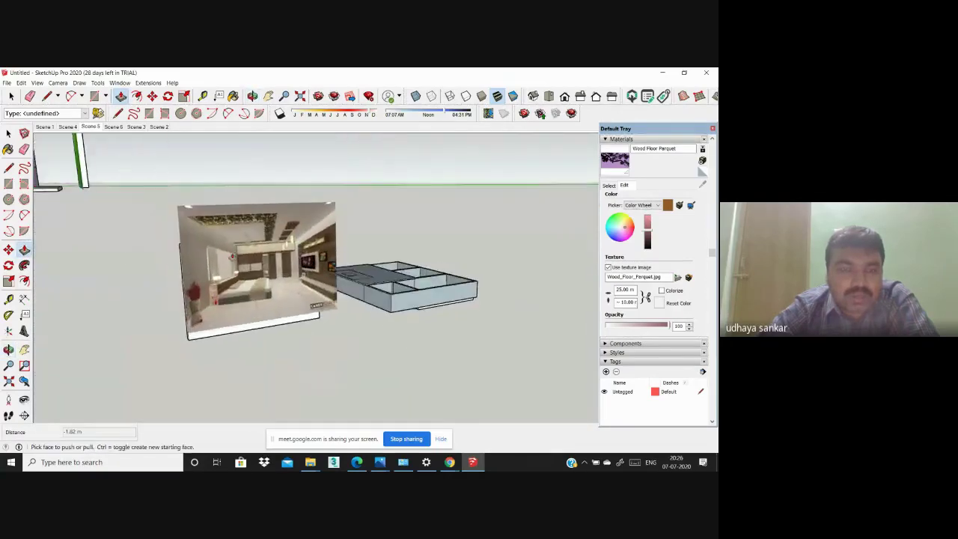
pyautogui.scroll(2, 214, 253)
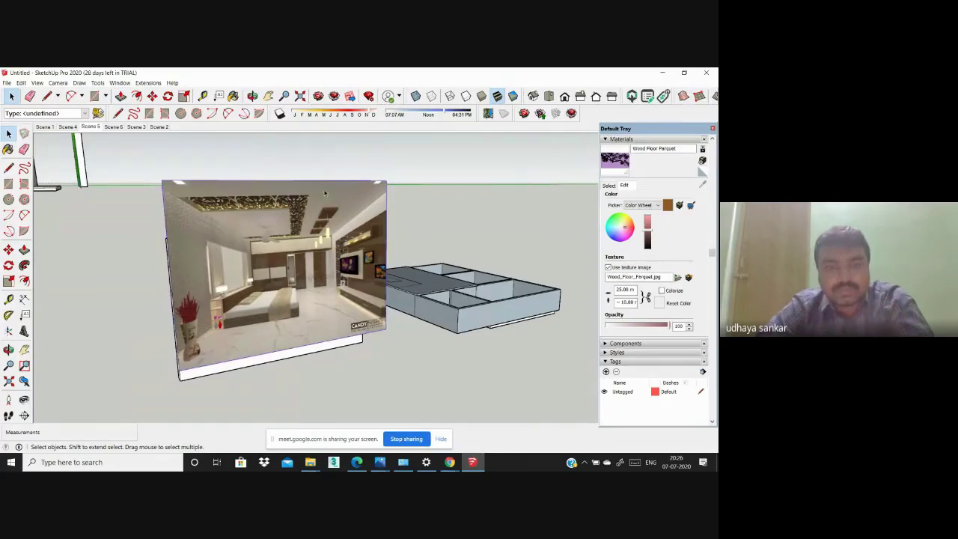
pyautogui.hotkey('ctrl', 'z')
# Step: Import unnamed.png as an image and place it over the white panel beside the house
pyautogui.click(6, 83)
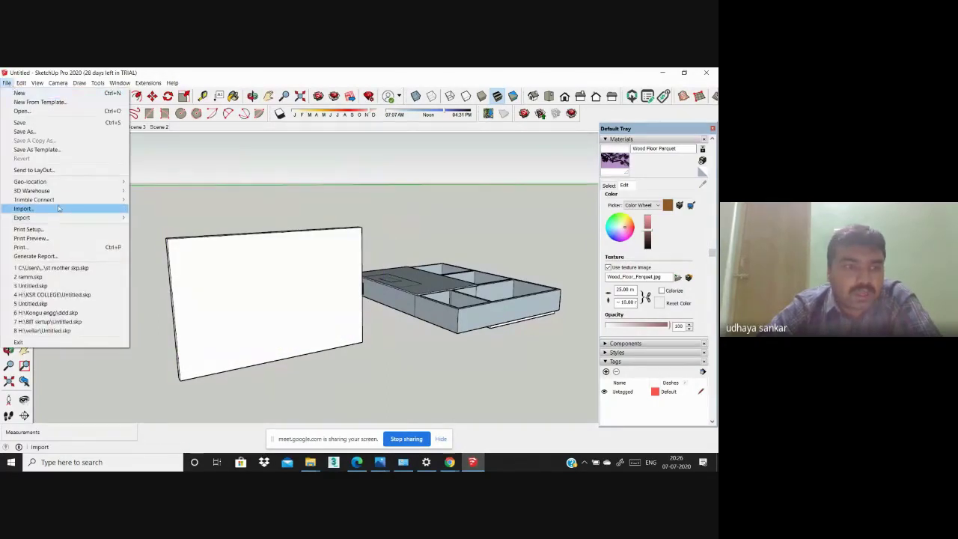
pyautogui.click(23, 208)
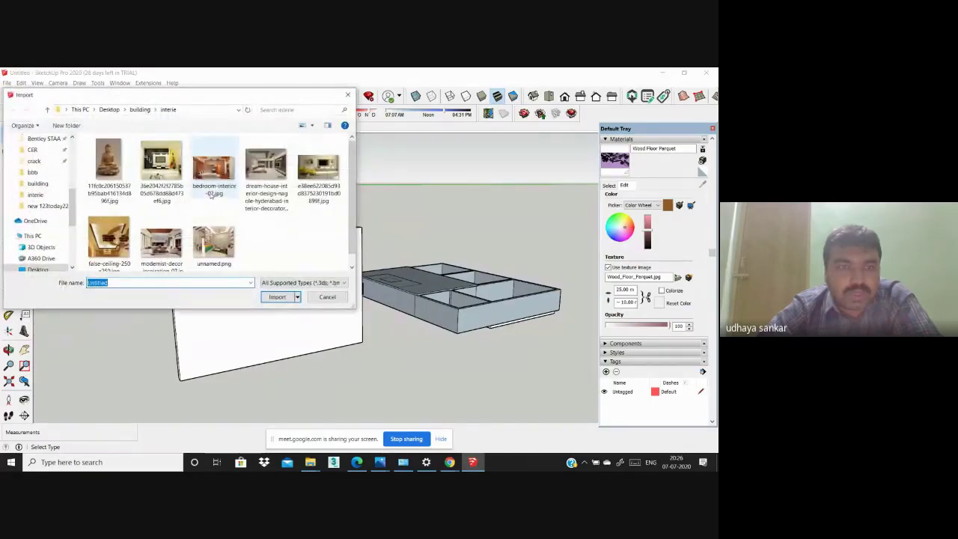
pyautogui.click(222, 247)
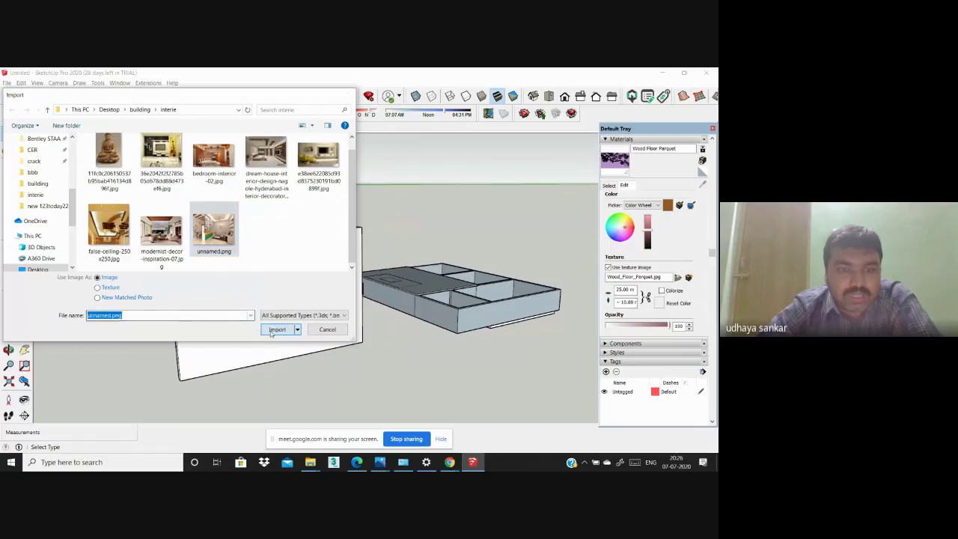
pyautogui.click(276, 330)
pyautogui.click(193, 372)
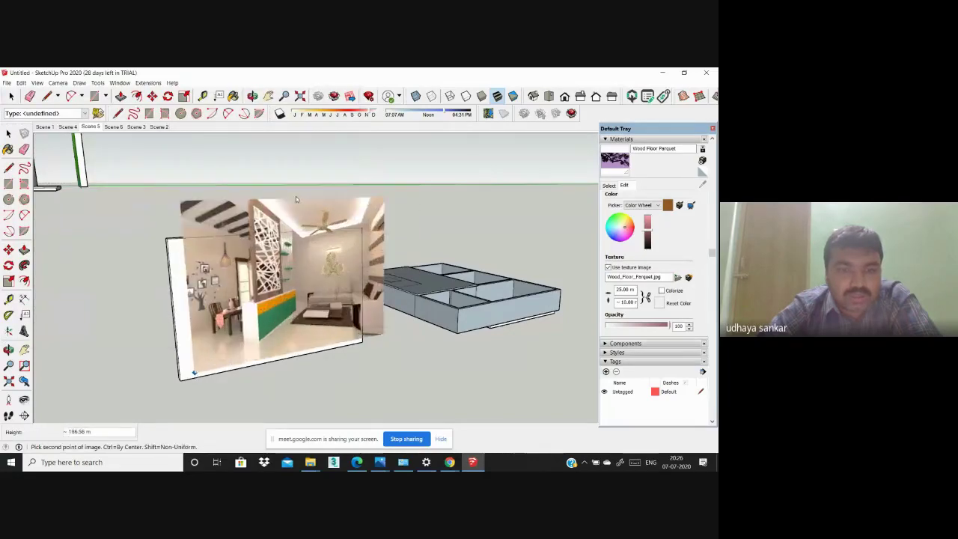
pyautogui.click(295, 196)
pyautogui.scroll(-3, 155, 246)
pyautogui.scroll(3, 132, 234)
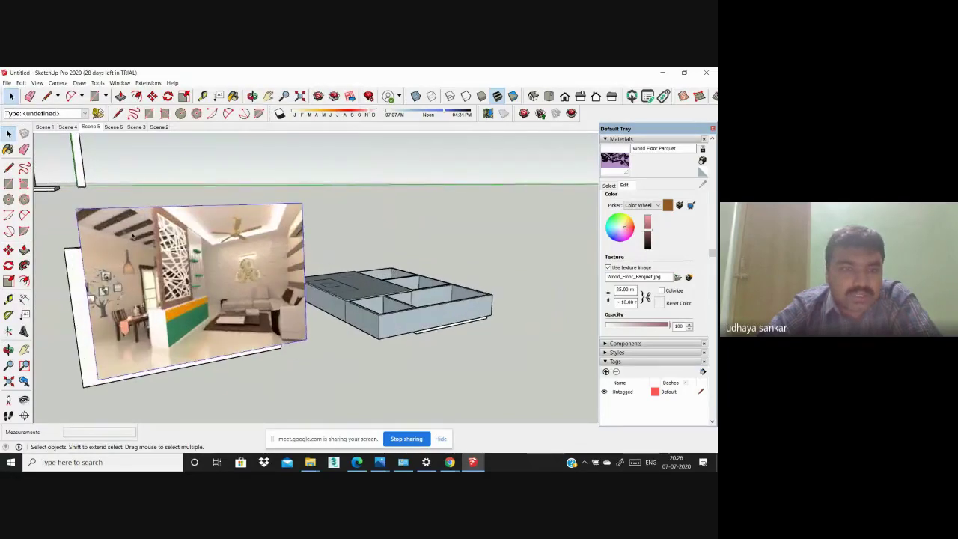
pyautogui.scroll(-1, 131, 232)
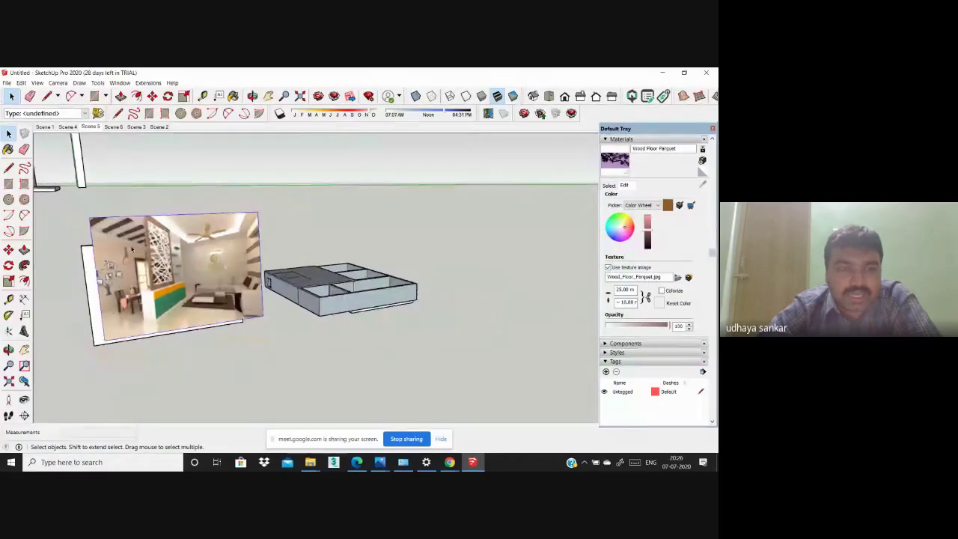
pyautogui.moveTo(371, 295)
pyautogui.mouseDown(button='middle')
pyautogui.moveTo(250, 310)
pyautogui.moveTo(167, 335)
pyautogui.moveTo(222, 267)
pyautogui.moveTo(515, 280)
pyautogui.moveTo(441, 273)
pyautogui.mouseUp(button='middle')
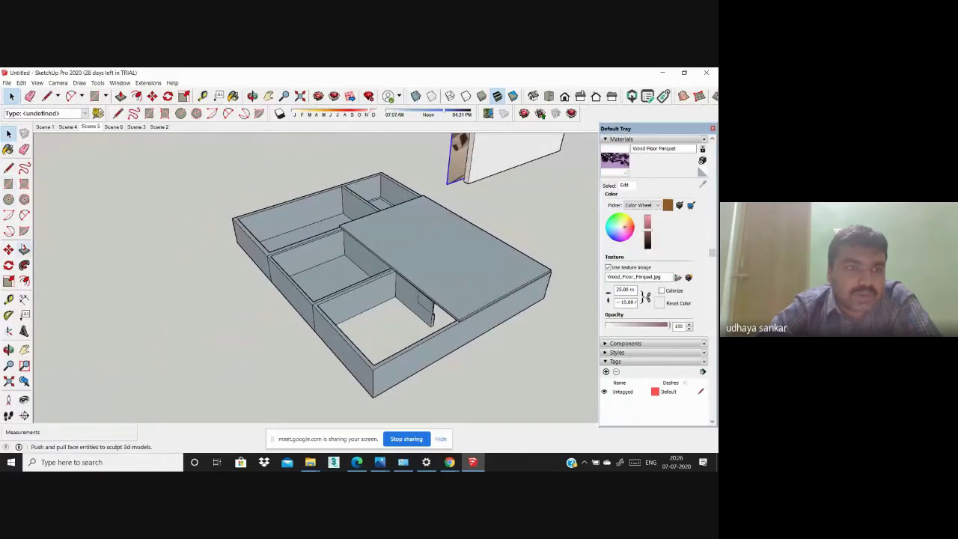
# Step: Push/Pull the top slab outward so it covers the room openings
pyautogui.click(24, 249)
pyautogui.scroll(2, 396, 304)
pyautogui.scroll(1, 397, 305)
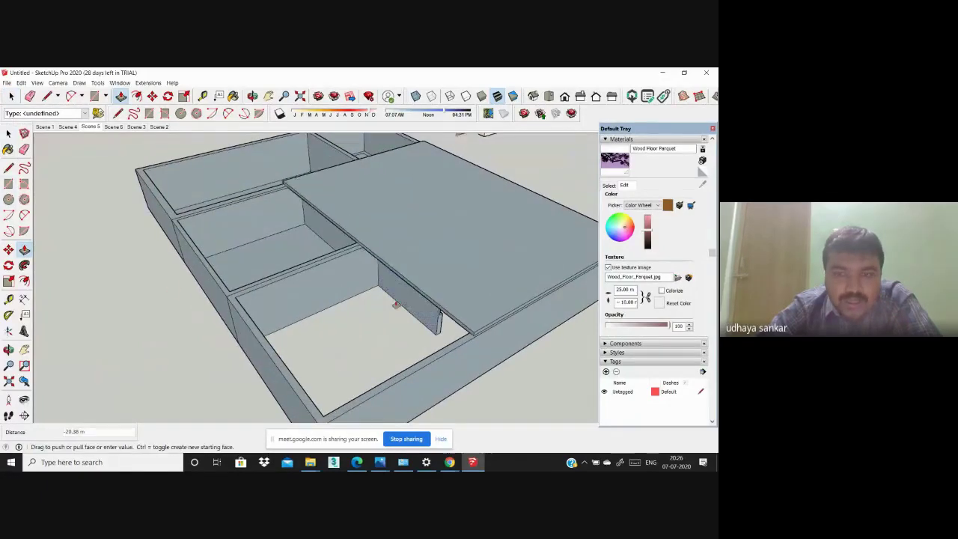
pyautogui.moveTo(397, 305); pyautogui.dragTo(276, 365)
pyautogui.click(276, 362)
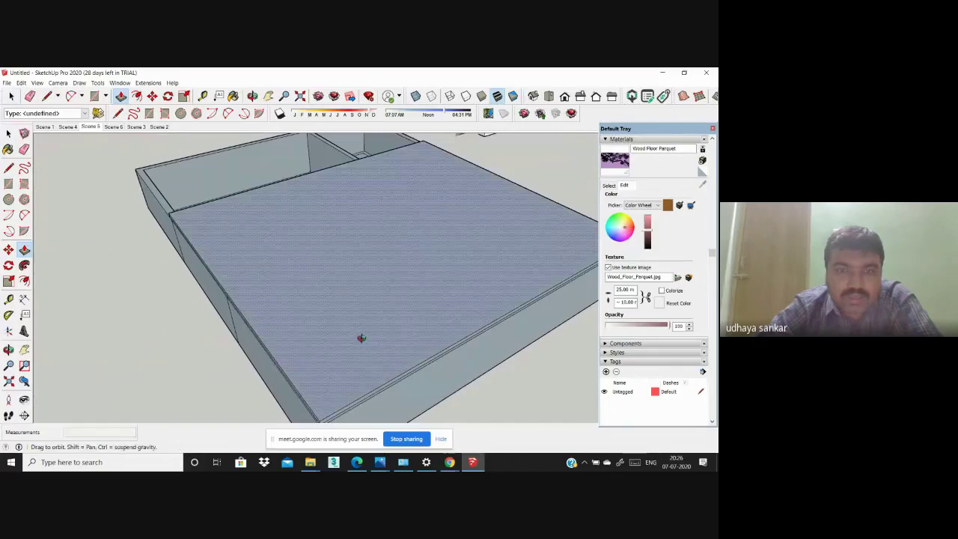
pyautogui.moveTo(359, 338); pyautogui.dragTo(389, 310, button='middle')
pyautogui.scroll(-3, 388, 309)
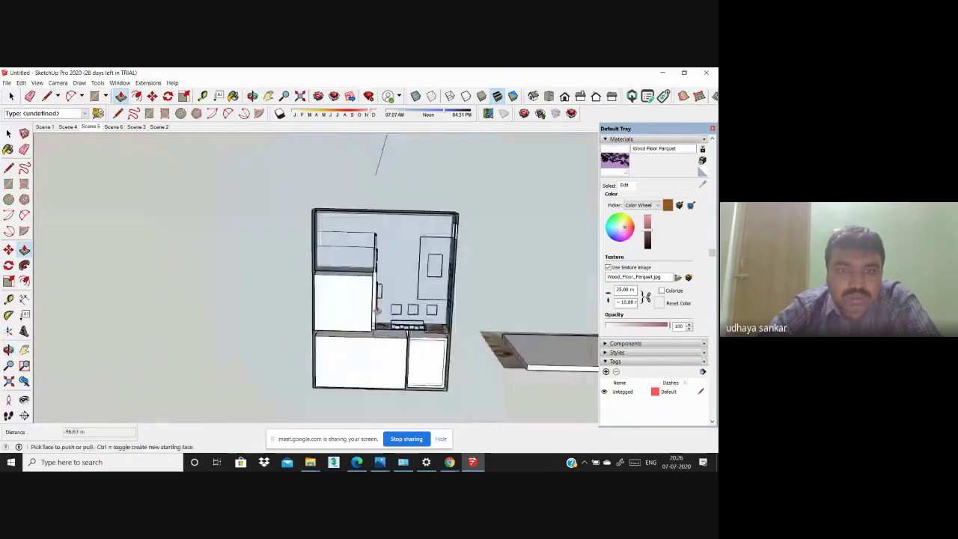
pyautogui.scroll(1, 349, 250)
pyautogui.scroll(1, 338, 241)
pyautogui.scroll(1, 329, 272)
pyautogui.scroll(2, 329, 272)
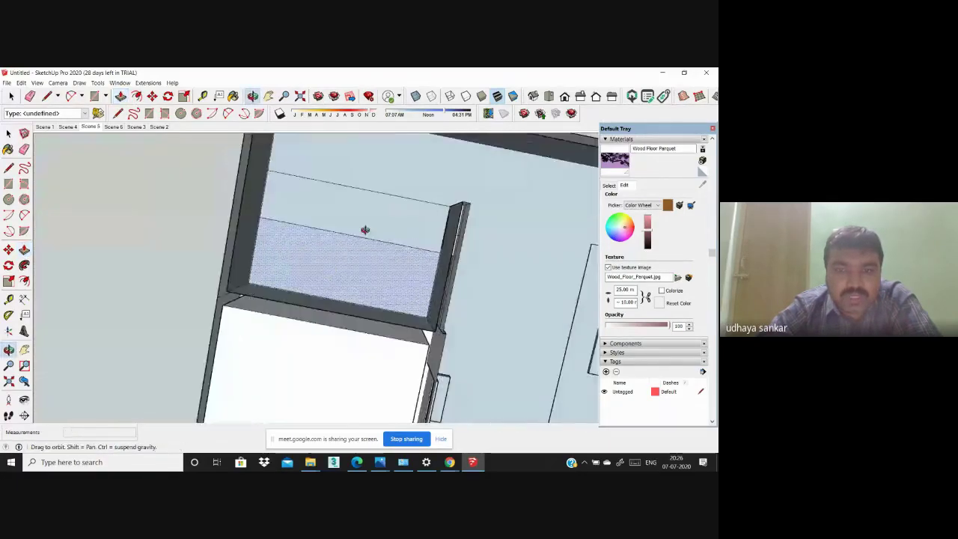
pyautogui.moveTo(364, 229)
pyautogui.mouseDown(button='middle')
pyautogui.moveTo(332, 192)
pyautogui.moveTo(427, 295)
pyautogui.moveTo(230, 187)
pyautogui.moveTo(129, 88)
pyautogui.mouseUp(button='middle')
# Step: Back in the ceiling scene, erase the two dividing lines from the framed panel
pyautogui.click(105, 128)
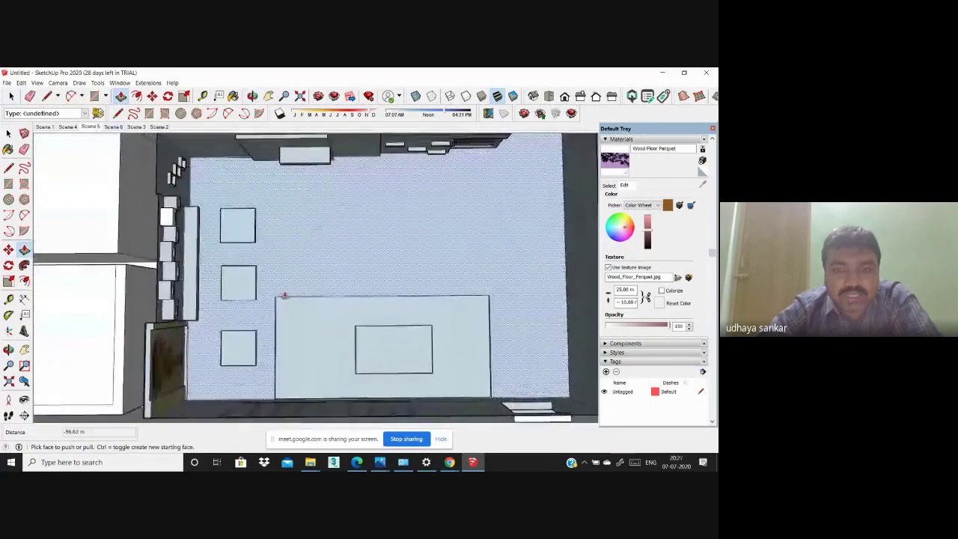
pyautogui.scroll(5, 370, 182)
pyautogui.scroll(3, 369, 182)
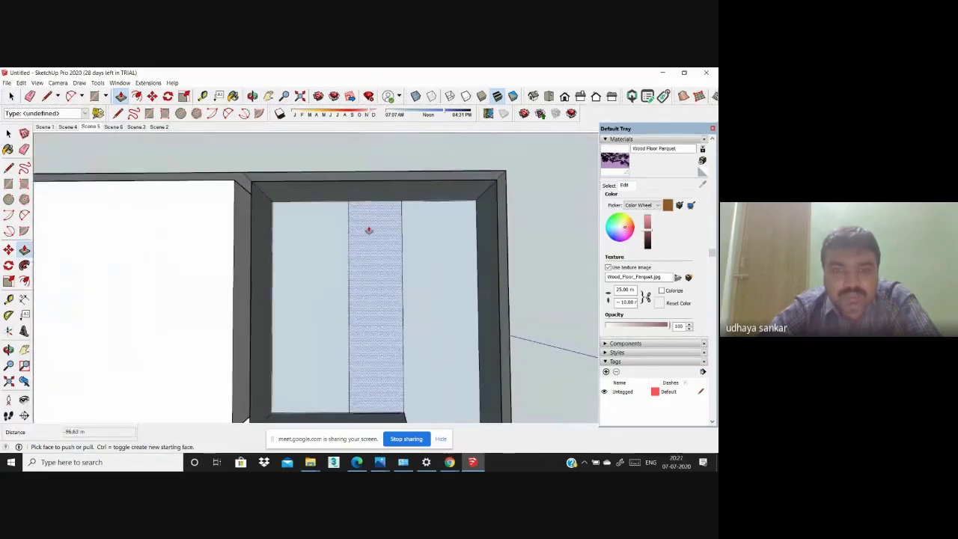
pyautogui.scroll(1, 353, 310)
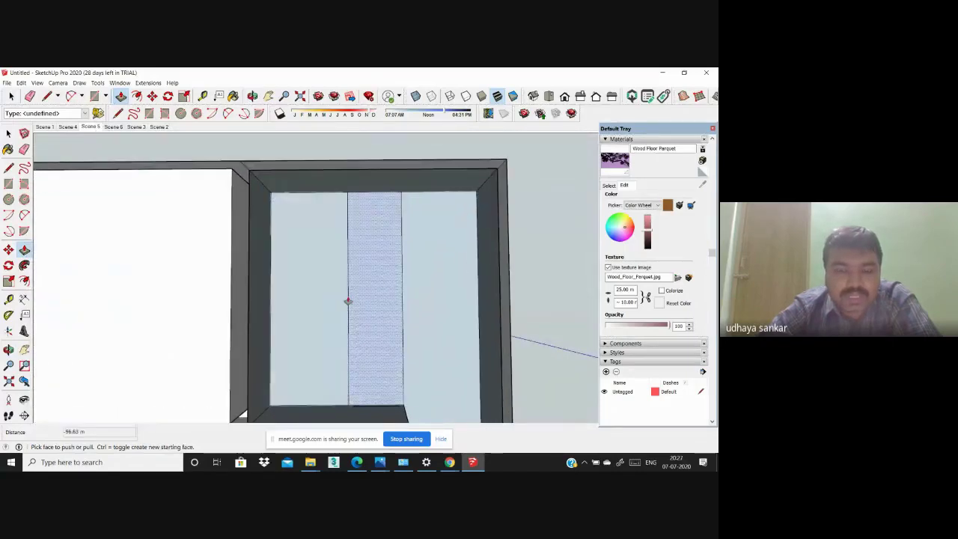
pyautogui.scroll(1, 357, 337)
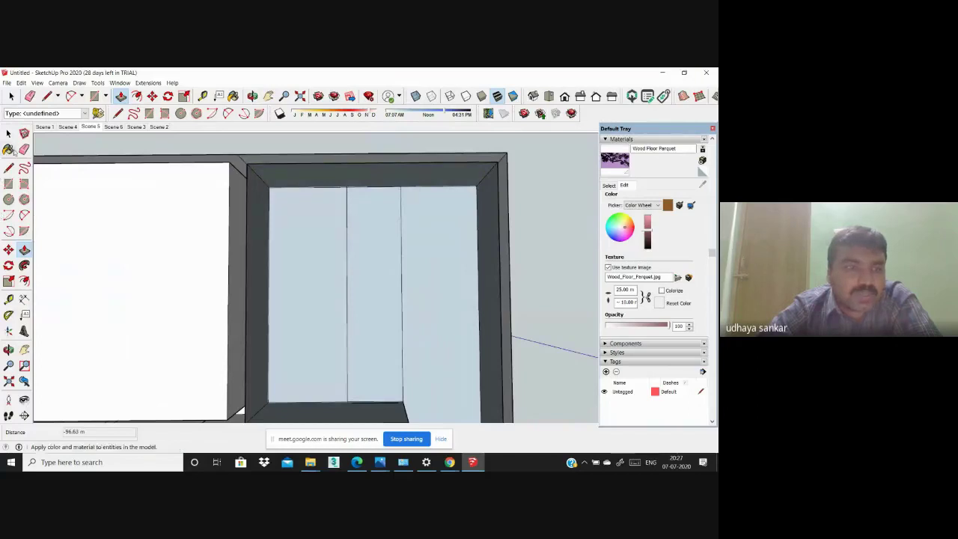
pyautogui.click(24, 149)
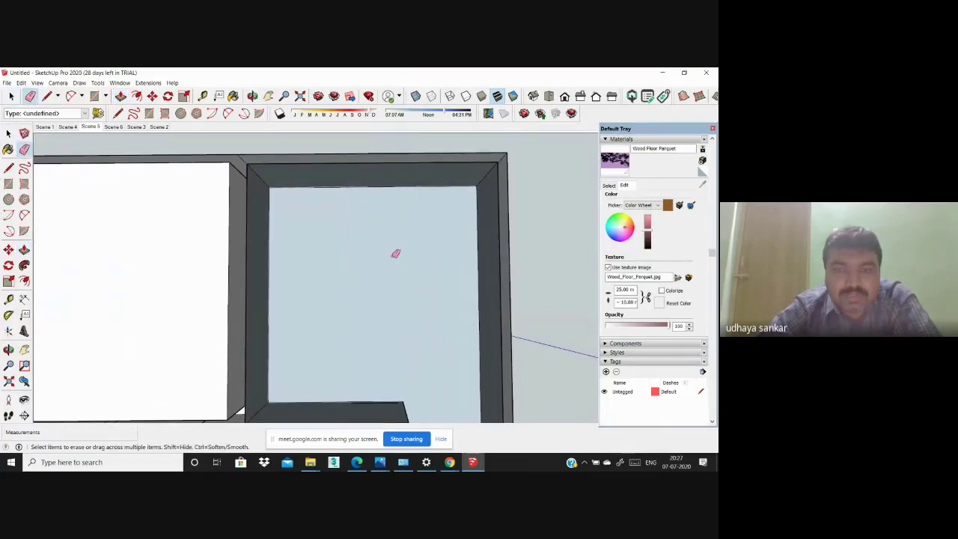
pyautogui.scroll(-5, 395, 253)
pyautogui.scroll(-5, 395, 253)
pyautogui.scroll(-2, 395, 252)
pyautogui.moveTo(395, 253); pyautogui.dragTo(342, 228, button='middle')
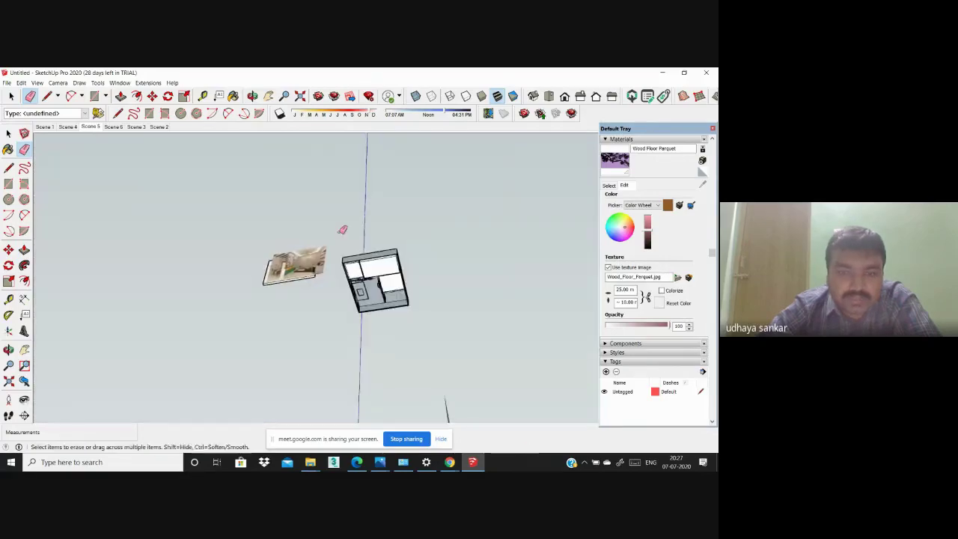
pyautogui.scroll(1, 342, 229)
pyautogui.scroll(2, 329, 231)
pyautogui.scroll(3, 295, 235)
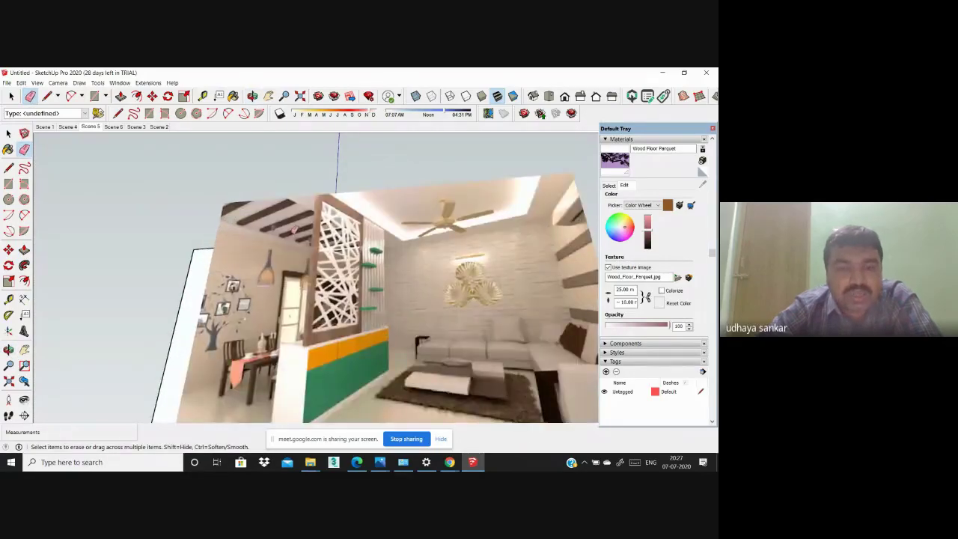
pyautogui.scroll(1, 291, 226)
pyautogui.scroll(1, 283, 223)
pyautogui.scroll(1, 243, 206)
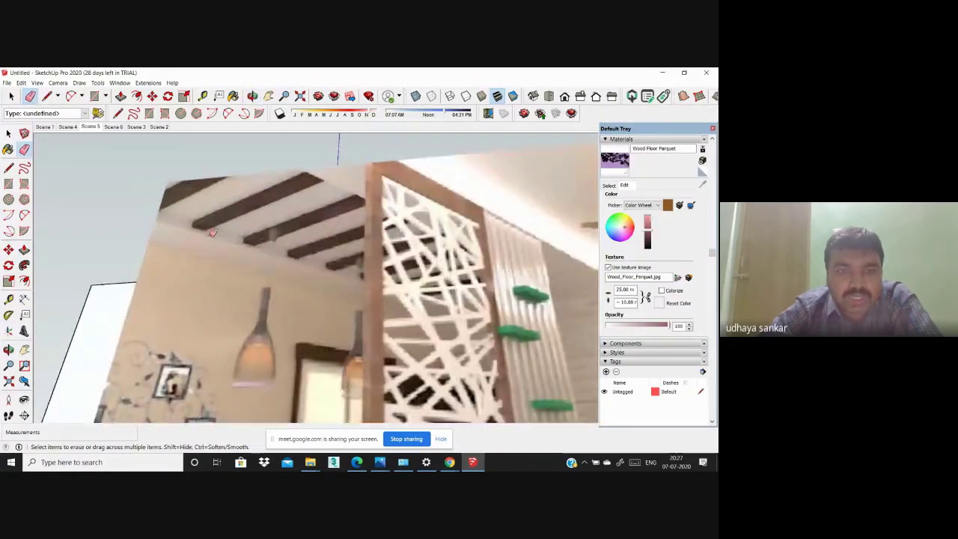
pyautogui.scroll(-2, 289, 210)
pyautogui.scroll(-2, 223, 239)
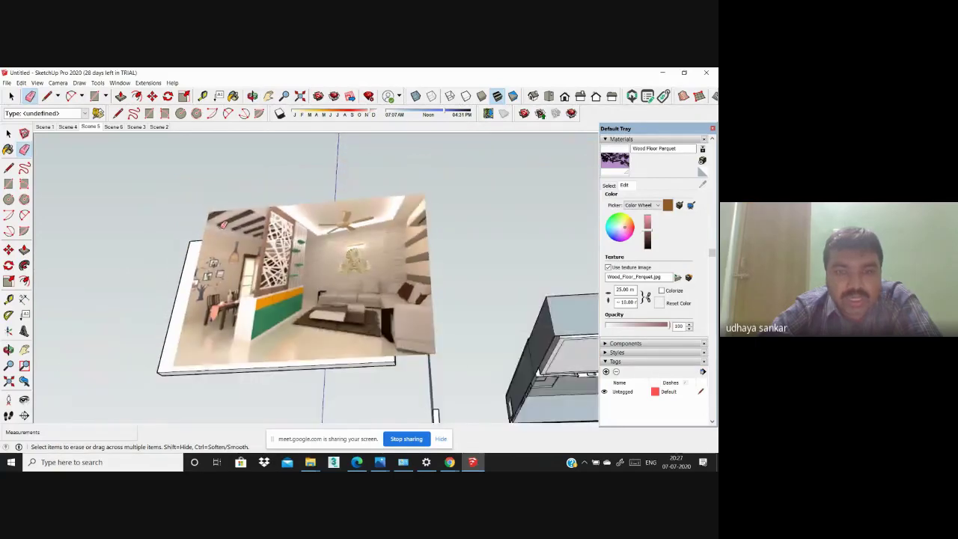
pyautogui.scroll(-1, 219, 217)
# Step: Frame the room's ceiling straight-on from the top-down scene and save it as a new scene
pyautogui.click(95, 129)
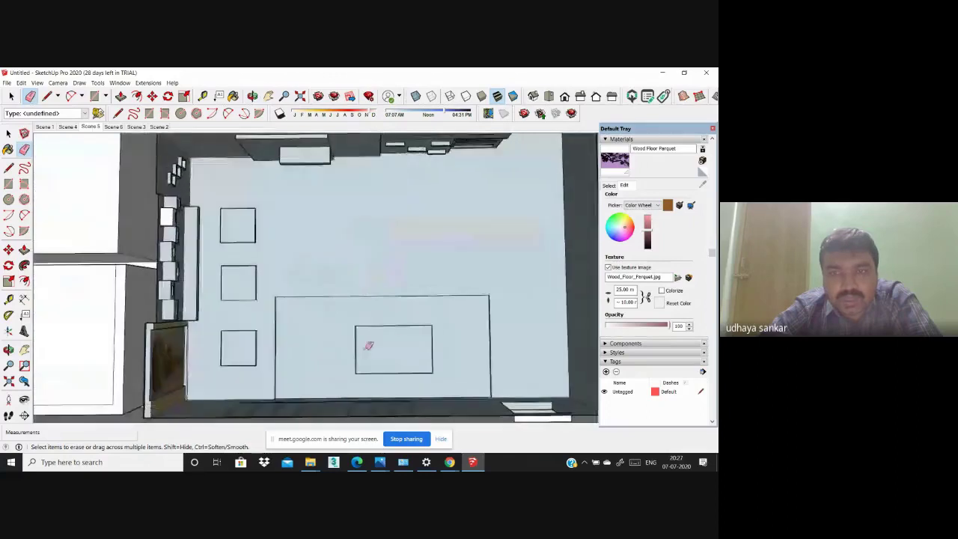
pyautogui.scroll(-2, 399, 364)
pyautogui.scroll(-2, 399, 364)
pyautogui.scroll(5, 423, 292)
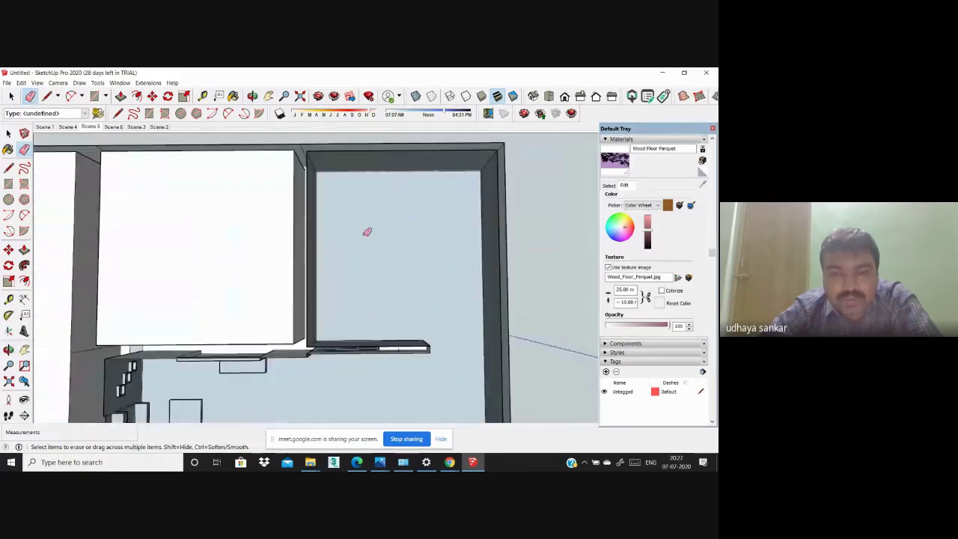
pyautogui.scroll(-1, 368, 247)
pyautogui.scroll(-2, 331, 184)
pyautogui.scroll(1, 359, 232)
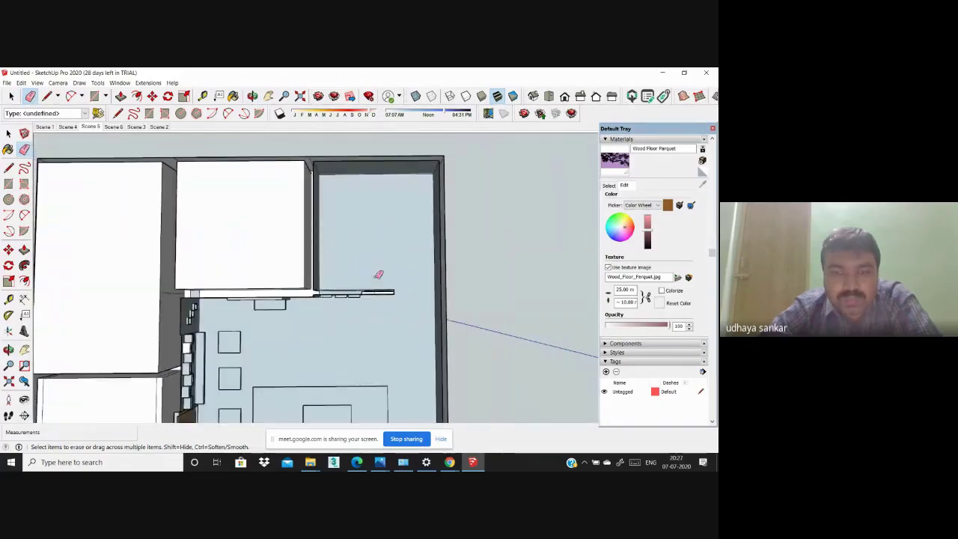
pyautogui.scroll(2, 378, 274)
pyautogui.scroll(-1, 329, 214)
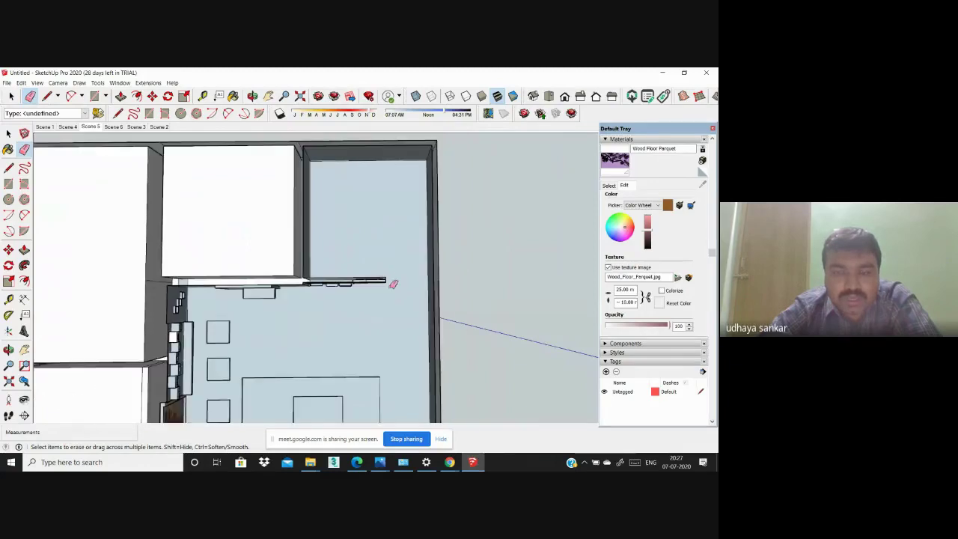
pyautogui.scroll(1, 392, 285)
pyautogui.scroll(1, 391, 299)
pyautogui.scroll(-2, 349, 269)
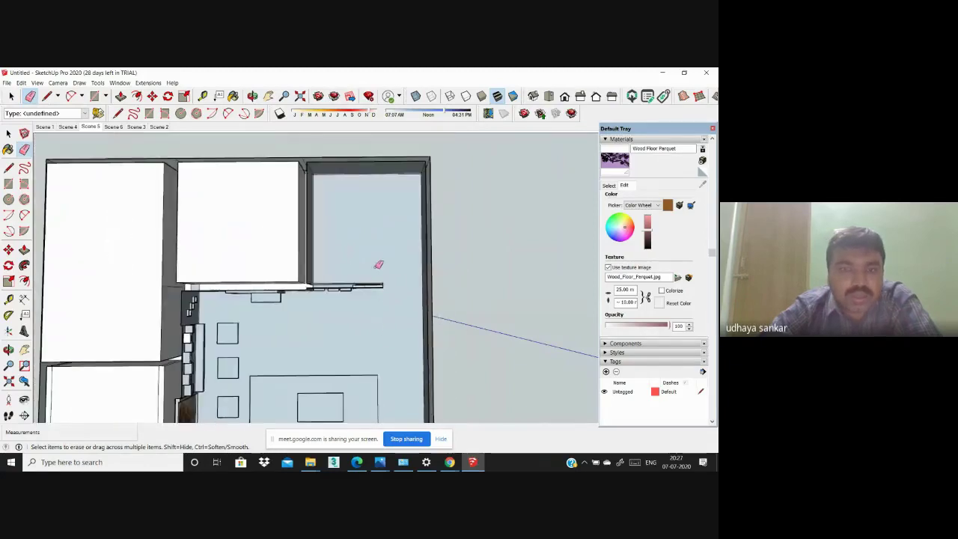
pyautogui.scroll(2, 378, 265)
pyautogui.moveTo(349, 212)
pyautogui.mouseDown(button='middle')
pyautogui.moveTo(355, 217)
pyautogui.moveTo(361, 206)
pyautogui.moveTo(315, 199)
pyautogui.mouseUp(button='middle')
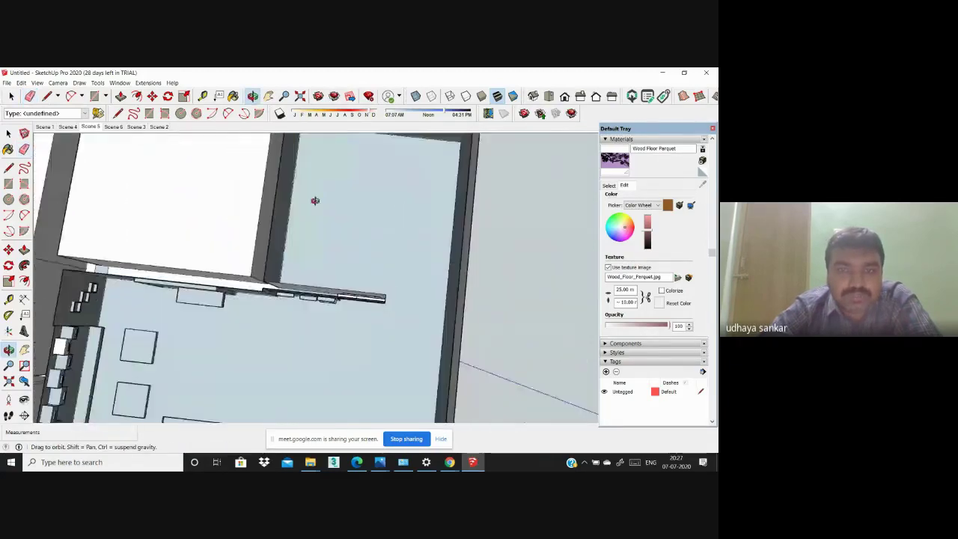
pyautogui.scroll(-2, 314, 199)
pyautogui.scroll(1, 450, 224)
pyautogui.moveTo(449, 224)
pyautogui.mouseDown(button='middle')
pyautogui.moveTo(479, 226)
pyautogui.moveTo(445, 229)
pyautogui.moveTo(451, 235)
pyautogui.mouseUp(button='middle')
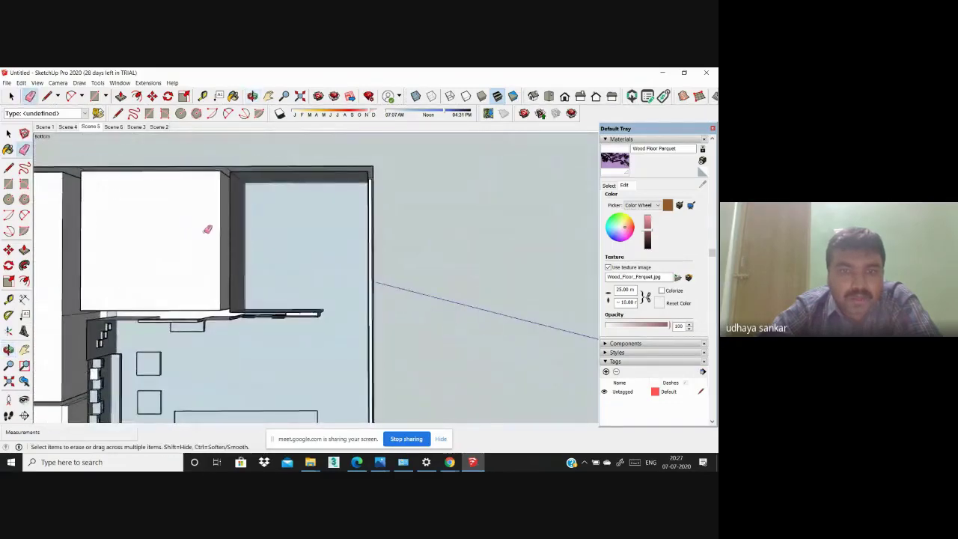
pyautogui.scroll(1, 190, 228)
pyautogui.scroll(-1, 193, 229)
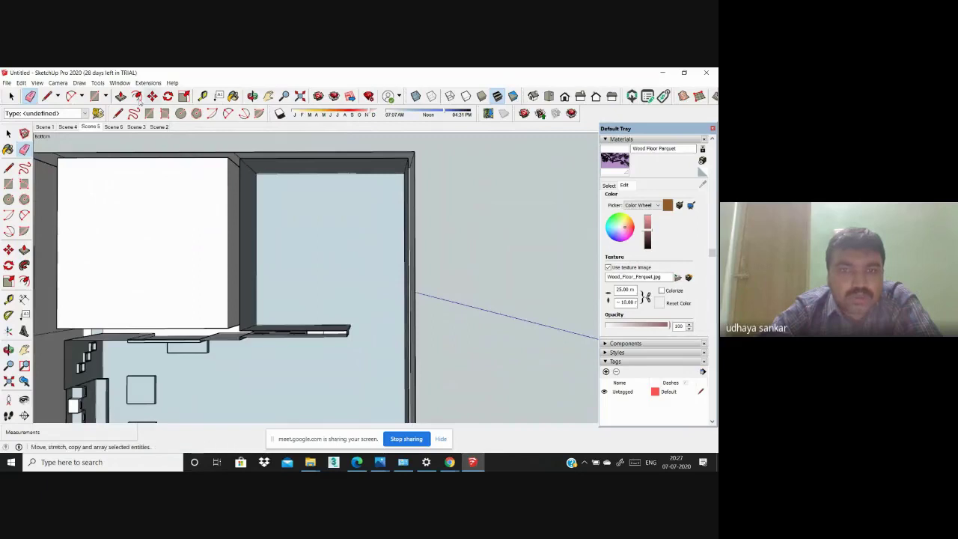
pyautogui.click(36, 83)
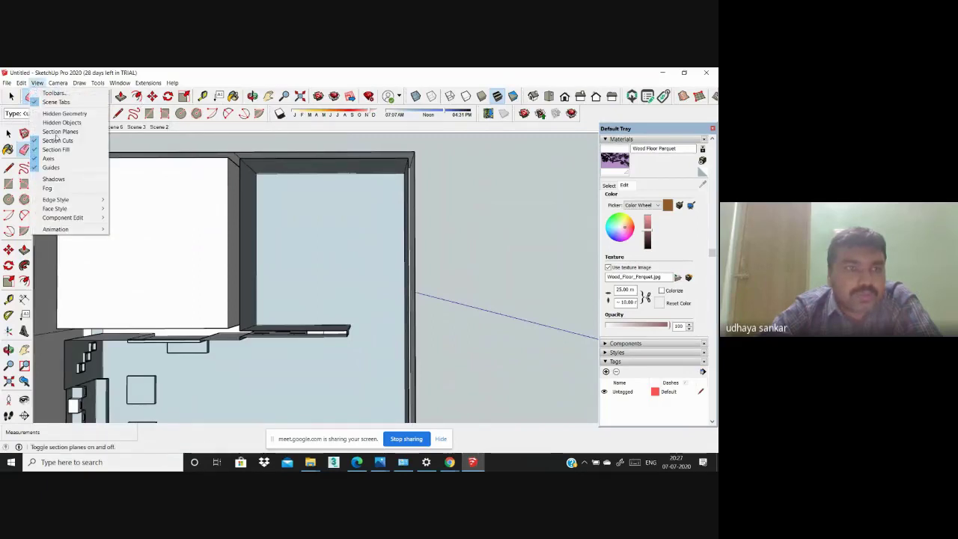
pyautogui.moveTo(55, 229)
pyautogui.click(129, 229)
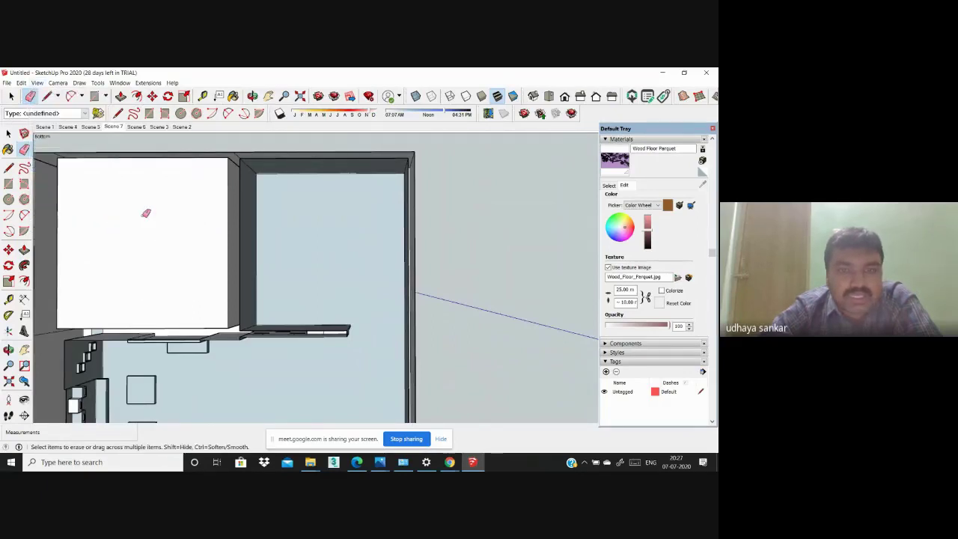
# Step: Choose the Rectangle tool from the Tools menu
pyautogui.scroll(1, 145, 213)
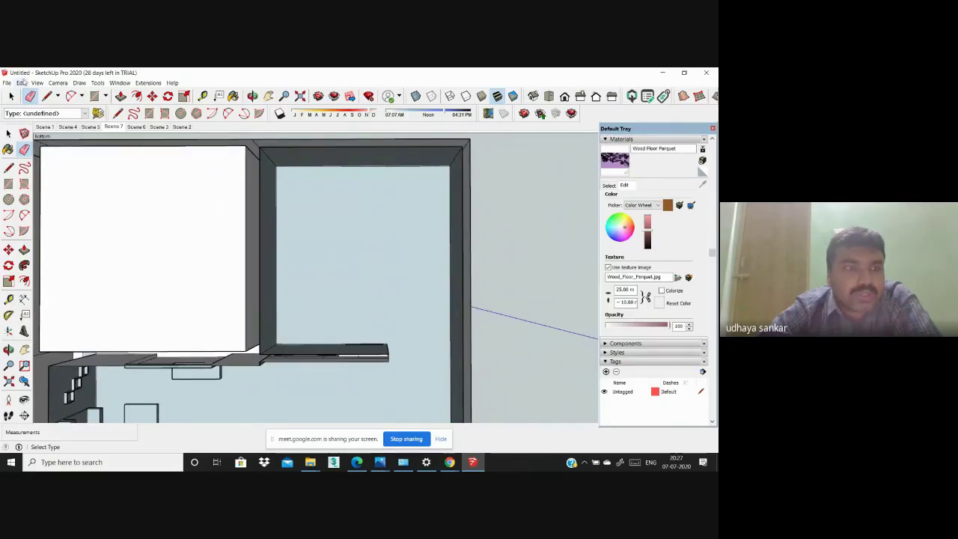
pyautogui.click(22, 83)
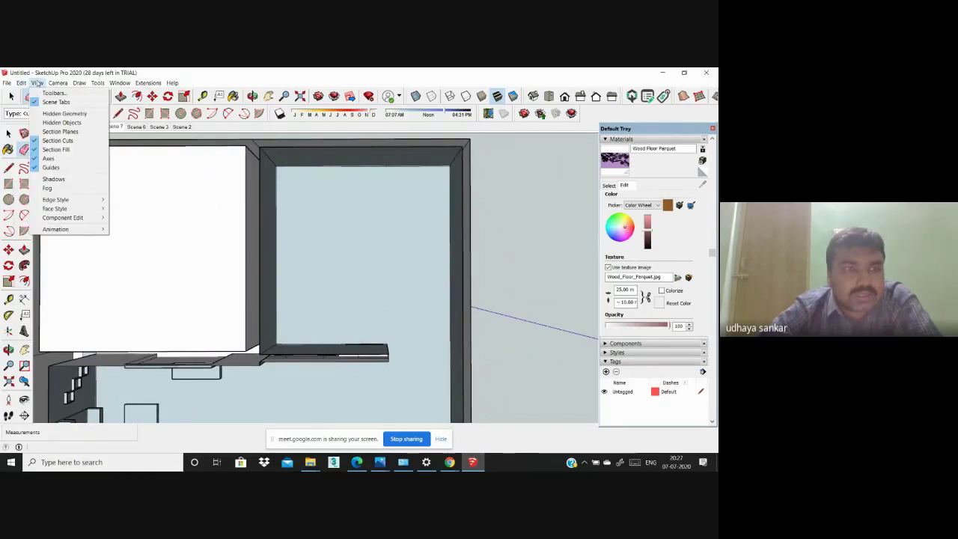
pyautogui.click(38, 82)
pyautogui.click(97, 82)
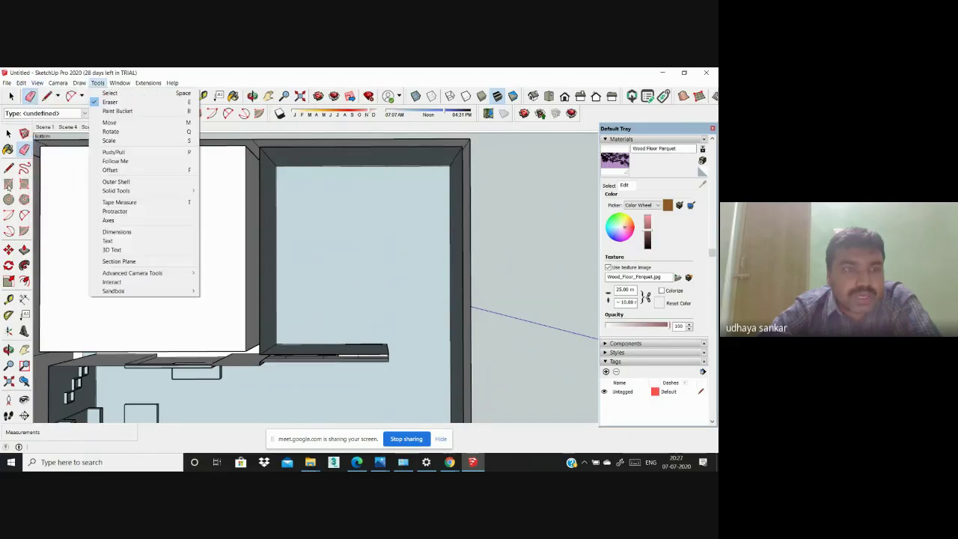
pyautogui.click(8, 183)
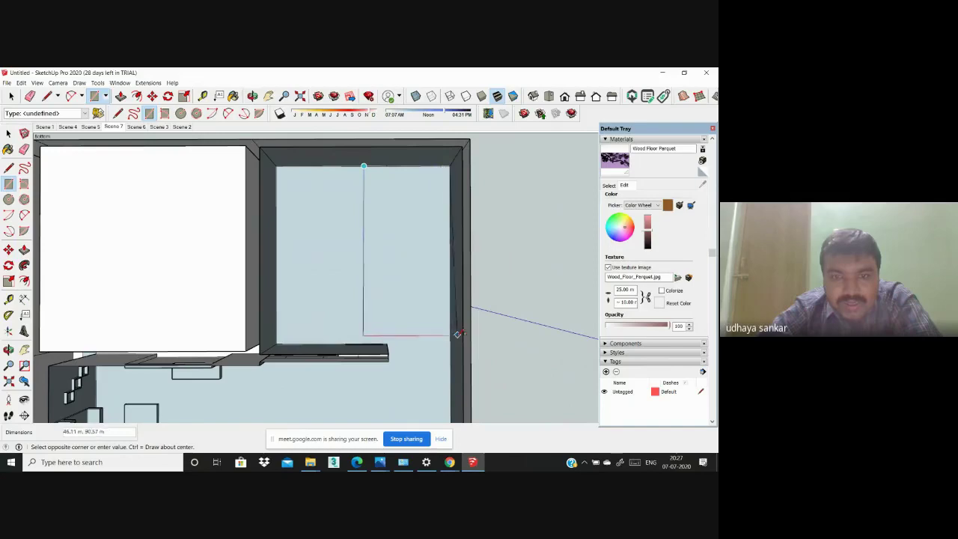
# Step: Offset the right ceiling part's edges inward to form an inset border
pyautogui.moveTo(447, 341)
pyautogui.mouseDown(button='middle')
pyautogui.moveTo(417, 324)
pyautogui.moveTo(451, 402)
pyautogui.moveTo(367, 299)
pyautogui.moveTo(378, 290)
pyautogui.mouseUp(button='middle')
pyautogui.scroll(2, 378, 290)
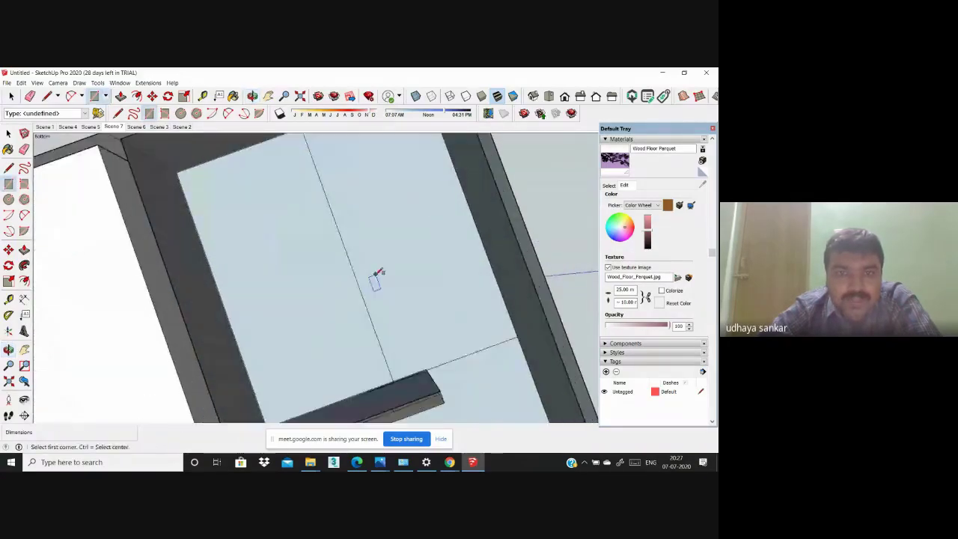
pyautogui.scroll(-2, 366, 275)
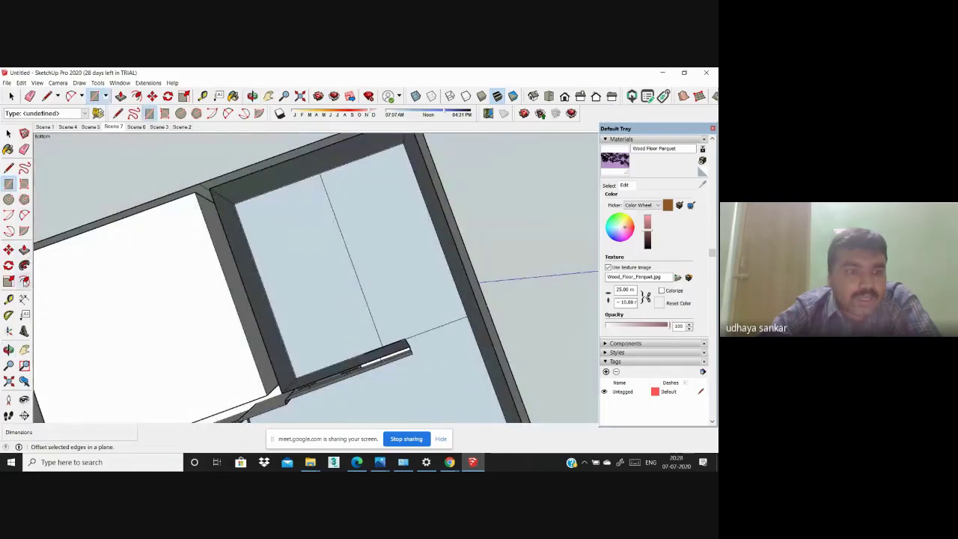
pyautogui.click(25, 281)
pyautogui.click(349, 258)
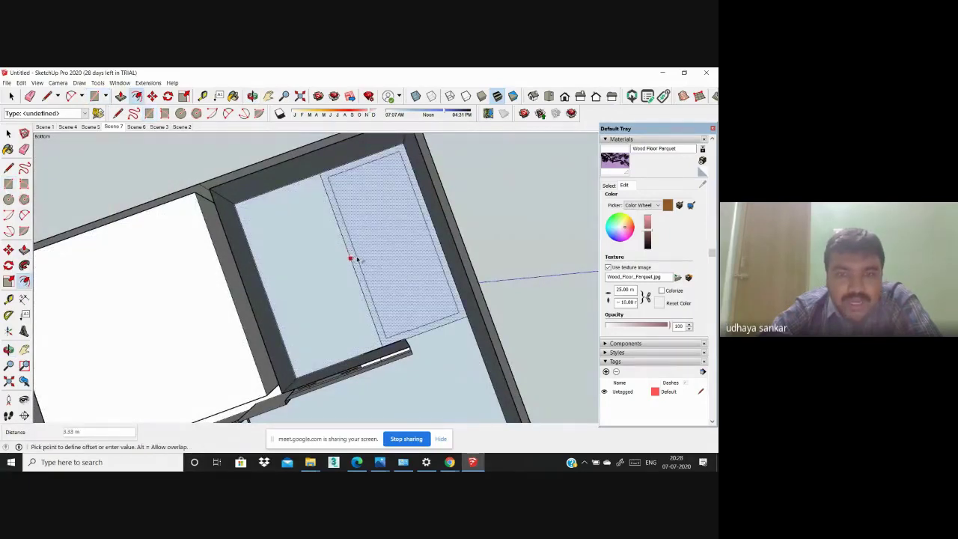
pyautogui.press('Escape')
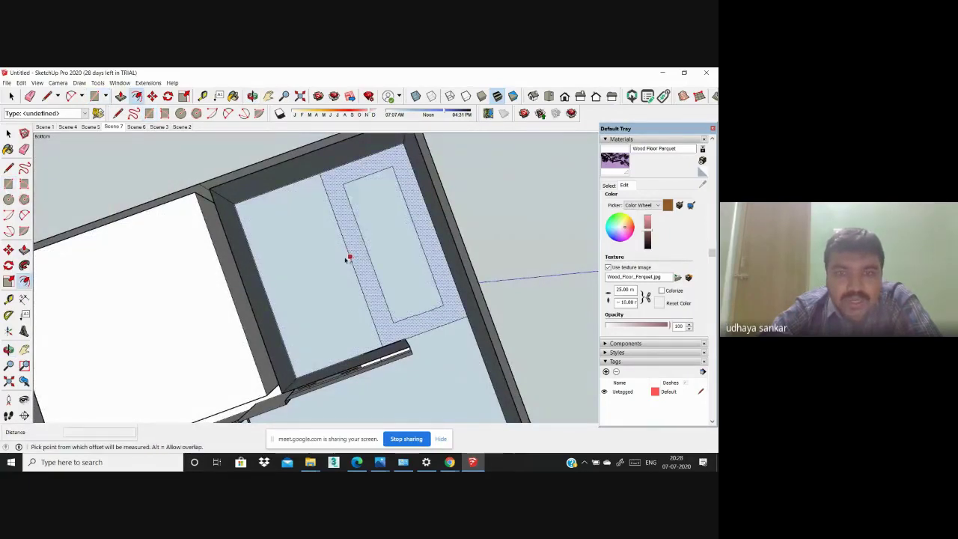
# Step: Push/Pull the inset panel face to set its recess depth of 1.03 m
pyautogui.moveTo(349, 256); pyautogui.dragTo(71, 208, button='middle')
pyautogui.click(24, 249)
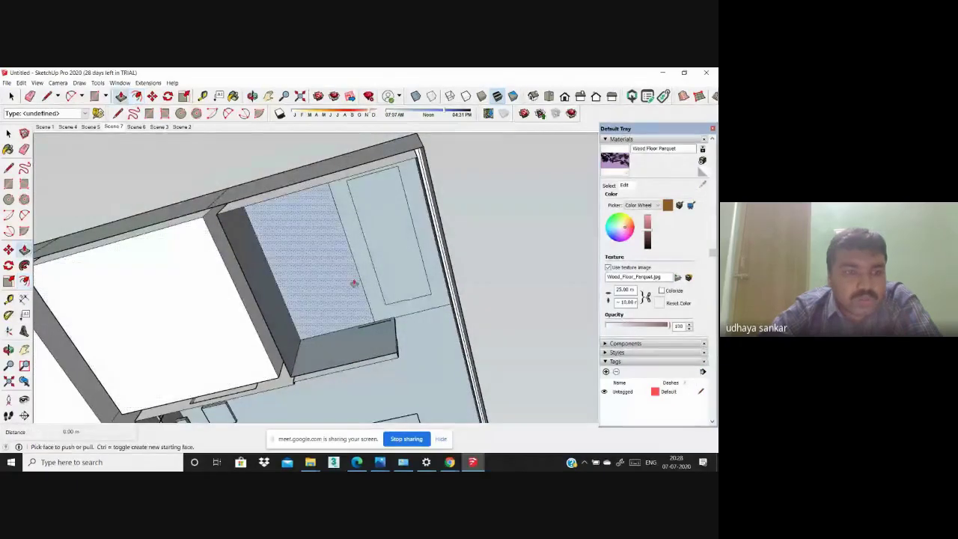
pyautogui.scroll(3, 352, 262)
pyautogui.click(352, 241)
pyautogui.click(353, 240)
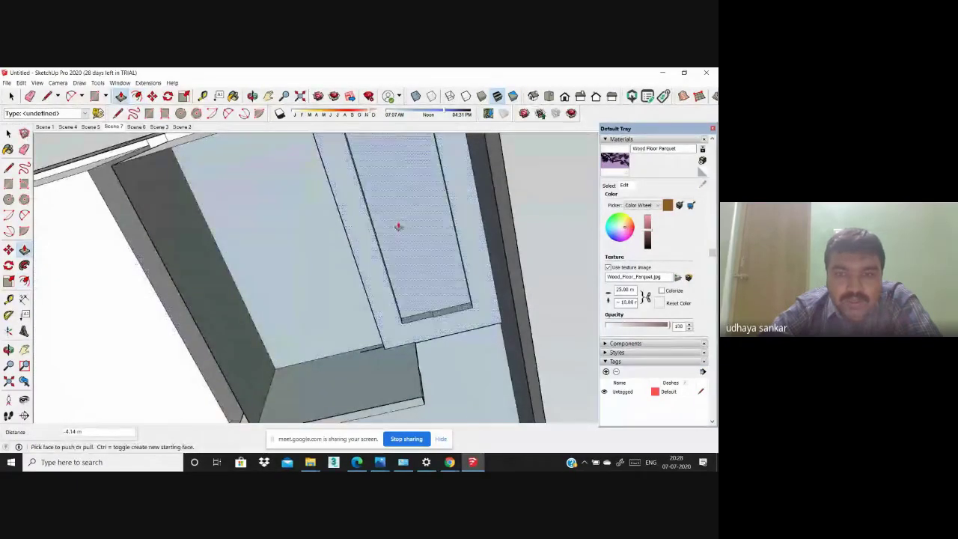
# Step: Push the upper ceiling face by 2.36 m
pyautogui.moveTo(397, 224)
pyautogui.mouseDown(button='middle')
pyautogui.moveTo(248, 250)
pyautogui.moveTo(367, 301)
pyautogui.moveTo(421, 343)
pyautogui.moveTo(336, 247)
pyautogui.mouseUp(button='middle')
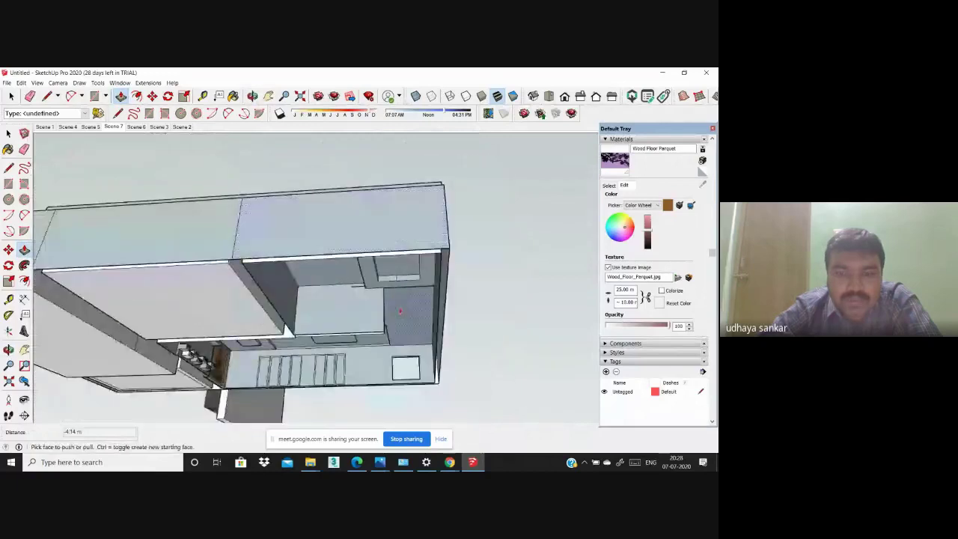
pyautogui.scroll(3, 337, 247)
pyautogui.click(314, 224)
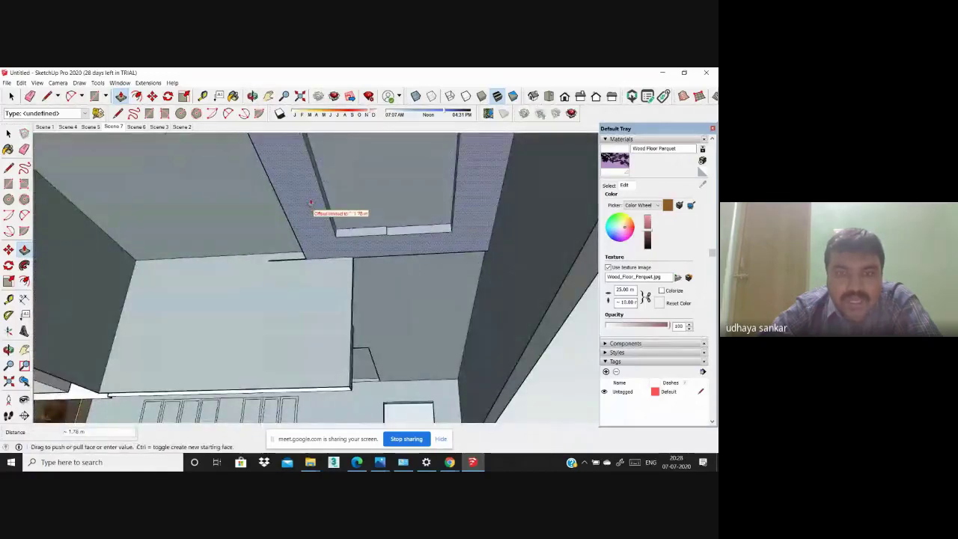
pyautogui.moveTo(297, 208); pyautogui.dragTo(306, 199, button='middle')
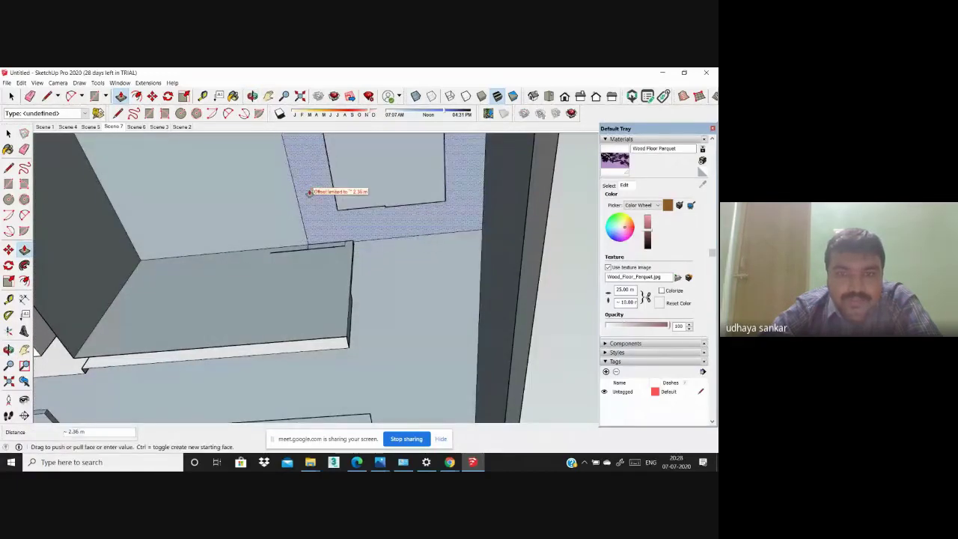
pyautogui.click(305, 196)
pyautogui.scroll(-5, 306, 196)
# Step: Orbit around to check the recessed ceiling, then return to the Scene 7 view
pyautogui.moveTo(306, 196)
pyautogui.mouseDown(button='middle')
pyautogui.moveTo(449, 253)
pyautogui.moveTo(346, 265)
pyautogui.moveTo(269, 250)
pyautogui.mouseUp(button='middle')
pyautogui.scroll(3, 449, 253)
pyautogui.scroll(2, 449, 253)
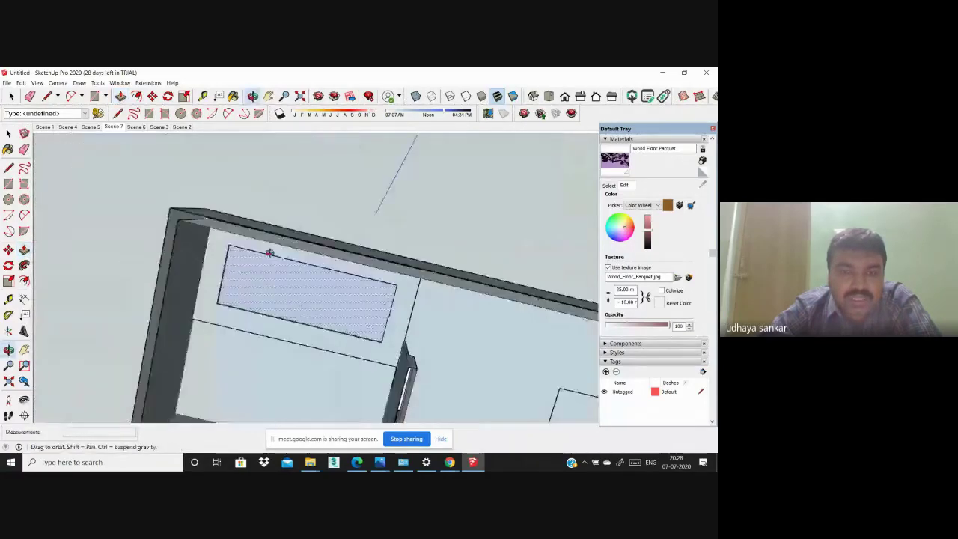
pyautogui.scroll(-2, 274, 284)
pyautogui.scroll(2, 294, 329)
pyautogui.scroll(3, 295, 329)
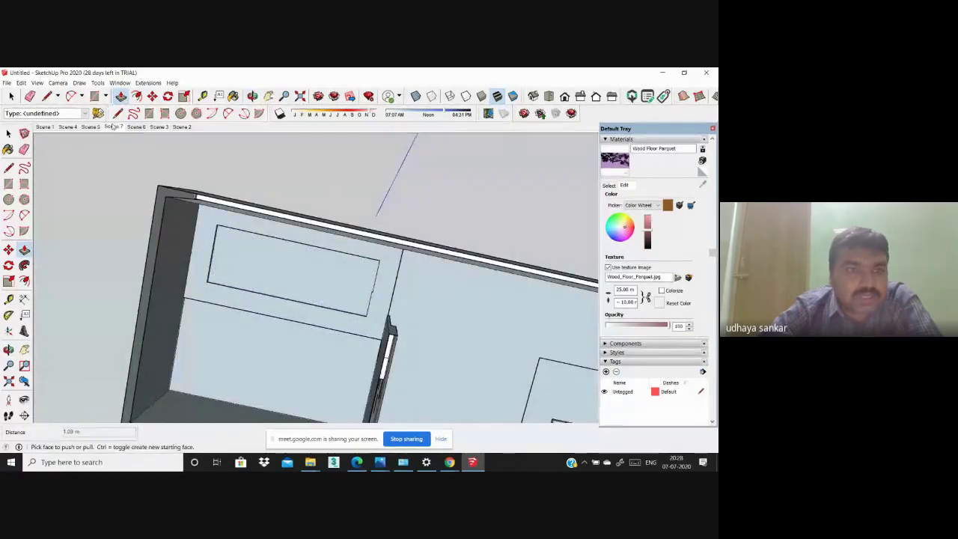
pyautogui.moveTo(295, 329); pyautogui.dragTo(114, 128, button='middle')
pyautogui.click(112, 127)
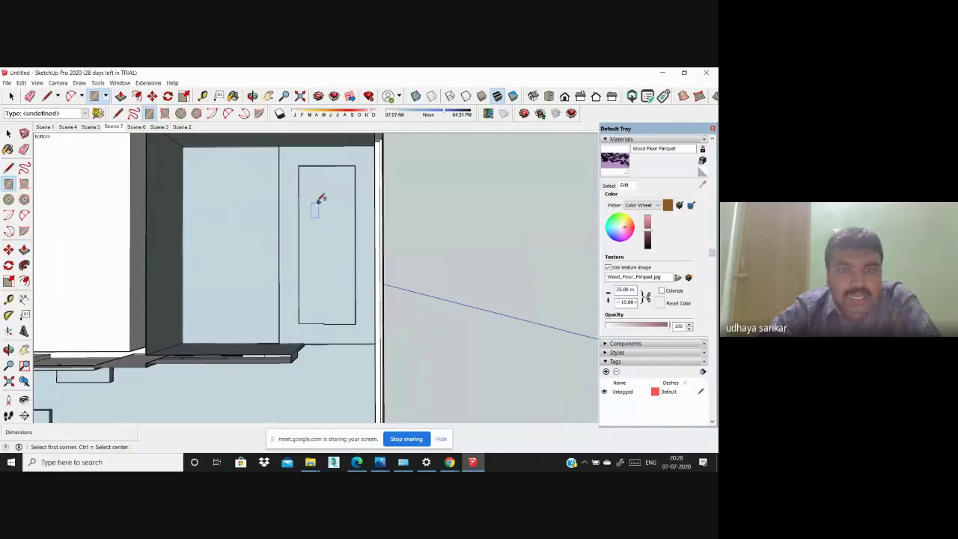
# Step: Zoom in on the inset panel and set a first corner for the strip
pyautogui.scroll(2, 306, 187)
pyautogui.scroll(2, 303, 187)
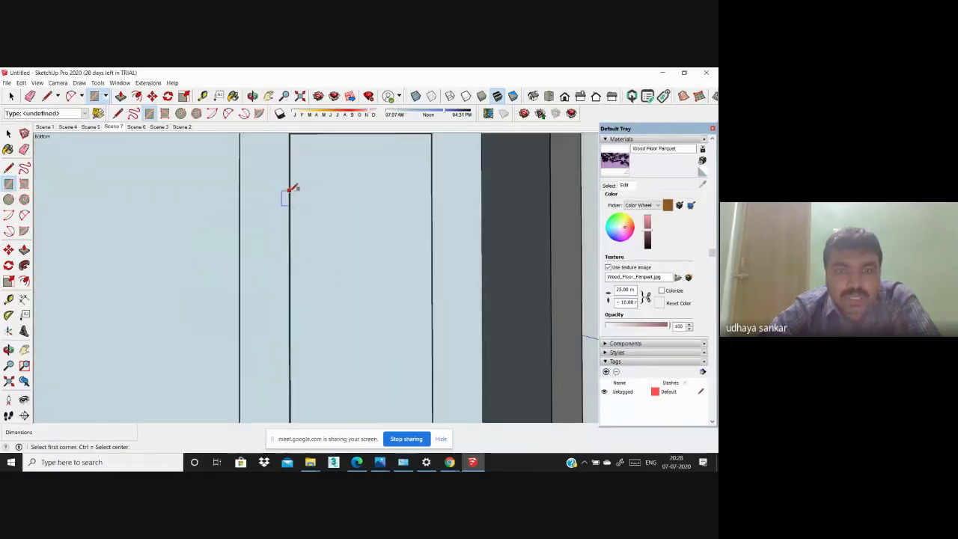
pyautogui.click(433, 203)
pyautogui.moveTo(406, 214); pyautogui.dragTo(376, 69, button='middle')
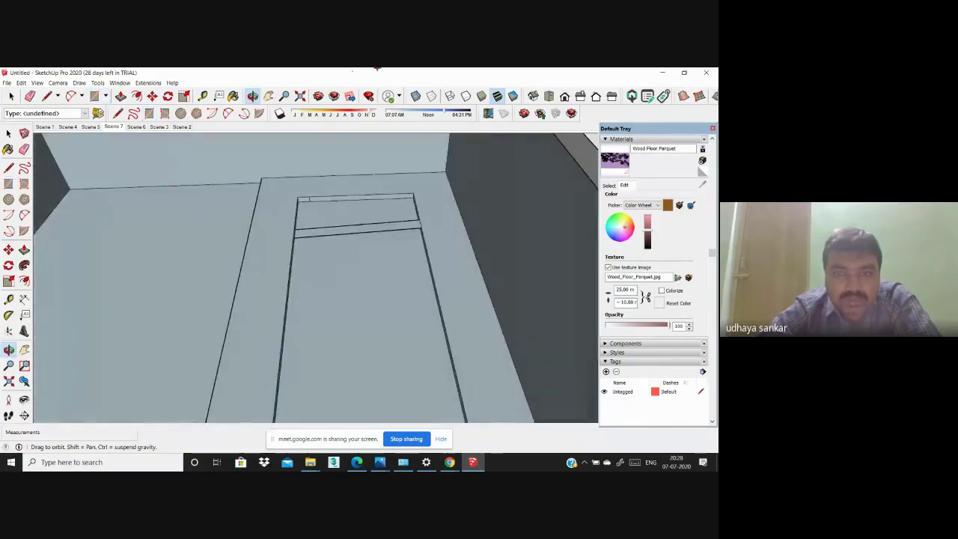
# Step: Draw a thin rectangle spanning the upper end of the inset ceiling panel
pyautogui.press('r')
pyautogui.scroll(1, 311, 242)
pyautogui.scroll(1, 320, 235)
pyautogui.scroll(1, 315, 244)
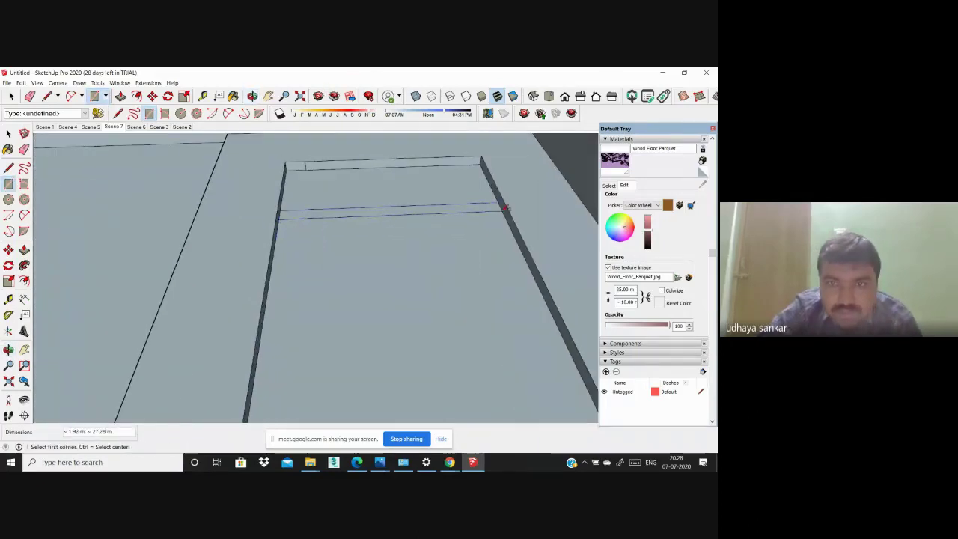
pyautogui.scroll(-1, 374, 229)
pyautogui.moveTo(416, 252); pyautogui.dragTo(422, 356, button='middle')
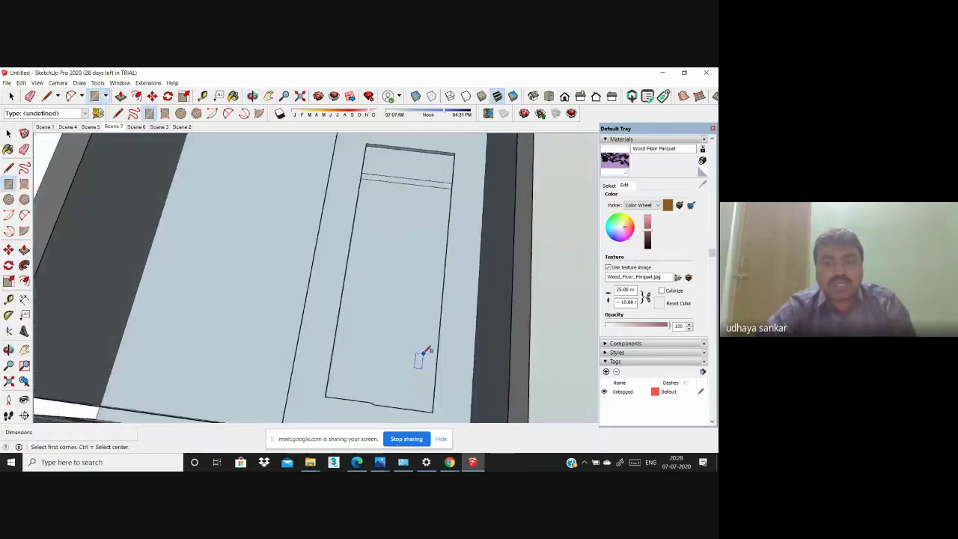
pyautogui.scroll(-2, 421, 355)
pyautogui.scroll(3, 404, 315)
pyautogui.scroll(2, 389, 258)
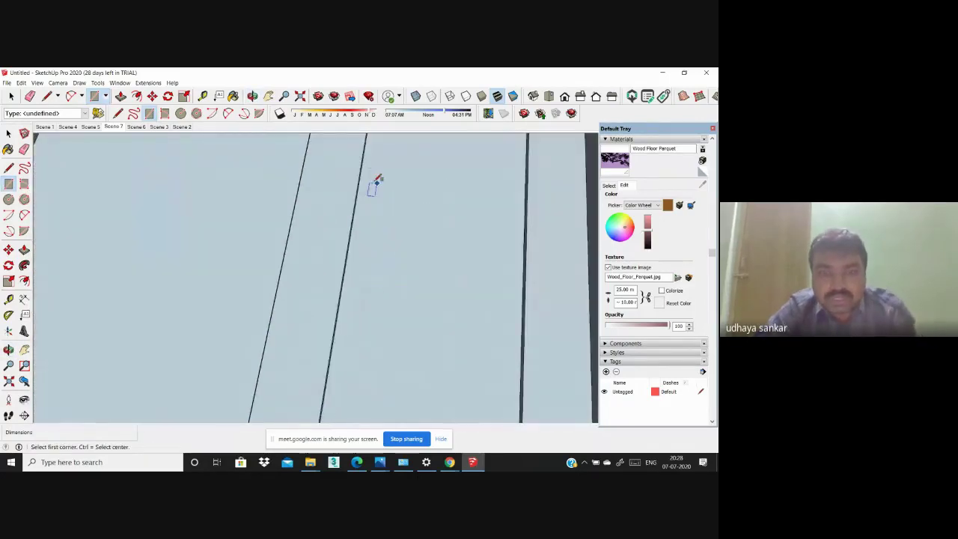
pyautogui.scroll(-2, 363, 169)
pyautogui.scroll(-1, 382, 194)
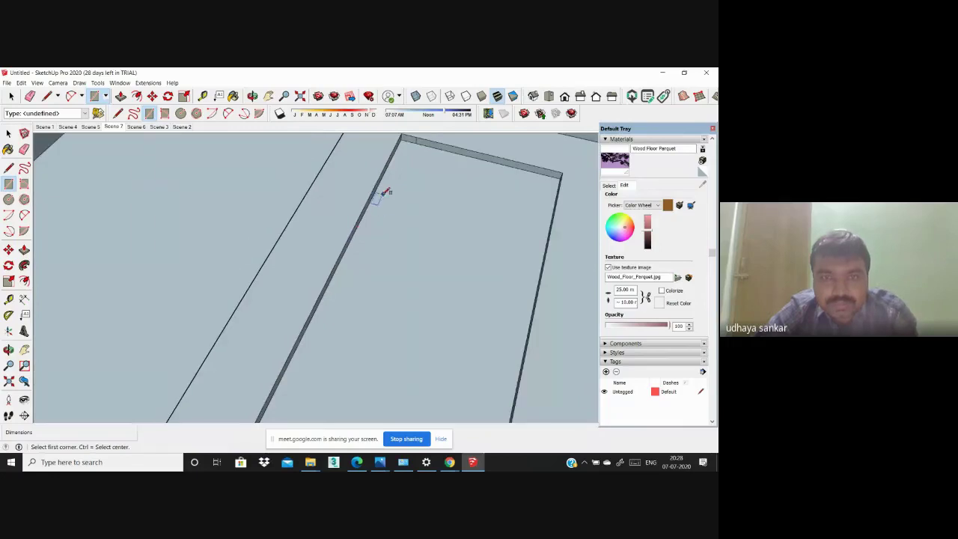
pyautogui.scroll(-1, 526, 247)
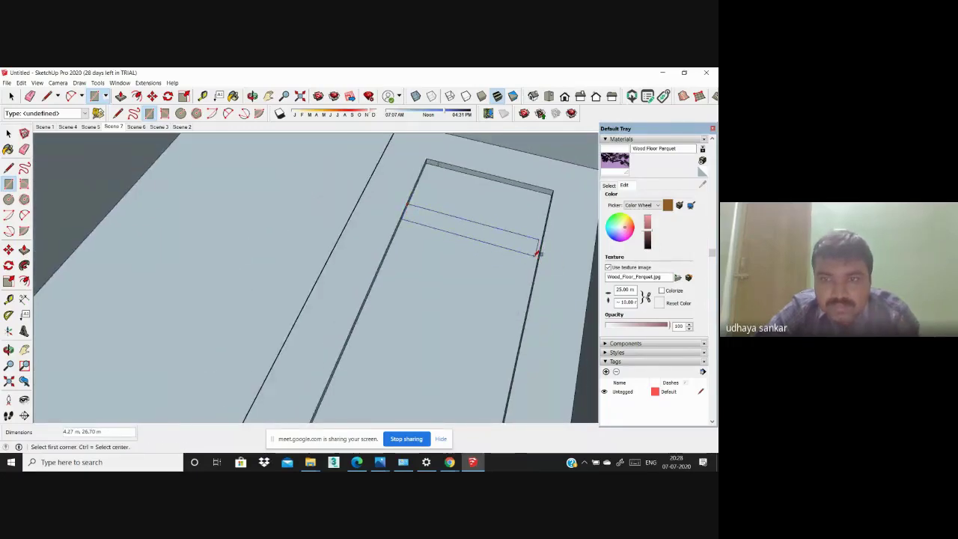
pyautogui.scroll(1, 498, 267)
pyautogui.scroll(2, 416, 224)
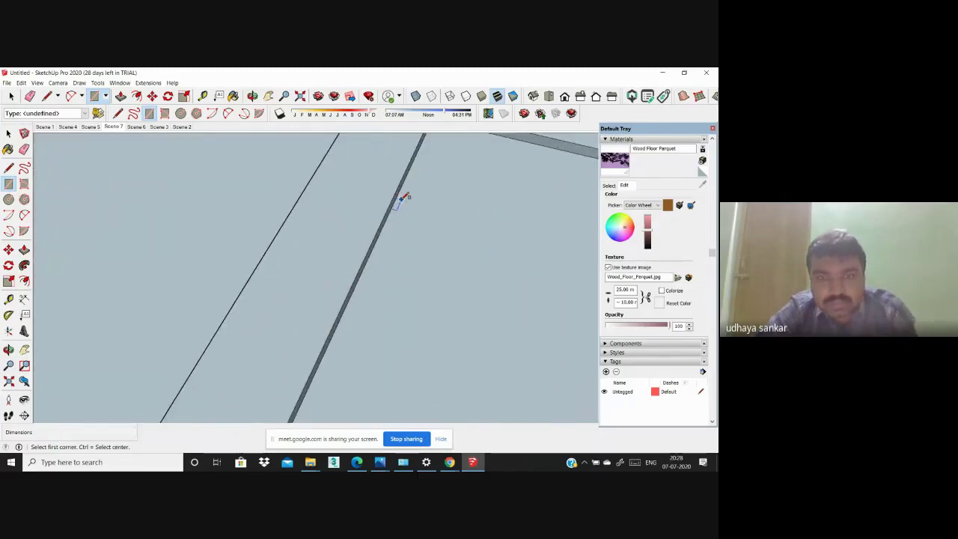
pyautogui.scroll(-3, 401, 202)
pyautogui.scroll(1, 531, 250)
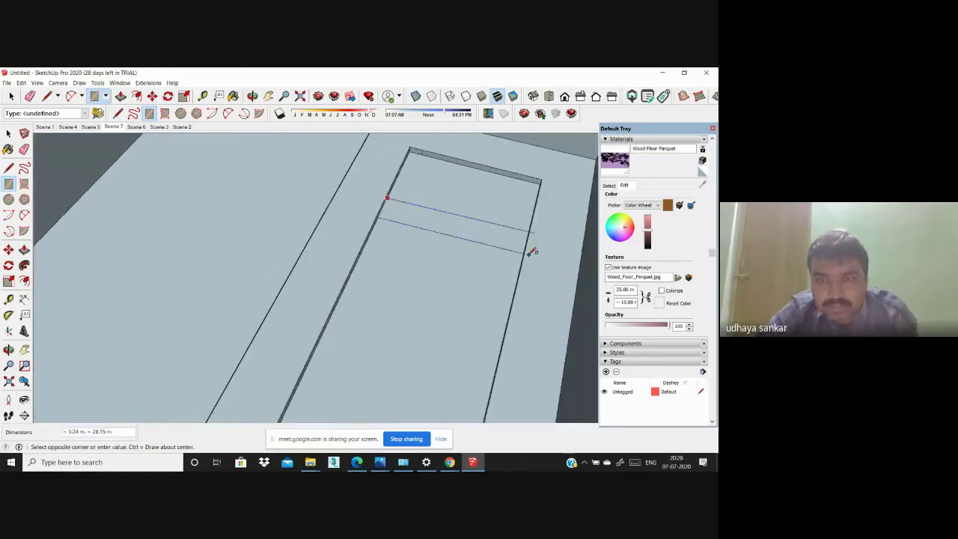
pyautogui.scroll(2, 524, 250)
pyautogui.scroll(1, 527, 250)
pyautogui.moveTo(526, 250); pyautogui.dragTo(577, 239, button='middle')
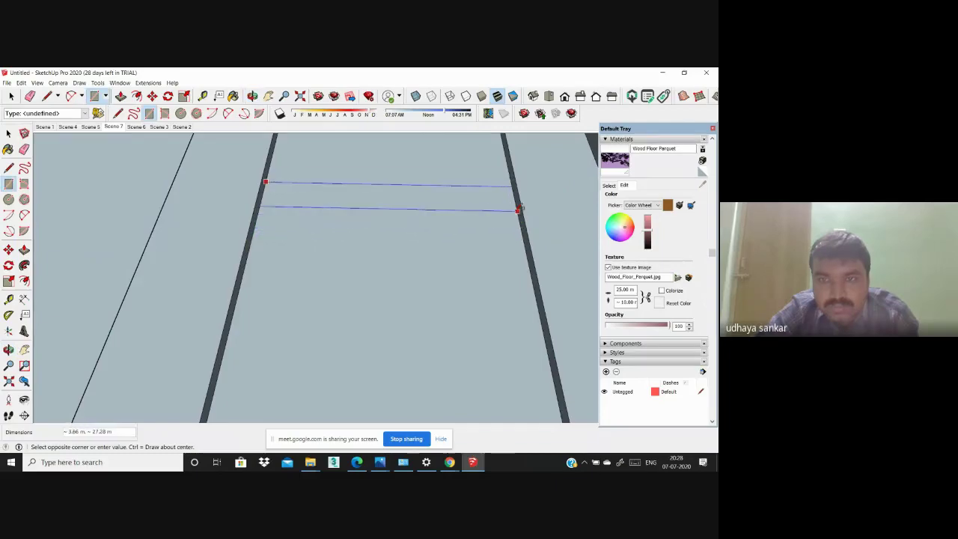
pyautogui.click(518, 208)
pyautogui.scroll(-3, 351, 292)
pyautogui.scroll(-2, 379, 319)
pyautogui.moveTo(379, 318); pyautogui.dragTo(346, 346, button='middle')
pyautogui.scroll(2, 341, 363)
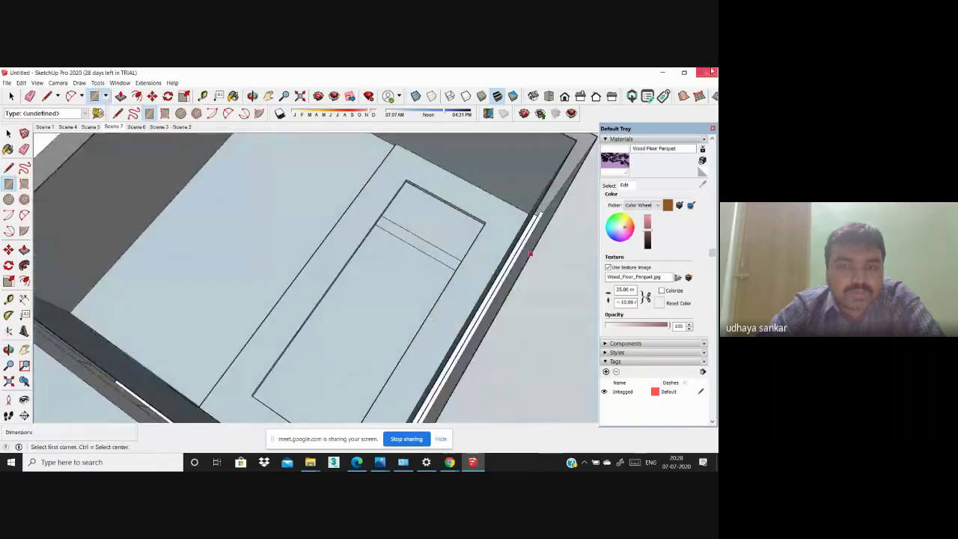
# Step: Select and copy the strip, then paste a first copy onto the inset panel
pyautogui.press('space')
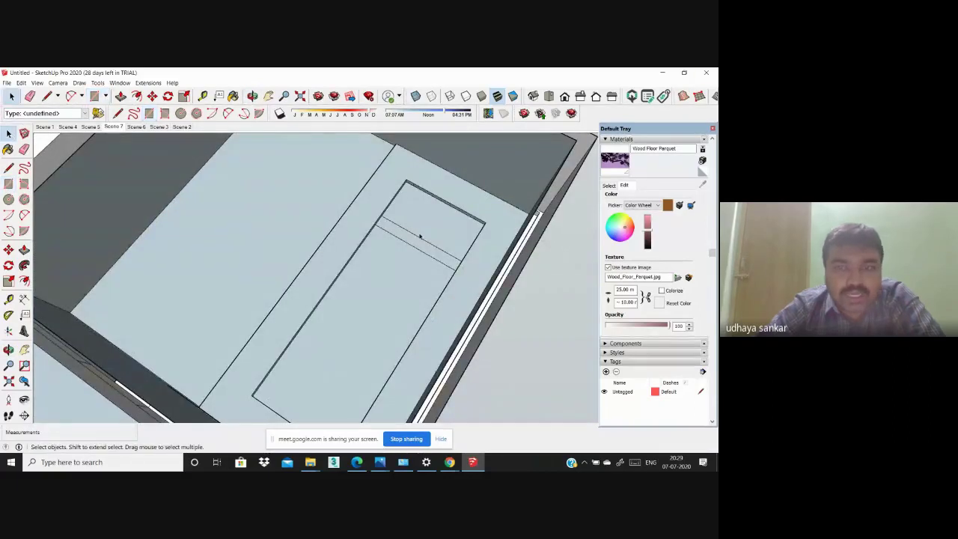
pyautogui.scroll(-2, 422, 235)
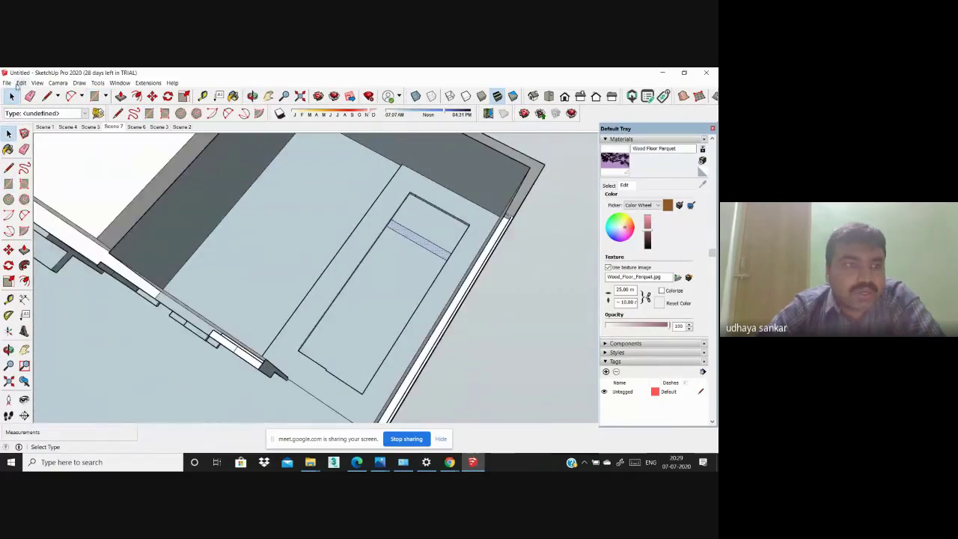
pyautogui.click(20, 83)
pyautogui.click(20, 83)
pyautogui.click(20, 83)
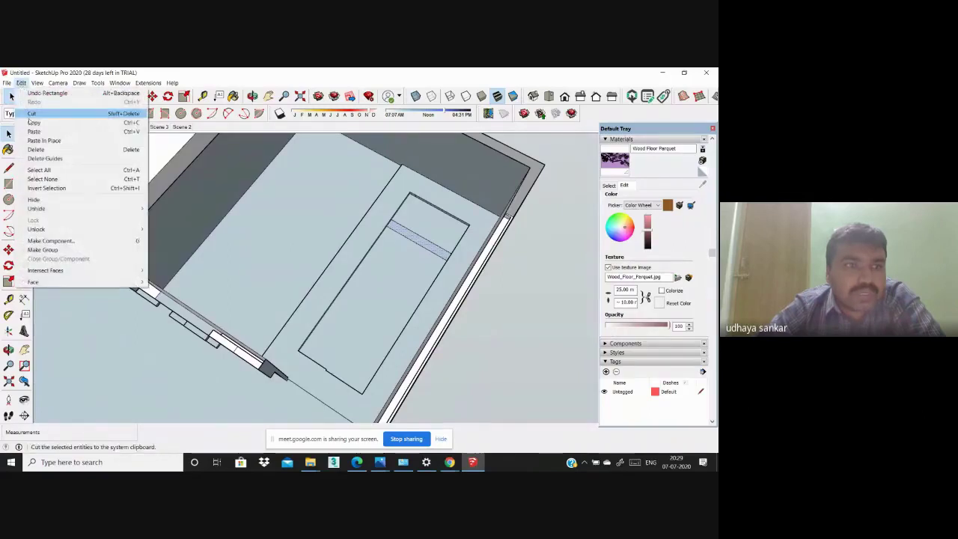
pyautogui.click(33, 132)
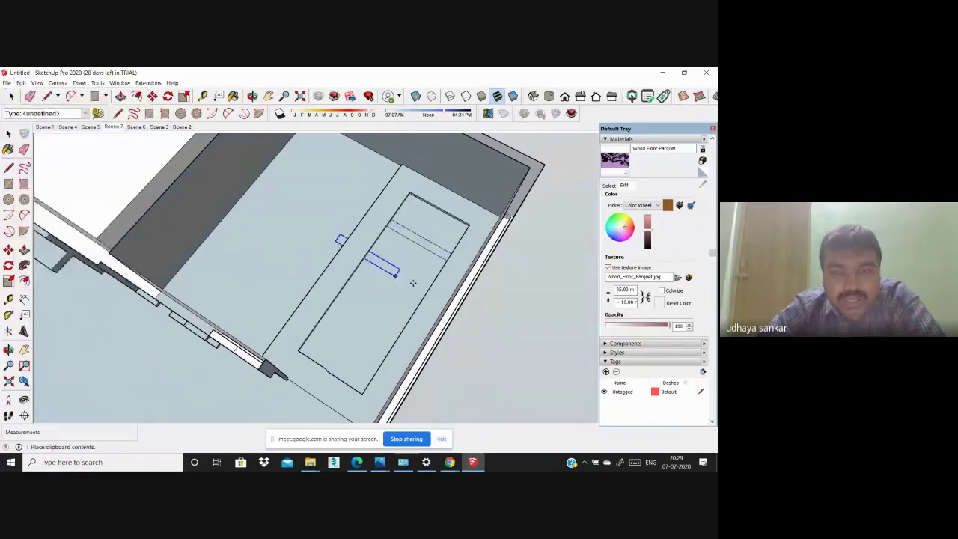
pyautogui.scroll(2, 421, 284)
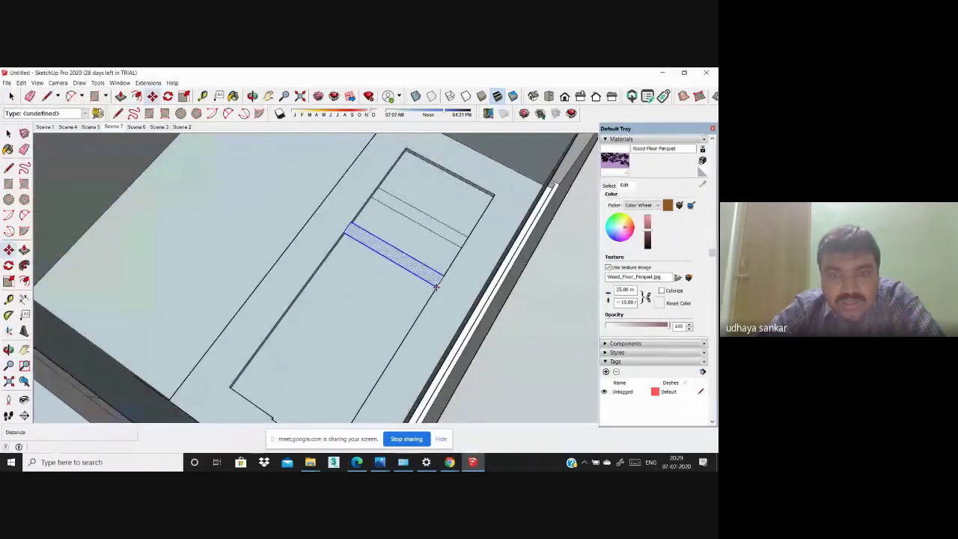
pyautogui.moveTo(437, 286); pyautogui.dragTo(498, 160, button='middle')
pyautogui.moveTo(455, 187)
pyautogui.mouseDown(button='middle')
pyautogui.moveTo(399, 216)
pyautogui.moveTo(399, 303)
pyautogui.moveTo(367, 318)
pyautogui.mouseUp(button='middle')
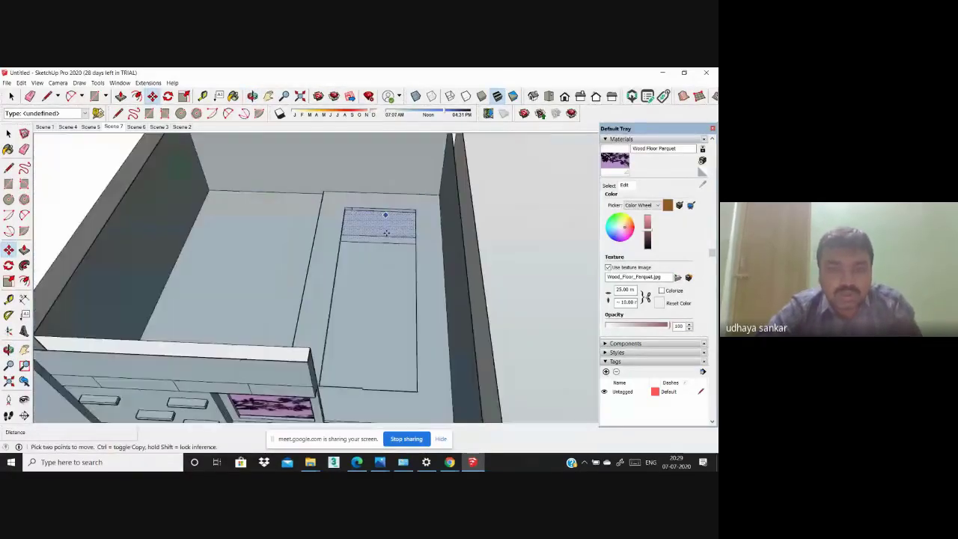
pyautogui.click(367, 317)
# Step: Paste three more strip copies at intervals down to the panel's lower end
pyautogui.click(21, 82)
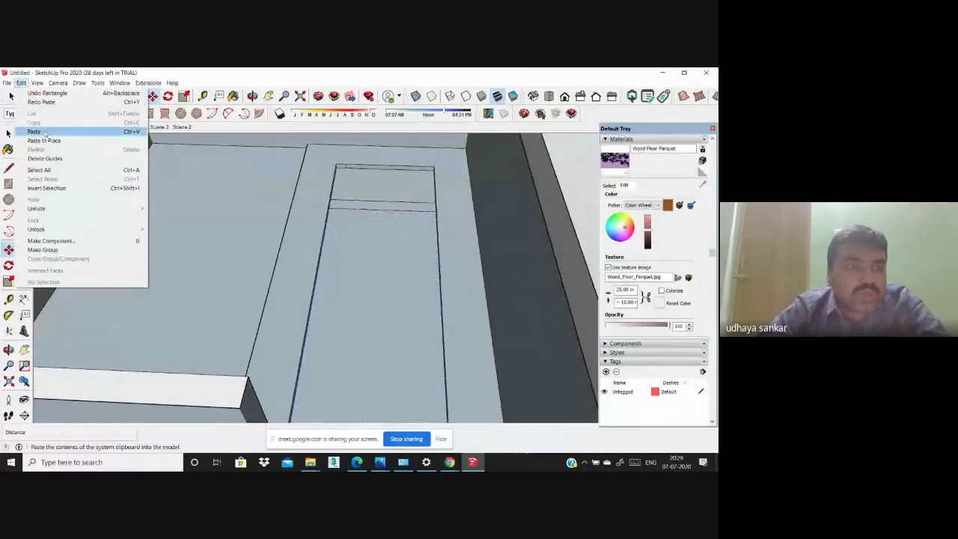
pyautogui.click(50, 132)
pyautogui.scroll(2, 419, 239)
pyautogui.scroll(1, 442, 234)
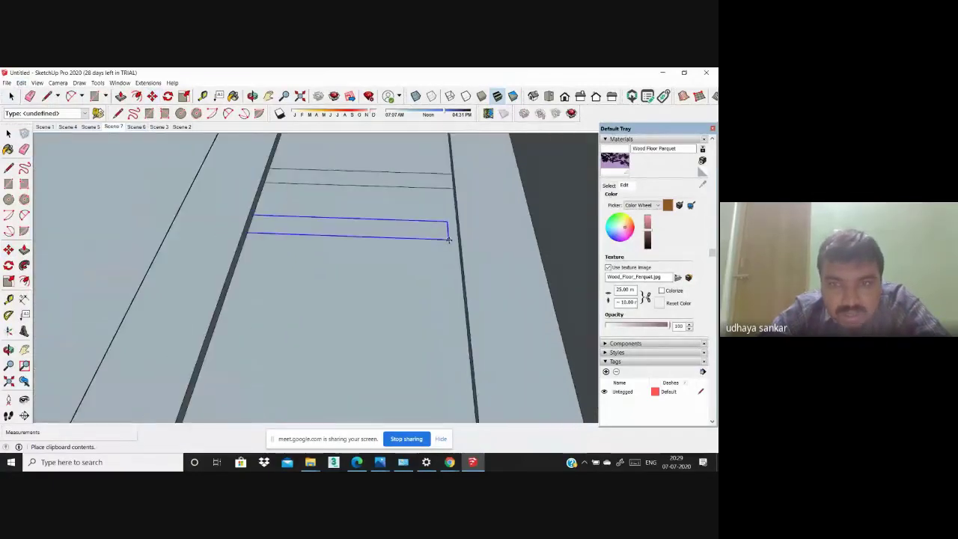
pyautogui.click(473, 271)
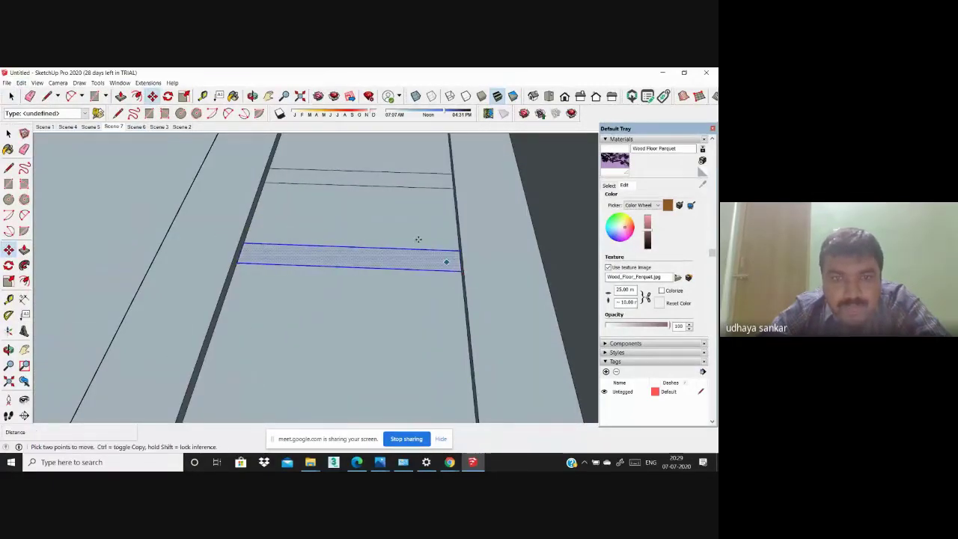
pyautogui.scroll(-2, 389, 234)
pyautogui.click(21, 82)
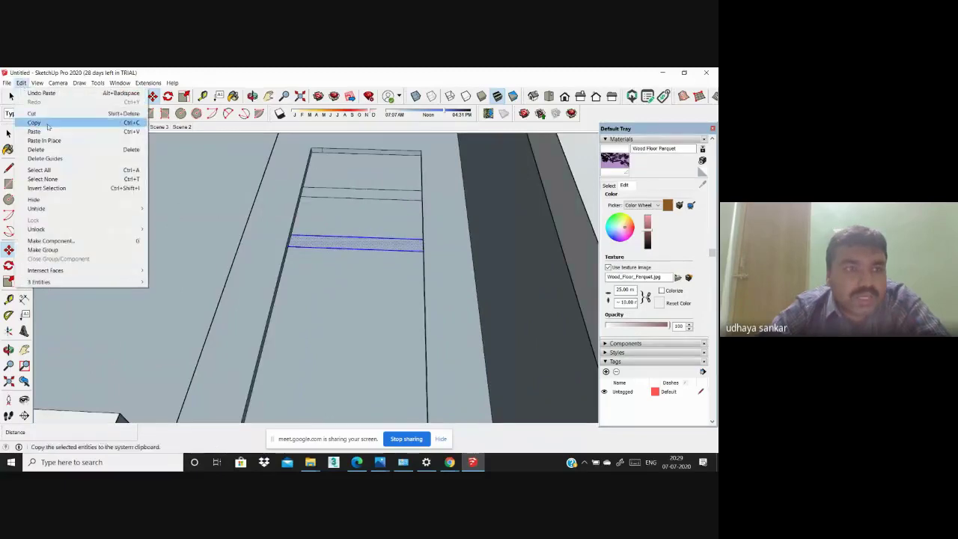
pyautogui.click(51, 131)
pyautogui.click(424, 315)
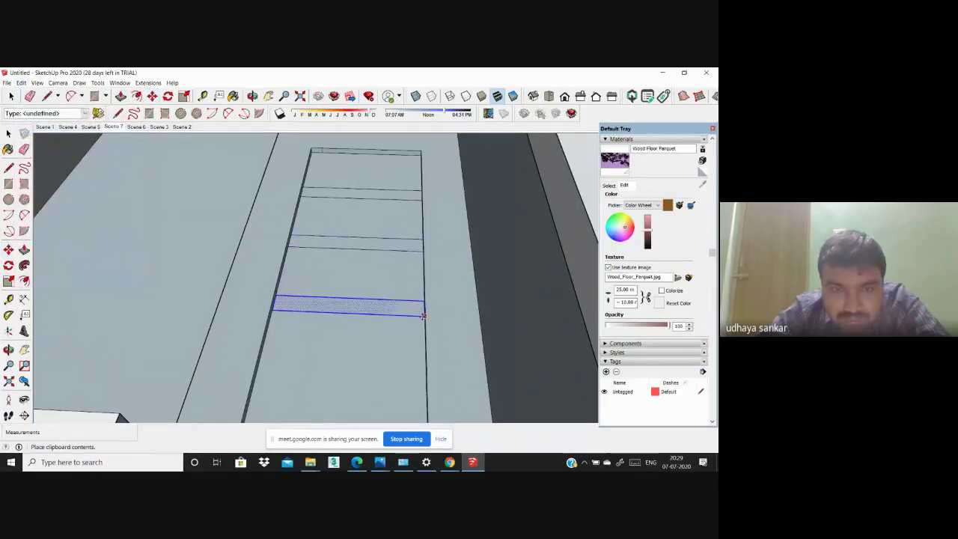
pyautogui.click(20, 82)
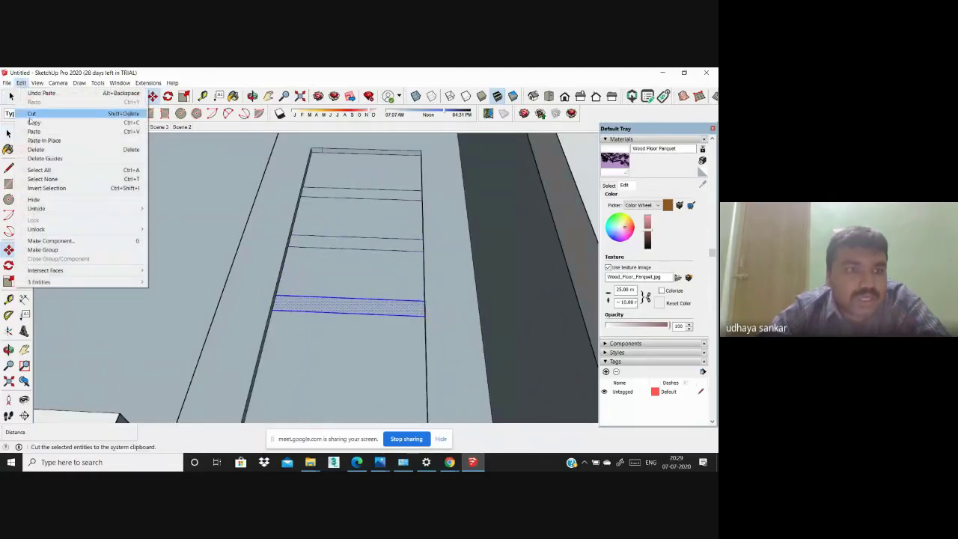
pyautogui.click(50, 132)
pyautogui.scroll(1, 374, 349)
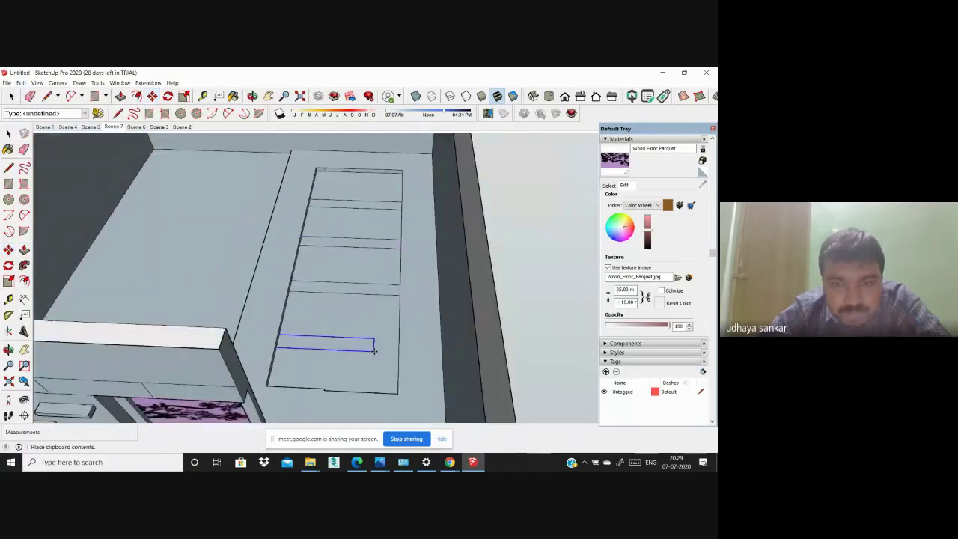
pyautogui.scroll(-1, 407, 342)
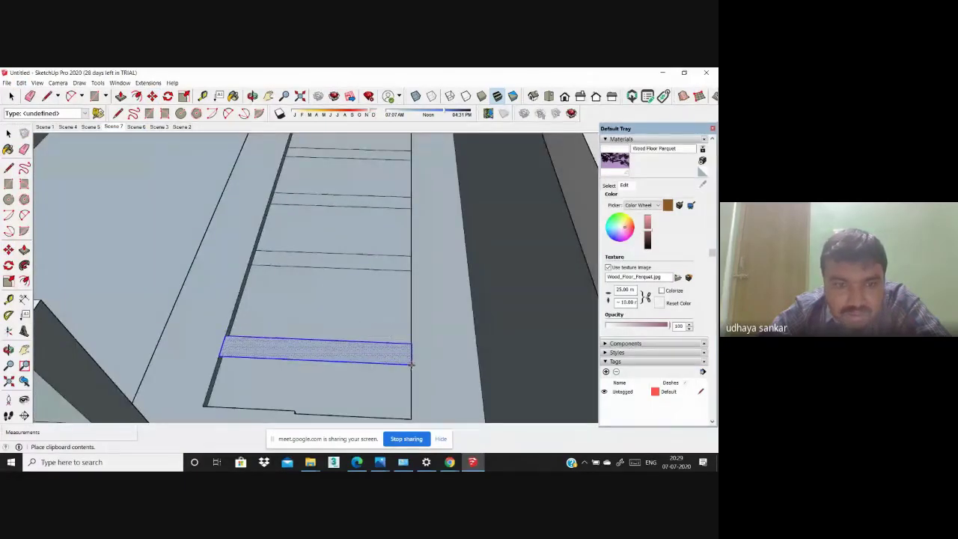
pyautogui.scroll(1, 374, 385)
pyautogui.scroll(1, 391, 372)
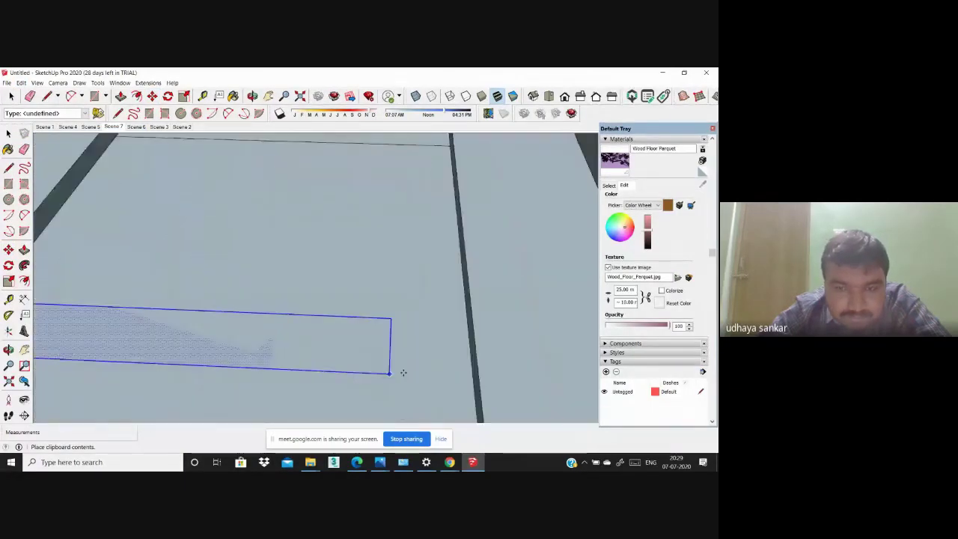
pyautogui.click(462, 371)
pyautogui.scroll(-1, 441, 348)
pyautogui.scroll(-2, 414, 361)
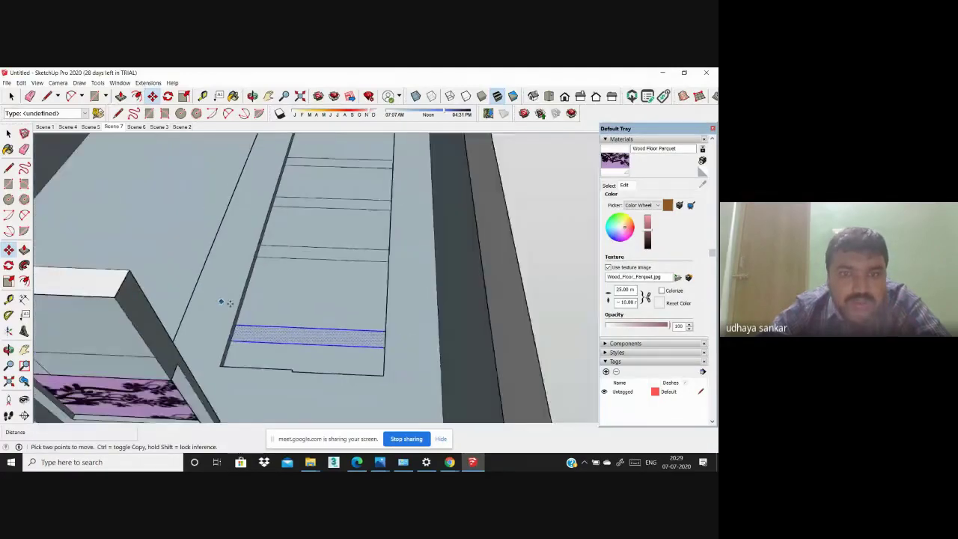
# Step: Paste further strip copies into the gaps between the existing grooves
pyautogui.click(21, 83)
pyautogui.click(34, 129)
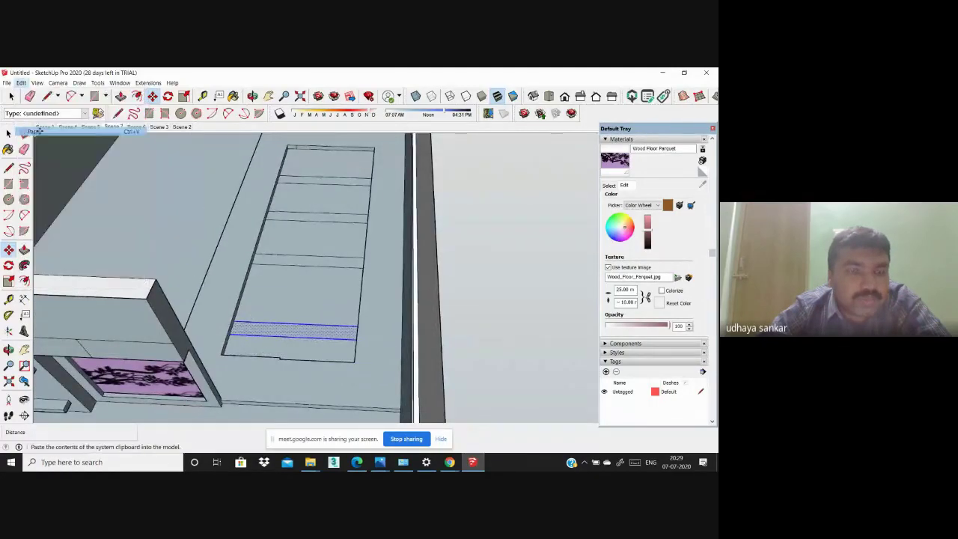
pyautogui.scroll(2, 356, 305)
pyautogui.scroll(1, 356, 305)
pyautogui.click(360, 305)
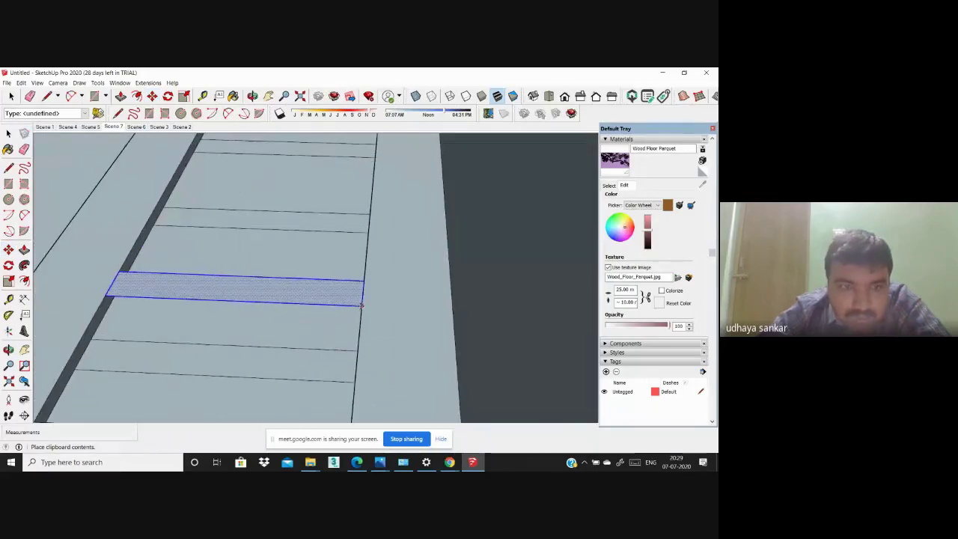
pyautogui.moveTo(360, 305); pyautogui.dragTo(421, 314, button='middle')
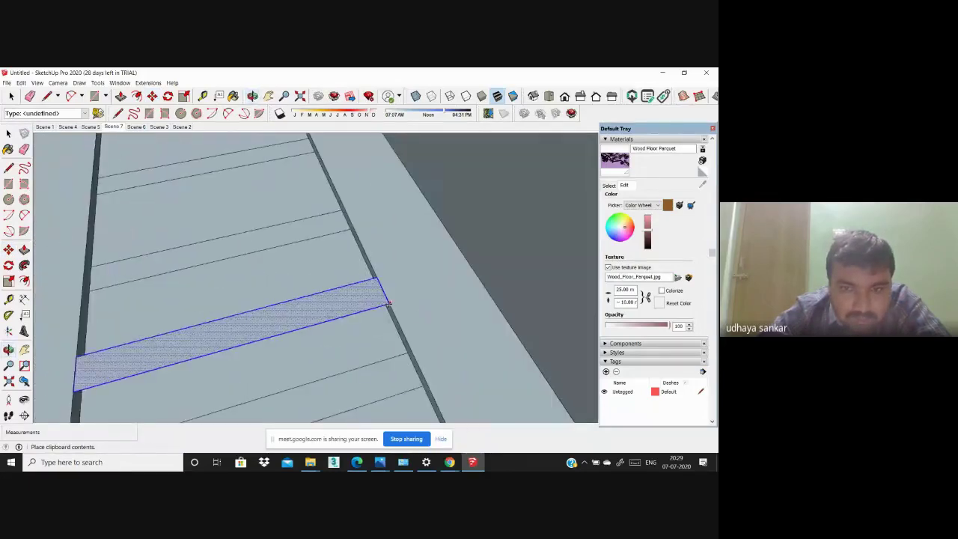
pyautogui.click(388, 303)
pyautogui.scroll(-2, 349, 367)
pyautogui.scroll(-2, 317, 348)
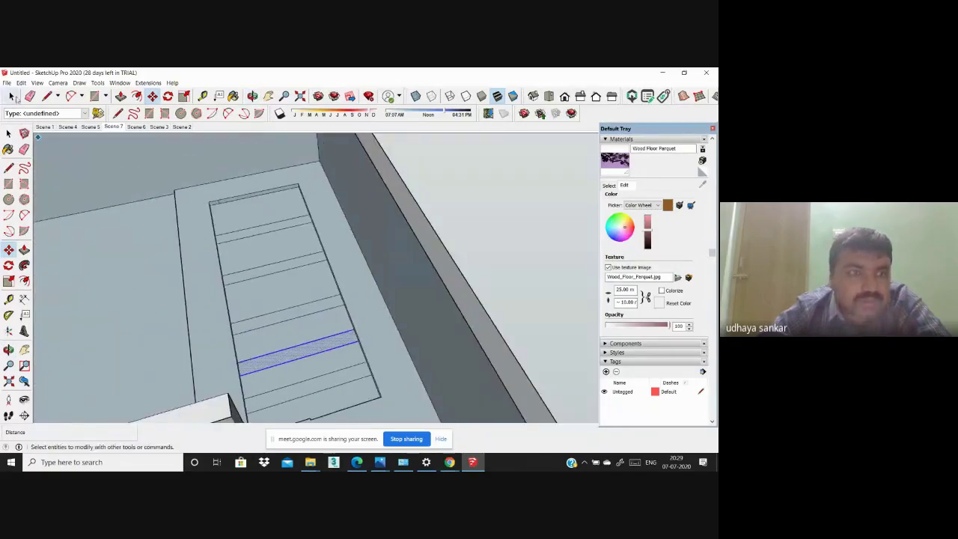
pyautogui.click(22, 83)
pyautogui.click(33, 137)
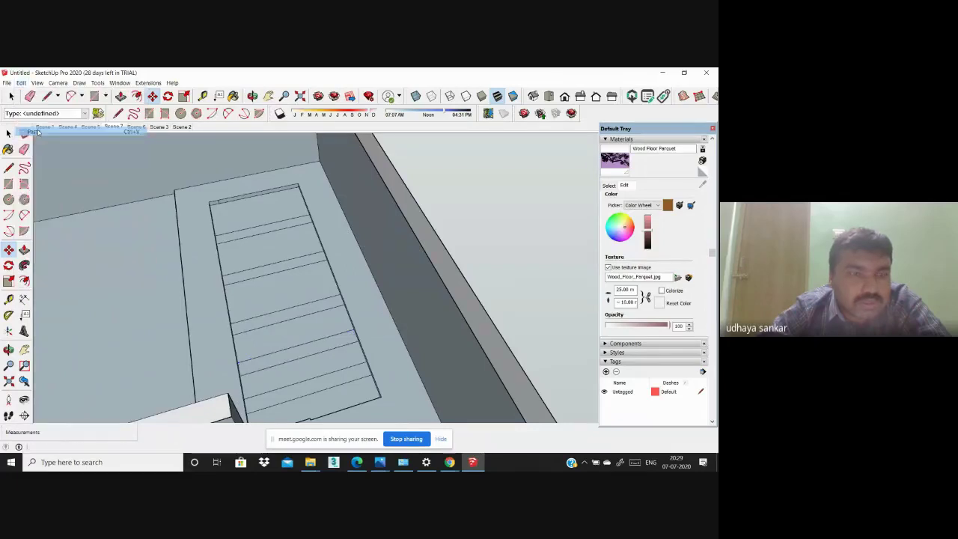
pyautogui.scroll(3, 263, 267)
pyautogui.scroll(1, 317, 274)
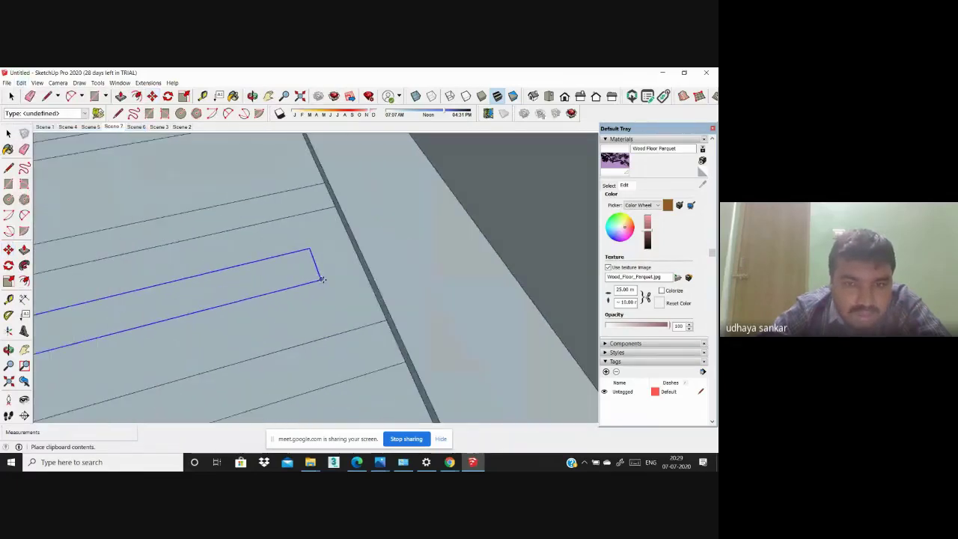
pyautogui.click(367, 279)
pyautogui.scroll(-2, 519, 411)
pyautogui.scroll(-2, 374, 353)
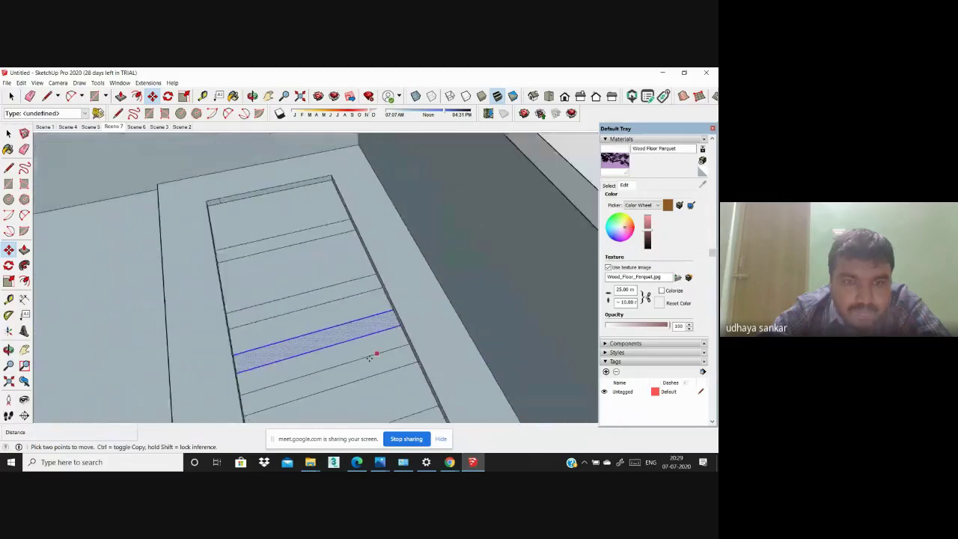
pyautogui.scroll(1, 331, 313)
pyautogui.scroll(-1, 332, 313)
pyautogui.scroll(-1, 267, 306)
pyautogui.scroll(-1, 317, 342)
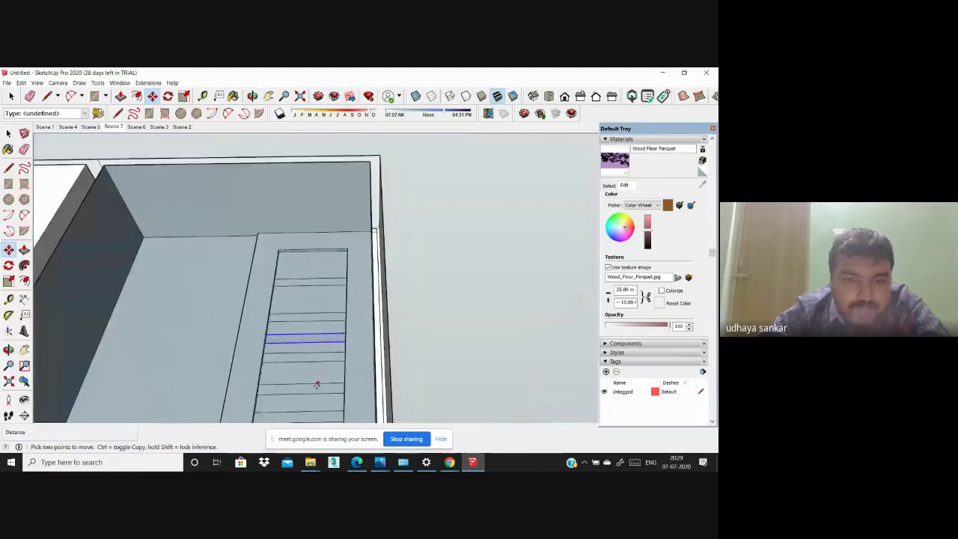
pyautogui.scroll(-1, 310, 383)
pyautogui.scroll(2, 304, 381)
pyautogui.scroll(2, 280, 310)
# Step: Paste the last two strips, one in a remaining gap and one near the panel's top end
pyautogui.click(9, 131)
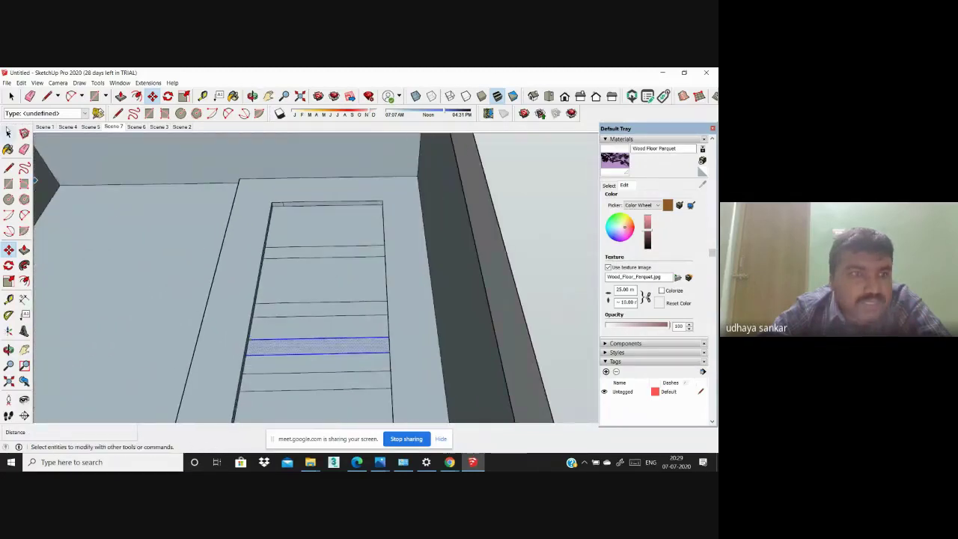
pyautogui.click(23, 83)
pyautogui.click(33, 135)
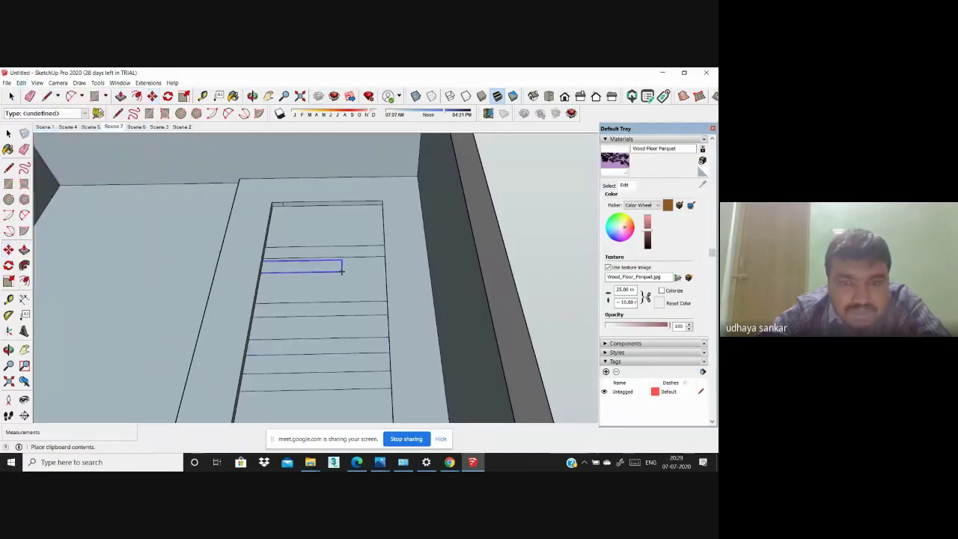
pyautogui.scroll(2, 368, 278)
pyautogui.scroll(1, 368, 278)
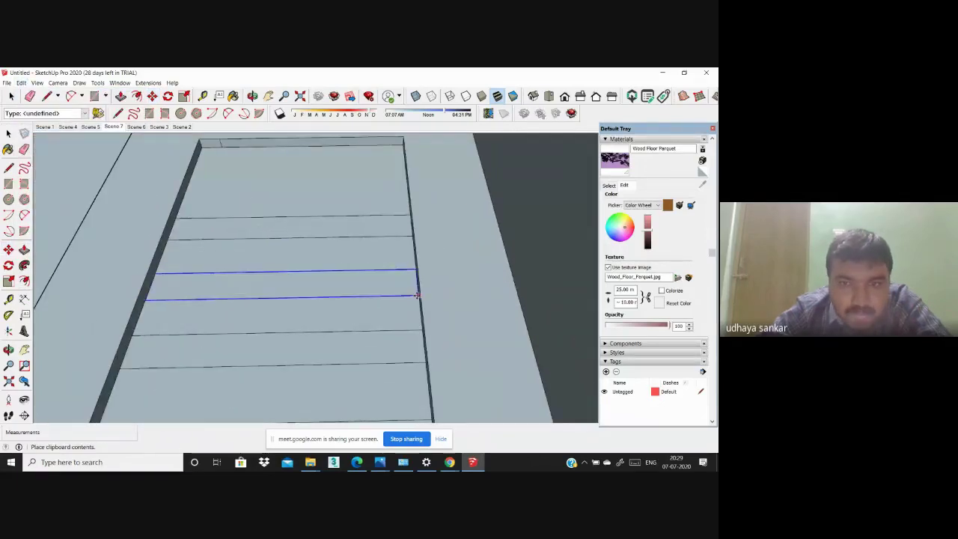
pyautogui.click(417, 296)
pyautogui.scroll(-2, 315, 336)
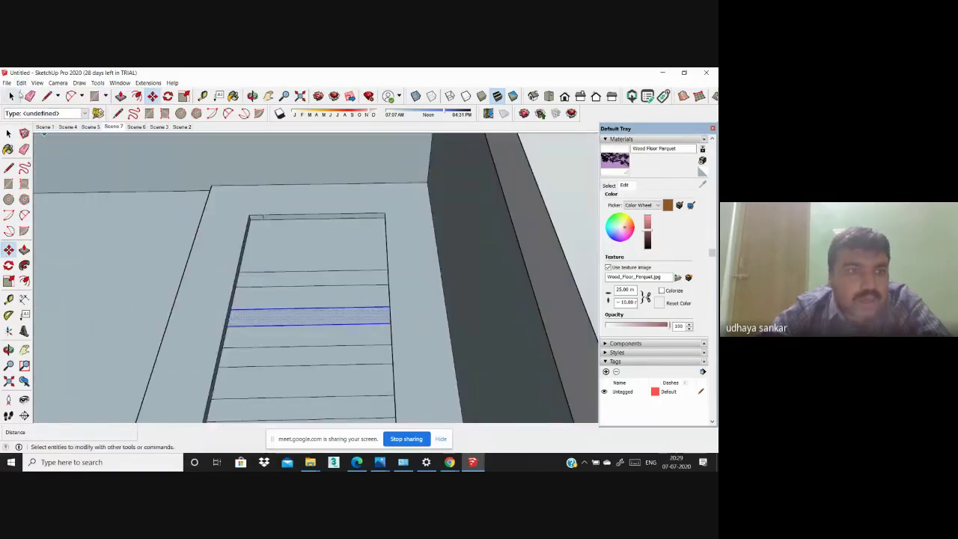
pyautogui.click(21, 83)
pyautogui.click(33, 134)
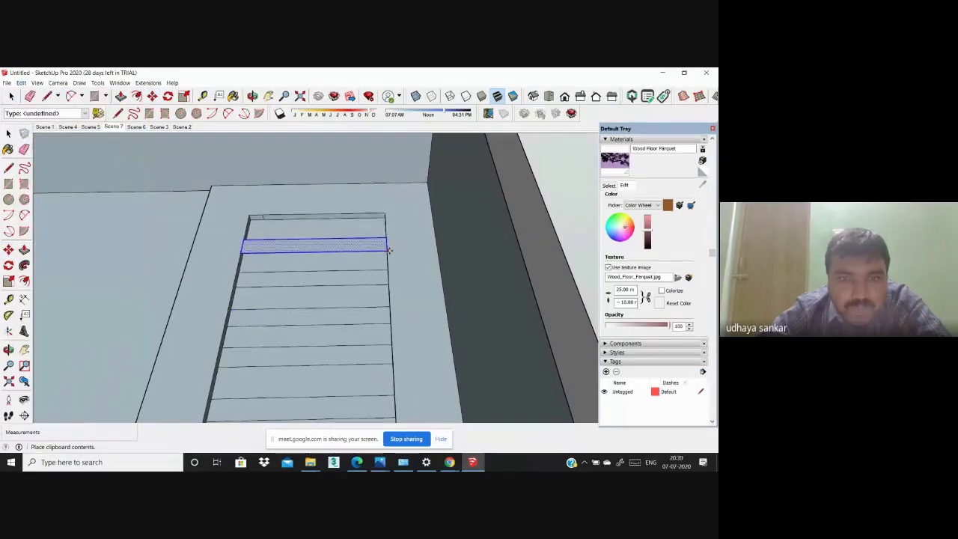
pyautogui.scroll(2, 388, 250)
pyautogui.scroll(2, 388, 252)
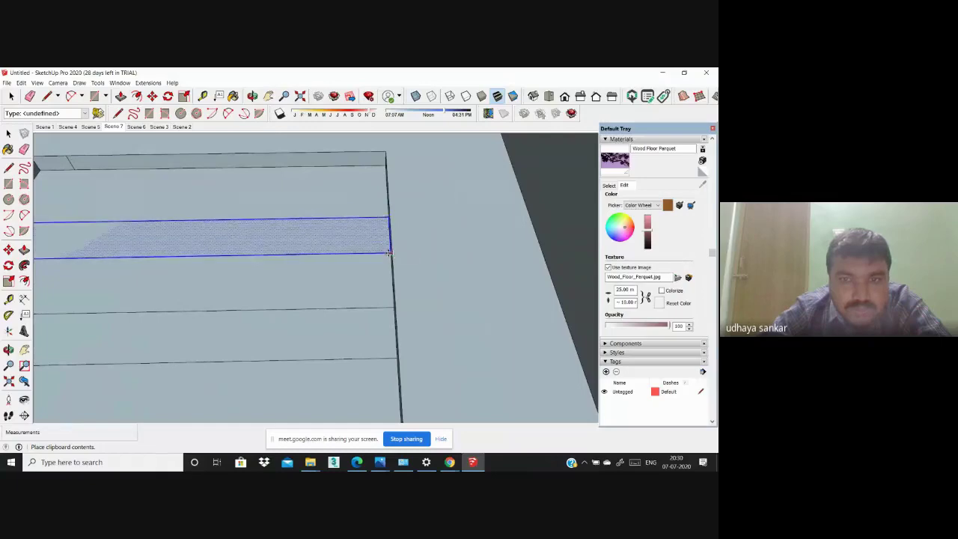
pyautogui.click(388, 252)
pyautogui.scroll(-3, 388, 252)
pyautogui.scroll(-2, 320, 237)
pyautogui.moveTo(320, 237)
pyautogui.mouseDown(button='middle')
pyautogui.moveTo(310, 246)
pyautogui.moveTo(348, 258)
pyautogui.moveTo(284, 246)
pyautogui.moveTo(357, 261)
pyautogui.moveTo(375, 349)
pyautogui.moveTo(333, 252)
pyautogui.moveTo(352, 322)
pyautogui.moveTo(325, 352)
pyautogui.moveTo(340, 369)
pyautogui.mouseUp(button='middle')
pyautogui.scroll(2, 340, 368)
# Step: Push/Pull the first two strips up into the ceiling as grooves
pyautogui.click(24, 249)
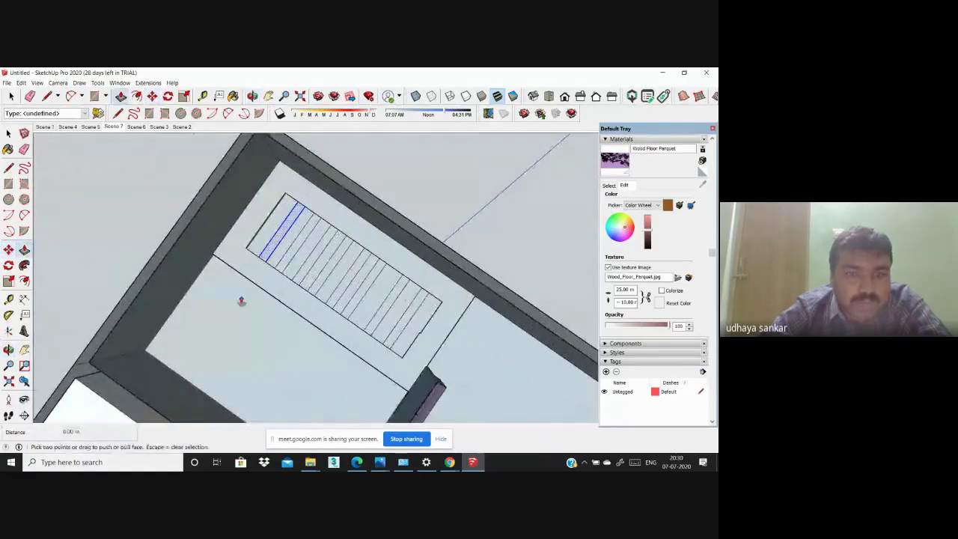
pyautogui.scroll(2, 241, 299)
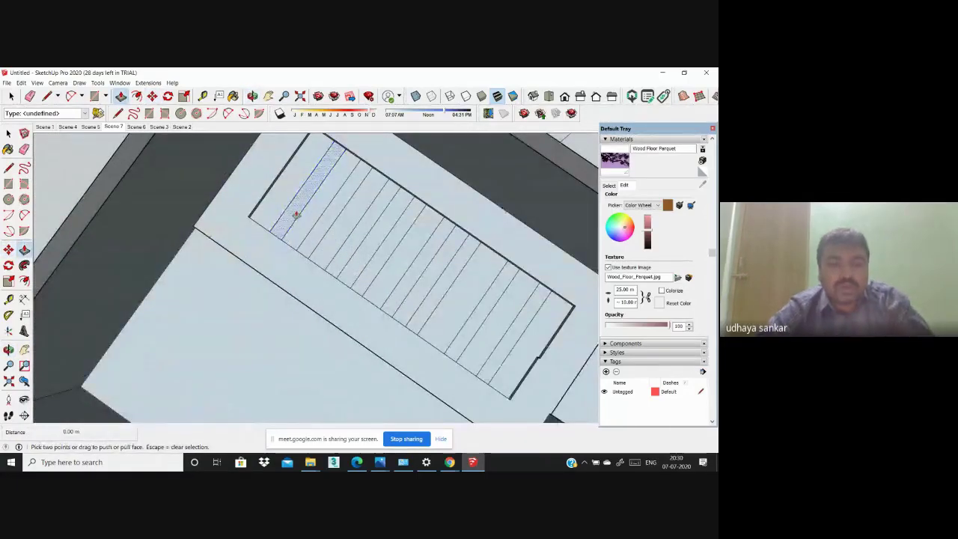
pyautogui.moveTo(292, 219); pyautogui.dragTo(286, 252, button='middle')
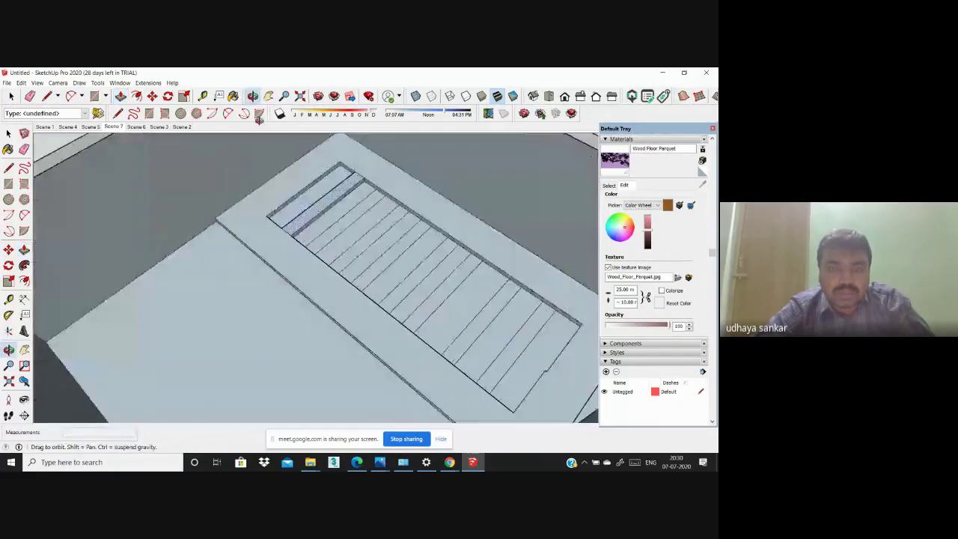
pyautogui.click(285, 252)
pyautogui.scroll(2, 327, 231)
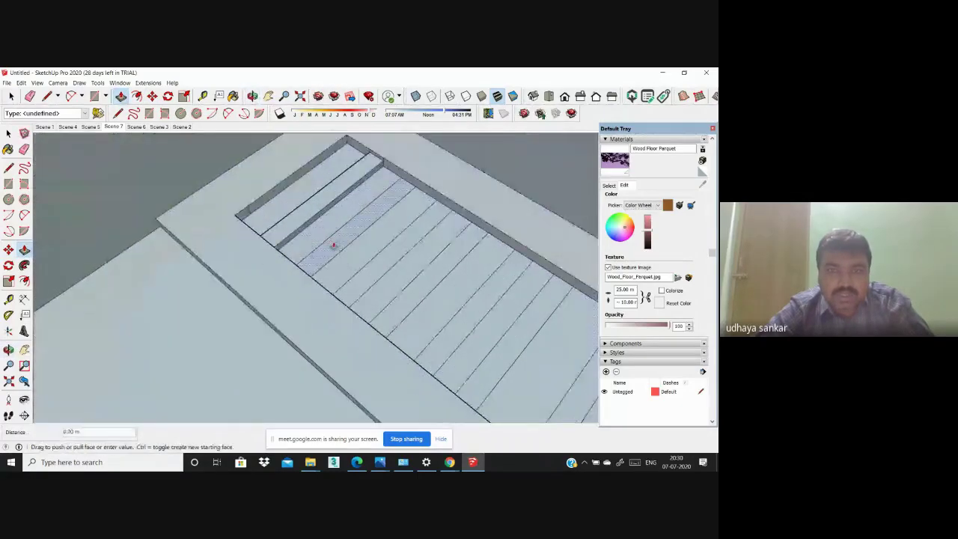
pyautogui.moveTo(333, 245); pyautogui.dragTo(332, 239)
pyautogui.moveTo(374, 271); pyautogui.dragTo(436, 303)
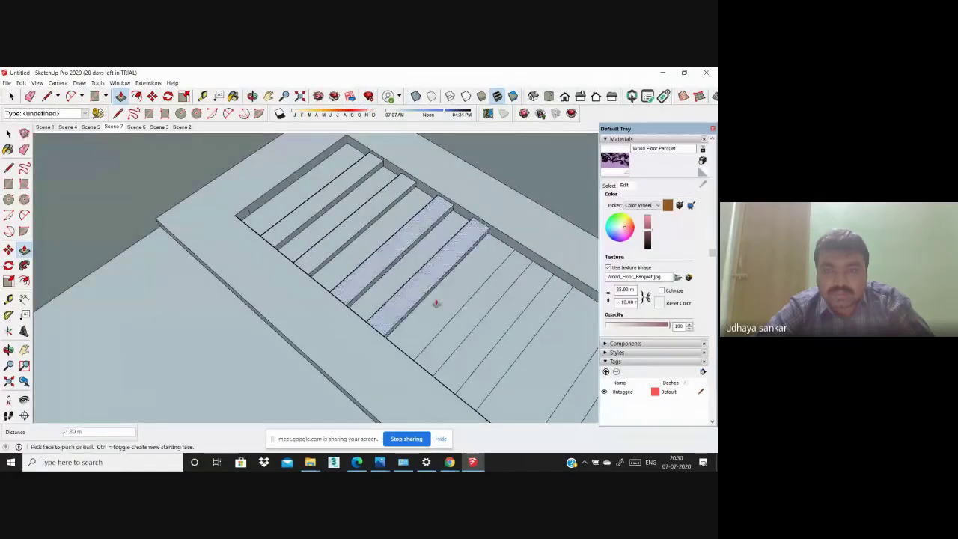
# Step: Recess more alternate strips, then orbit out to view the whole building
pyautogui.scroll(-1, 436, 303)
pyautogui.scroll(-1, 421, 276)
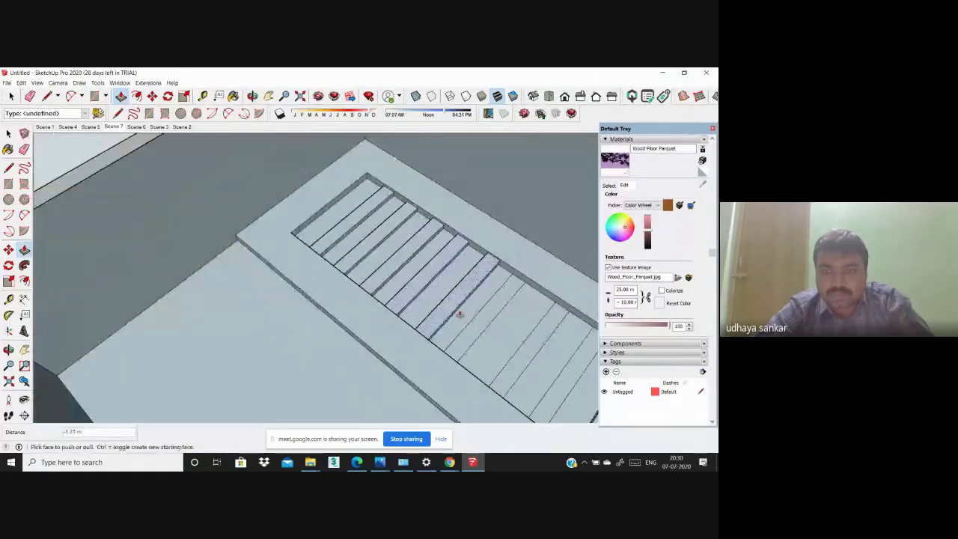
pyautogui.click(476, 330)
pyautogui.scroll(-2, 464, 325)
pyautogui.scroll(2, 463, 314)
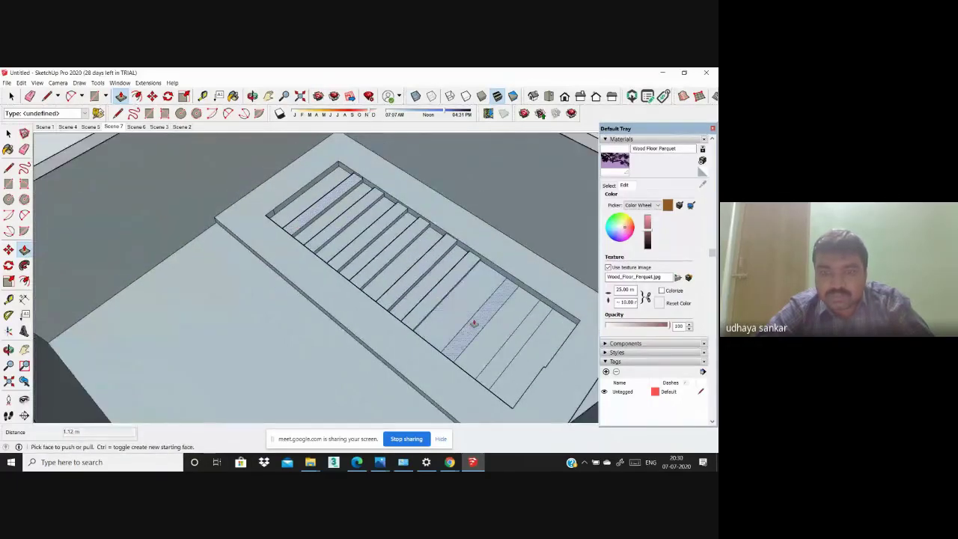
pyautogui.click(473, 323)
pyautogui.scroll(-2, 348, 255)
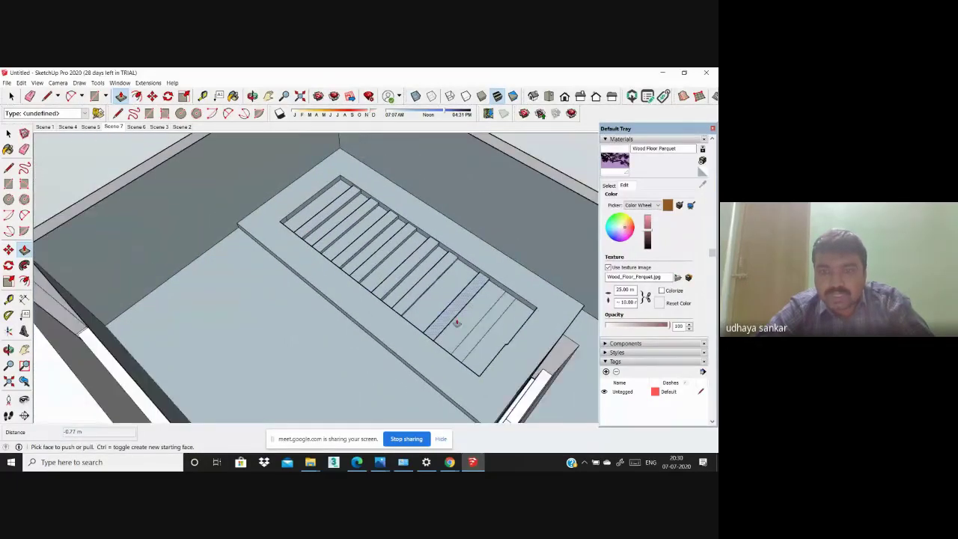
pyautogui.click(472, 334)
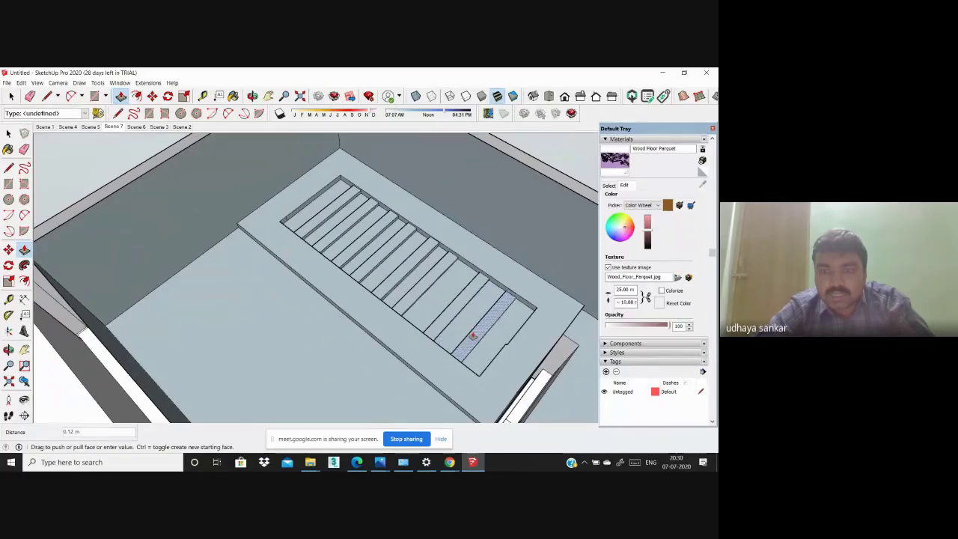
pyautogui.scroll(-3, 473, 334)
pyautogui.moveTo(472, 335)
pyautogui.mouseDown(button='middle')
pyautogui.moveTo(376, 408)
pyautogui.moveTo(388, 301)
pyautogui.moveTo(209, 237)
pyautogui.moveTo(374, 310)
pyautogui.mouseUp(button='middle')
pyautogui.scroll(-2, 376, 408)
pyautogui.scroll(3, 375, 310)
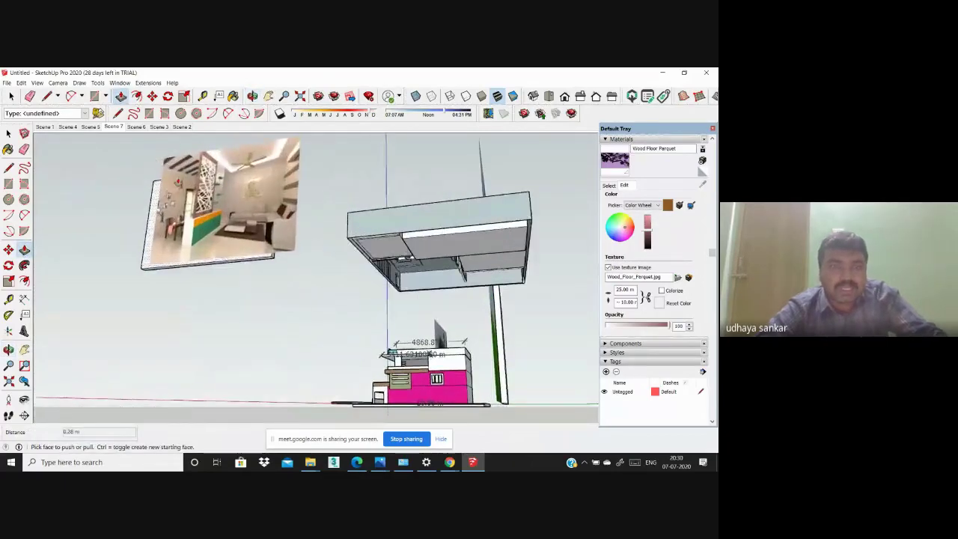
pyautogui.scroll(1, 383, 354)
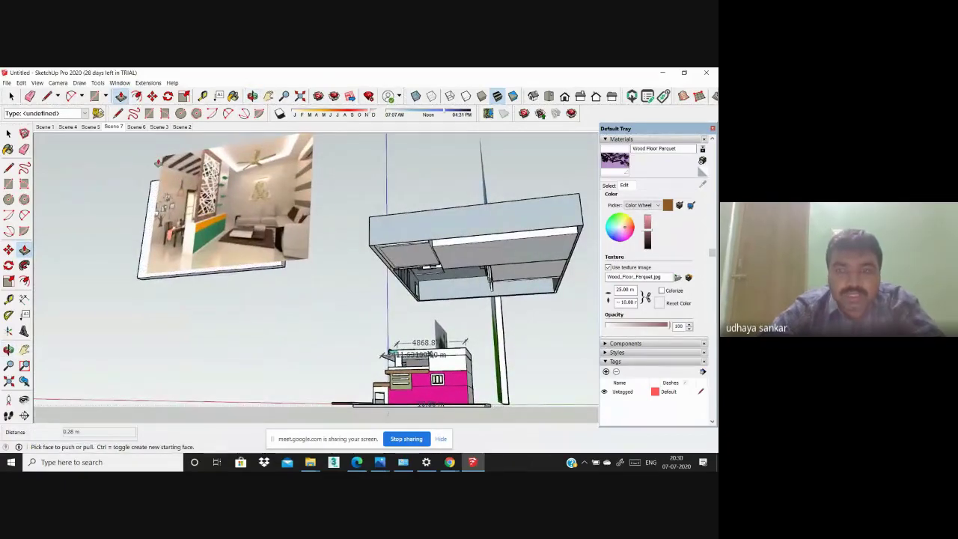
pyautogui.scroll(3, 386, 353)
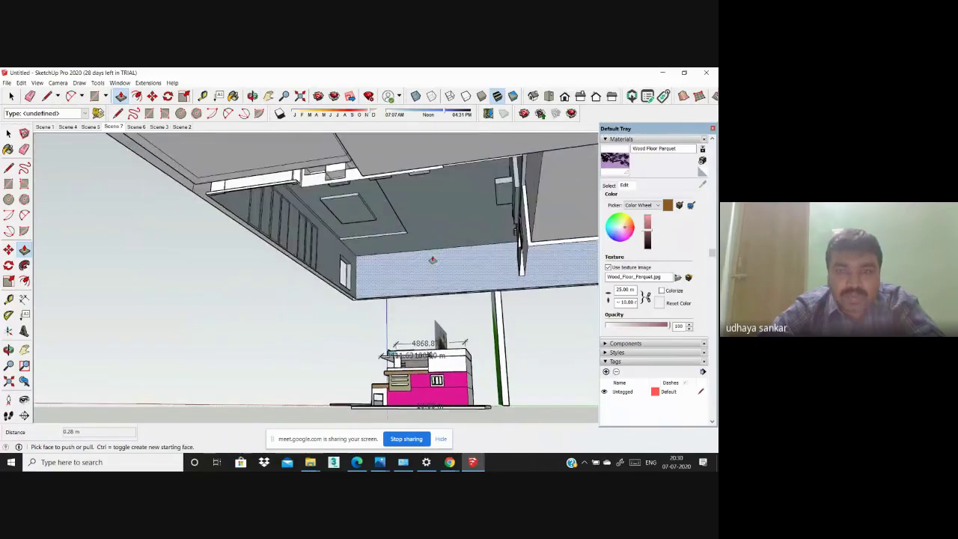
pyautogui.moveTo(385, 354)
pyautogui.mouseDown(button='middle')
pyautogui.moveTo(397, 203)
pyautogui.moveTo(461, 403)
pyautogui.mouseUp(button='middle')
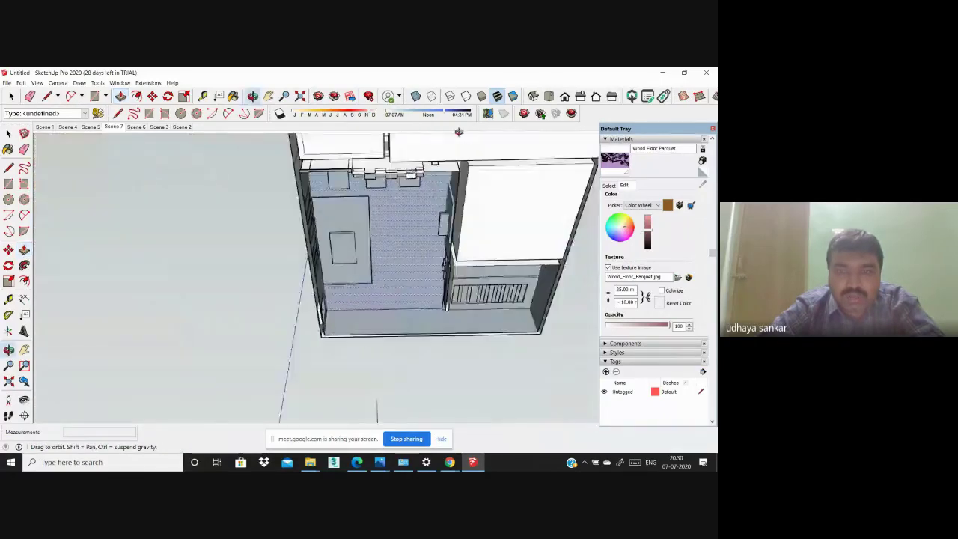
pyautogui.scroll(2, 404, 321)
pyautogui.scroll(2, 356, 245)
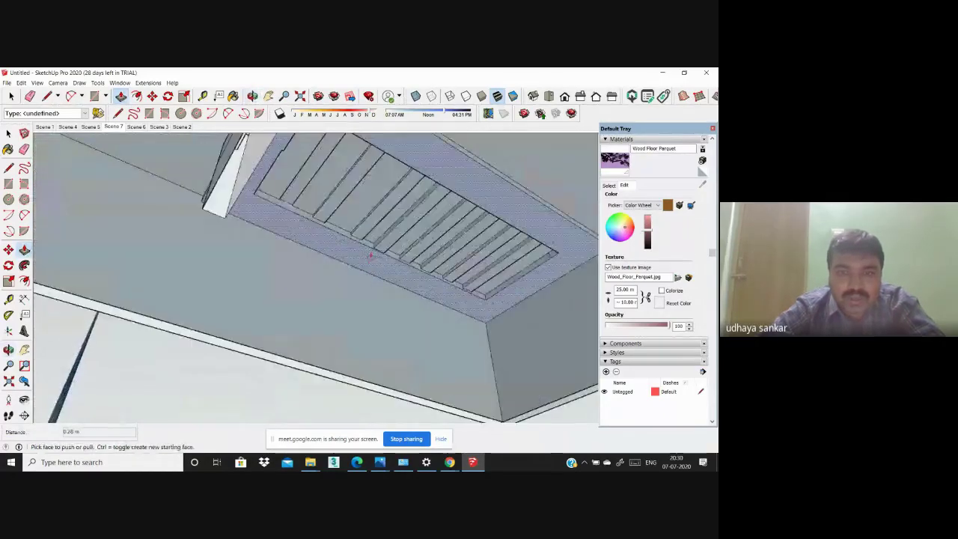
pyautogui.scroll(1, 355, 245)
pyautogui.scroll(-2, 355, 245)
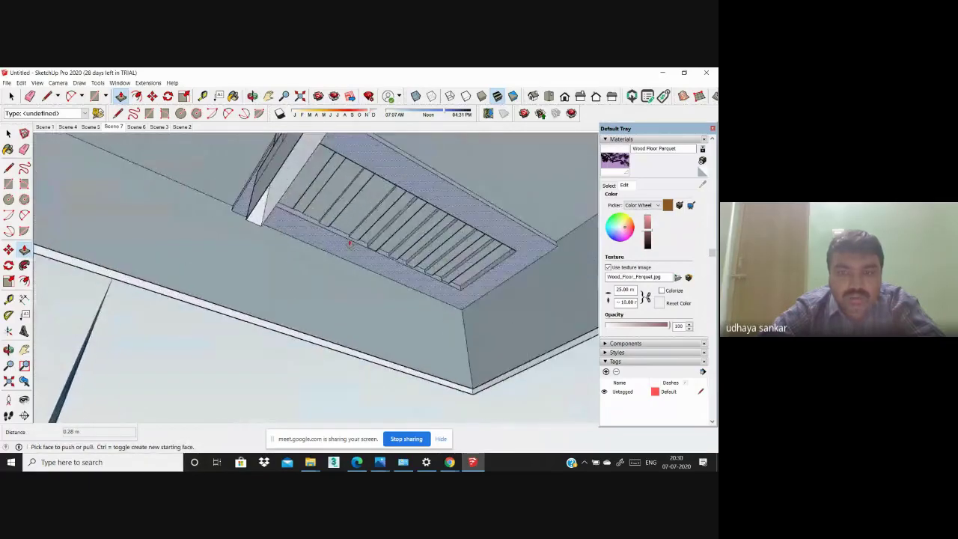
pyautogui.moveTo(355, 244)
pyautogui.mouseDown(button='middle')
pyautogui.moveTo(389, 307)
pyautogui.moveTo(367, 190)
pyautogui.mouseUp(button='middle')
pyautogui.scroll(-2, 389, 307)
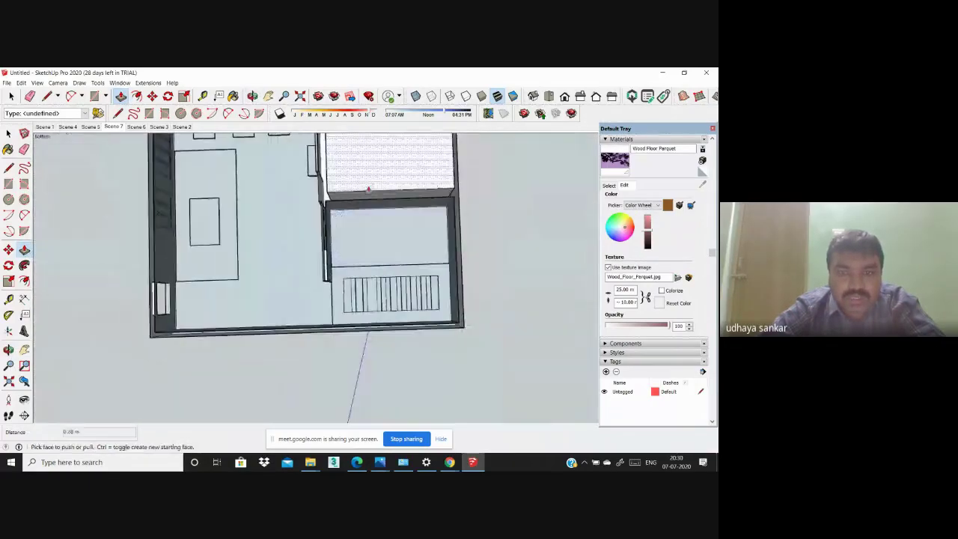
pyautogui.scroll(2, 393, 252)
pyautogui.scroll(1, 160, 180)
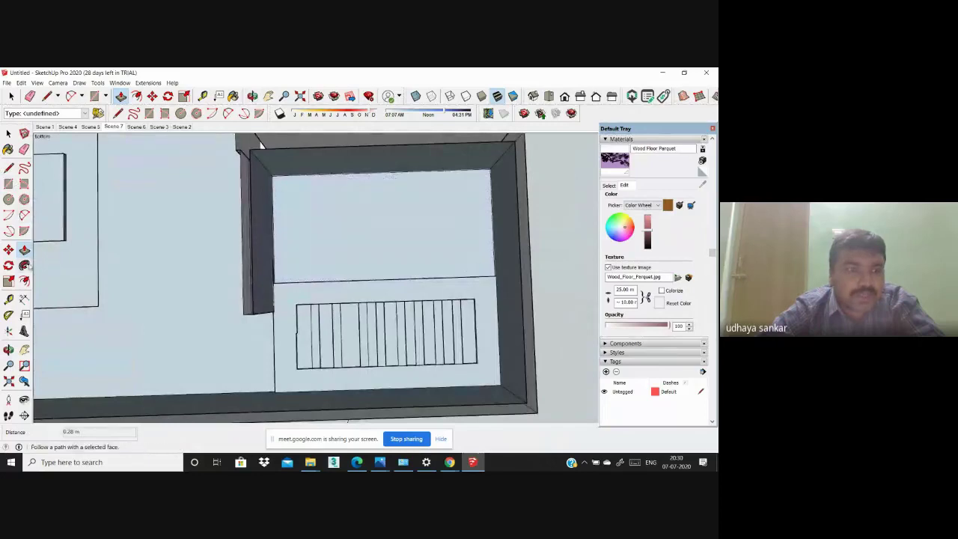
# Step: Fix the offset border inside the plain ceiling panel and orbit to check the inset panel
pyautogui.click(289, 234)
pyautogui.press('c')
pyautogui.moveTo(264, 256); pyautogui.dragTo(224, 225, button='middle')
pyautogui.press('p')
pyautogui.scroll(2, 312, 225)
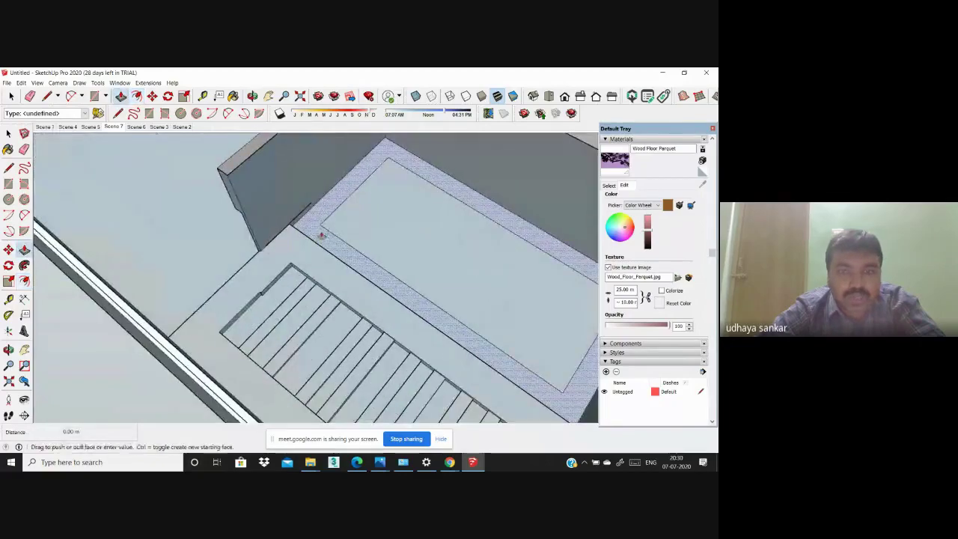
pyautogui.scroll(-5, 313, 225)
pyautogui.moveTo(310, 310)
pyautogui.mouseDown(button='middle')
pyautogui.moveTo(440, 269)
pyautogui.moveTo(434, 234)
pyautogui.moveTo(413, 399)
pyautogui.moveTo(317, 327)
pyautogui.moveTo(270, 338)
pyautogui.moveTo(247, 307)
pyautogui.moveTo(233, 318)
pyautogui.moveTo(289, 353)
pyautogui.moveTo(207, 284)
pyautogui.moveTo(359, 209)
pyautogui.moveTo(351, 300)
pyautogui.moveTo(337, 291)
pyautogui.moveTo(374, 299)
pyautogui.moveTo(352, 315)
pyautogui.moveTo(360, 315)
pyautogui.moveTo(321, 284)
pyautogui.moveTo(231, 274)
pyautogui.moveTo(299, 363)
pyautogui.moveTo(427, 332)
pyautogui.mouseUp(button='middle')
pyautogui.press('p')
# Step: Orbit and zoom around the model, from a top-down plan to a side elevation
pyautogui.scroll(5, 360, 315)
pyautogui.scroll(2, 322, 285)
pyautogui.scroll(3, 306, 282)
pyautogui.scroll(-3, 427, 332)
pyautogui.scroll(-3, 427, 332)
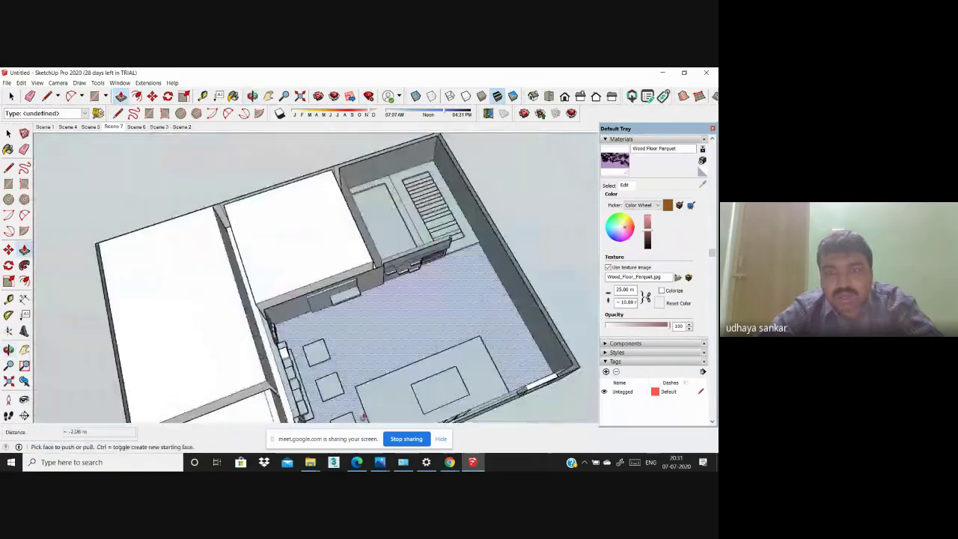
pyautogui.scroll(-2, 313, 290)
pyautogui.moveTo(313, 290)
pyautogui.mouseDown(button='middle')
pyautogui.moveTo(324, 391)
pyautogui.moveTo(301, 223)
pyautogui.moveTo(342, 179)
pyautogui.moveTo(182, 235)
pyautogui.moveTo(169, 228)
pyautogui.moveTo(399, 300)
pyautogui.mouseUp(button='middle')
pyautogui.scroll(-2, 327, 284)
pyautogui.scroll(3, 306, 274)
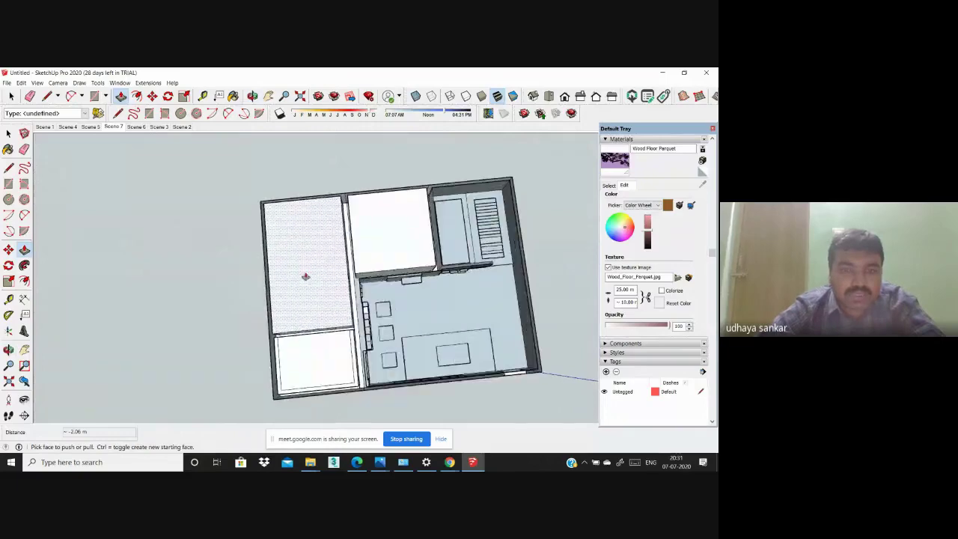
pyautogui.scroll(-1, 279, 259)
pyautogui.moveTo(279, 259); pyautogui.dragTo(307, 426, button='middle')
pyautogui.scroll(-2, 214, 267)
pyautogui.moveTo(214, 267)
pyautogui.mouseDown(button='middle')
pyautogui.moveTo(320, 319)
pyautogui.moveTo(264, 306)
pyautogui.moveTo(169, 177)
pyautogui.moveTo(143, 305)
pyautogui.moveTo(412, 299)
pyautogui.moveTo(380, 359)
pyautogui.moveTo(363, 352)
pyautogui.moveTo(317, 362)
pyautogui.moveTo(331, 367)
pyautogui.mouseUp(button='middle')
# Step: Remove the living-room render from the standing board, leaving it blank white
pyautogui.scroll(-2, 170, 177)
pyautogui.scroll(2, 361, 352)
pyautogui.scroll(2, 356, 363)
pyautogui.scroll(2, 357, 363)
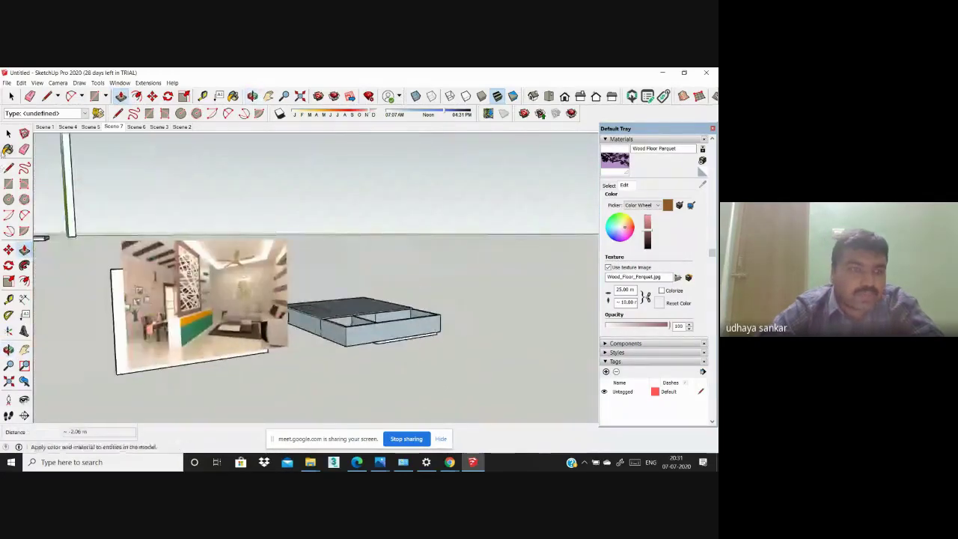
pyautogui.press('space')
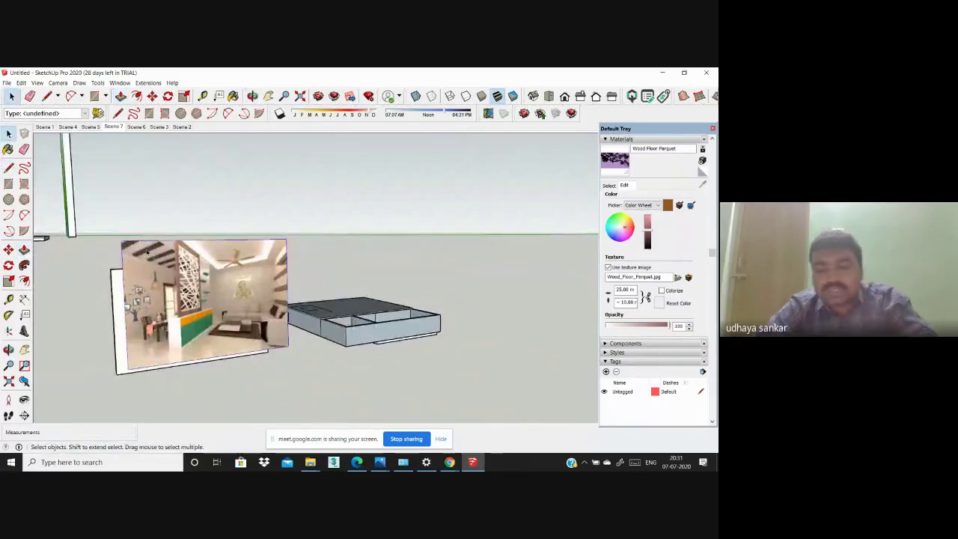
# Step: Bring up the File > Import window showing the interior reference images
pyautogui.scroll(1, 142, 292)
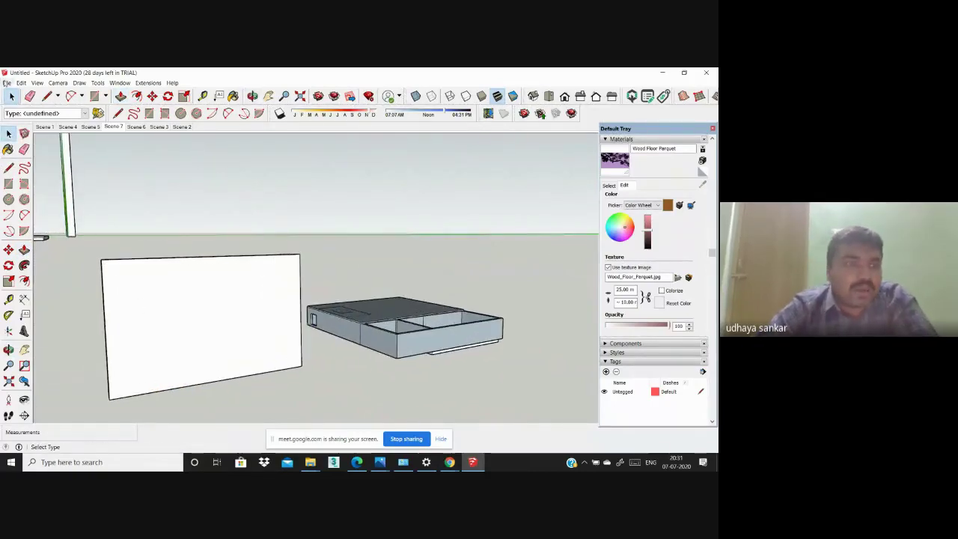
pyautogui.click(7, 82)
pyautogui.click(45, 204)
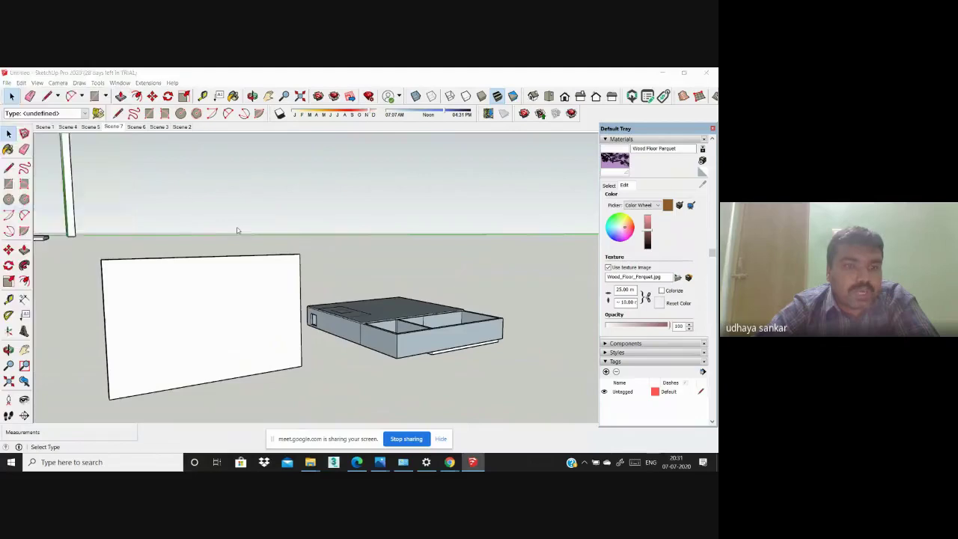
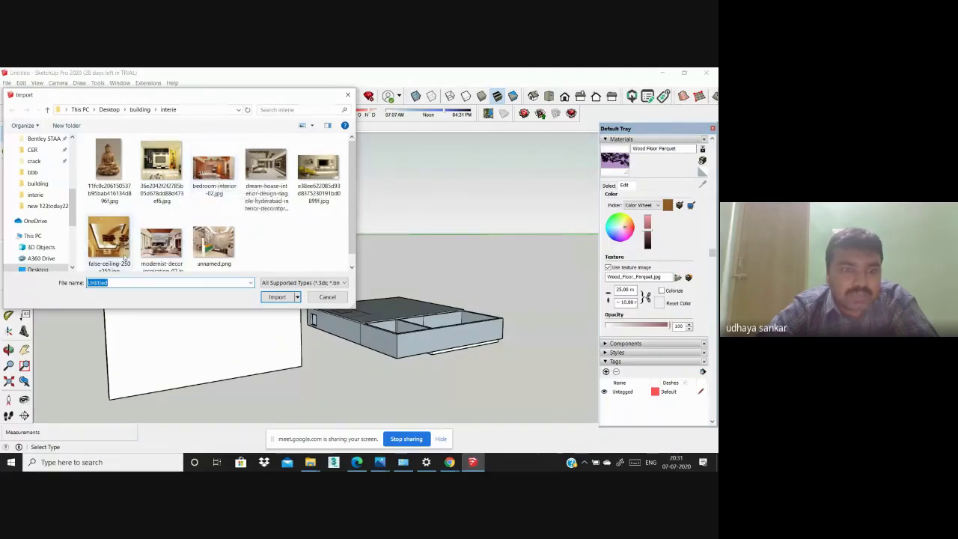
# Step: Import the false-ceiling JPG as an image sized to cover the white panel
pyautogui.click(109, 236)
pyautogui.click(277, 330)
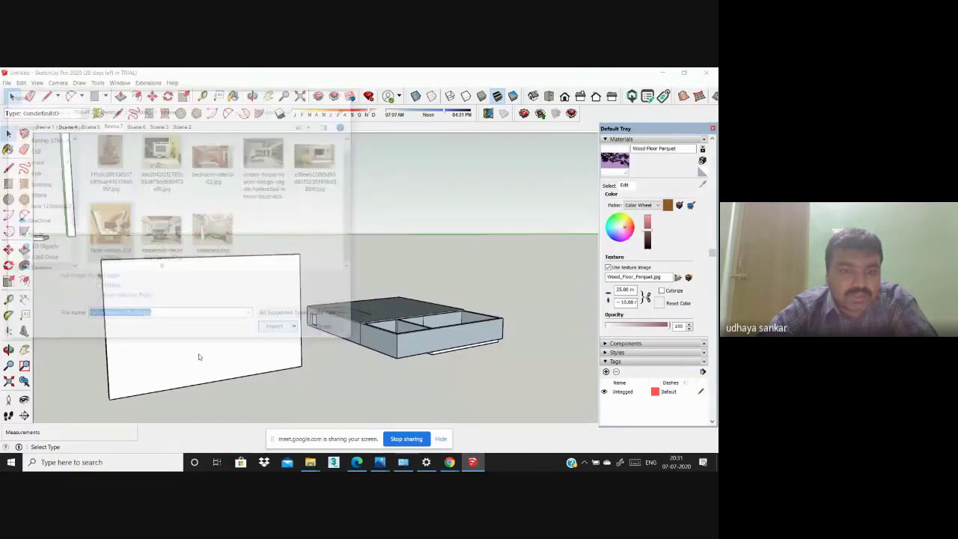
pyautogui.click(116, 397)
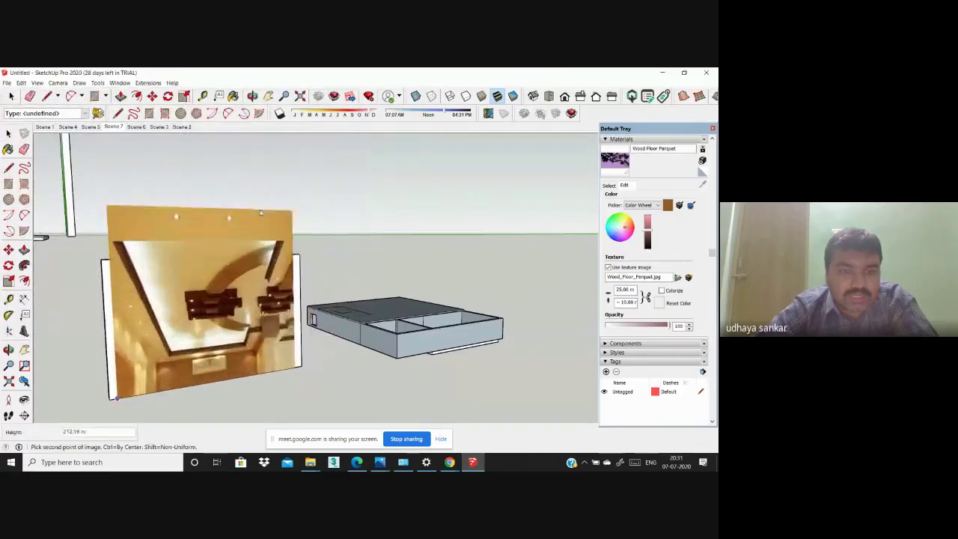
pyautogui.click(222, 217)
# Step: Zoom around the placed reference image, then return to the Scene 5 view
pyautogui.scroll(2, 210, 320)
pyautogui.scroll(2, 211, 314)
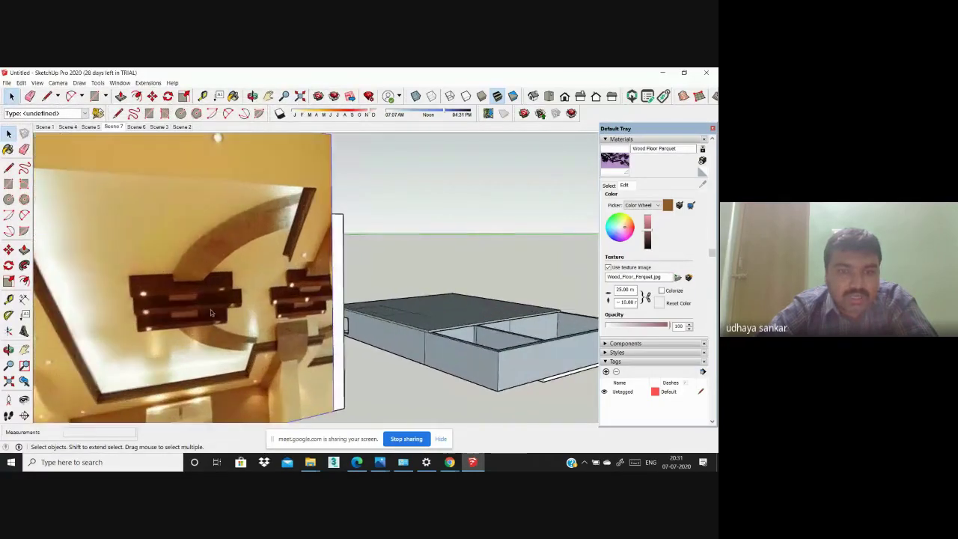
pyautogui.scroll(-2, 97, 255)
pyautogui.scroll(-2, 98, 255)
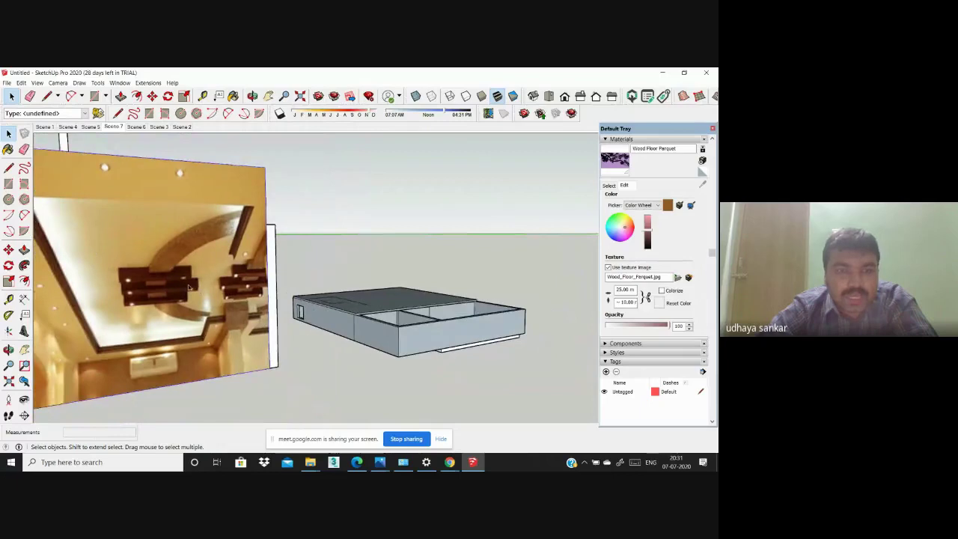
pyautogui.scroll(-1, 180, 307)
pyautogui.scroll(1, 175, 308)
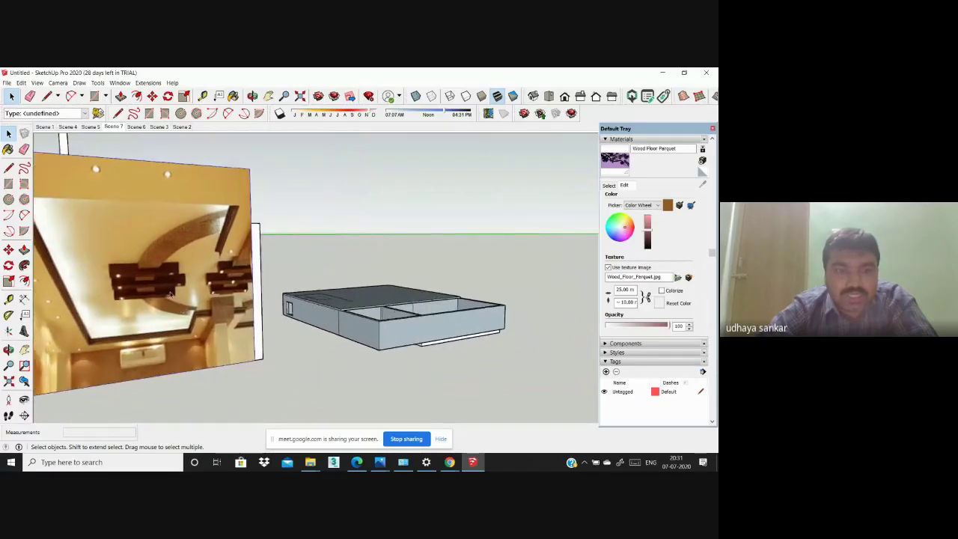
pyautogui.scroll(2, 170, 308)
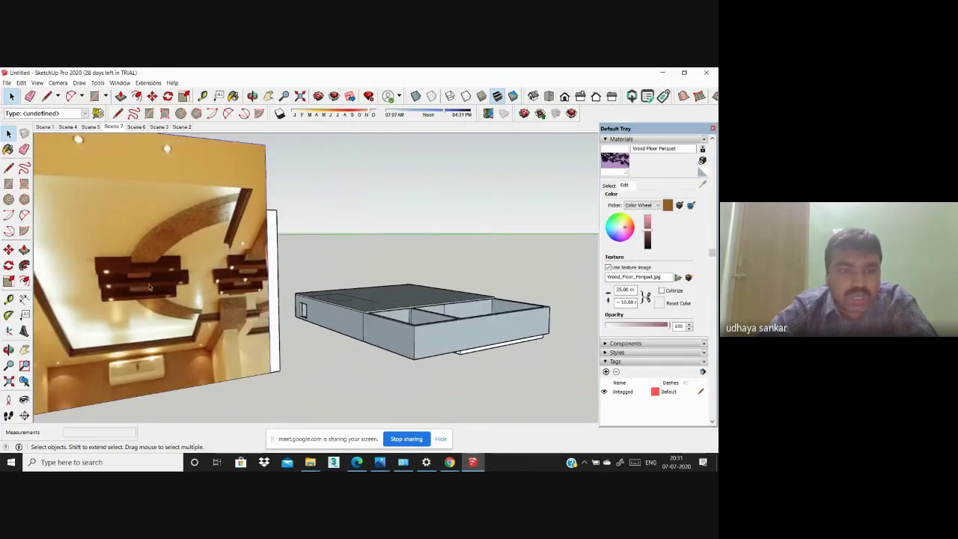
pyautogui.scroll(-1, 148, 300)
pyautogui.scroll(-1, 138, 258)
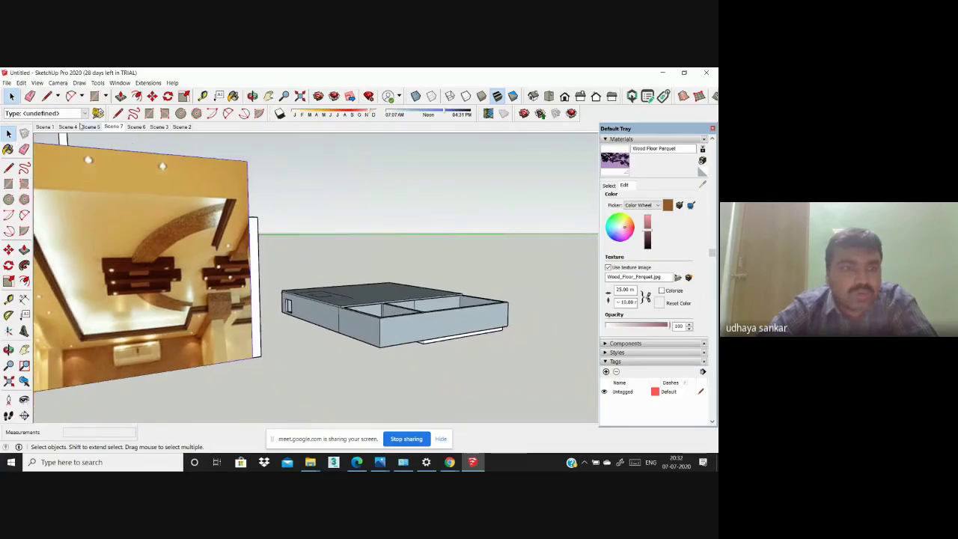
pyautogui.click(88, 127)
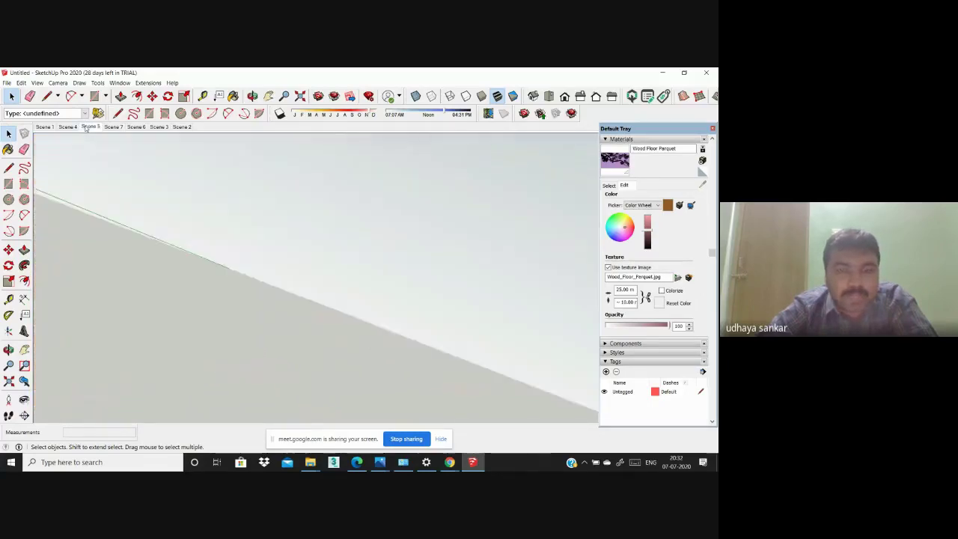
# Step: Draw a 180° semicircle arc against the large ceiling rectangle's edge
pyautogui.scroll(-1, 254, 250)
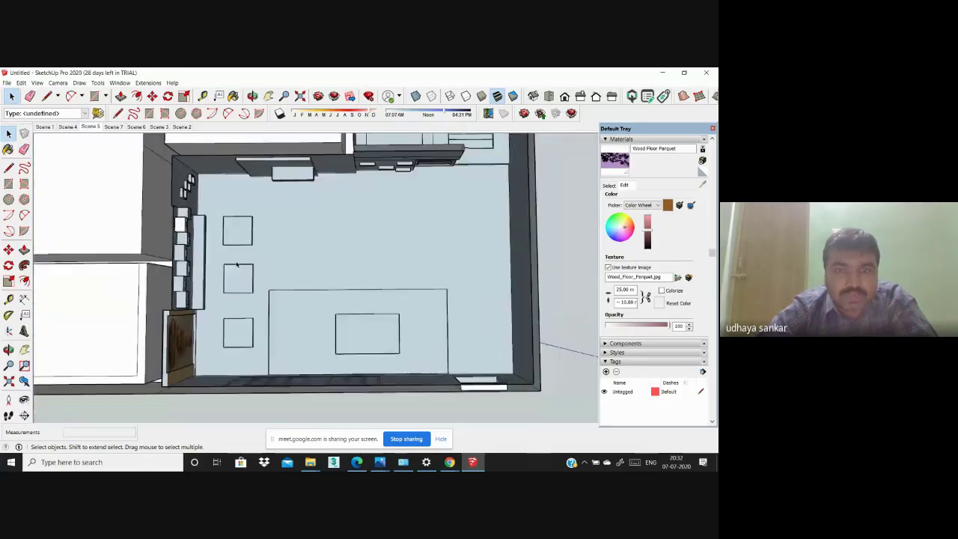
pyautogui.scroll(2, 251, 202)
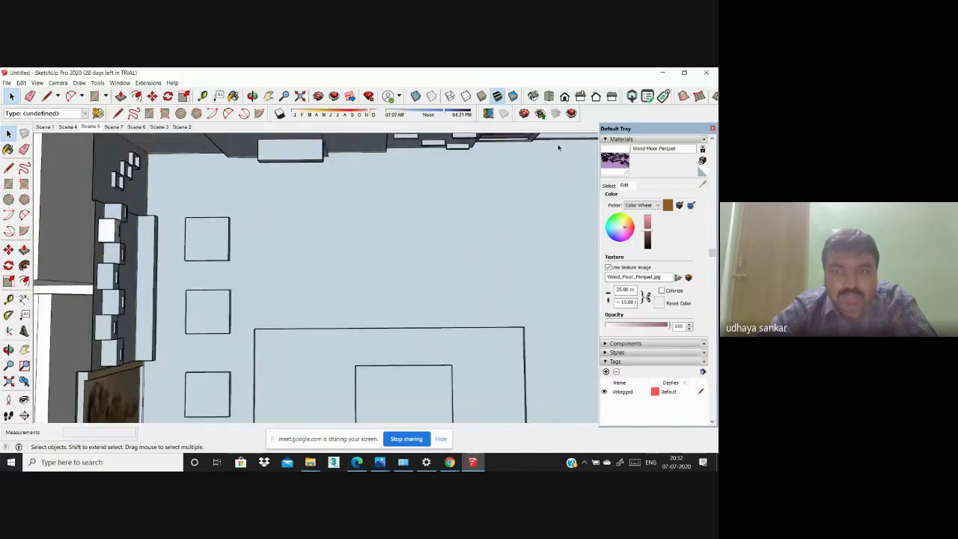
pyautogui.scroll(-1, 263, 341)
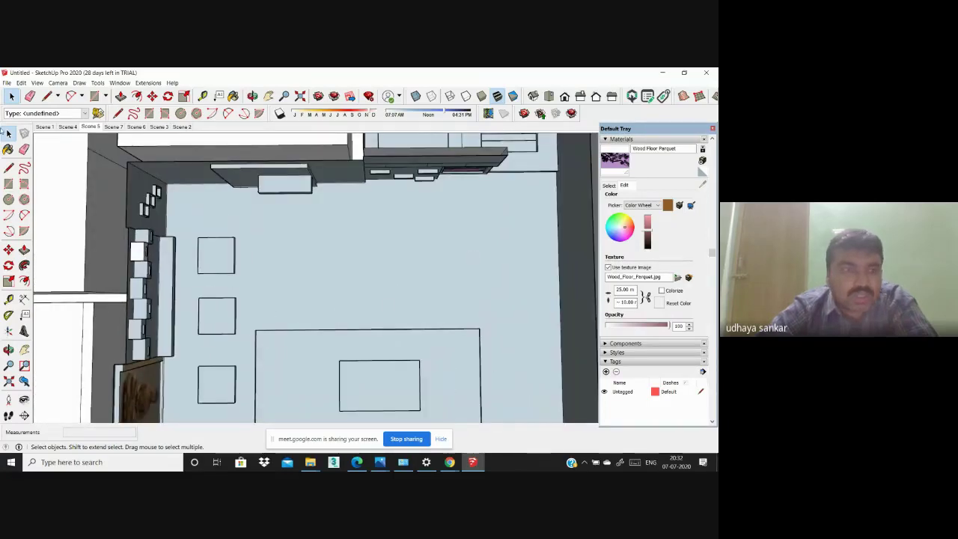
pyautogui.press('a')
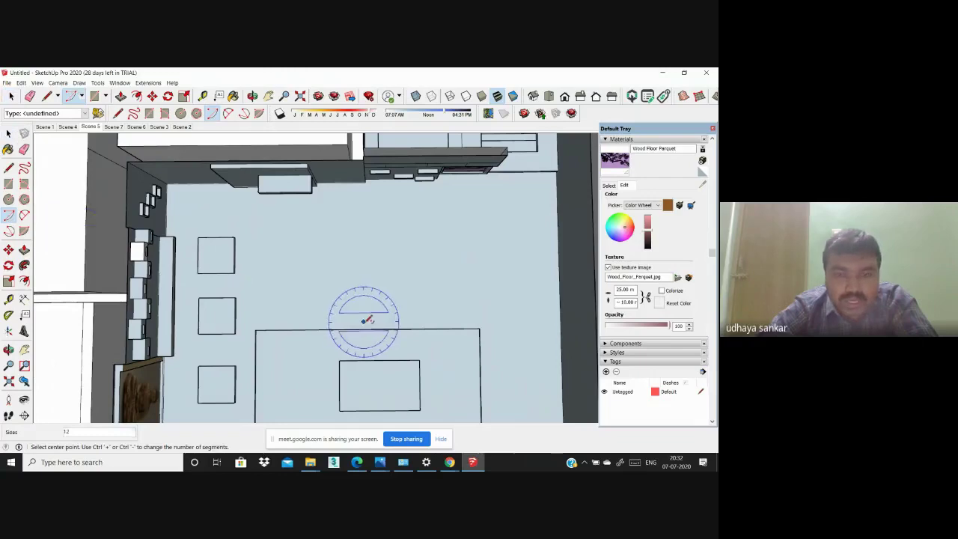
pyautogui.scroll(2, 363, 322)
pyautogui.scroll(3, 363, 374)
pyautogui.scroll(-3, 363, 382)
pyautogui.scroll(-2, 336, 274)
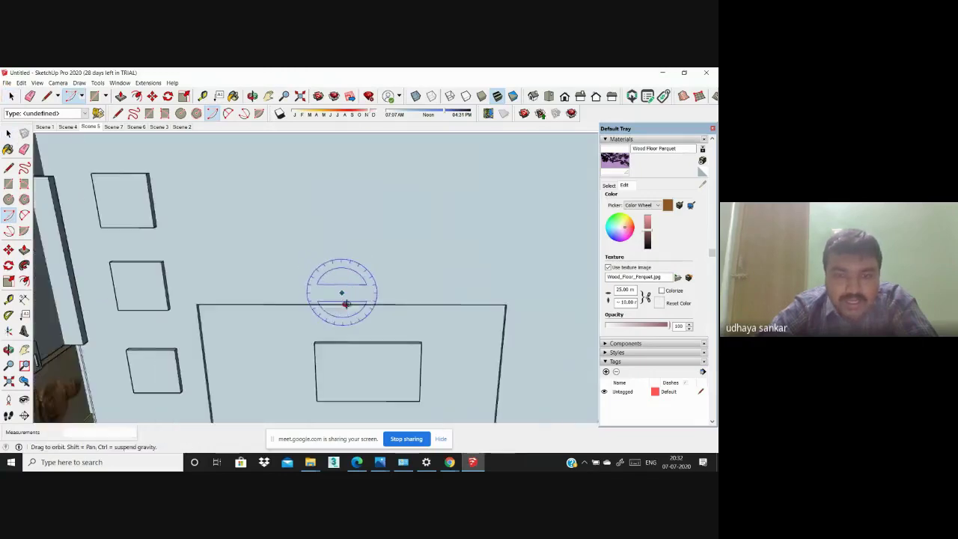
pyautogui.scroll(3, 349, 284)
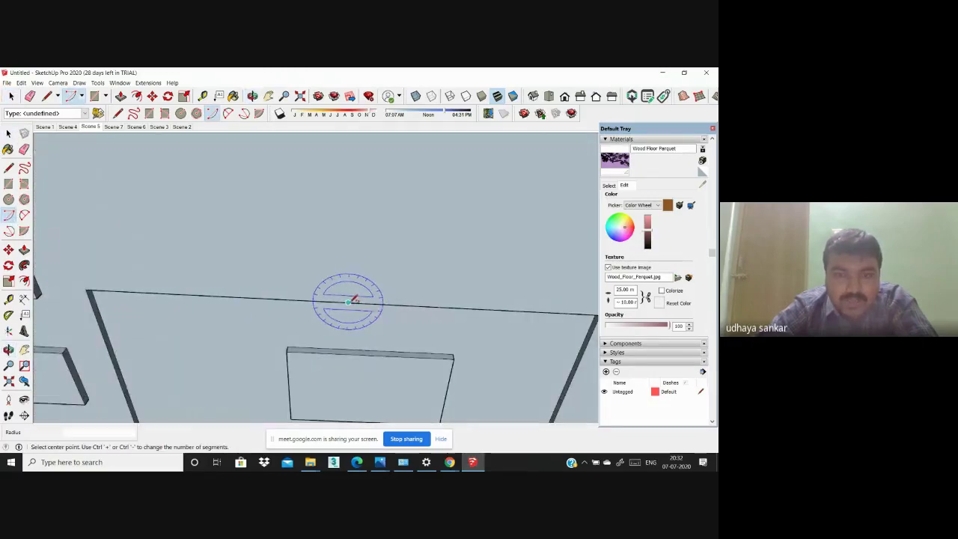
pyautogui.click(118, 289)
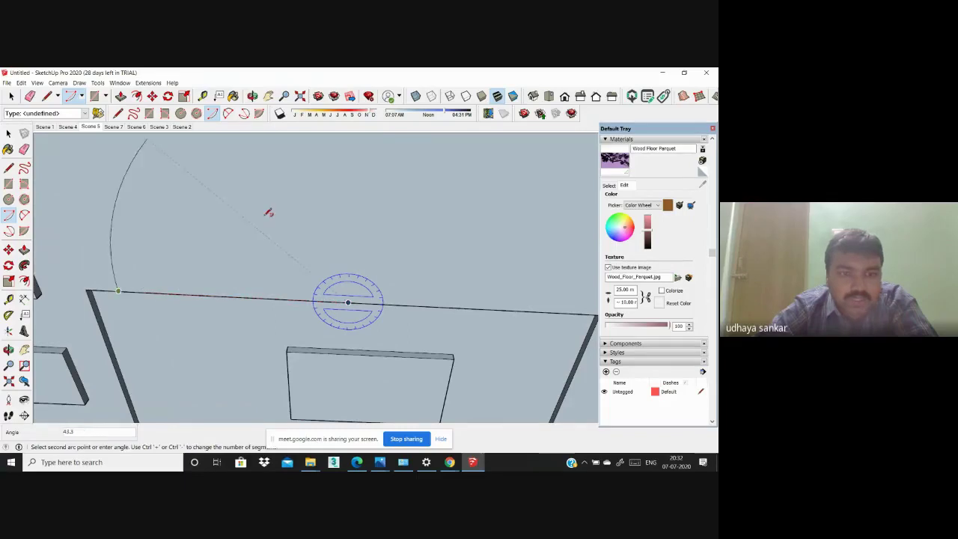
pyautogui.click(576, 312)
# Step: Offset the semicircle face inward to form the curved arc band
pyautogui.scroll(-2, 348, 336)
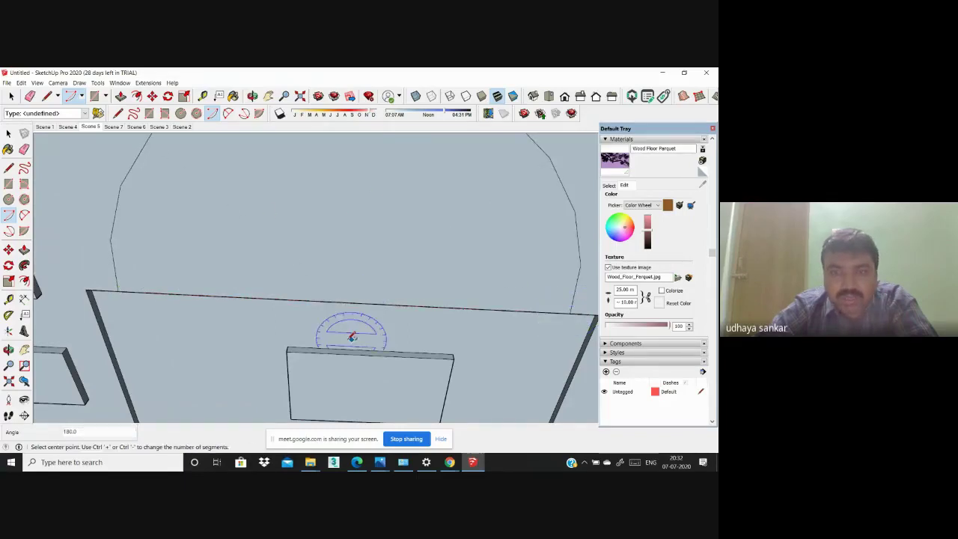
pyautogui.scroll(-2, 350, 337)
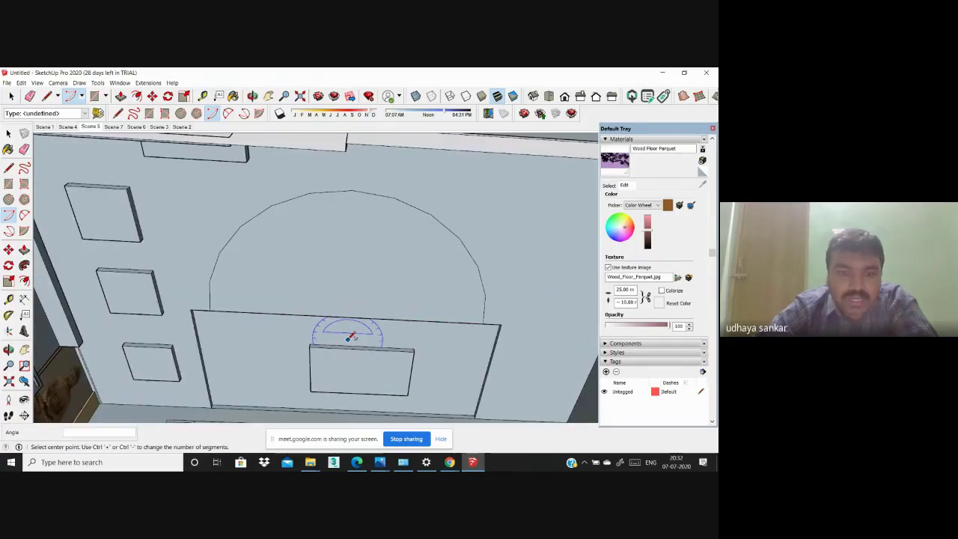
pyautogui.scroll(-5, 348, 335)
pyautogui.scroll(3, 376, 194)
pyautogui.scroll(2, 459, 262)
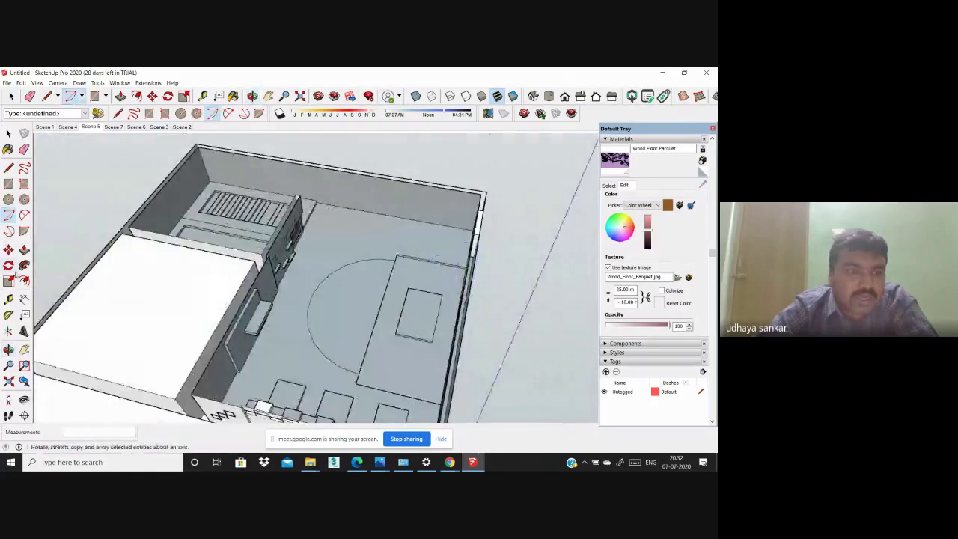
pyautogui.click(24, 280)
pyautogui.click(325, 310)
pyautogui.scroll(2, 306, 307)
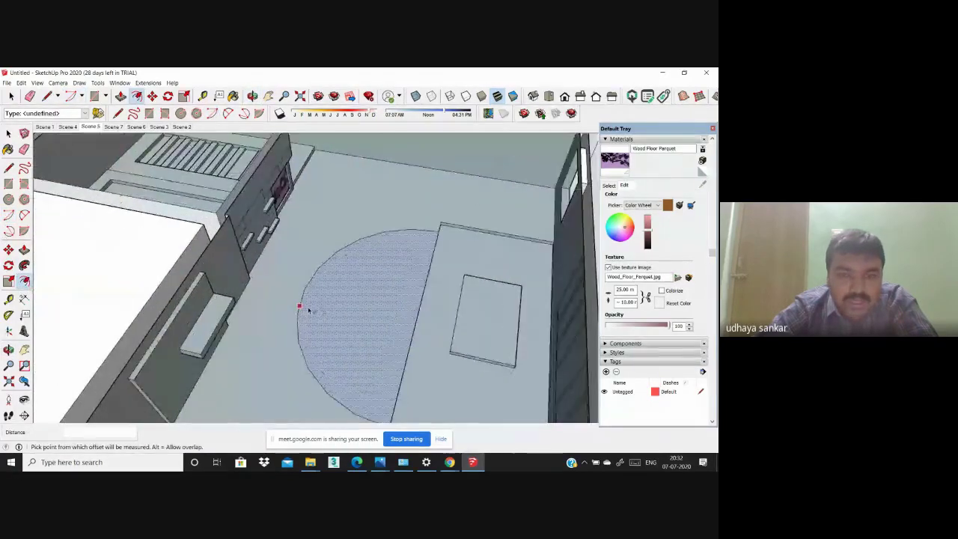
pyautogui.click(313, 314)
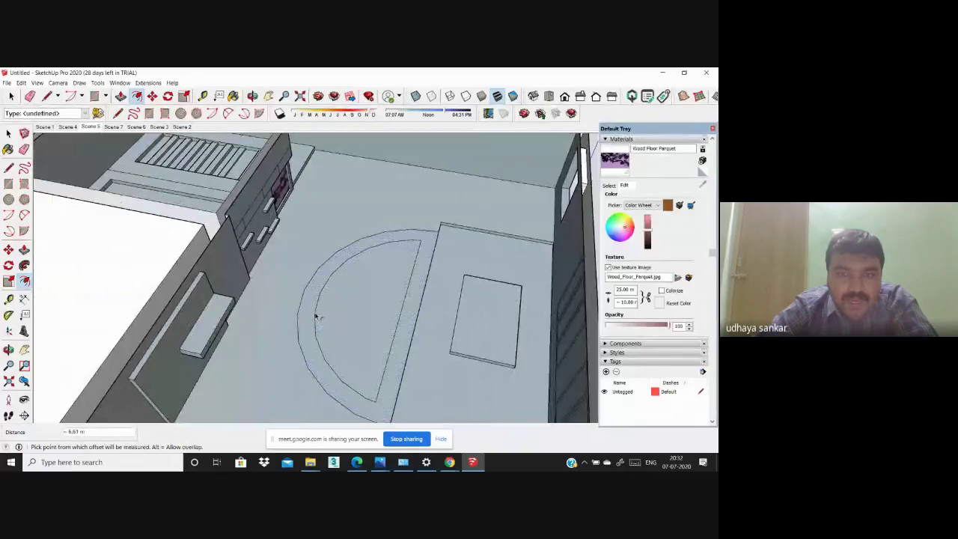
pyautogui.moveTo(313, 314); pyautogui.dragTo(303, 325, button='middle')
pyautogui.scroll(3, 302, 325)
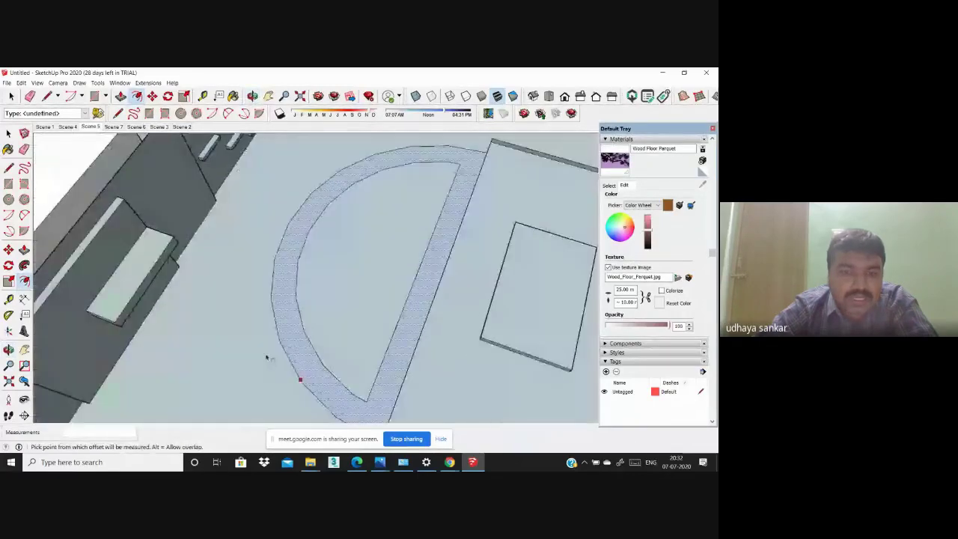
pyautogui.scroll(-3, 266, 358)
pyautogui.press('l')
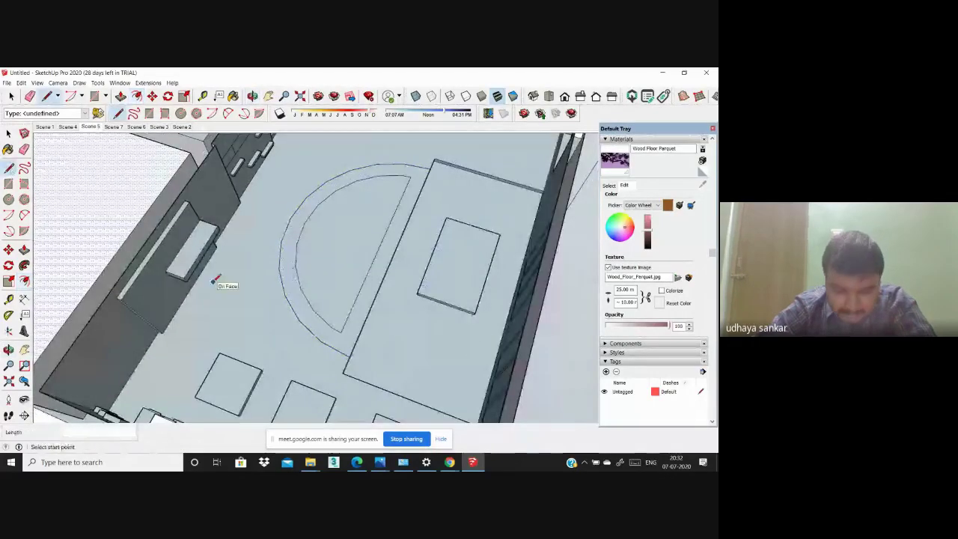
pyautogui.scroll(2, 322, 322)
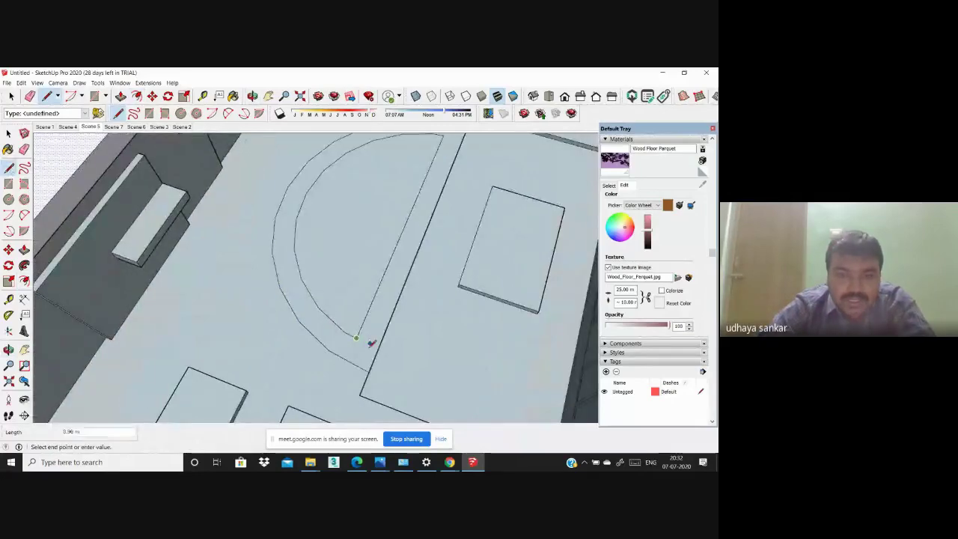
pyautogui.scroll(-3, 367, 314)
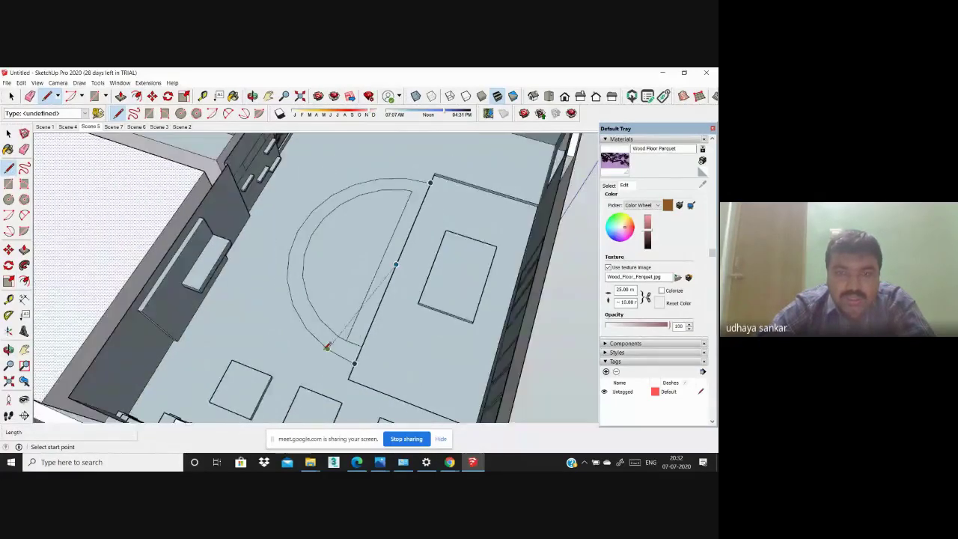
pyautogui.scroll(2, 408, 200)
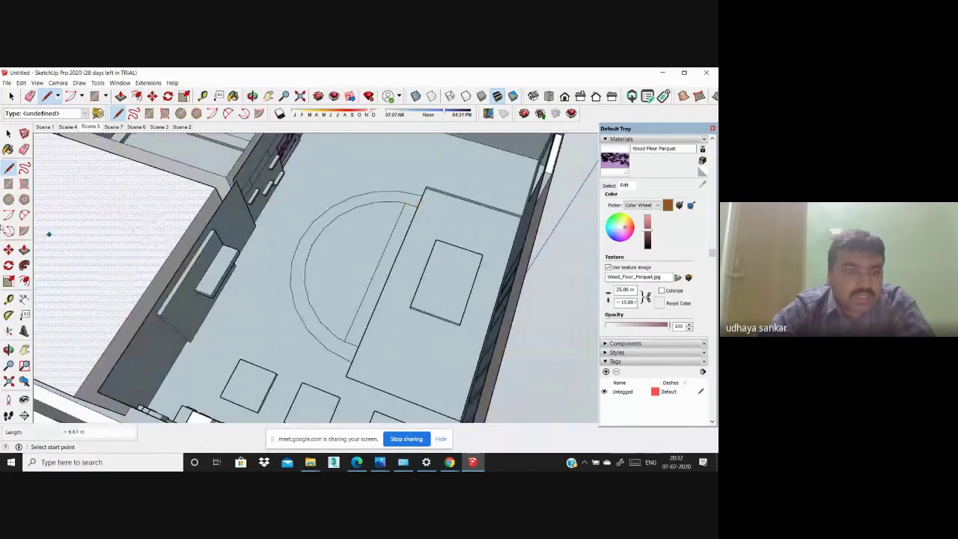
pyautogui.press('e')
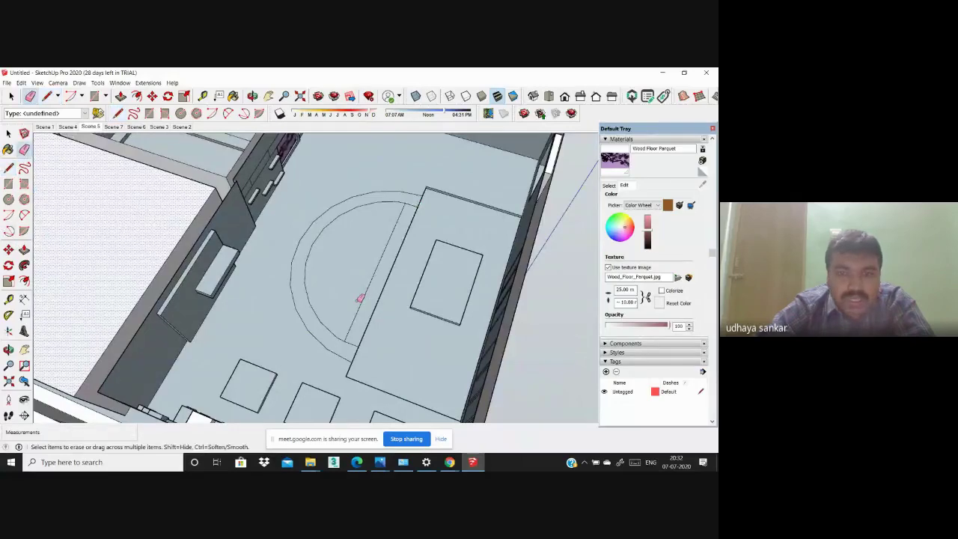
pyautogui.moveTo(359, 298); pyautogui.dragTo(365, 298)
pyautogui.moveTo(348, 313)
pyautogui.mouseDown(button='middle')
pyautogui.moveTo(420, 311)
pyautogui.moveTo(406, 324)
pyautogui.mouseUp(button='middle')
pyautogui.press('p')
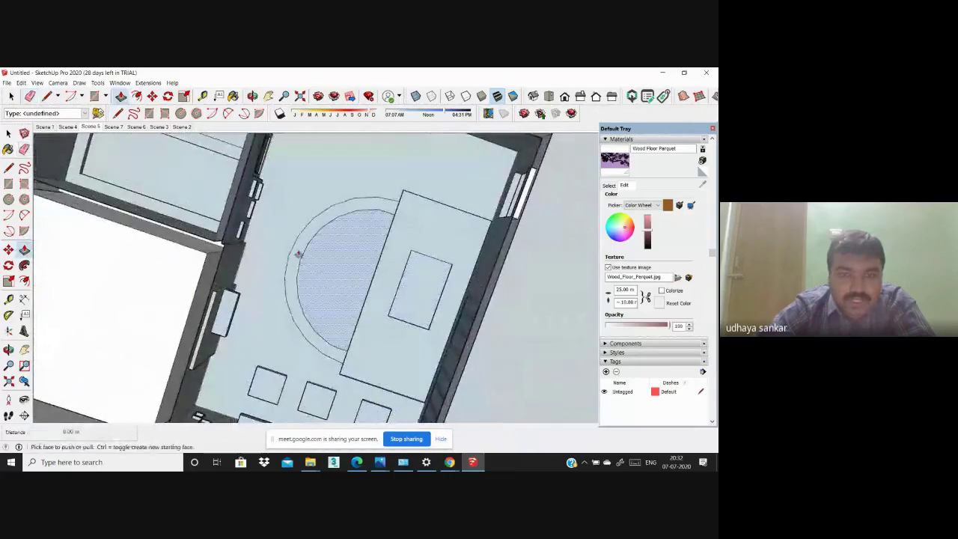
pyautogui.click(295, 252)
pyautogui.click(295, 252)
pyautogui.moveTo(295, 252); pyautogui.dragTo(277, 238, button='middle')
pyautogui.click(277, 238)
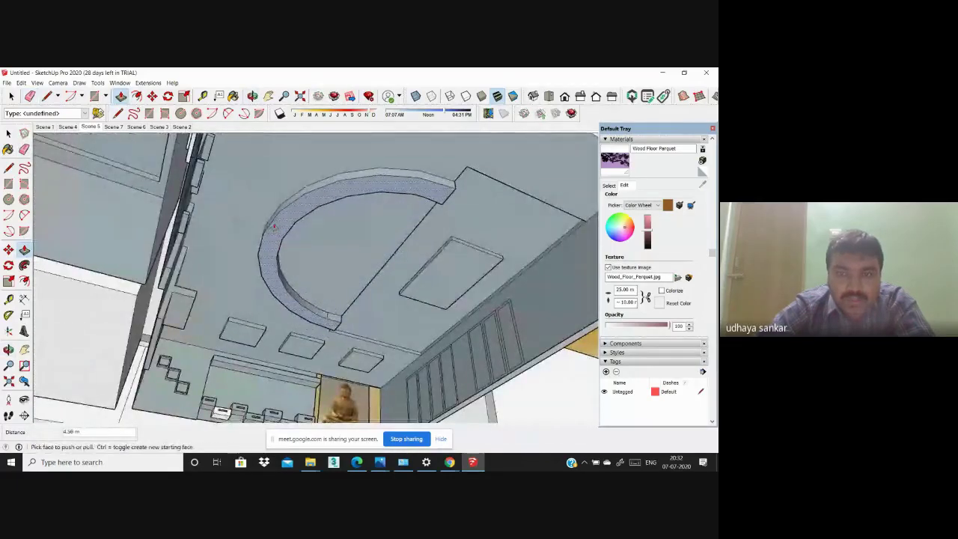
pyautogui.click(274, 224)
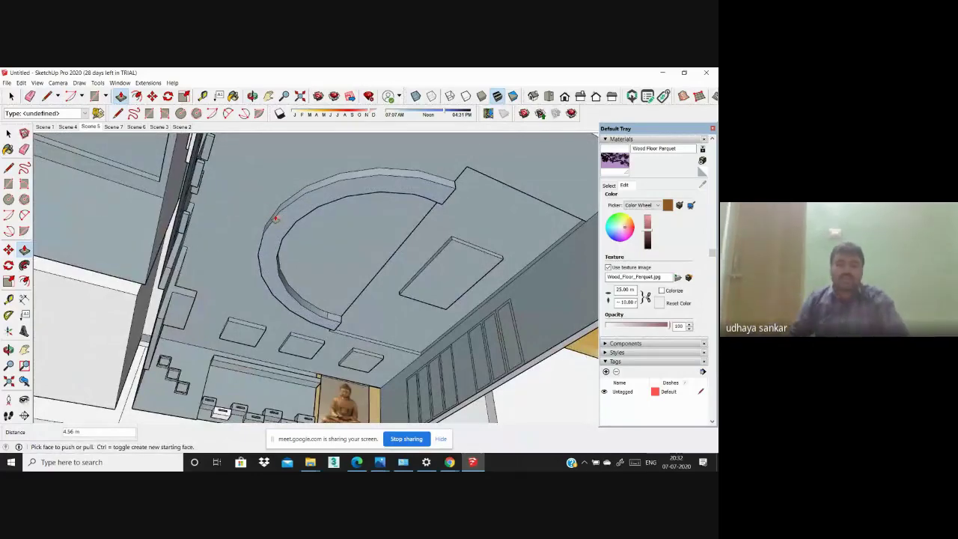
pyautogui.moveTo(276, 217)
pyautogui.mouseDown(button='middle')
pyautogui.moveTo(331, 247)
pyautogui.moveTo(252, 261)
pyautogui.mouseUp(button='middle')
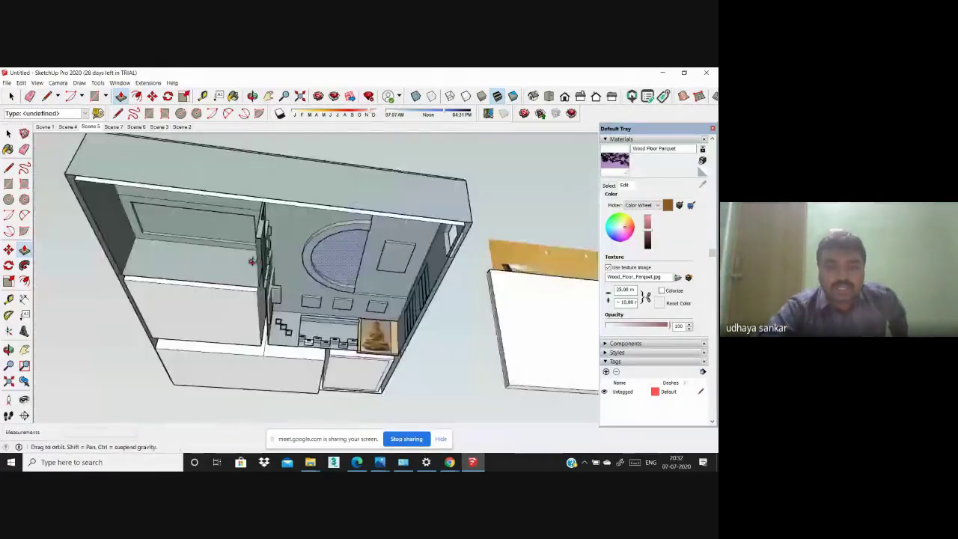
pyautogui.scroll(-3, 252, 261)
pyautogui.scroll(-3, 252, 261)
pyautogui.scroll(-2, 284, 277)
# Step: Zoom in on the bedroom ceiling reference image, then restore the Scene 5 overhead view
pyautogui.scroll(-1, 303, 291)
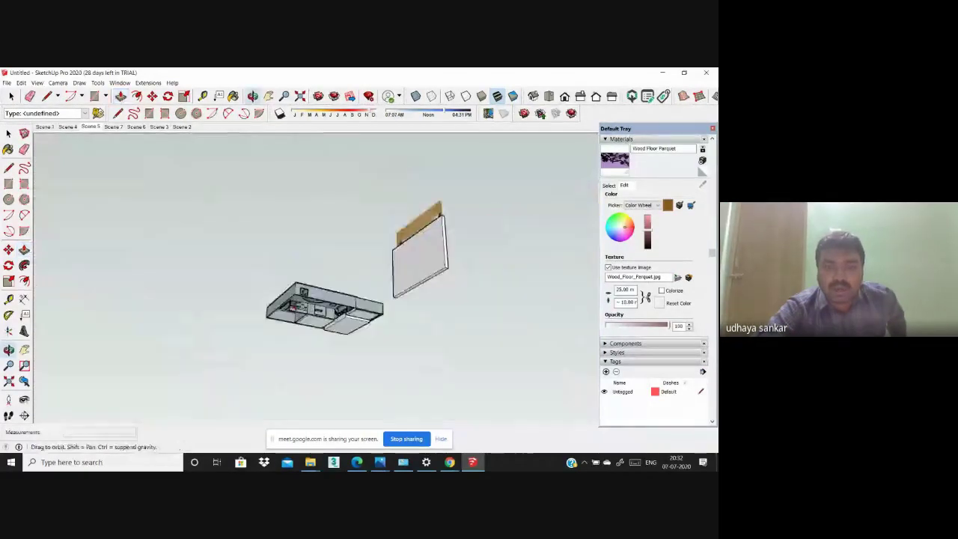
pyautogui.moveTo(303, 291); pyautogui.dragTo(419, 247, button='middle')
pyautogui.scroll(3, 426, 236)
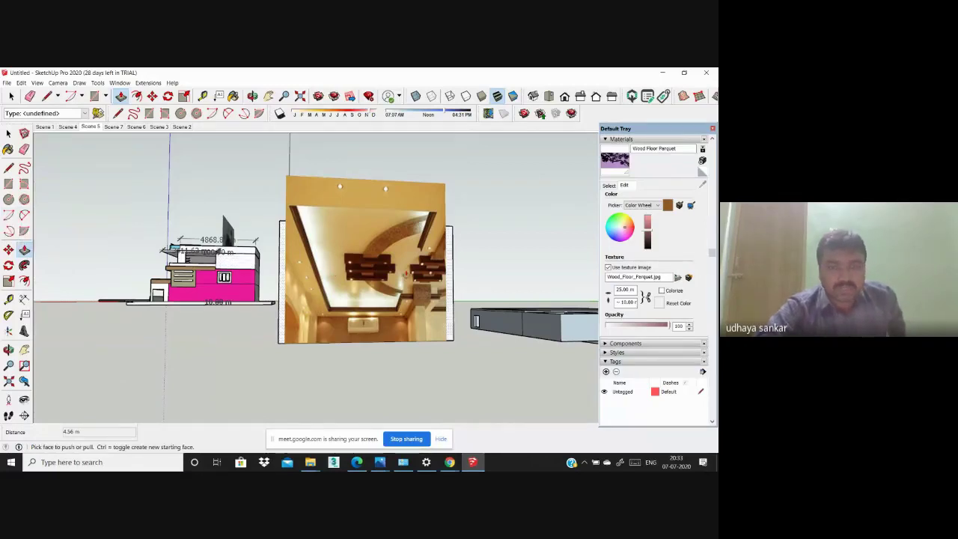
pyautogui.scroll(3, 419, 262)
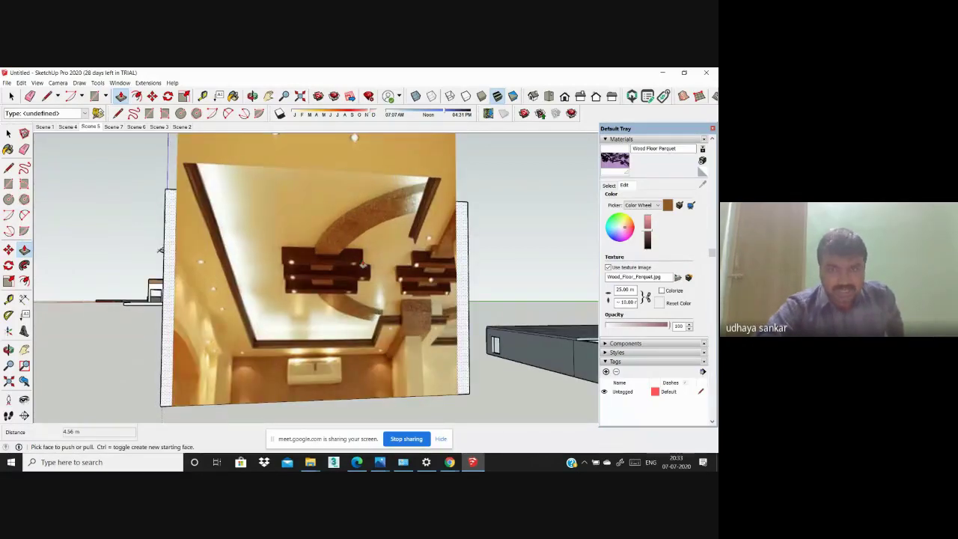
pyautogui.scroll(-1, 363, 264)
pyautogui.scroll(-2, 261, 244)
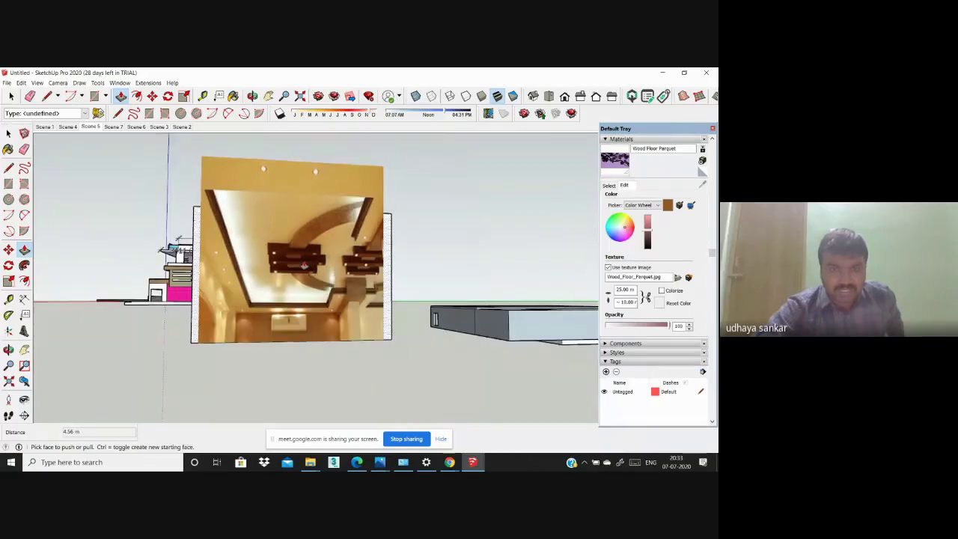
pyautogui.scroll(3, 303, 265)
pyautogui.scroll(-2, 349, 264)
pyautogui.scroll(-2, 262, 255)
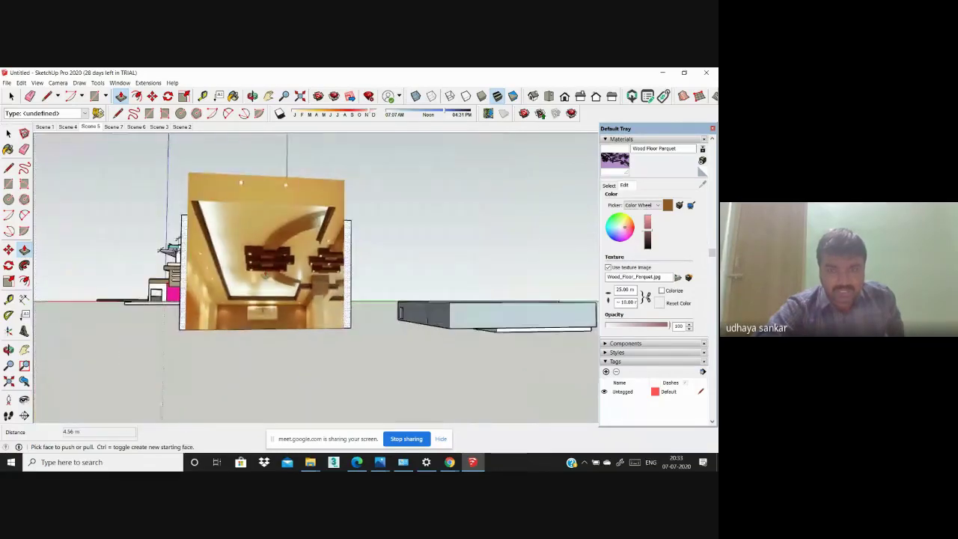
pyautogui.click(113, 127)
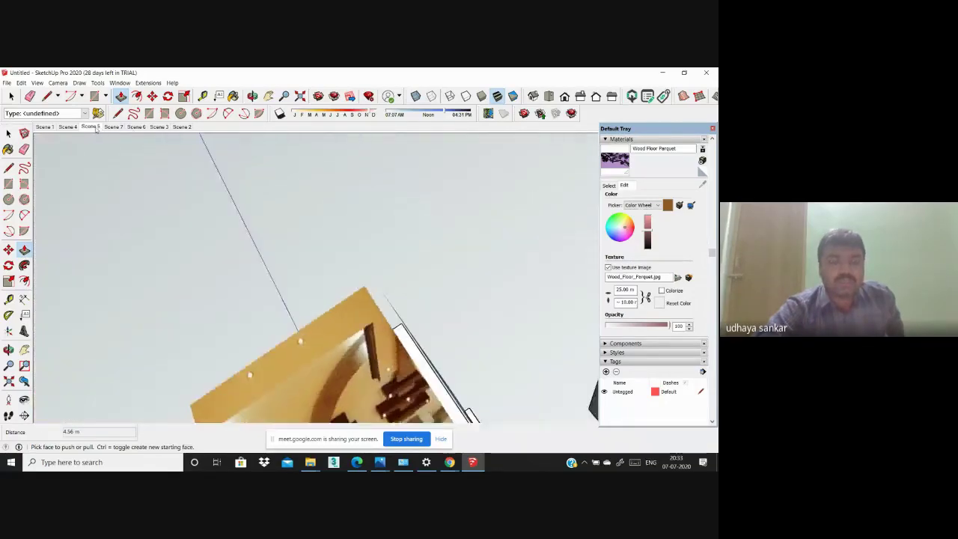
pyautogui.click(90, 126)
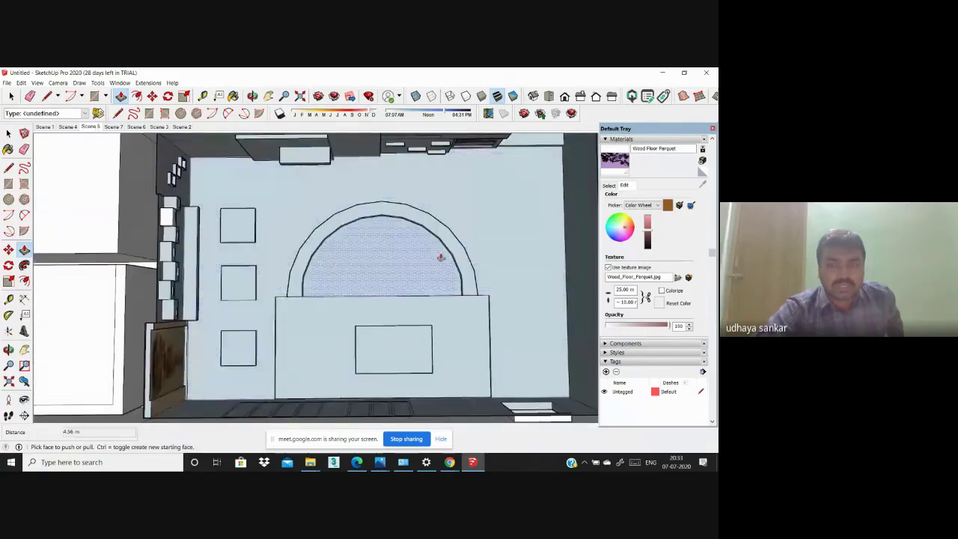
# Step: Draw a slat rectangle crossing the arc band
pyautogui.scroll(1, 364, 288)
pyautogui.scroll(1, 380, 314)
pyautogui.scroll(2, 389, 265)
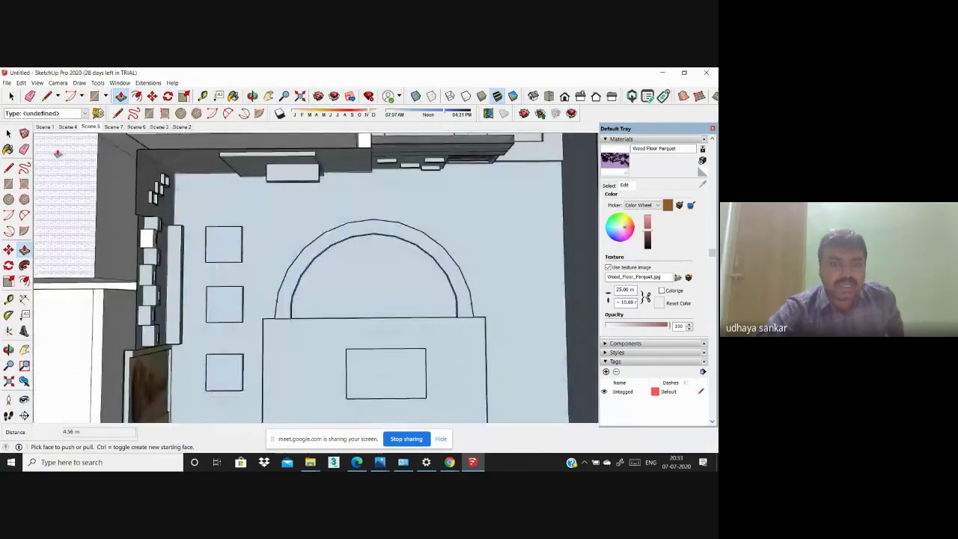
pyautogui.press('r')
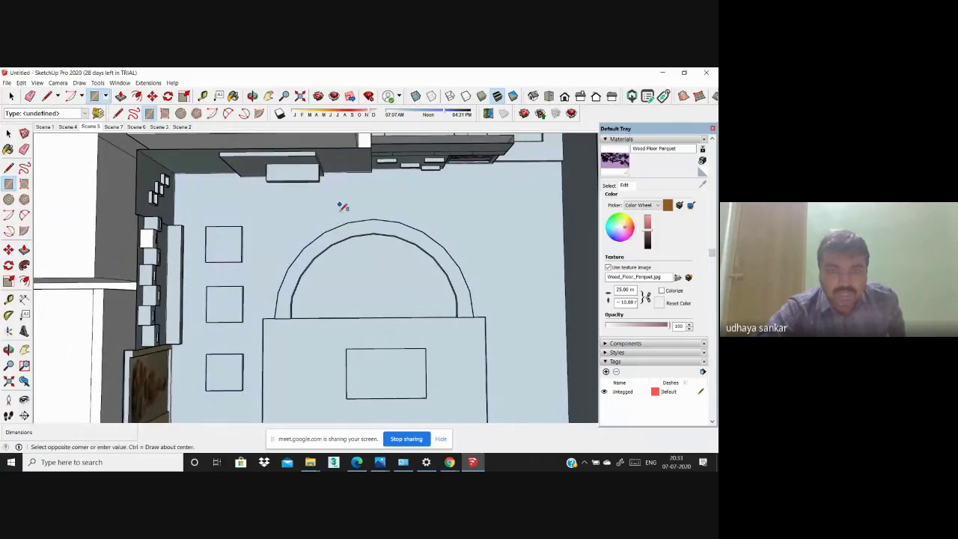
pyautogui.click(356, 261)
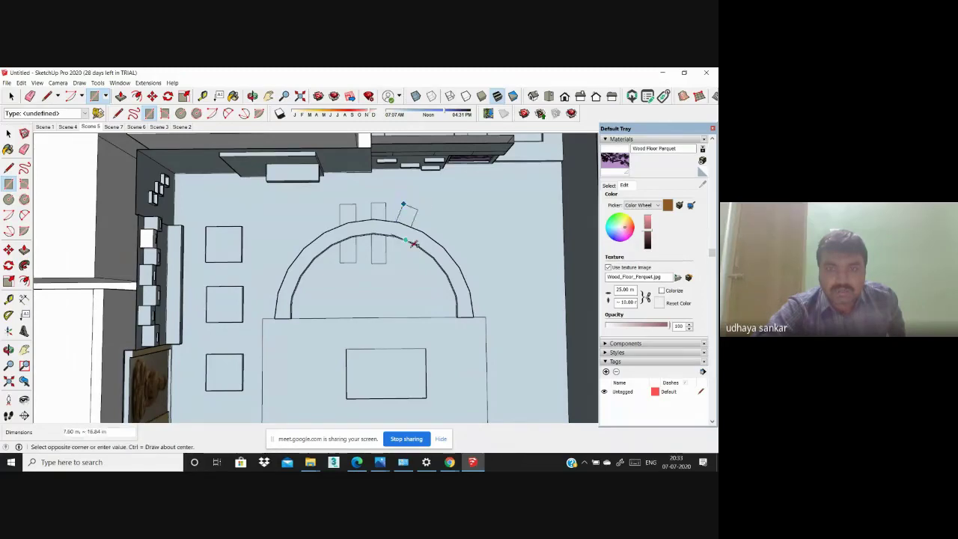
pyautogui.moveTo(369, 310); pyautogui.dragTo(272, 207, button='middle')
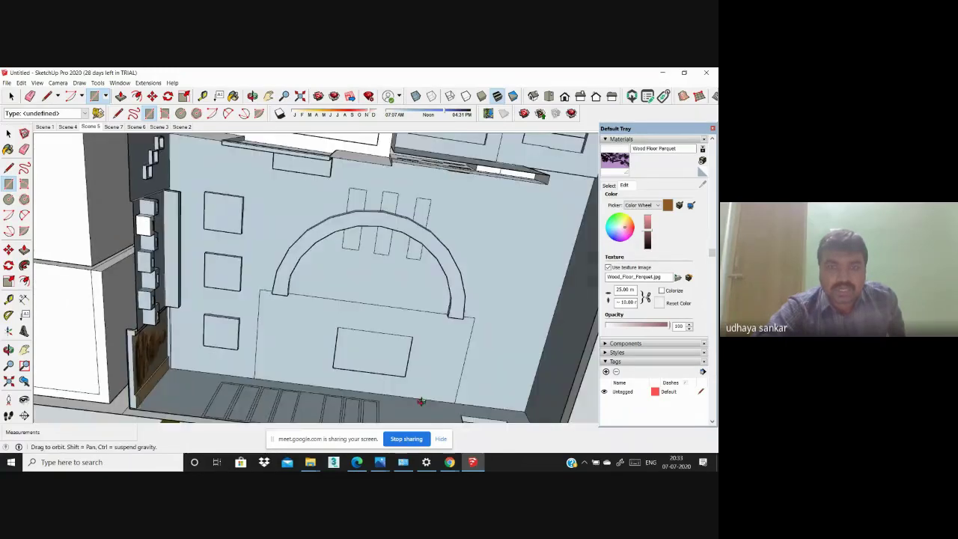
# Step: Push/pull trial boxes from the slat faces, inspect them, and undo the top-slab box
pyautogui.click(25, 249)
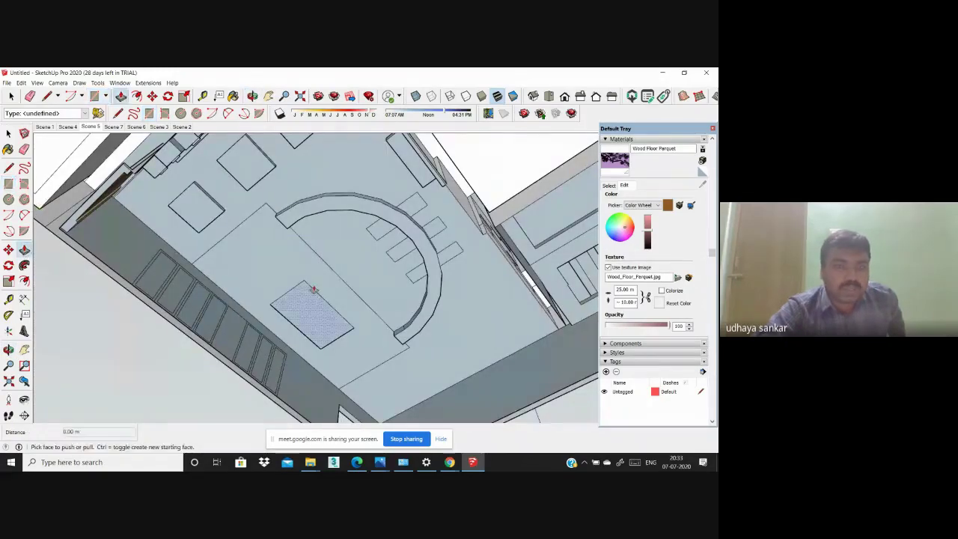
pyautogui.moveTo(368, 277)
pyautogui.mouseDown(button='middle')
pyautogui.moveTo(406, 235)
pyautogui.moveTo(383, 233)
pyautogui.mouseUp(button='middle')
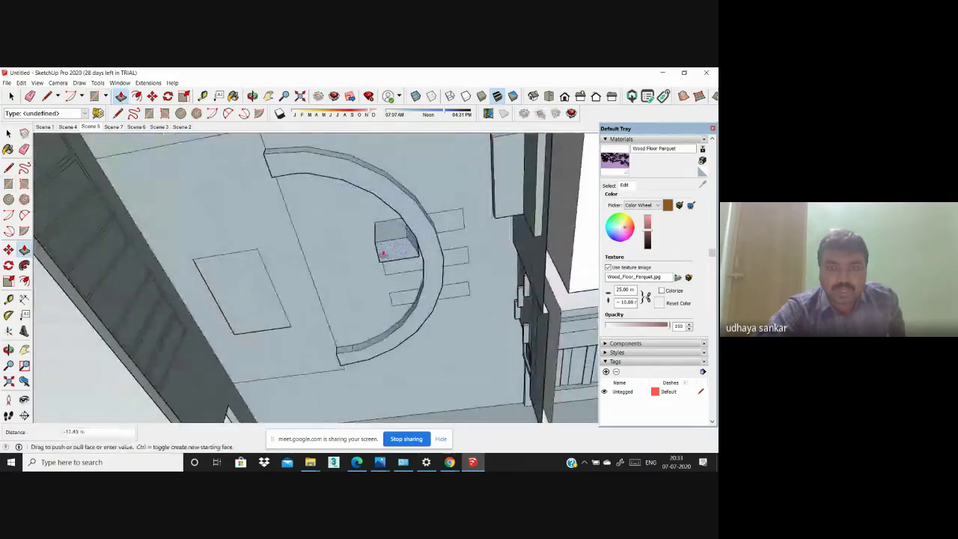
pyautogui.click(382, 257)
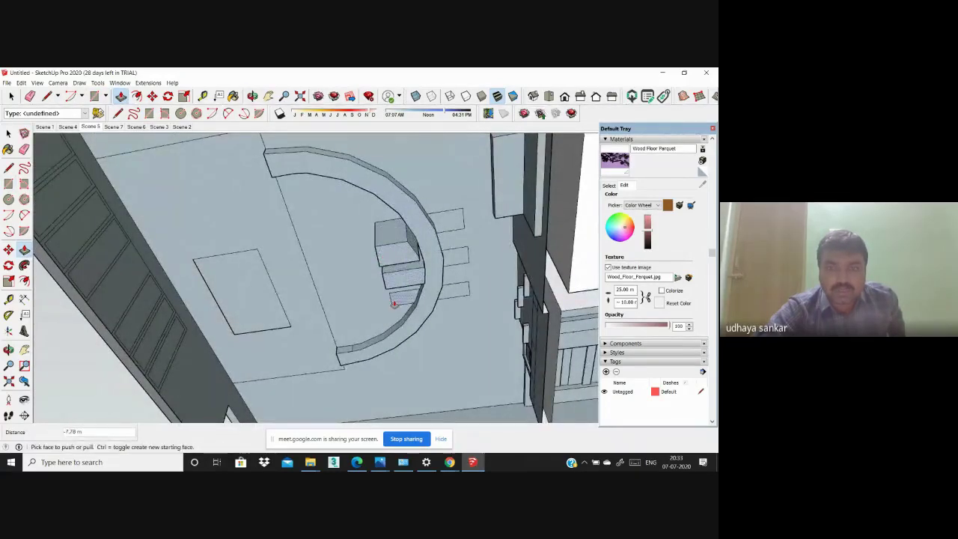
pyautogui.click(398, 310)
pyautogui.moveTo(397, 310); pyautogui.dragTo(390, 258, button='middle')
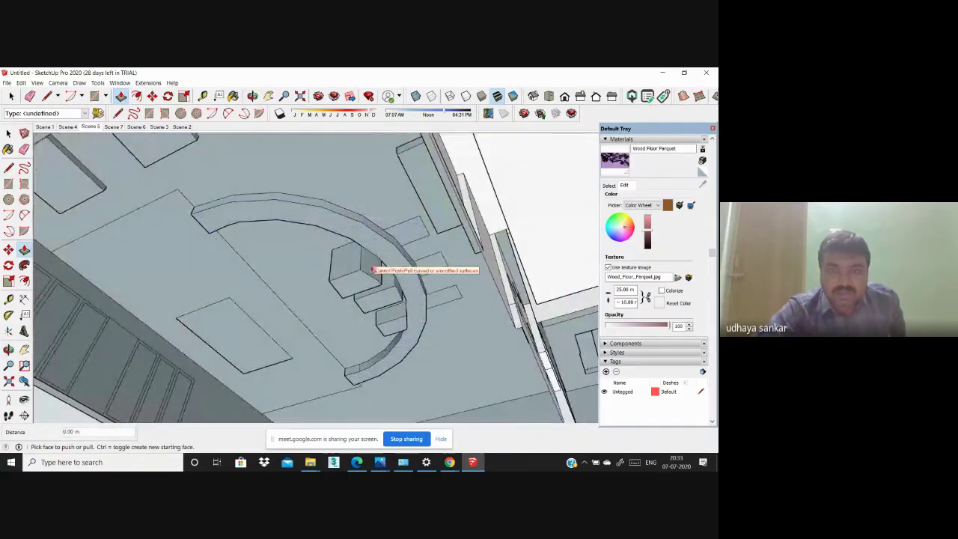
pyautogui.click(410, 237)
pyautogui.moveTo(419, 259)
pyautogui.mouseDown(button='middle')
pyautogui.moveTo(389, 247)
pyautogui.moveTo(491, 229)
pyautogui.mouseUp(button='middle')
pyautogui.scroll(3, 384, 246)
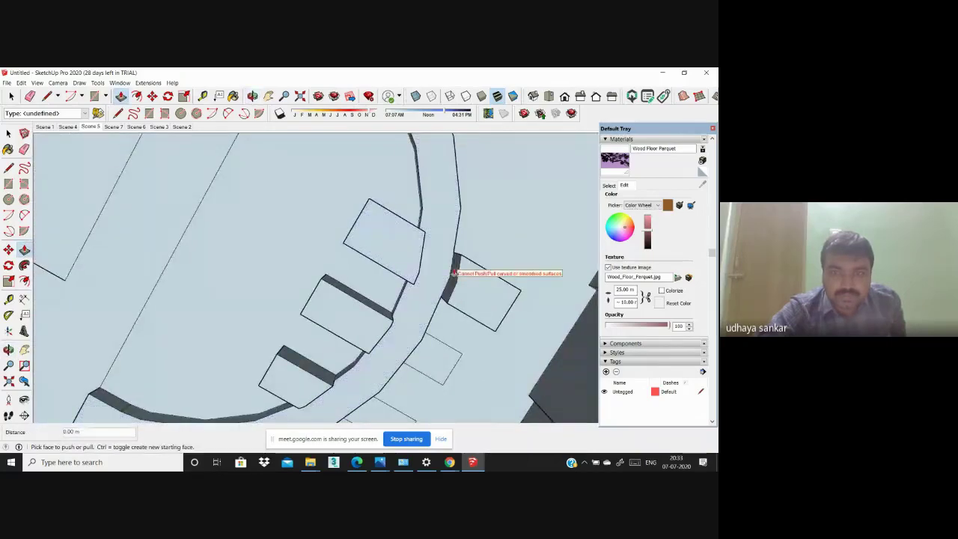
pyautogui.moveTo(409, 258)
pyautogui.mouseDown(button='middle')
pyautogui.moveTo(318, 178)
pyautogui.moveTo(419, 257)
pyautogui.moveTo(352, 196)
pyautogui.mouseUp(button='middle')
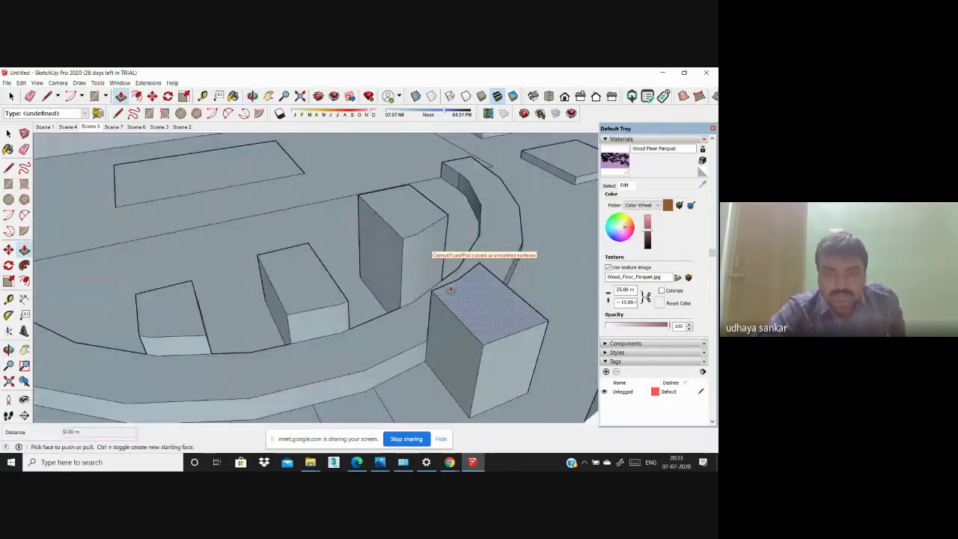
pyautogui.scroll(5, 401, 284)
pyautogui.moveTo(474, 261)
pyautogui.mouseDown(button='middle')
pyautogui.moveTo(238, 284)
pyautogui.moveTo(151, 362)
pyautogui.mouseUp(button='middle')
pyautogui.scroll(-5, 234, 309)
pyautogui.hotkey('ctrl', 'z')
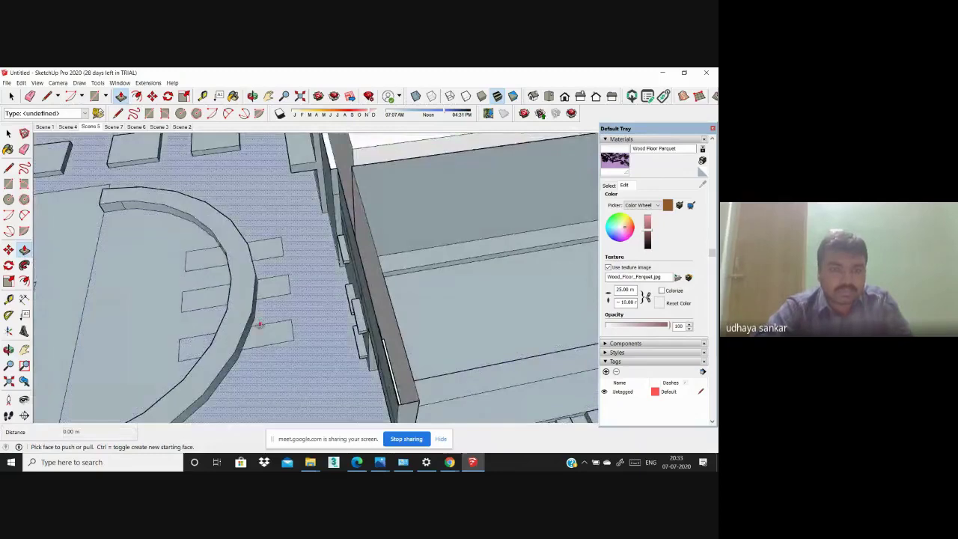
# Step: Raise a box from the lower slab into a pillar, then undo the pillar extrusion
pyautogui.click(252, 264)
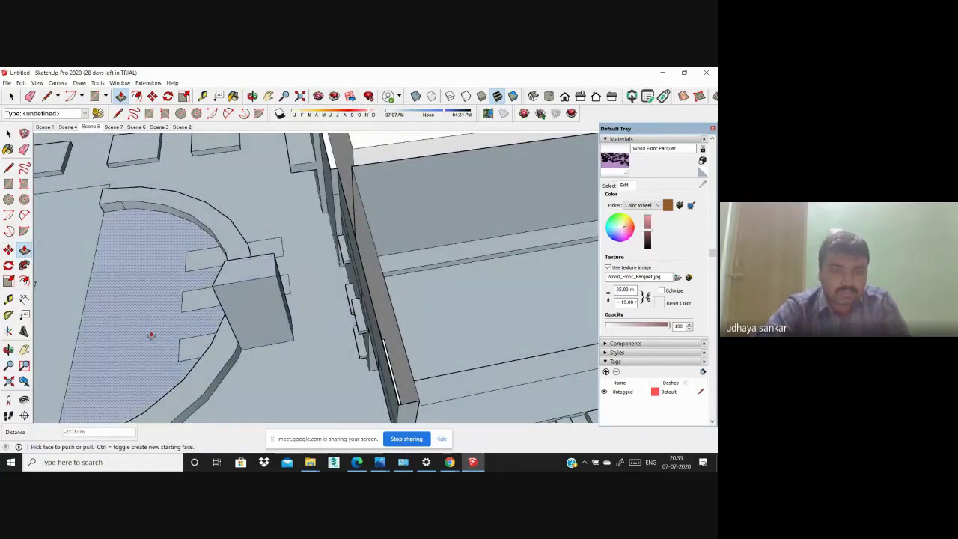
pyautogui.moveTo(150, 335); pyautogui.dragTo(286, 284, button='middle')
pyautogui.click(294, 293)
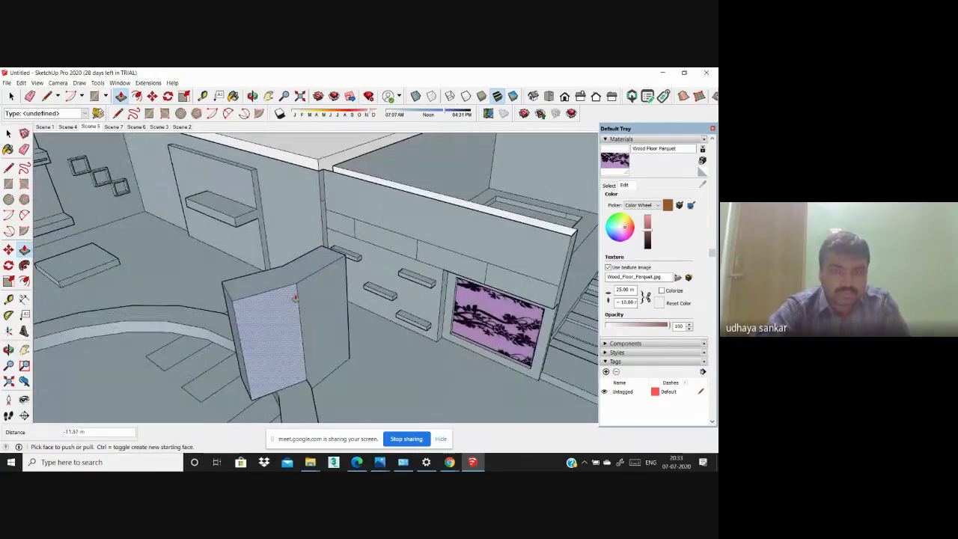
pyautogui.click(232, 321)
pyautogui.moveTo(232, 322); pyautogui.dragTo(437, 295, button='middle')
pyautogui.click(425, 314)
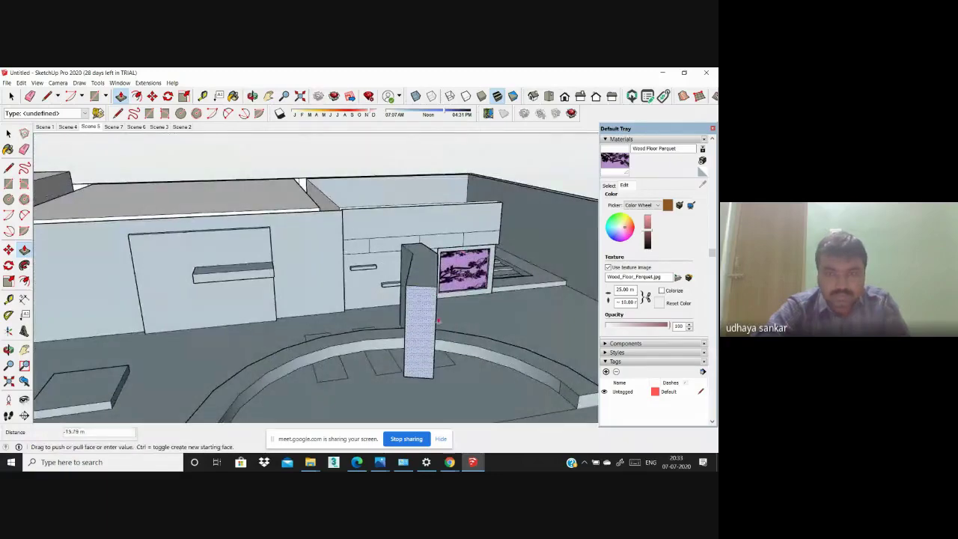
pyautogui.click(437, 302)
pyautogui.hotkey('ctrl', 'z')
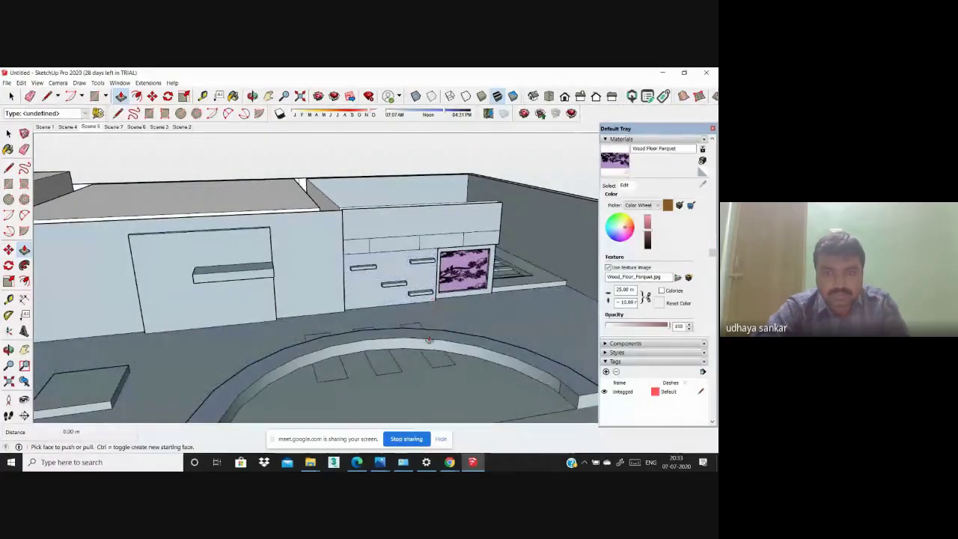
# Step: Inspect the curved band from above and undo the pillar box
pyautogui.moveTo(438, 305); pyautogui.dragTo(300, 274, button='middle')
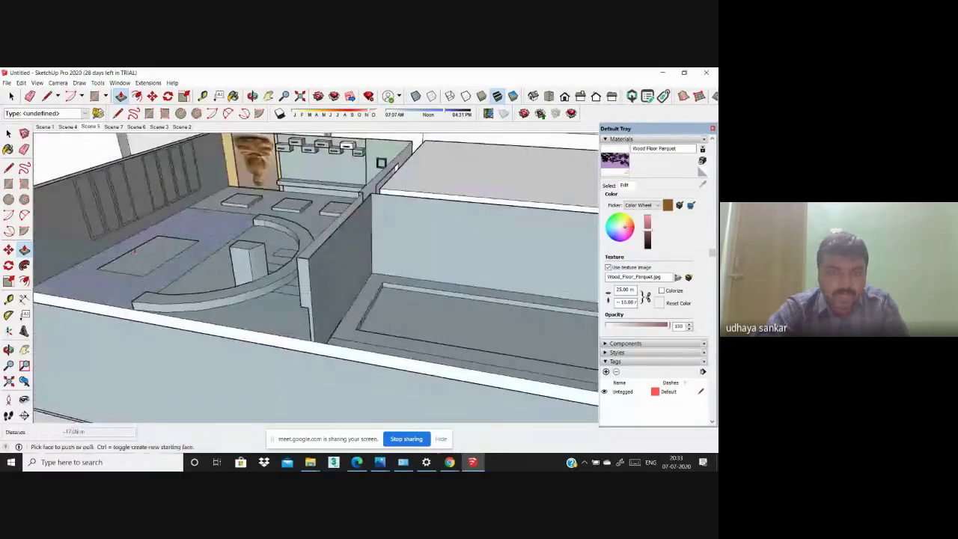
pyautogui.scroll(3, 290, 271)
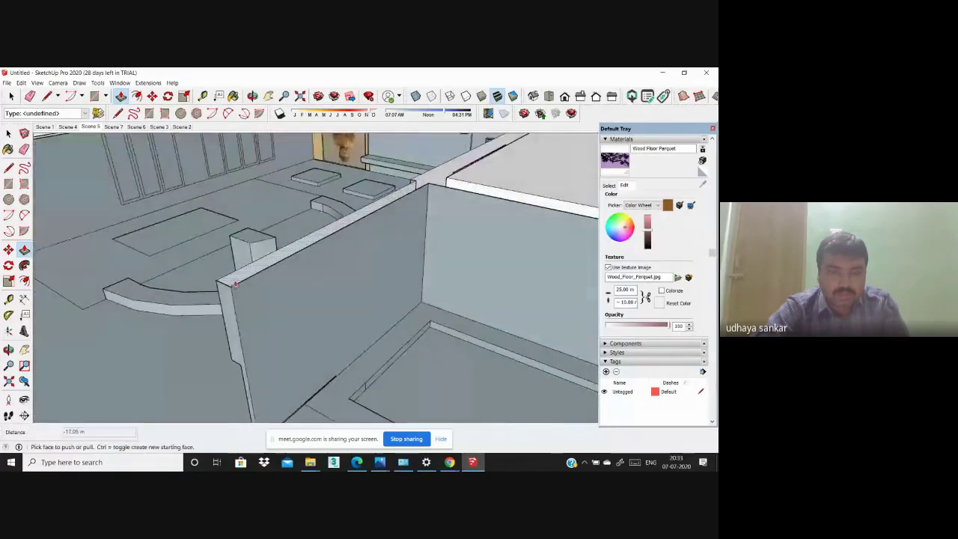
pyautogui.scroll(2, 266, 246)
pyautogui.scroll(2, 266, 246)
pyautogui.scroll(-2, 267, 247)
pyautogui.scroll(-2, 246, 243)
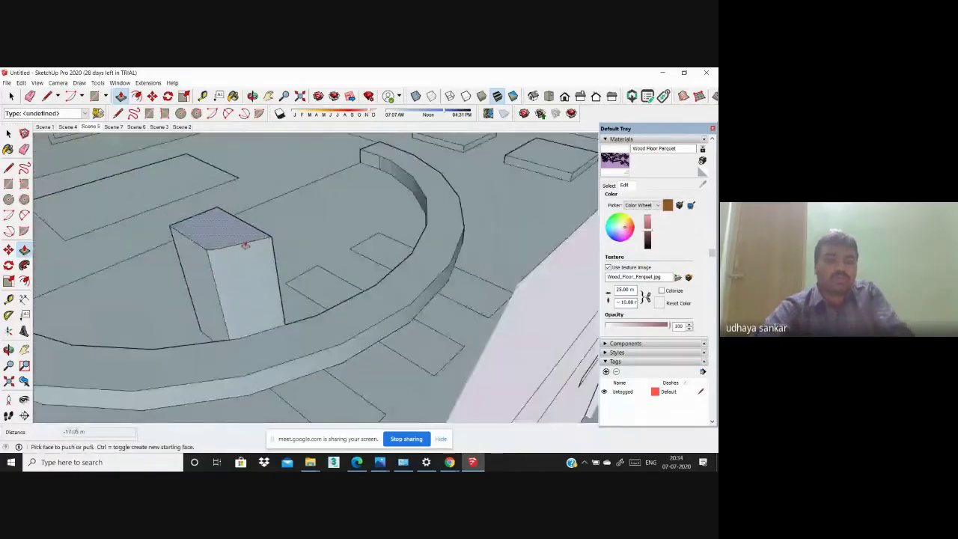
pyautogui.scroll(-2, 250, 258)
pyautogui.scroll(-2, 252, 262)
pyautogui.scroll(2, 252, 262)
pyautogui.scroll(1, 239, 255)
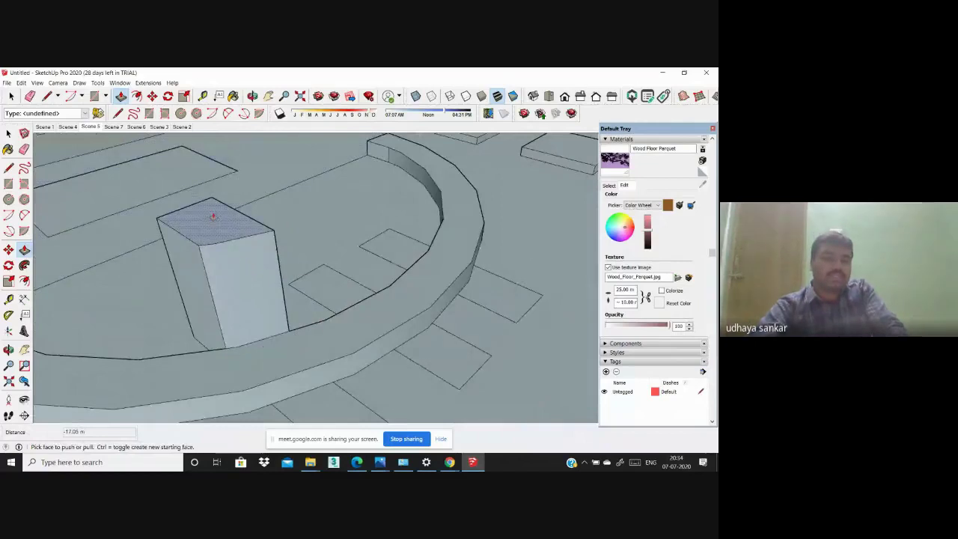
pyautogui.scroll(2, 225, 243)
pyautogui.scroll(-2, 243, 236)
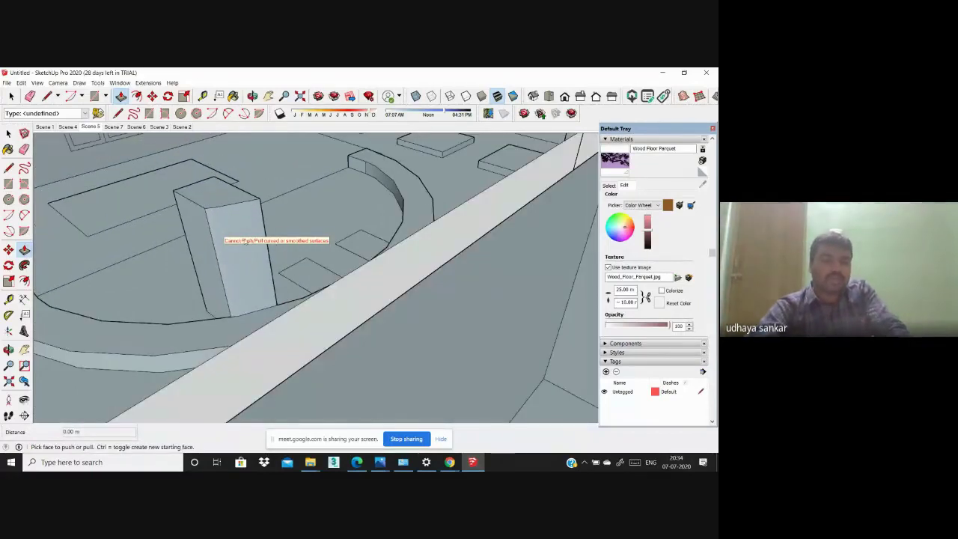
pyautogui.moveTo(243, 237); pyautogui.dragTo(373, 253, button='middle')
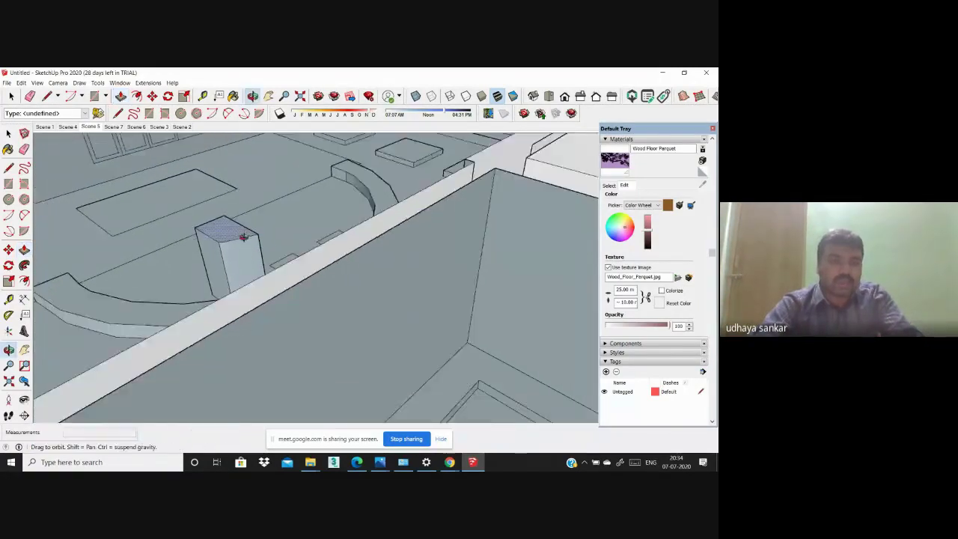
pyautogui.hotkey('ctrl', 'z')
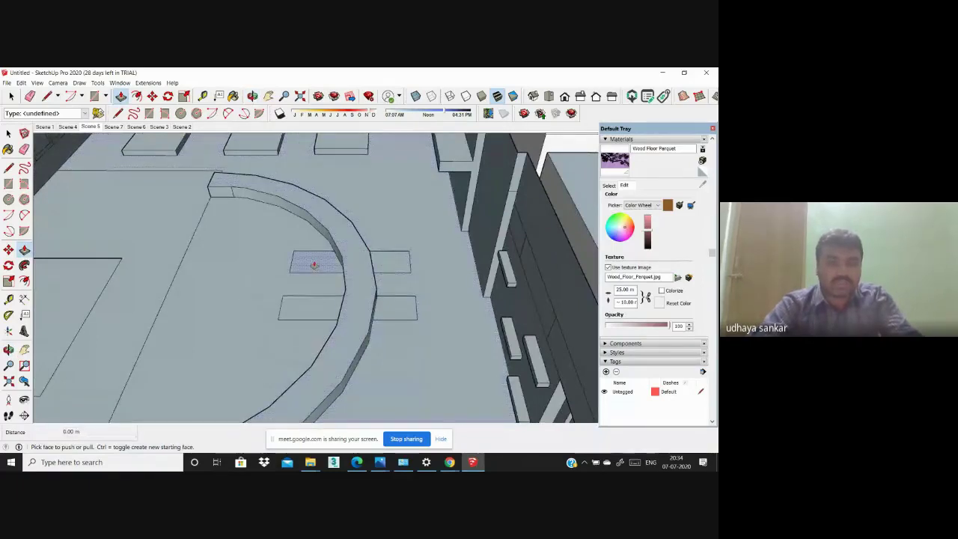
# Step: Extrude two more trial boxes beside the curve, then undo them
pyautogui.click(319, 267)
pyautogui.click(310, 213)
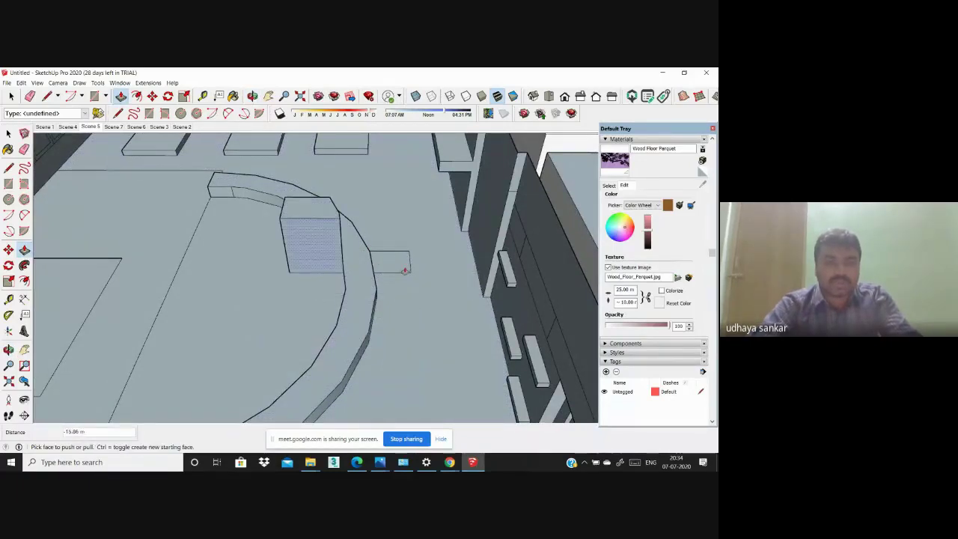
pyautogui.click(384, 262)
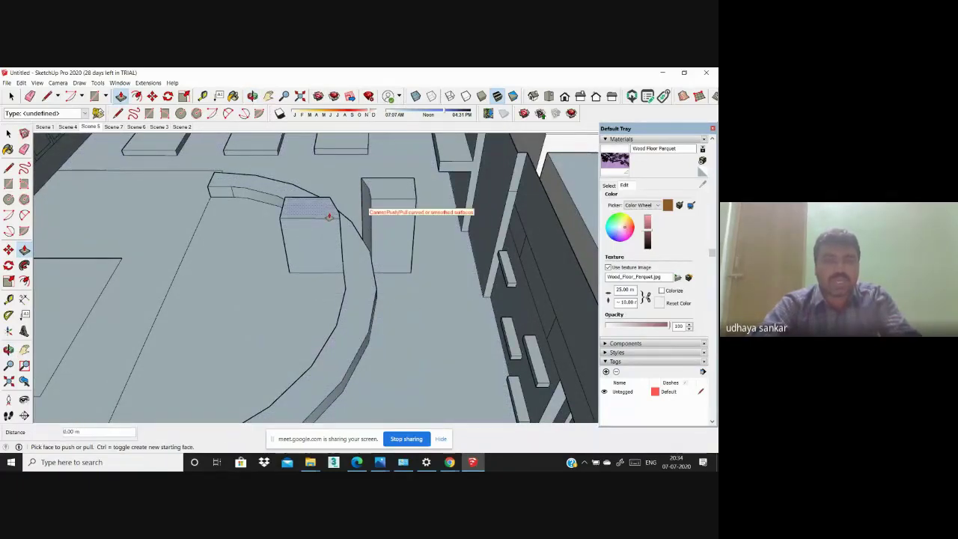
pyautogui.moveTo(328, 216)
pyautogui.mouseDown(button='middle')
pyautogui.moveTo(171, 220)
pyautogui.moveTo(373, 225)
pyautogui.mouseUp(button='middle')
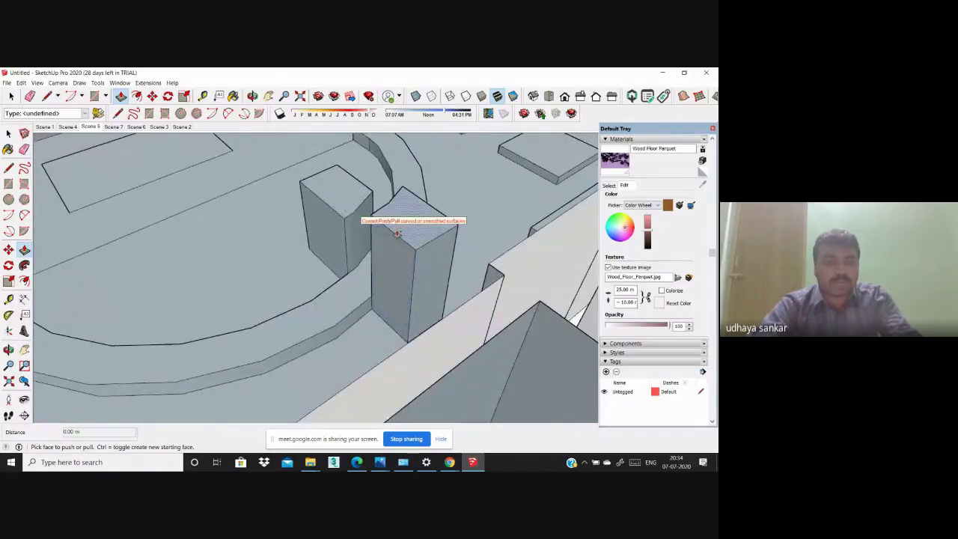
pyautogui.hotkey('ctrl', 'z')
pyautogui.hotkey('ctrl', 'z')
pyautogui.scroll(-5, 343, 235)
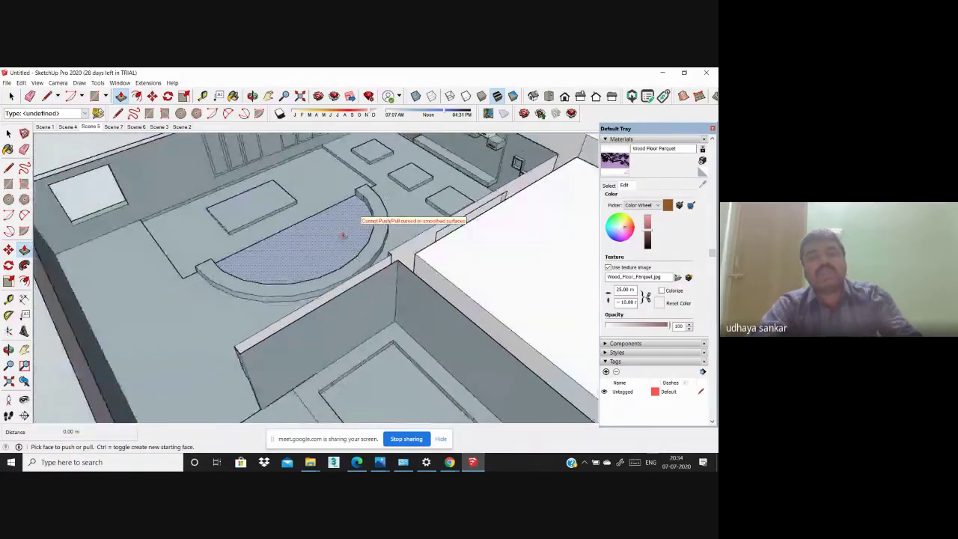
pyautogui.scroll(-3, 343, 235)
# Step: Compare the model against the ceiling reference image
pyautogui.moveTo(343, 235); pyautogui.dragTo(410, 304, button='middle')
pyautogui.scroll(-3, 410, 304)
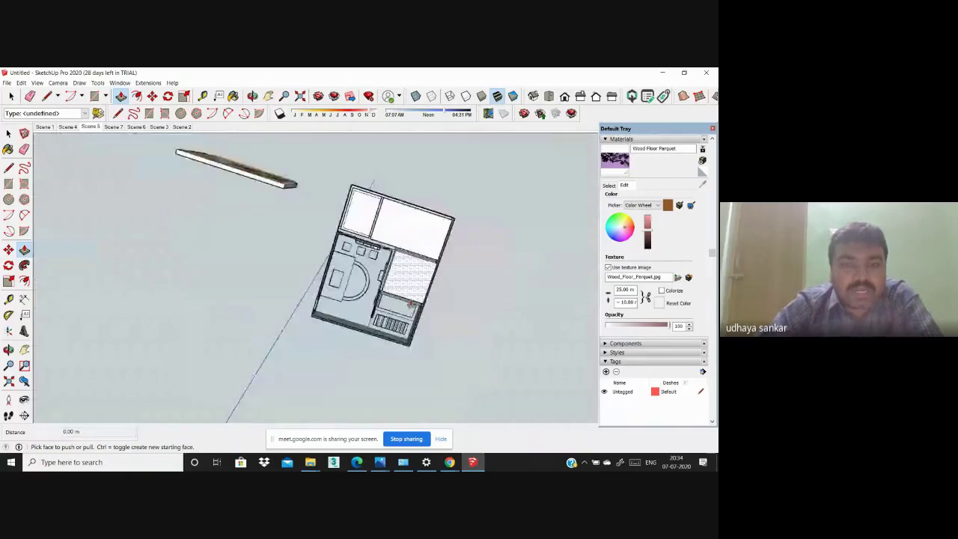
pyautogui.scroll(-2, 344, 276)
pyautogui.moveTo(257, 242); pyautogui.dragTo(265, 239, button='middle')
pyautogui.scroll(3, 270, 239)
pyautogui.scroll(3, 272, 239)
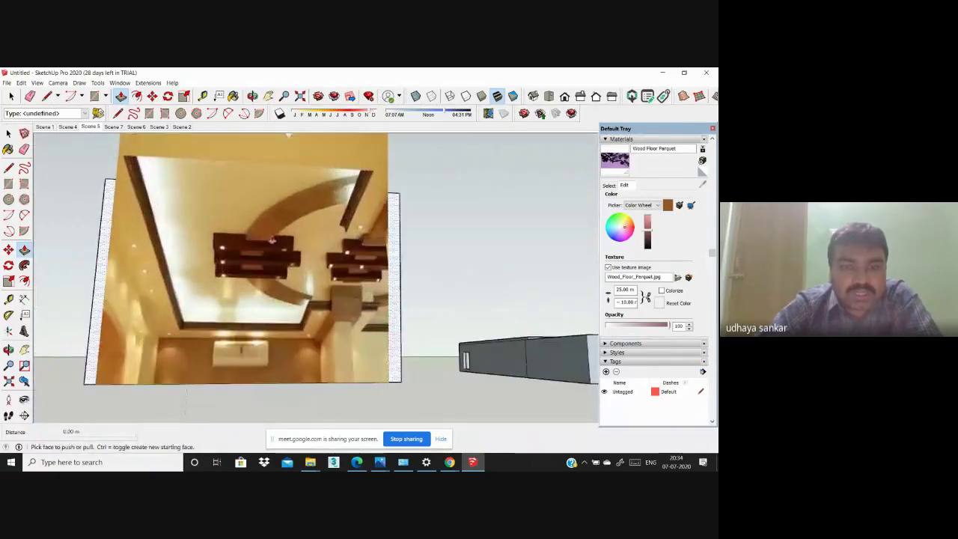
pyautogui.scroll(-3, 226, 235)
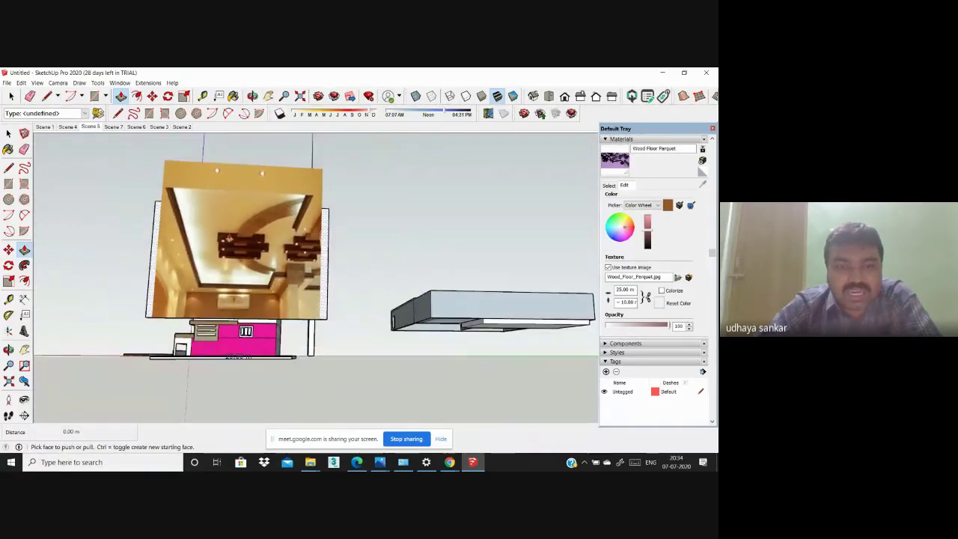
# Step: Return to Scene 5's top-down room view with the Rectangle tool active
pyautogui.moveTo(374, 254); pyautogui.dragTo(393, 182, button='middle')
pyautogui.scroll(3, 414, 250)
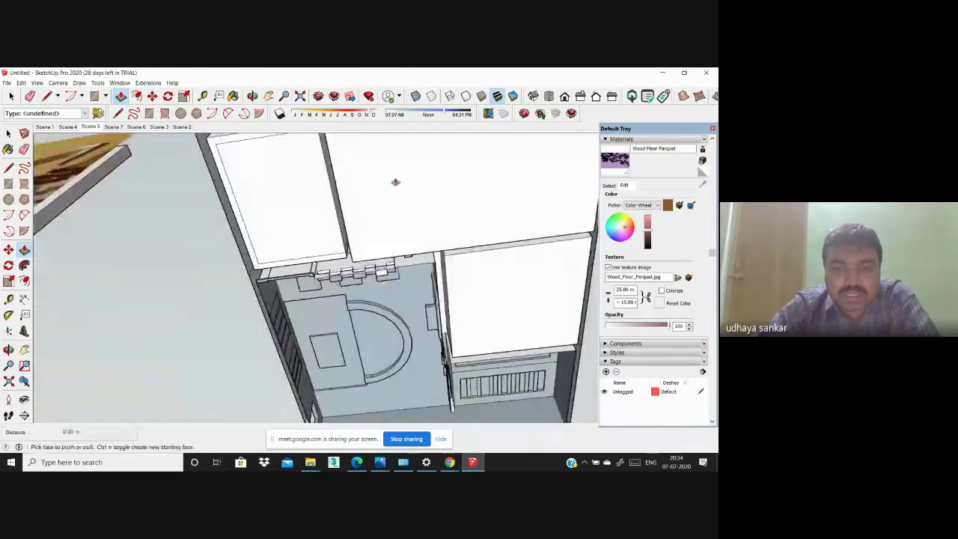
pyautogui.scroll(2, 378, 315)
pyautogui.scroll(-2, 389, 214)
pyautogui.moveTo(378, 314)
pyautogui.mouseDown(button='middle')
pyautogui.moveTo(389, 214)
pyautogui.moveTo(443, 362)
pyautogui.mouseUp(button='middle')
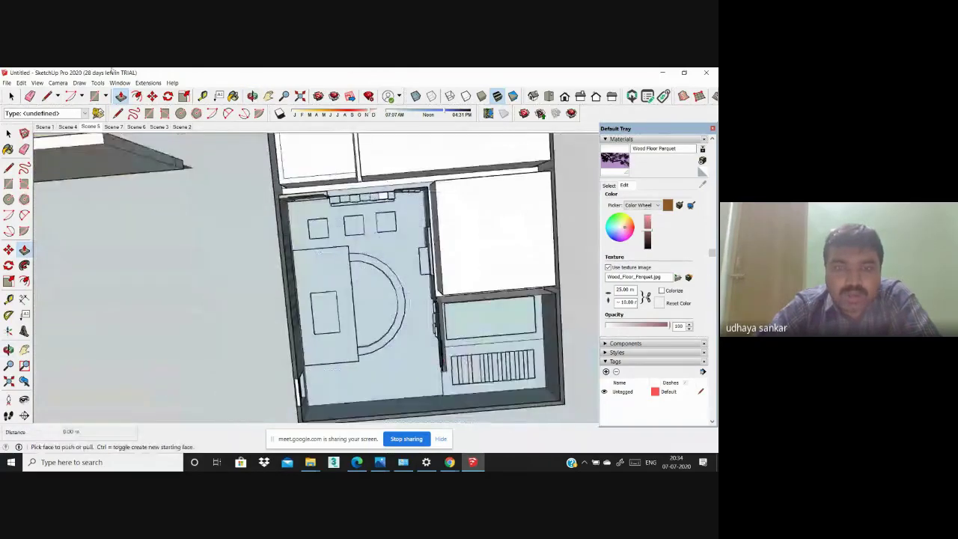
pyautogui.click(89, 126)
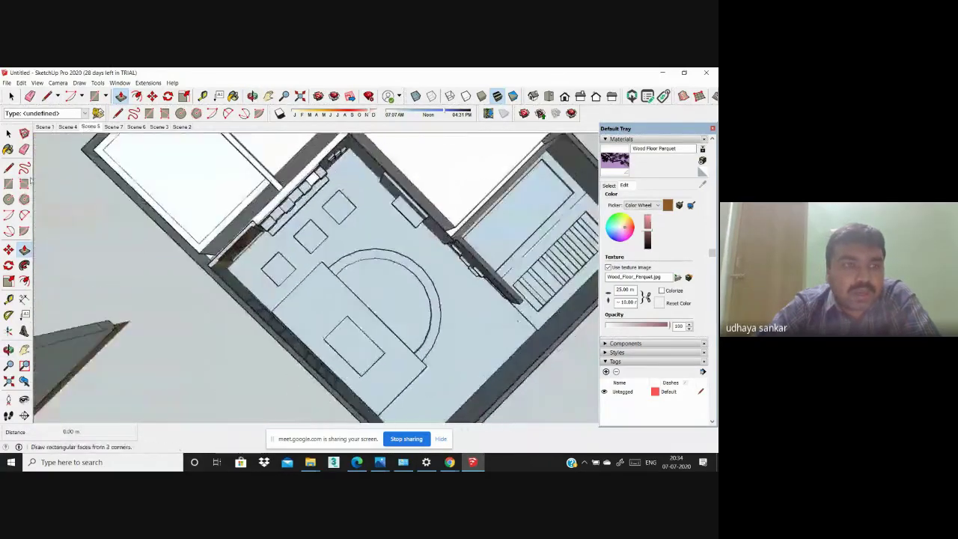
pyautogui.click(11, 182)
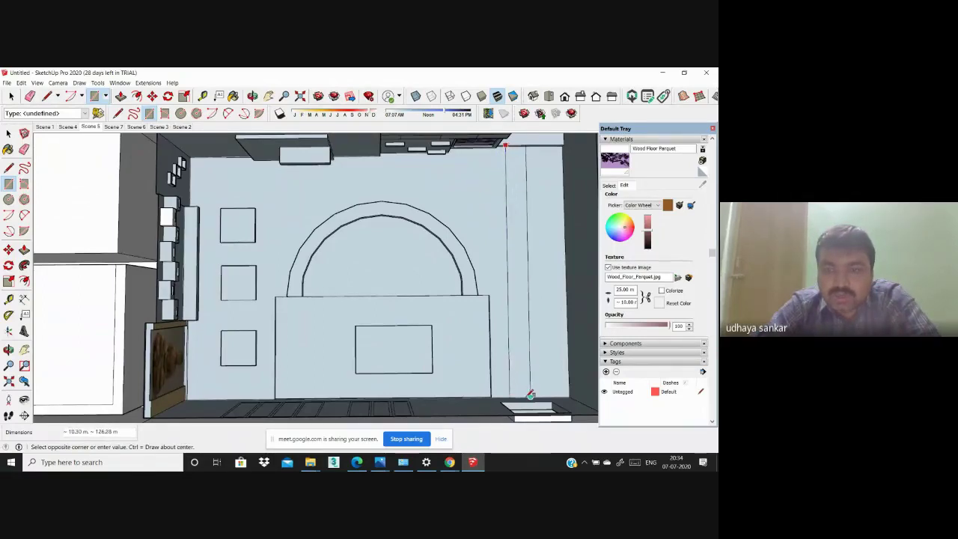
# Step: Orbit around the room for a clear angle on the narrow strip by the side wall
pyautogui.moveTo(529, 393)
pyautogui.mouseDown(button='middle')
pyautogui.moveTo(487, 300)
pyautogui.moveTo(481, 305)
pyautogui.moveTo(466, 225)
pyautogui.mouseUp(button='middle')
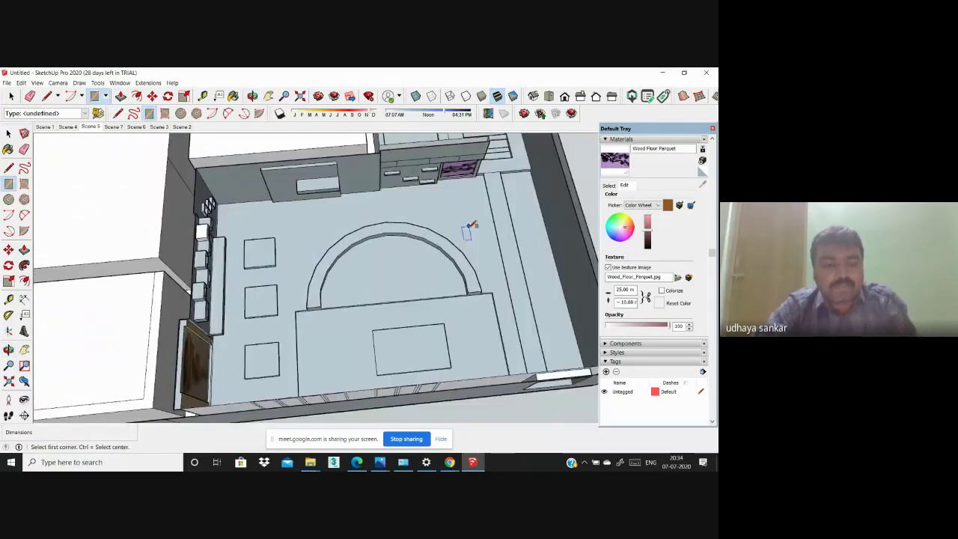
pyautogui.scroll(2, 494, 180)
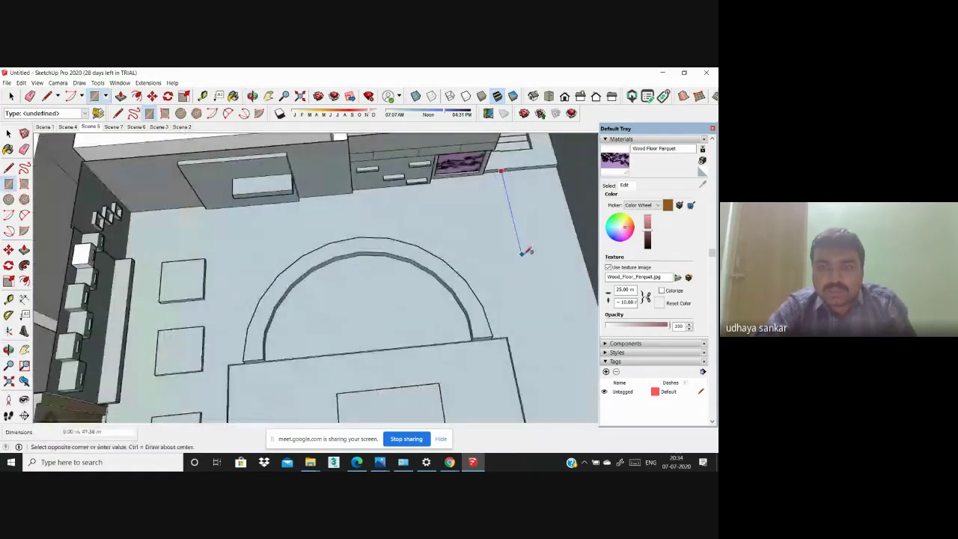
pyautogui.scroll(-2, 526, 251)
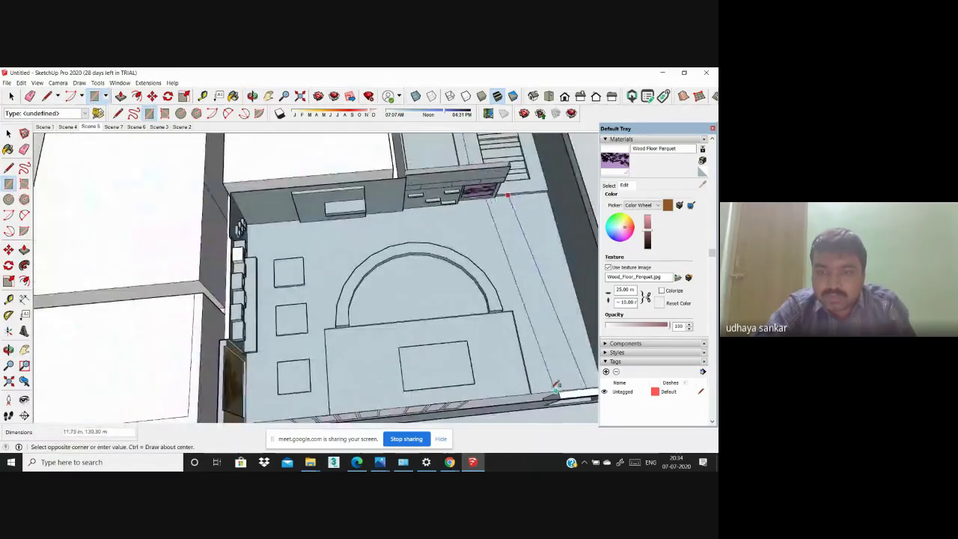
pyautogui.scroll(-2, 548, 348)
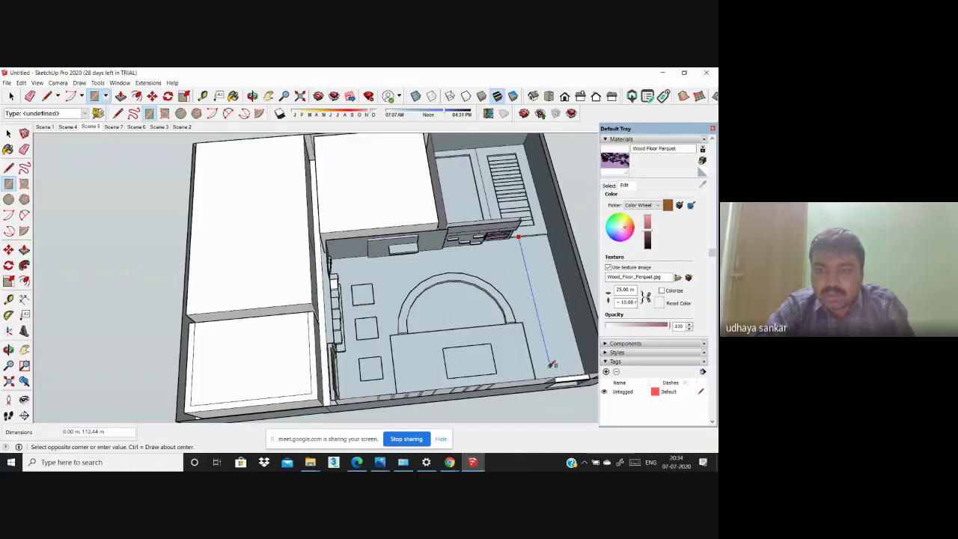
pyautogui.moveTo(561, 366); pyautogui.dragTo(218, 300, button='middle')
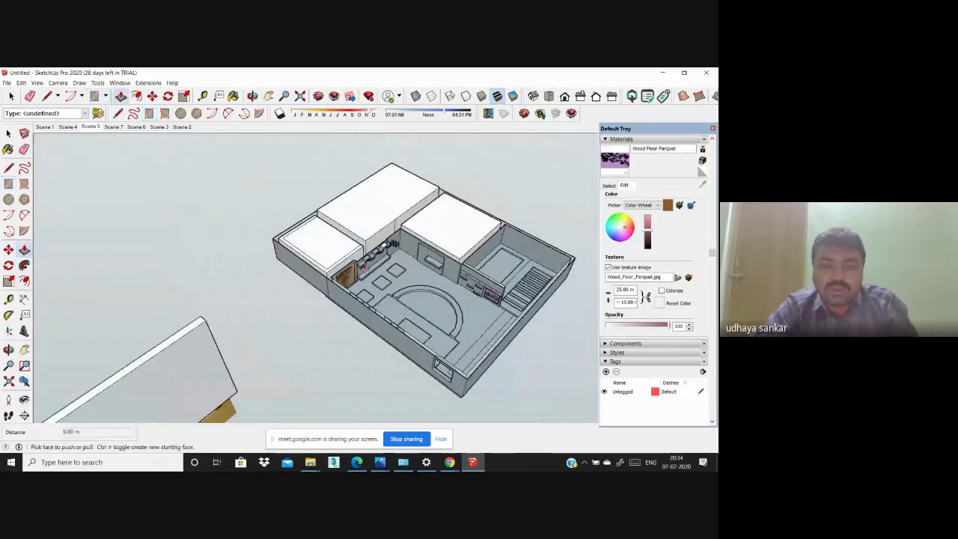
pyautogui.scroll(1, 487, 354)
pyautogui.scroll(2, 487, 355)
pyautogui.scroll(3, 456, 329)
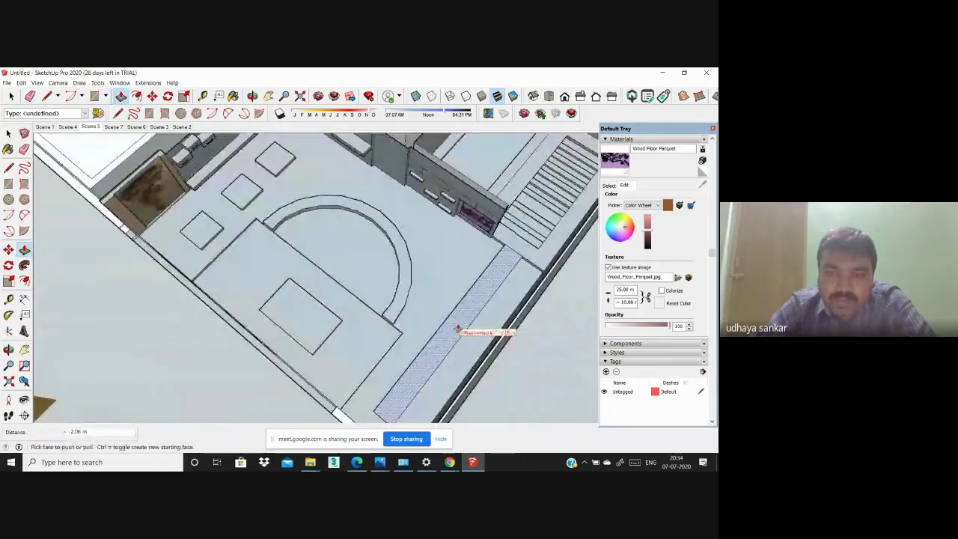
pyautogui.scroll(-3, 458, 329)
pyautogui.moveTo(458, 329); pyautogui.dragTo(520, 279, button='middle')
pyautogui.scroll(3, 520, 279)
pyautogui.scroll(2, 520, 279)
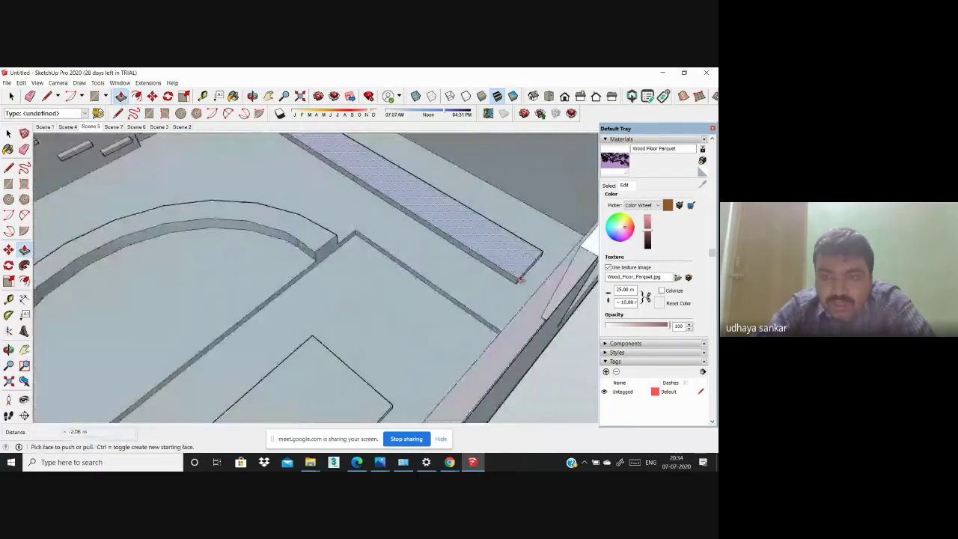
pyautogui.scroll(2, 520, 279)
pyautogui.scroll(2, 550, 286)
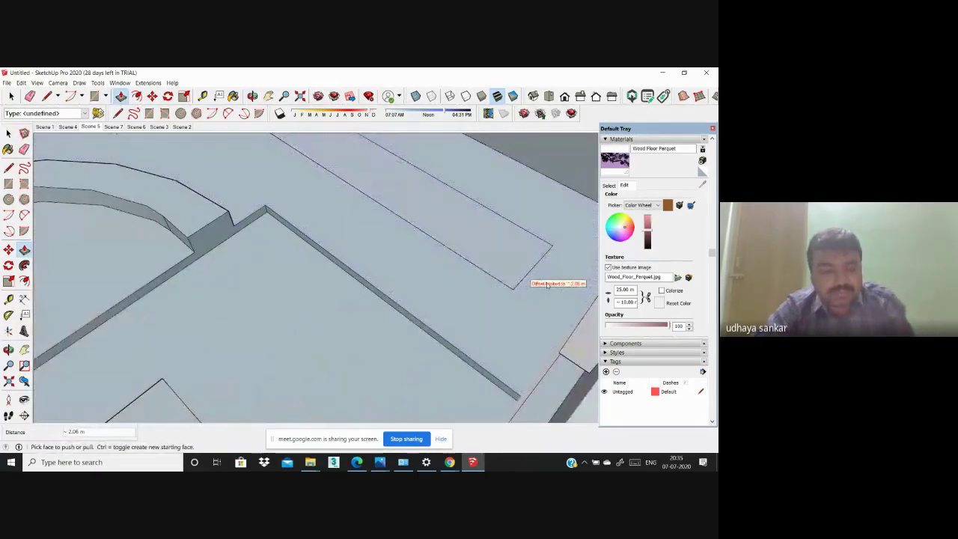
# Step: Push/pull the narrow strip to a 10.30 m depth
pyautogui.click(531, 283)
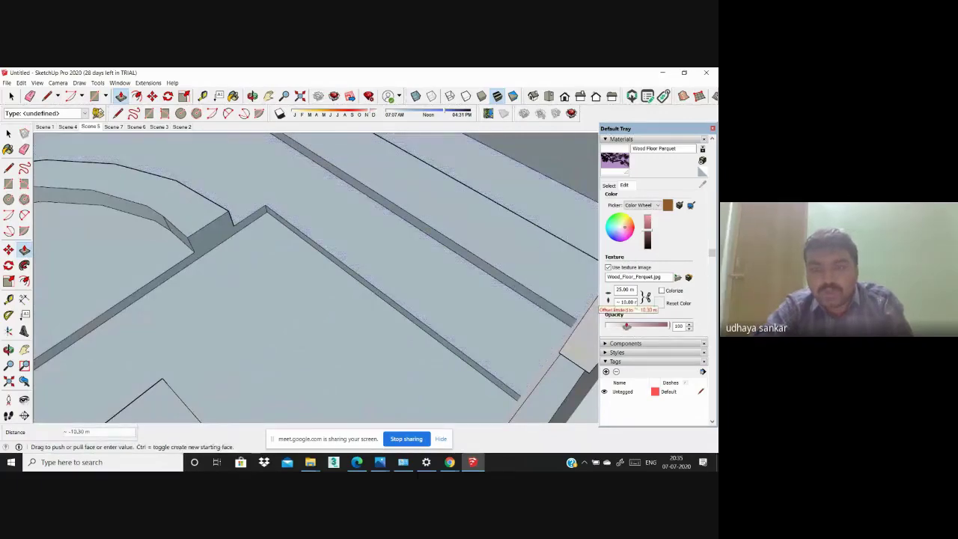
pyautogui.scroll(-3, 391, 298)
pyautogui.scroll(-3, 391, 297)
pyautogui.scroll(-2, 391, 298)
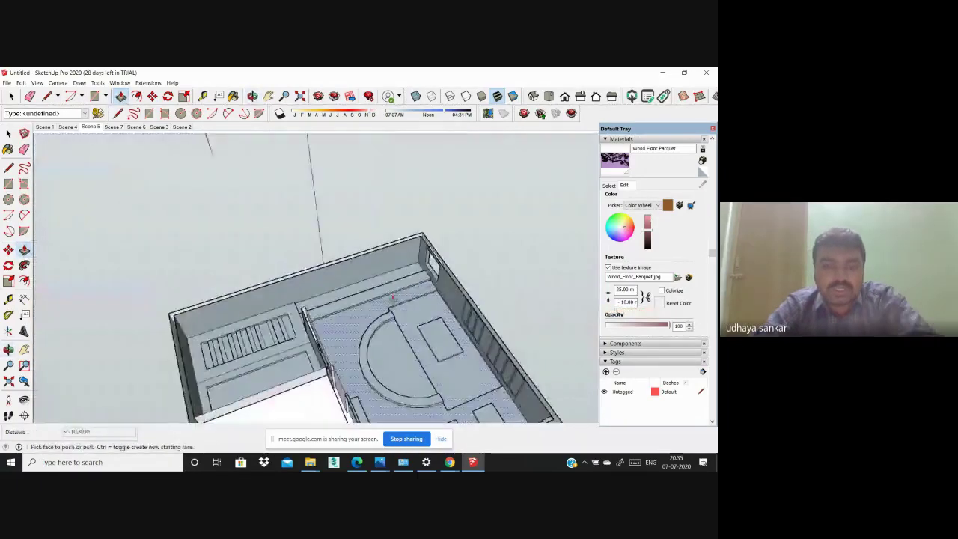
pyautogui.scroll(3, 344, 329)
pyautogui.scroll(2, 247, 344)
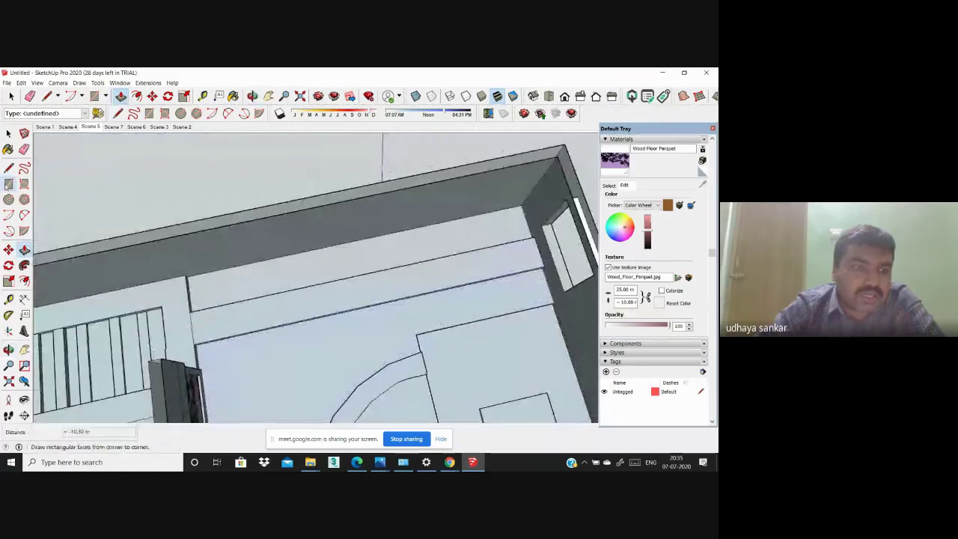
# Step: Raise a small ceiling rectangle into a box 3.00 m tall
pyautogui.click(8, 183)
pyautogui.scroll(2, 322, 332)
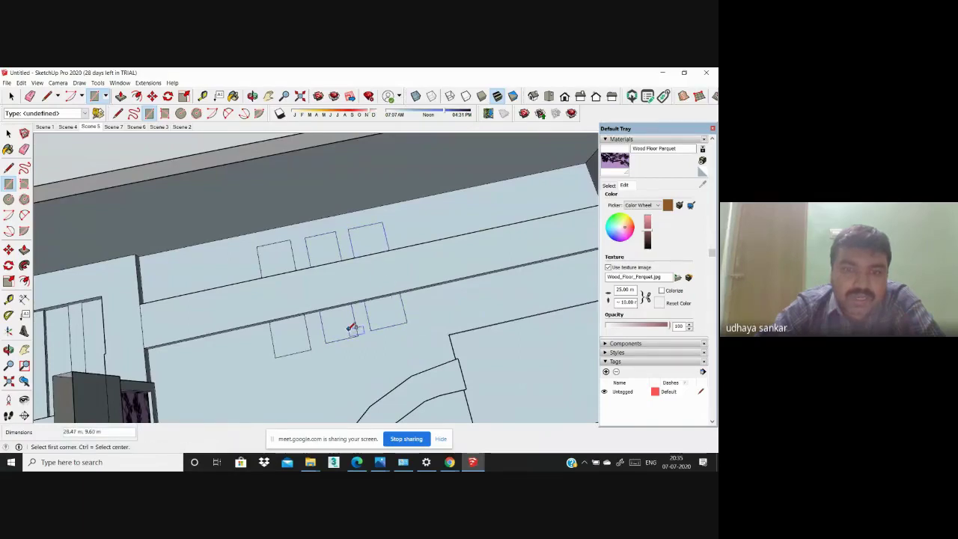
pyautogui.scroll(-3, 351, 329)
pyautogui.moveTo(315, 322); pyautogui.dragTo(401, 360, button='middle')
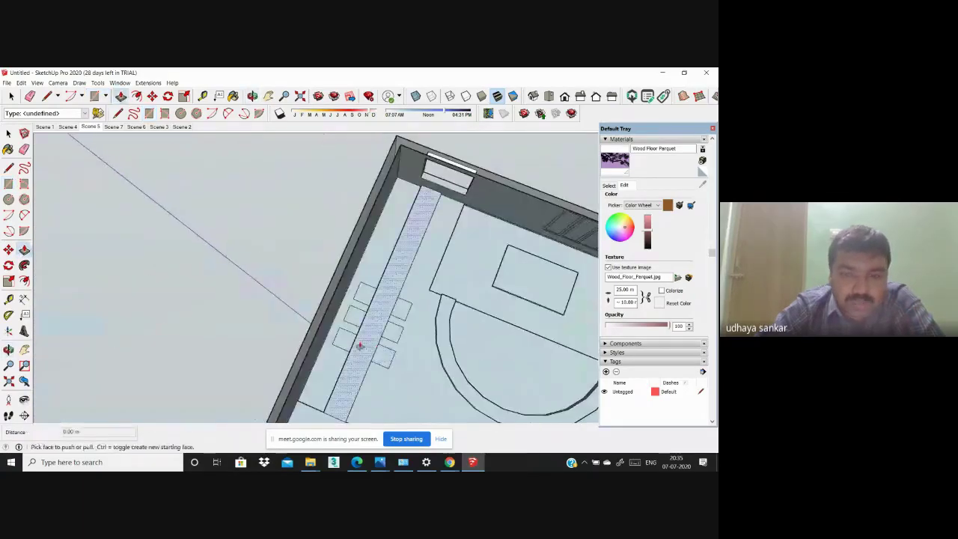
pyautogui.click(338, 334)
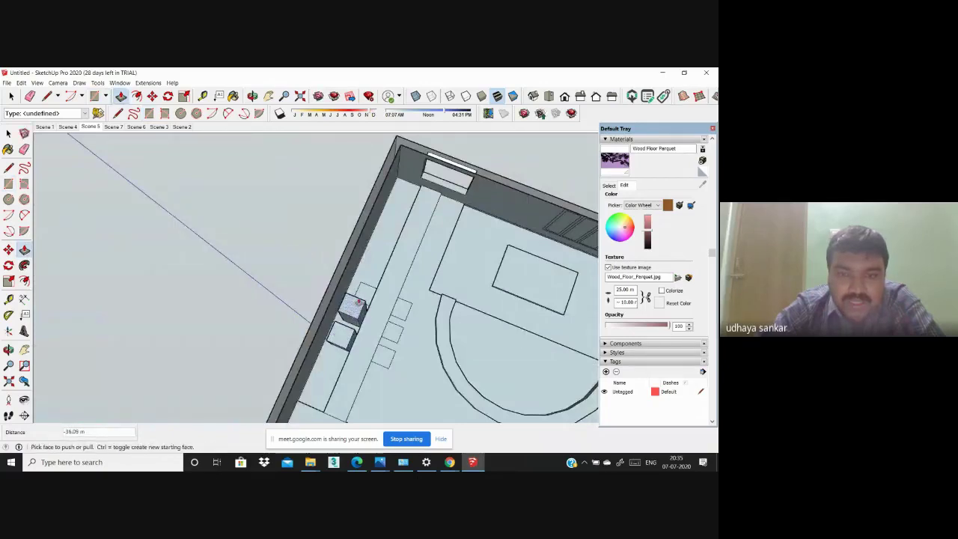
pyautogui.write('3')
pyautogui.press('Return')
# Step: Push the front box's and tall box's top faces down into low stepped slabs
pyautogui.moveTo(360, 298); pyautogui.dragTo(339, 327, button='middle')
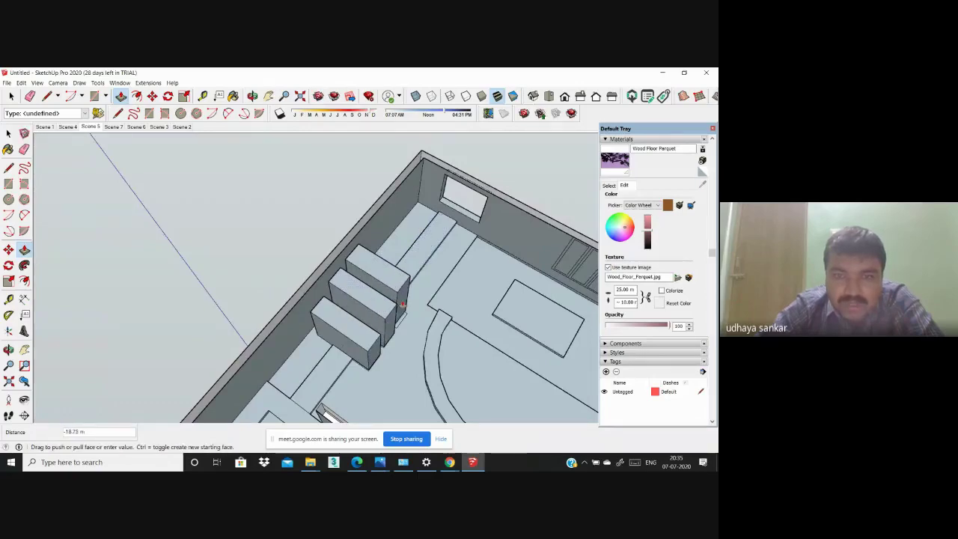
pyautogui.scroll(2, 404, 306)
pyautogui.scroll(3, 389, 322)
pyautogui.scroll(3, 367, 344)
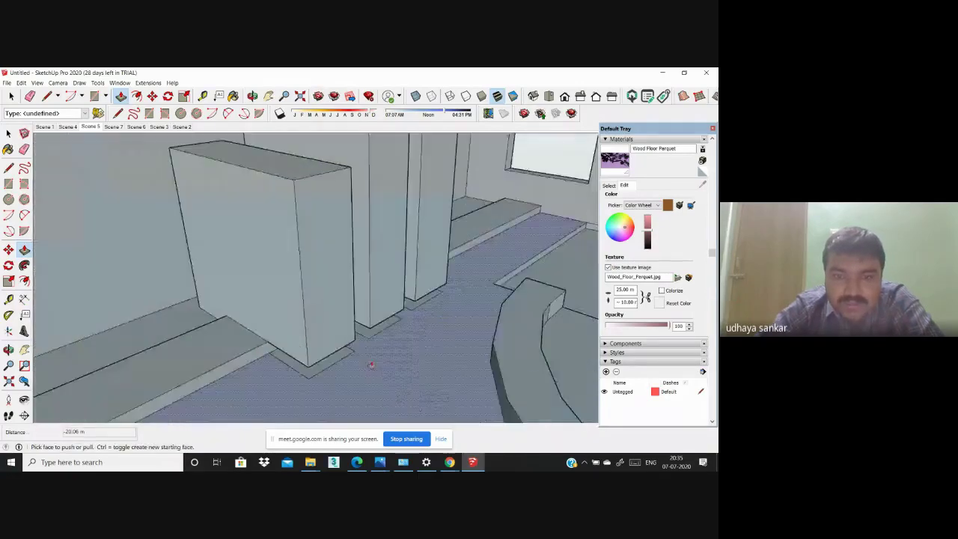
pyautogui.scroll(3, 341, 367)
pyautogui.scroll(-3, 341, 367)
pyautogui.scroll(-3, 339, 358)
pyautogui.scroll(-2, 338, 351)
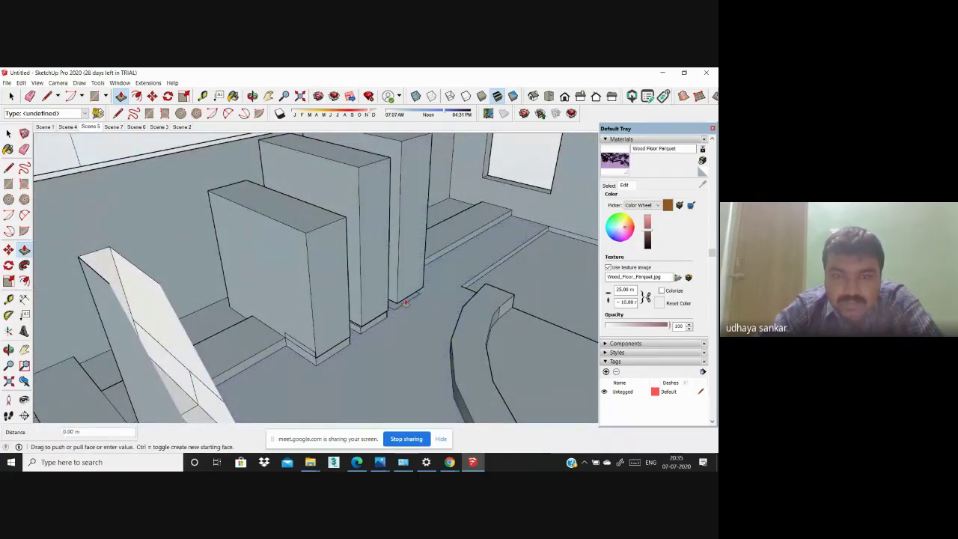
pyautogui.scroll(-3, 359, 329)
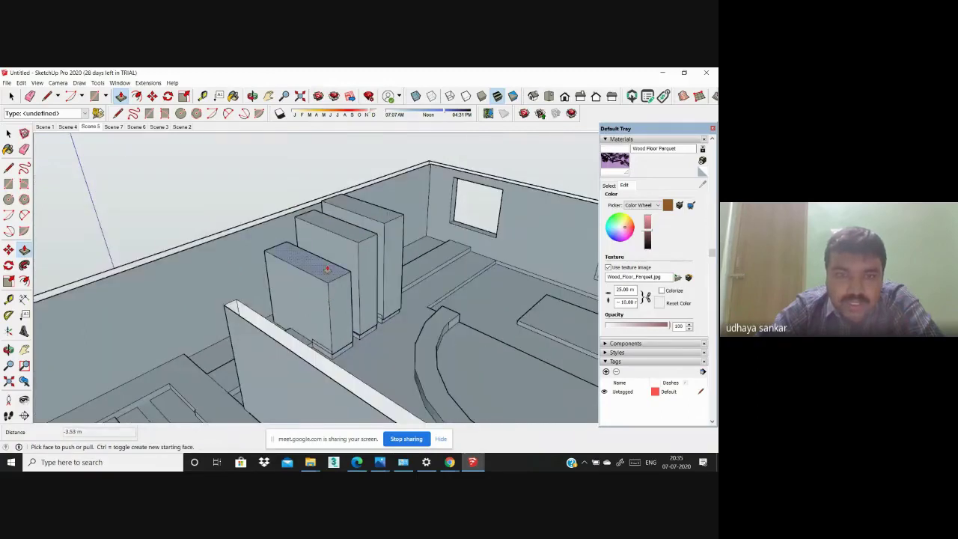
pyautogui.click(307, 254)
pyautogui.click(334, 325)
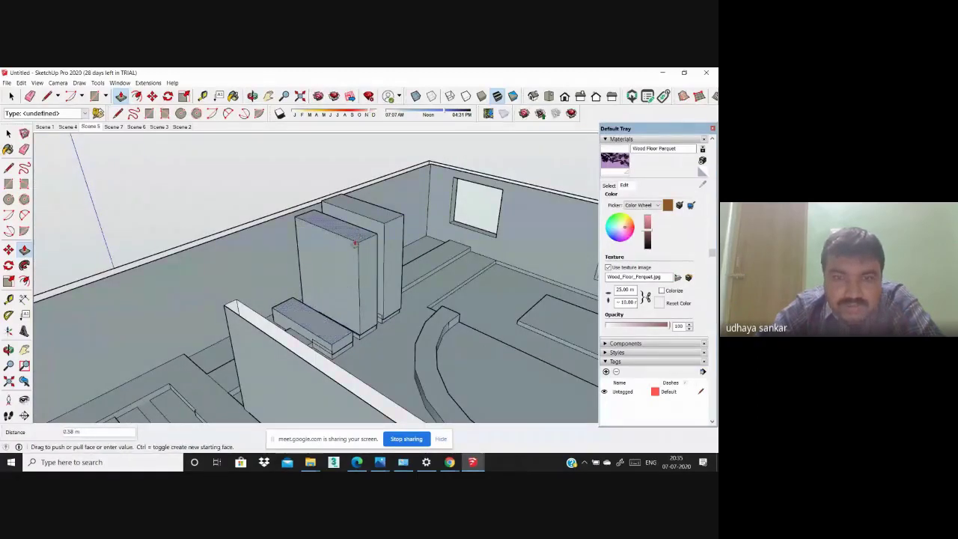
pyautogui.click(382, 214)
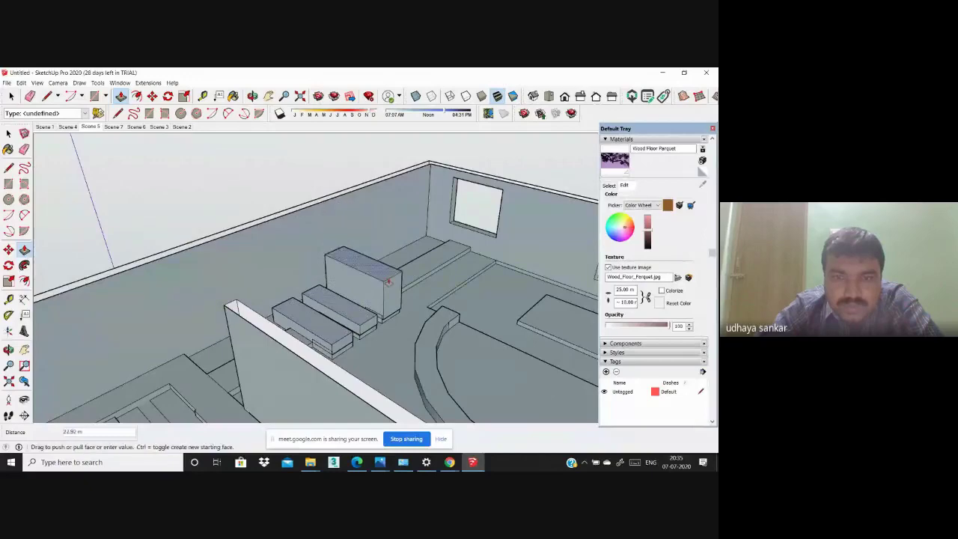
pyautogui.scroll(-5, 373, 267)
# Step: Orbit and zoom around the model to locate the false-ceiling reference image
pyautogui.moveTo(374, 267)
pyautogui.mouseDown(button='middle')
pyautogui.moveTo(324, 406)
pyautogui.moveTo(196, 306)
pyautogui.mouseUp(button='middle')
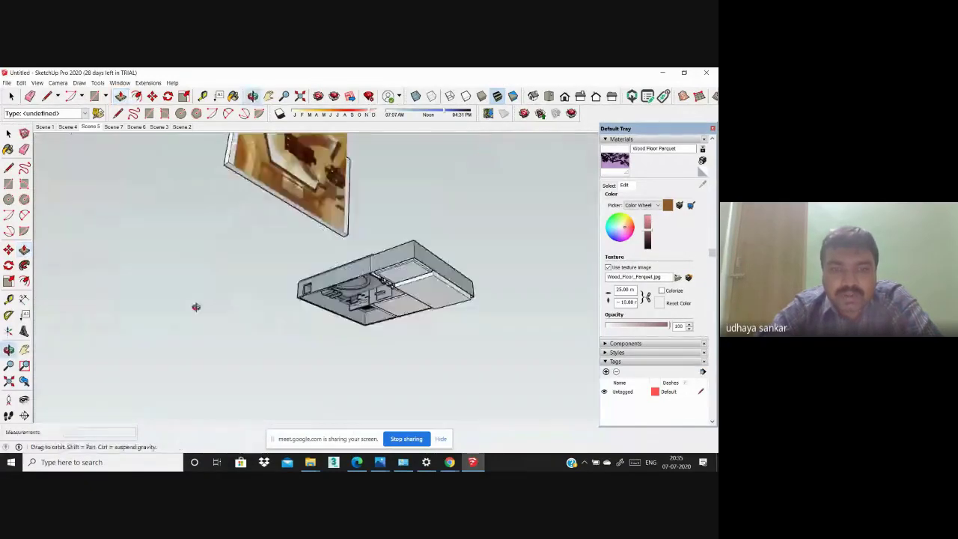
pyautogui.scroll(2, 254, 181)
pyautogui.scroll(2, 266, 241)
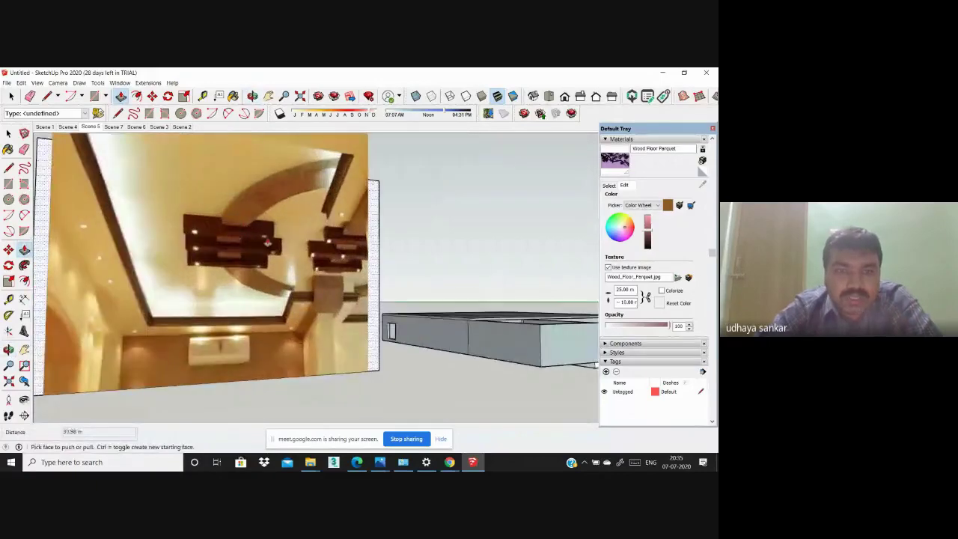
pyautogui.scroll(-2, 330, 267)
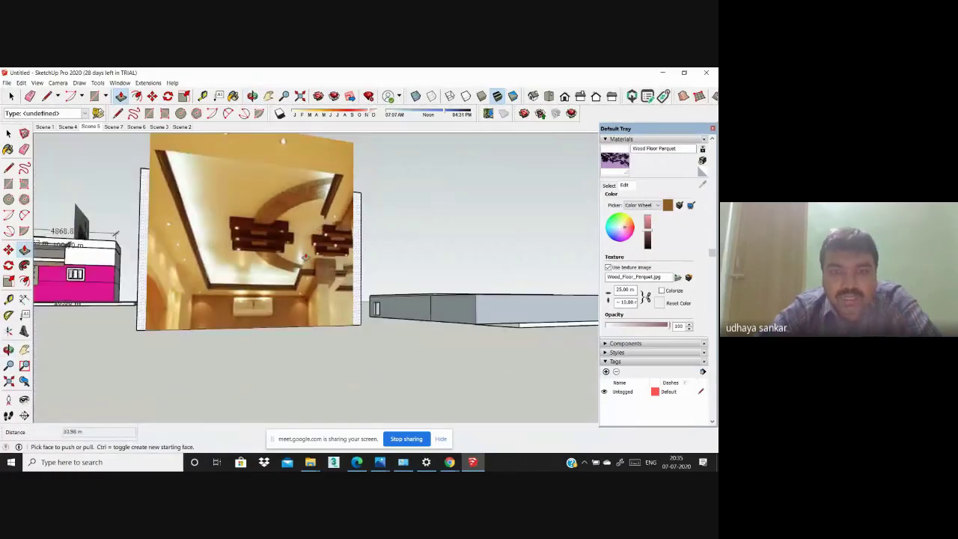
pyautogui.scroll(-2, 305, 258)
pyautogui.moveTo(394, 310)
pyautogui.mouseDown(button='middle')
pyautogui.moveTo(379, 165)
pyautogui.moveTo(347, 278)
pyautogui.moveTo(378, 252)
pyautogui.moveTo(424, 295)
pyautogui.mouseUp(button='middle')
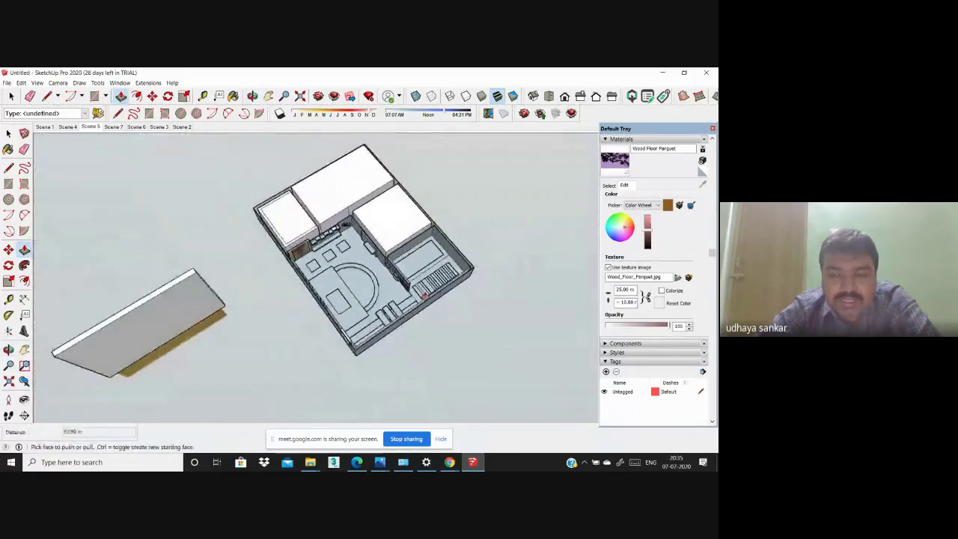
pyautogui.scroll(2, 423, 294)
pyautogui.scroll(2, 424, 295)
pyautogui.scroll(-2, 426, 295)
pyautogui.scroll(-3, 431, 296)
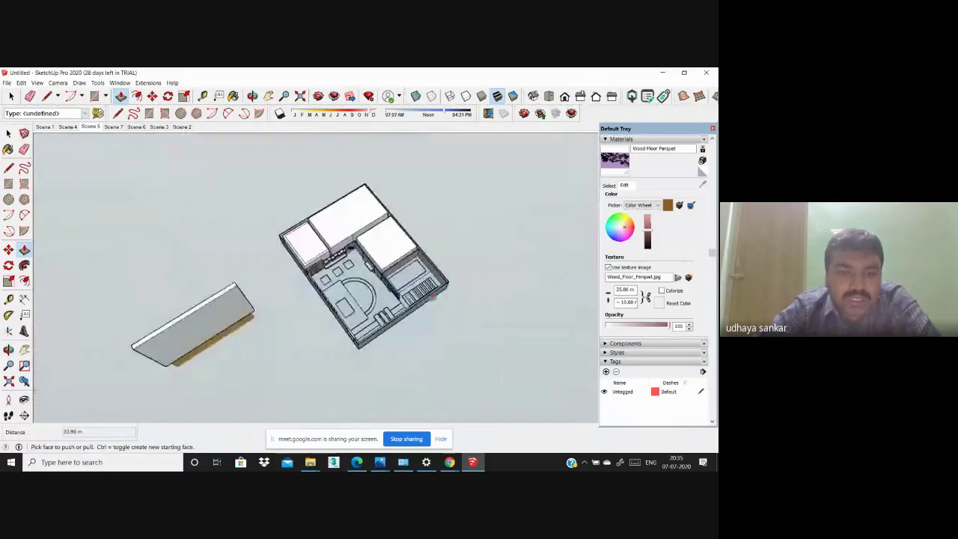
pyautogui.scroll(-2, 432, 296)
pyautogui.moveTo(432, 297); pyautogui.dragTo(411, 357, button='middle')
pyautogui.scroll(3, 262, 188)
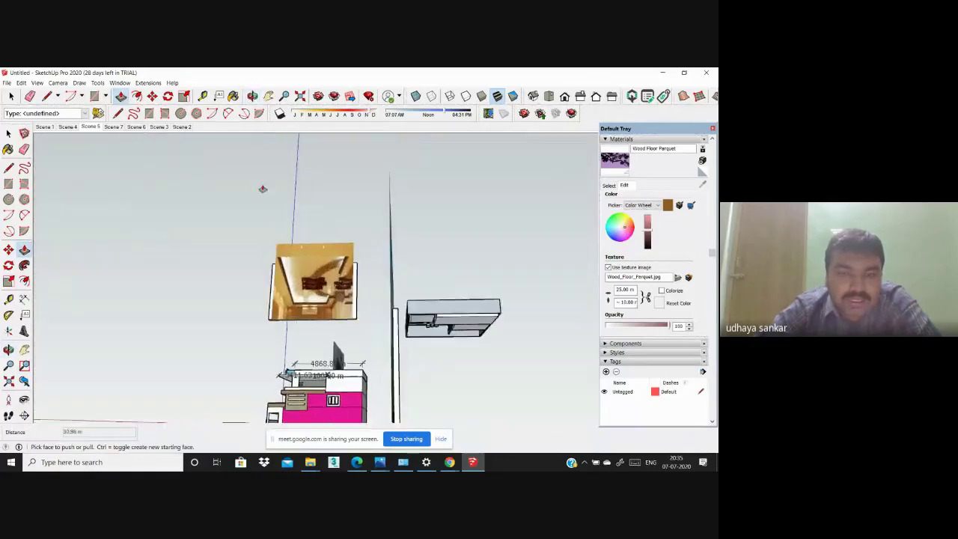
pyautogui.scroll(-5, 263, 188)
# Step: Select and delete the false-ceiling reference image, leaving its empty rectangle outline
pyautogui.click(8, 133)
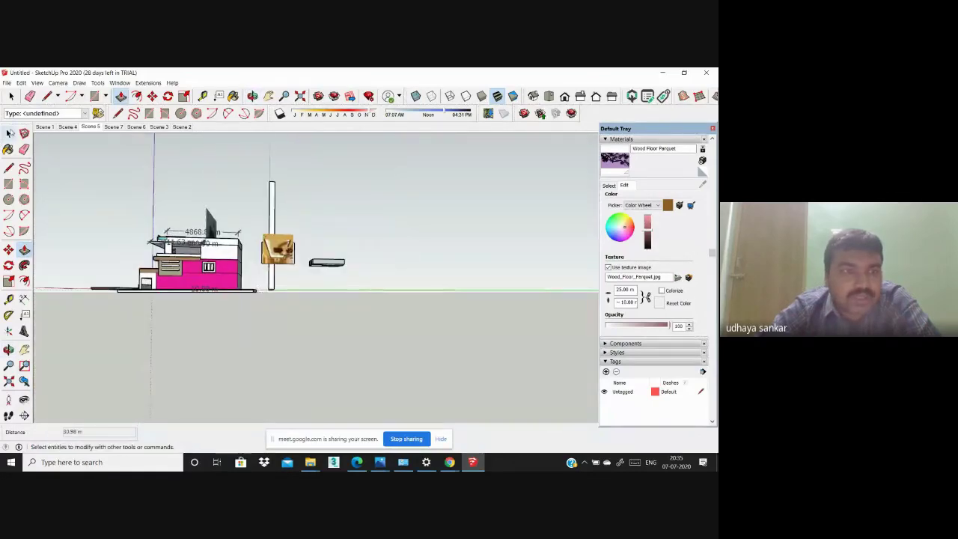
pyautogui.click(9, 133)
pyautogui.scroll(2, 267, 241)
pyautogui.scroll(1, 336, 250)
pyautogui.scroll(-3, 318, 252)
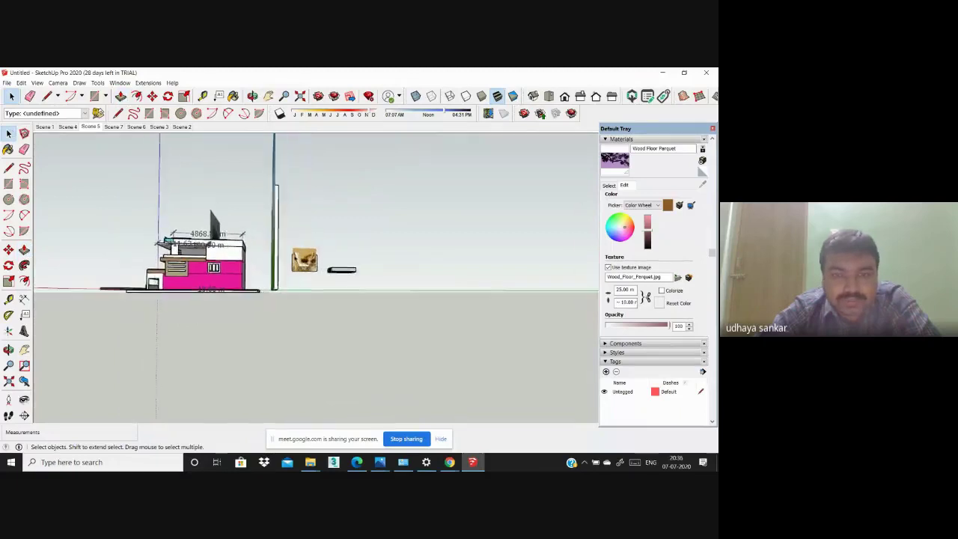
pyautogui.scroll(2, 299, 264)
pyautogui.scroll(-2, 359, 274)
pyautogui.scroll(1, 370, 275)
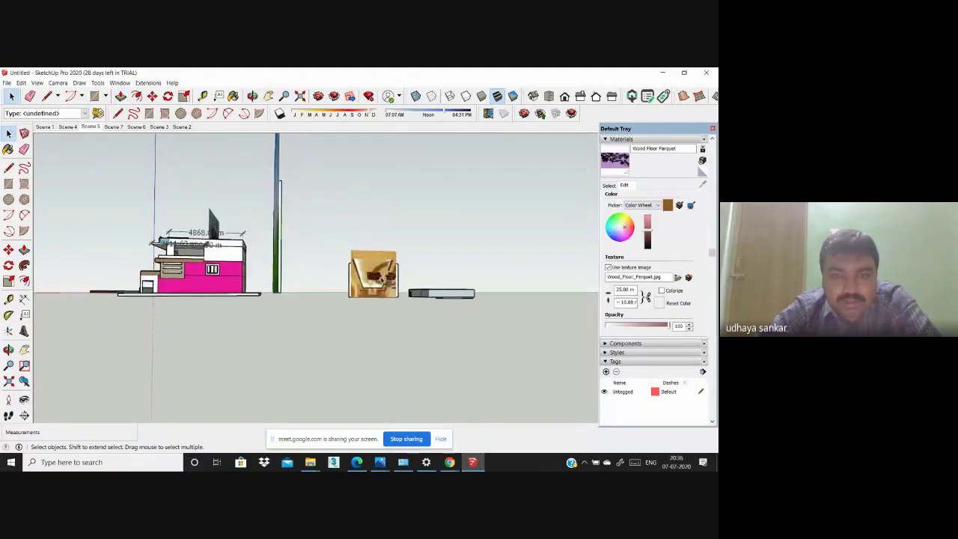
pyautogui.scroll(3, 376, 278)
pyautogui.press('Delete')
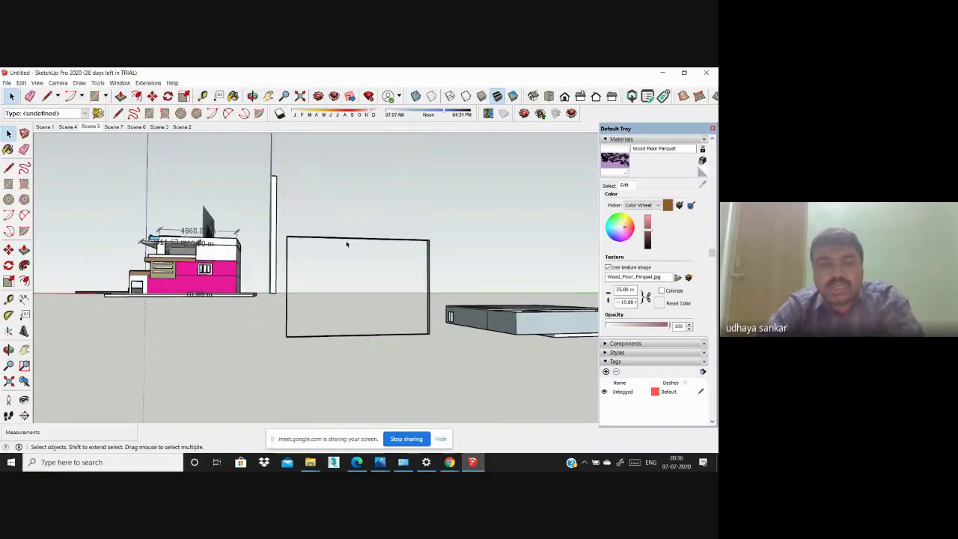
# Step: Import bedroom-interior-02.jpg as an image and place it in the model
pyautogui.click(6, 83)
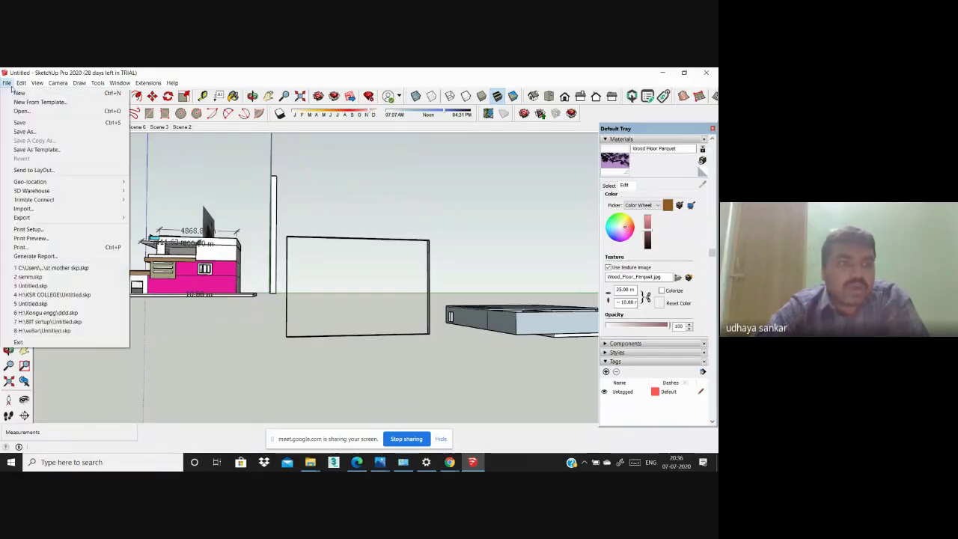
pyautogui.click(68, 210)
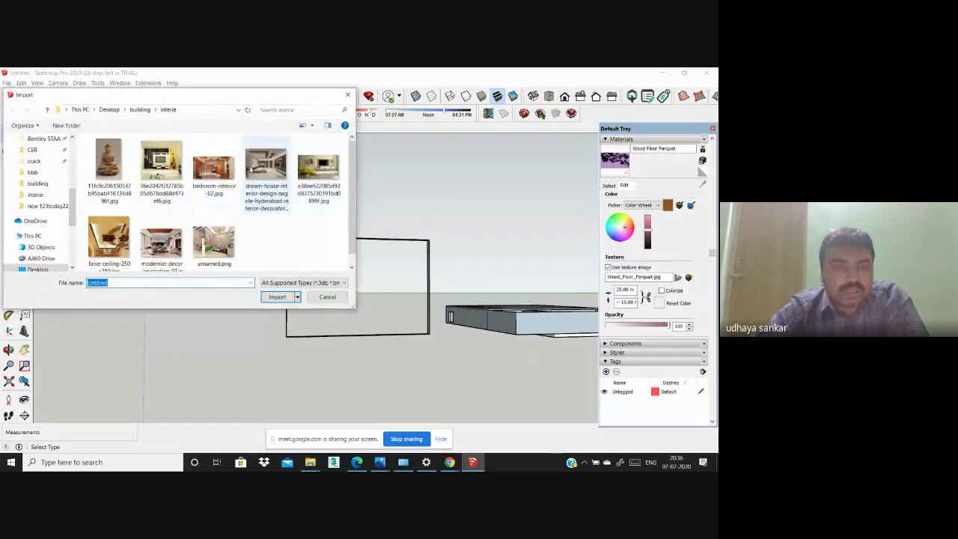
pyautogui.click(112, 237)
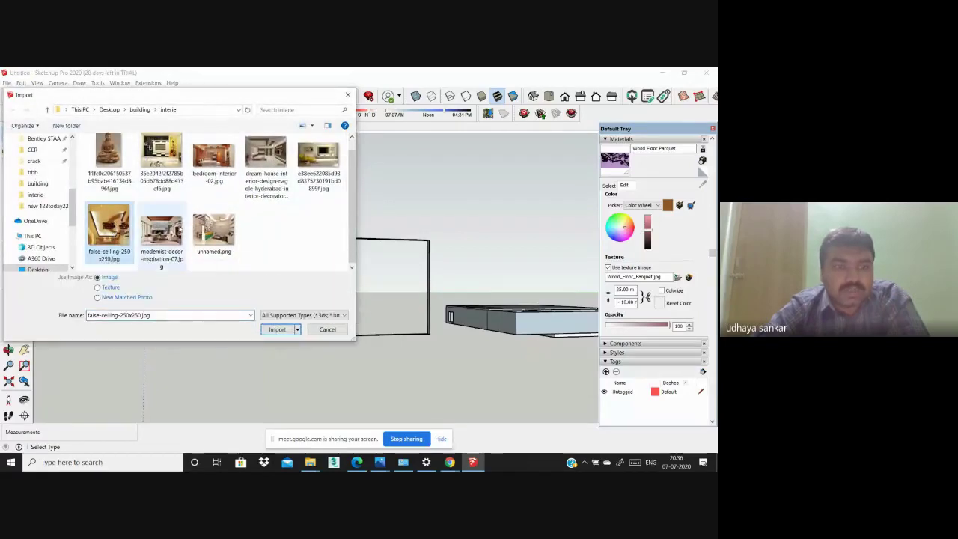
pyautogui.click(225, 181)
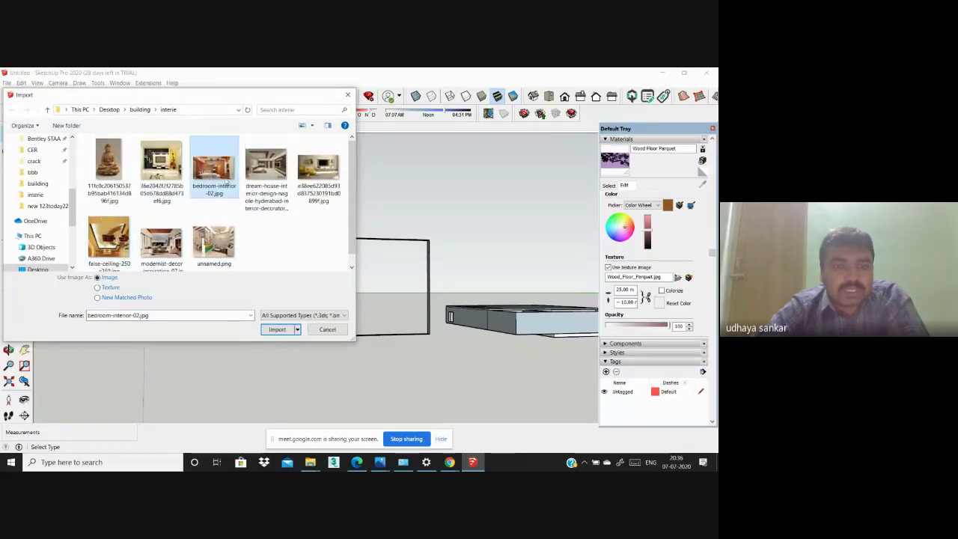
pyautogui.click(277, 330)
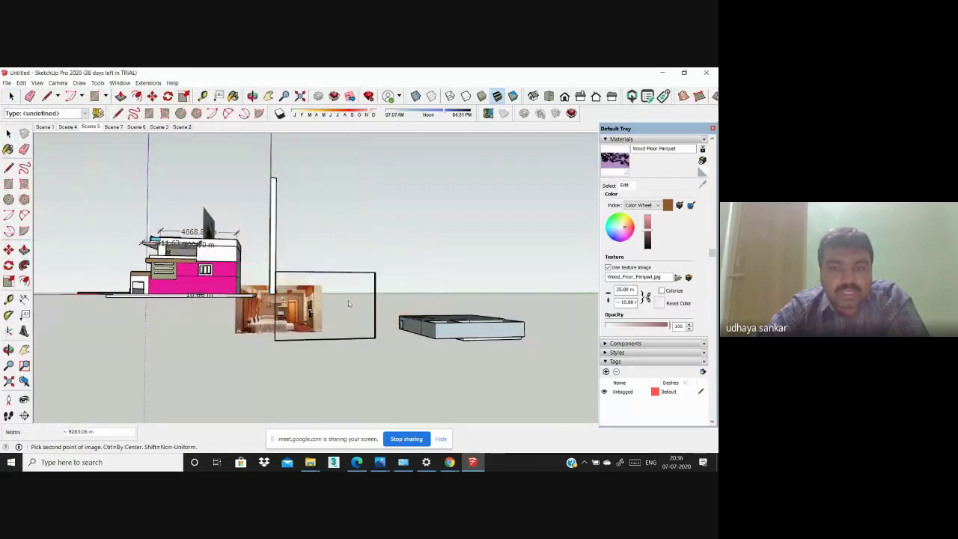
pyautogui.click(372, 294)
# Step: Pan and orbit to centre the model and the empty image frame in view
pyautogui.scroll(3, 363, 294)
pyautogui.scroll(-2, 360, 297)
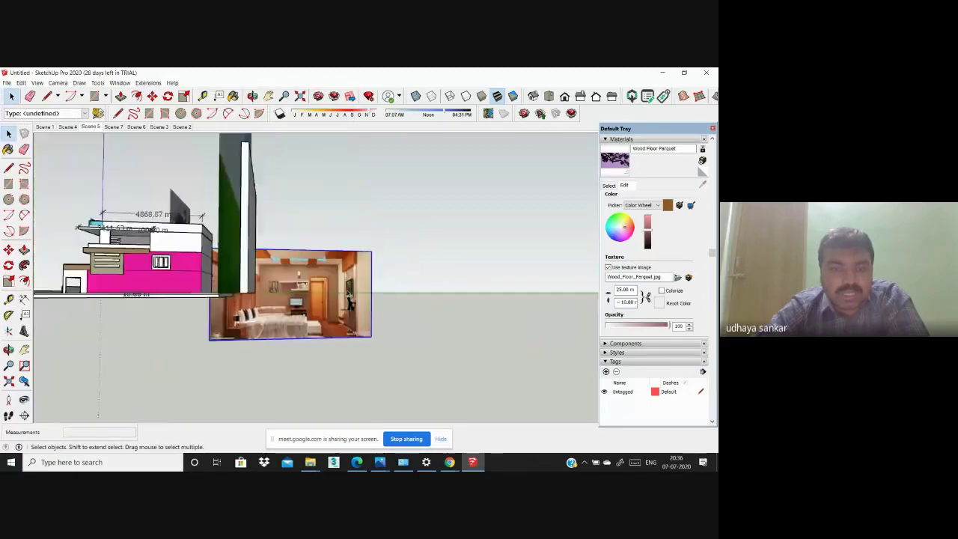
pyautogui.scroll(-1, 360, 296)
pyautogui.keyDown('shift'); pyautogui.moveTo(359, 296); pyautogui.dragTo(440, 322, button='middle'); pyautogui.keyUp('shift')
pyautogui.scroll(-1, 374, 300)
pyautogui.scroll(-1, 311, 261)
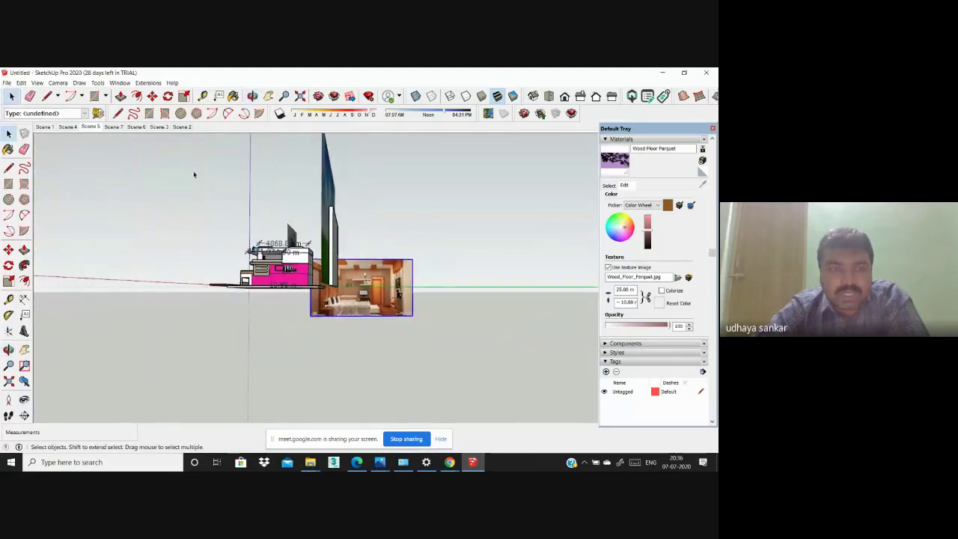
pyautogui.scroll(4, 277, 217)
pyautogui.scroll(1, 300, 216)
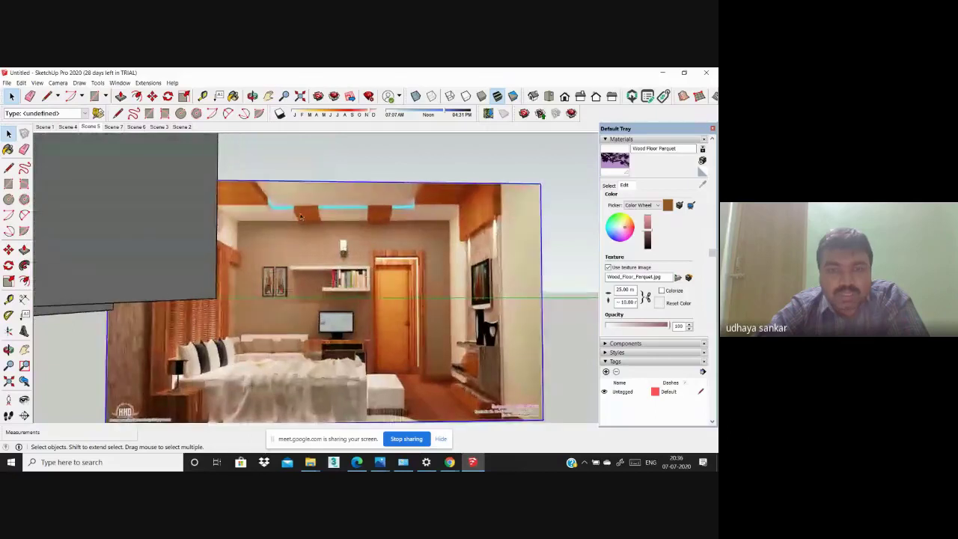
pyautogui.scroll(-2, 309, 234)
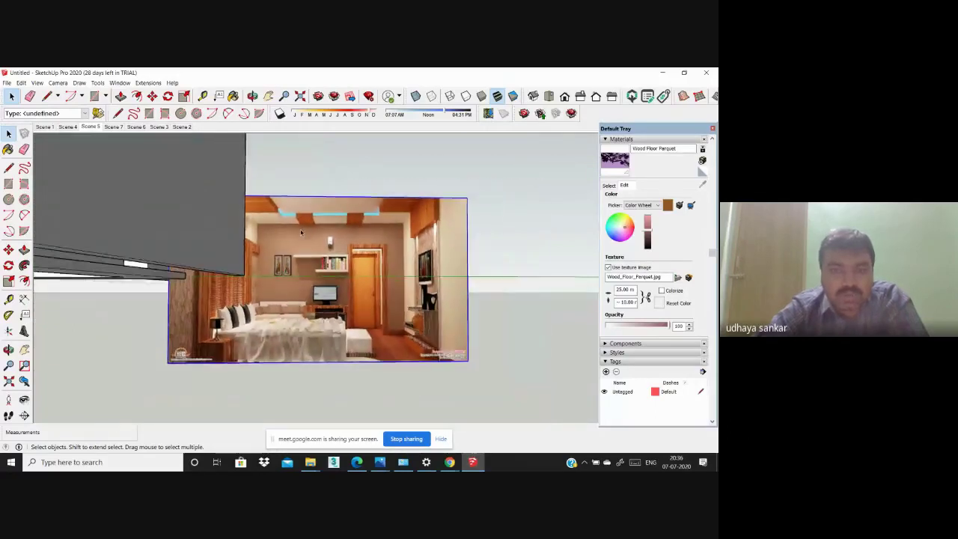
pyautogui.scroll(-2, 309, 234)
pyautogui.scroll(-1, 309, 234)
pyautogui.moveTo(309, 234)
pyautogui.mouseDown(button='middle')
pyautogui.moveTo(404, 325)
pyautogui.moveTo(438, 333)
pyautogui.mouseUp(button='middle')
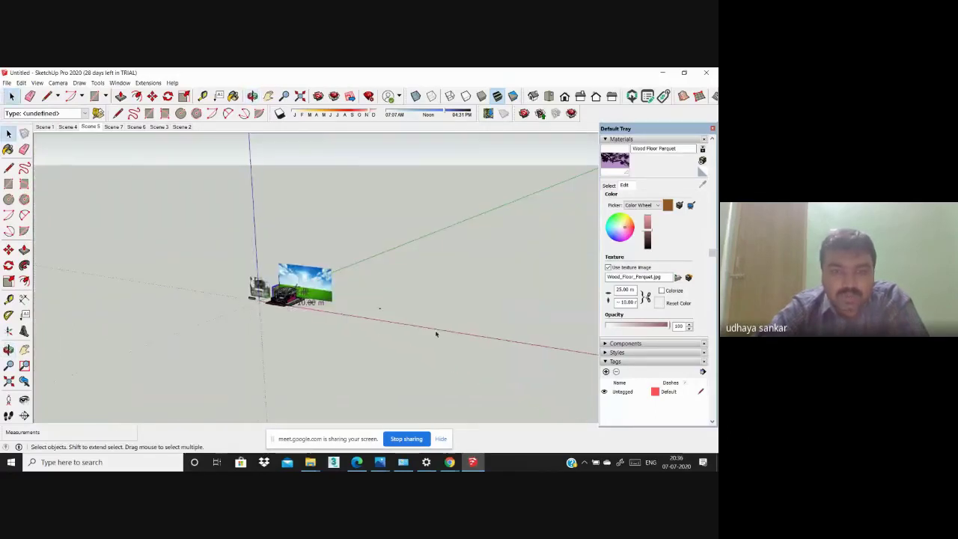
pyautogui.scroll(3, 360, 306)
pyautogui.scroll(2, 360, 307)
pyautogui.moveTo(359, 306)
pyautogui.mouseDown(button='middle')
pyautogui.moveTo(341, 302)
pyautogui.moveTo(588, 293)
pyautogui.mouseUp(button='middle')
pyautogui.scroll(2, 342, 299)
pyautogui.scroll(2, 345, 292)
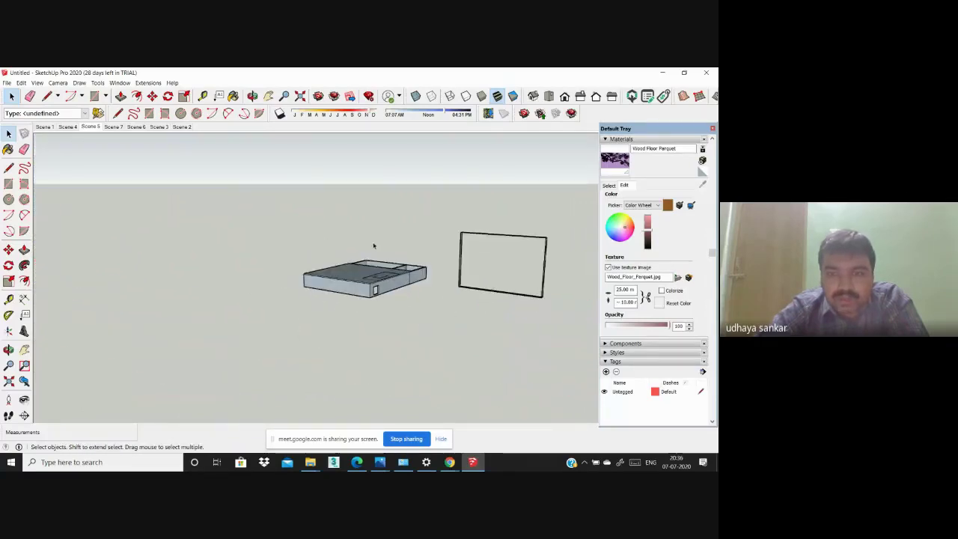
pyautogui.scroll(2, 455, 271)
pyautogui.scroll(2, 538, 265)
pyautogui.moveTo(539, 265); pyautogui.dragTo(482, 253, button='middle')
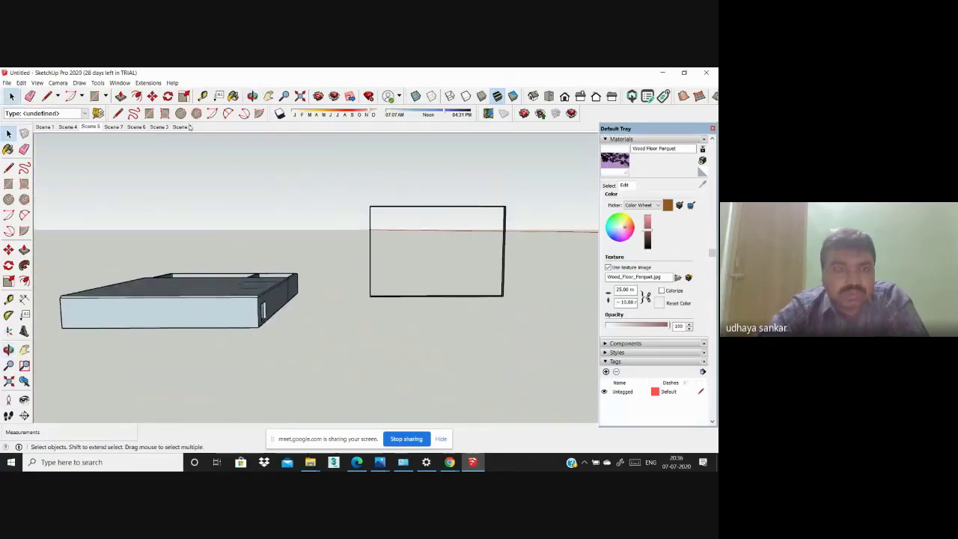
# Step: Re-import bedroom-interior-02.jpg, stretching it to fill the rectangle frame
pyautogui.click(6, 83)
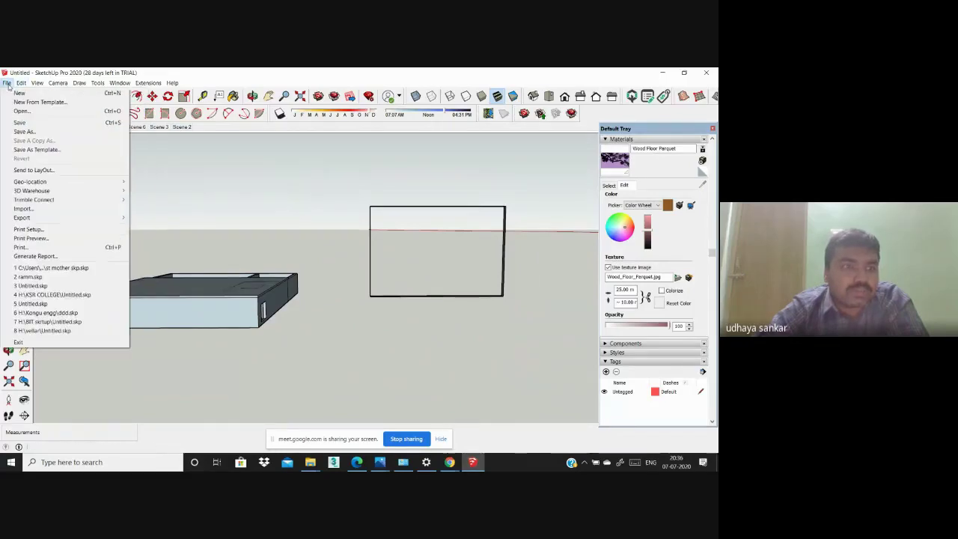
pyautogui.click(26, 209)
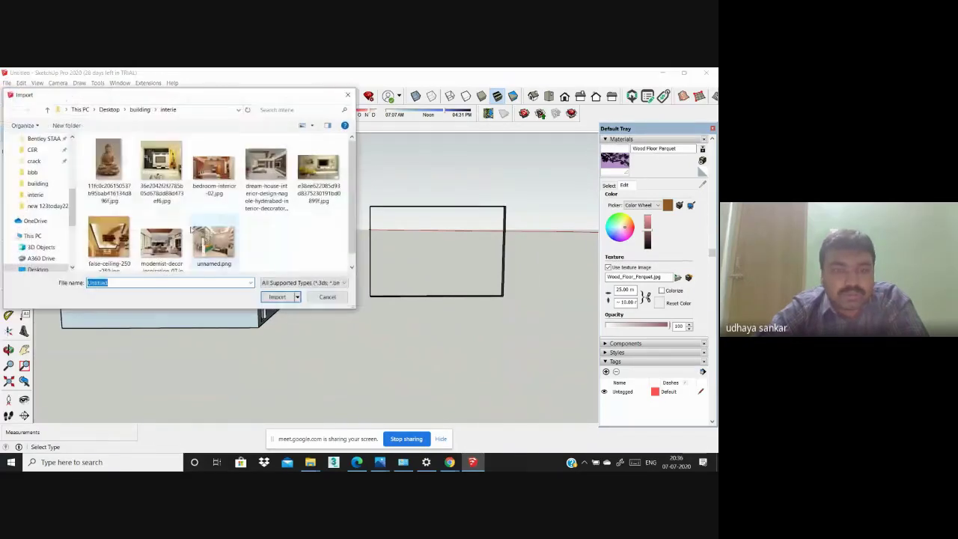
pyautogui.click(213, 166)
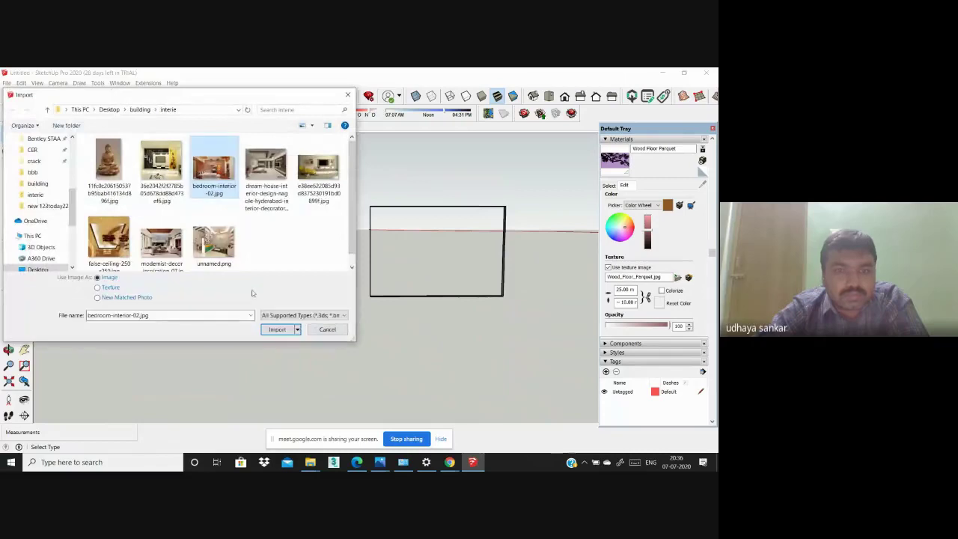
pyautogui.click(278, 329)
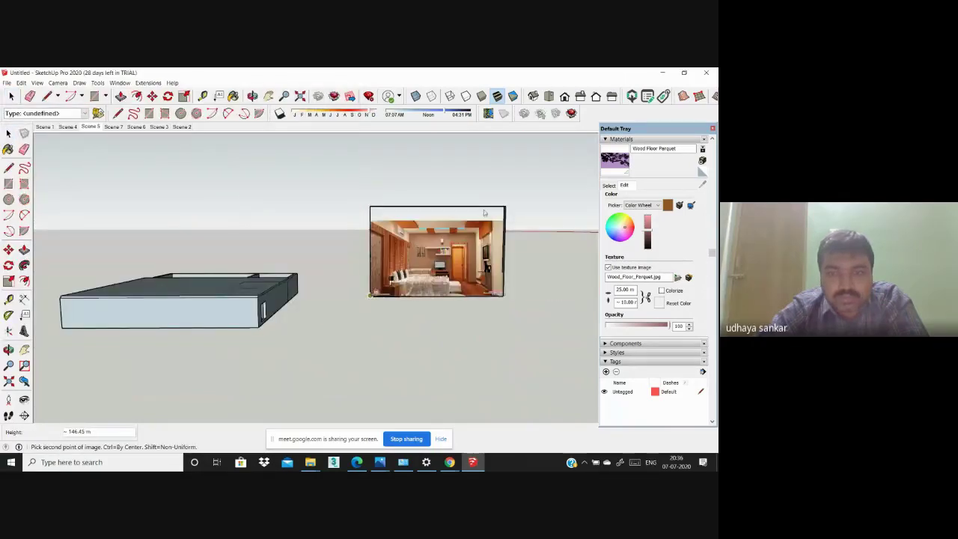
pyautogui.click(524, 205)
pyautogui.scroll(2, 475, 238)
pyautogui.scroll(-2, 474, 238)
pyautogui.moveTo(368, 300)
pyautogui.mouseDown(button='middle')
pyautogui.moveTo(254, 159)
pyautogui.moveTo(331, 193)
pyautogui.mouseUp(button='middle')
# Step: Hide the lower-left room's floor face
pyautogui.scroll(2, 242, 314)
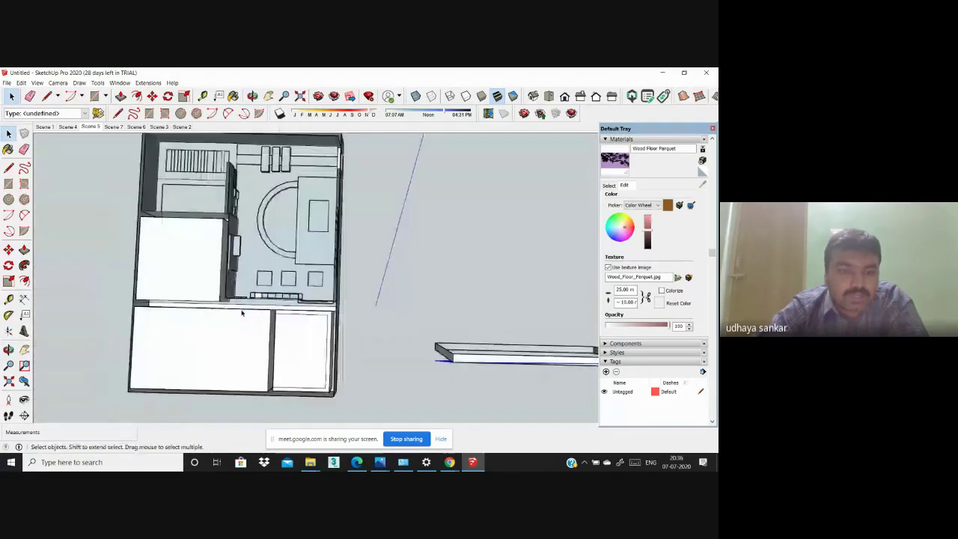
pyautogui.scroll(2, 210, 331)
pyautogui.click(211, 328)
pyautogui.rightClick(210, 328)
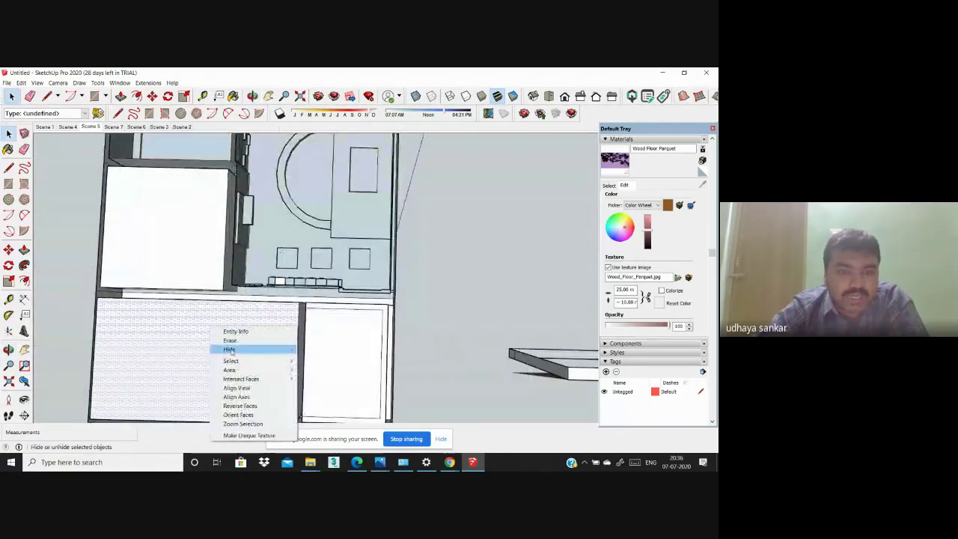
pyautogui.click(231, 350)
# Step: View the room straight from below and add it as Scene 8
pyautogui.moveTo(224, 341)
pyautogui.mouseDown(button='middle')
pyautogui.moveTo(244, 342)
pyautogui.moveTo(266, 398)
pyautogui.moveTo(336, 372)
pyautogui.moveTo(234, 351)
pyautogui.moveTo(246, 368)
pyautogui.mouseUp(button='middle')
pyautogui.scroll(-3, 232, 331)
pyautogui.scroll(3, 284, 355)
pyautogui.scroll(2, 252, 349)
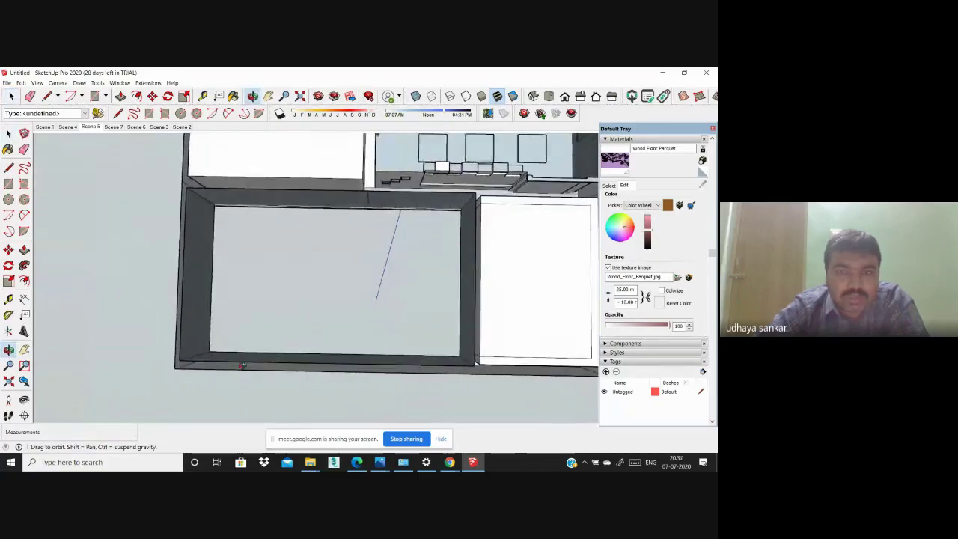
pyautogui.press('space')
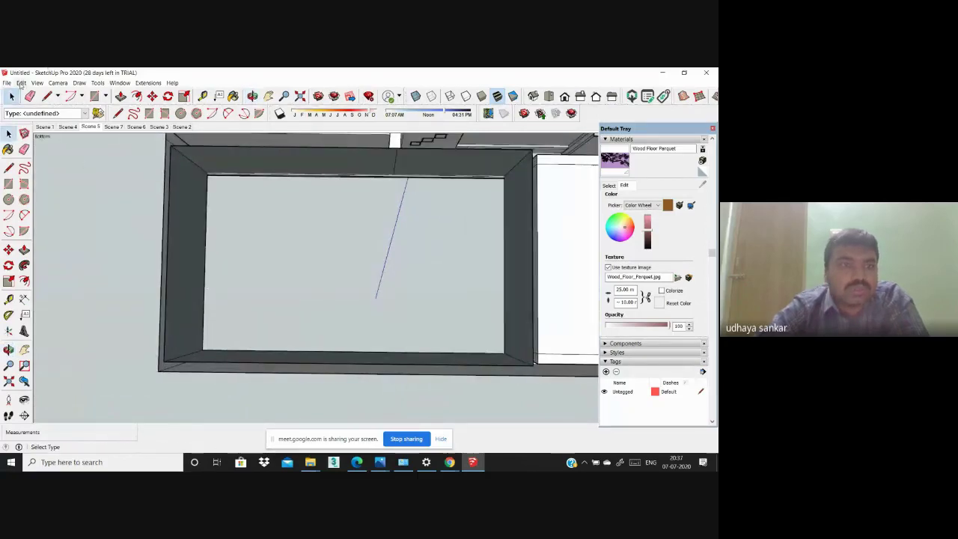
pyautogui.click(36, 83)
pyautogui.moveTo(55, 229)
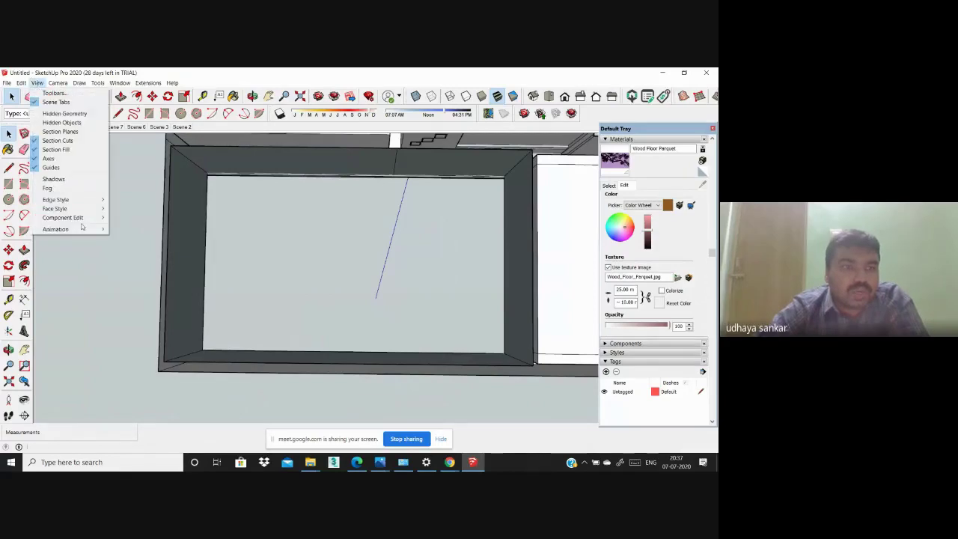
# Step: Orbit out over the whole model, then return to the Scene 8 bottom view
pyautogui.scroll(-5, 190, 243)
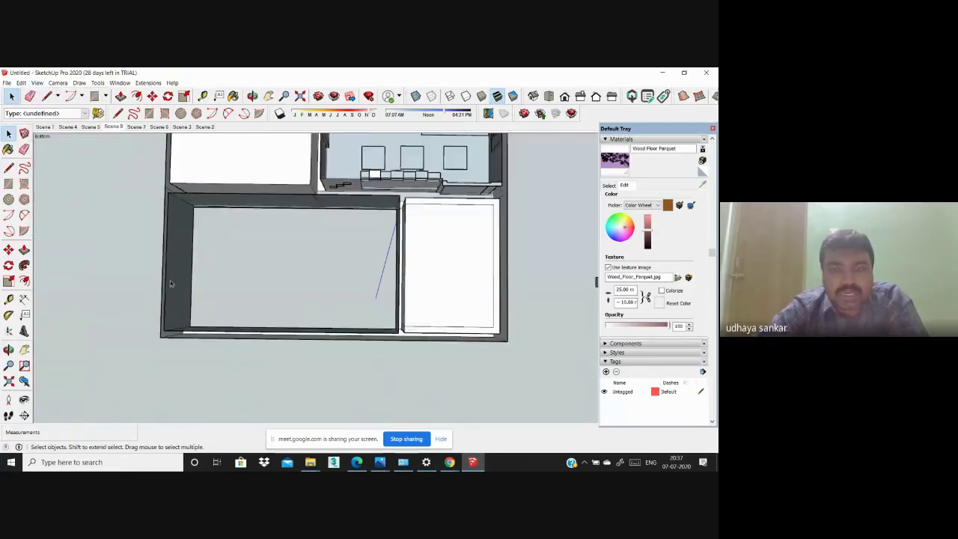
pyautogui.scroll(-5, 169, 280)
pyautogui.moveTo(169, 280)
pyautogui.mouseDown(button='middle')
pyautogui.moveTo(368, 229)
pyautogui.moveTo(428, 192)
pyautogui.mouseUp(button='middle')
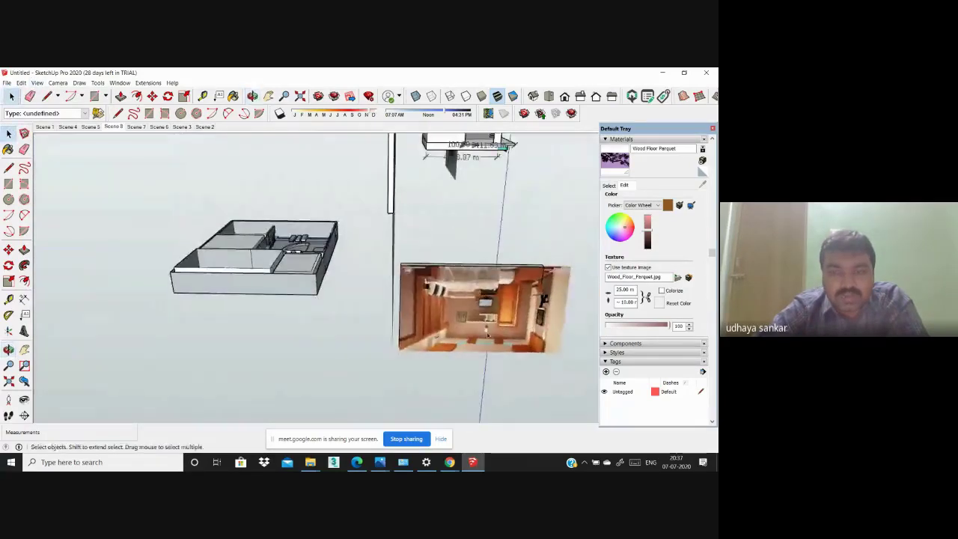
pyautogui.scroll(3, 487, 335)
pyautogui.scroll(3, 459, 363)
pyautogui.scroll(-4, 459, 364)
pyautogui.scroll(-2, 261, 267)
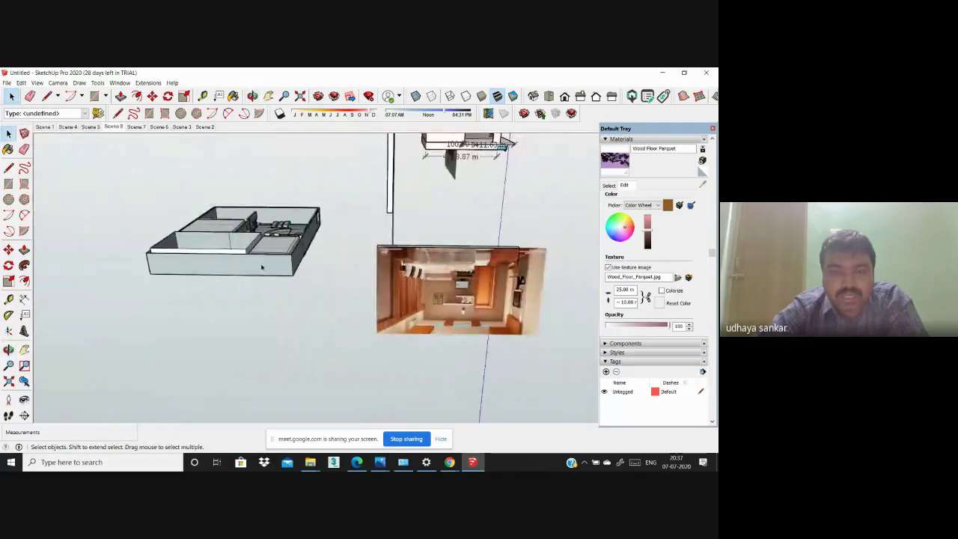
pyautogui.moveTo(261, 267)
pyautogui.mouseDown(button='middle')
pyautogui.moveTo(239, 336)
pyautogui.moveTo(257, 406)
pyautogui.moveTo(143, 154)
pyautogui.mouseUp(button='middle')
pyautogui.press('l')
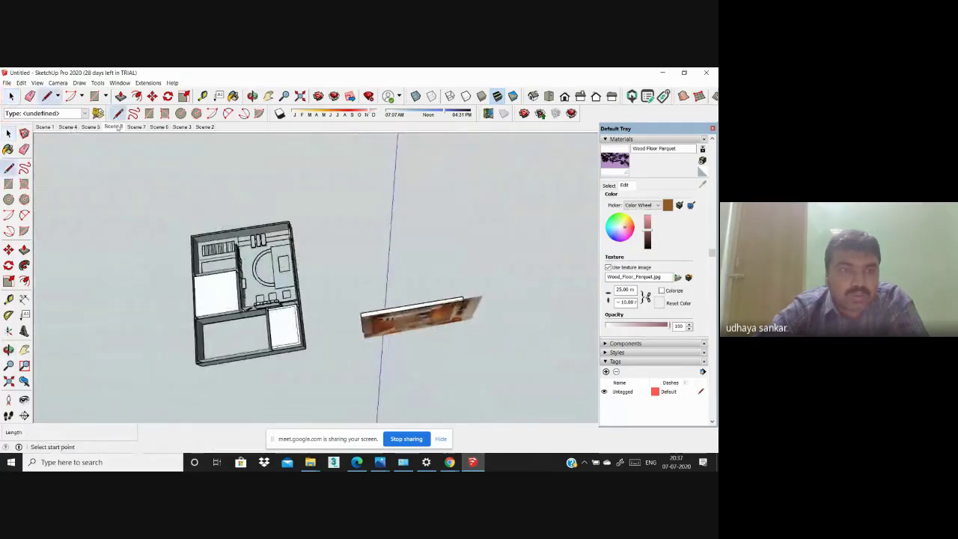
pyautogui.click(113, 126)
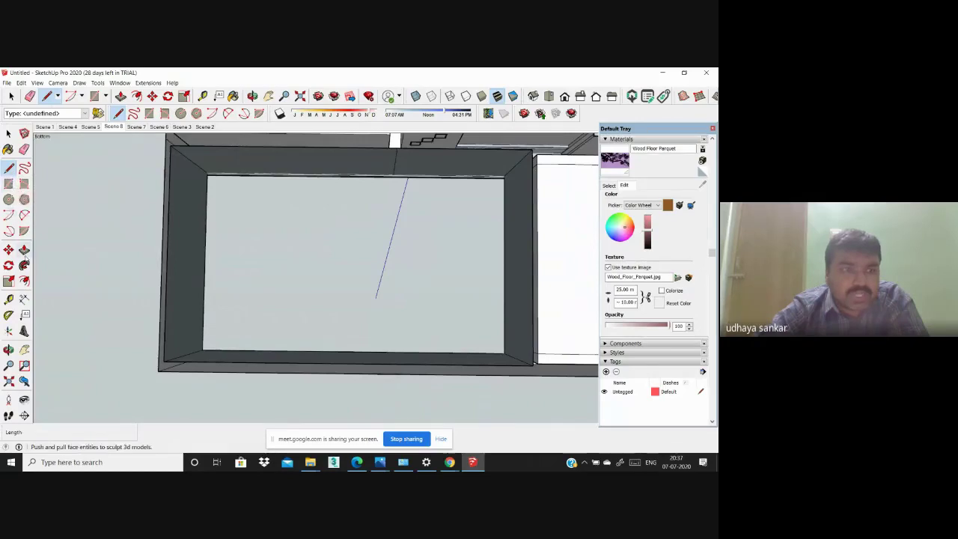
# Step: Orbit and zoom around the building to frame the ceiling, cancelling a stray rectangle
pyautogui.click(25, 281)
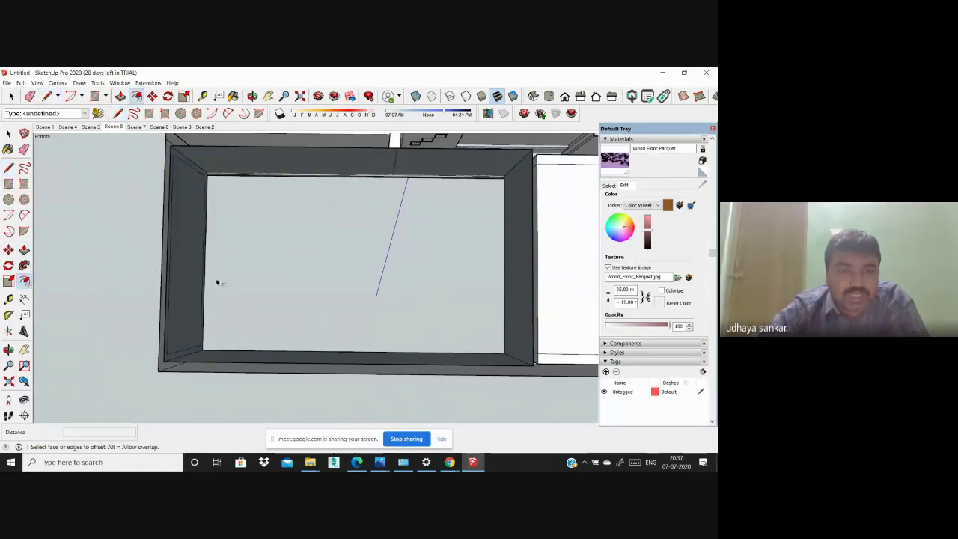
pyautogui.scroll(1, 211, 237)
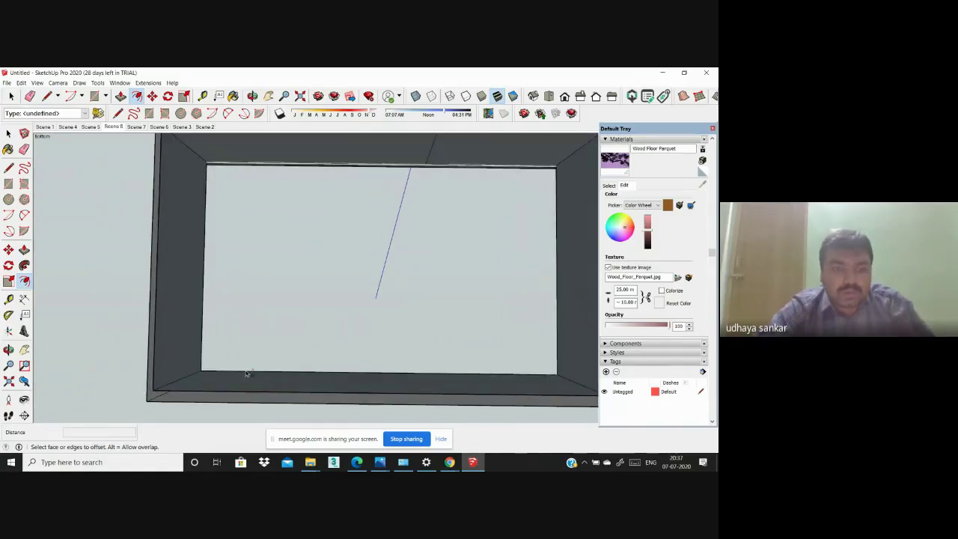
pyautogui.moveTo(236, 360)
pyautogui.mouseDown(button='middle')
pyautogui.moveTo(440, 341)
pyautogui.moveTo(396, 304)
pyautogui.moveTo(309, 339)
pyautogui.mouseUp(button='middle')
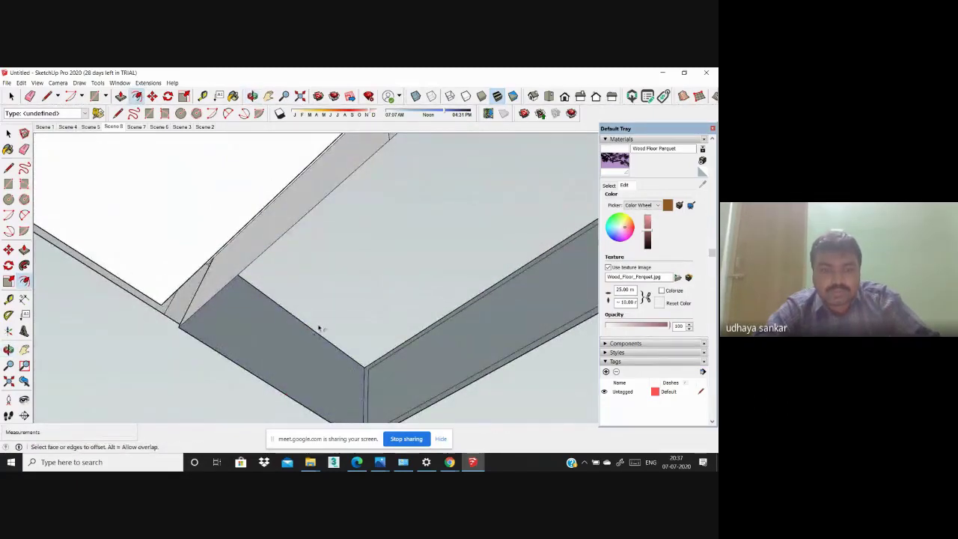
pyautogui.scroll(-5, 330, 272)
pyautogui.moveTo(310, 267)
pyautogui.mouseDown(button='middle')
pyautogui.moveTo(222, 145)
pyautogui.moveTo(354, 280)
pyautogui.mouseUp(button='middle')
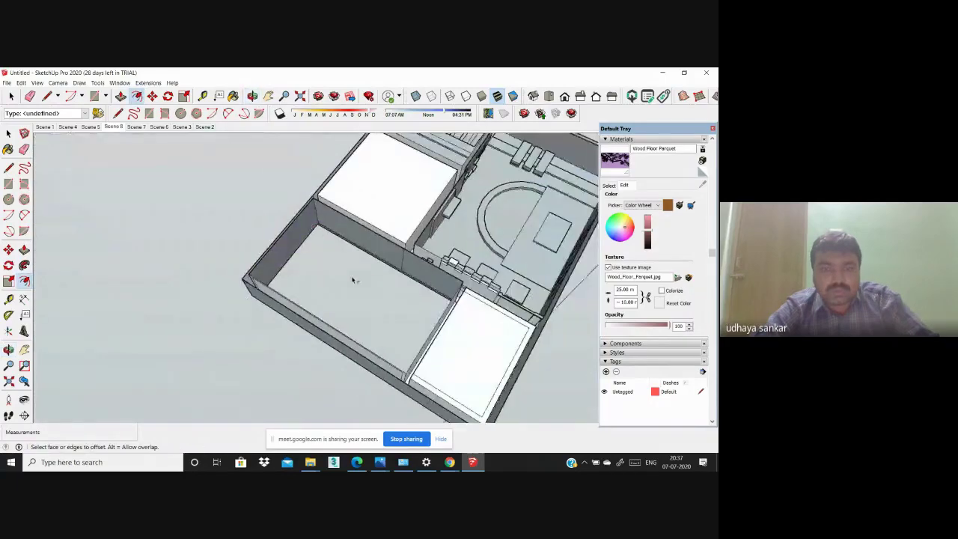
pyautogui.scroll(3, 339, 266)
pyautogui.scroll(2, 300, 258)
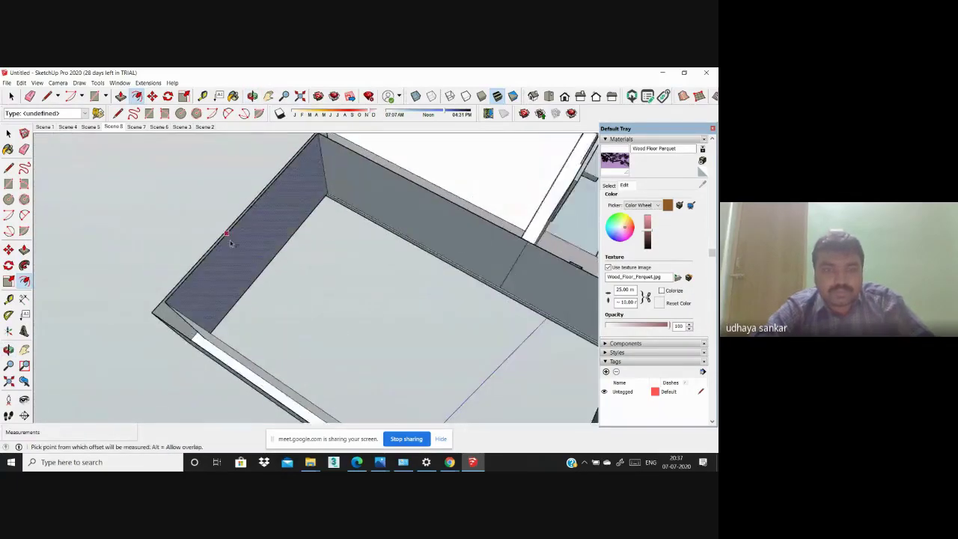
pyautogui.scroll(2, 276, 271)
pyautogui.moveTo(275, 273); pyautogui.dragTo(214, 134, button='middle')
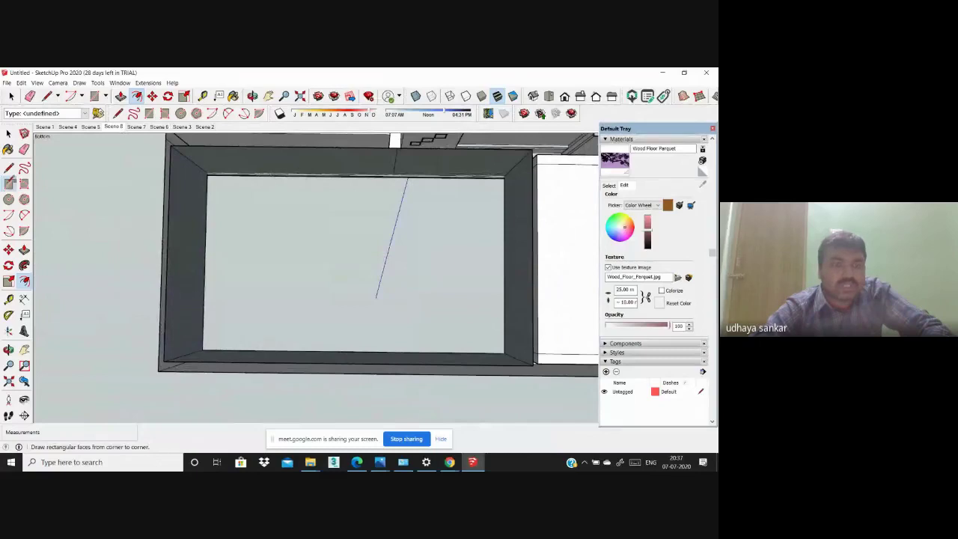
pyautogui.click(9, 183)
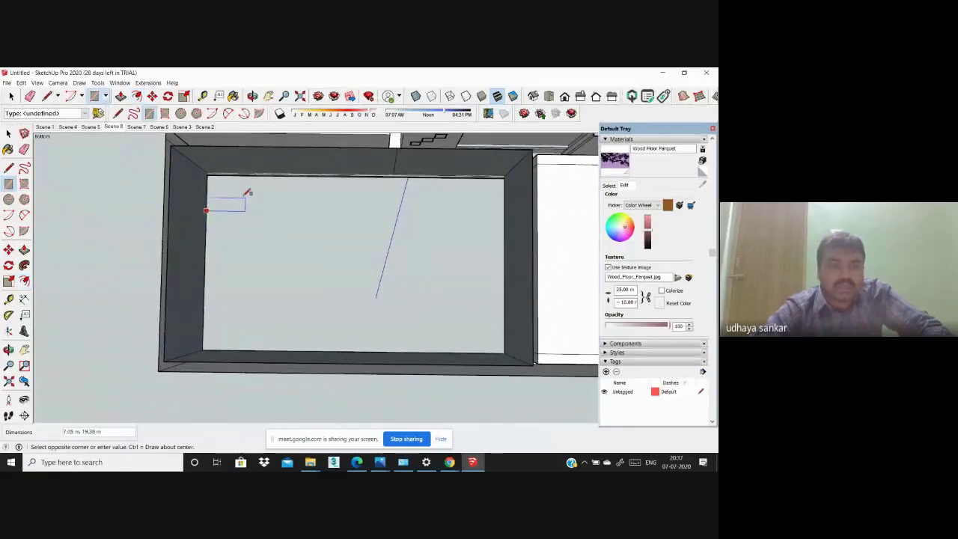
pyautogui.press('Escape')
pyautogui.moveTo(329, 323); pyautogui.dragTo(219, 246, button='middle')
pyautogui.scroll(3, 234, 226)
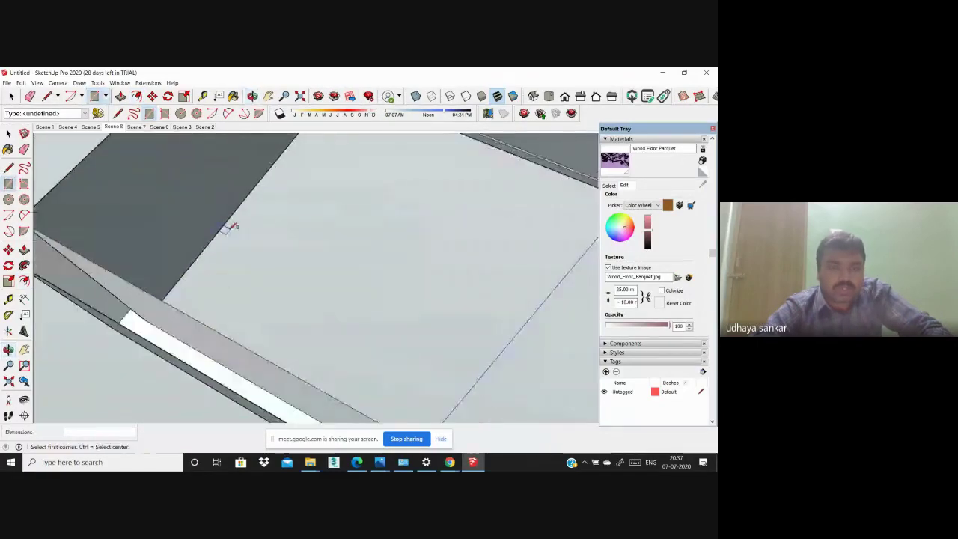
# Step: With Offset active, orbit around the wall corner to view the whole box from above
pyautogui.click(24, 280)
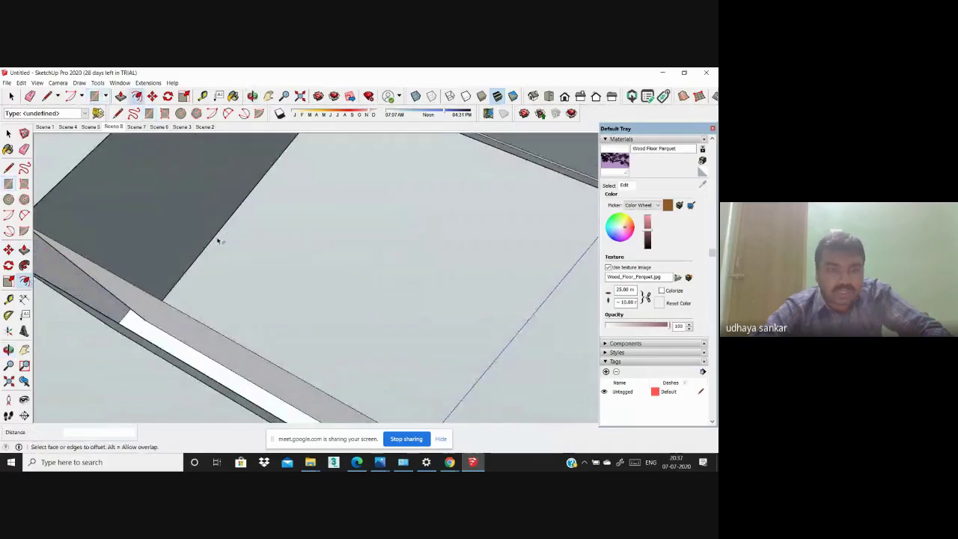
pyautogui.scroll(2, 218, 241)
pyautogui.scroll(2, 210, 241)
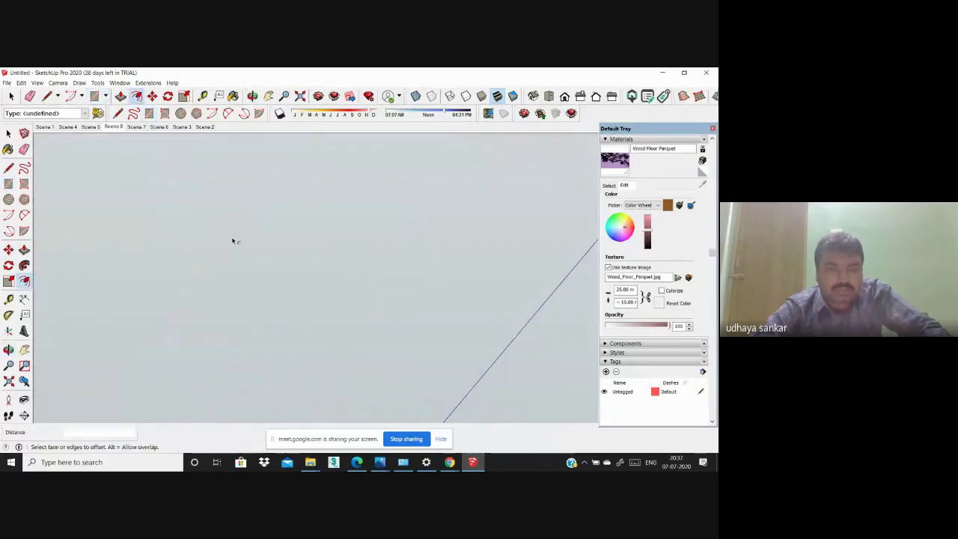
pyautogui.scroll(-1, 233, 241)
pyautogui.scroll(-3, 217, 237)
pyautogui.scroll(-3, 213, 237)
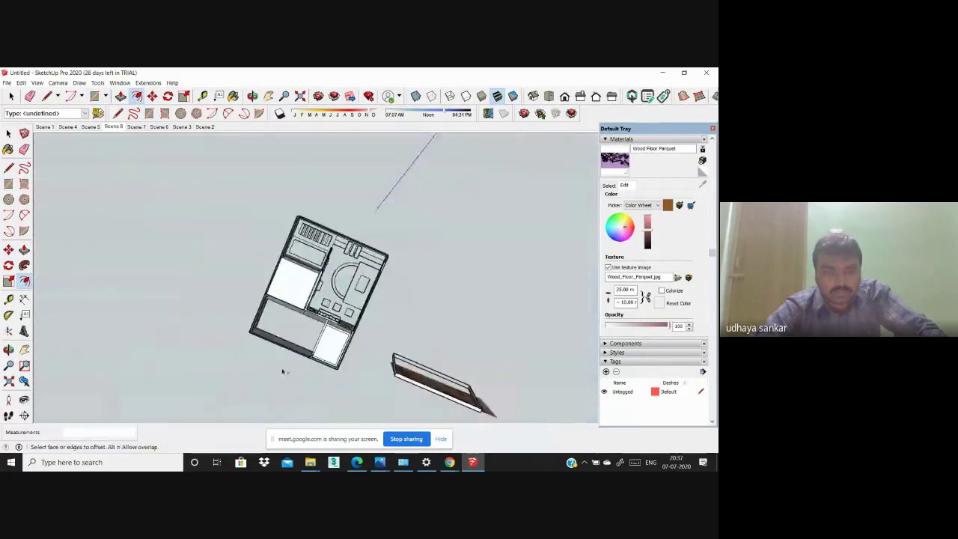
pyautogui.scroll(3, 282, 371)
pyautogui.scroll(3, 305, 315)
pyautogui.scroll(1, 329, 306)
pyautogui.scroll(2, 342, 303)
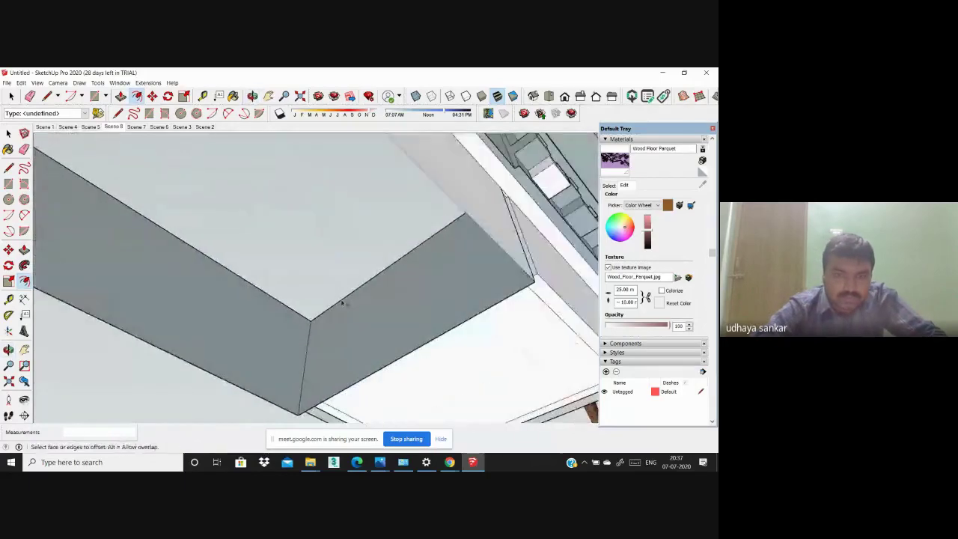
pyautogui.moveTo(342, 302)
pyautogui.mouseDown(button='middle')
pyautogui.moveTo(390, 392)
pyautogui.moveTo(475, 419)
pyautogui.moveTo(316, 262)
pyautogui.moveTo(332, 301)
pyautogui.moveTo(393, 299)
pyautogui.moveTo(412, 349)
pyautogui.mouseUp(button='middle')
pyautogui.scroll(-3, 412, 349)
pyautogui.scroll(-3, 300, 252)
pyautogui.moveTo(300, 252); pyautogui.dragTo(336, 300, button='middle')
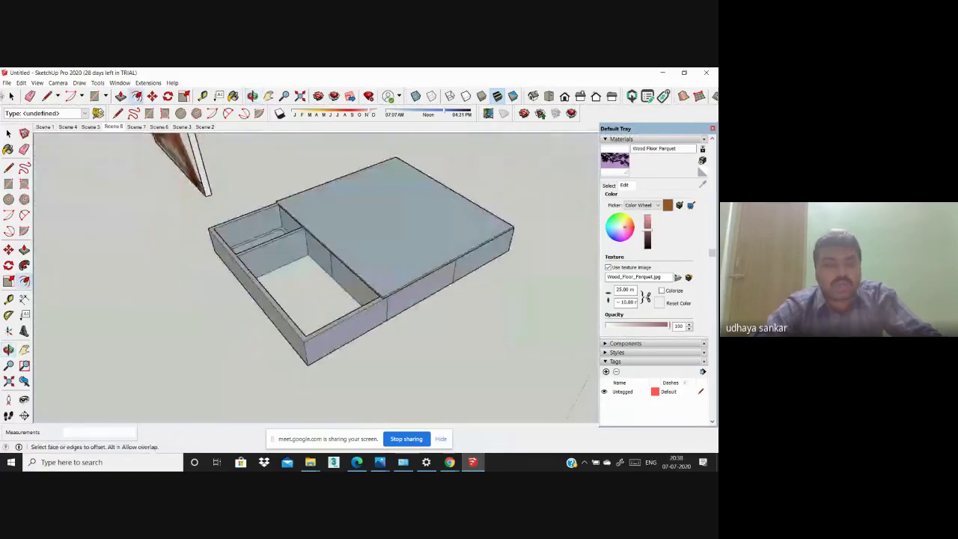
# Step: Push a face of the box to -89.24 m and begin thinning the slab face
pyautogui.click(24, 250)
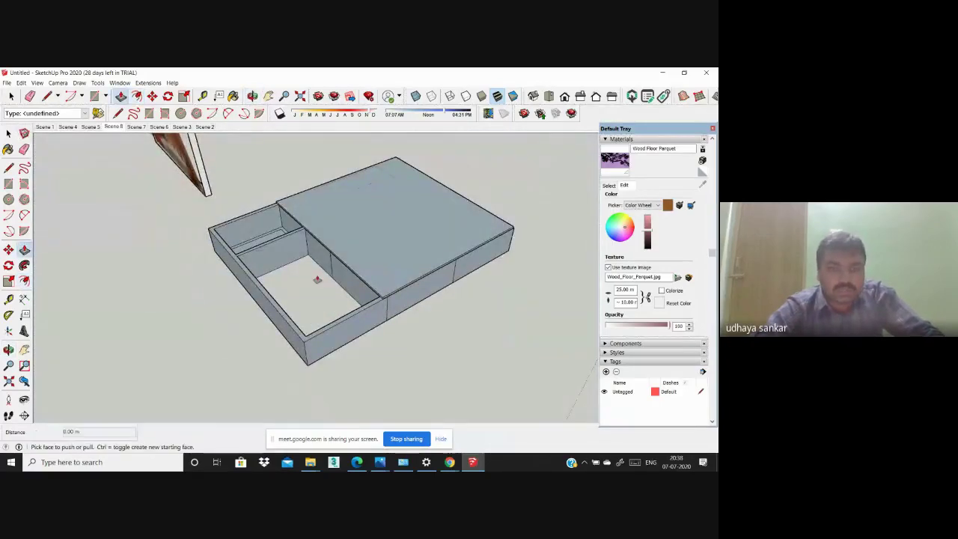
pyautogui.scroll(5, 318, 280)
pyautogui.click(306, 286)
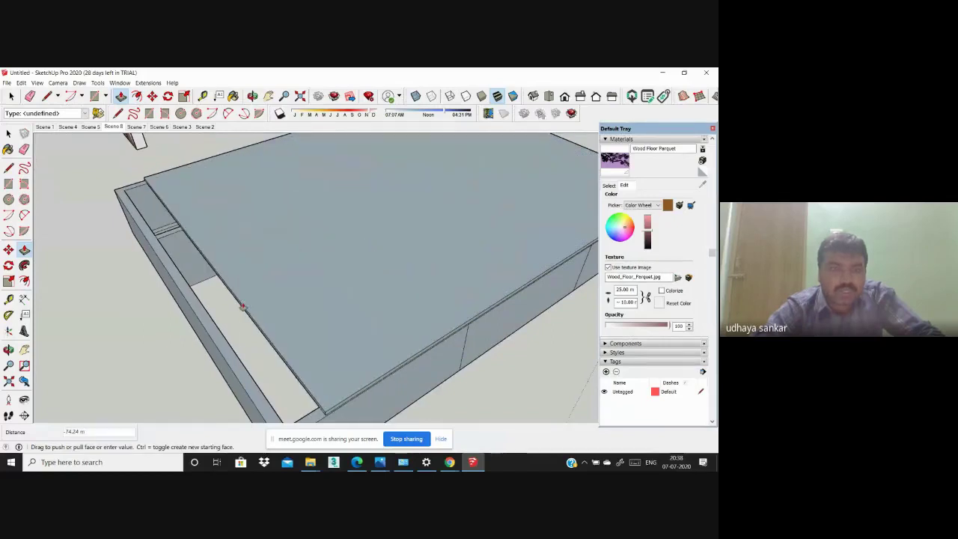
pyautogui.click(202, 309)
pyautogui.scroll(3, 202, 309)
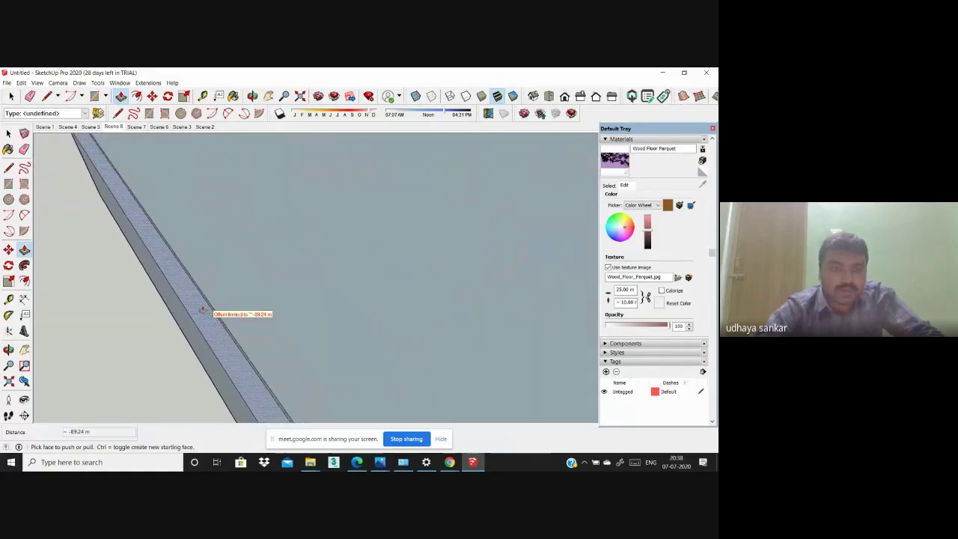
pyautogui.click(205, 308)
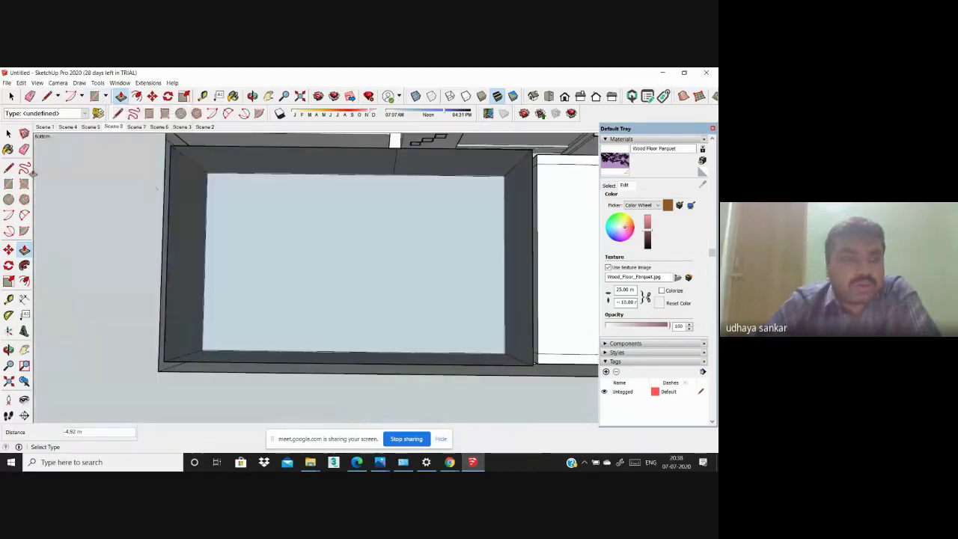
# Step: Offset an inset rectangle on the ceiling face and push the outer border out 1.21 m
pyautogui.click(24, 280)
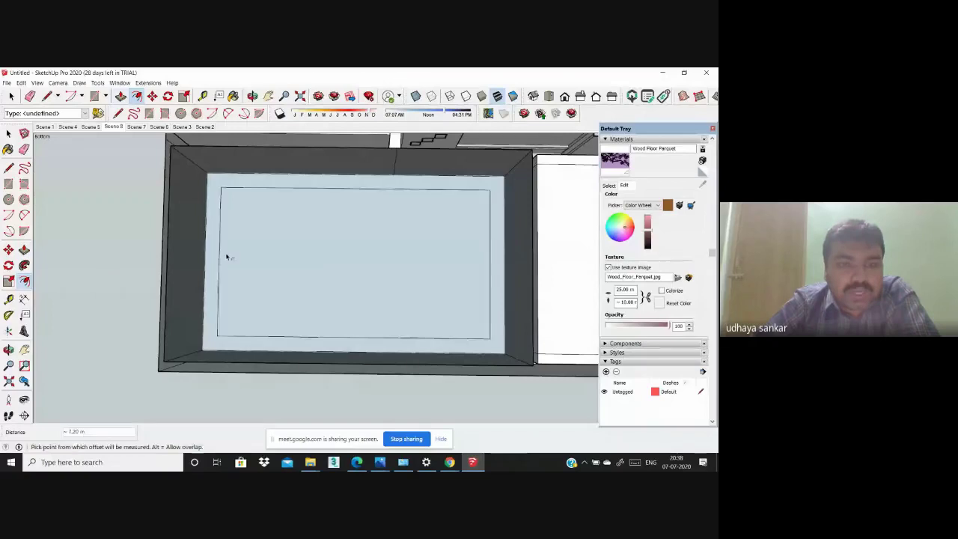
pyautogui.click(201, 227)
pyautogui.scroll(-1, 70, 241)
pyautogui.click(24, 249)
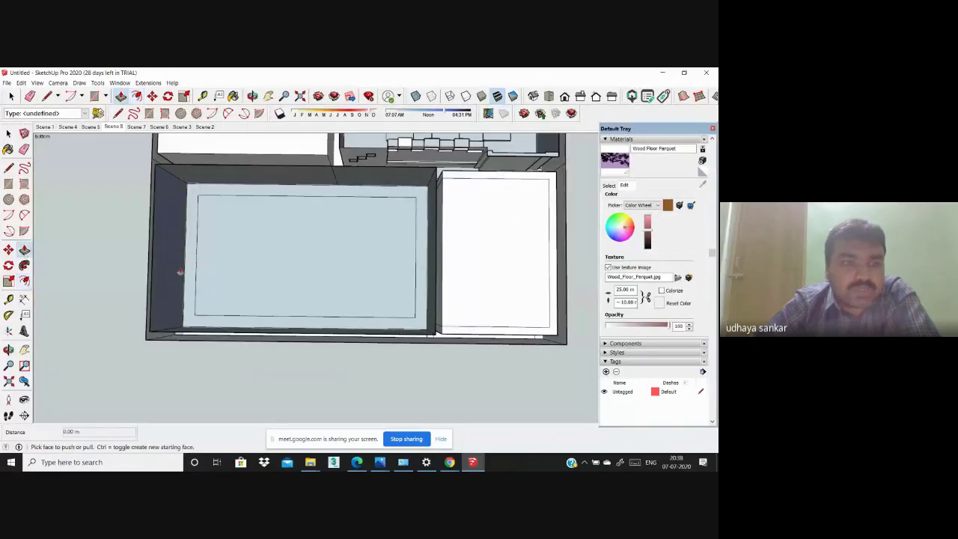
pyautogui.moveTo(180, 271); pyautogui.dragTo(188, 267)
pyautogui.scroll(-1, 188, 266)
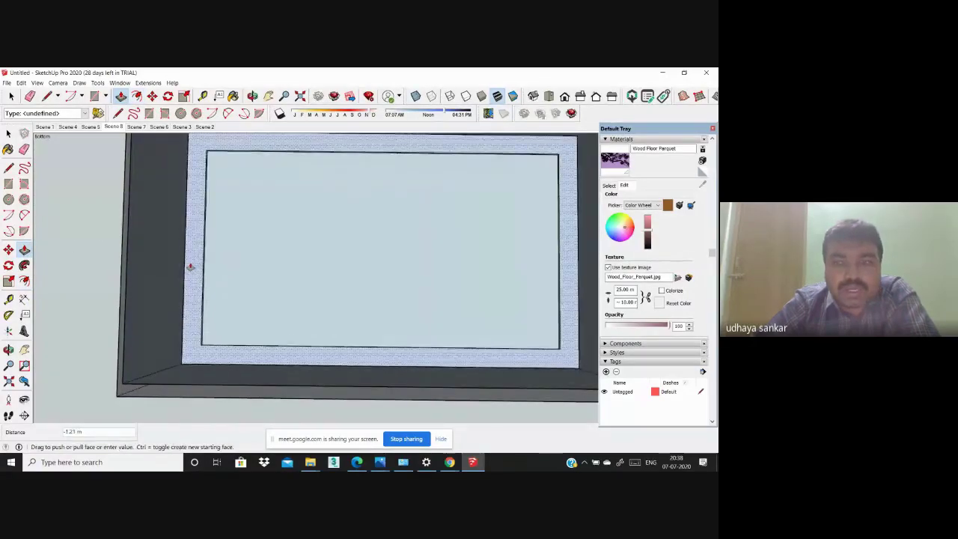
pyautogui.scroll(-3, 307, 224)
pyautogui.scroll(-2, 304, 346)
pyautogui.scroll(-1, 314, 304)
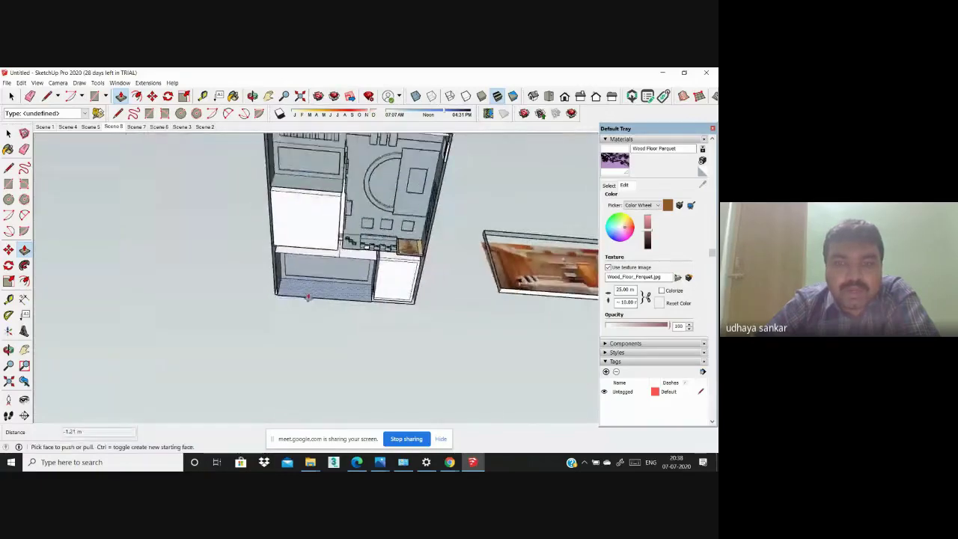
# Step: Orbit past the bedroom reference picture to look up at the ceiling box's underside
pyautogui.moveTo(313, 305); pyautogui.dragTo(446, 347, button='middle')
pyautogui.scroll(3, 441, 233)
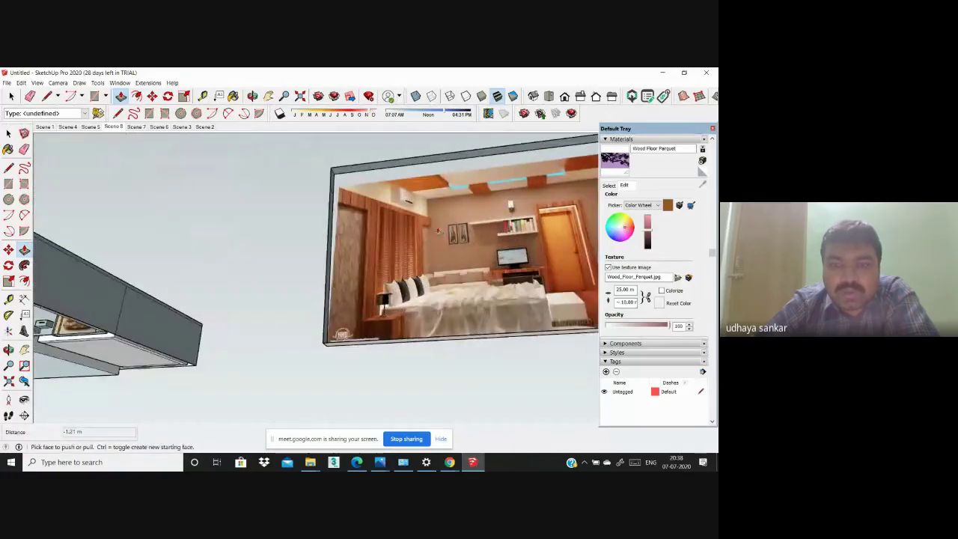
pyautogui.moveTo(438, 231)
pyautogui.mouseDown(button='middle')
pyautogui.moveTo(455, 212)
pyautogui.moveTo(394, 243)
pyautogui.mouseUp(button='middle')
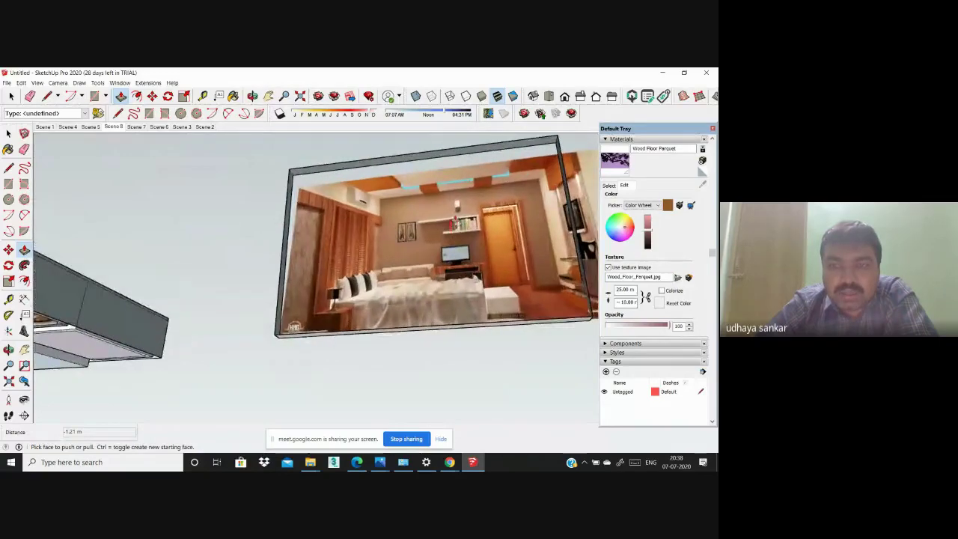
pyautogui.scroll(1, 449, 240)
pyautogui.scroll(-3, 449, 240)
pyautogui.scroll(-2, 449, 240)
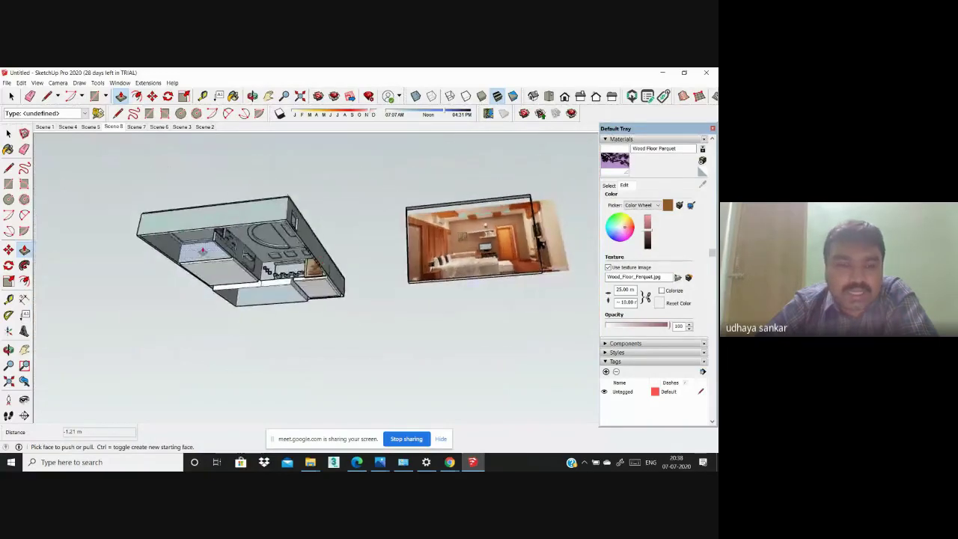
pyautogui.scroll(5, 202, 250)
pyautogui.scroll(3, 202, 251)
pyautogui.scroll(3, 202, 250)
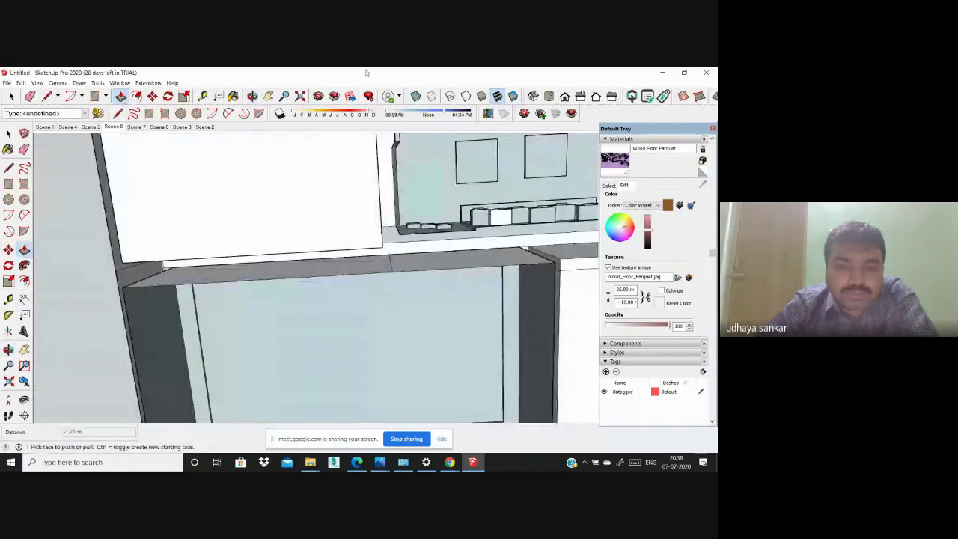
pyautogui.scroll(-2, 347, 237)
pyautogui.moveTo(346, 238); pyautogui.dragTo(337, 424, button='middle')
pyautogui.scroll(3, 336, 339)
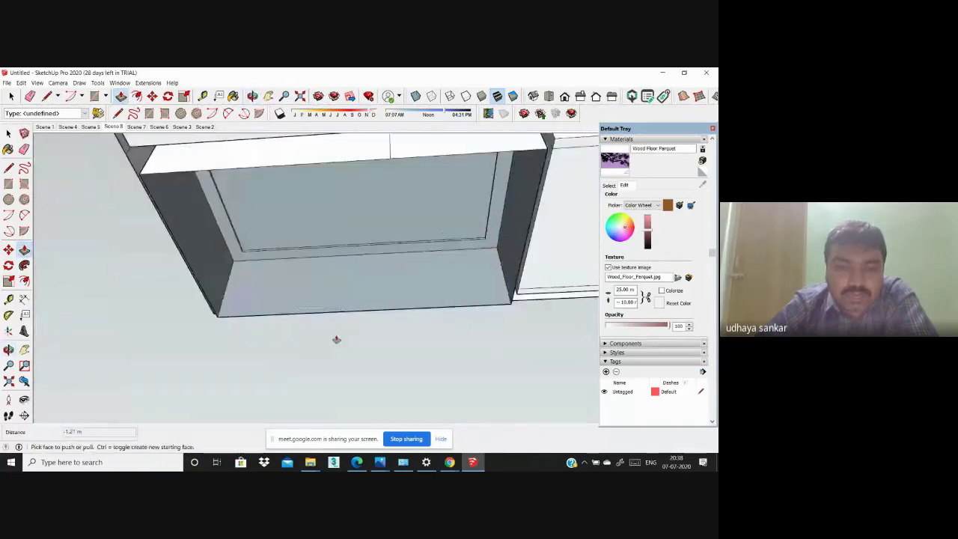
pyautogui.moveTo(336, 339)
pyautogui.mouseDown(button='middle')
pyautogui.moveTo(325, 387)
pyautogui.moveTo(342, 327)
pyautogui.moveTo(296, 324)
pyautogui.moveTo(308, 327)
pyautogui.moveTo(312, 286)
pyautogui.mouseUp(button='middle')
pyautogui.scroll(3, 294, 322)
pyautogui.scroll(-3, 296, 324)
# Step: Draw the bracket outline rectangles and extrude them into solid boxes
pyautogui.press('p')
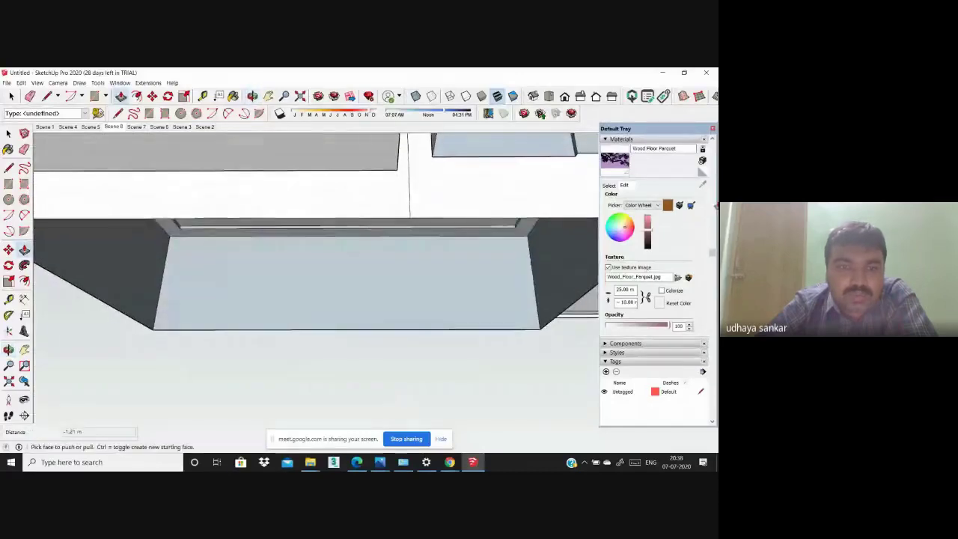
pyautogui.click(8, 184)
pyautogui.scroll(2, 231, 264)
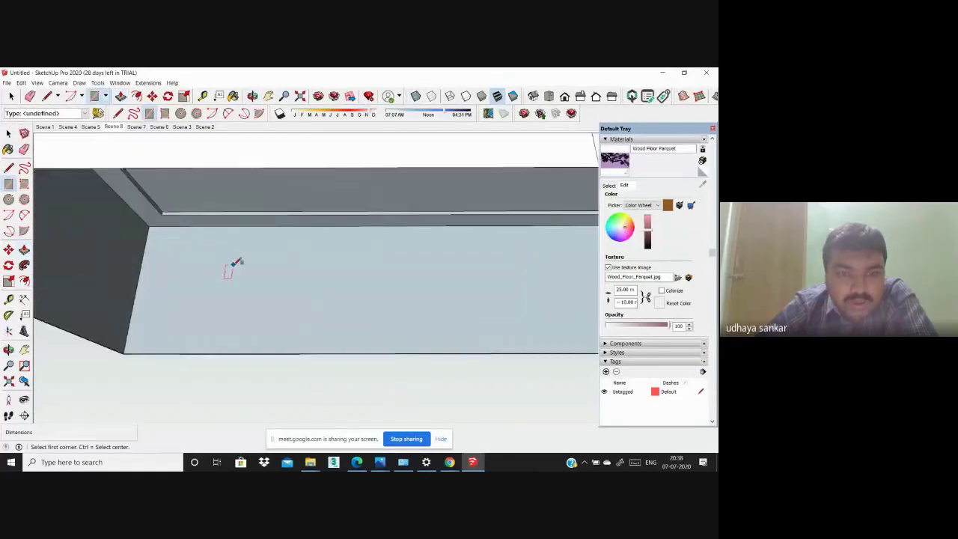
pyautogui.scroll(2, 240, 268)
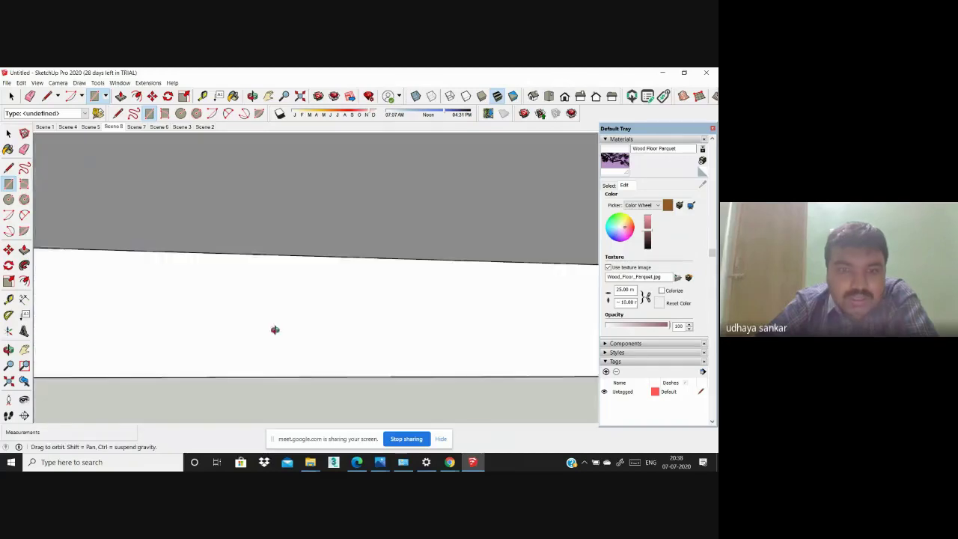
pyautogui.moveTo(253, 291); pyautogui.dragTo(340, 319, button='middle')
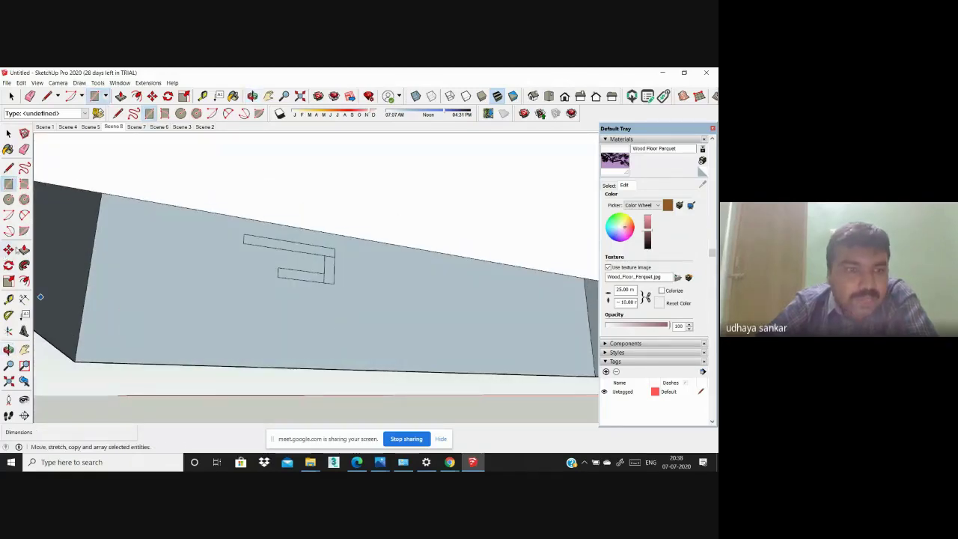
pyautogui.press('p')
pyautogui.moveTo(190, 262); pyautogui.dragTo(231, 257, button='middle')
pyautogui.moveTo(314, 264)
pyautogui.mouseDown()
pyautogui.moveTo(378, 274)
pyautogui.moveTo(374, 288)
pyautogui.mouseUp()
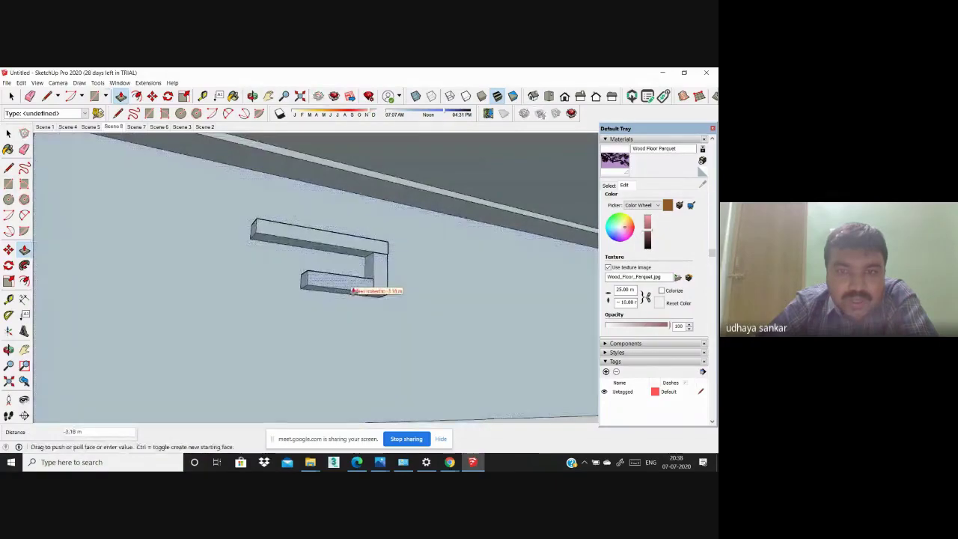
pyautogui.moveTo(333, 300)
pyautogui.mouseDown(button='middle')
pyautogui.moveTo(345, 331)
pyautogui.moveTo(351, 306)
pyautogui.moveTo(334, 322)
pyautogui.mouseUp(button='middle')
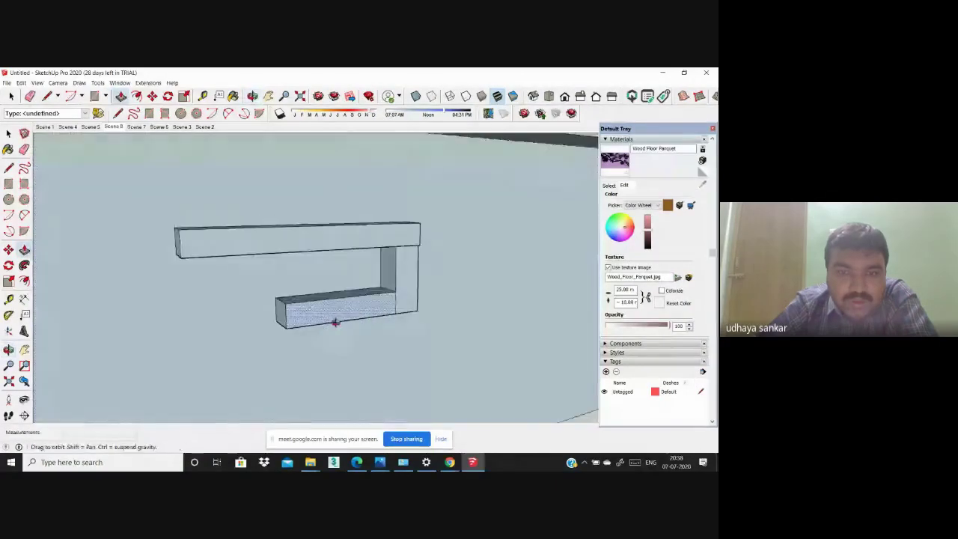
# Step: Push in faces to thin the bracket's lower arm, upright and upper arm
pyautogui.press('p')
pyautogui.moveTo(338, 302); pyautogui.dragTo(339, 312)
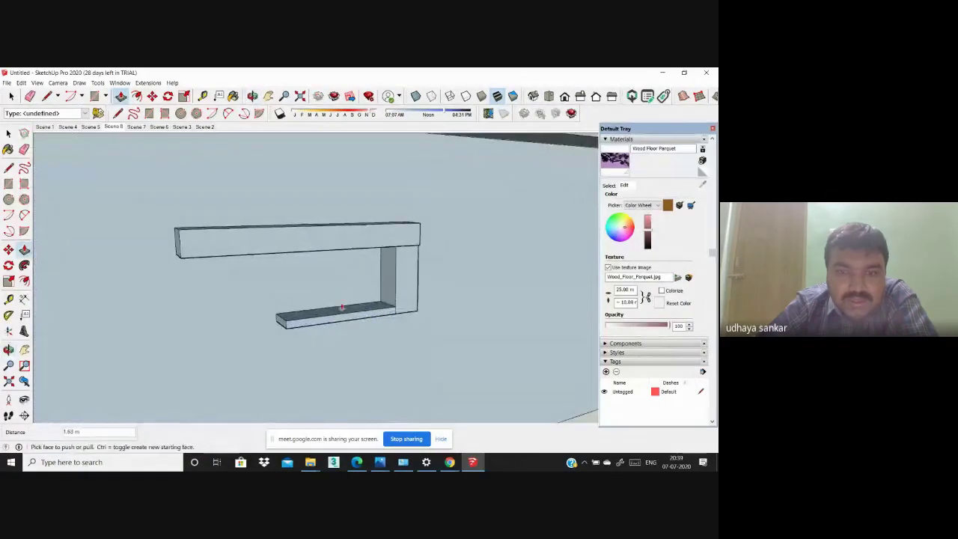
pyautogui.moveTo(383, 278); pyautogui.dragTo(397, 279)
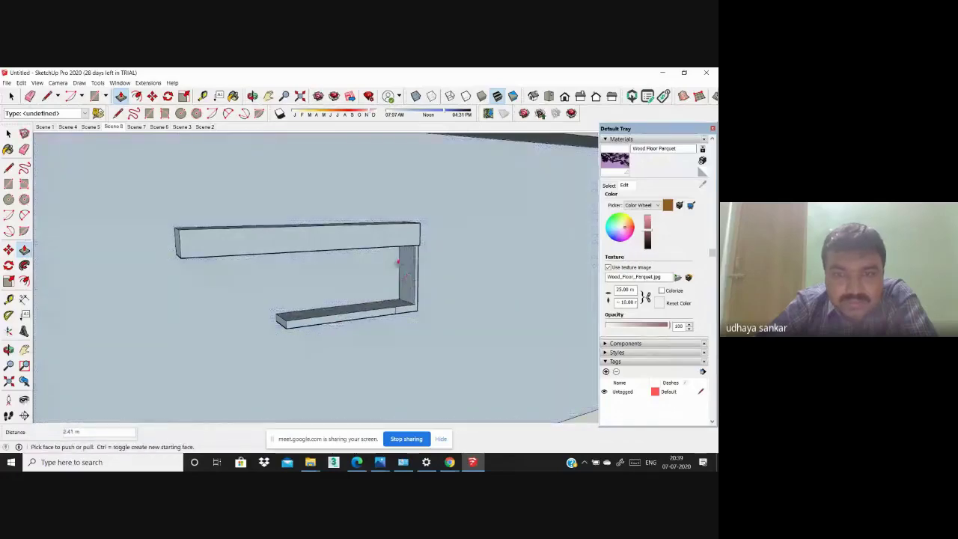
pyautogui.moveTo(352, 231); pyautogui.dragTo(337, 232, button='middle')
pyautogui.click(338, 231)
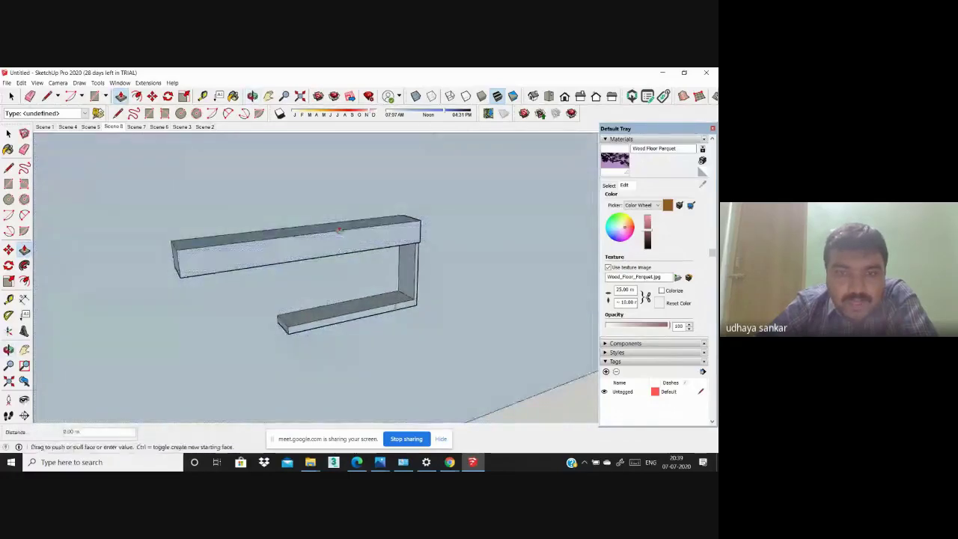
pyautogui.moveTo(339, 230); pyautogui.dragTo(340, 247)
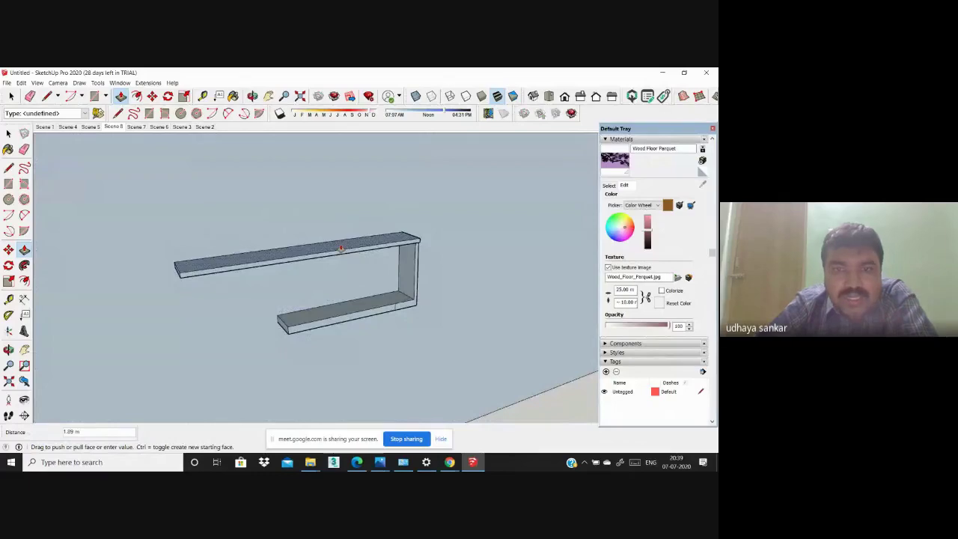
# Step: Finish thinning the upper arm and orbit down onto the ceiling box panel
pyautogui.moveTo(341, 248)
pyautogui.mouseDown(button='middle')
pyautogui.moveTo(278, 198)
pyautogui.moveTo(331, 229)
pyautogui.moveTo(332, 284)
pyautogui.moveTo(188, 271)
pyautogui.moveTo(439, 183)
pyautogui.mouseUp(button='middle')
pyautogui.scroll(5, 438, 182)
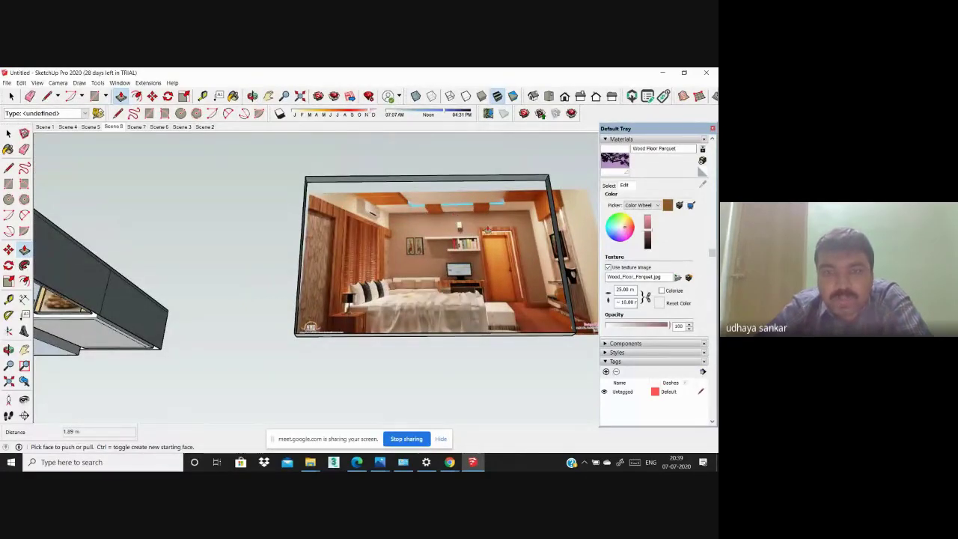
pyautogui.scroll(3, 314, 247)
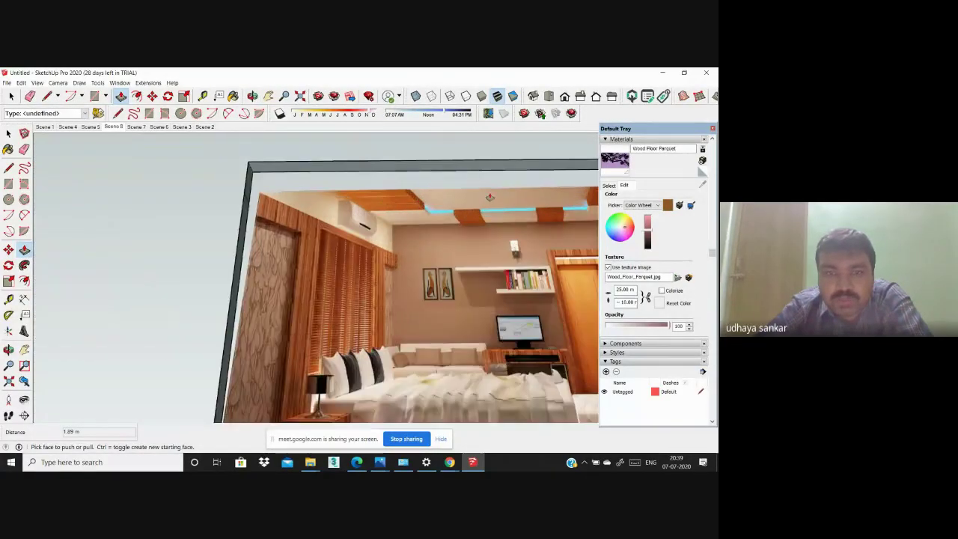
pyautogui.scroll(-5, 314, 247)
pyautogui.scroll(5, 194, 298)
pyautogui.moveTo(194, 299); pyautogui.dragTo(374, 299, button='middle')
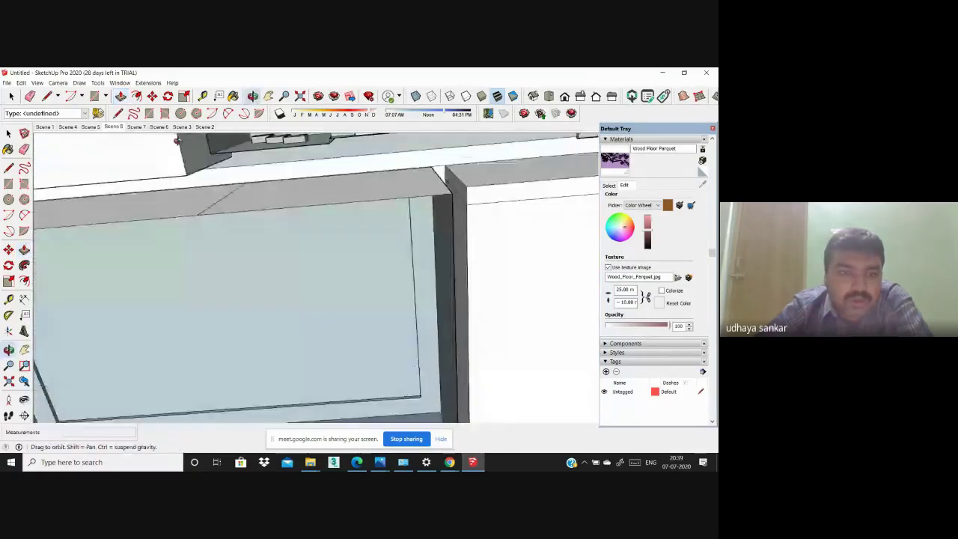
pyautogui.scroll(-3, 374, 299)
pyautogui.scroll(3, 261, 332)
pyautogui.moveTo(261, 331); pyautogui.dragTo(299, 273, button='middle')
# Step: Orbit along the panel's lower edge, then switch to the Scene 8 bottom view
pyautogui.scroll(-3, 299, 272)
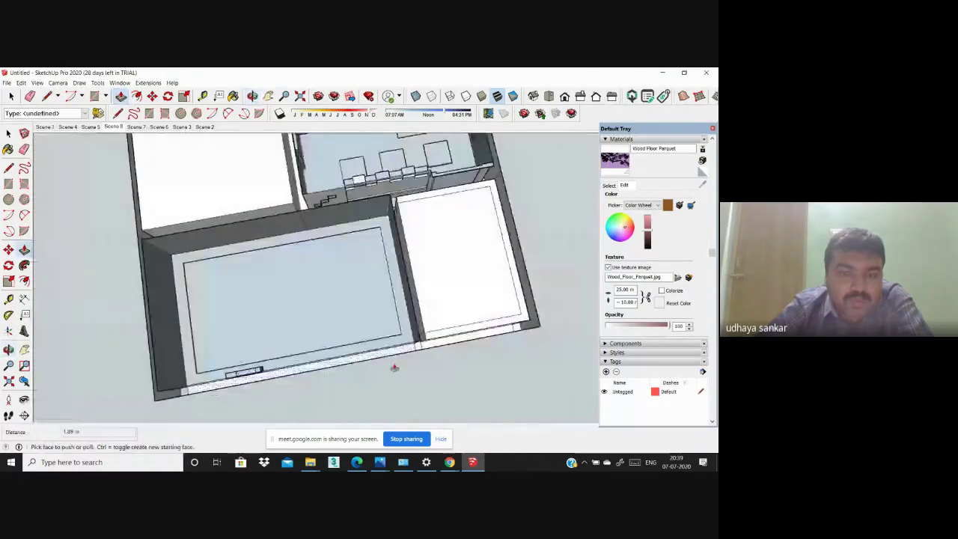
pyautogui.moveTo(393, 364)
pyautogui.mouseDown(button='middle')
pyautogui.moveTo(314, 402)
pyautogui.moveTo(347, 389)
pyautogui.mouseUp(button='middle')
pyautogui.scroll(4, 315, 354)
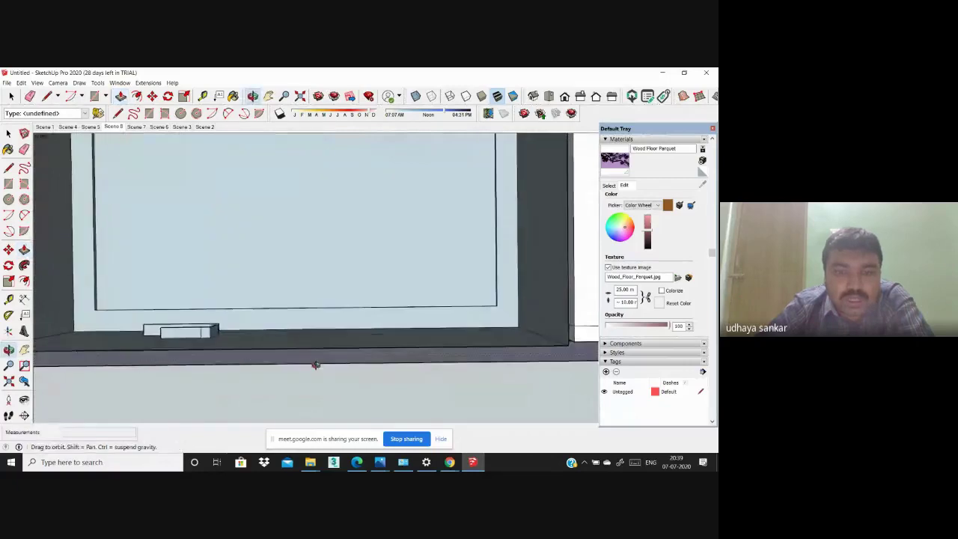
pyautogui.moveTo(315, 354)
pyautogui.mouseDown(button='middle')
pyautogui.moveTo(274, 357)
pyautogui.moveTo(284, 362)
pyautogui.mouseUp(button='middle')
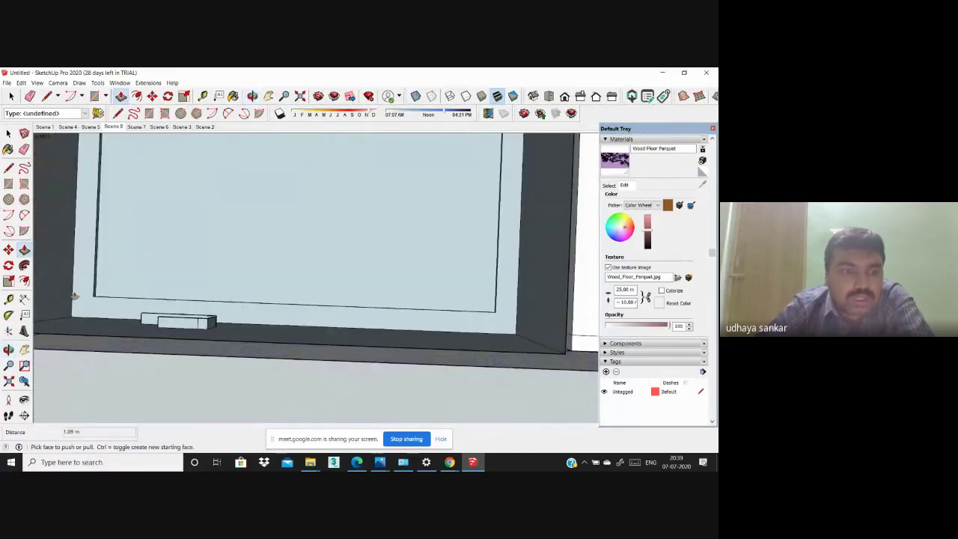
pyautogui.scroll(3, 346, 402)
pyautogui.moveTo(347, 402); pyautogui.dragTo(306, 291, button='middle')
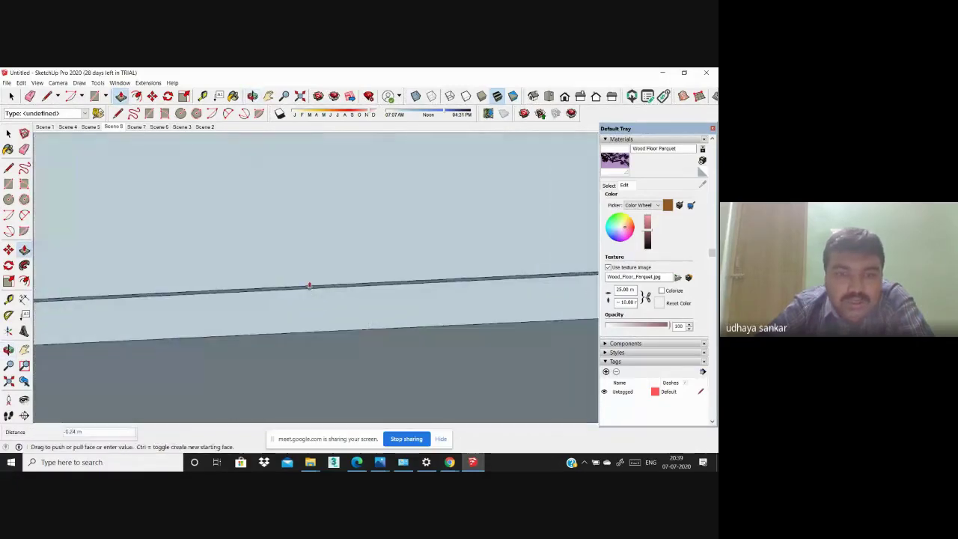
pyautogui.scroll(-4, 302, 263)
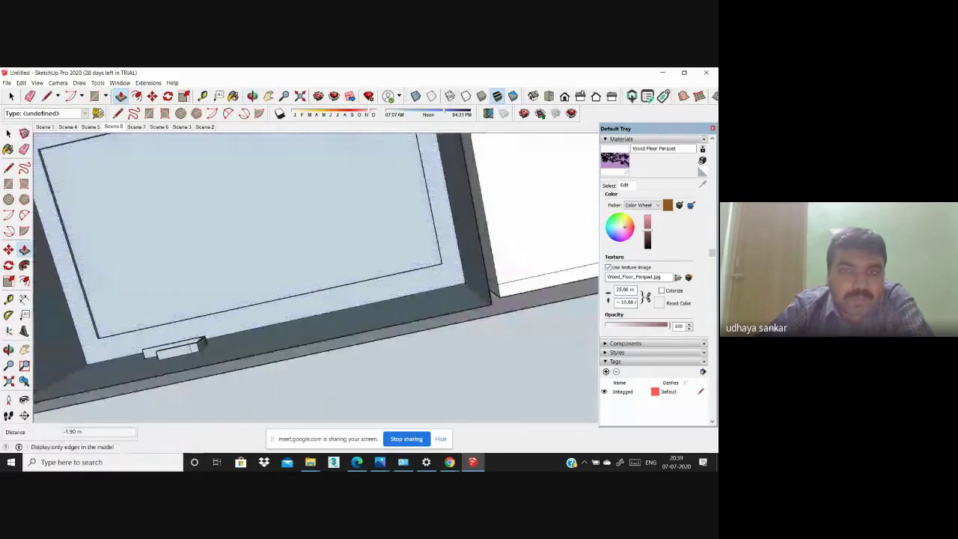
pyautogui.click(116, 126)
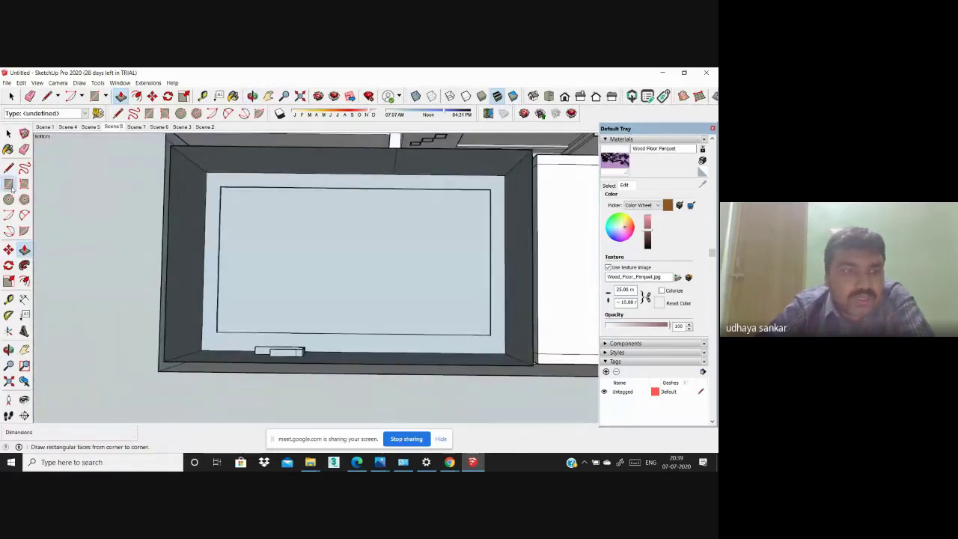
# Step: Push in the small face on the box's edge band to a new depth
pyautogui.scroll(4, 445, 317)
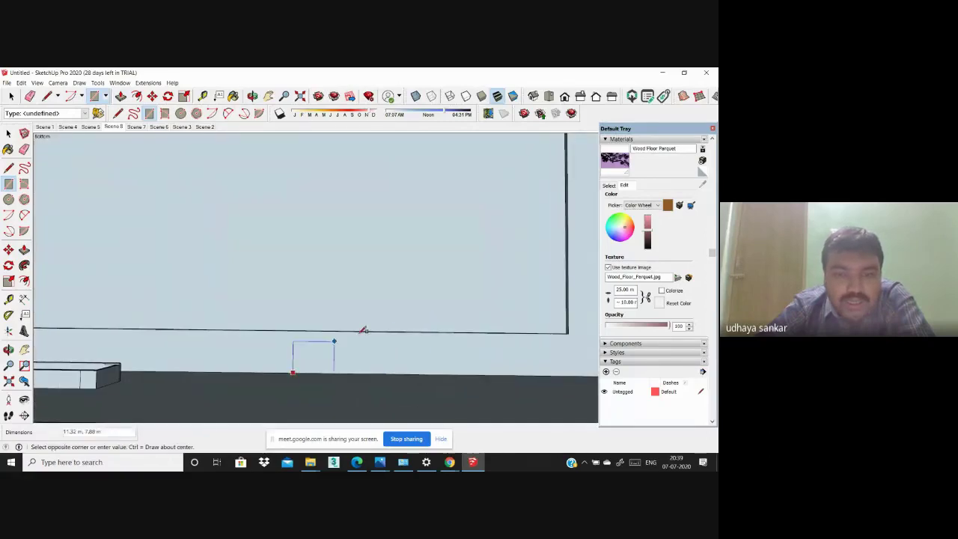
pyautogui.moveTo(376, 343); pyautogui.dragTo(215, 338, button='middle')
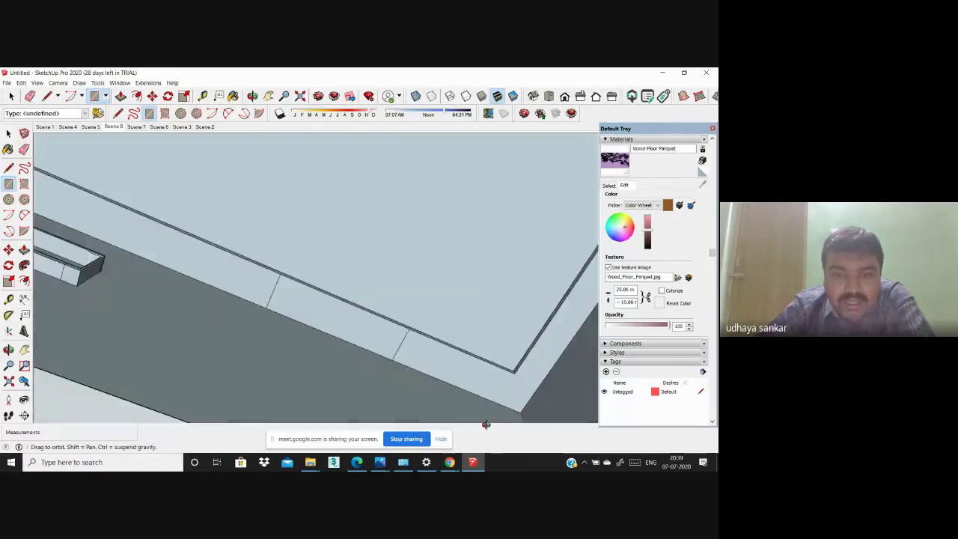
pyautogui.click(24, 250)
pyautogui.moveTo(149, 314); pyautogui.dragTo(252, 331, button='middle')
pyautogui.click(330, 302)
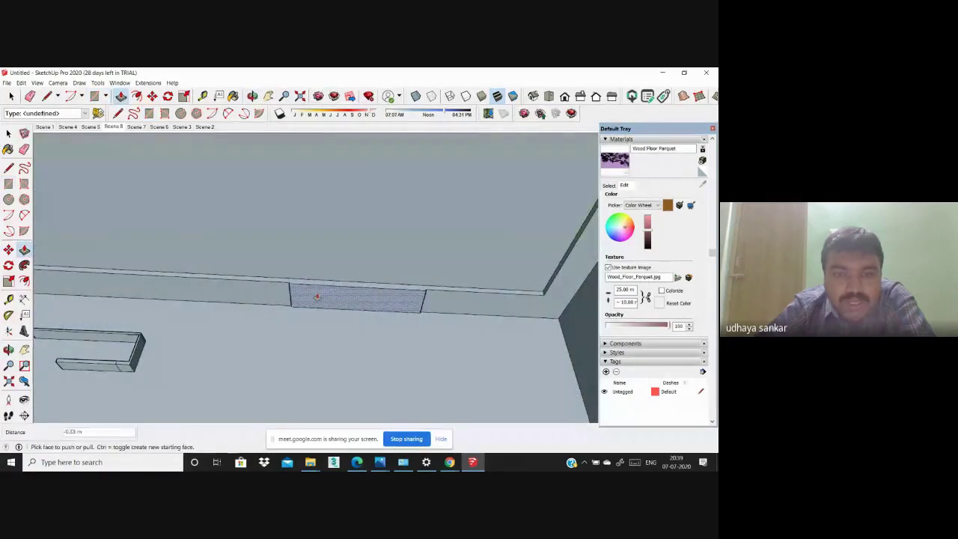
pyautogui.moveTo(316, 297)
pyautogui.mouseDown(button='middle')
pyautogui.moveTo(321, 284)
pyautogui.moveTo(264, 309)
pyautogui.moveTo(265, 280)
pyautogui.moveTo(254, 282)
pyautogui.mouseUp(button='middle')
# Step: Draw slanted lines from the band's corner to mark off a trapezoidal section
pyautogui.click(9, 169)
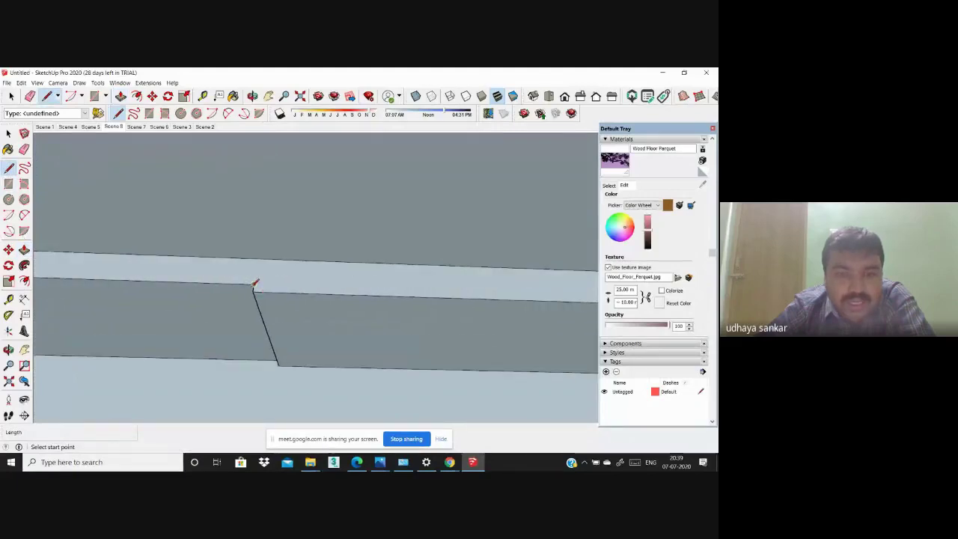
pyautogui.scroll(3, 255, 284)
pyautogui.scroll(-3, 253, 285)
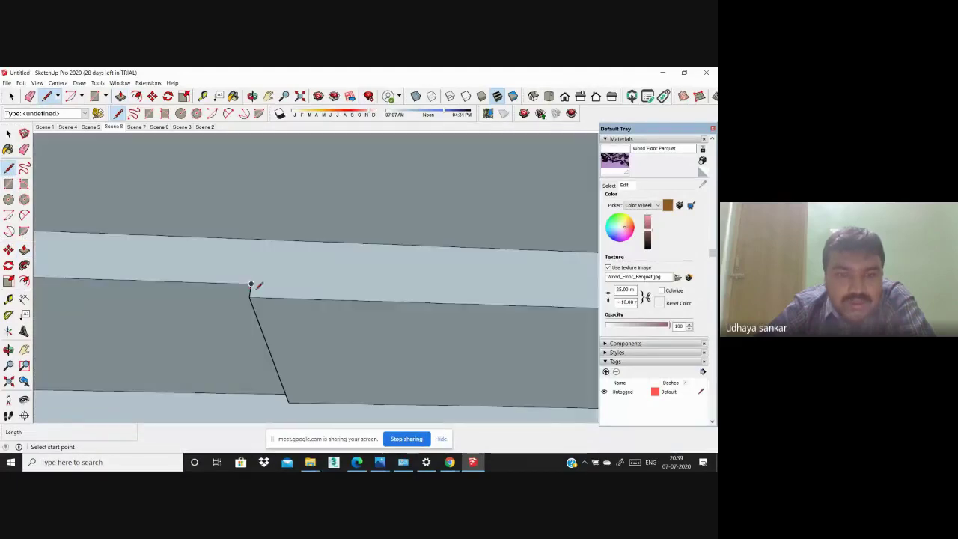
pyautogui.click(251, 290)
pyautogui.scroll(-2, 251, 290)
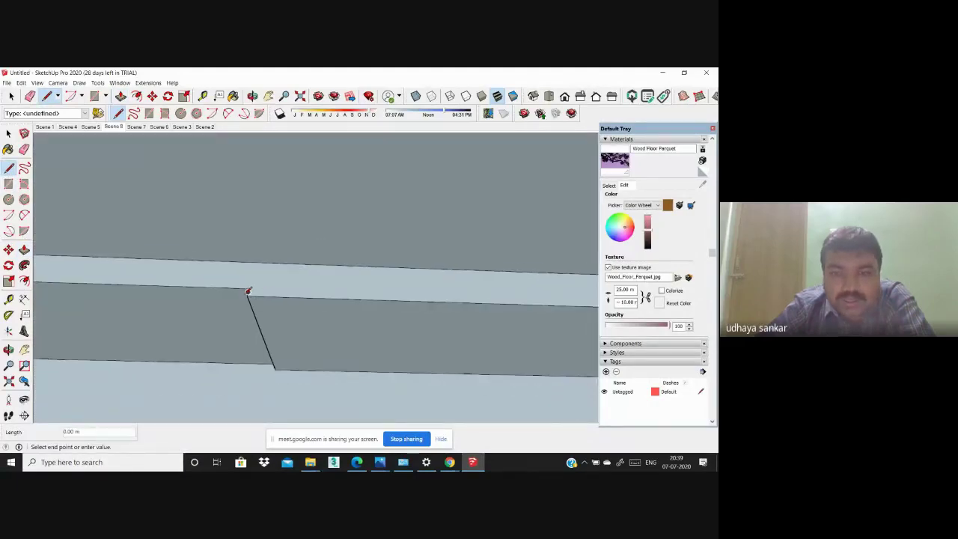
pyautogui.scroll(-2, 526, 297)
pyautogui.scroll(-1, 357, 307)
pyautogui.scroll(1, 357, 306)
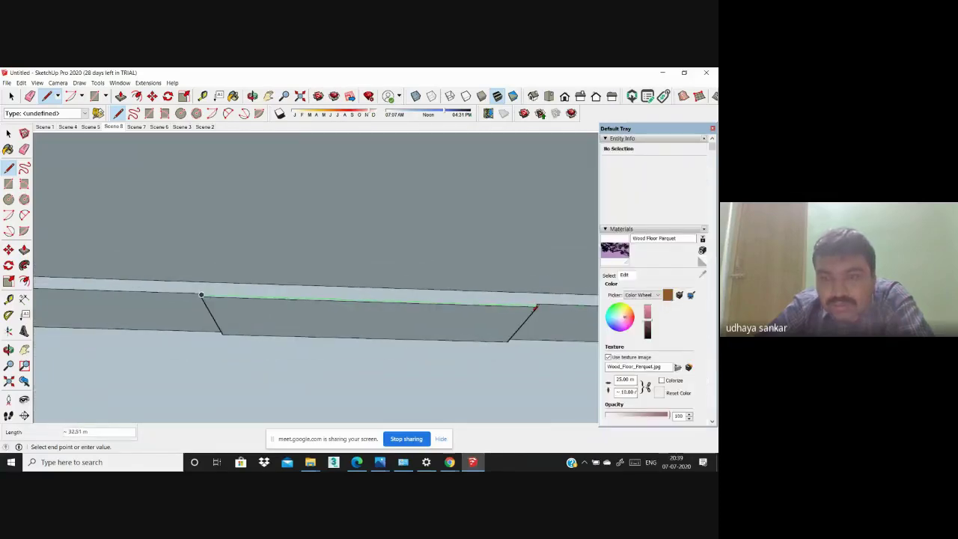
pyautogui.scroll(2, 561, 284)
pyautogui.scroll(1, 561, 284)
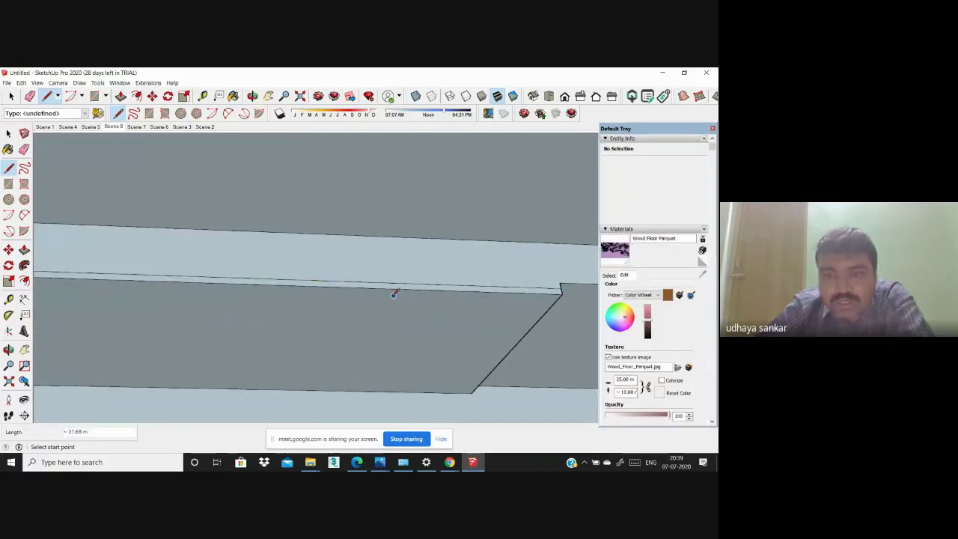
# Step: Orbit under the beam and begin pushing its underside face back about 1.19 m
pyautogui.scroll(-2, 393, 294)
pyautogui.scroll(-1, 324, 314)
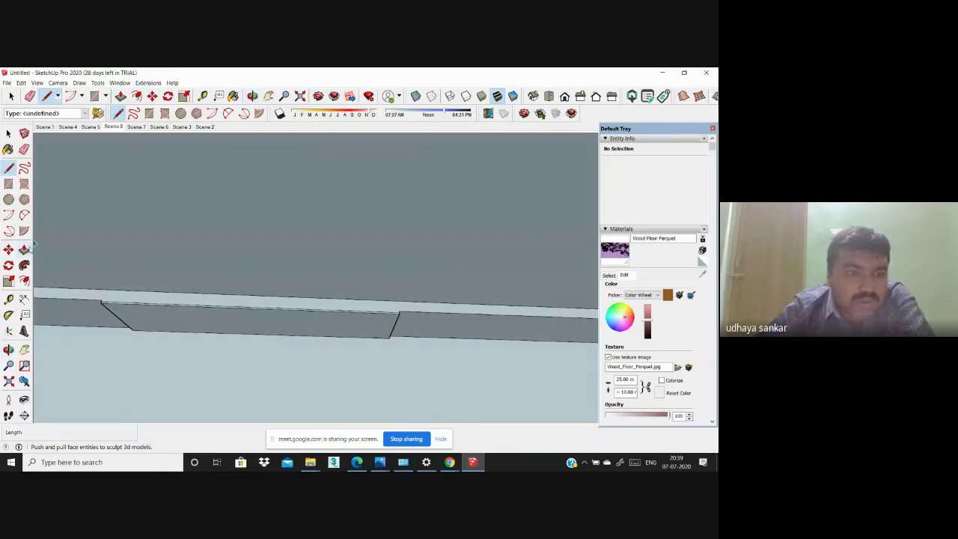
pyautogui.moveTo(240, 344)
pyautogui.mouseDown(button='middle')
pyautogui.moveTo(272, 394)
pyautogui.moveTo(187, 351)
pyautogui.mouseUp(button='middle')
pyautogui.press('p')
pyautogui.click(123, 321)
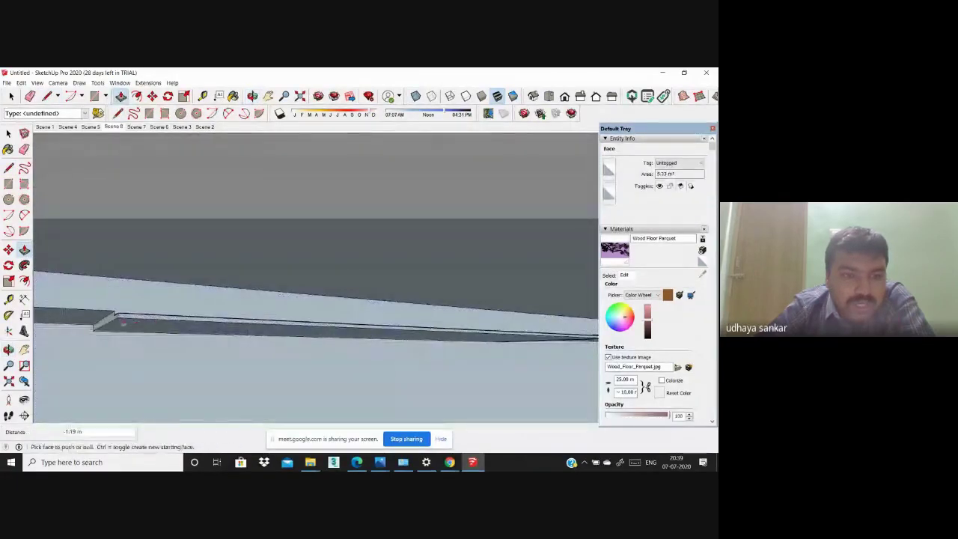
# Step: Complete the beam underside push, then push the ledge face along the wall inward
pyautogui.moveTo(124, 322)
pyautogui.mouseDown(button='middle')
pyautogui.moveTo(109, 364)
pyautogui.moveTo(127, 329)
pyautogui.moveTo(165, 299)
pyautogui.moveTo(300, 277)
pyautogui.moveTo(291, 305)
pyautogui.moveTo(272, 222)
pyautogui.moveTo(287, 193)
pyautogui.moveTo(351, 167)
pyautogui.mouseUp(button='middle')
pyautogui.moveTo(201, 159)
pyautogui.mouseDown(button='middle')
pyautogui.moveTo(186, 135)
pyautogui.moveTo(227, 250)
pyautogui.mouseUp(button='middle')
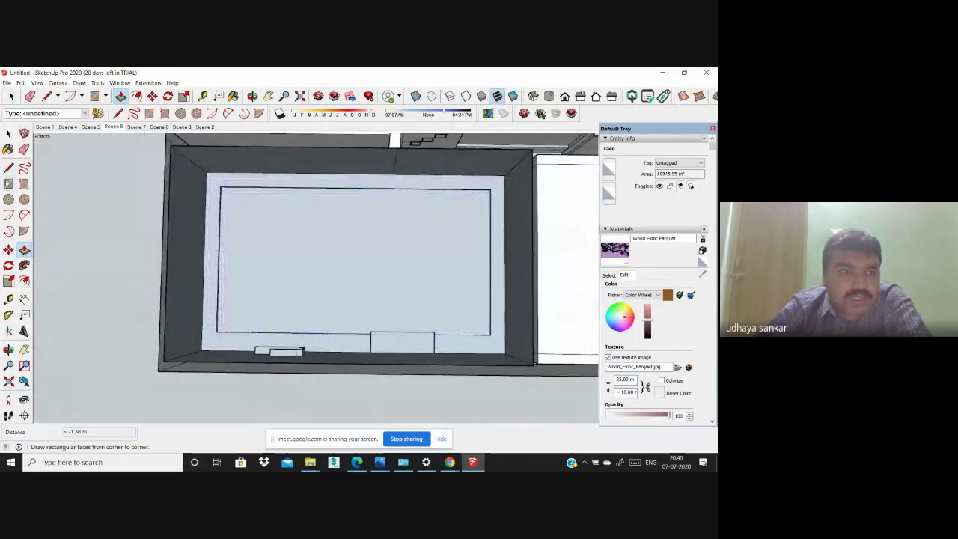
pyautogui.click(9, 182)
pyautogui.scroll(3, 294, 178)
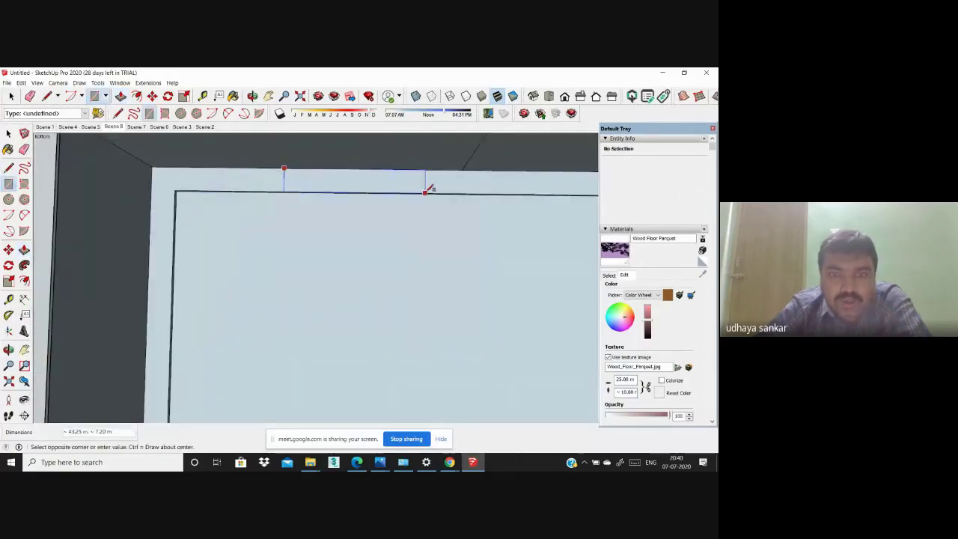
pyautogui.moveTo(295, 198)
pyautogui.mouseDown(button='middle')
pyautogui.moveTo(309, 165)
pyautogui.moveTo(395, 128)
pyautogui.moveTo(299, 209)
pyautogui.moveTo(182, 243)
pyautogui.mouseUp(button='middle')
pyautogui.click(24, 249)
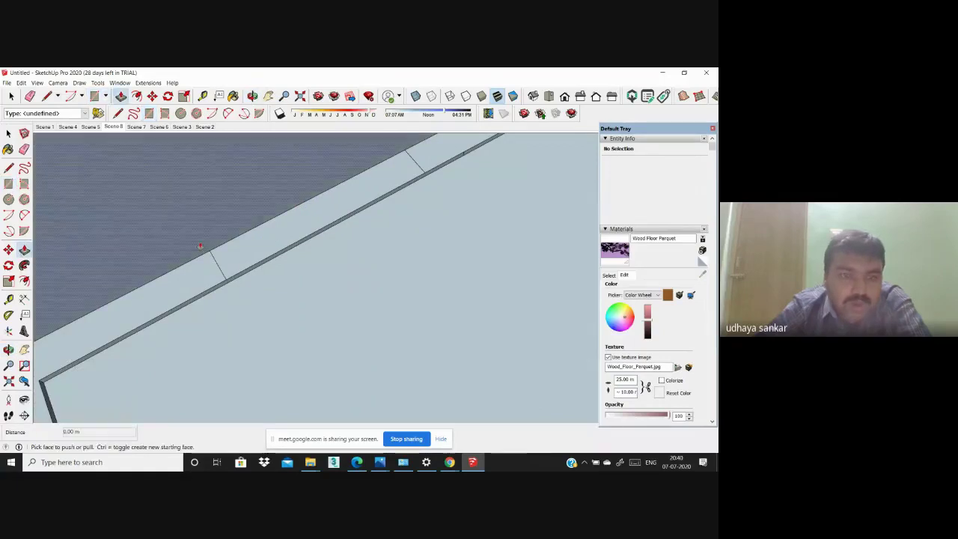
pyautogui.click(238, 247)
# Step: Draw dividing lines across the ceiling ledge to mark off a section
pyautogui.click(8, 199)
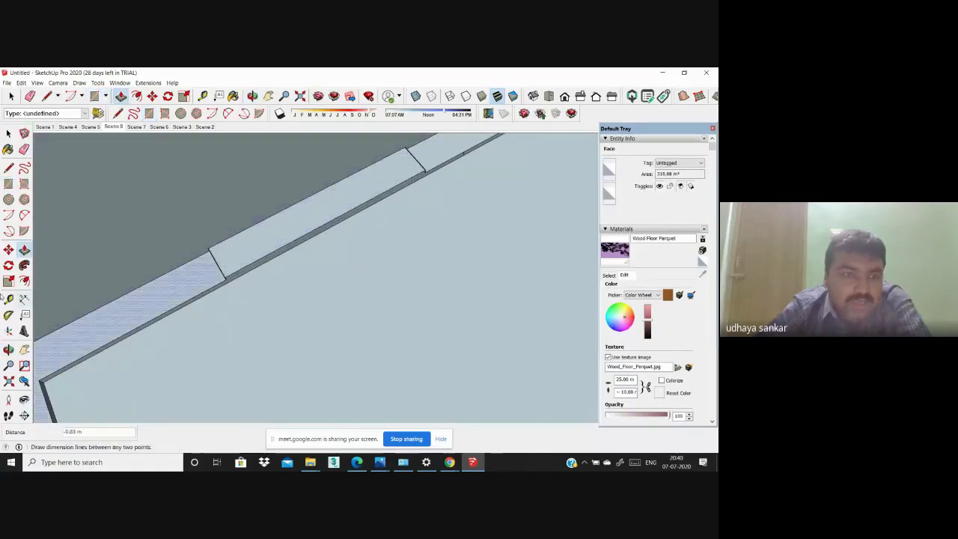
pyautogui.click(8, 169)
pyautogui.scroll(2, 210, 247)
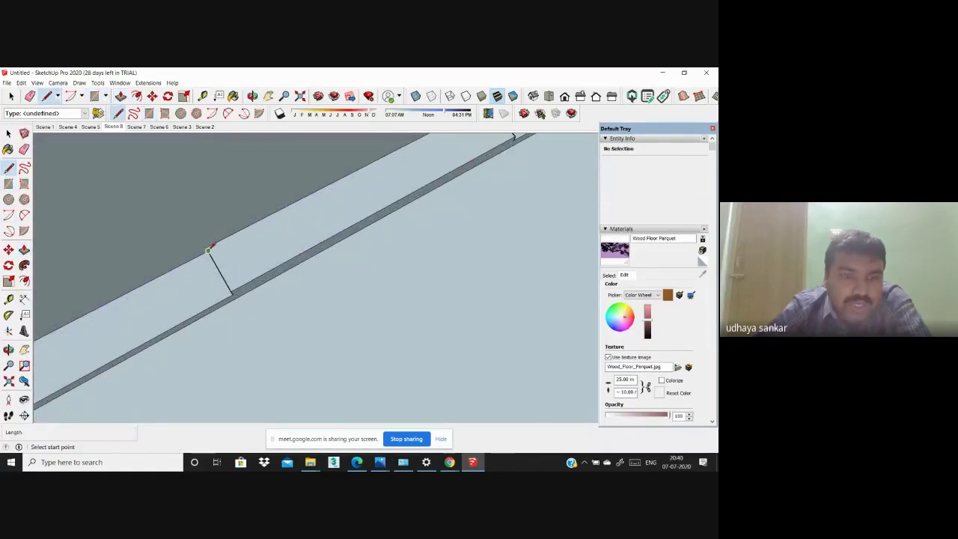
pyautogui.scroll(-5, 210, 247)
pyautogui.scroll(-5, 212, 248)
pyautogui.scroll(-2, 225, 254)
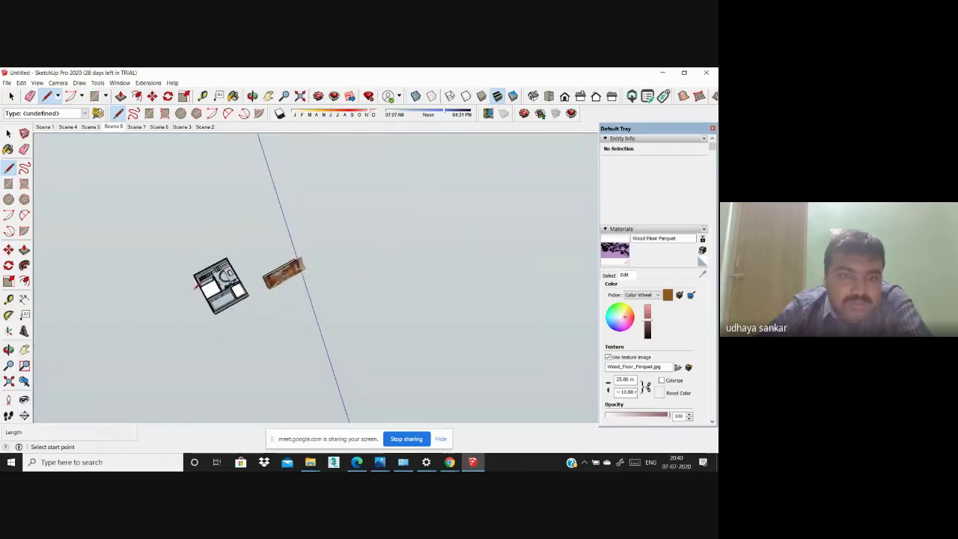
pyautogui.scroll(2, 255, 263)
pyautogui.scroll(2, 232, 277)
pyautogui.scroll(3, 217, 296)
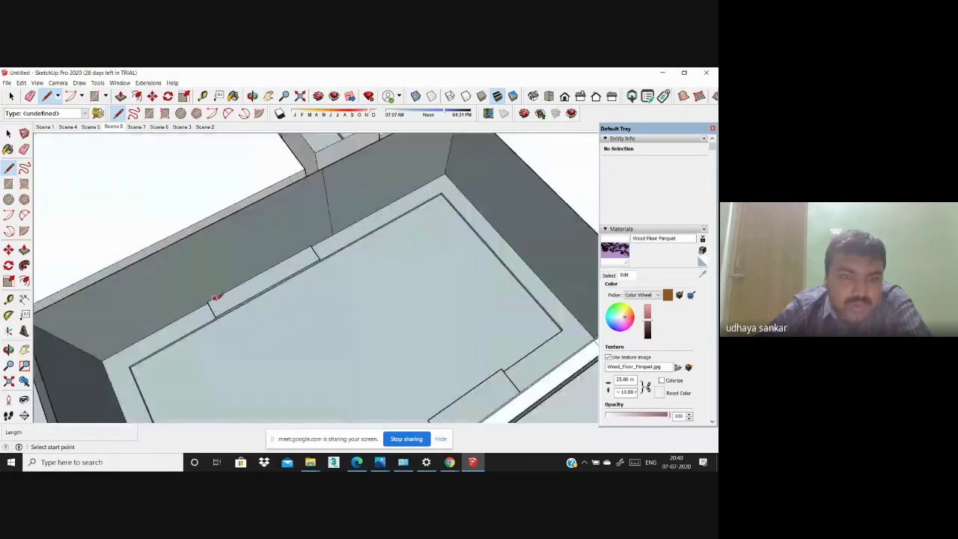
pyautogui.scroll(2, 211, 300)
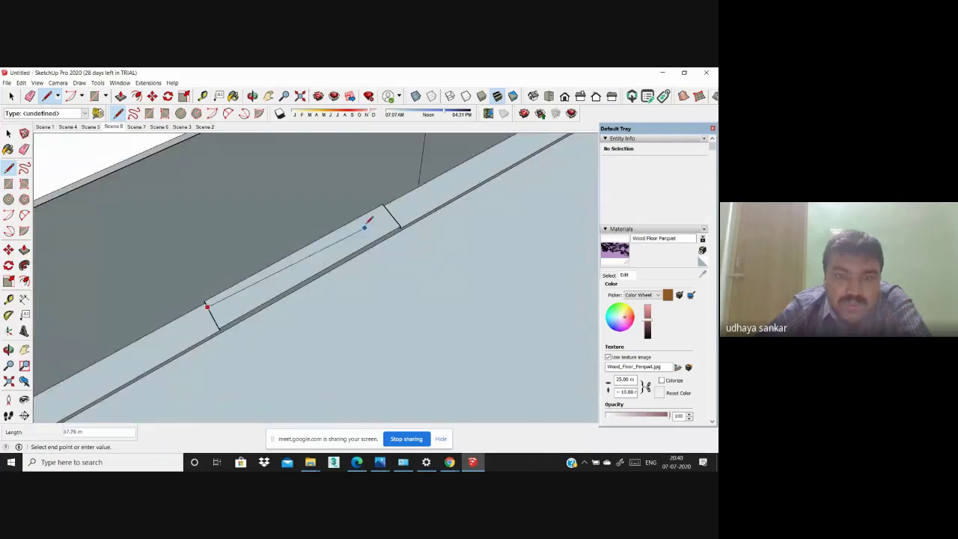
pyautogui.scroll(-3, 339, 287)
pyautogui.scroll(3, 329, 277)
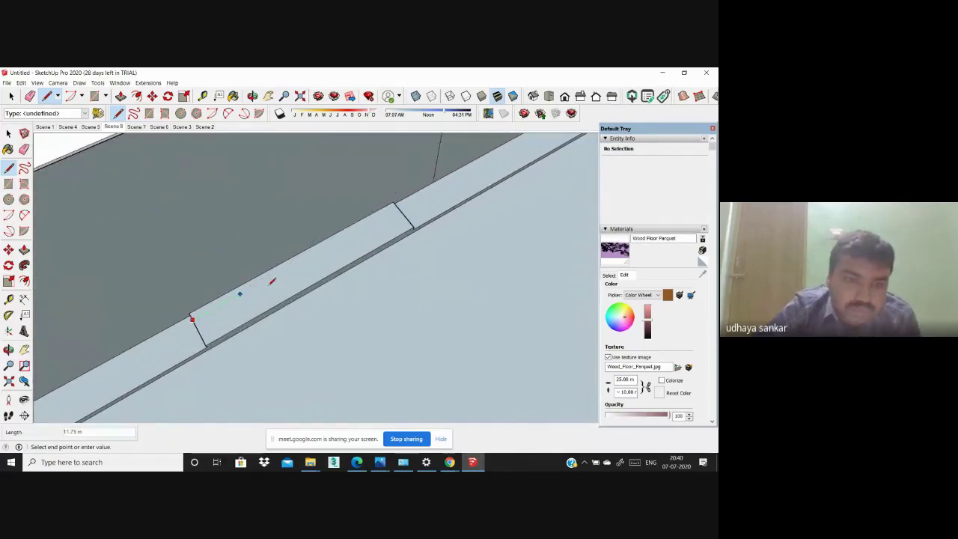
pyautogui.scroll(-2, 139, 307)
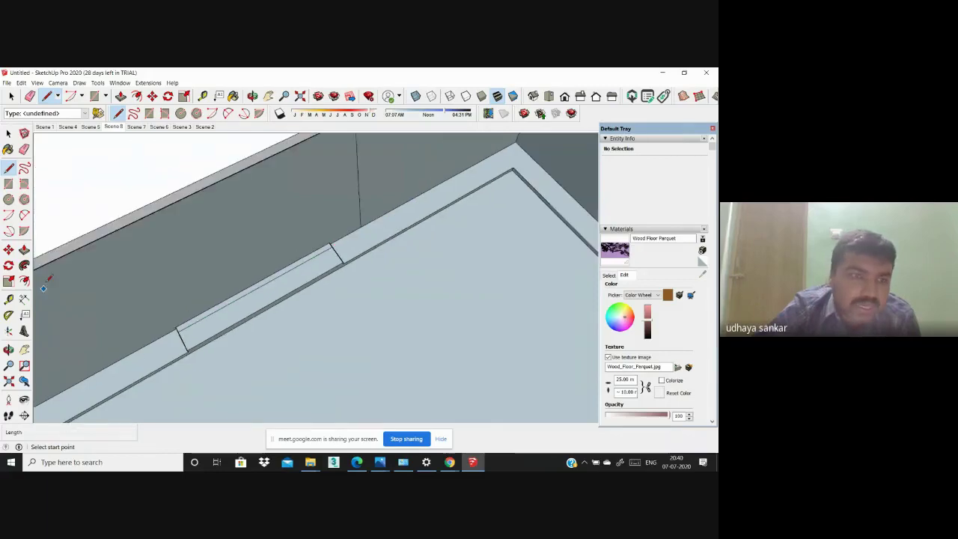
# Step: Raise the marked ledge section upward into a thin upright panel
pyautogui.click(206, 323)
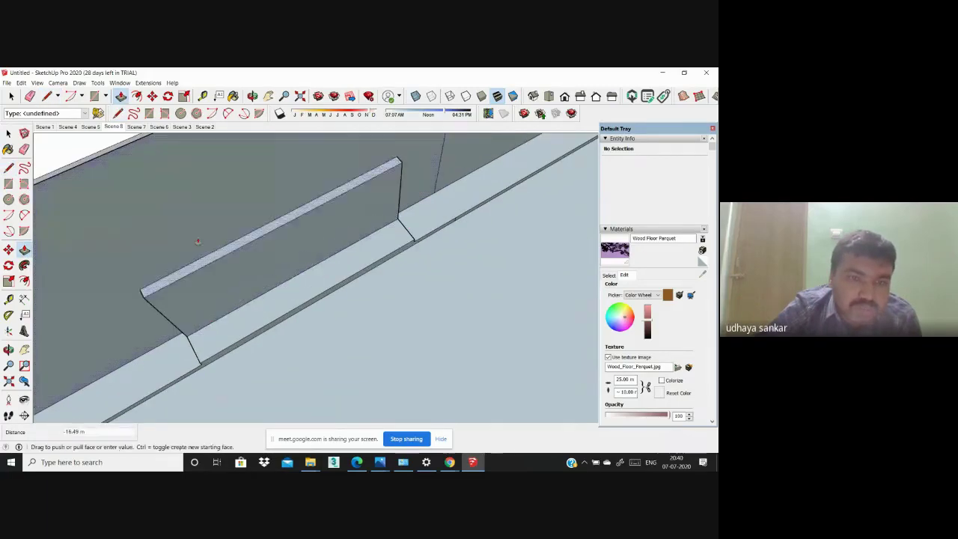
pyautogui.click(208, 248)
pyautogui.scroll(-2, 224, 258)
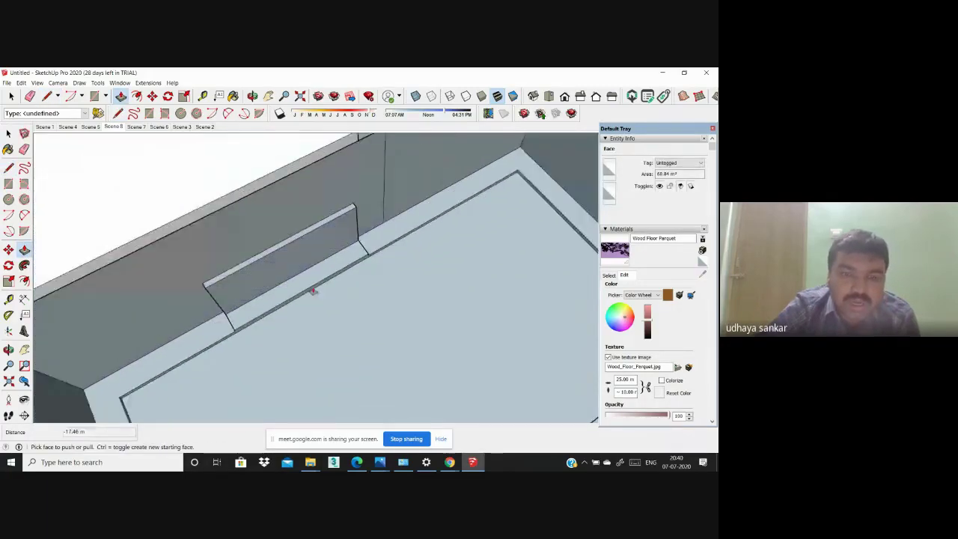
pyautogui.scroll(-3, 254, 266)
pyautogui.scroll(4, 289, 275)
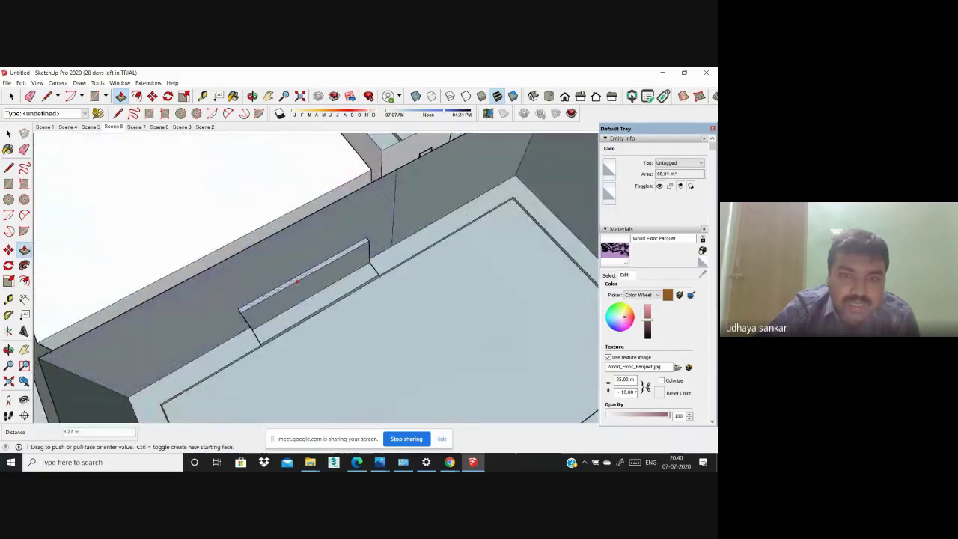
pyautogui.click(298, 287)
pyautogui.scroll(-5, 299, 287)
# Step: From the Scene 8 top view, push/pull the small ledge strip beside the left wall up into a block
pyautogui.moveTo(302, 307); pyautogui.dragTo(234, 353, button='middle')
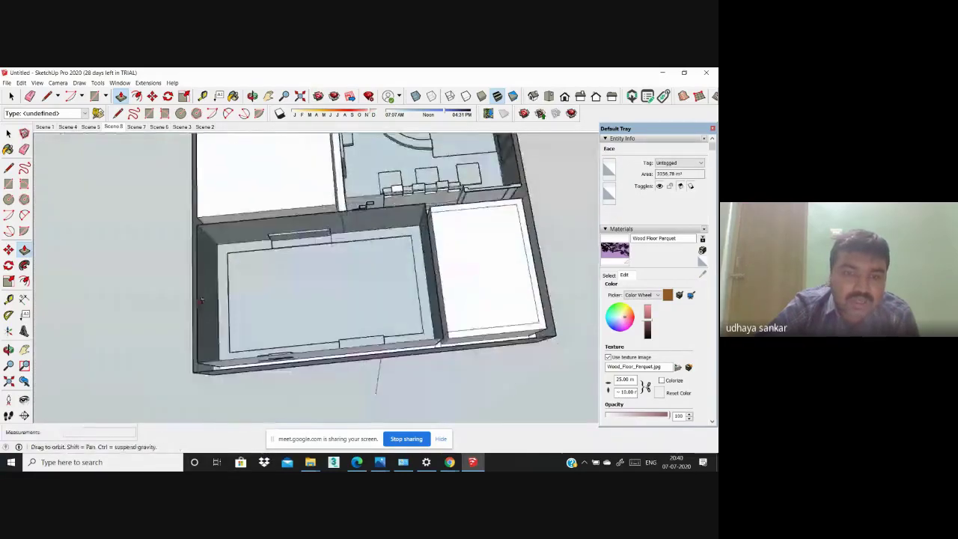
pyautogui.scroll(5, 234, 353)
pyautogui.scroll(-3, 252, 295)
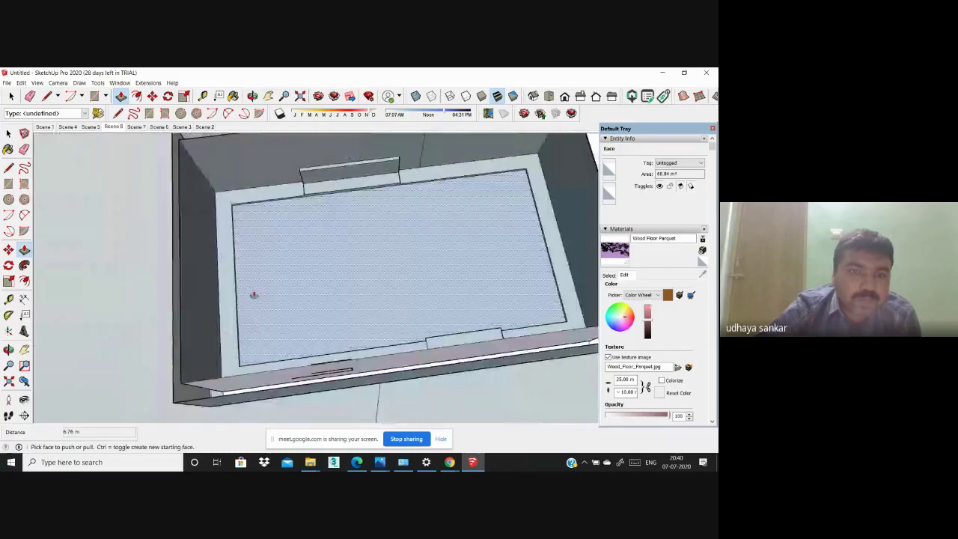
pyautogui.click(112, 127)
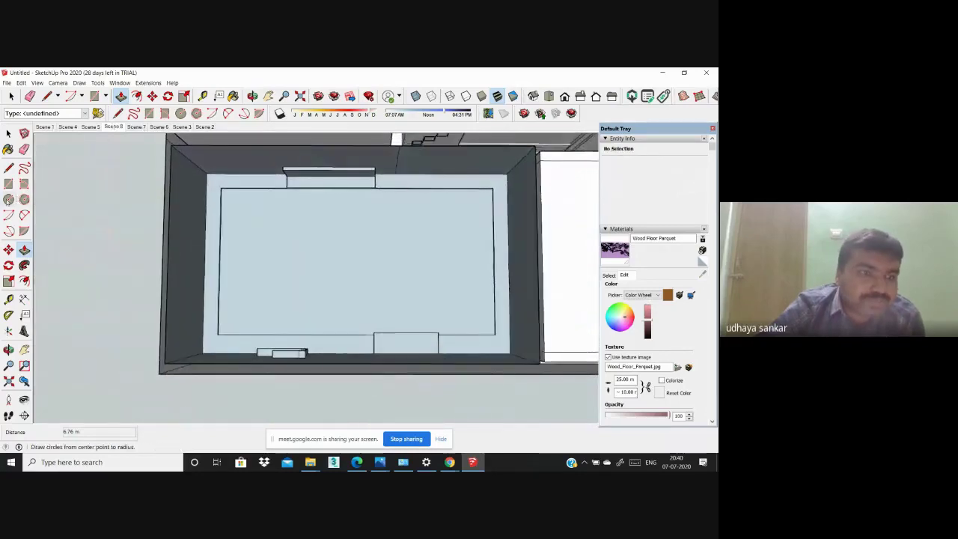
pyautogui.scroll(2, 222, 284)
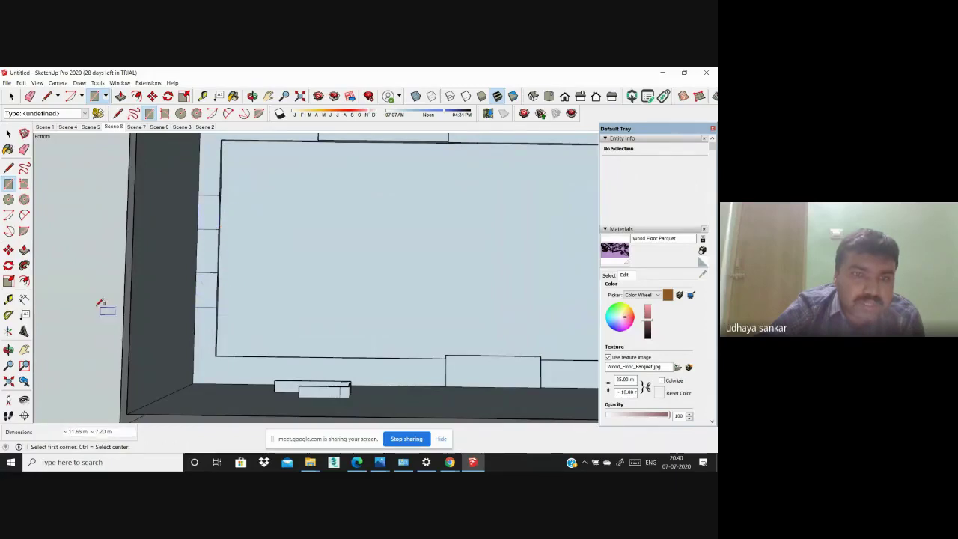
pyautogui.click(211, 291)
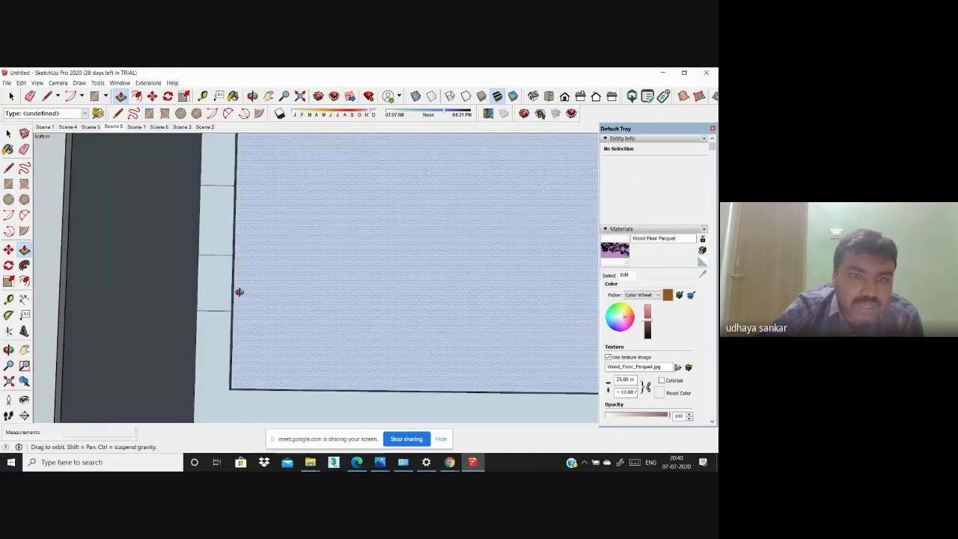
pyautogui.moveTo(212, 291)
pyautogui.mouseDown(button='middle')
pyautogui.moveTo(228, 226)
pyautogui.moveTo(272, 176)
pyautogui.moveTo(287, 196)
pyautogui.moveTo(182, 164)
pyautogui.moveTo(66, 199)
pyautogui.mouseUp(button='middle')
pyautogui.scroll(2, 284, 197)
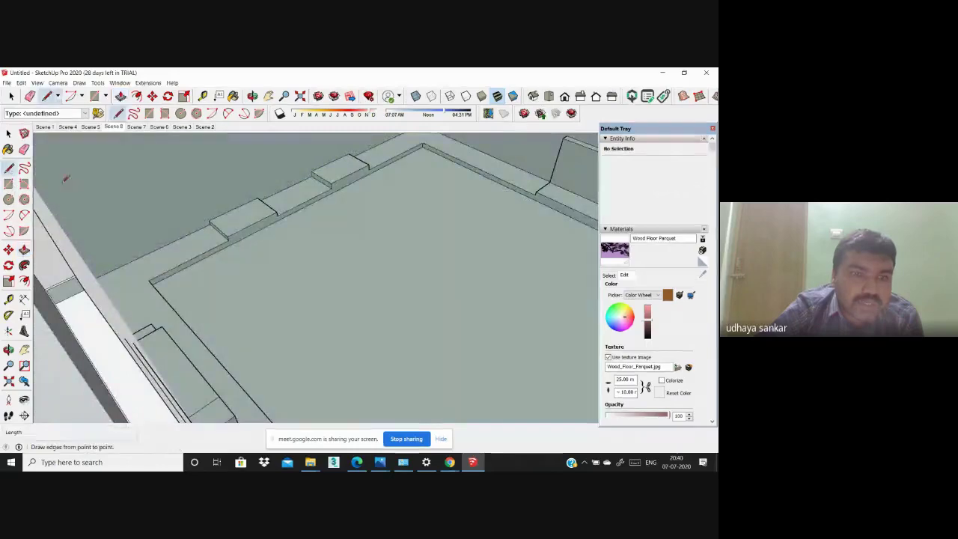
# Step: Pull the small rectangle on the ledge up into a thin box and set its height
pyautogui.scroll(-3, 219, 218)
pyautogui.scroll(-5, 210, 230)
pyautogui.scroll(-5, 210, 231)
pyautogui.scroll(2, 211, 302)
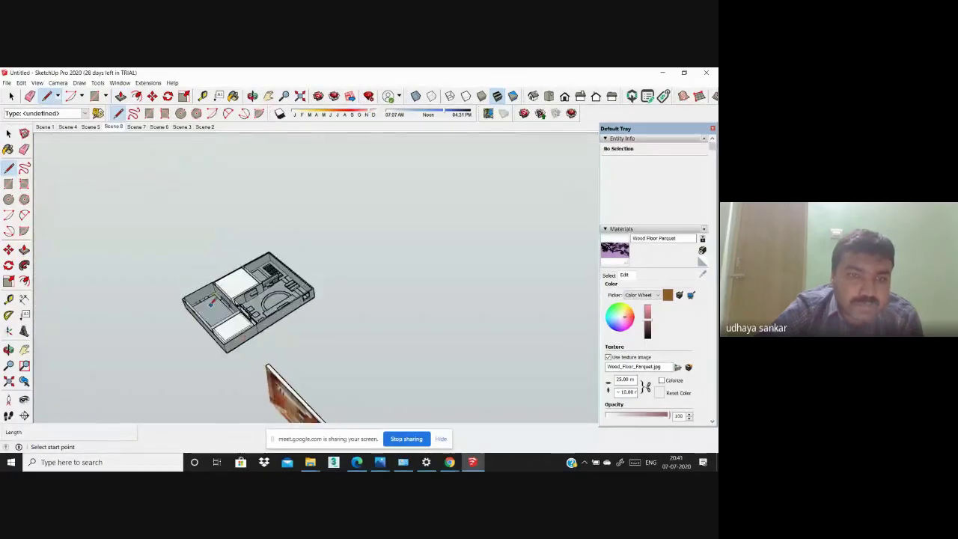
pyautogui.scroll(3, 212, 302)
pyautogui.scroll(4, 199, 309)
pyautogui.scroll(2, 179, 316)
pyautogui.scroll(3, 179, 317)
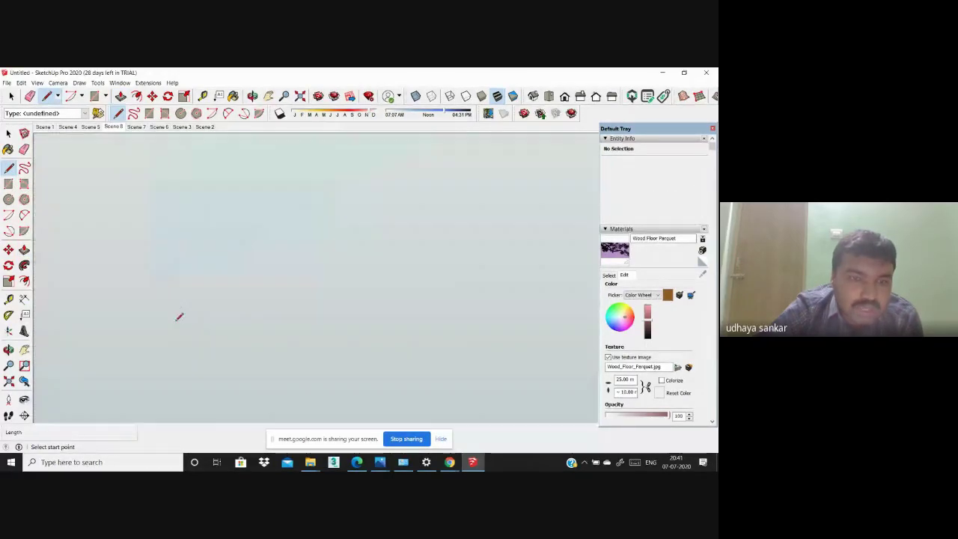
pyautogui.scroll(-5, 180, 317)
pyautogui.scroll(3, 241, 395)
pyautogui.moveTo(242, 395); pyautogui.dragTo(182, 334, button='middle')
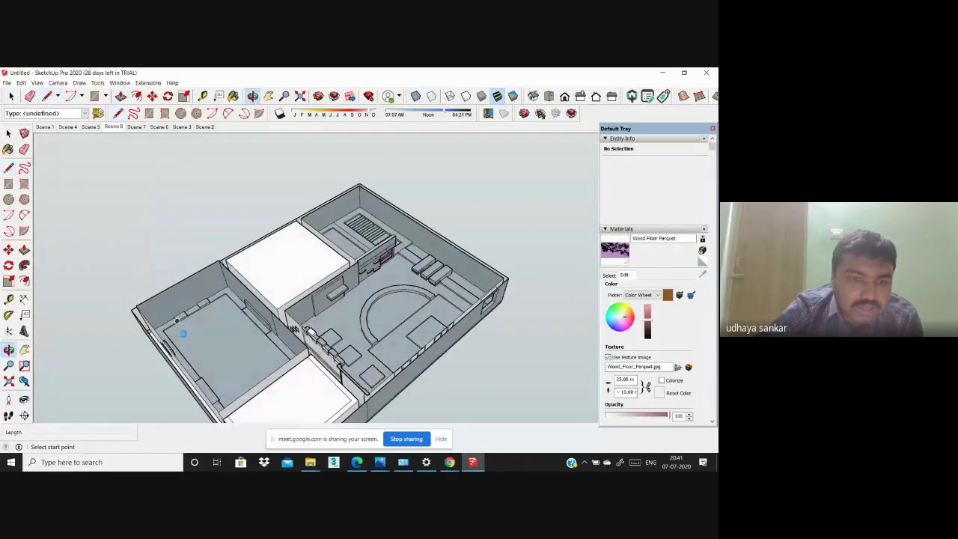
pyautogui.scroll(3, 187, 326)
pyautogui.scroll(4, 185, 299)
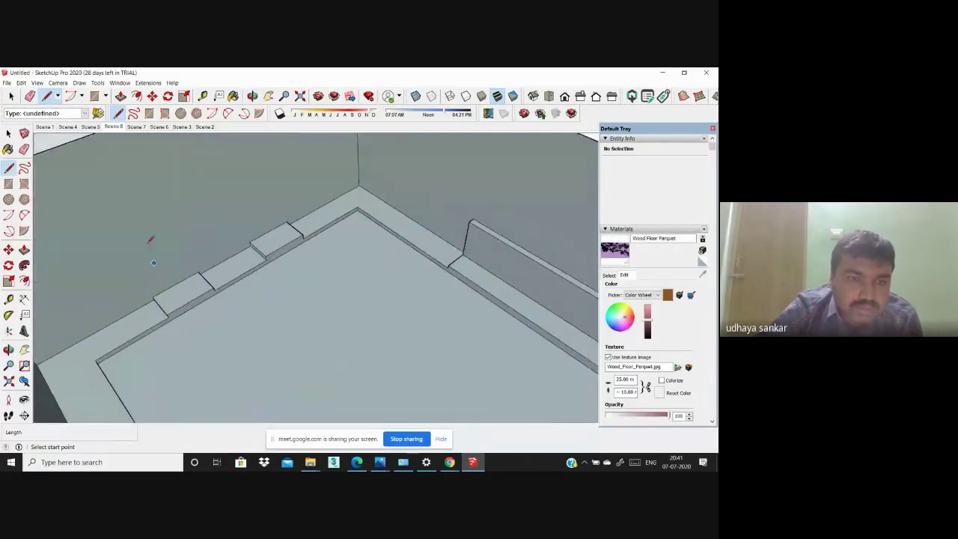
pyautogui.scroll(1, 171, 317)
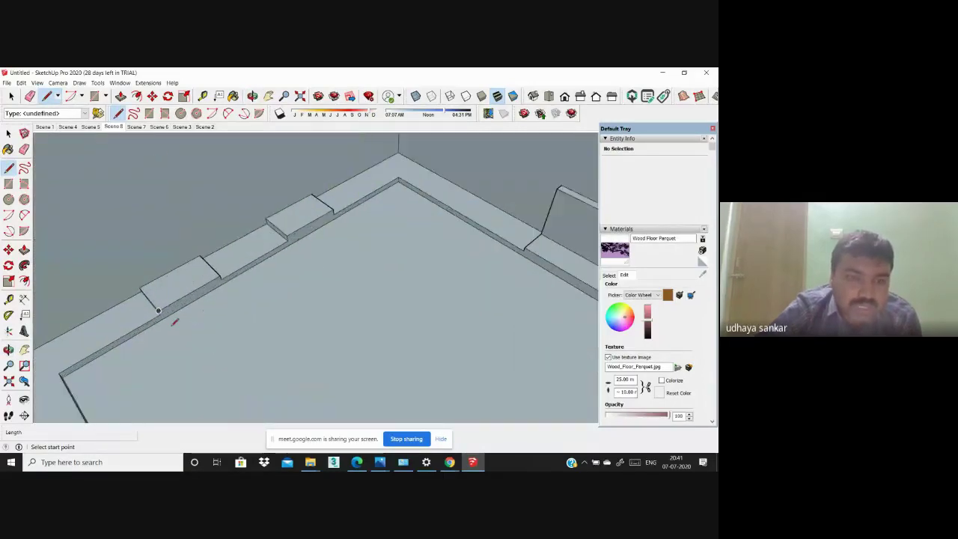
pyautogui.scroll(3, 152, 312)
pyautogui.scroll(-5, 182, 299)
pyautogui.scroll(3, 315, 263)
pyautogui.scroll(2, 314, 263)
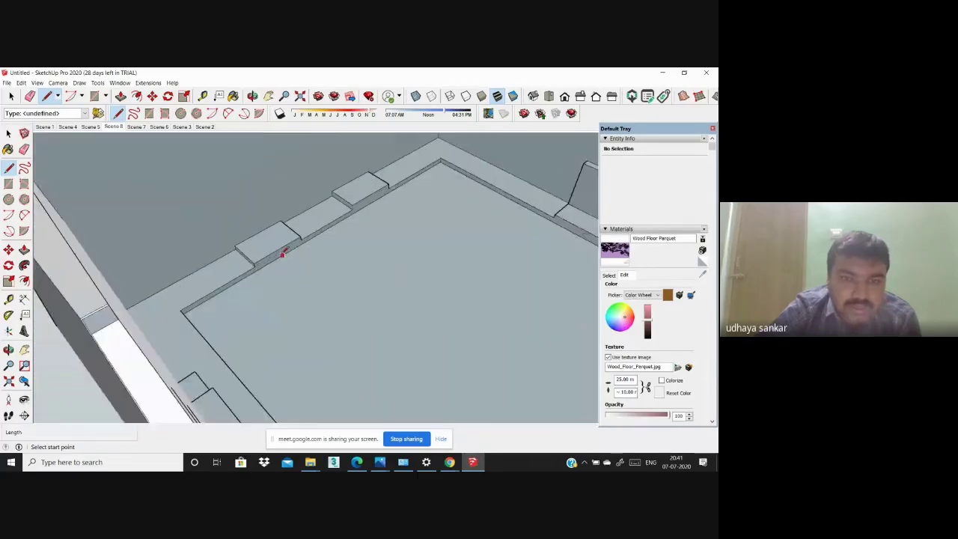
pyautogui.scroll(2, 284, 253)
pyautogui.scroll(-10, 247, 265)
pyautogui.scroll(1, 239, 271)
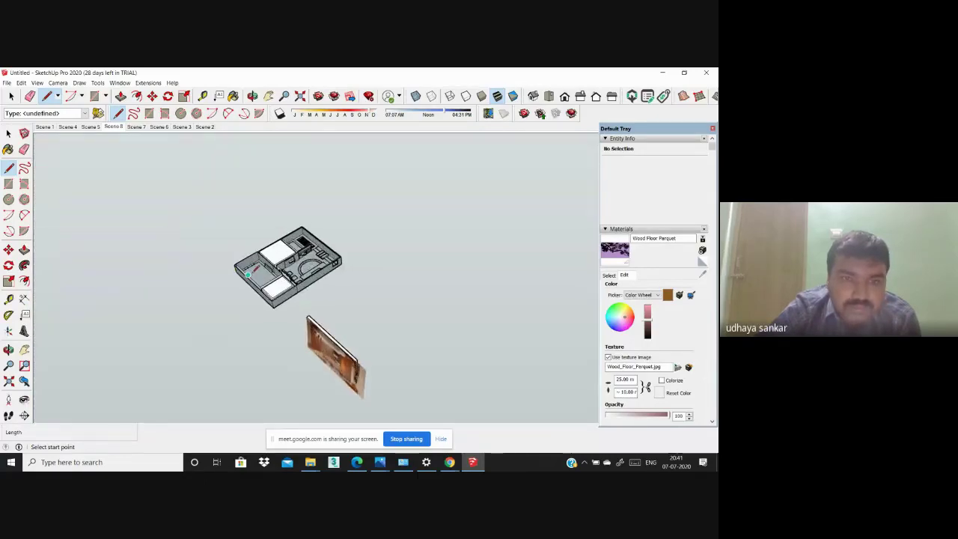
pyautogui.scroll(1, 235, 269)
pyautogui.scroll(2, 228, 267)
pyautogui.scroll(3, 217, 262)
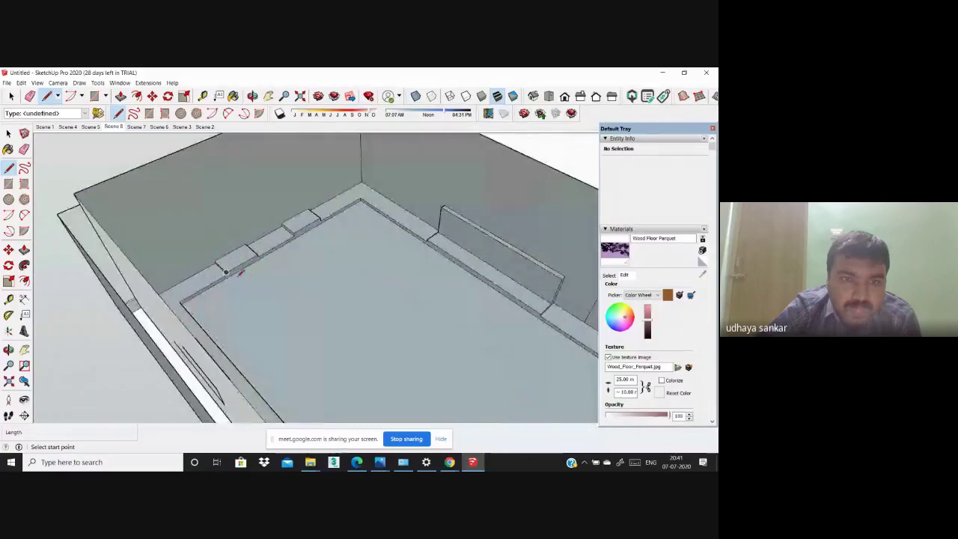
pyautogui.scroll(2, 225, 271)
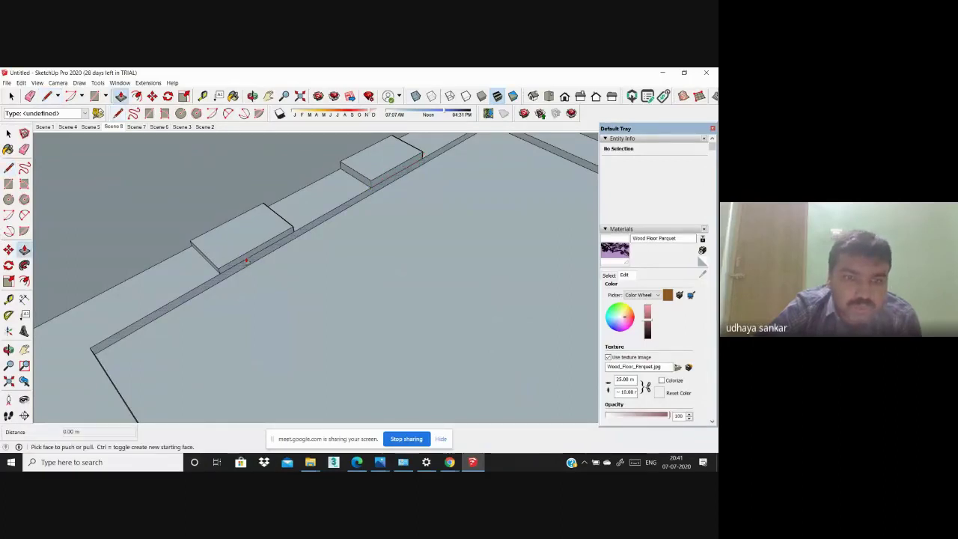
pyautogui.click(261, 254)
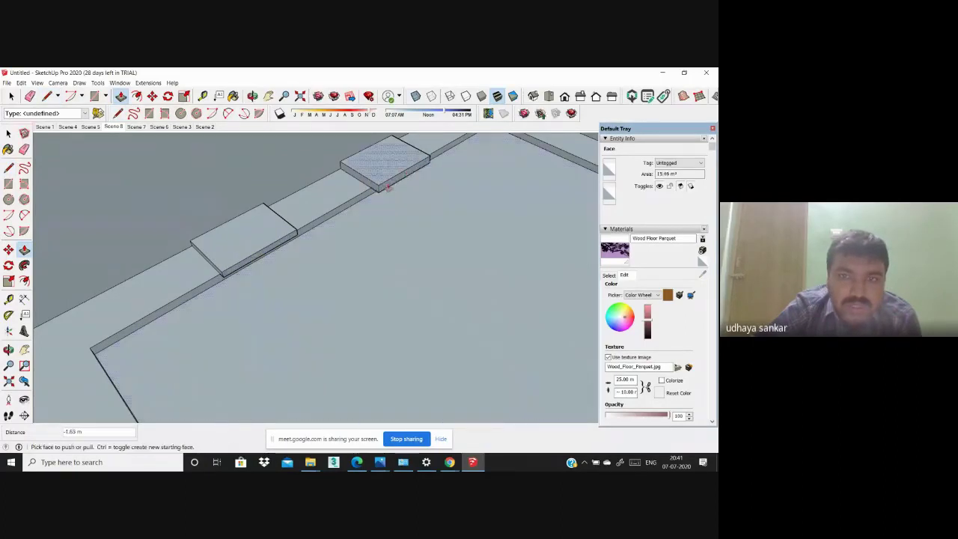
pyautogui.click(237, 216)
pyautogui.scroll(-10, 234, 274)
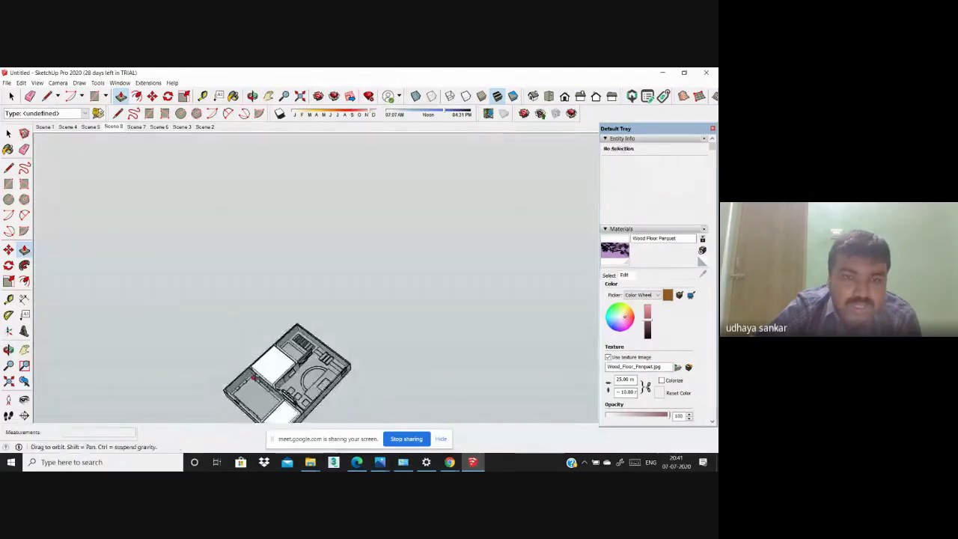
pyautogui.scroll(3, 362, 197)
pyautogui.scroll(-3, 361, 197)
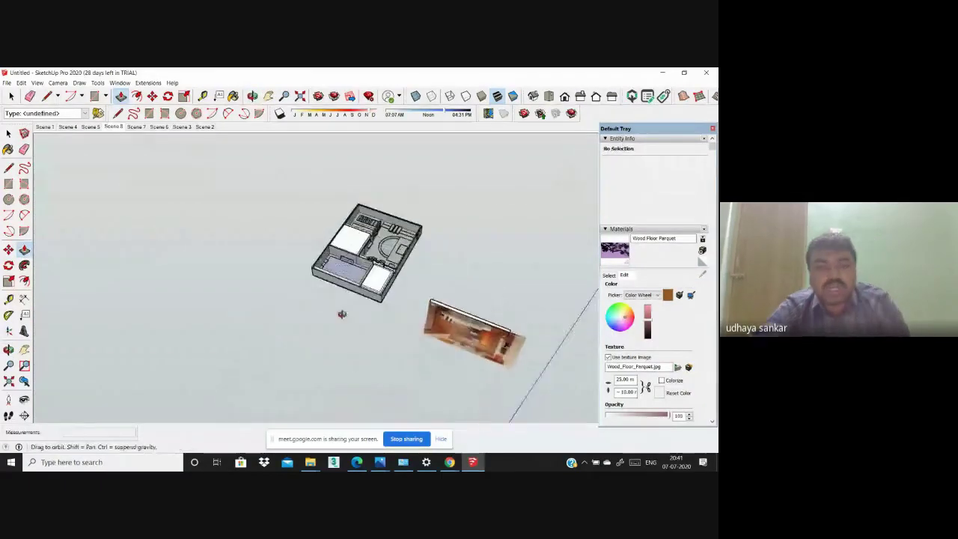
pyautogui.moveTo(340, 314); pyautogui.dragTo(385, 143, button='middle')
pyautogui.moveTo(487, 319); pyautogui.dragTo(471, 67, button='middle')
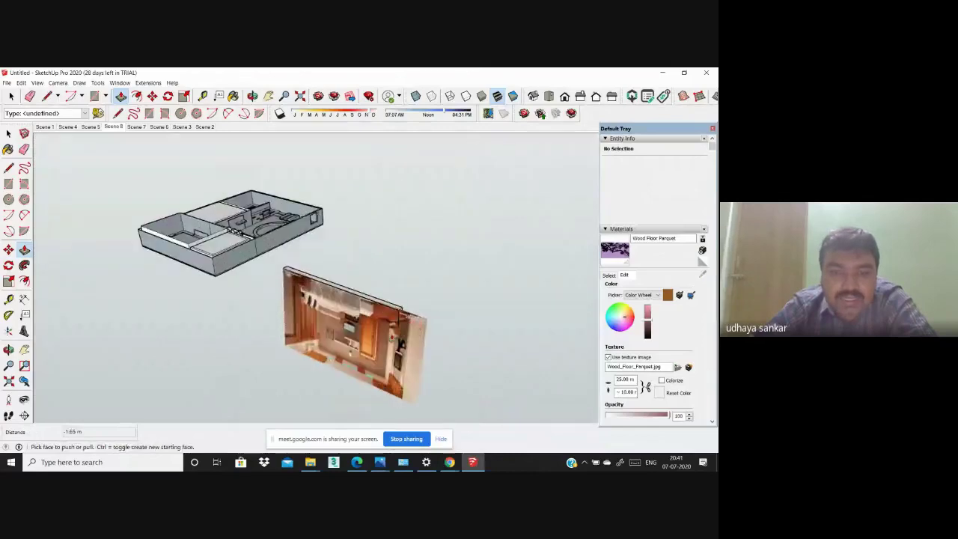
pyautogui.scroll(10, 445, 322)
pyautogui.scroll(-5, 257, 235)
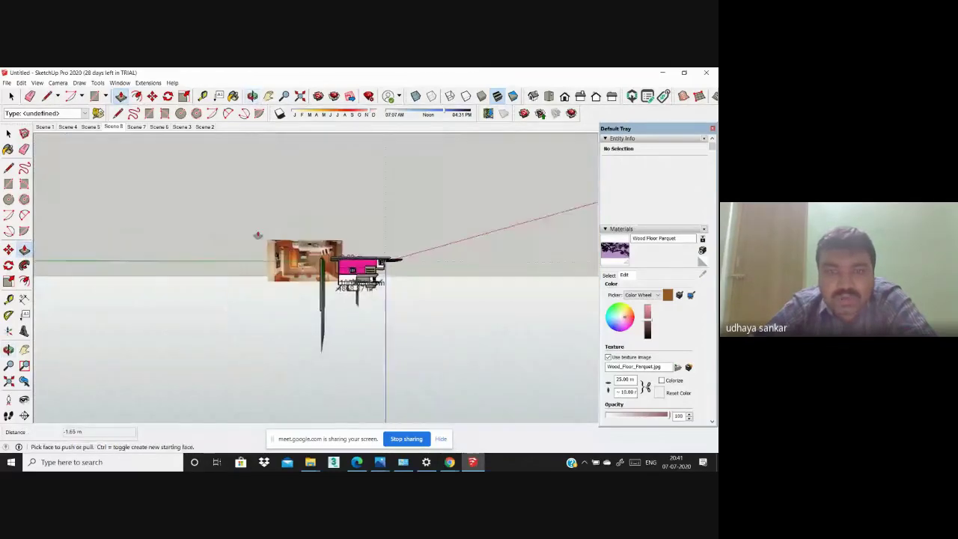
pyautogui.moveTo(257, 235)
pyautogui.mouseDown(button='middle')
pyautogui.moveTo(389, 352)
pyautogui.moveTo(511, 190)
pyautogui.mouseUp(button='middle')
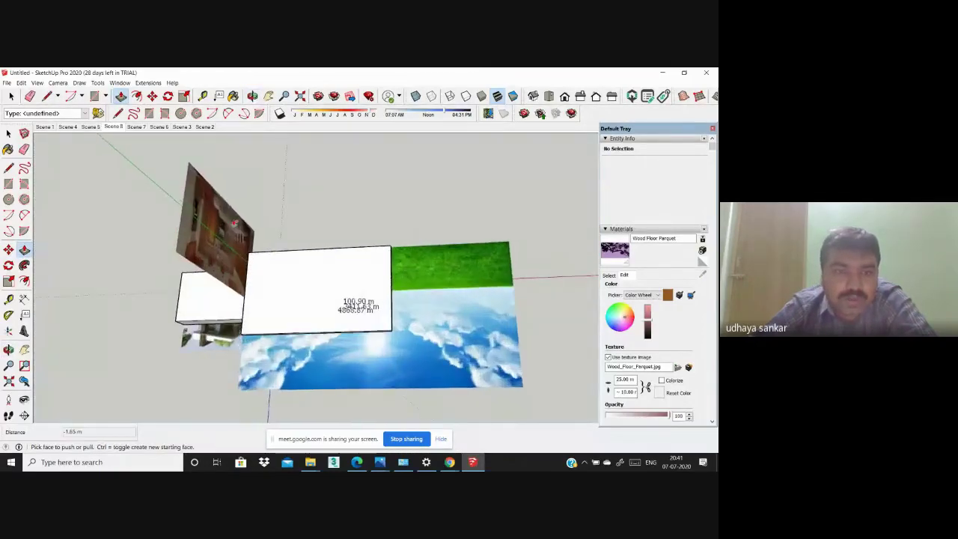
pyautogui.moveTo(581, 225)
pyautogui.mouseDown(button='middle')
pyautogui.moveTo(524, 209)
pyautogui.moveTo(409, 237)
pyautogui.moveTo(526, 142)
pyautogui.moveTo(376, 205)
pyautogui.moveTo(508, 351)
pyautogui.moveTo(523, 261)
pyautogui.moveTo(487, 210)
pyautogui.mouseUp(button='middle')
pyautogui.scroll(-3, 492, 187)
pyautogui.scroll(3, 449, 209)
pyautogui.scroll(3, 432, 209)
pyautogui.scroll(2, 306, 255)
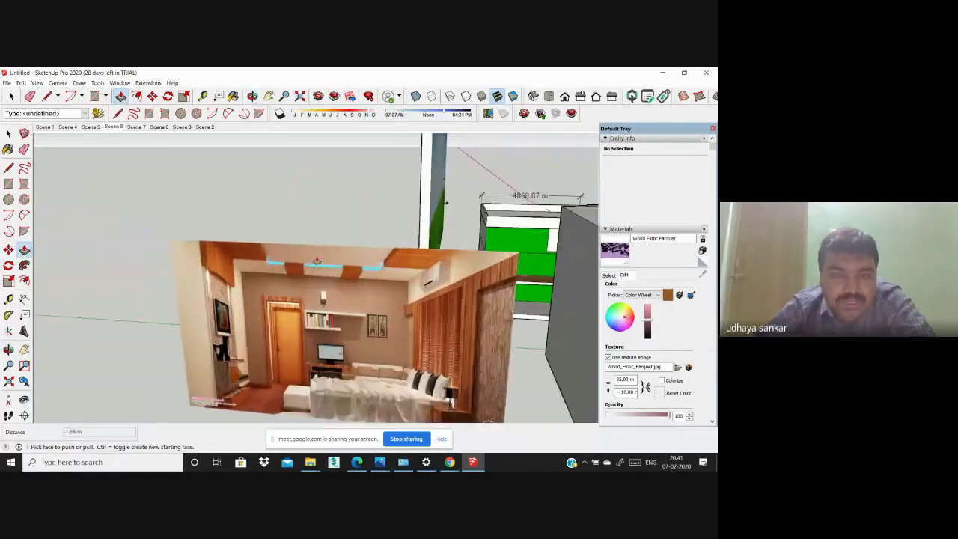
pyautogui.scroll(2, 307, 257)
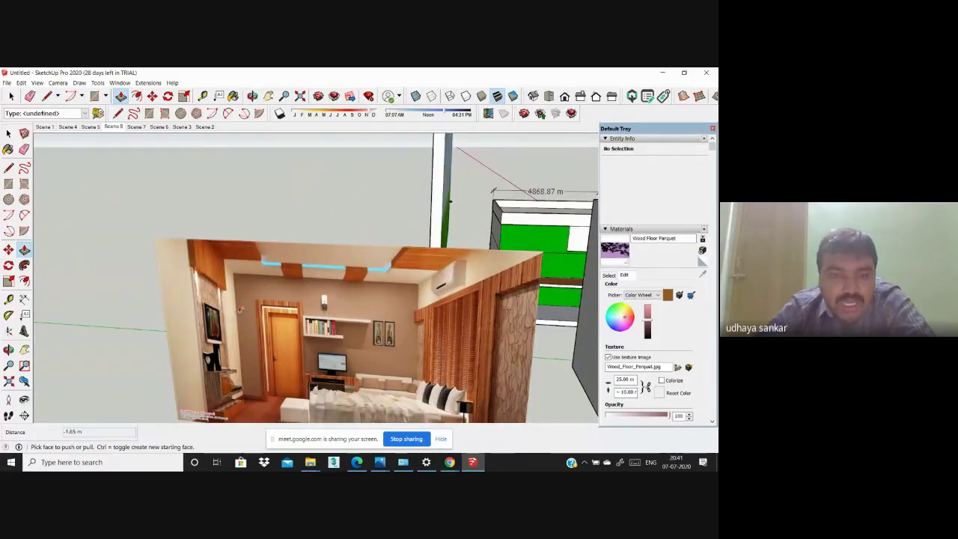
pyautogui.scroll(-2, 269, 314)
pyautogui.scroll(-4, 225, 262)
pyautogui.scroll(3, 451, 267)
pyautogui.scroll(3, 451, 267)
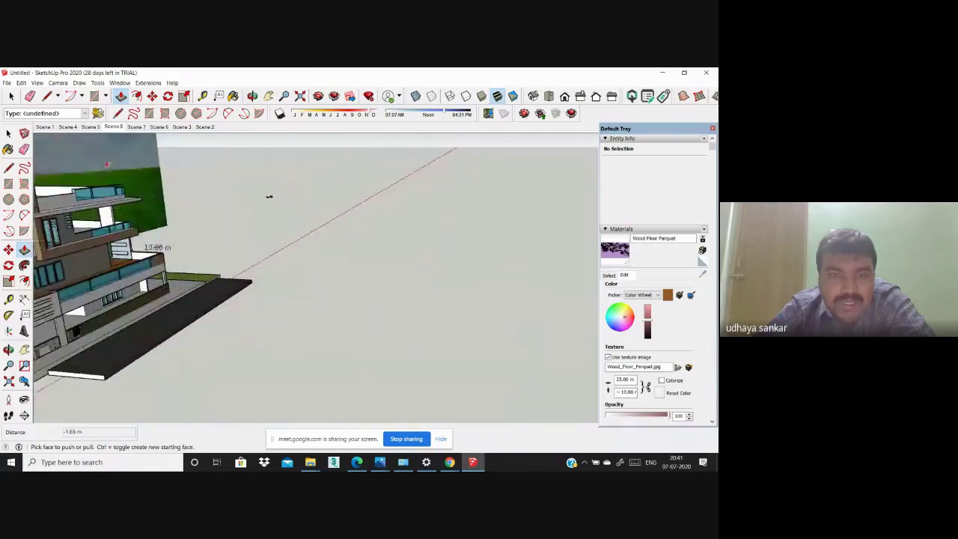
pyautogui.scroll(3, 288, 212)
pyautogui.scroll(2, 292, 207)
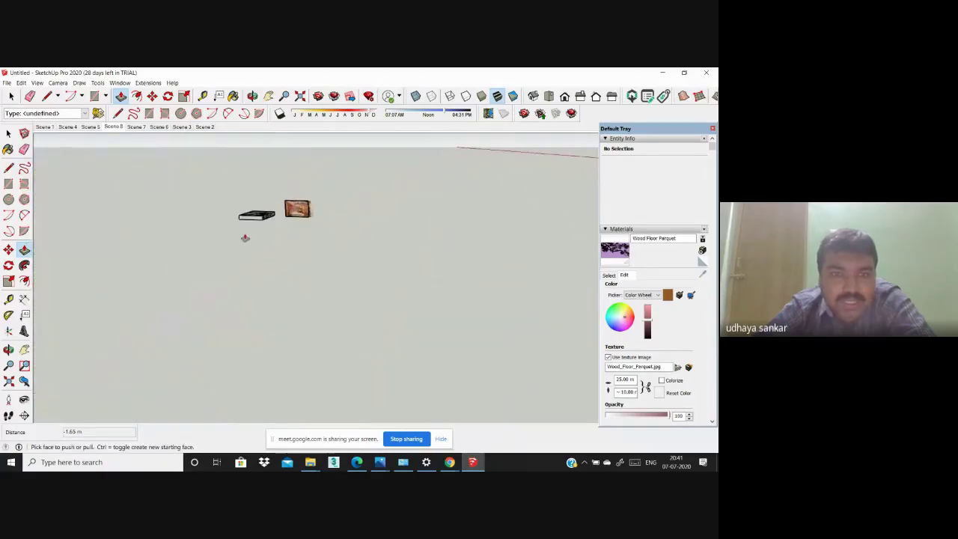
pyautogui.scroll(3, 245, 238)
pyautogui.scroll(2, 245, 238)
pyautogui.moveTo(245, 238)
pyautogui.mouseDown(button='middle')
pyautogui.moveTo(282, 234)
pyautogui.moveTo(316, 260)
pyautogui.mouseUp(button='middle')
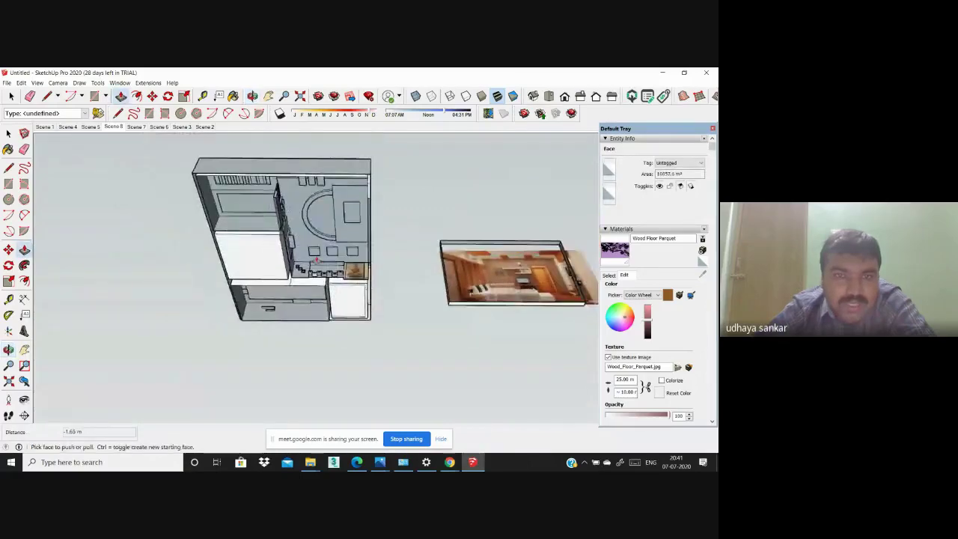
pyautogui.scroll(2, 316, 260)
pyautogui.moveTo(317, 260); pyautogui.dragTo(233, 204, button='middle')
pyautogui.scroll(2, 233, 203)
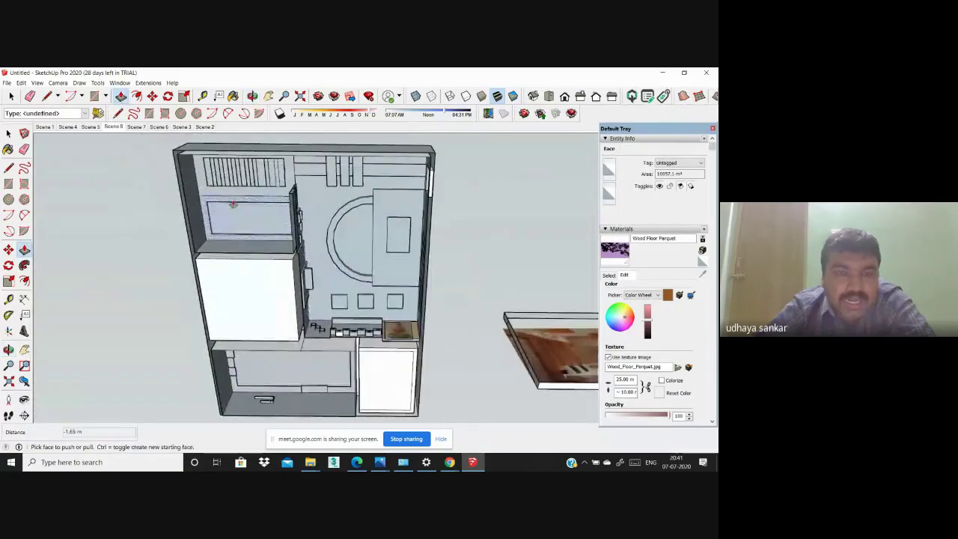
pyautogui.scroll(2, 277, 380)
pyautogui.scroll(2, 252, 349)
# Step: Orbit beneath the room to look up at the floor slab's underside
pyautogui.scroll(2, 248, 268)
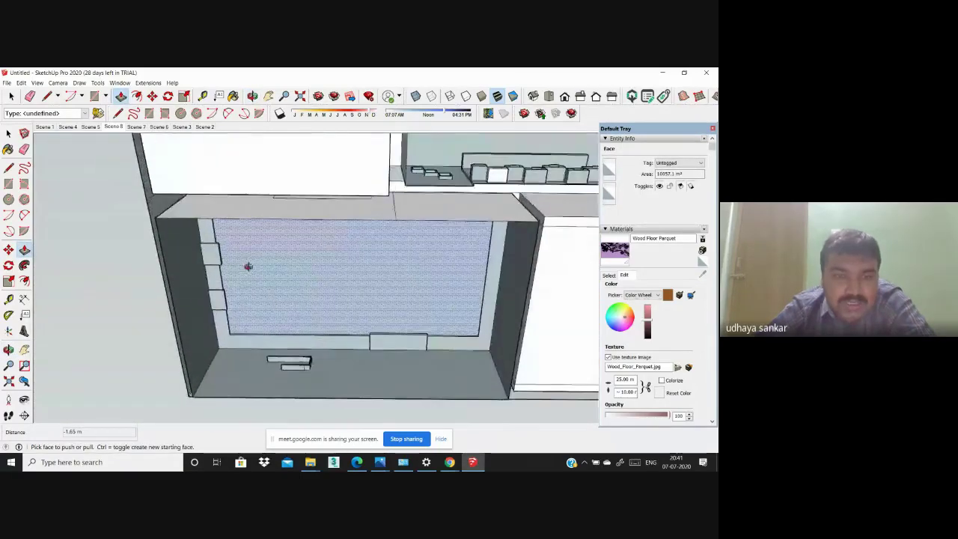
pyautogui.moveTo(247, 267); pyautogui.dragTo(189, 305, button='middle')
pyautogui.scroll(2, 190, 305)
pyautogui.scroll(2, 268, 312)
pyautogui.scroll(-1, 239, 297)
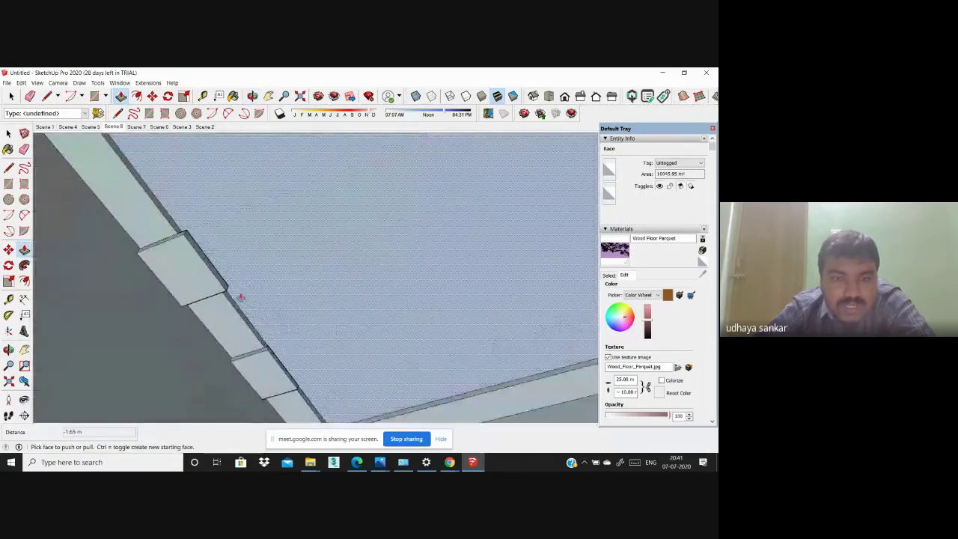
pyautogui.scroll(-1, 382, 350)
pyautogui.scroll(-1, 382, 350)
pyautogui.scroll(2, 316, 336)
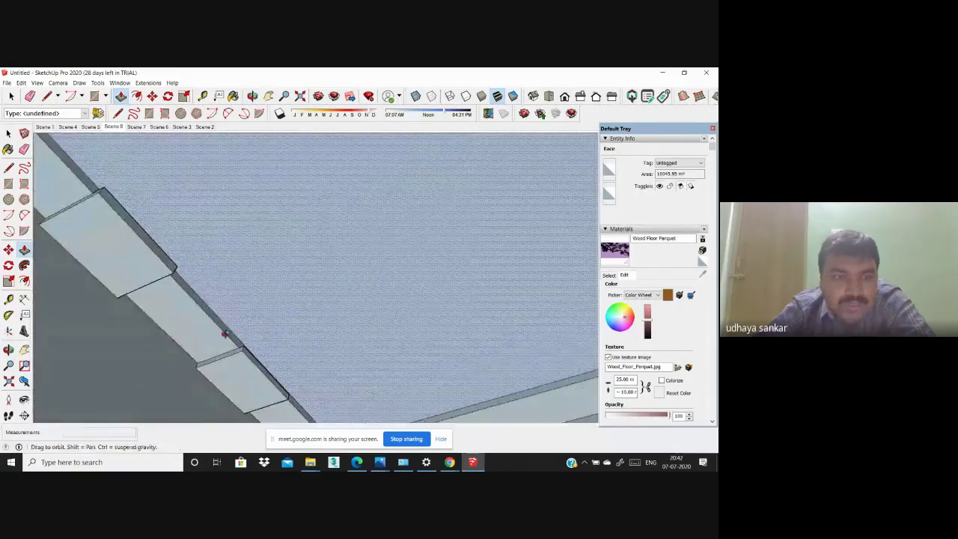
pyautogui.moveTo(227, 331)
pyautogui.mouseDown(button='middle')
pyautogui.moveTo(226, 406)
pyautogui.moveTo(223, 336)
pyautogui.moveTo(244, 396)
pyautogui.moveTo(248, 362)
pyautogui.mouseUp(button='middle')
# Step: Undo the unwanted dark extruded strip along the floor slab's edge
pyautogui.press('p')
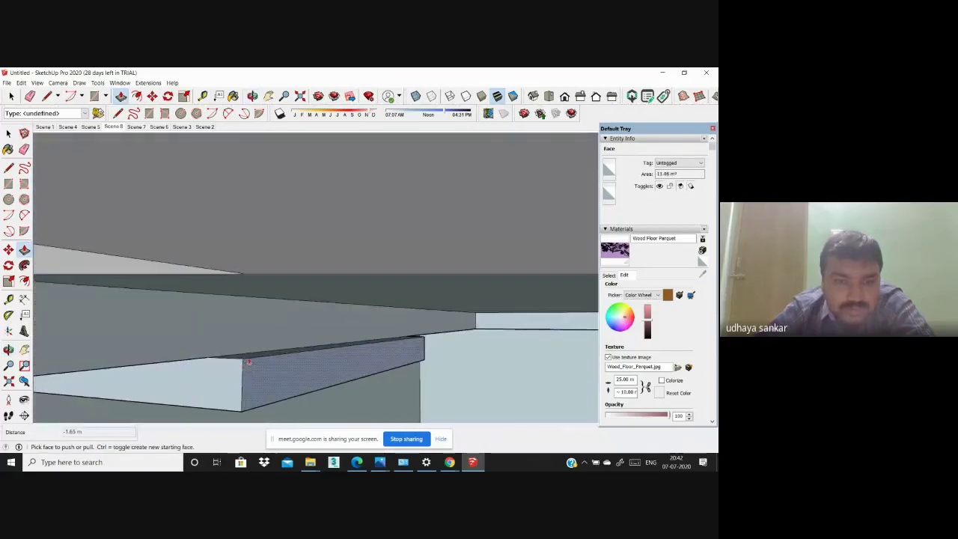
pyautogui.moveTo(353, 350)
pyautogui.mouseDown(button='middle')
pyautogui.moveTo(262, 336)
pyautogui.moveTo(229, 336)
pyautogui.moveTo(228, 343)
pyautogui.mouseUp(button='middle')
pyautogui.hotkey('ctrl', 'z')
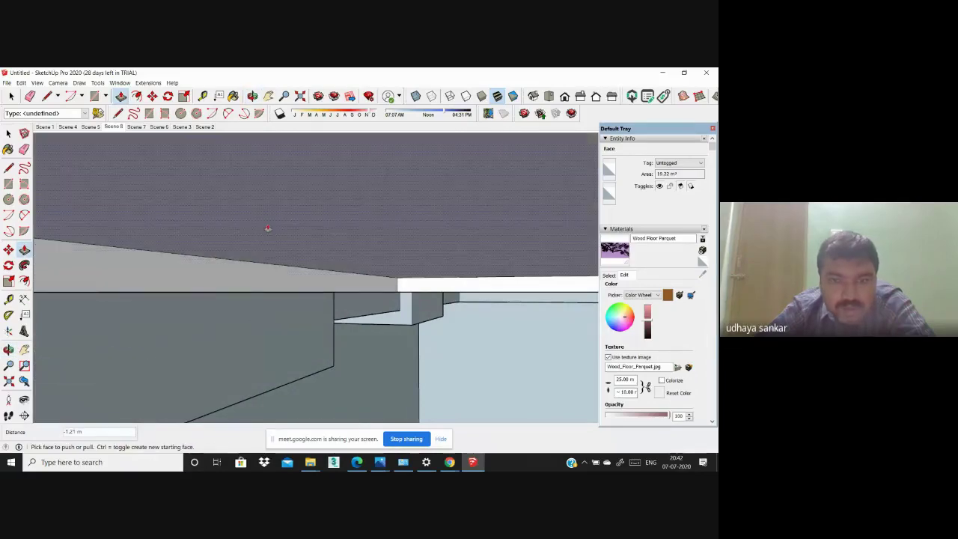
pyautogui.moveTo(268, 227)
pyautogui.mouseDown(button='middle')
pyautogui.moveTo(269, 203)
pyautogui.moveTo(339, 200)
pyautogui.moveTo(391, 212)
pyautogui.moveTo(367, 235)
pyautogui.moveTo(387, 278)
pyautogui.moveTo(385, 232)
pyautogui.moveTo(208, 207)
pyautogui.moveTo(186, 150)
pyautogui.moveTo(212, 342)
pyautogui.mouseUp(button='middle')
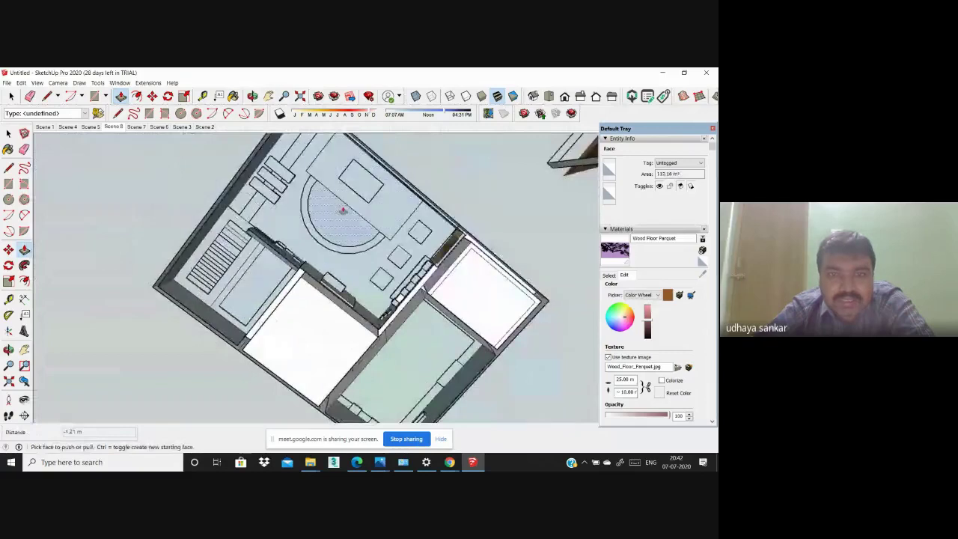
pyautogui.scroll(-2, 293, 208)
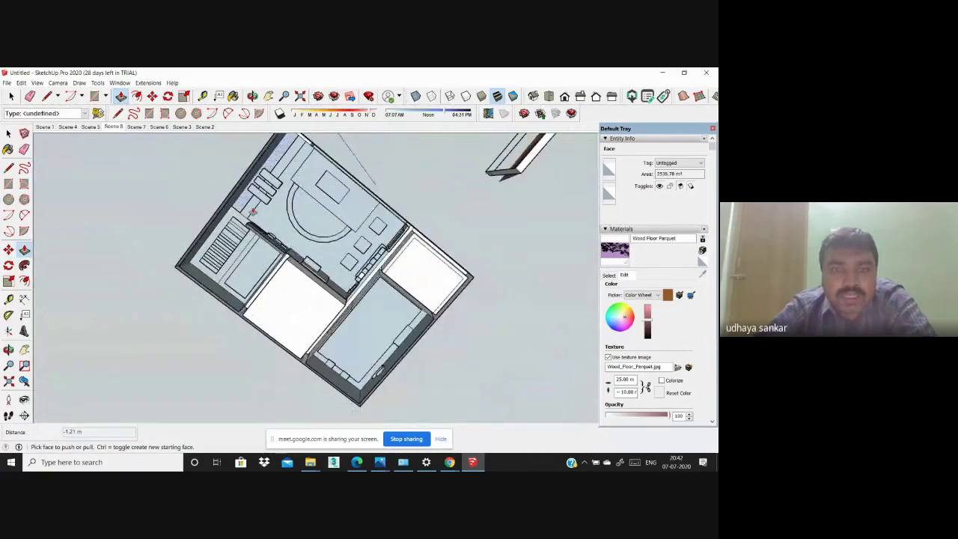
pyautogui.scroll(1, 394, 218)
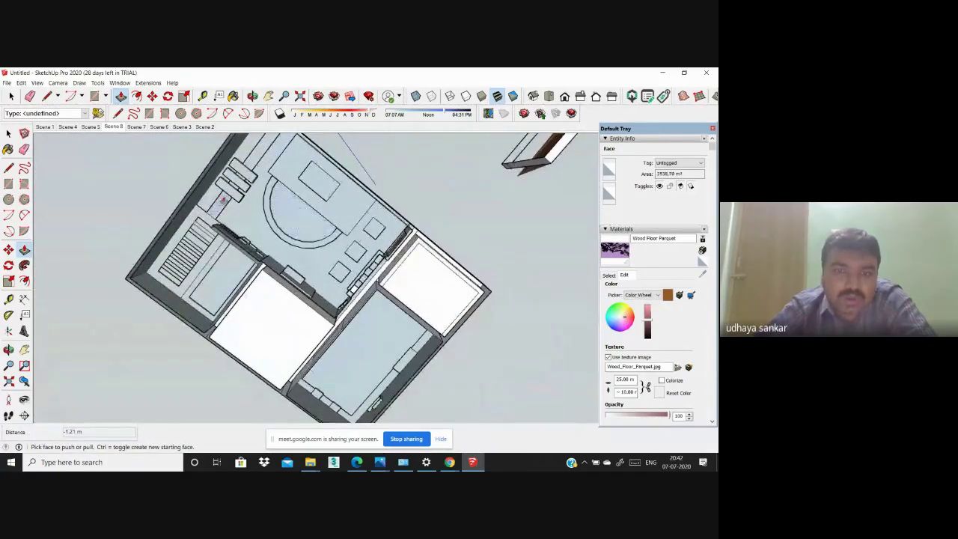
pyautogui.moveTo(223, 199)
pyautogui.mouseDown(button='middle')
pyautogui.moveTo(378, 372)
pyautogui.moveTo(355, 306)
pyautogui.moveTo(472, 359)
pyautogui.moveTo(373, 357)
pyautogui.moveTo(212, 414)
pyautogui.moveTo(466, 424)
pyautogui.moveTo(324, 326)
pyautogui.moveTo(346, 288)
pyautogui.moveTo(417, 256)
pyautogui.moveTo(386, 315)
pyautogui.mouseUp(button='middle')
# Step: Draw a rectangle on the ceiling box panel face beside the C-shaped bracket
pyautogui.scroll(2, 387, 314)
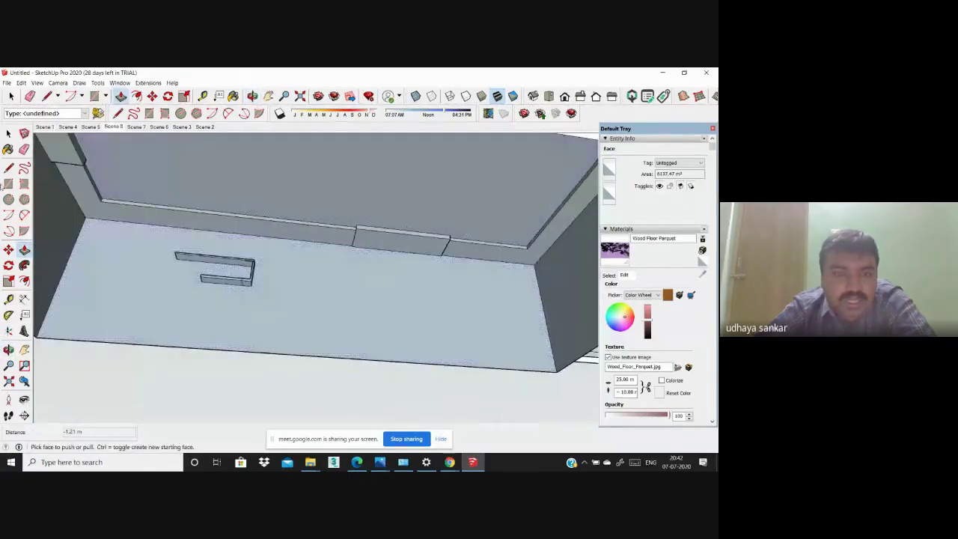
pyautogui.press('l')
pyautogui.moveTo(261, 261)
pyautogui.mouseDown(button='middle')
pyautogui.moveTo(319, 327)
pyautogui.moveTo(267, 282)
pyautogui.moveTo(273, 289)
pyautogui.mouseUp(button='middle')
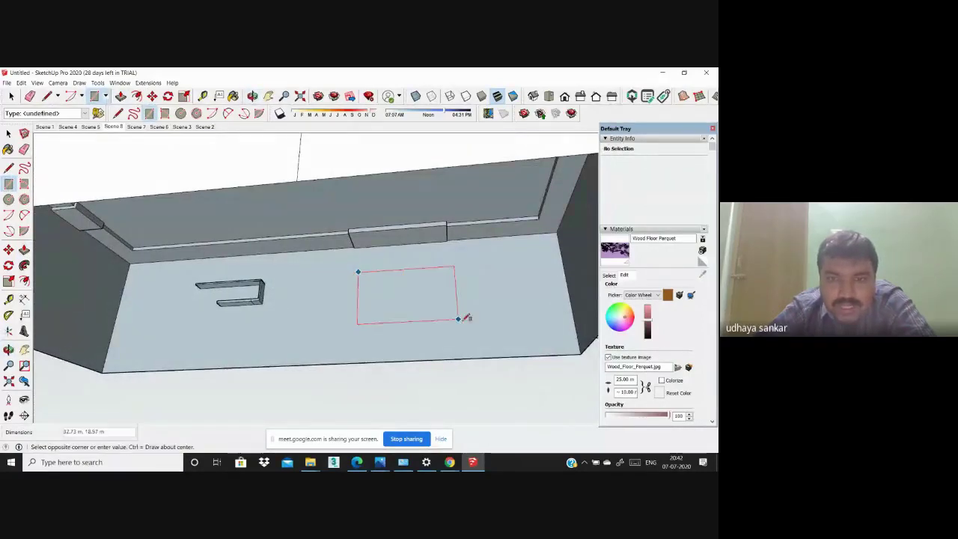
pyautogui.click(508, 336)
pyautogui.moveTo(509, 336); pyautogui.dragTo(425, 308, button='middle')
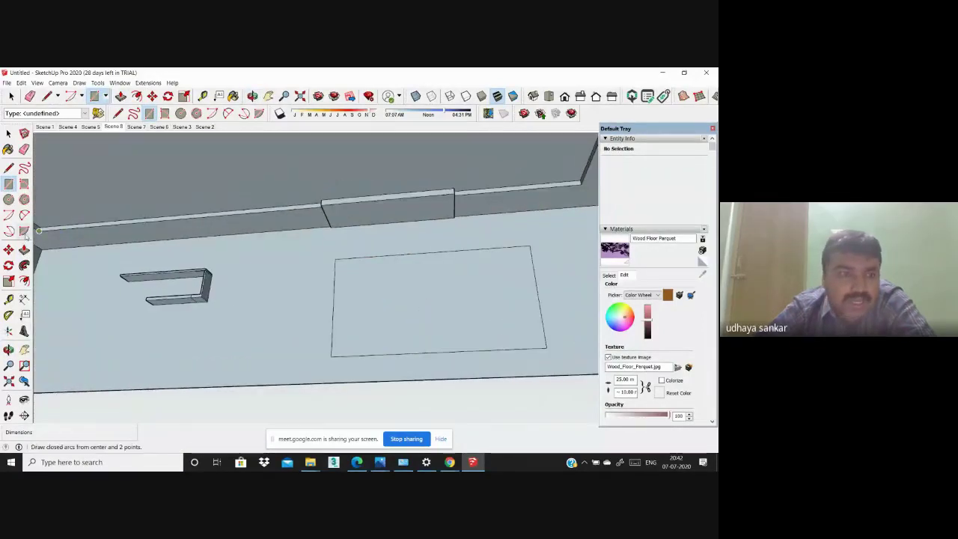
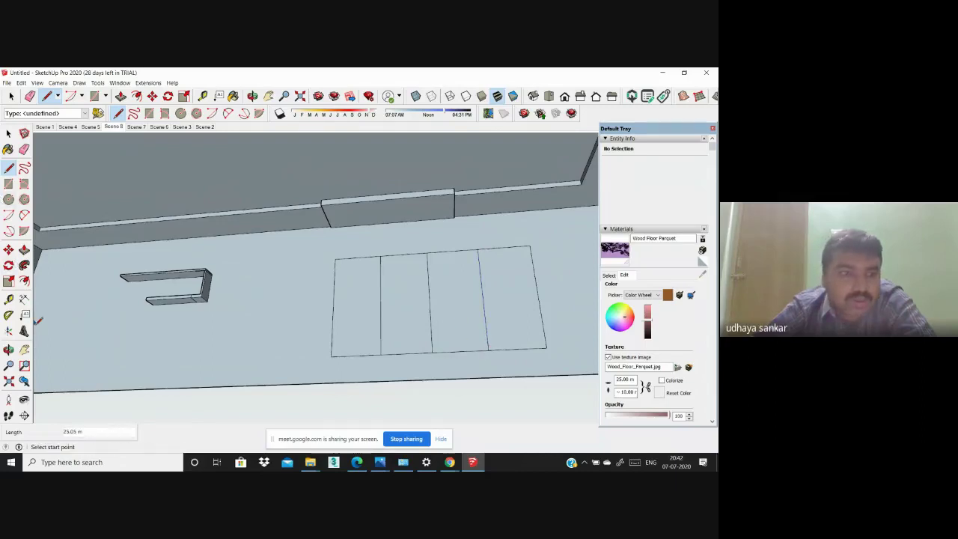
# Step: Offset an inset border outline inside each of the wall cabinet shutter panels
pyautogui.click(25, 282)
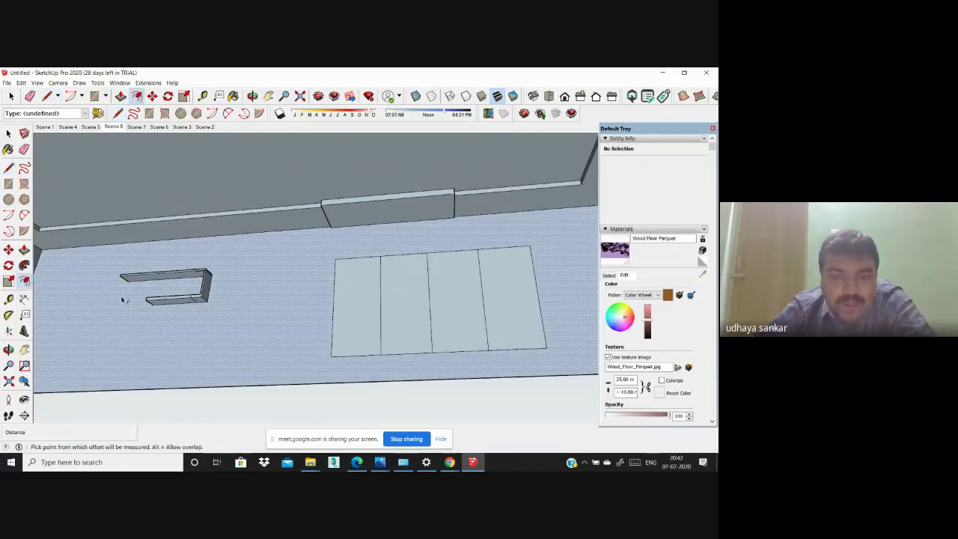
pyautogui.click(333, 300)
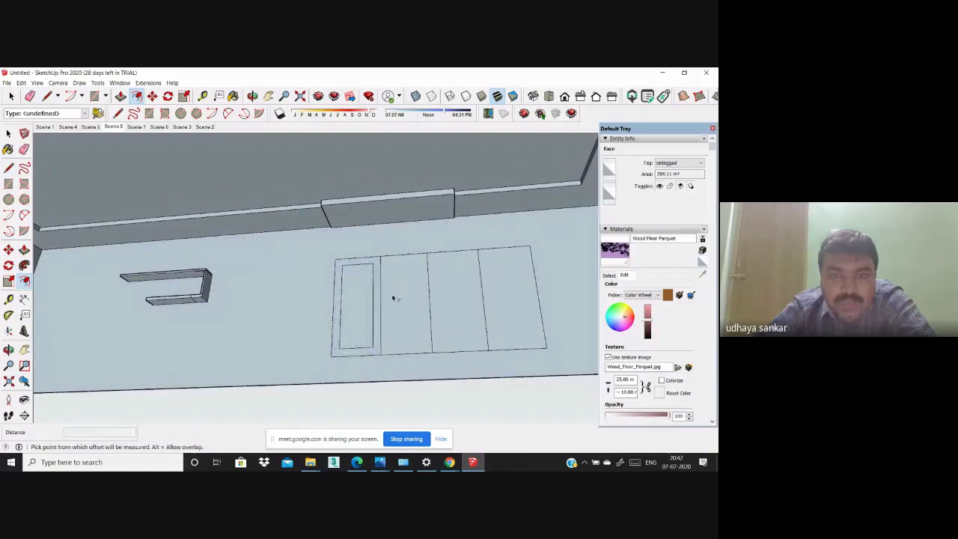
pyautogui.click(432, 295)
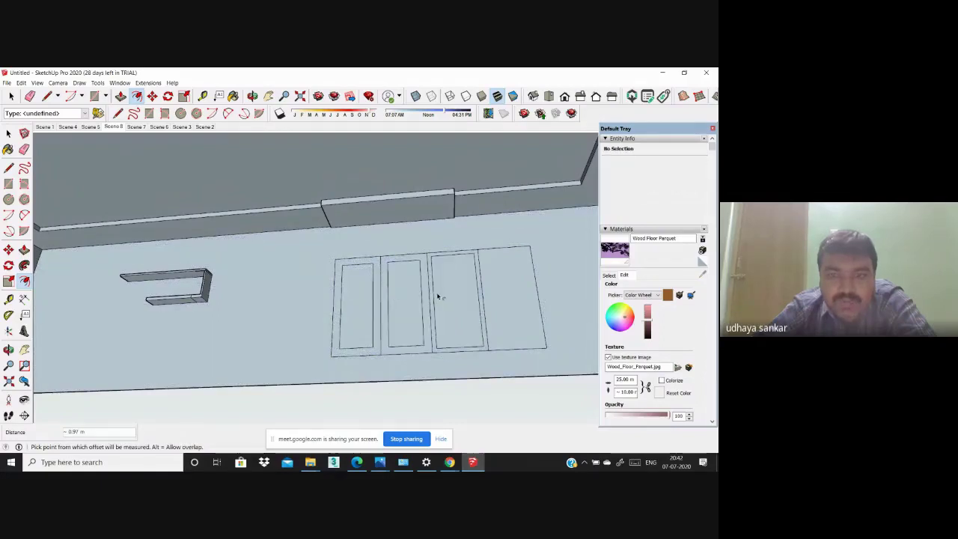
pyautogui.doubleClick(485, 294)
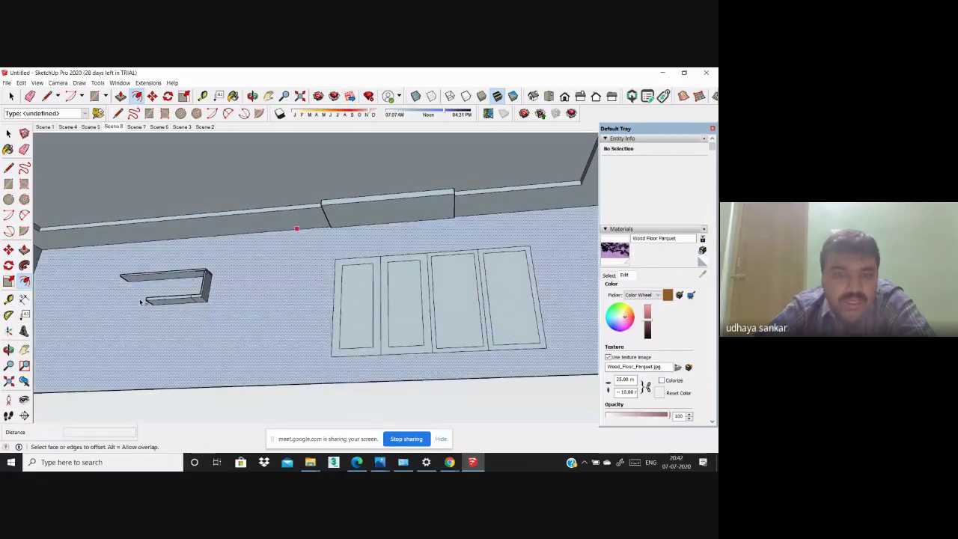
pyautogui.moveTo(419, 314); pyautogui.dragTo(72, 307, button='middle')
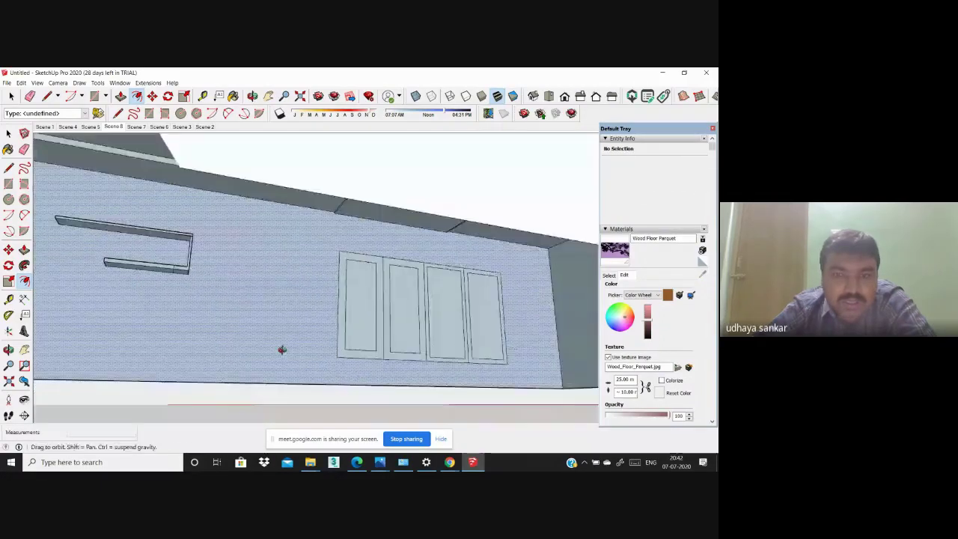
# Step: Push/pull the inner face of each shutter panel to recess it by 0.80 m
pyautogui.click(24, 249)
pyautogui.scroll(2, 327, 325)
pyautogui.scroll(2, 351, 324)
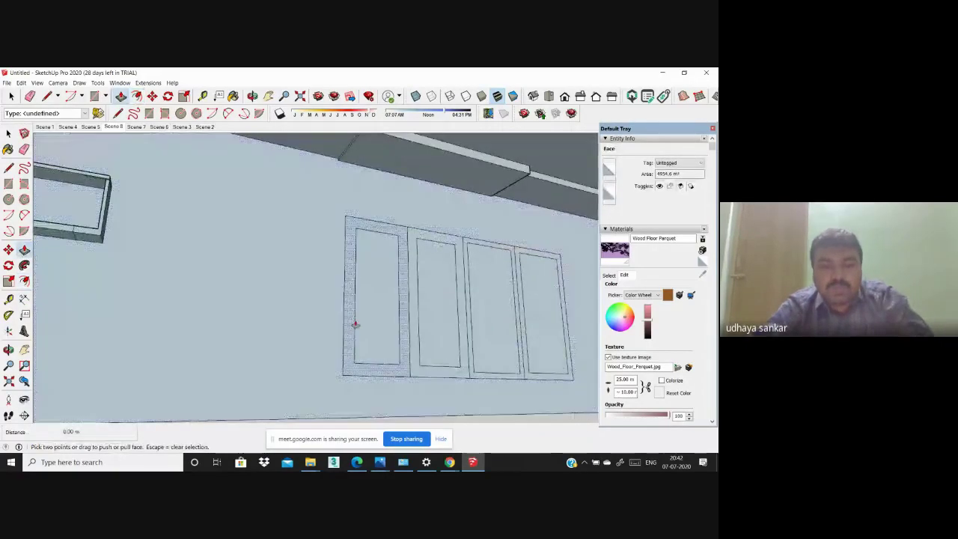
pyautogui.moveTo(351, 324); pyautogui.dragTo(355, 317)
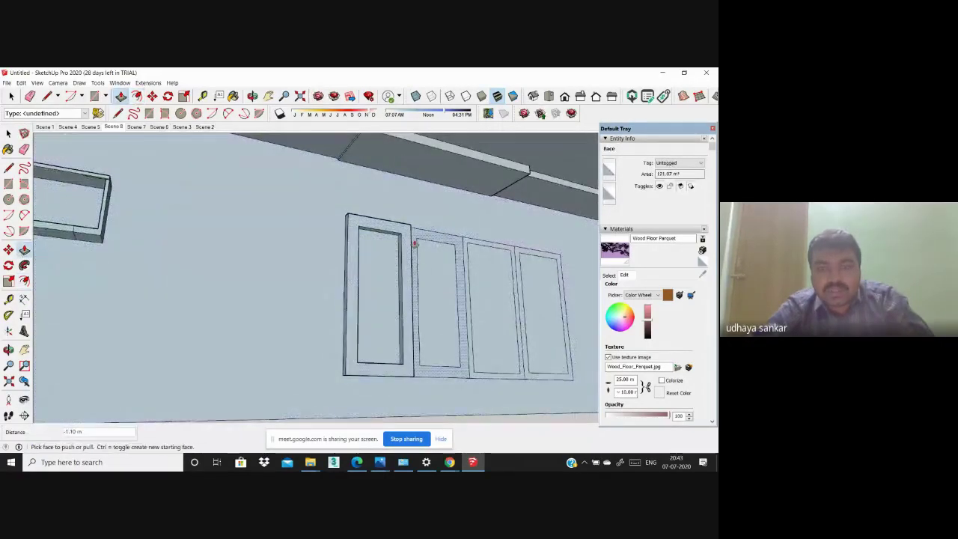
pyautogui.doubleClick(478, 235)
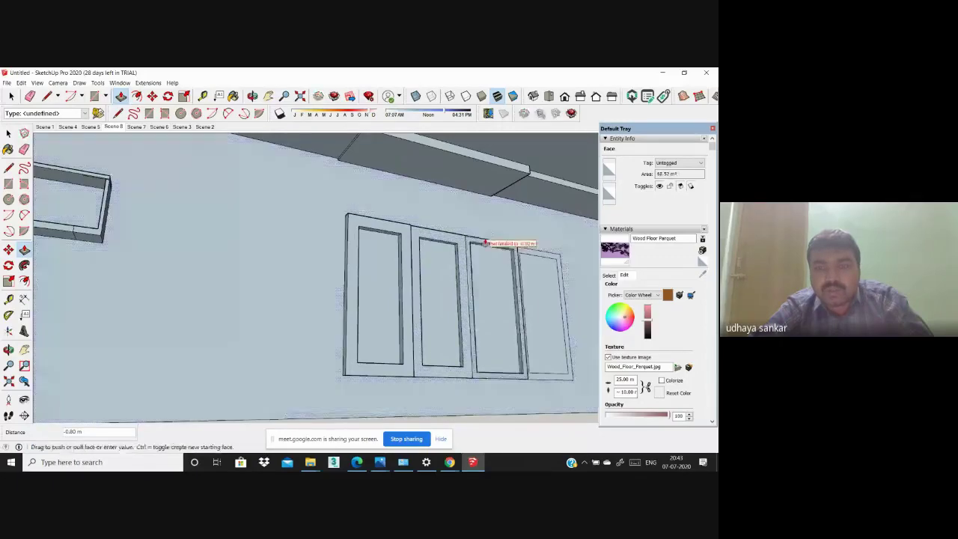
pyautogui.click(536, 254)
pyautogui.scroll(-5, 536, 255)
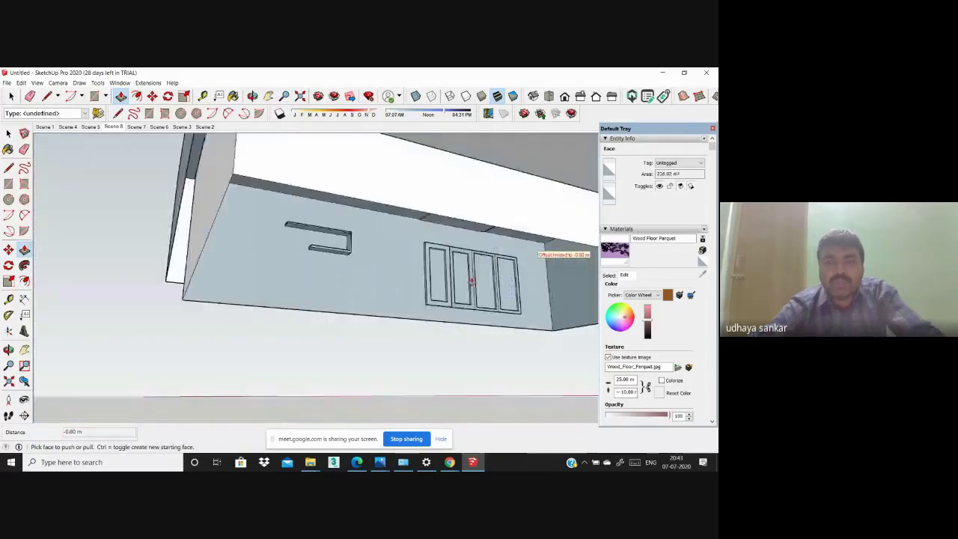
pyautogui.moveTo(535, 254)
pyautogui.mouseDown(button='middle')
pyautogui.moveTo(461, 304)
pyautogui.moveTo(231, 266)
pyautogui.moveTo(396, 405)
pyautogui.moveTo(451, 402)
pyautogui.moveTo(211, 340)
pyautogui.moveTo(199, 357)
pyautogui.mouseUp(button='middle')
pyautogui.scroll(3, 231, 265)
pyautogui.scroll(2, 231, 265)
pyautogui.scroll(-4, 231, 265)
pyautogui.scroll(3, 451, 402)
pyautogui.scroll(4, 232, 288)
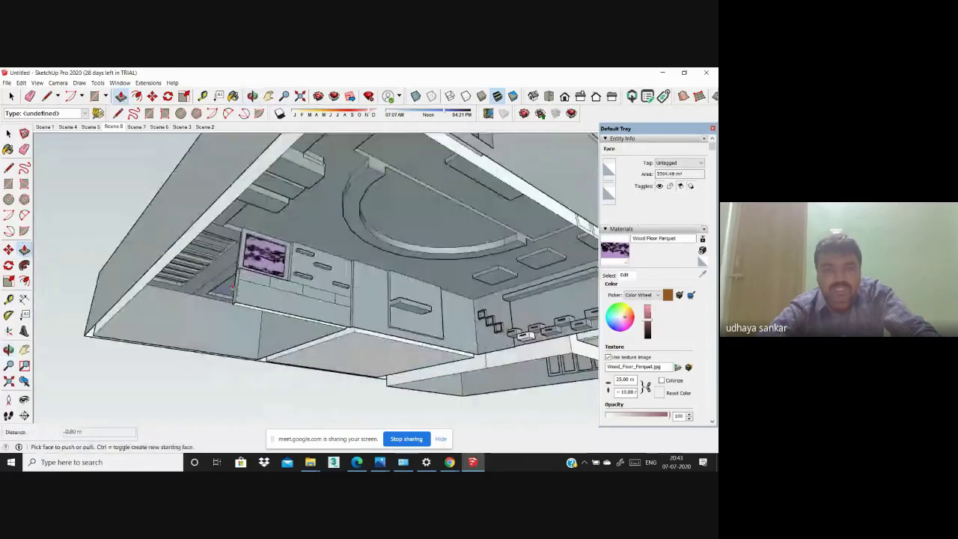
pyautogui.moveTo(294, 283)
pyautogui.mouseDown(button='middle')
pyautogui.moveTo(286, 189)
pyautogui.moveTo(294, 288)
pyautogui.mouseUp(button='middle')
pyautogui.scroll(2, 294, 290)
pyautogui.scroll(-3, 294, 292)
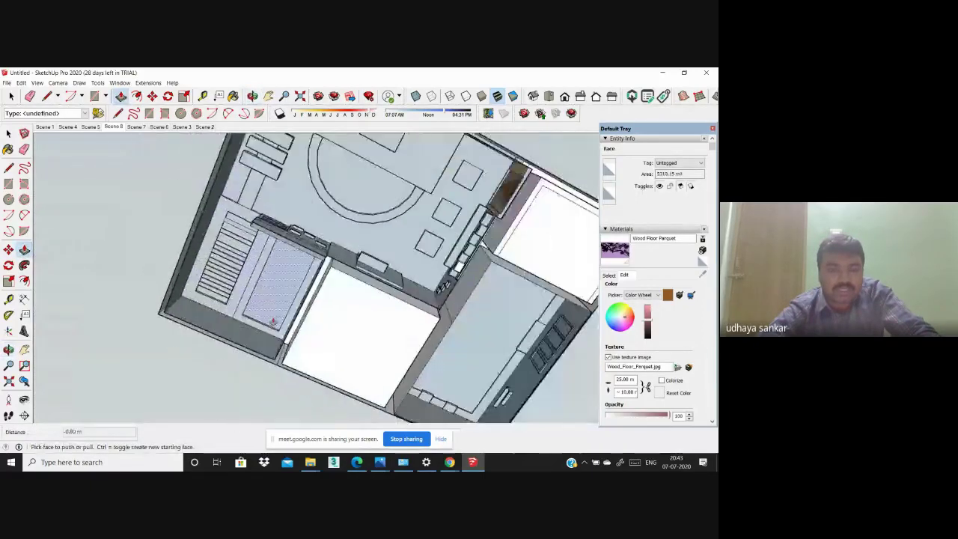
pyautogui.scroll(-1, 294, 292)
pyautogui.scroll(2, 403, 329)
pyautogui.scroll(2, 408, 329)
pyautogui.scroll(1, 412, 328)
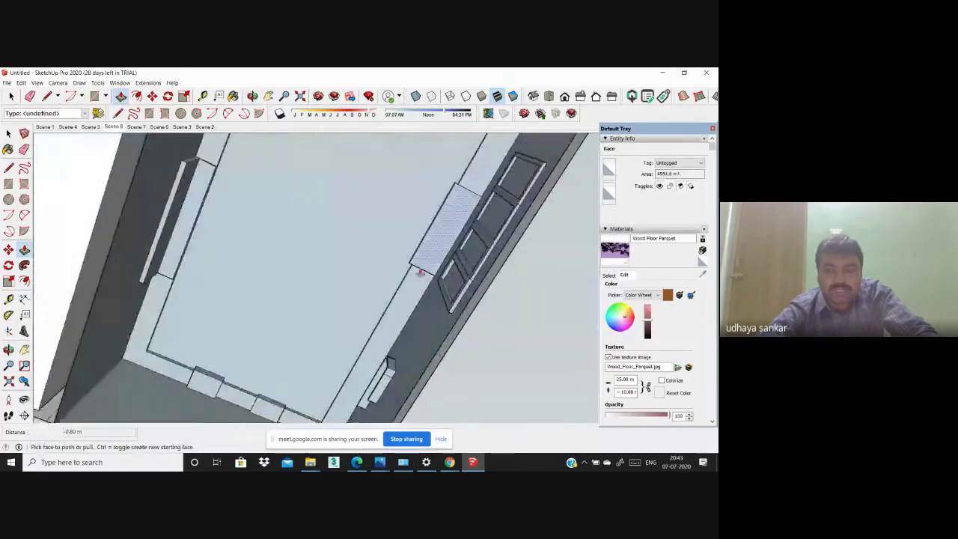
pyautogui.scroll(-1, 412, 327)
pyautogui.moveTo(412, 328); pyautogui.dragTo(292, 394, button='middle')
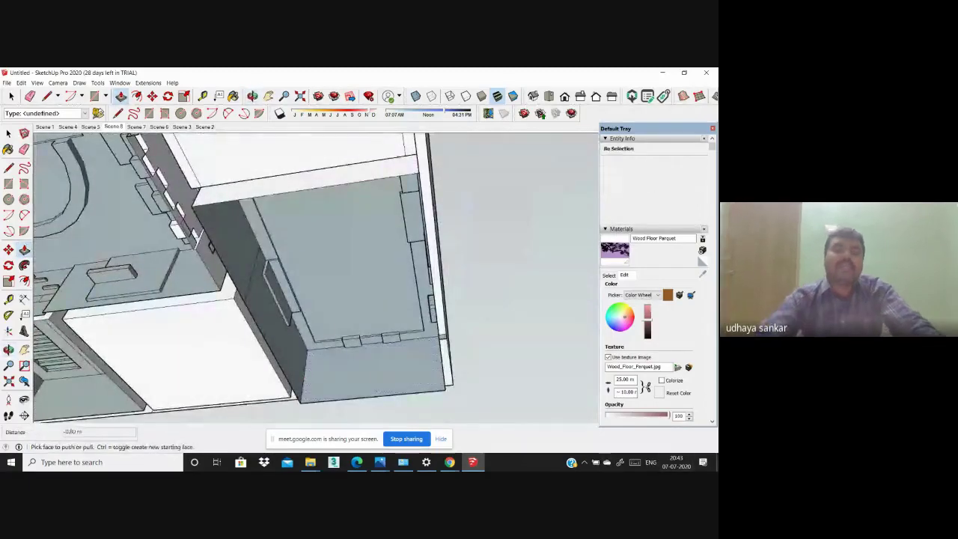
pyautogui.moveTo(205, 317)
pyautogui.mouseDown(button='middle')
pyautogui.moveTo(401, 288)
pyautogui.moveTo(278, 264)
pyautogui.moveTo(297, 338)
pyautogui.mouseUp(button='middle')
pyautogui.scroll(-5, 401, 288)
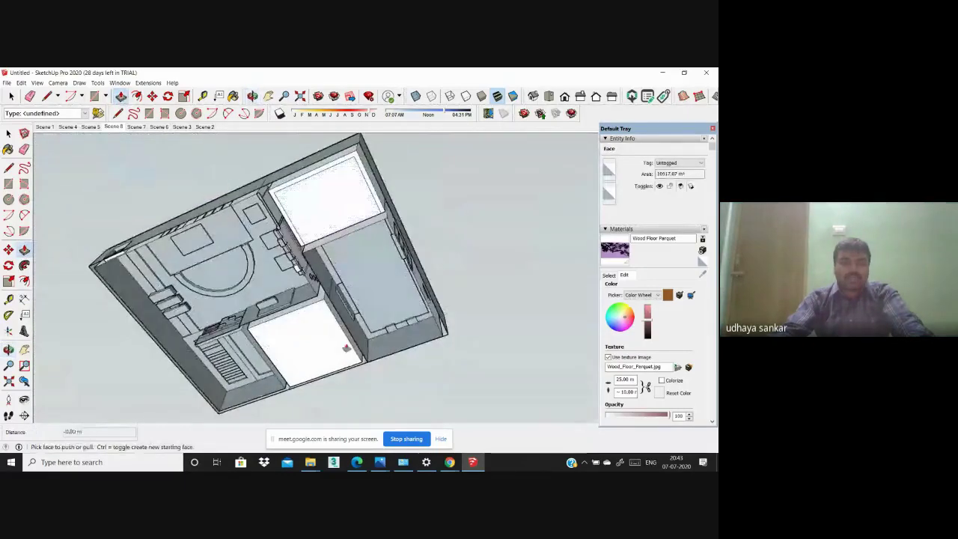
pyautogui.scroll(6, 368, 198)
pyautogui.scroll(-5, 368, 198)
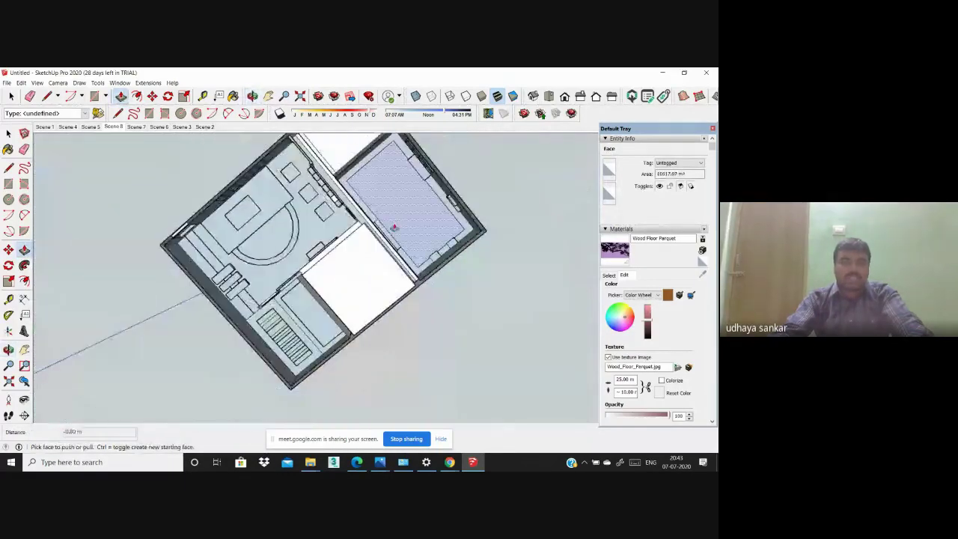
pyautogui.click(262, 213)
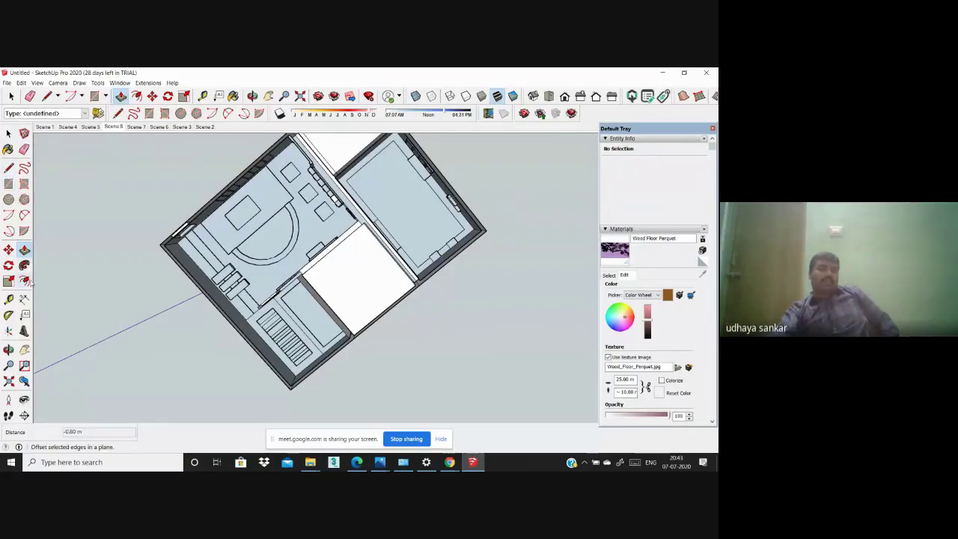
pyautogui.moveTo(187, 321)
pyautogui.mouseDown(button='middle')
pyautogui.moveTo(258, 335)
pyautogui.moveTo(288, 312)
pyautogui.mouseUp(button='middle')
pyautogui.scroll(5, 288, 312)
pyautogui.scroll(-5, 287, 311)
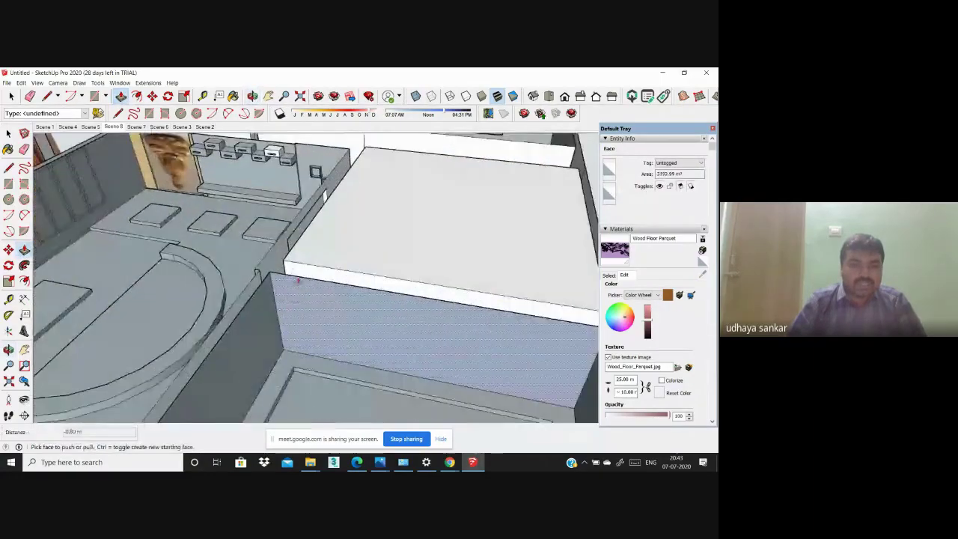
pyautogui.moveTo(287, 312)
pyautogui.mouseDown(button='middle')
pyautogui.moveTo(220, 383)
pyautogui.moveTo(467, 347)
pyautogui.moveTo(380, 190)
pyautogui.mouseUp(button='middle')
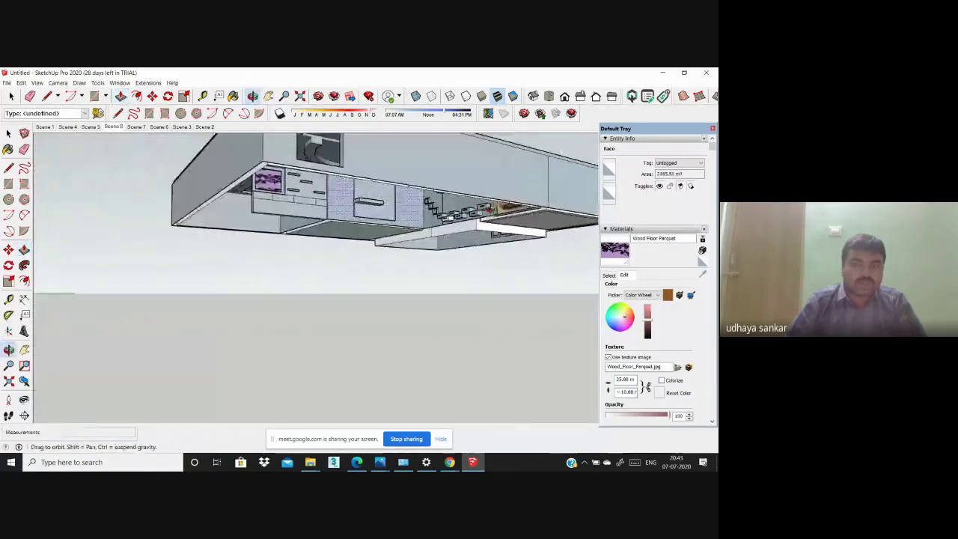
pyautogui.moveTo(179, 194); pyautogui.dragTo(177, 152, button='middle')
pyautogui.moveTo(354, 315); pyautogui.dragTo(197, 148, button='middle')
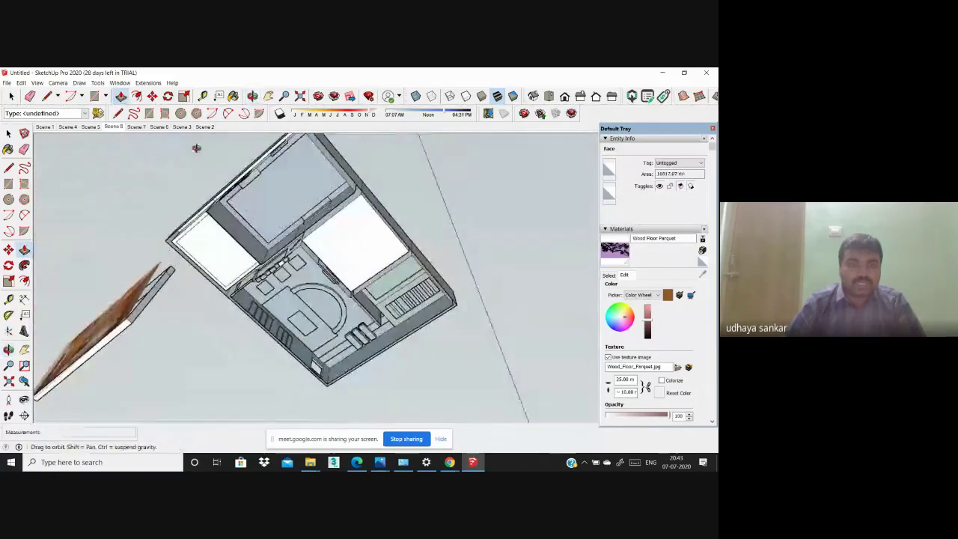
pyautogui.scroll(3, 266, 222)
pyautogui.moveTo(249, 274)
pyautogui.mouseDown(button='middle')
pyautogui.moveTo(356, 311)
pyautogui.moveTo(389, 295)
pyautogui.mouseUp(button='middle')
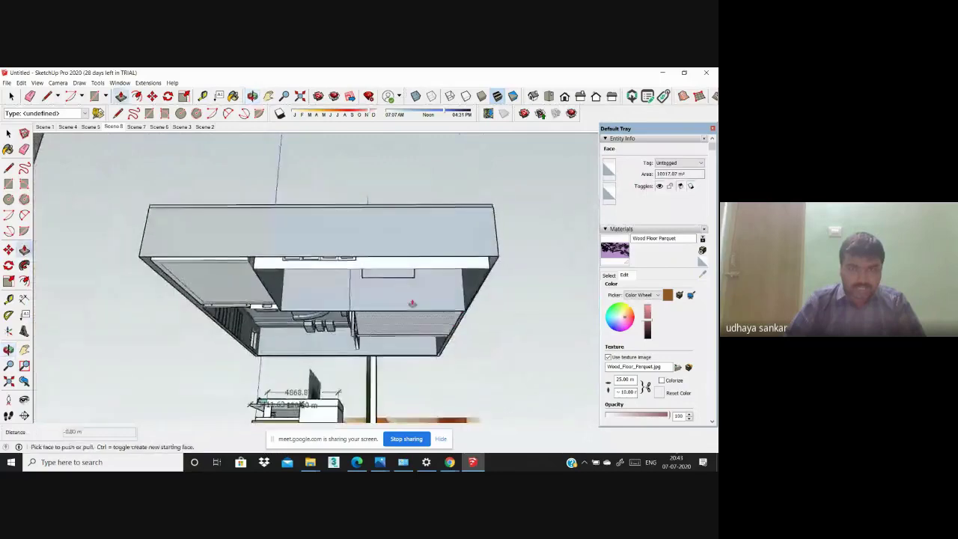
pyautogui.scroll(3, 402, 287)
pyautogui.click(24, 249)
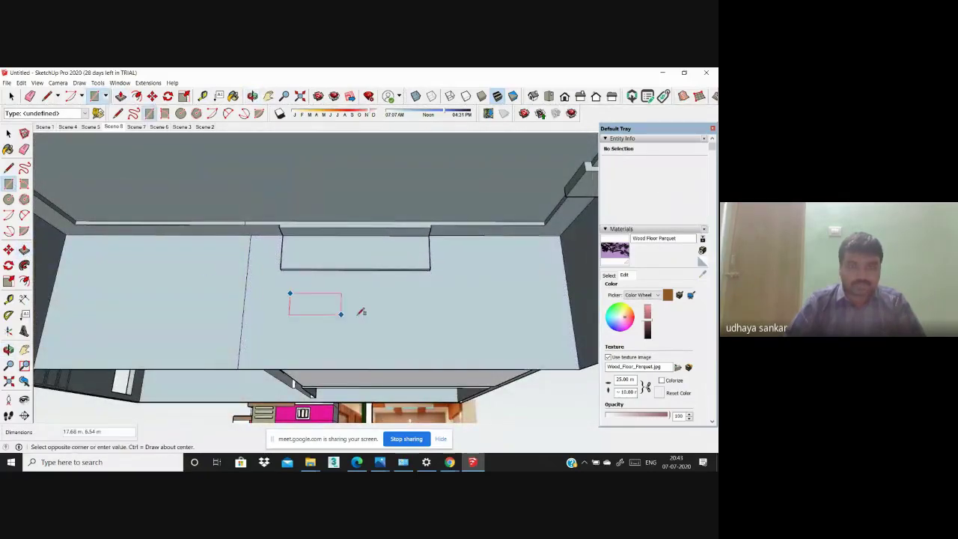
# Step: Extrude the low rectangle under the TV panel out from the wall with Push/Pull
pyautogui.moveTo(424, 340)
pyautogui.mouseDown(button='middle')
pyautogui.moveTo(414, 385)
pyautogui.moveTo(231, 341)
pyautogui.mouseUp(button='middle')
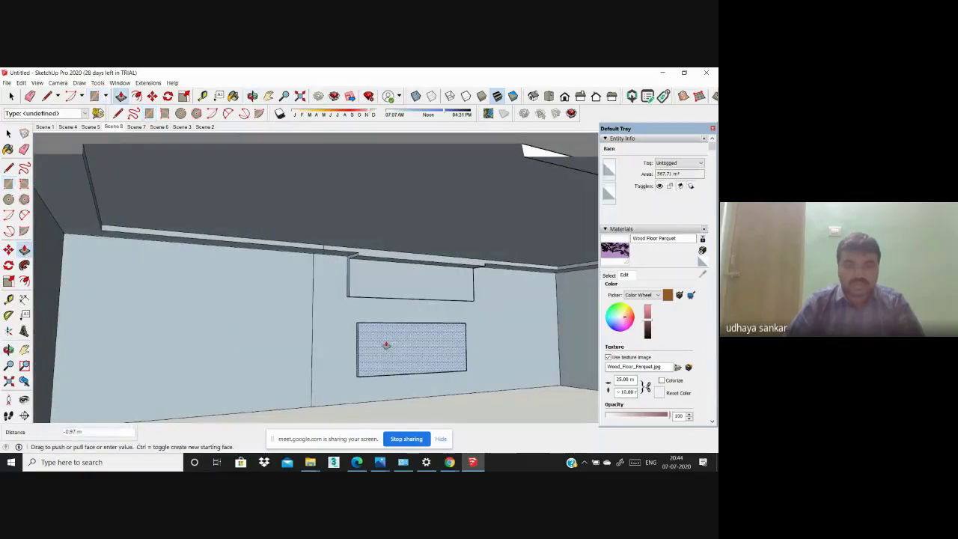
pyautogui.moveTo(386, 345)
pyautogui.mouseDown(button='middle')
pyautogui.moveTo(342, 292)
pyautogui.moveTo(340, 379)
pyautogui.moveTo(334, 368)
pyautogui.moveTo(427, 336)
pyautogui.mouseUp(button='middle')
pyautogui.scroll(5, 342, 292)
pyautogui.scroll(-5, 340, 379)
pyautogui.press('p')
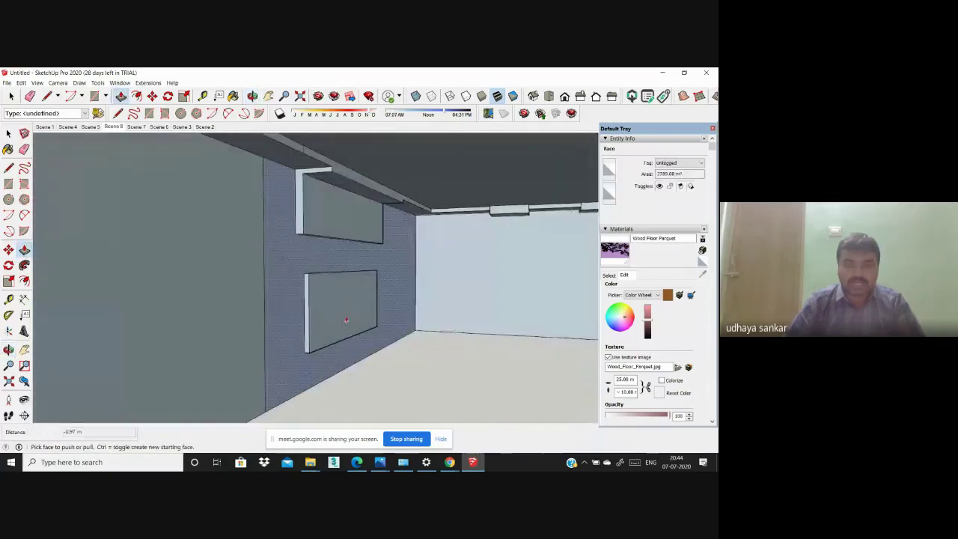
pyautogui.moveTo(345, 320); pyautogui.dragTo(264, 298, button='middle')
pyautogui.click(9, 183)
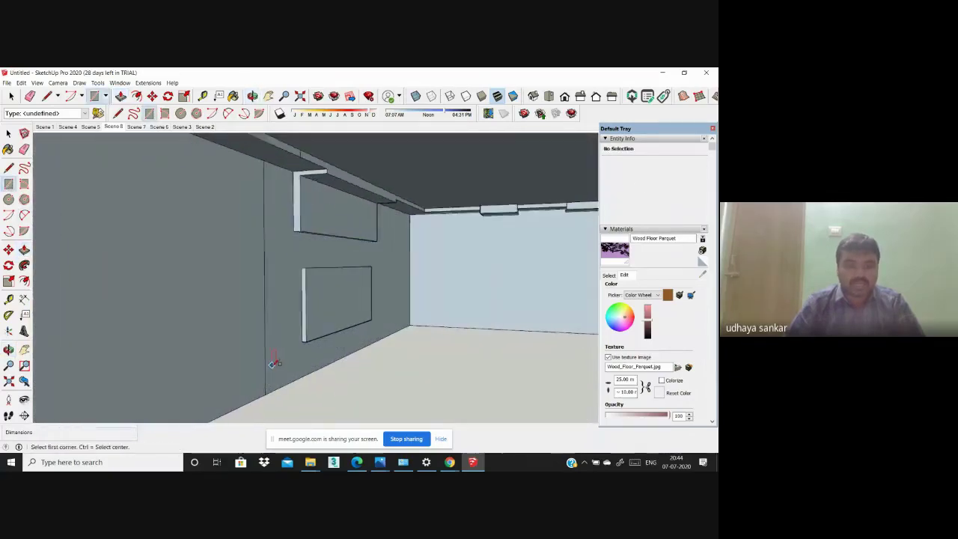
pyautogui.moveTo(274, 359); pyautogui.dragTo(269, 397, button='middle')
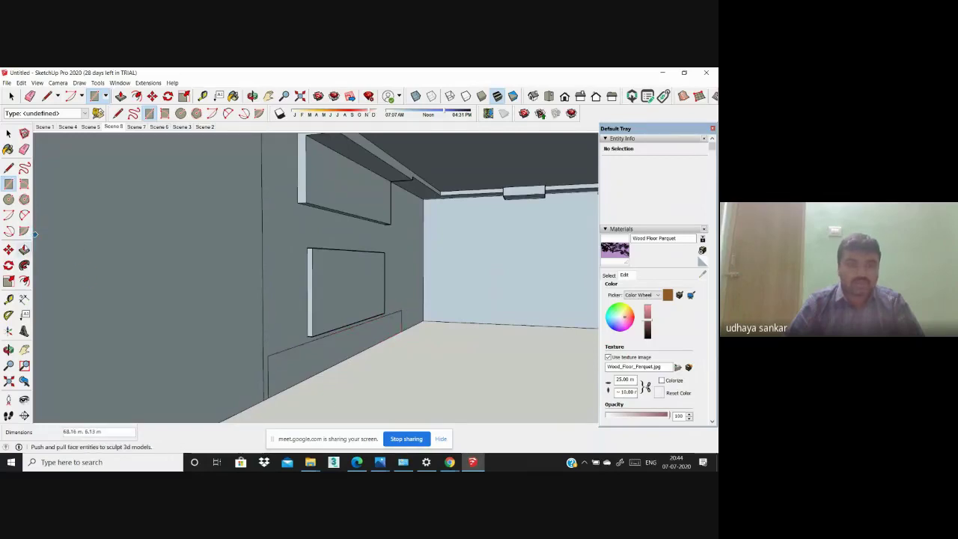
pyautogui.click(330, 366)
# Step: Orbit and zoom to view the extruded base unit and wall panels from a low angle
pyautogui.moveTo(350, 362)
pyautogui.mouseDown(button='middle')
pyautogui.moveTo(134, 341)
pyautogui.moveTo(229, 348)
pyautogui.moveTo(47, 225)
pyautogui.moveTo(4, 211)
pyautogui.mouseUp(button='middle')
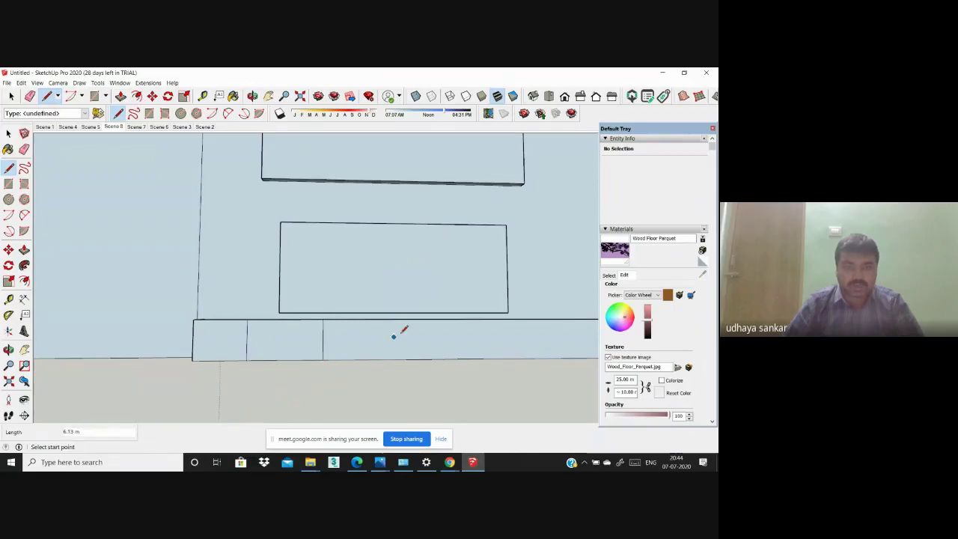
pyautogui.scroll(-1, 343, 355)
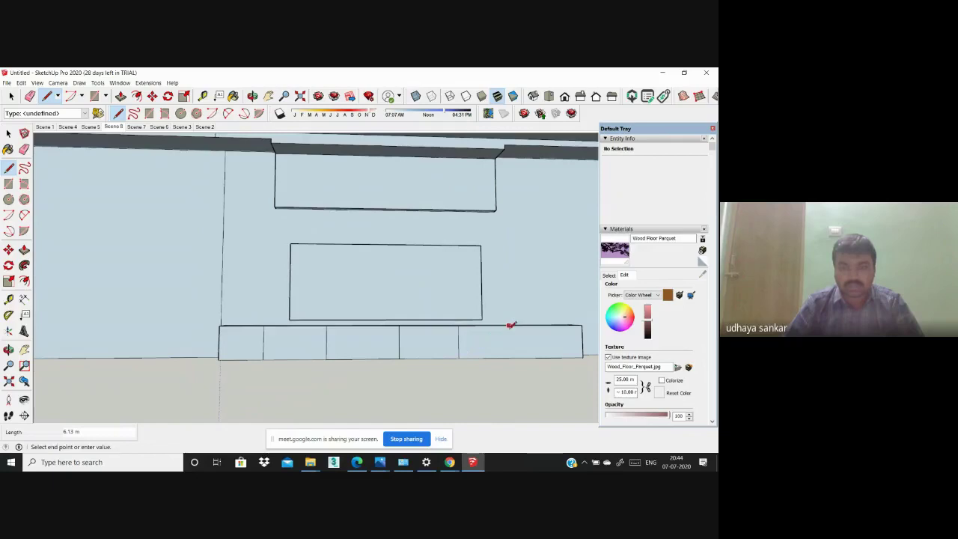
pyautogui.scroll(-2, 309, 316)
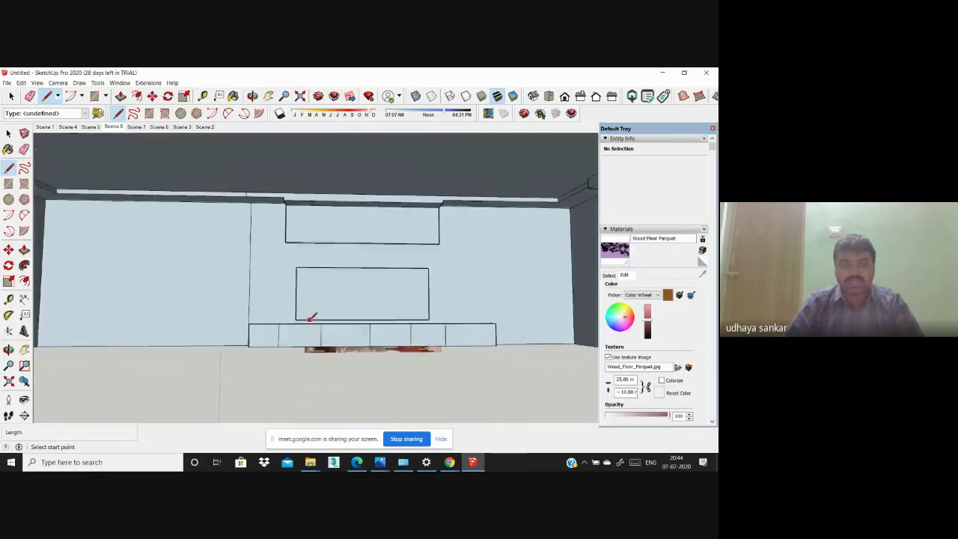
pyautogui.scroll(3, 306, 319)
pyautogui.moveTo(306, 319)
pyautogui.mouseDown(button='middle')
pyautogui.moveTo(434, 351)
pyautogui.moveTo(329, 297)
pyautogui.moveTo(255, 160)
pyautogui.moveTo(217, 149)
pyautogui.mouseUp(button='middle')
pyautogui.scroll(-3, 329, 297)
pyautogui.scroll(-2, 255, 159)
pyautogui.scroll(3, 260, 357)
# Step: Unhide all hidden parts of the model with Edit > Unhide > All
pyautogui.scroll(-1, 261, 358)
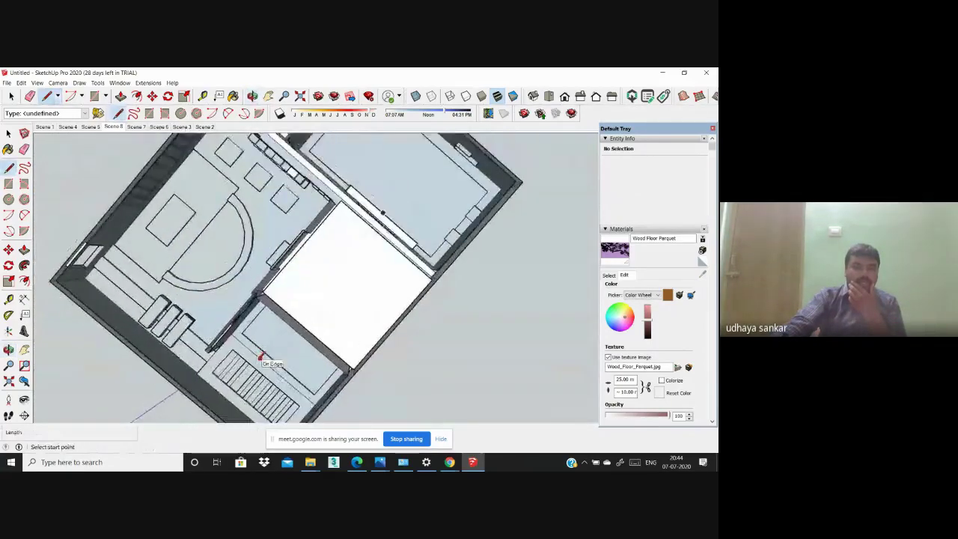
pyautogui.scroll(-1, 247, 365)
pyautogui.click(21, 83)
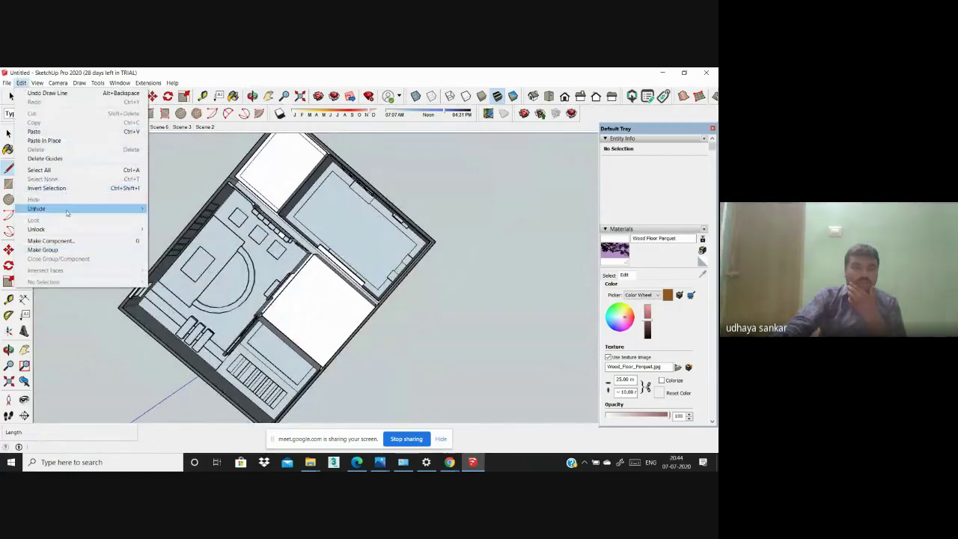
pyautogui.moveTo(37, 209)
pyautogui.click(163, 227)
# Step: Orbit from the top view down to eye level and zoom around the box
pyautogui.moveTo(291, 332); pyautogui.dragTo(275, 380, button='middle')
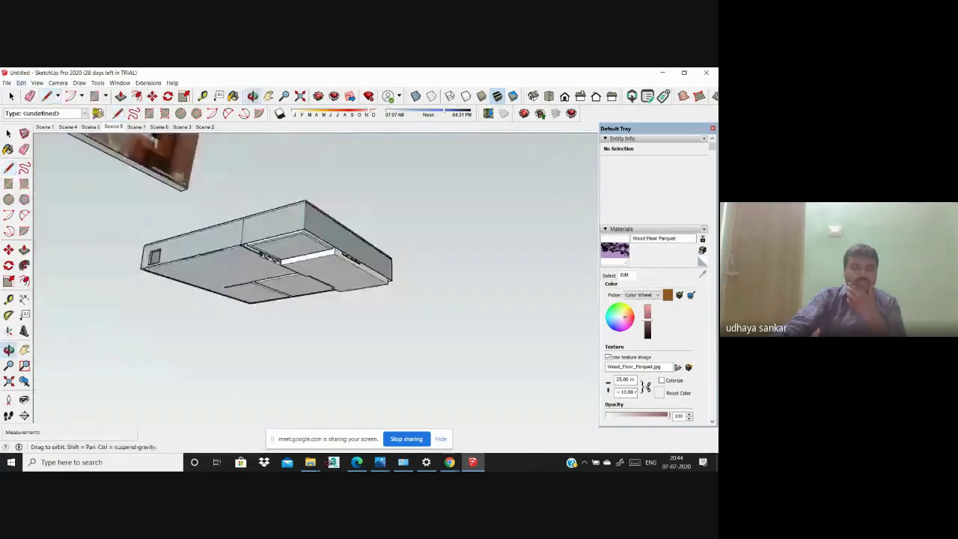
pyautogui.scroll(5, 228, 278)
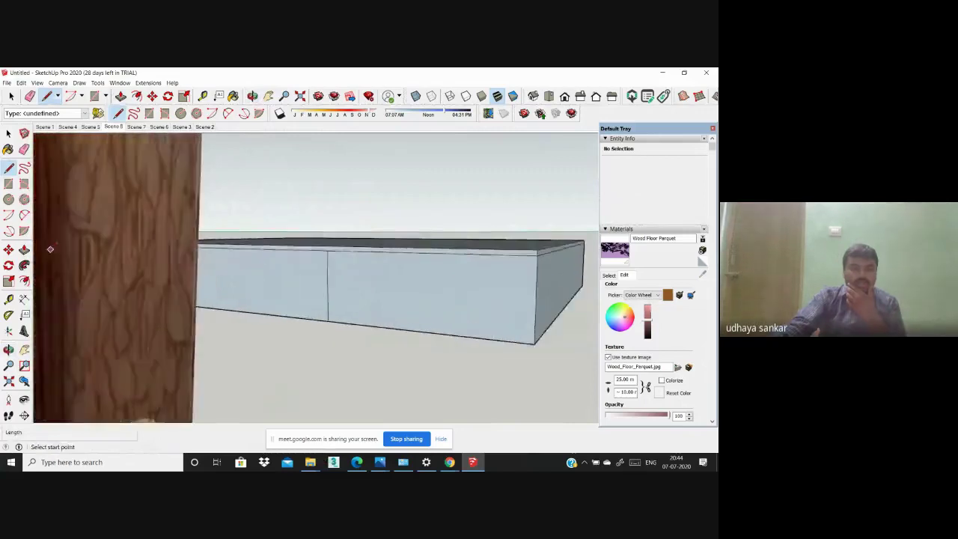
pyautogui.scroll(5, 147, 281)
pyautogui.scroll(-5, 258, 261)
pyautogui.moveTo(259, 262); pyautogui.dragTo(267, 278, button='middle')
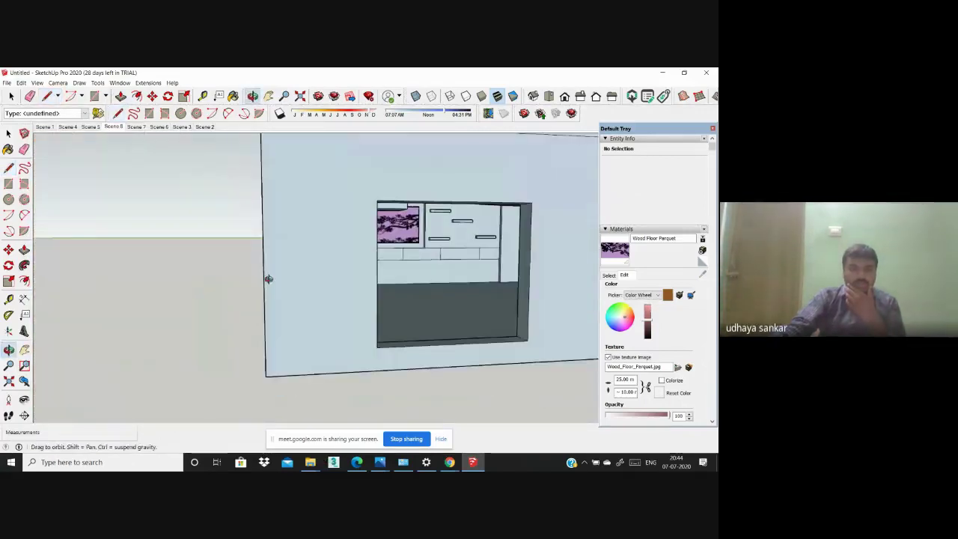
pyautogui.scroll(-10, 29, 234)
pyautogui.scroll(5, 30, 234)
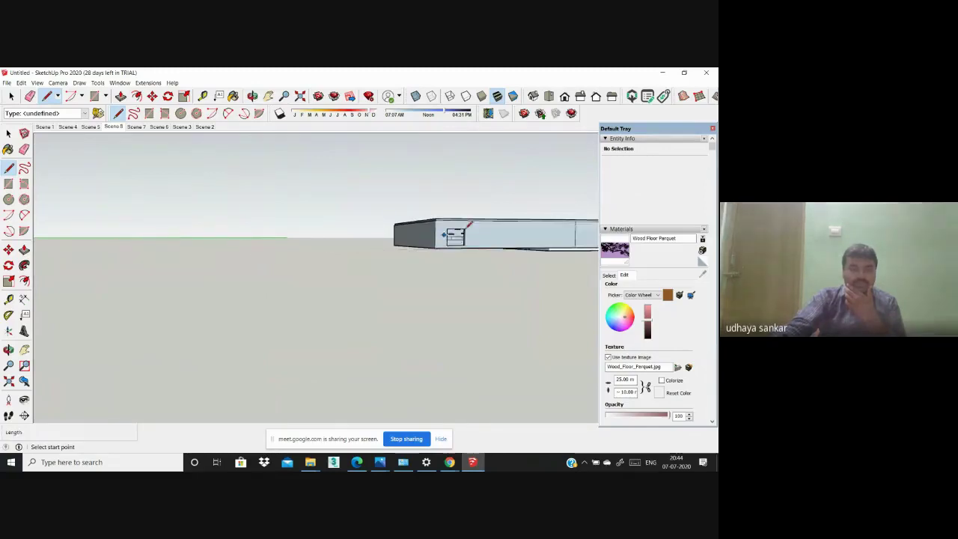
pyautogui.scroll(3, 487, 218)
pyautogui.scroll(5, 387, 263)
pyautogui.scroll(3, 388, 263)
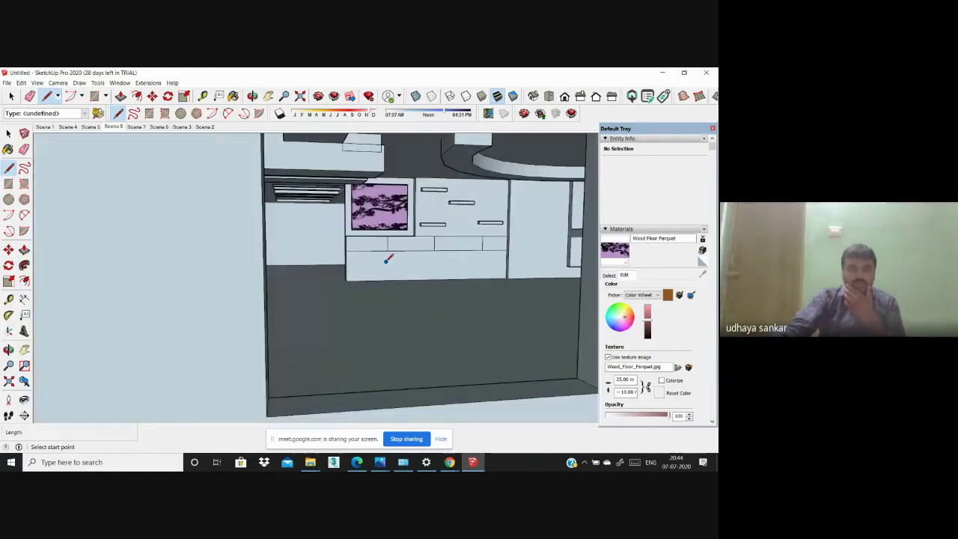
pyautogui.scroll(2, 389, 256)
pyautogui.scroll(3, 382, 259)
pyautogui.scroll(2, 379, 261)
# Step: Orbit and zoom along the cabinet wall for a close-up look
pyautogui.moveTo(70, 177); pyautogui.dragTo(298, 174, button='middle')
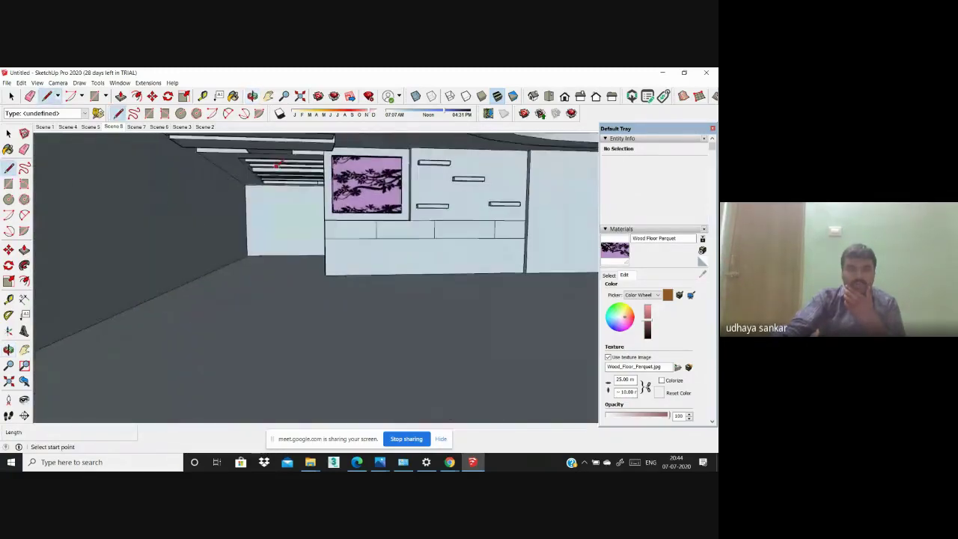
pyautogui.scroll(-3, 115, 178)
pyautogui.scroll(-2, 225, 209)
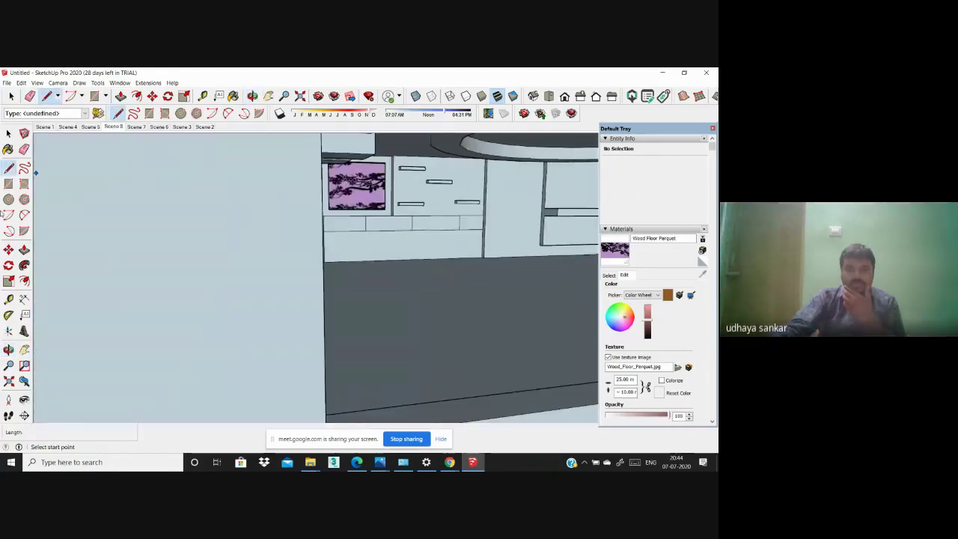
pyautogui.scroll(-2, 269, 232)
pyautogui.scroll(-2, 291, 245)
pyautogui.scroll(-2, 449, 232)
pyautogui.scroll(5, 342, 235)
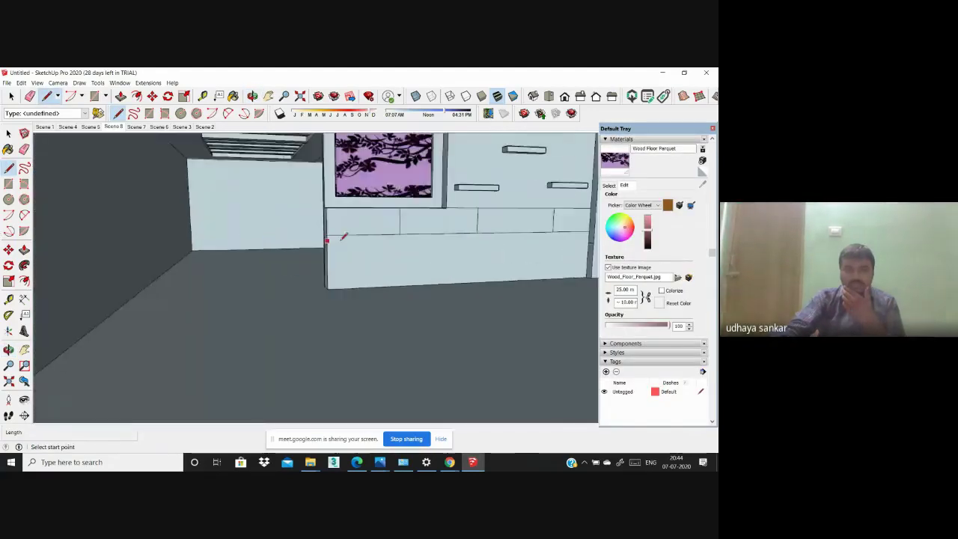
pyautogui.scroll(3, 231, 220)
pyautogui.moveTo(231, 220)
pyautogui.mouseDown(button='middle')
pyautogui.moveTo(251, 234)
pyautogui.moveTo(179, 246)
pyautogui.moveTo(229, 212)
pyautogui.moveTo(259, 217)
pyautogui.moveTo(291, 199)
pyautogui.mouseUp(button='middle')
pyautogui.scroll(3, 232, 214)
# Step: Bring up the wall face's context options near the picture-panel cabinet, then return to Select
pyautogui.press('l')
pyautogui.scroll(-3, 171, 220)
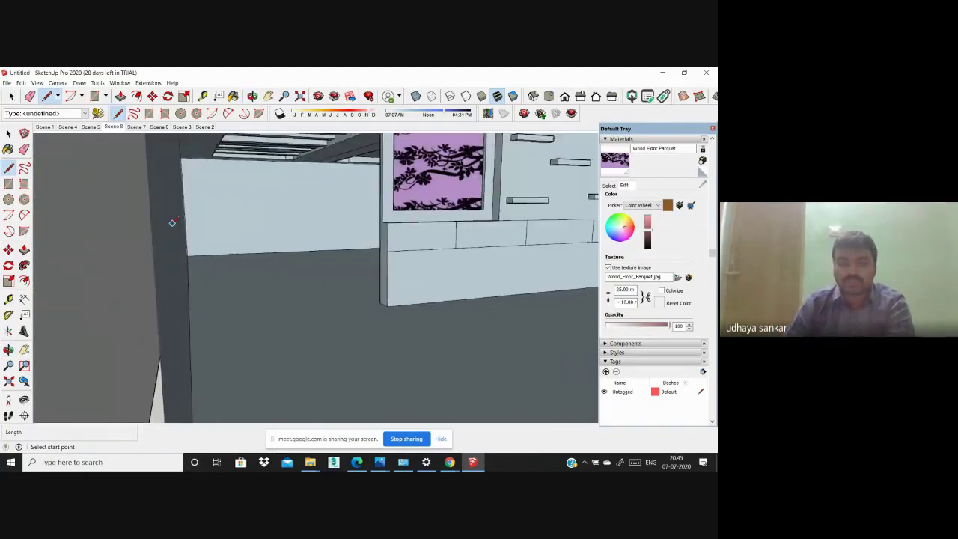
pyautogui.moveTo(172, 220); pyautogui.dragTo(73, 249, button='middle')
pyautogui.scroll(3, 73, 249)
pyautogui.rightClick(126, 237)
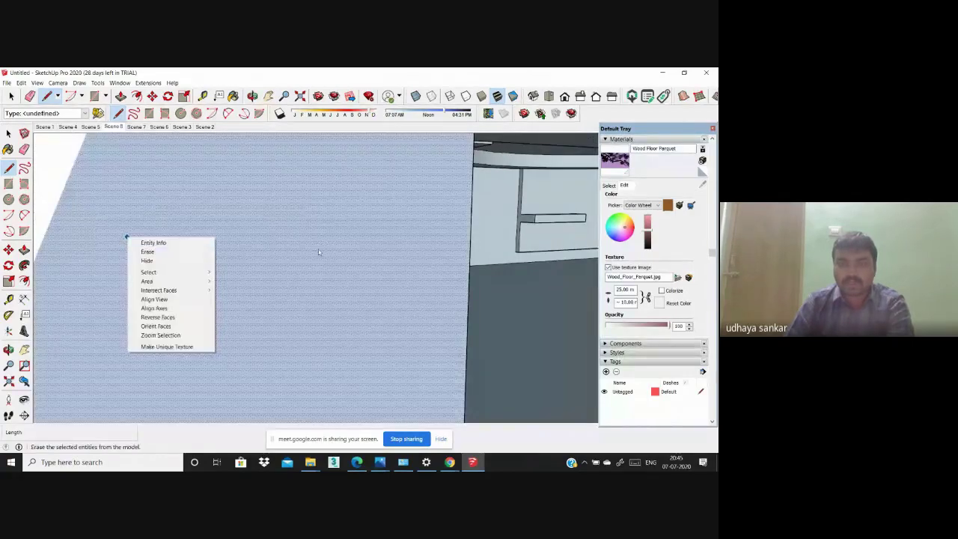
pyautogui.rightClick(334, 224)
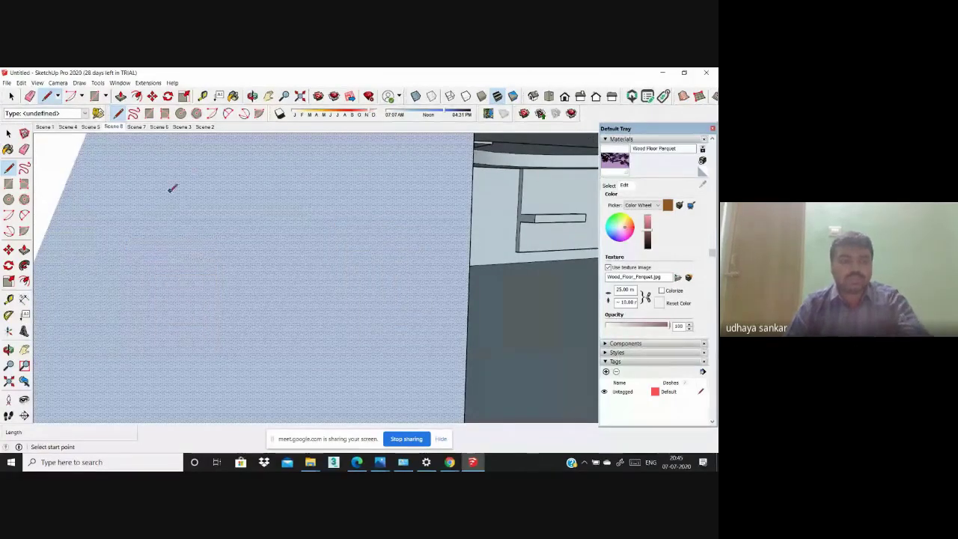
pyautogui.moveTo(171, 186); pyautogui.dragTo(107, 184, button='middle')
pyautogui.click(9, 134)
pyautogui.scroll(-3, 205, 220)
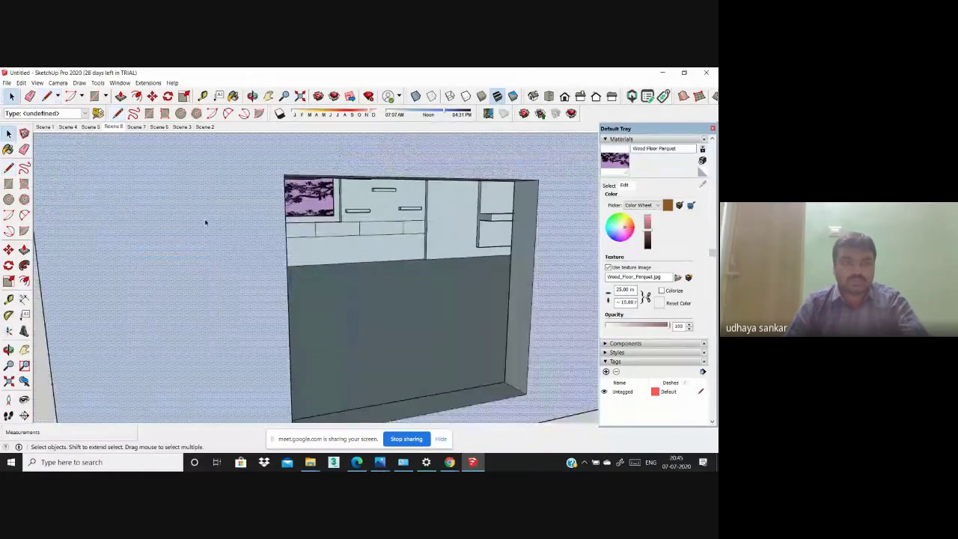
pyautogui.scroll(-2, 218, 231)
pyautogui.scroll(-2, 269, 277)
pyautogui.scroll(3, 332, 338)
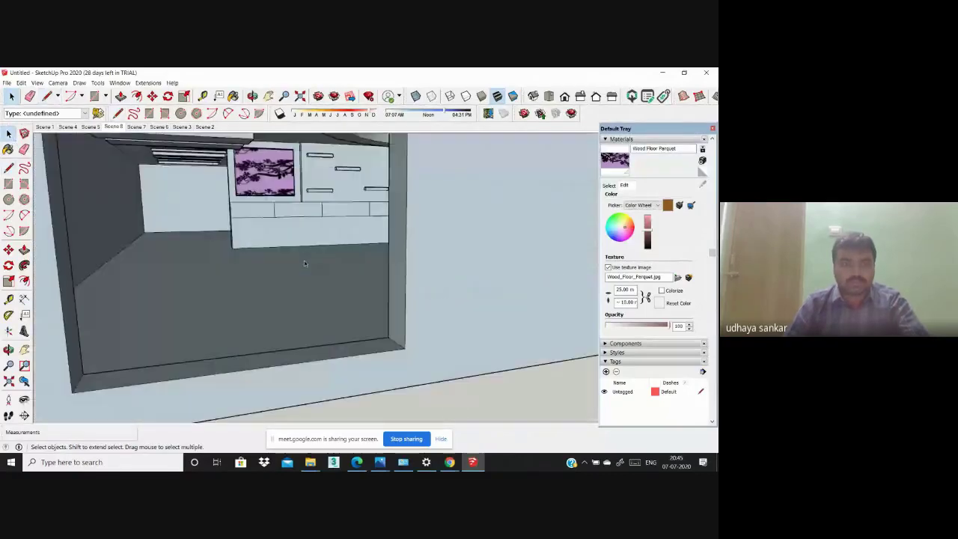
# Step: Check the cabinet's context options, then orbit through the window opening to view the room interior
pyautogui.rightClick(305, 261)
pyautogui.scroll(-2, 359, 232)
pyautogui.scroll(4, 325, 209)
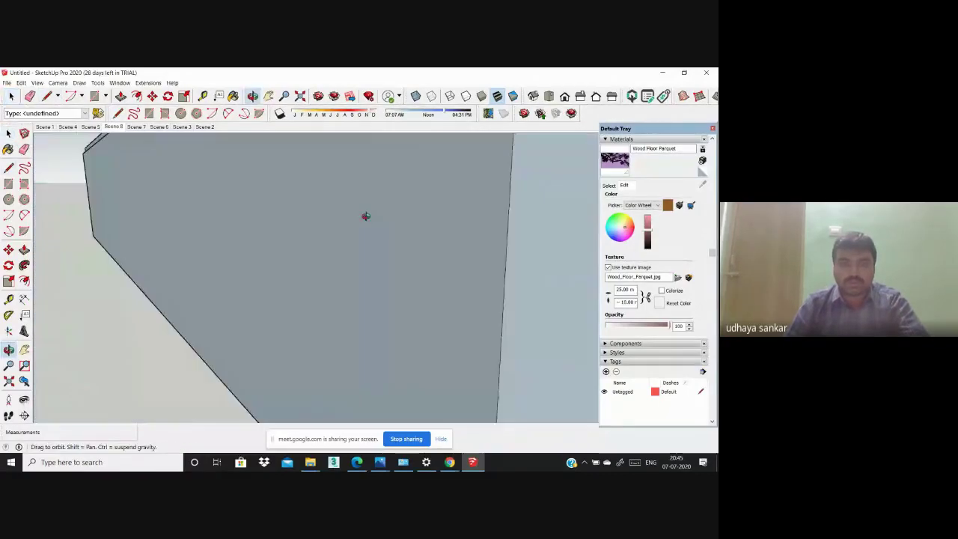
pyautogui.moveTo(364, 216); pyautogui.dragTo(336, 217, button='middle')
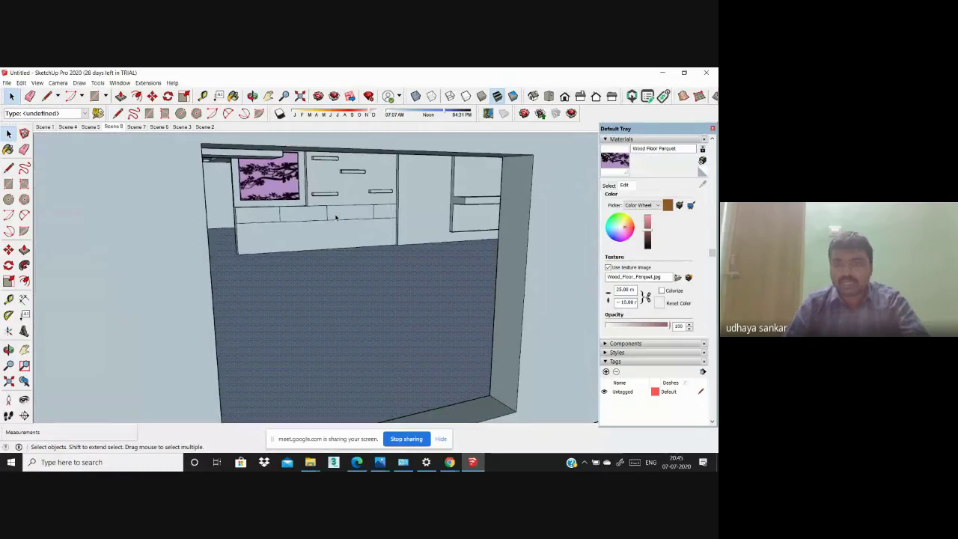
pyautogui.scroll(3, 335, 217)
pyautogui.scroll(2, 347, 263)
pyautogui.scroll(-2, 326, 258)
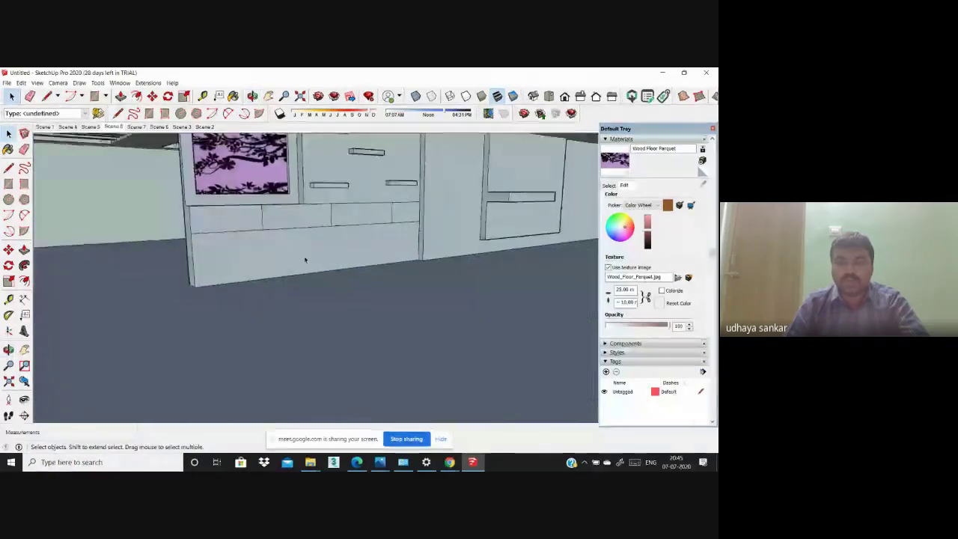
pyautogui.scroll(-3, 229, 207)
pyautogui.scroll(-3, 306, 272)
pyautogui.moveTo(306, 272); pyautogui.dragTo(498, 243, button='middle')
pyautogui.scroll(2, 528, 246)
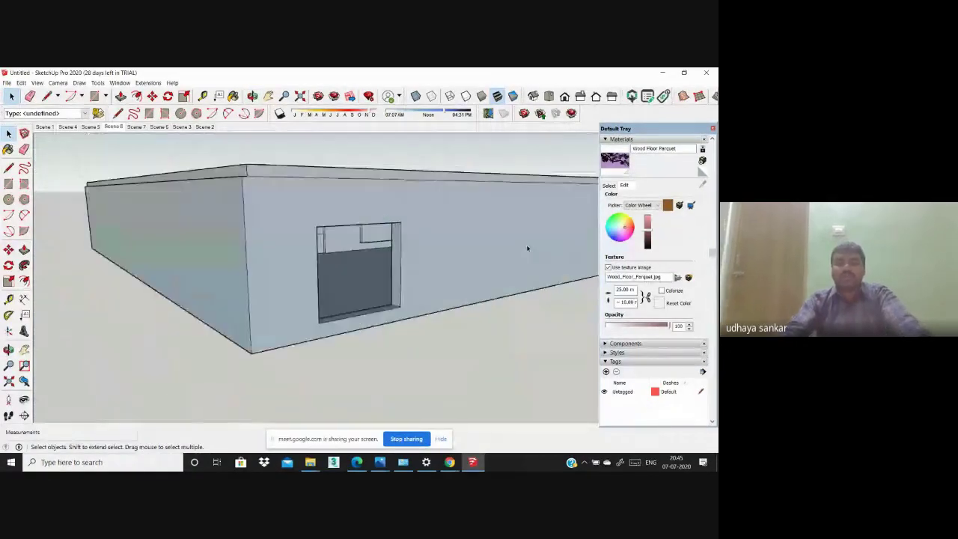
pyautogui.scroll(3, 442, 232)
pyautogui.scroll(2, 442, 218)
pyautogui.scroll(2, 443, 220)
pyautogui.scroll(-3, 443, 220)
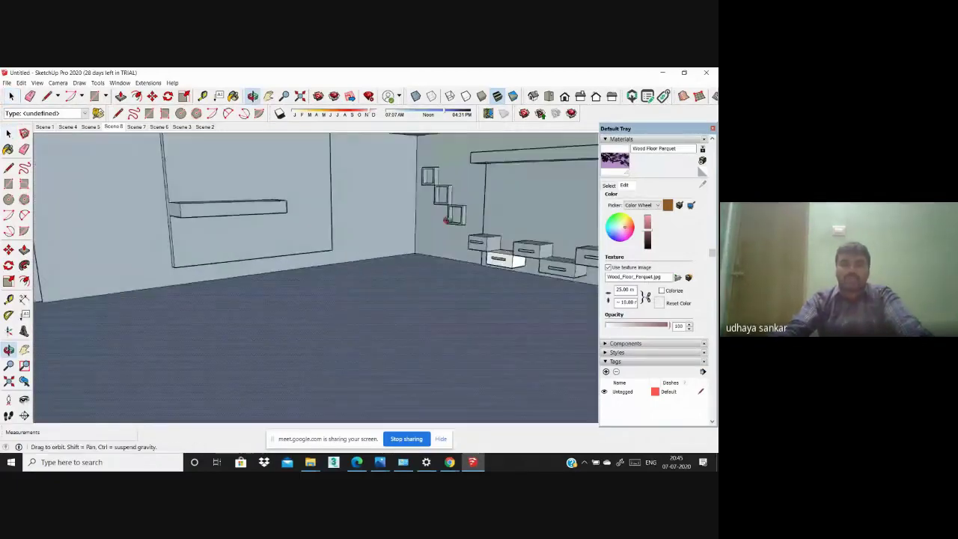
pyautogui.moveTo(442, 219)
pyautogui.mouseDown(button='middle')
pyautogui.moveTo(445, 232)
pyautogui.moveTo(422, 243)
pyautogui.moveTo(502, 239)
pyautogui.moveTo(238, 247)
pyautogui.moveTo(257, 247)
pyautogui.mouseUp(button='middle')
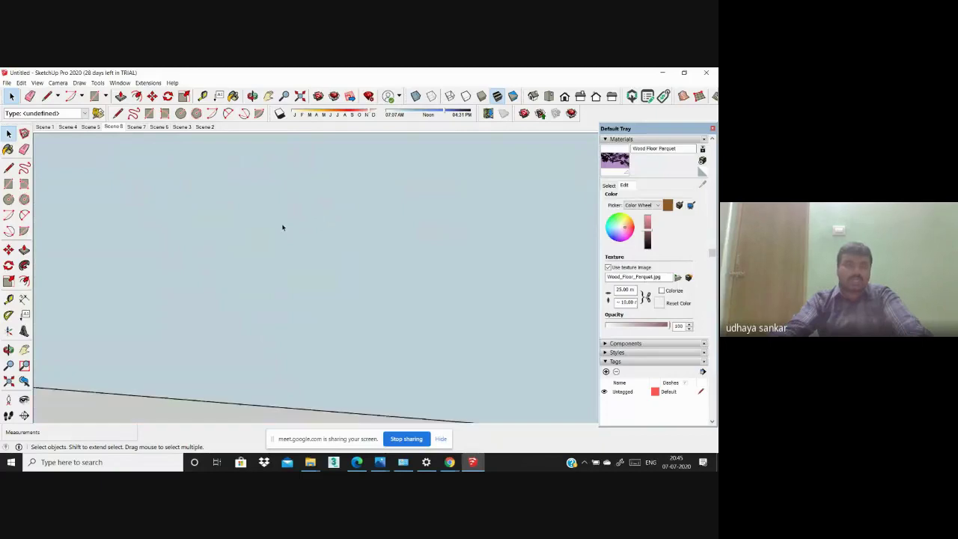
pyautogui.scroll(-3, 282, 226)
pyautogui.scroll(-3, 277, 236)
pyautogui.scroll(5, 430, 226)
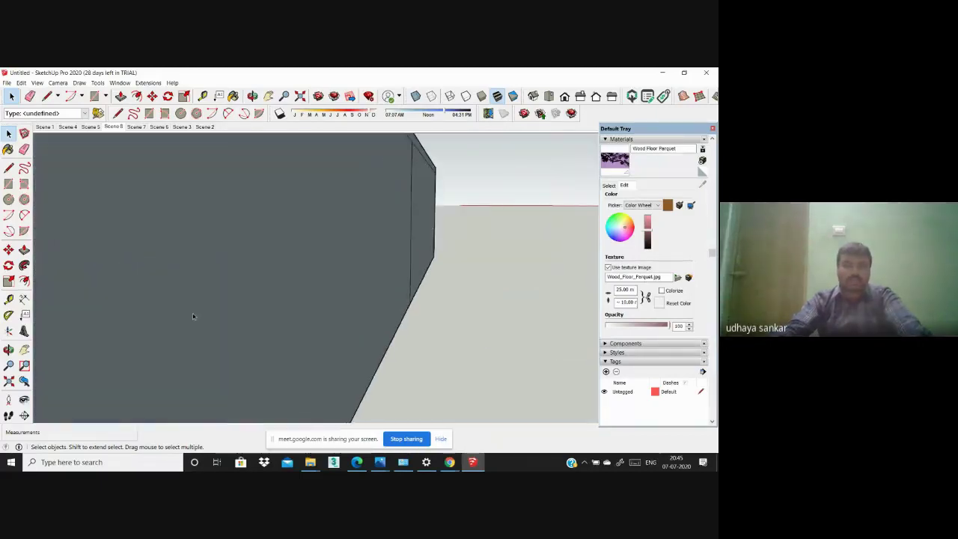
pyautogui.scroll(3, 192, 316)
pyautogui.moveTo(193, 316); pyautogui.dragTo(358, 269, button='middle')
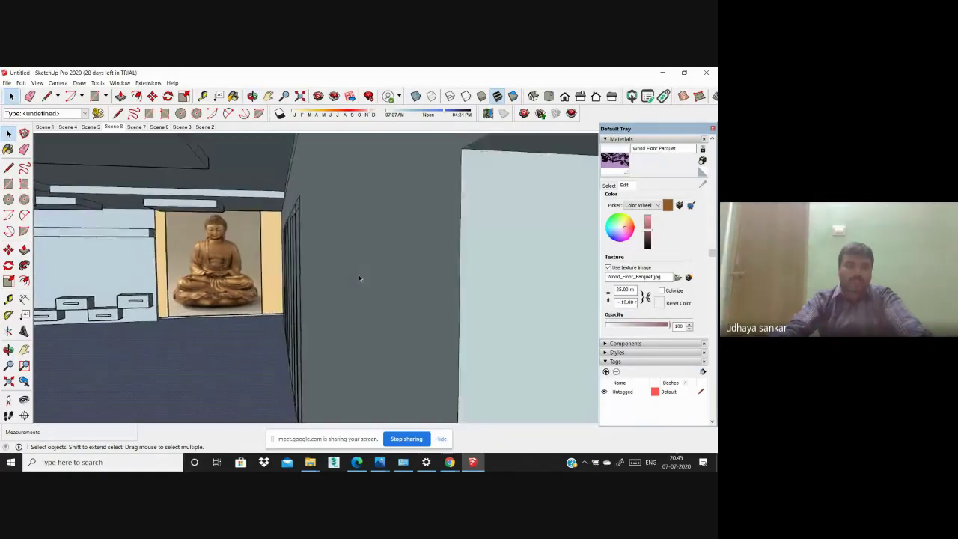
pyautogui.scroll(-2, 359, 279)
pyautogui.scroll(-1, 357, 278)
pyautogui.scroll(4, 356, 276)
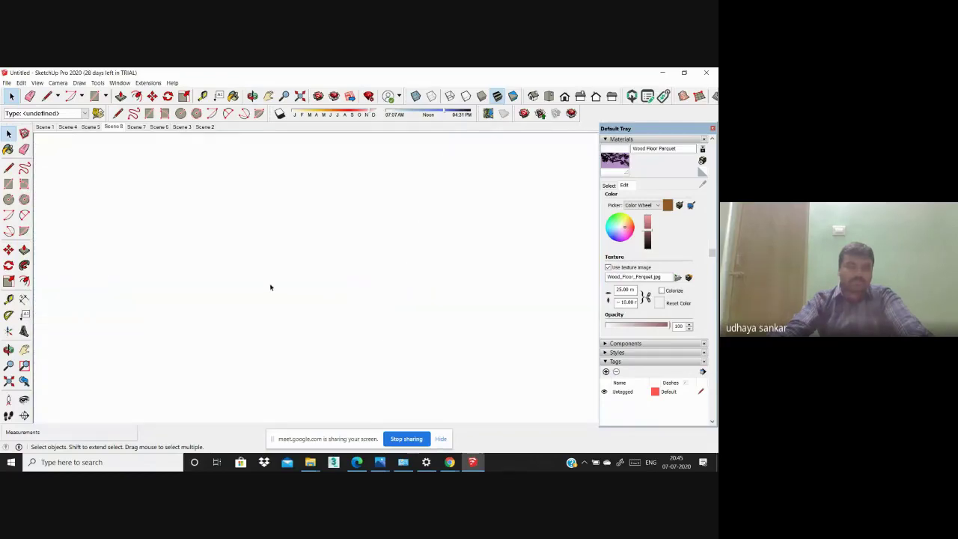
pyautogui.scroll(-3, 270, 287)
pyautogui.scroll(3, 242, 289)
pyautogui.scroll(-3, 241, 288)
pyautogui.scroll(1, 458, 258)
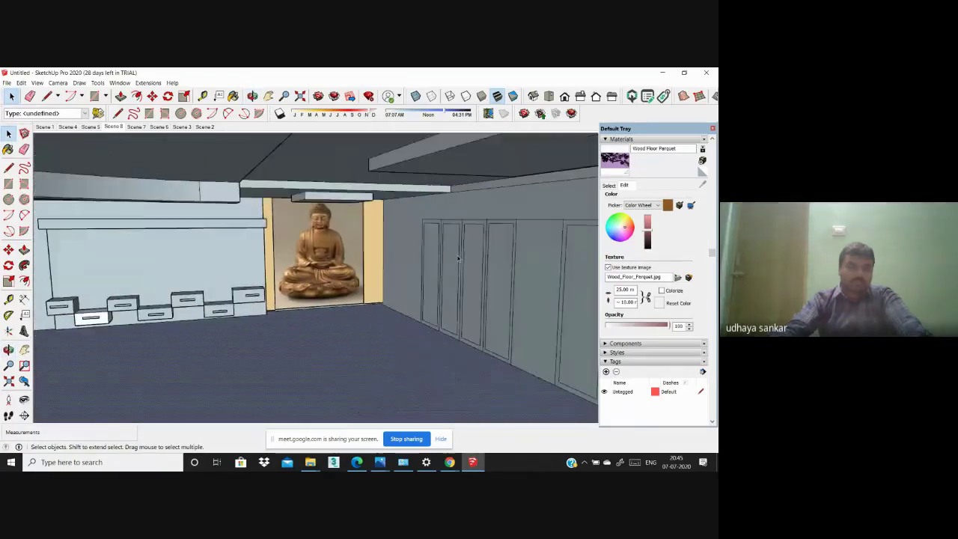
pyautogui.scroll(3, 458, 258)
pyautogui.scroll(-1, 457, 259)
pyautogui.scroll(-2, 380, 252)
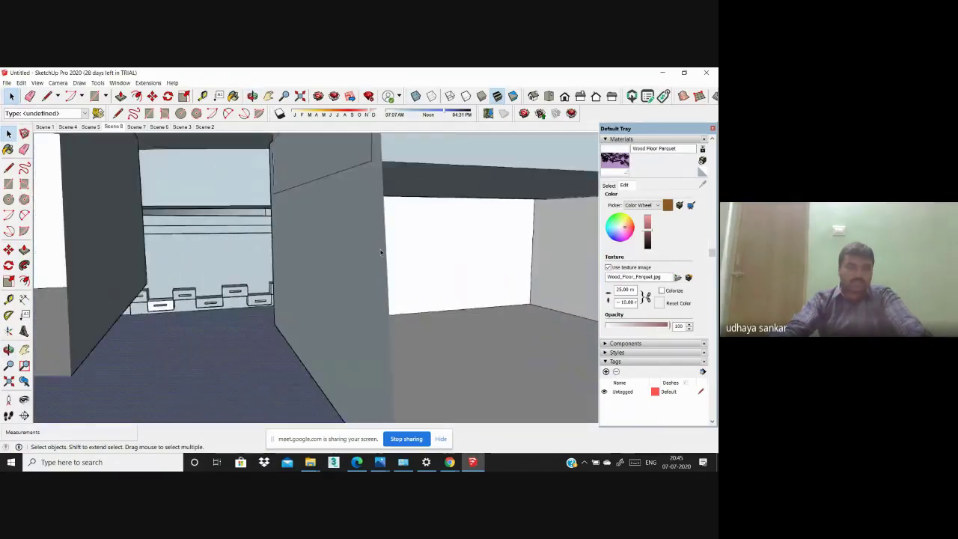
pyautogui.scroll(1, 352, 259)
pyautogui.scroll(-2, 327, 267)
pyautogui.scroll(3, 274, 256)
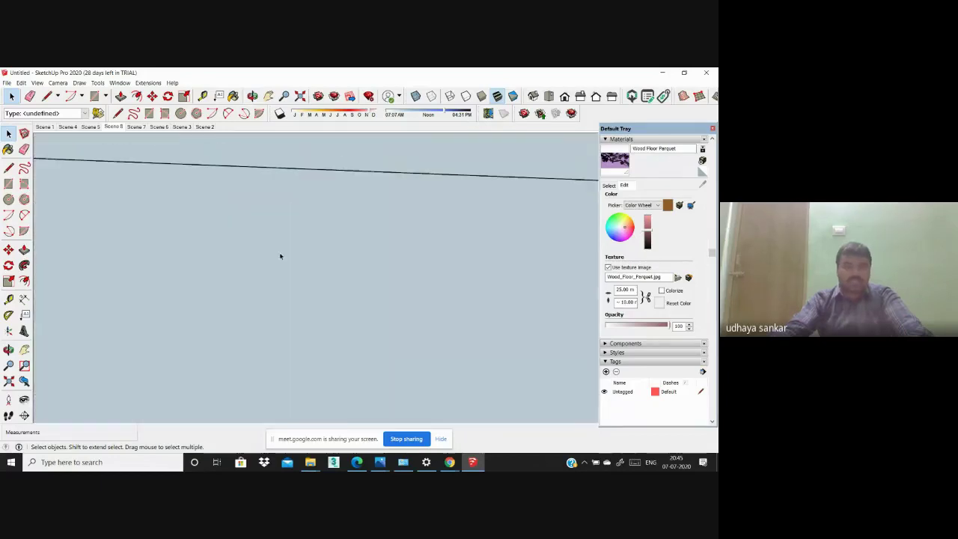
pyautogui.scroll(-2, 281, 258)
pyautogui.scroll(-2, 281, 257)
pyautogui.scroll(-2, 281, 257)
pyautogui.scroll(-1, 295, 323)
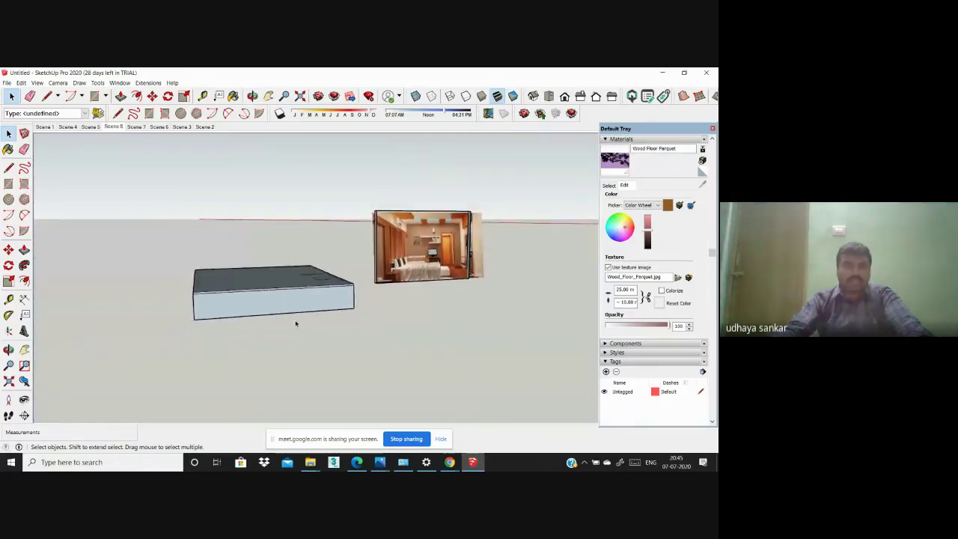
pyautogui.moveTo(295, 323); pyautogui.dragTo(261, 151, button='middle')
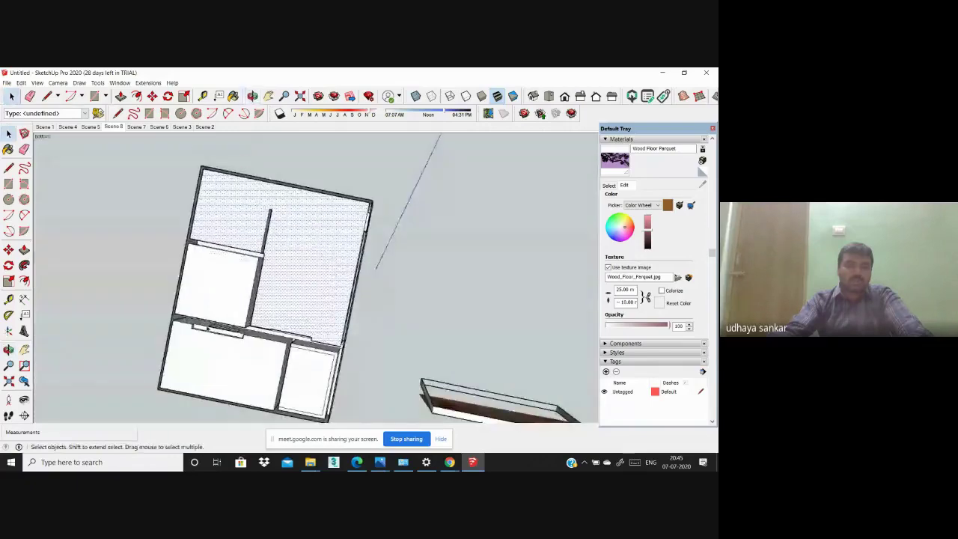
pyautogui.scroll(3, 241, 363)
pyautogui.scroll(-1, 306, 322)
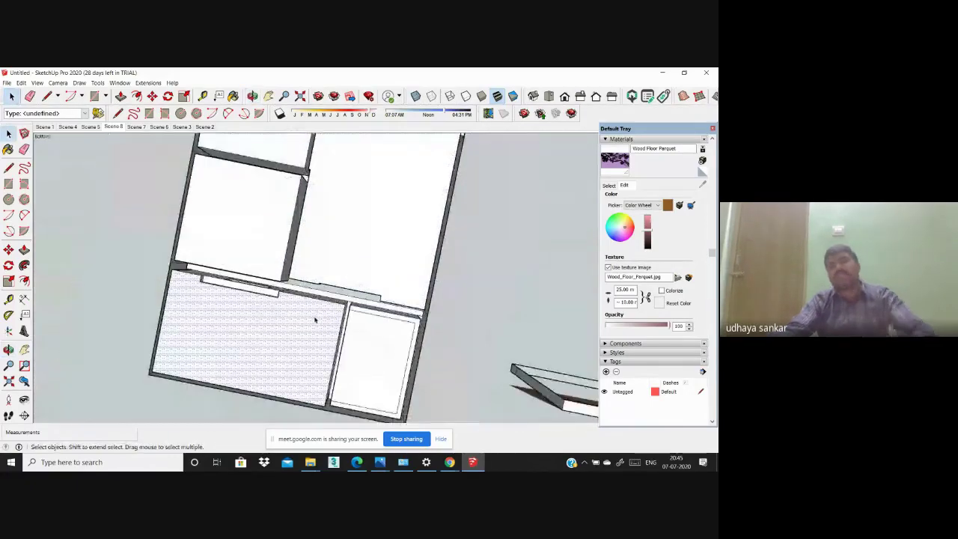
pyautogui.moveTo(314, 320)
pyautogui.mouseDown(button='middle')
pyautogui.moveTo(317, 305)
pyautogui.moveTo(364, 403)
pyautogui.mouseUp(button='middle')
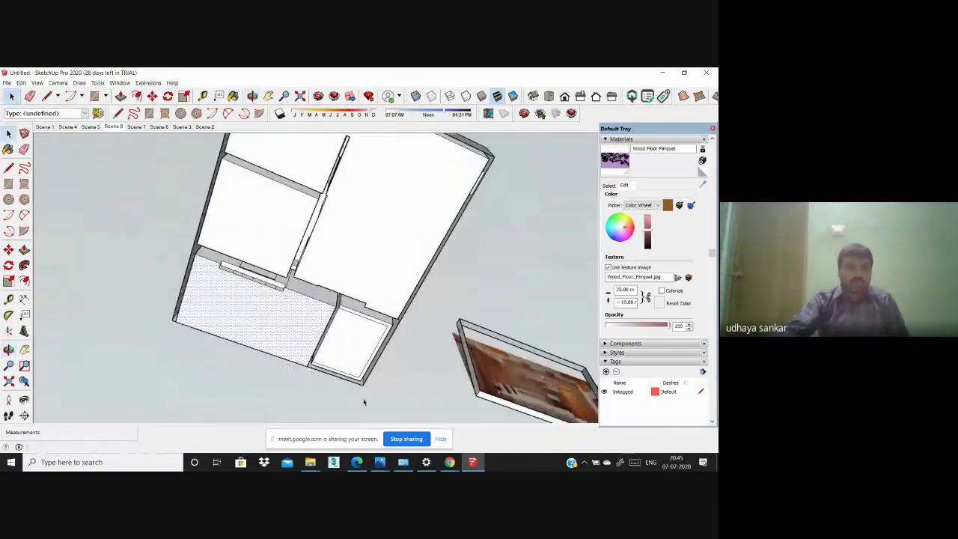
pyautogui.moveTo(125, 283)
pyautogui.mouseDown(button='middle')
pyautogui.moveTo(305, 252)
pyautogui.moveTo(337, 359)
pyautogui.mouseUp(button='middle')
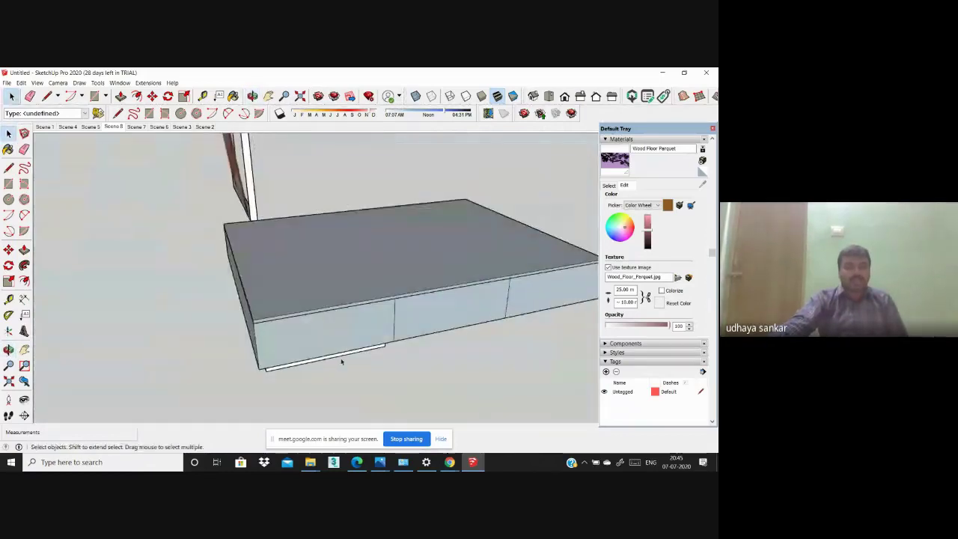
pyautogui.scroll(1, 340, 362)
pyautogui.scroll(-2, 340, 362)
pyautogui.scroll(-2, 335, 355)
pyautogui.scroll(-2, 330, 342)
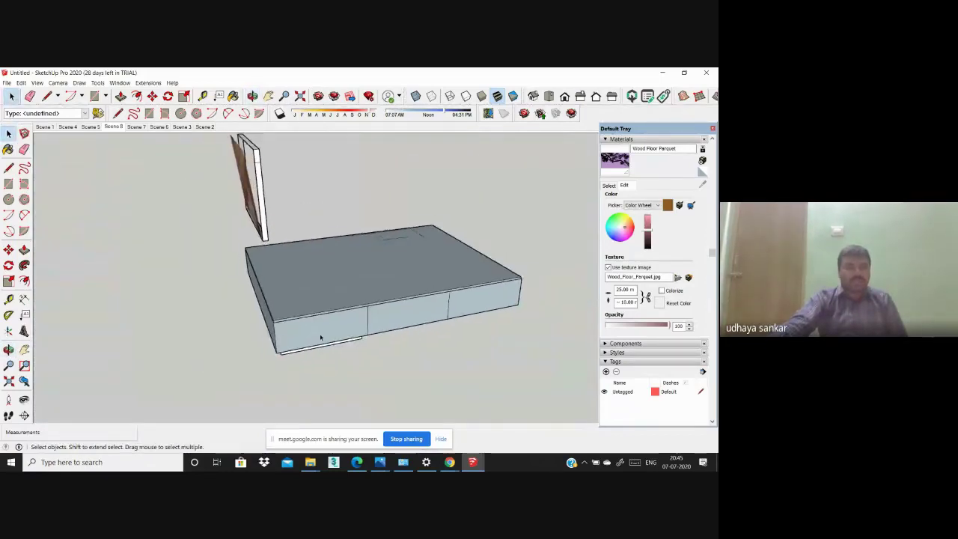
pyautogui.scroll(-1, 320, 338)
pyautogui.moveTo(320, 338)
pyautogui.mouseDown(button='middle')
pyautogui.moveTo(235, 316)
pyautogui.moveTo(450, 314)
pyautogui.moveTo(406, 325)
pyautogui.moveTo(352, 359)
pyautogui.moveTo(216, 356)
pyautogui.moveTo(147, 336)
pyautogui.moveTo(314, 336)
pyautogui.mouseUp(button='middle')
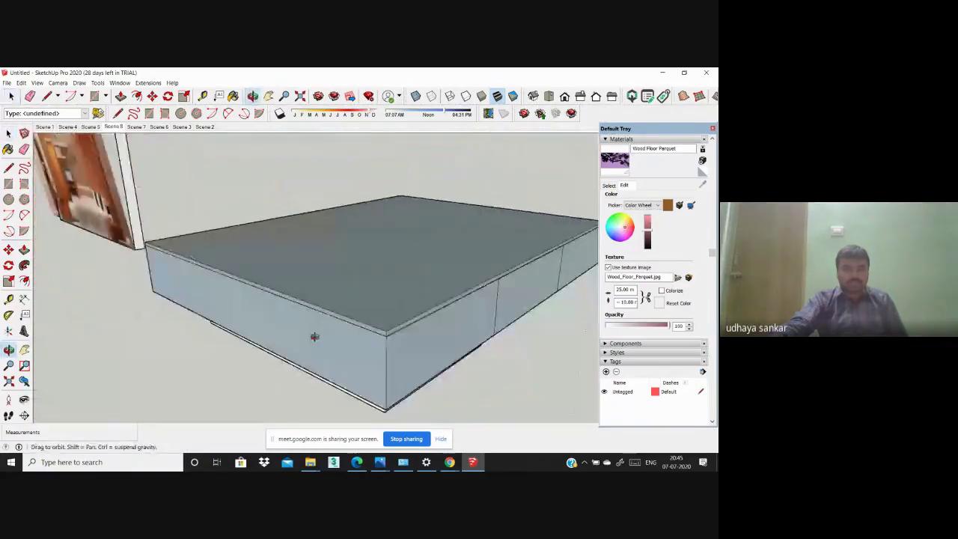
pyautogui.scroll(-2, 293, 323)
pyautogui.moveTo(224, 301)
pyautogui.mouseDown(button='middle')
pyautogui.moveTo(382, 363)
pyautogui.moveTo(295, 284)
pyautogui.moveTo(309, 163)
pyautogui.moveTo(292, 188)
pyautogui.moveTo(297, 256)
pyautogui.mouseUp(button='middle')
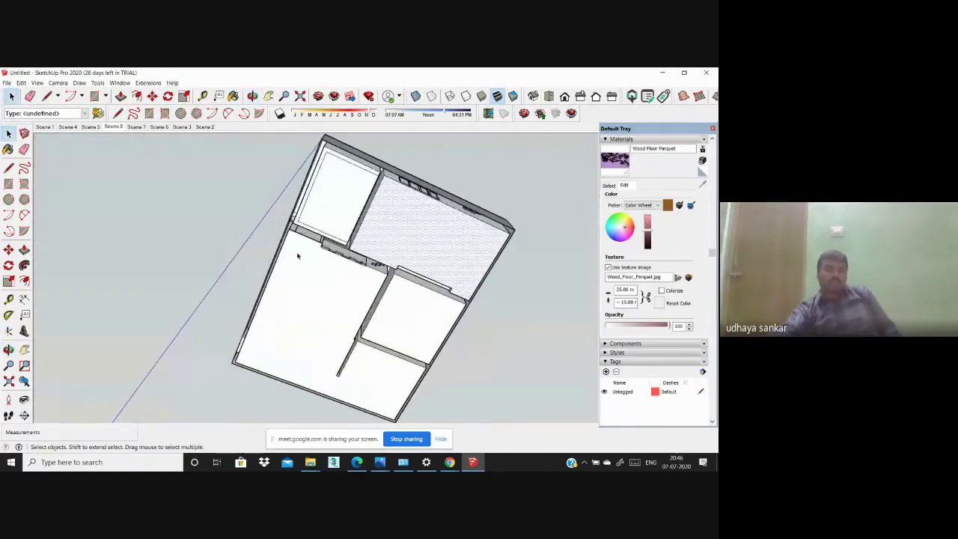
# Step: Review saved Scenes 4, 5, 8, 7 and 3 in turn, returning to Scene 4
pyautogui.click(68, 127)
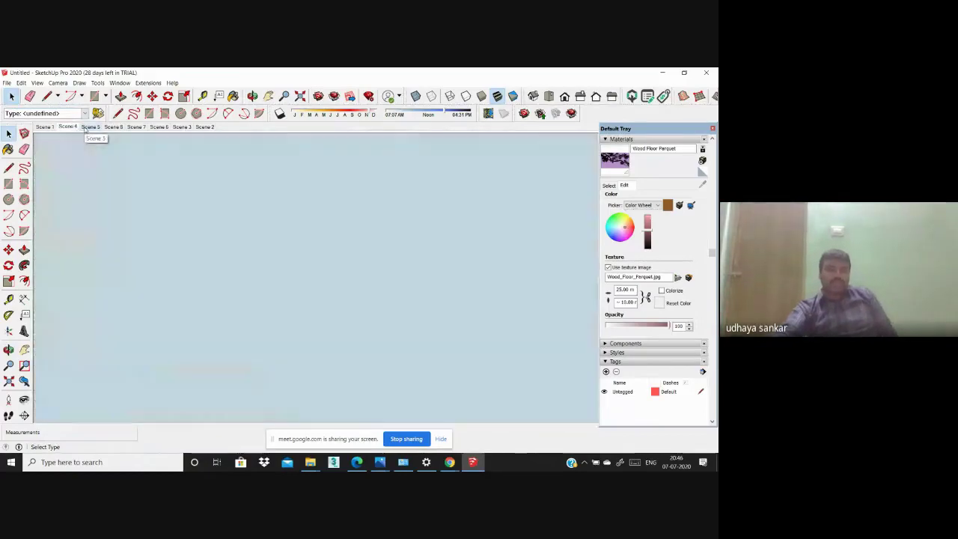
pyautogui.click(90, 127)
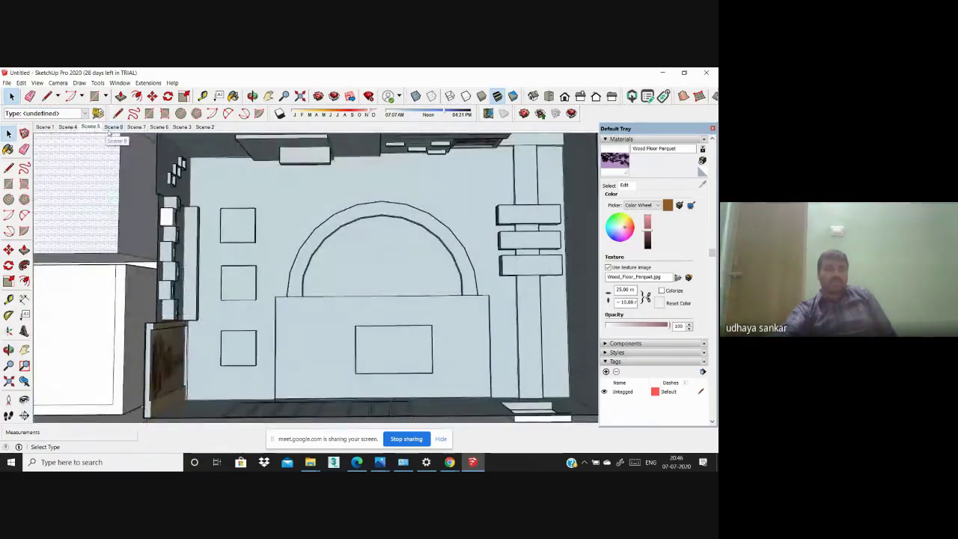
pyautogui.click(113, 127)
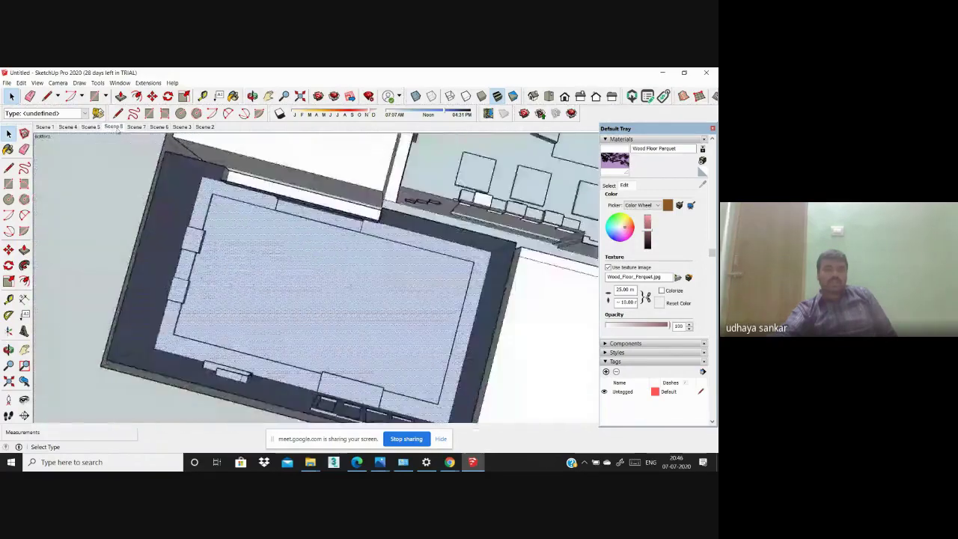
pyautogui.click(136, 127)
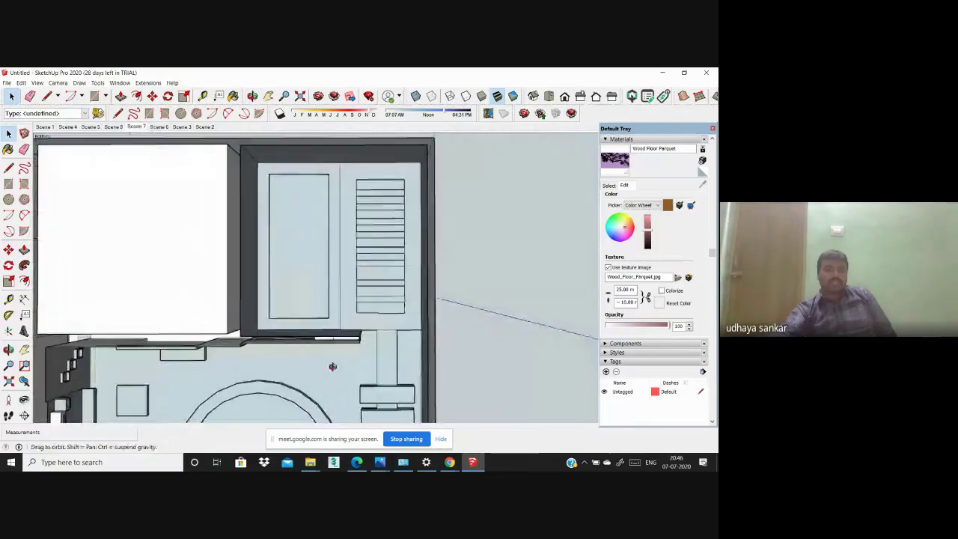
pyautogui.moveTo(322, 351); pyautogui.dragTo(333, 364, button='middle')
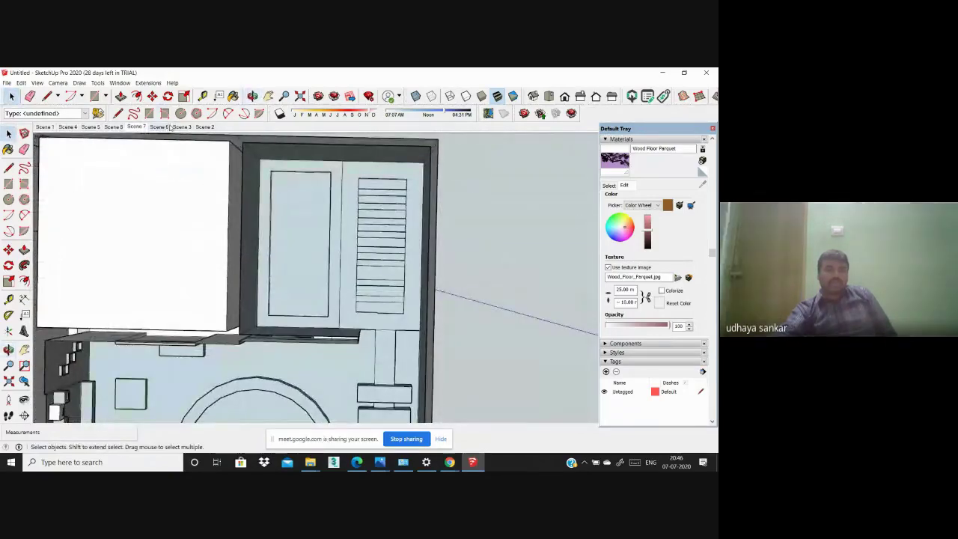
pyautogui.click(182, 129)
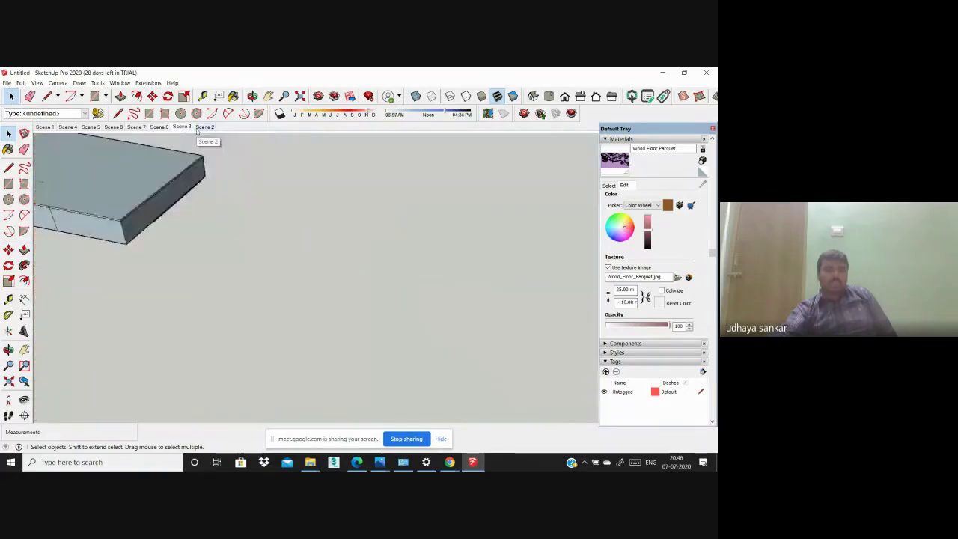
pyautogui.click(75, 129)
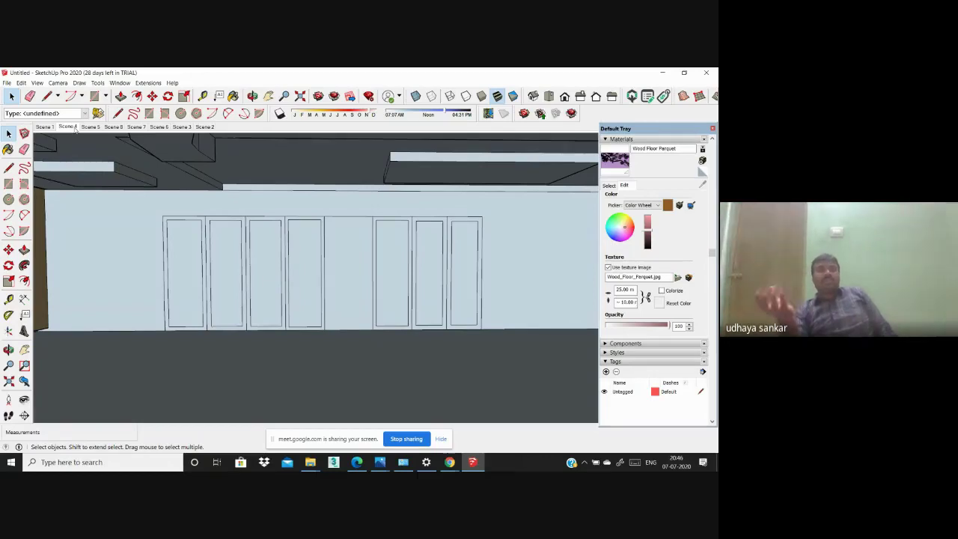
# Step: Show Scene 4's cabinet-shutter wall, zoom on the doors, and end the screen share
pyautogui.click(68, 127)
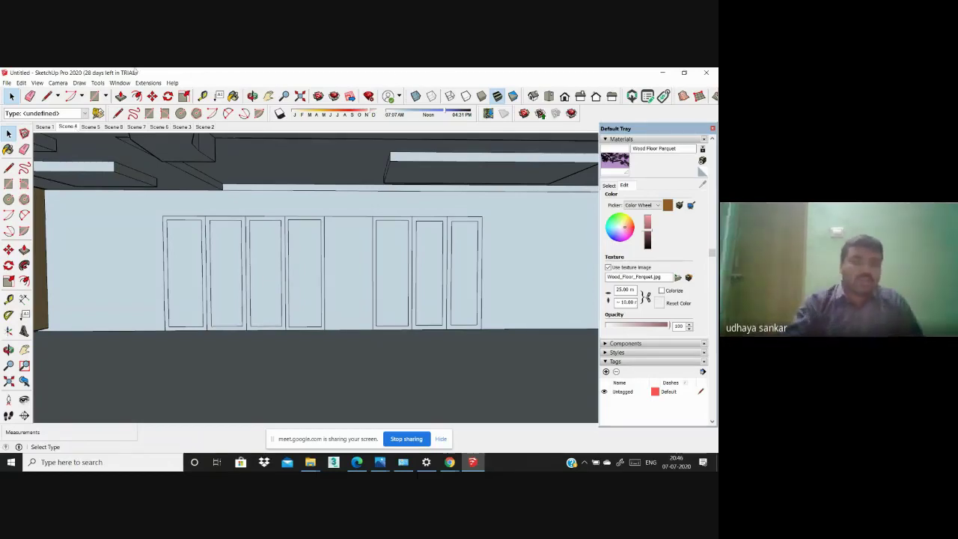
pyautogui.scroll(5, 191, 240)
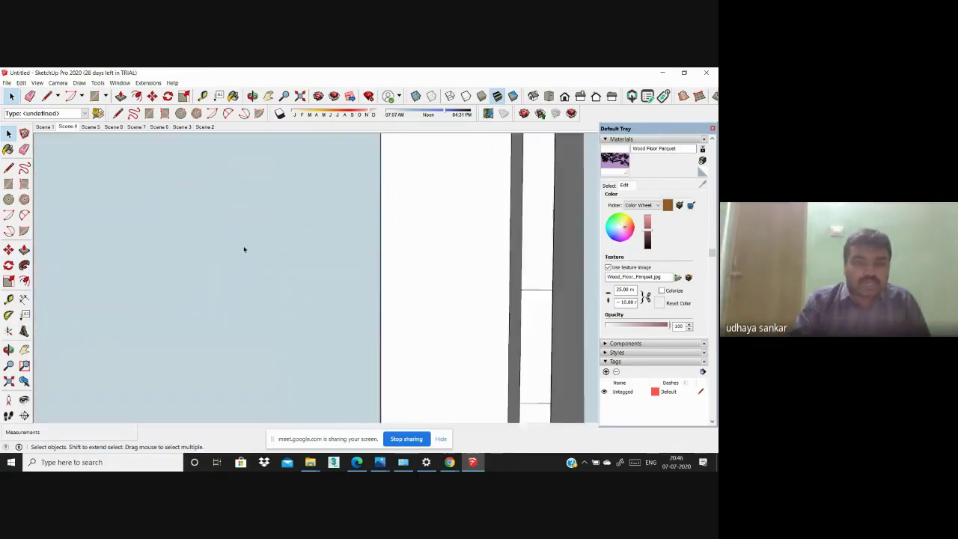
pyautogui.scroll(-5, 244, 248)
pyautogui.scroll(3, 244, 248)
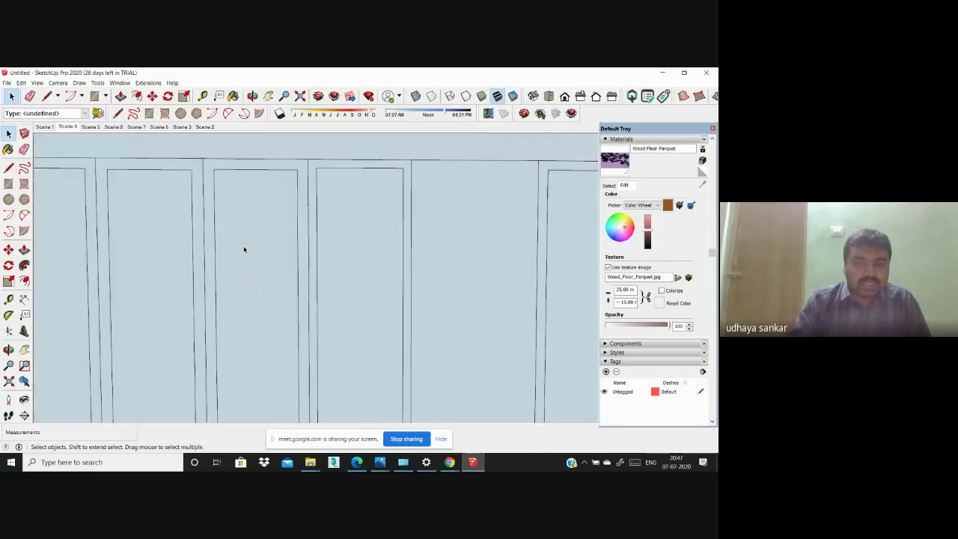
pyautogui.click(411, 439)
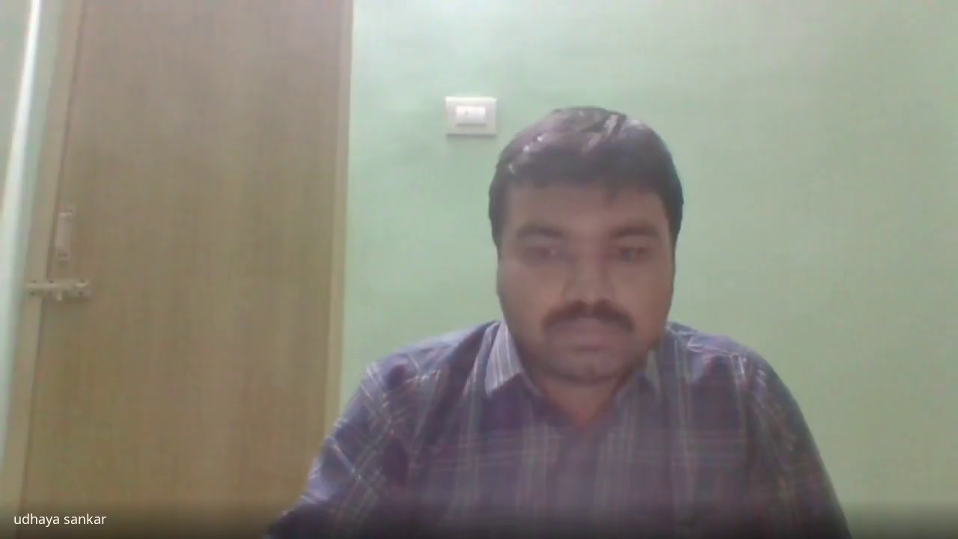